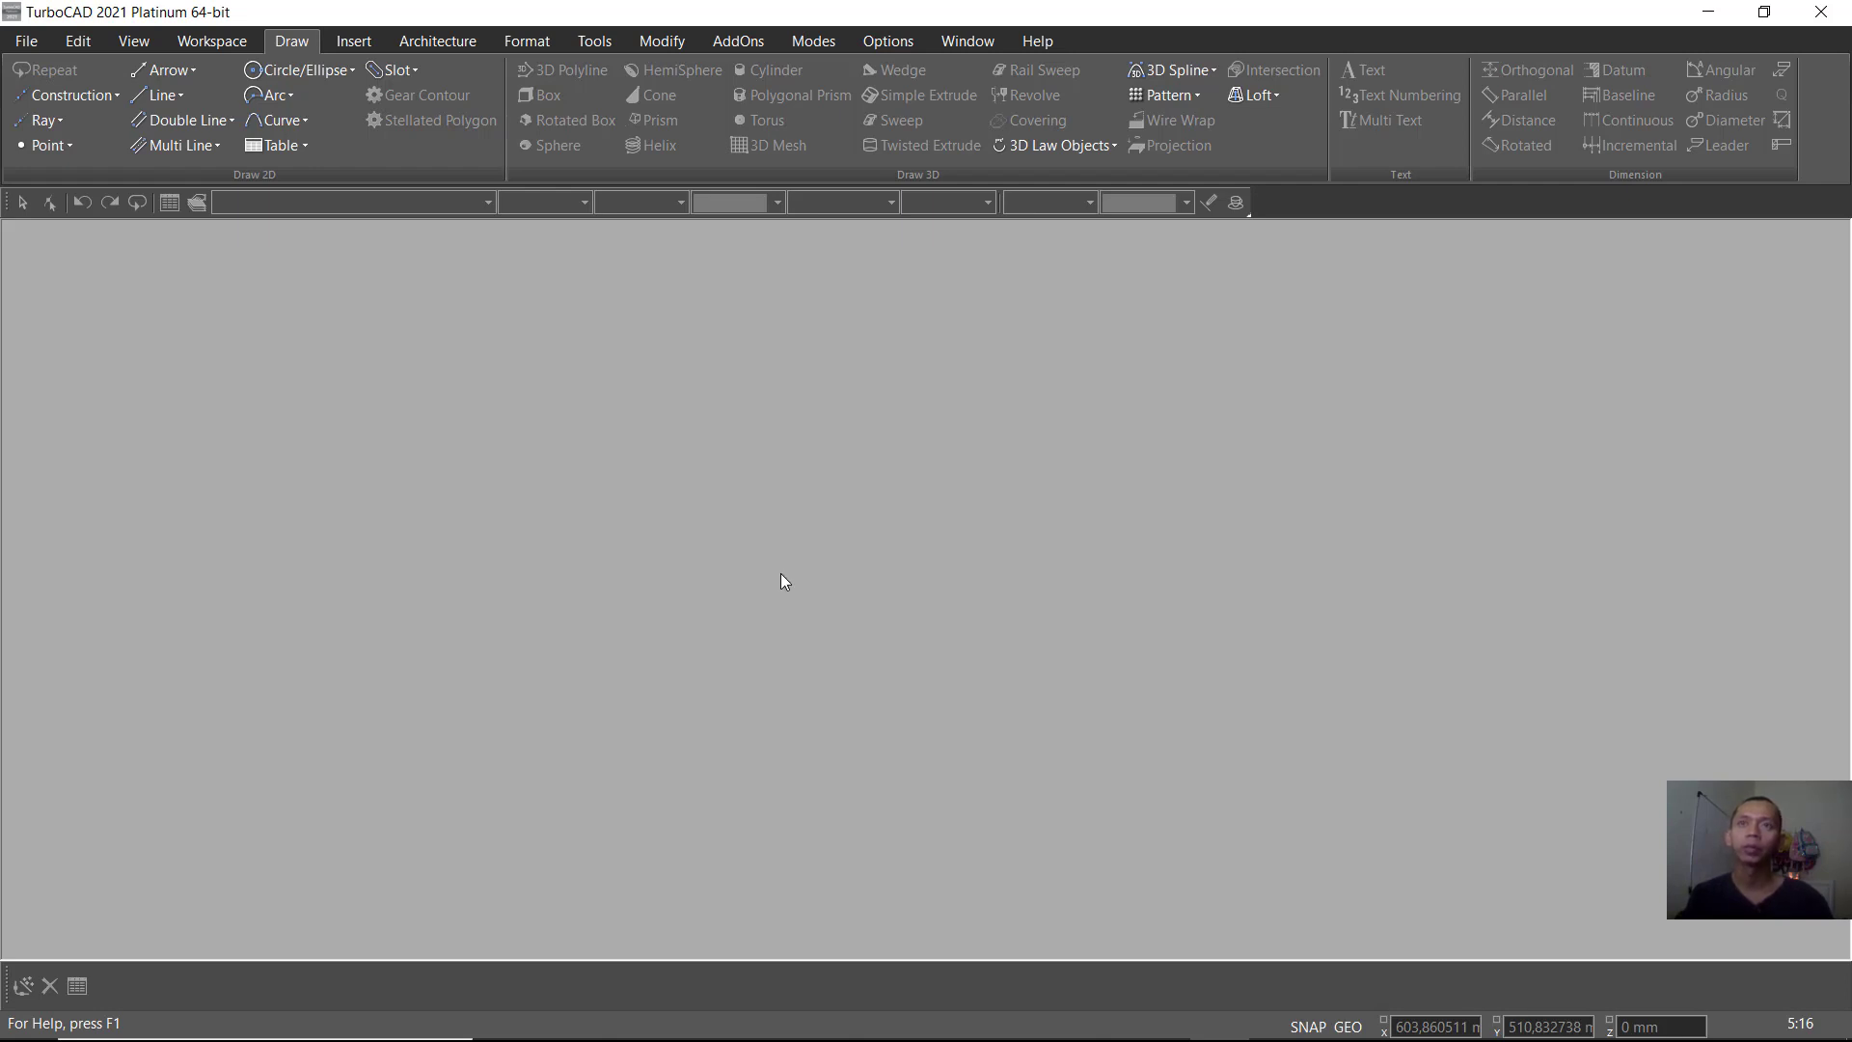
Step: Start a new drawing from the ISO multipage template and accept the Drawing Aids snap settings
left_click(26, 40)
left_click(43, 70)
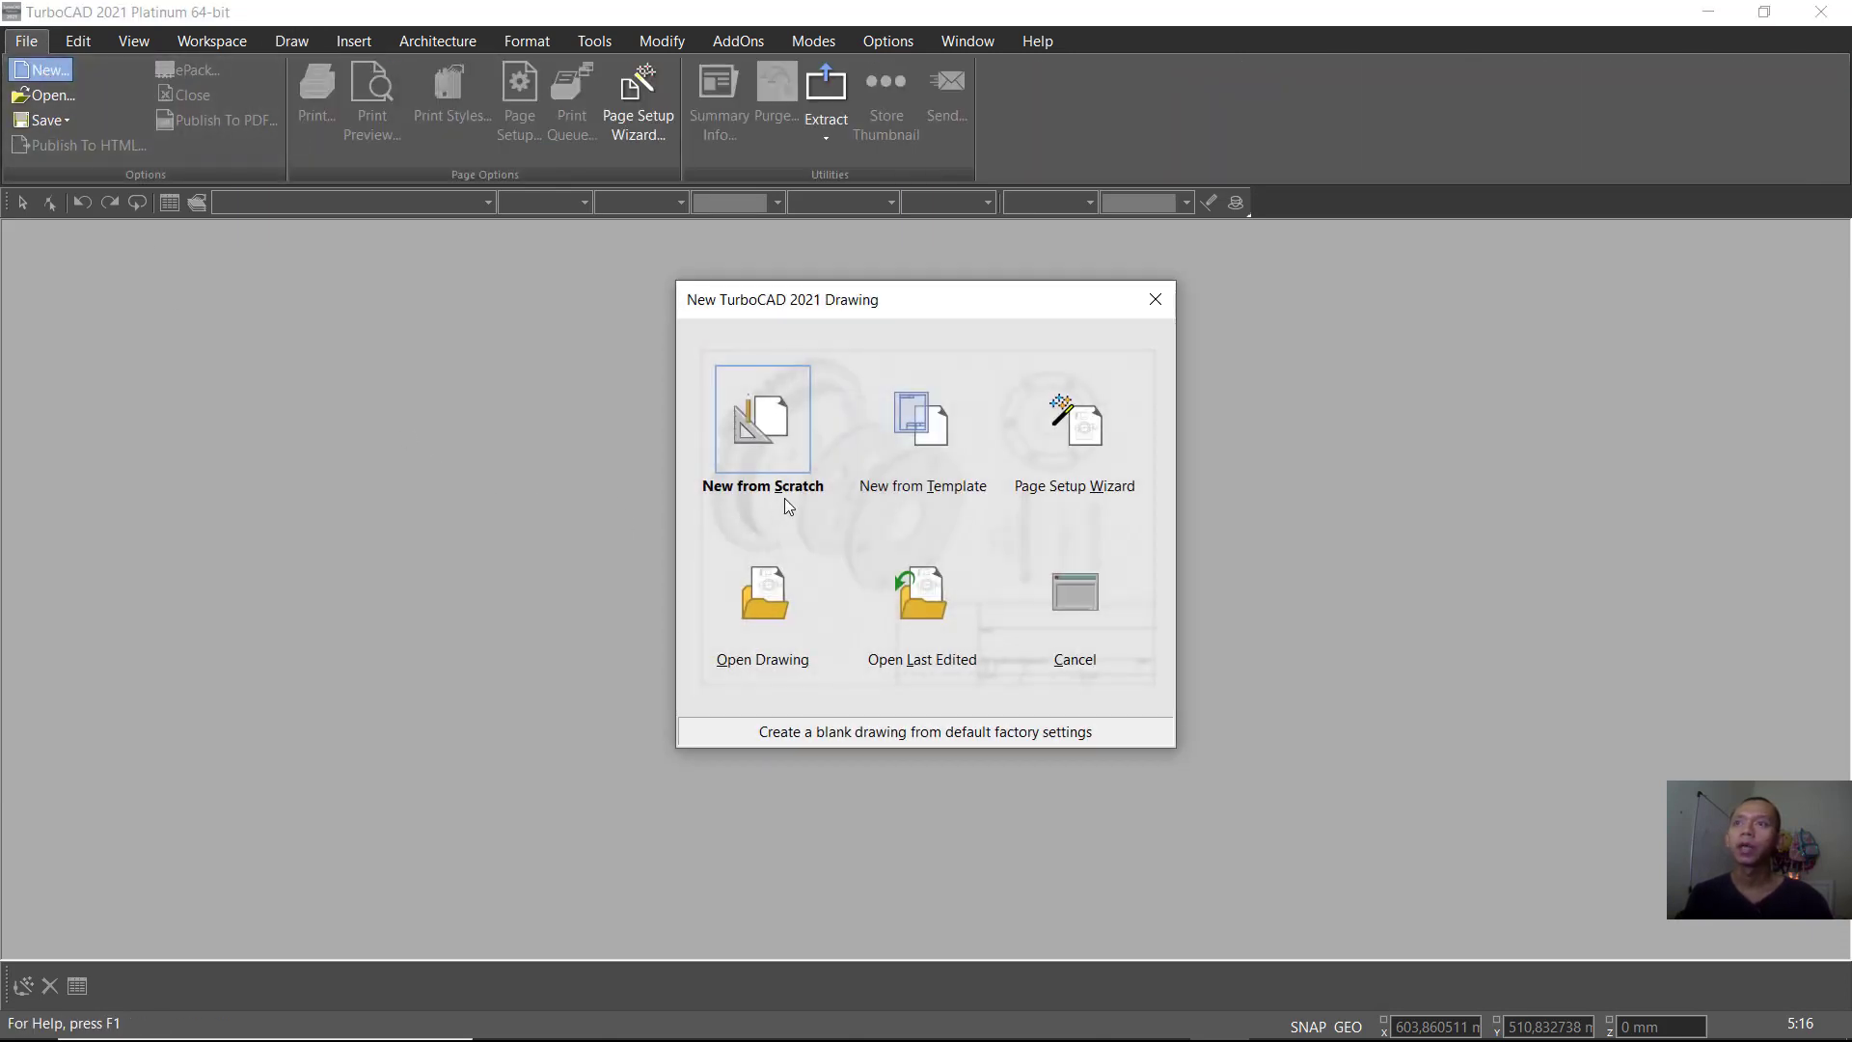
left_click(922, 438)
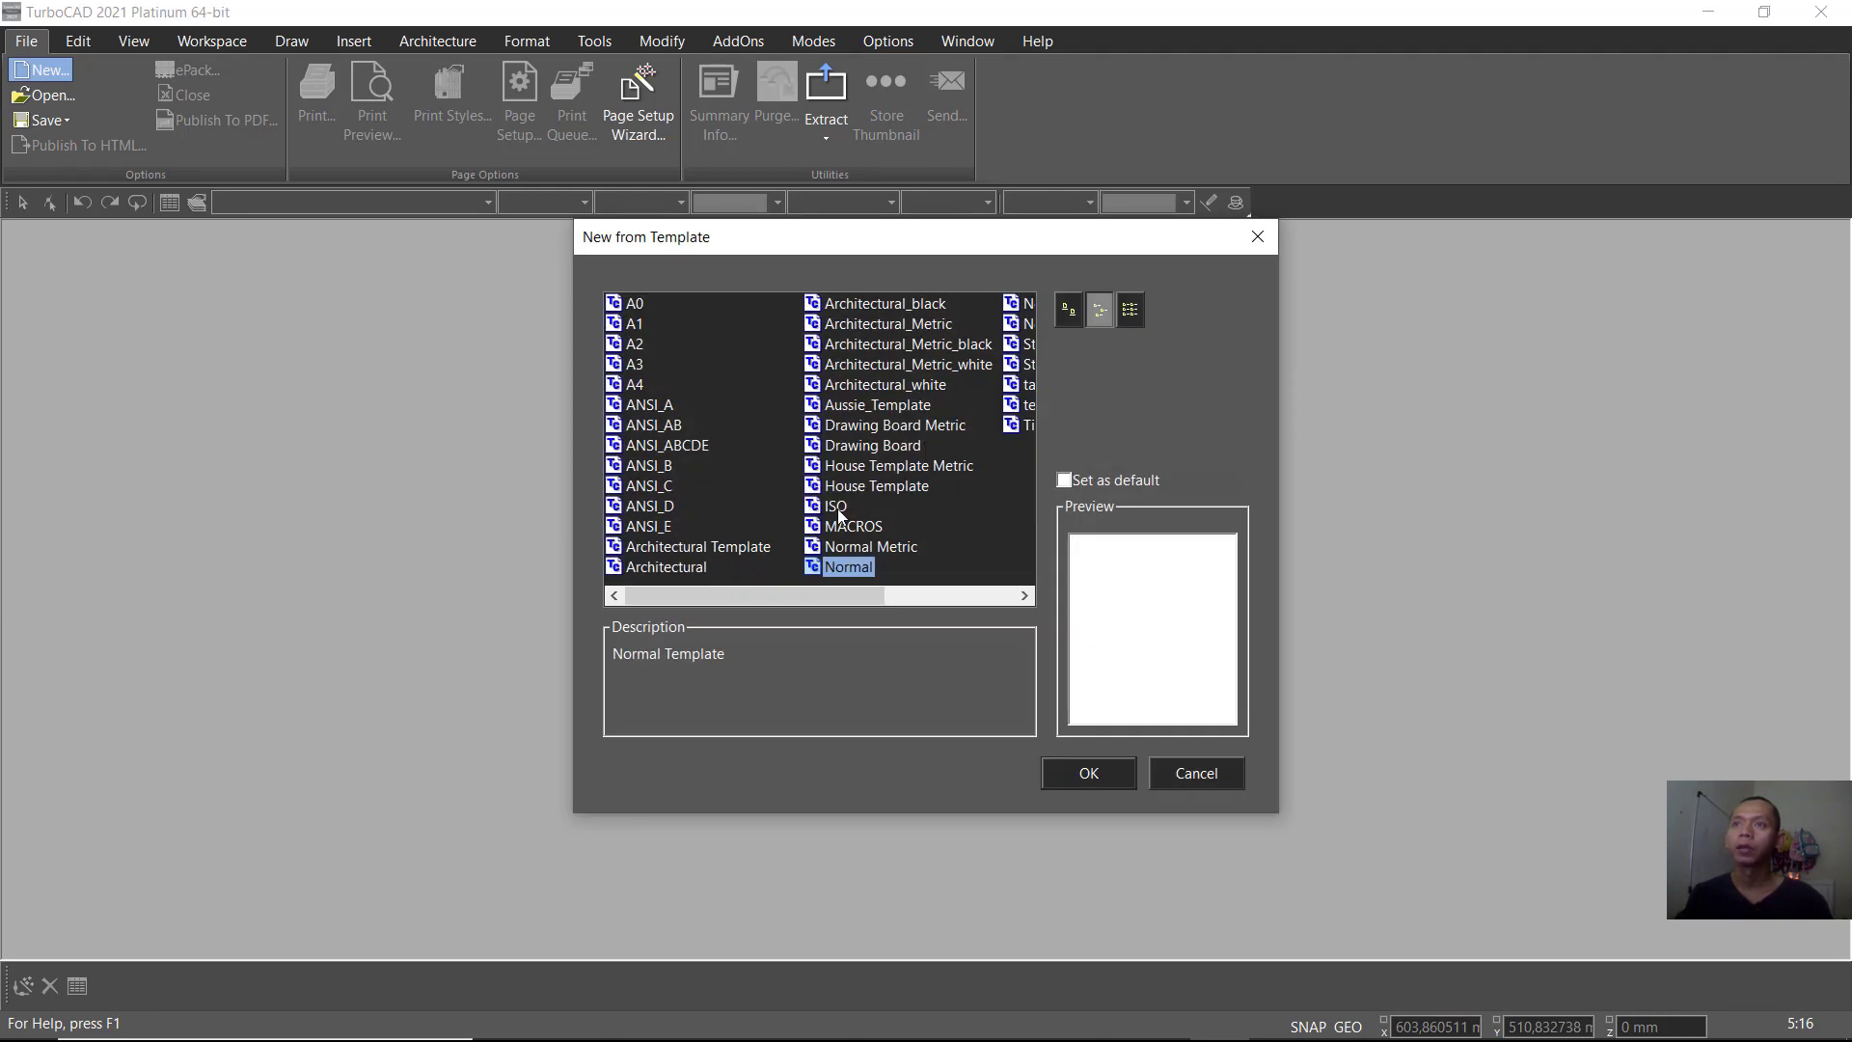
left_click(836, 506)
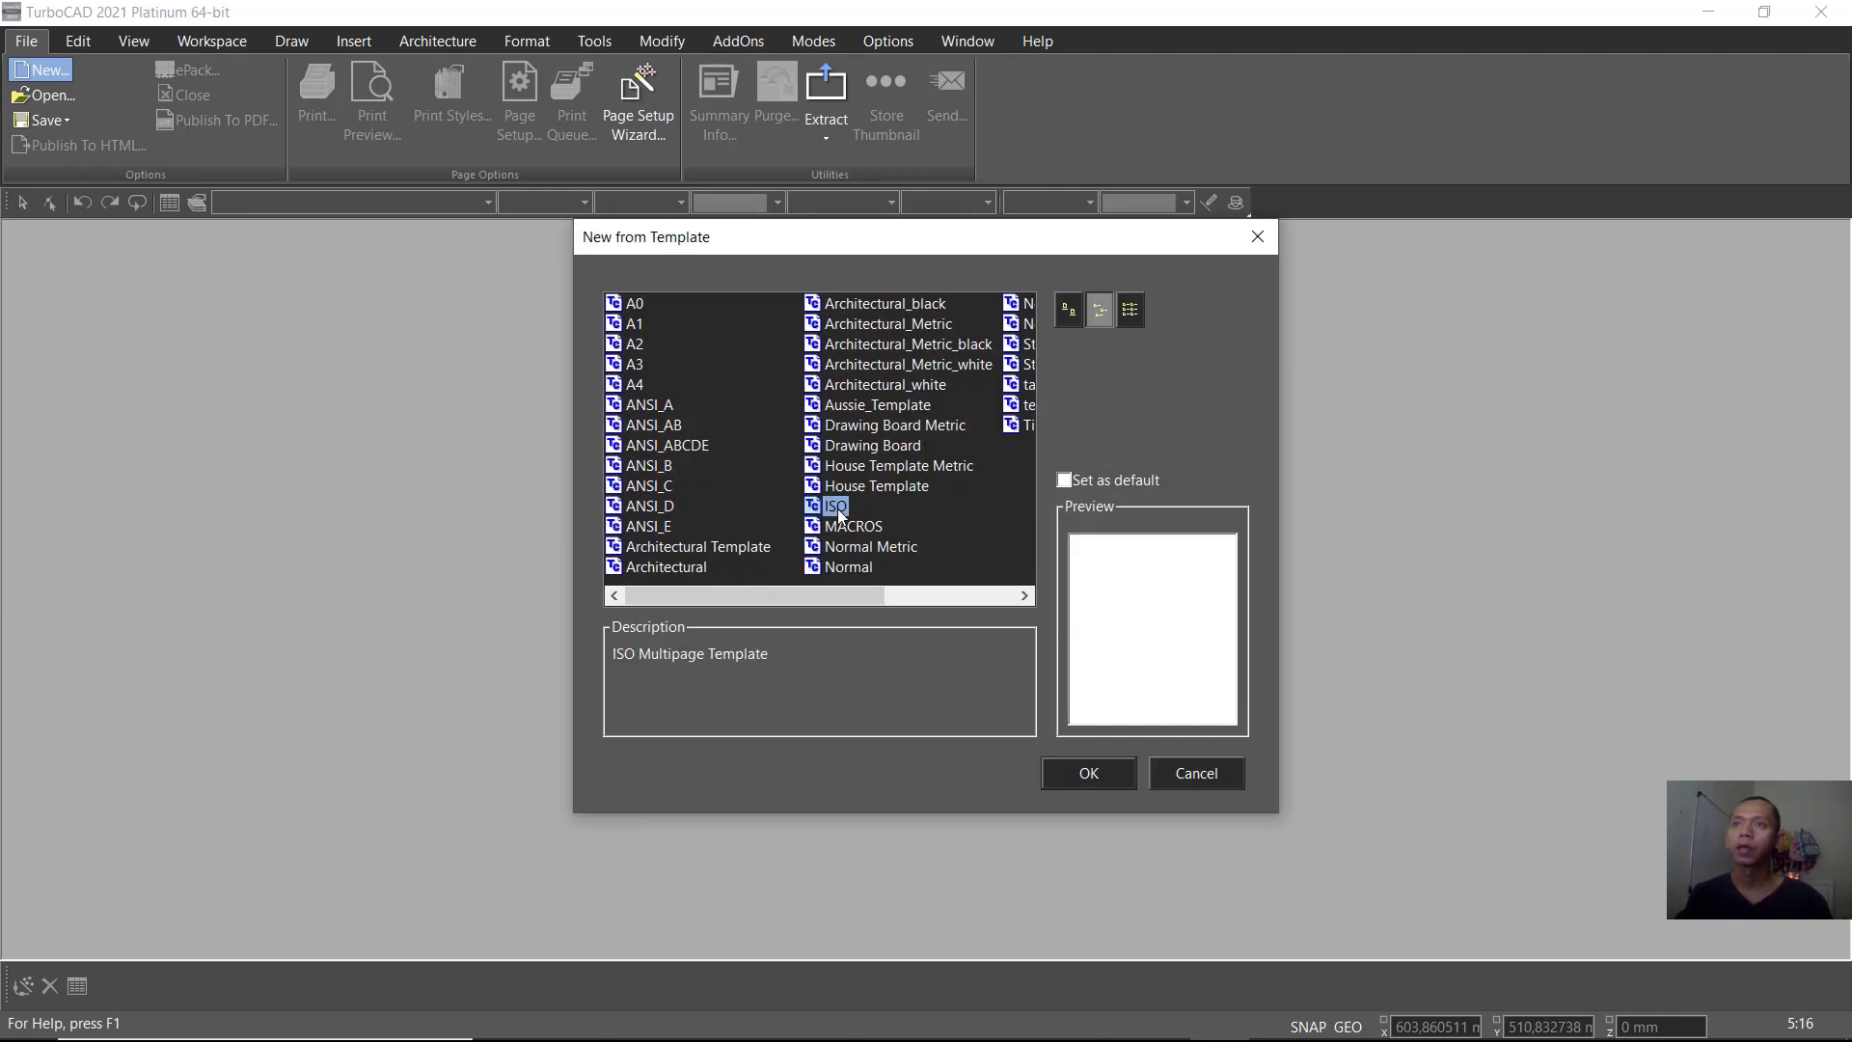
left_click(1087, 774)
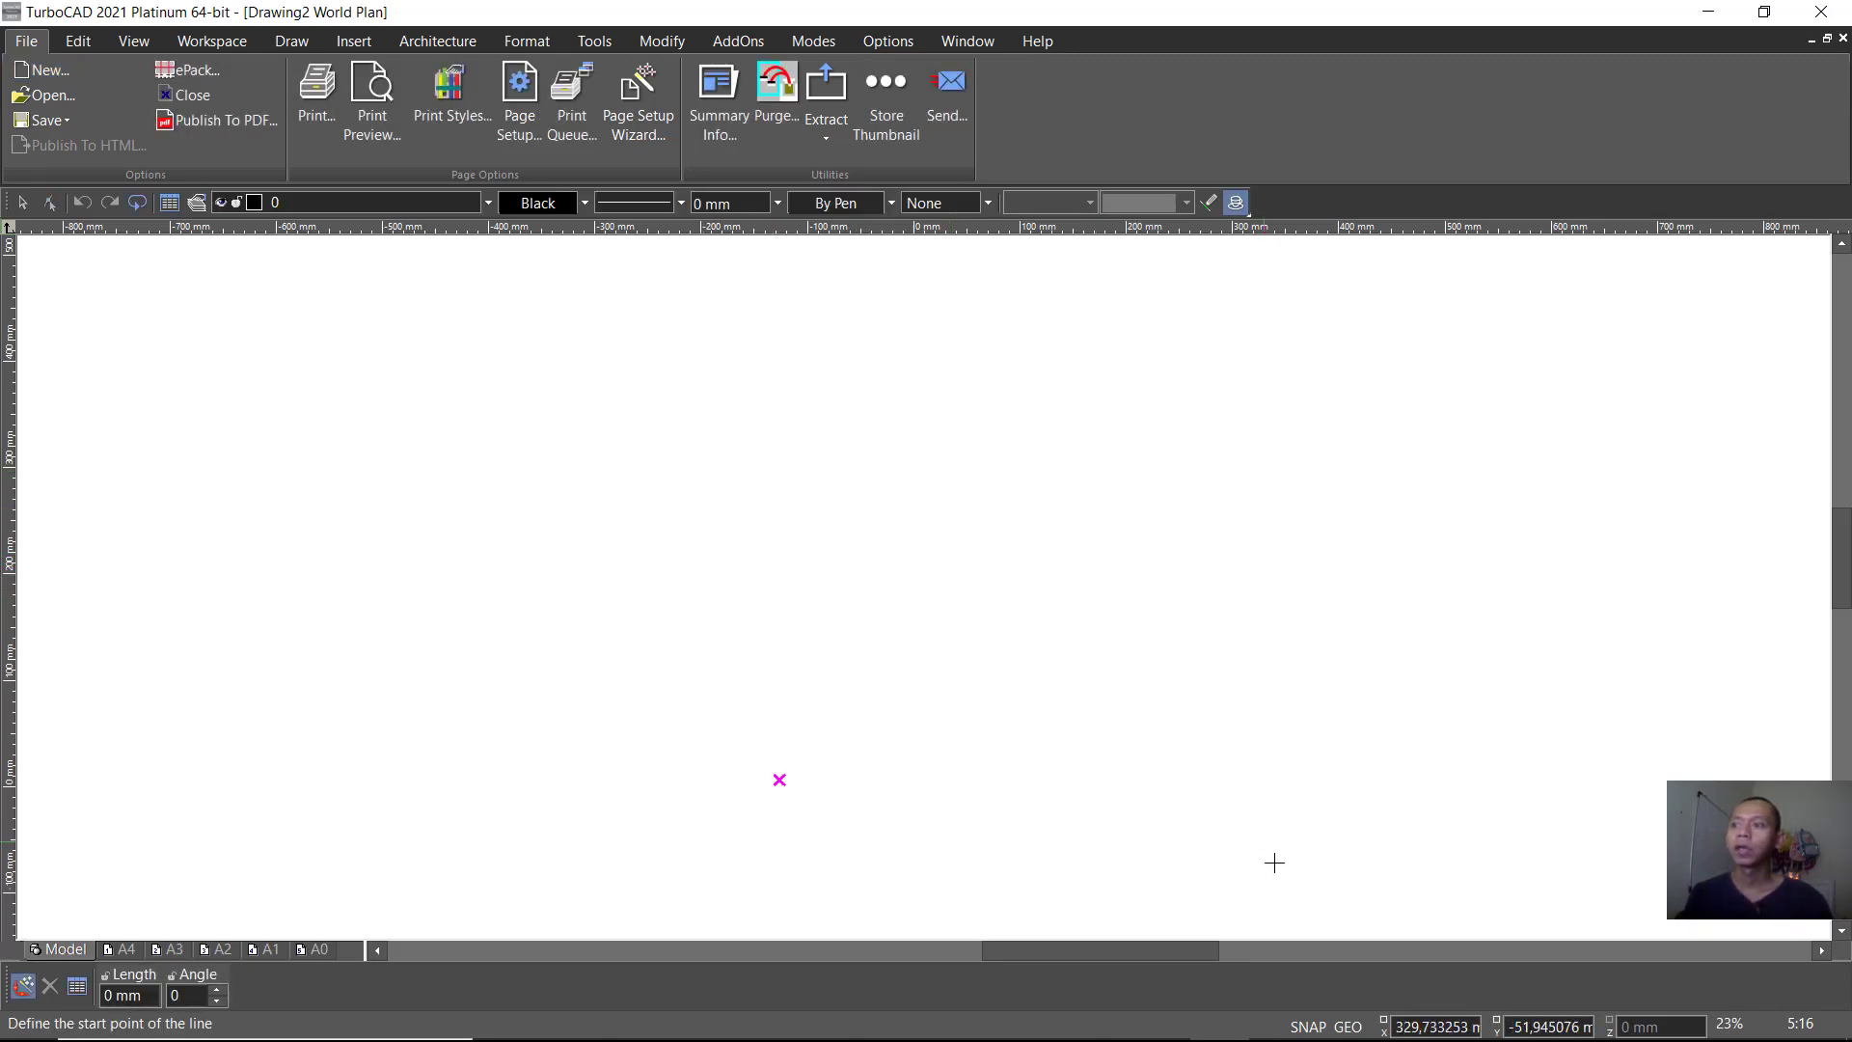
double_click(1306, 1029)
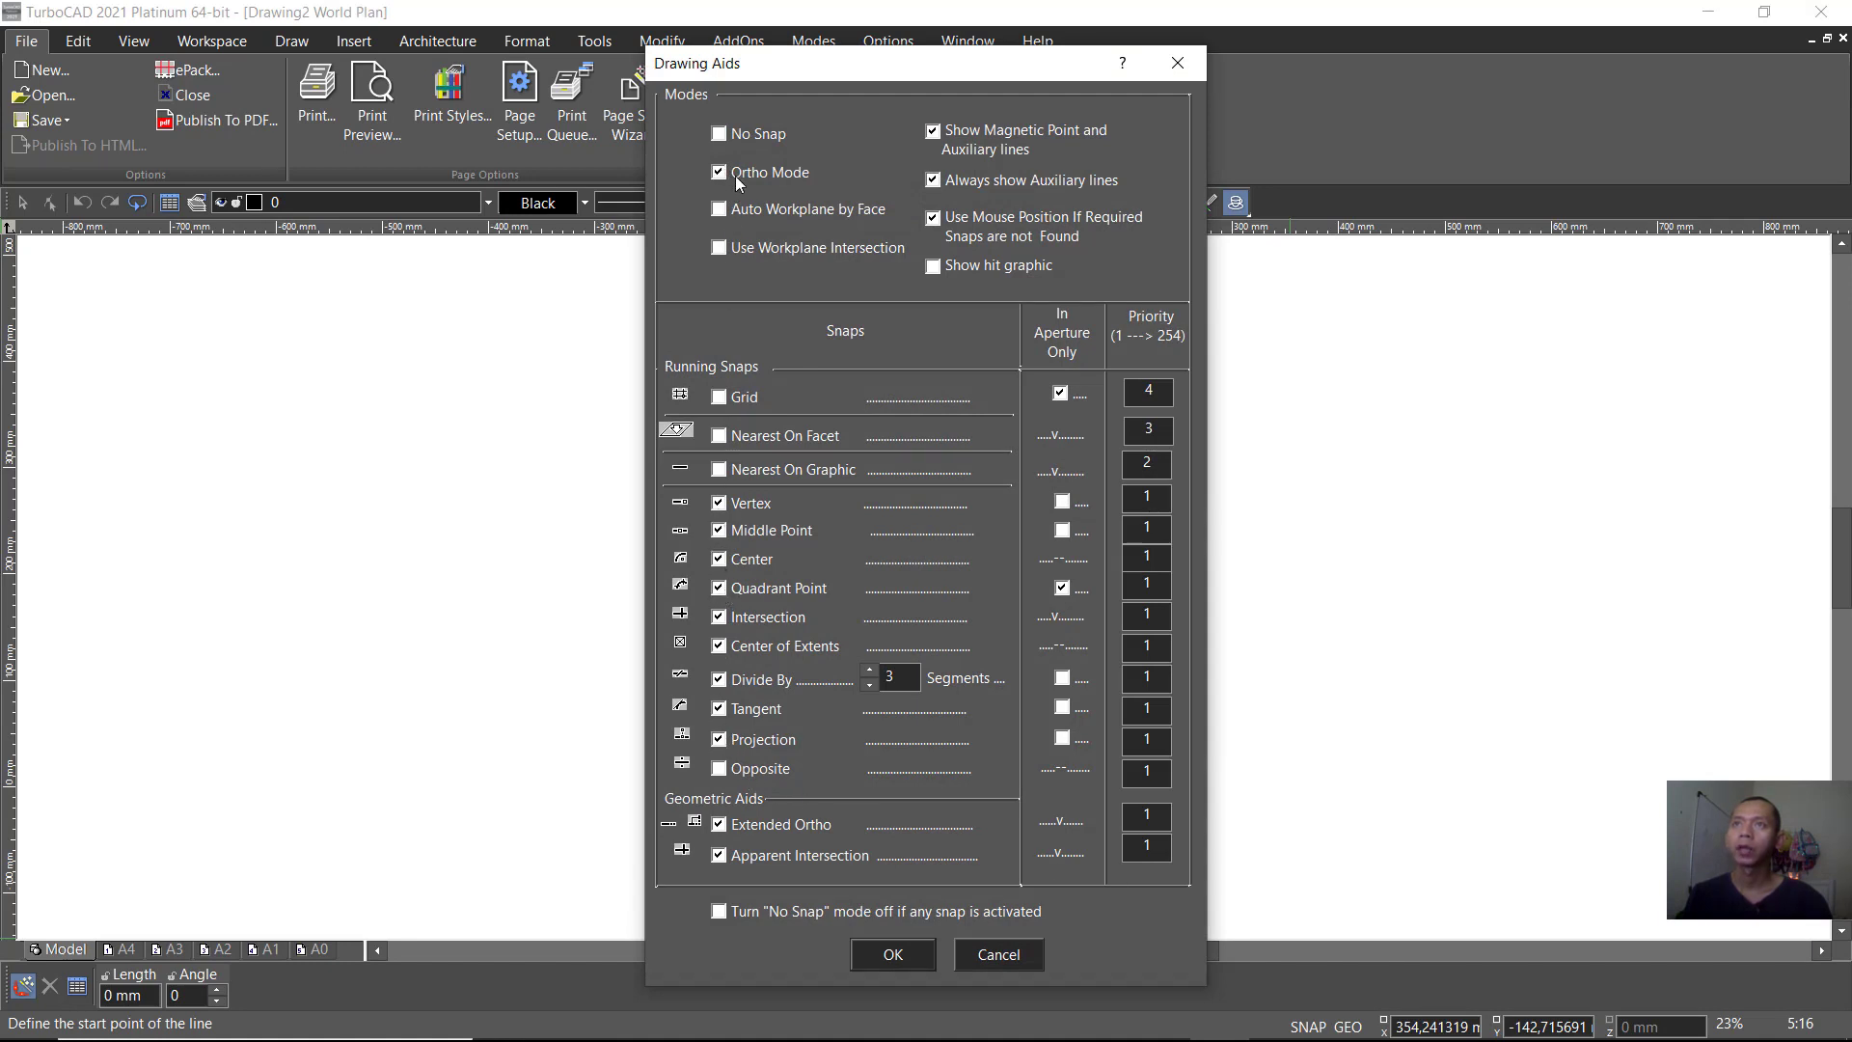
left_click(896, 955)
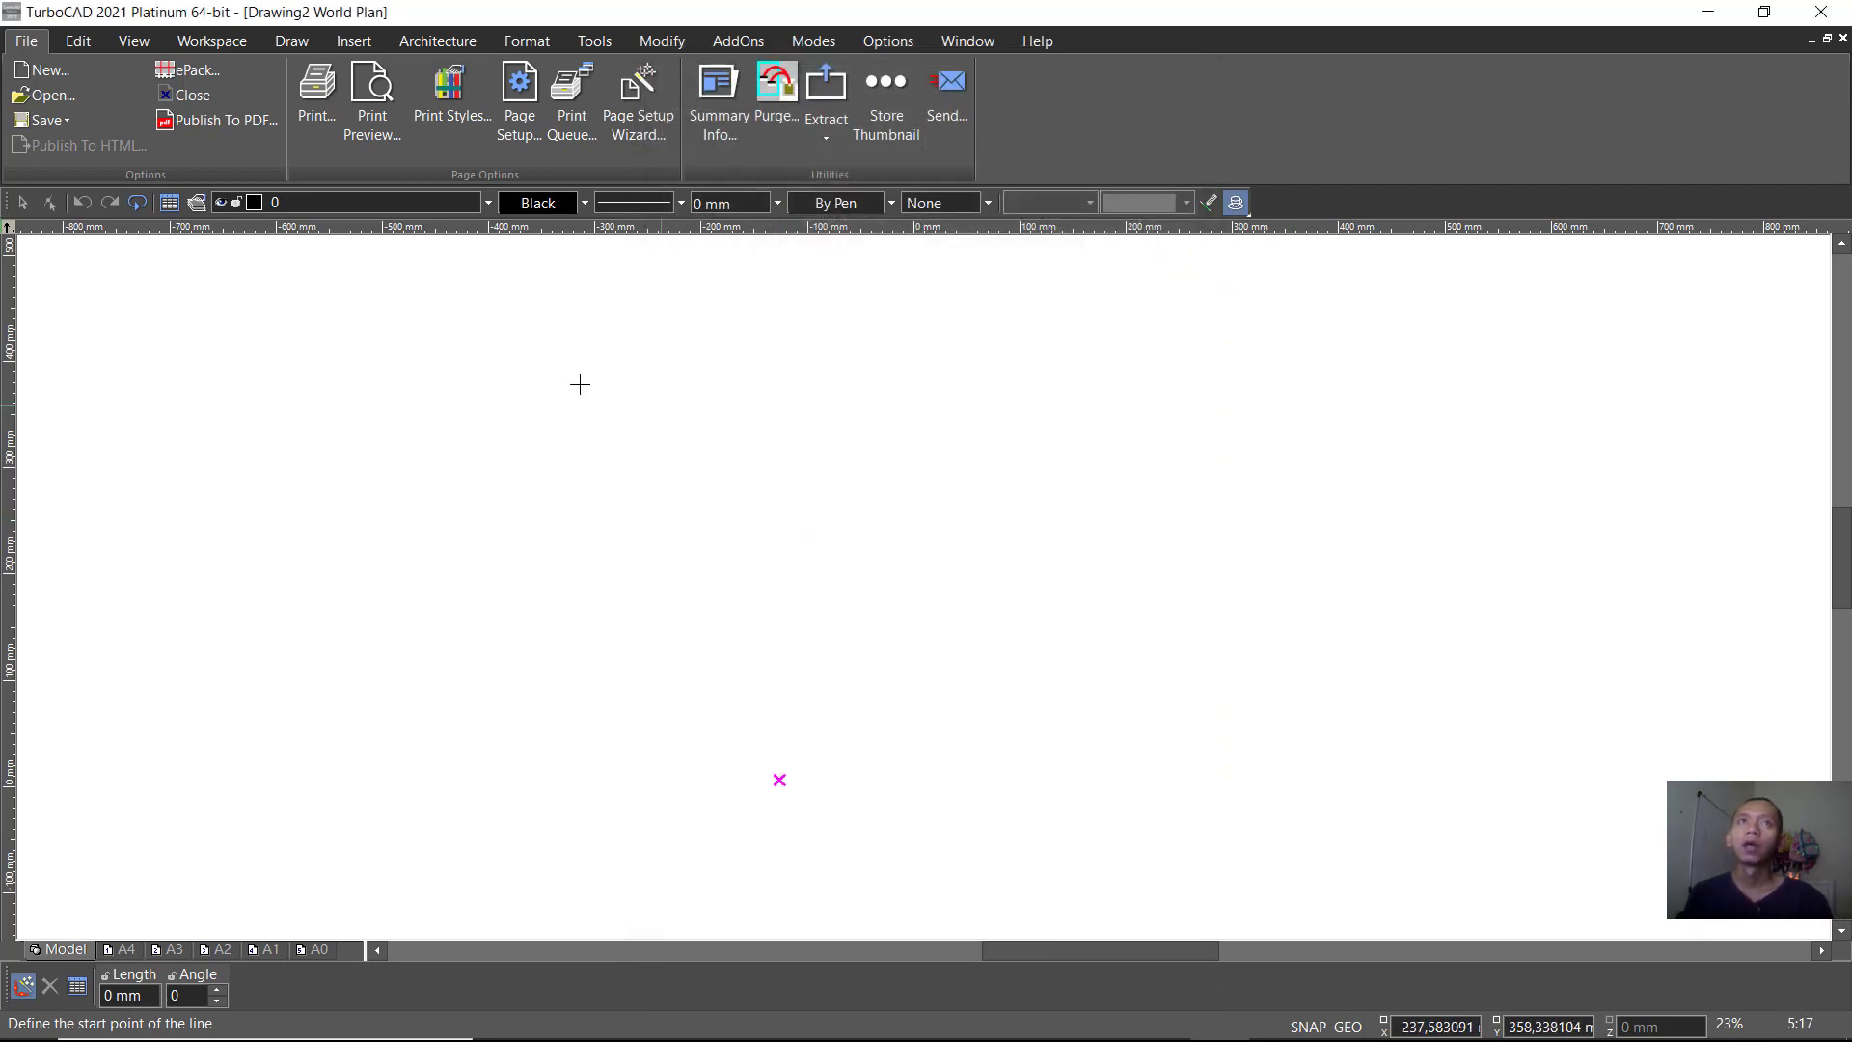
Step: Draw a 9000 mm vertical single line as the first wall edge, then zoom out and centre it
left_click(286, 46)
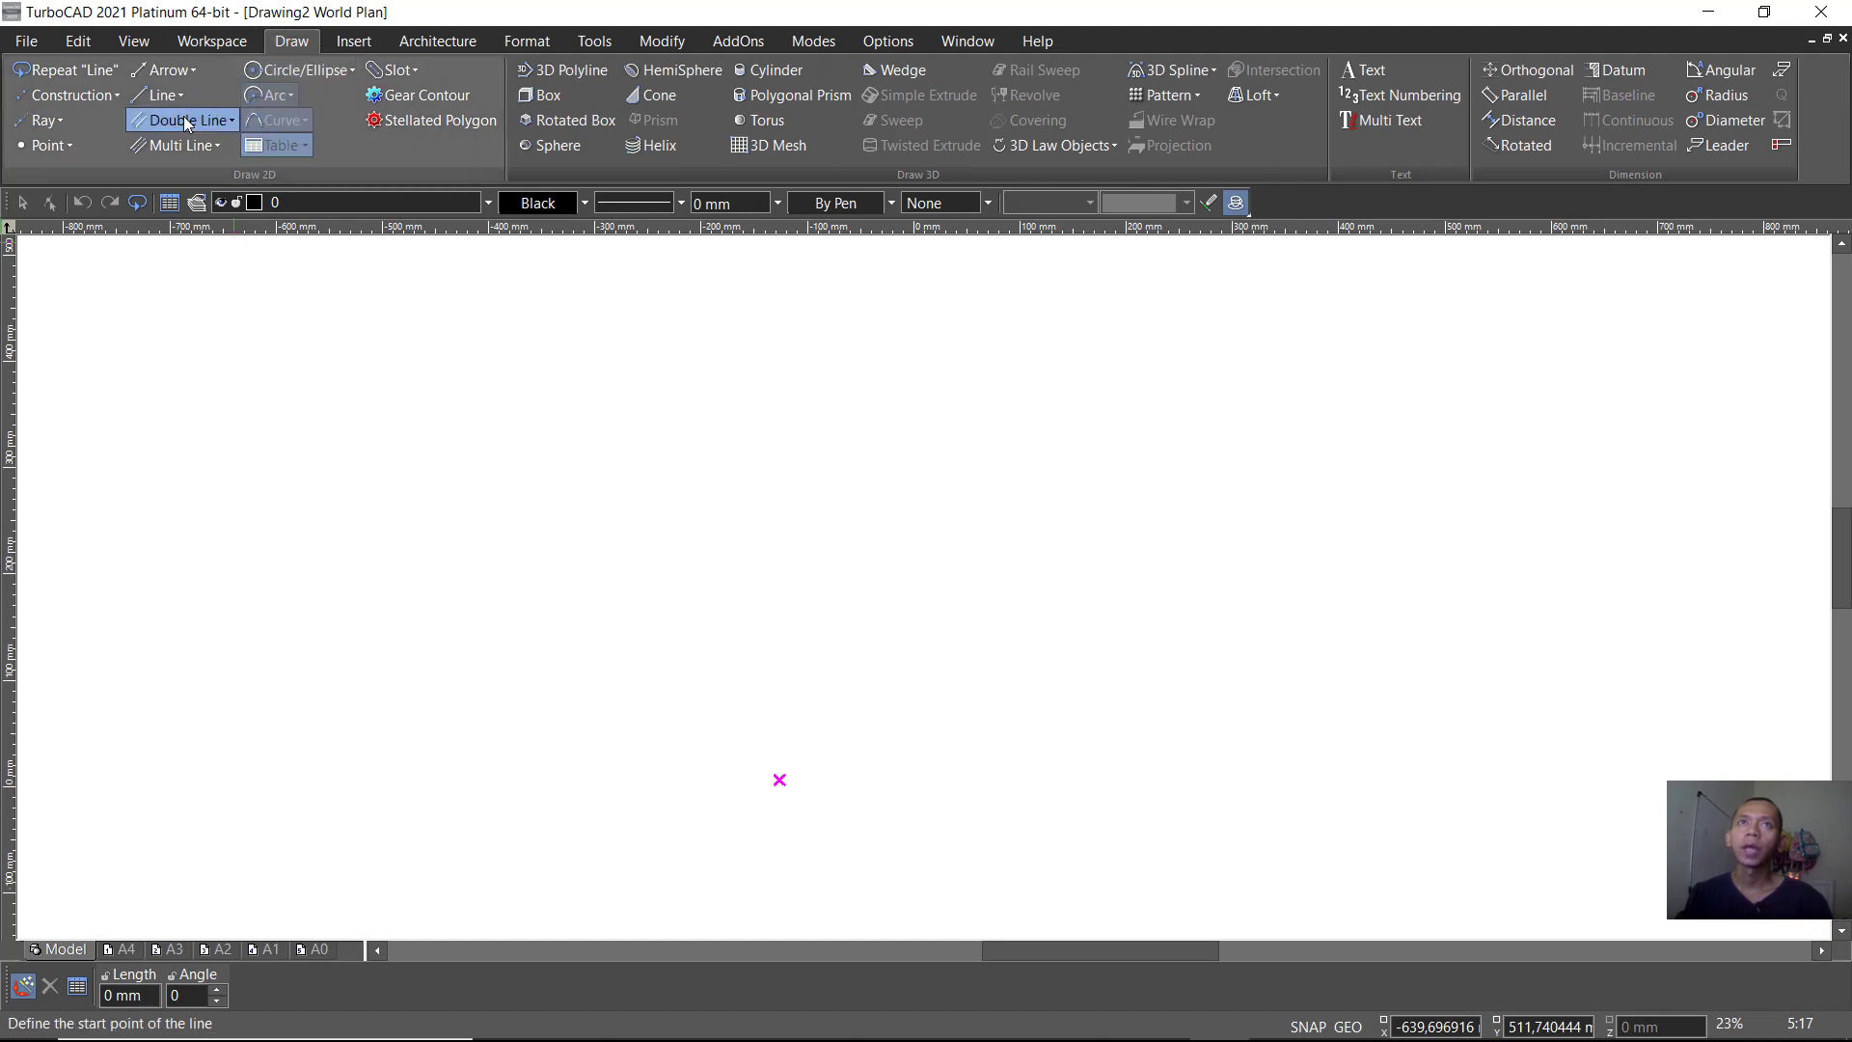
left_click(160, 95)
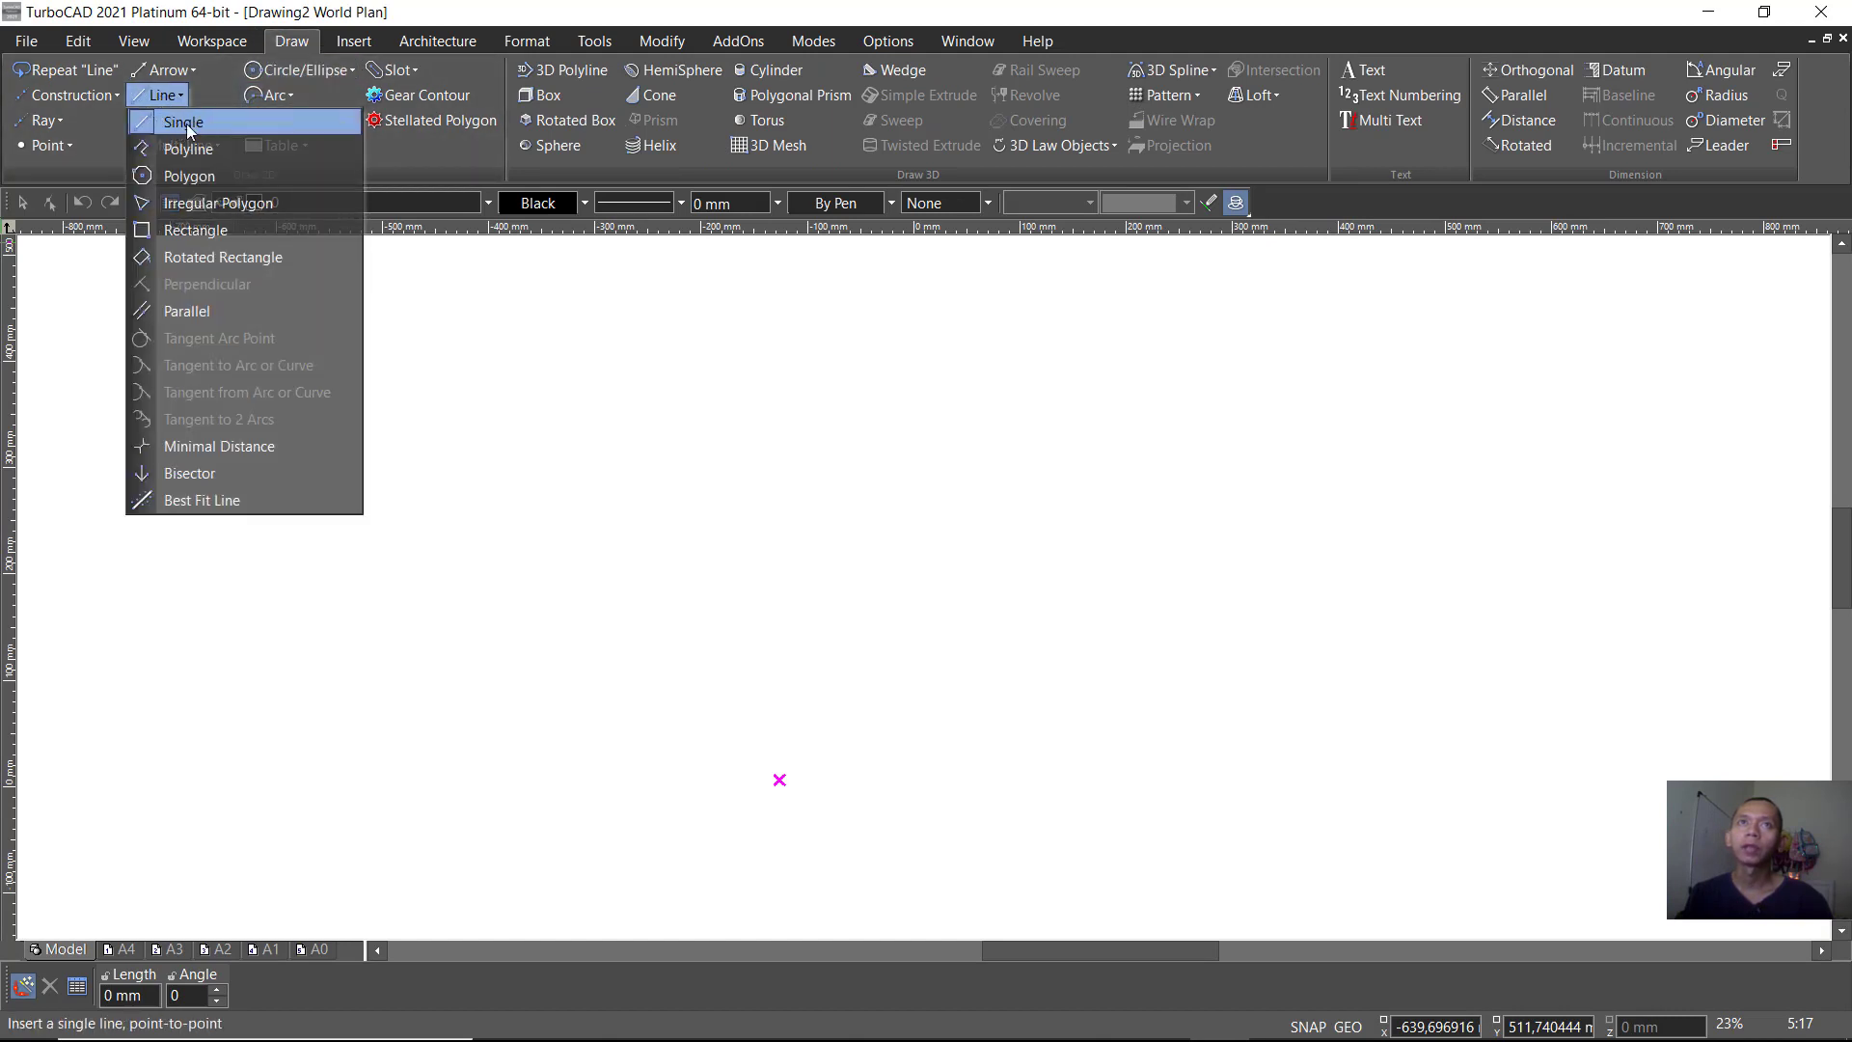
left_click(187, 124)
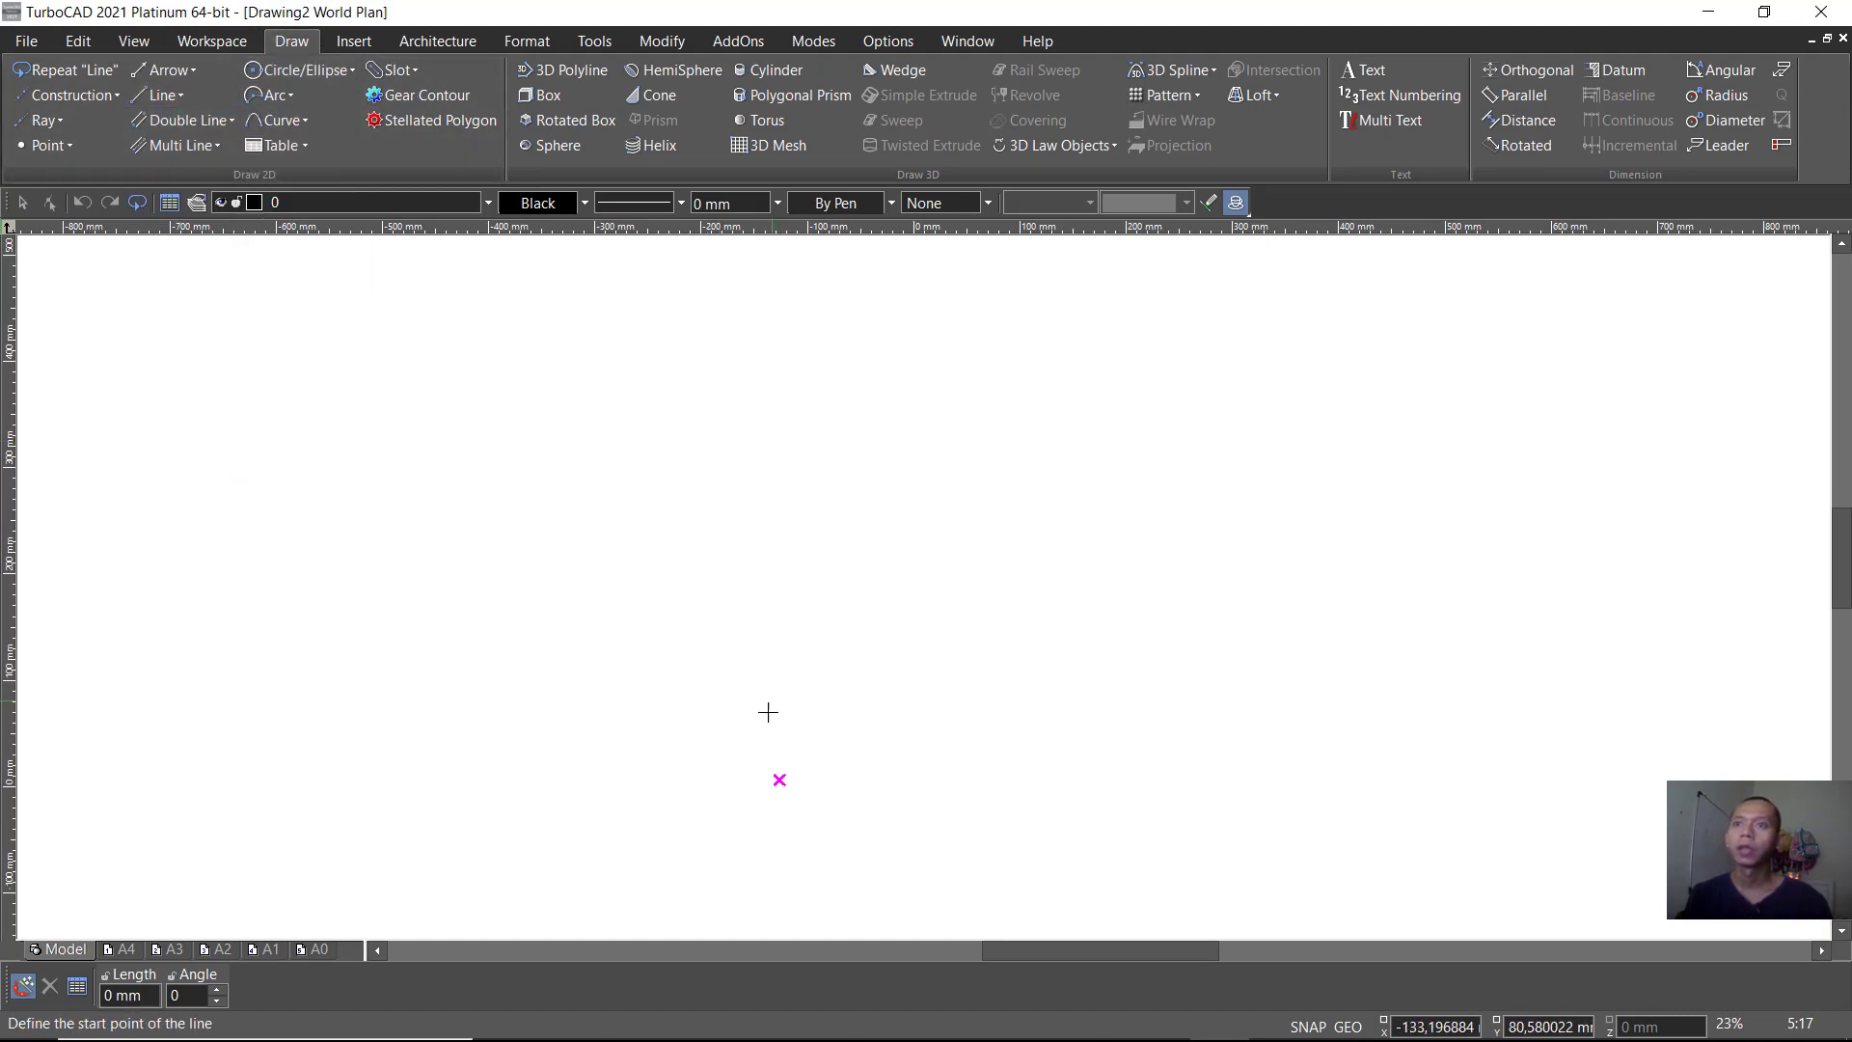
left_click(758, 736)
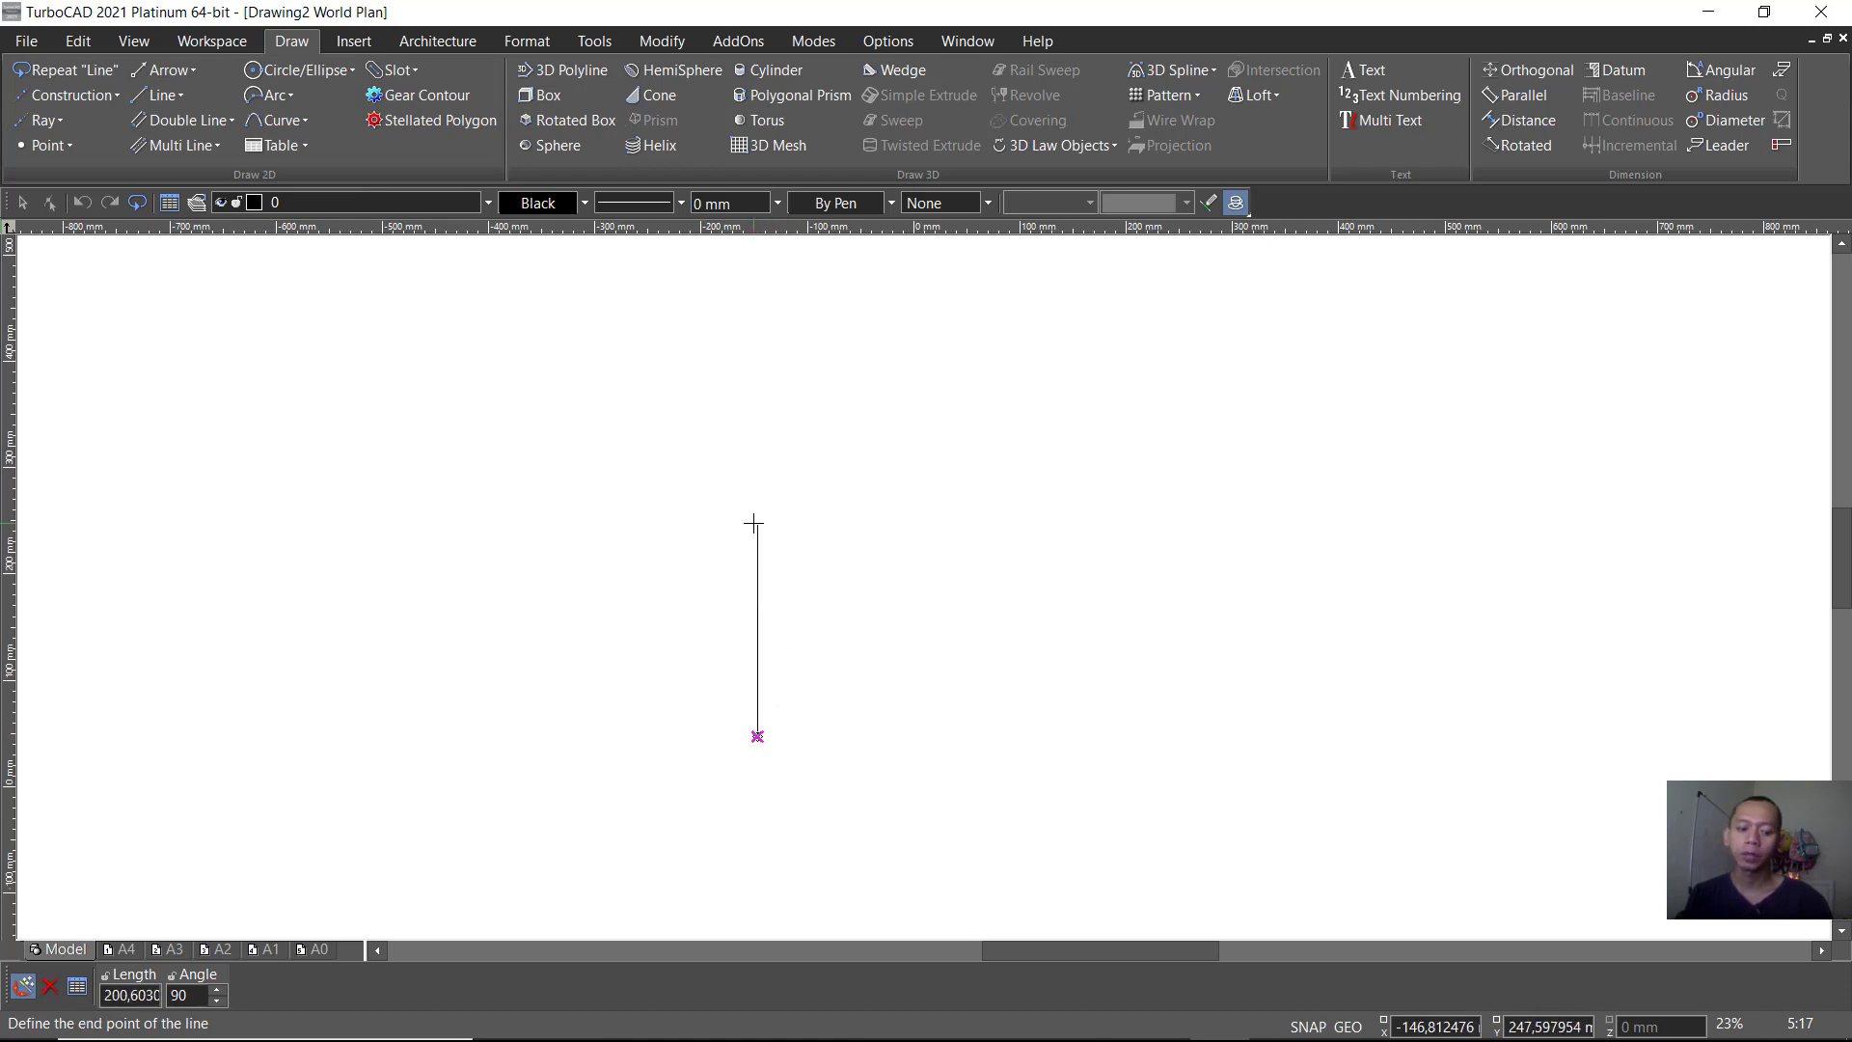
key("Tab")
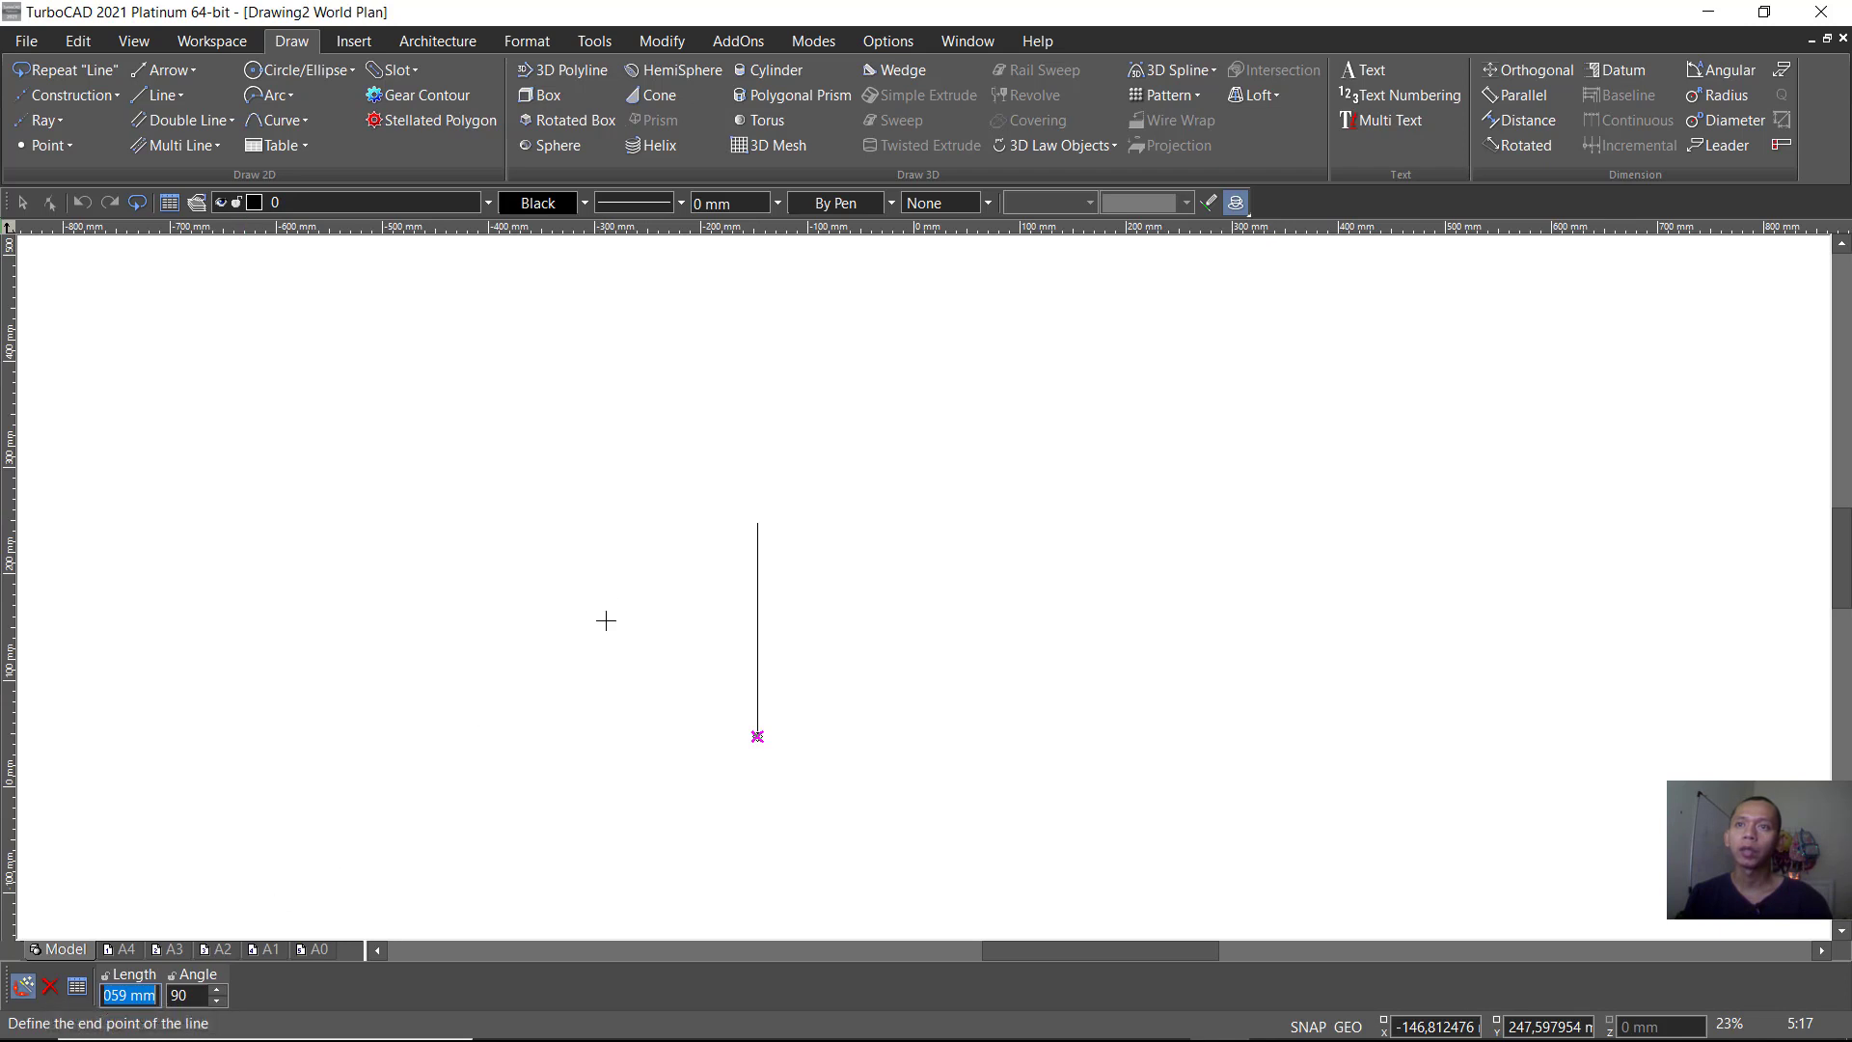
type("9")
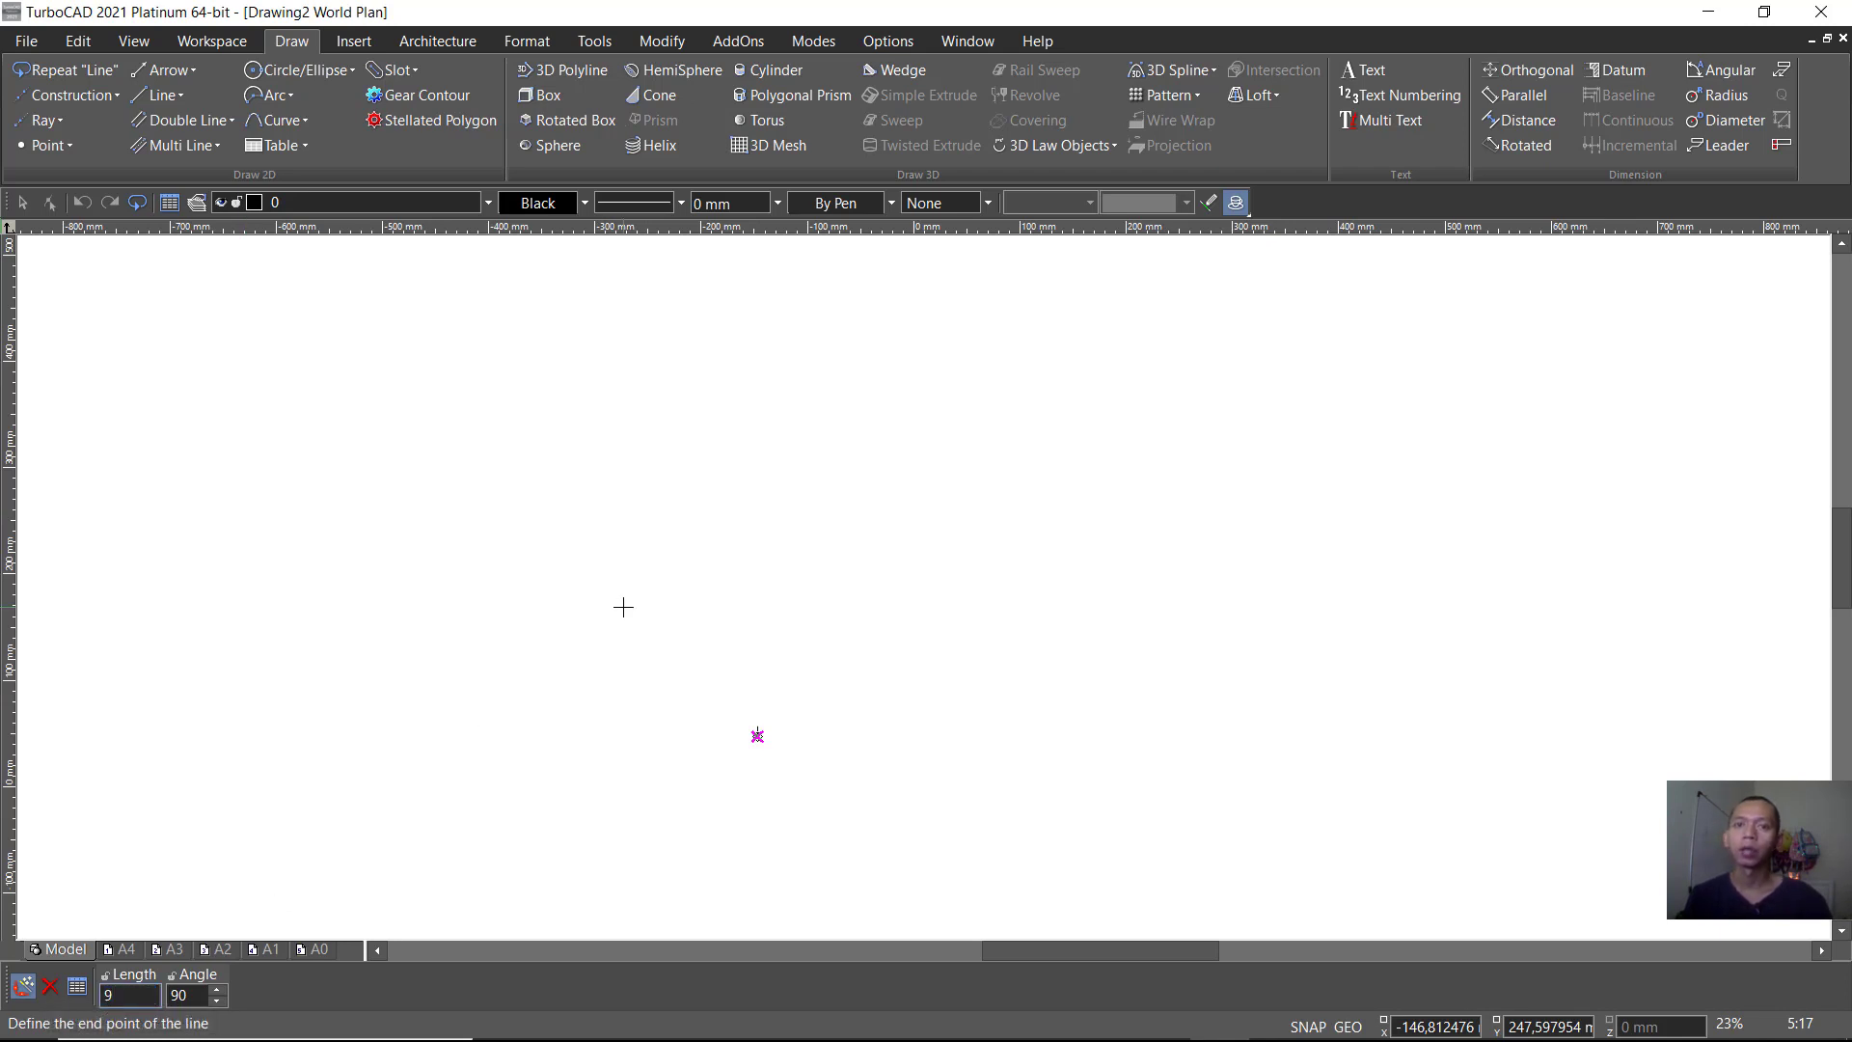
type("000")
key("Return")
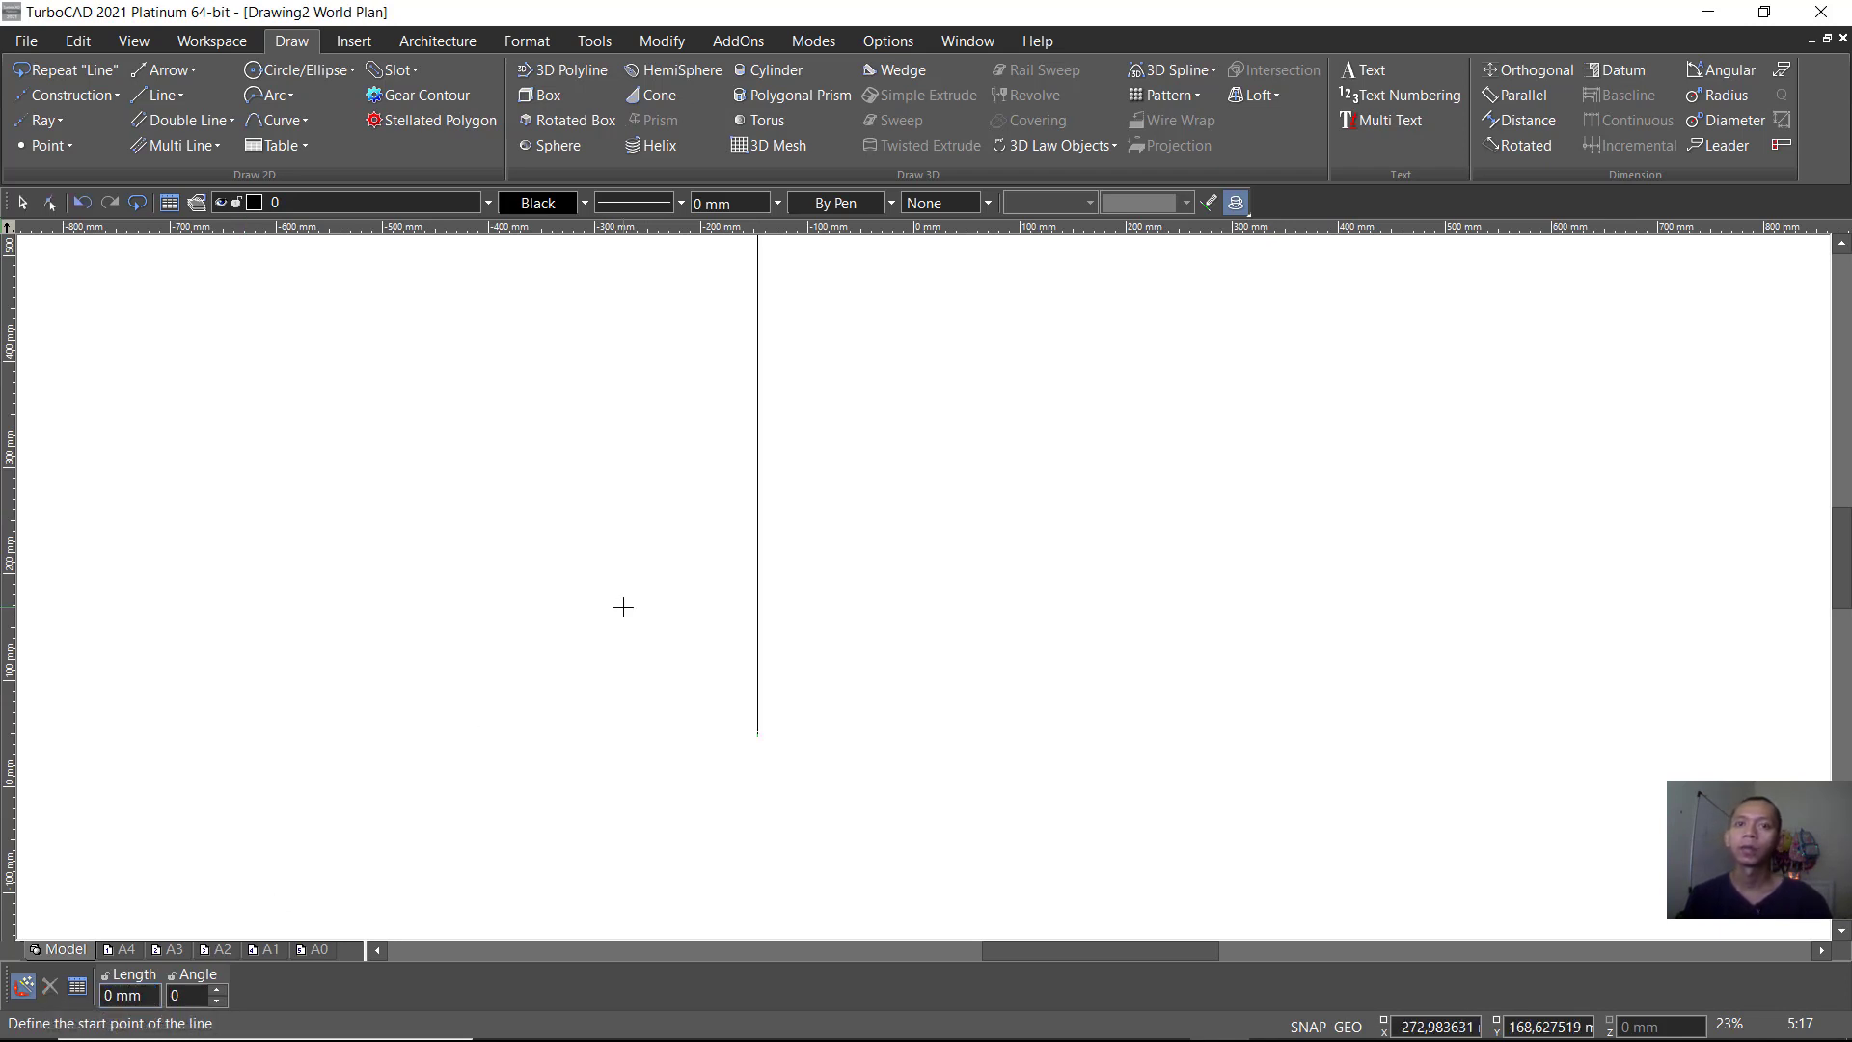
scroll(741, 513, "down", 3)
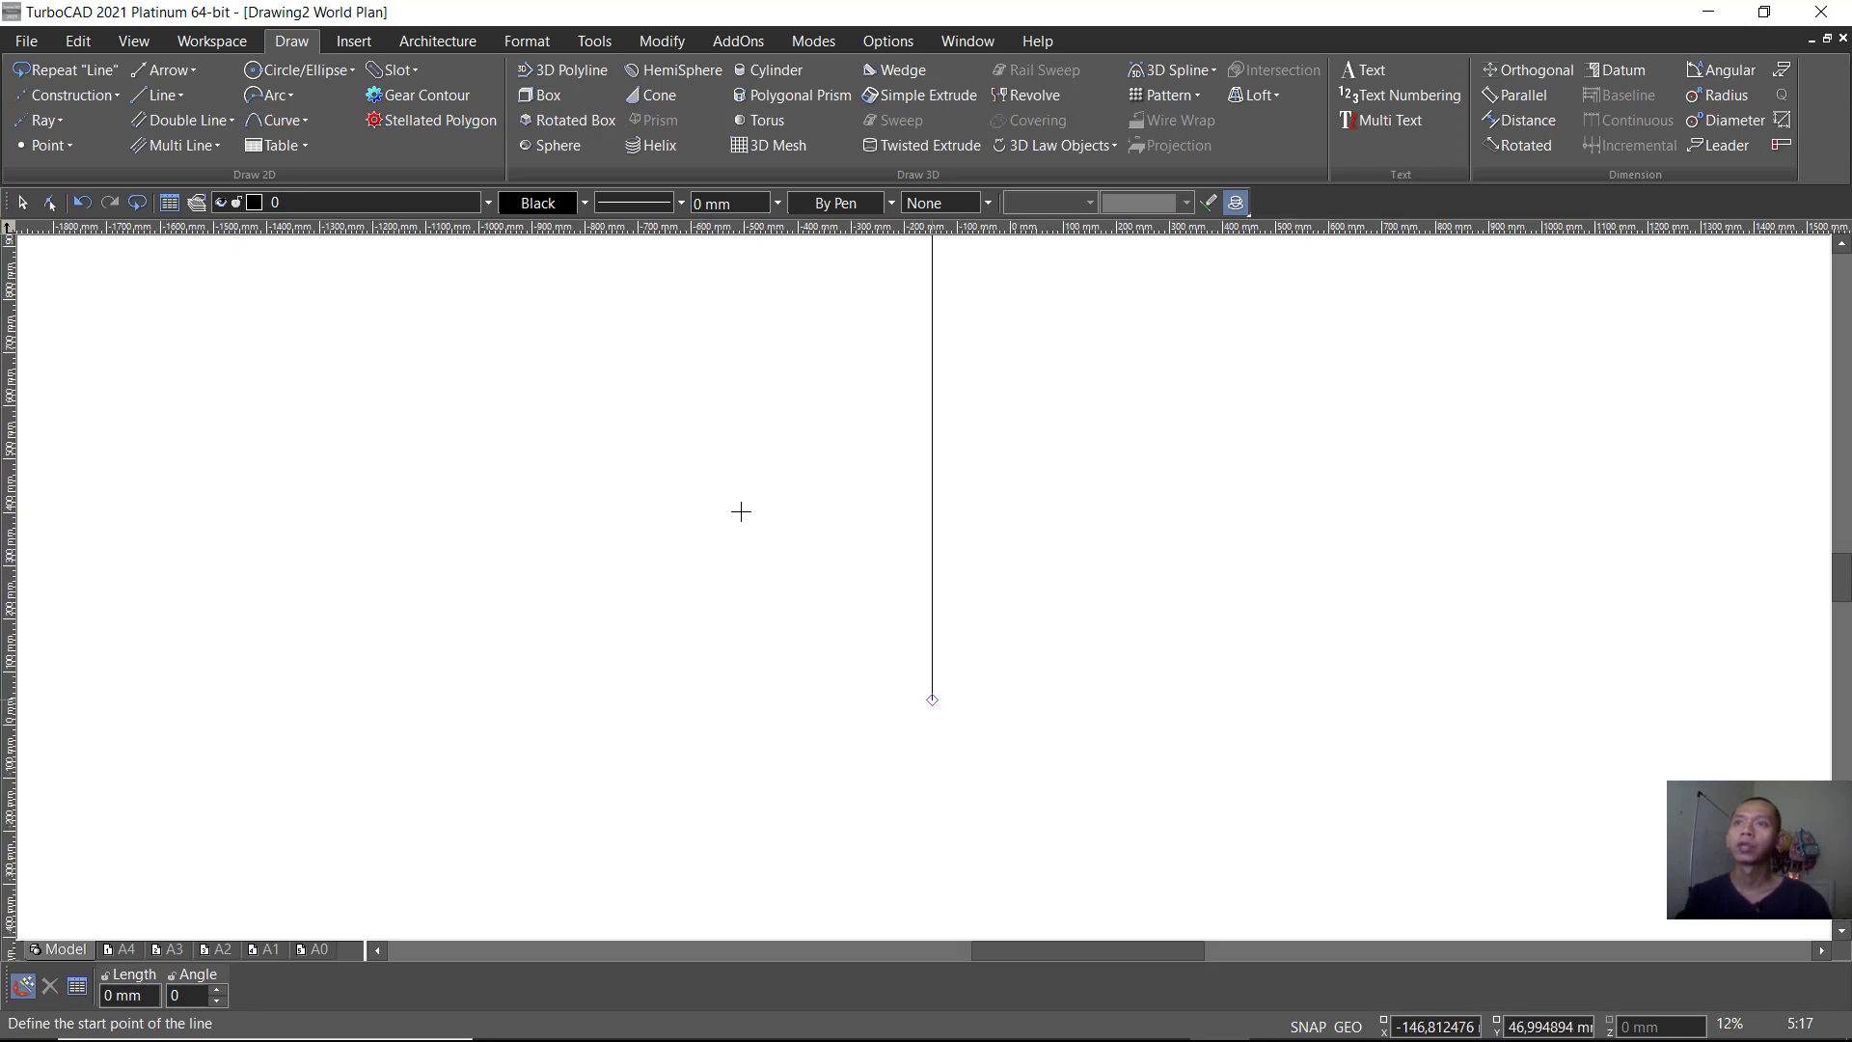
scroll(926, 576, "down", 1)
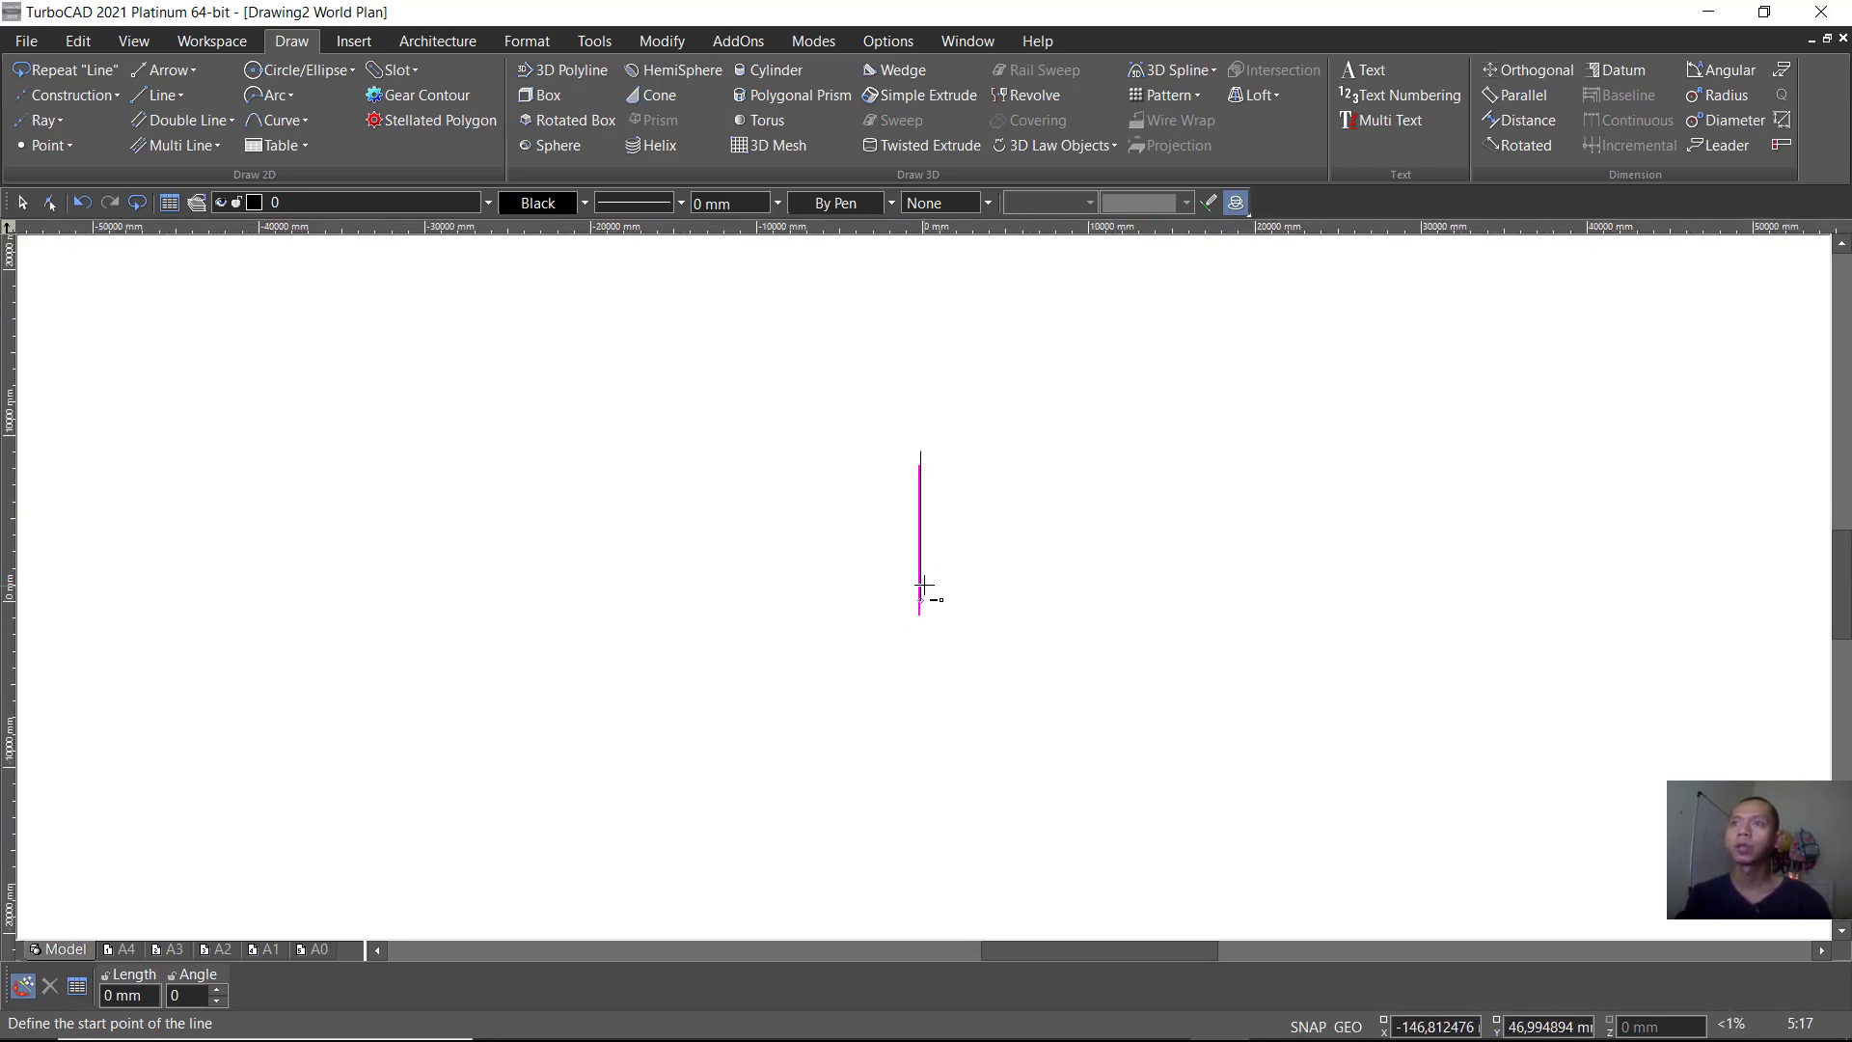
scroll(936, 473, "down", 2)
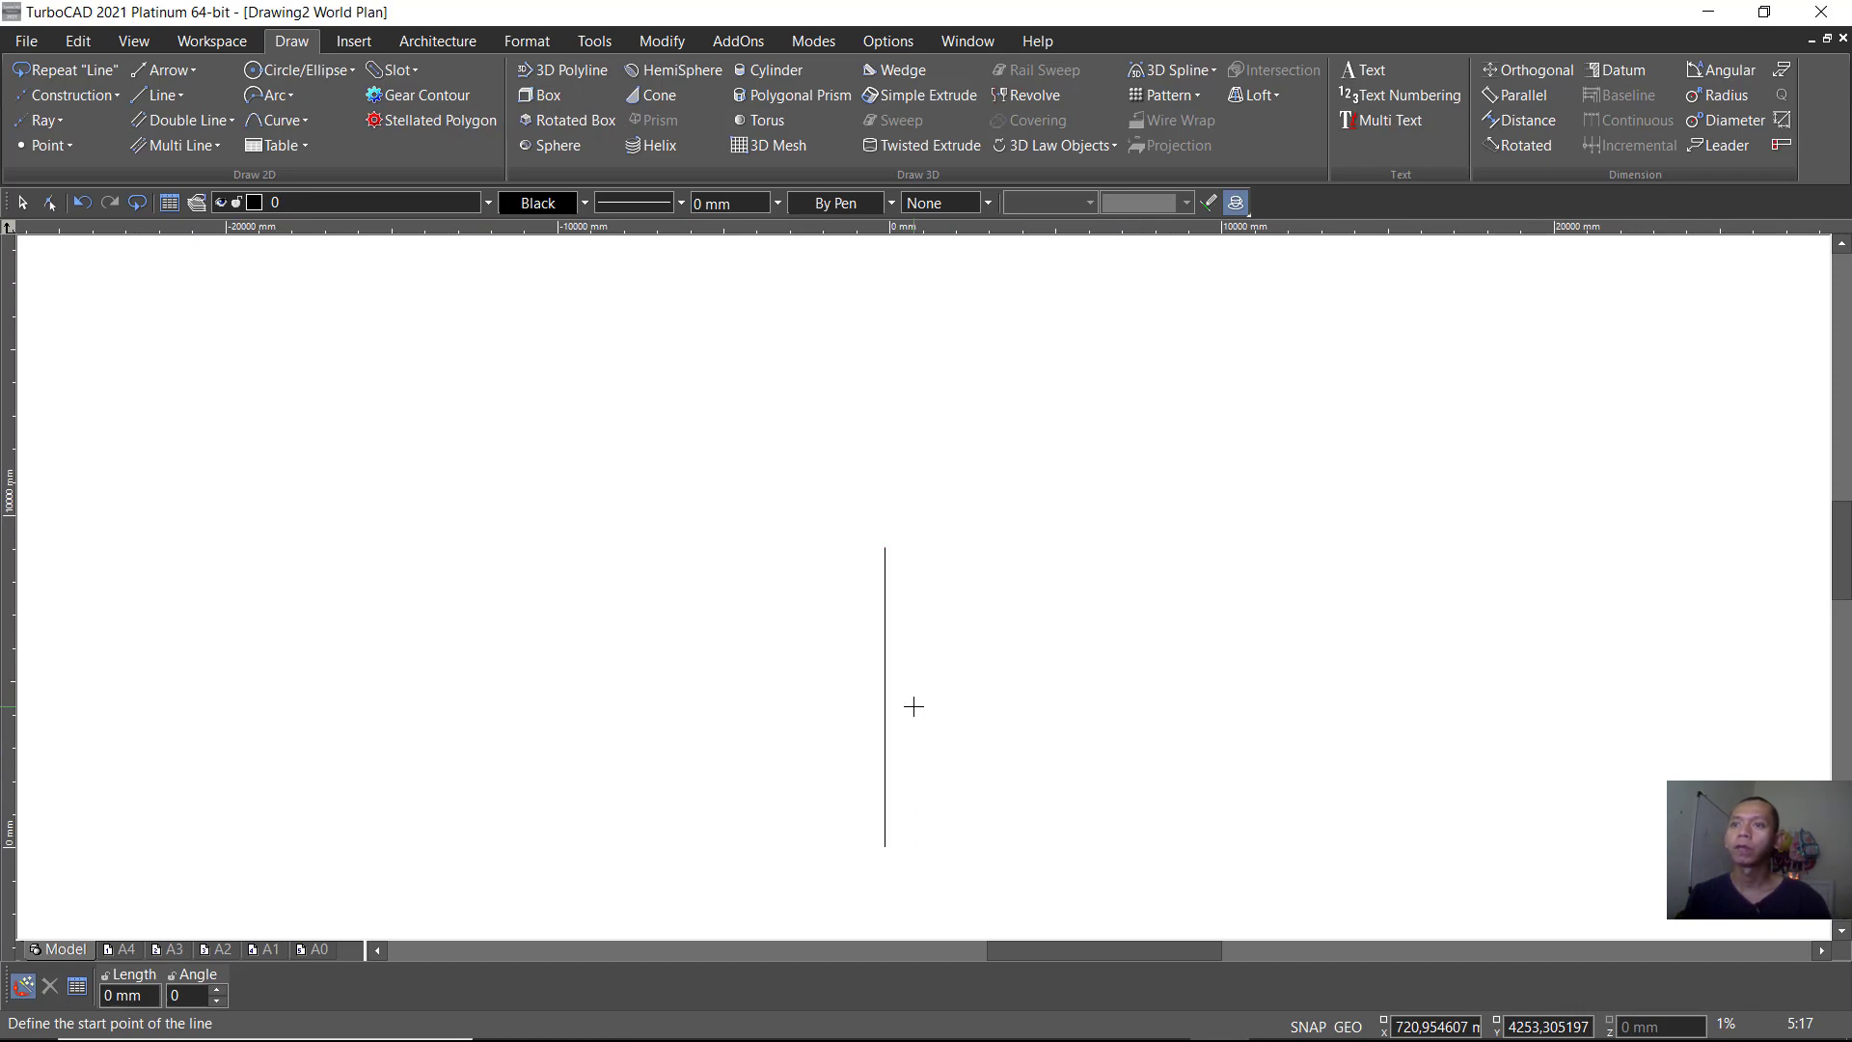
mouse_move(916, 697)
middle_mouse_down()
mouse_move(827, 652)
mouse_move(835, 638)
middle_mouse_up()
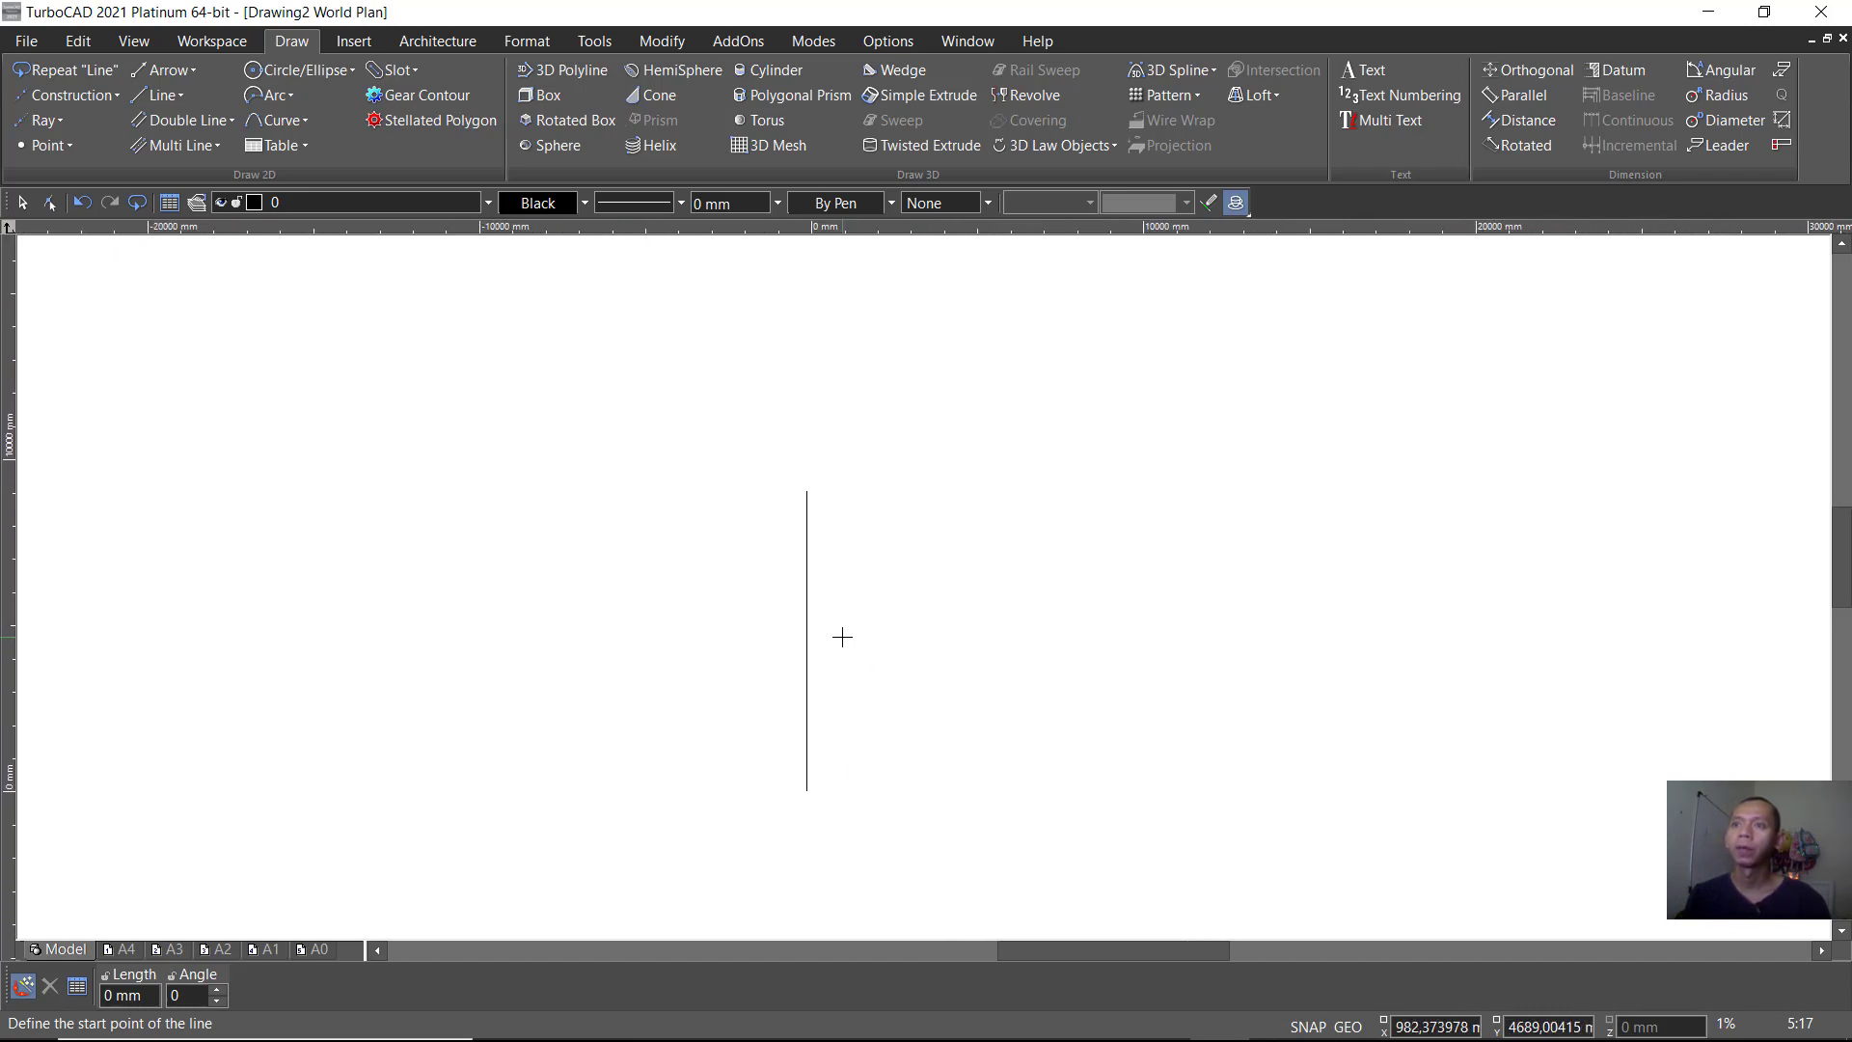
Step: Draw the 6000 mm horizontal top line from the first line's top end
left_click(806, 491)
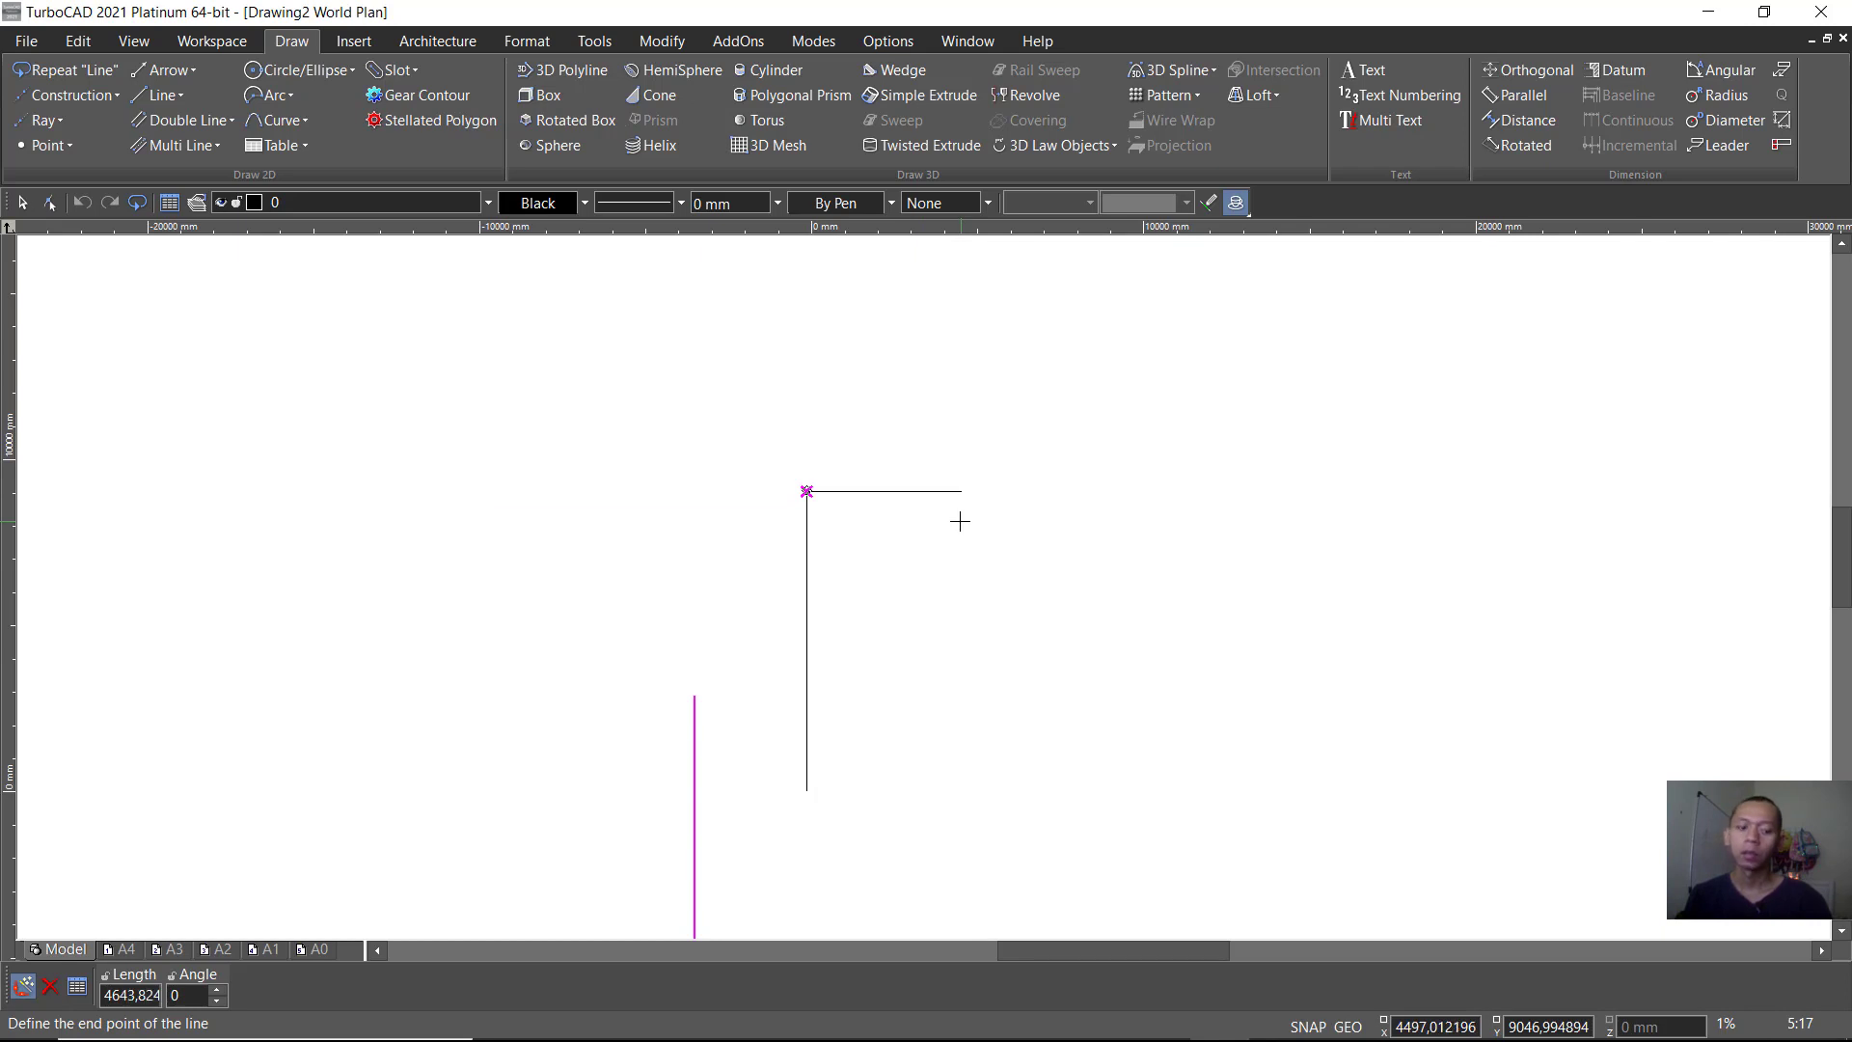
type("6726000")
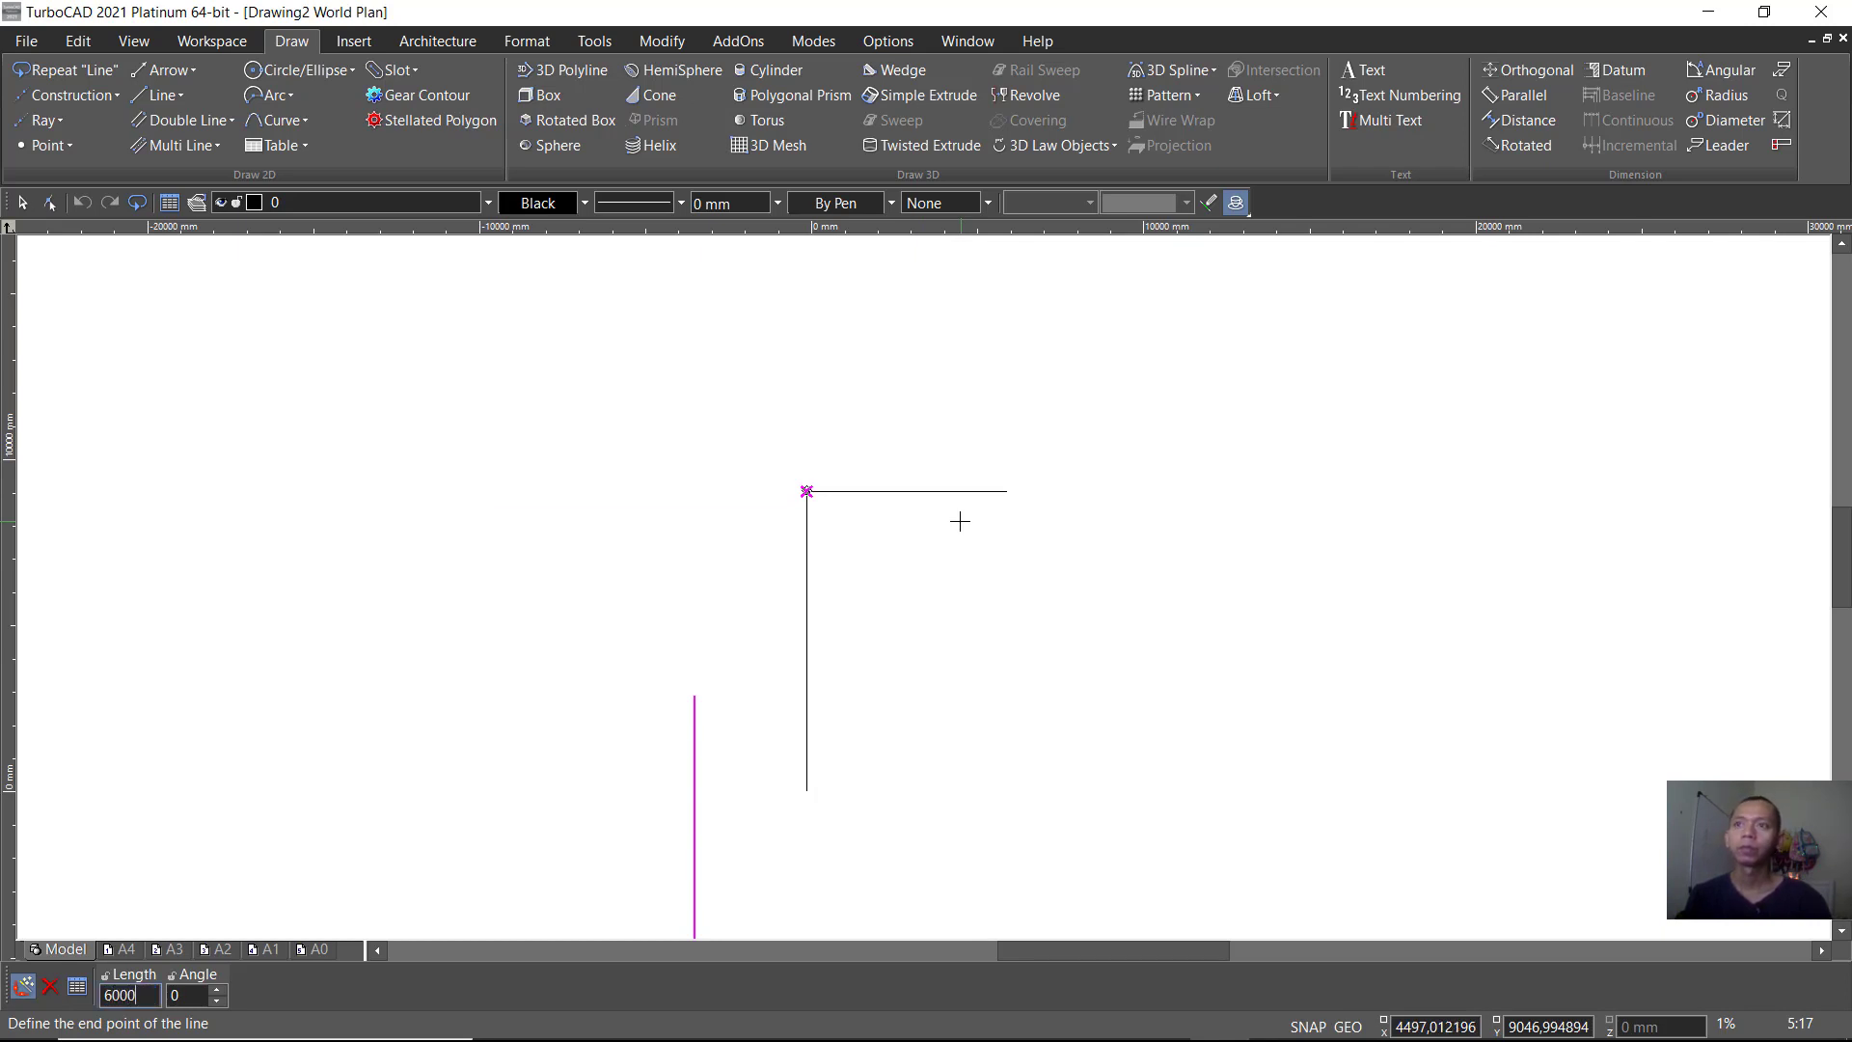
key("Return")
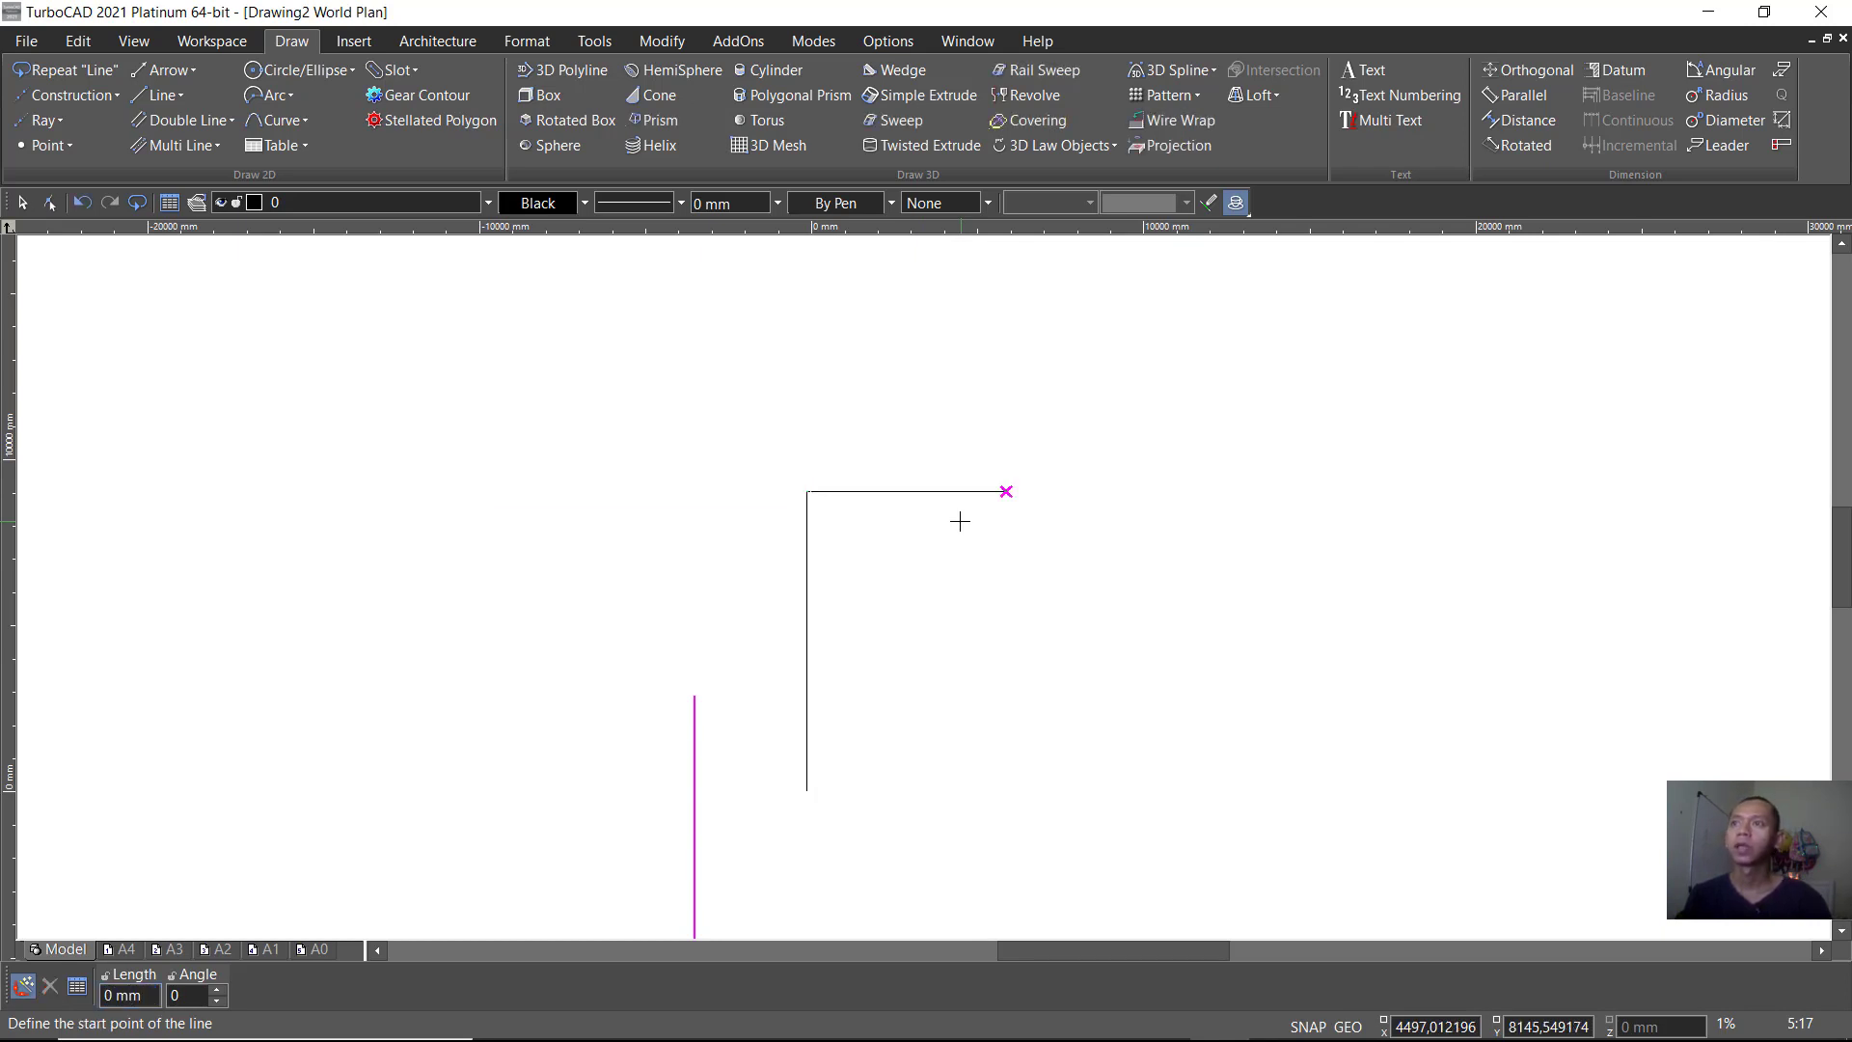
Step: Draw an 8000 mm line down the right side from the top line's right end
left_click(1007, 492)
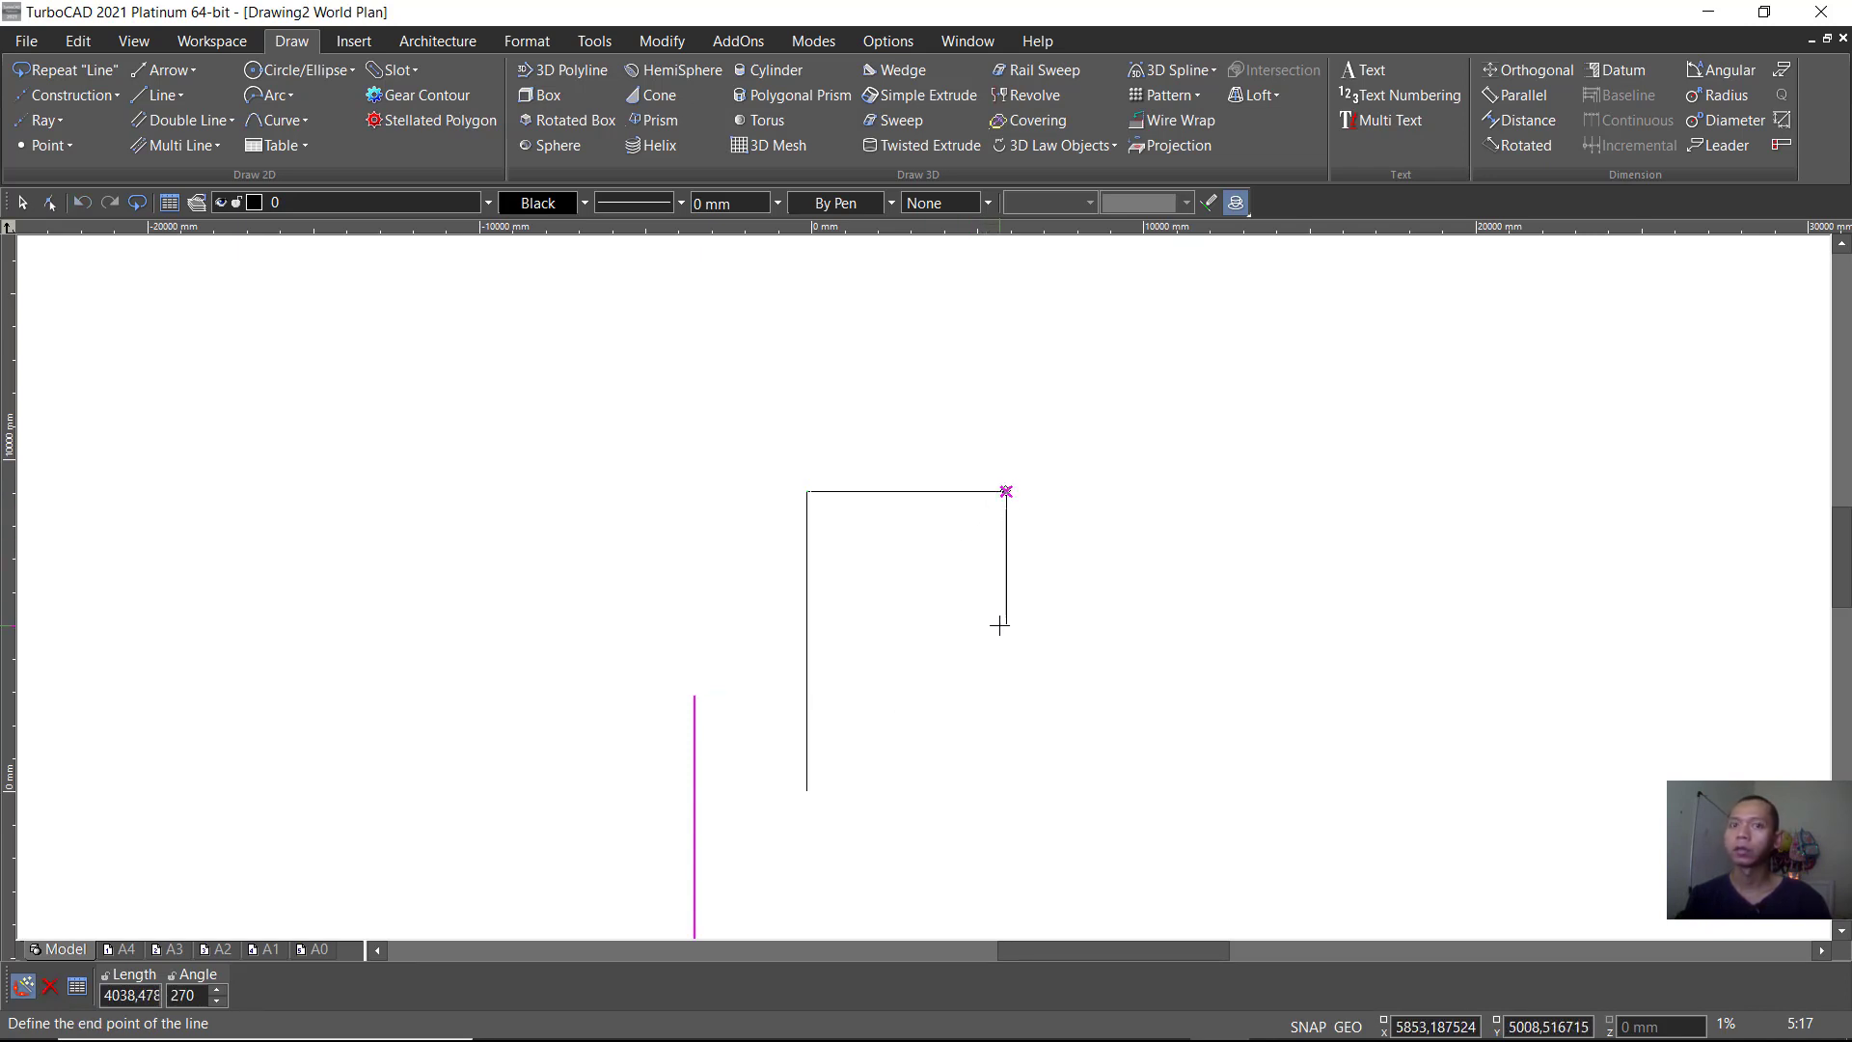
key("Tab")
type("9")
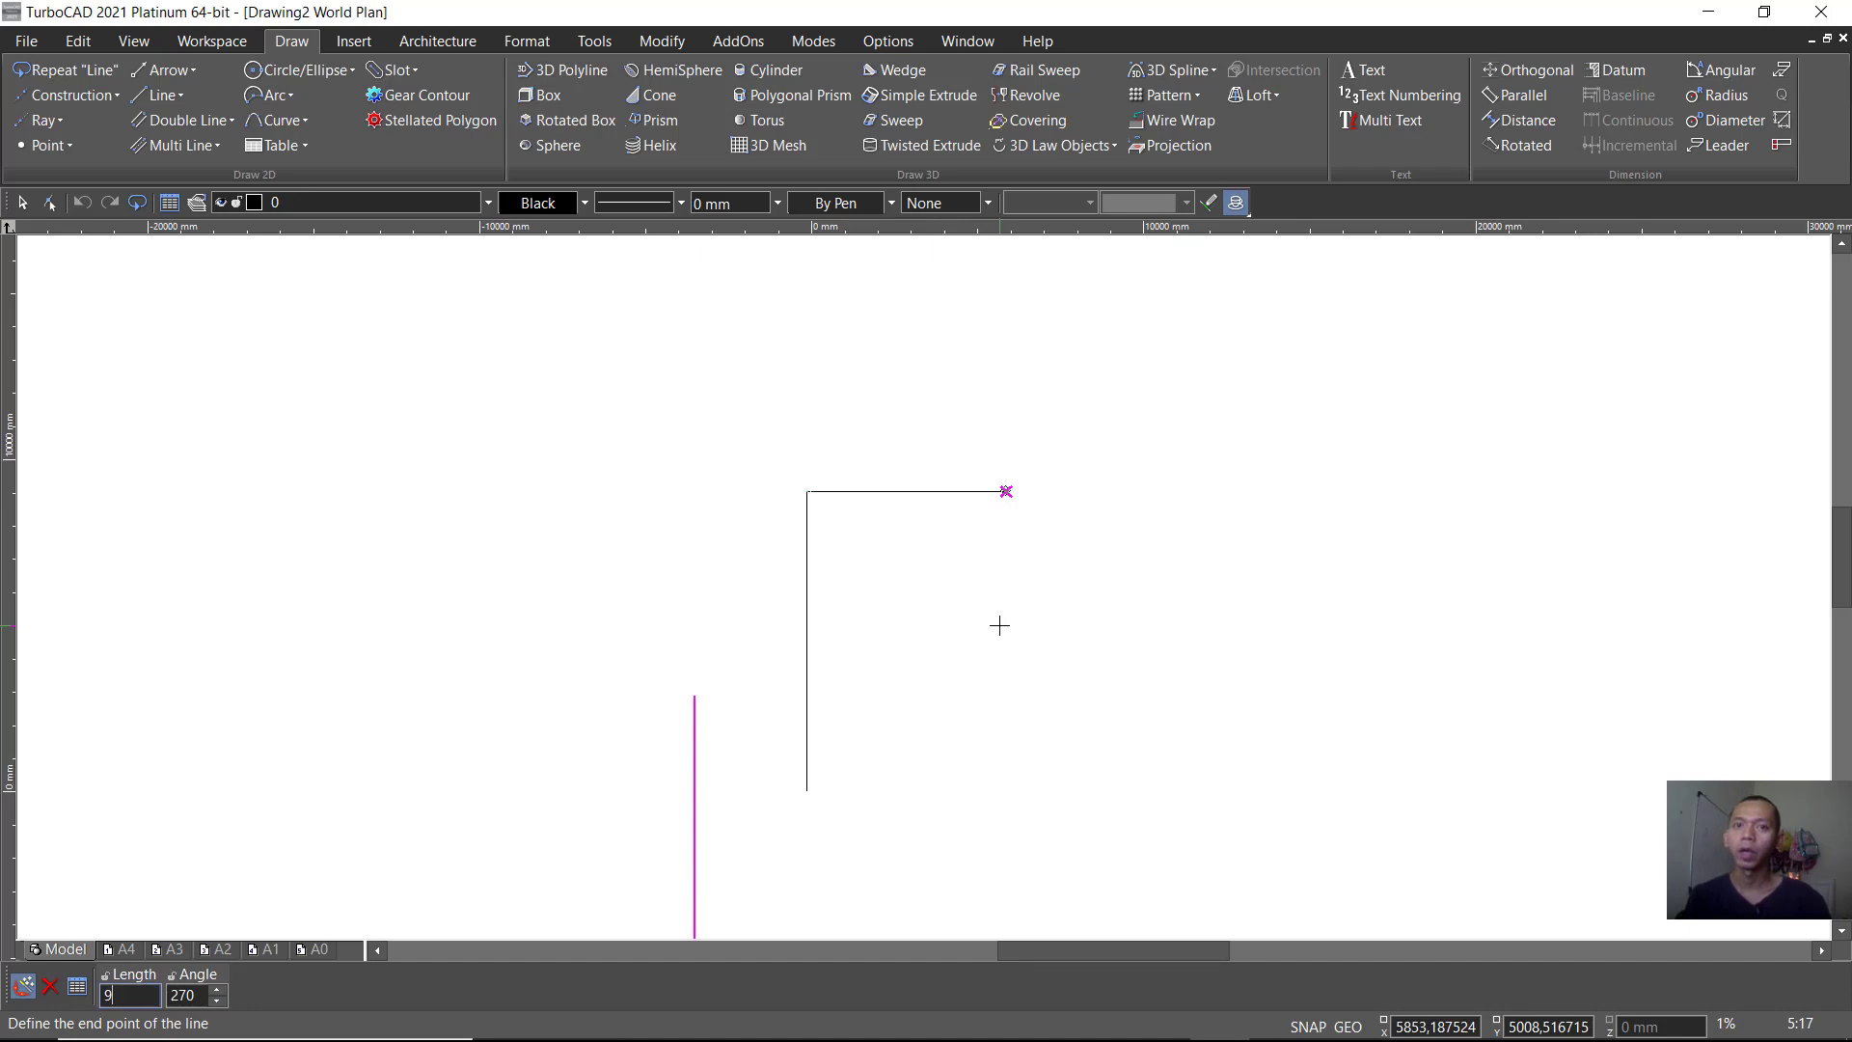
type("000")
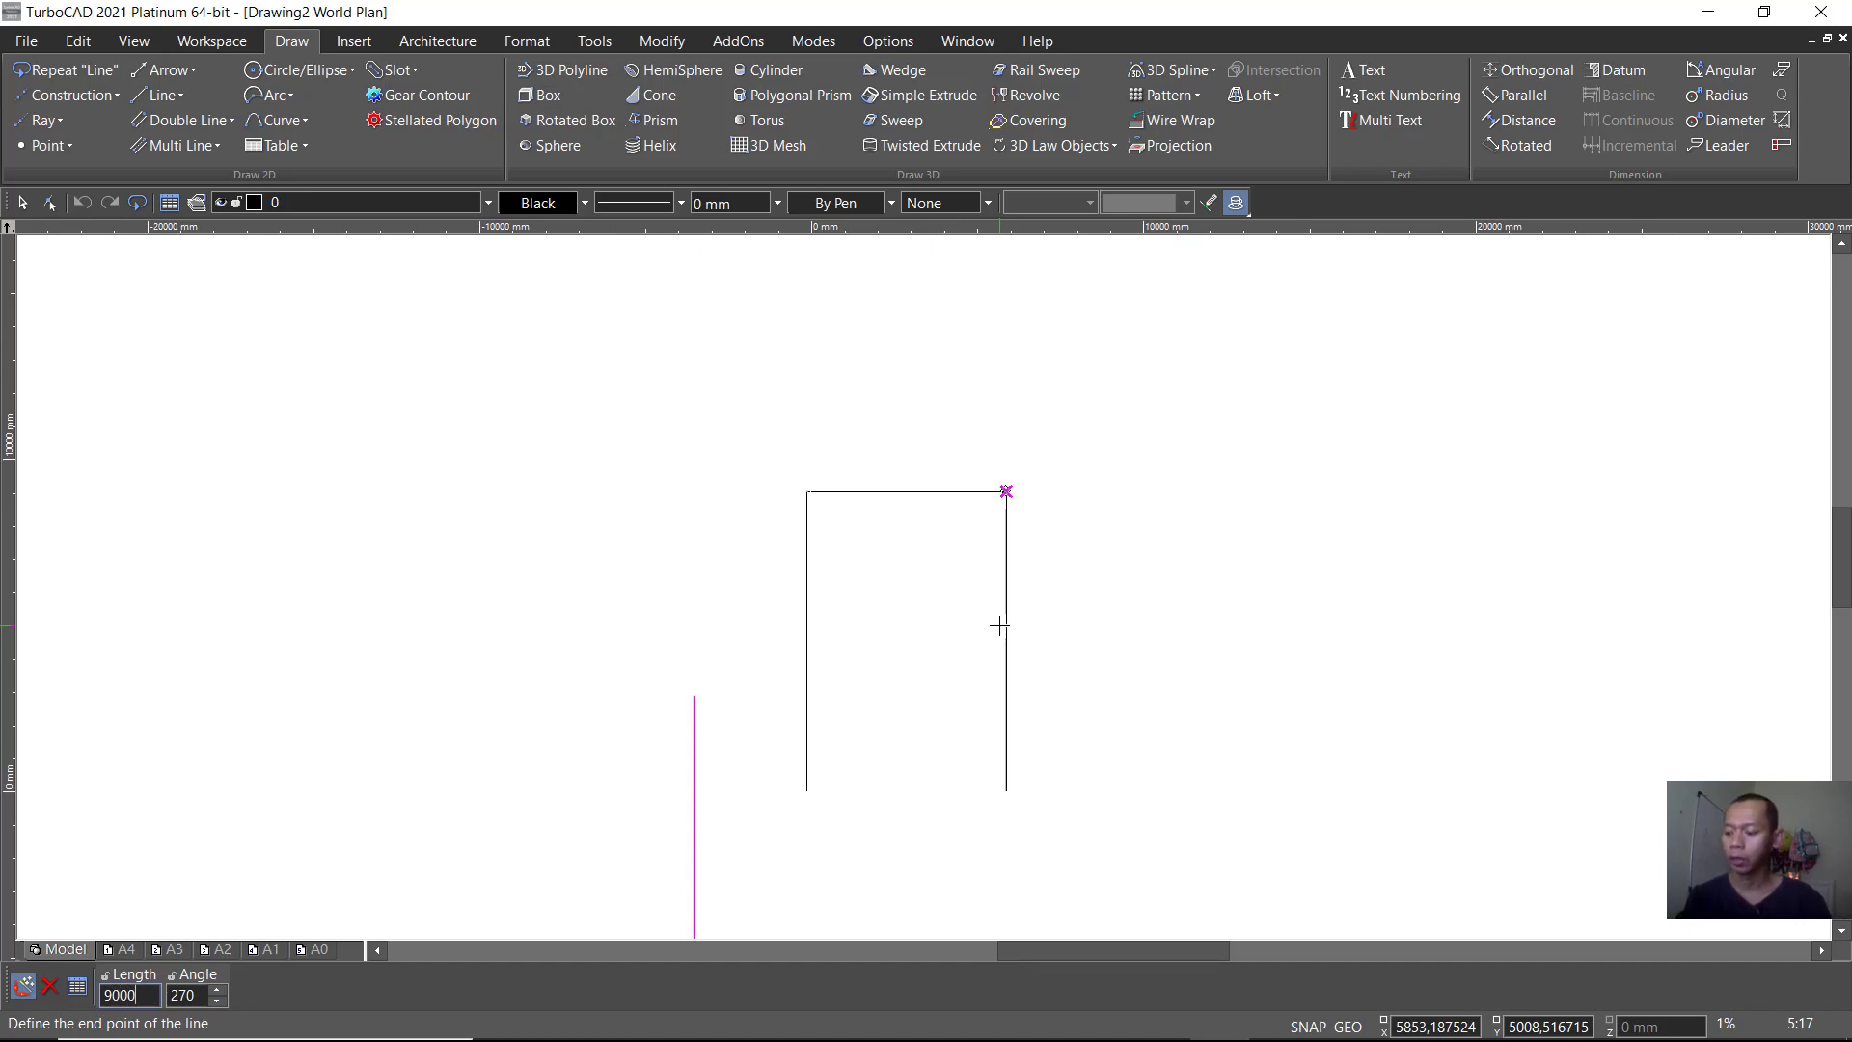
key("BackSpace")
key("BackSpace")
key("BackSpace")
type("8")
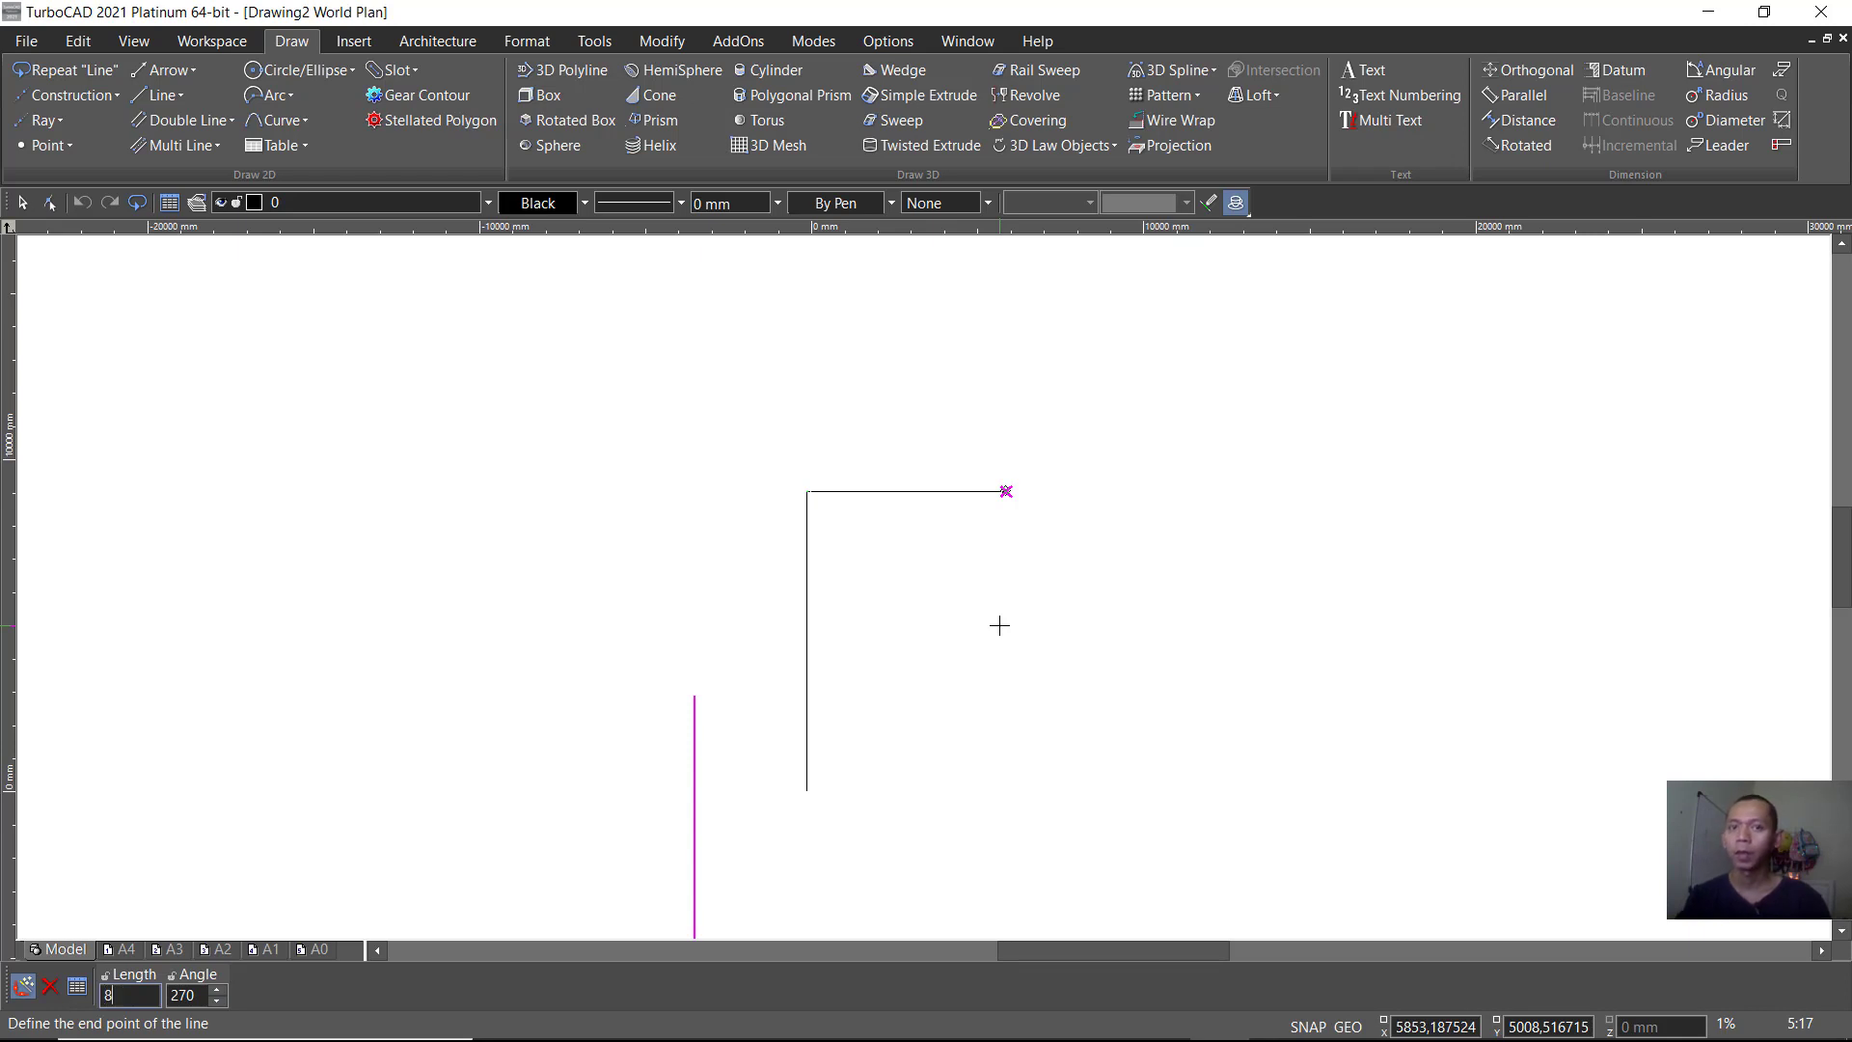
type("000")
key("Return")
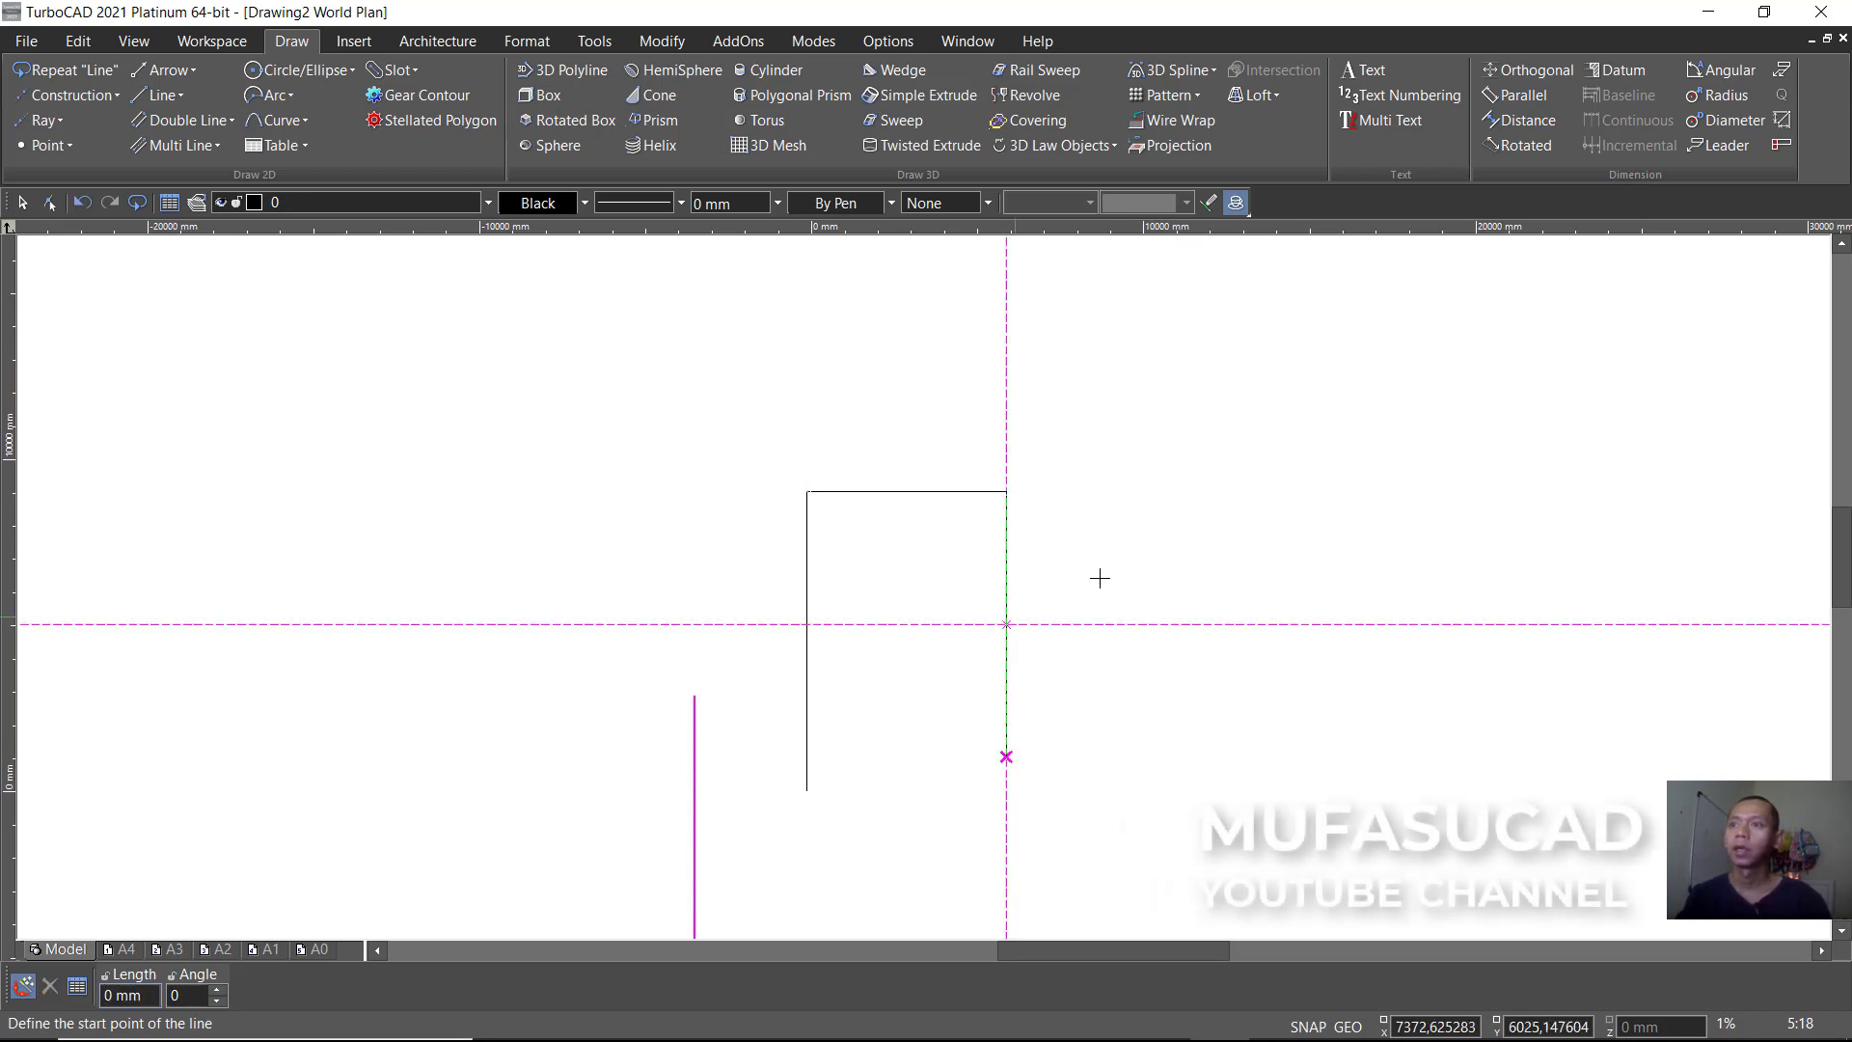
Step: Draw the short bottom segments at the right corner, including a 1000 mm line
left_click(1006, 758)
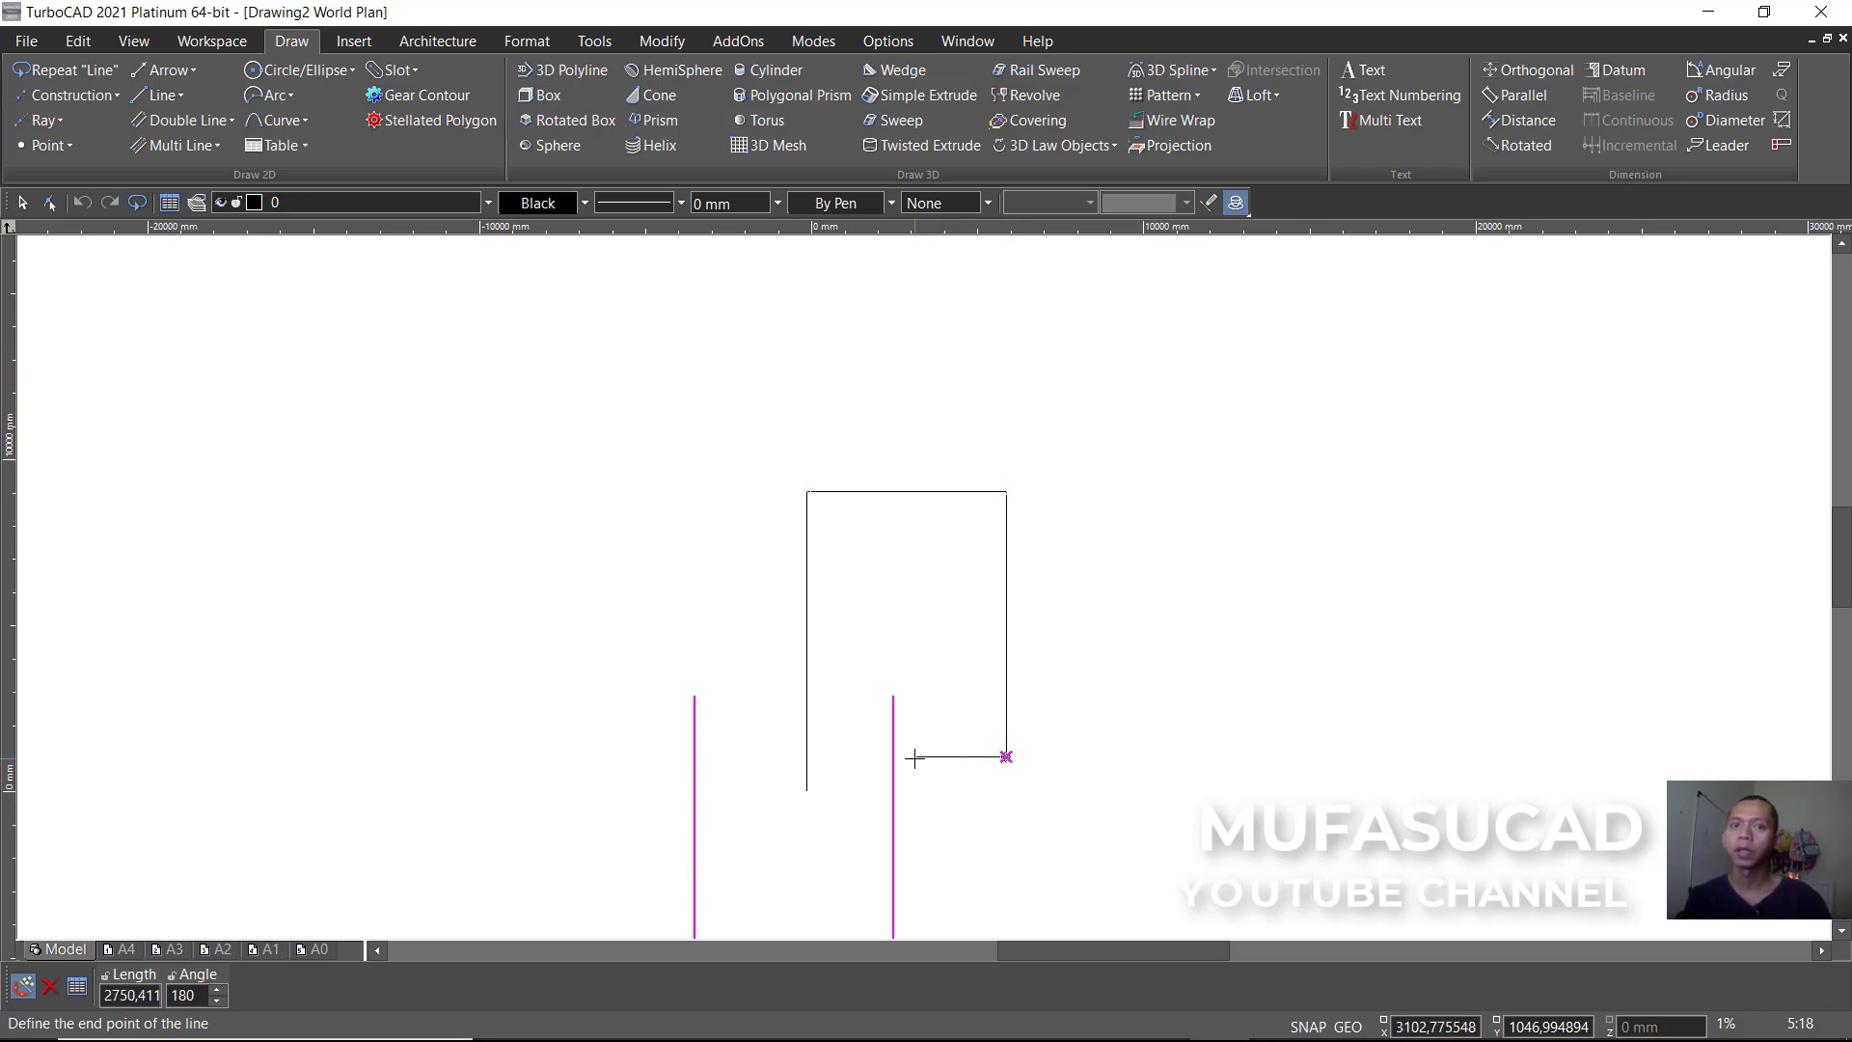
type("976")
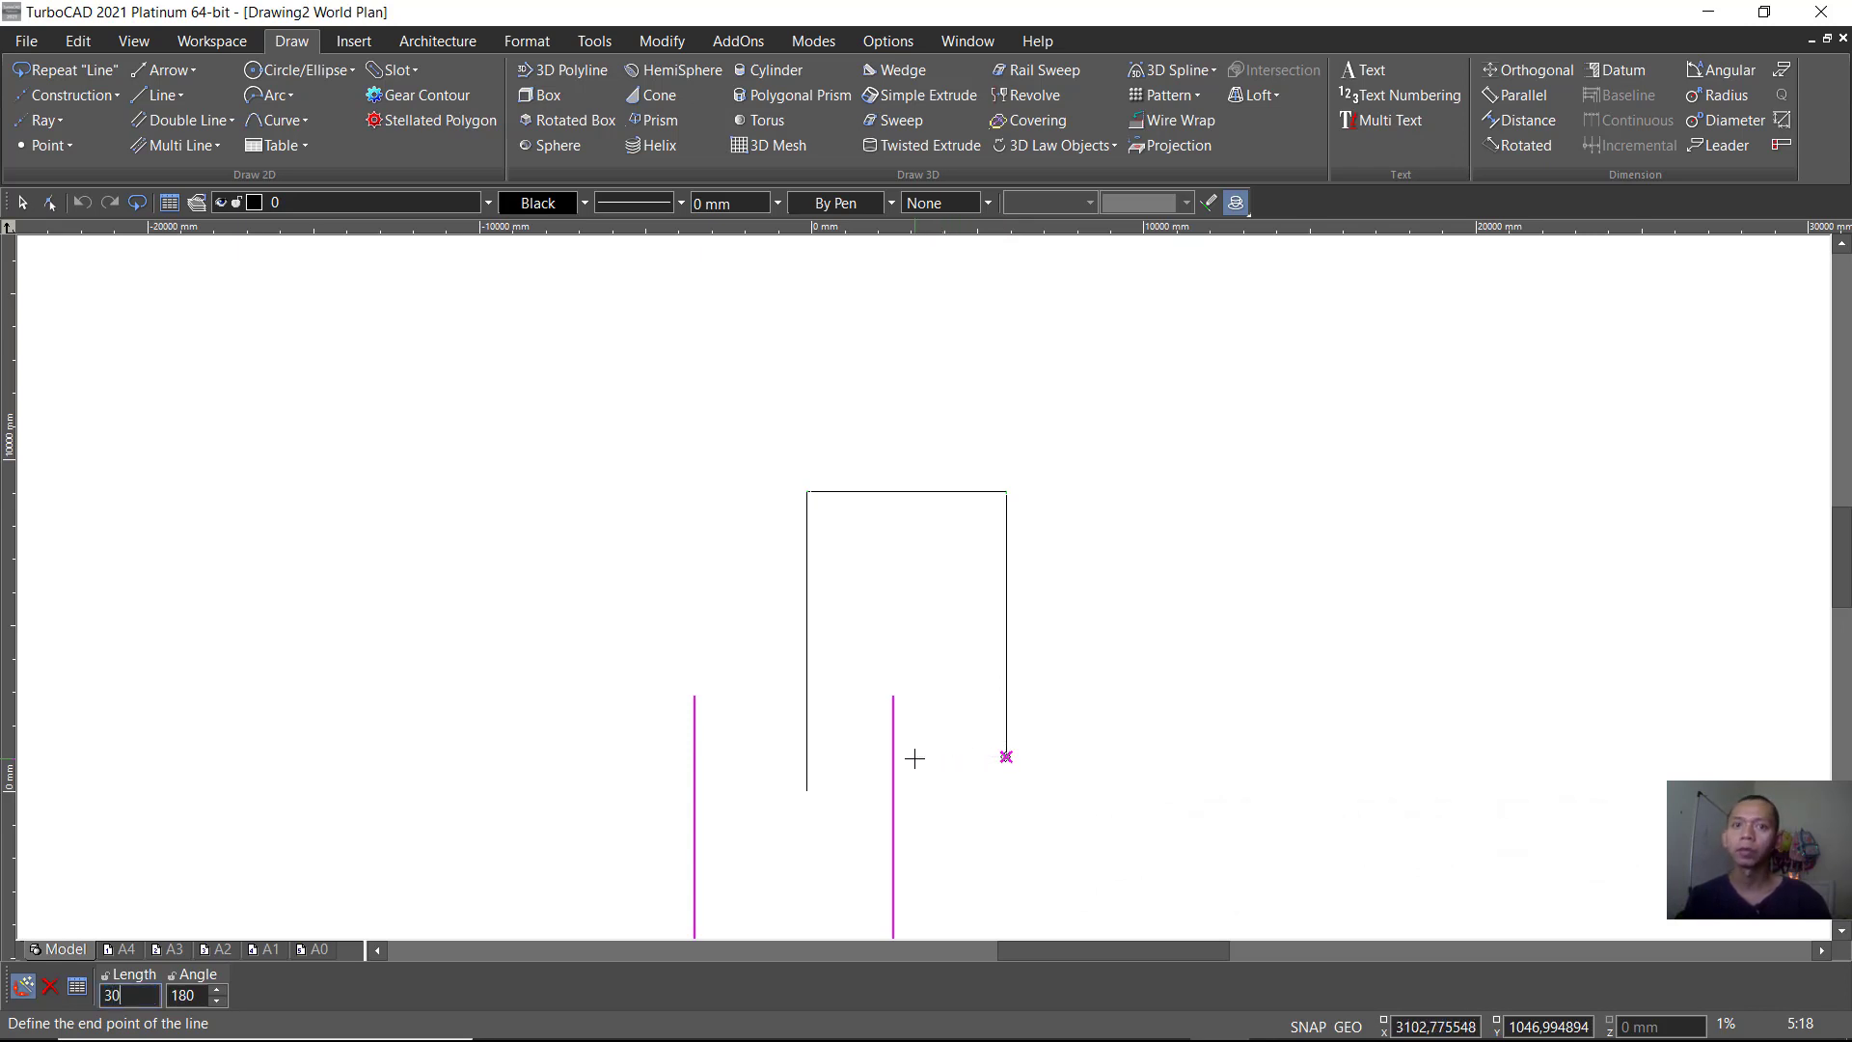
left_click(907, 758)
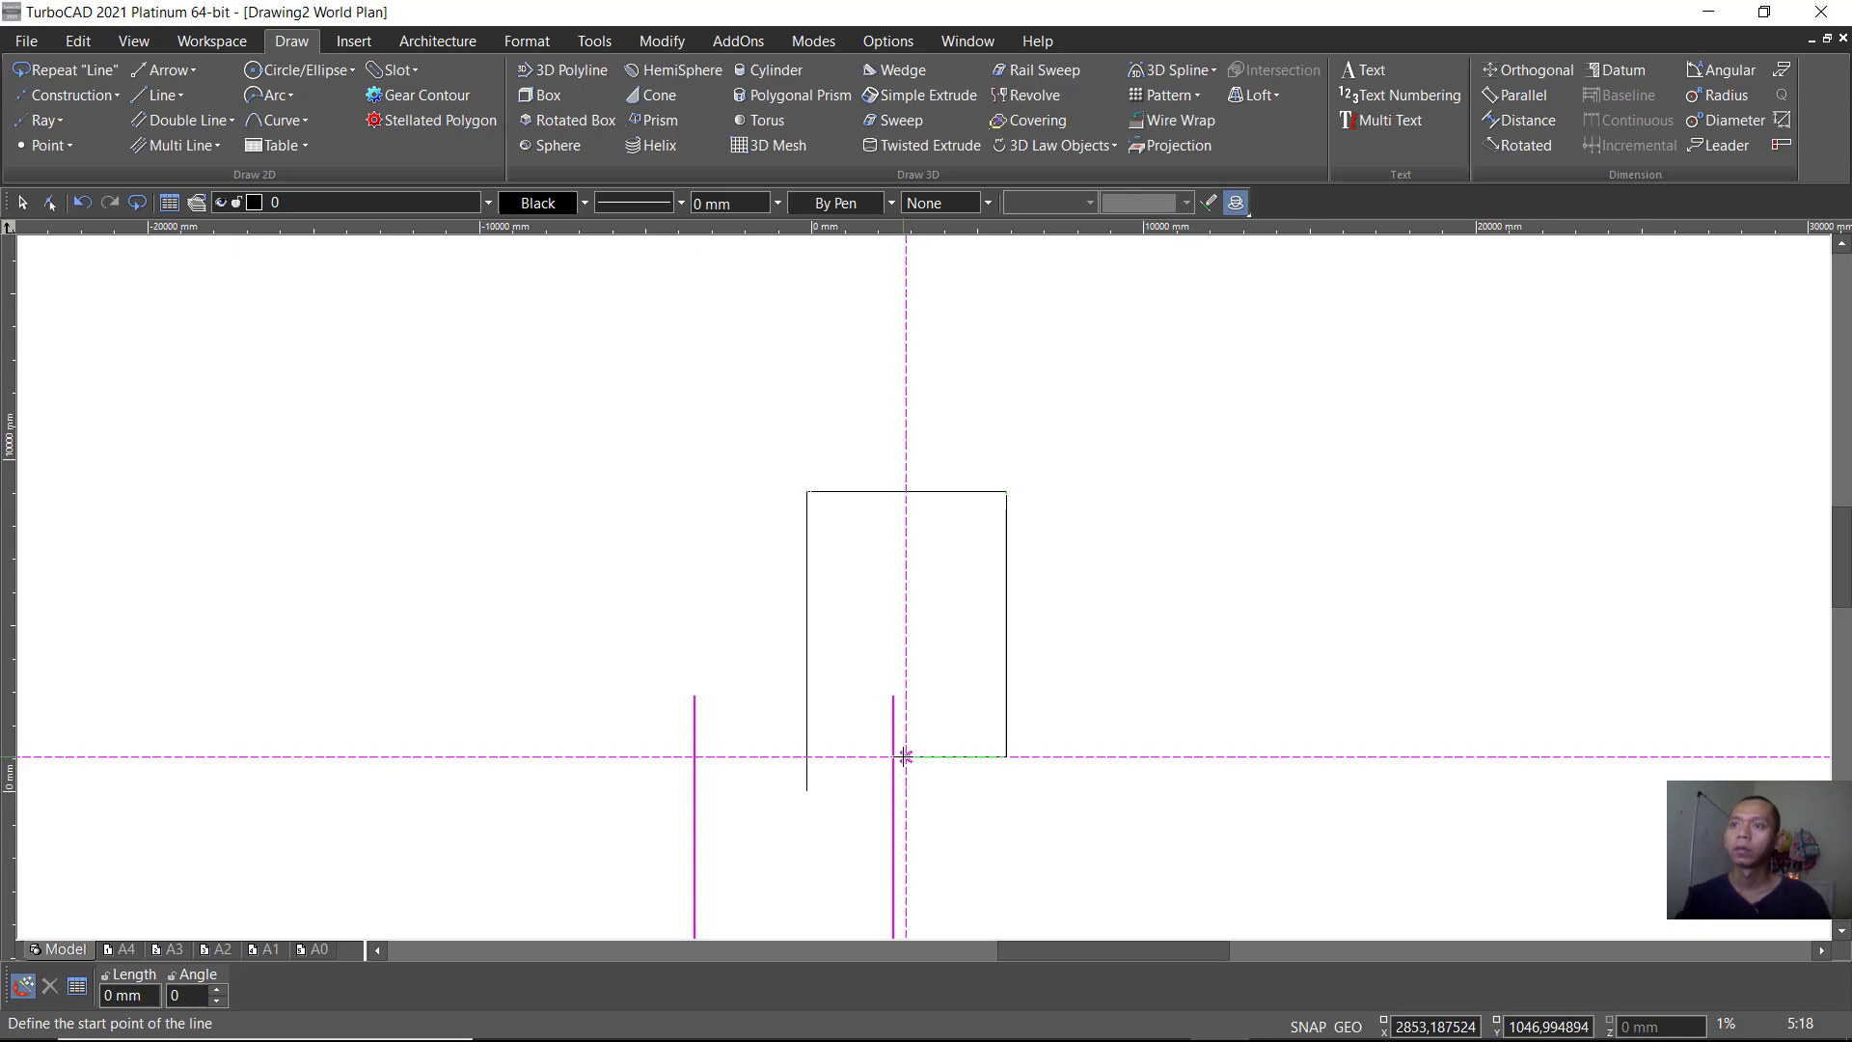
left_click(905, 756)
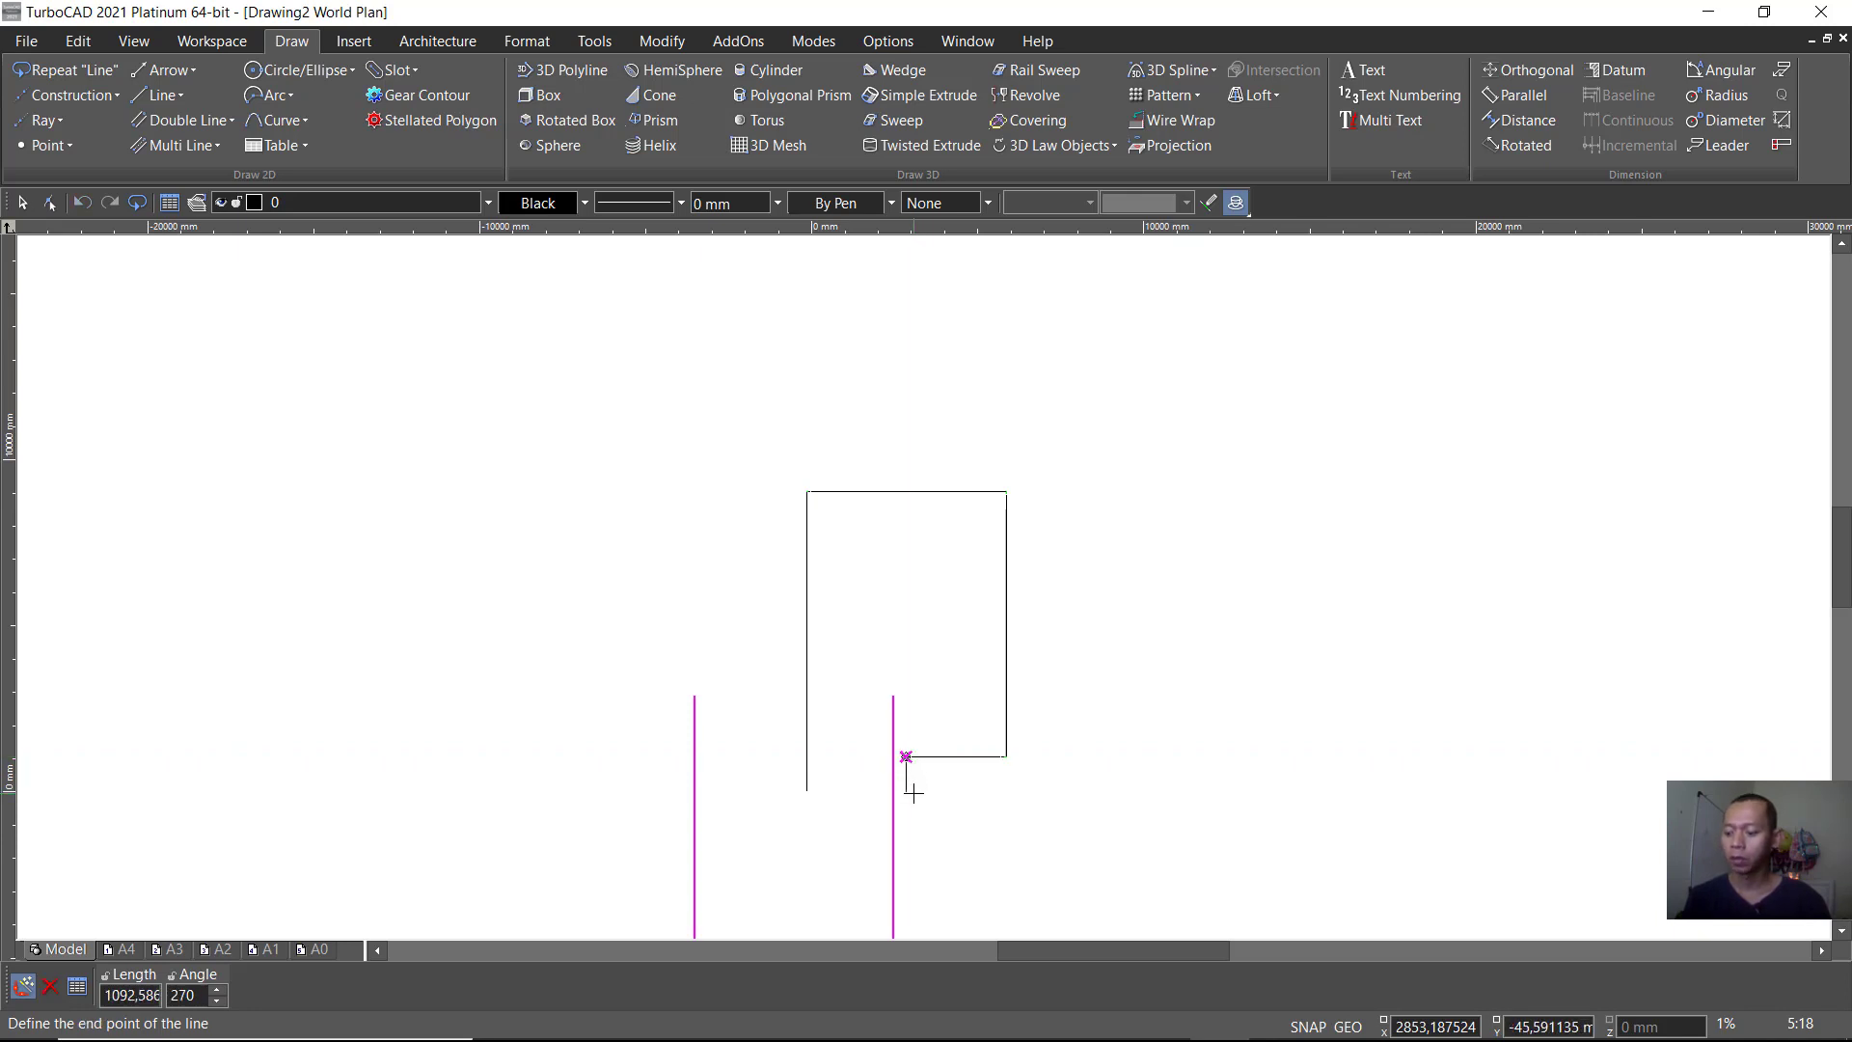
type("1000")
key("Return")
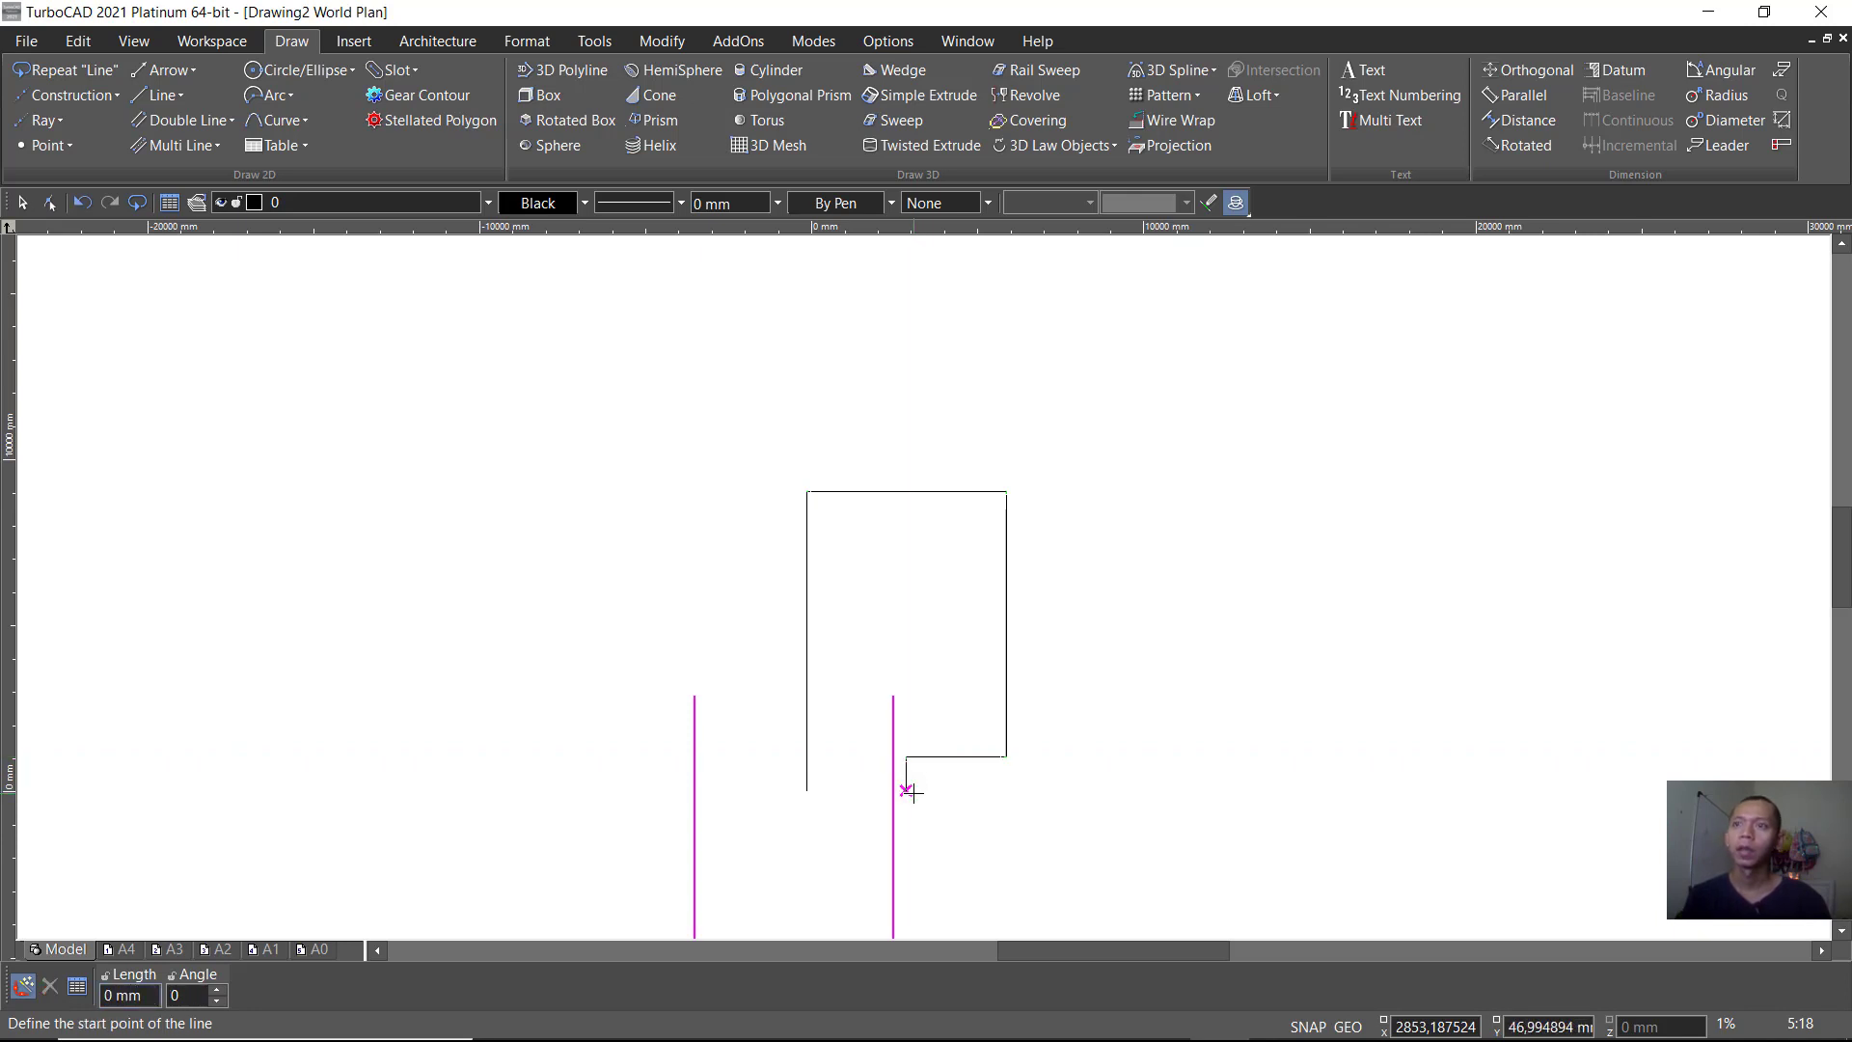
Step: Snap bottom lines across to the left wall and close the bottom-right corner
scroll(902, 787, "up", 2)
scroll(965, 386, "up", 2)
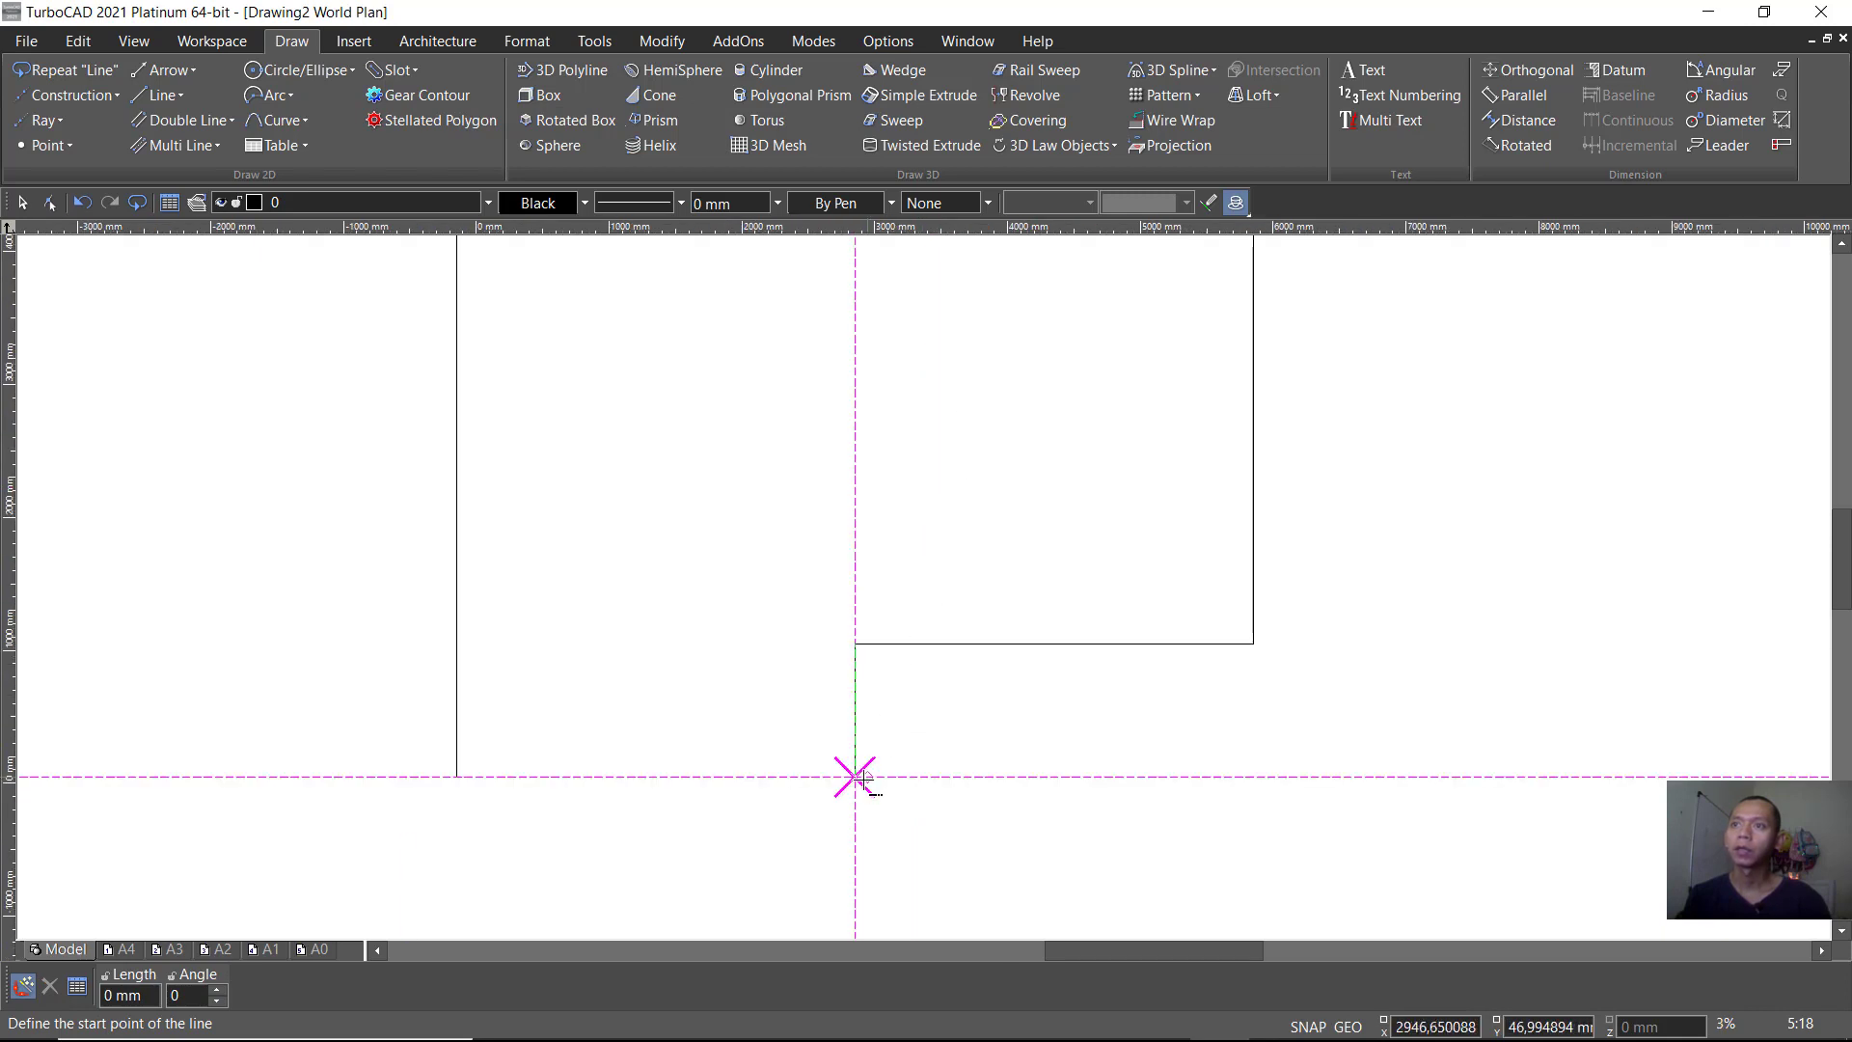
left_click(855, 778)
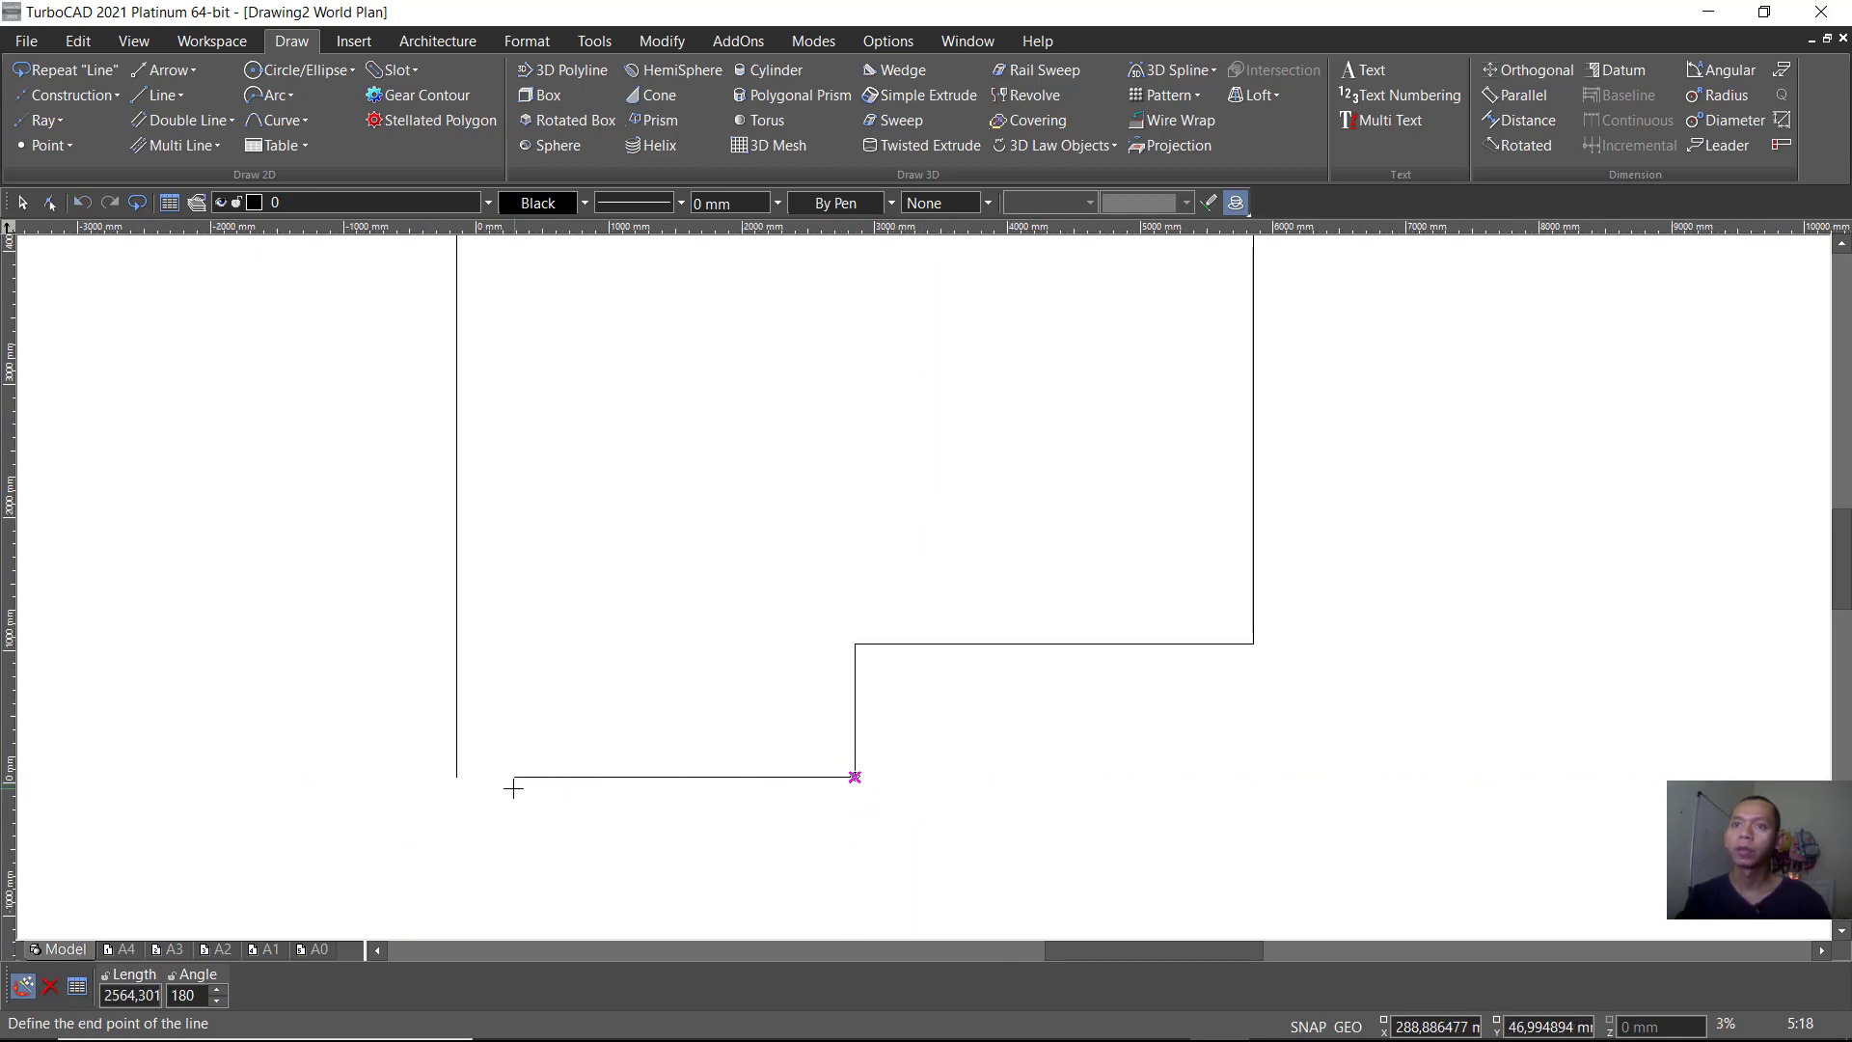
left_click(457, 778)
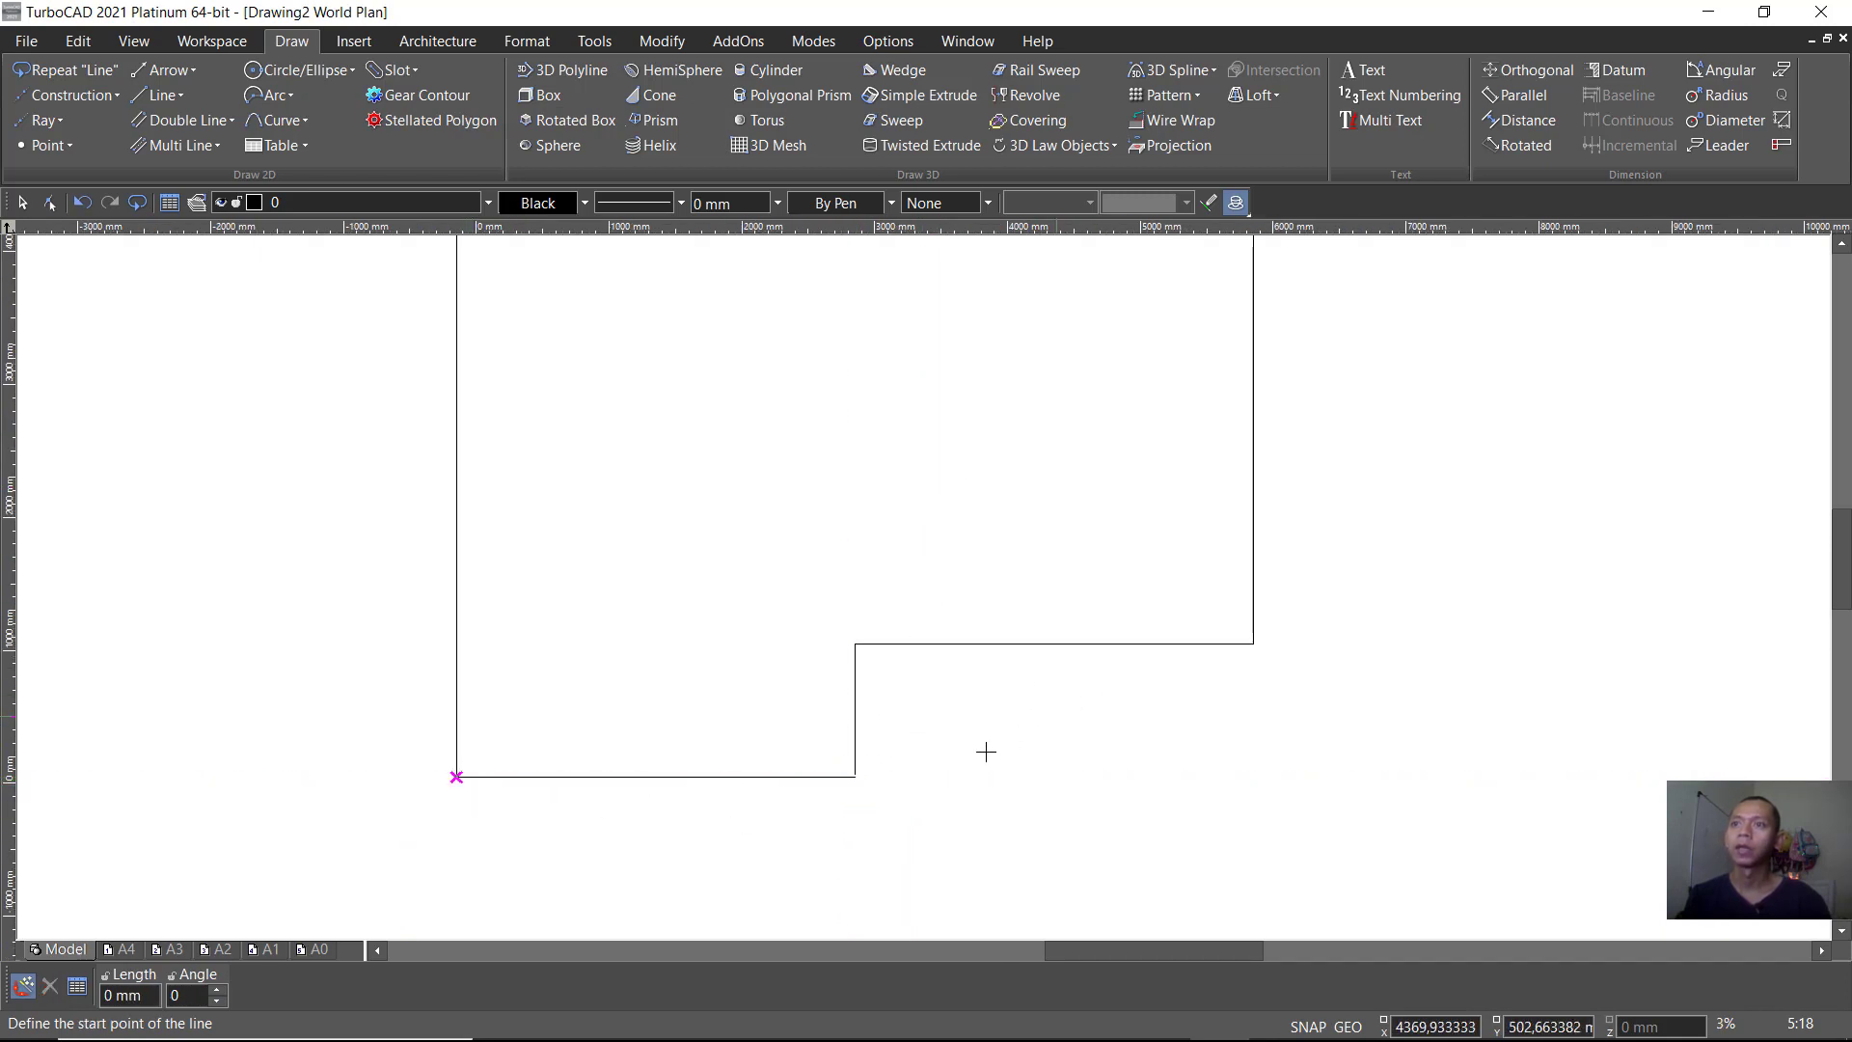
scroll(972, 406, "down", 2)
scroll(968, 521, "up", 4)
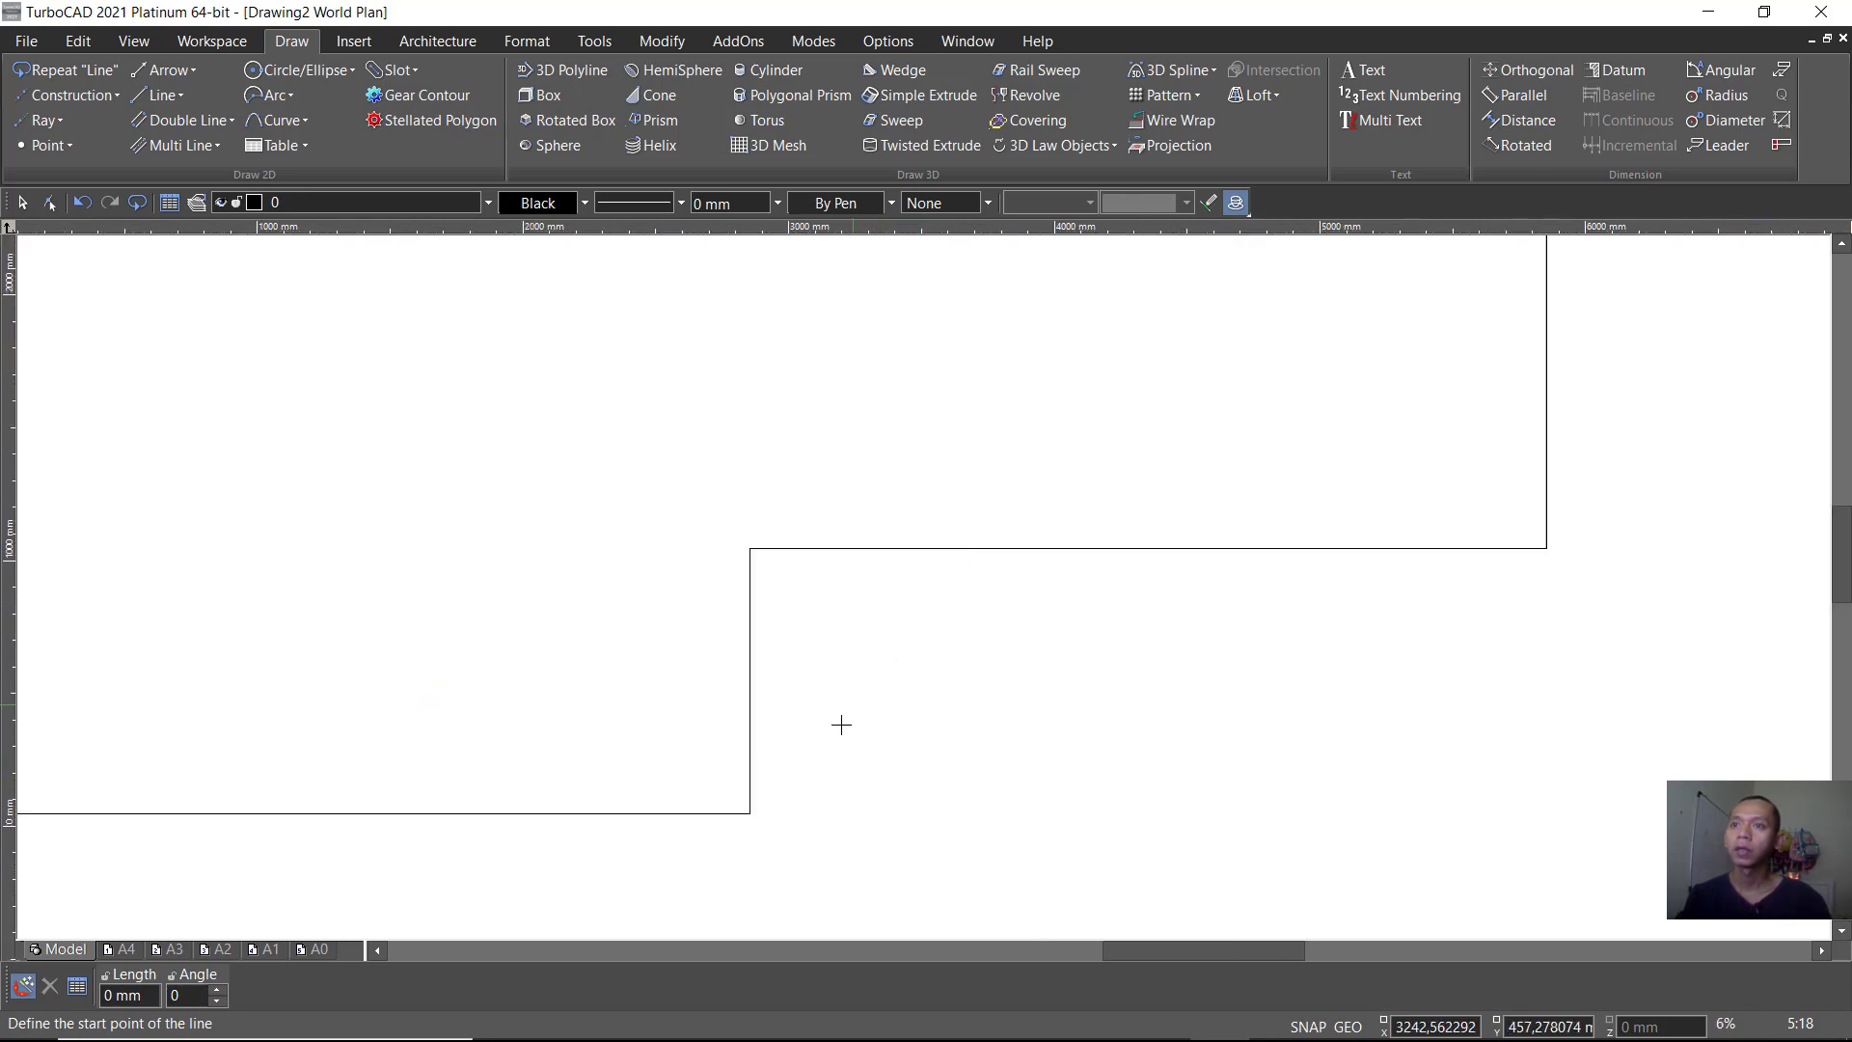
left_click(749, 814)
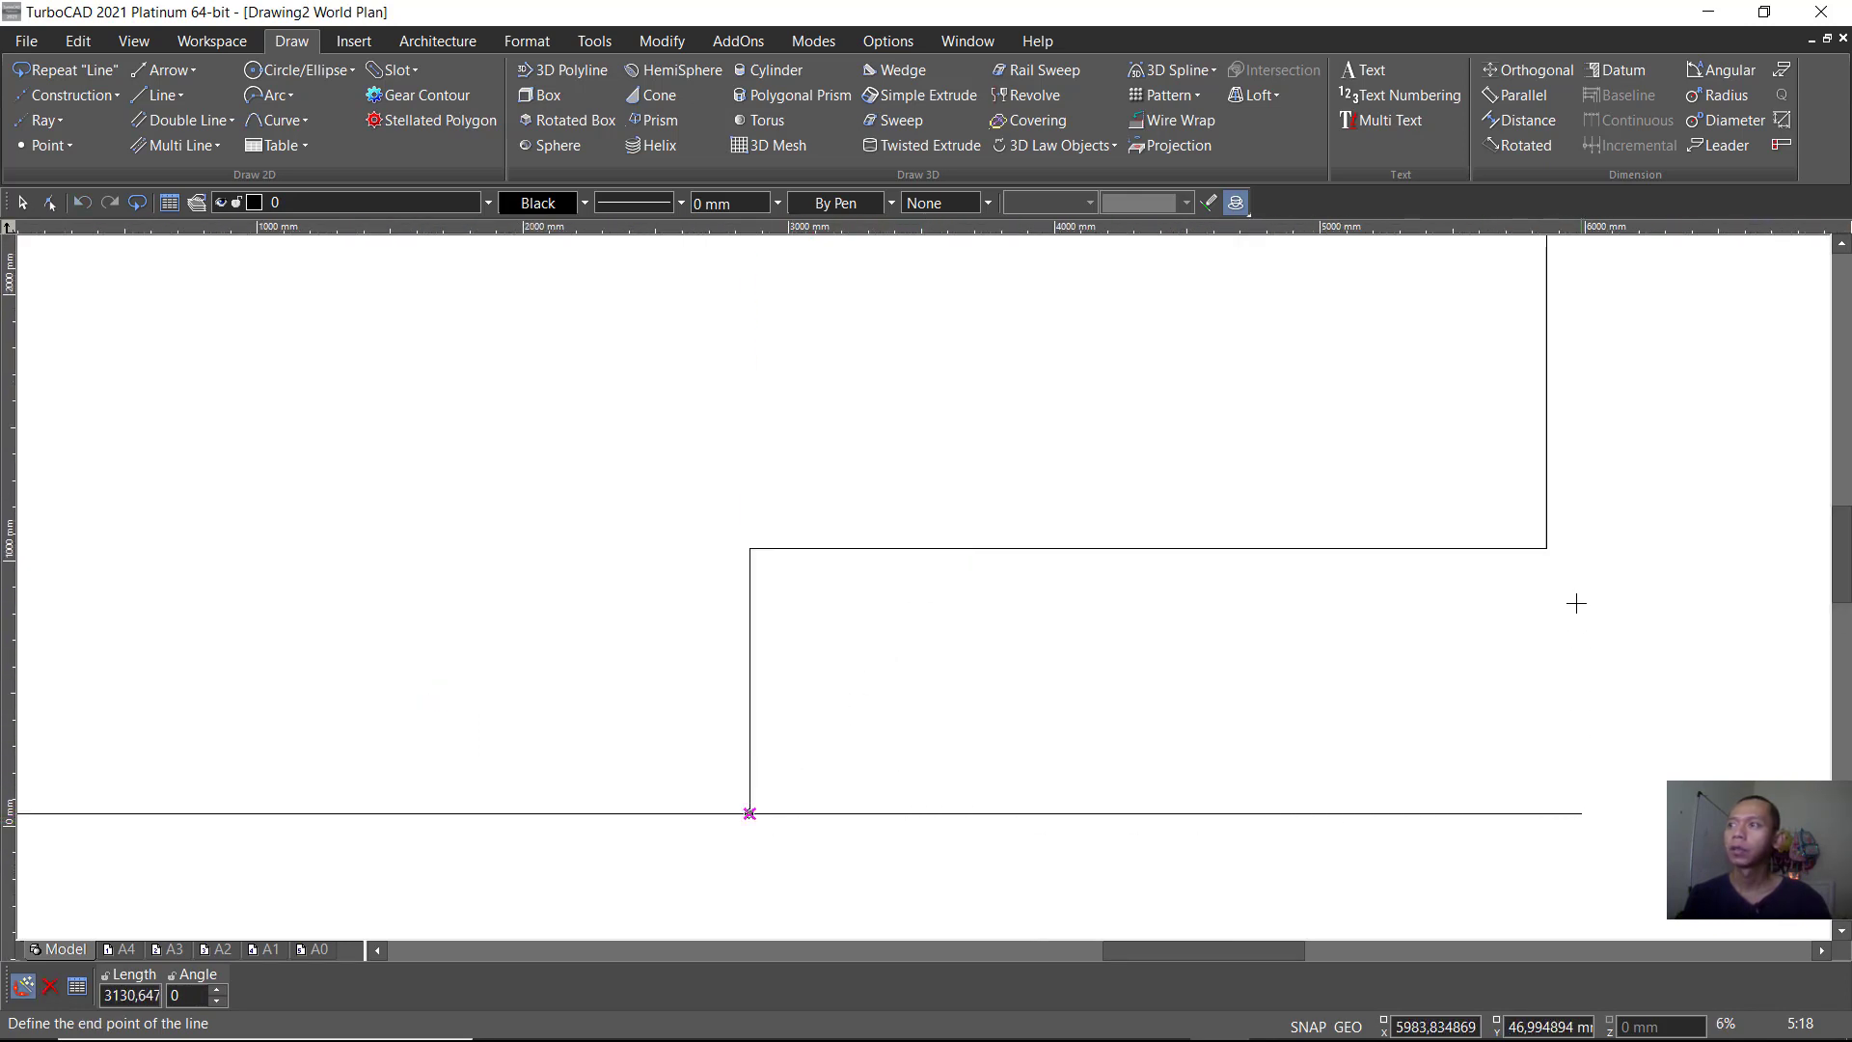
left_click(1542, 546)
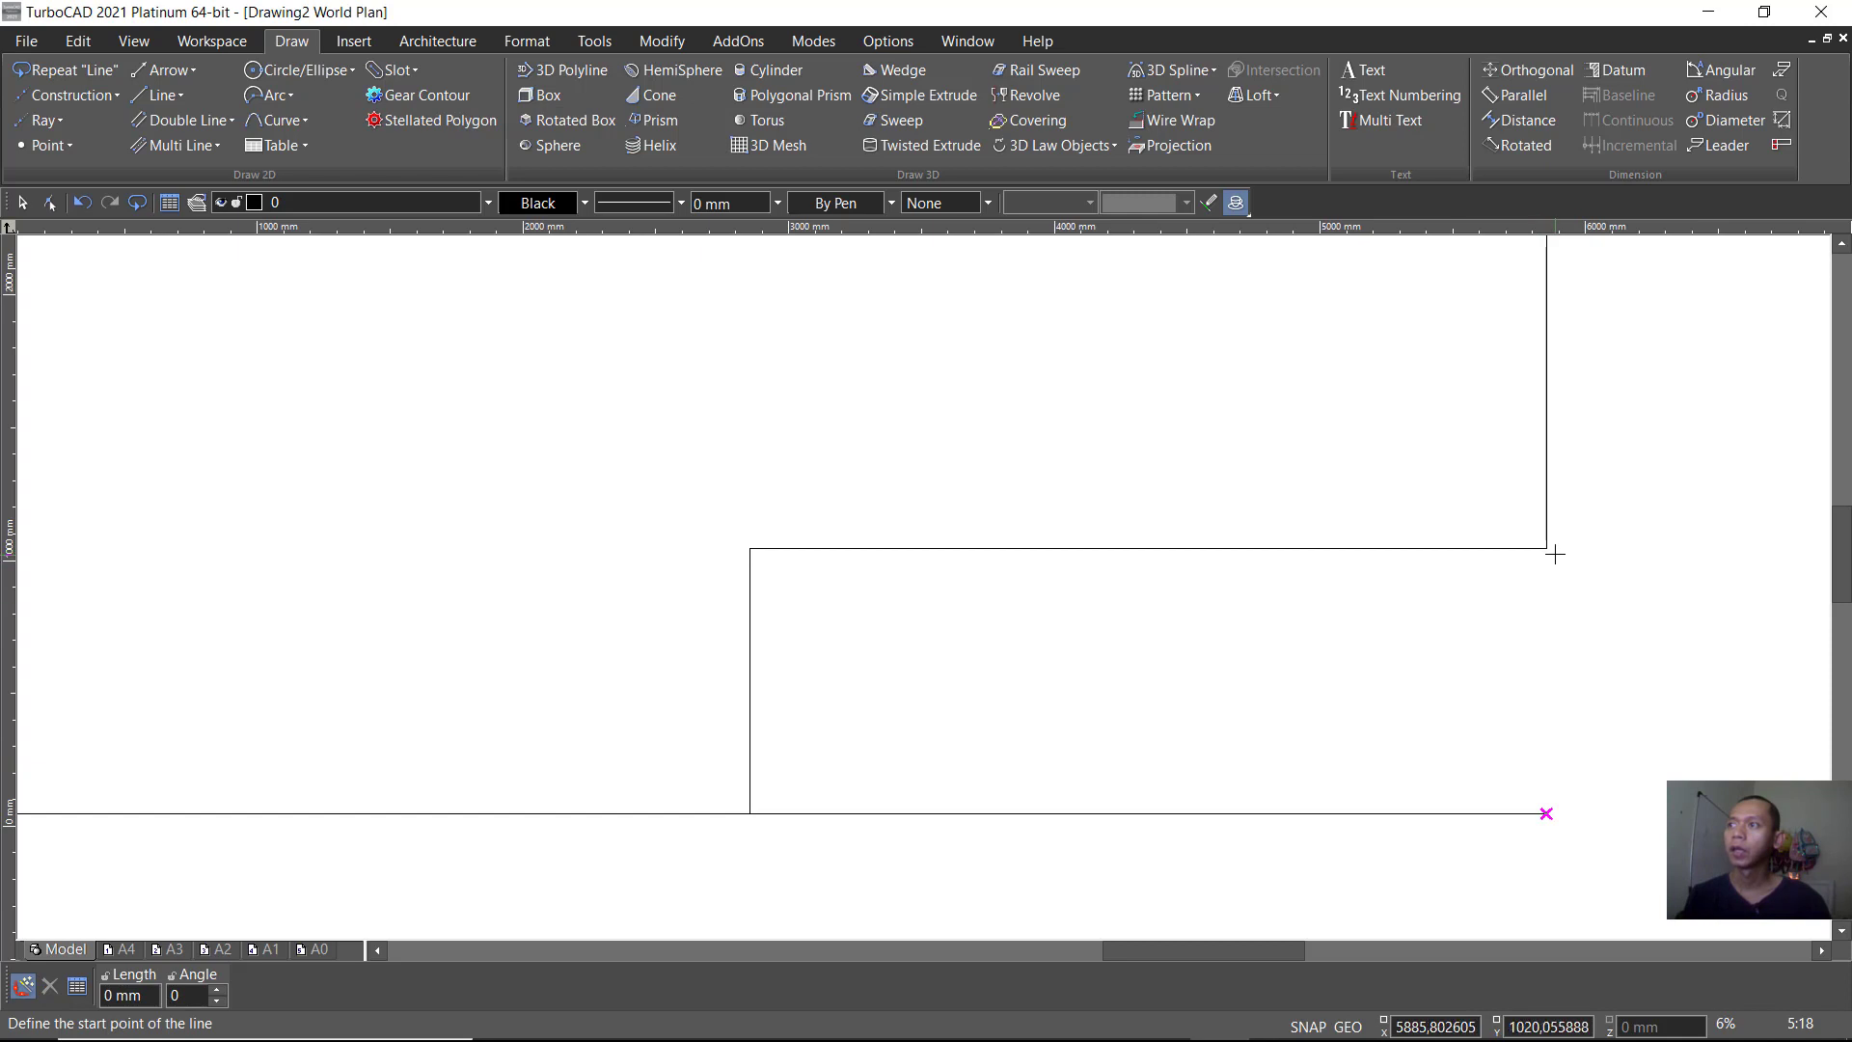
left_click(1547, 548)
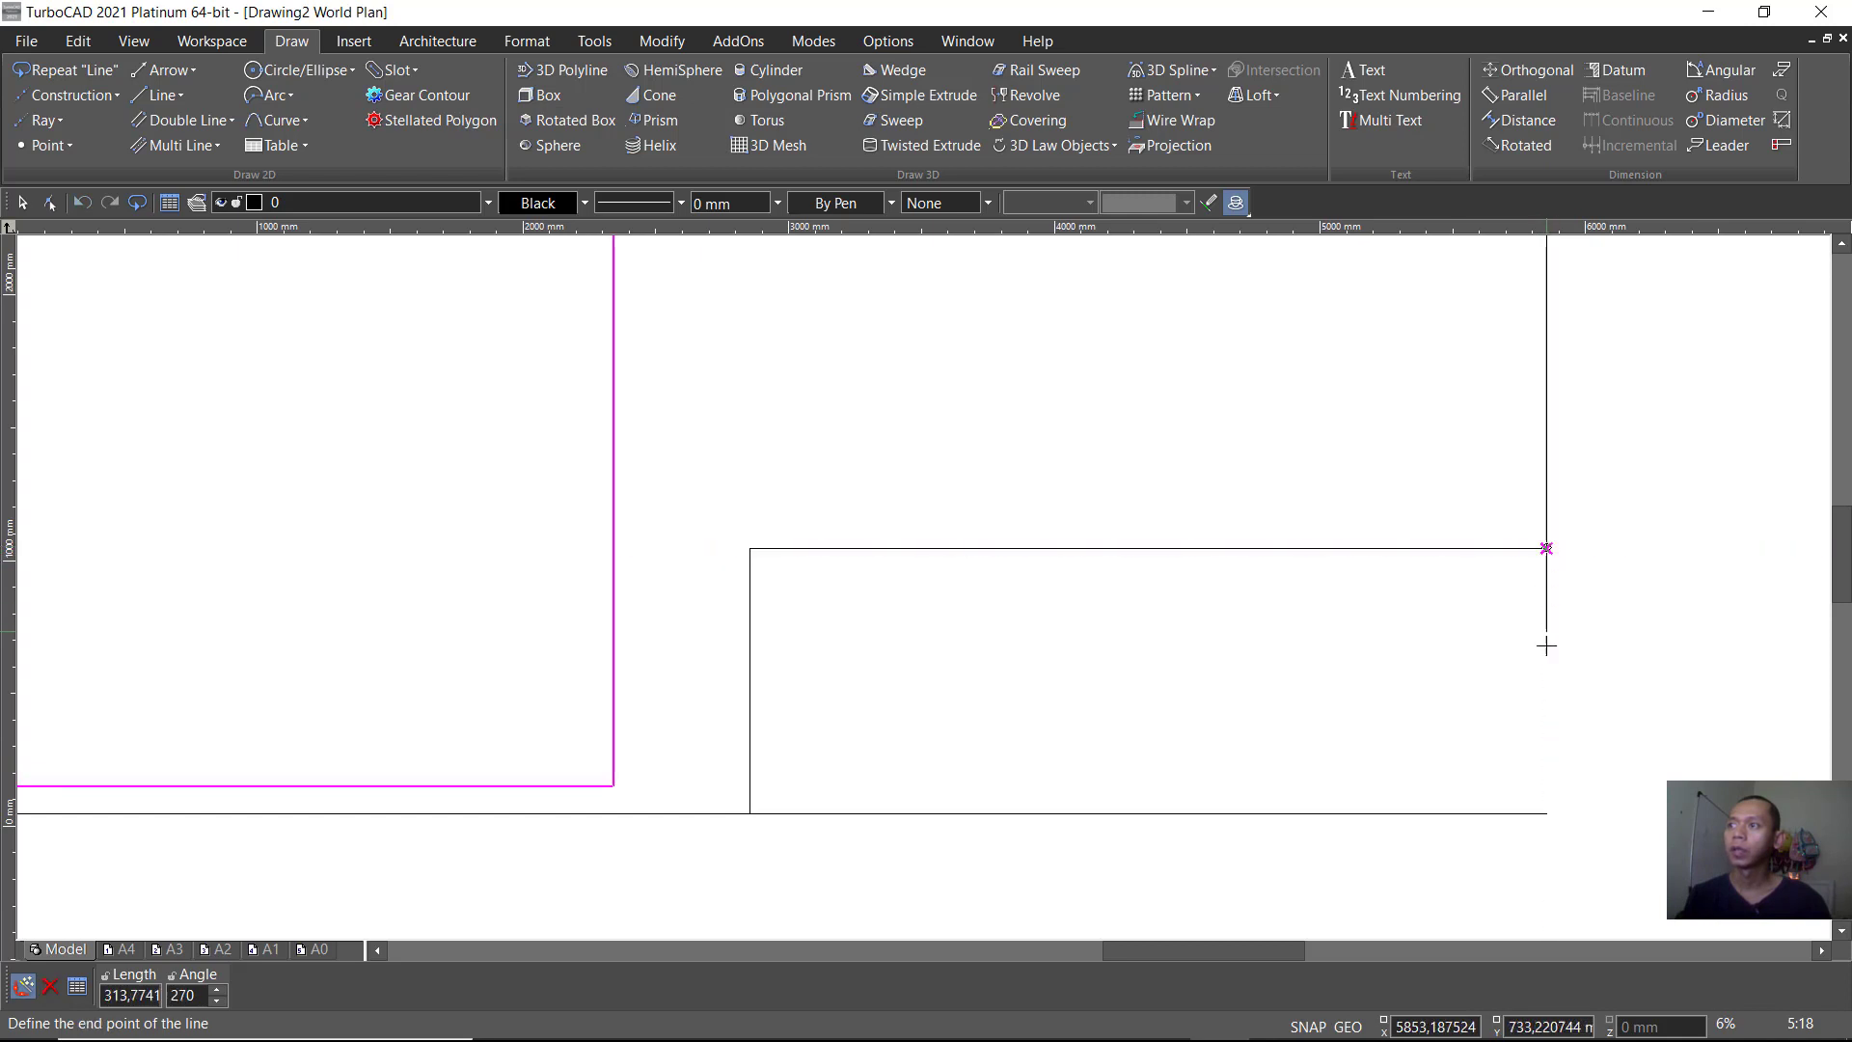
left_click(1546, 814)
scroll(1460, 732, "down", 5)
scroll(830, 492, "down", 2)
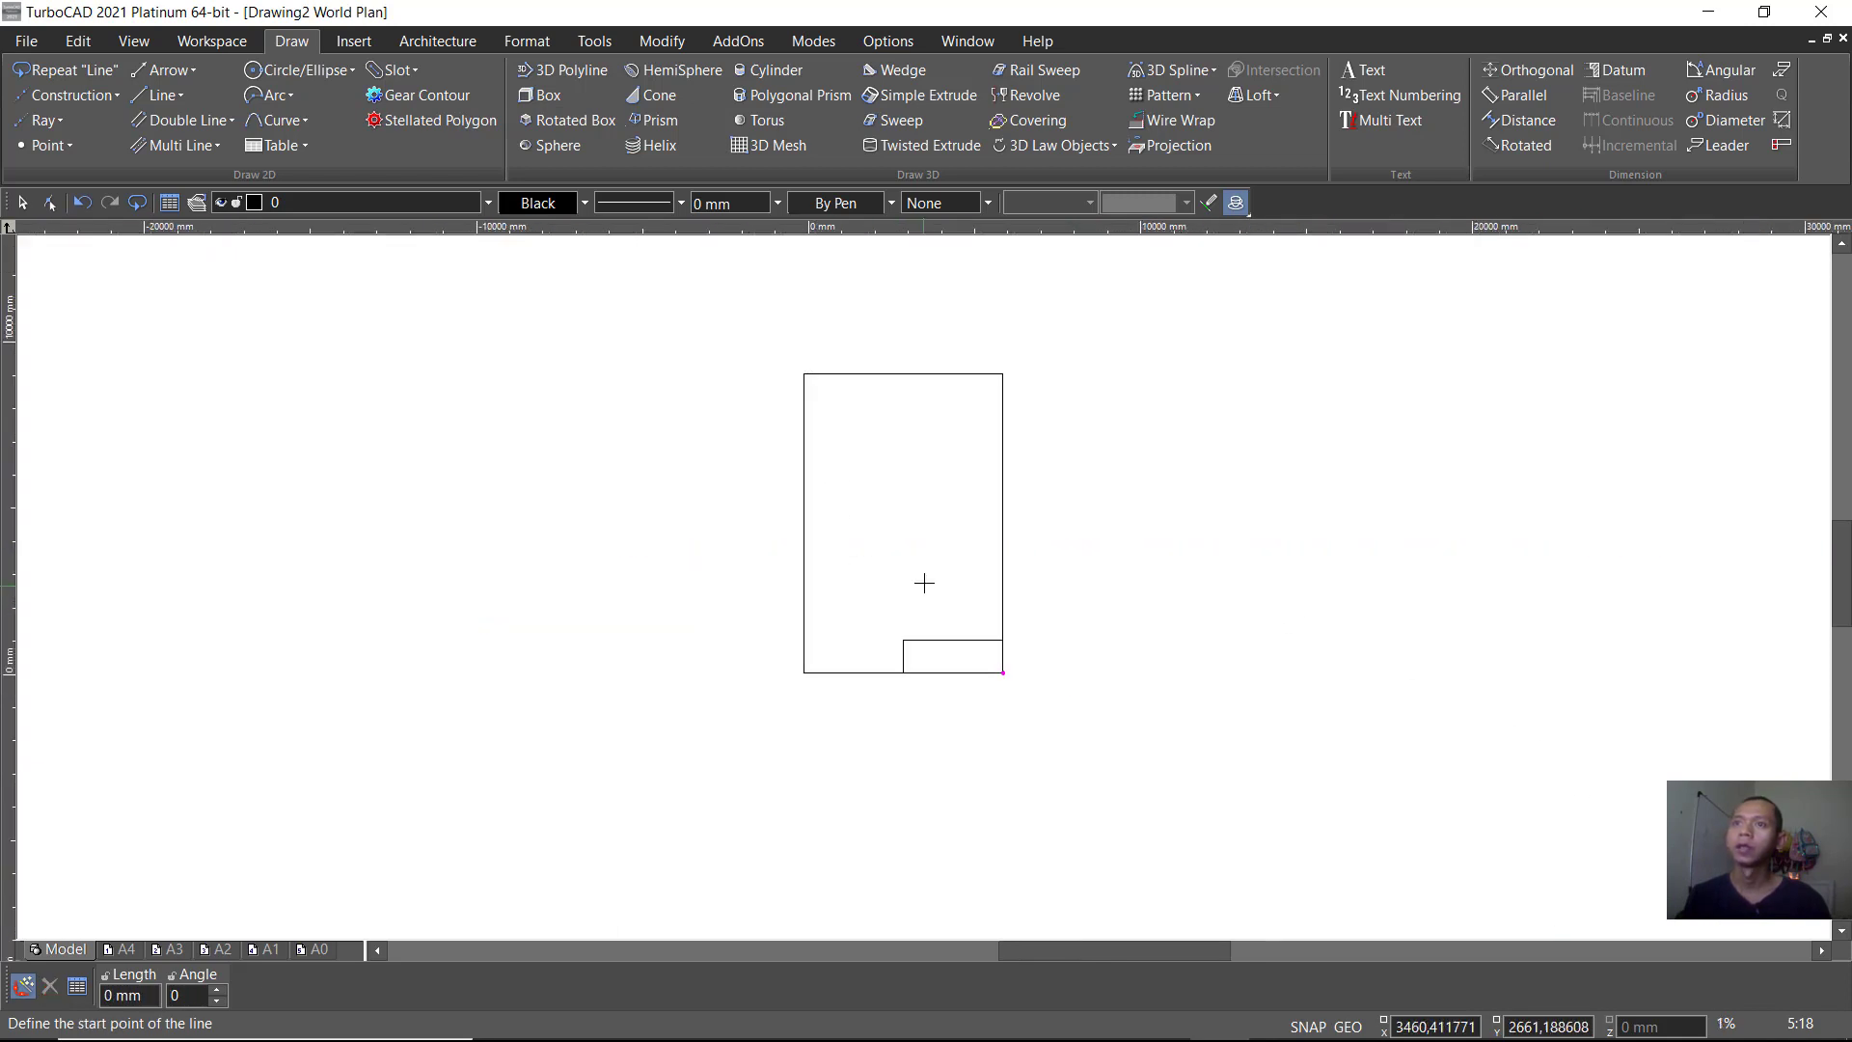
Step: Draw a full-height vertical divider from the bottom edge to the top edge
left_click(903, 640)
left_click(913, 374)
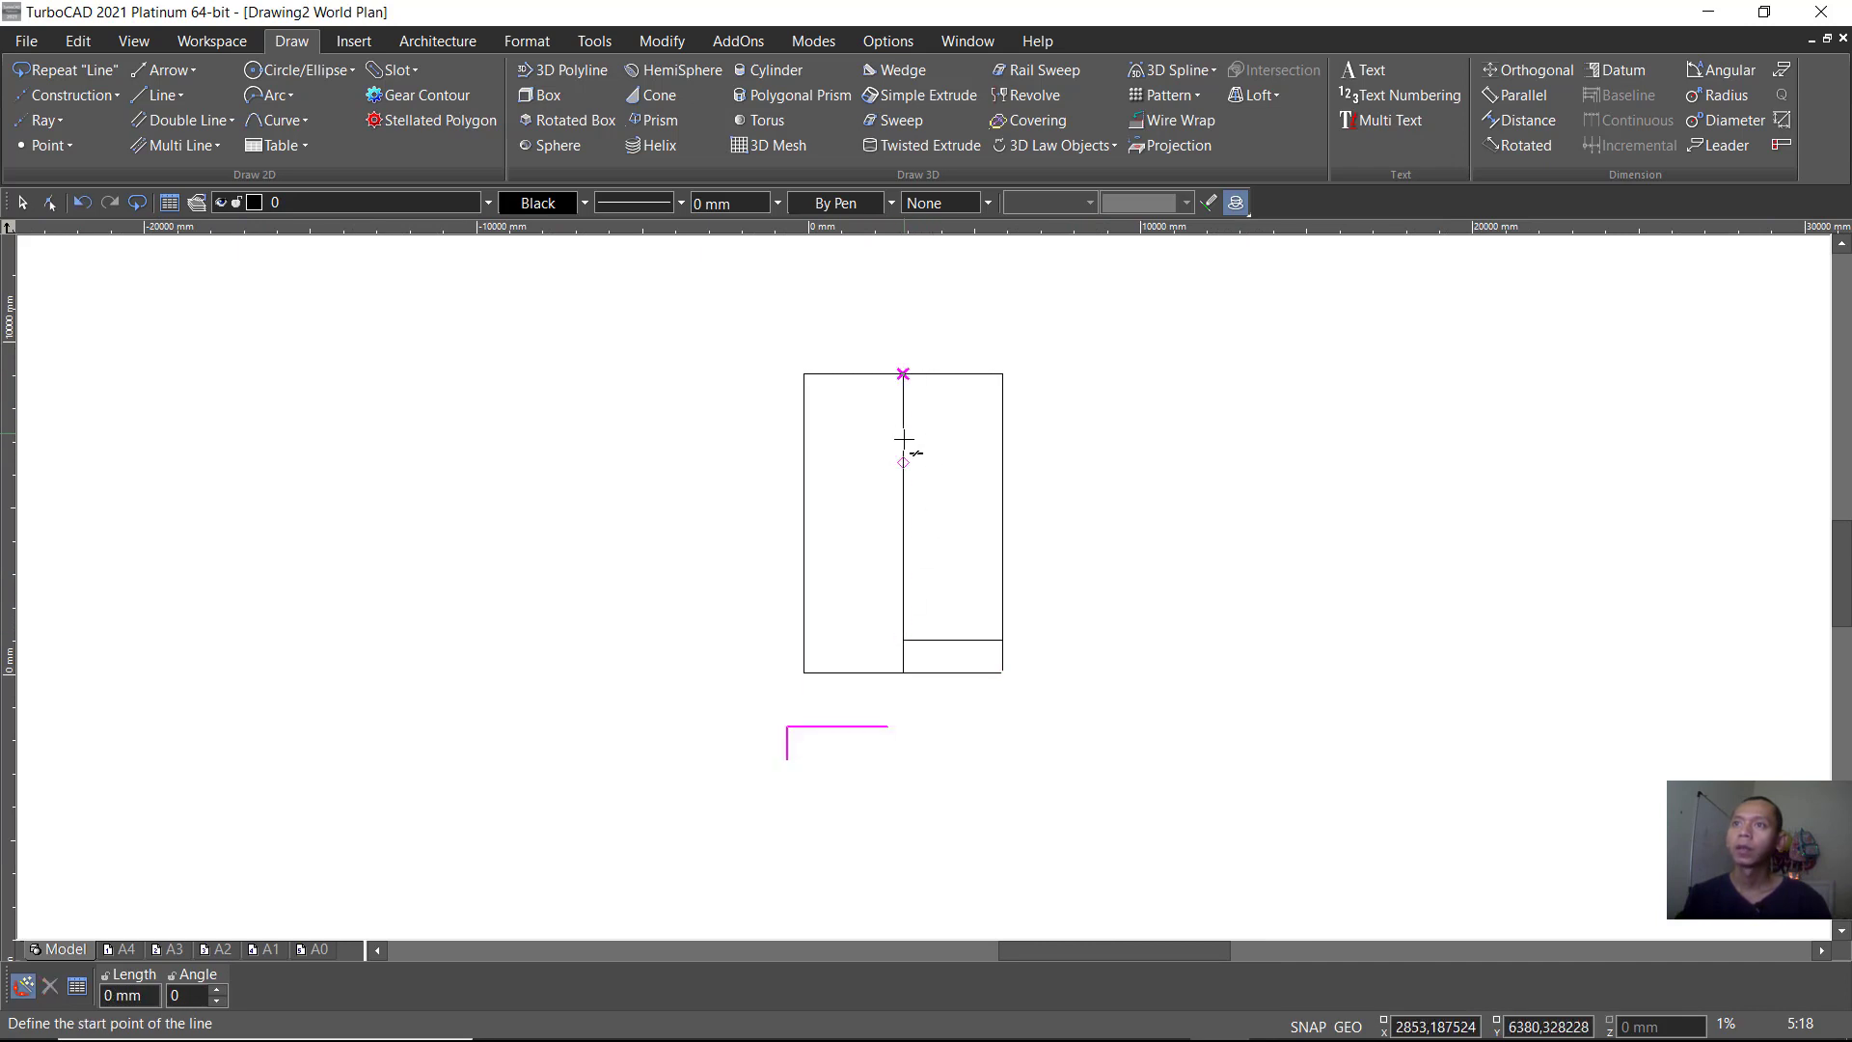
scroll(910, 446, "up", 2)
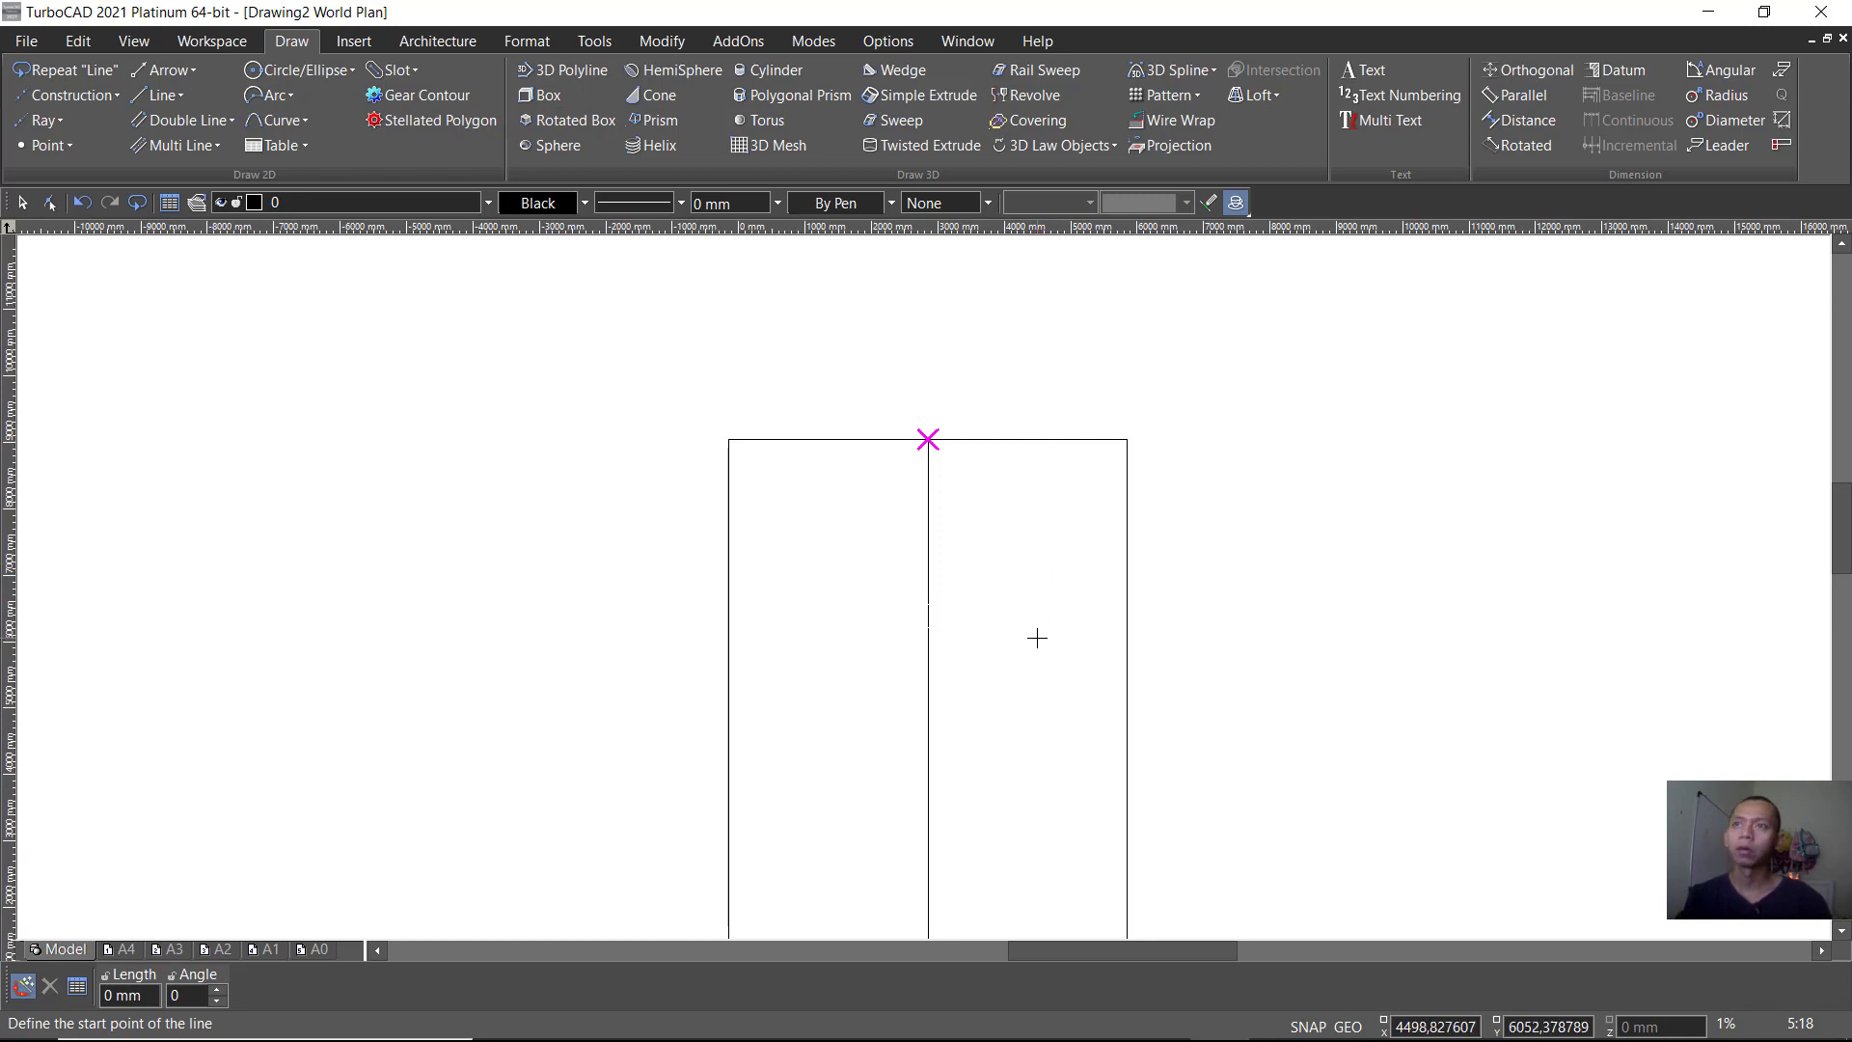
key("Escape")
middle_click_drag(1018, 703, 1013, 554)
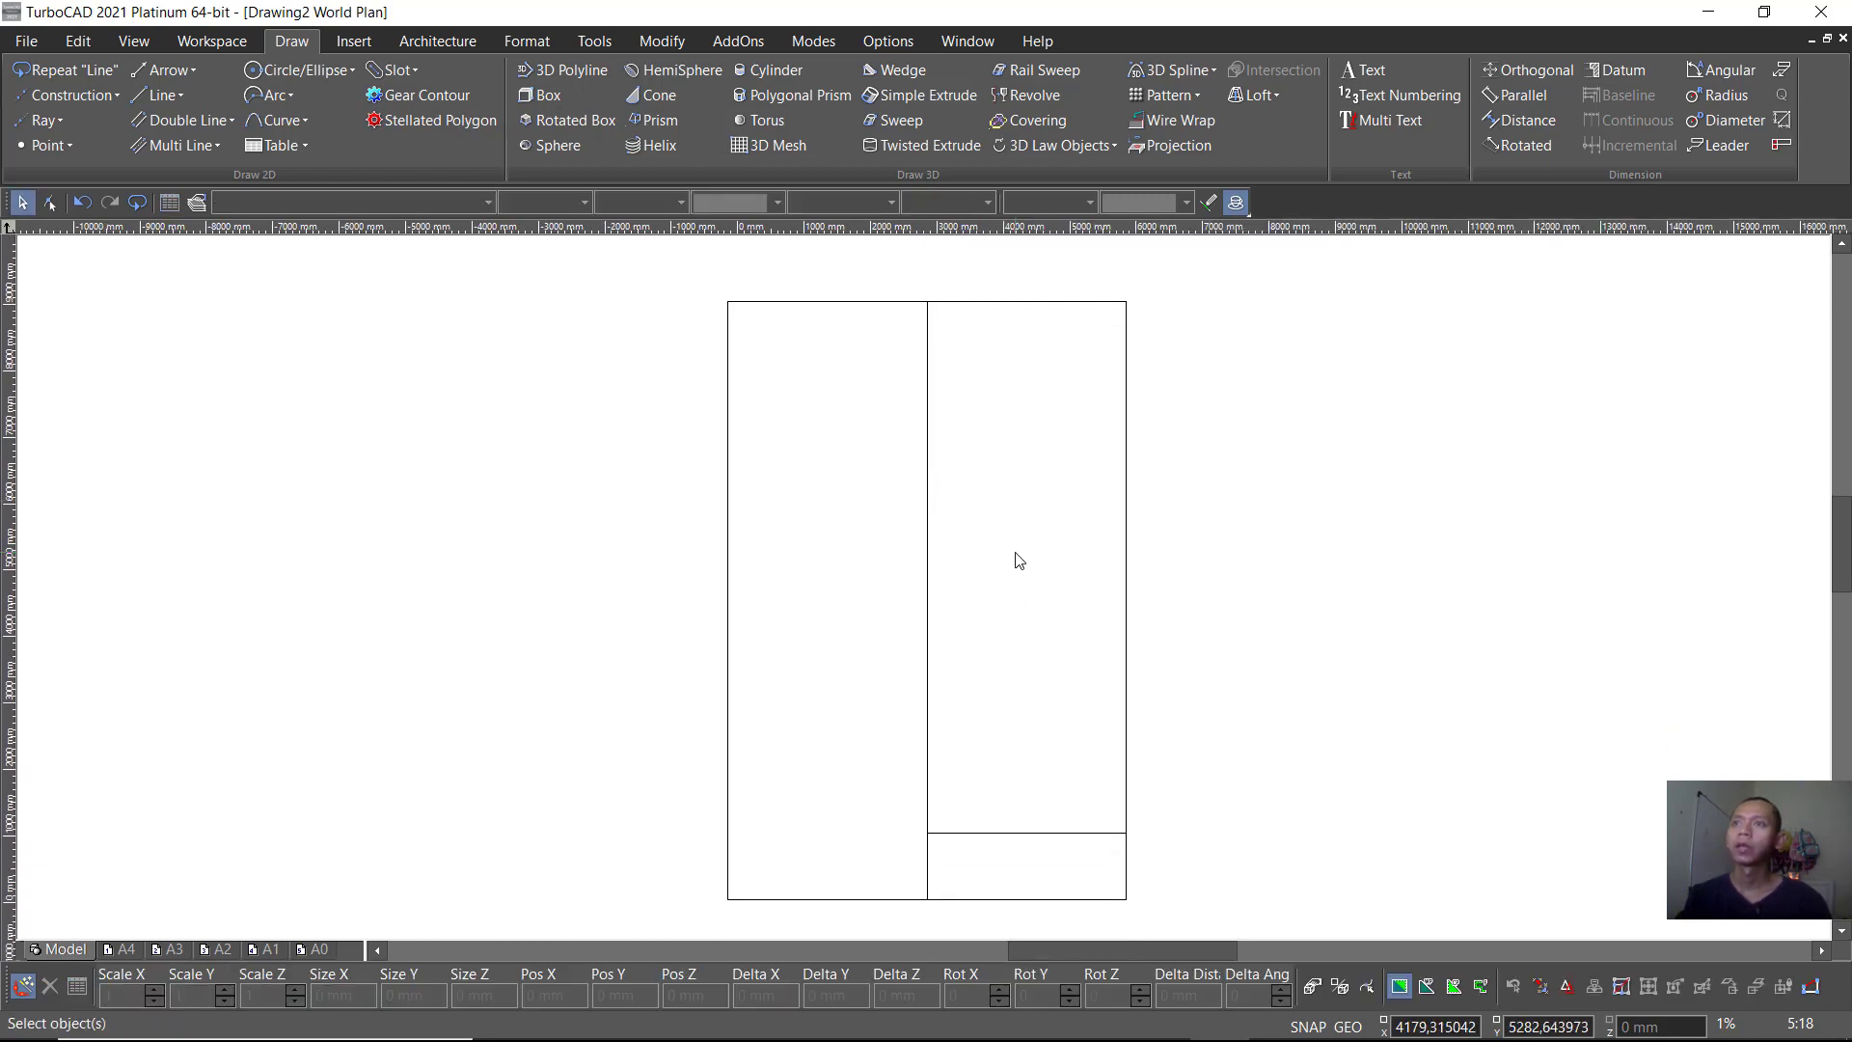
Step: Enable the Copy toolbar and place it in the workspace
right_click(593, 156)
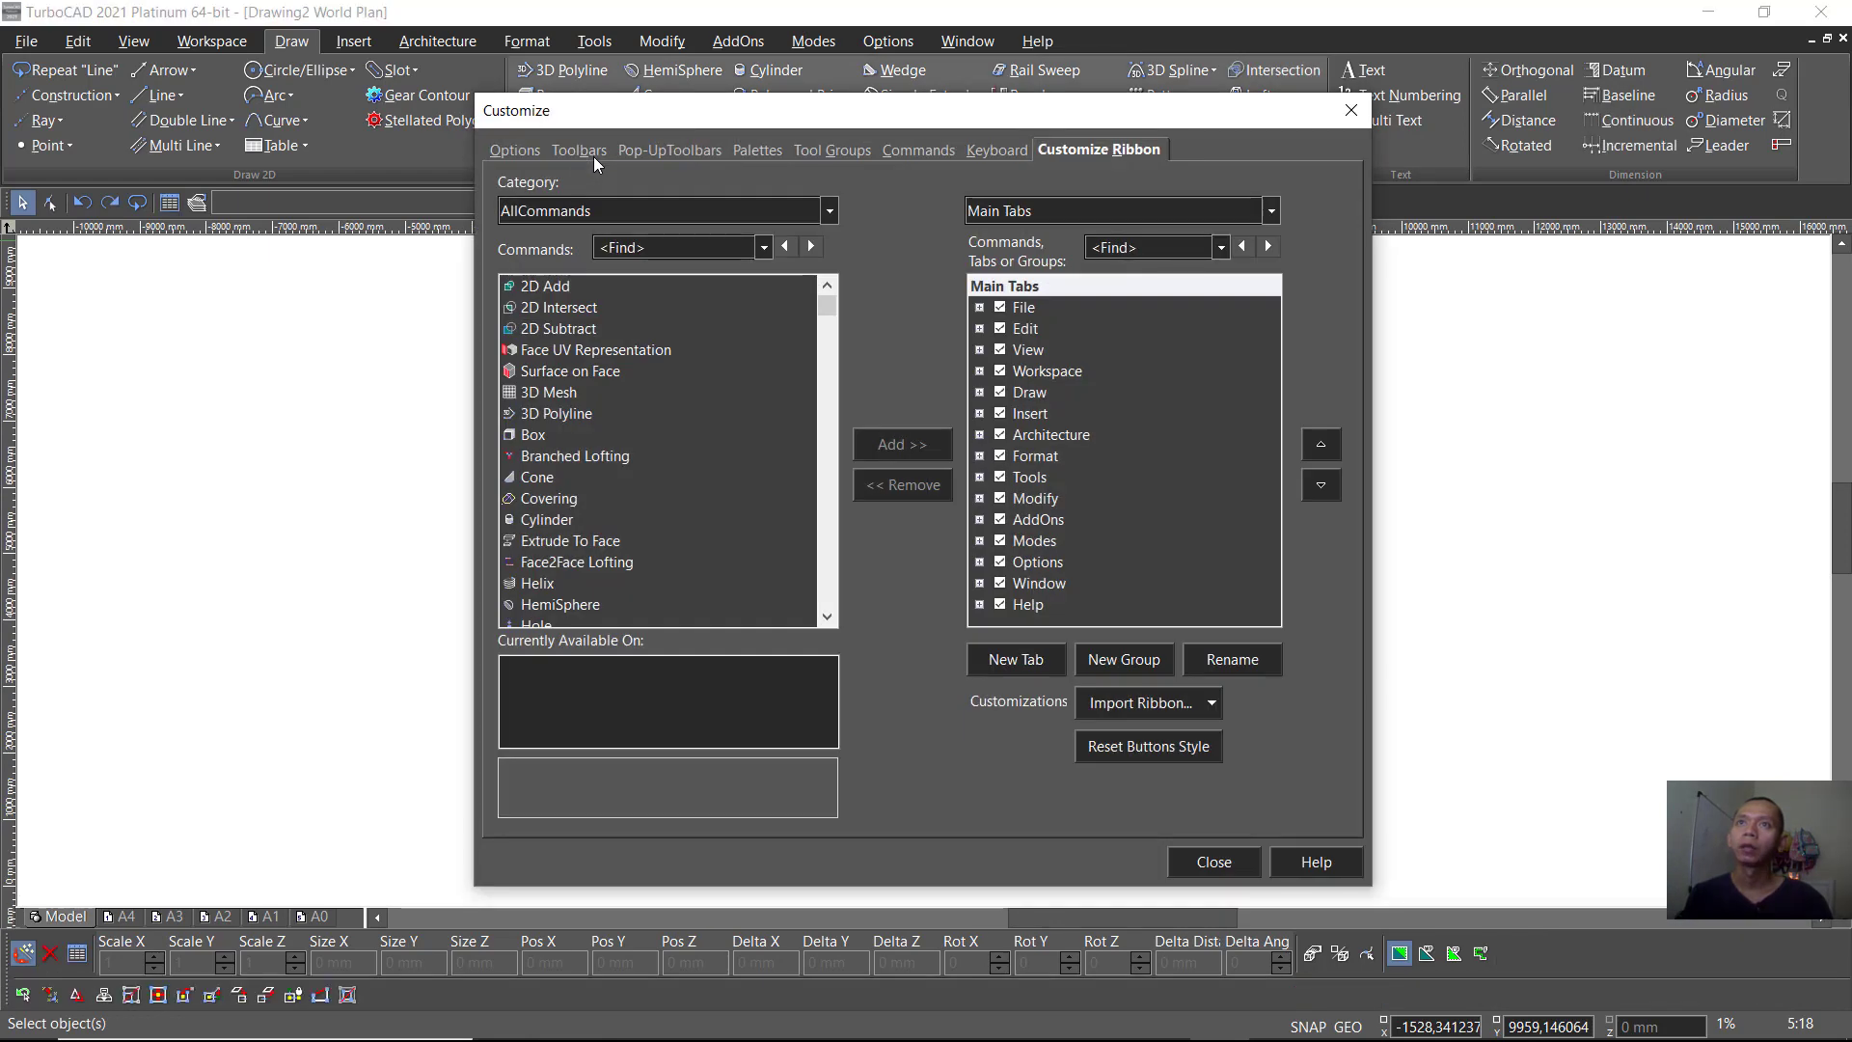
left_click(589, 152)
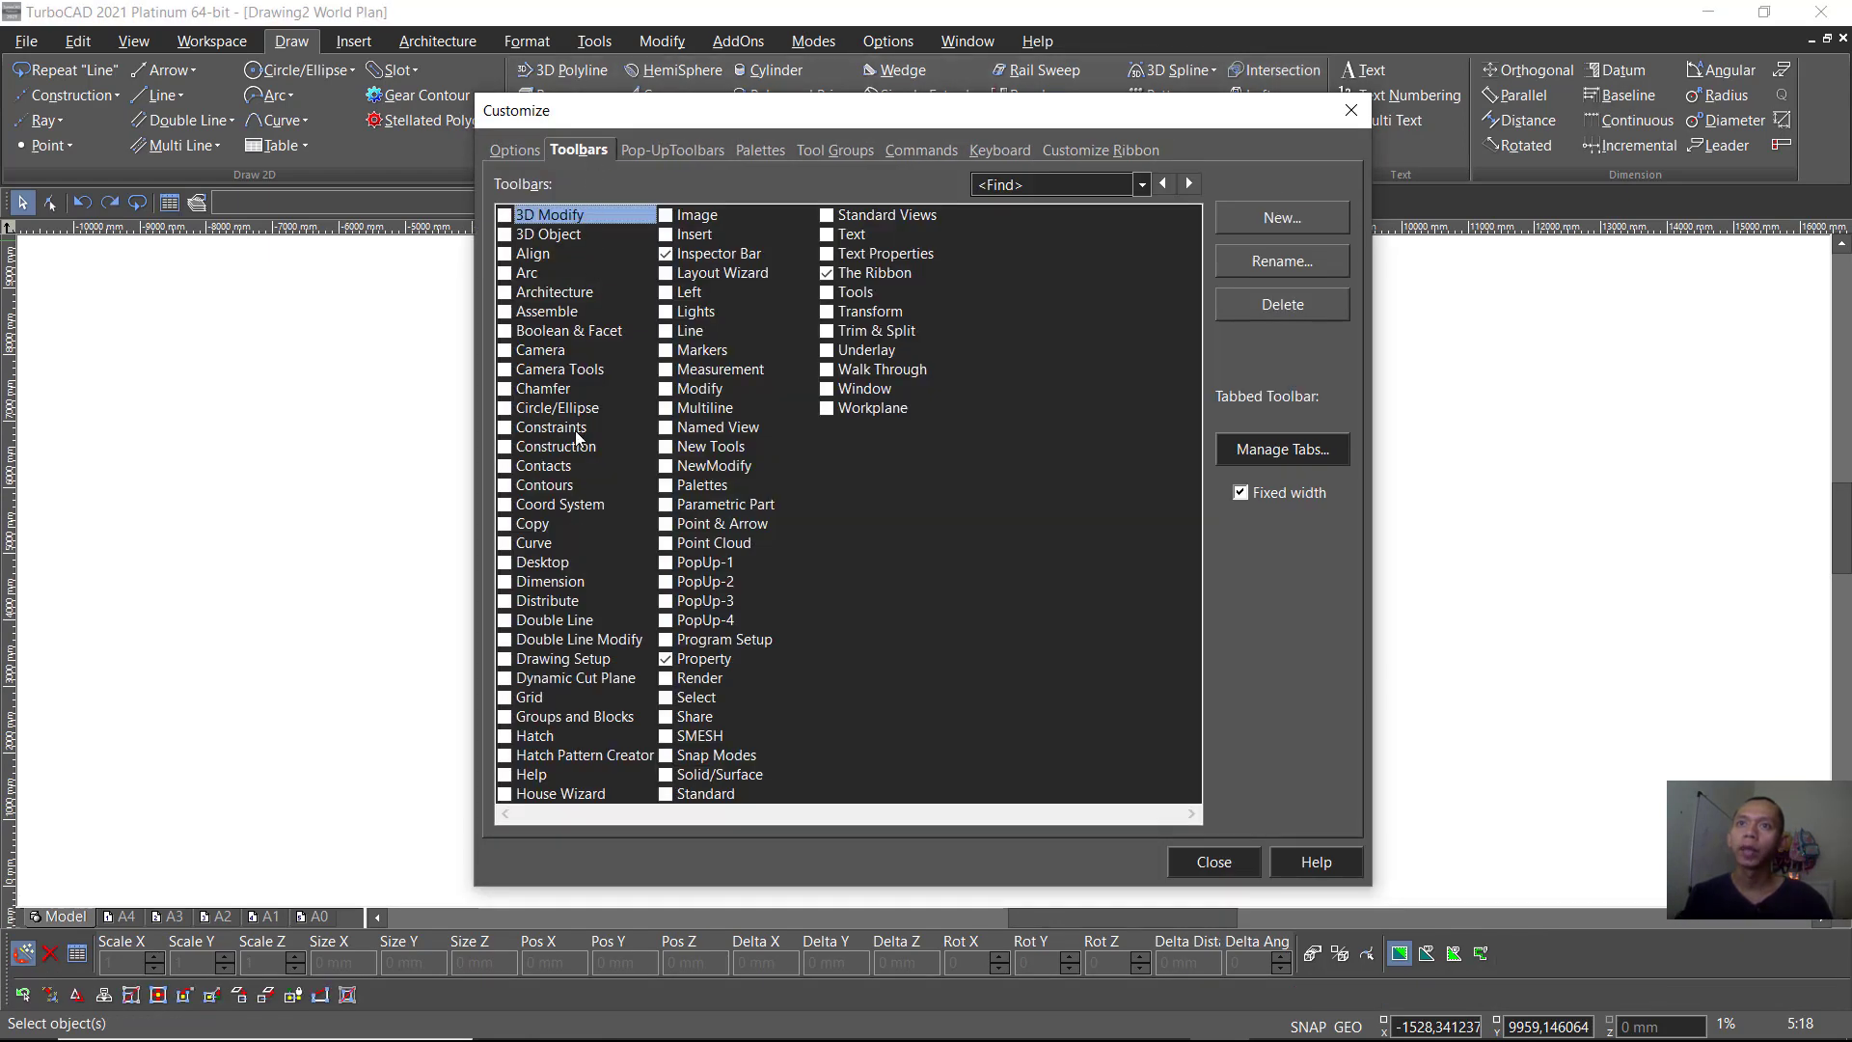
left_click(509, 525)
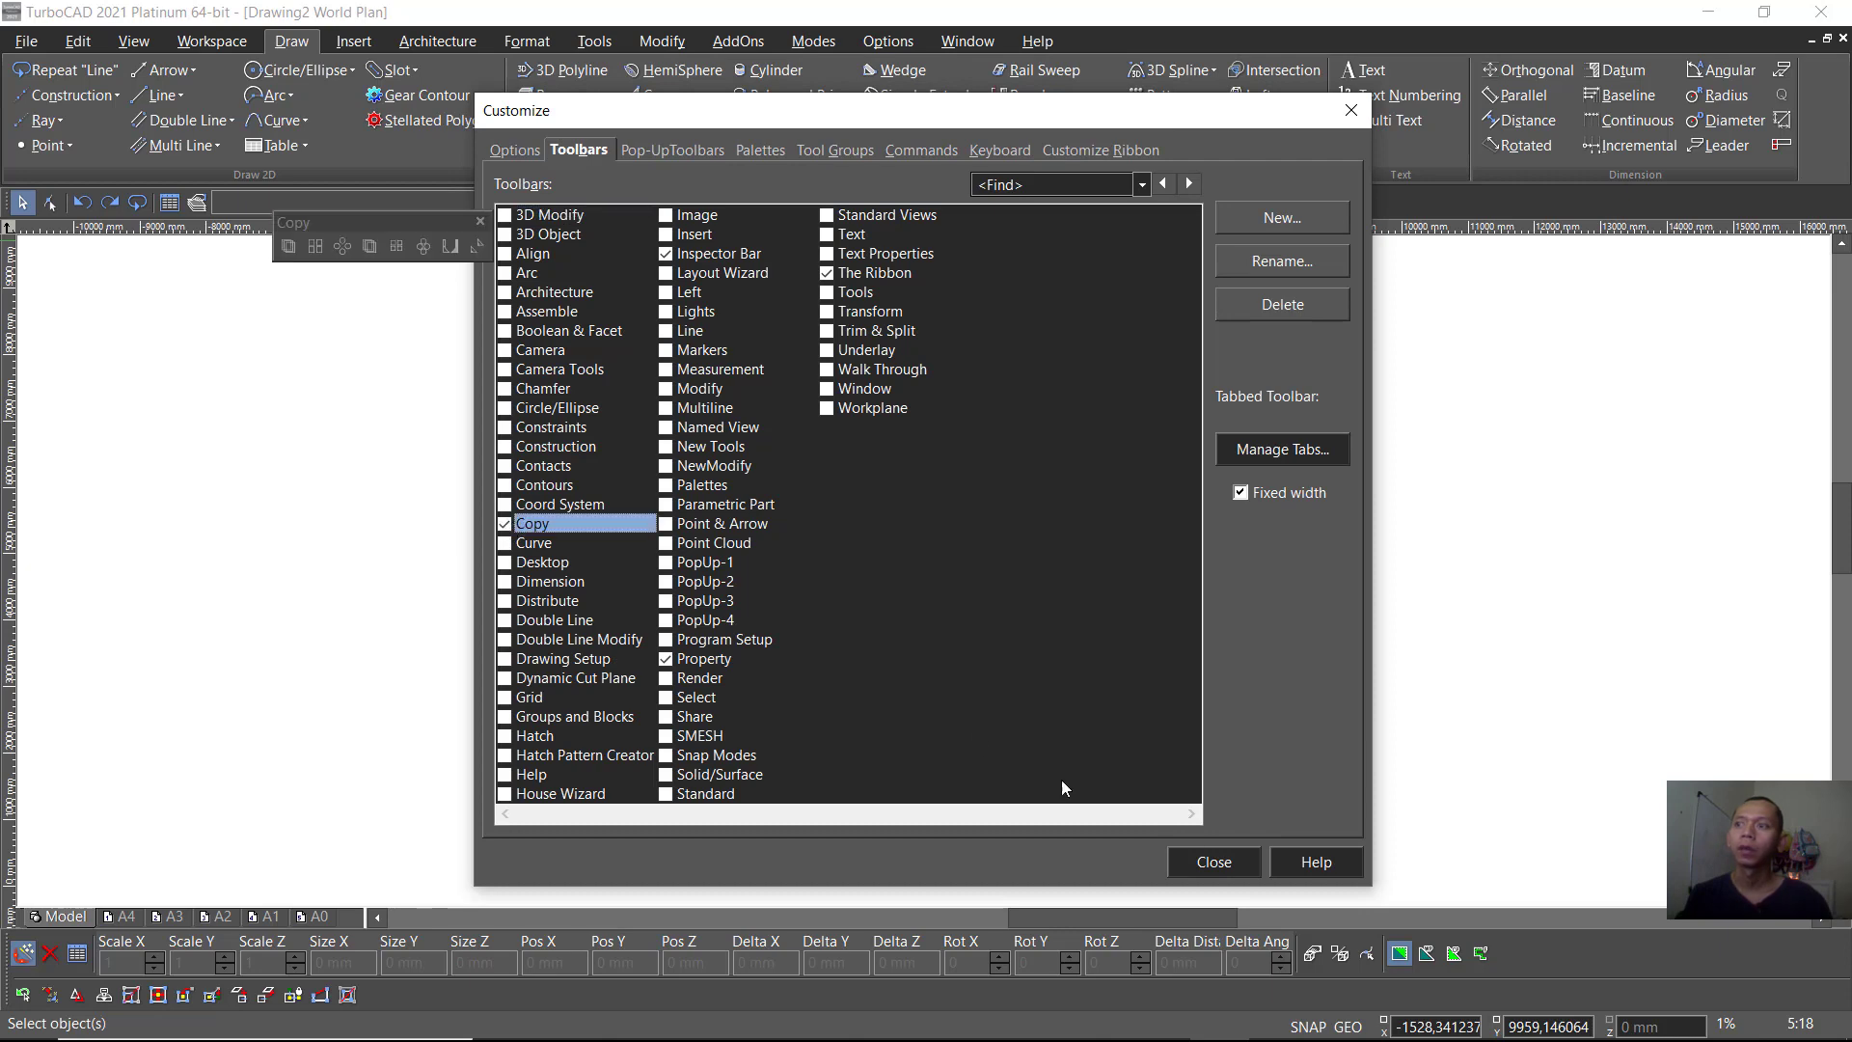
left_click(1245, 873)
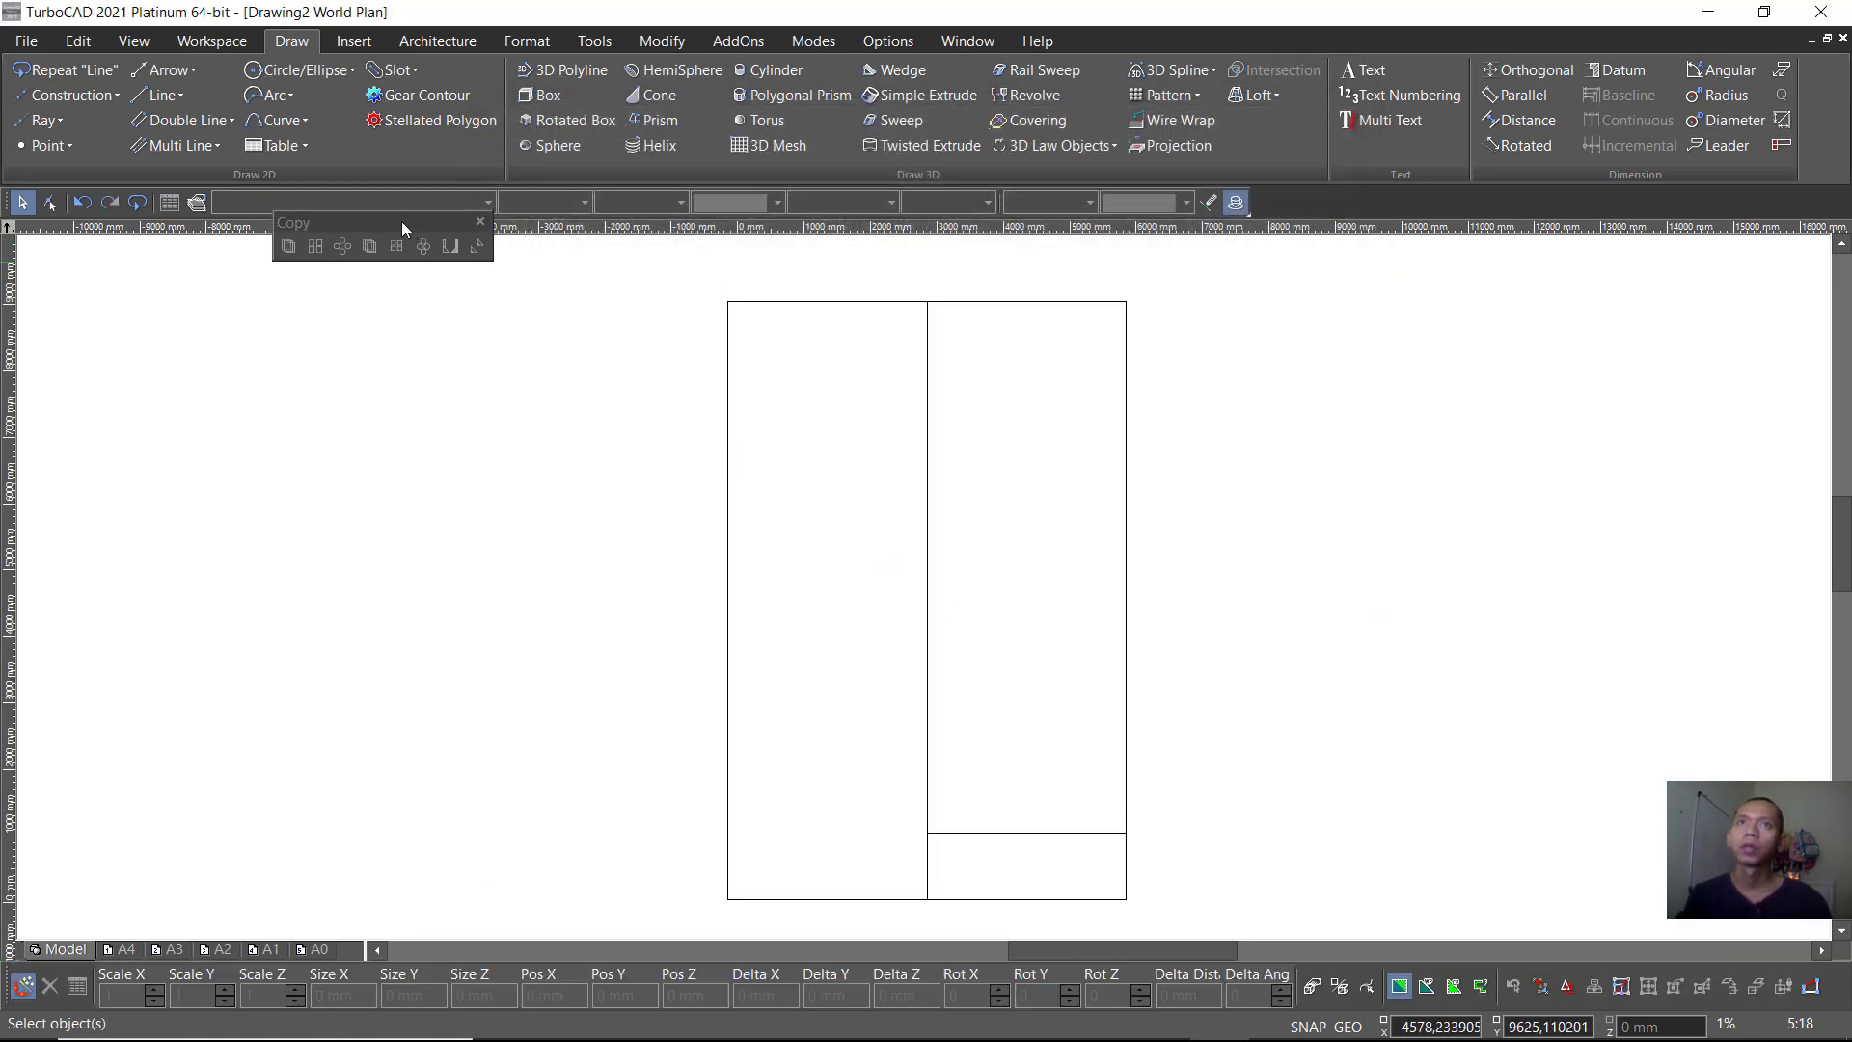
left_click_drag(399, 220, 355, 347)
Step: Linear-copy the top wall lines 3000 mm lower with a YStep of -3000
left_click_drag(1033, 279, 994, 373)
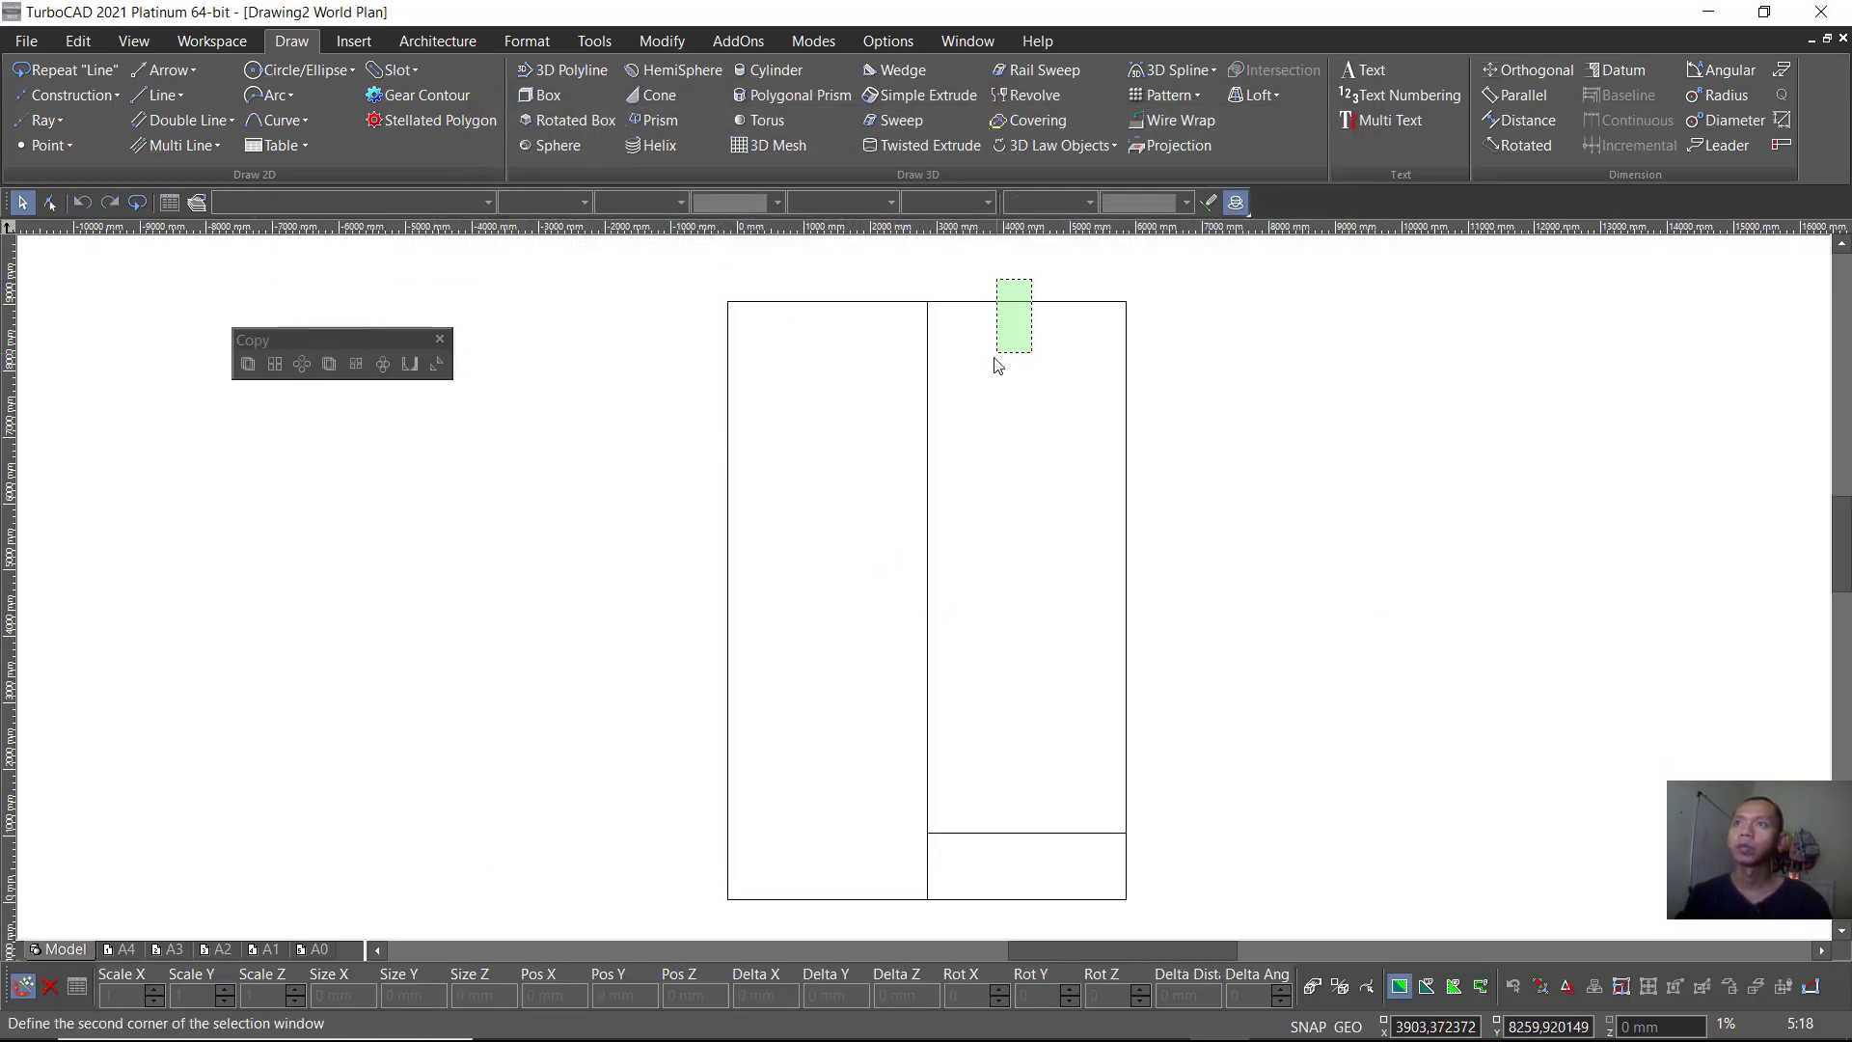
left_click(246, 366)
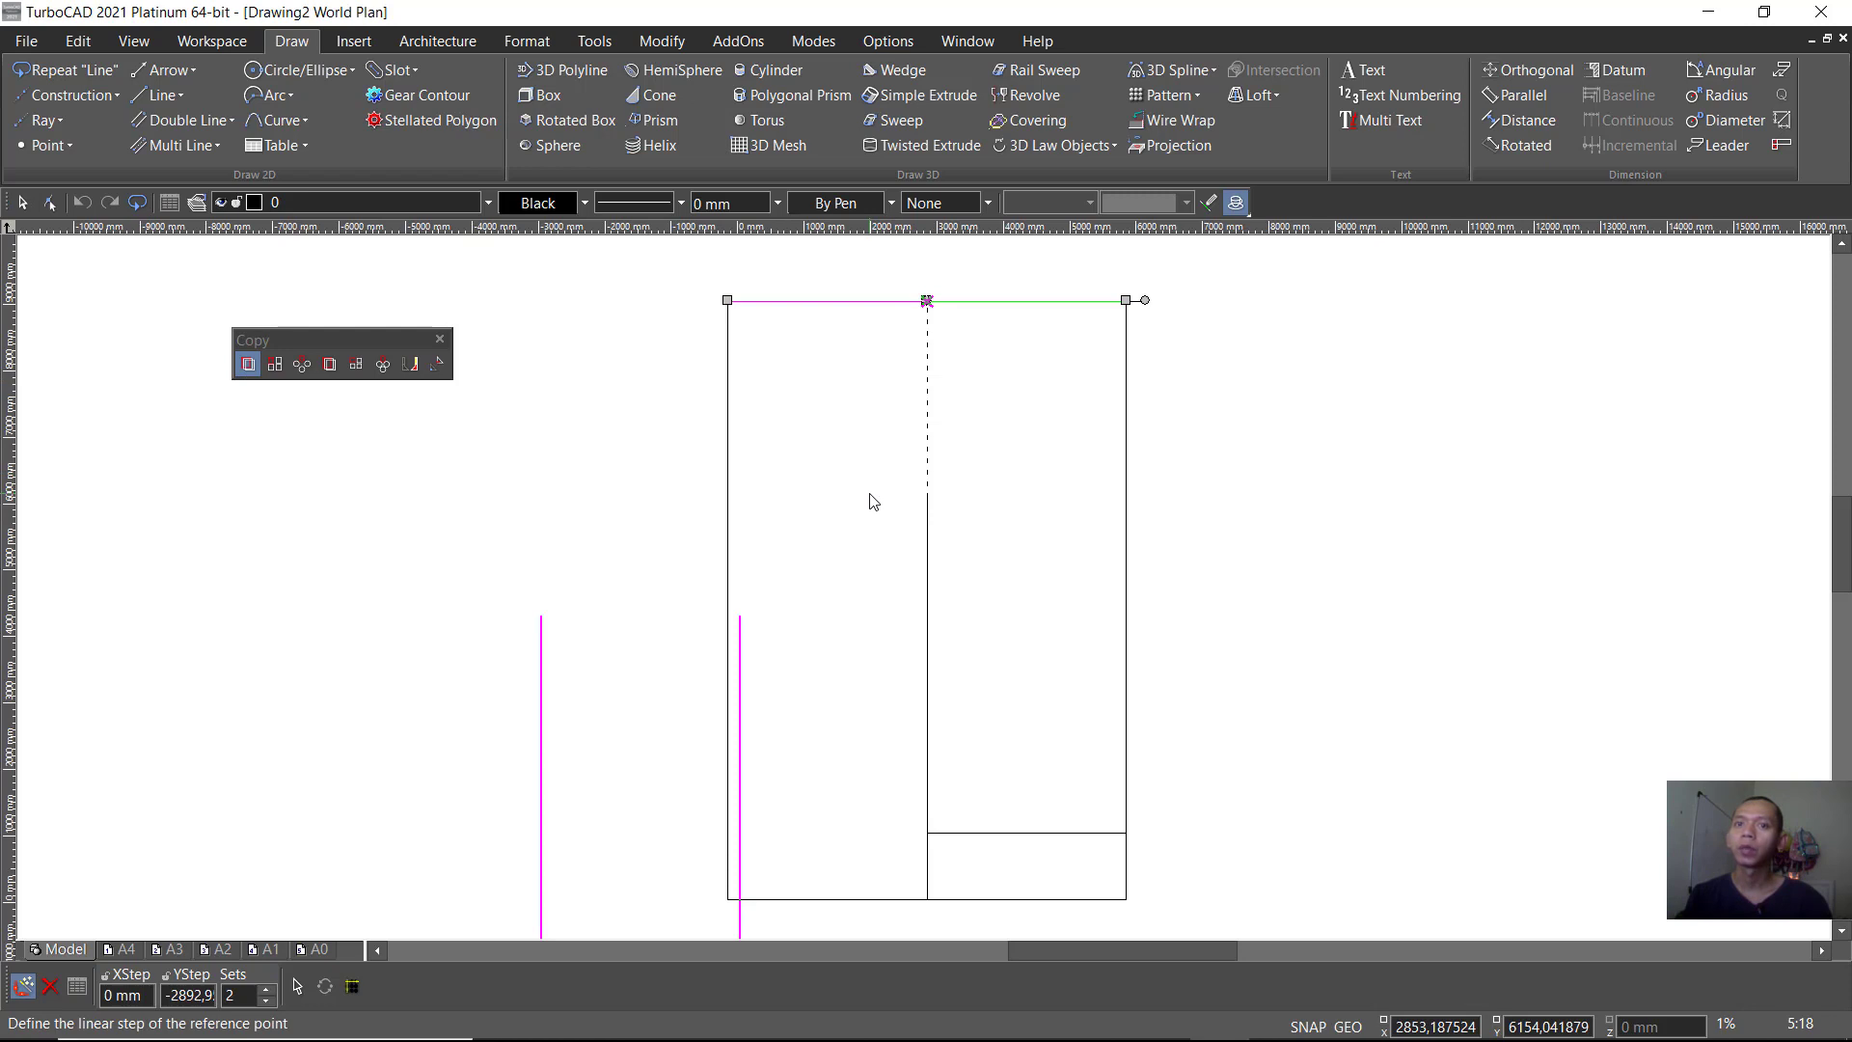
key("Tab")
key("Tab")
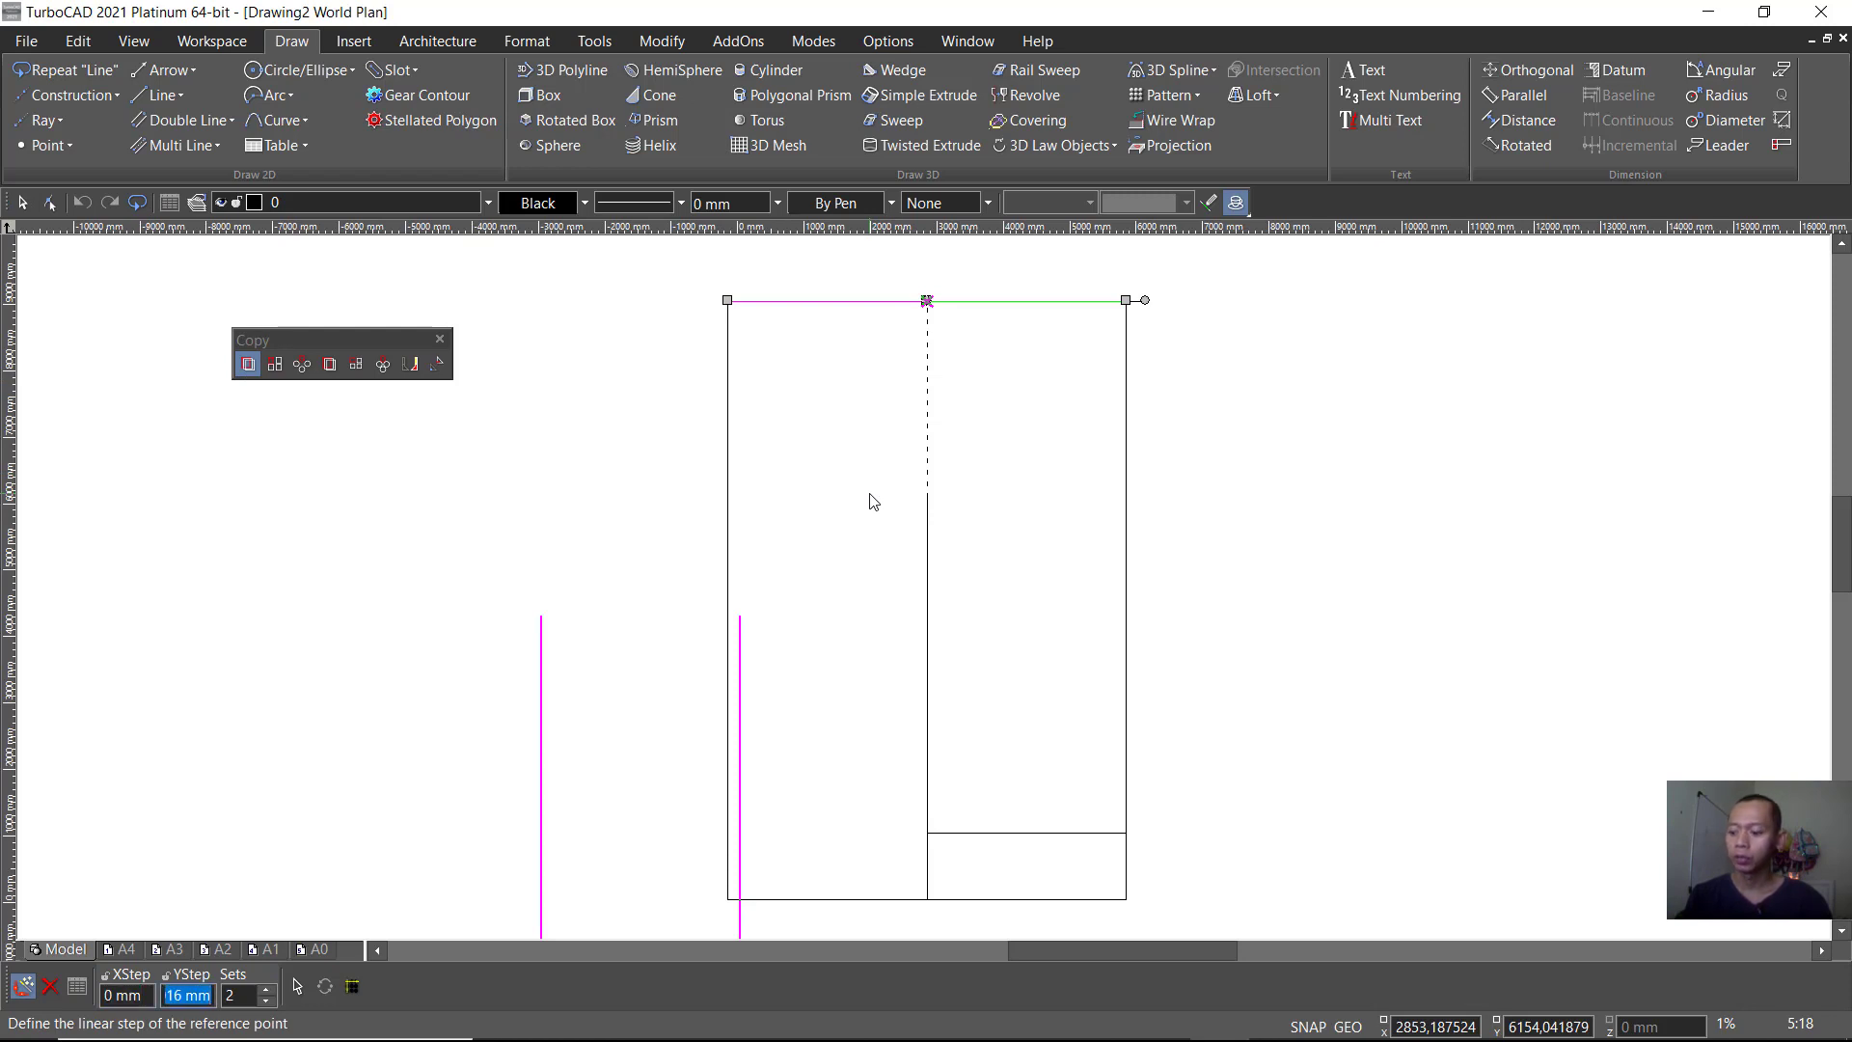
type("-3000")
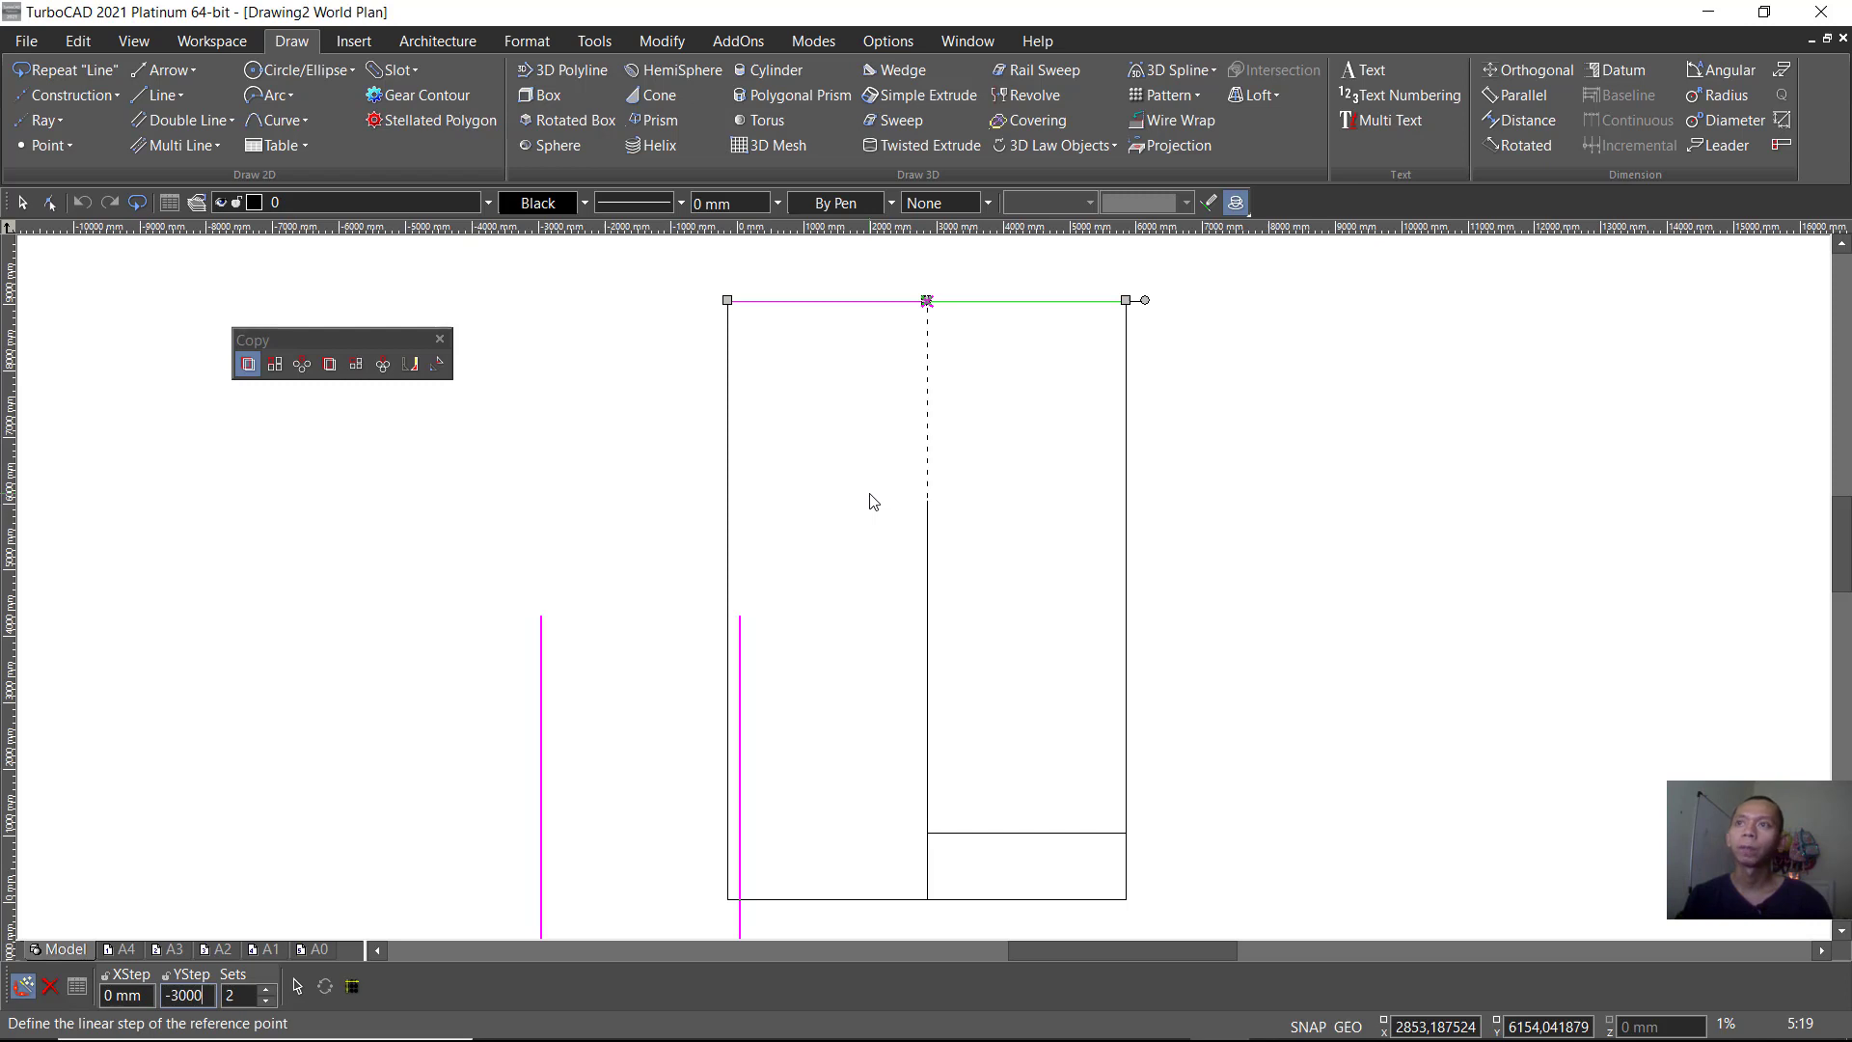
key("Return")
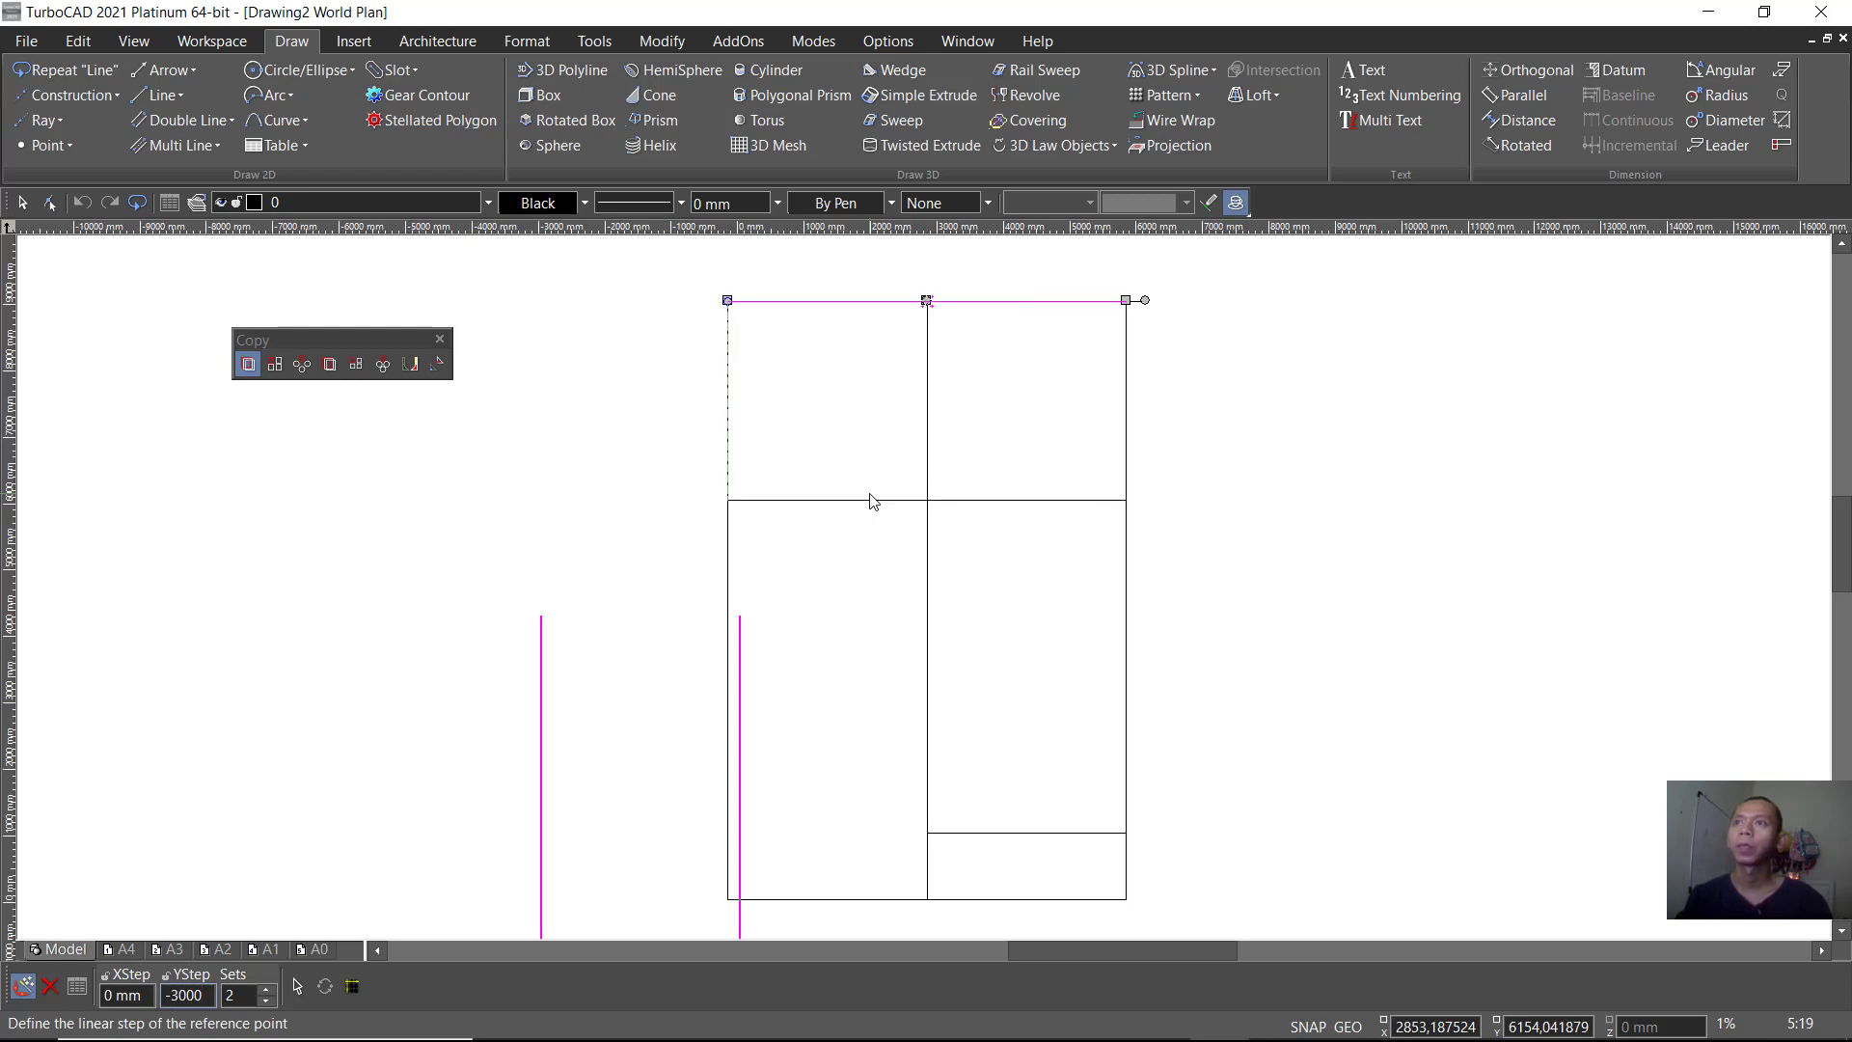
left_click(733, 419)
left_click(776, 453)
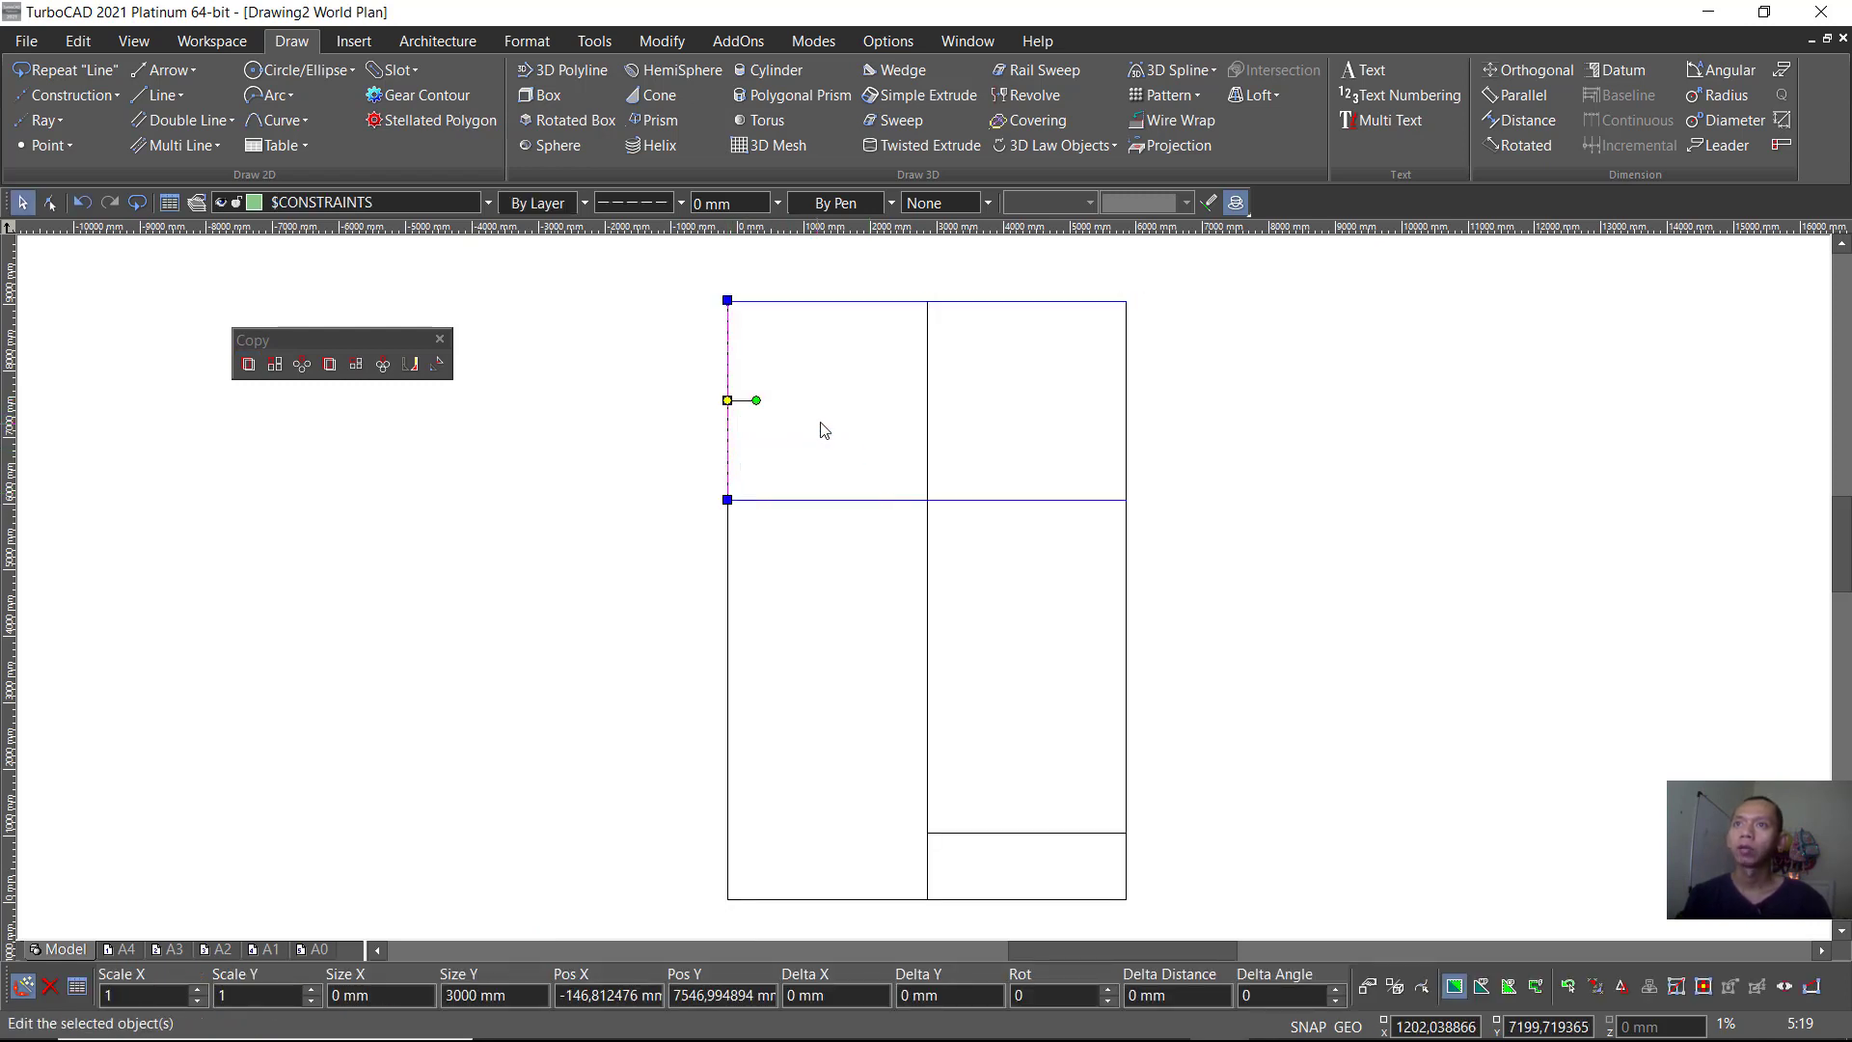
key("Escape")
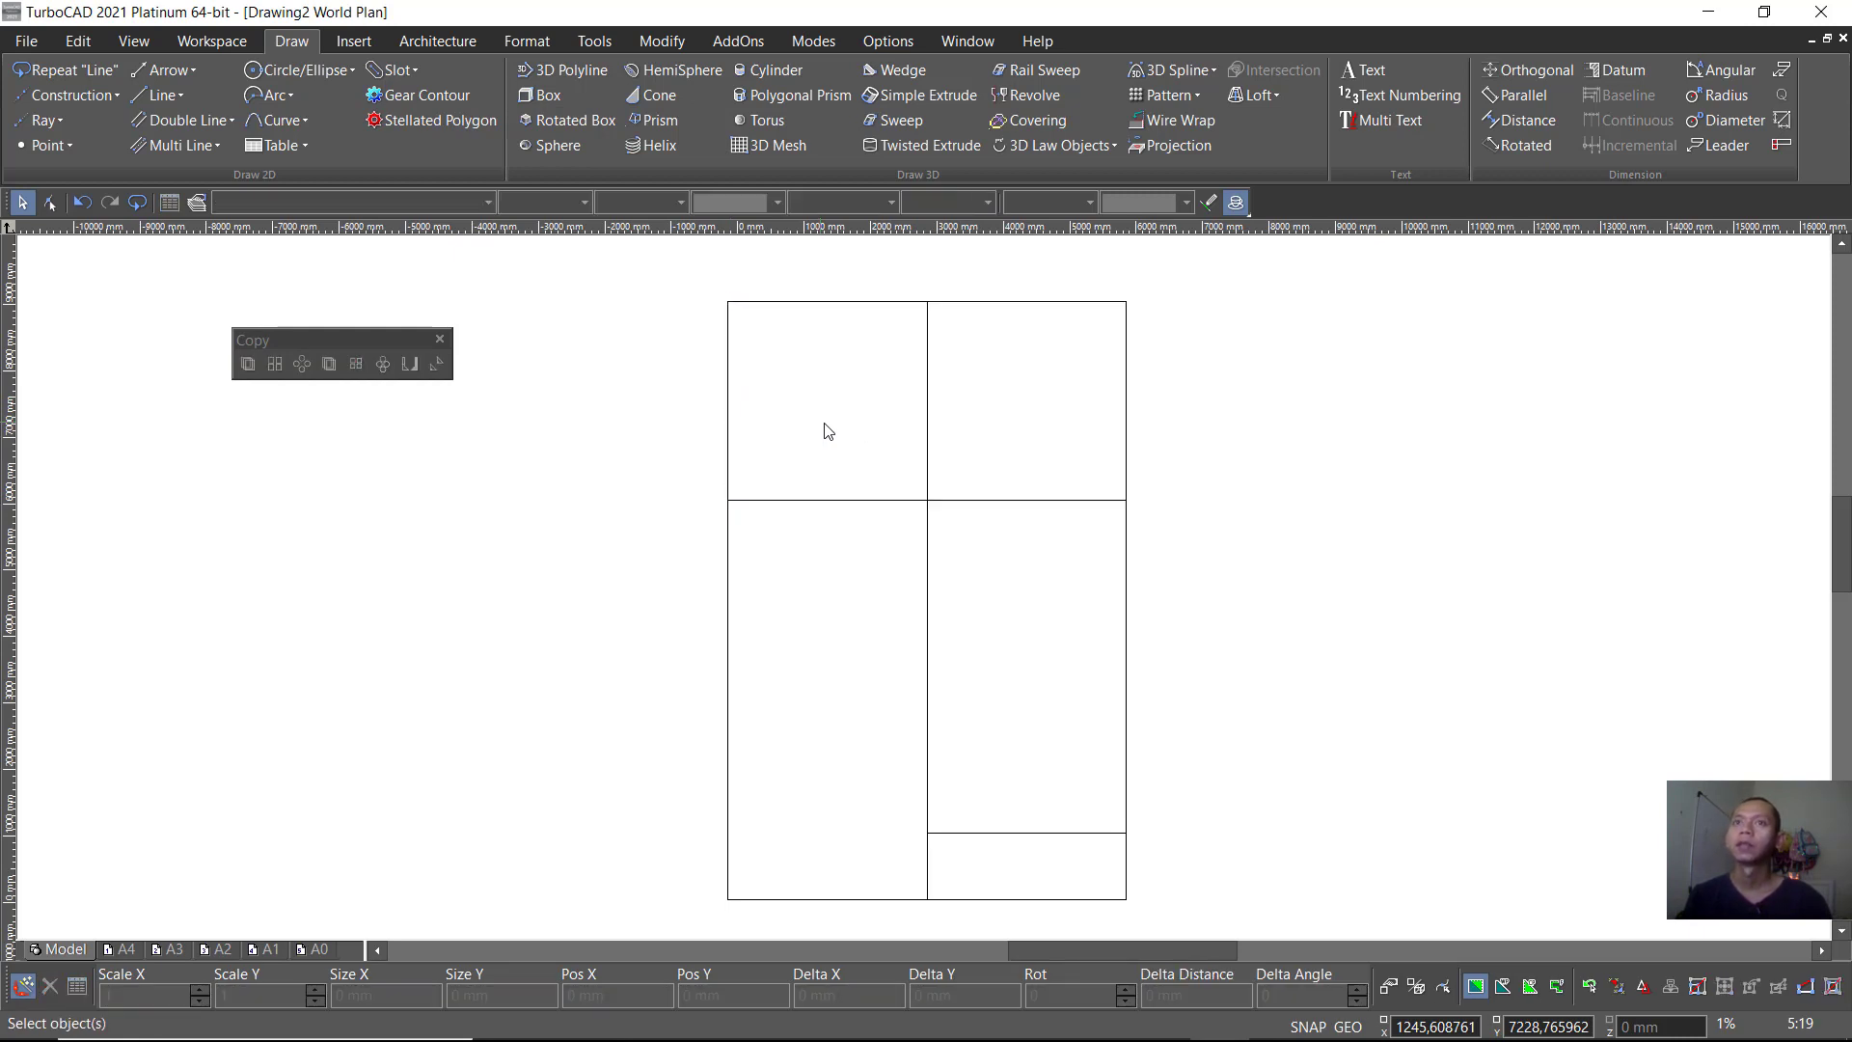
left_click(832, 301)
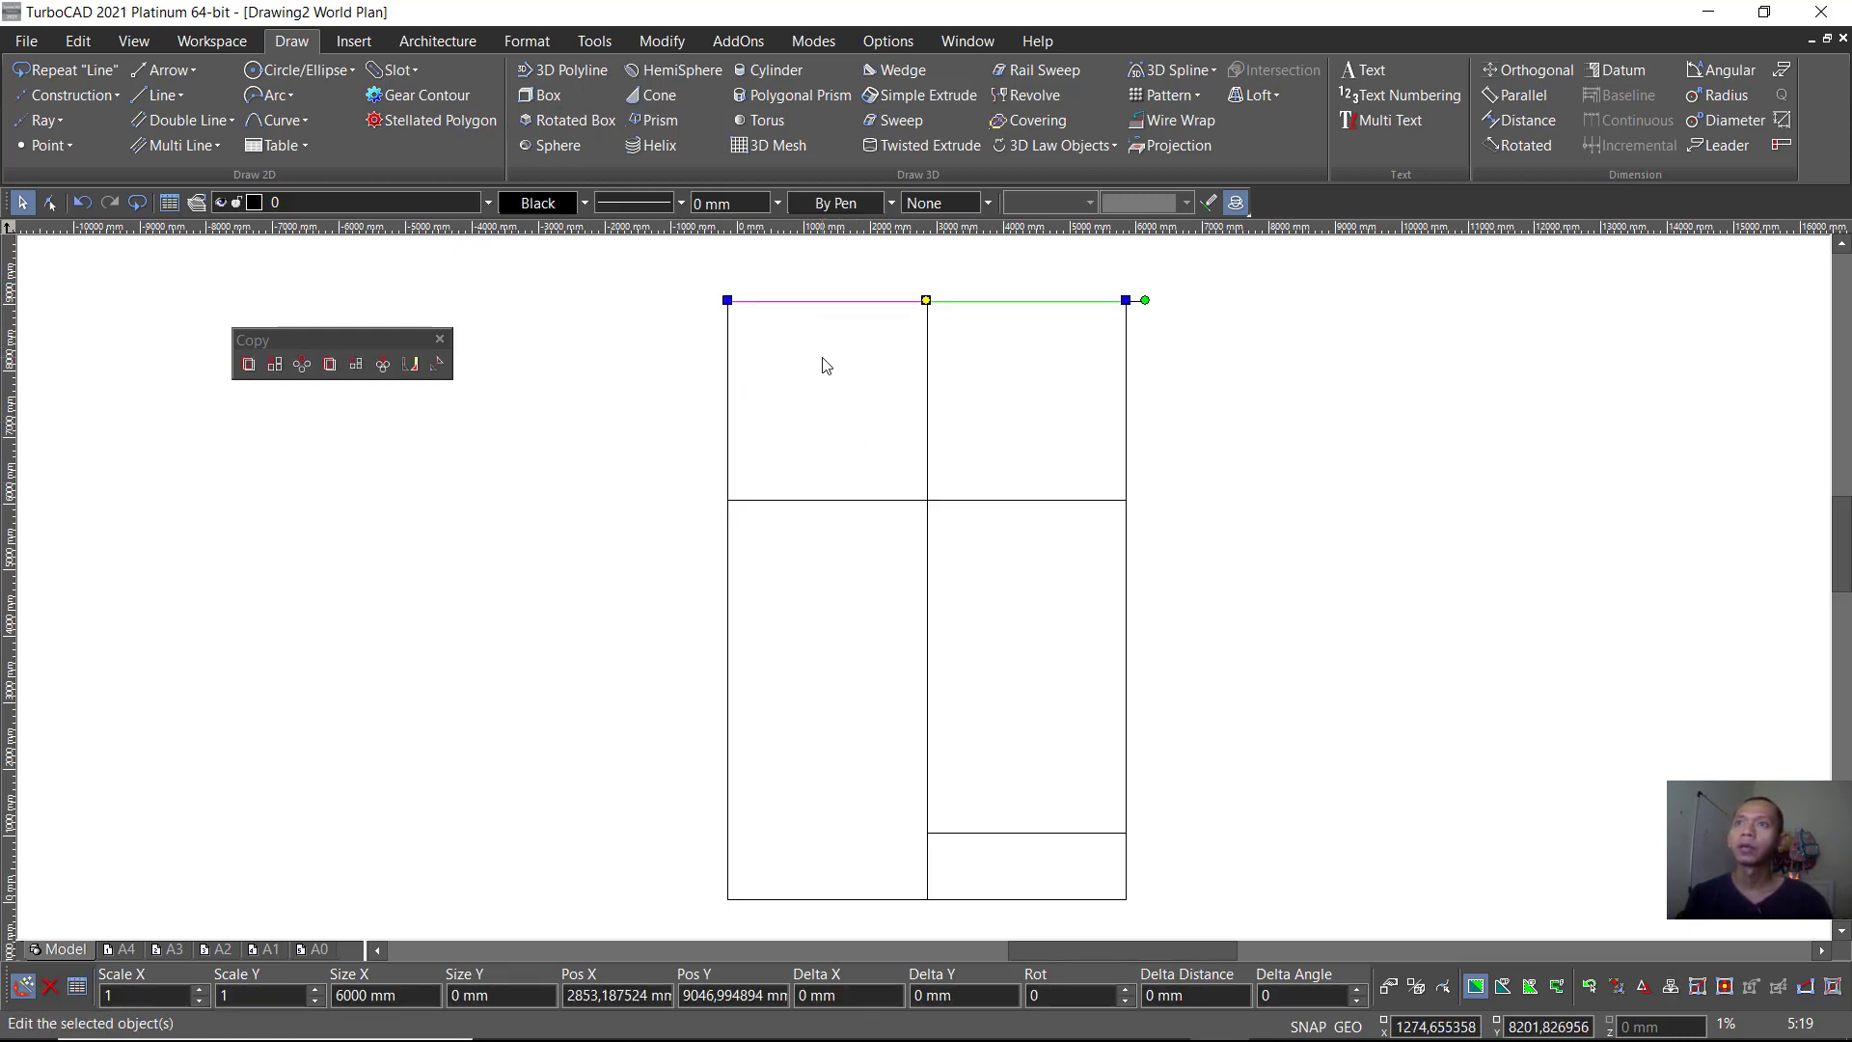
left_click(248, 364)
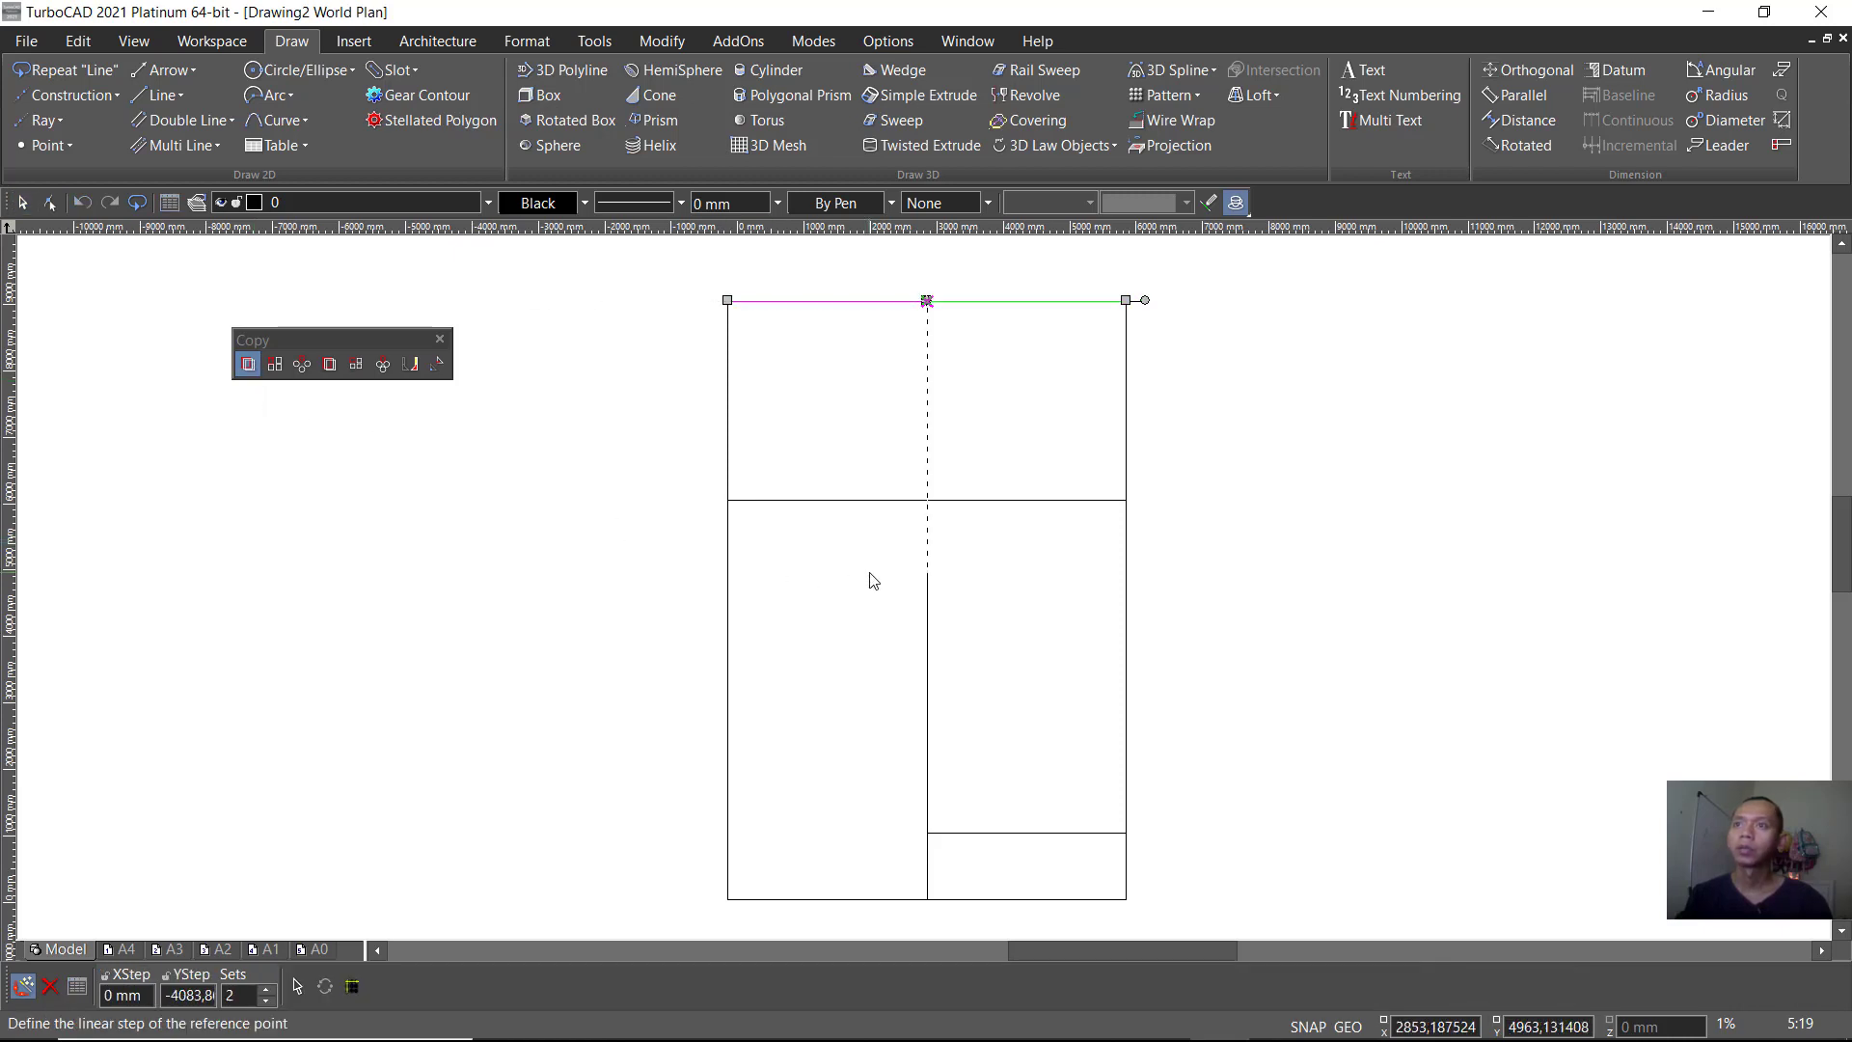
key("Tab")
key("Tab")
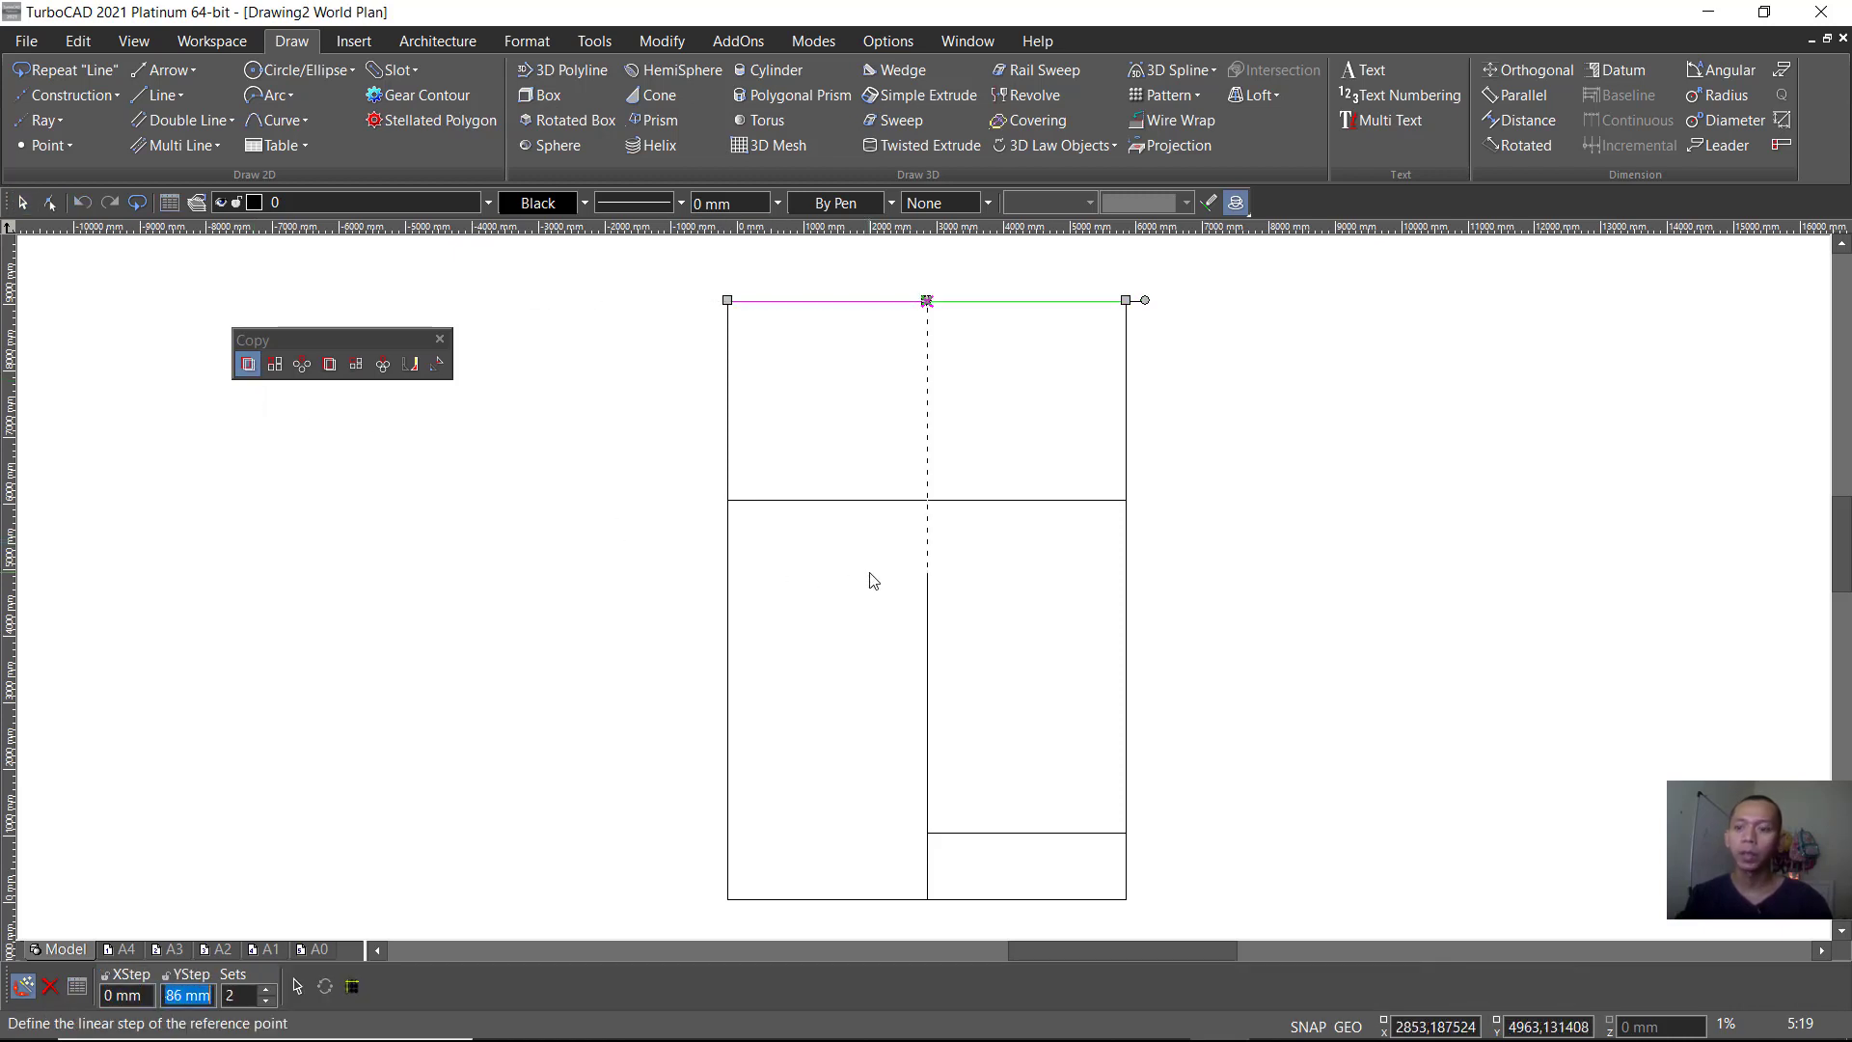
type("-5000")
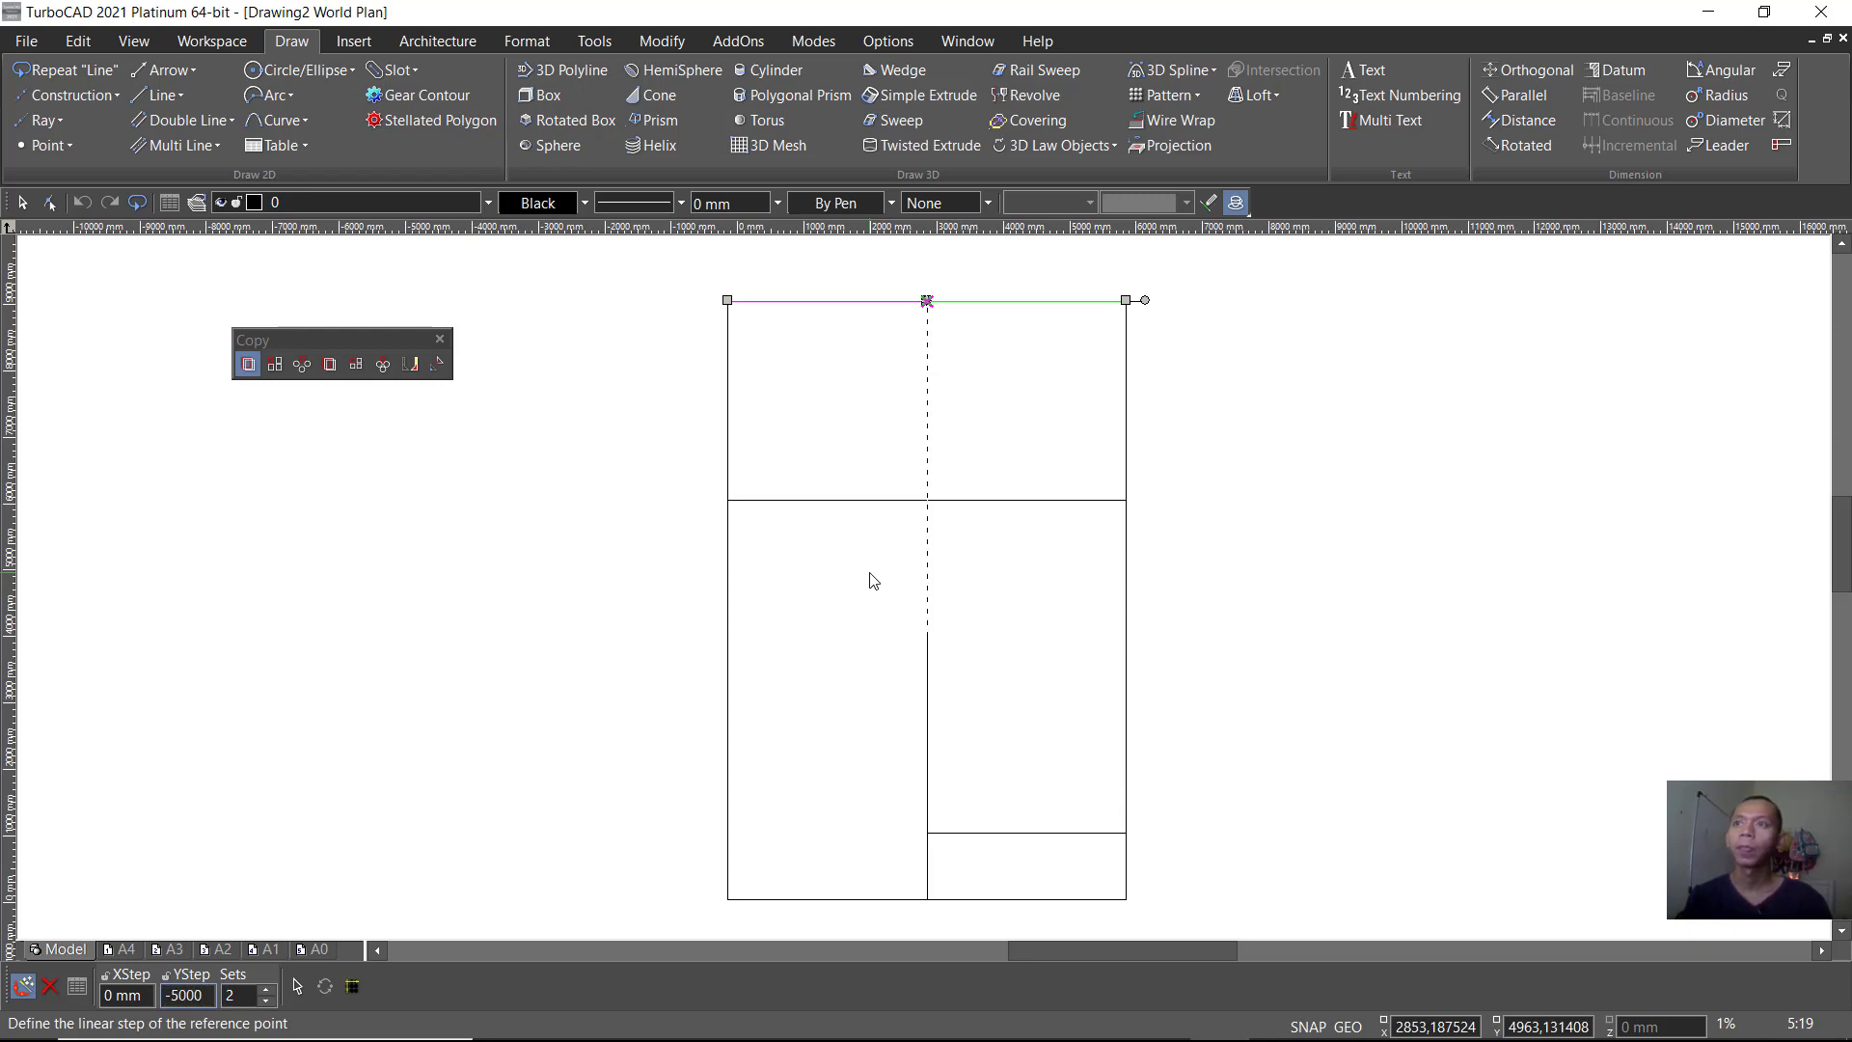
key("Return")
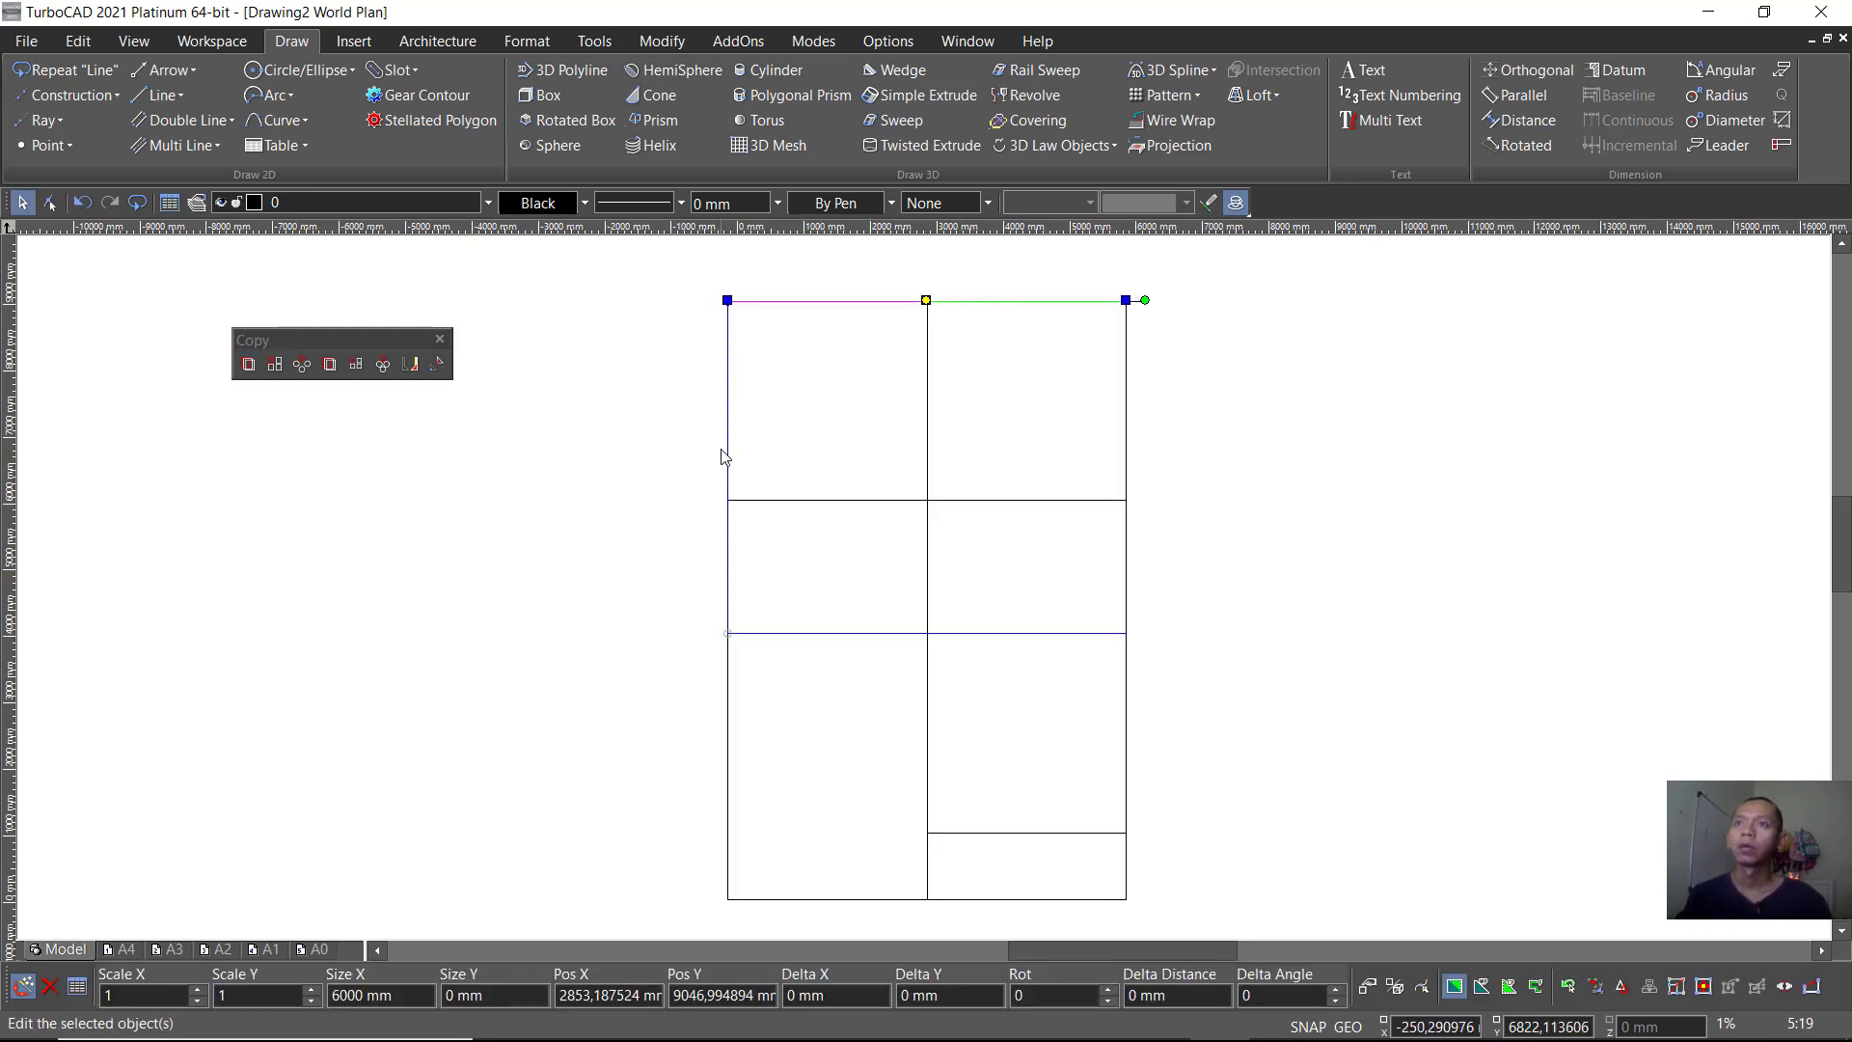
left_click(730, 448)
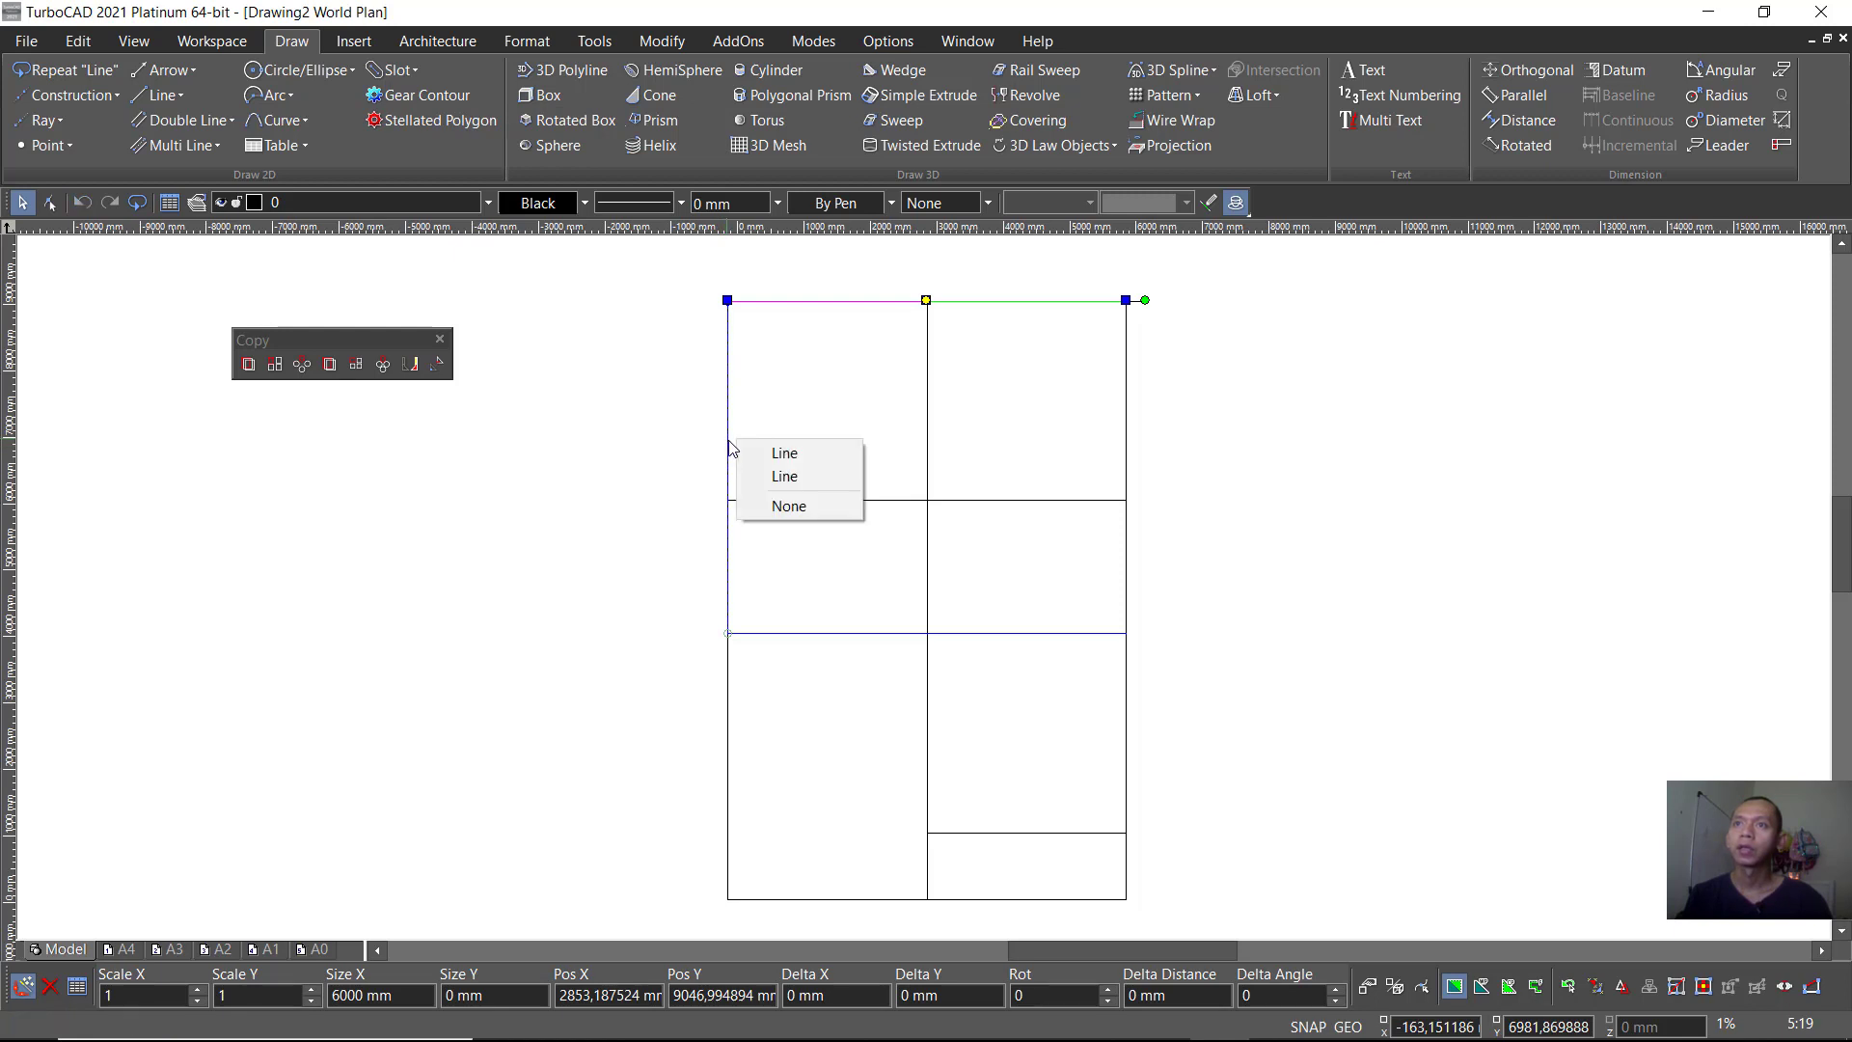
left_click(769, 477)
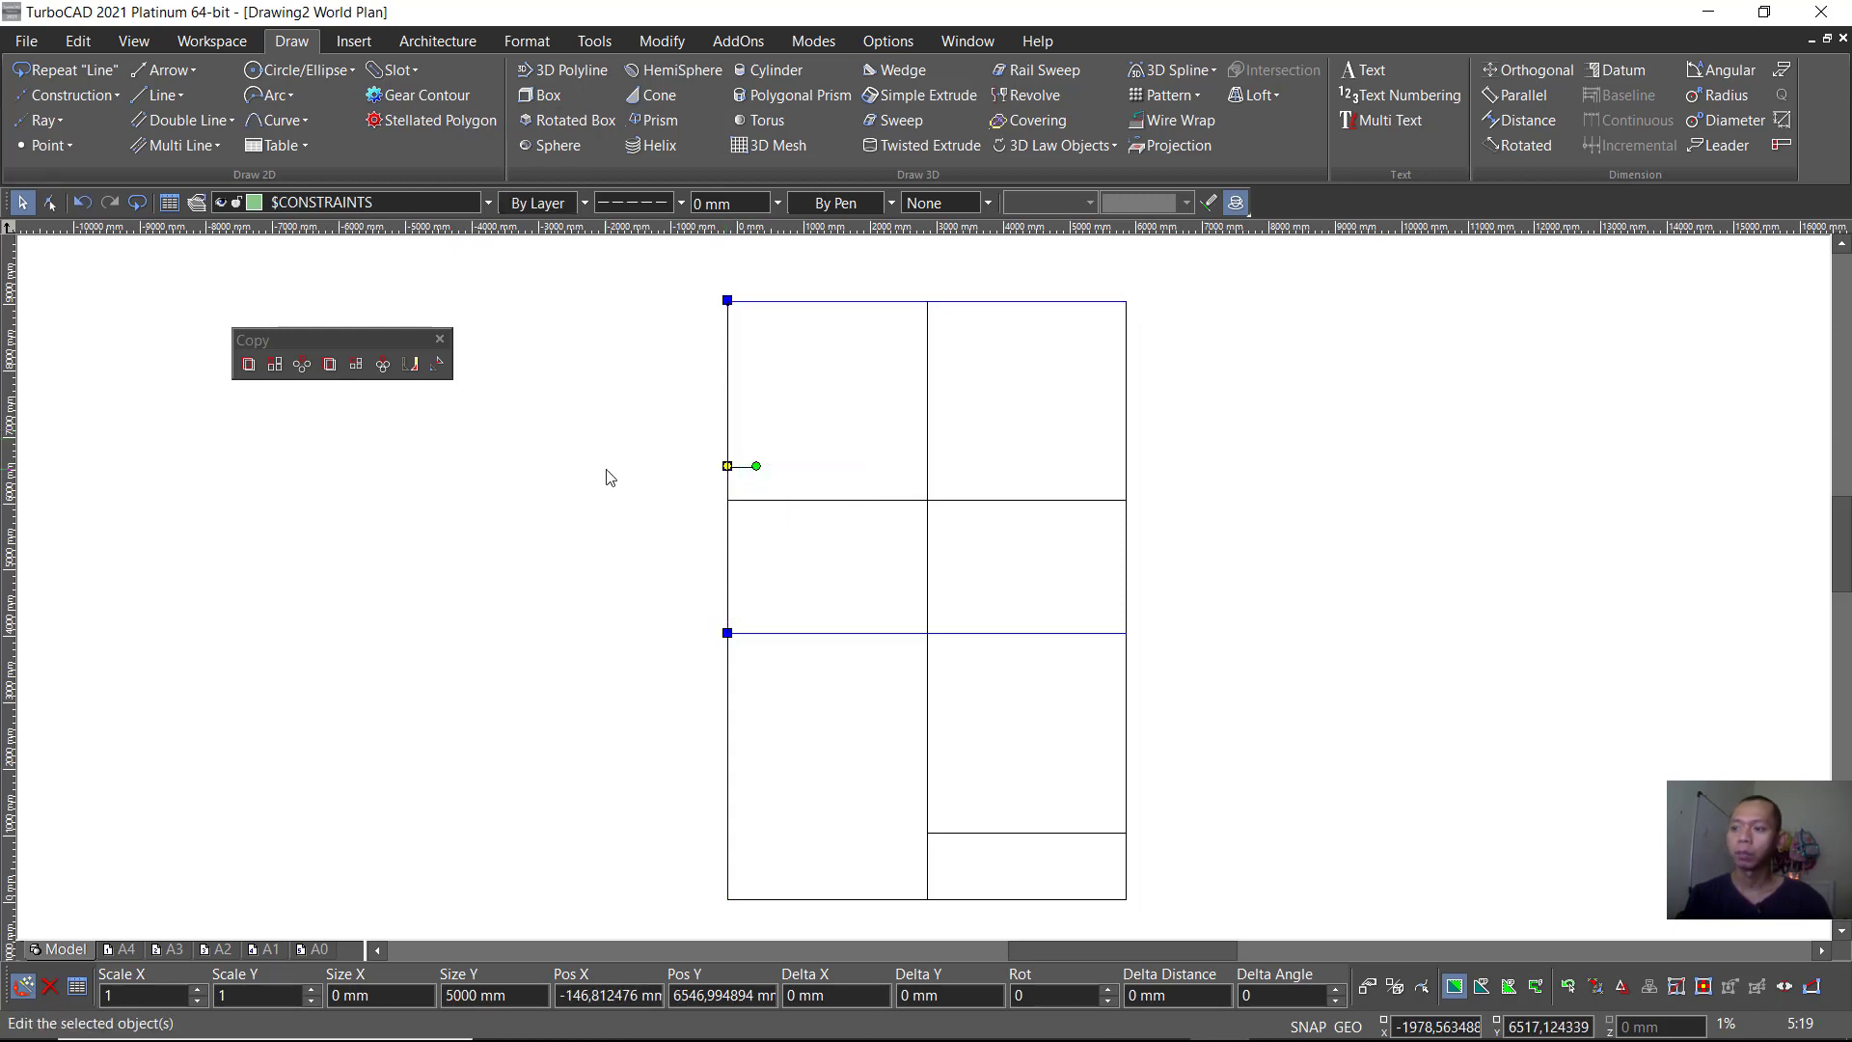
key("Escape")
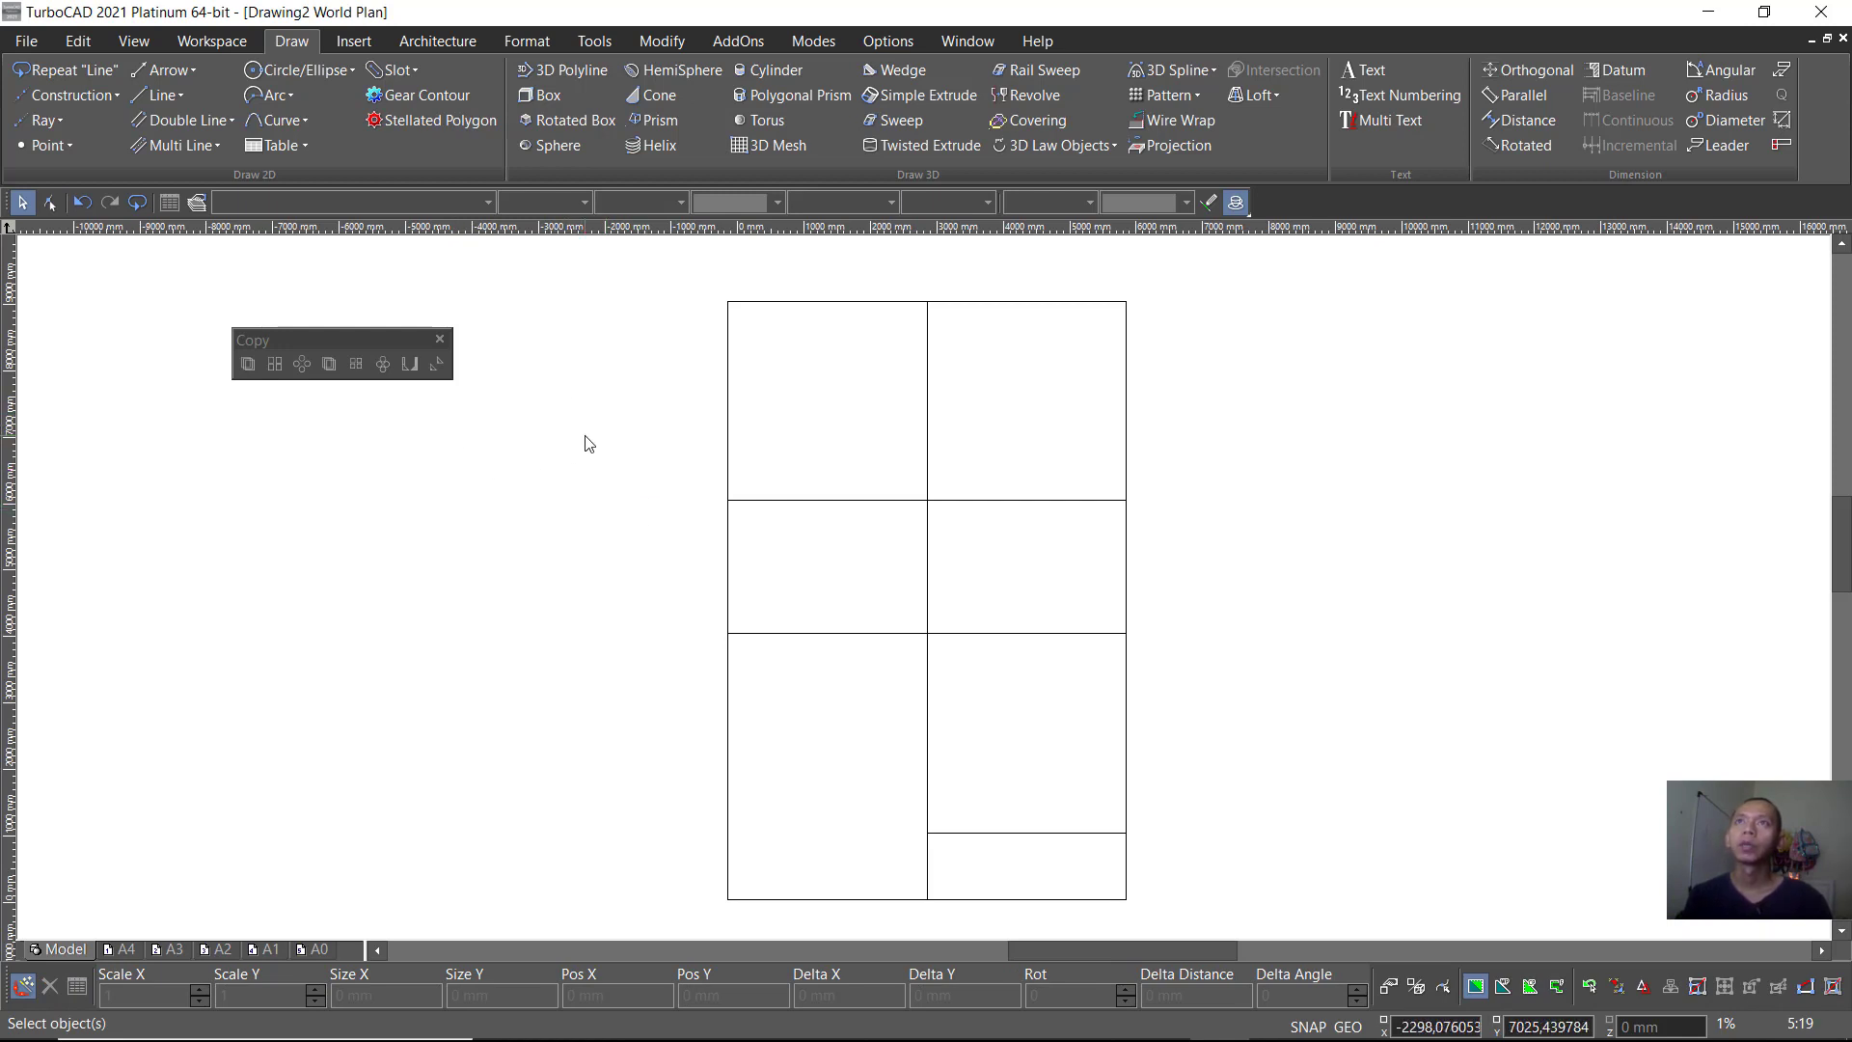
Step: Trim the middle cross line's right half back to the central vertical wall, then repeat Trim
left_click(662, 40)
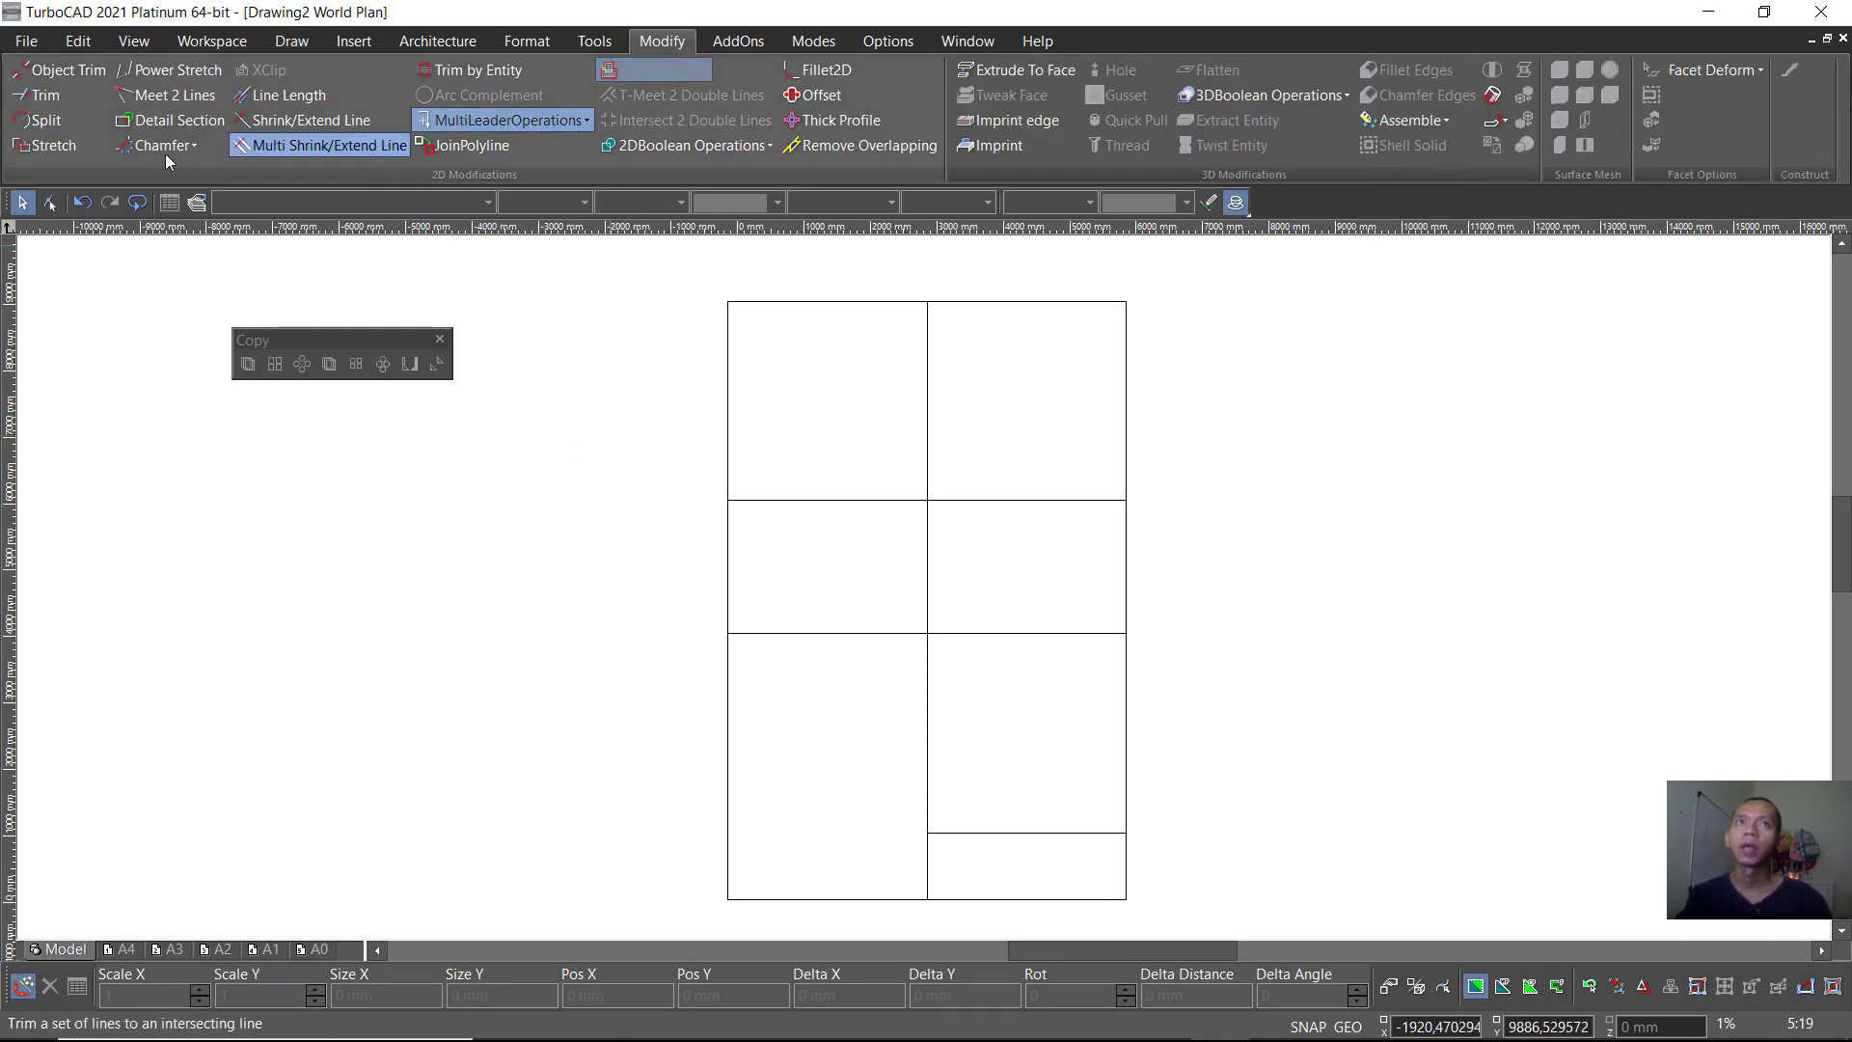
left_click(43, 94)
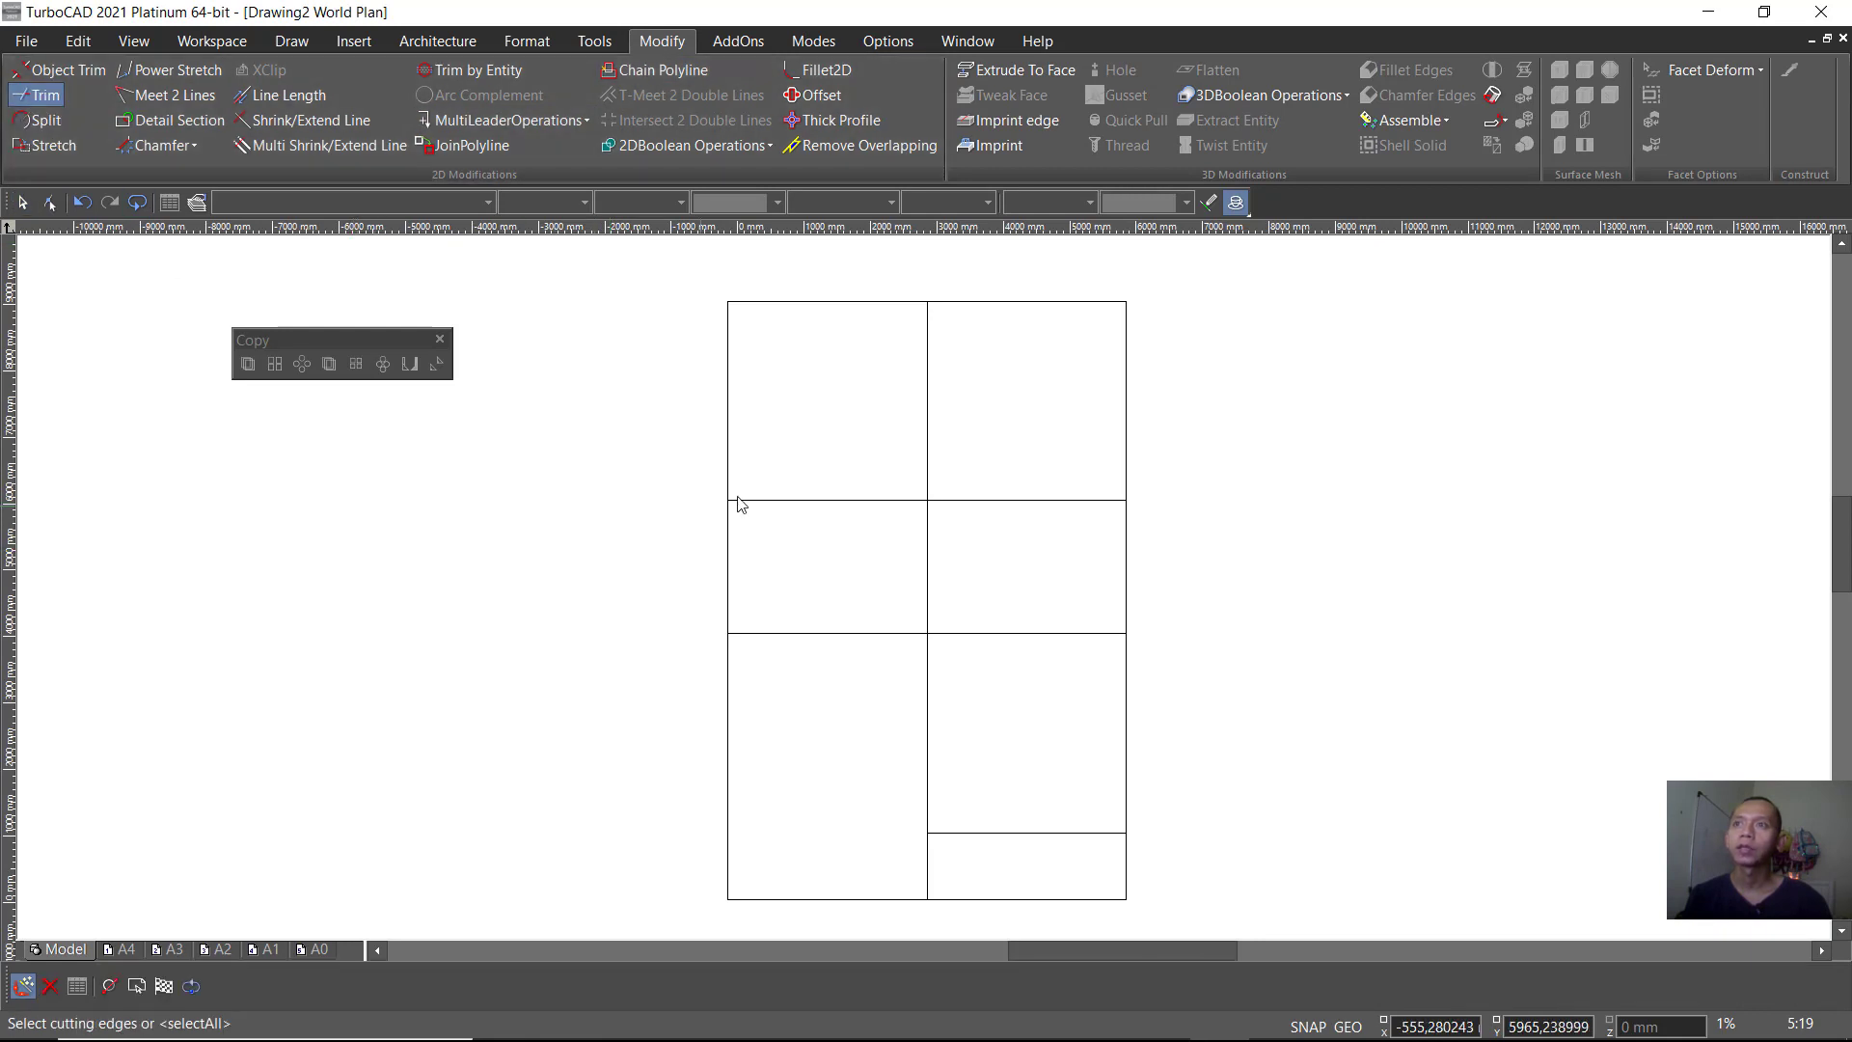
left_click(929, 468)
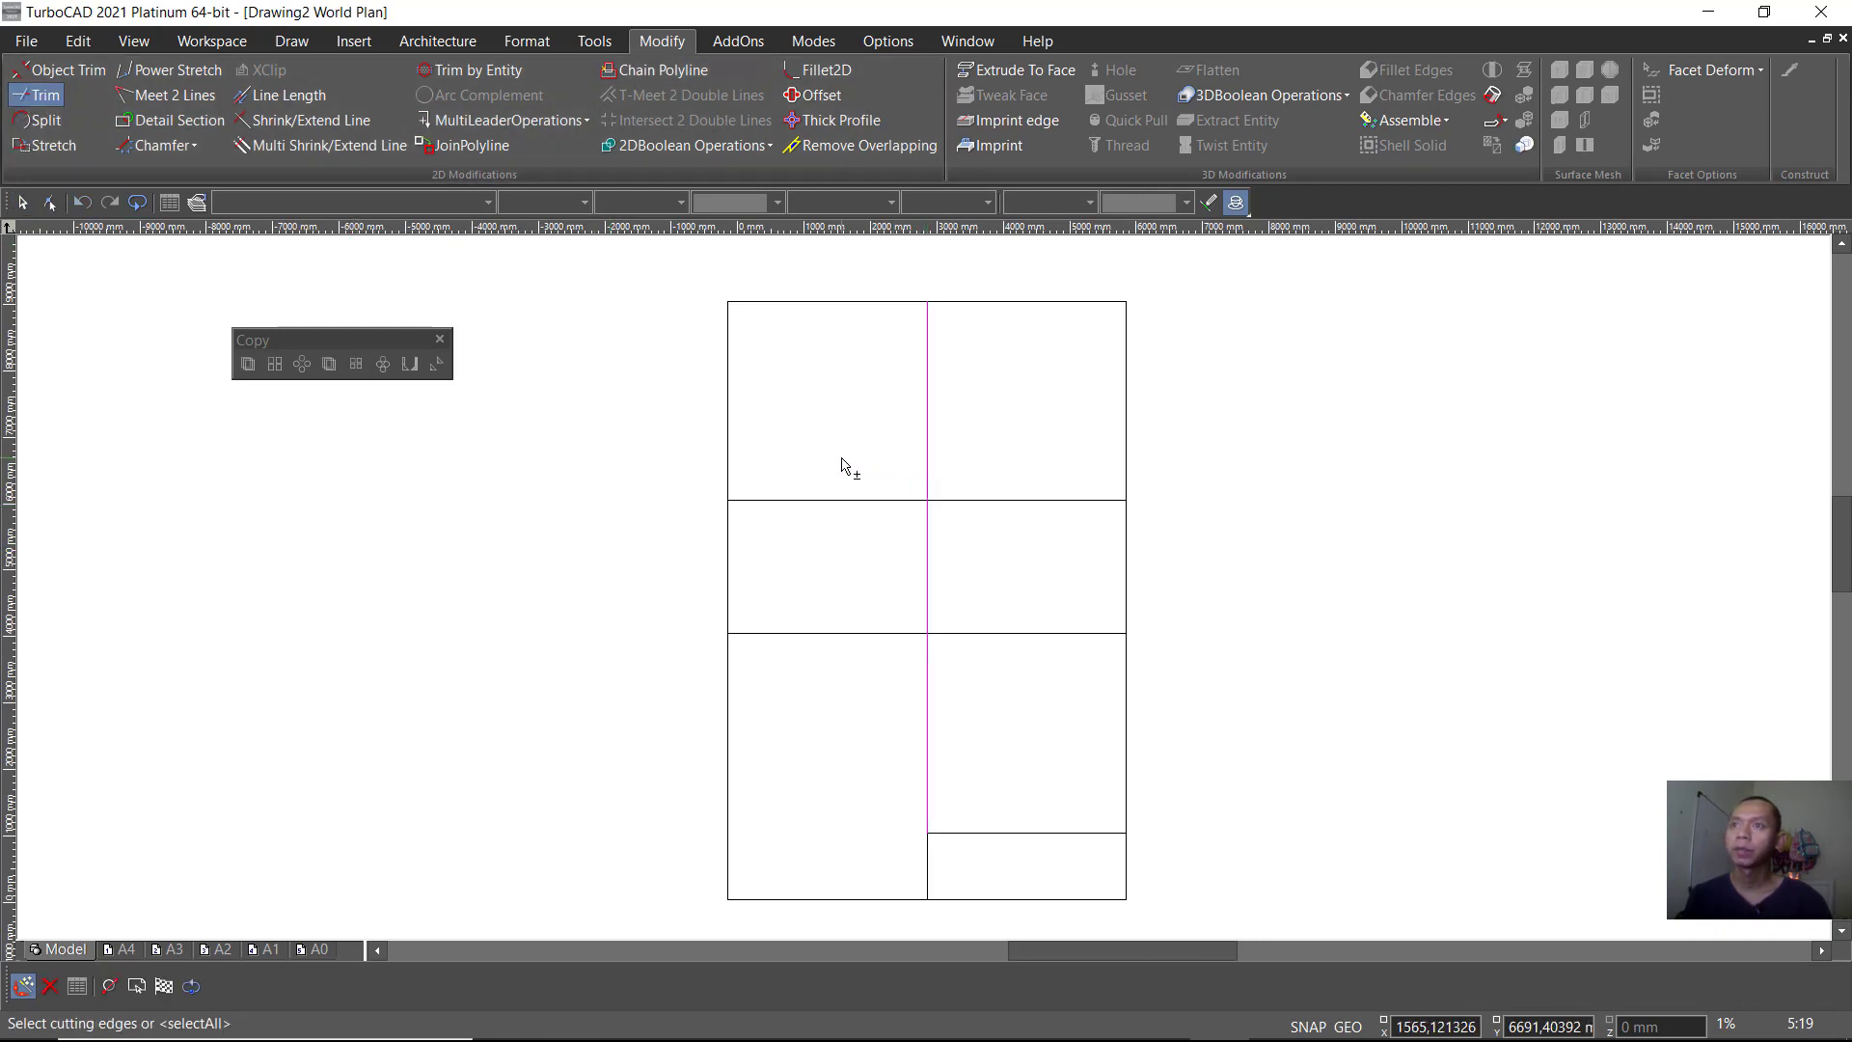
key("Return")
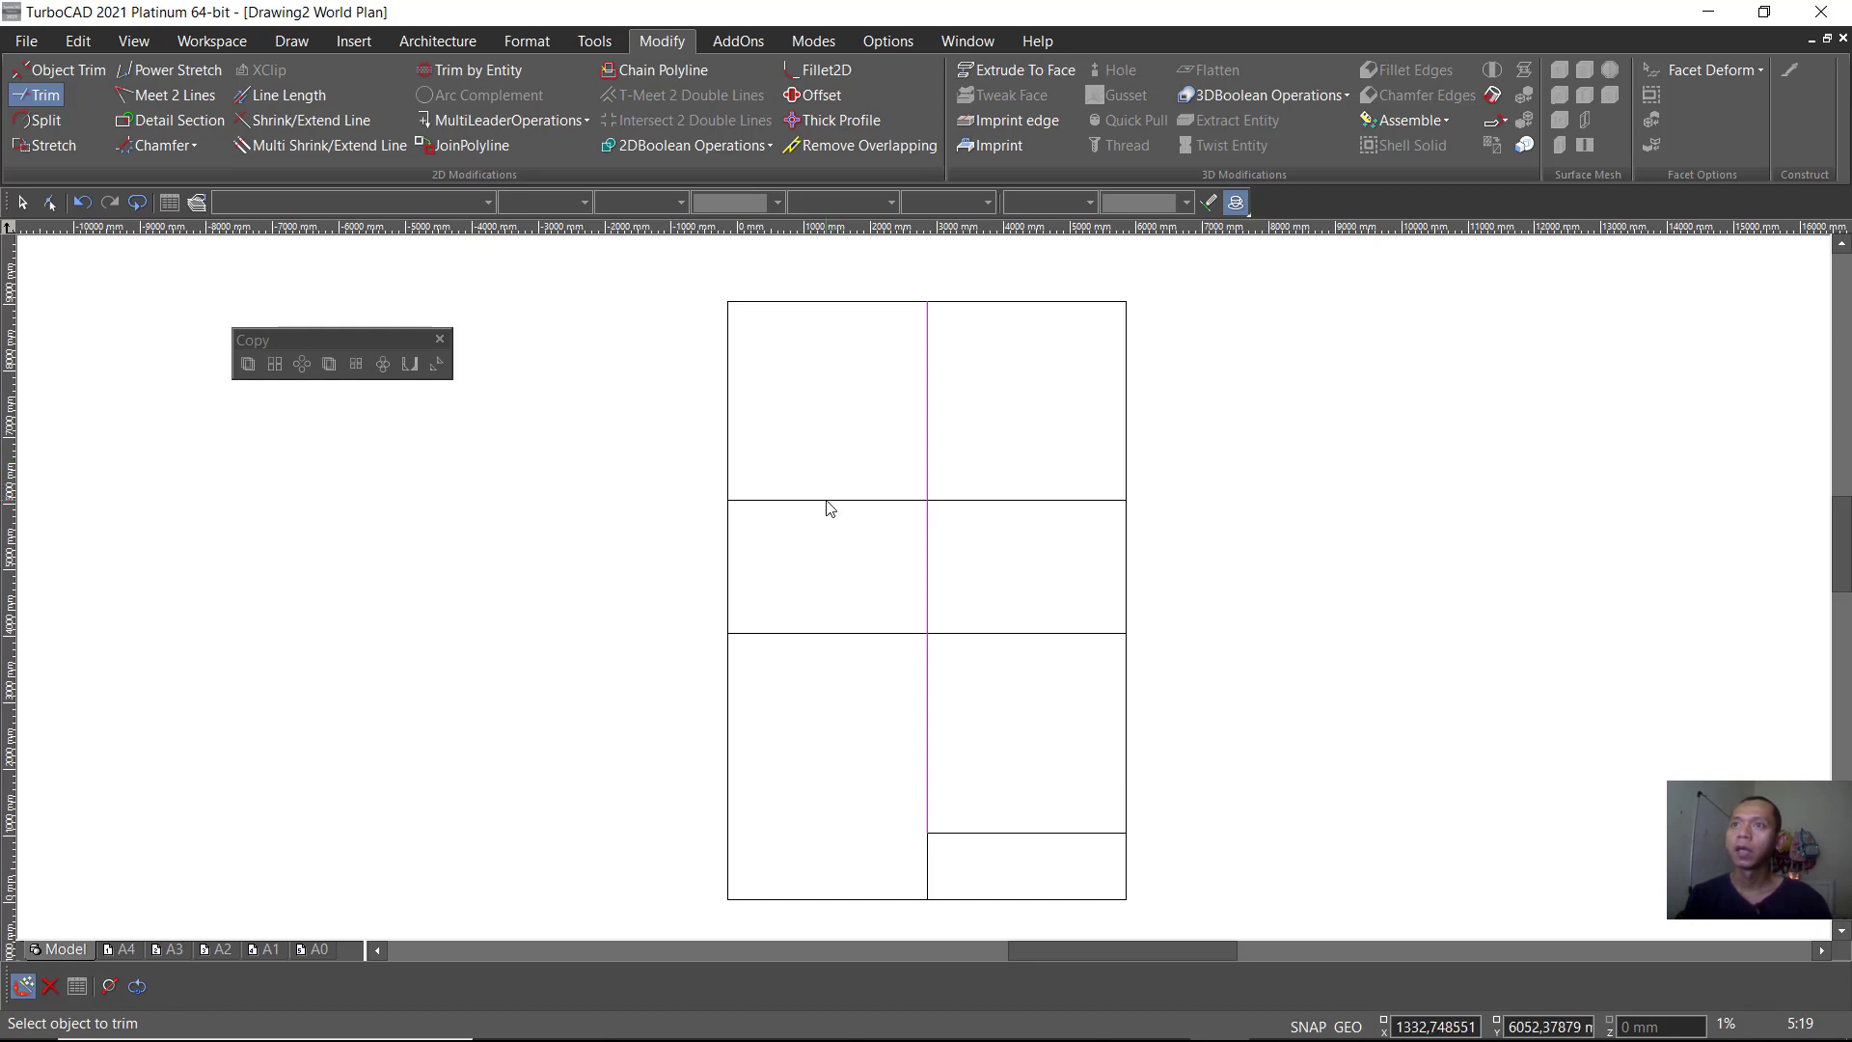
left_click(1001, 634)
key("space")
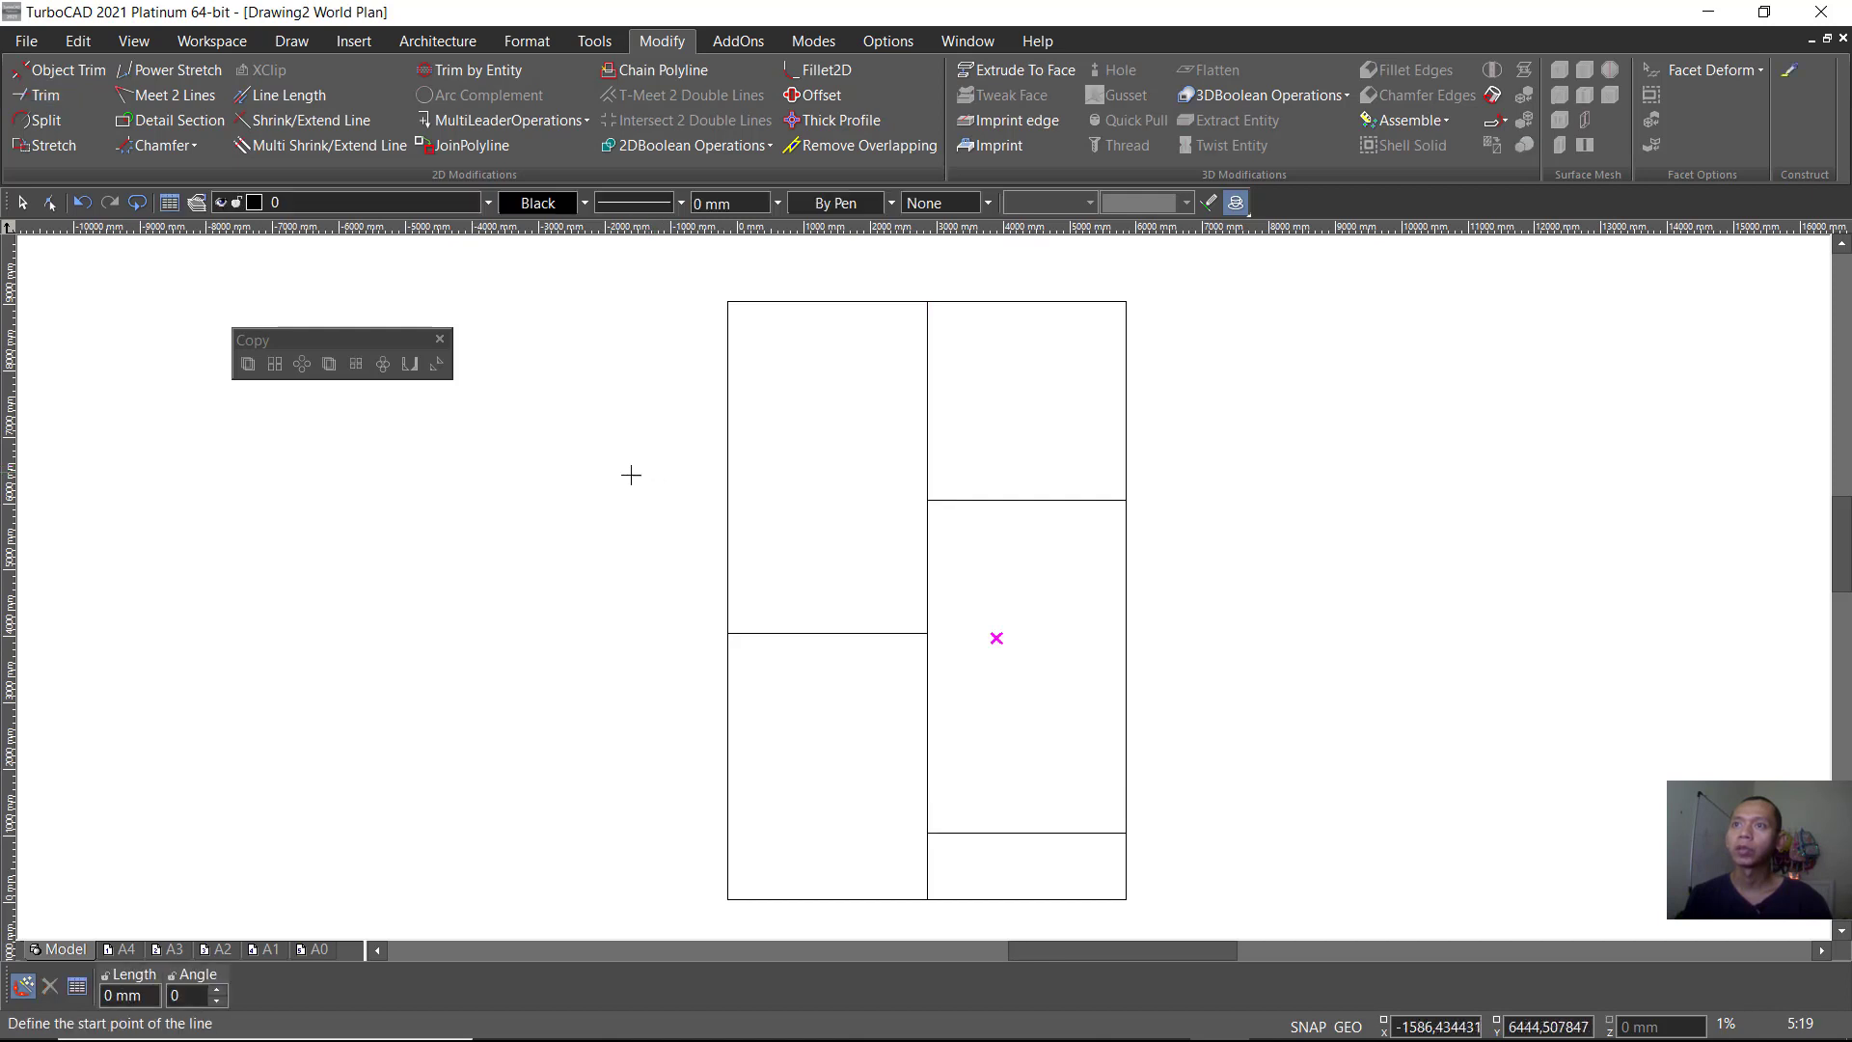
left_click(43, 95)
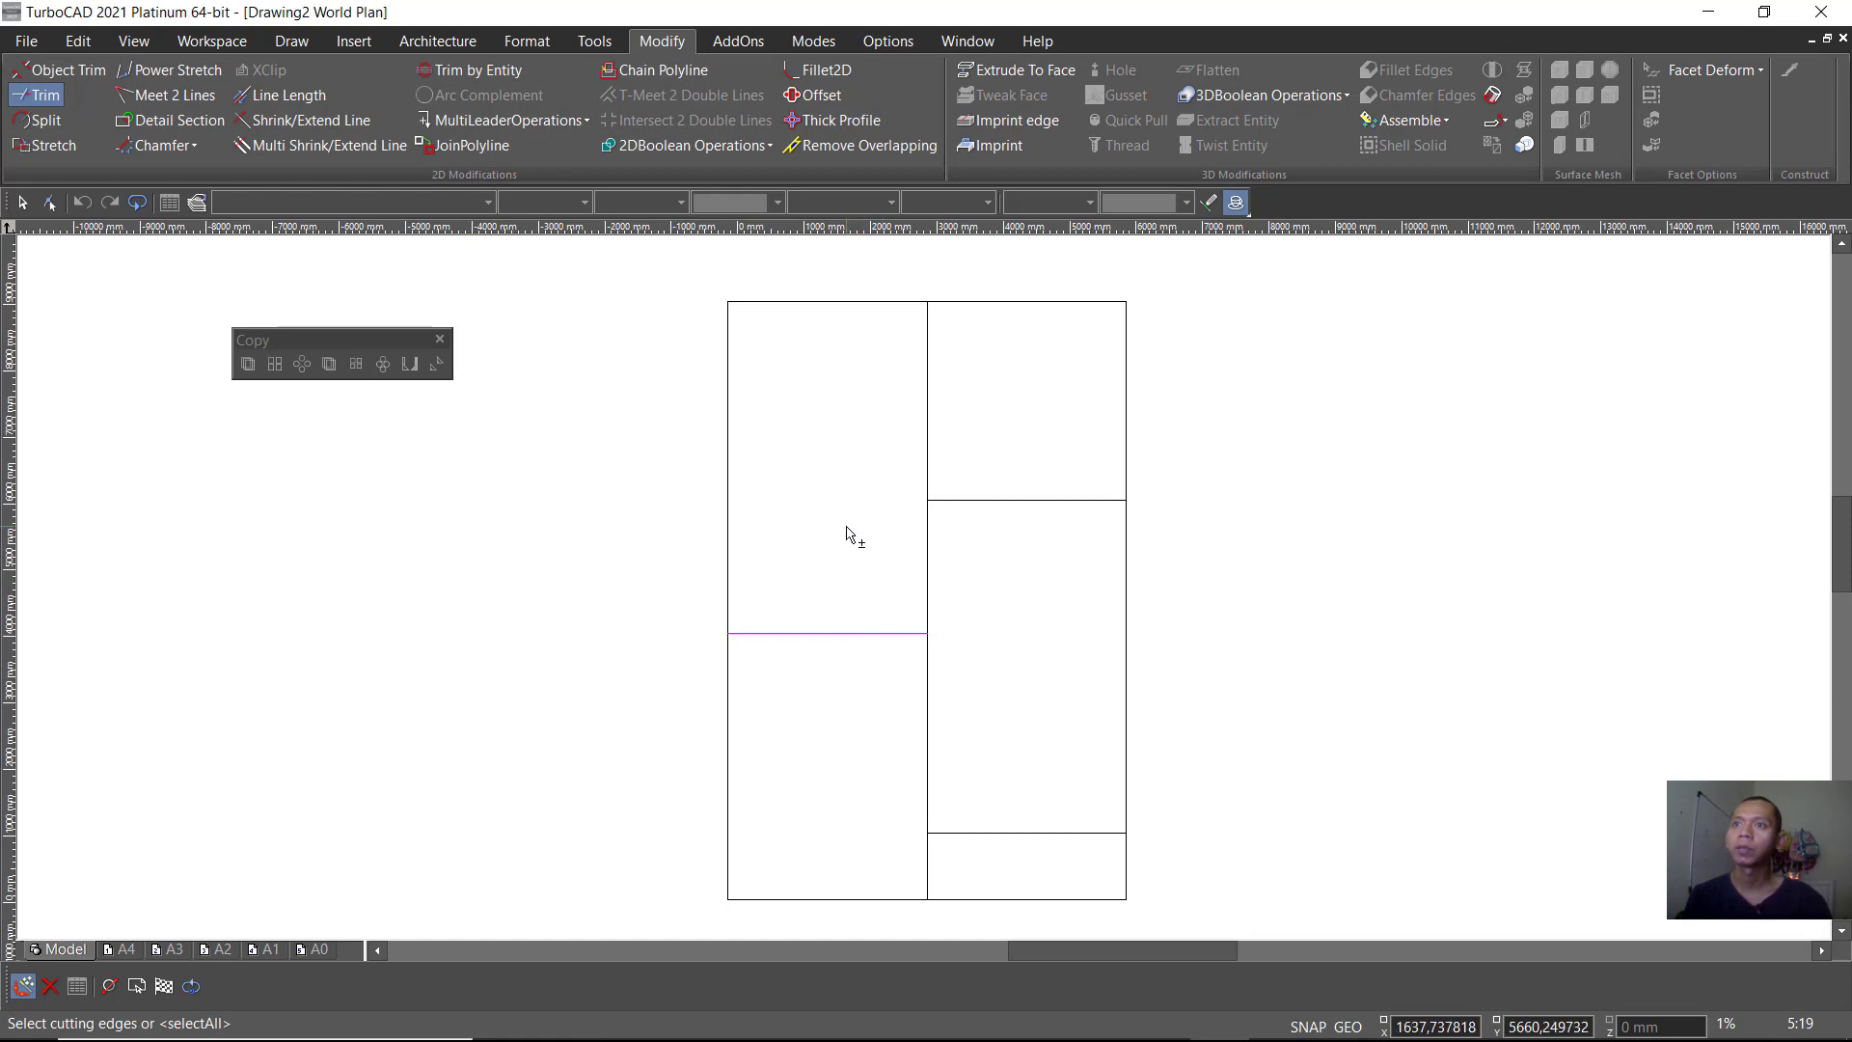
key("Return")
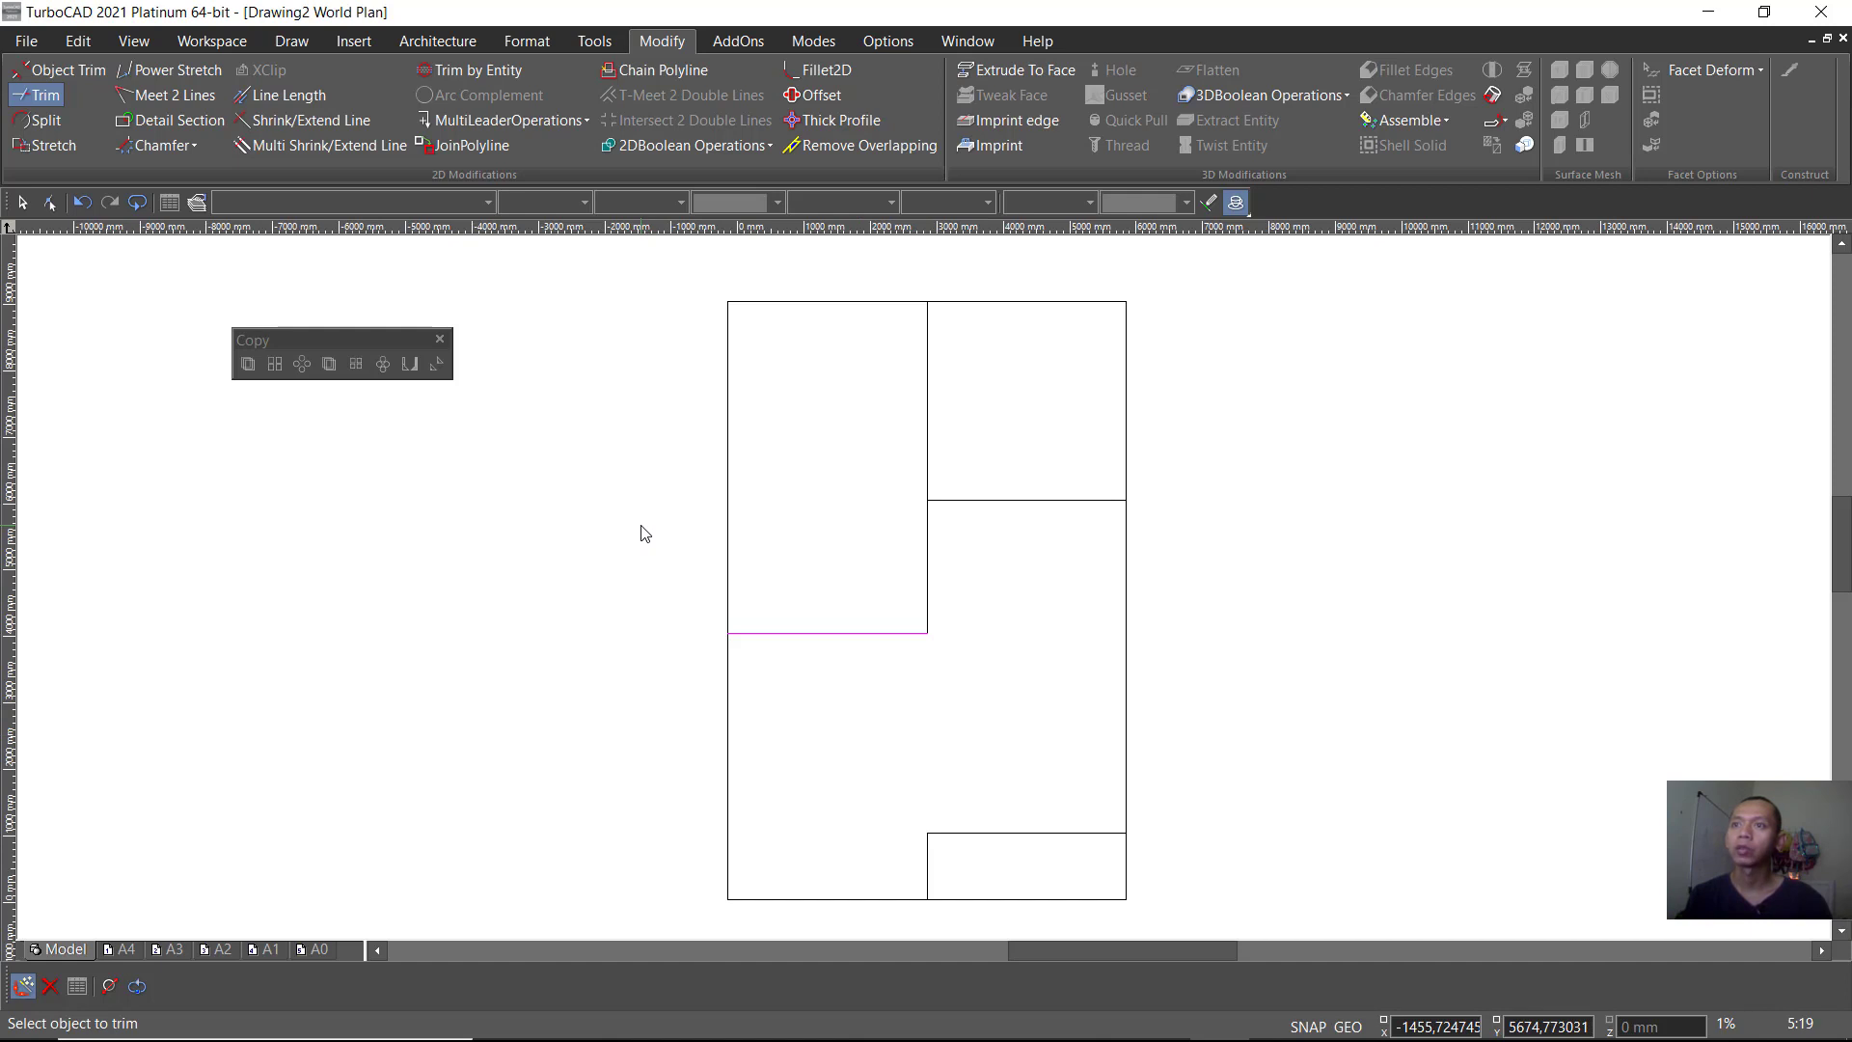
key("space")
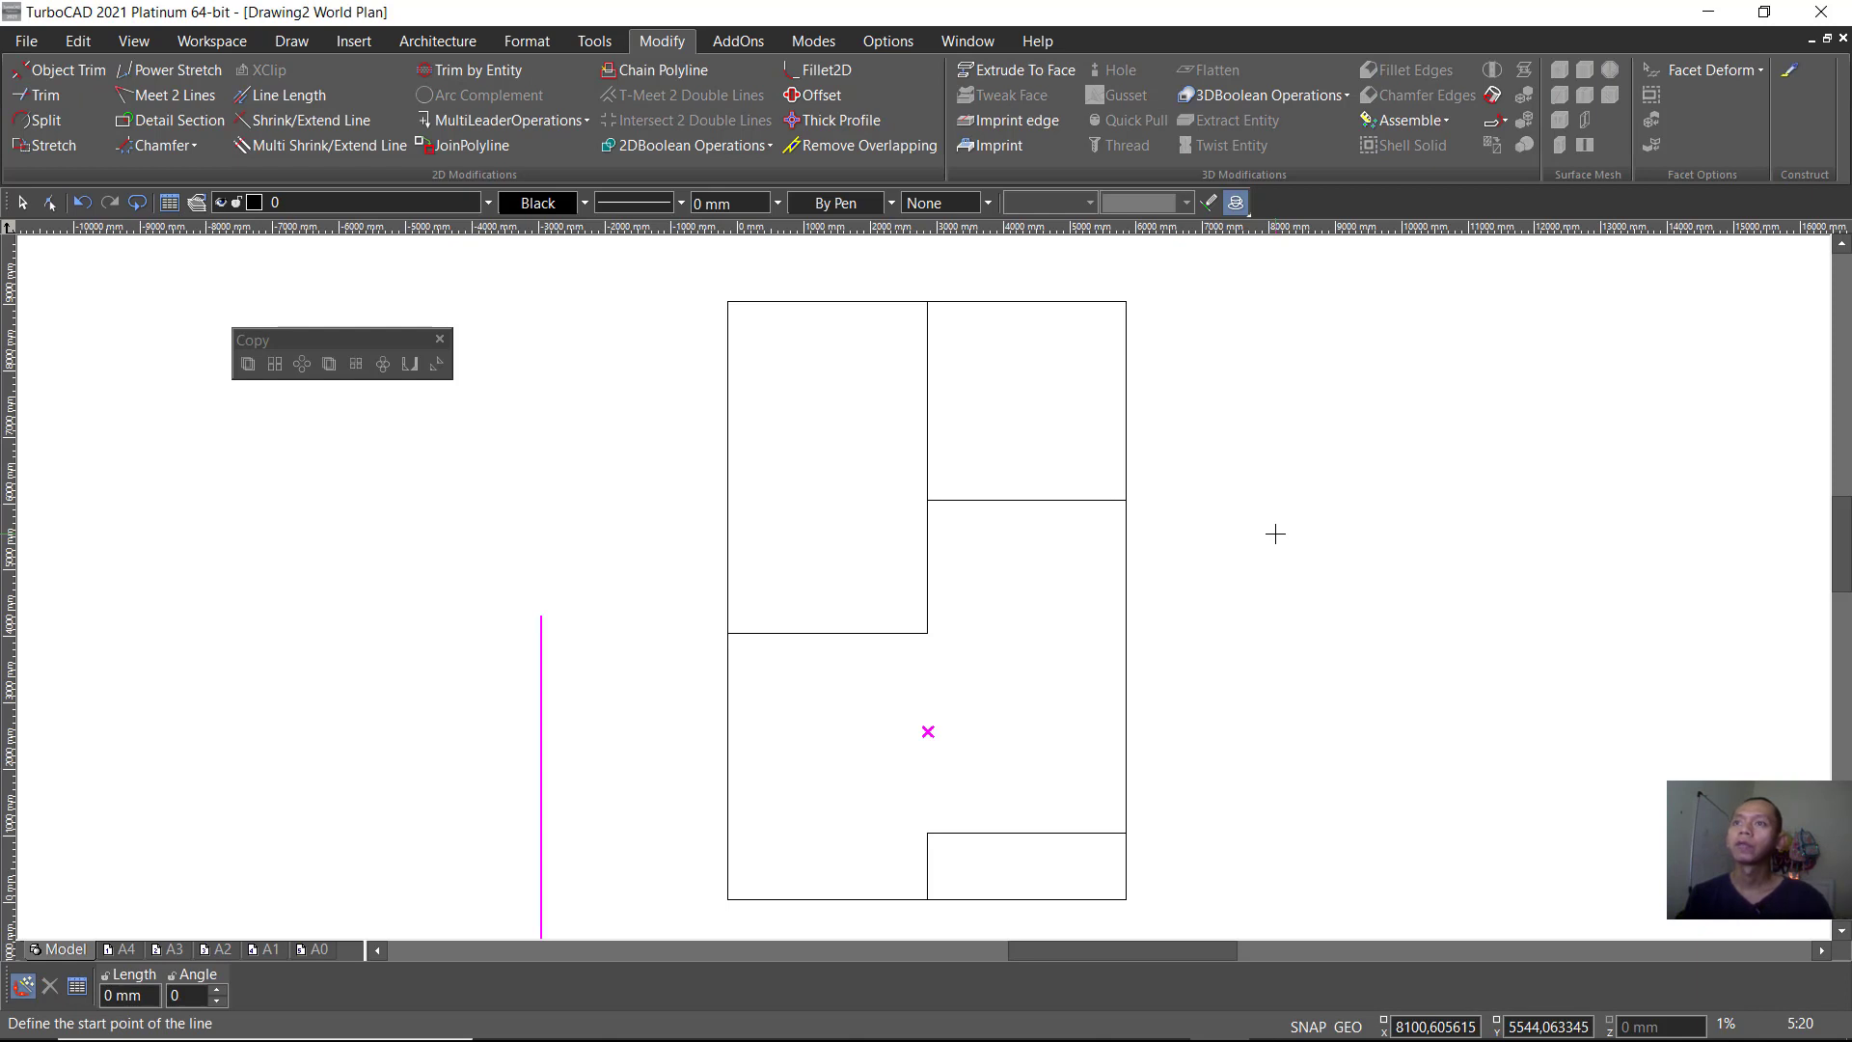
Step: Offset the top, left, bottom and right outer walls and bottom-room walls 150 mm inward
left_click(819, 97)
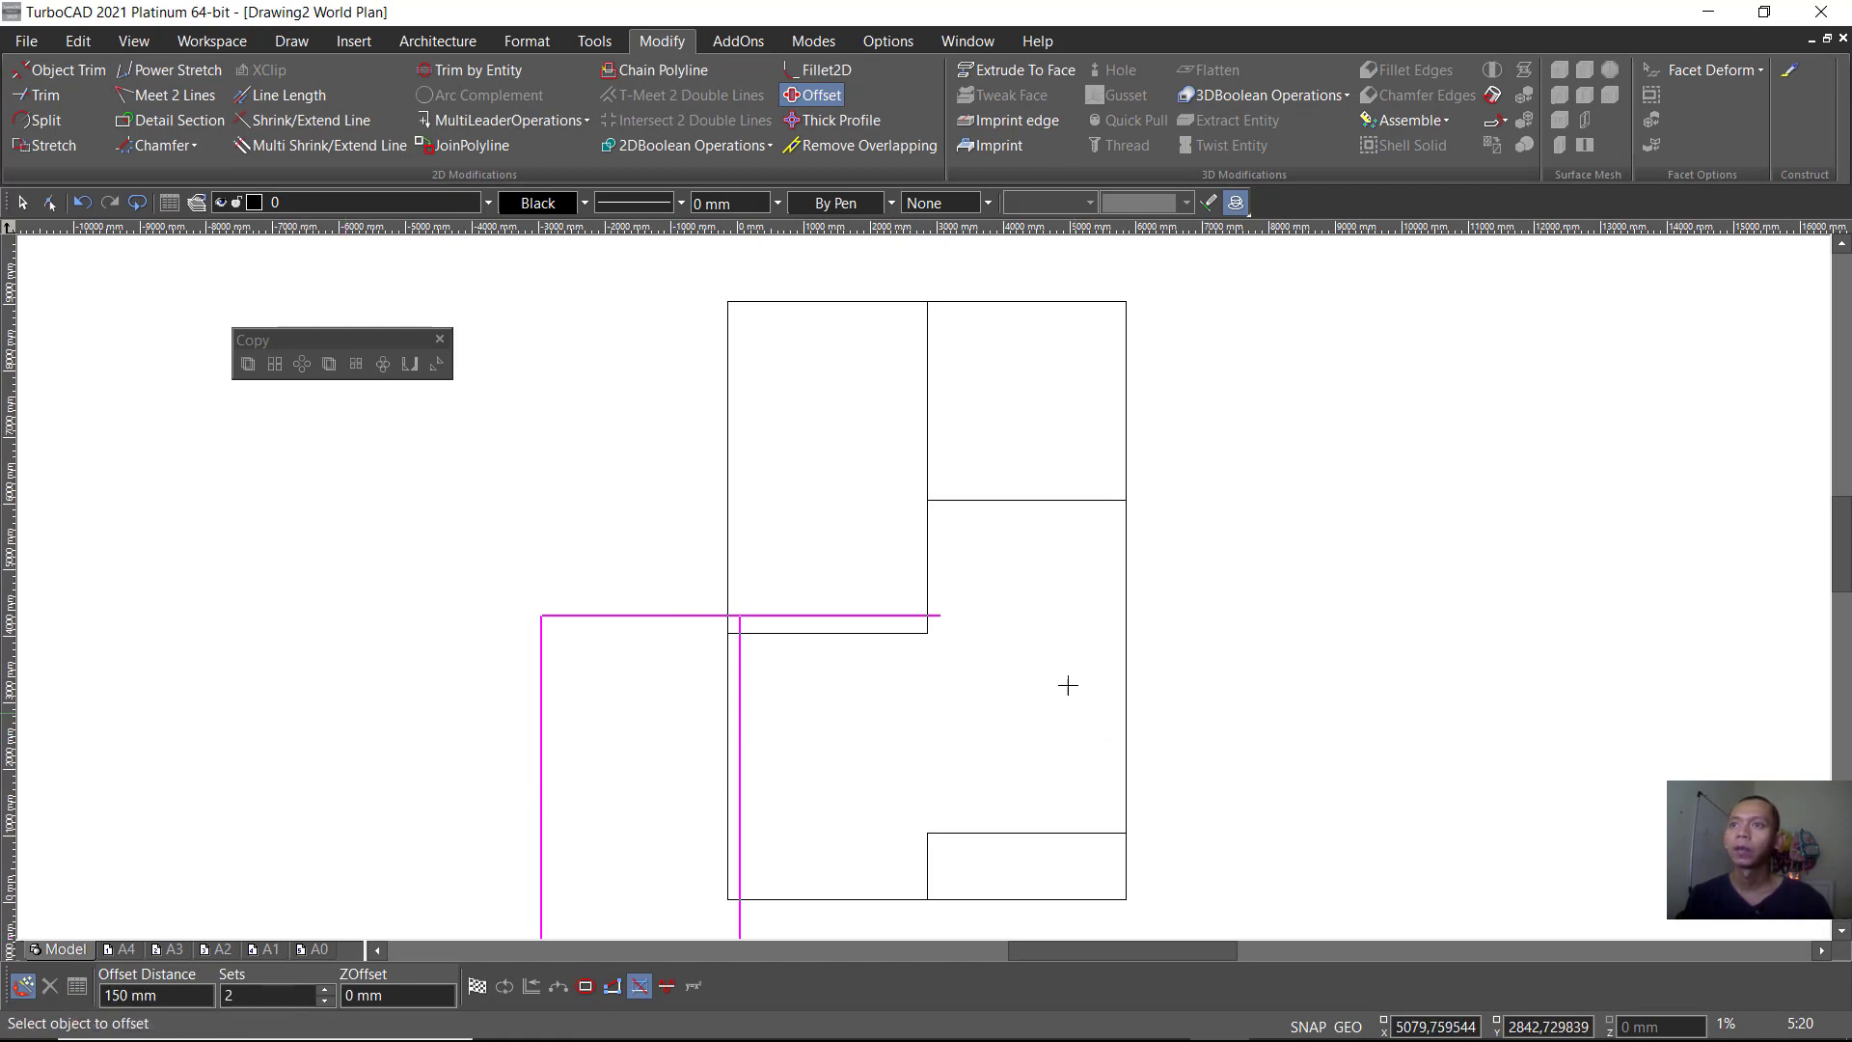
left_click(1062, 302)
left_click(956, 421)
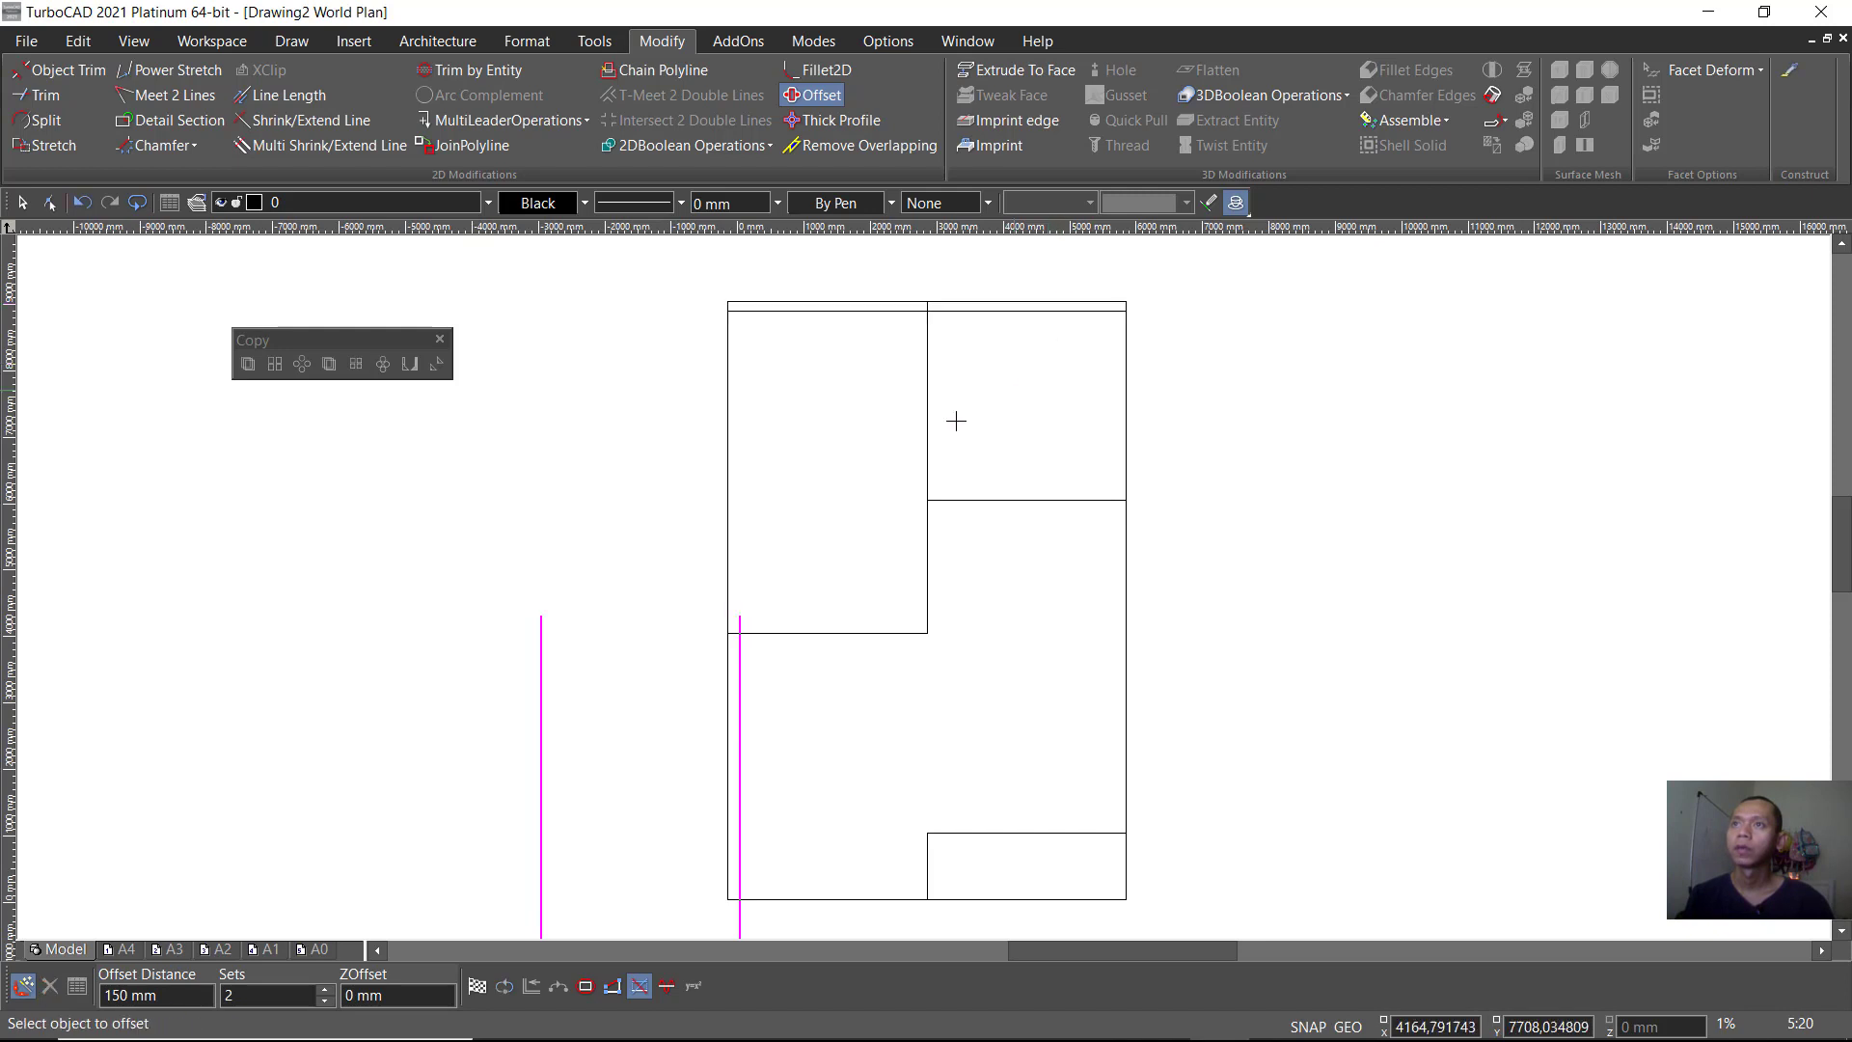
left_click(729, 492)
left_click(803, 492)
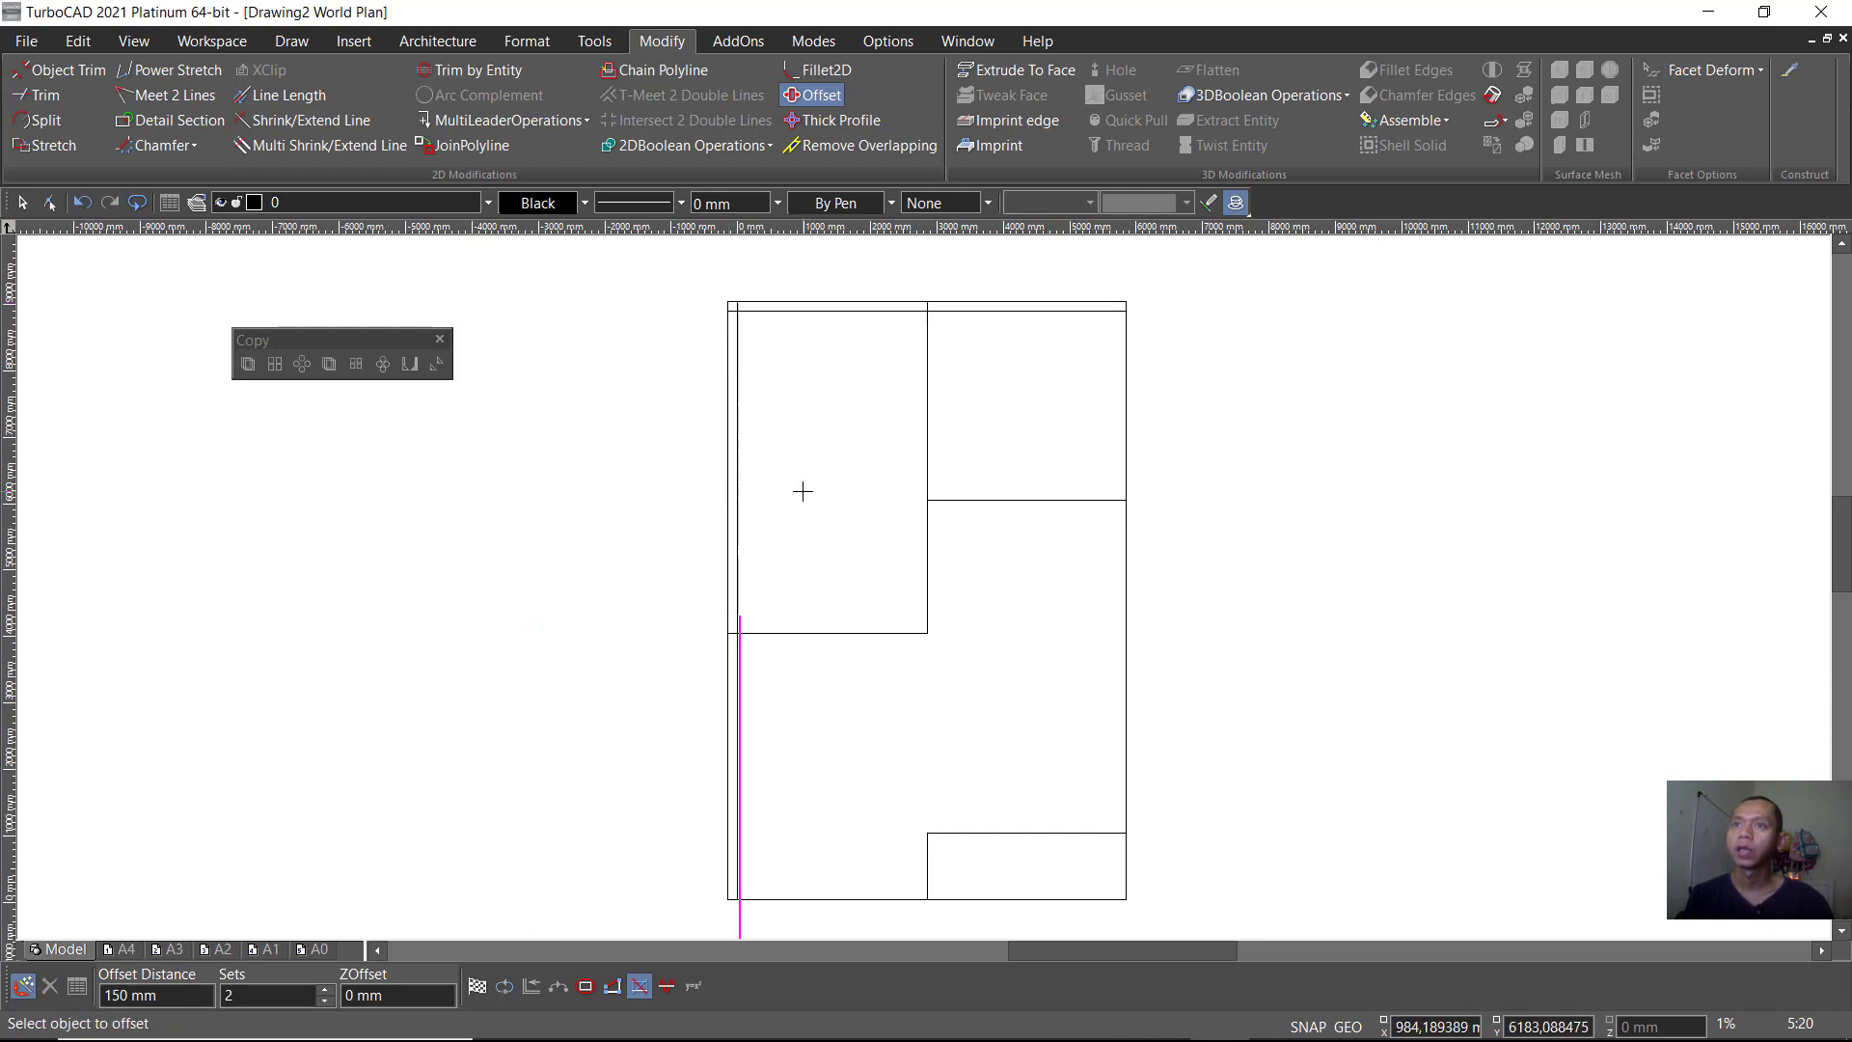
left_click(840, 900)
left_click(905, 861)
left_click(926, 865)
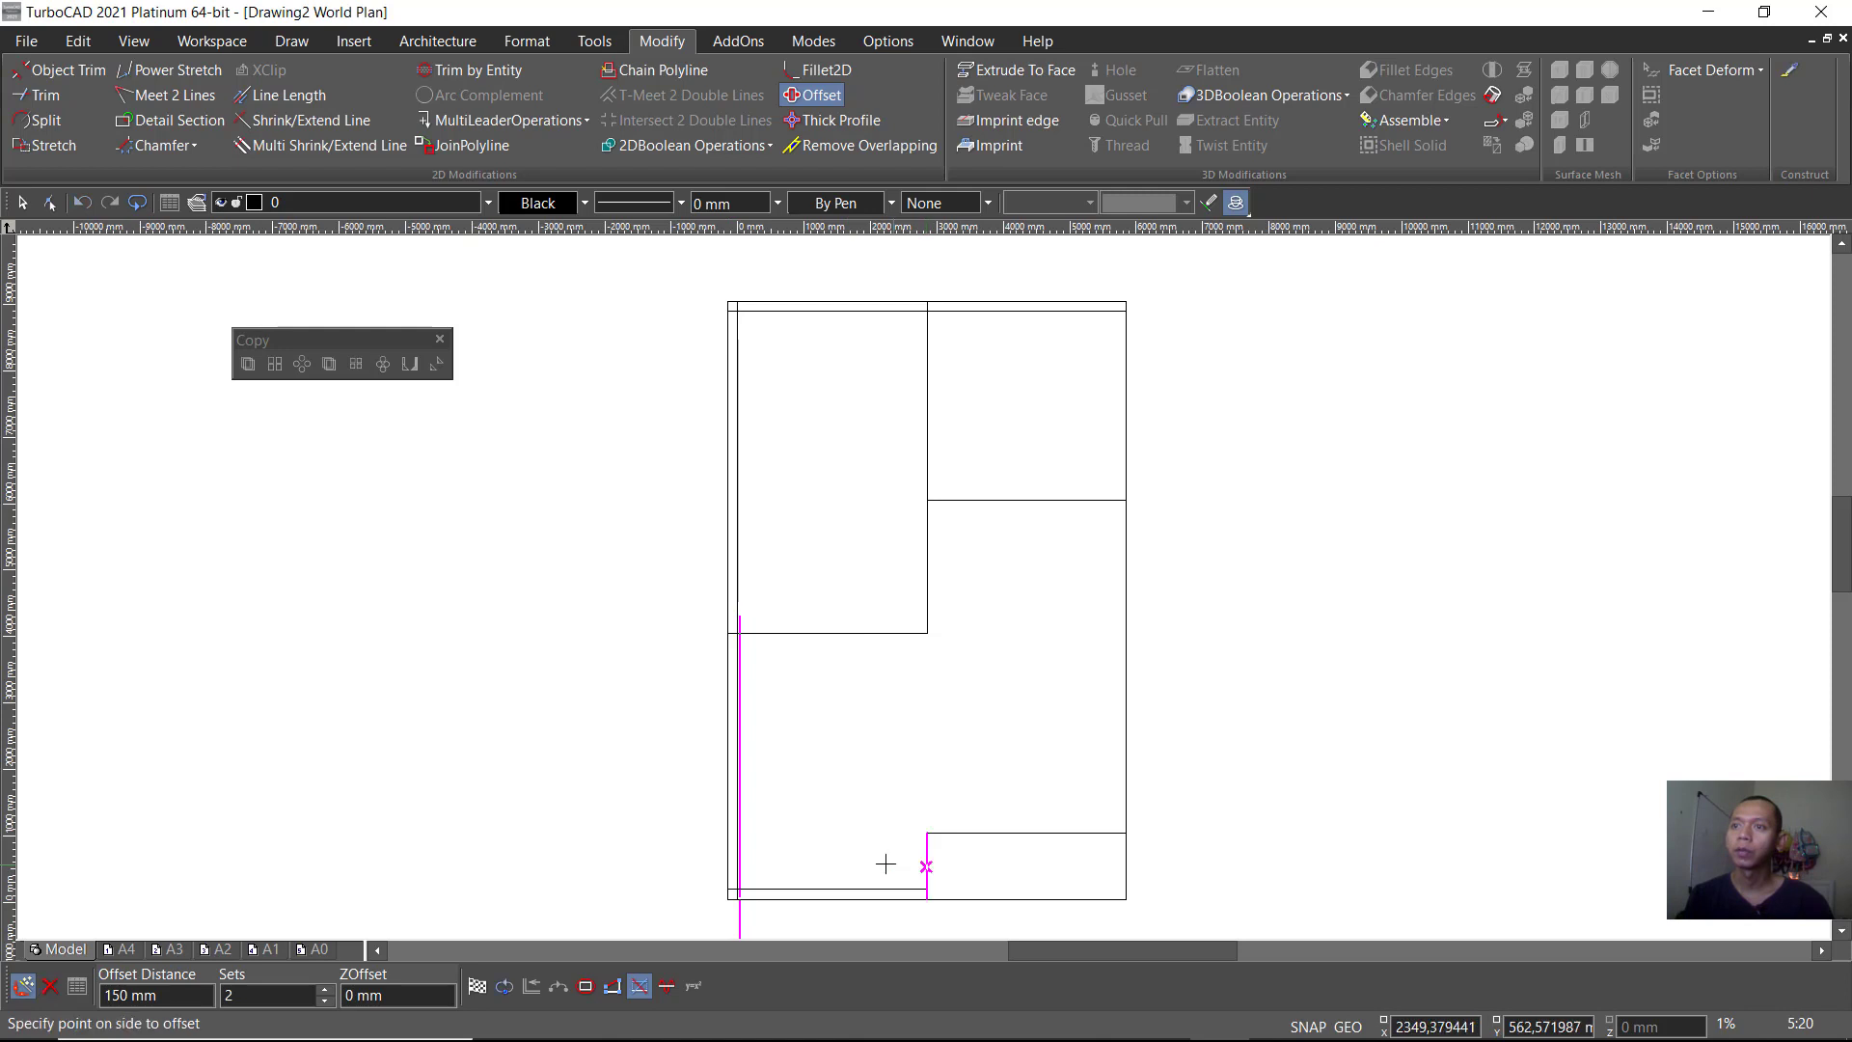
left_click(981, 832)
left_click(988, 799)
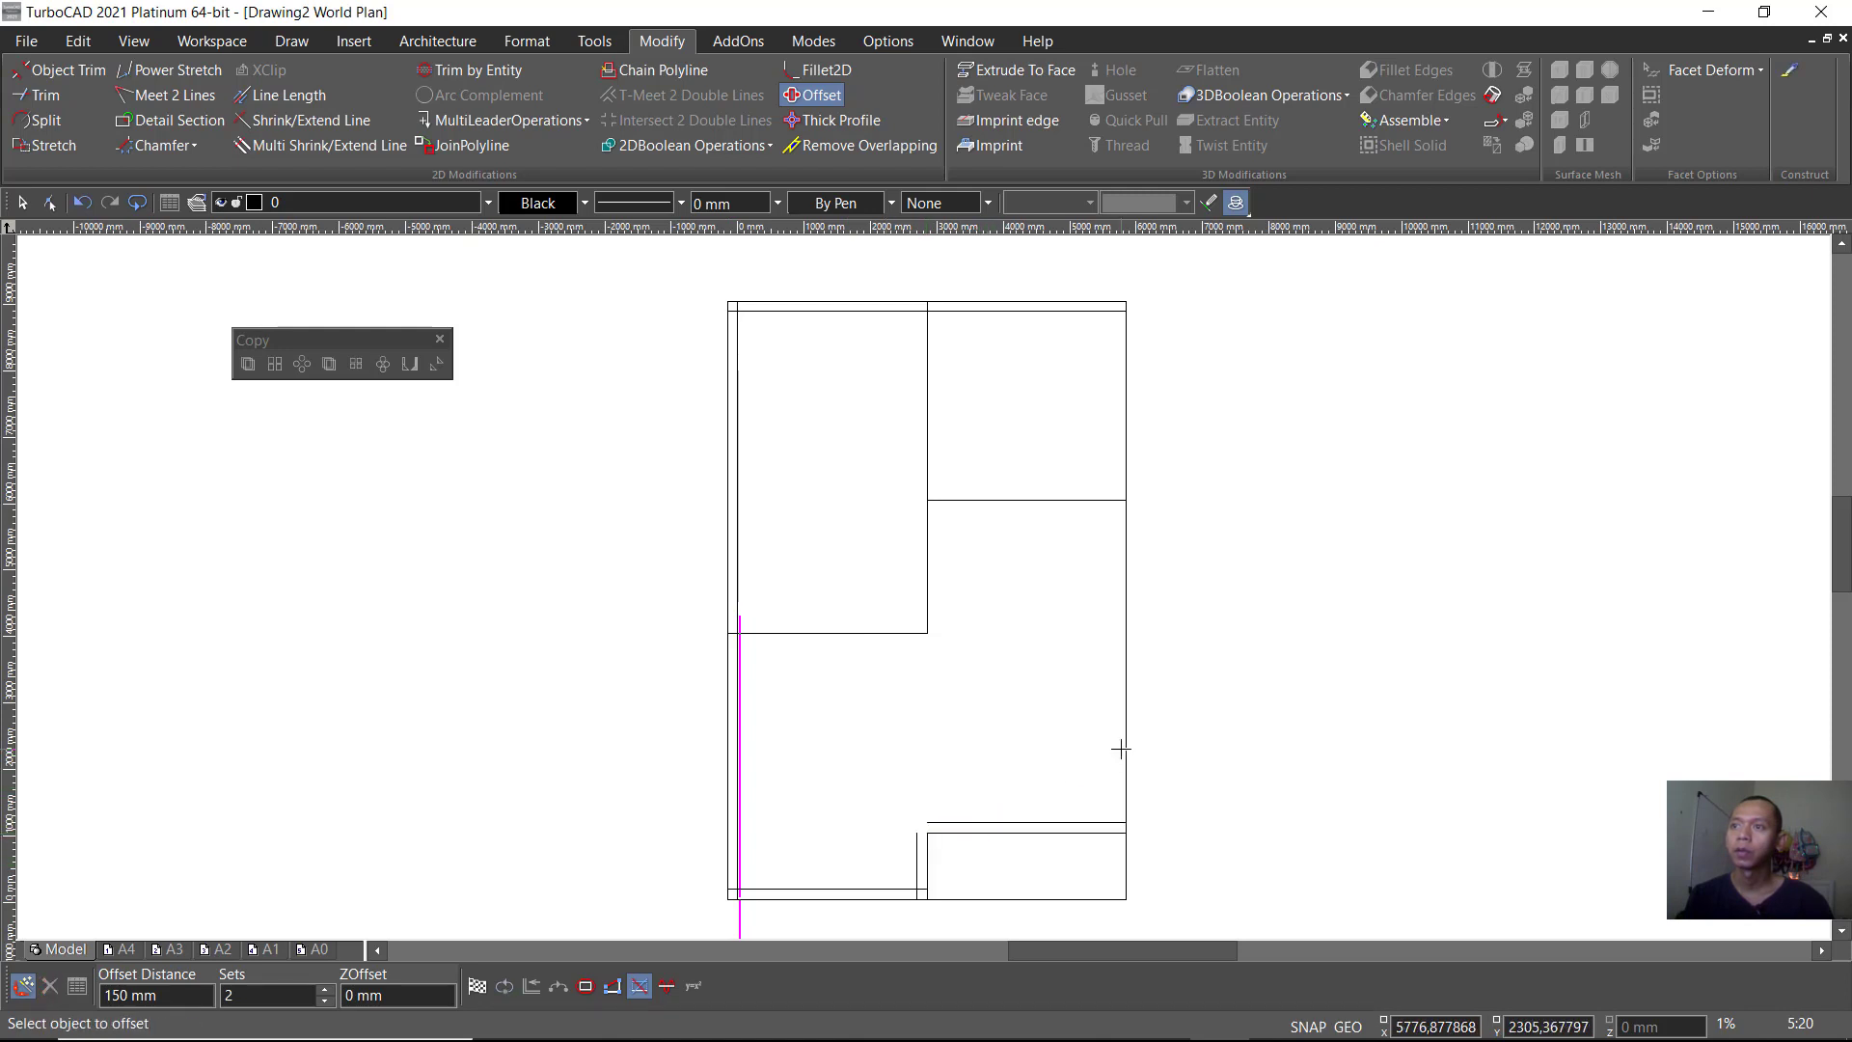
left_click(1123, 749)
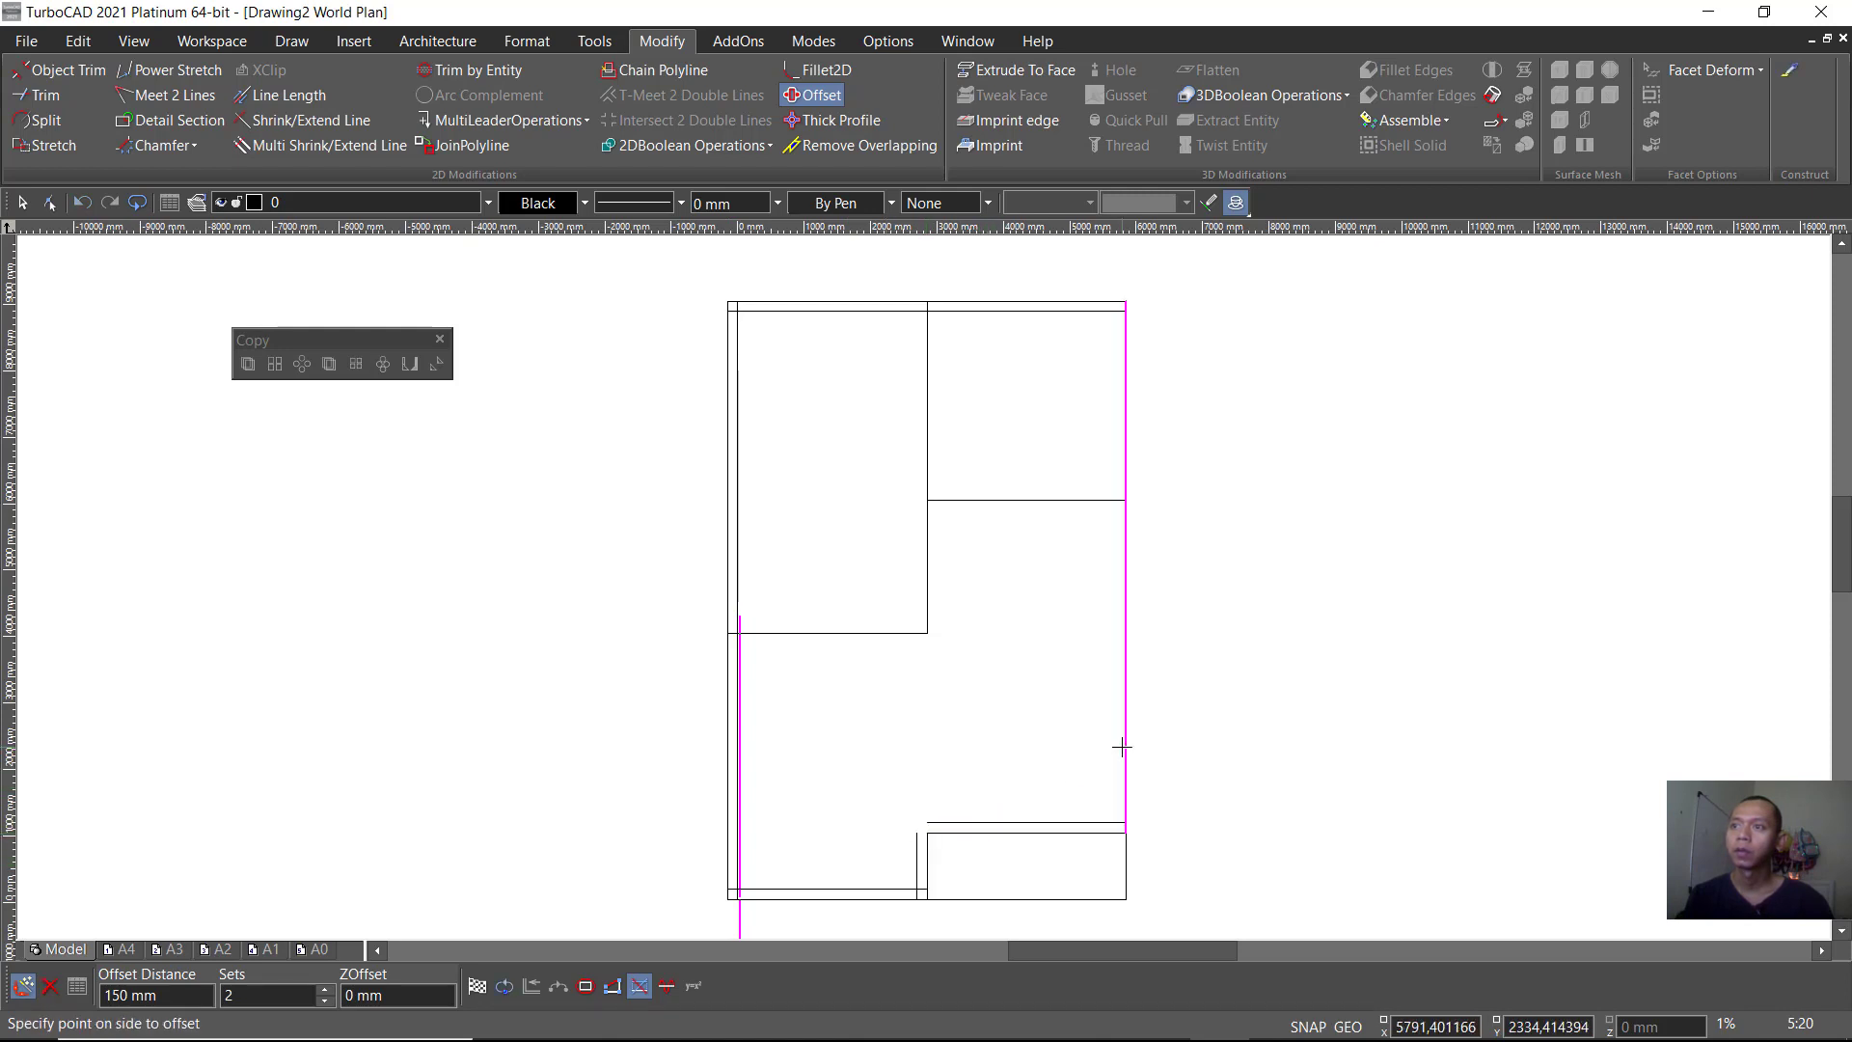
Step: Offset the right-room divider, middle vertical wall and cross wall by 150 mm
left_click(993, 500)
left_click(993, 465)
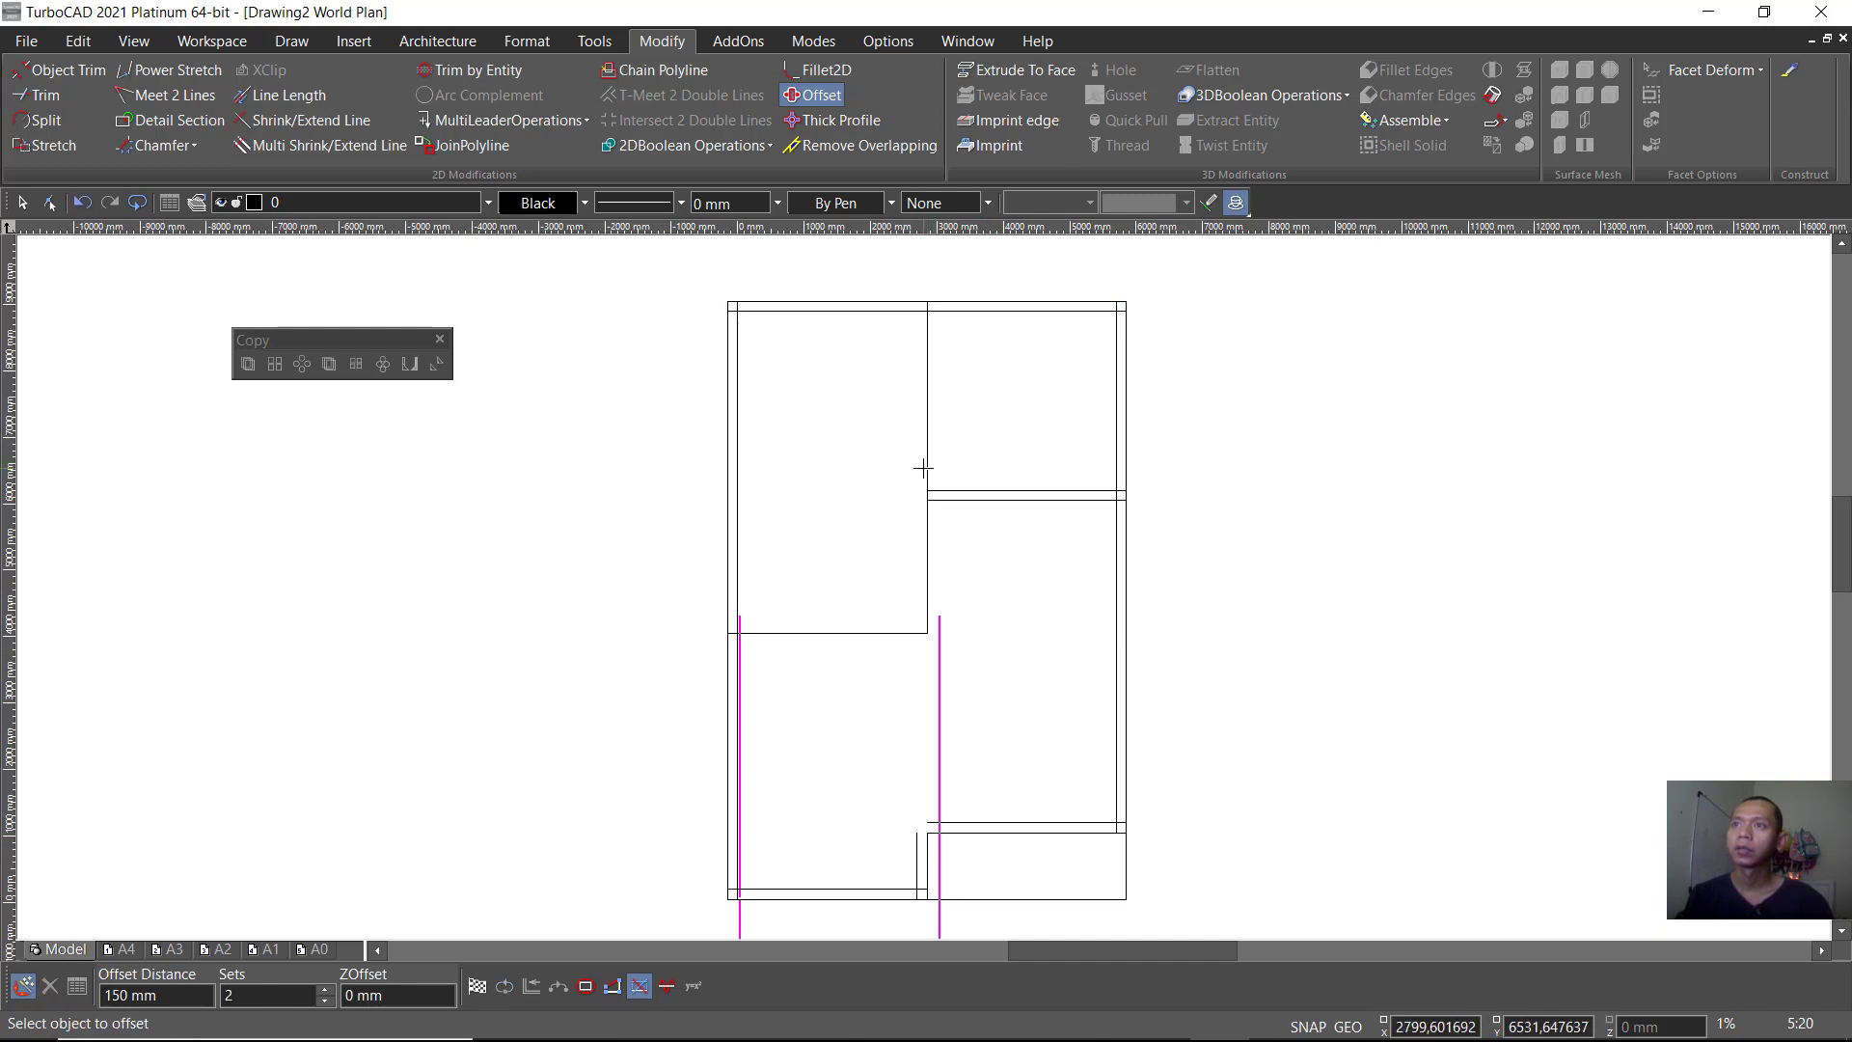
left_click(923, 468)
left_click(876, 481)
left_click(835, 631)
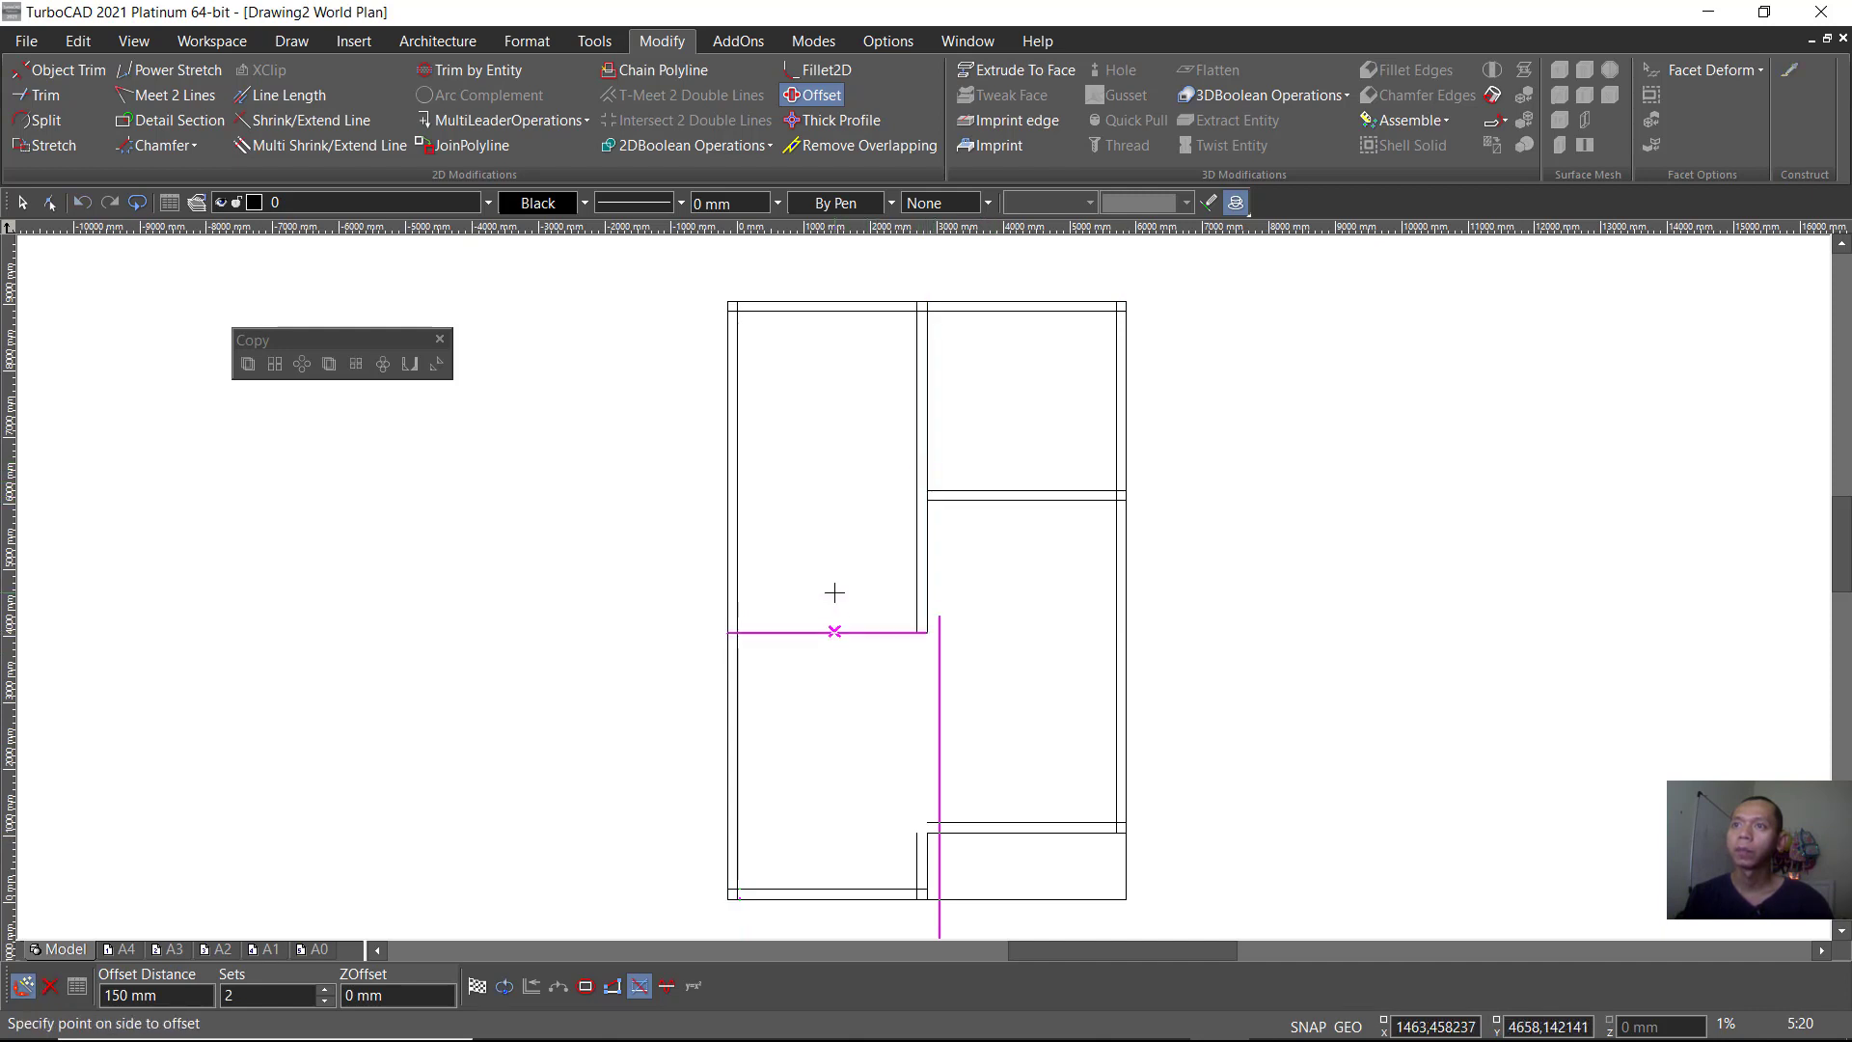
left_click(834, 592)
scroll(866, 700, "down", 3)
scroll(940, 587, "up", 3)
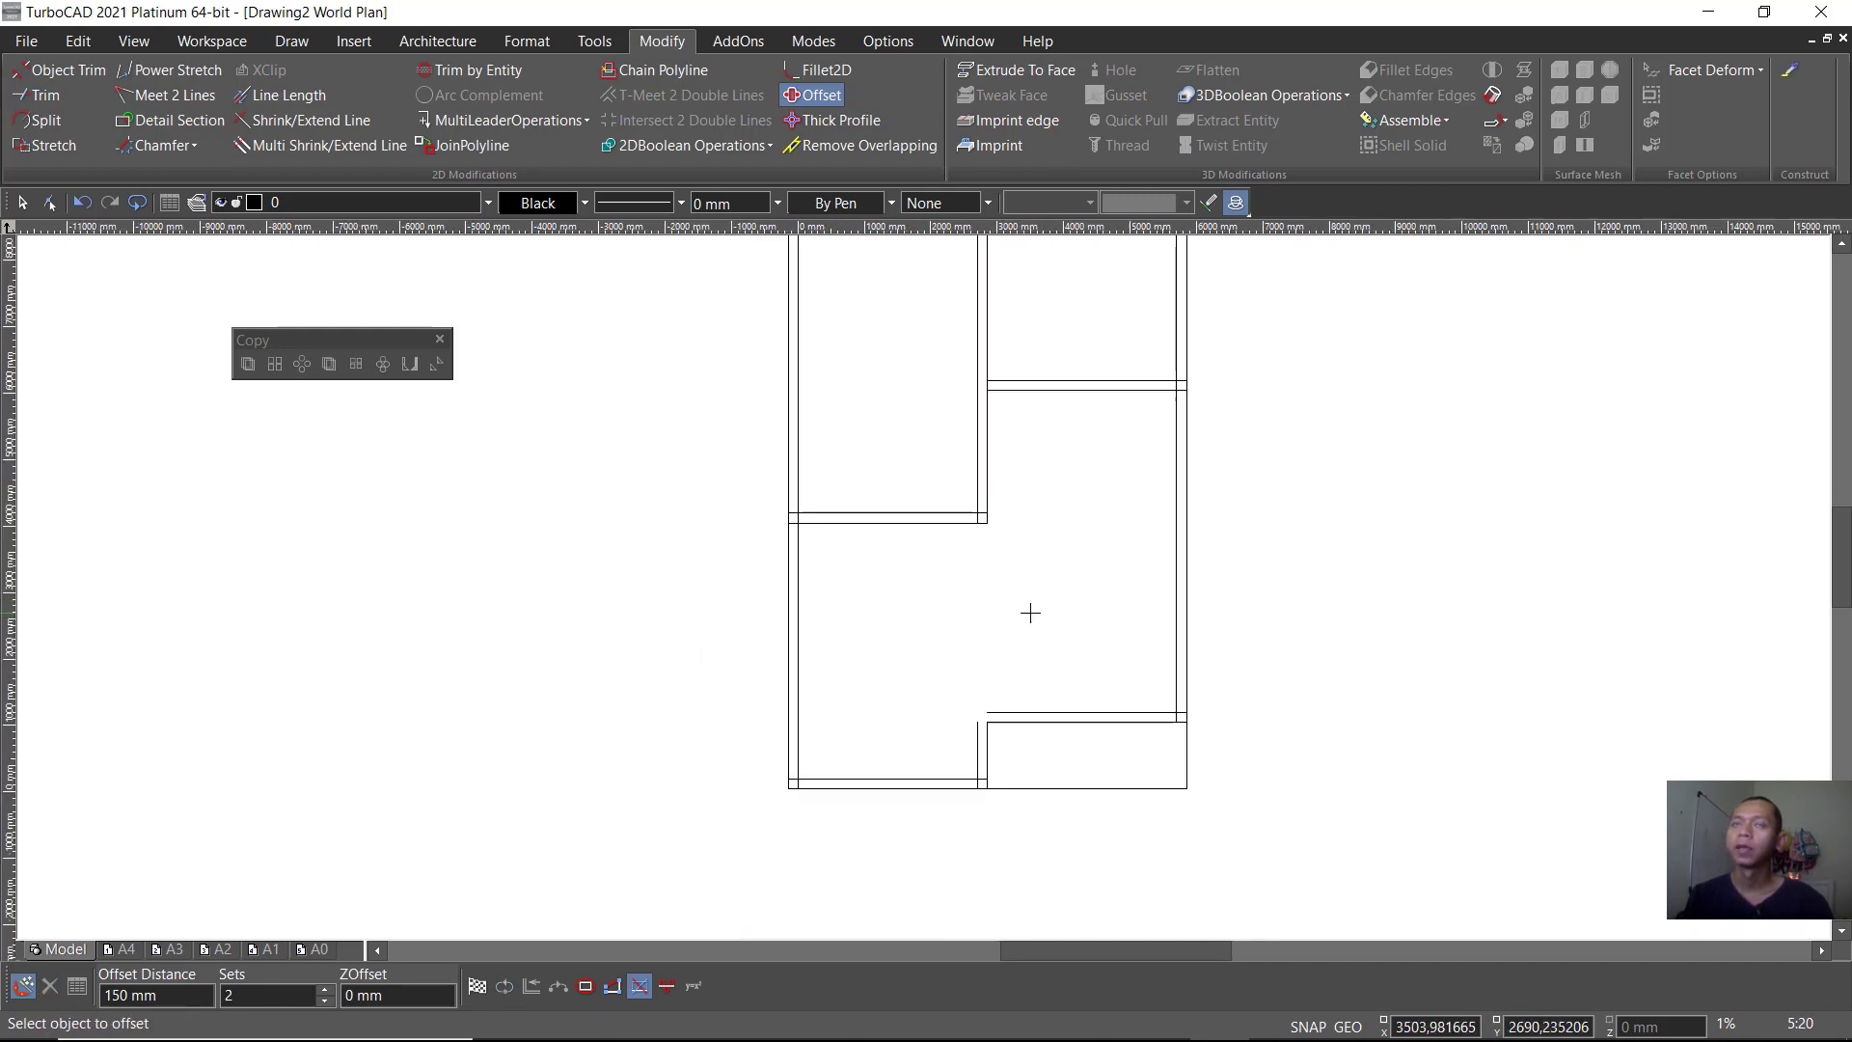
Step: Meet the horizontal and vertical inner wall lines into a clean corner above the bottom-right room
left_click(182, 96)
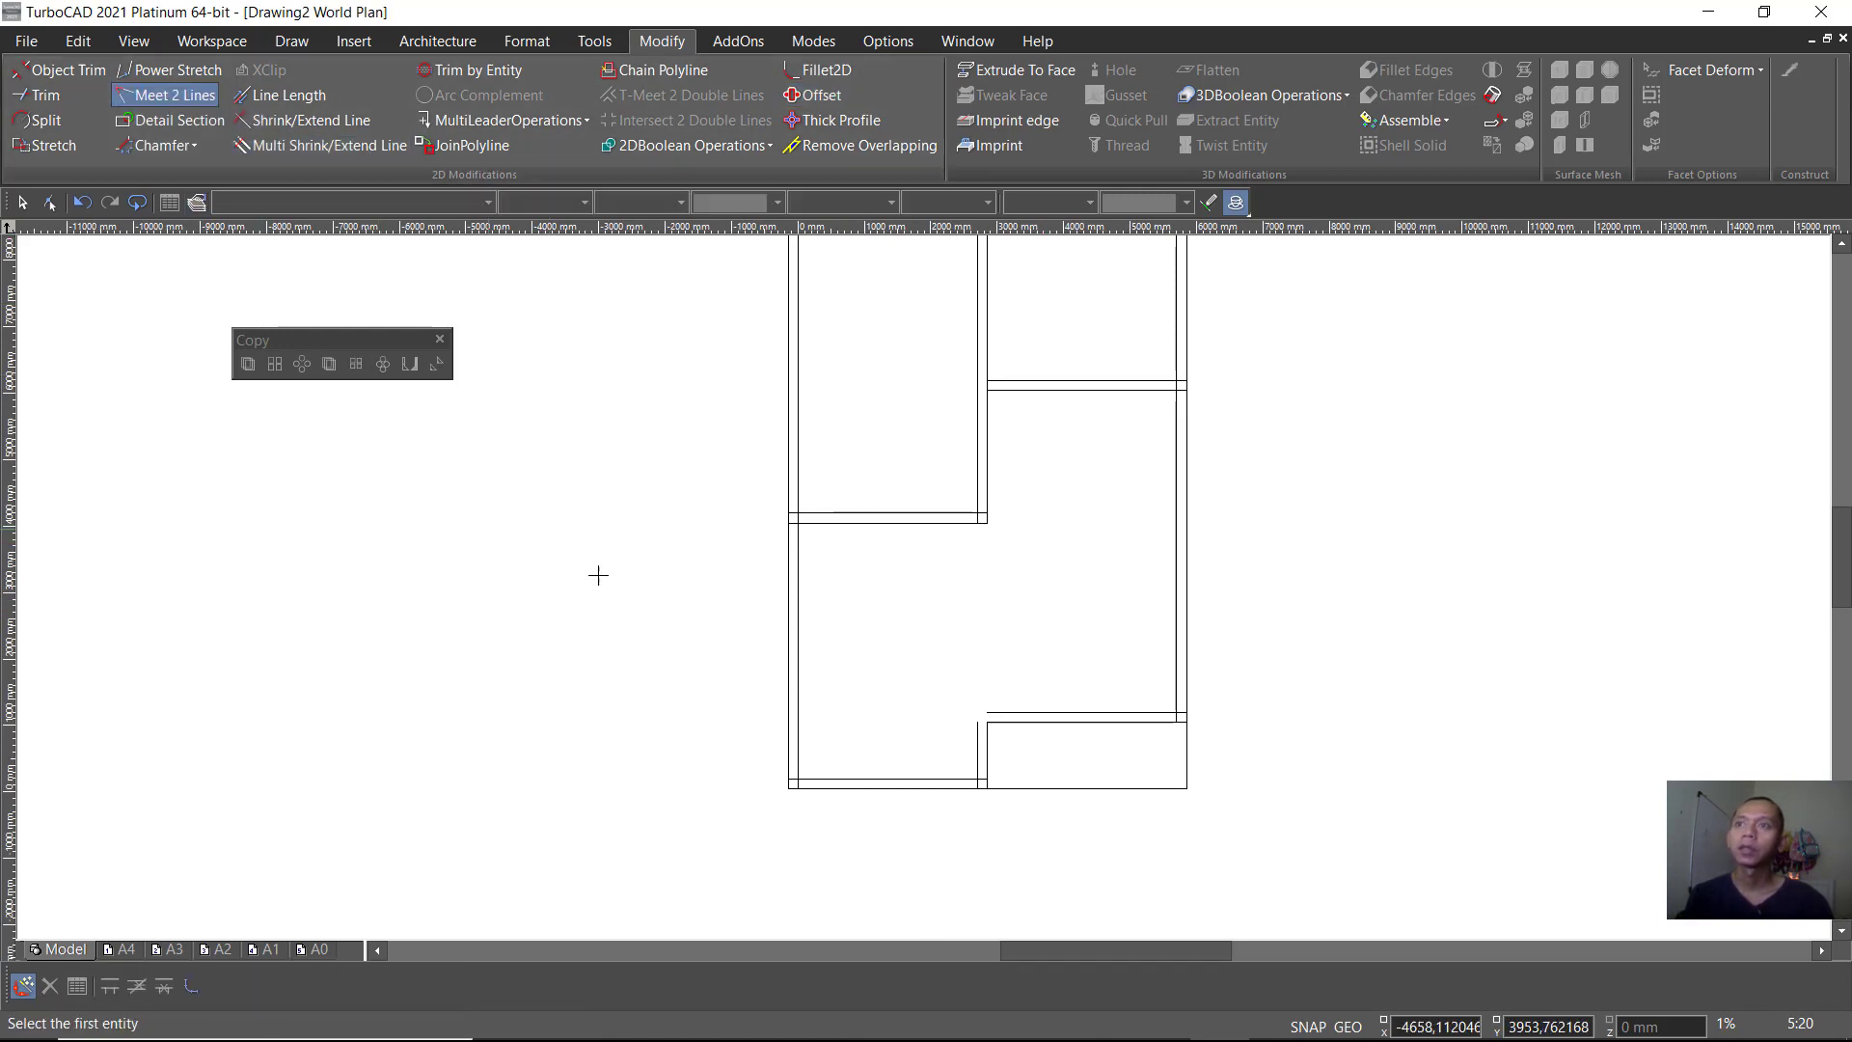
left_click(1005, 711)
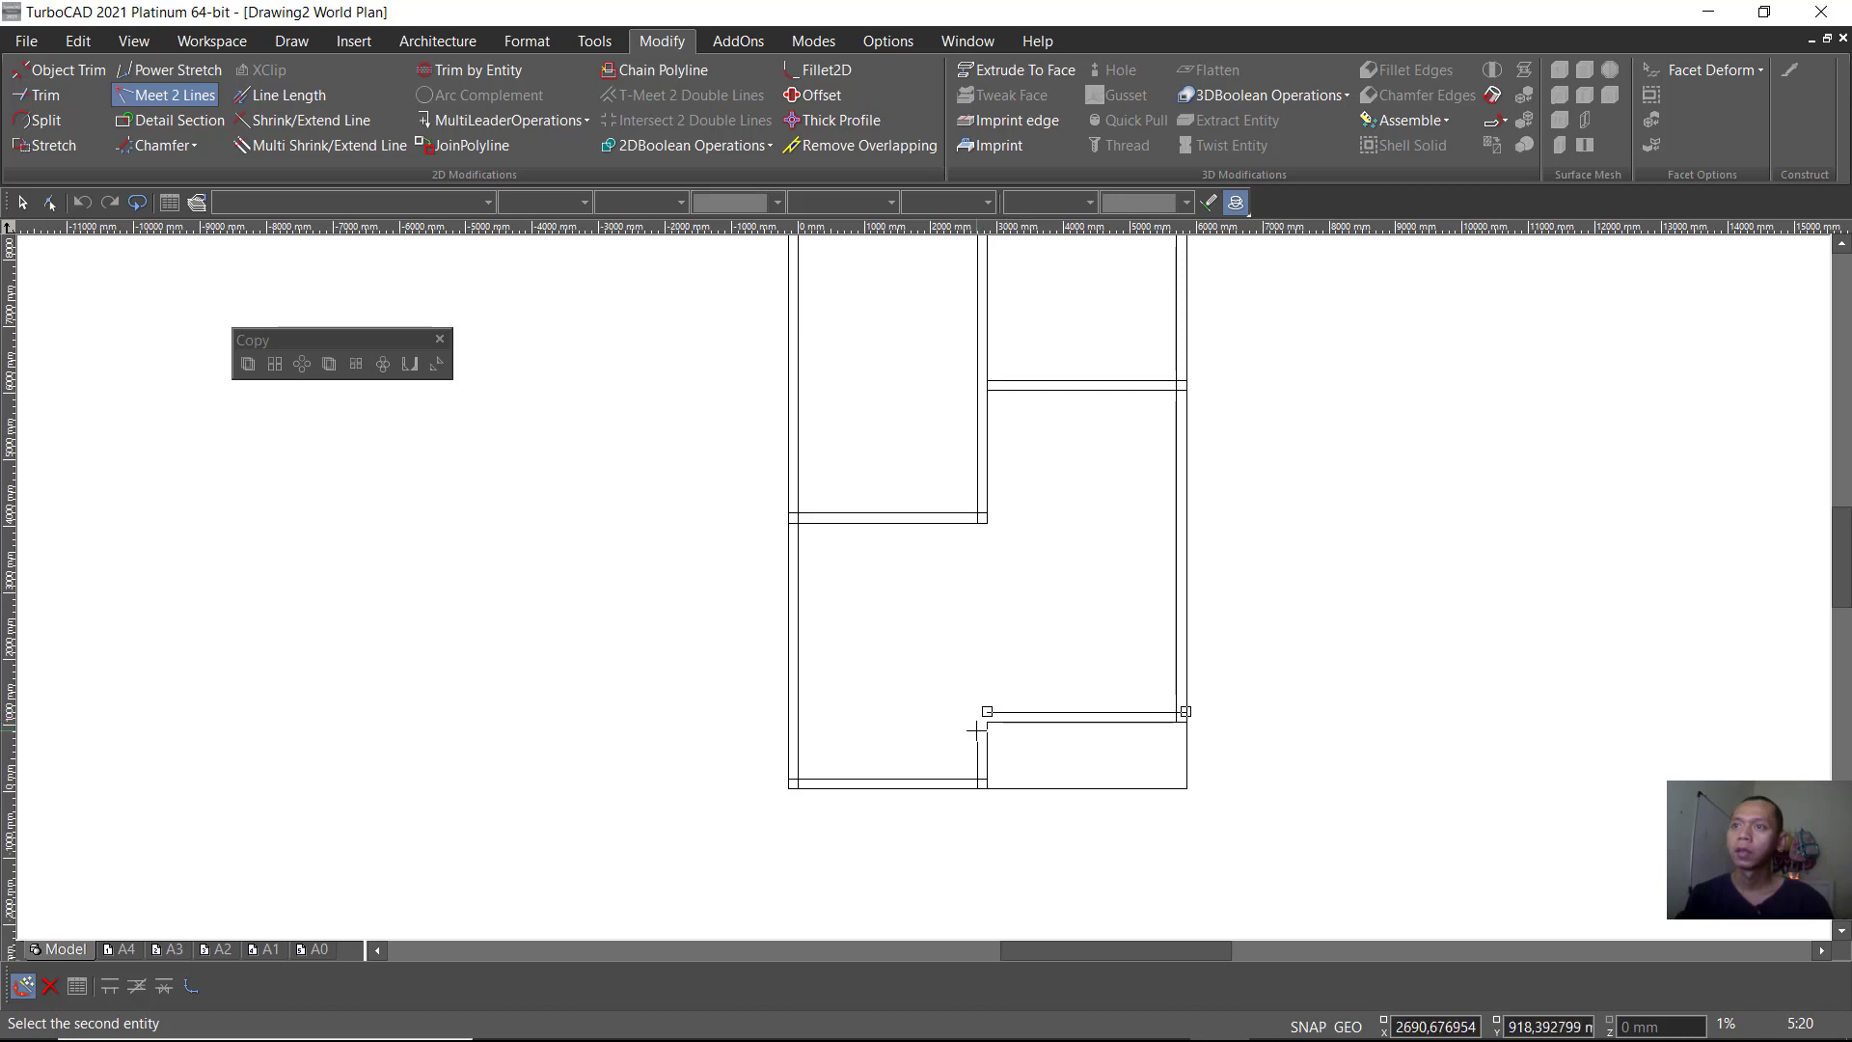
left_click(976, 735)
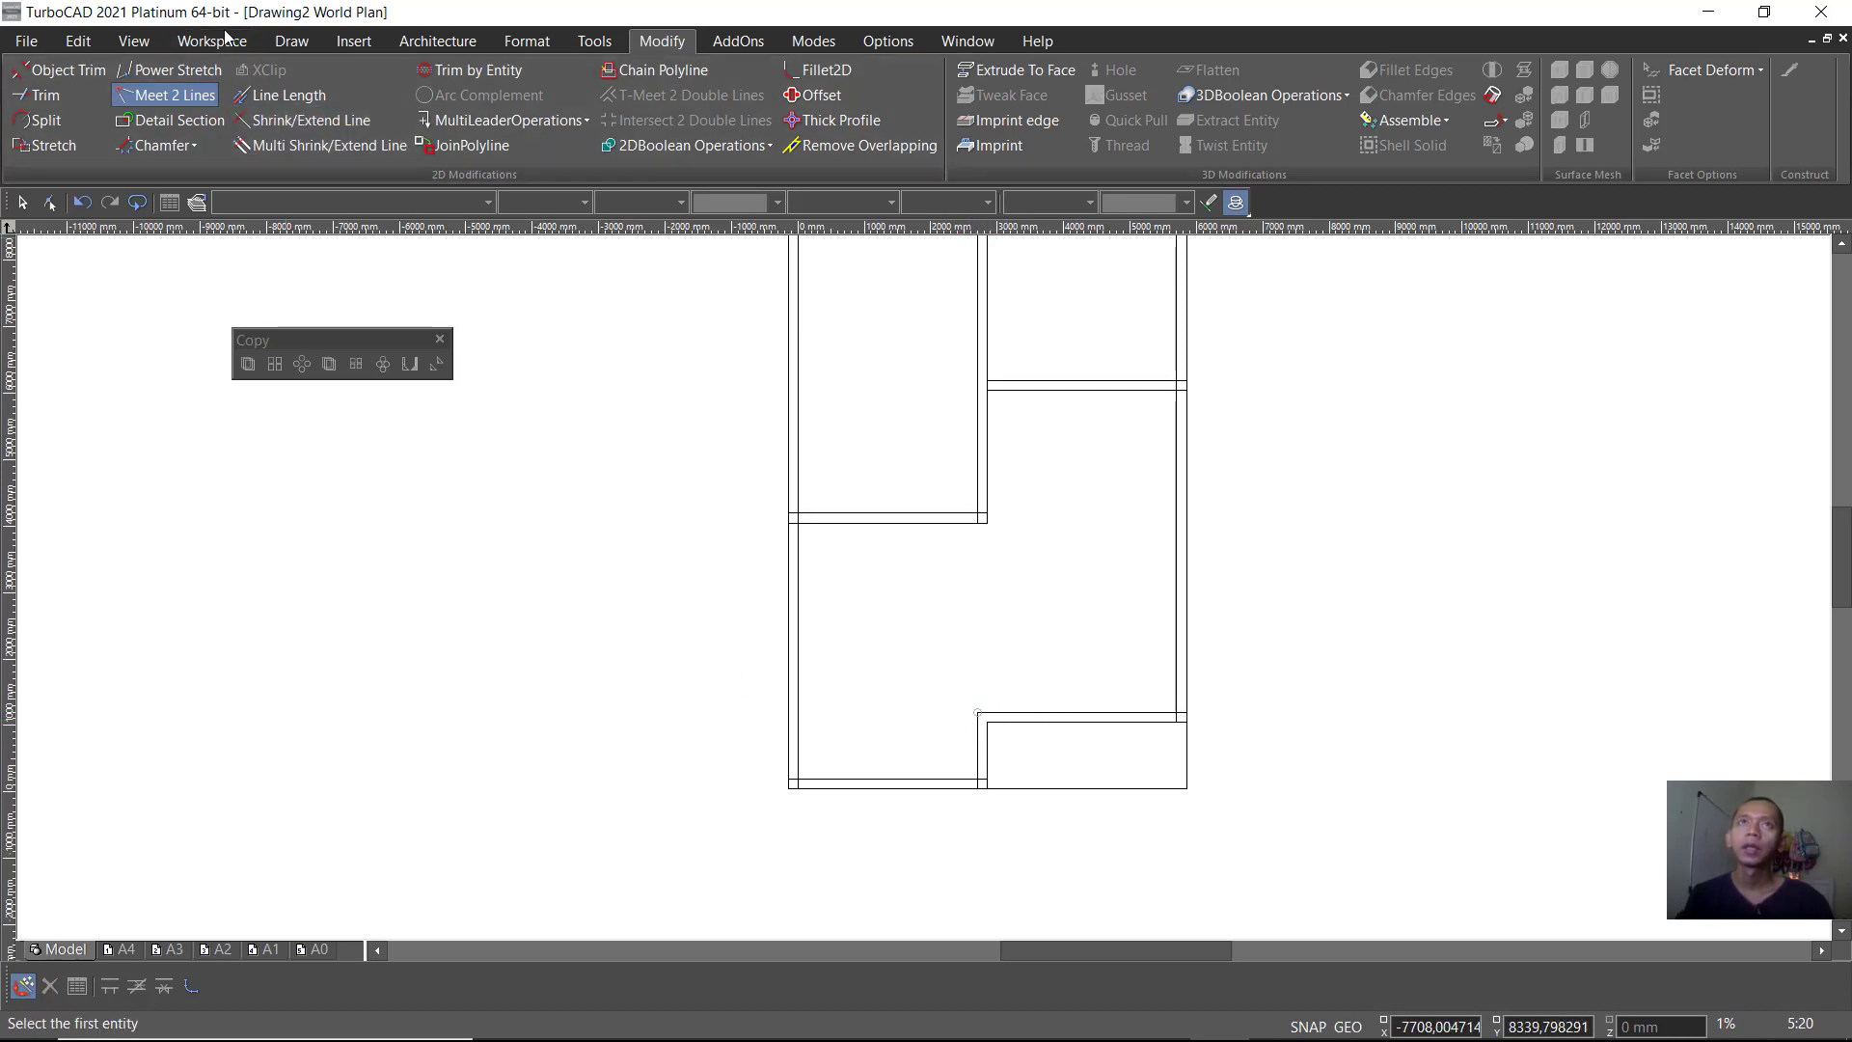
Step: Select the Rectangle drawing tool and zoom in on the plan
left_click(301, 46)
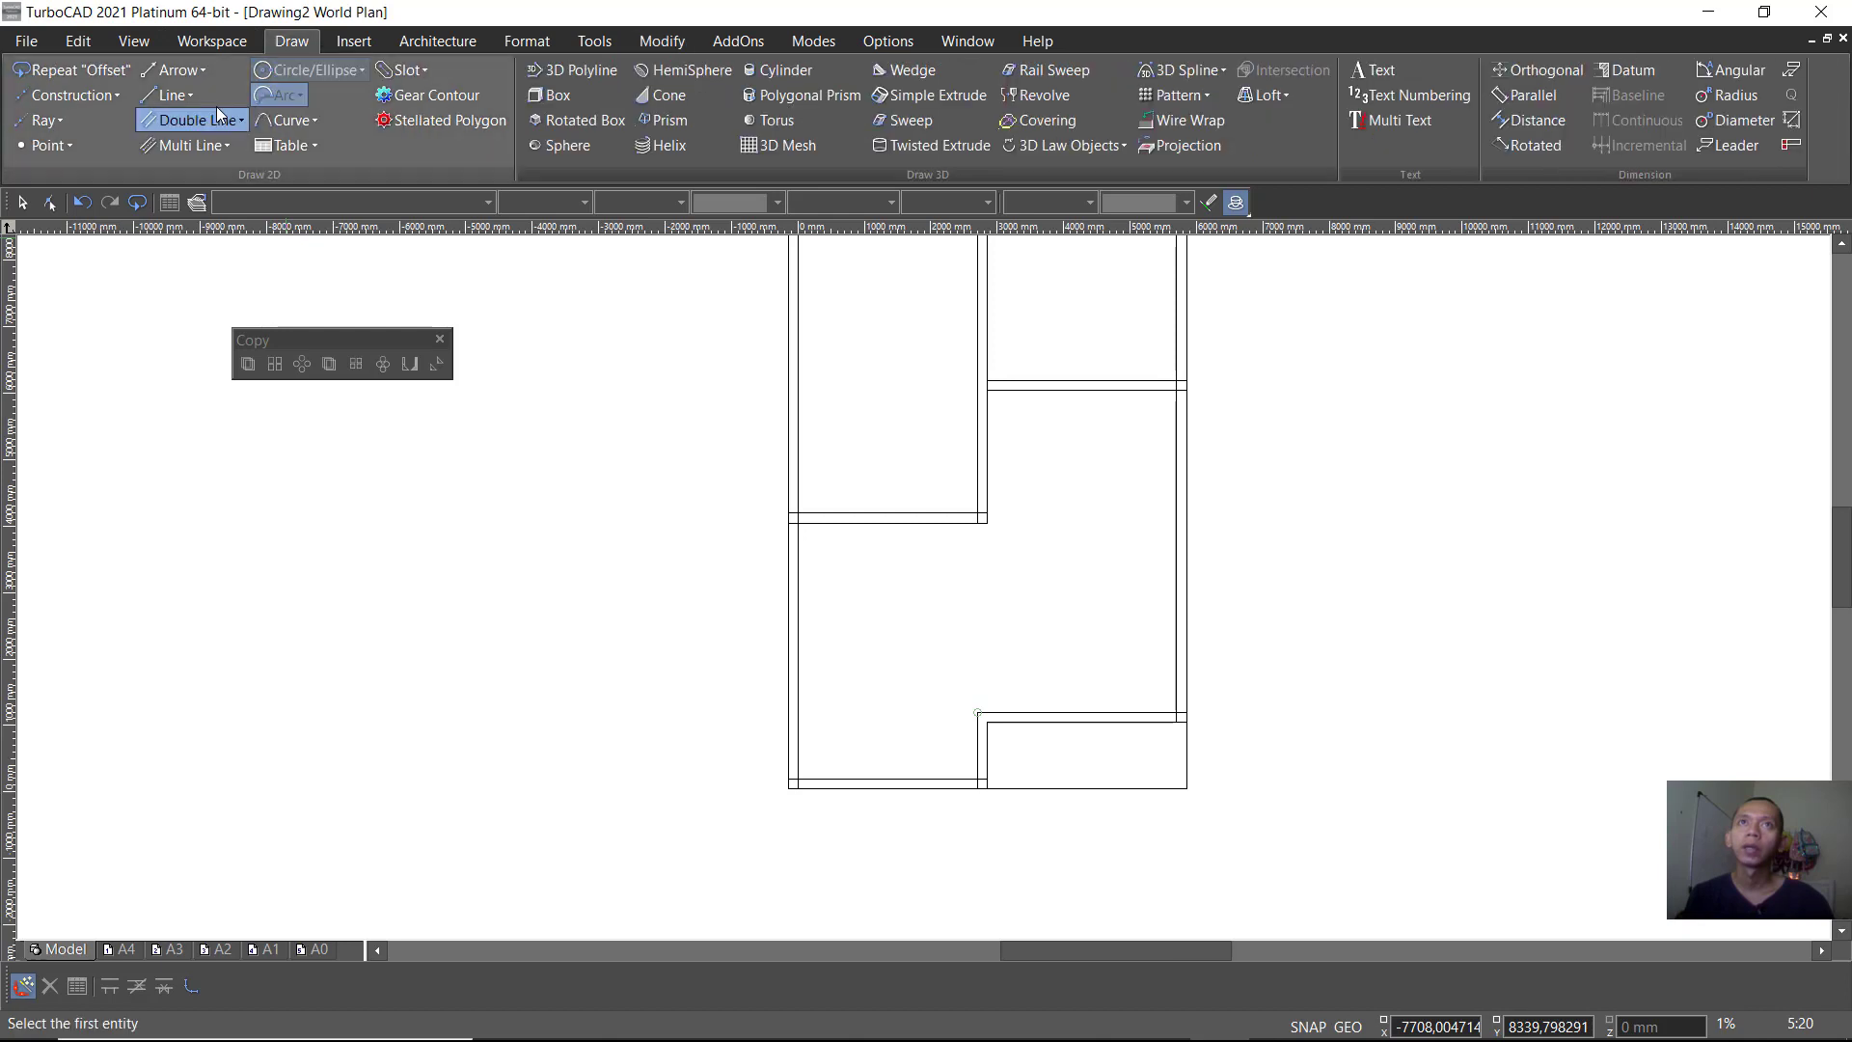
left_click(176, 95)
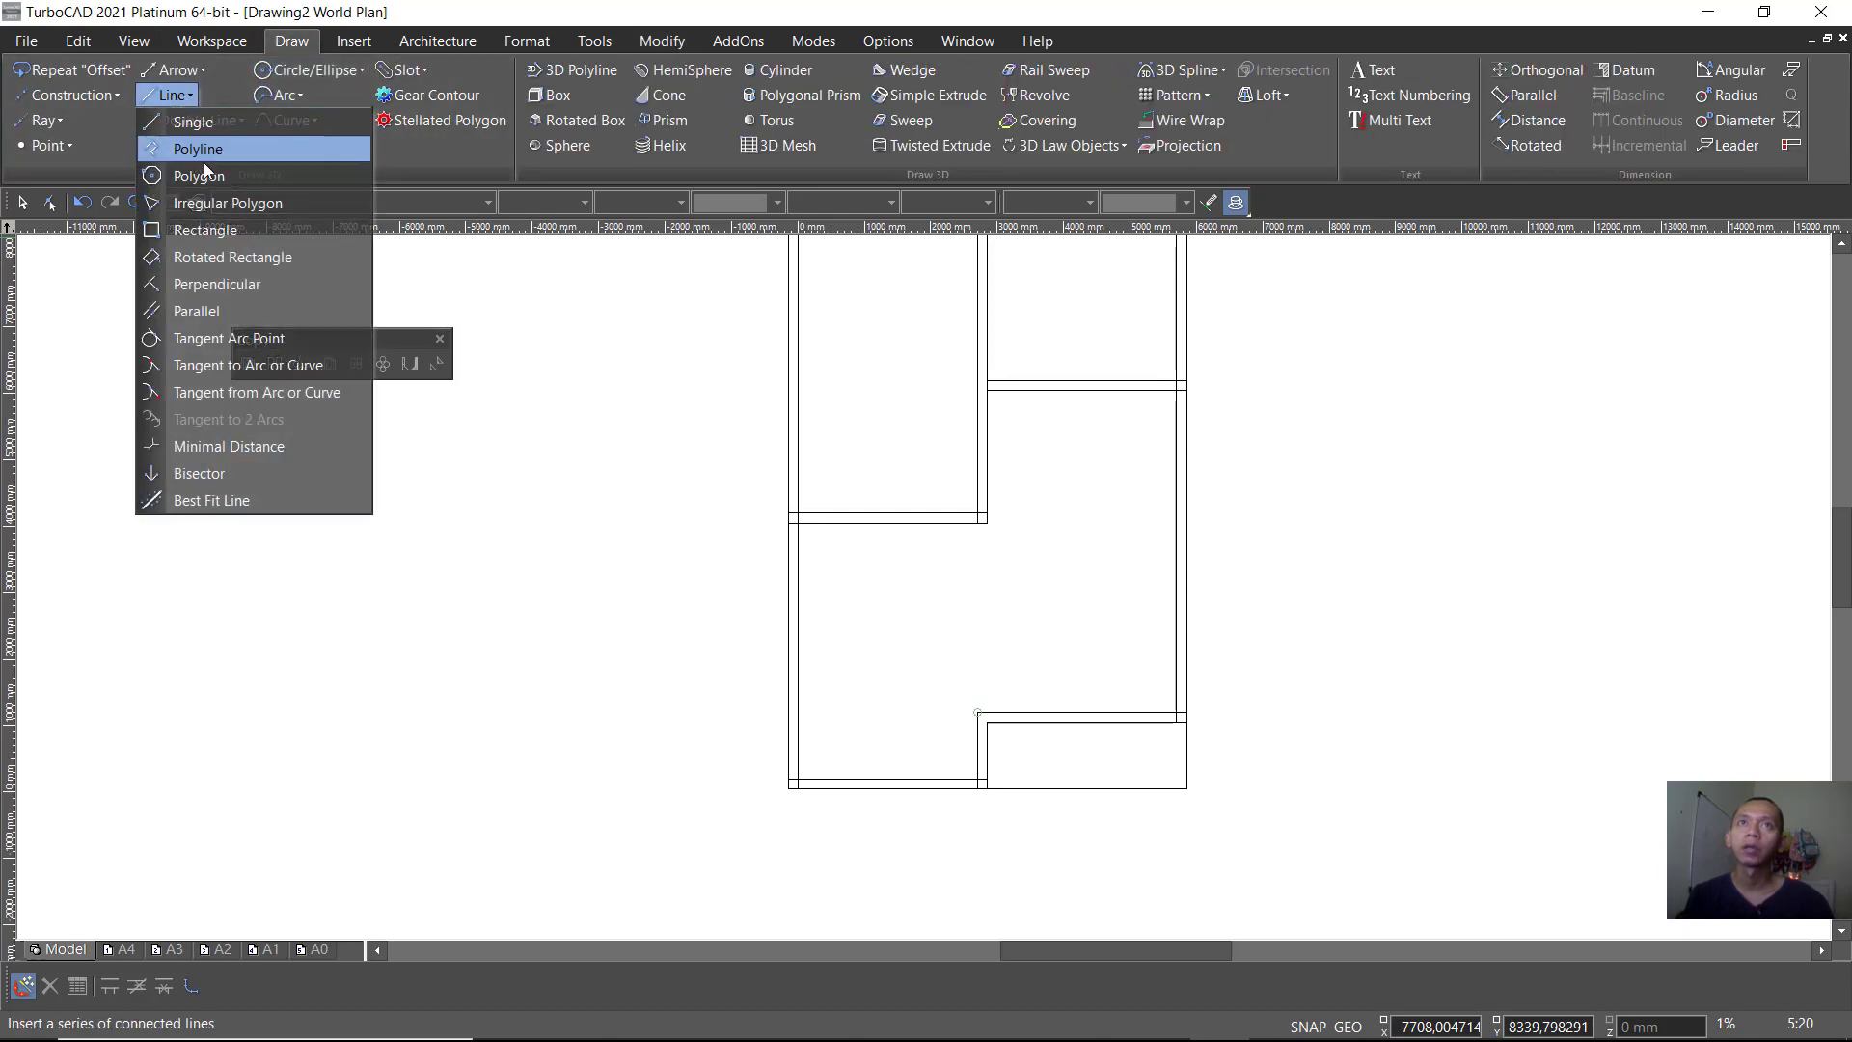
left_click(218, 233)
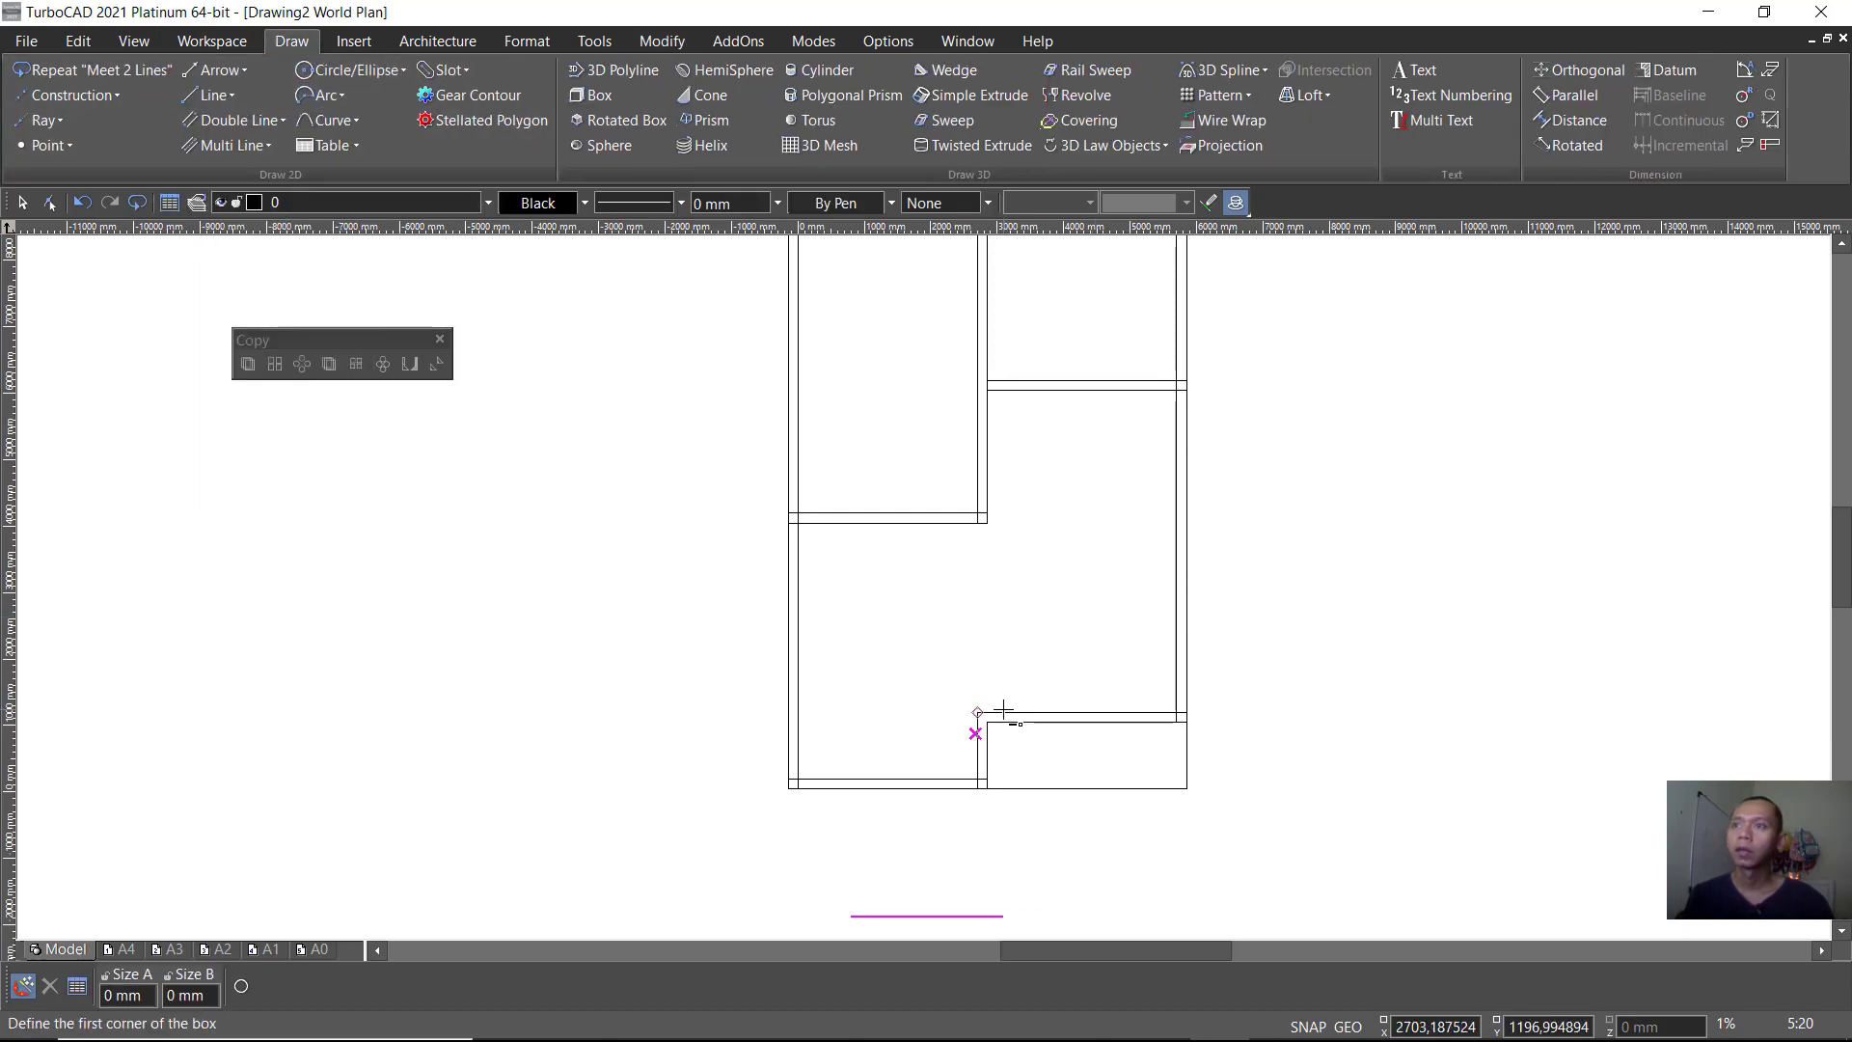
scroll(991, 723, "up", 1)
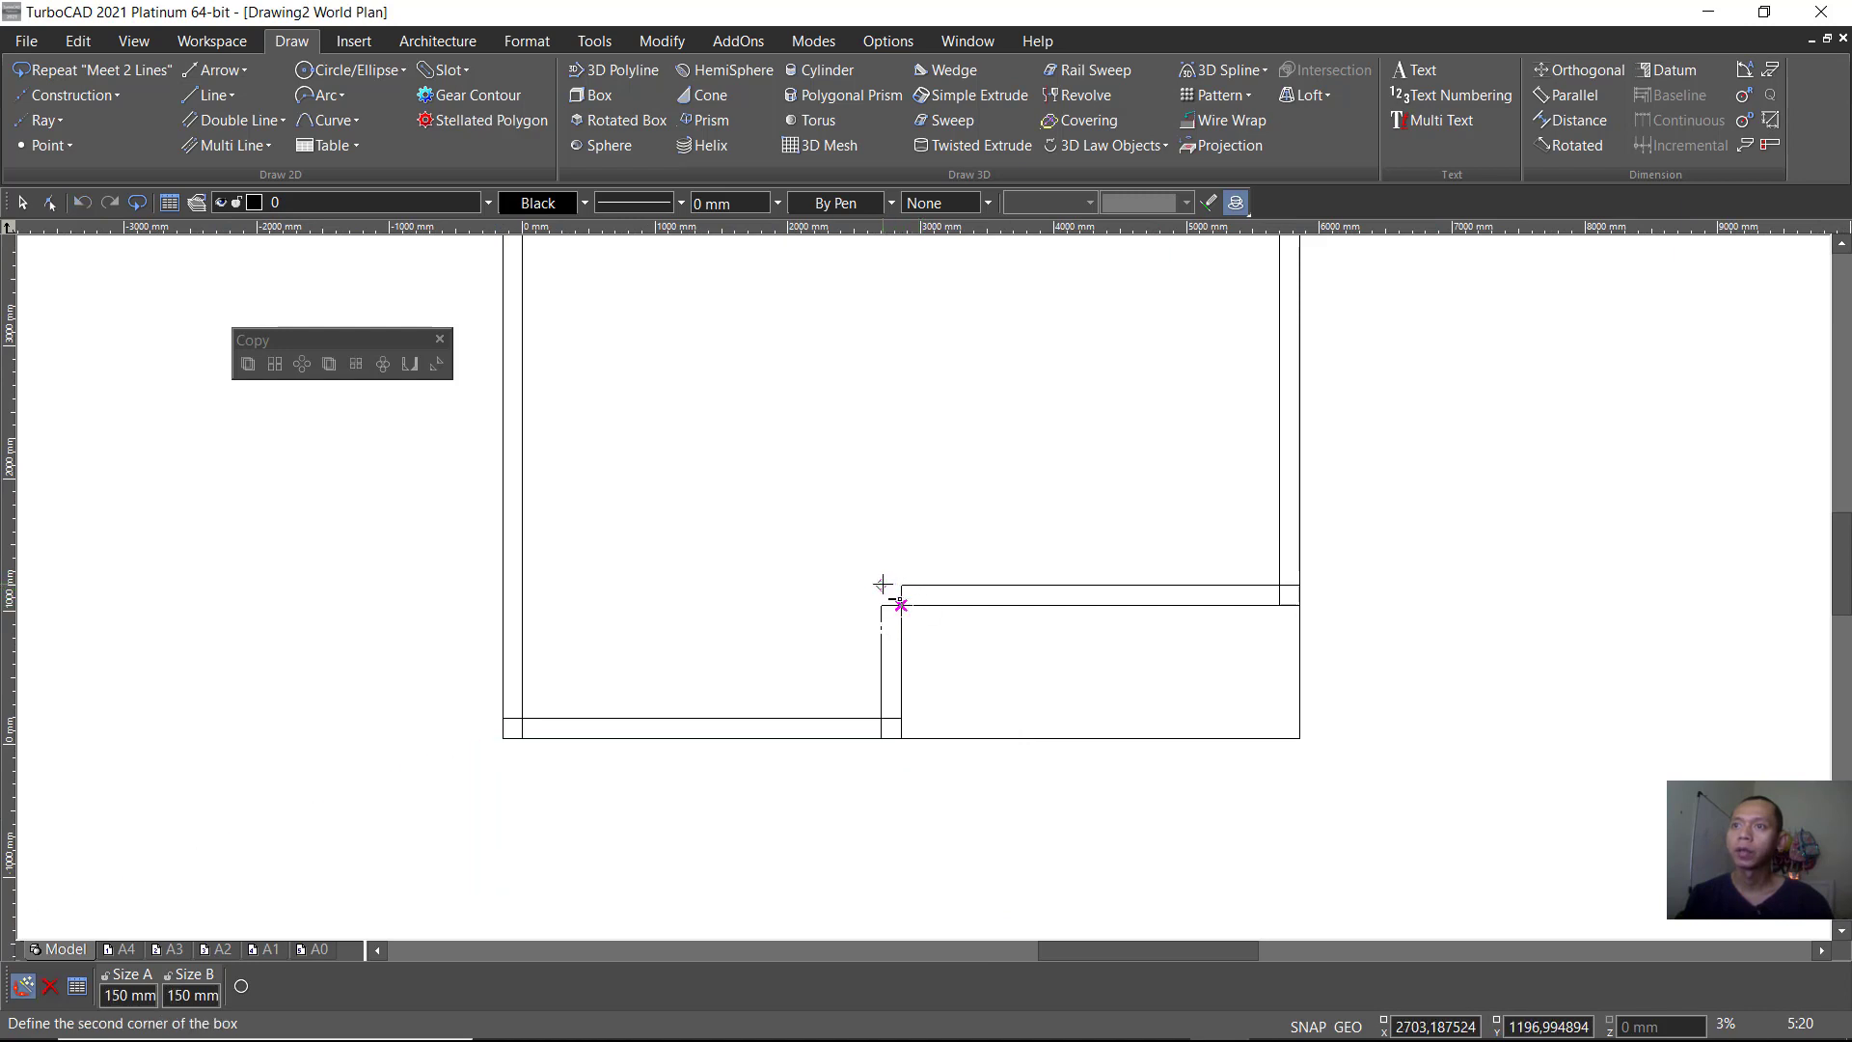
scroll(922, 587, "down", 1)
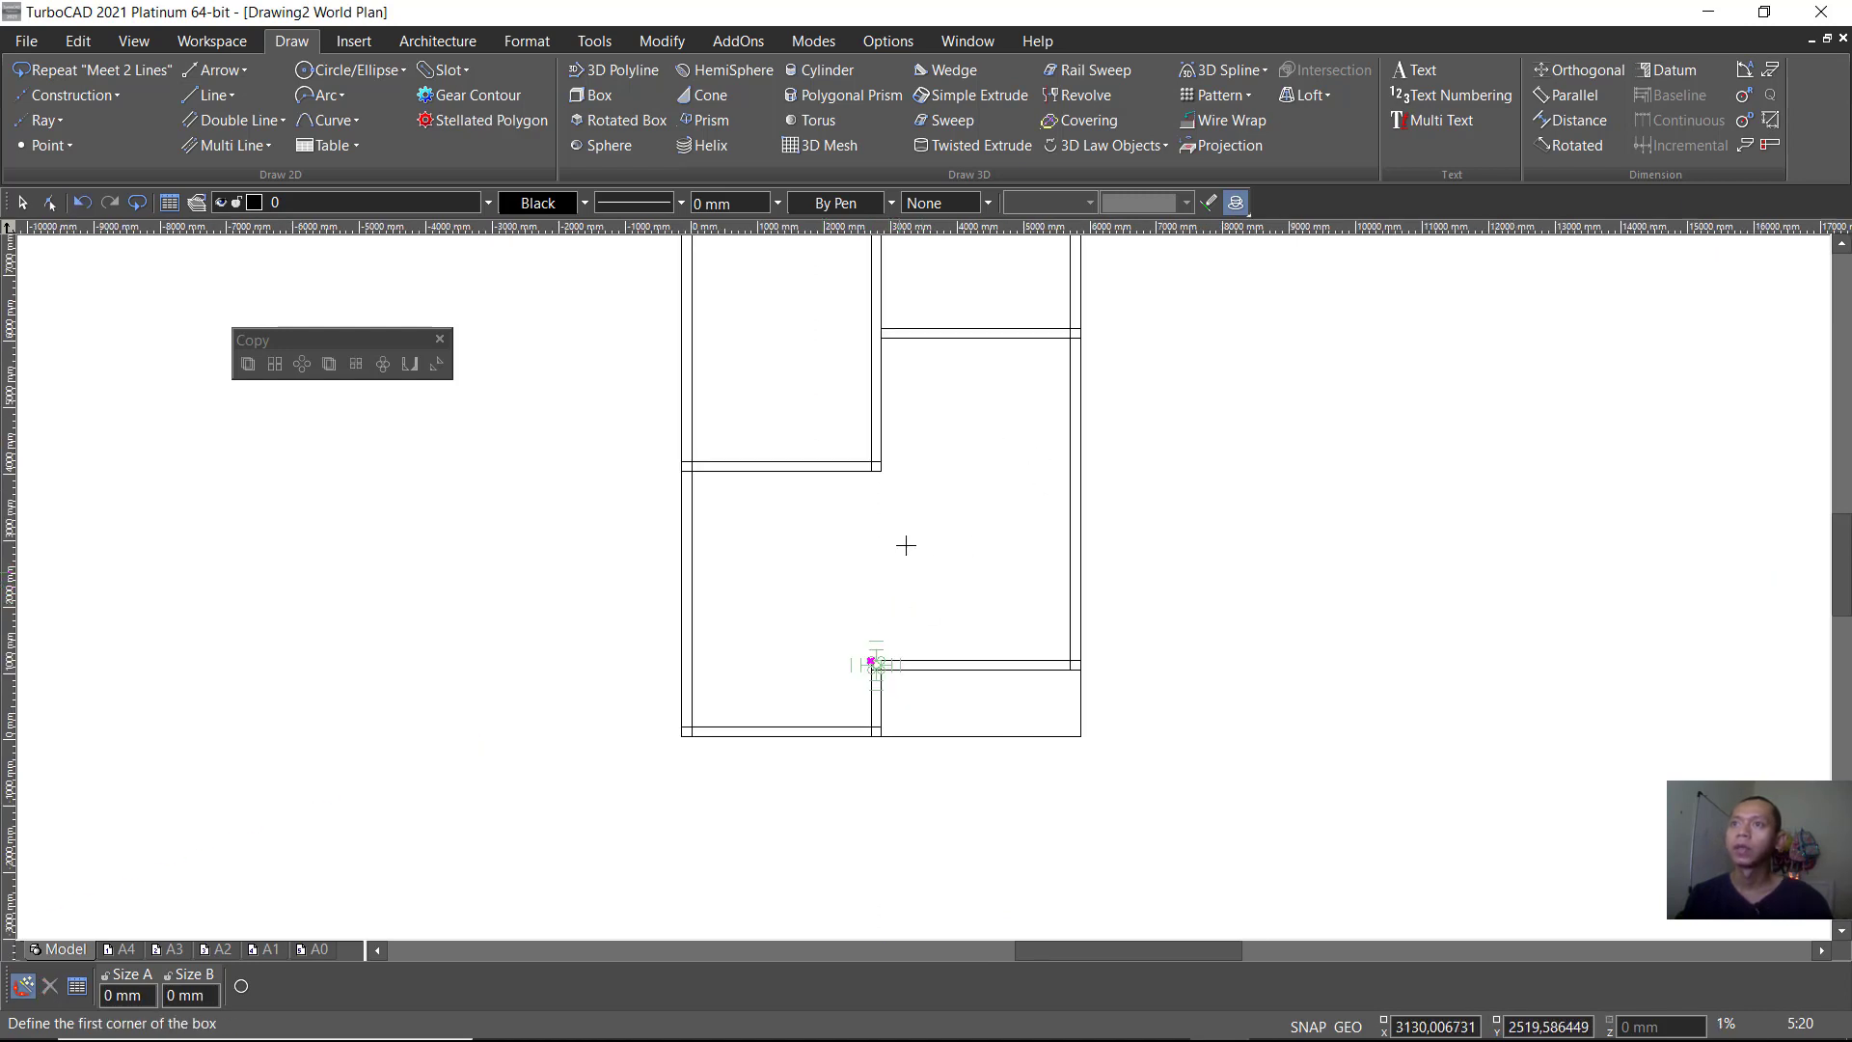
scroll(906, 467, "up", 1)
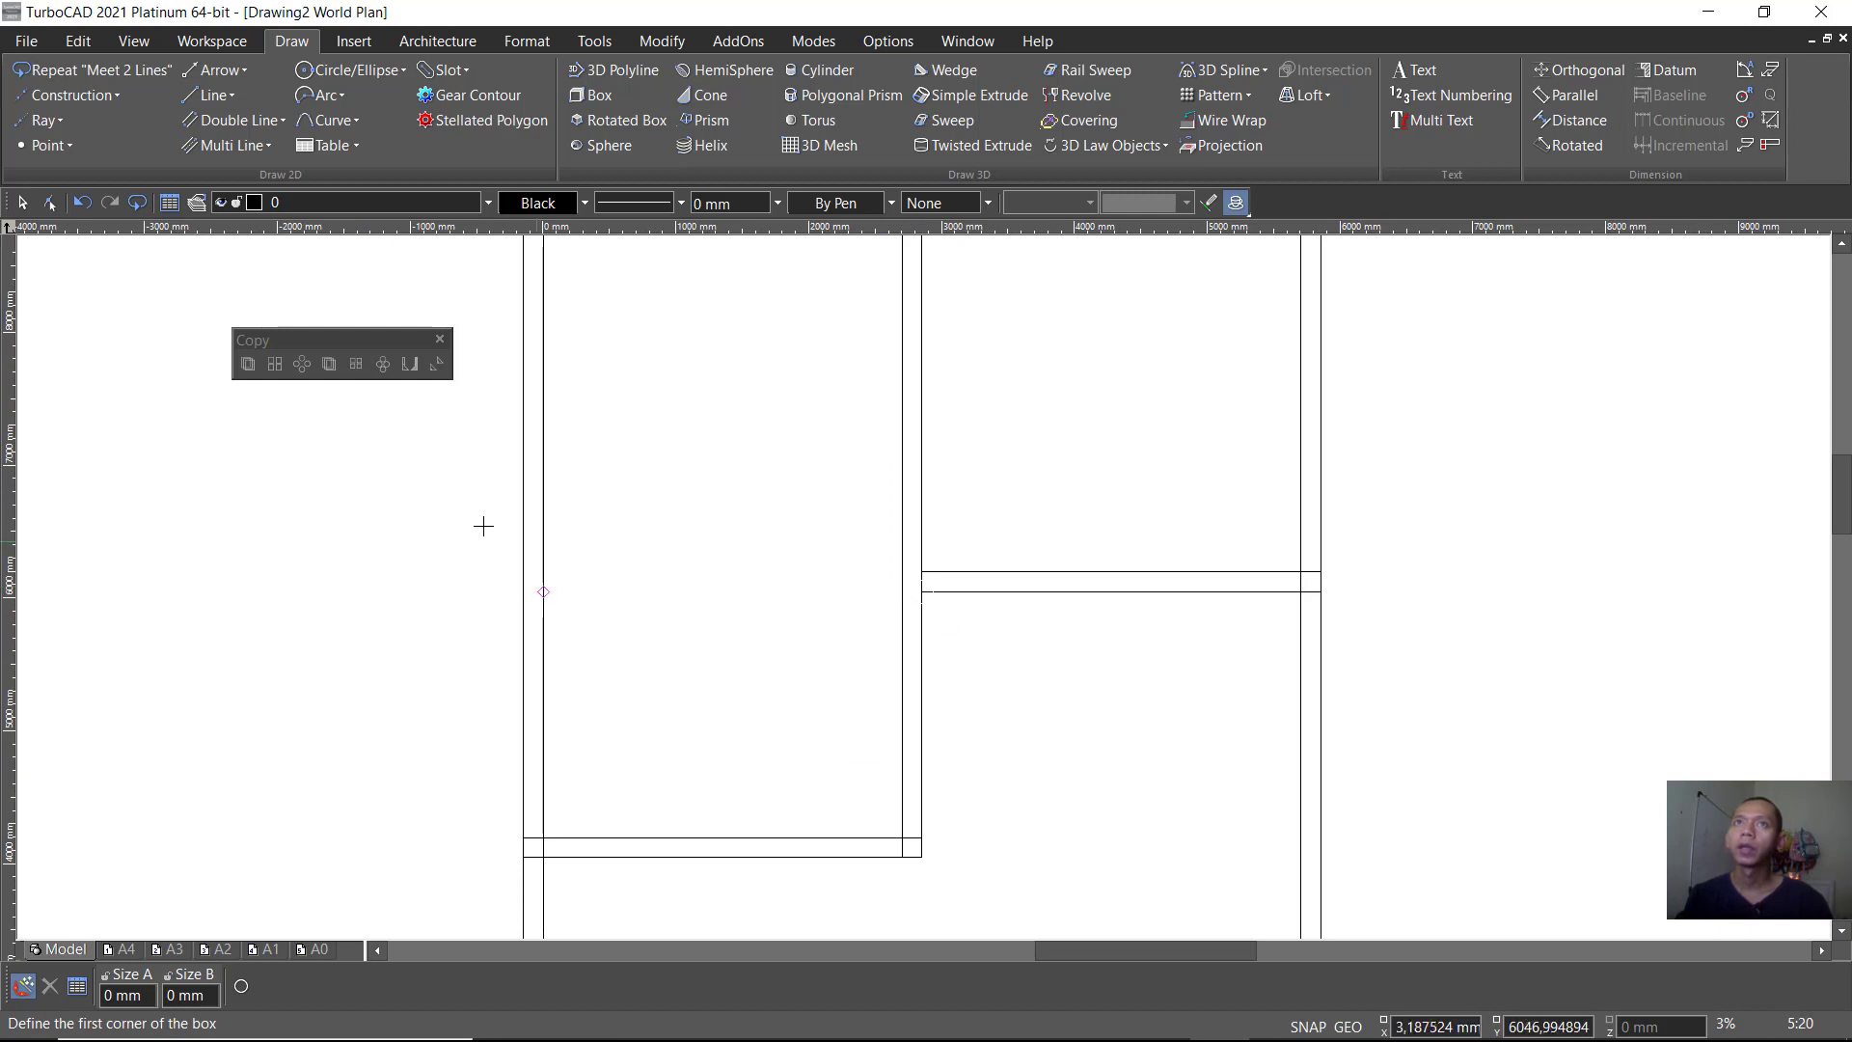
left_click(662, 40)
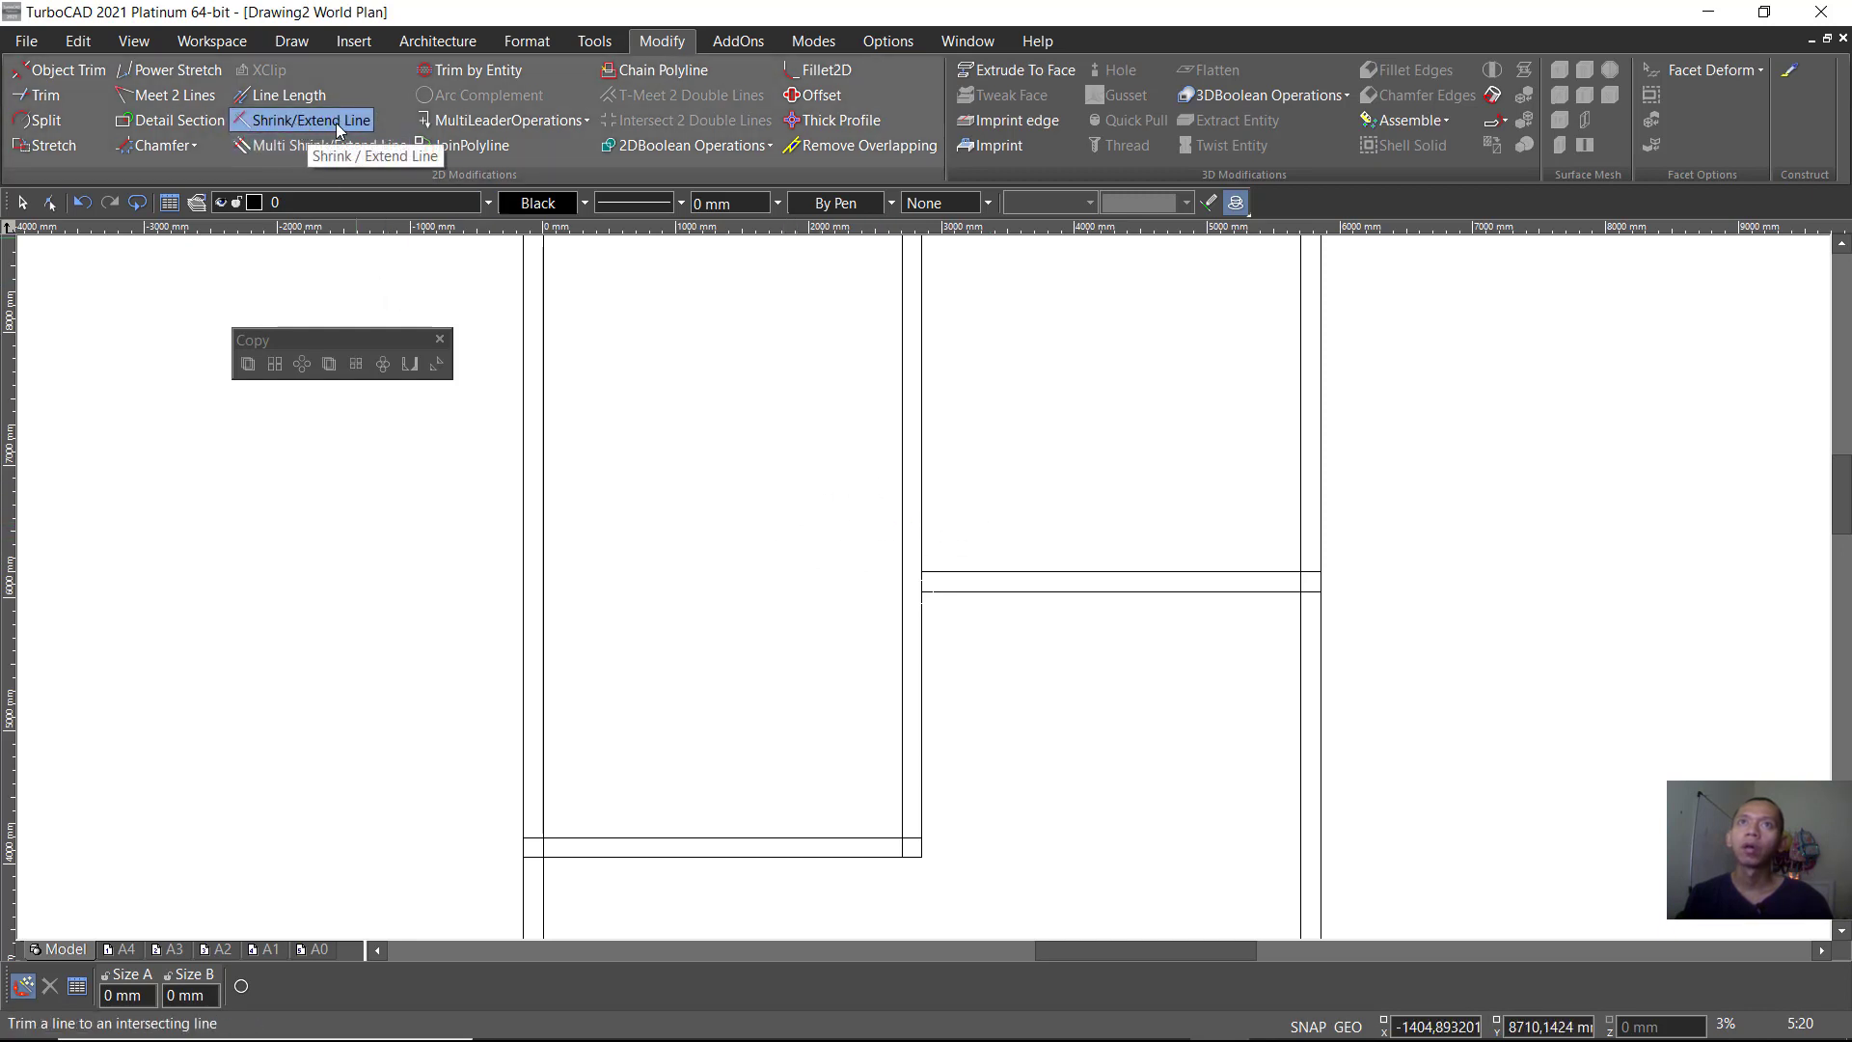
Step: Extend the middle horizontal wall's upper and lower lines leftward to the vertical partition
left_click(54, 148)
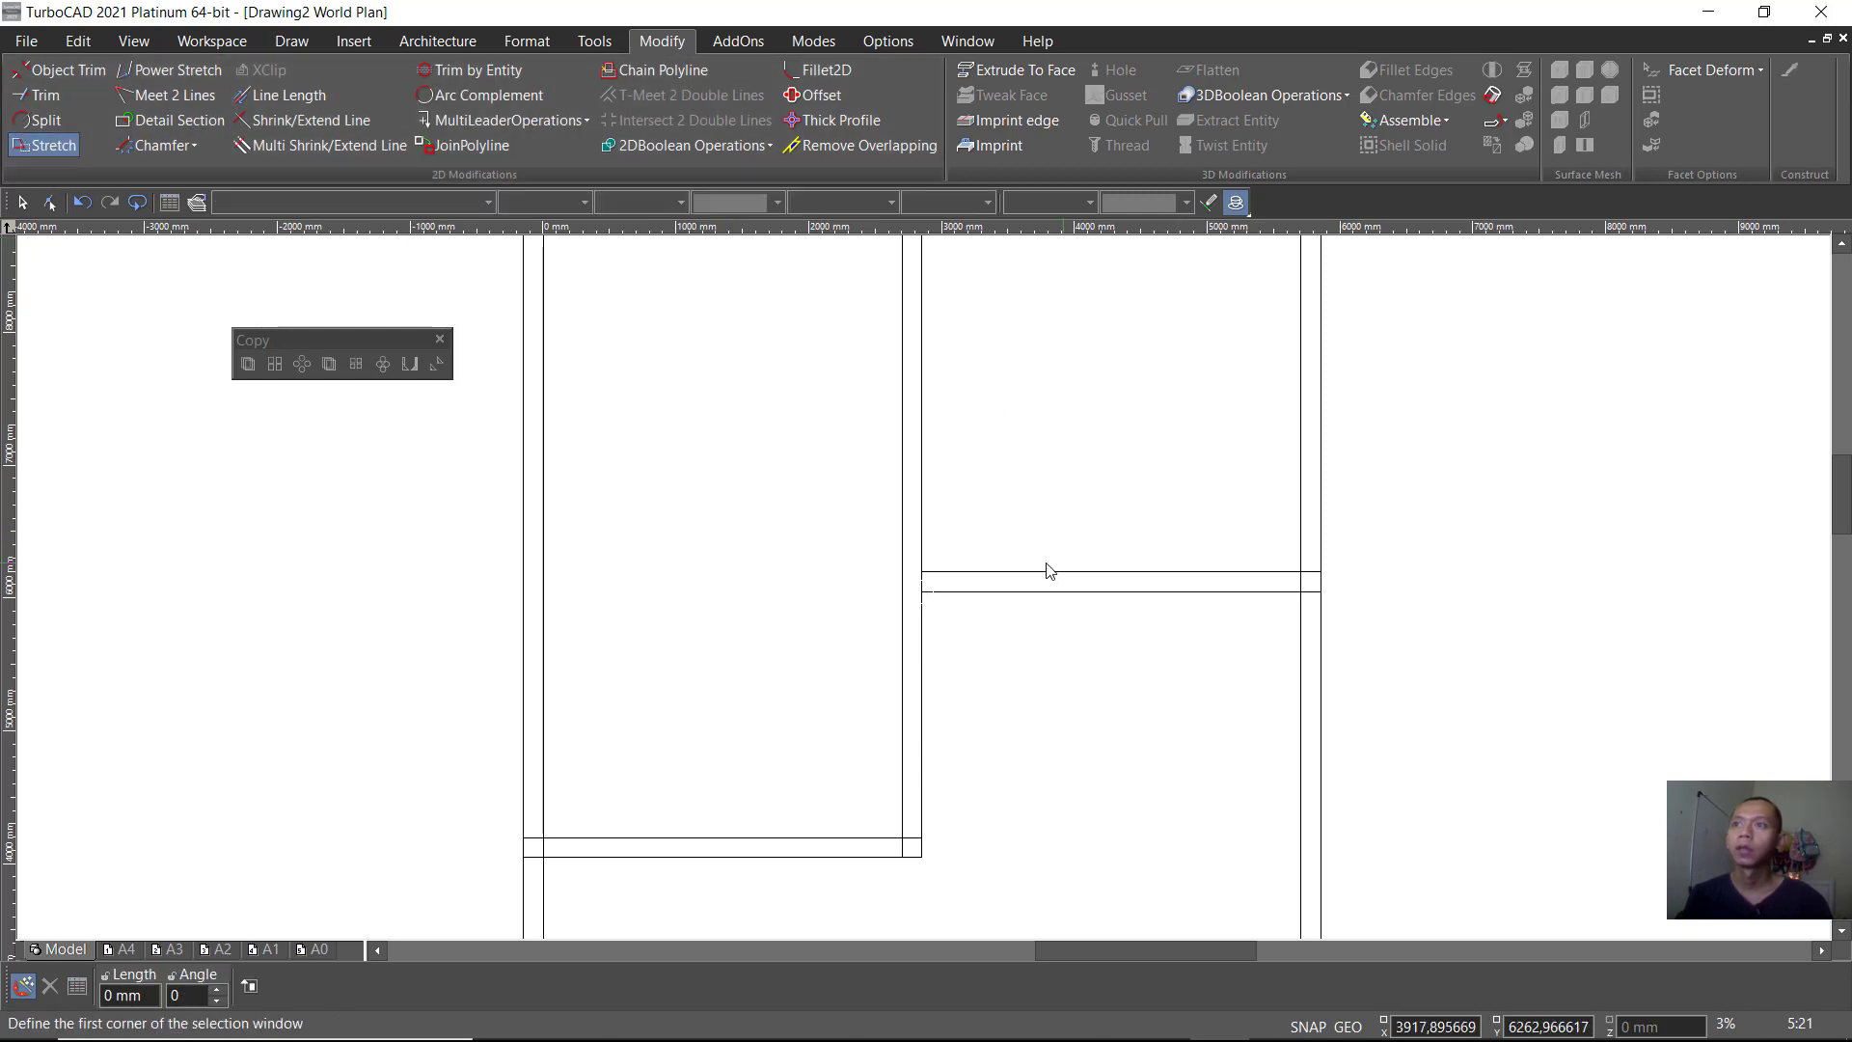
left_click(988, 580)
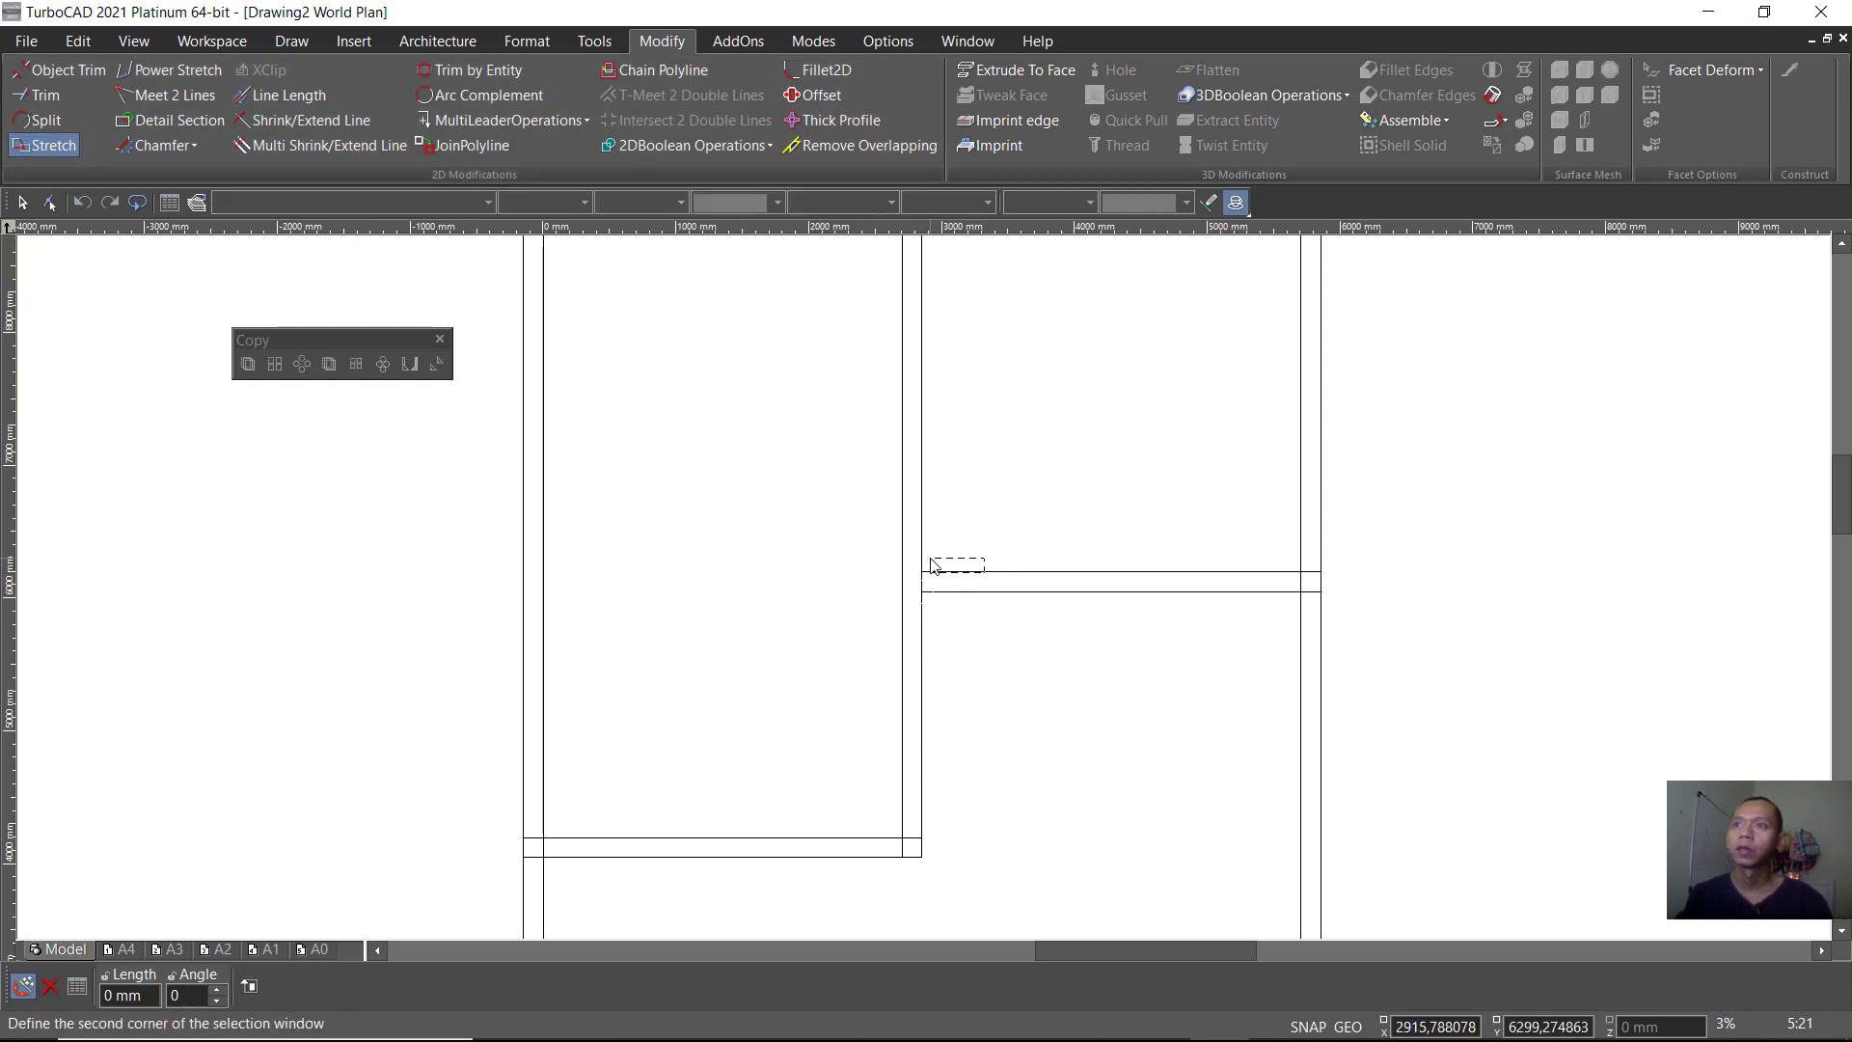
left_click(308, 121)
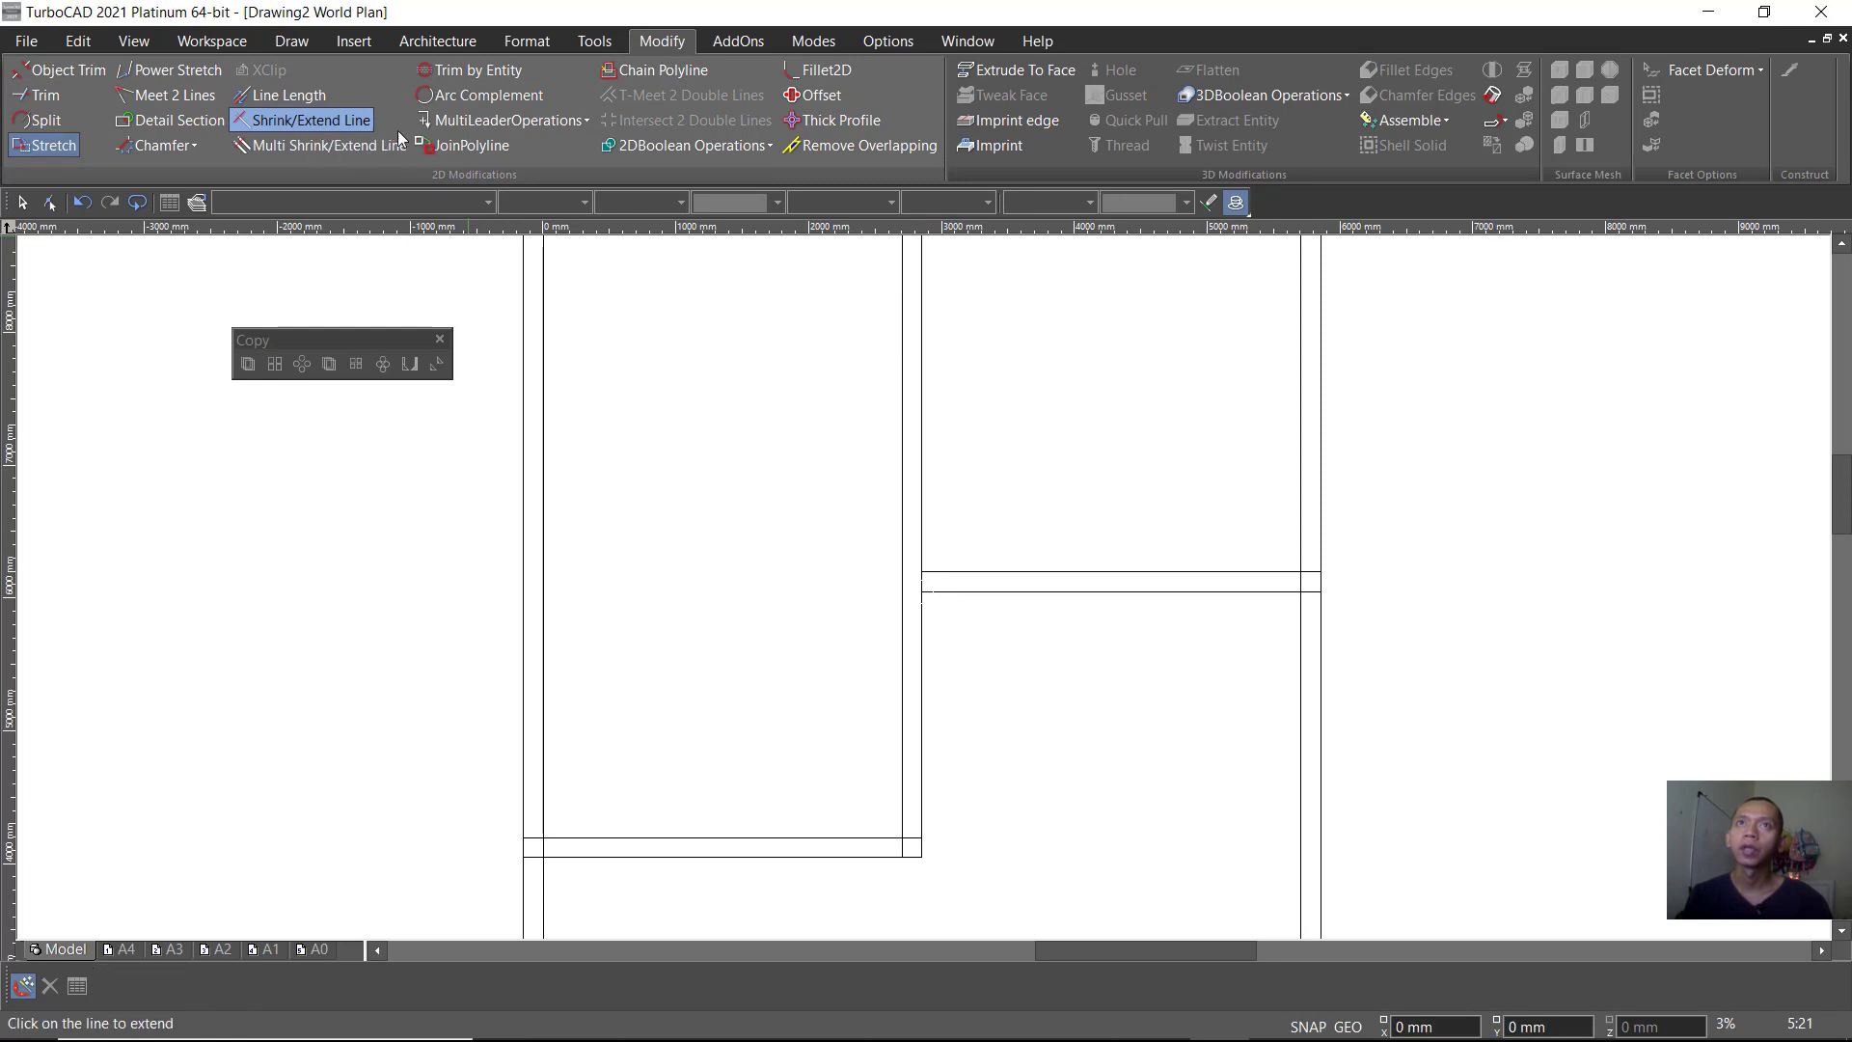
left_click(948, 574)
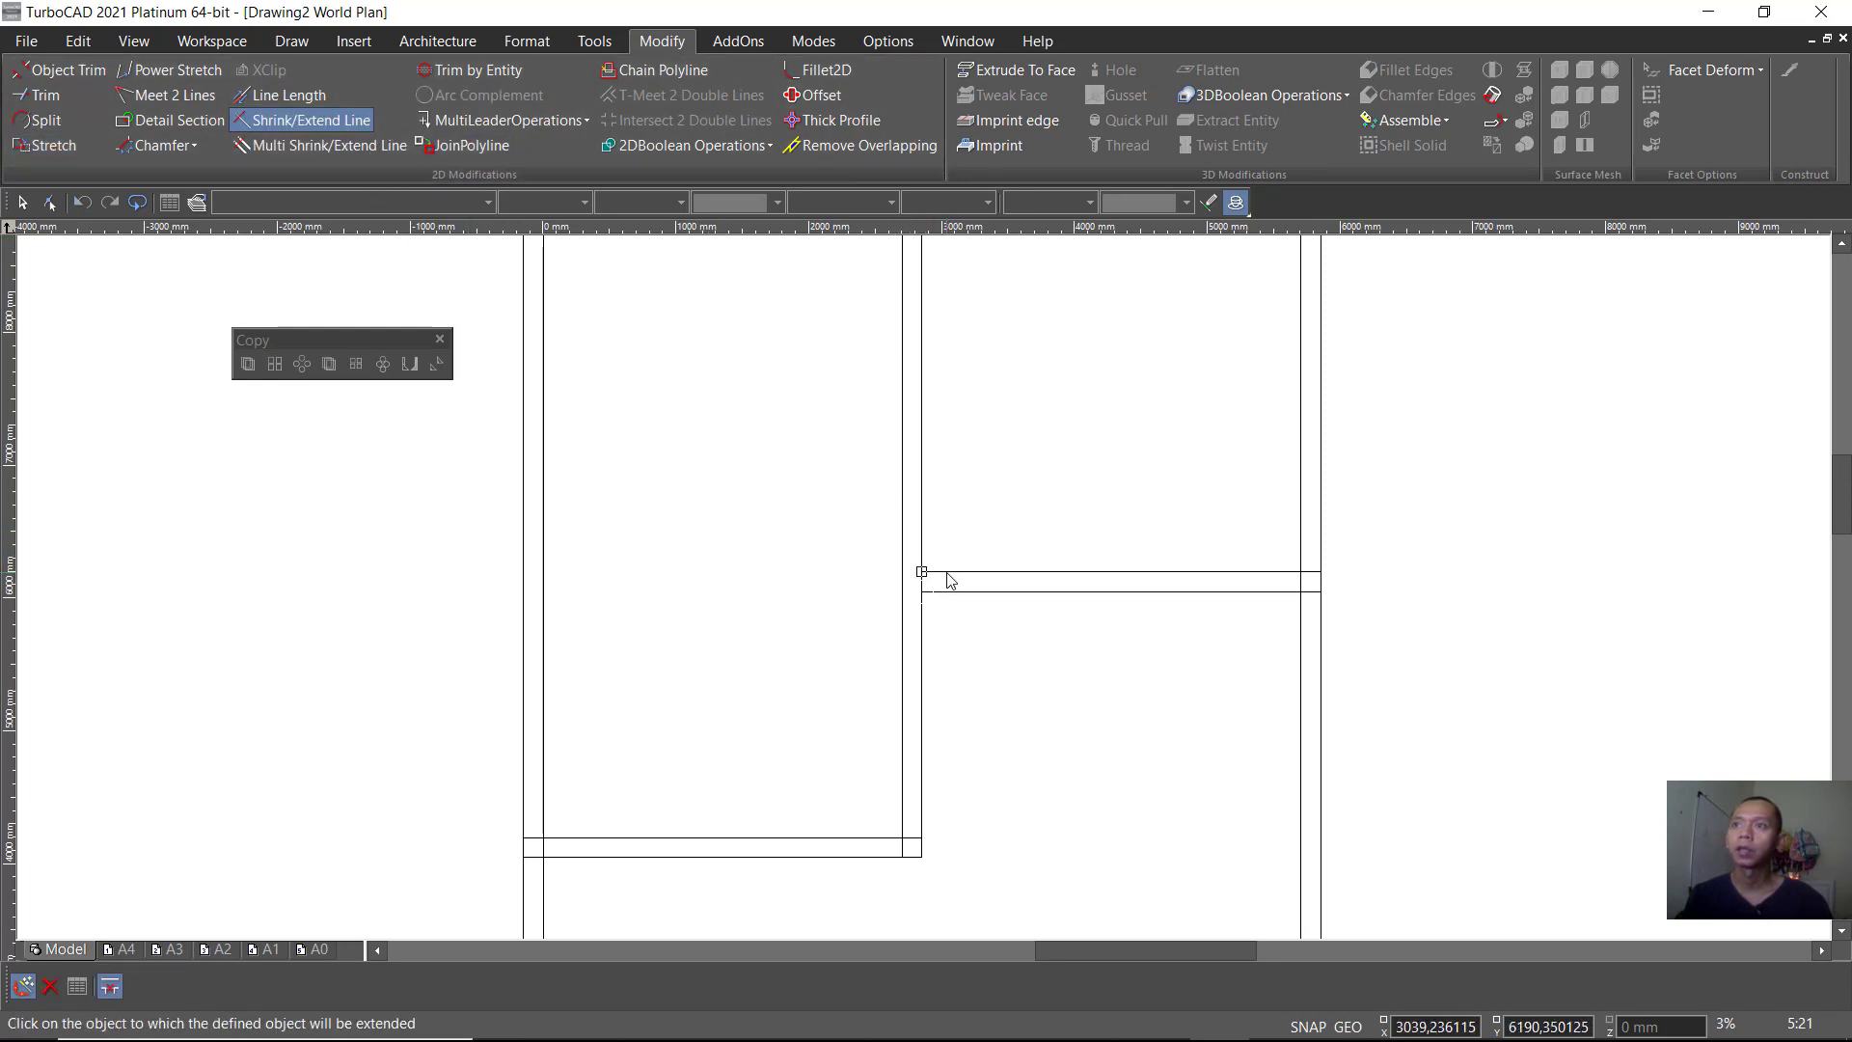
left_click(903, 586)
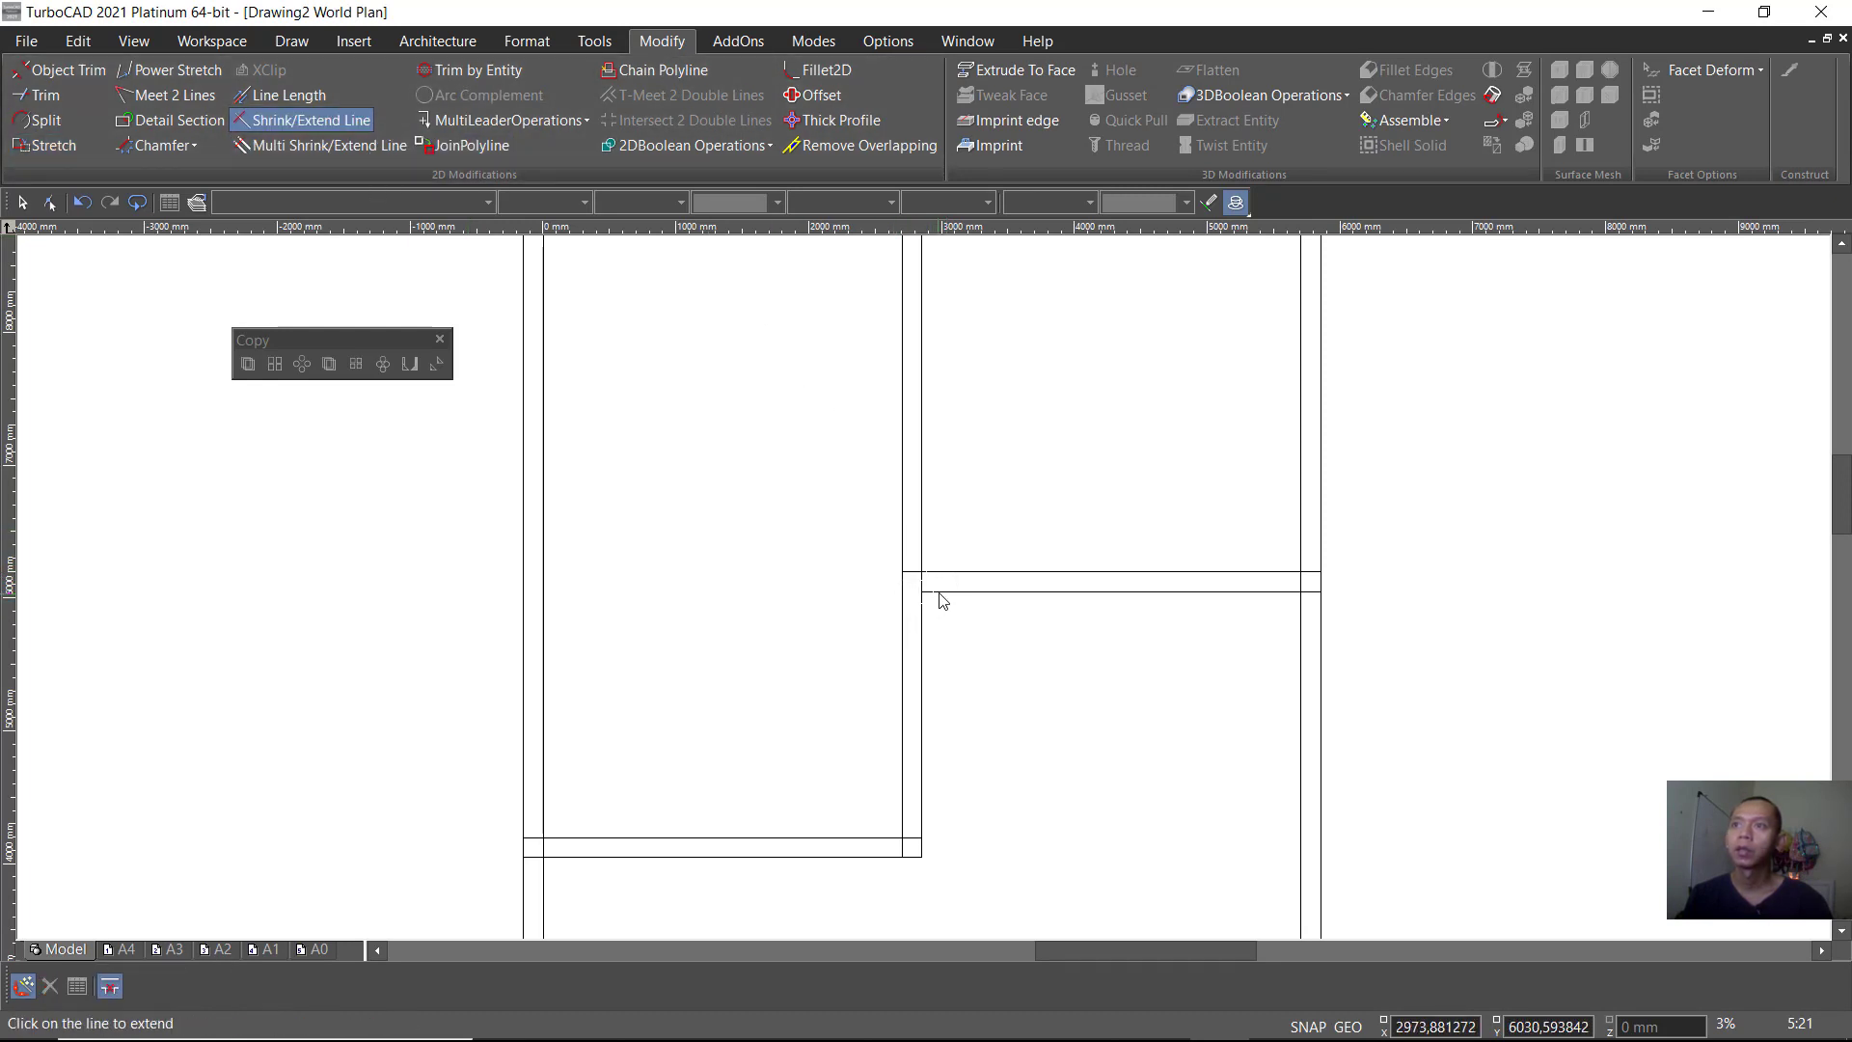
left_click(932, 594)
left_click(906, 623)
scroll(1009, 570, "down", 2)
scroll(906, 637, "down", 2)
scroll(906, 636, "up", 2)
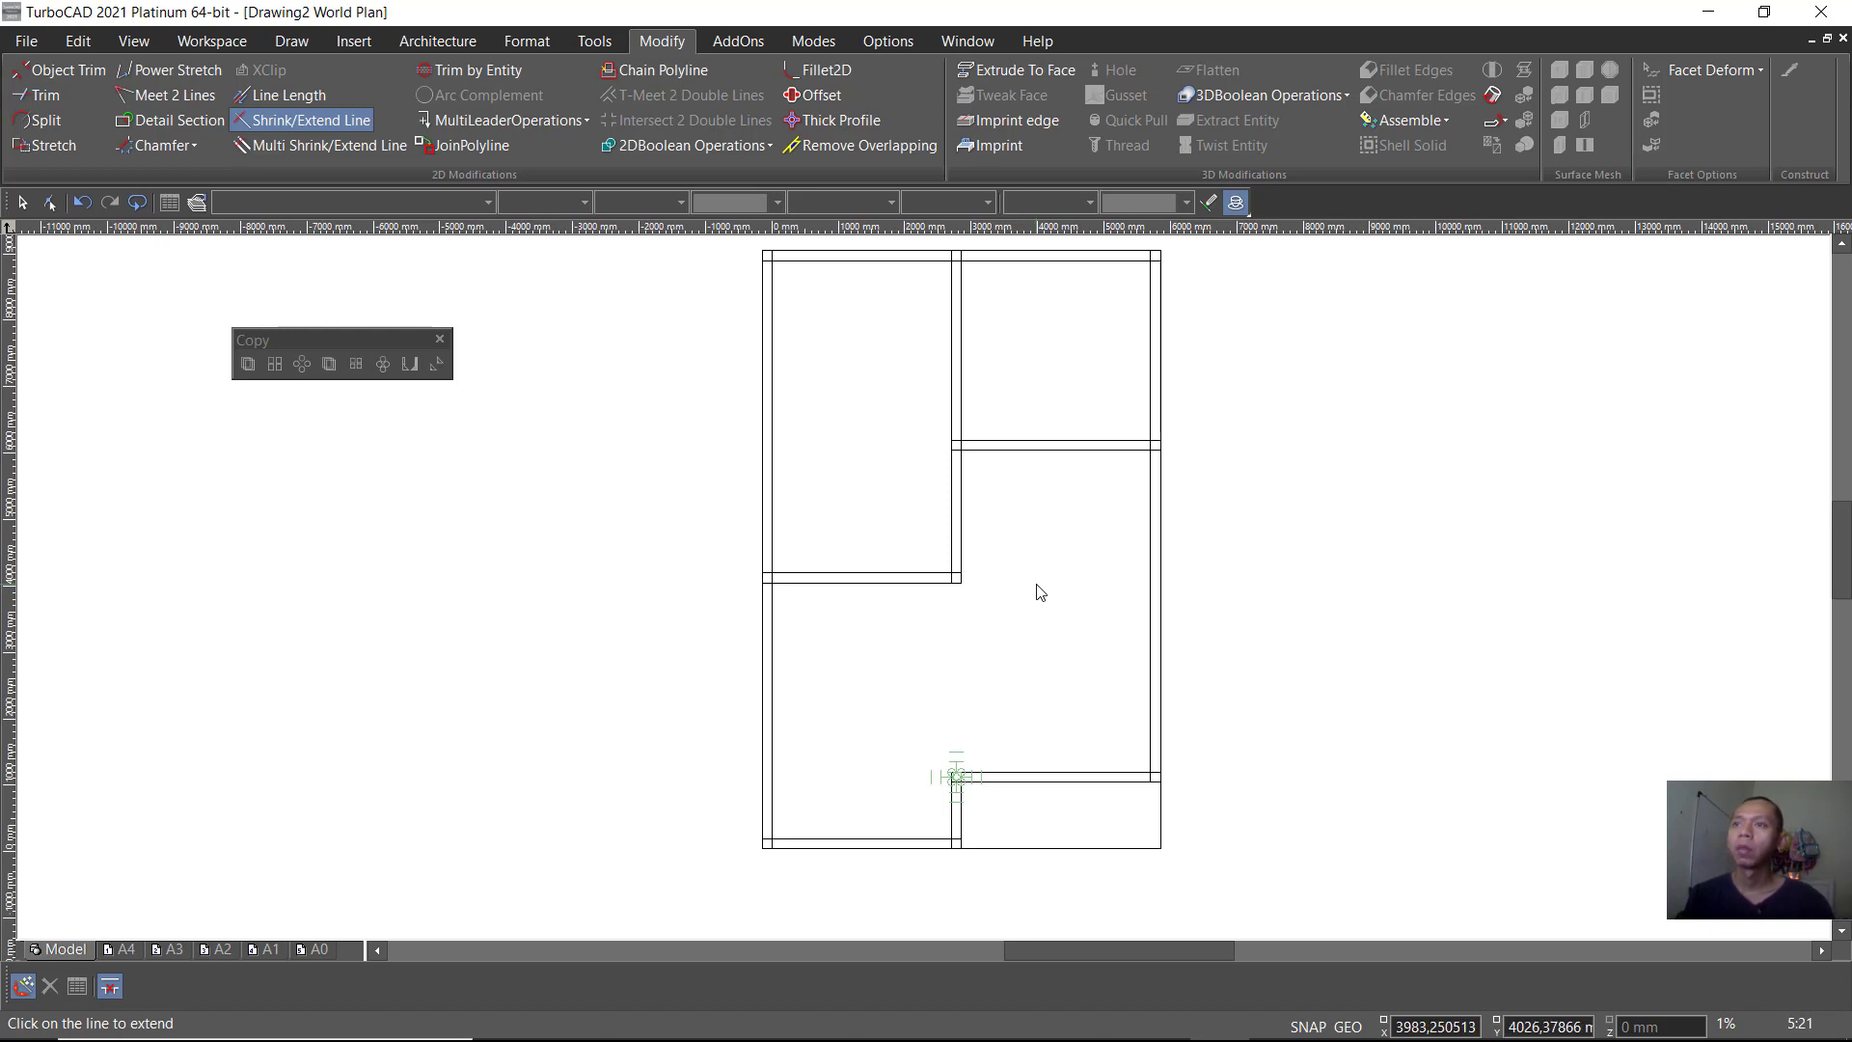
Step: Turn on the Groups and Blocks toolbar and position it beside the Copy tools
double_click(327, 339)
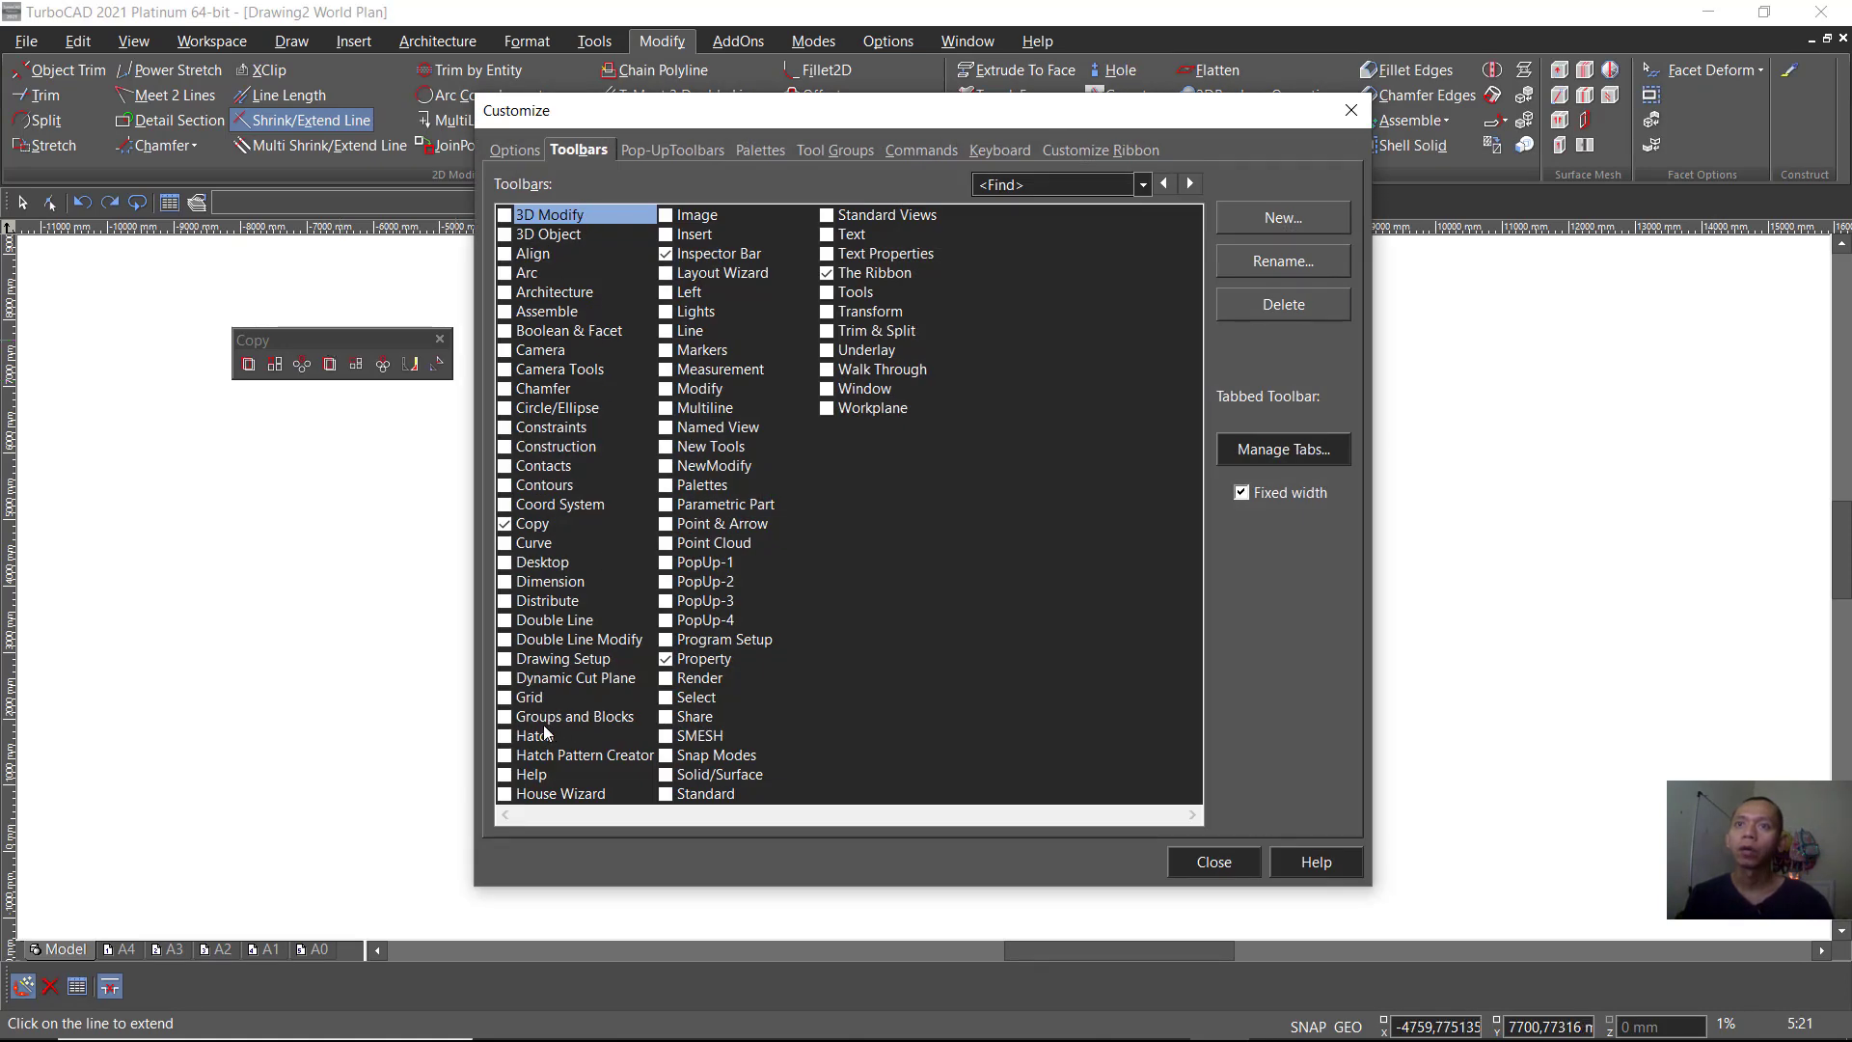
left_click(504, 717)
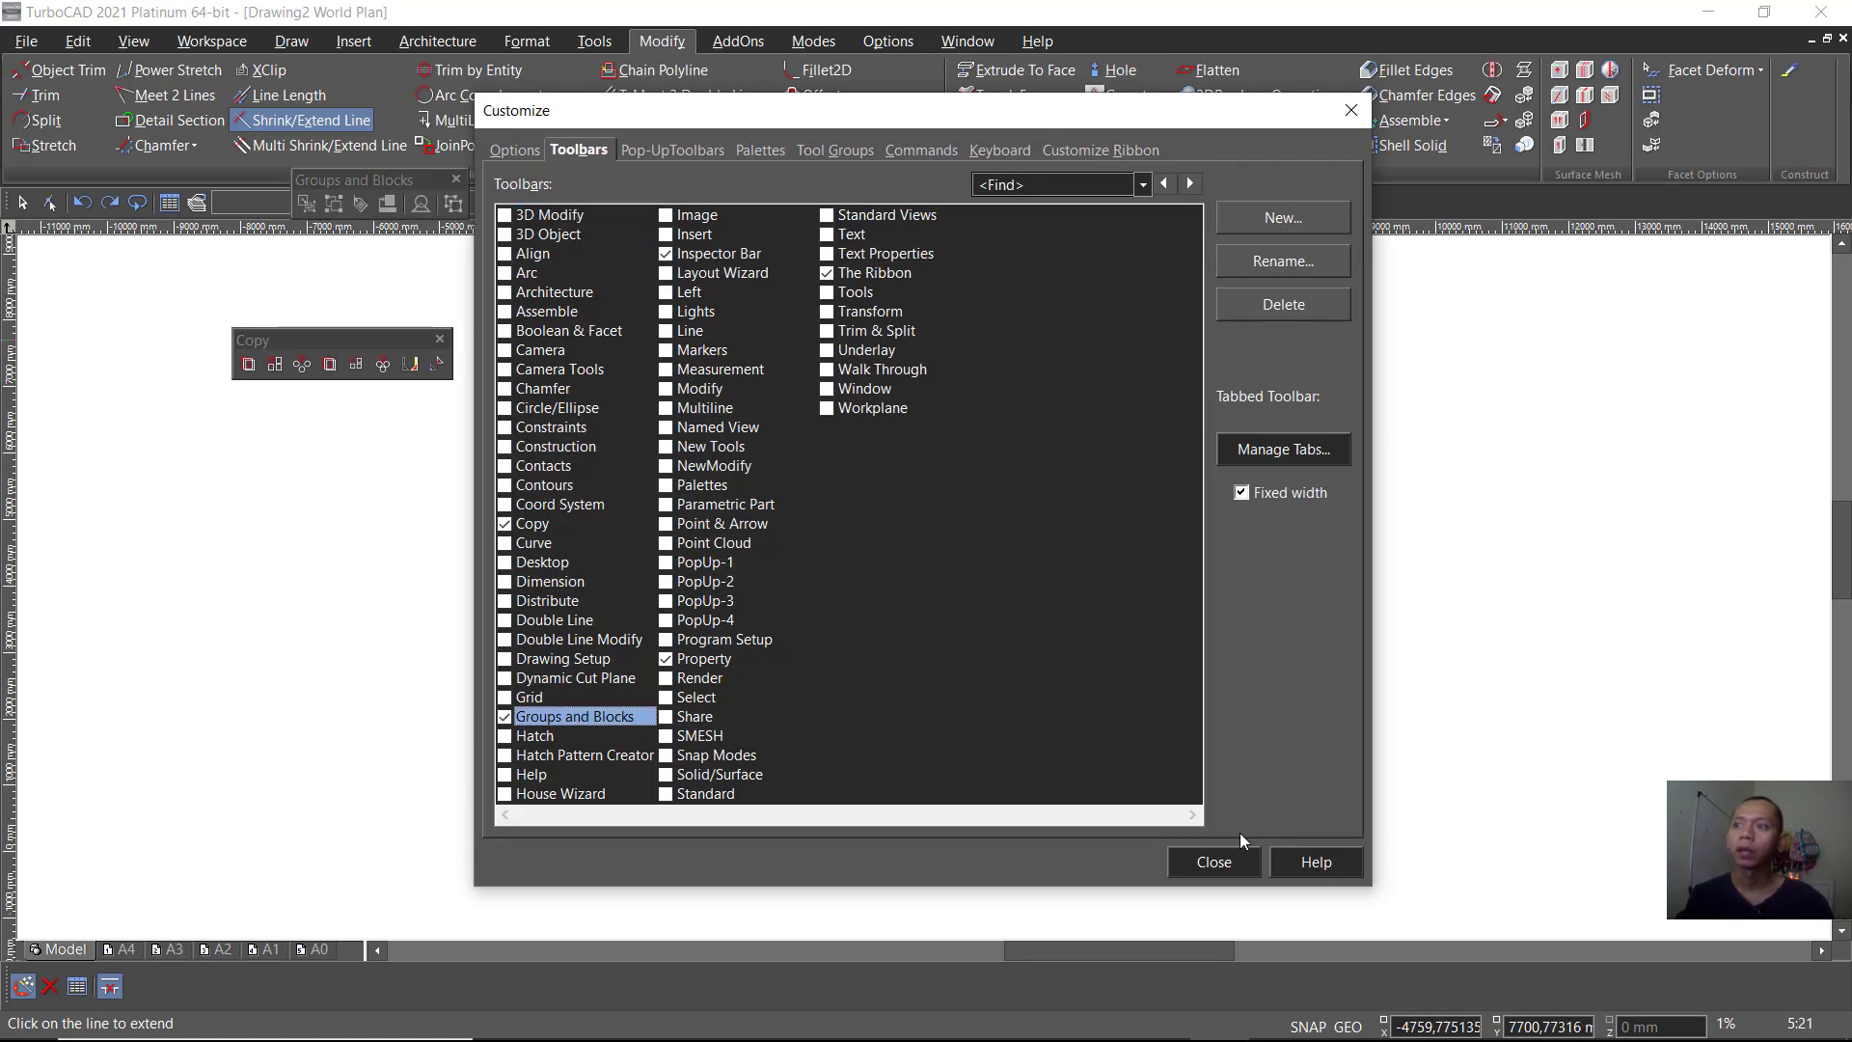
left_click(1213, 861)
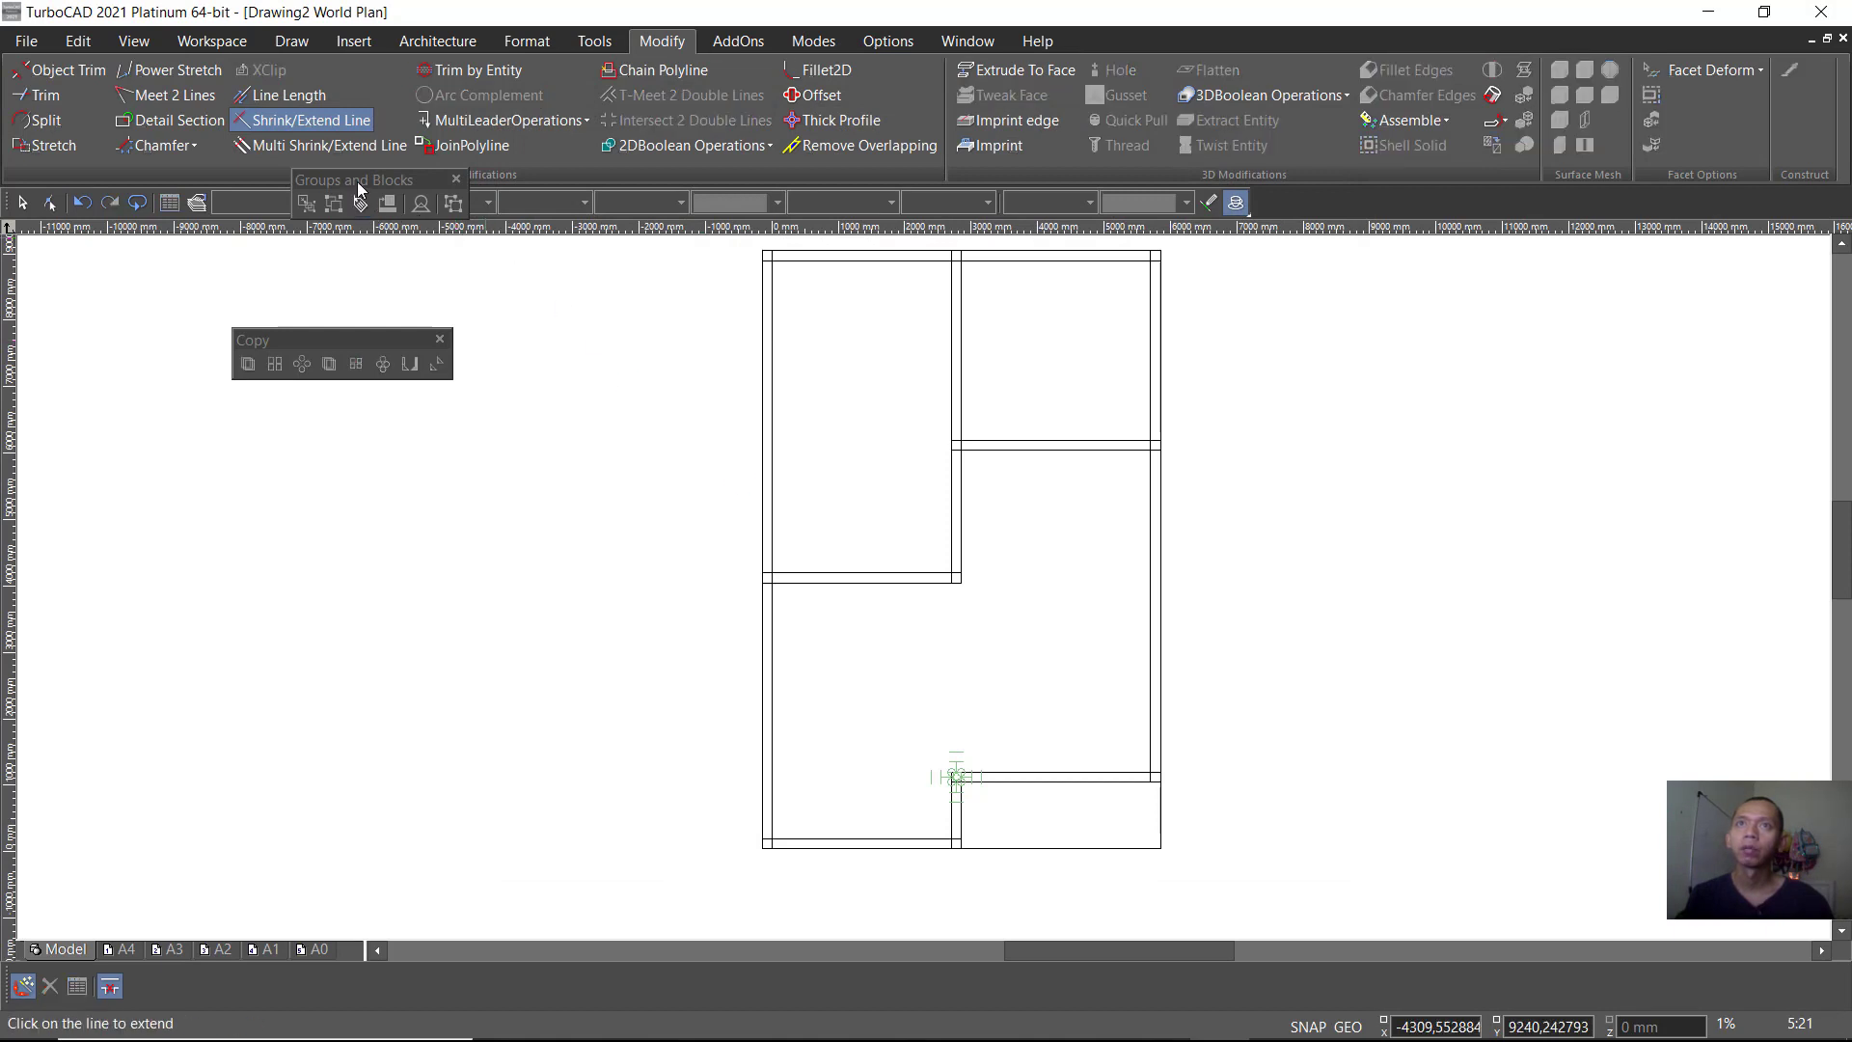
mouse_move(357, 182)
left_mouse_down()
mouse_move(352, 273)
mouse_move(320, 283)
left_mouse_up()
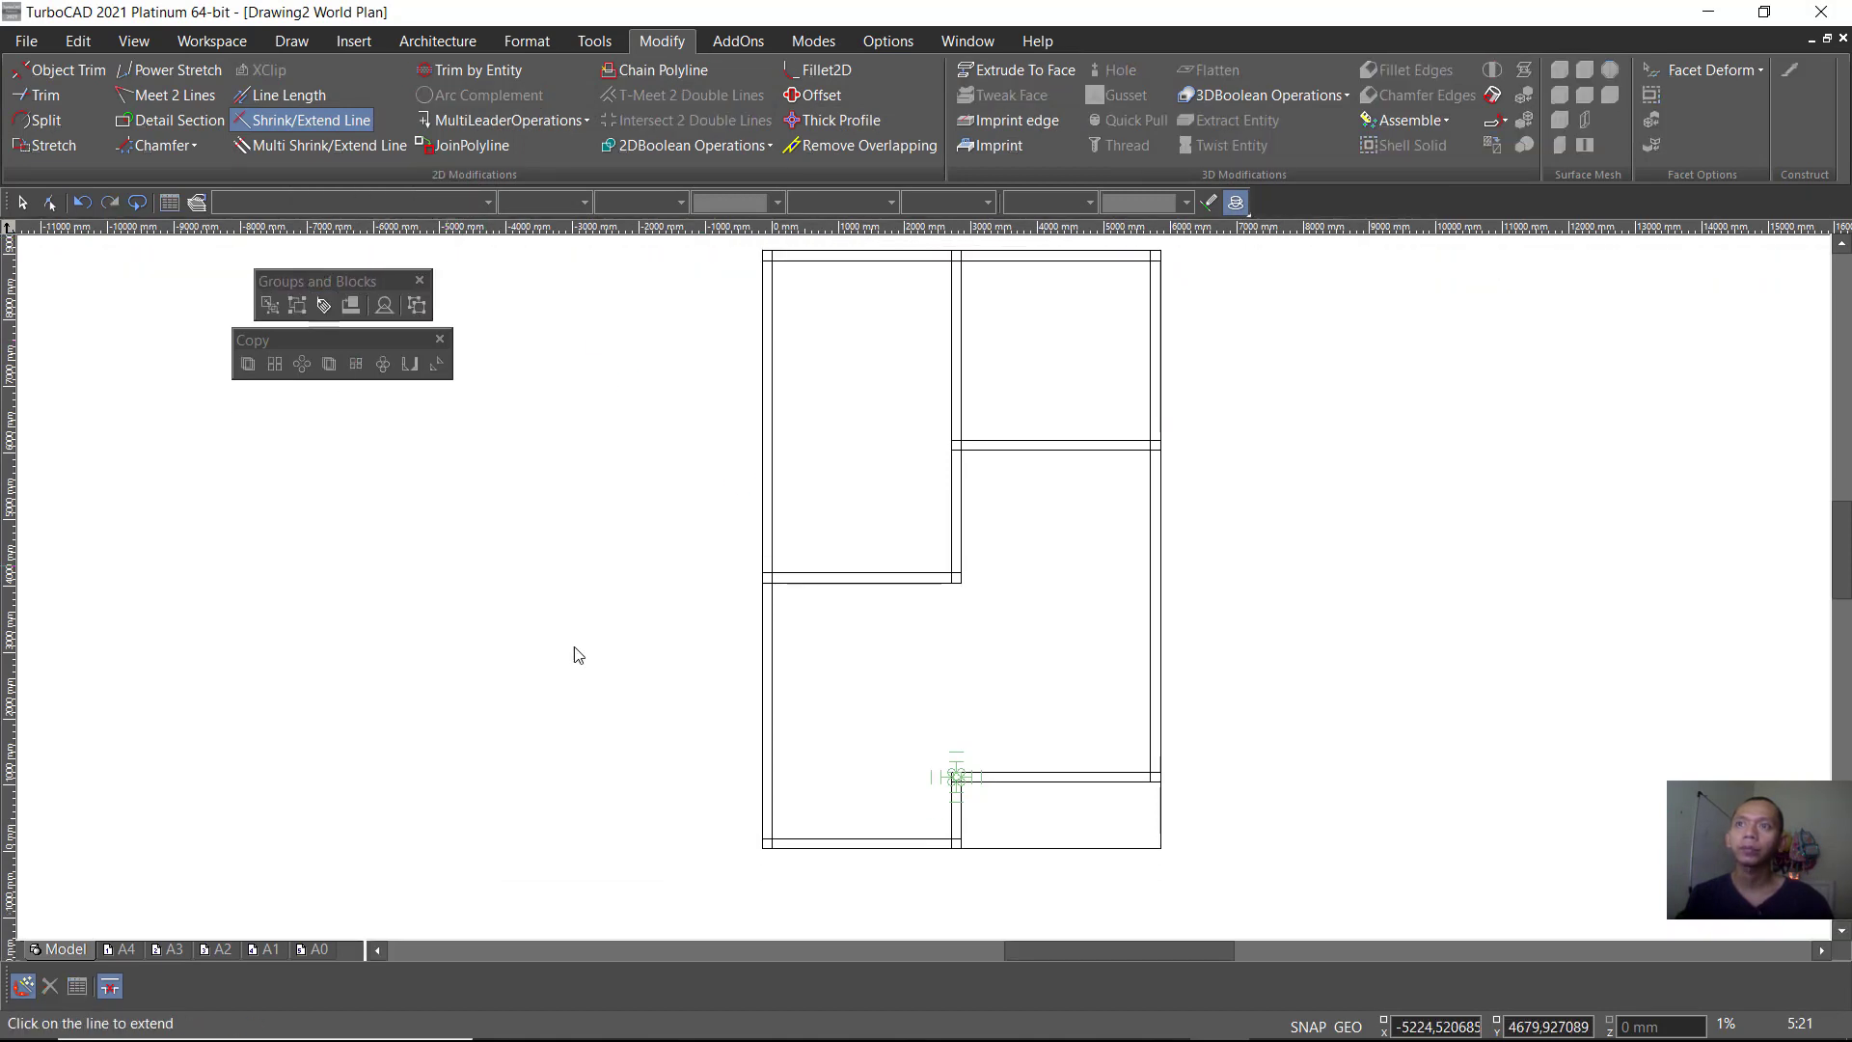
scroll(1006, 689, "up", 2)
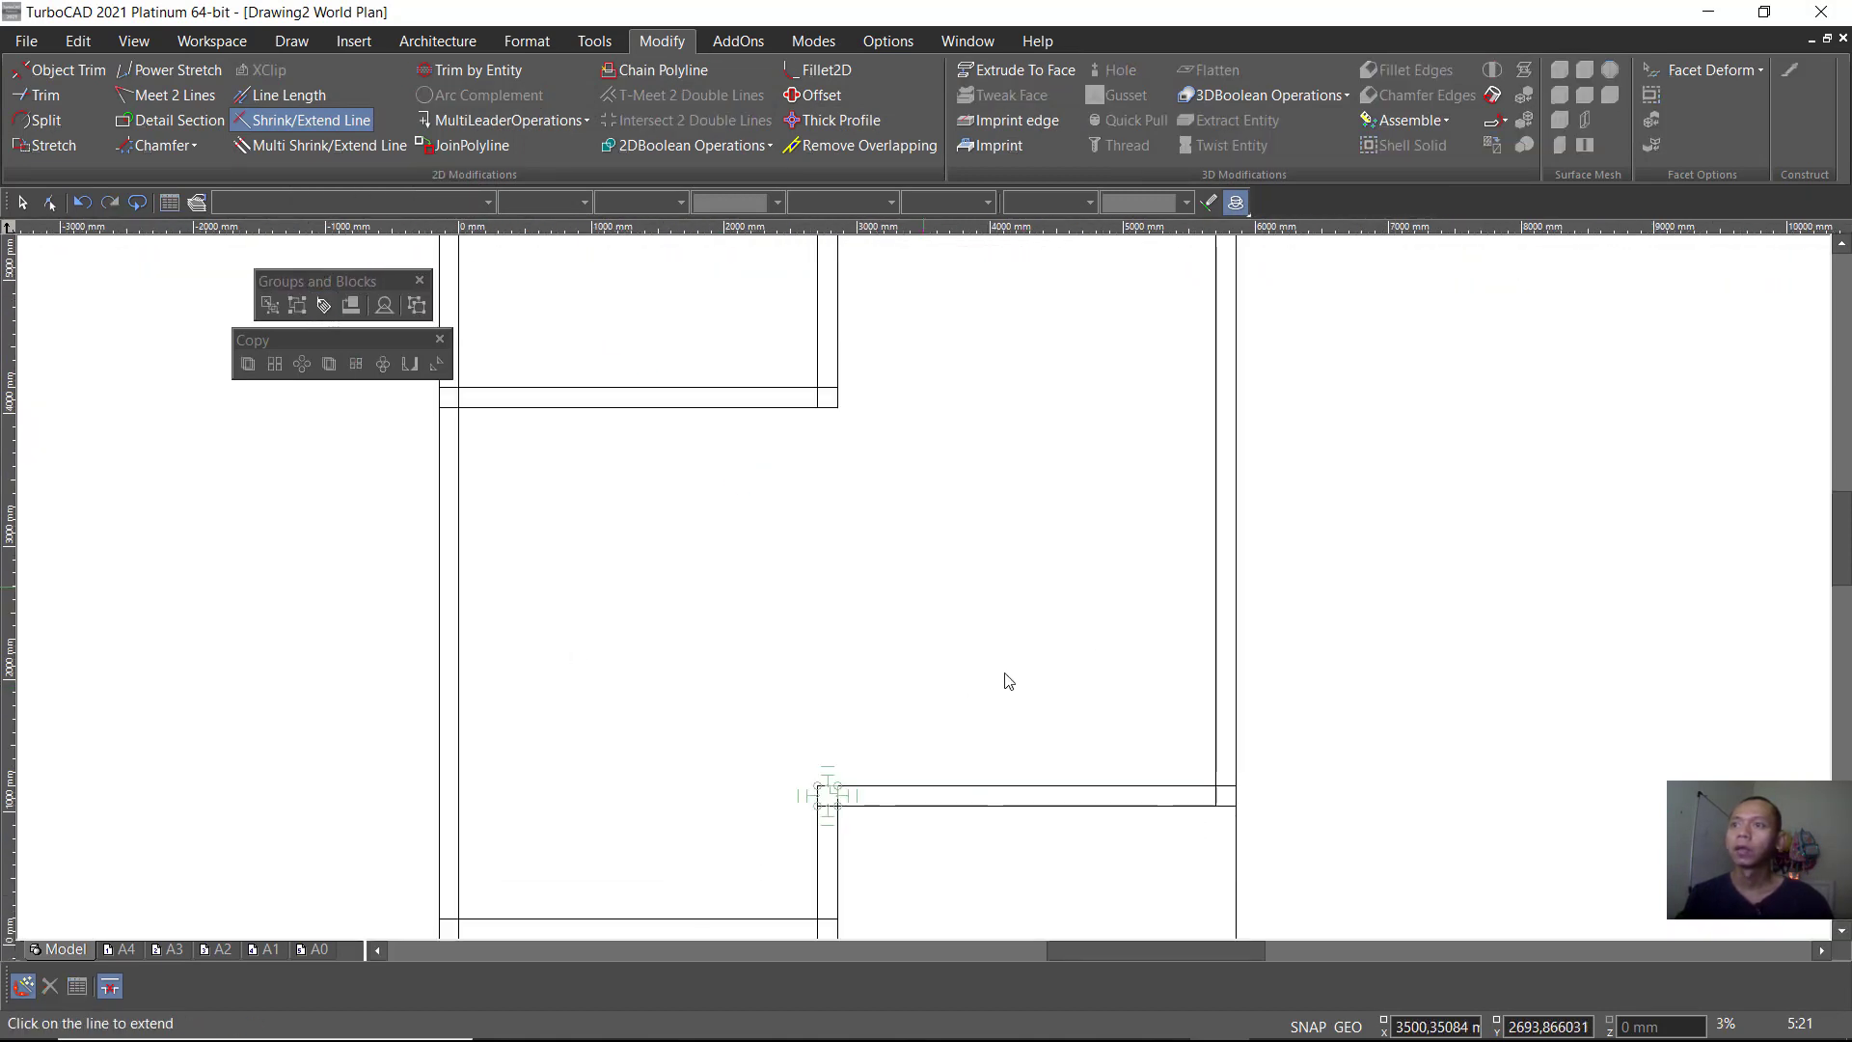
Step: Draw a 1000 mm vertical line inside the room as the door leaf
left_click(291, 40)
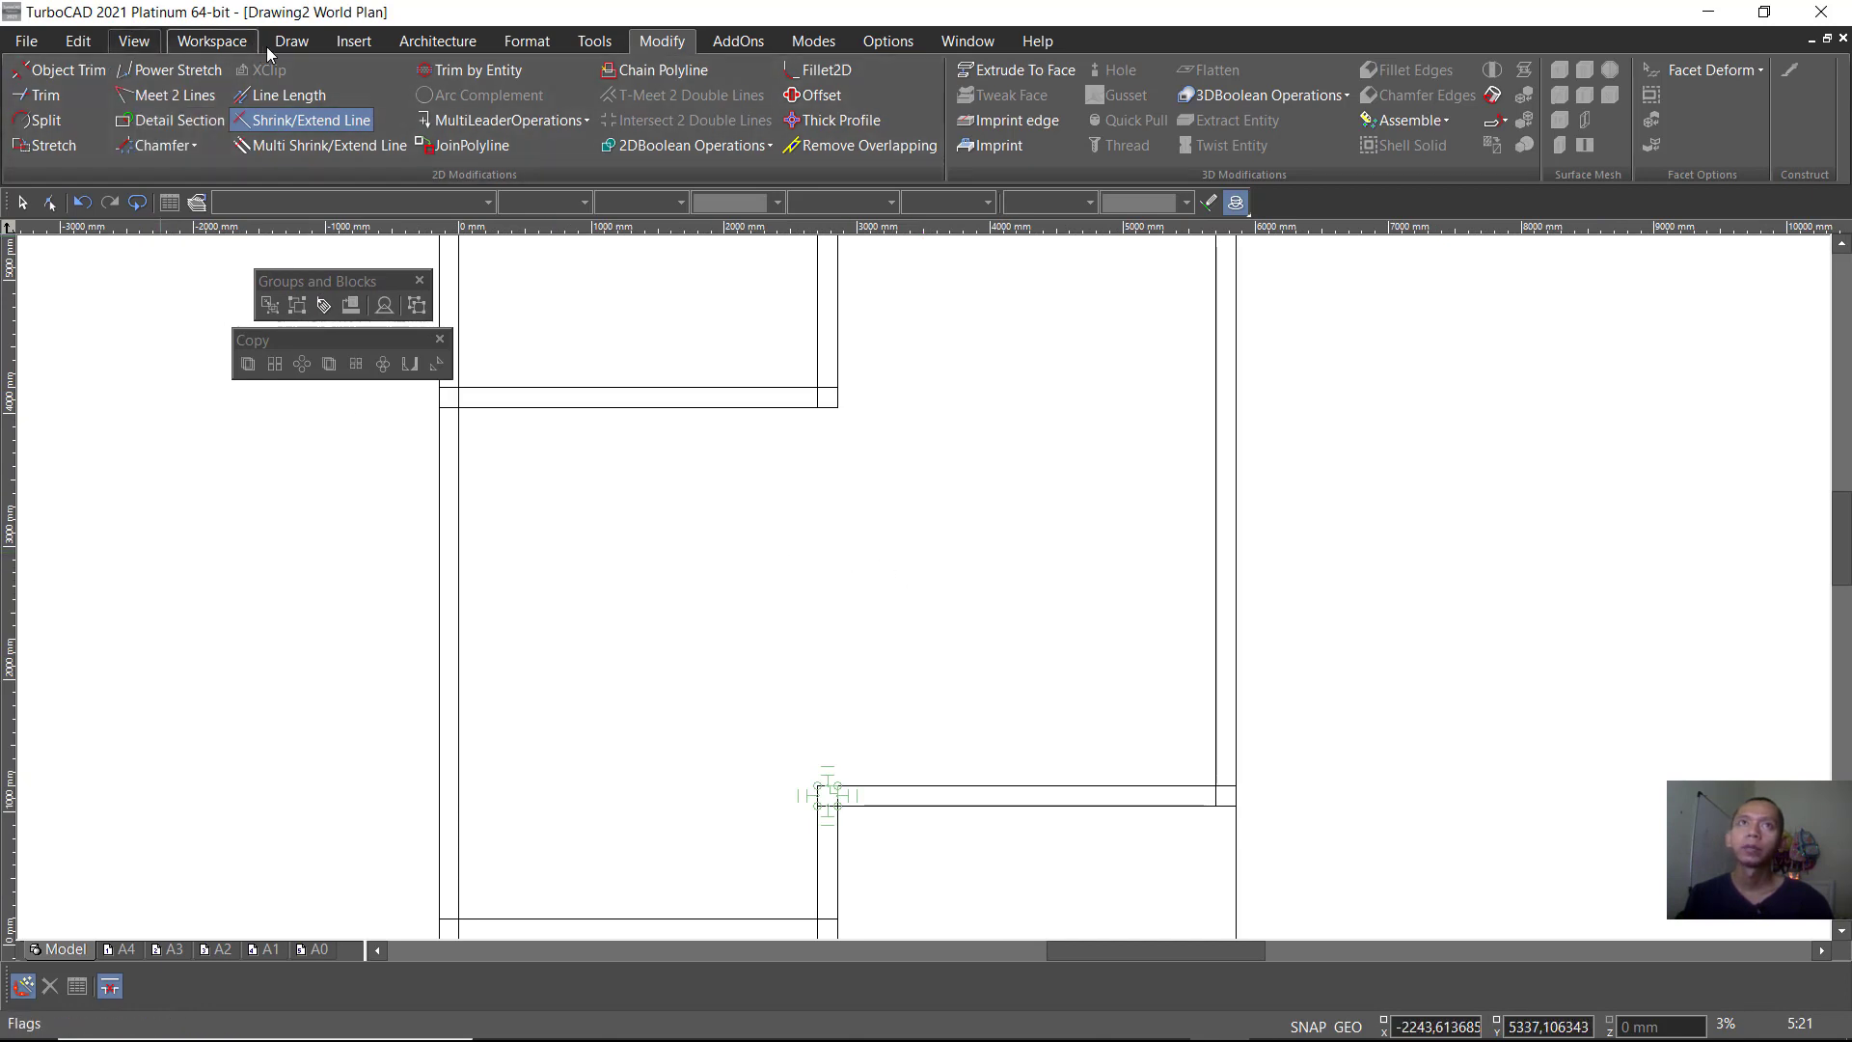
left_click(179, 94)
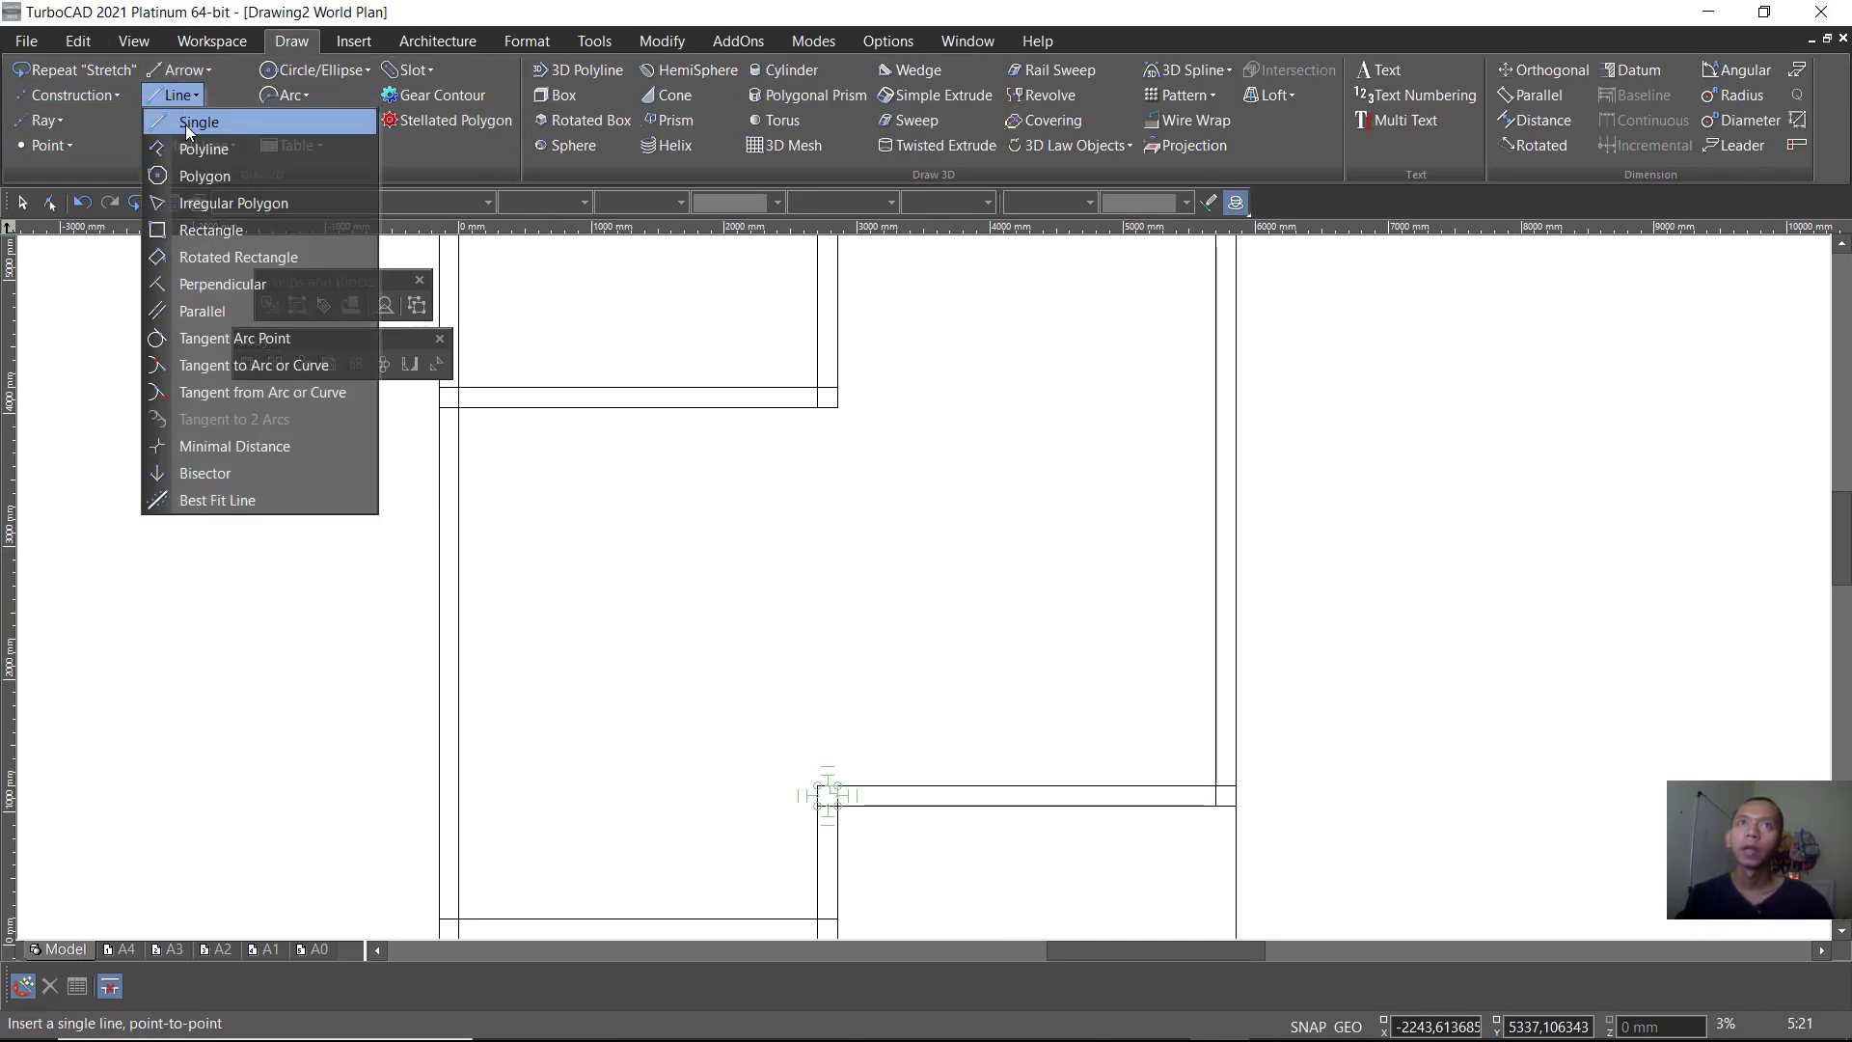
left_click(185, 125)
left_click(863, 656)
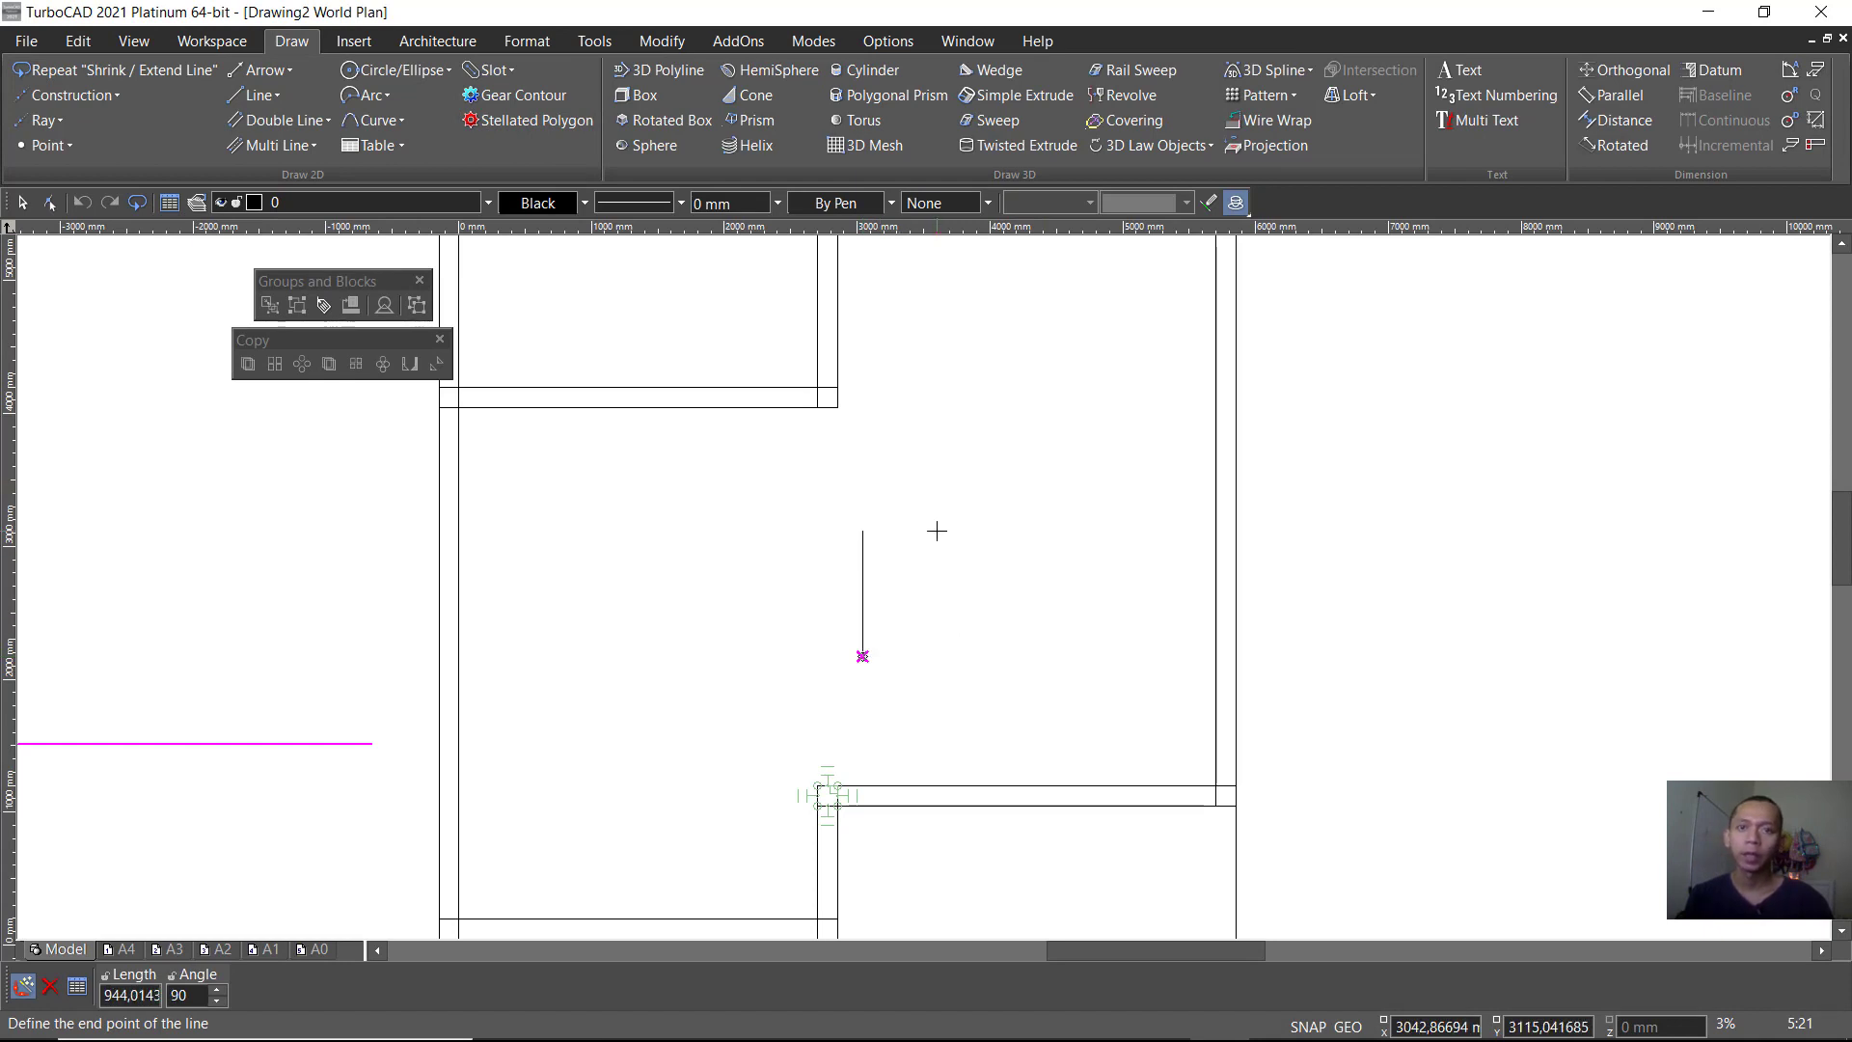
key("Tab")
type("1")
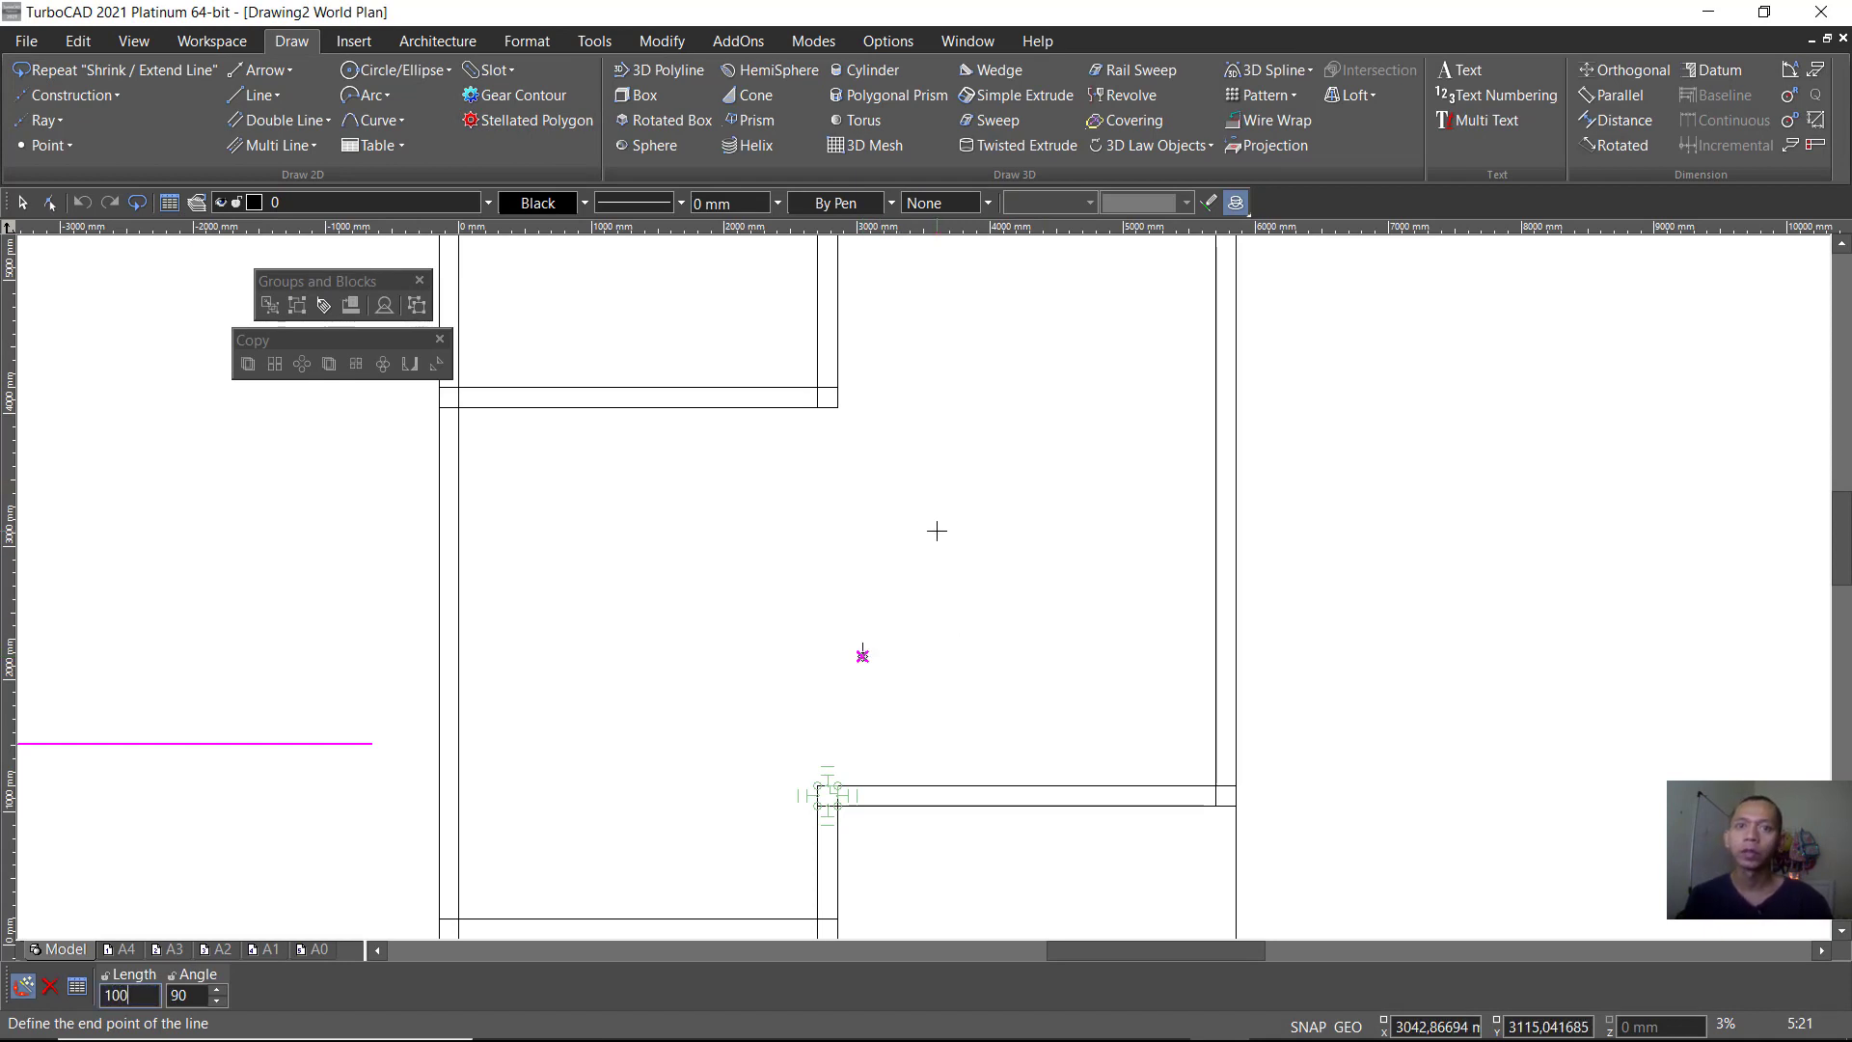
key("Return")
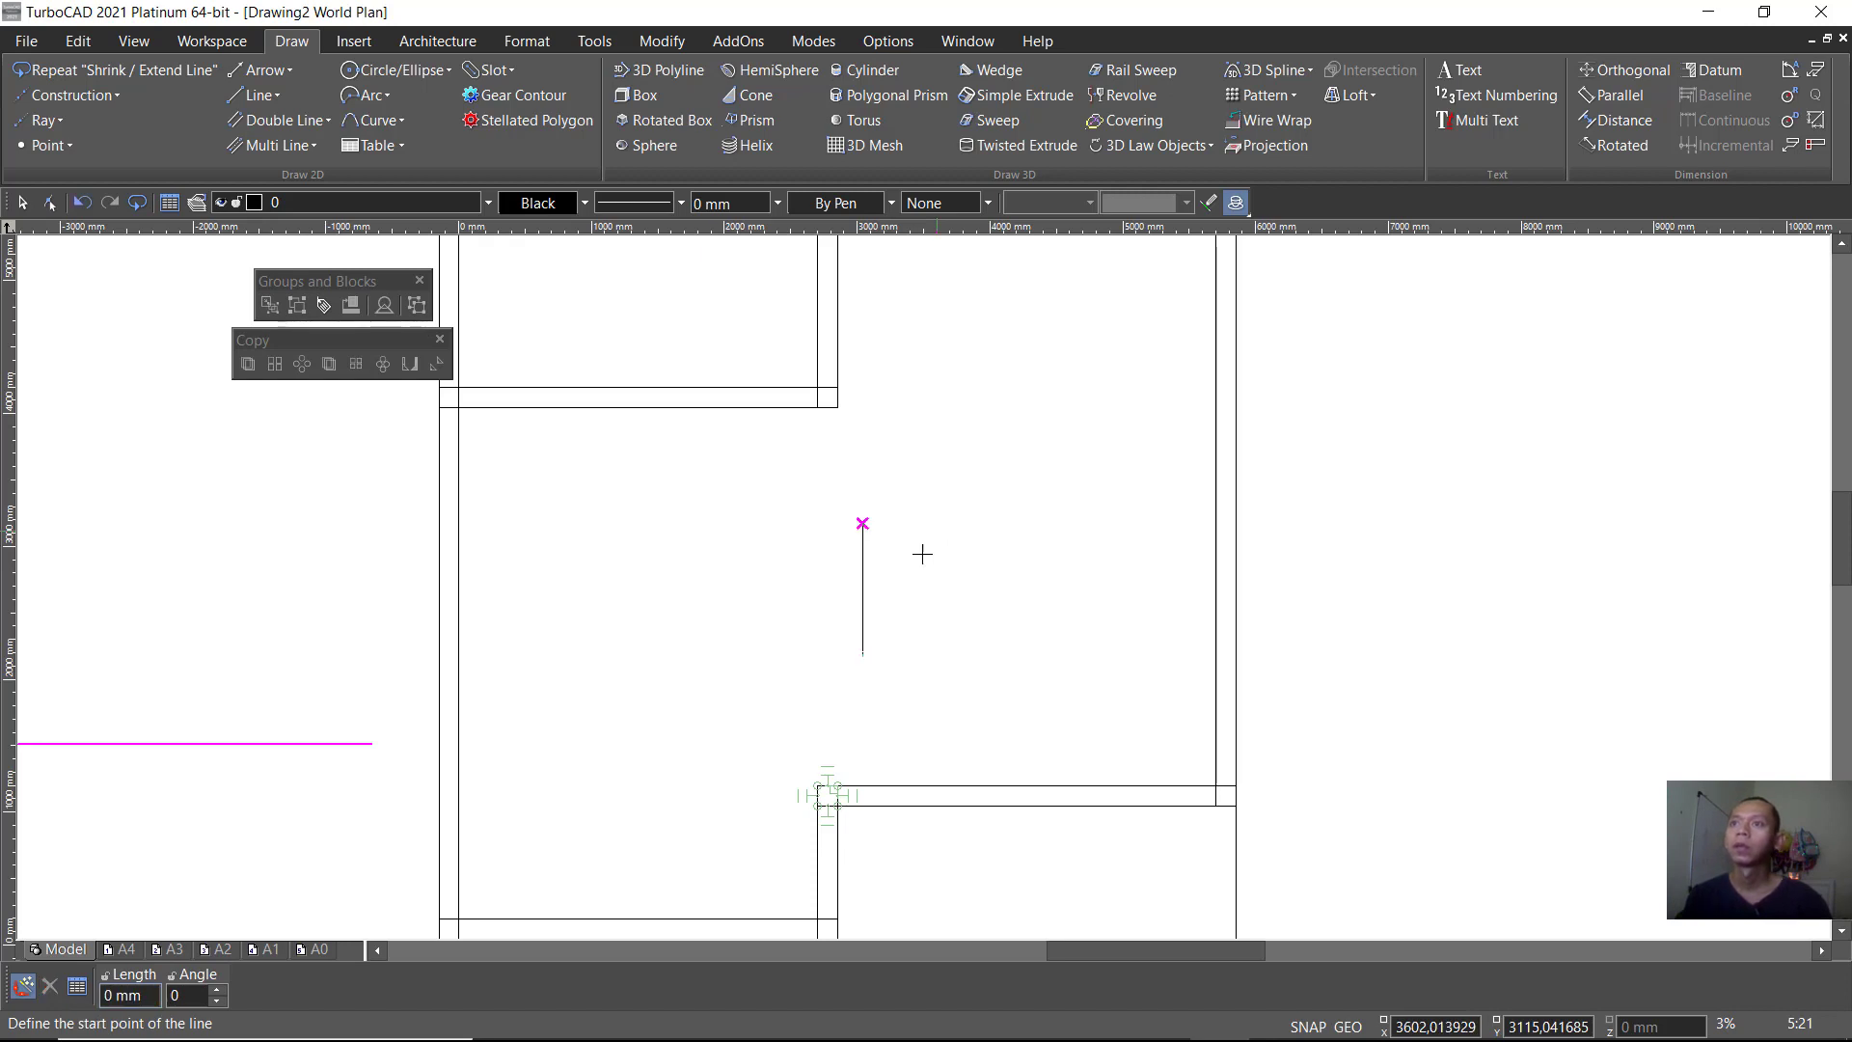
Step: Add a 1000 mm-radius arc from 0° to 90°, centred at the line's foot
scroll(849, 587, "up", 2)
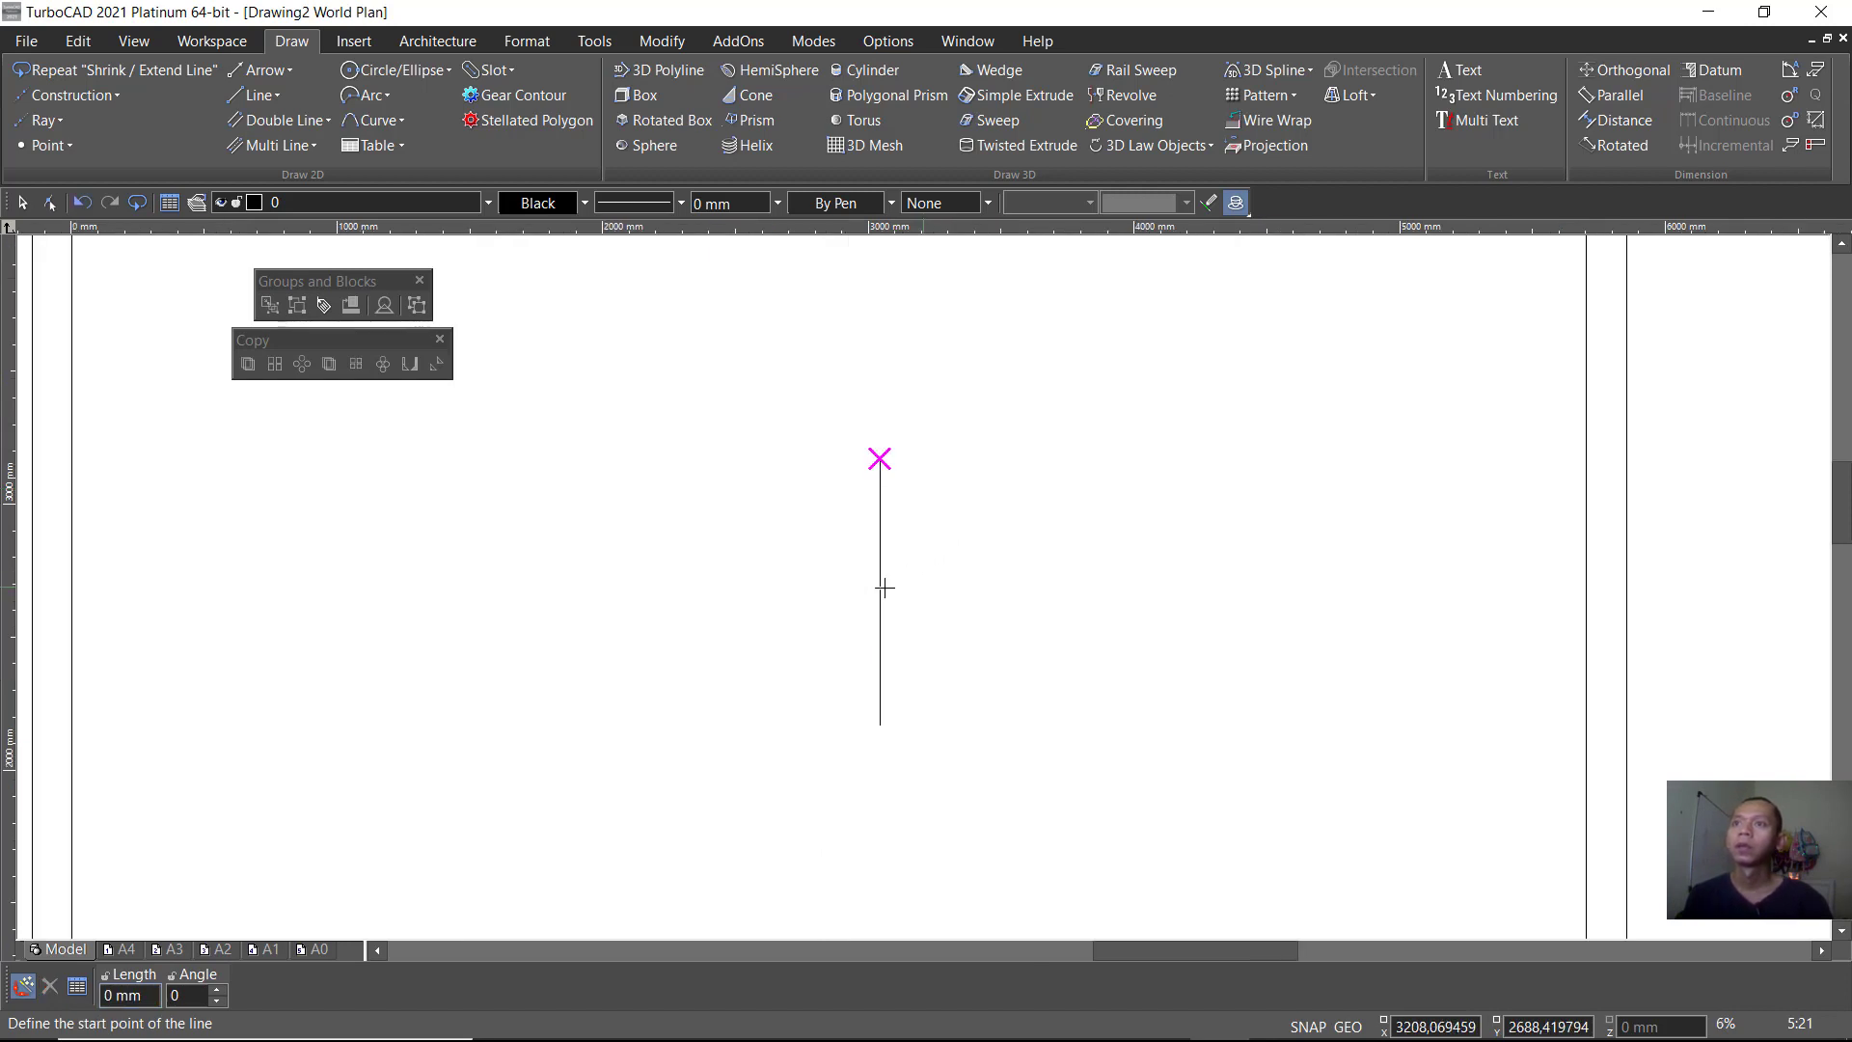
left_click(362, 94)
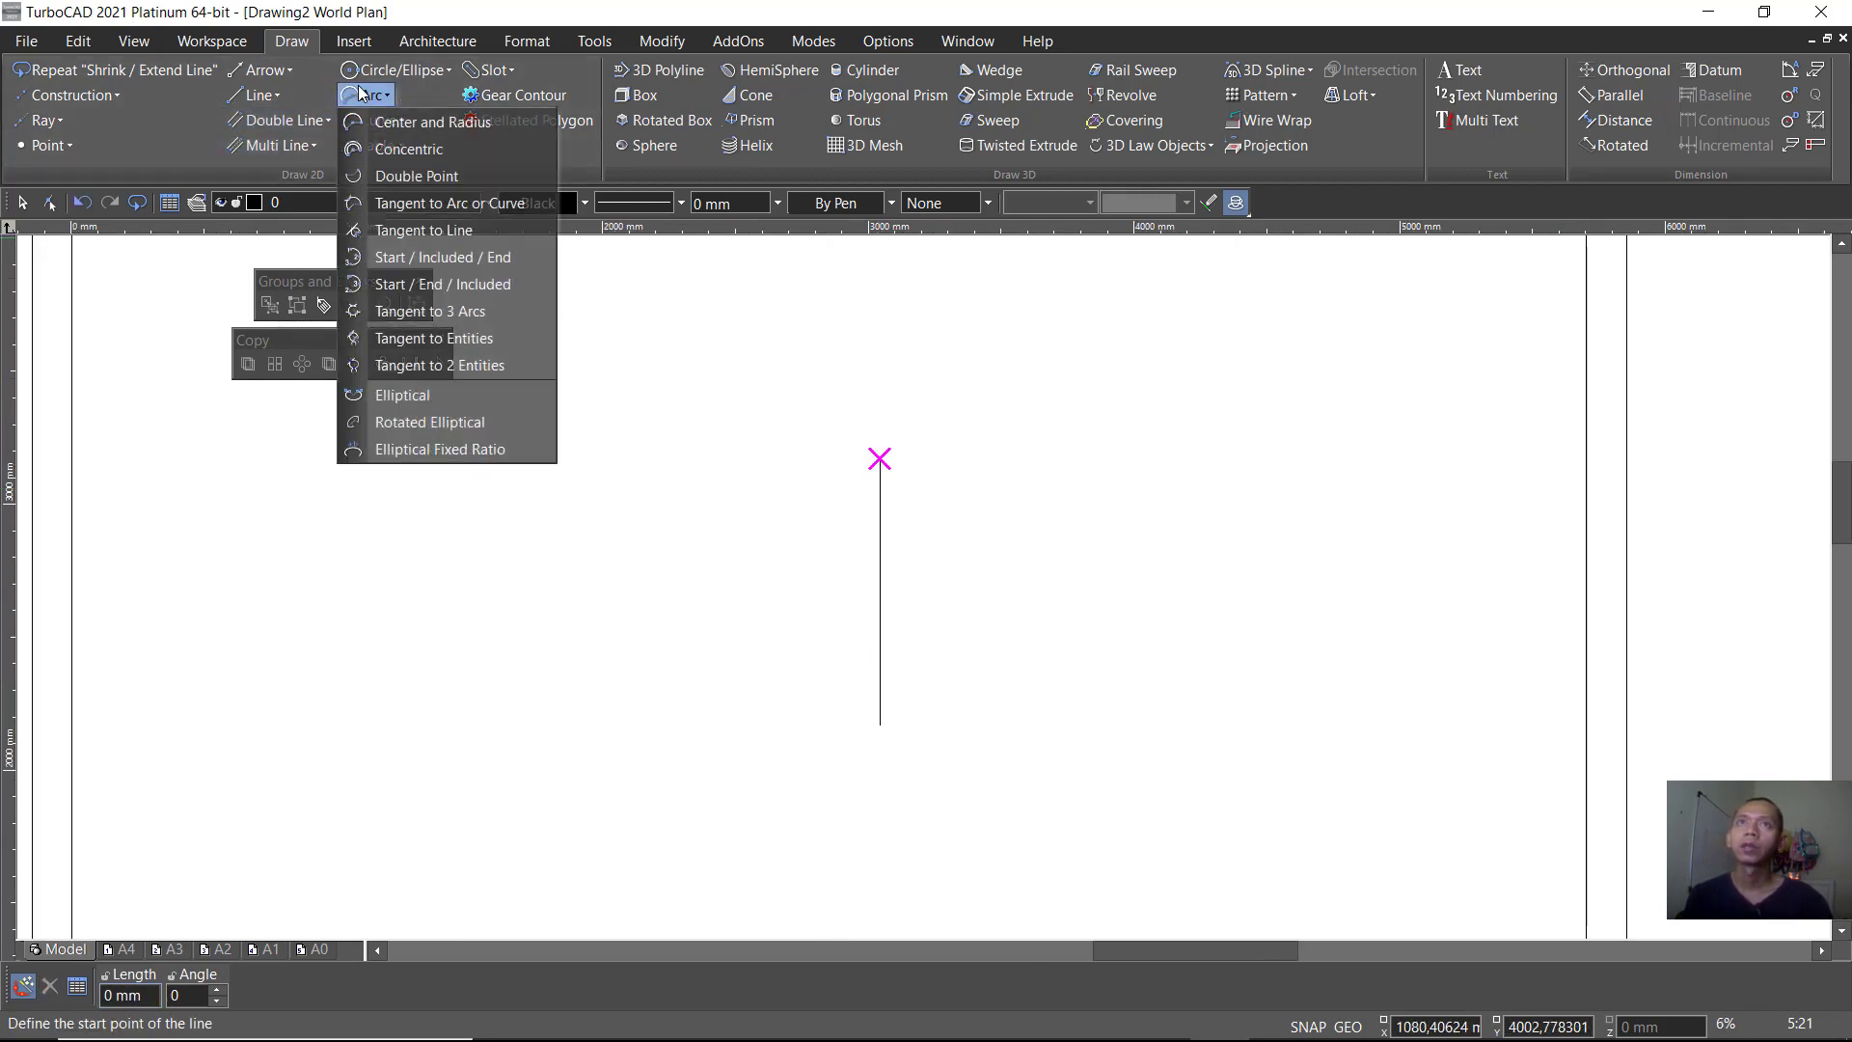
left_click(445, 123)
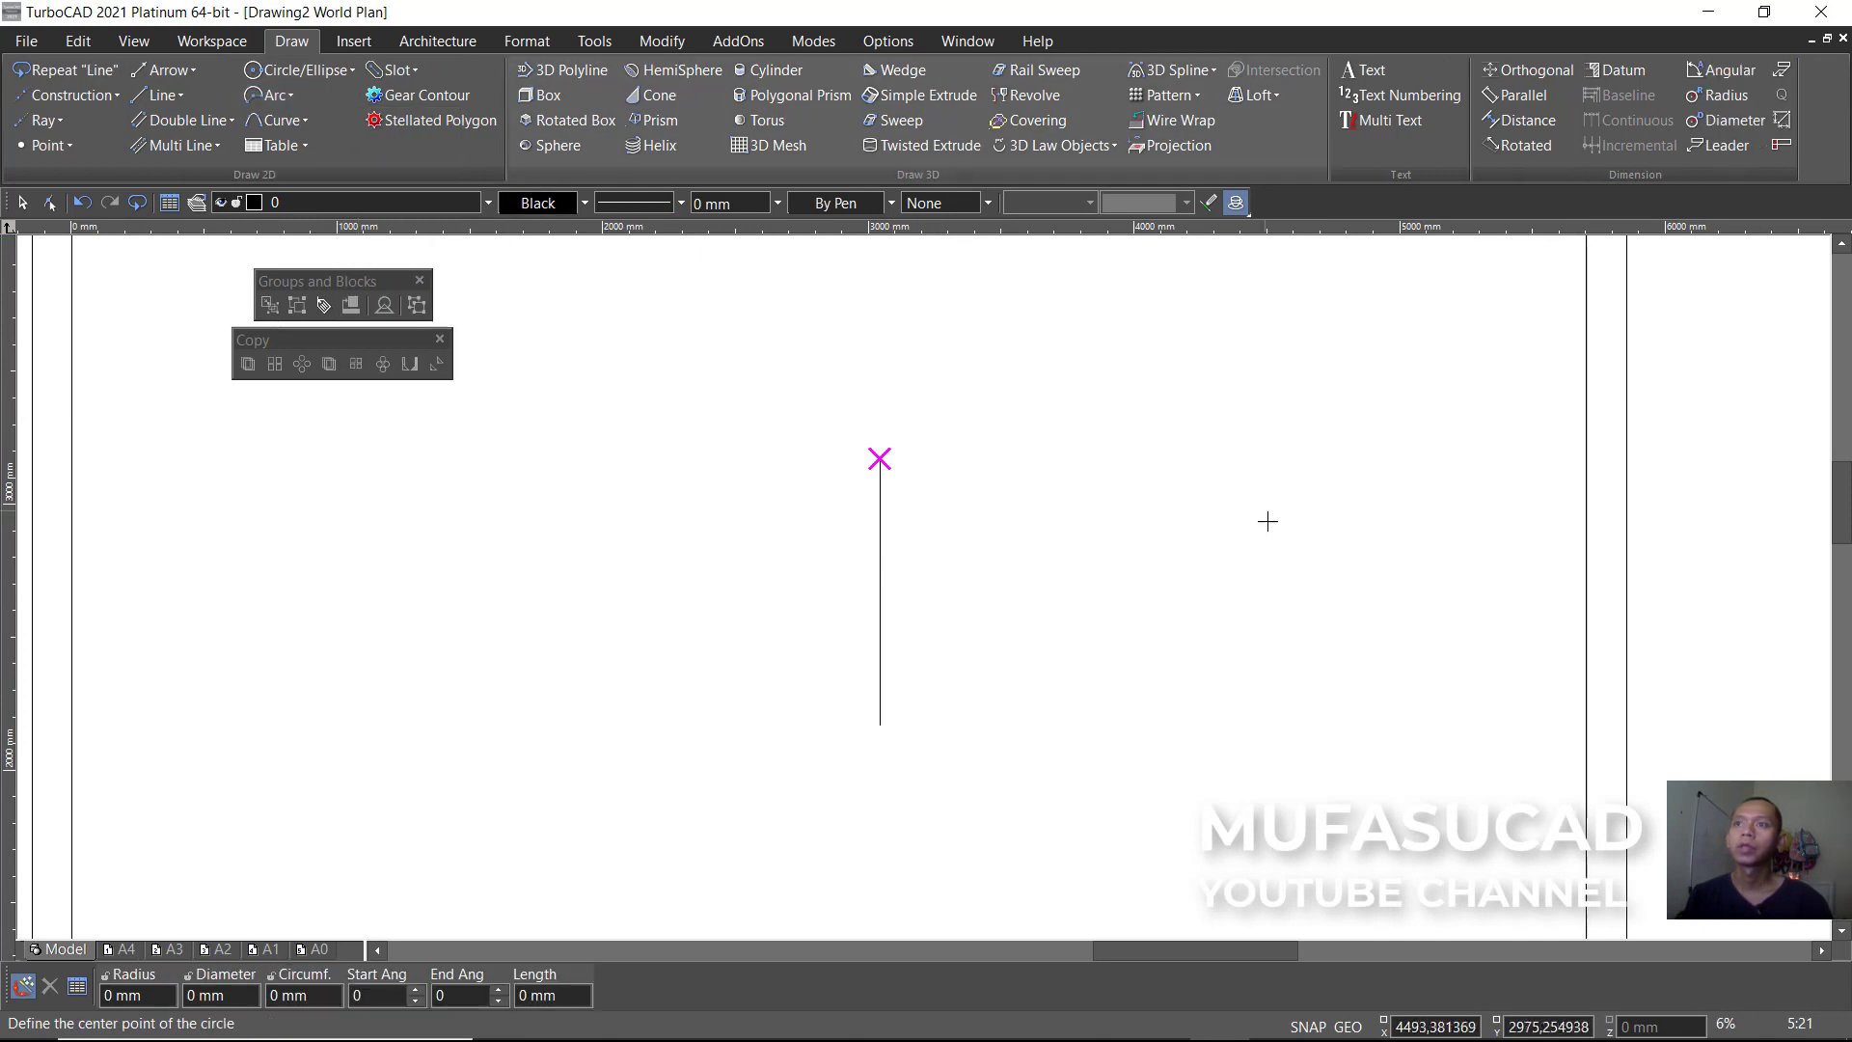
left_click(880, 724)
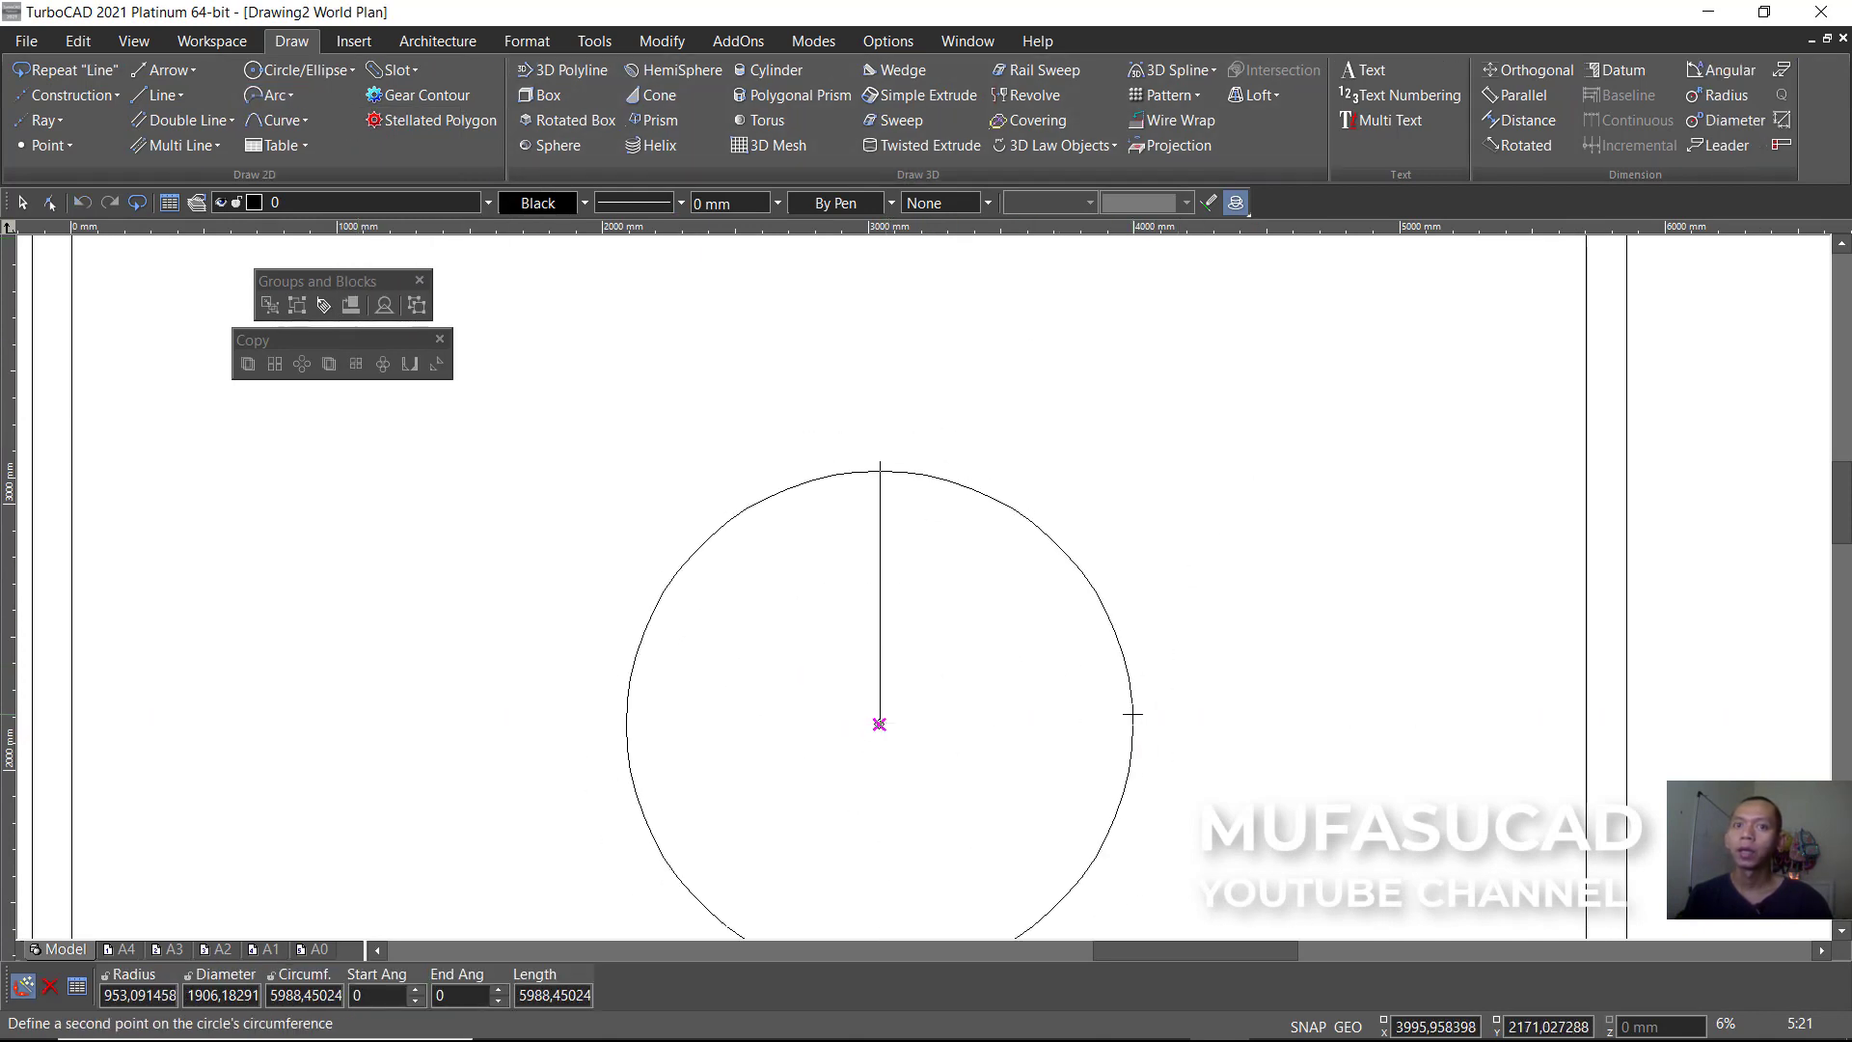
key("Tab")
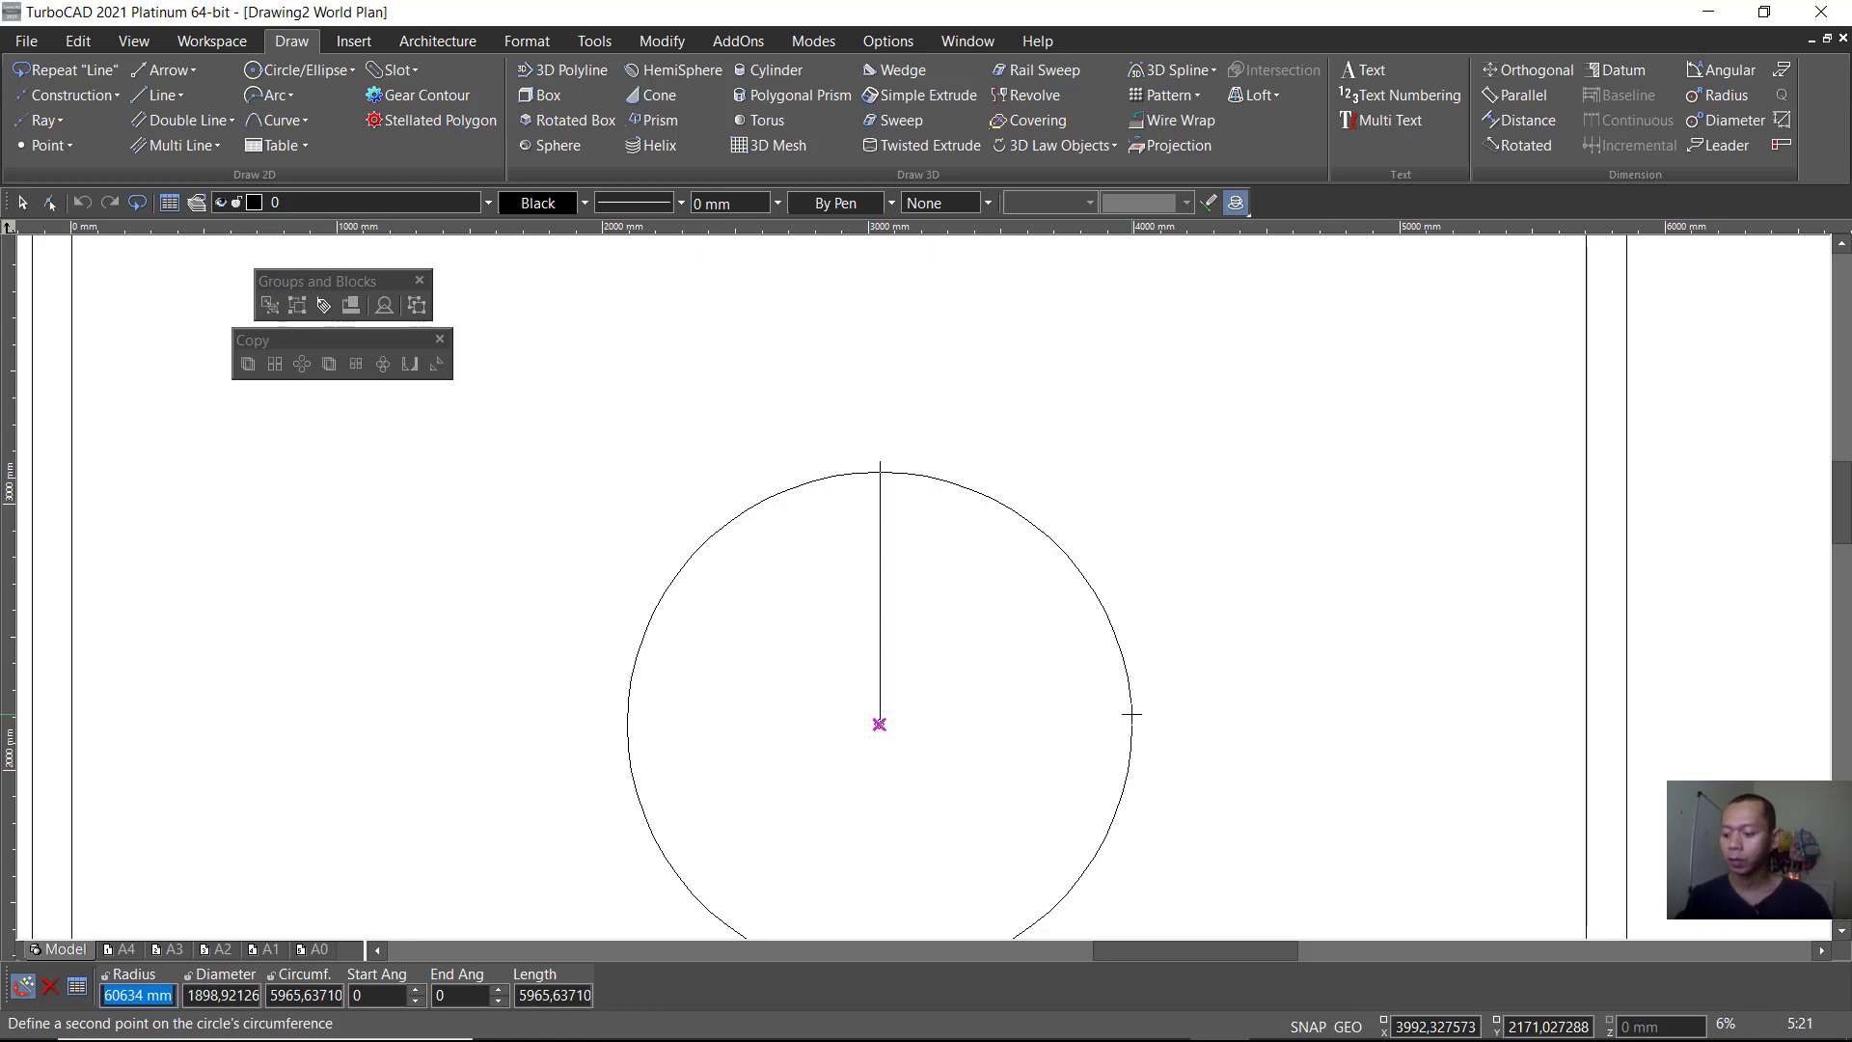
type("1000")
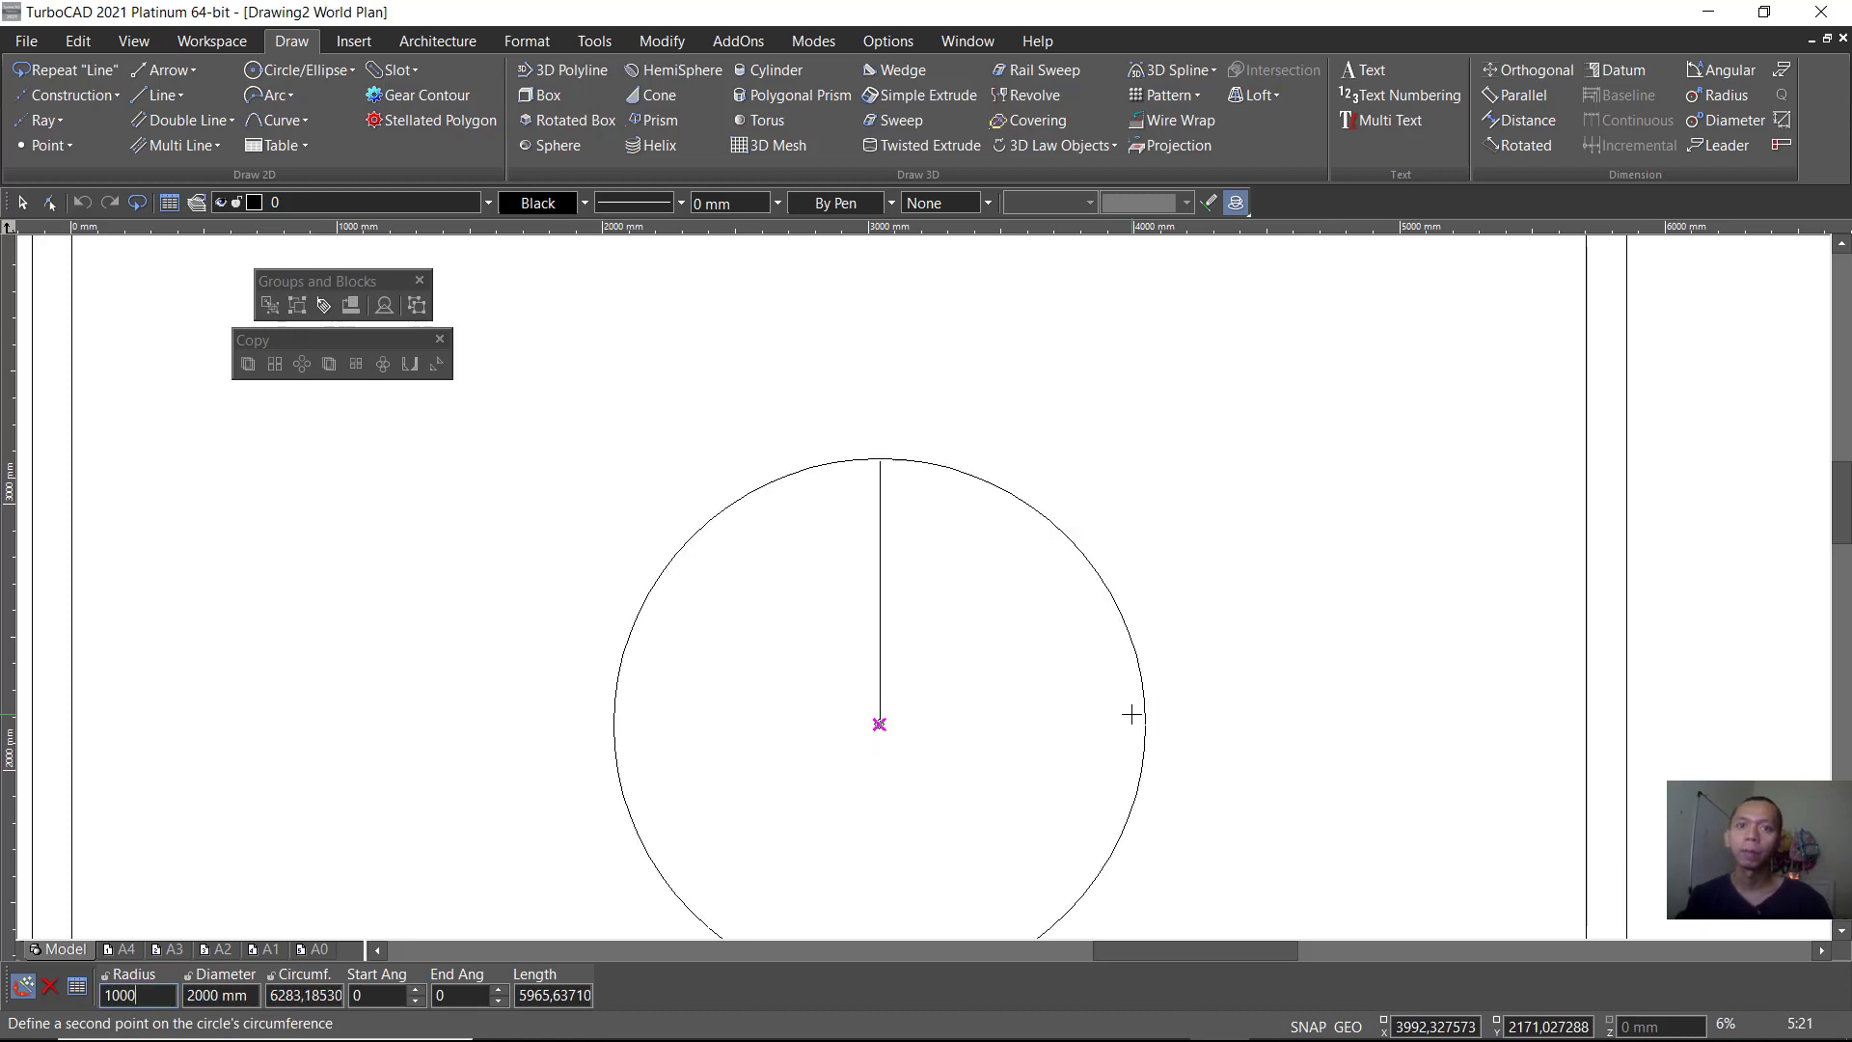
key("Tab")
key("Tab")
key("Tab")
type("90")
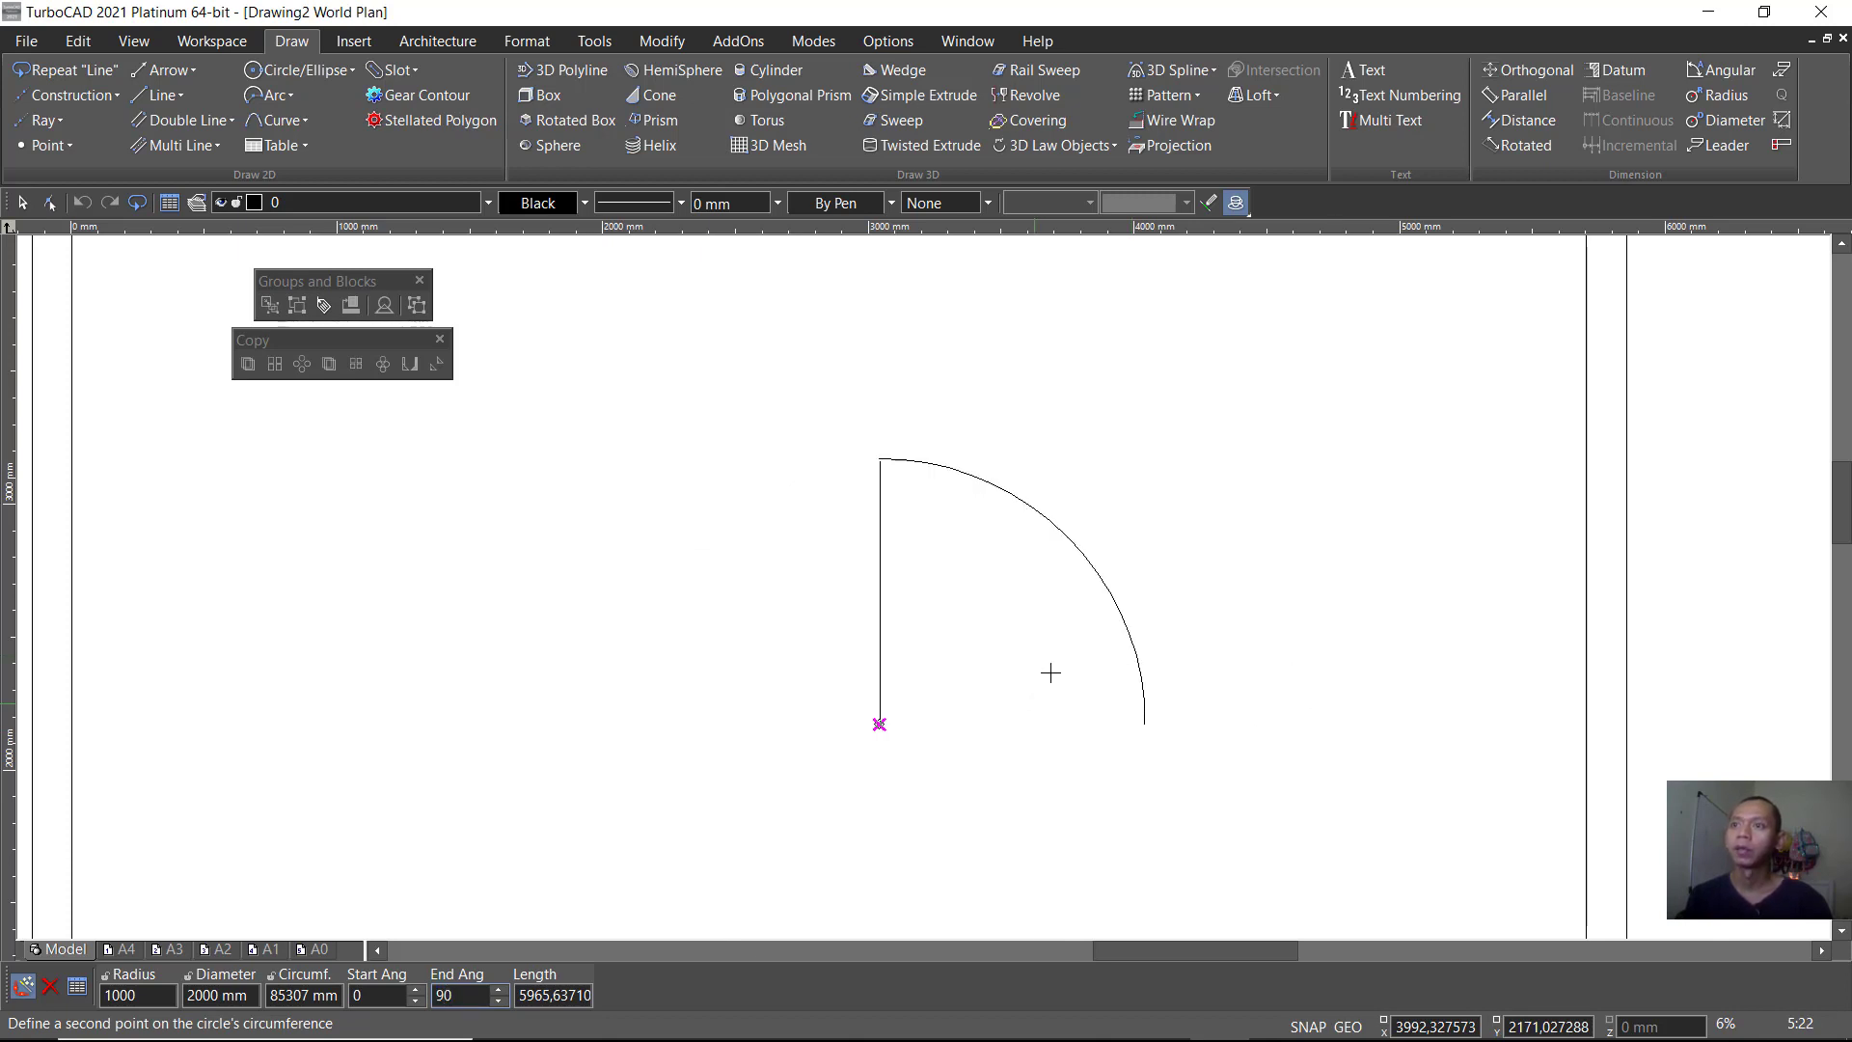
key("Return")
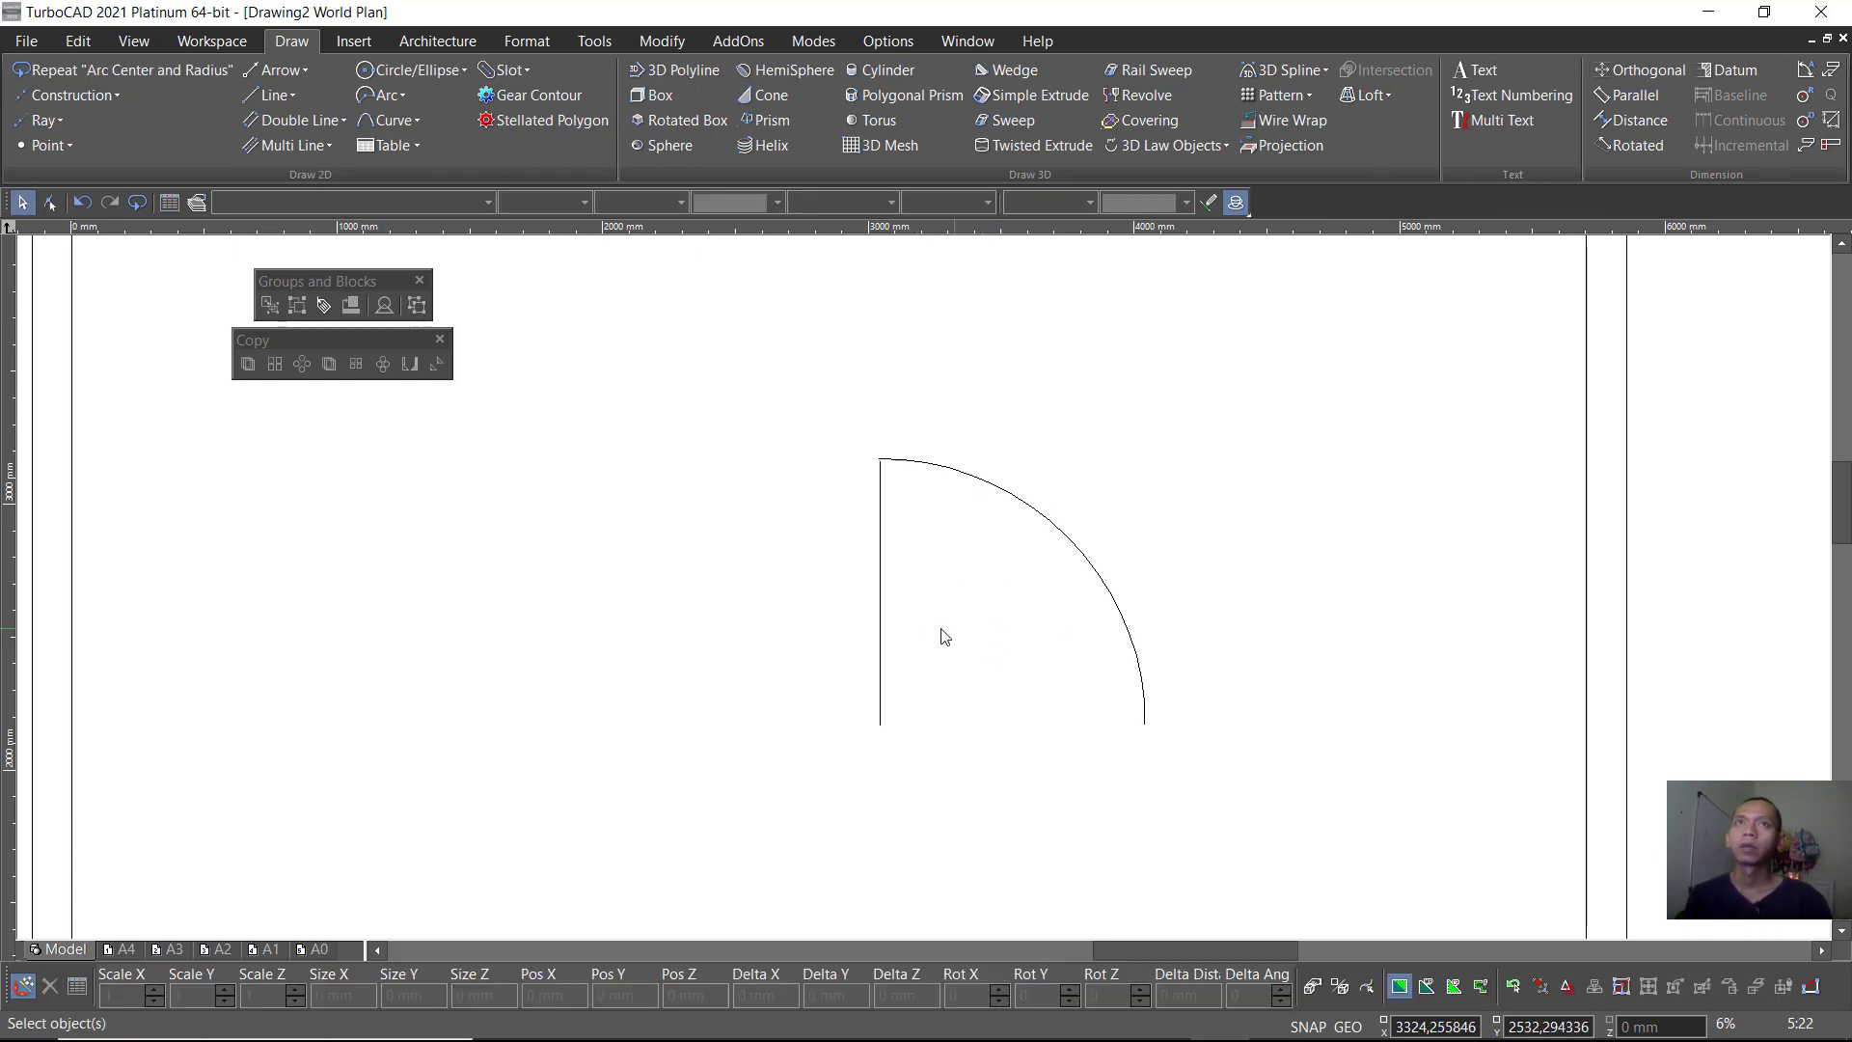
Step: Draw the rectangle's first two sides, 150 mm and 40 mm, from the arc centre
left_click(268, 96)
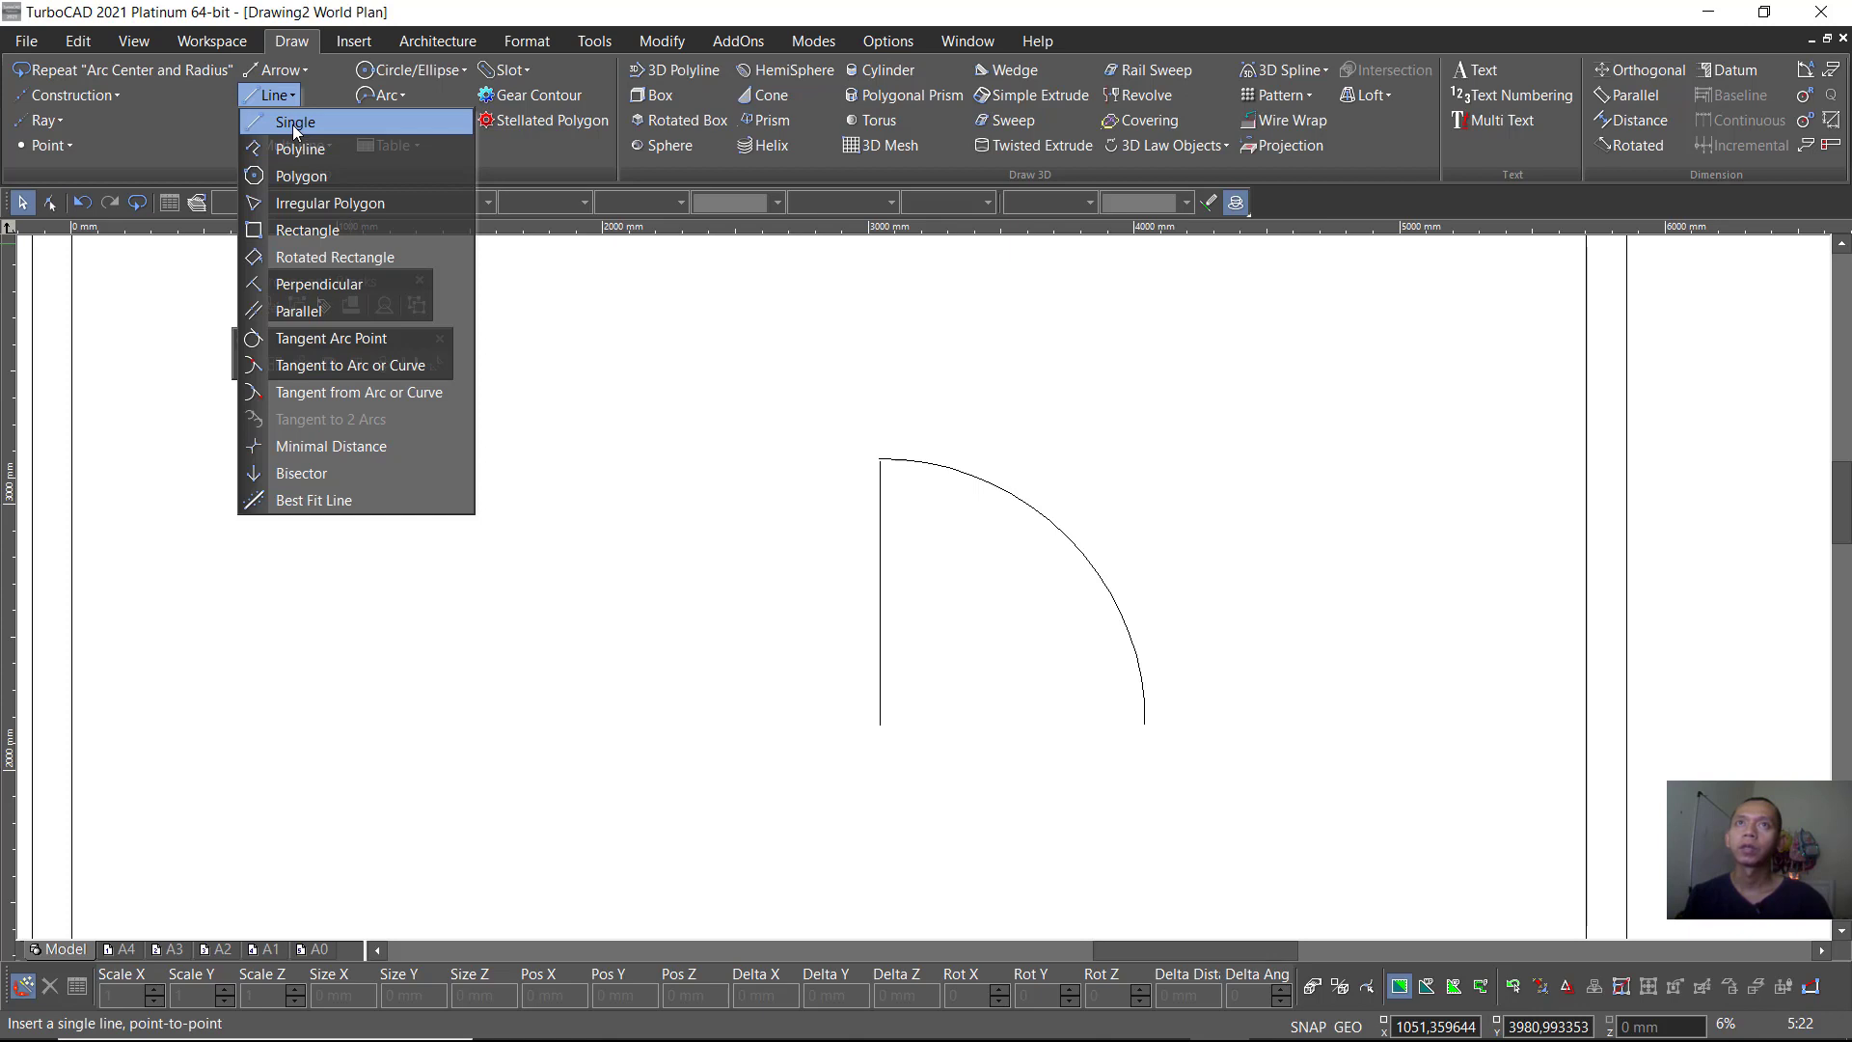
left_click(292, 123)
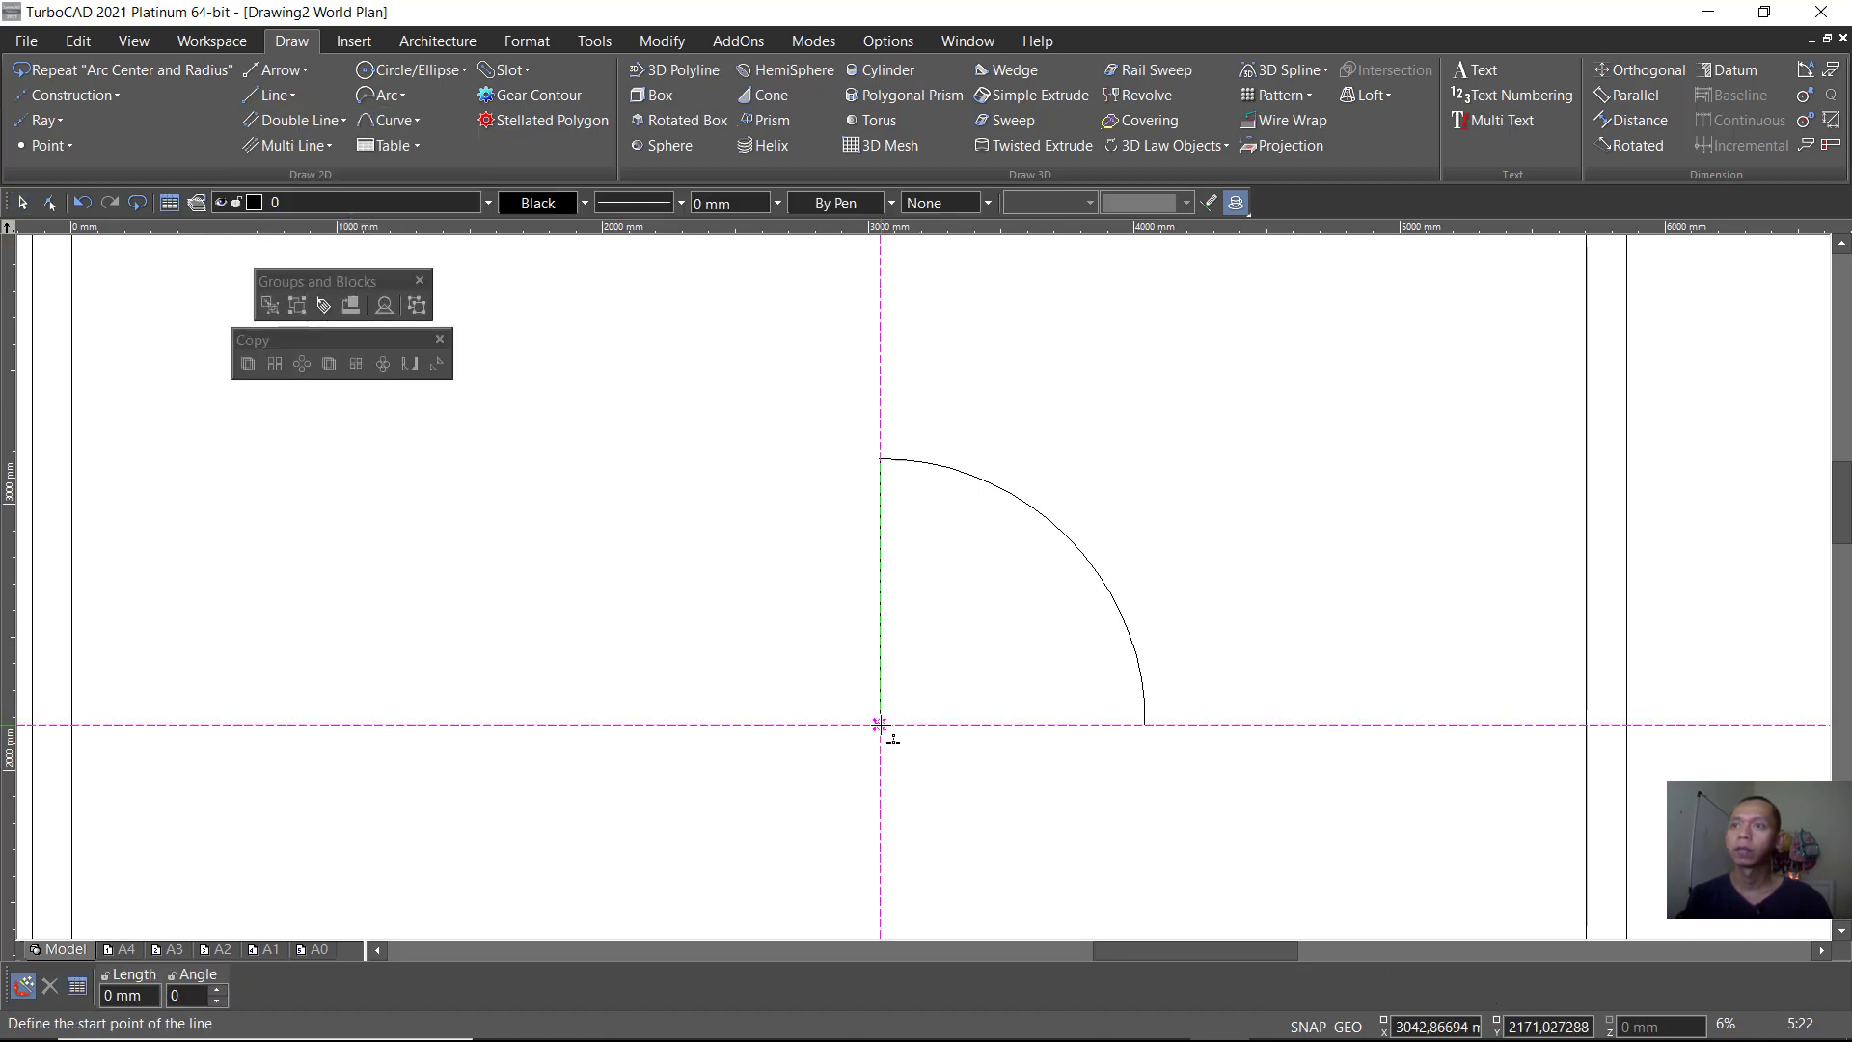
left_click(880, 723)
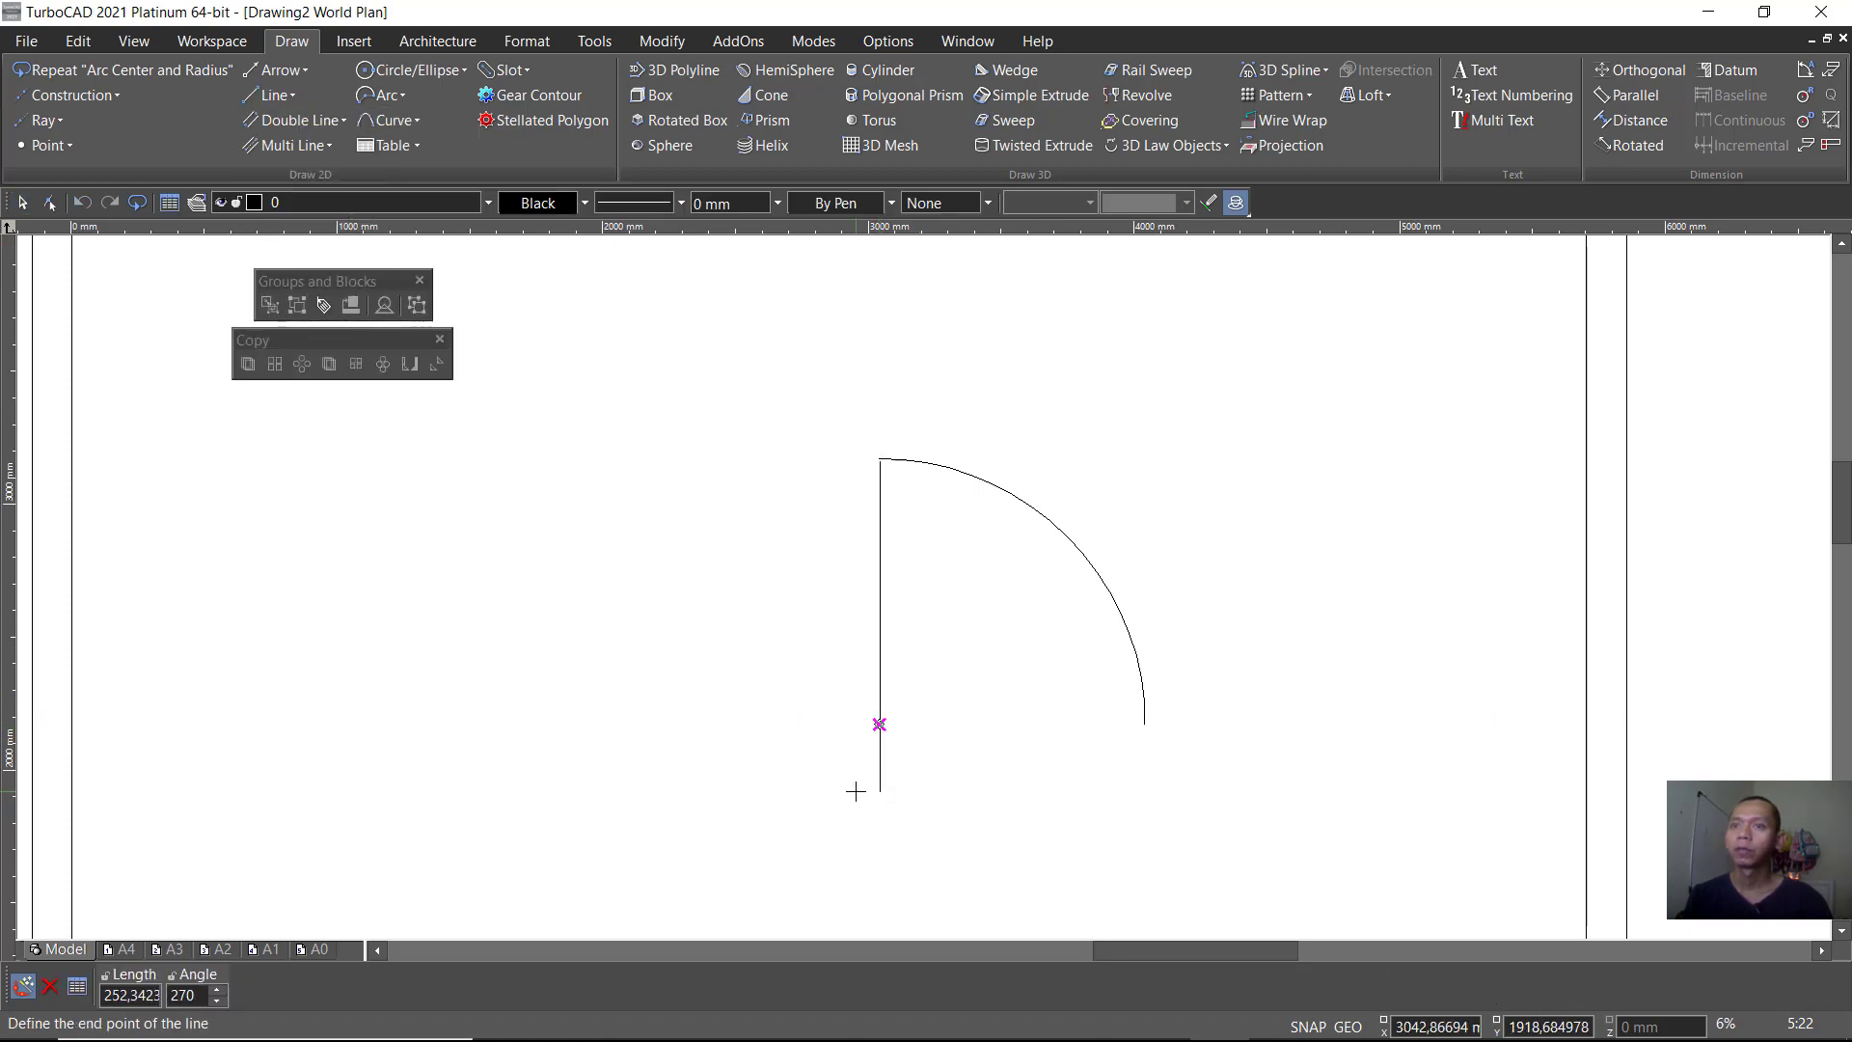
type("731")
type("1")
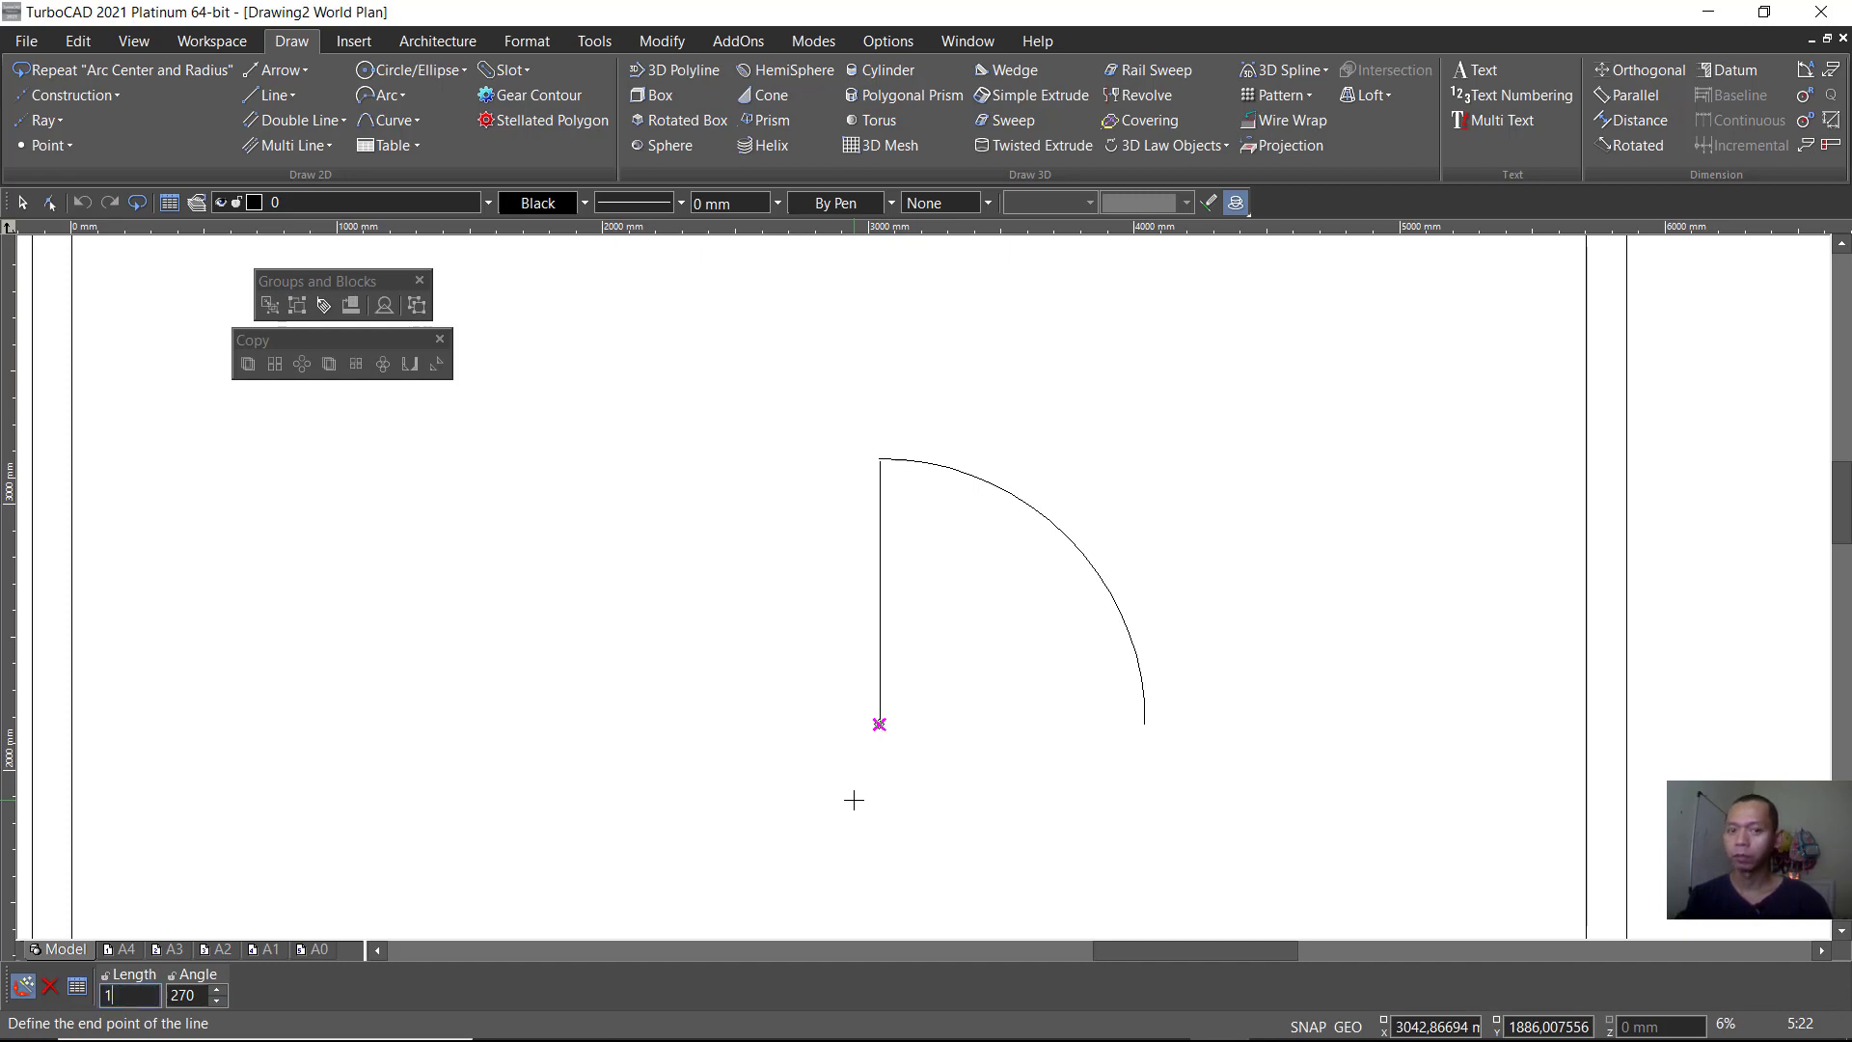
type("50")
key("Return")
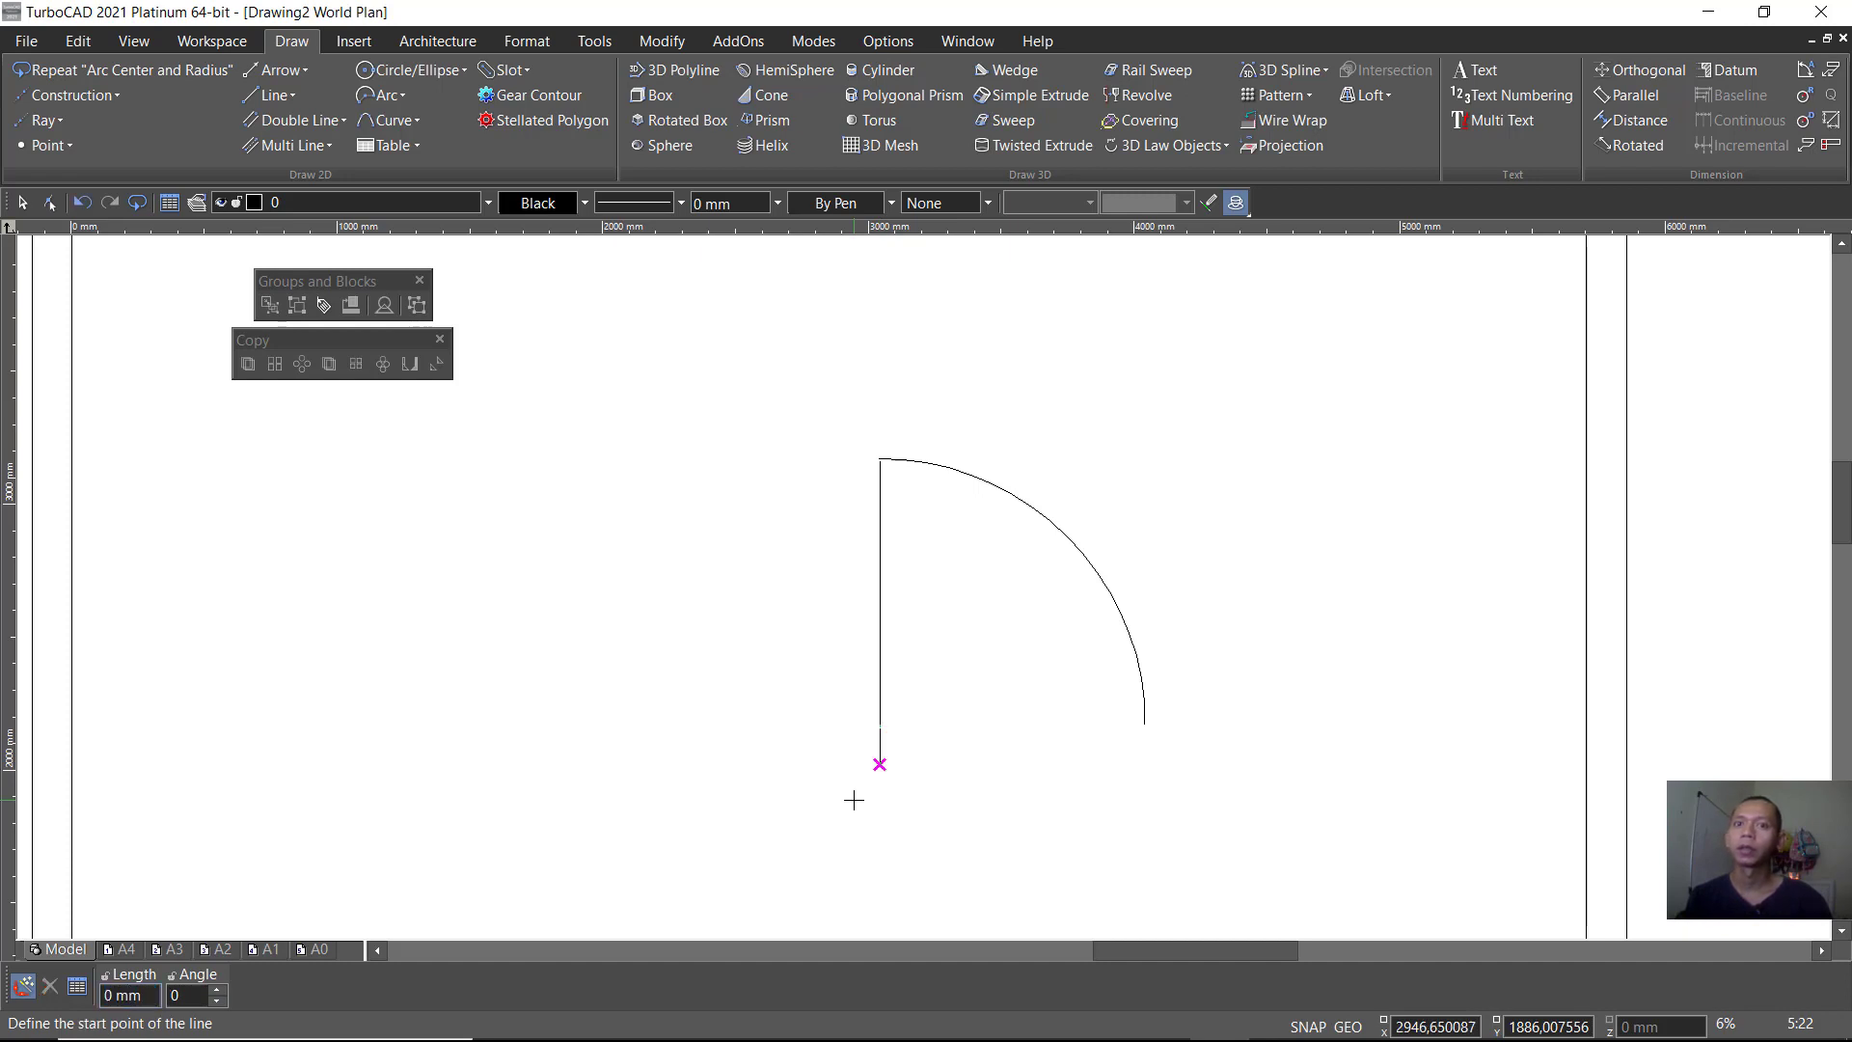
left_click(880, 767)
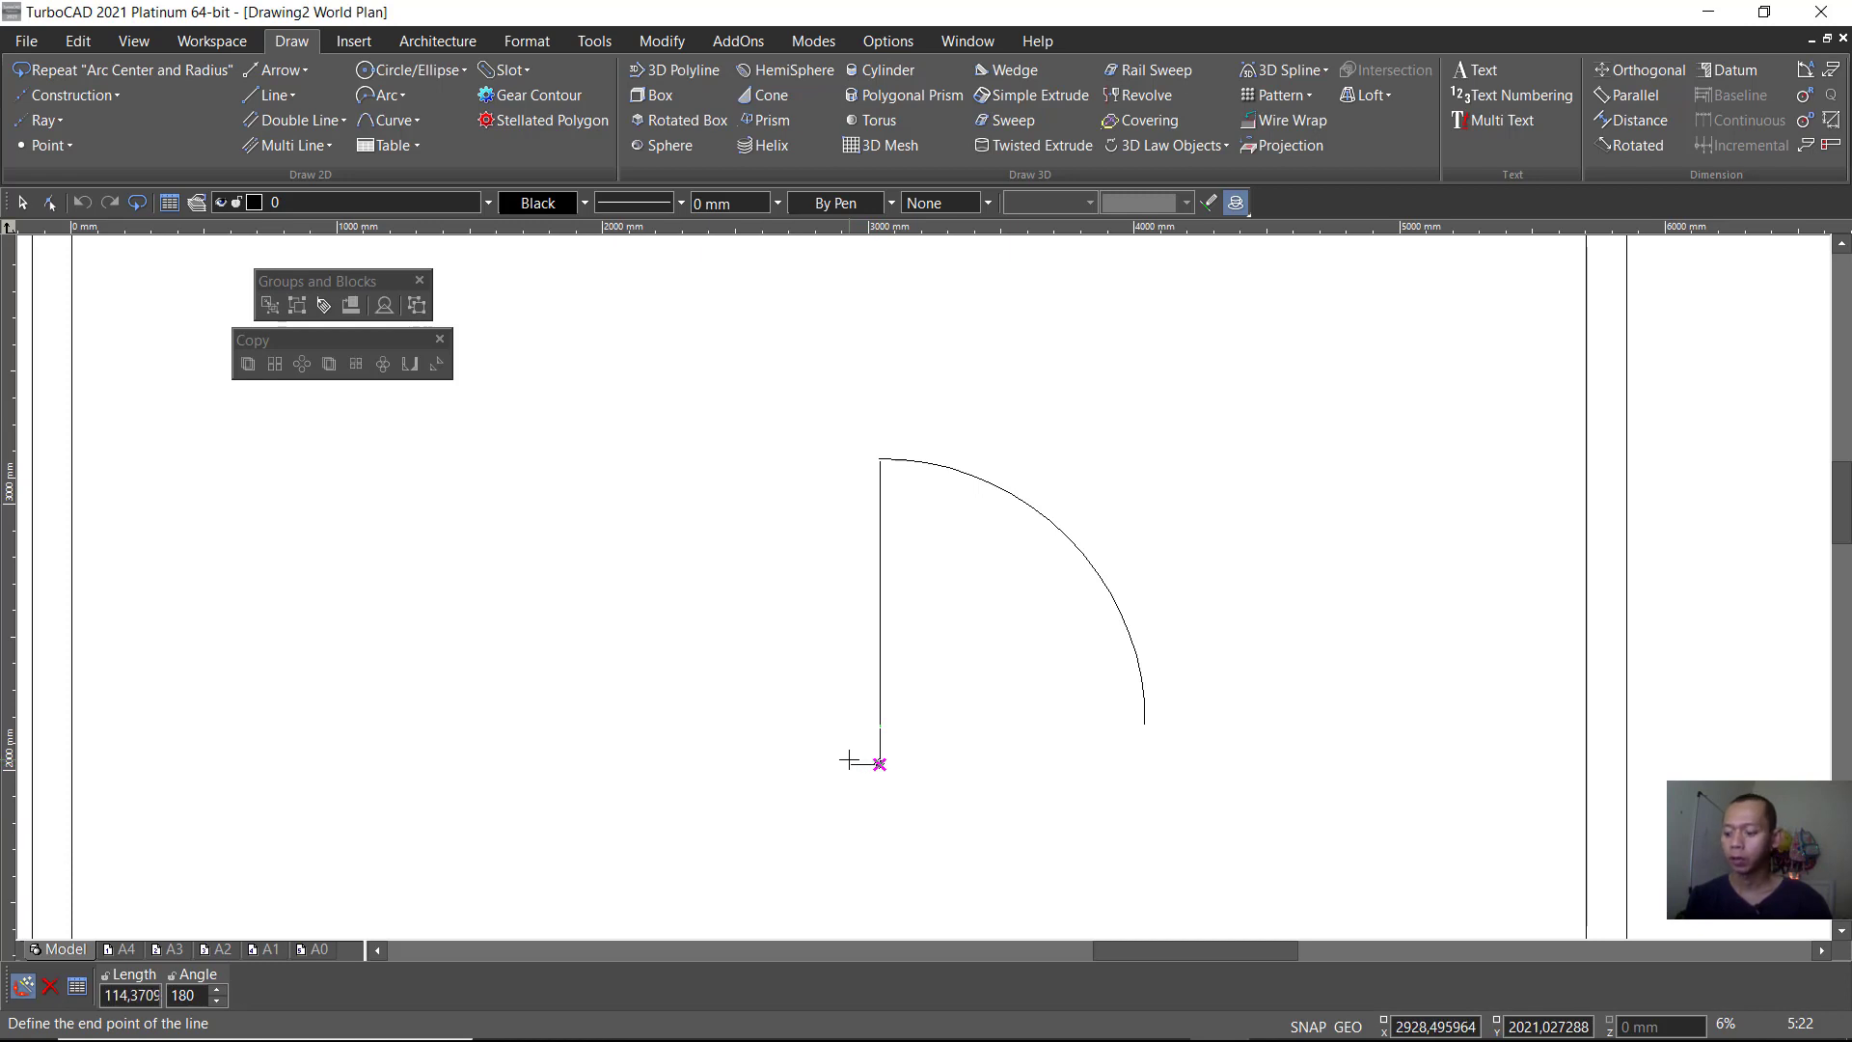
type("40")
key("Return")
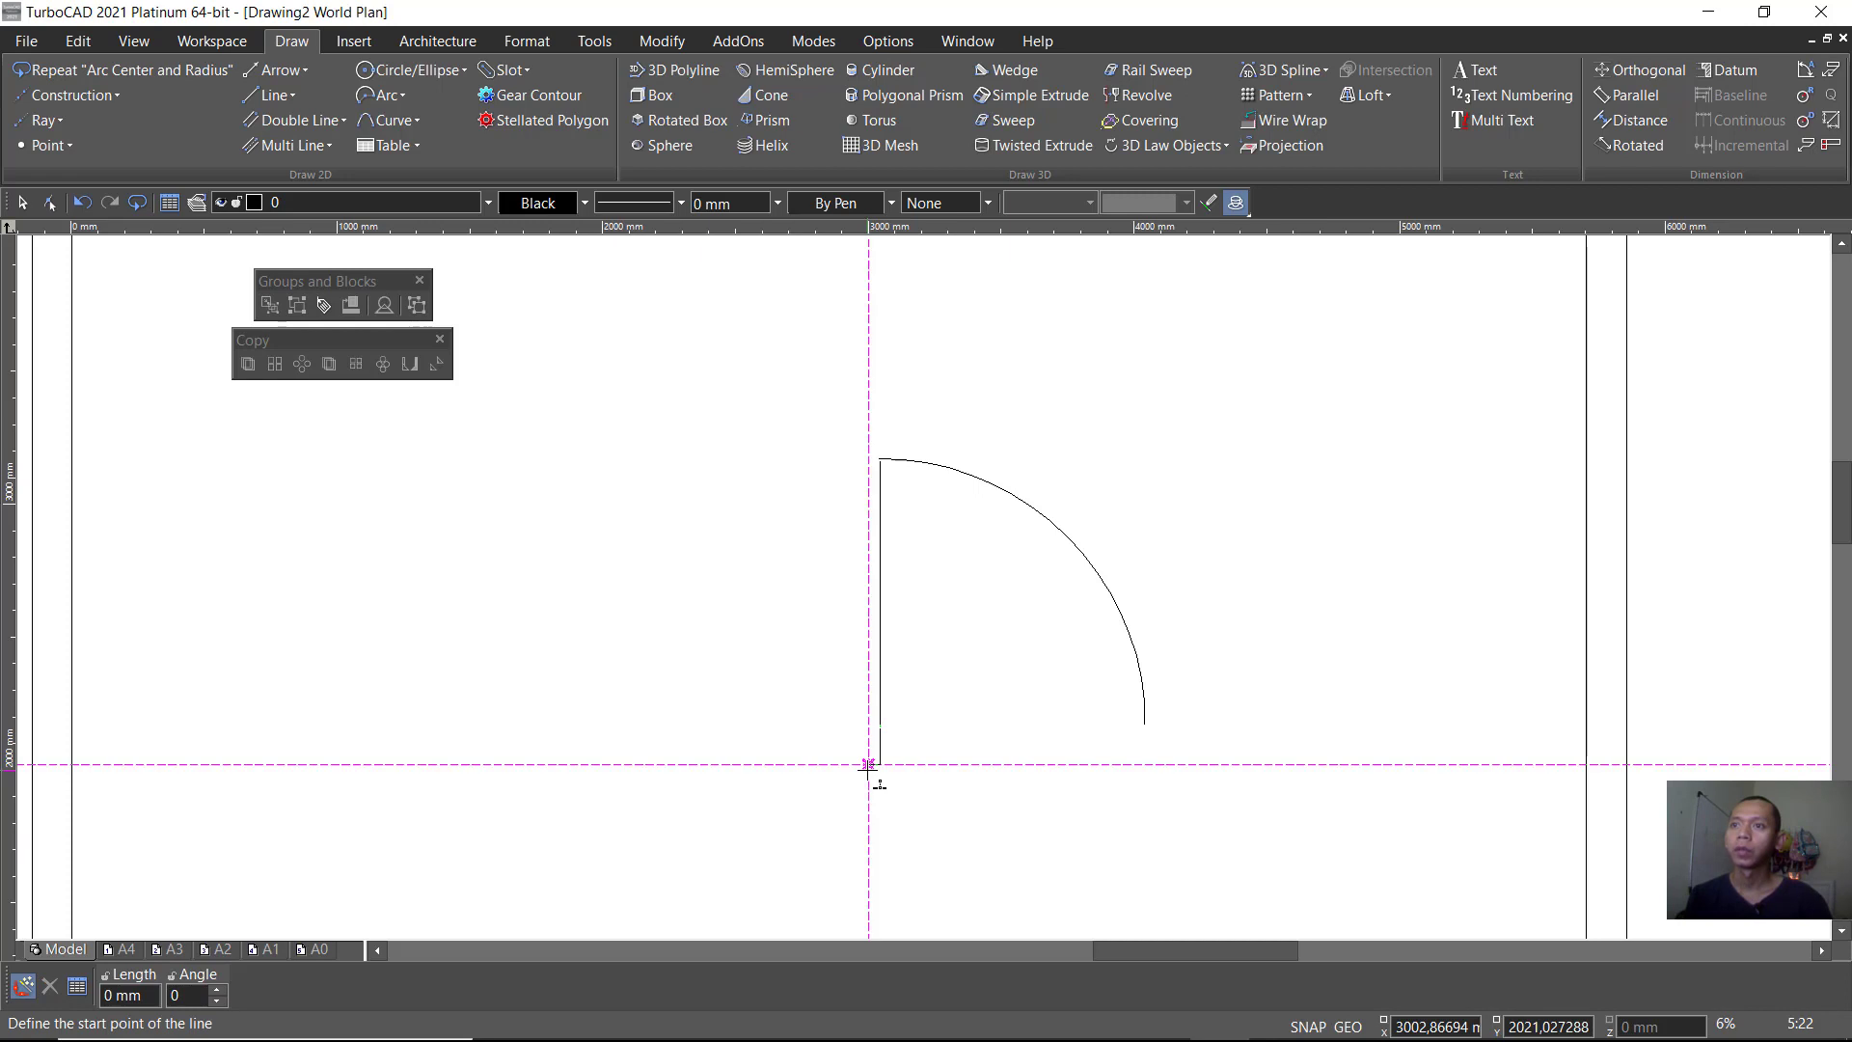
Step: Close the rectangle with the final 150 mm side and end line drawing
left_click(869, 765)
key("Tab")
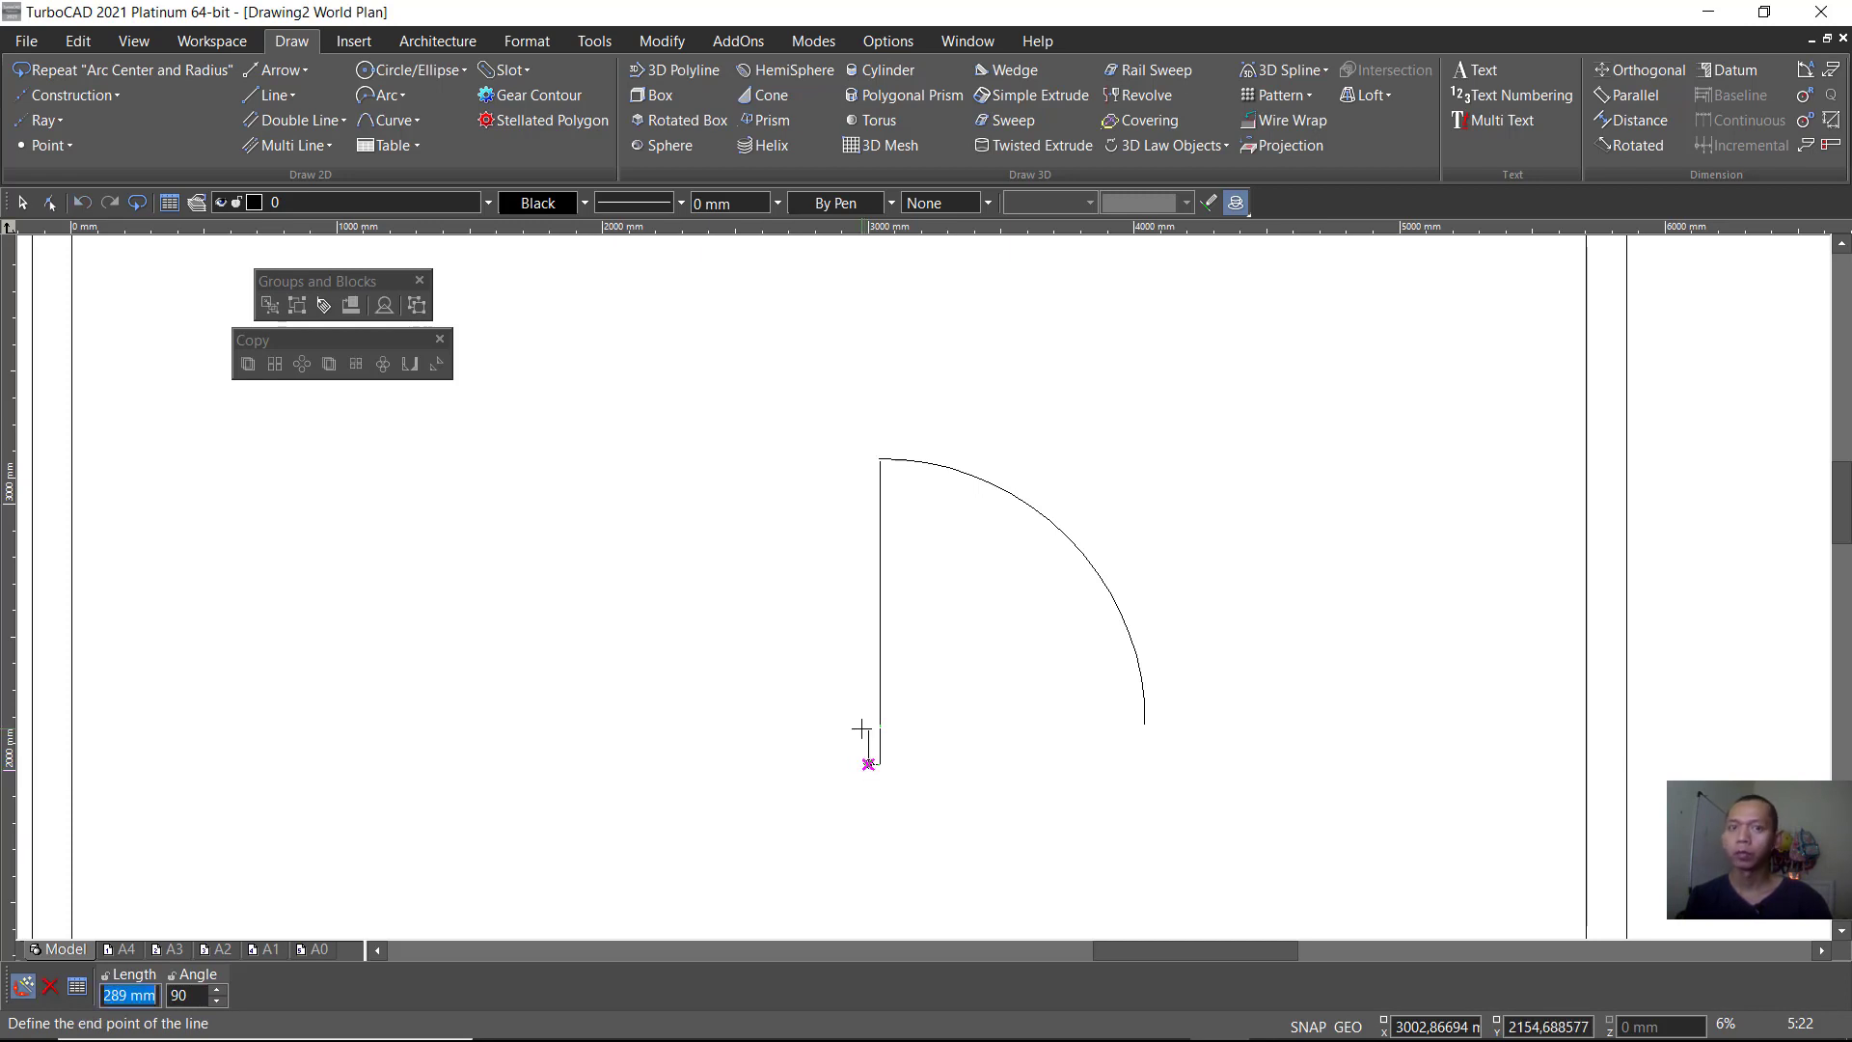
type("150")
key("Return")
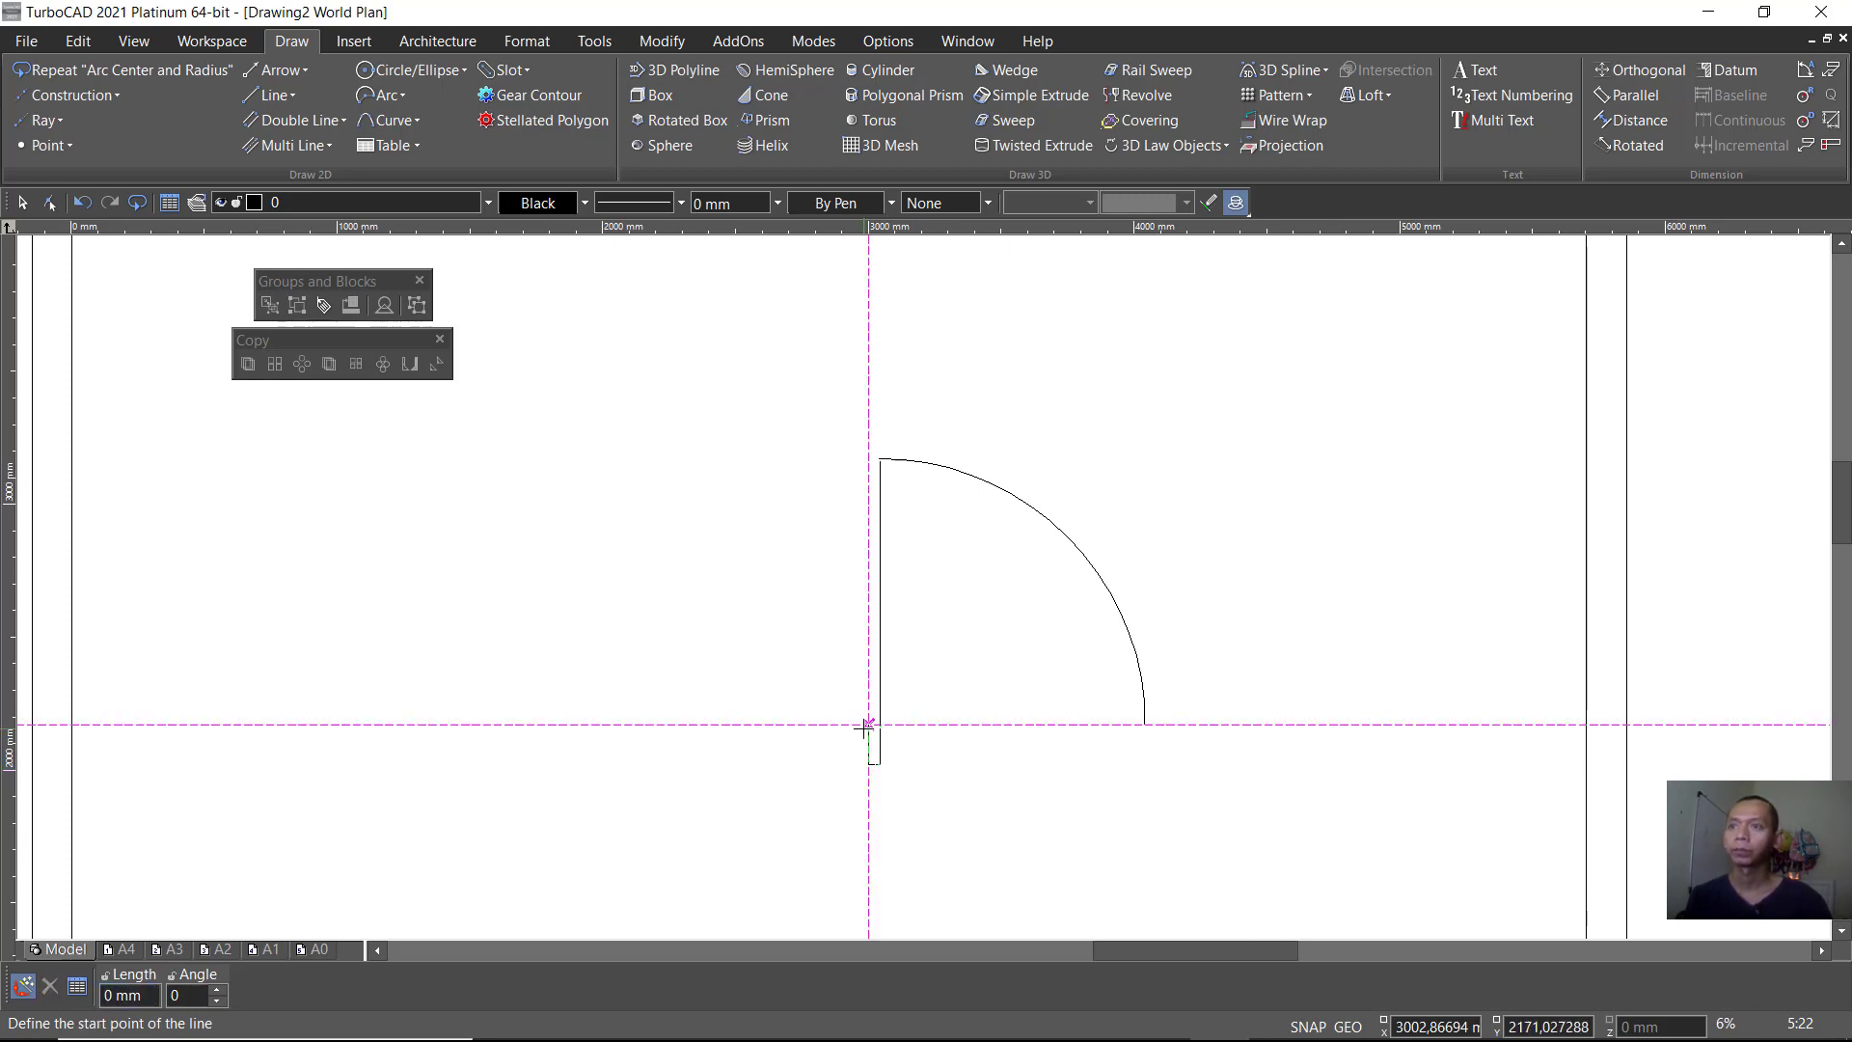
scroll(868, 728, "up", 6)
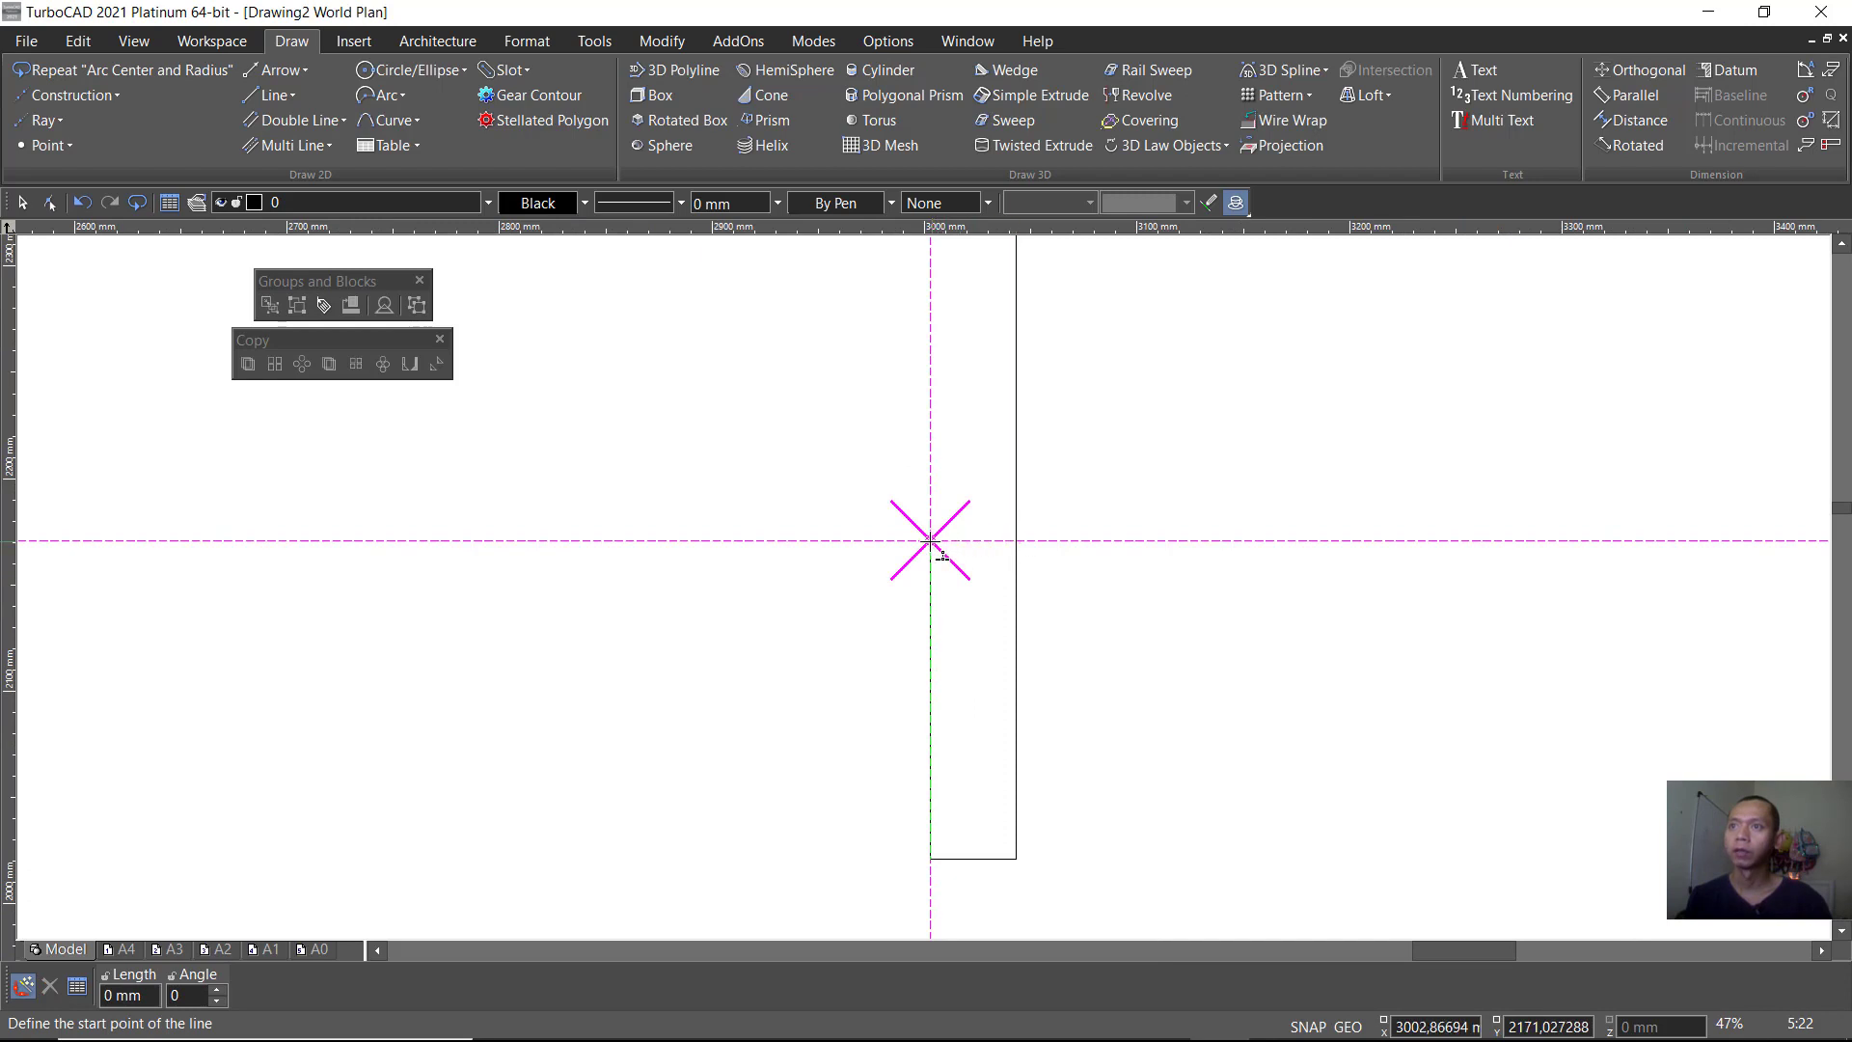
scroll(888, 593, "down", 4)
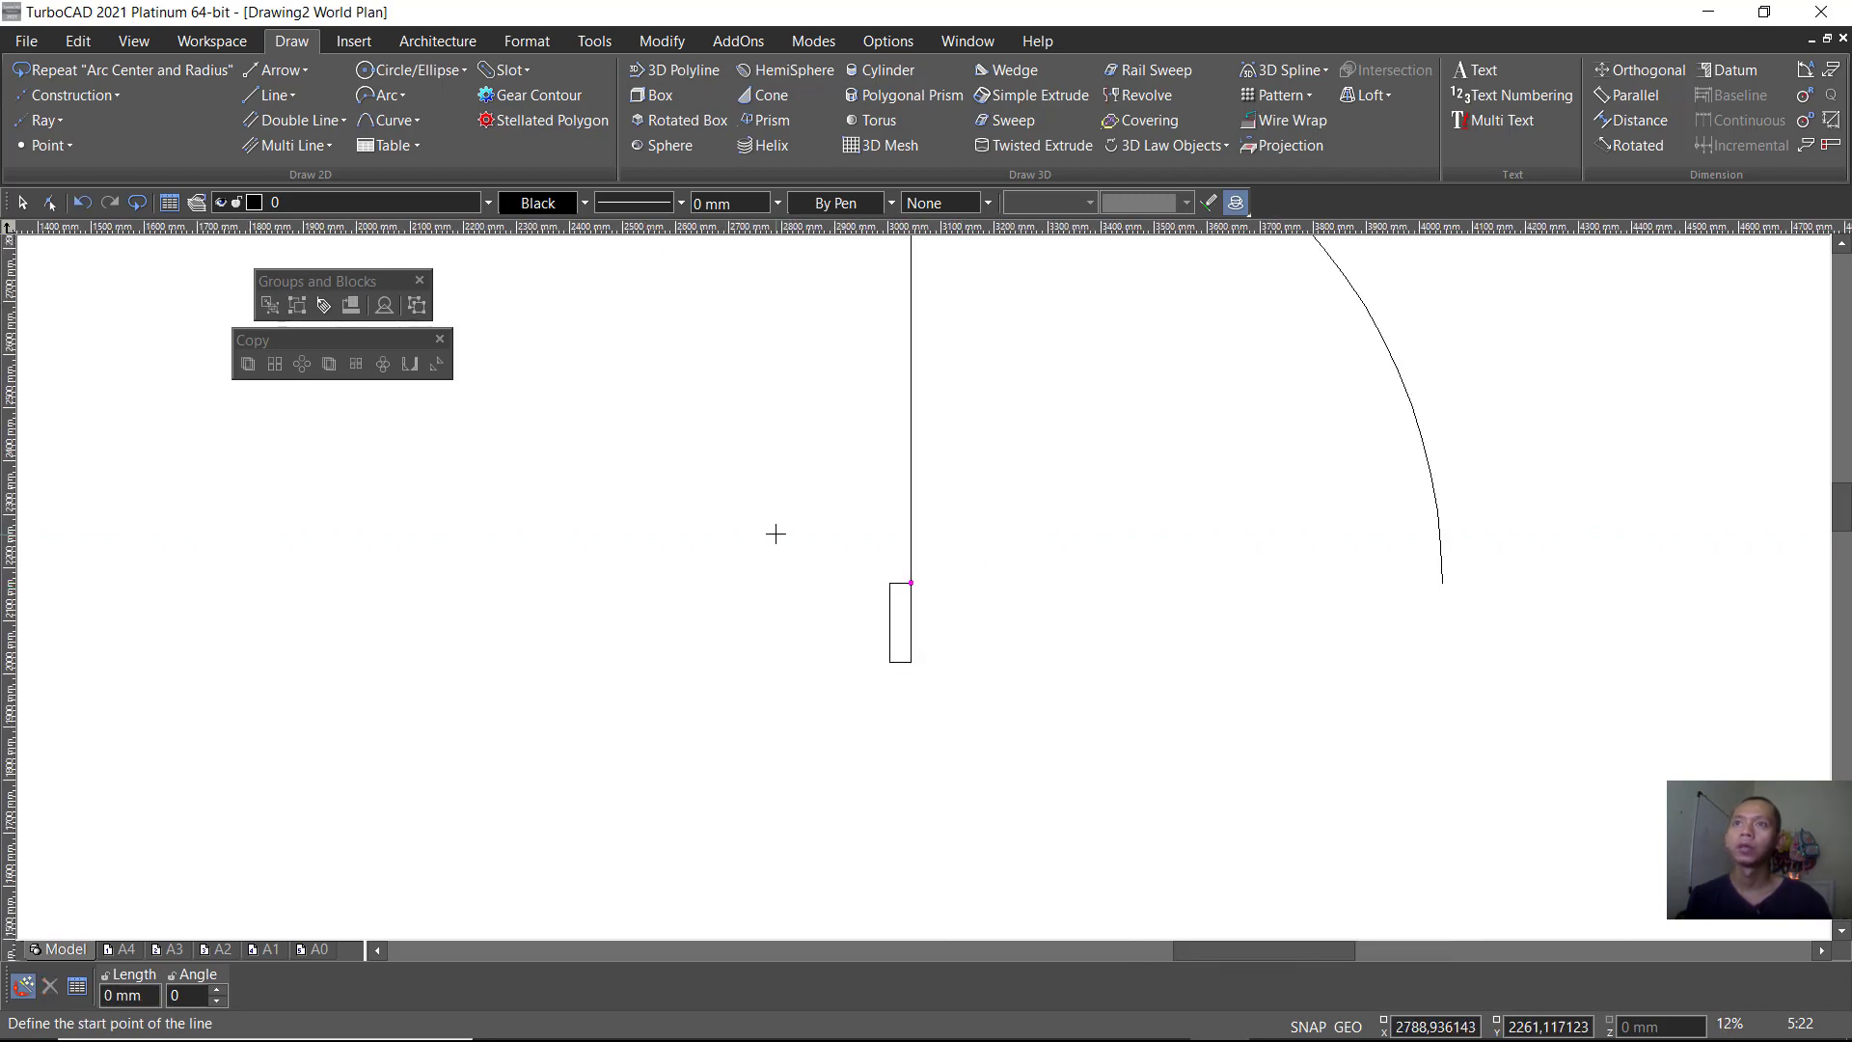
key("Escape")
Step: Linear-copy the 40 × 150 mm rectangle 1040 mm right, under the arc's end
left_click_drag(843, 556, 967, 757)
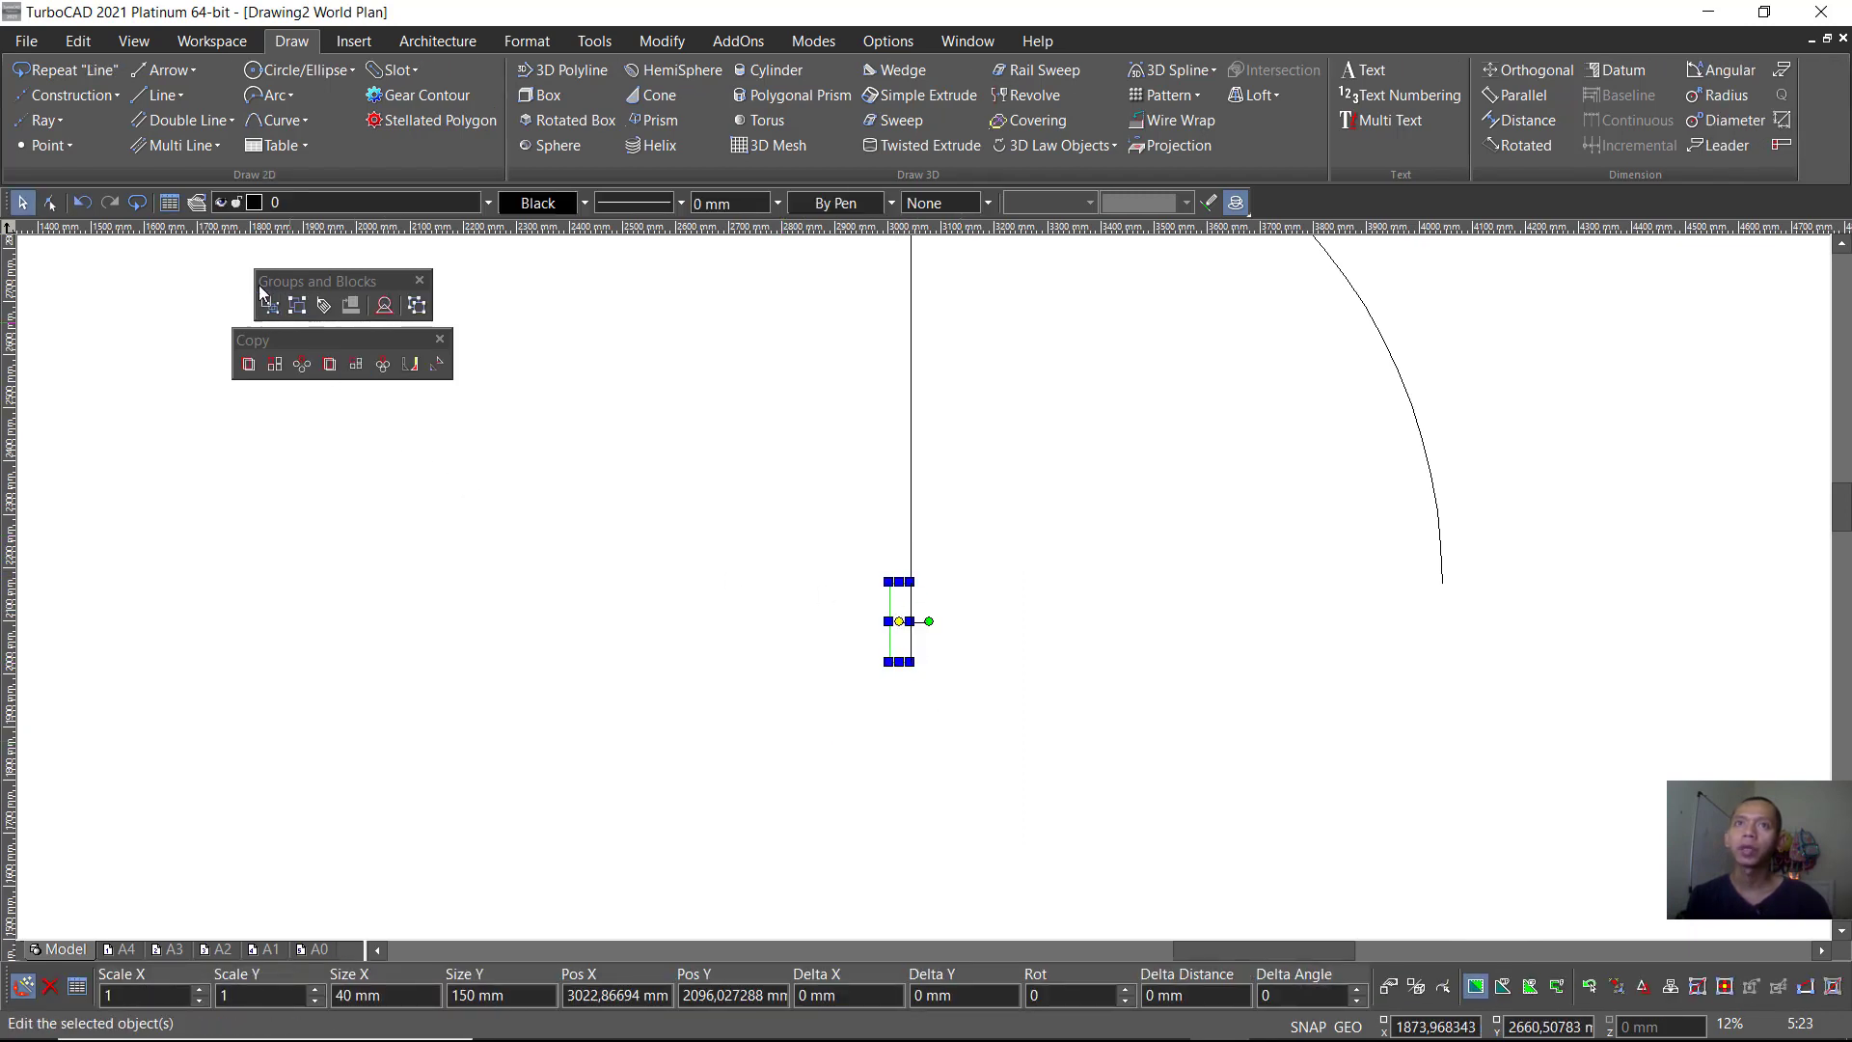
left_click(249, 367)
type("1040")
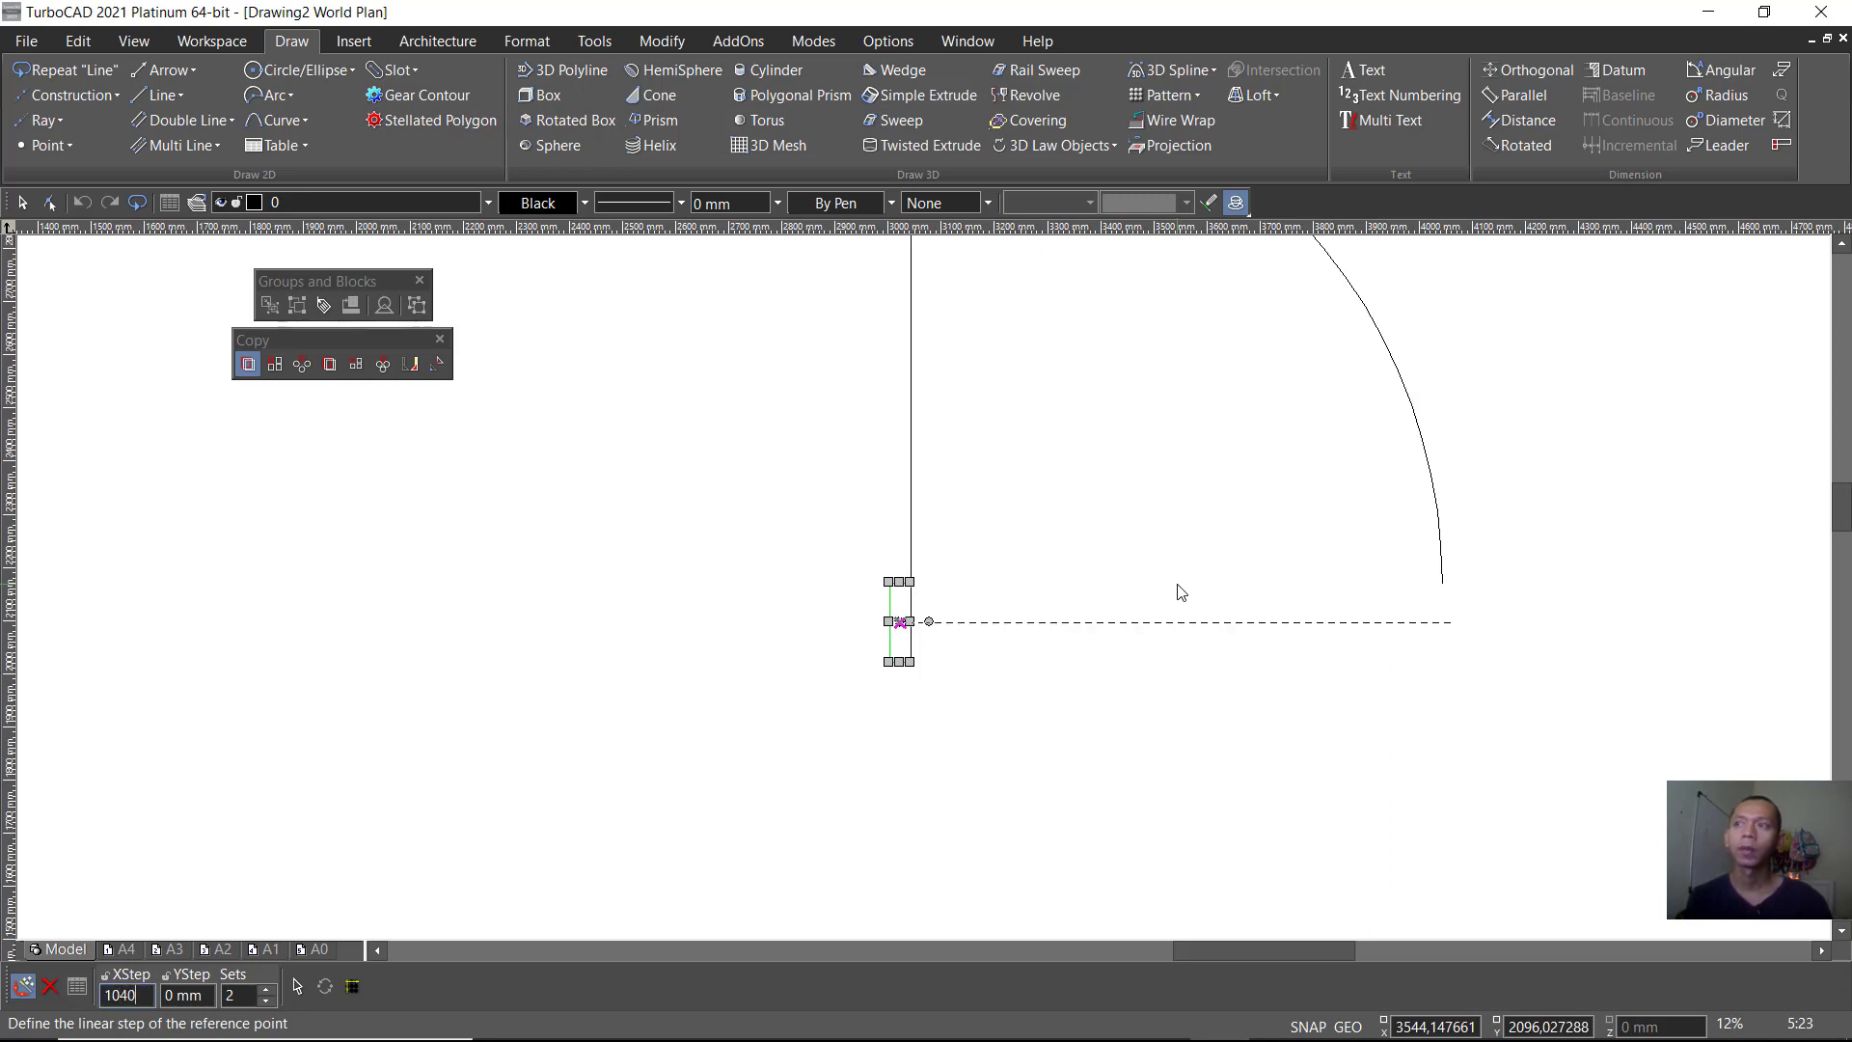
key("Return")
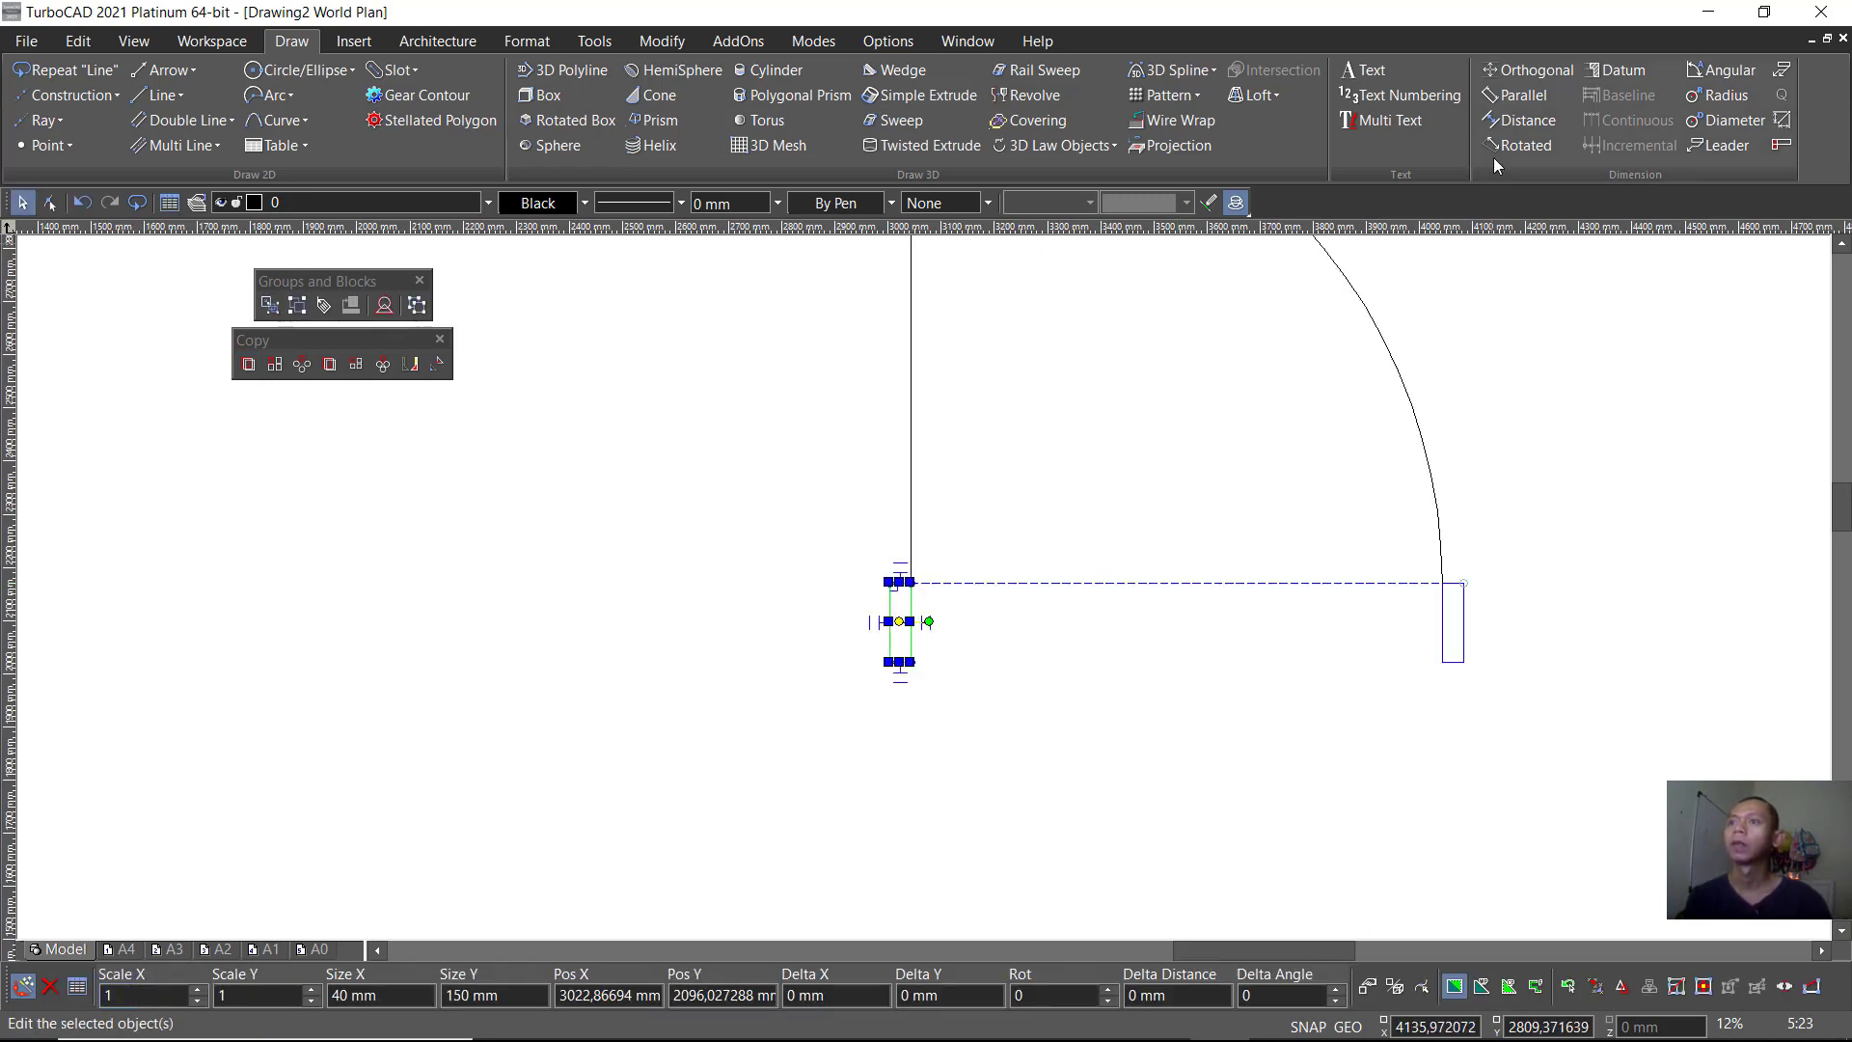
Step: Linear-copy the vertical door leaf line 20 mm to the right
left_click(1188, 583)
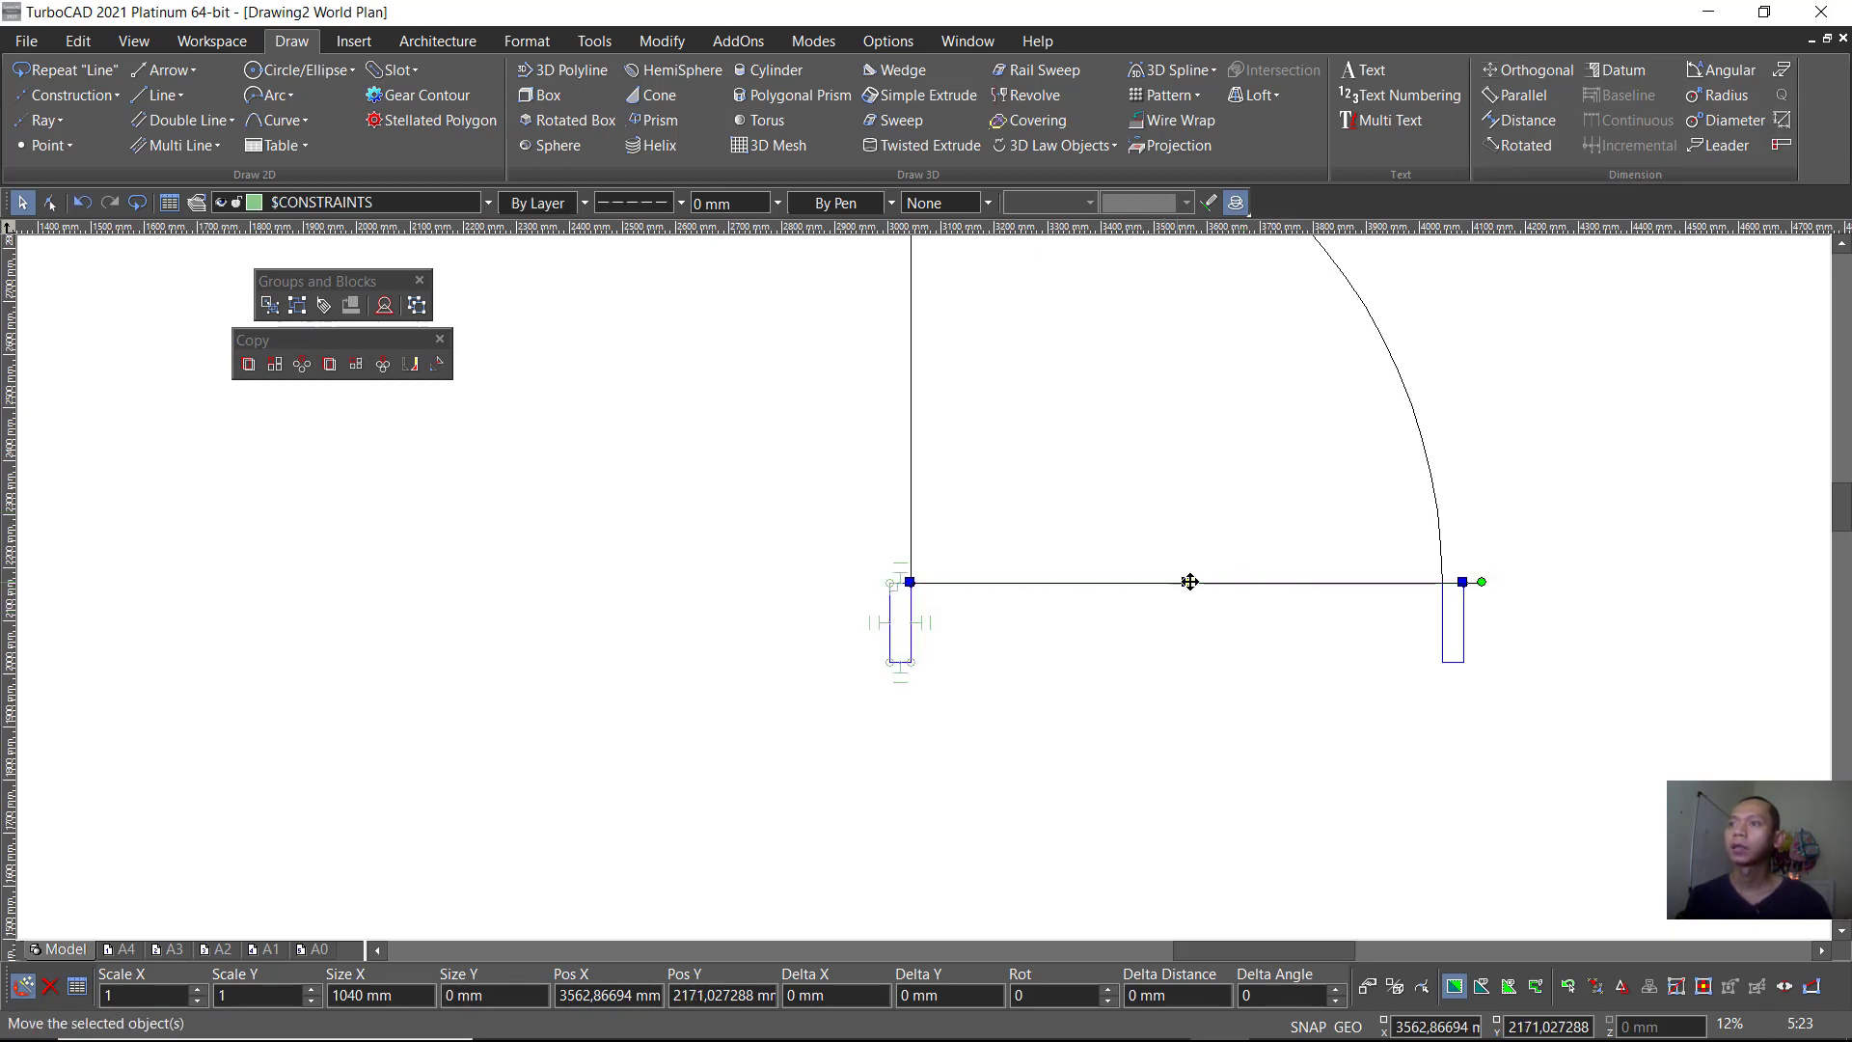
left_click(1178, 522)
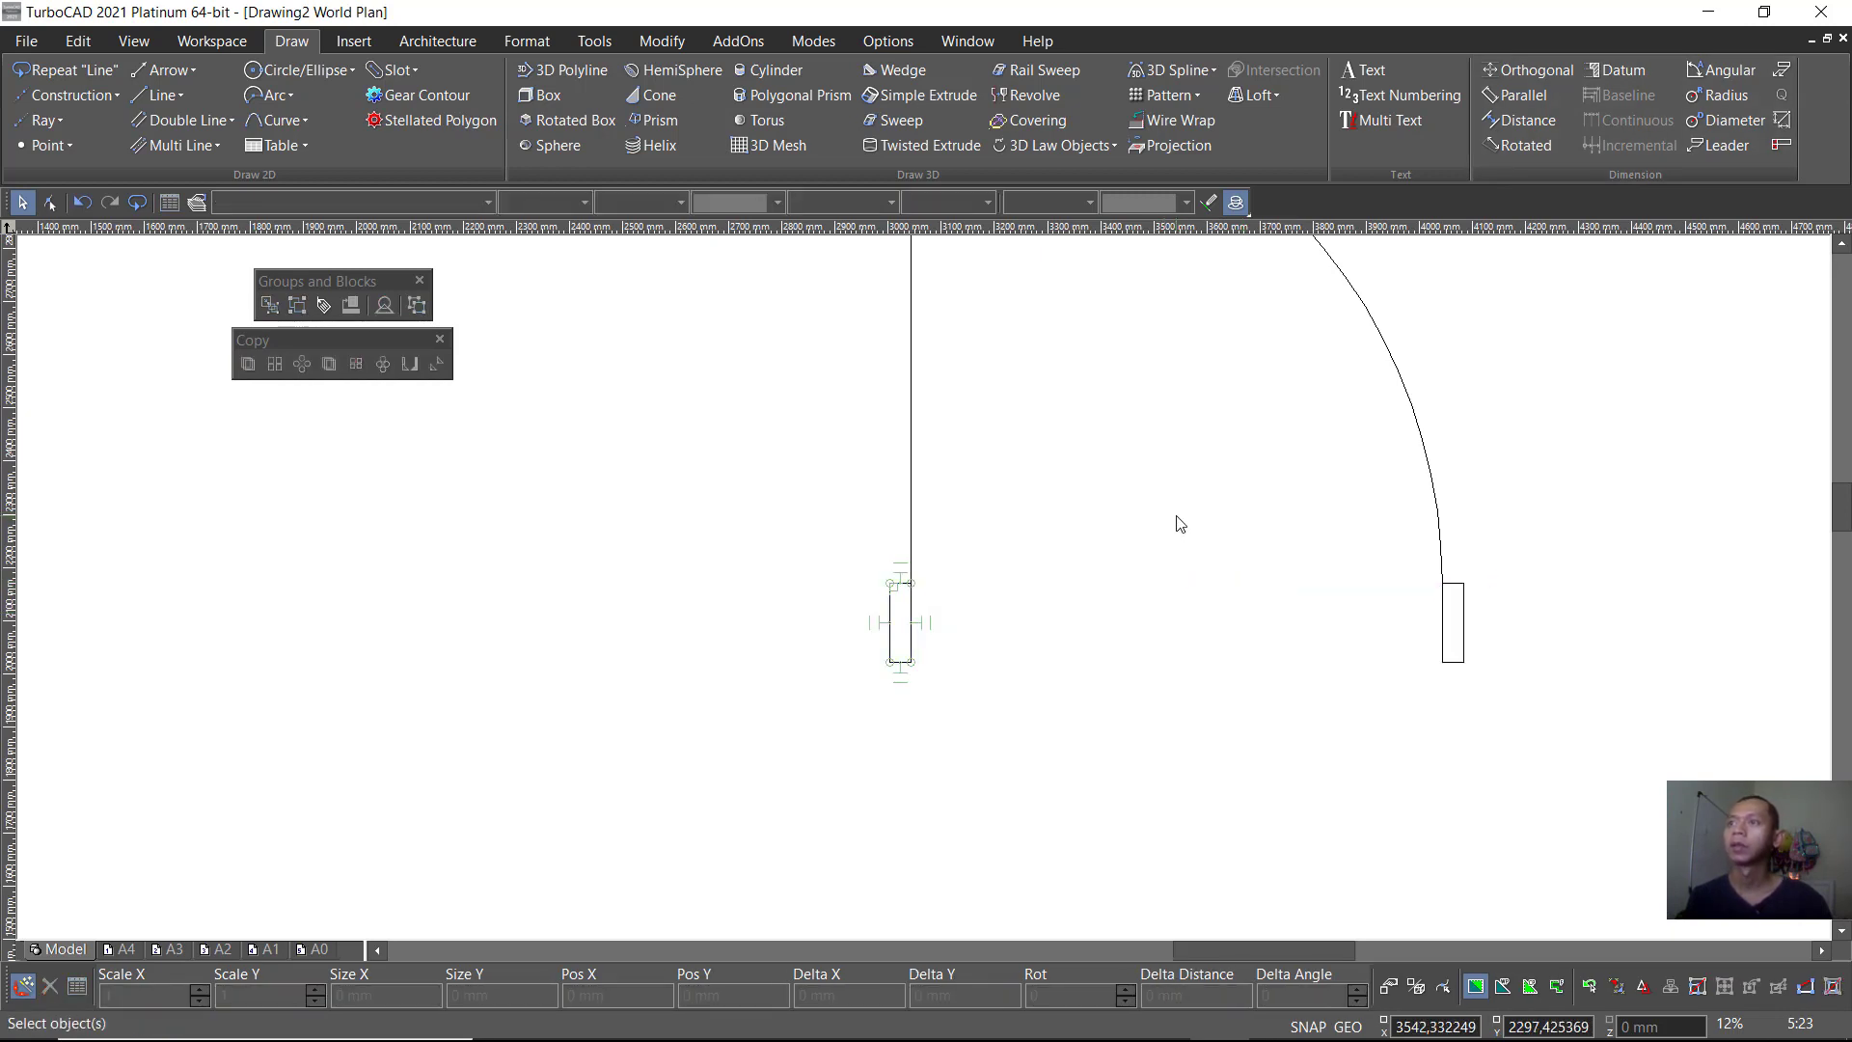
scroll(923, 600, "down", 2)
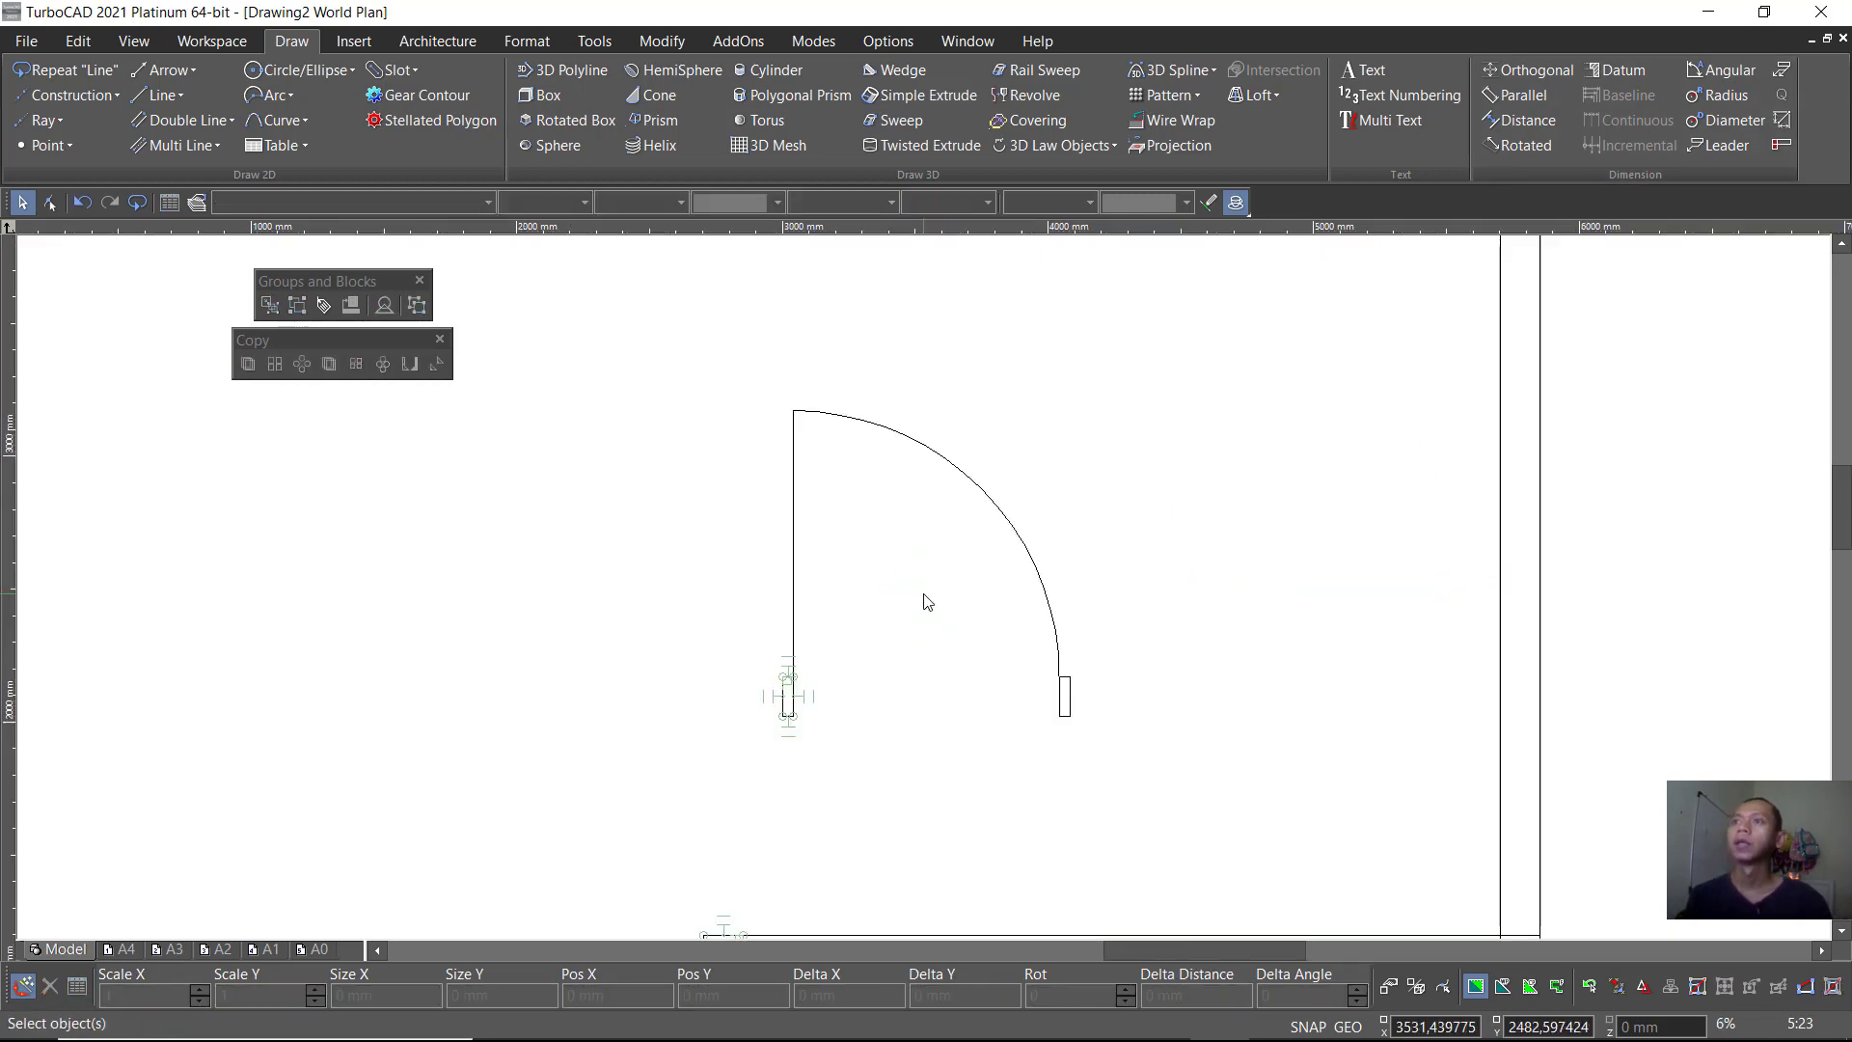
left_click(794, 524)
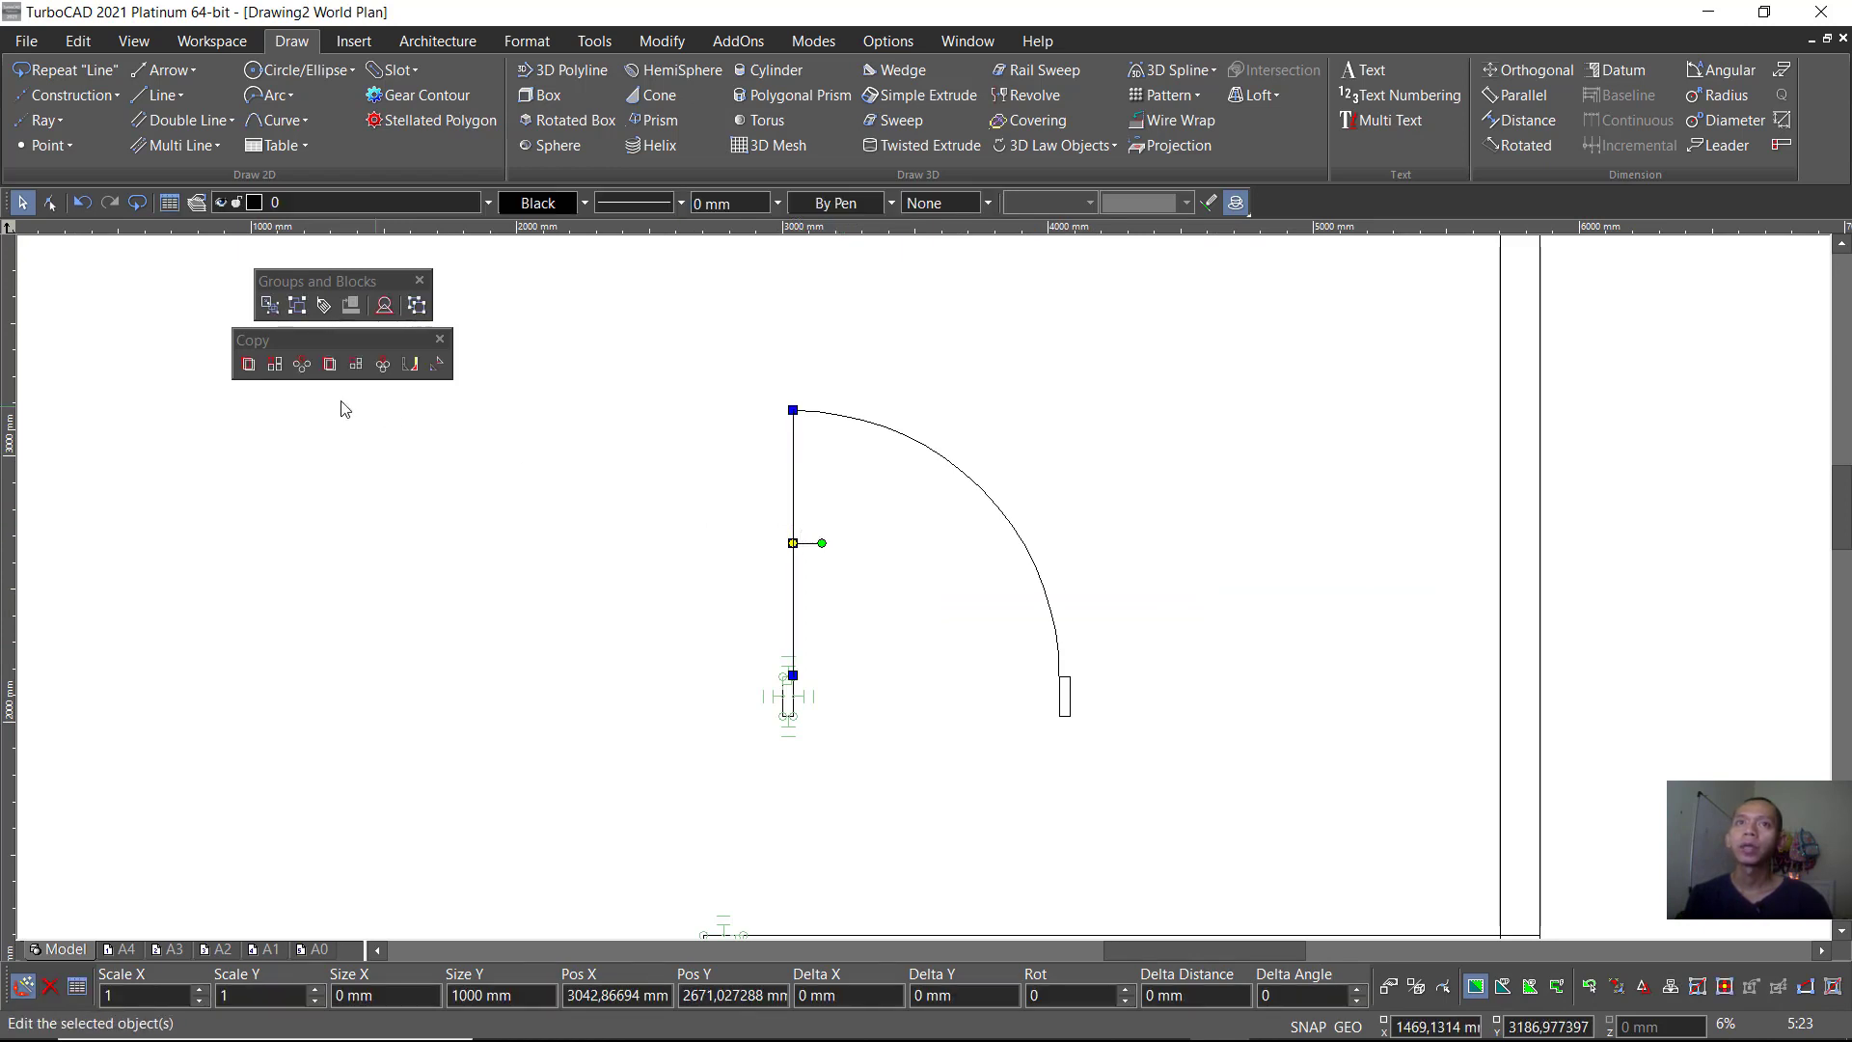
left_click(248, 363)
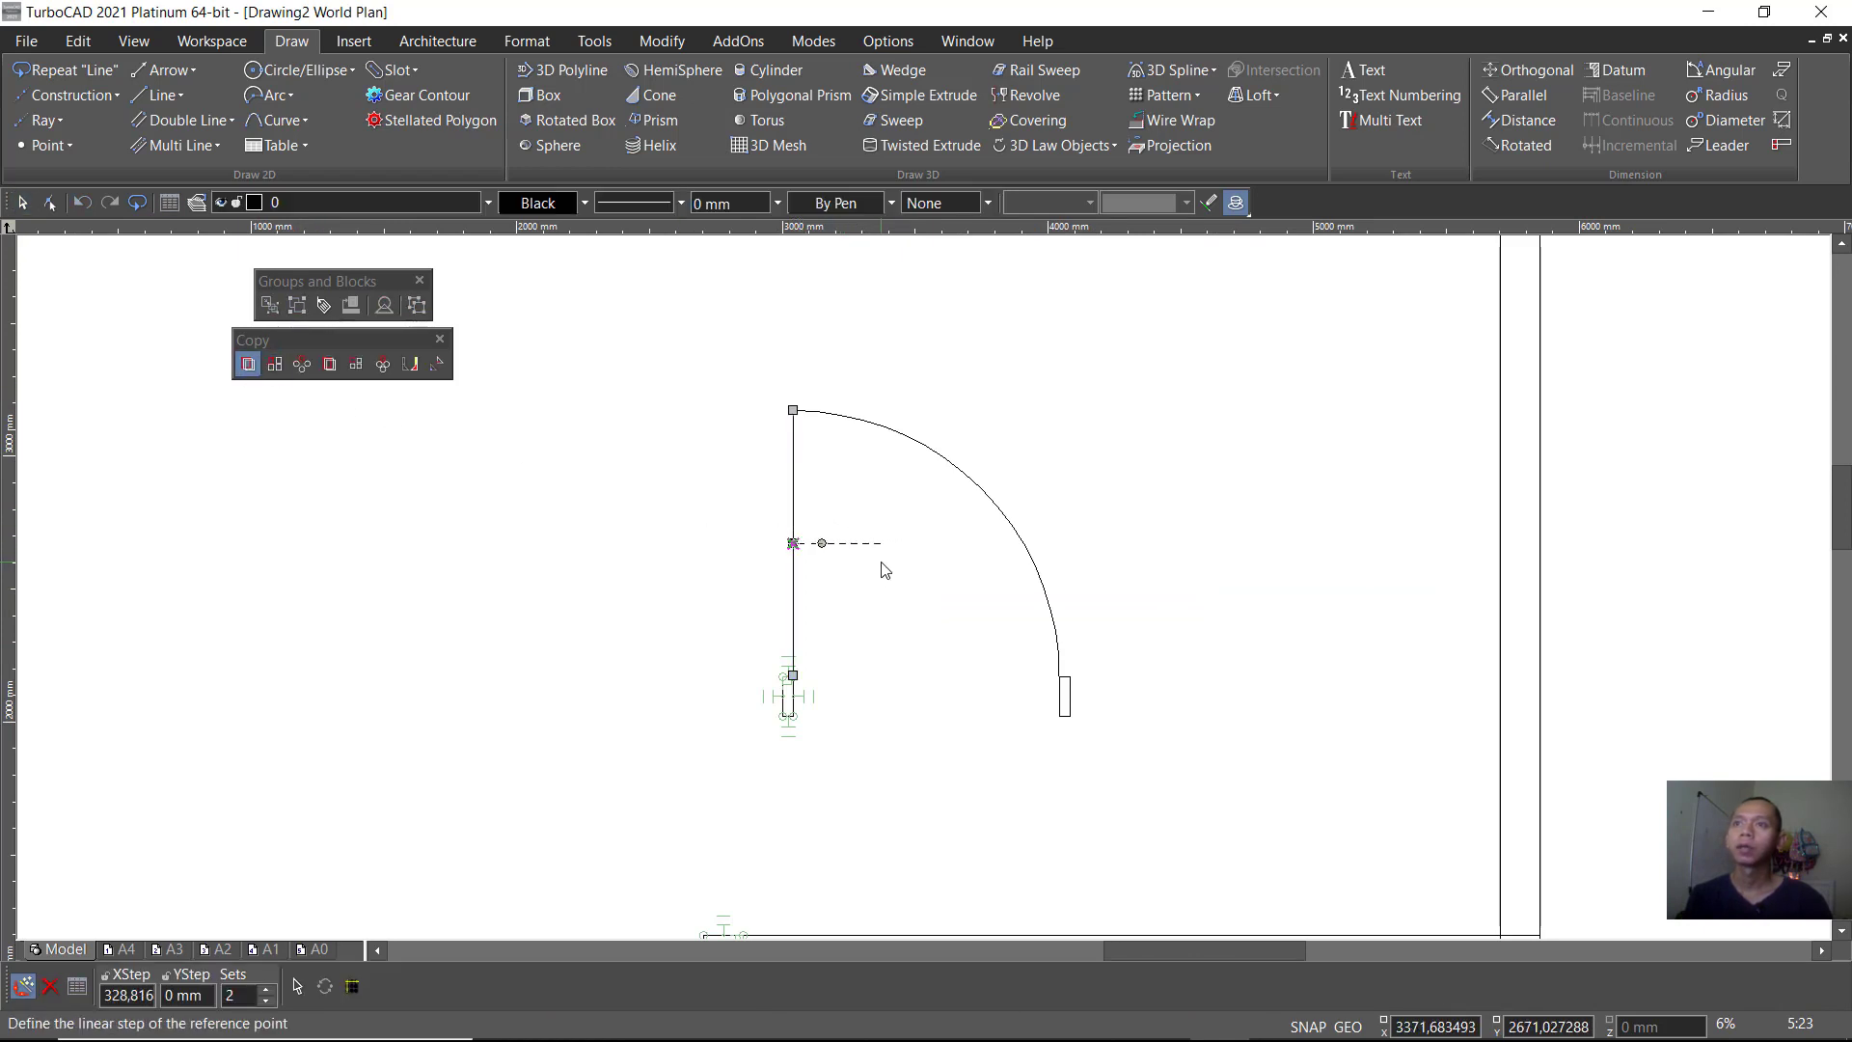
type("20")
key("Return")
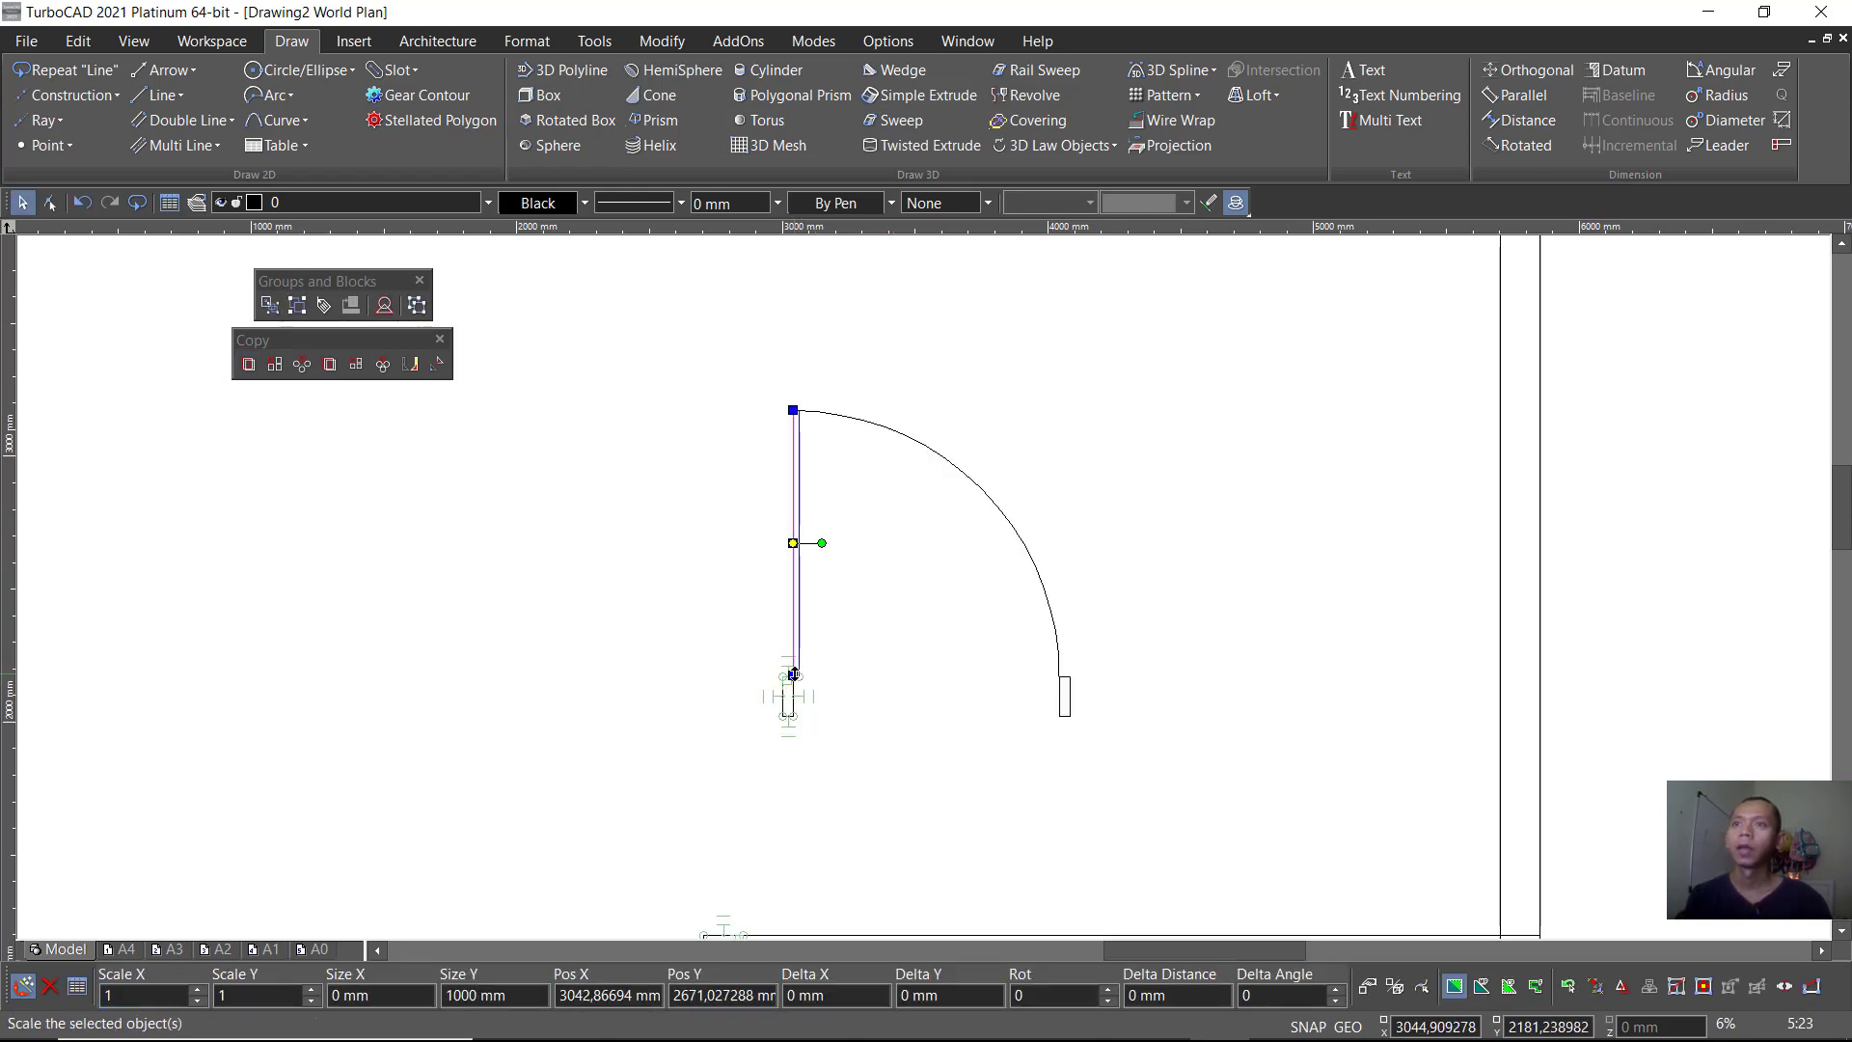
scroll(887, 620, "up", 2)
scroll(1024, 548, "up", 4)
scroll(881, 608, "up", 2)
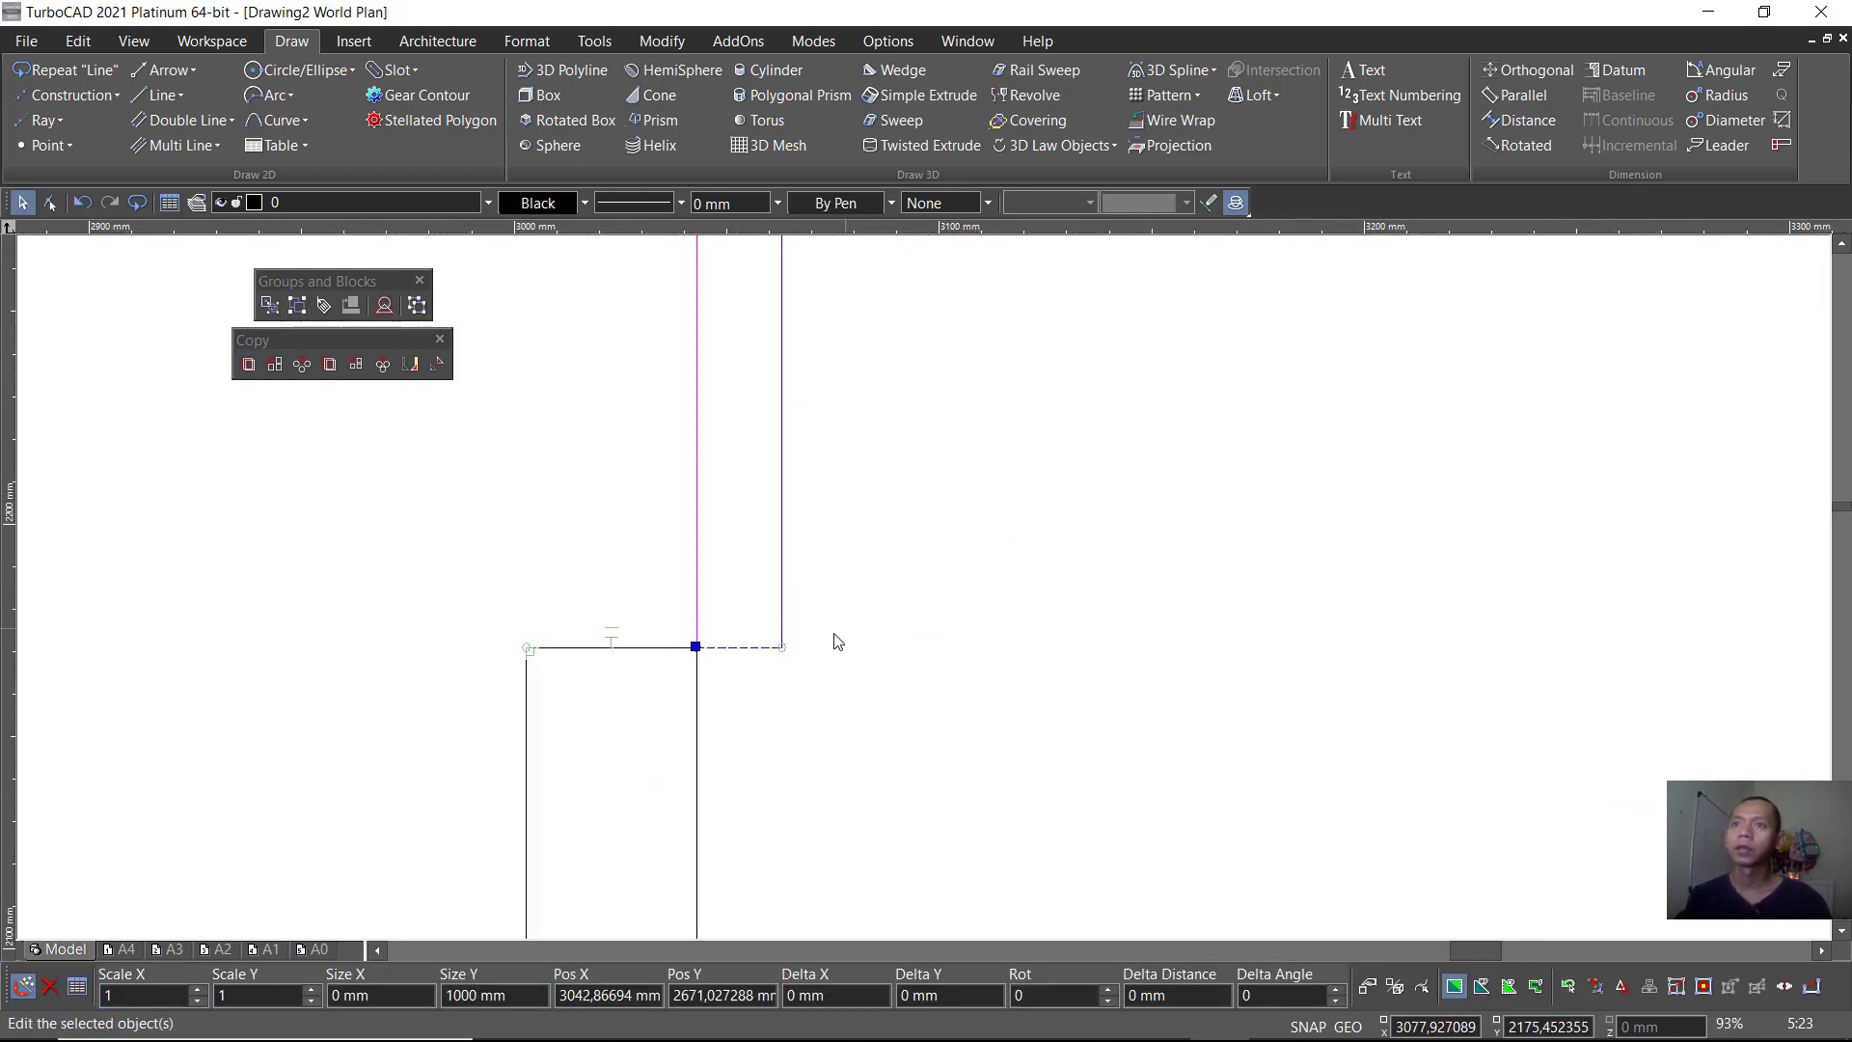
left_click(754, 648)
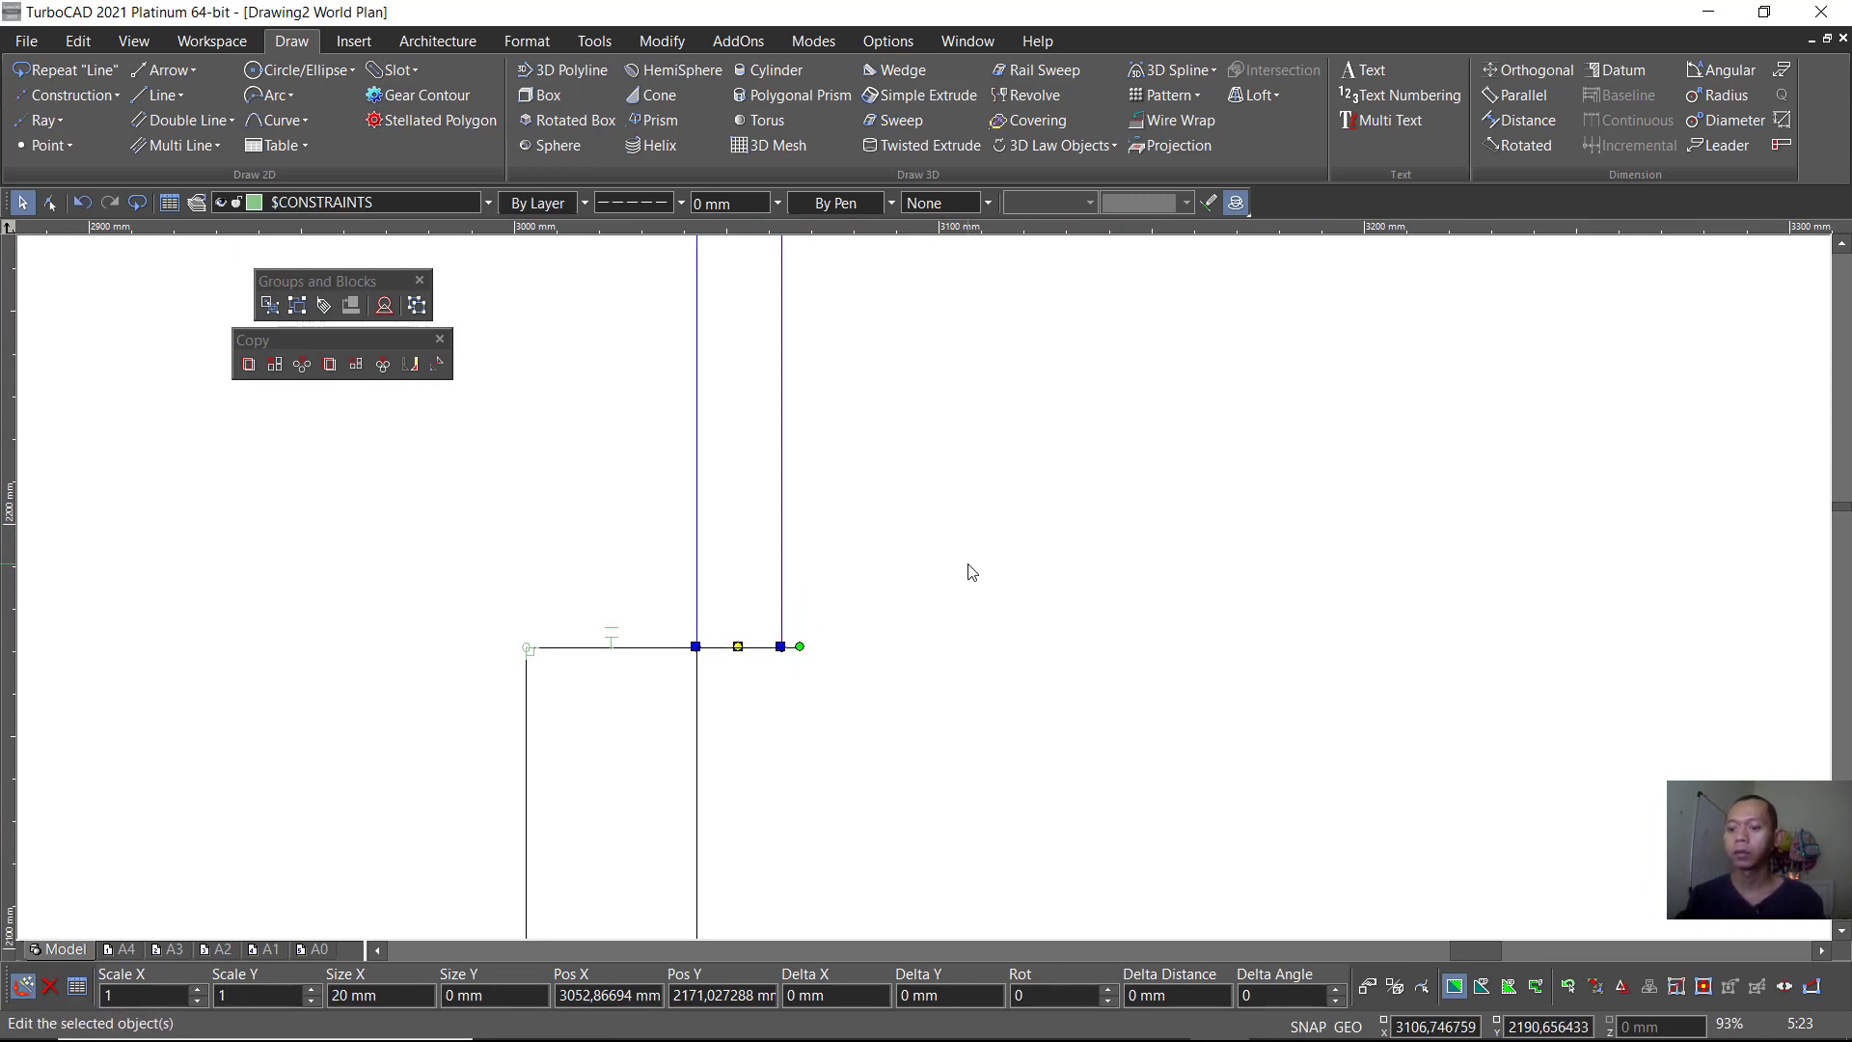
left_click(971, 573)
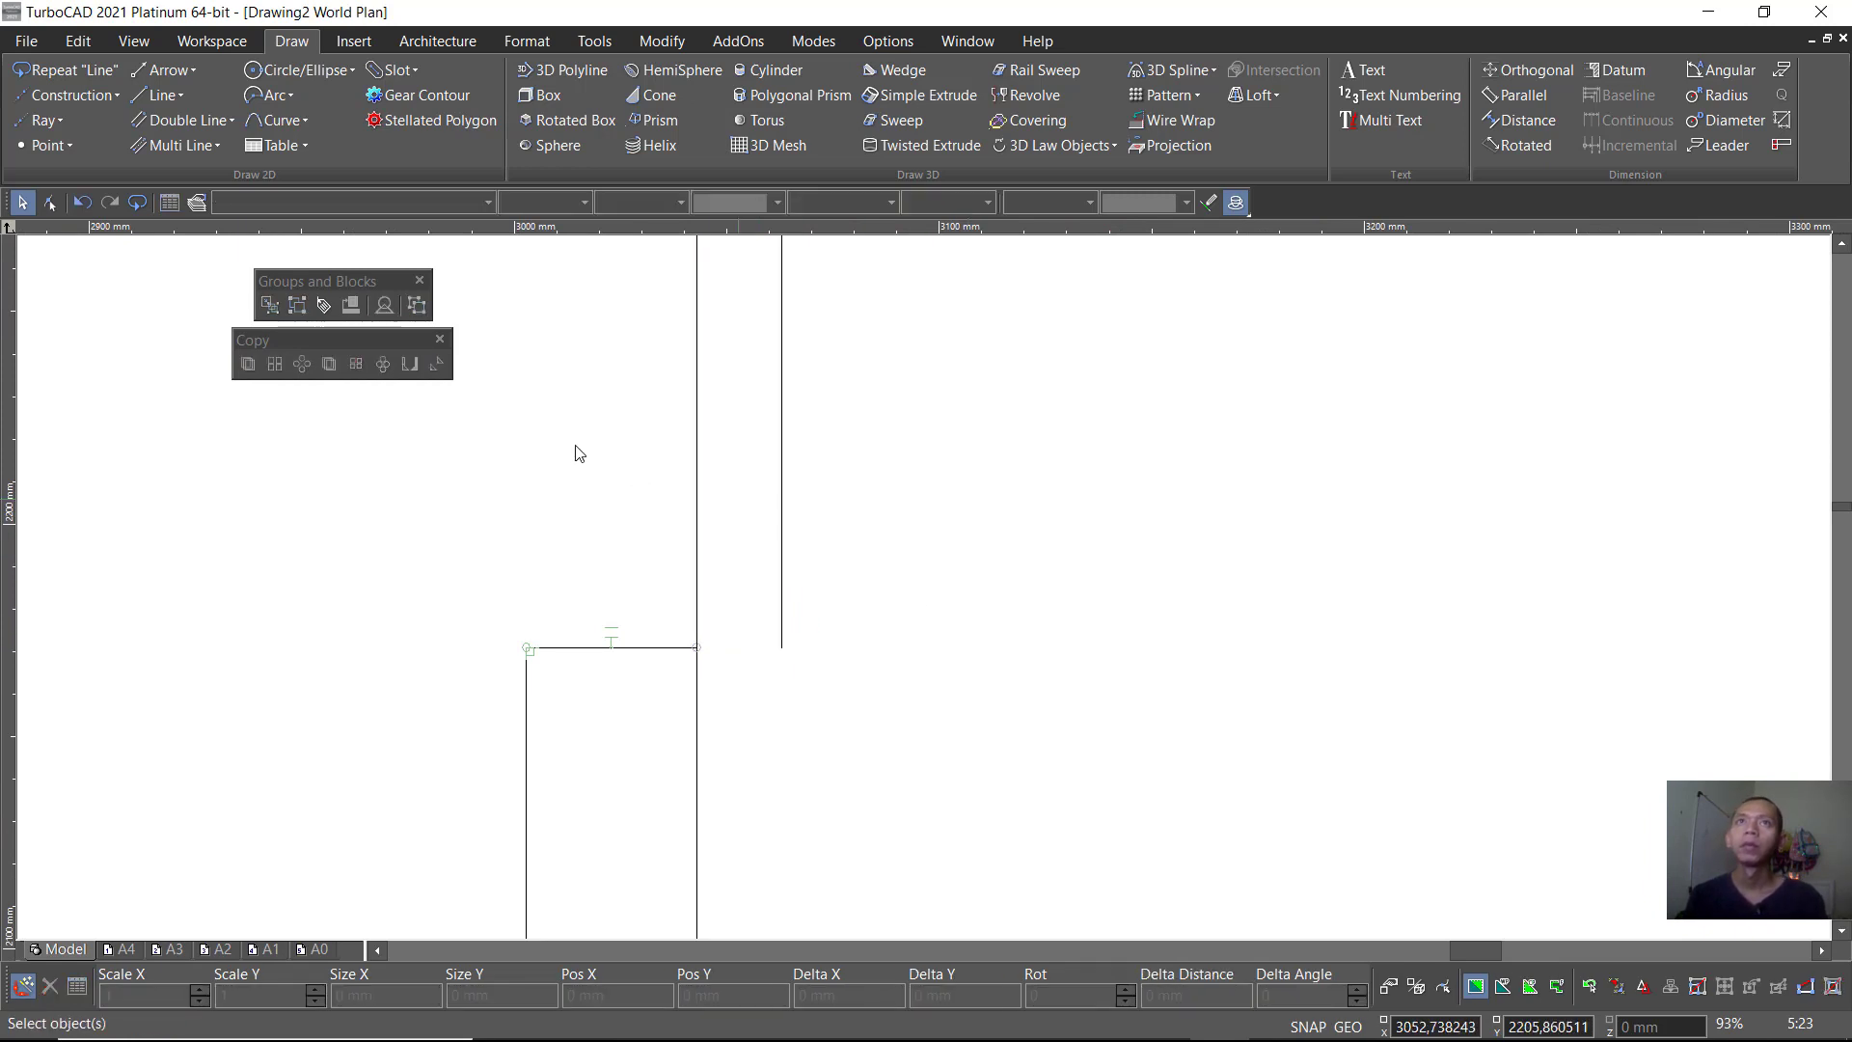
Step: Join the bottoms of the two leaf lines with a short line, then end line drawing
left_click(162, 95)
left_click(209, 125)
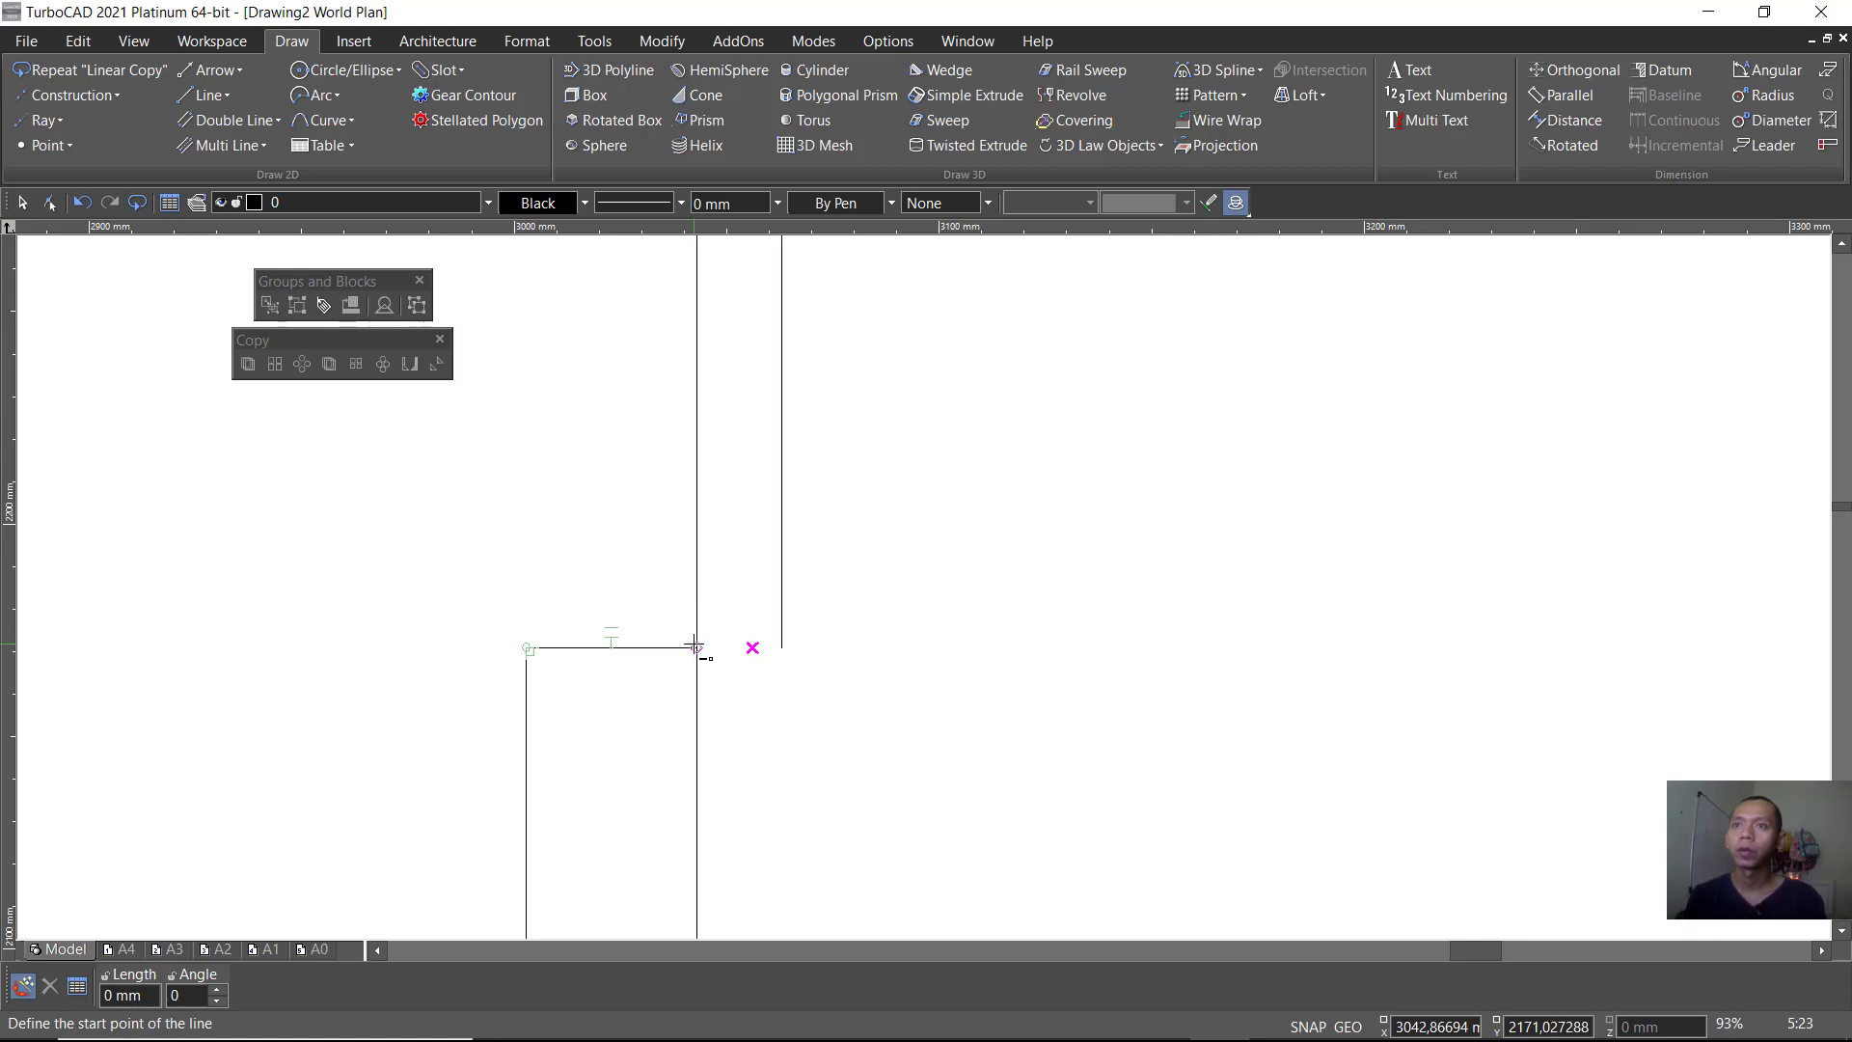
left_click(695, 648)
left_click(782, 647)
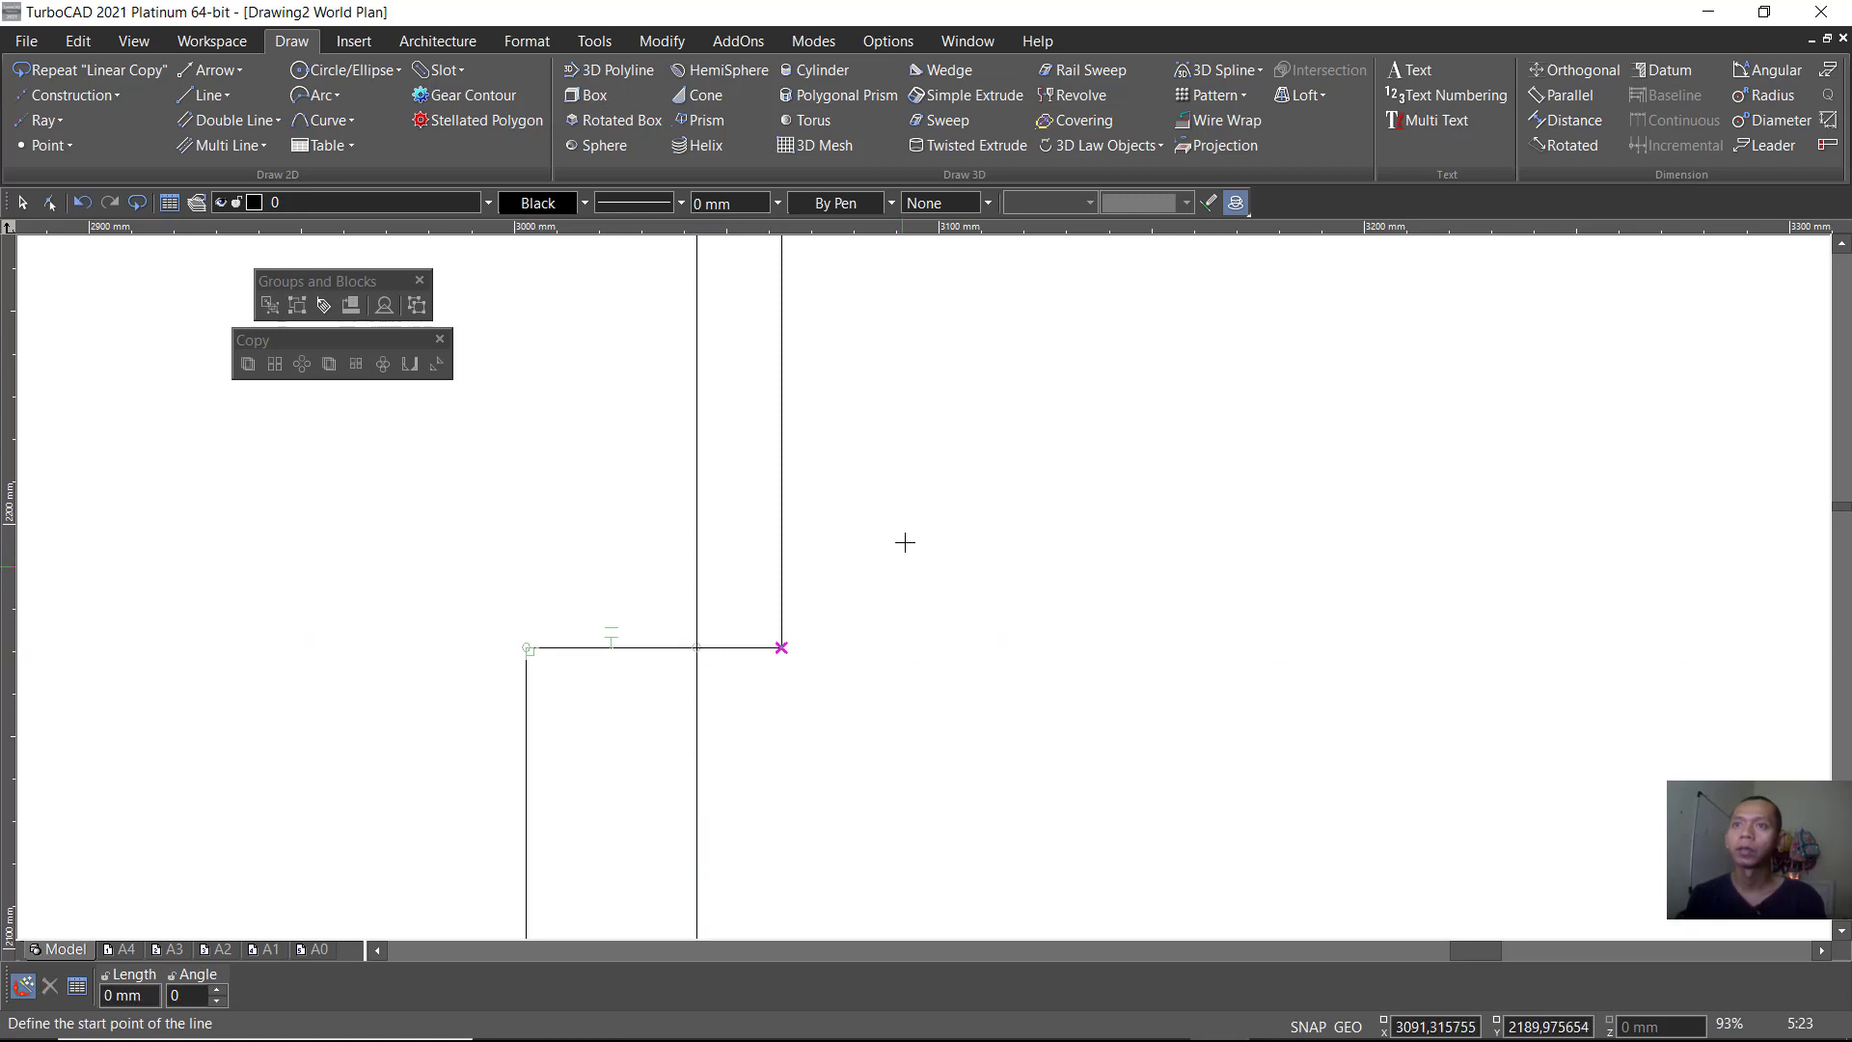
scroll(917, 583, "down", 5)
scroll(1154, 480, "down", 2)
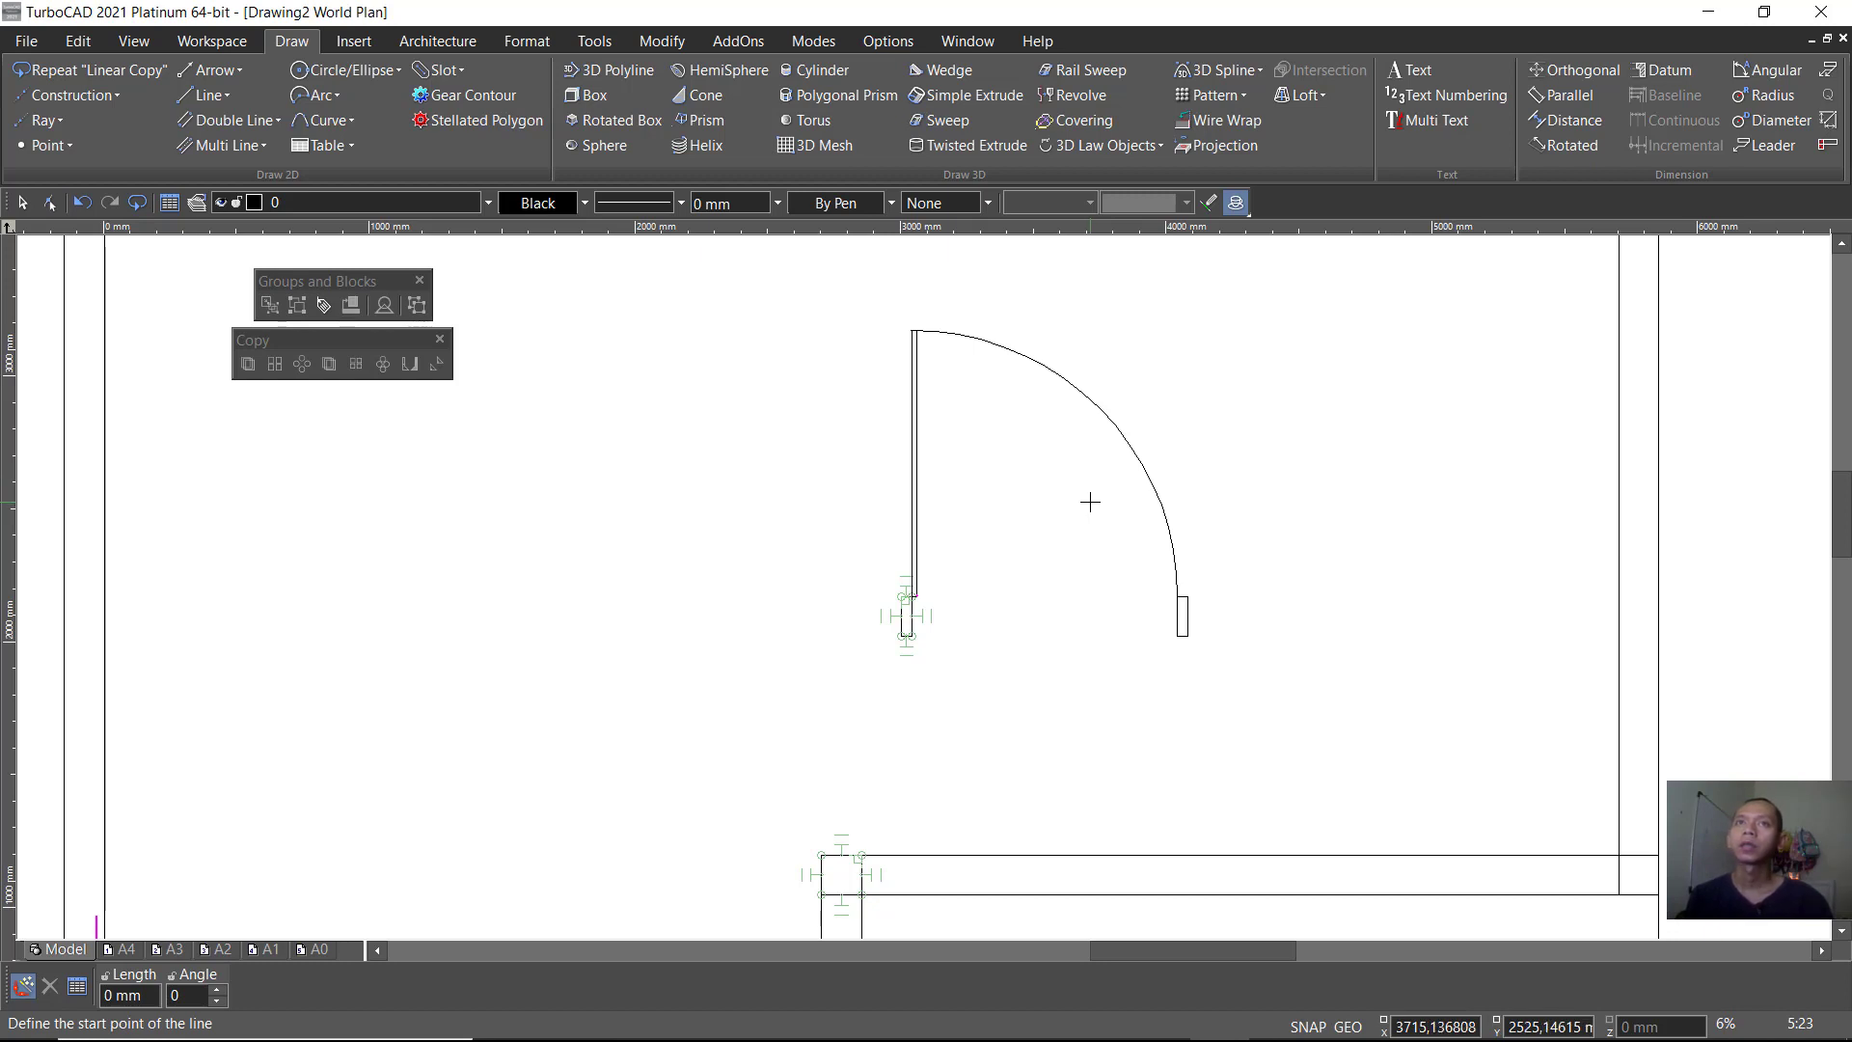
key("Escape")
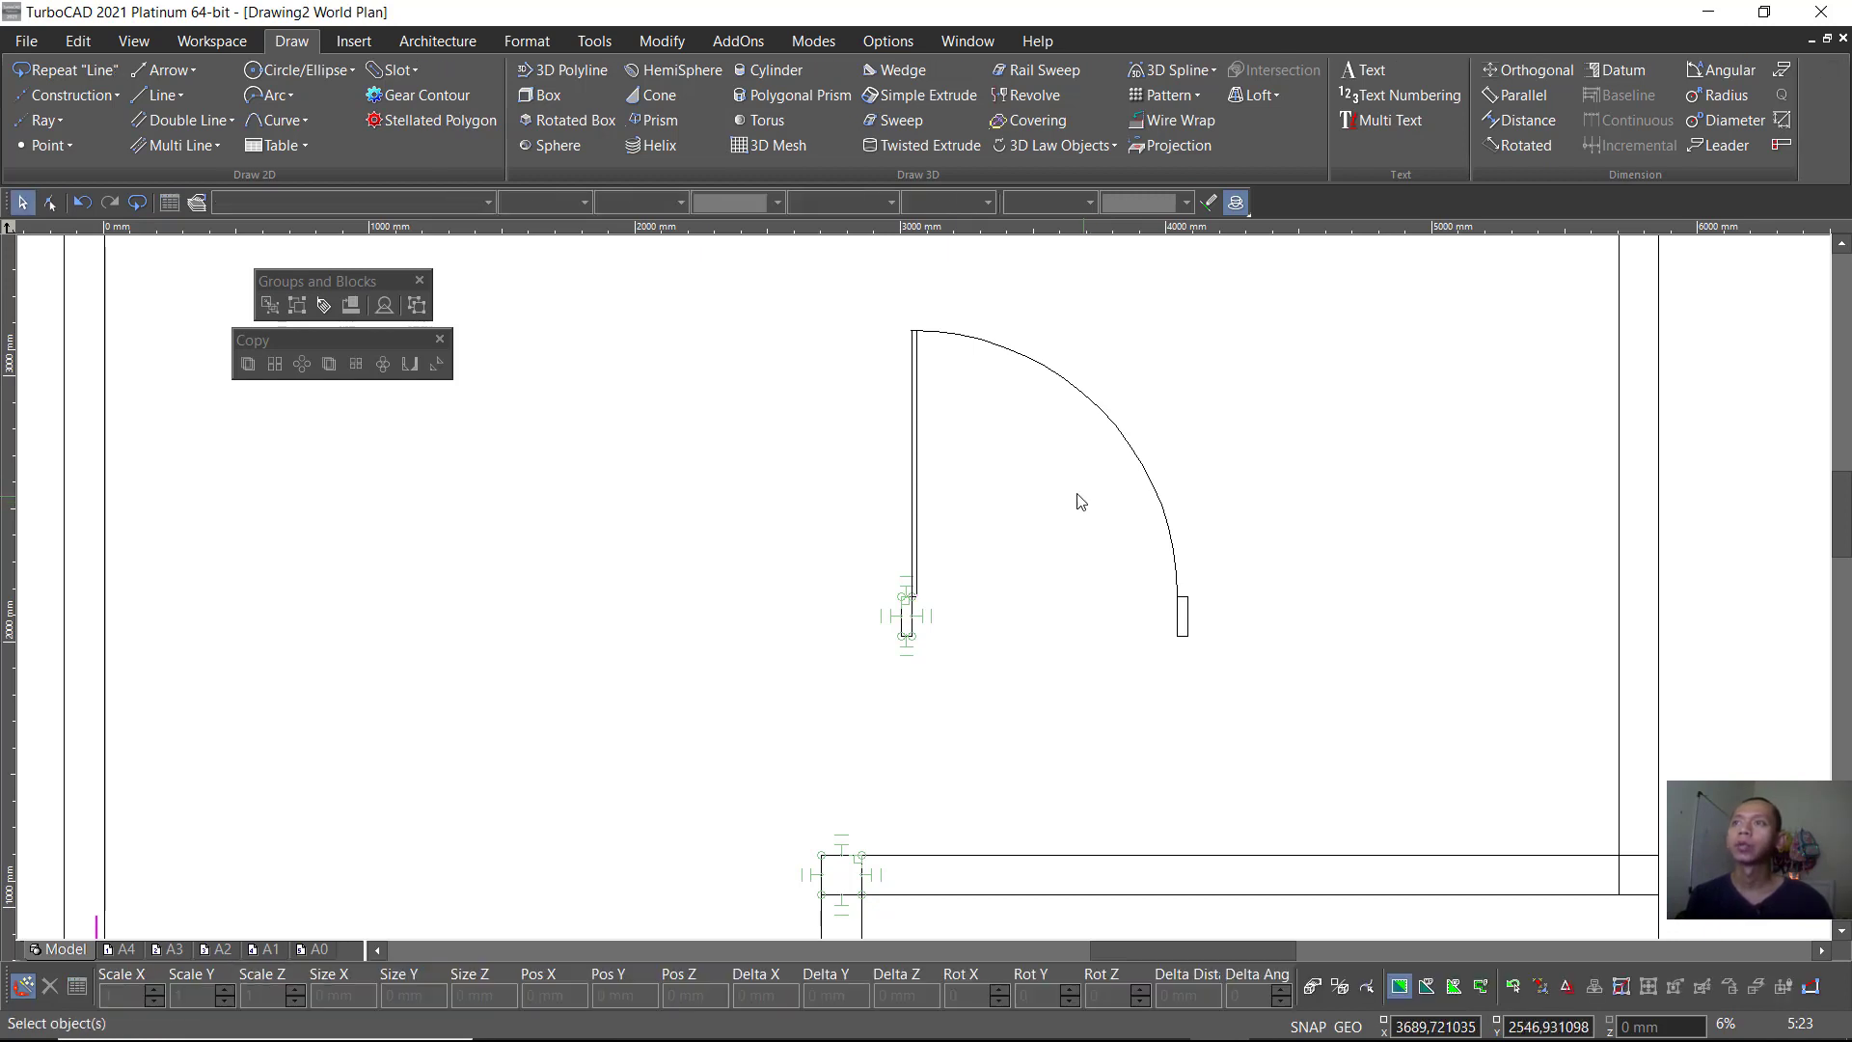
Step: Window-select the whole door drawing and save it as a block named dOOR
left_click_drag(1294, 281, 890, 689)
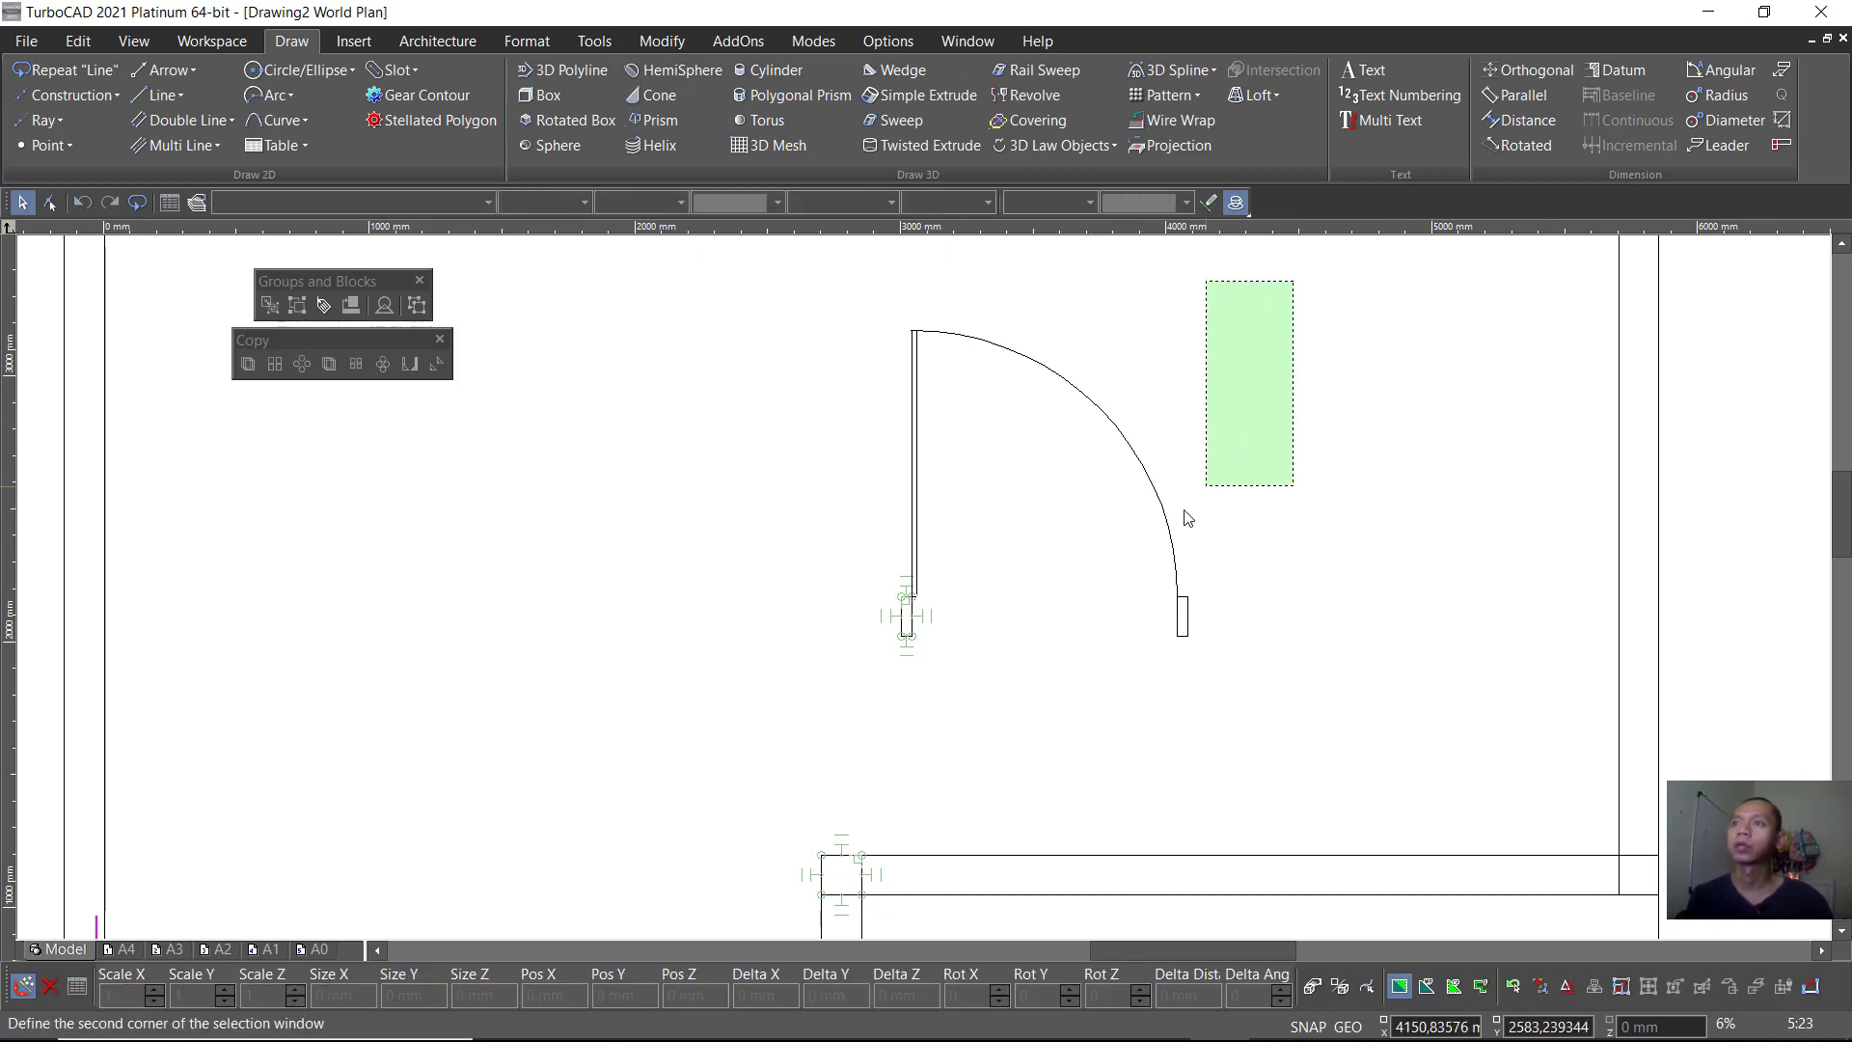
left_click(890, 689)
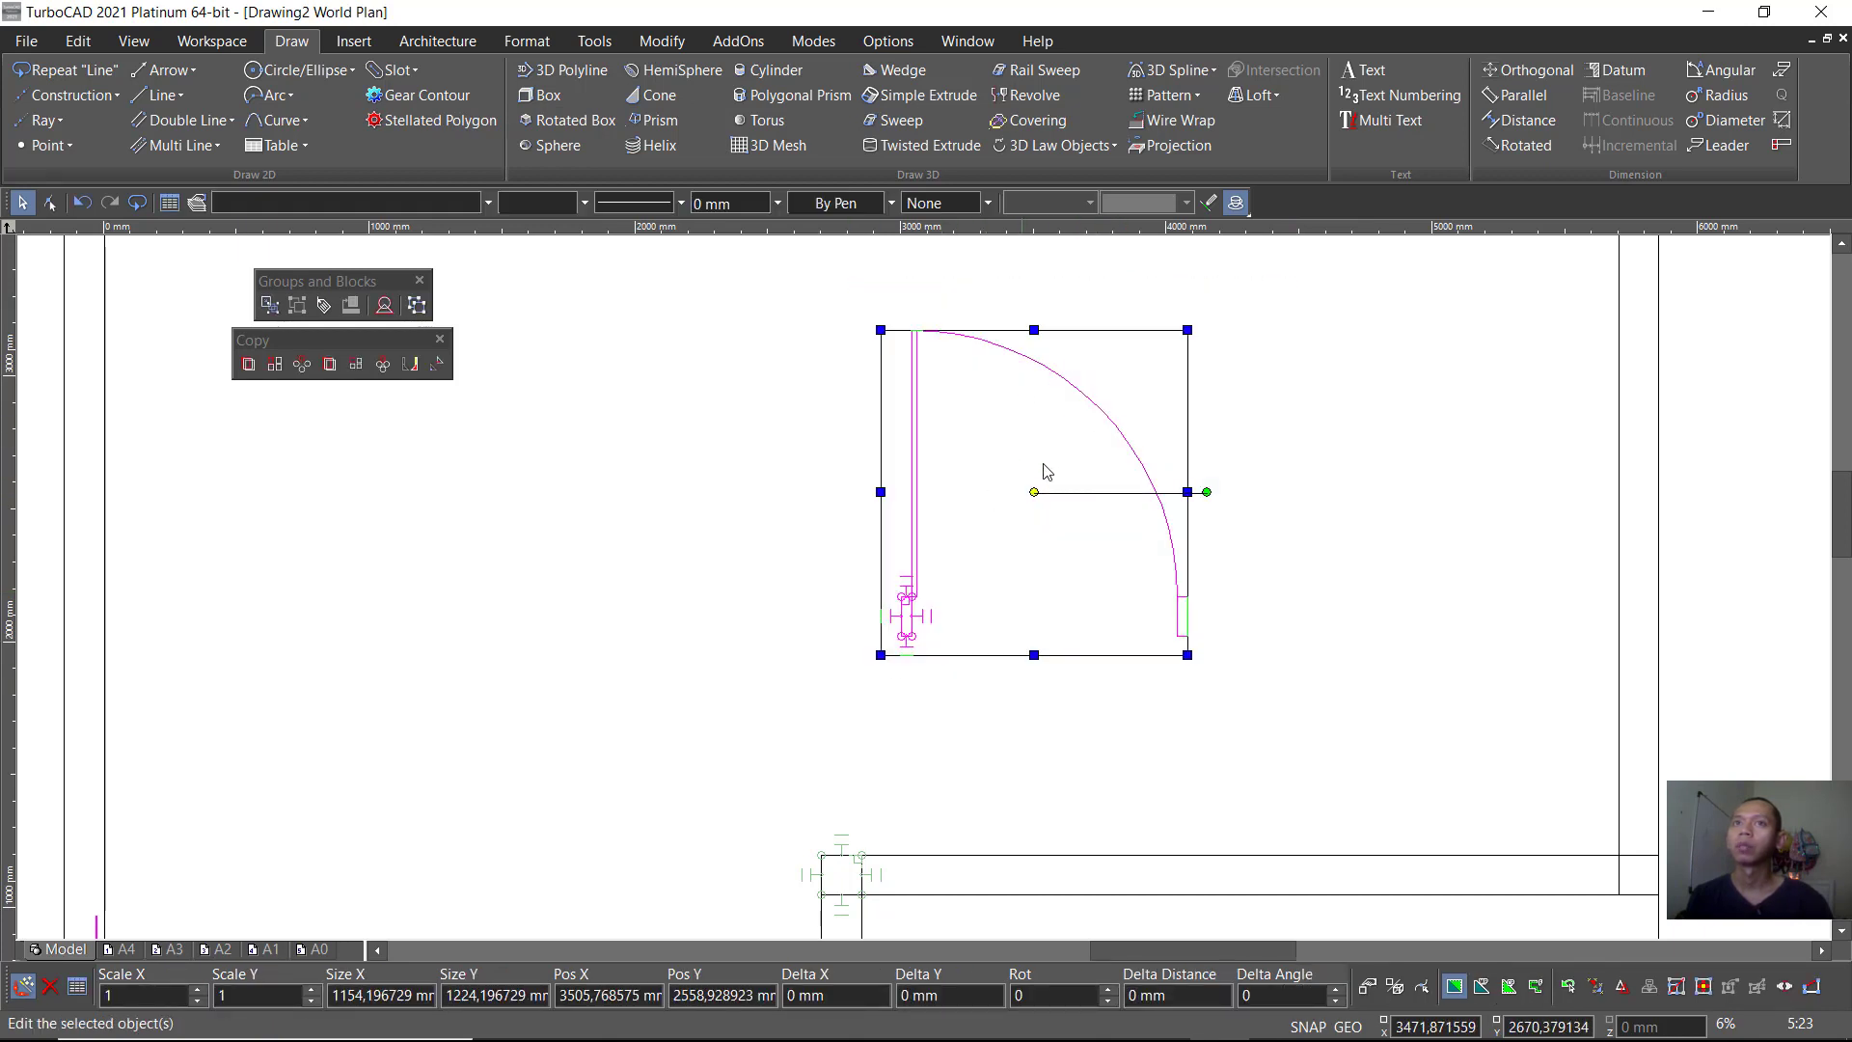
left_click(270, 306)
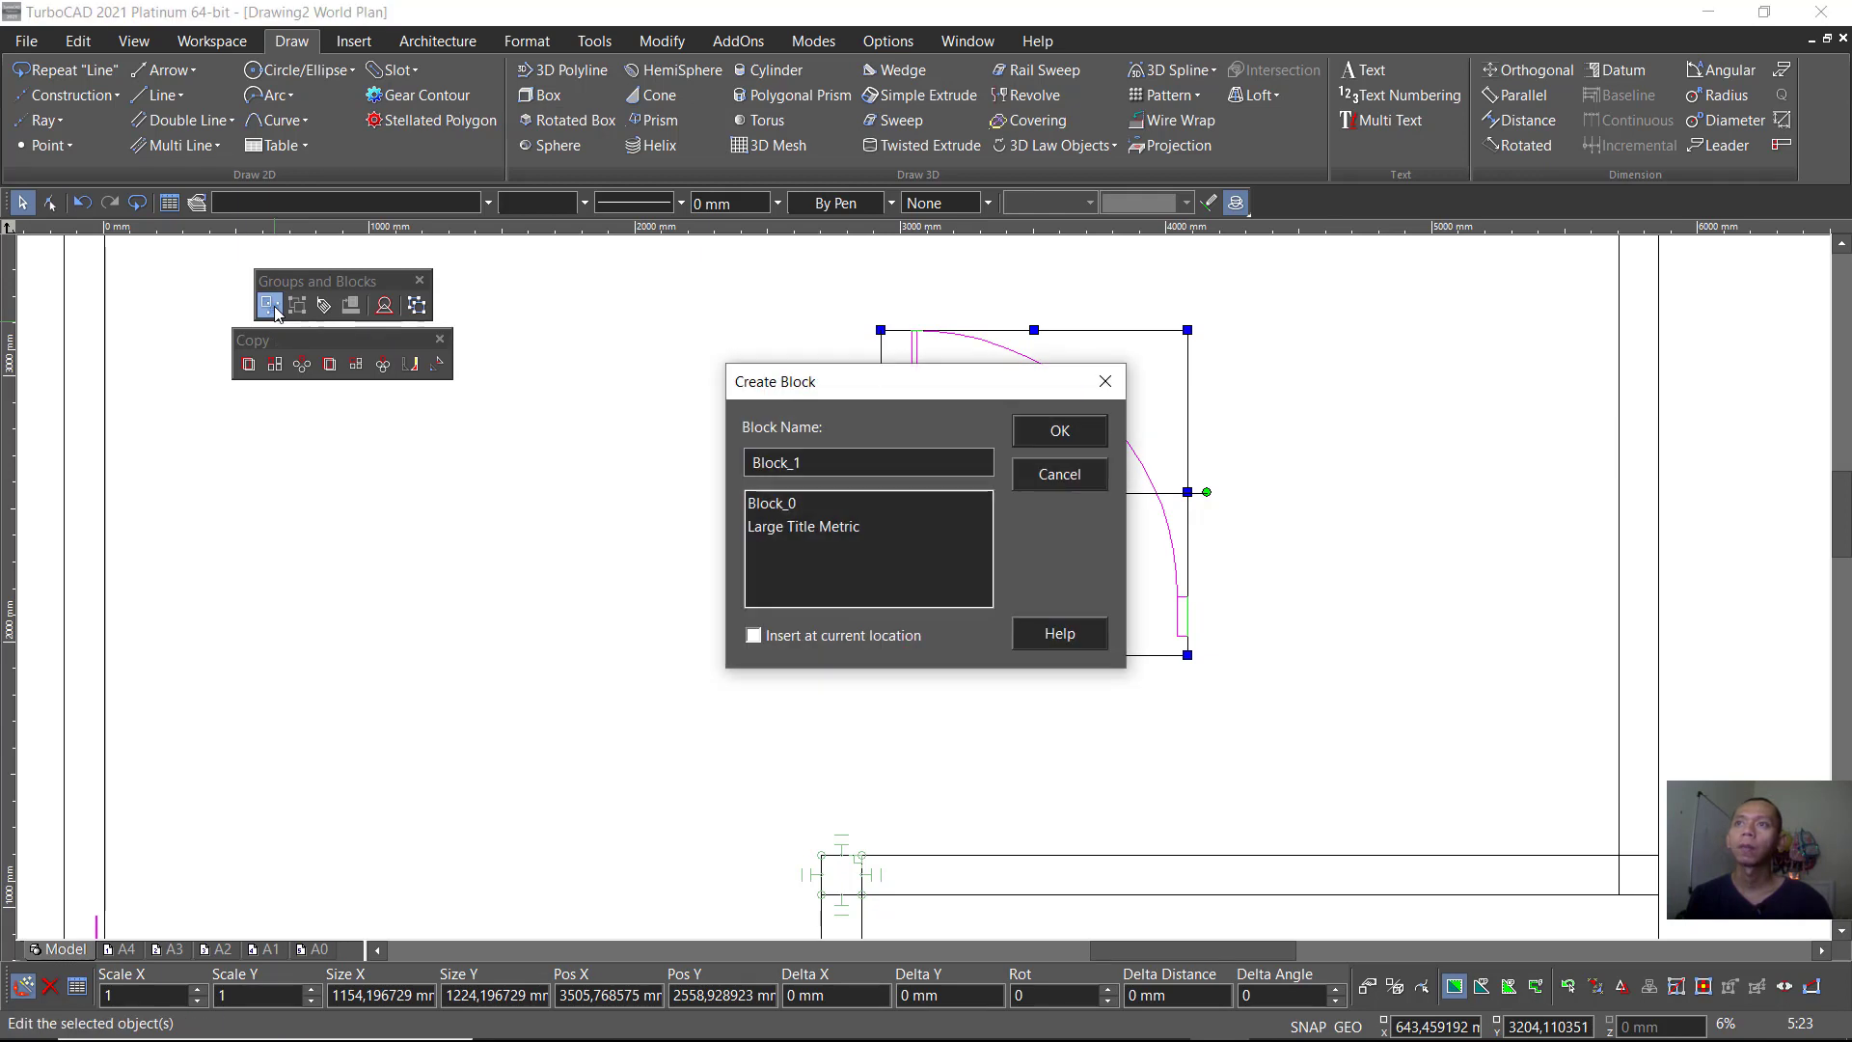
left_click_drag(927, 462, 703, 459)
type("dOOR")
left_click(1097, 440)
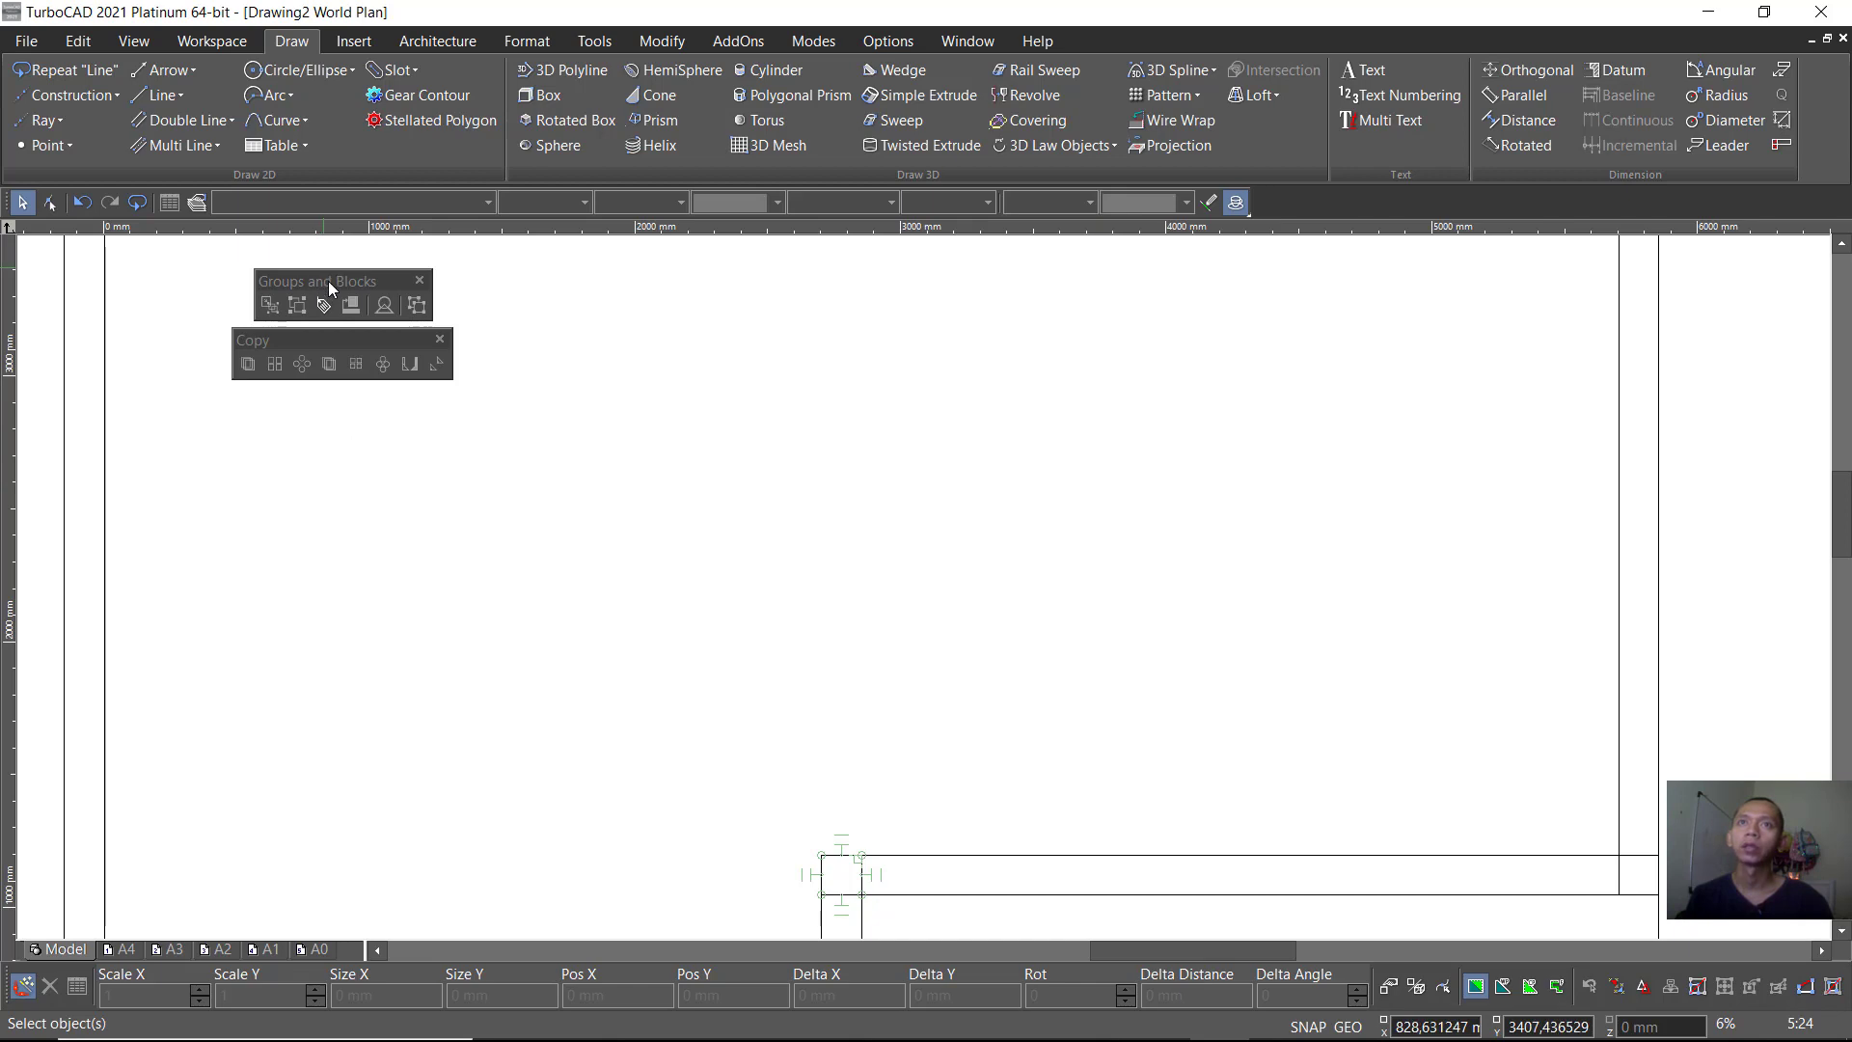
double_click(328, 281)
left_click(772, 152)
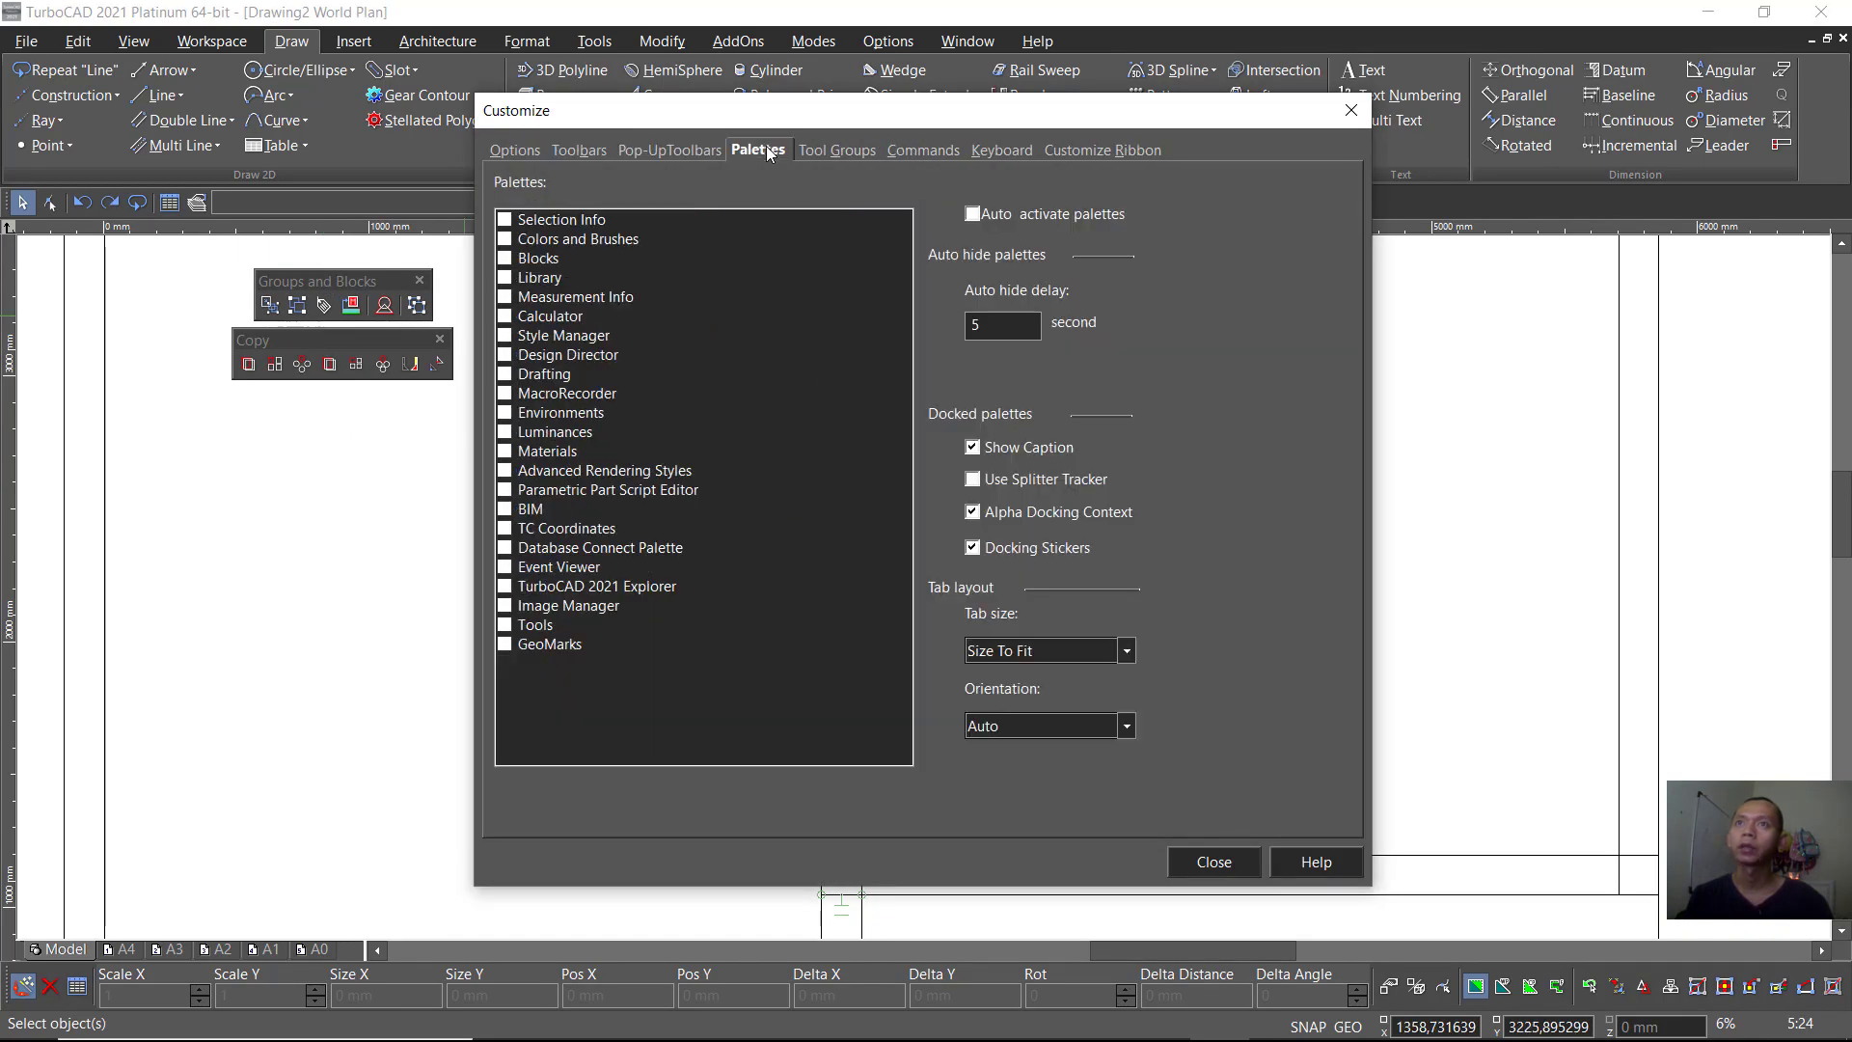
left_click(504, 259)
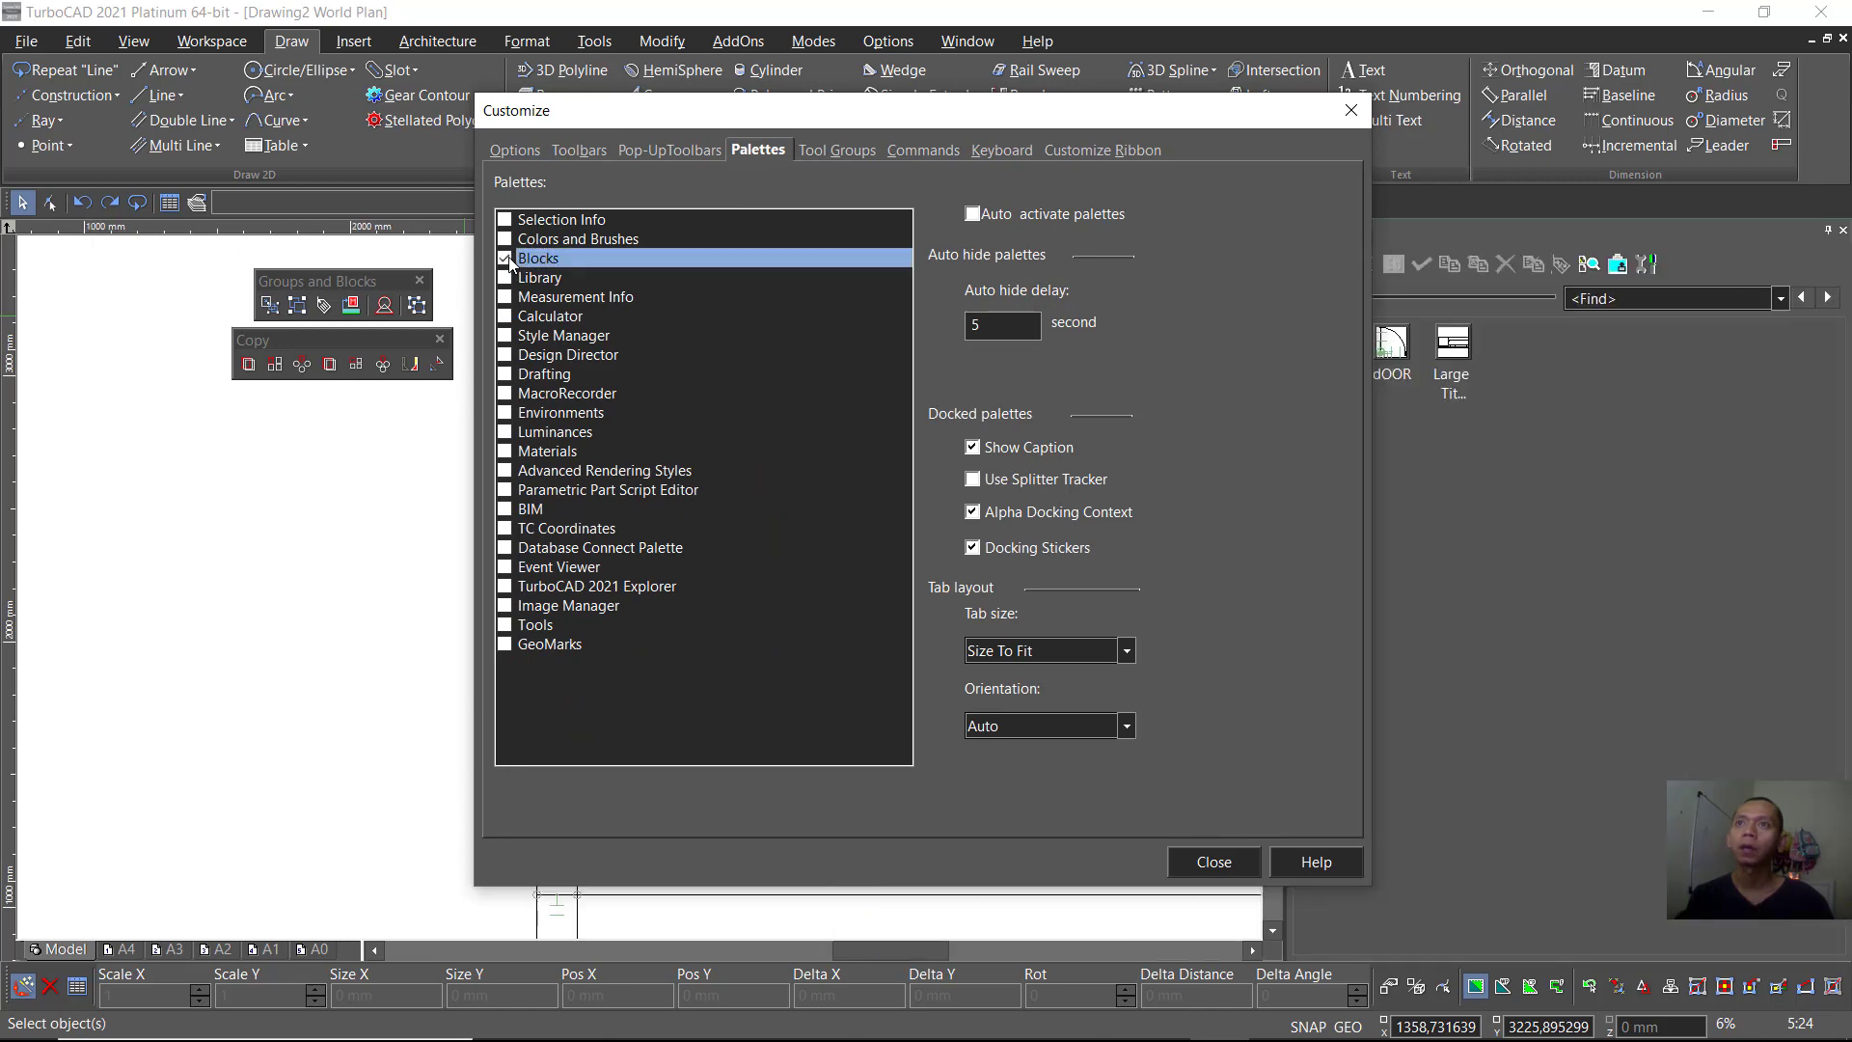
left_click(1225, 860)
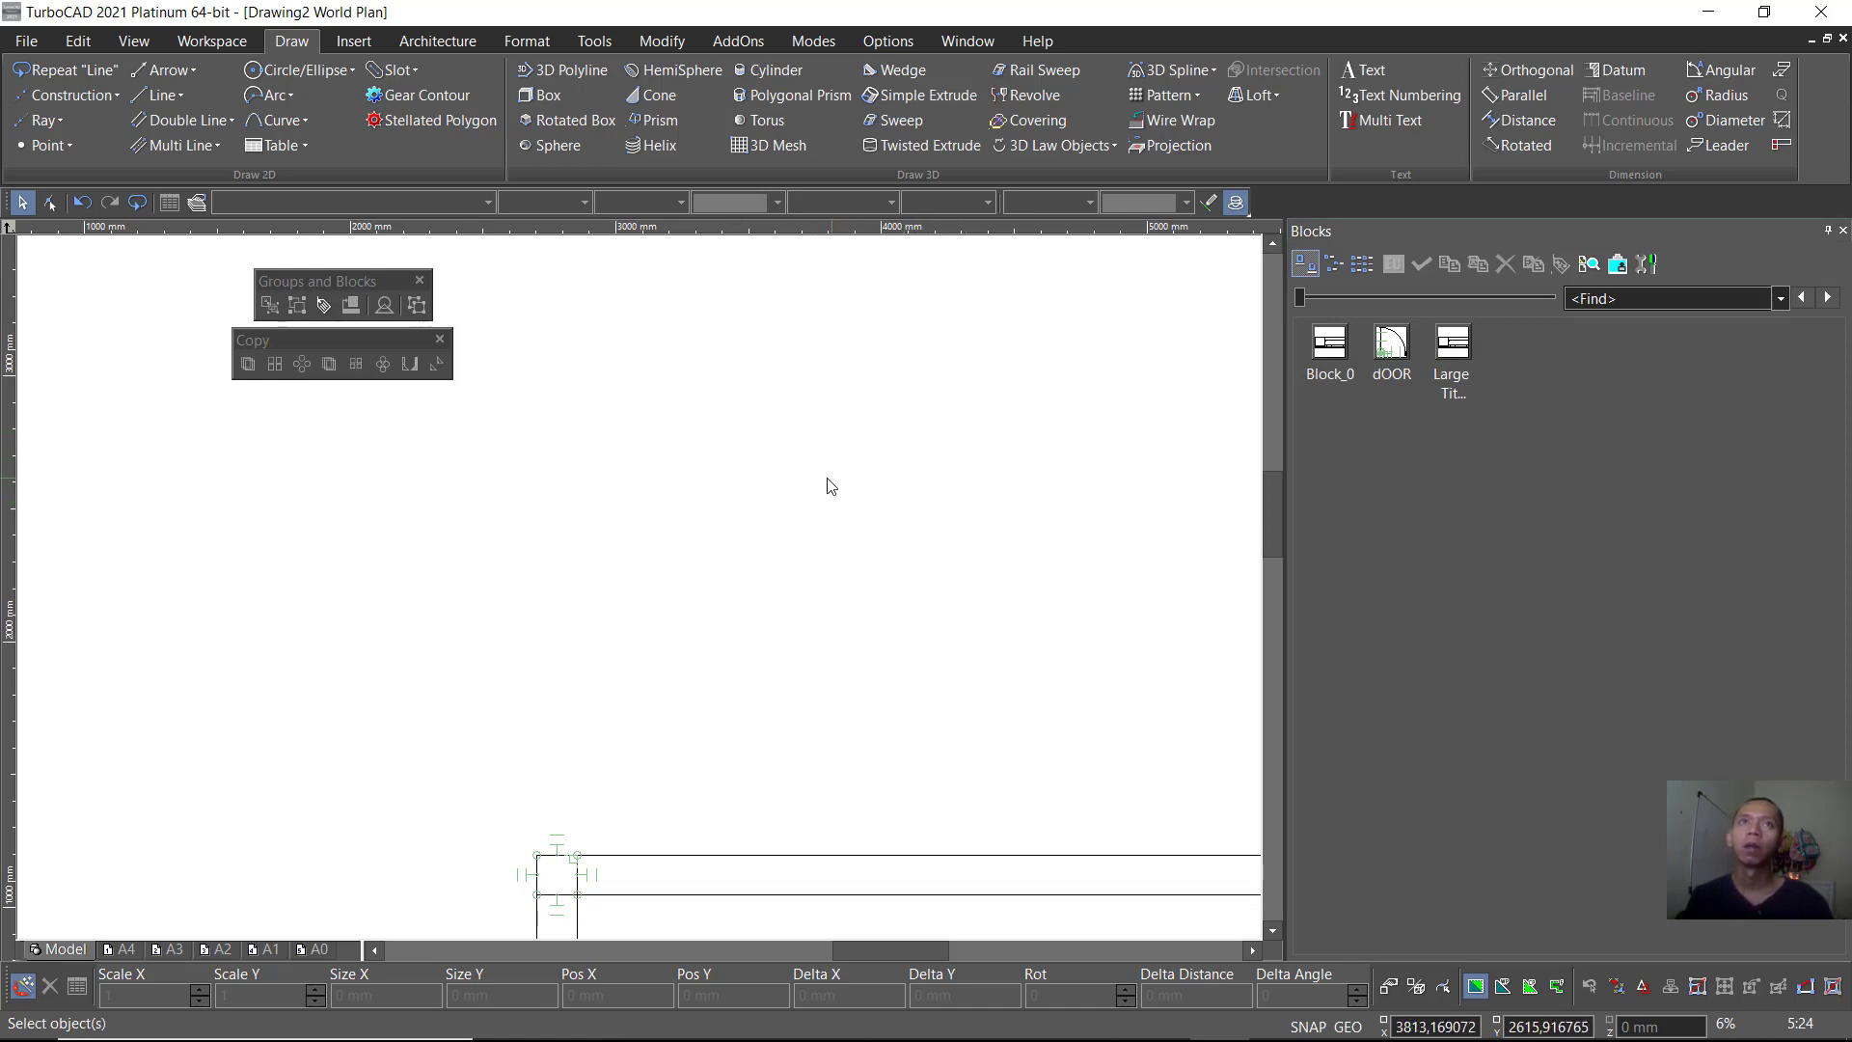
Step: Draw the rectangle's 150 mm left side and 1300 mm bottom edge
left_click(166, 95)
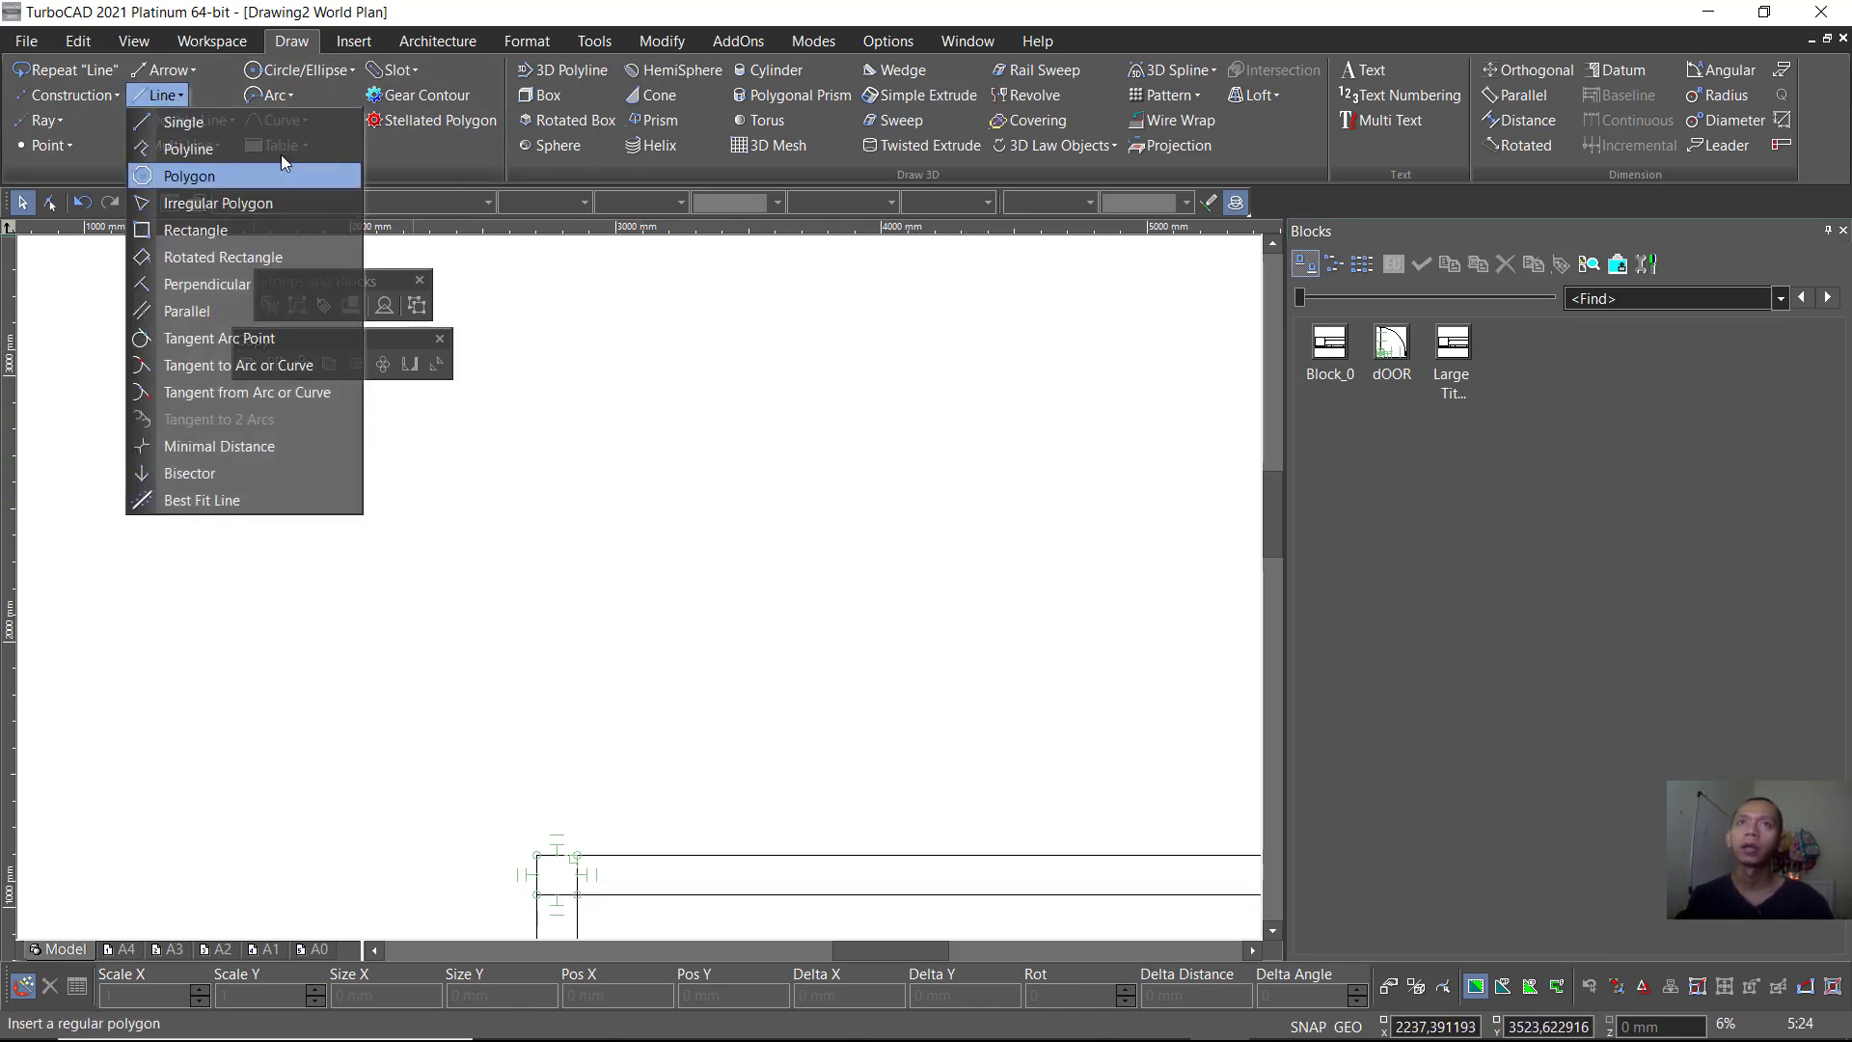
left_click(230, 125)
left_click(674, 453)
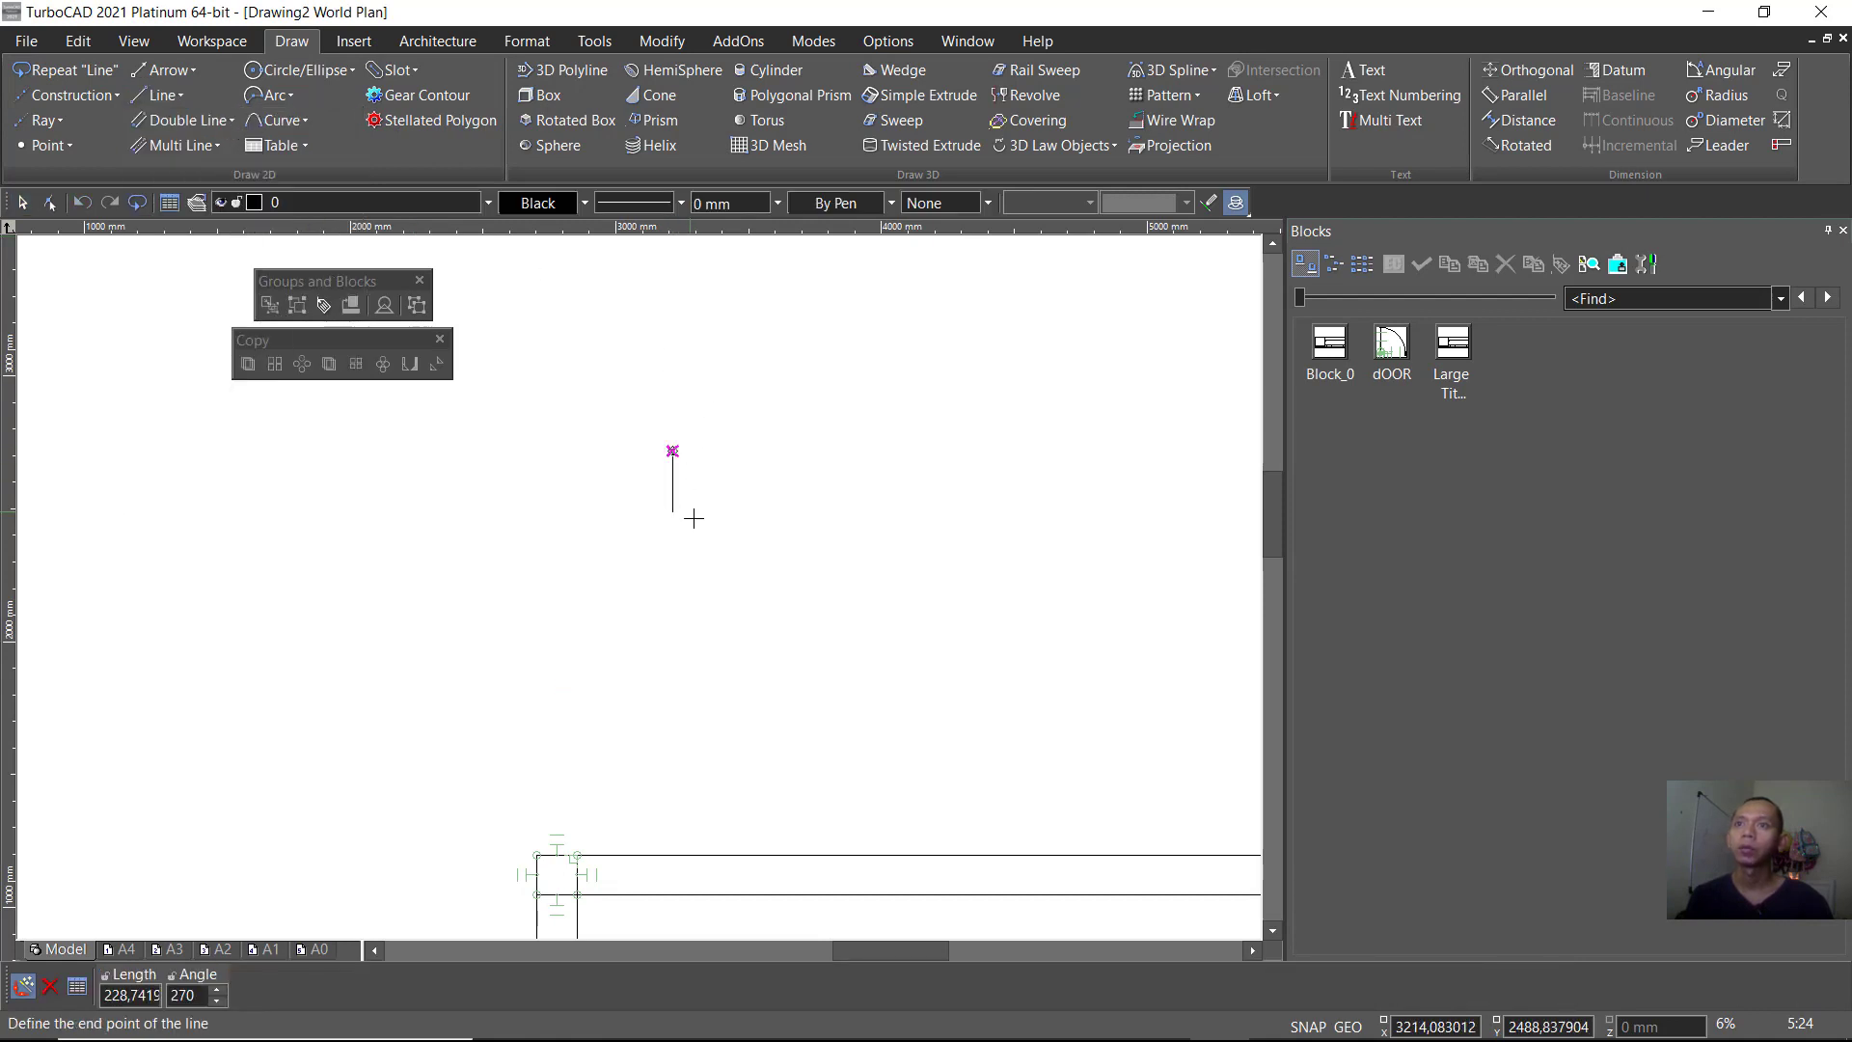
key("Tab")
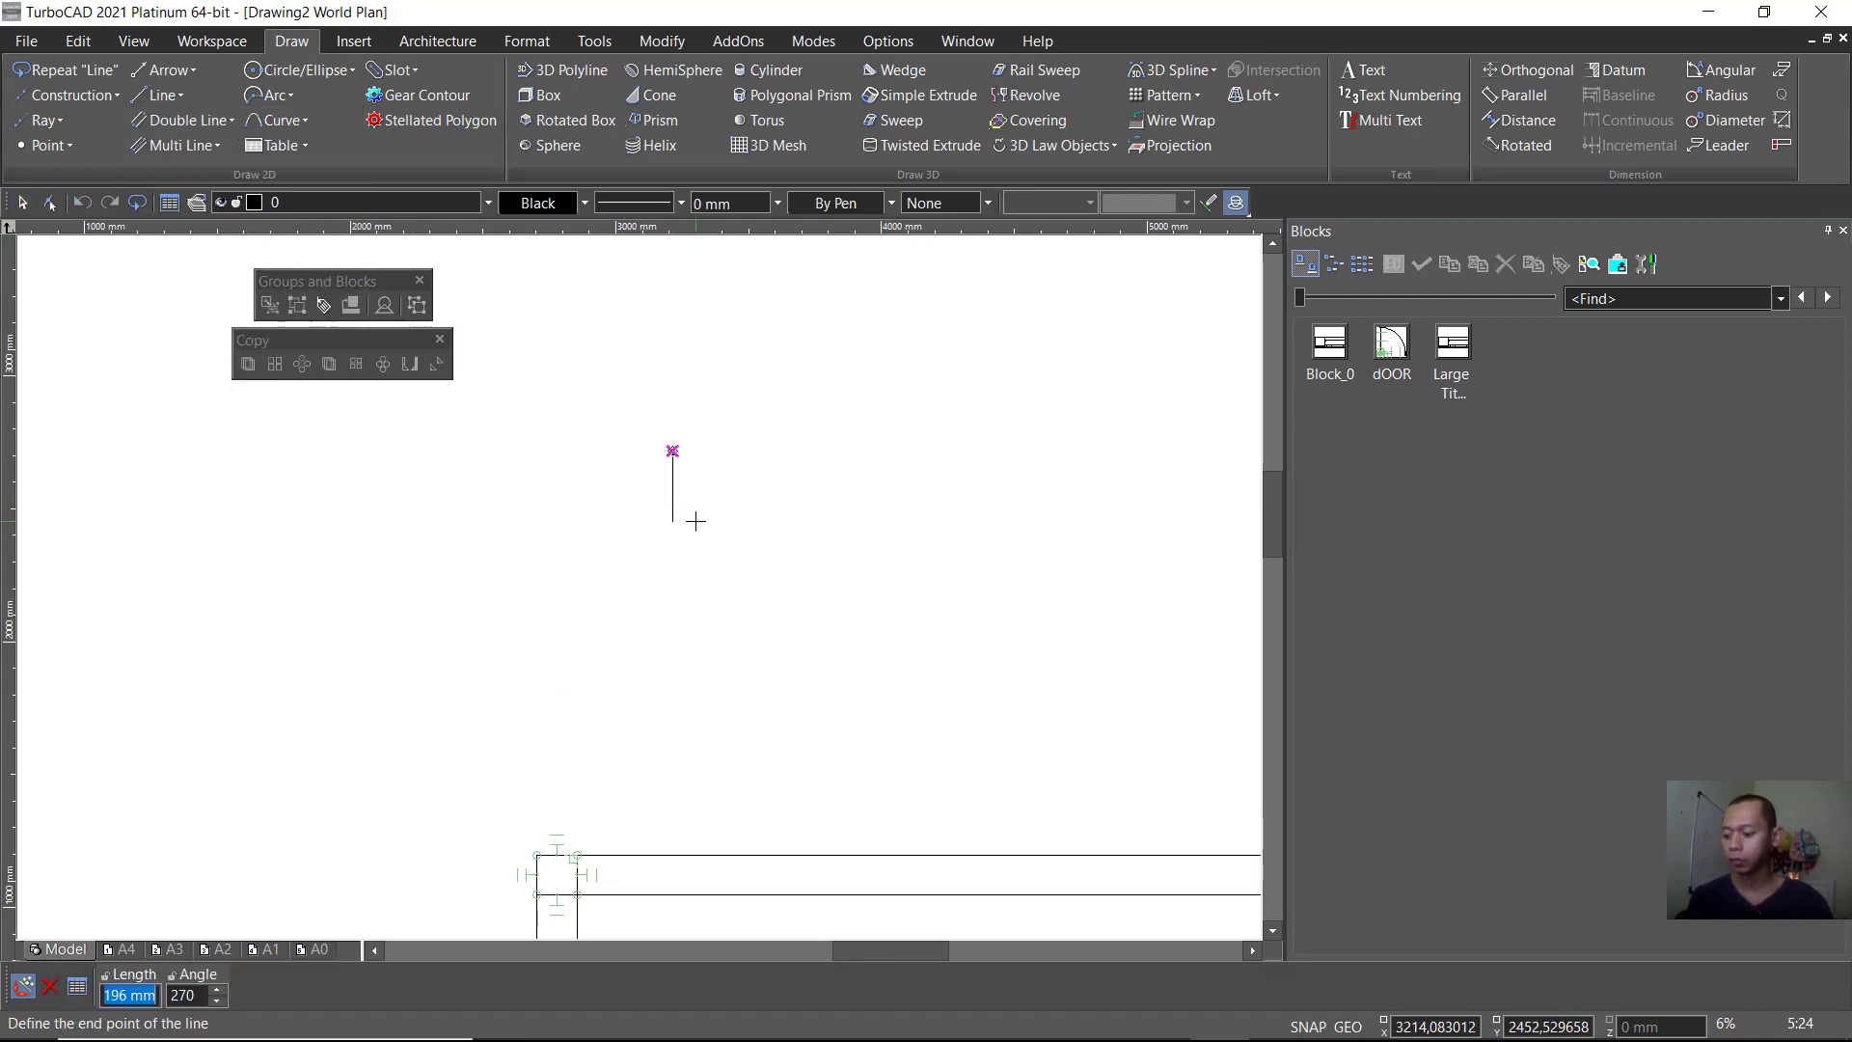
type("150")
key("Return")
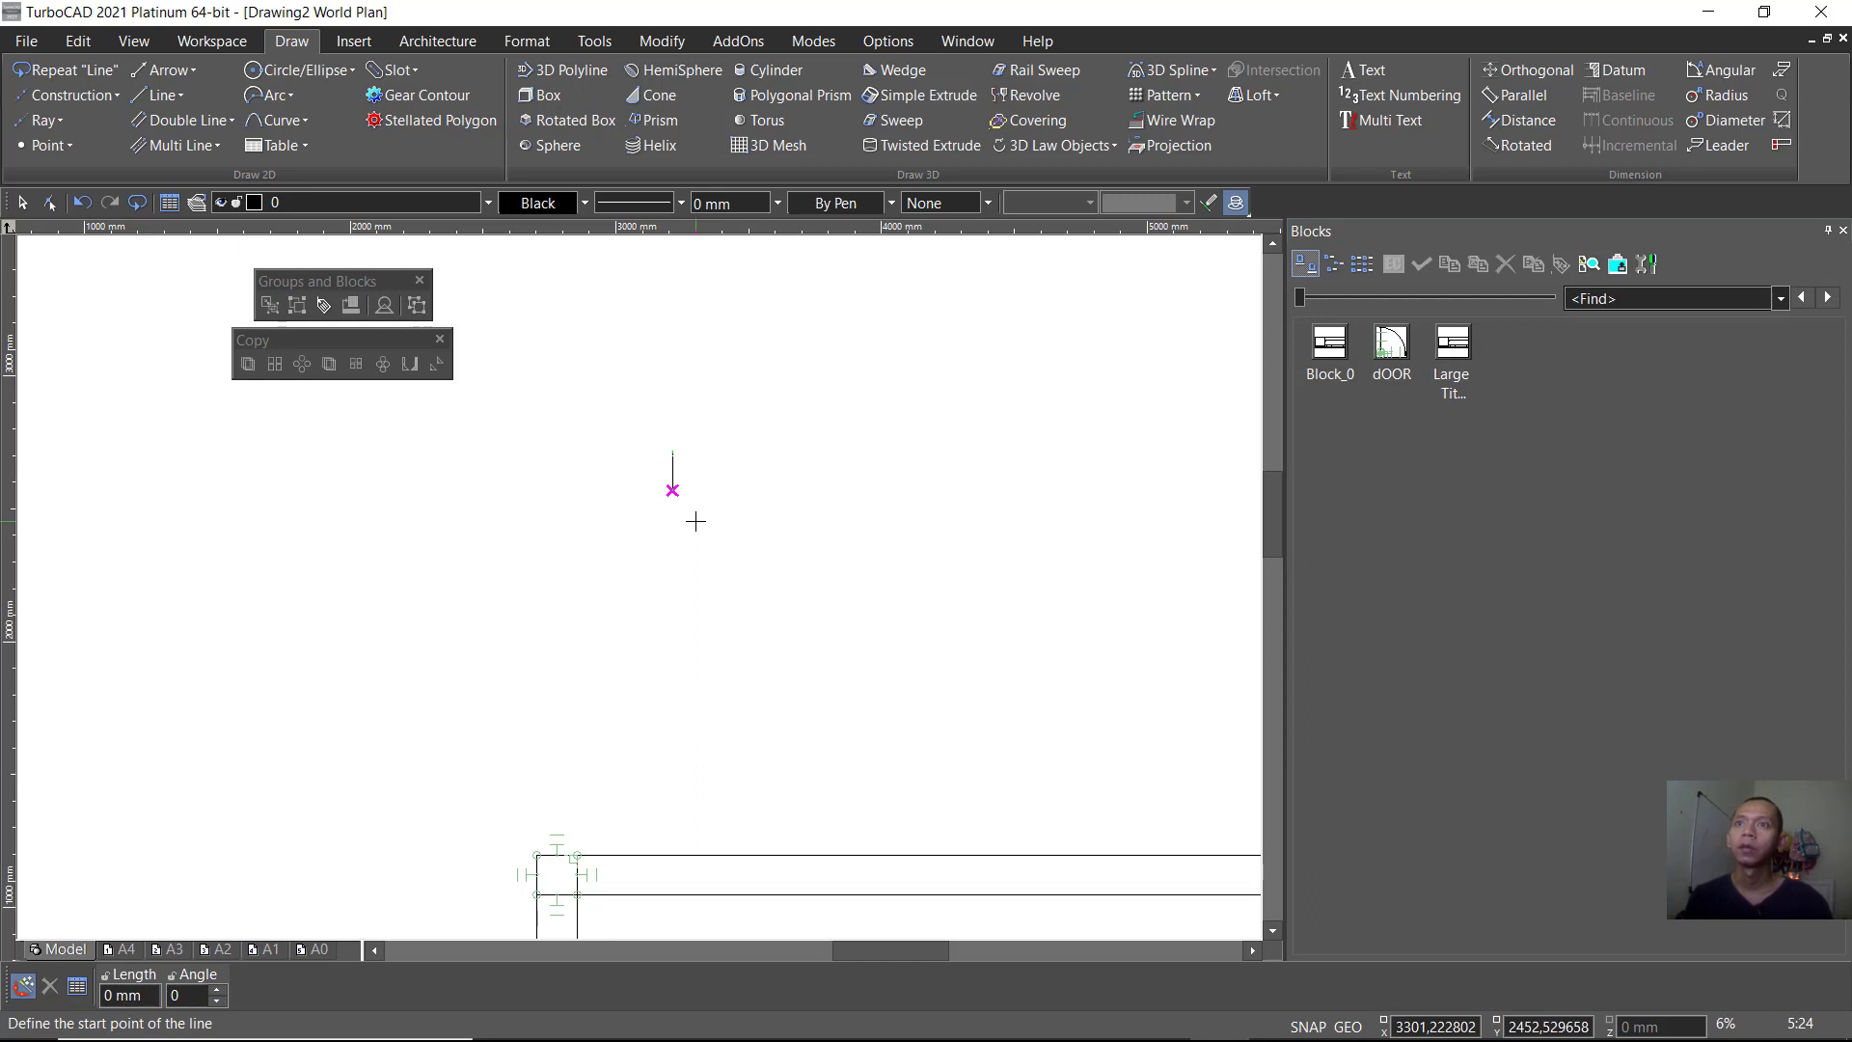
left_click(674, 490)
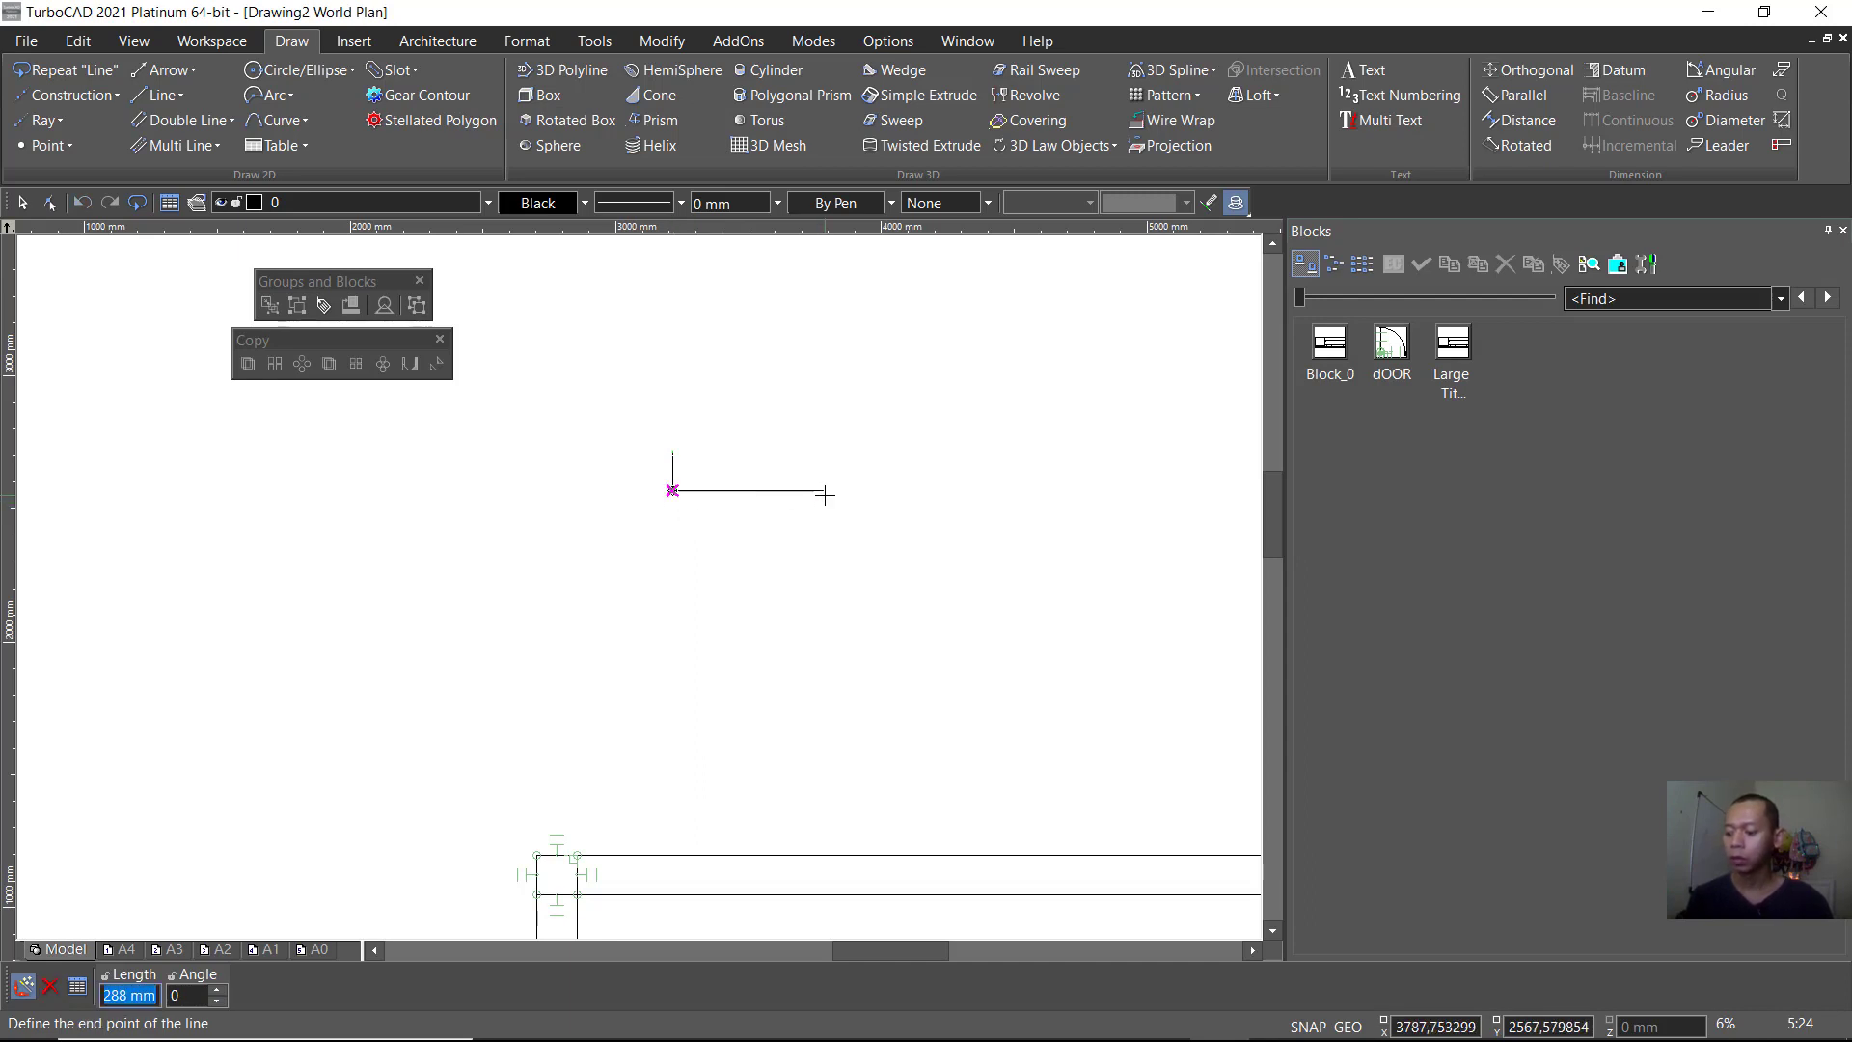
type("1300")
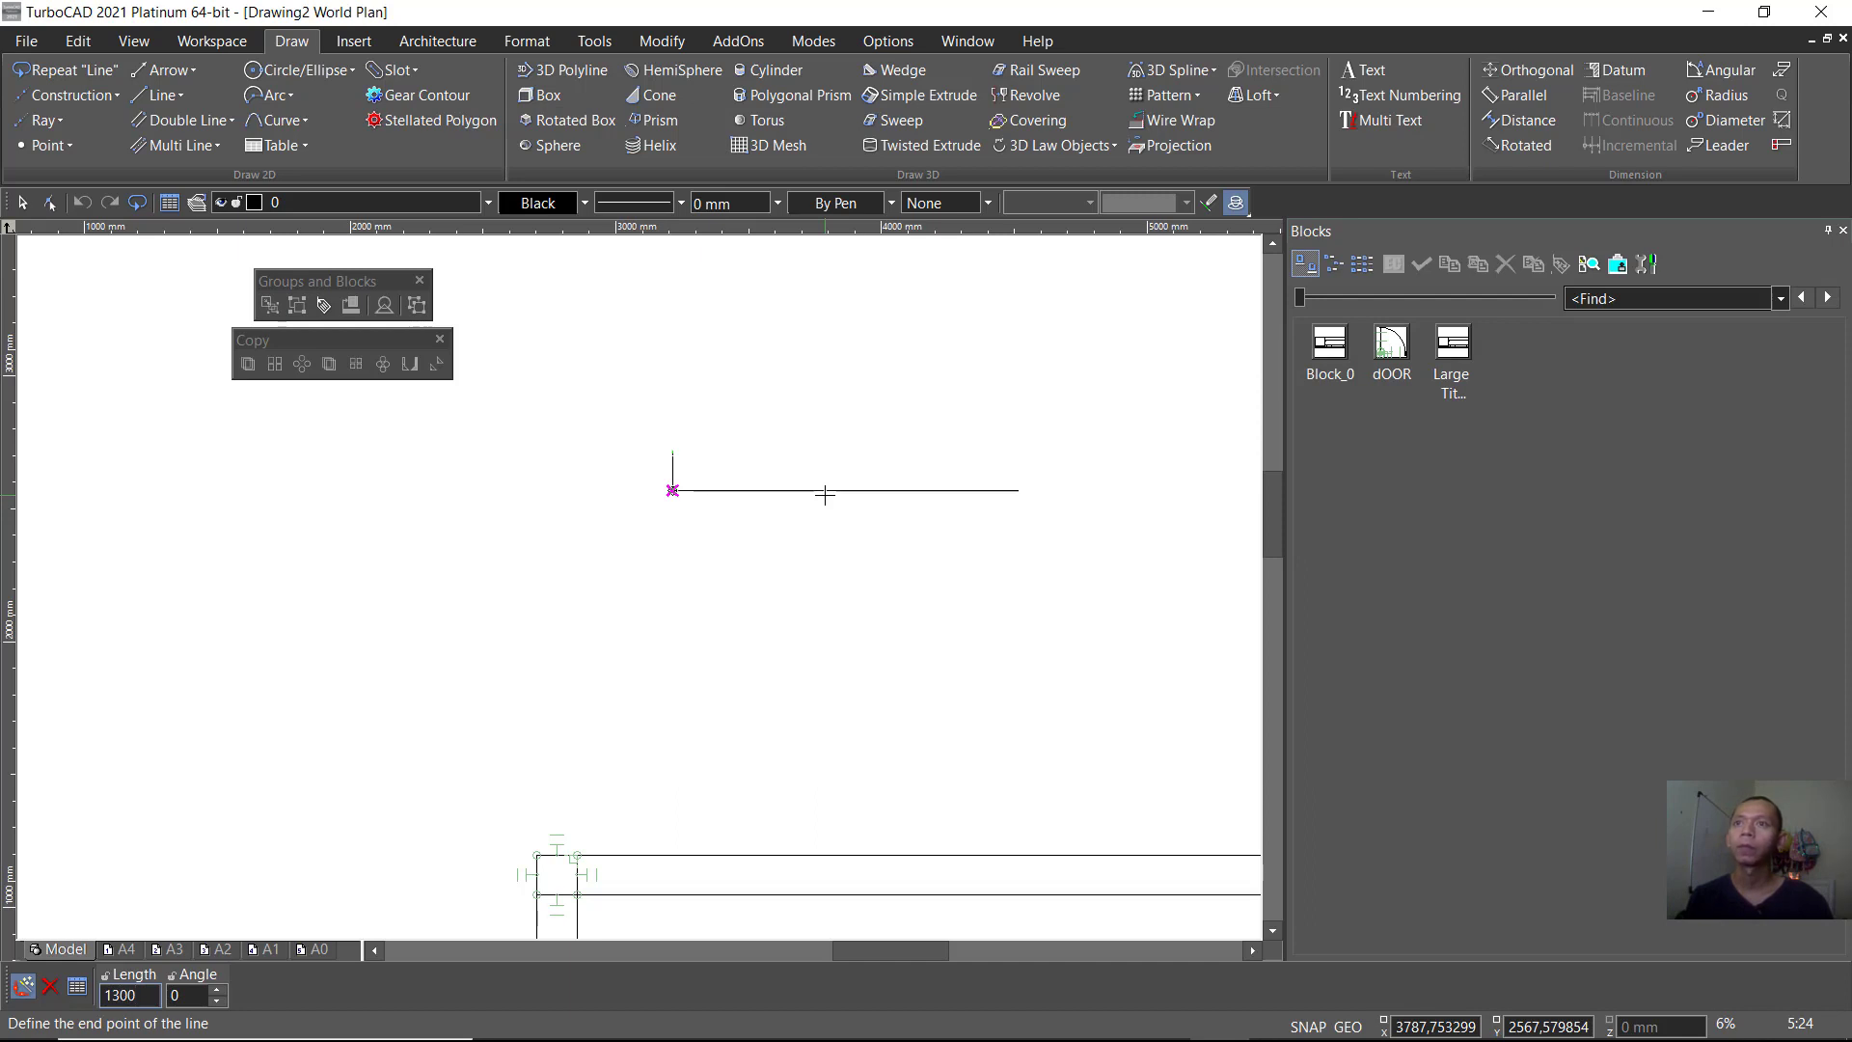
key("Return")
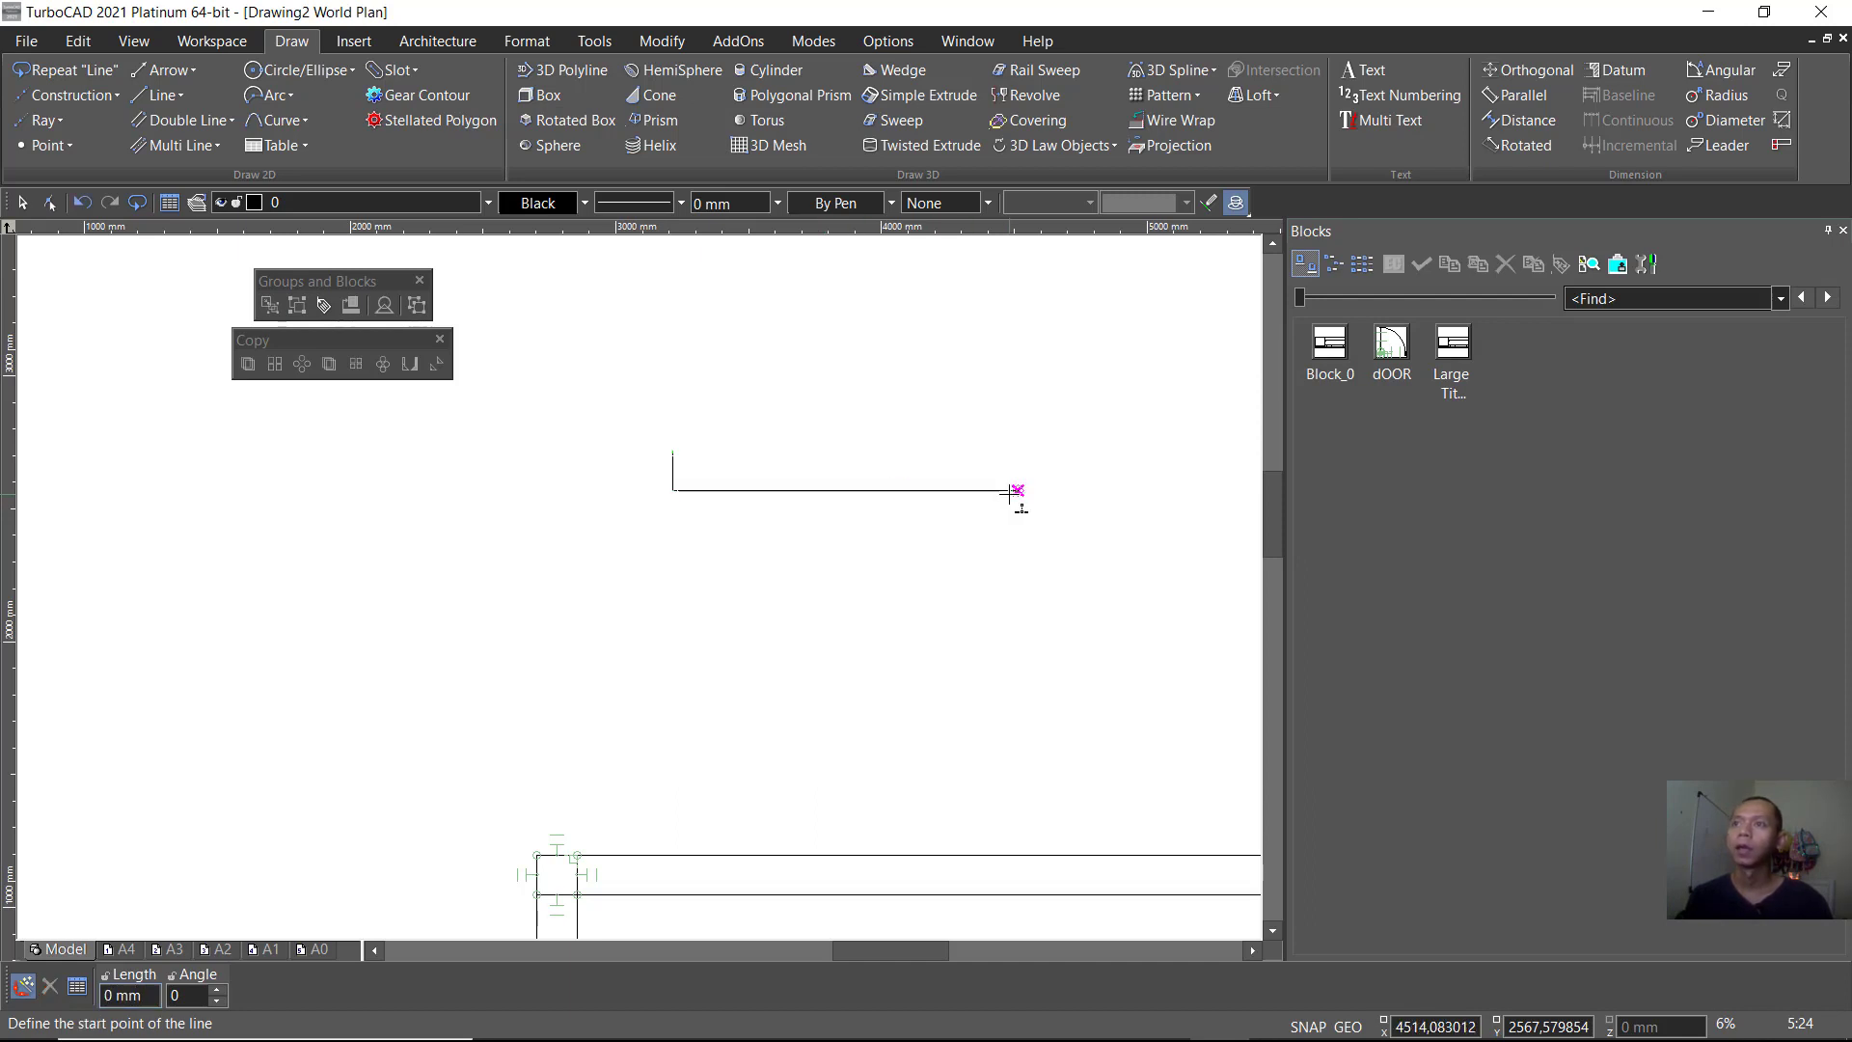
Step: Add the 150 mm right side, close the top, and draw the horizontal middle line
left_click(1013, 491)
key("Tab")
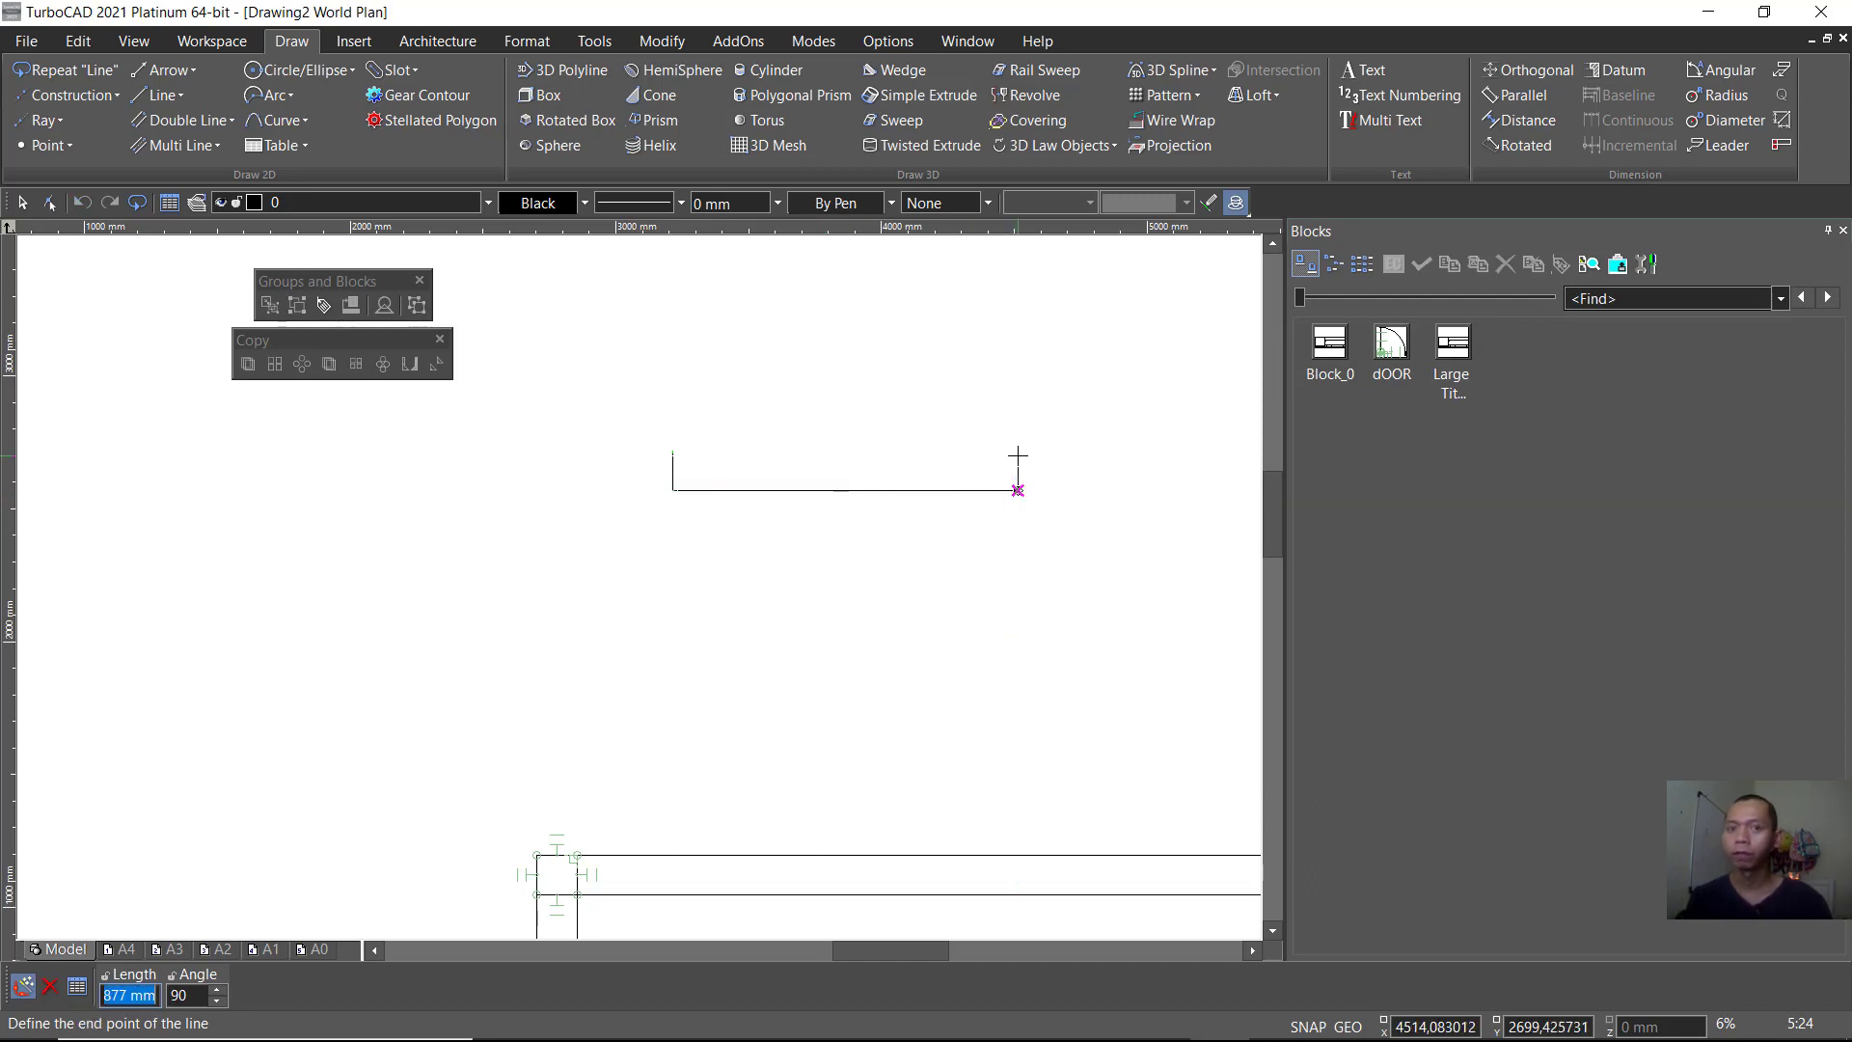
key("Return")
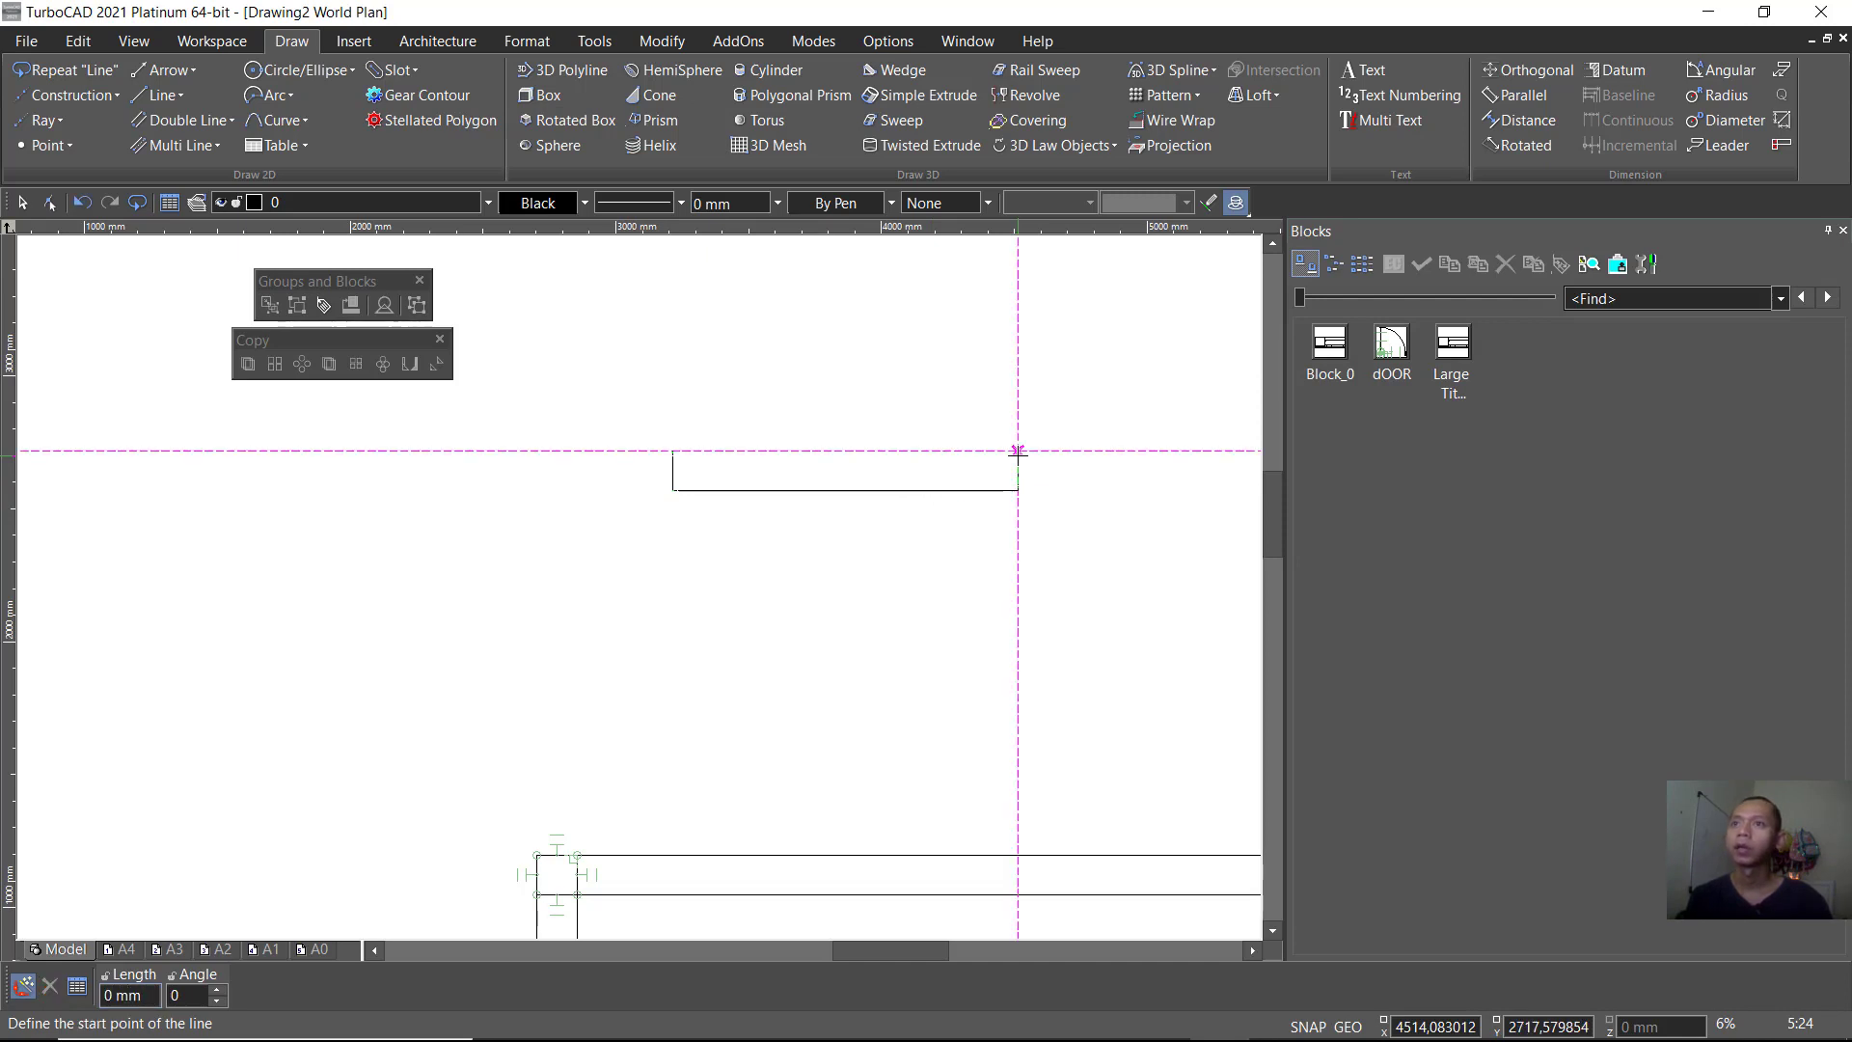
left_click(675, 452)
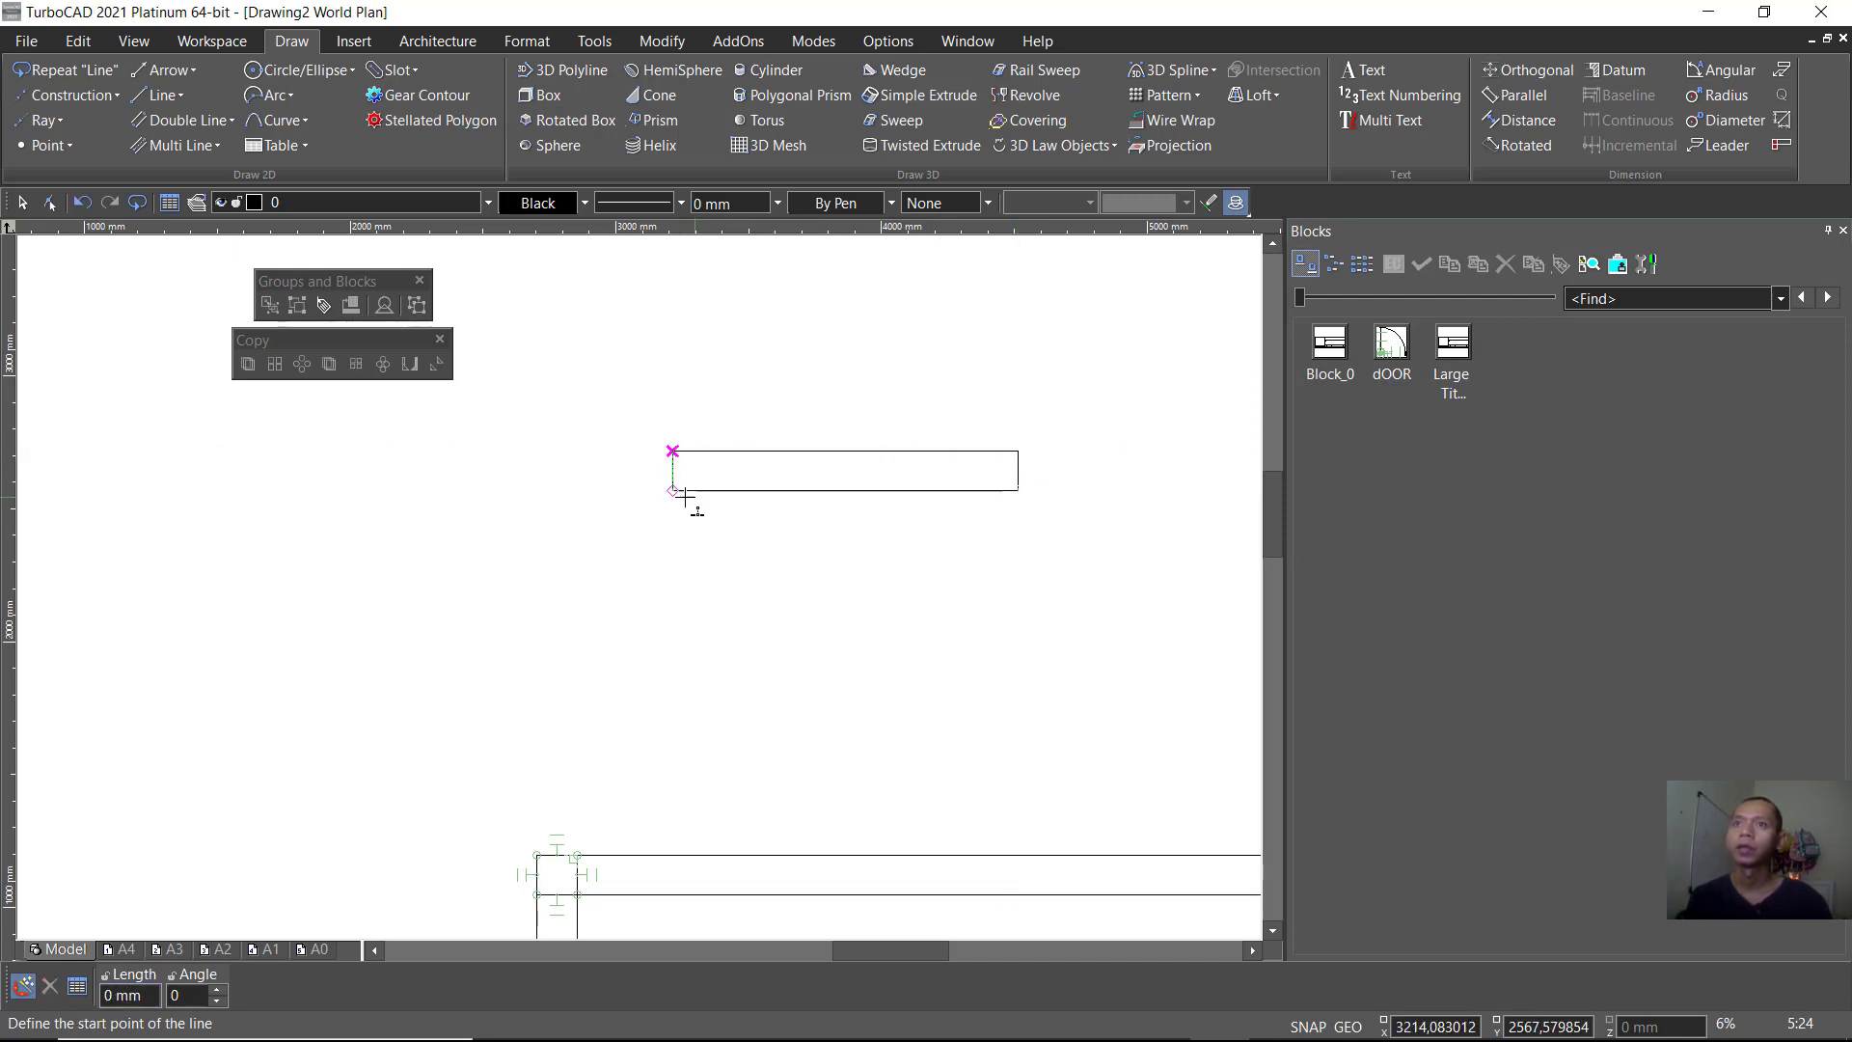
left_click(672, 472)
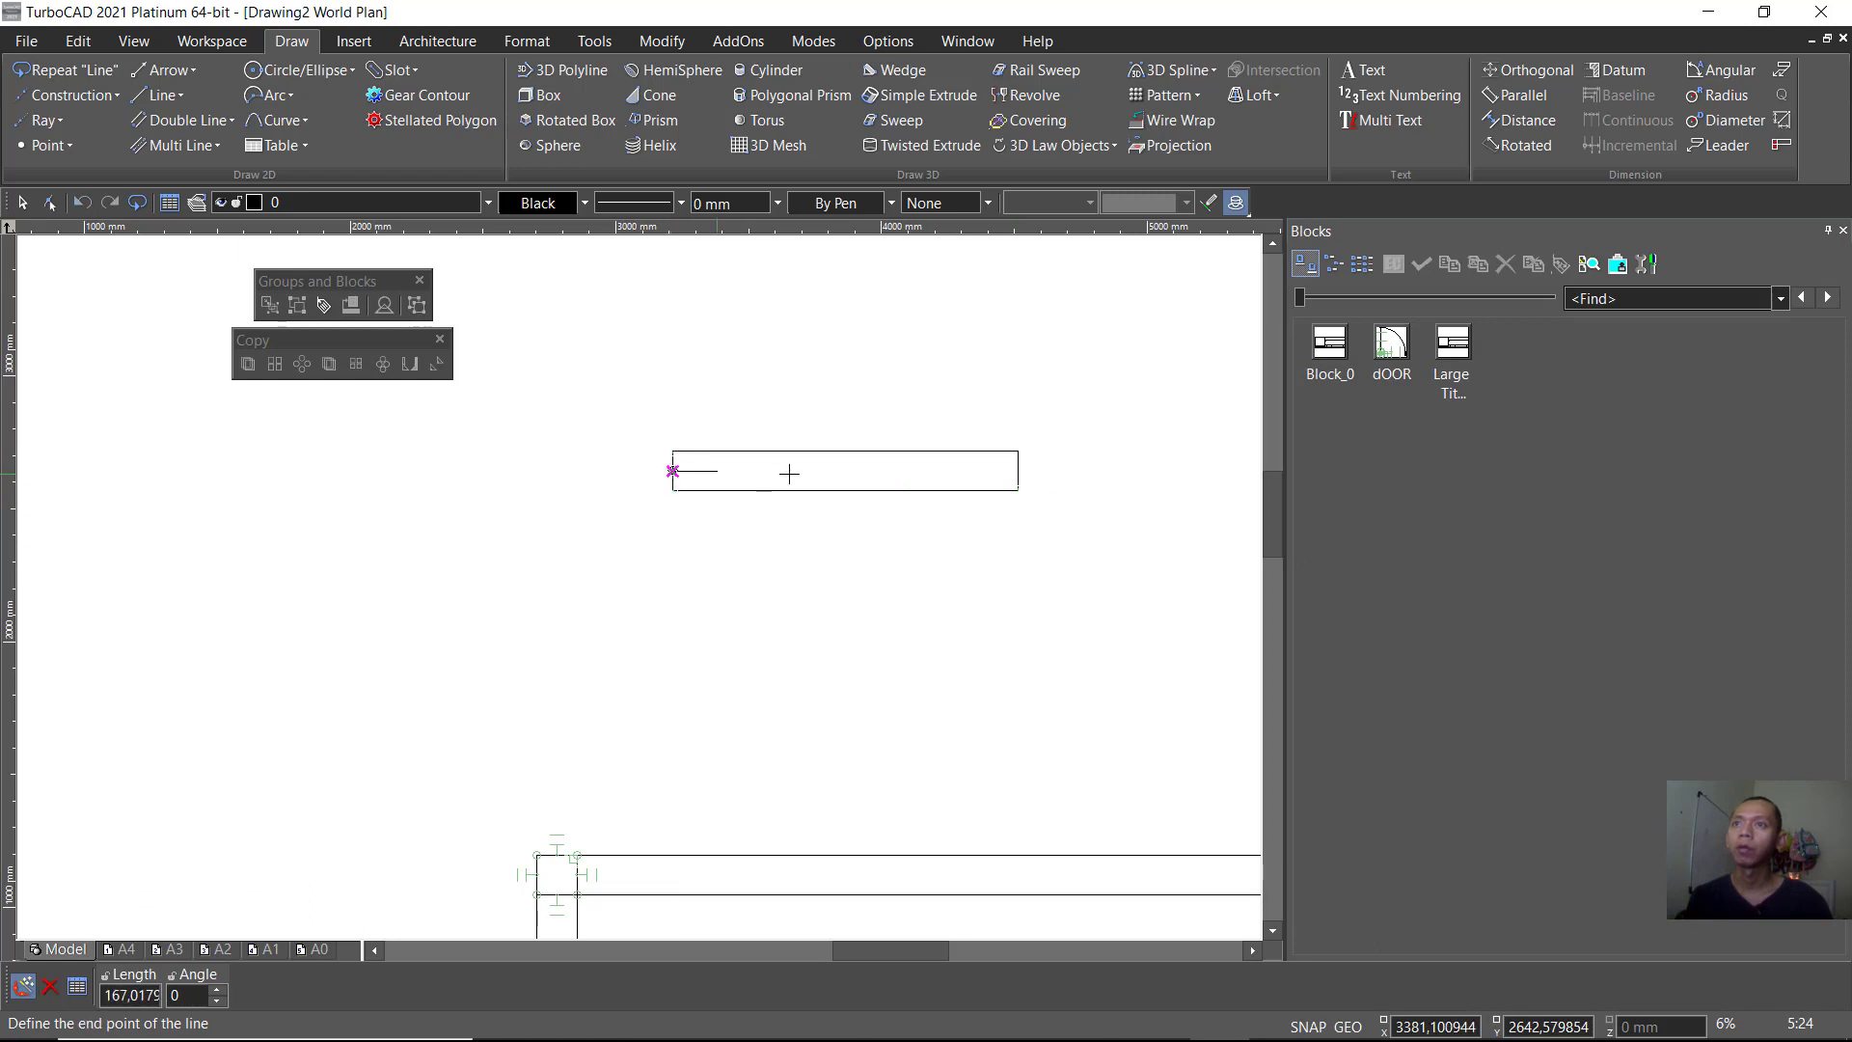
left_click(1017, 472)
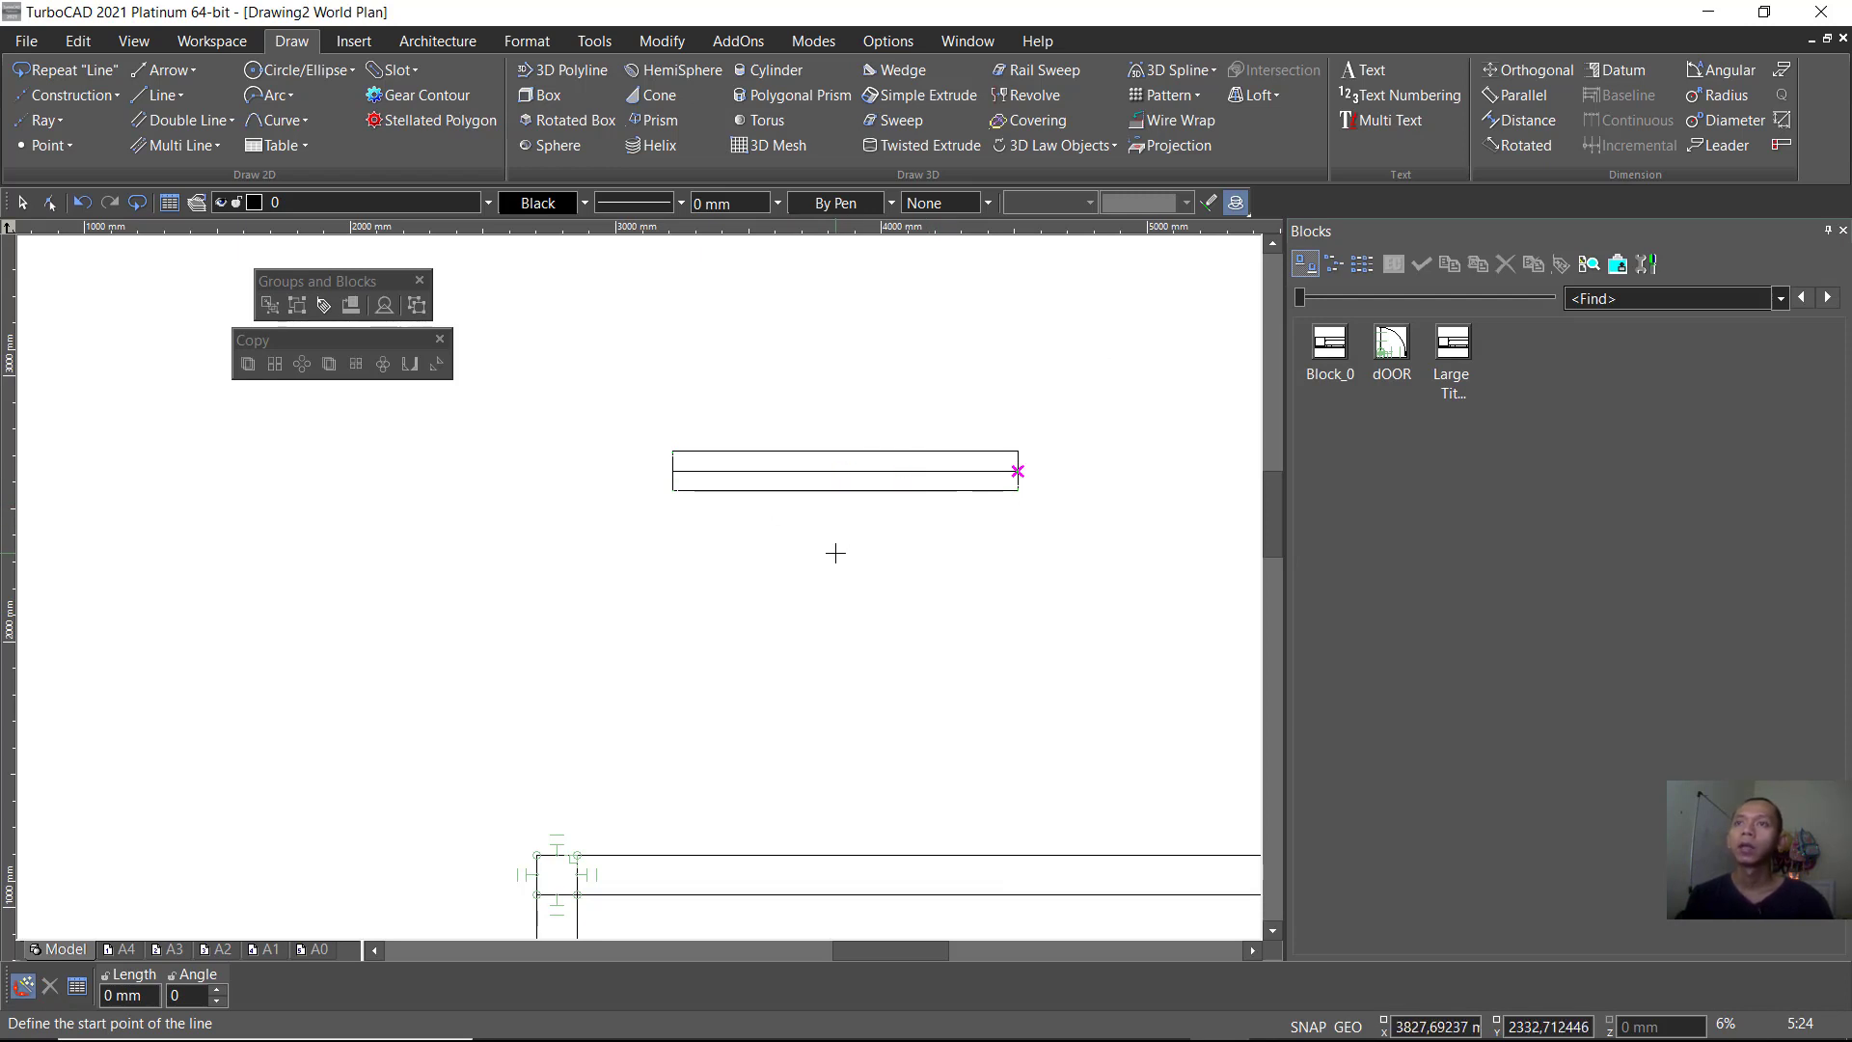
Step: Select the double-line rectangle and save it as a block named WINDOW
key("Escape")
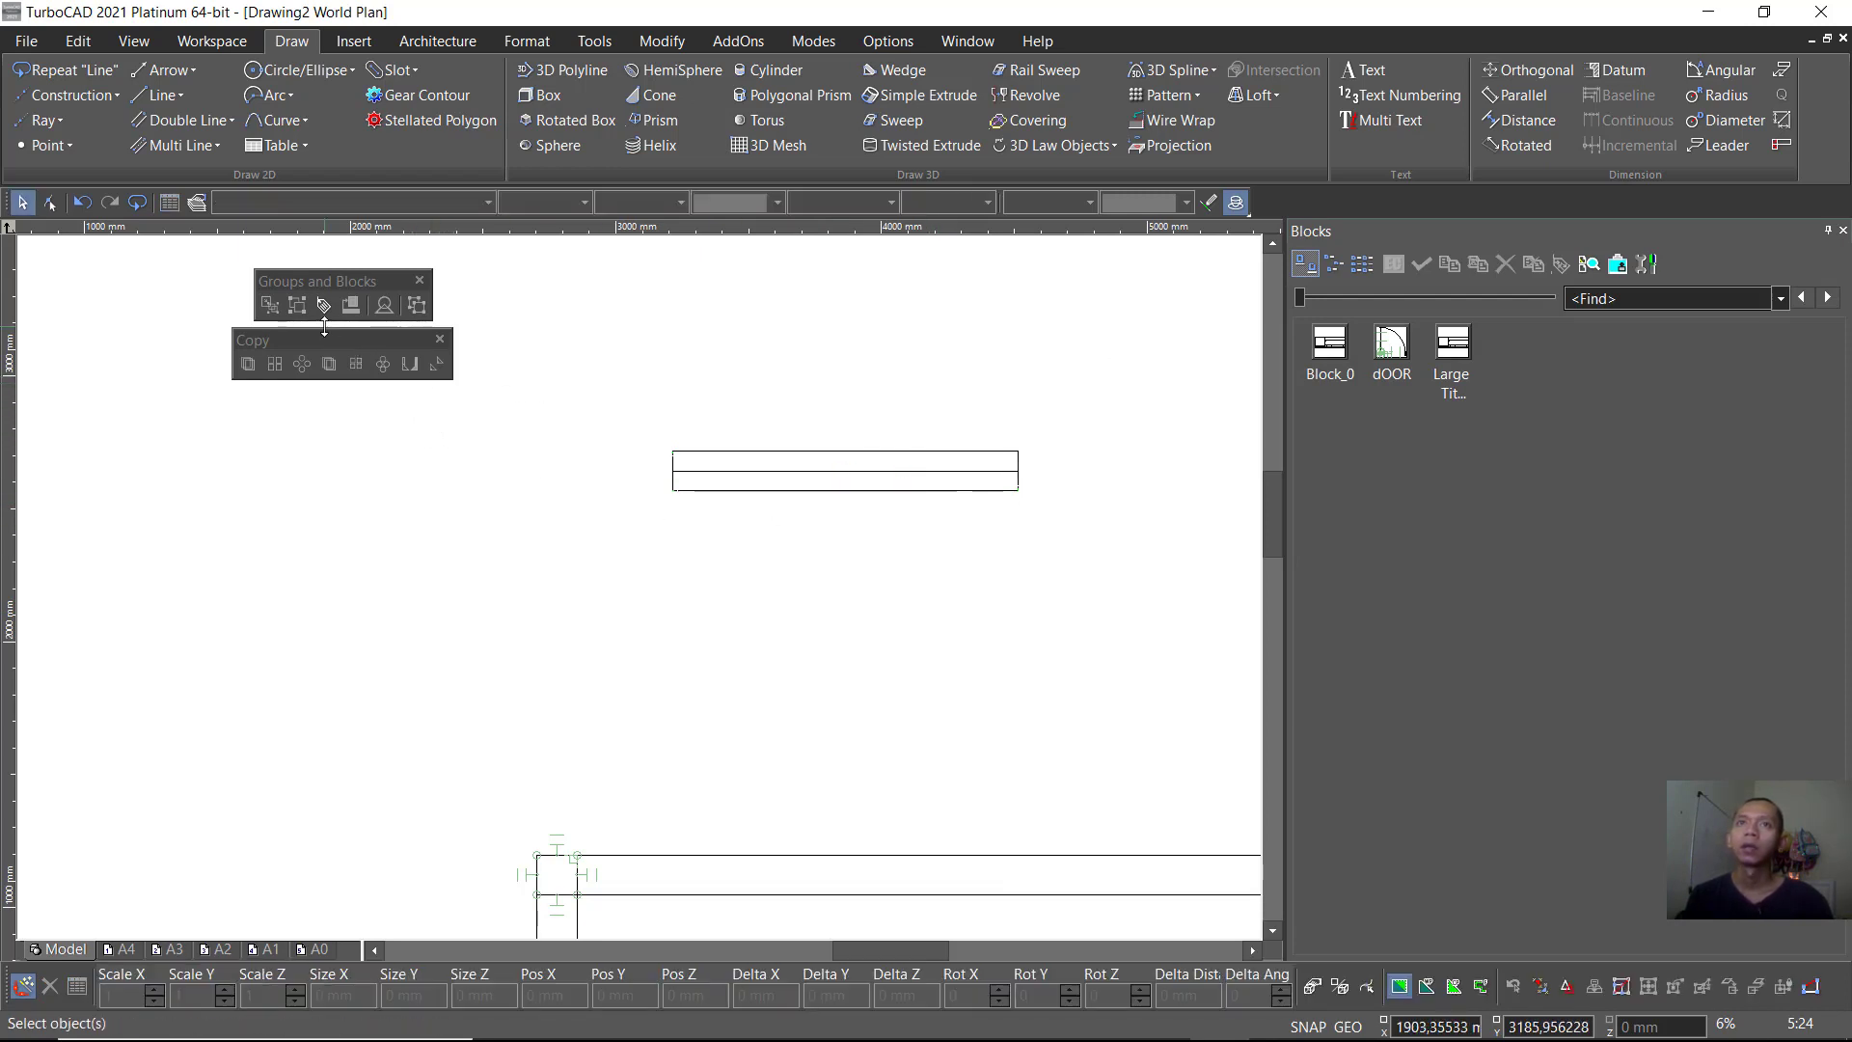
left_click_drag(628, 364, 1154, 589)
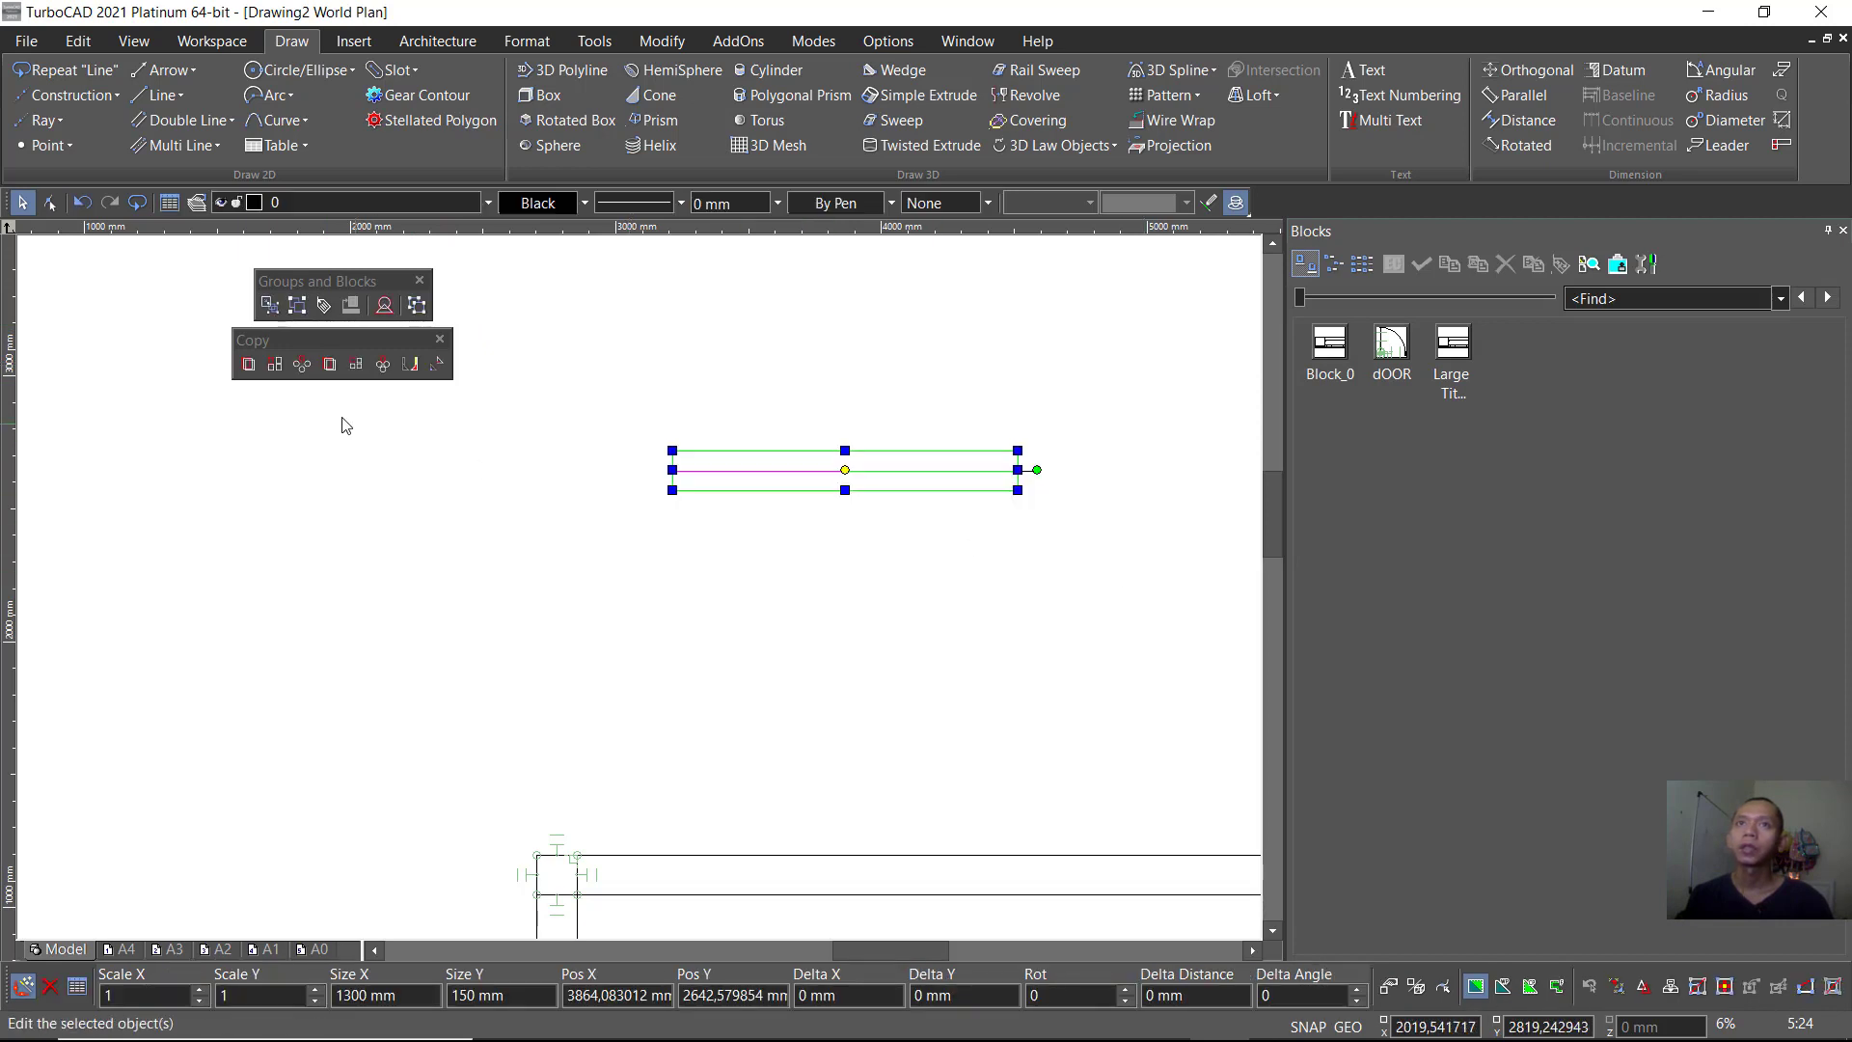
left_click(270, 304)
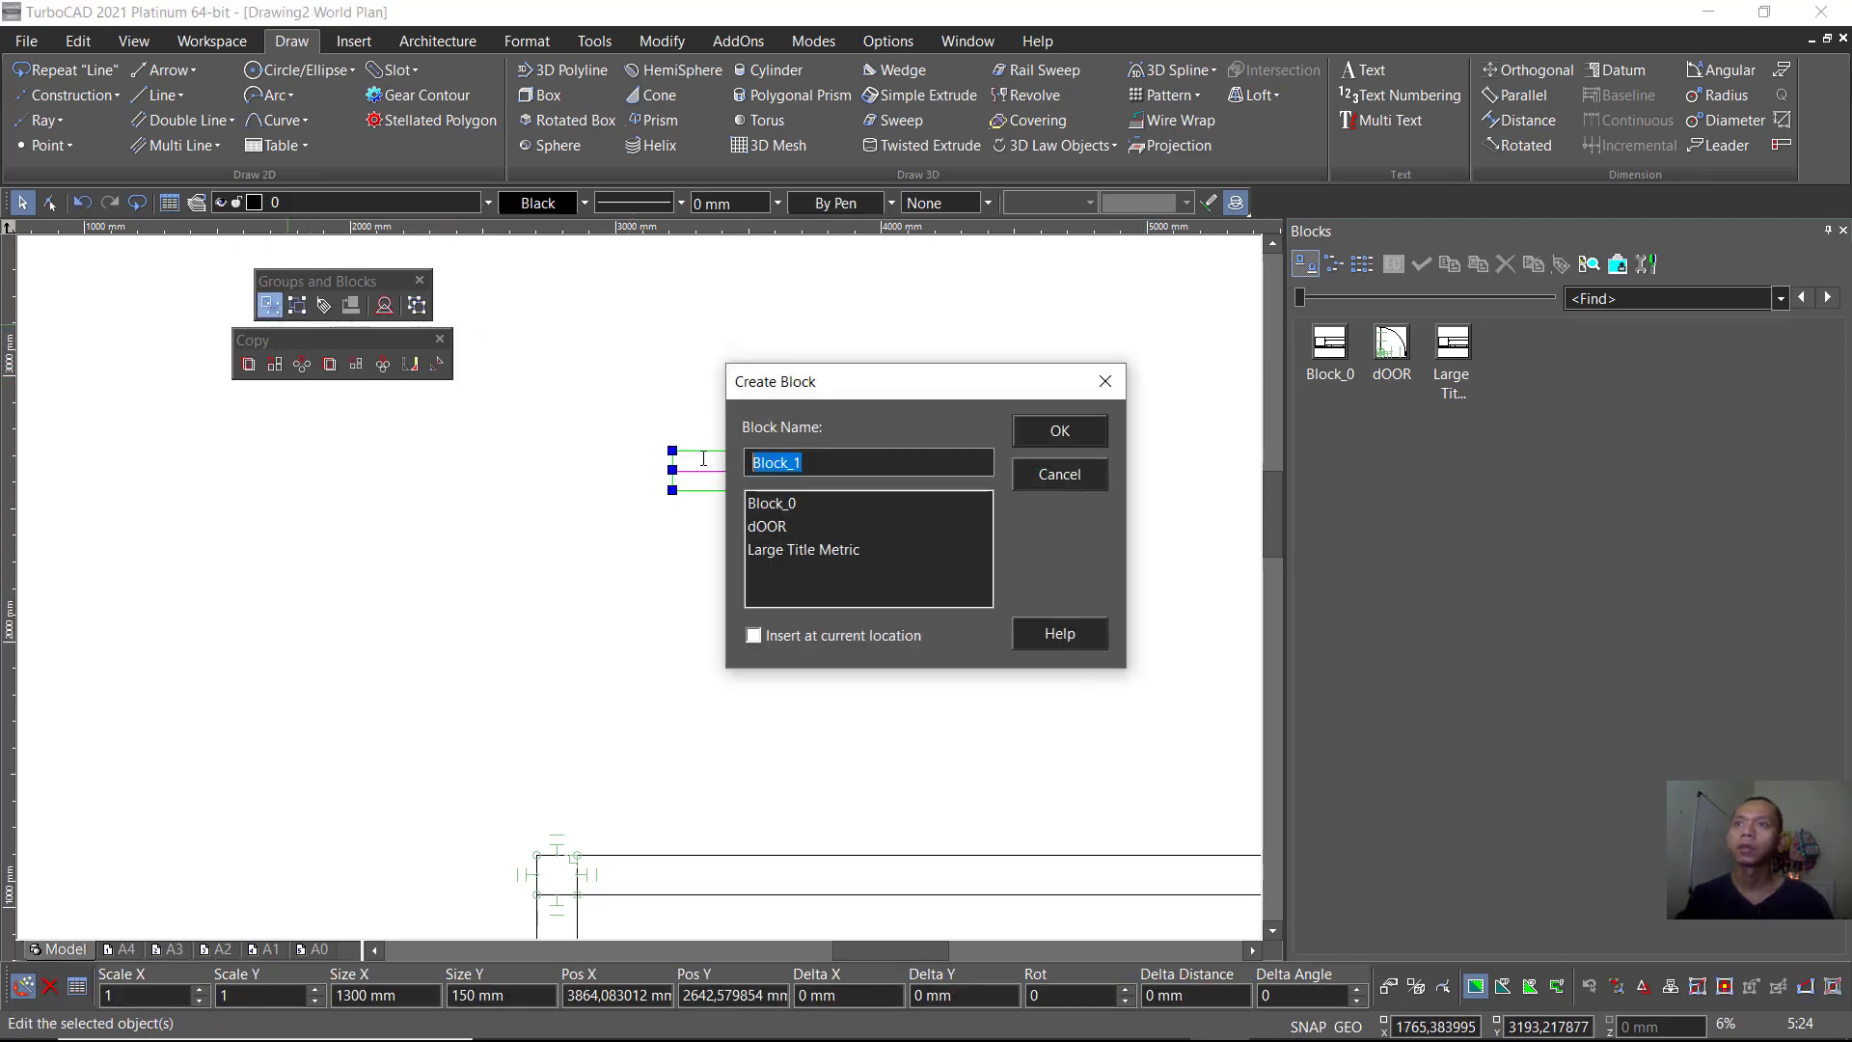
type("WINDOW")
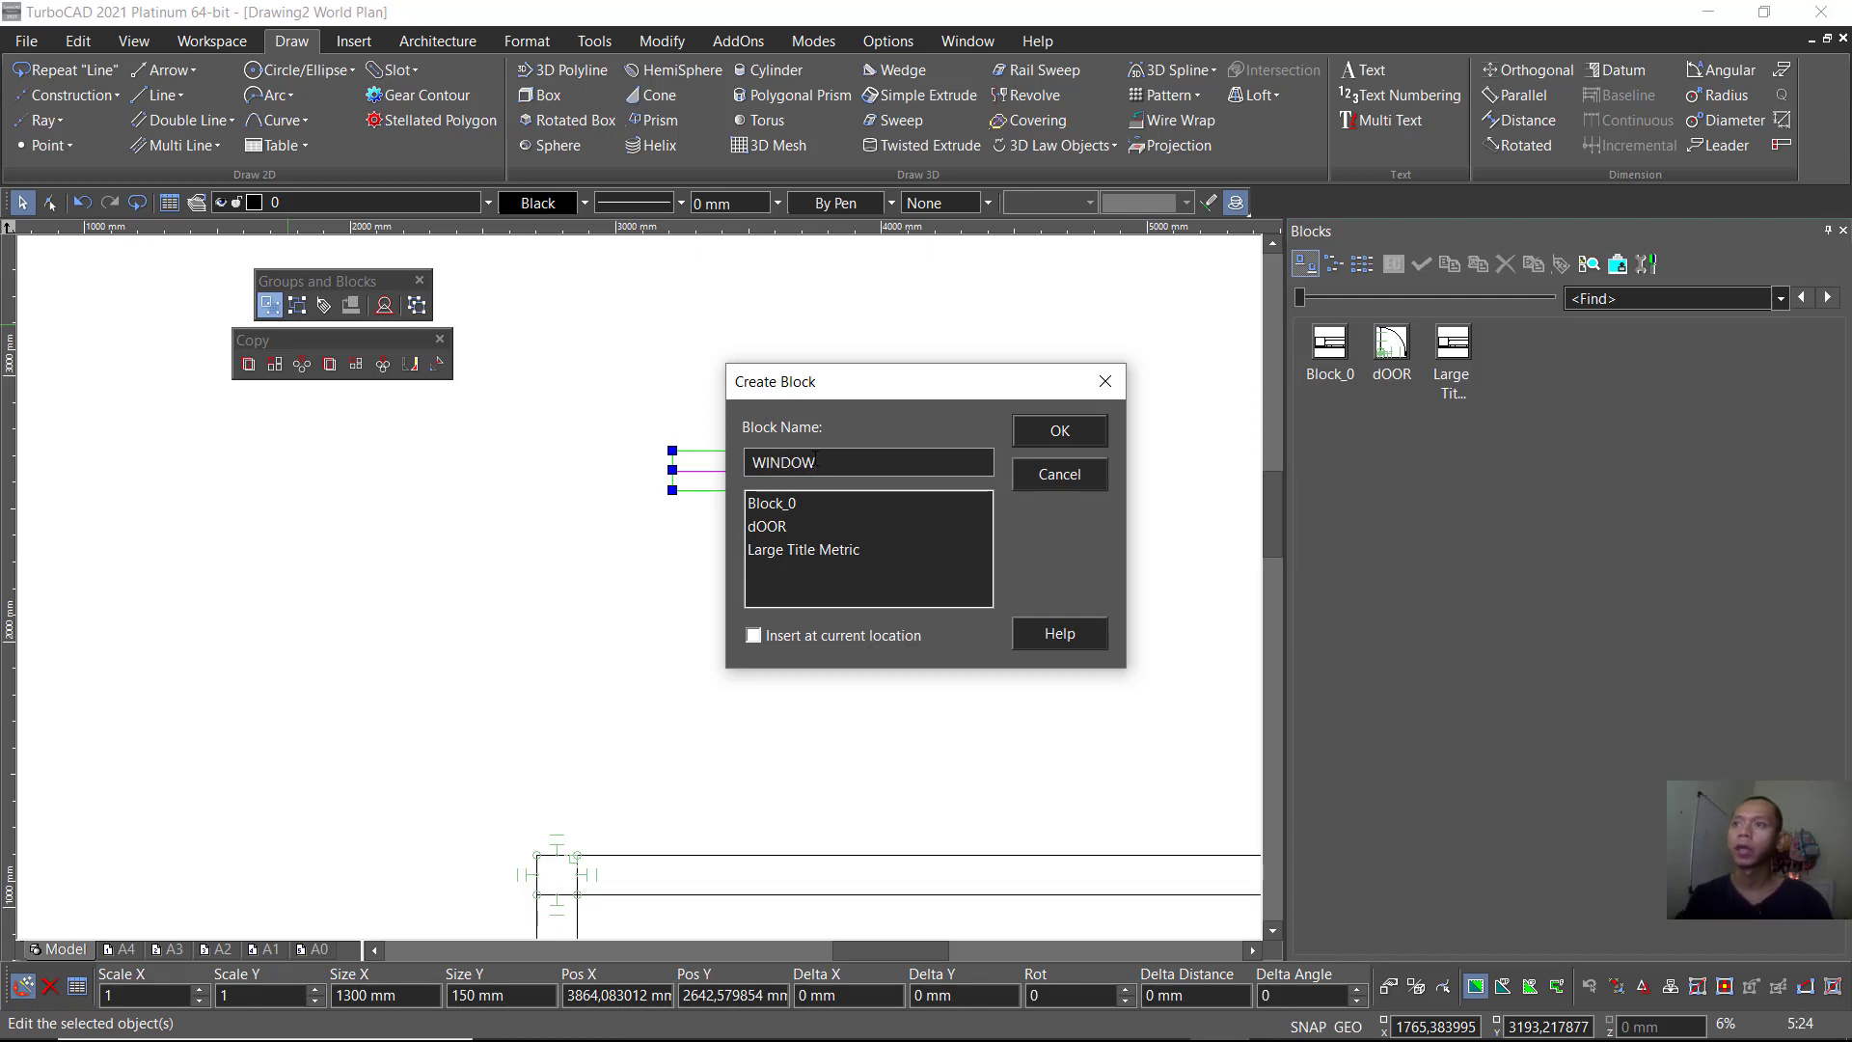
left_click(1073, 443)
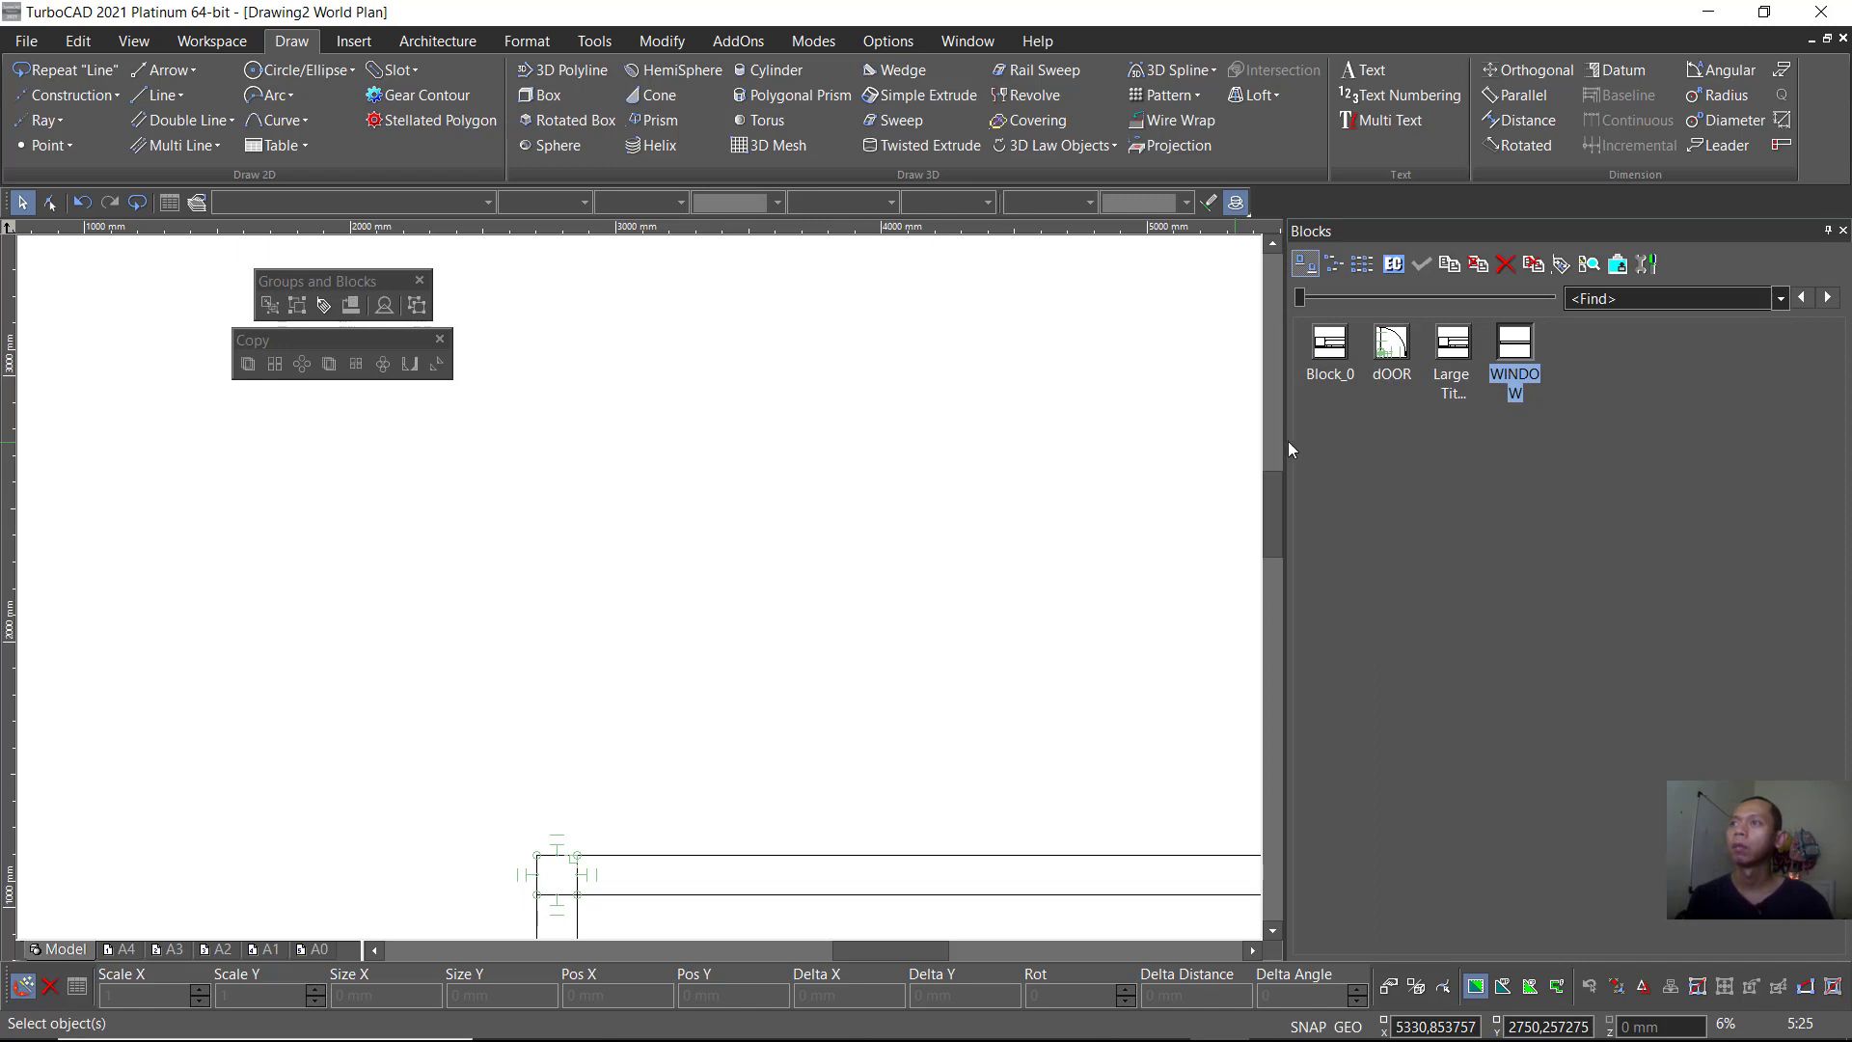
Step: Widen the drawing area and drag the dOOR block from the Blocks palette into the room
left_click_drag(1288, 441, 1522, 428)
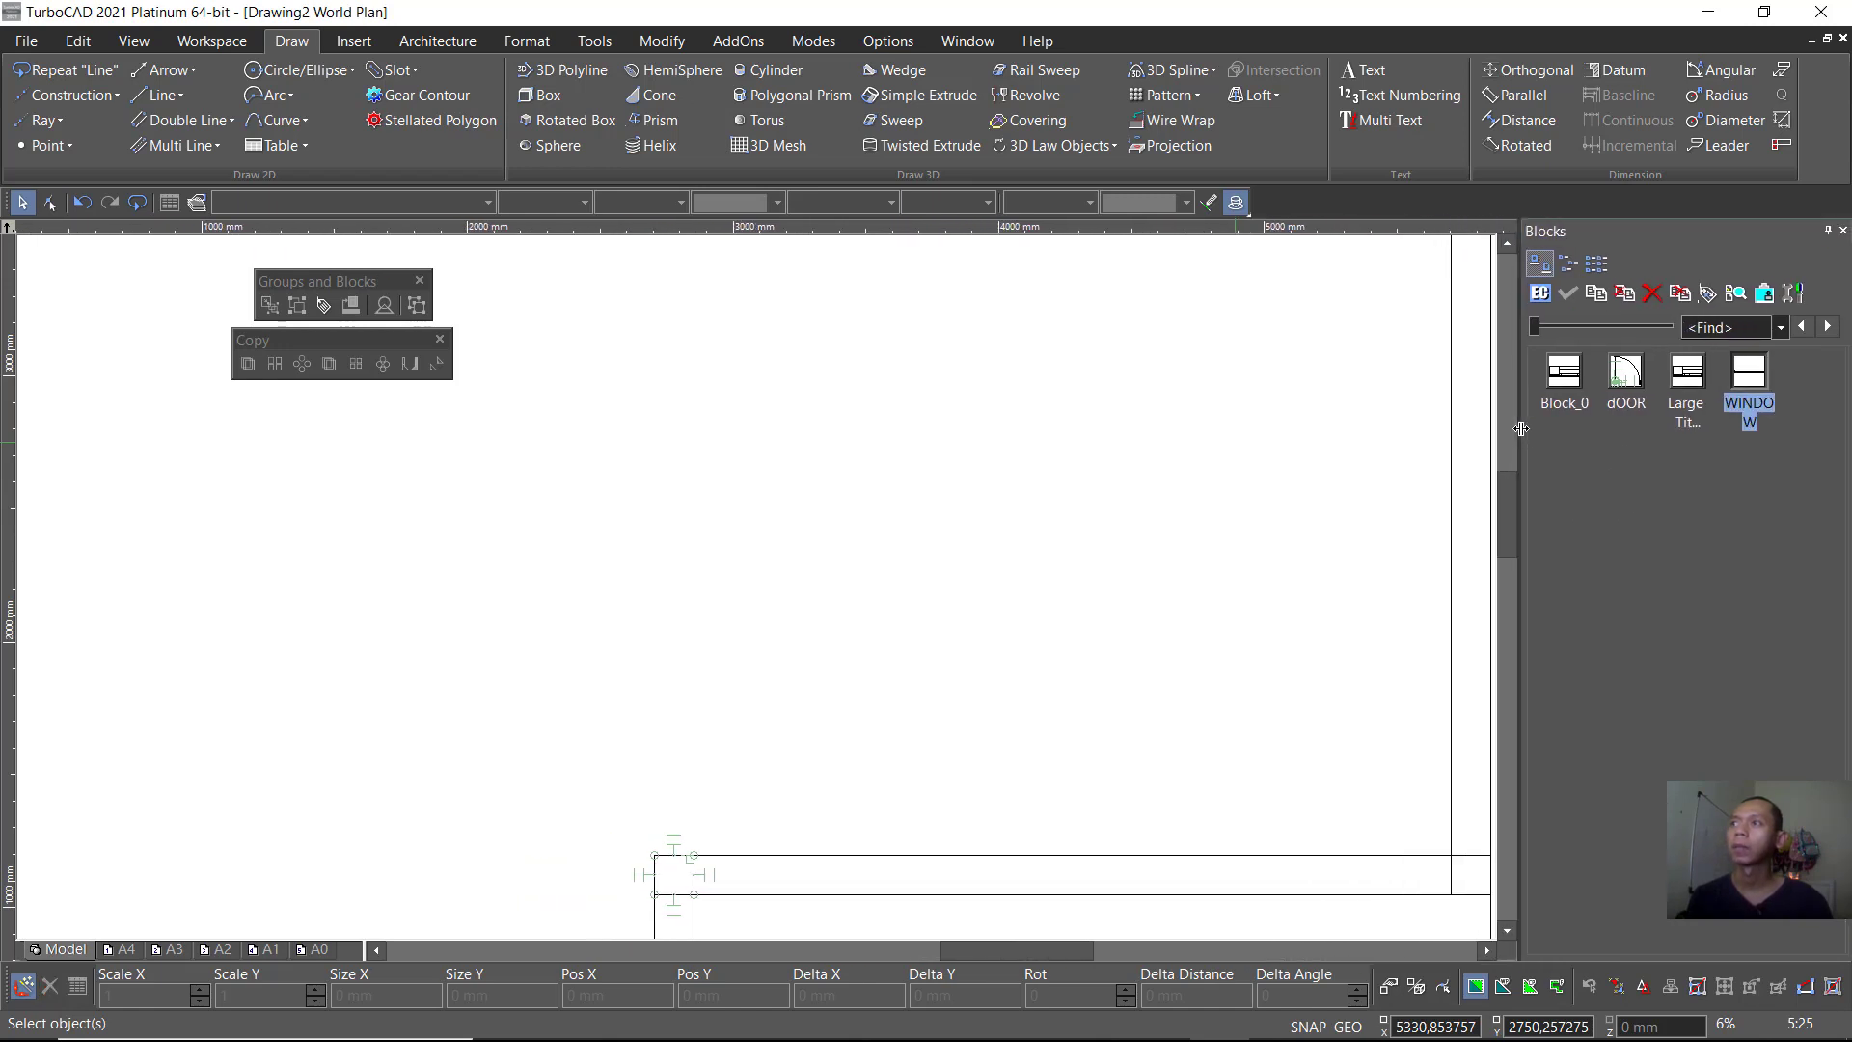
scroll(1029, 516, "down", 2)
scroll(733, 618, "down", 2)
scroll(482, 714, "up", 2)
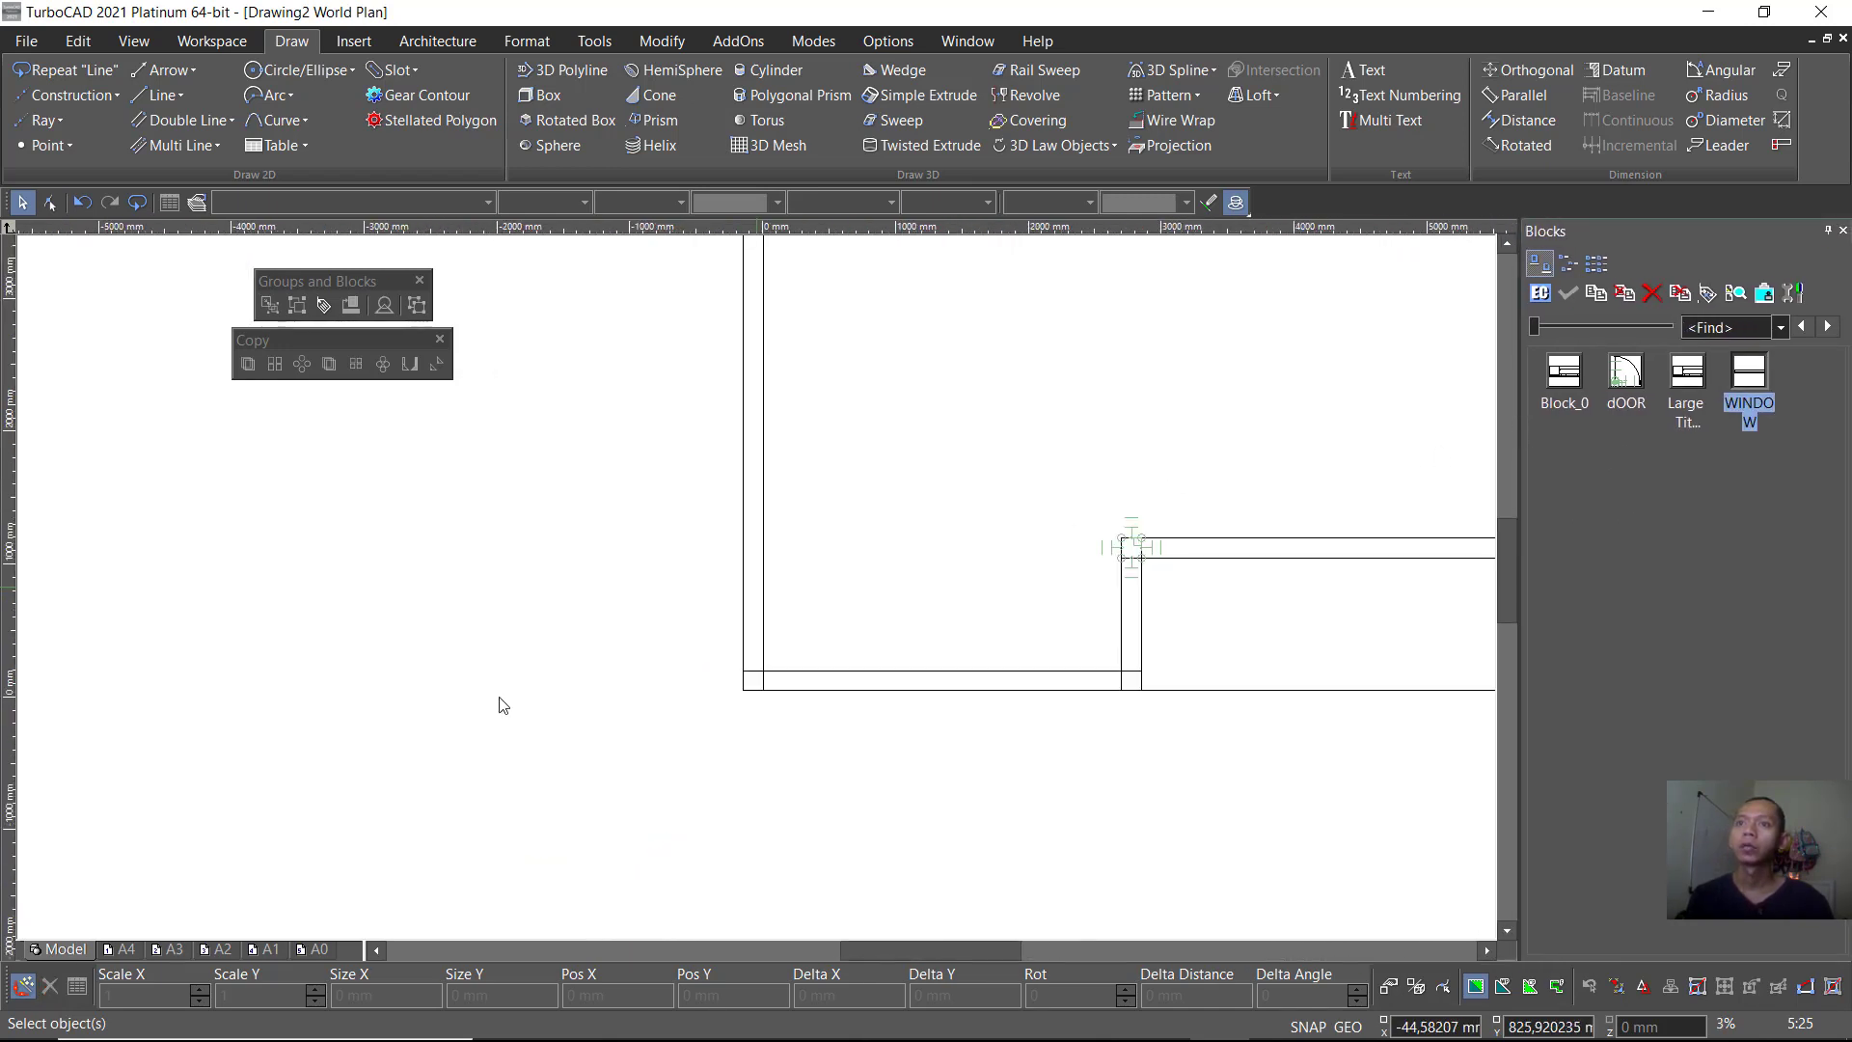
left_click(1630, 383)
left_click_drag(1629, 383, 921, 606)
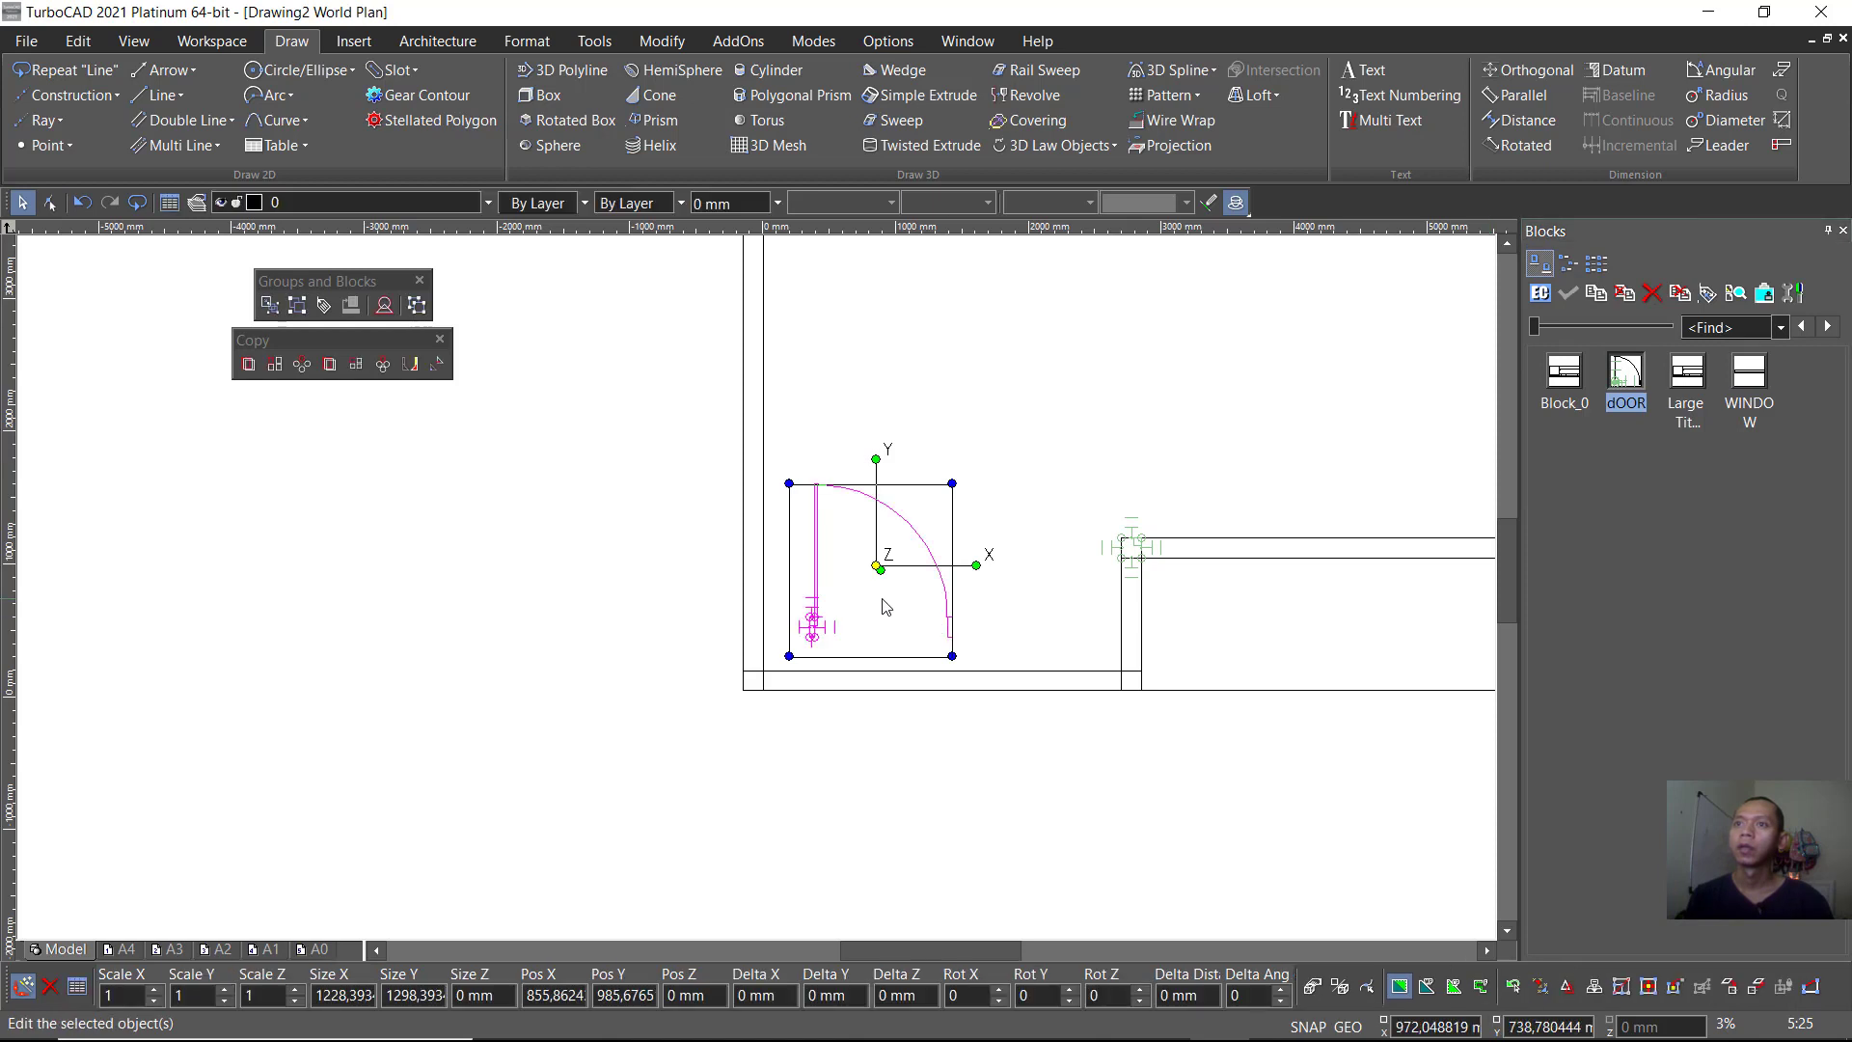
Step: Start Edit Reference Point on the placed door from its right-click menu
scroll(922, 606, "down", 1)
scroll(868, 579, "up", 1)
scroll(728, 587, "up", 1)
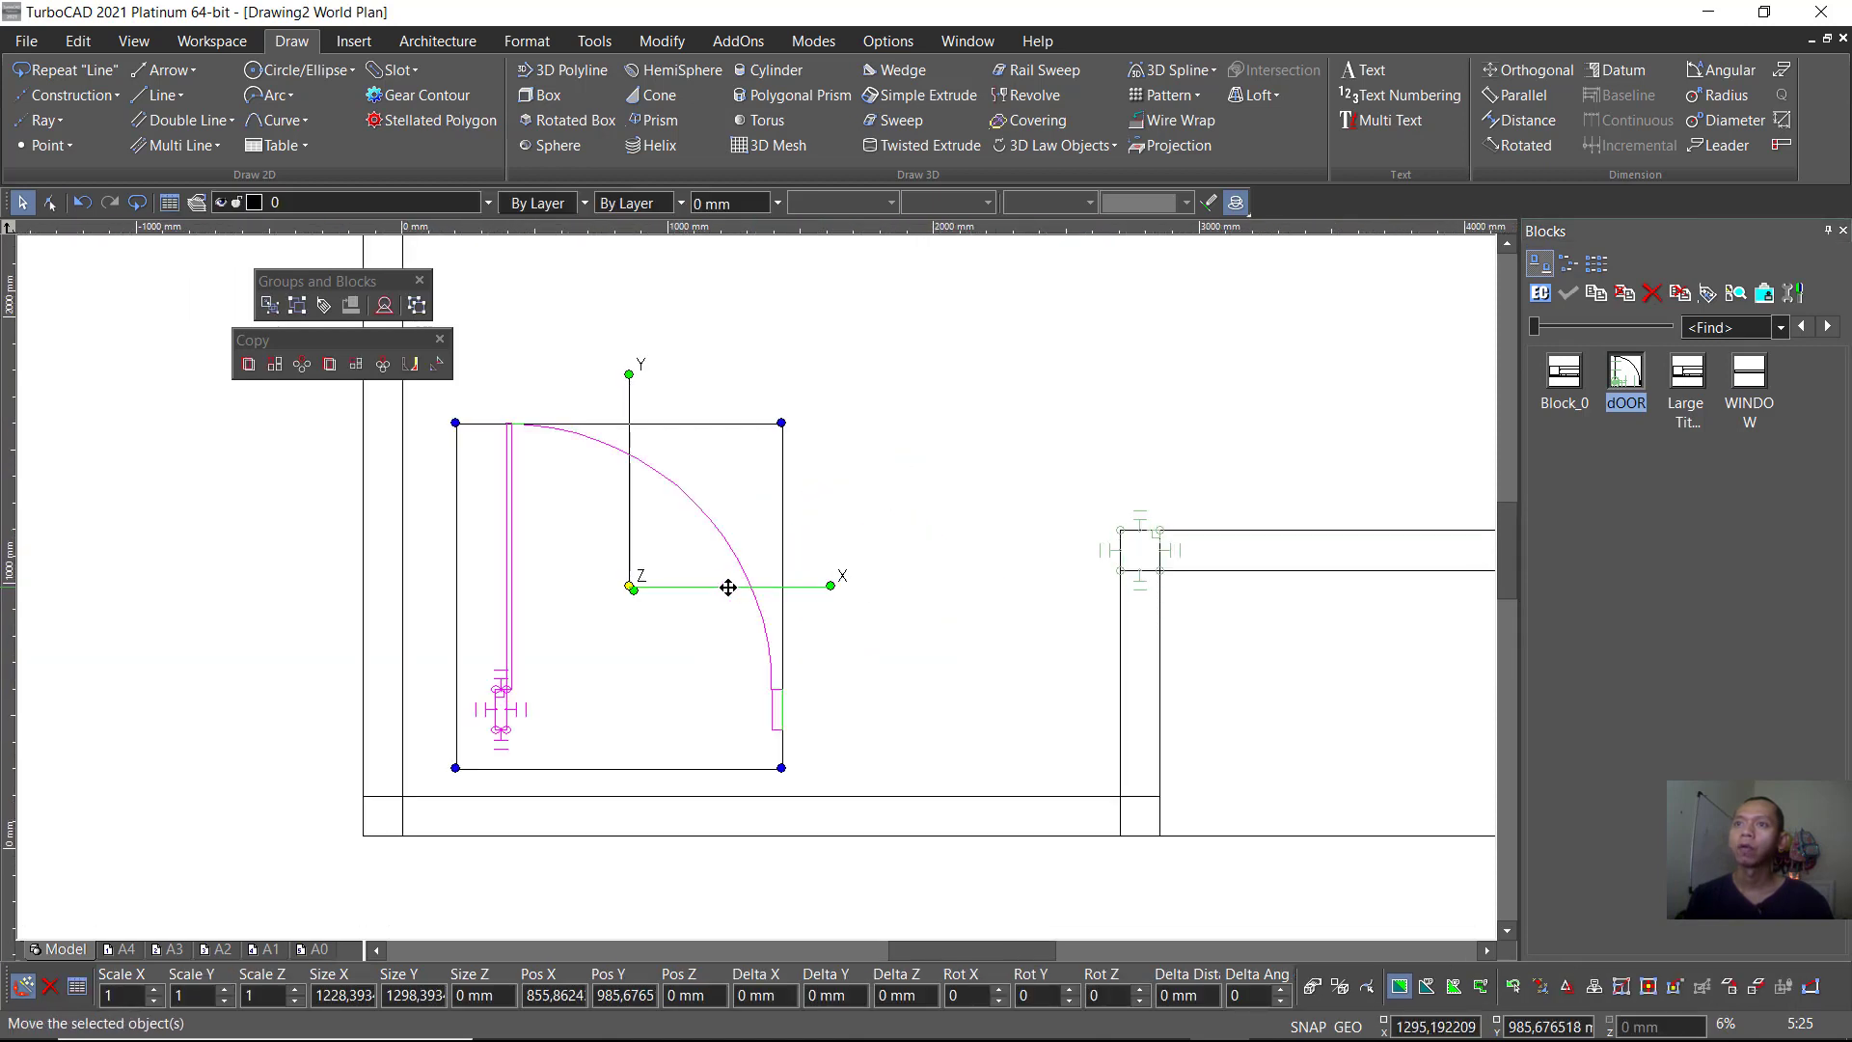
right_click(627, 593)
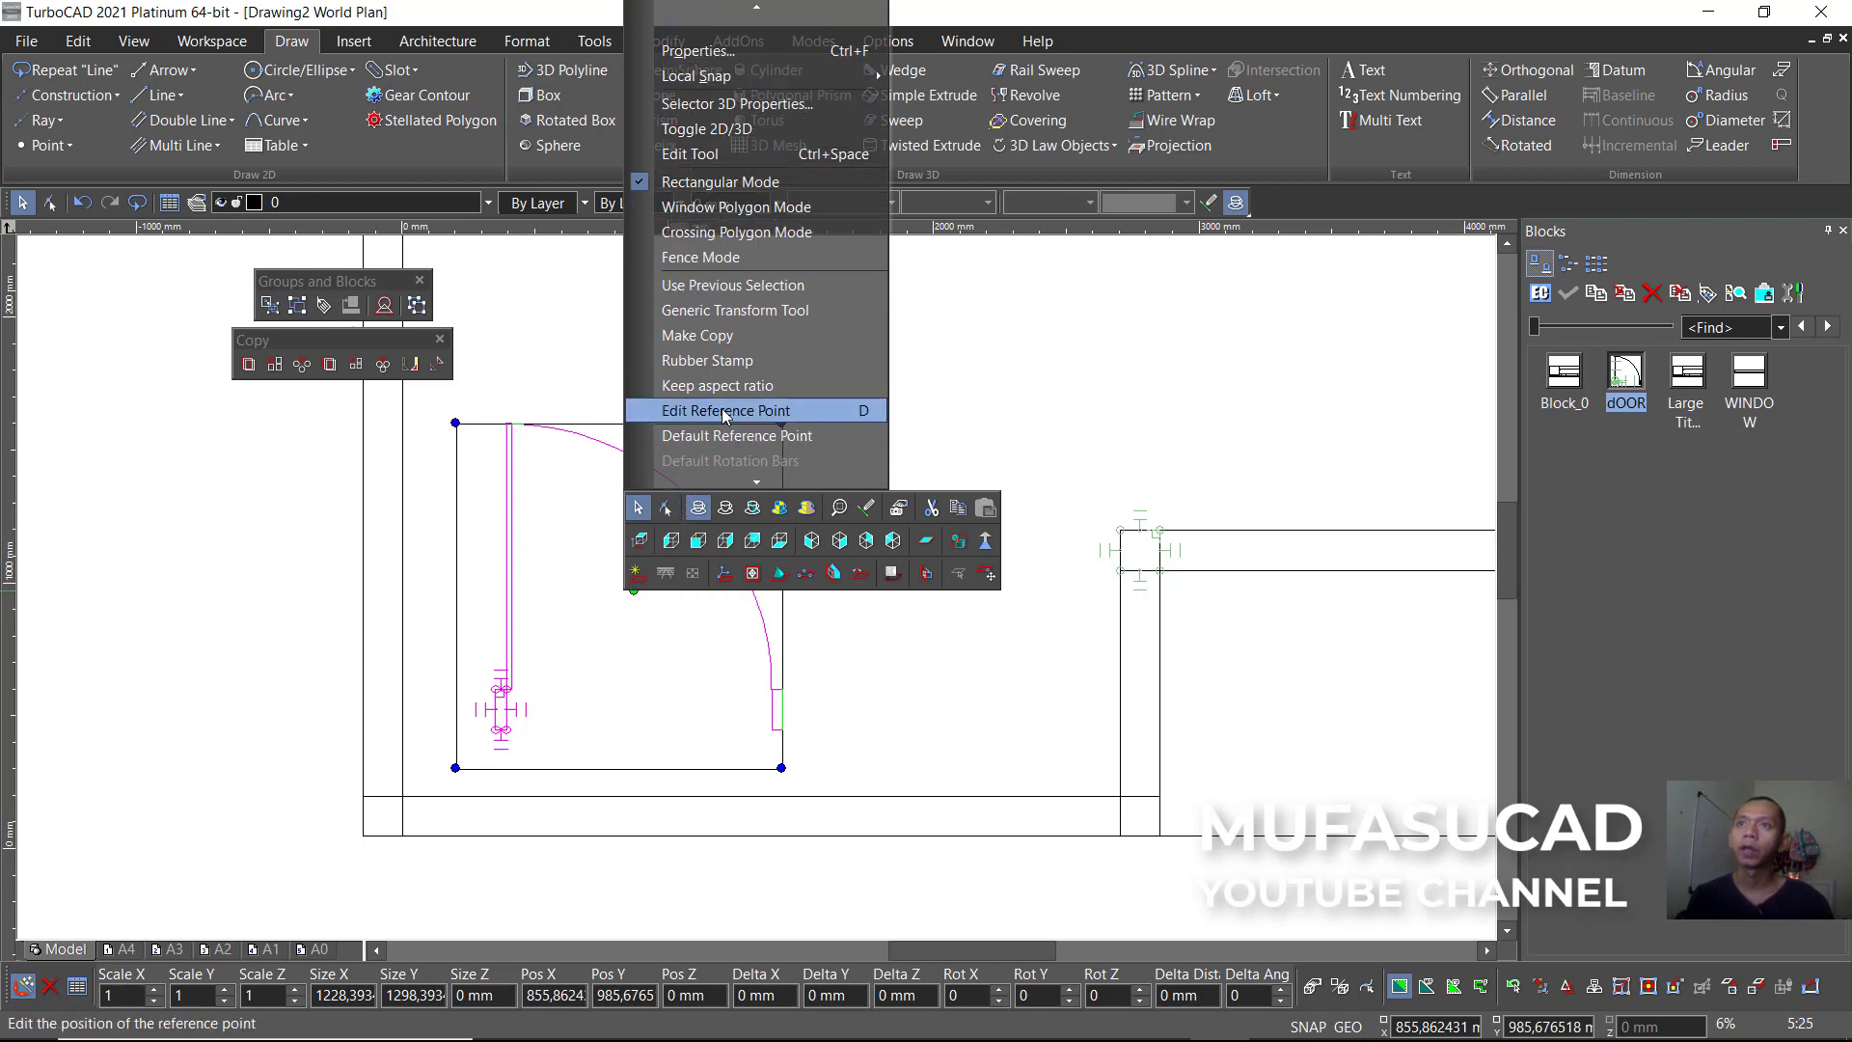
left_click(725, 411)
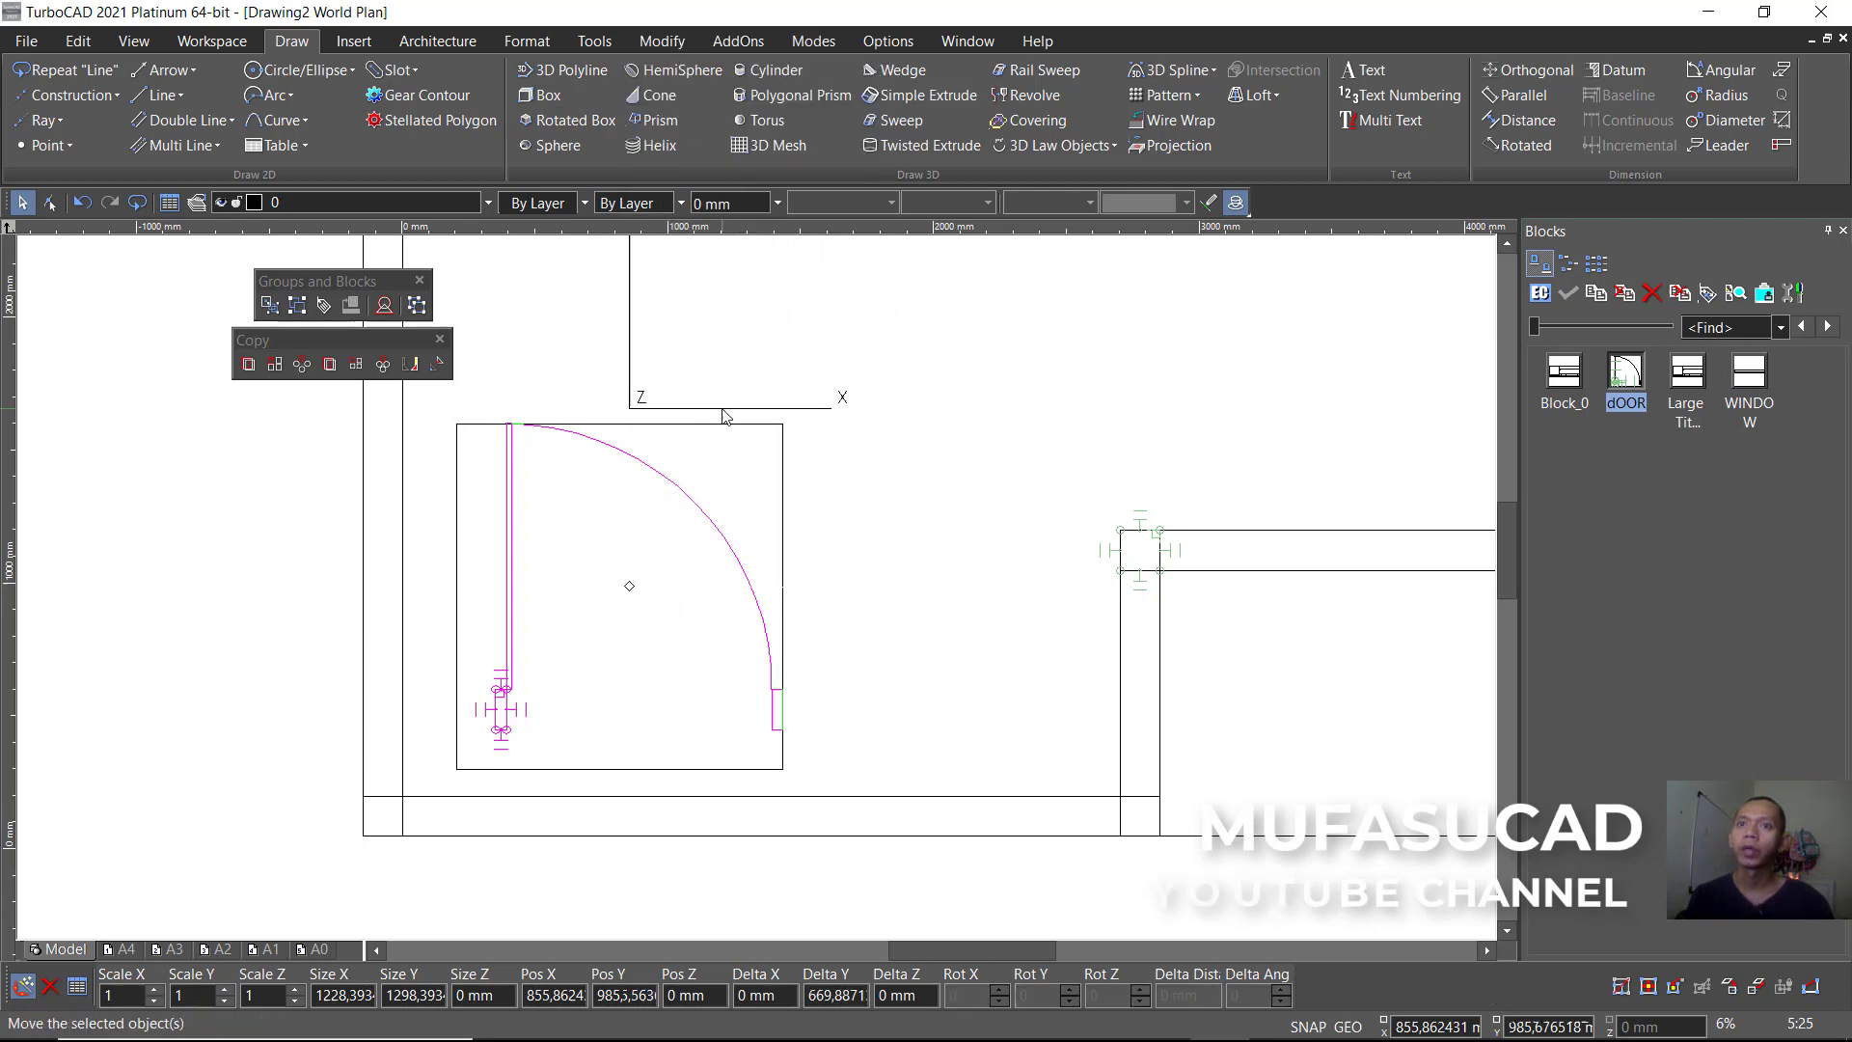
Step: Set the dOOR block's reference point at its bottom-left hinge corner
left_click(501, 735)
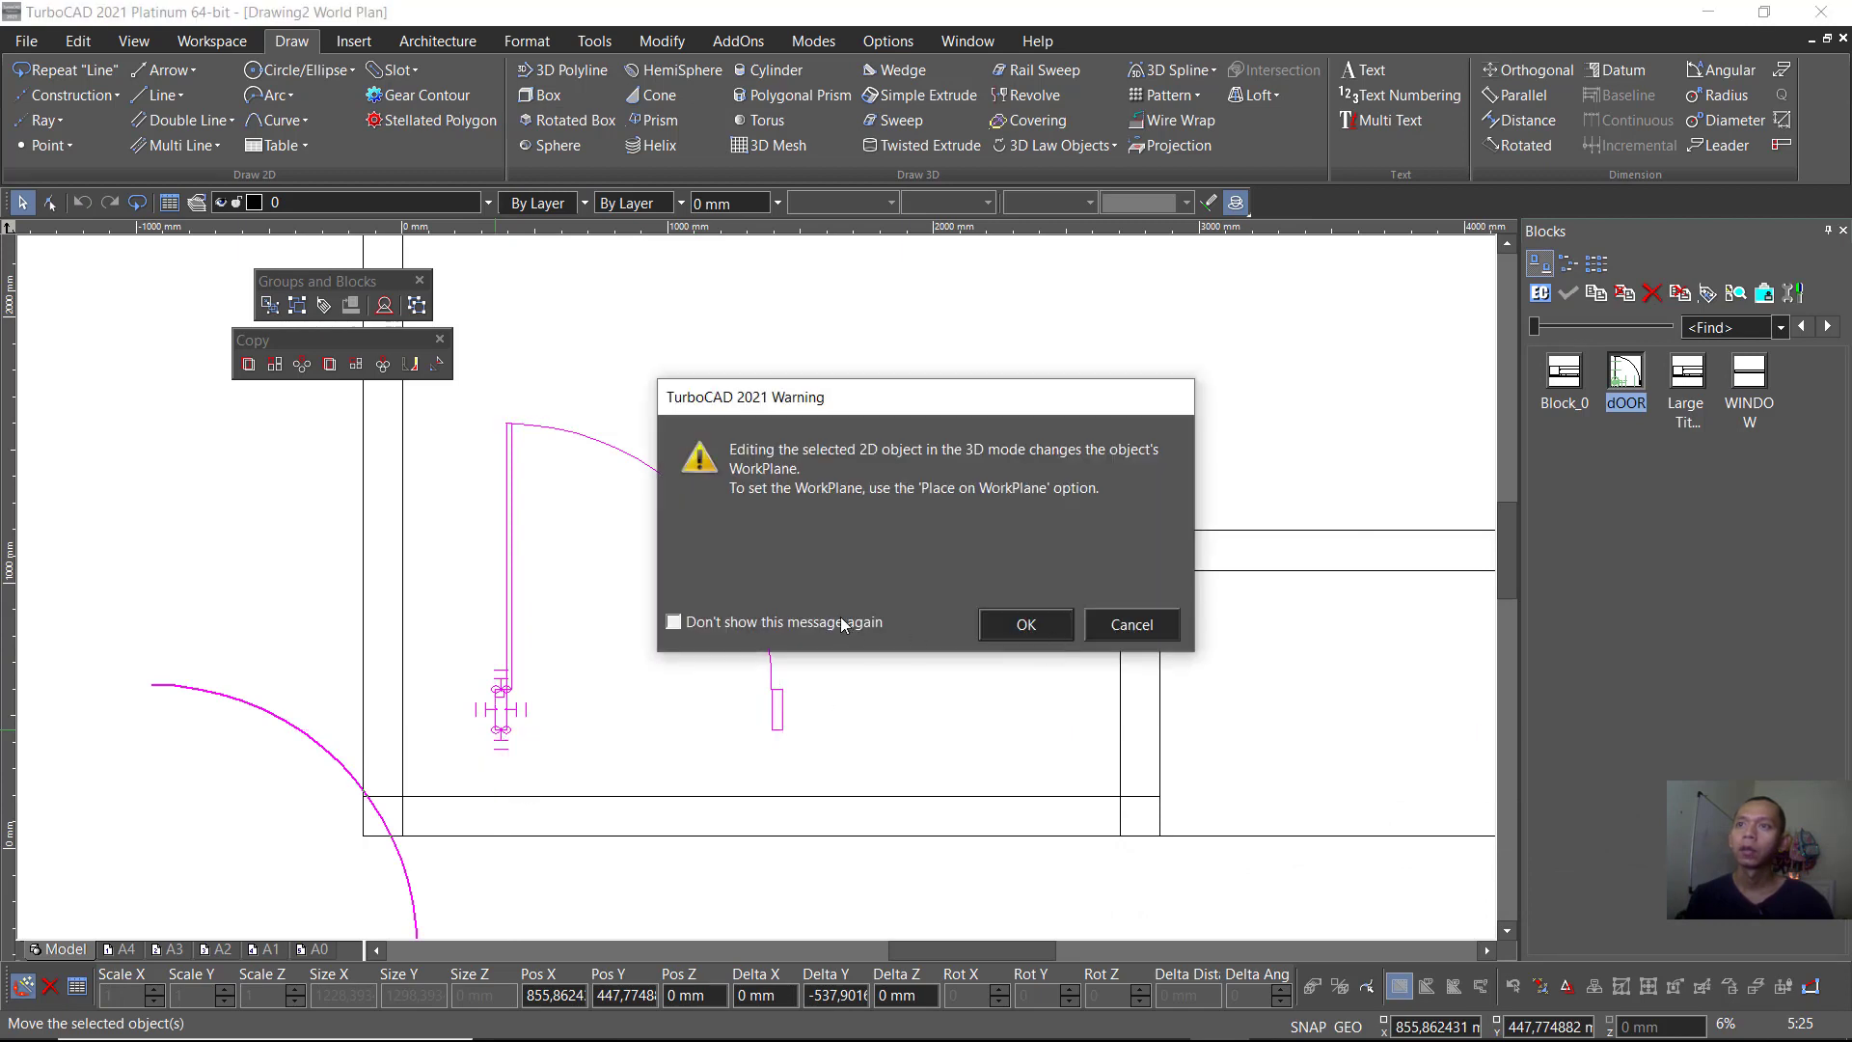
left_click(1044, 627)
right_click(644, 595)
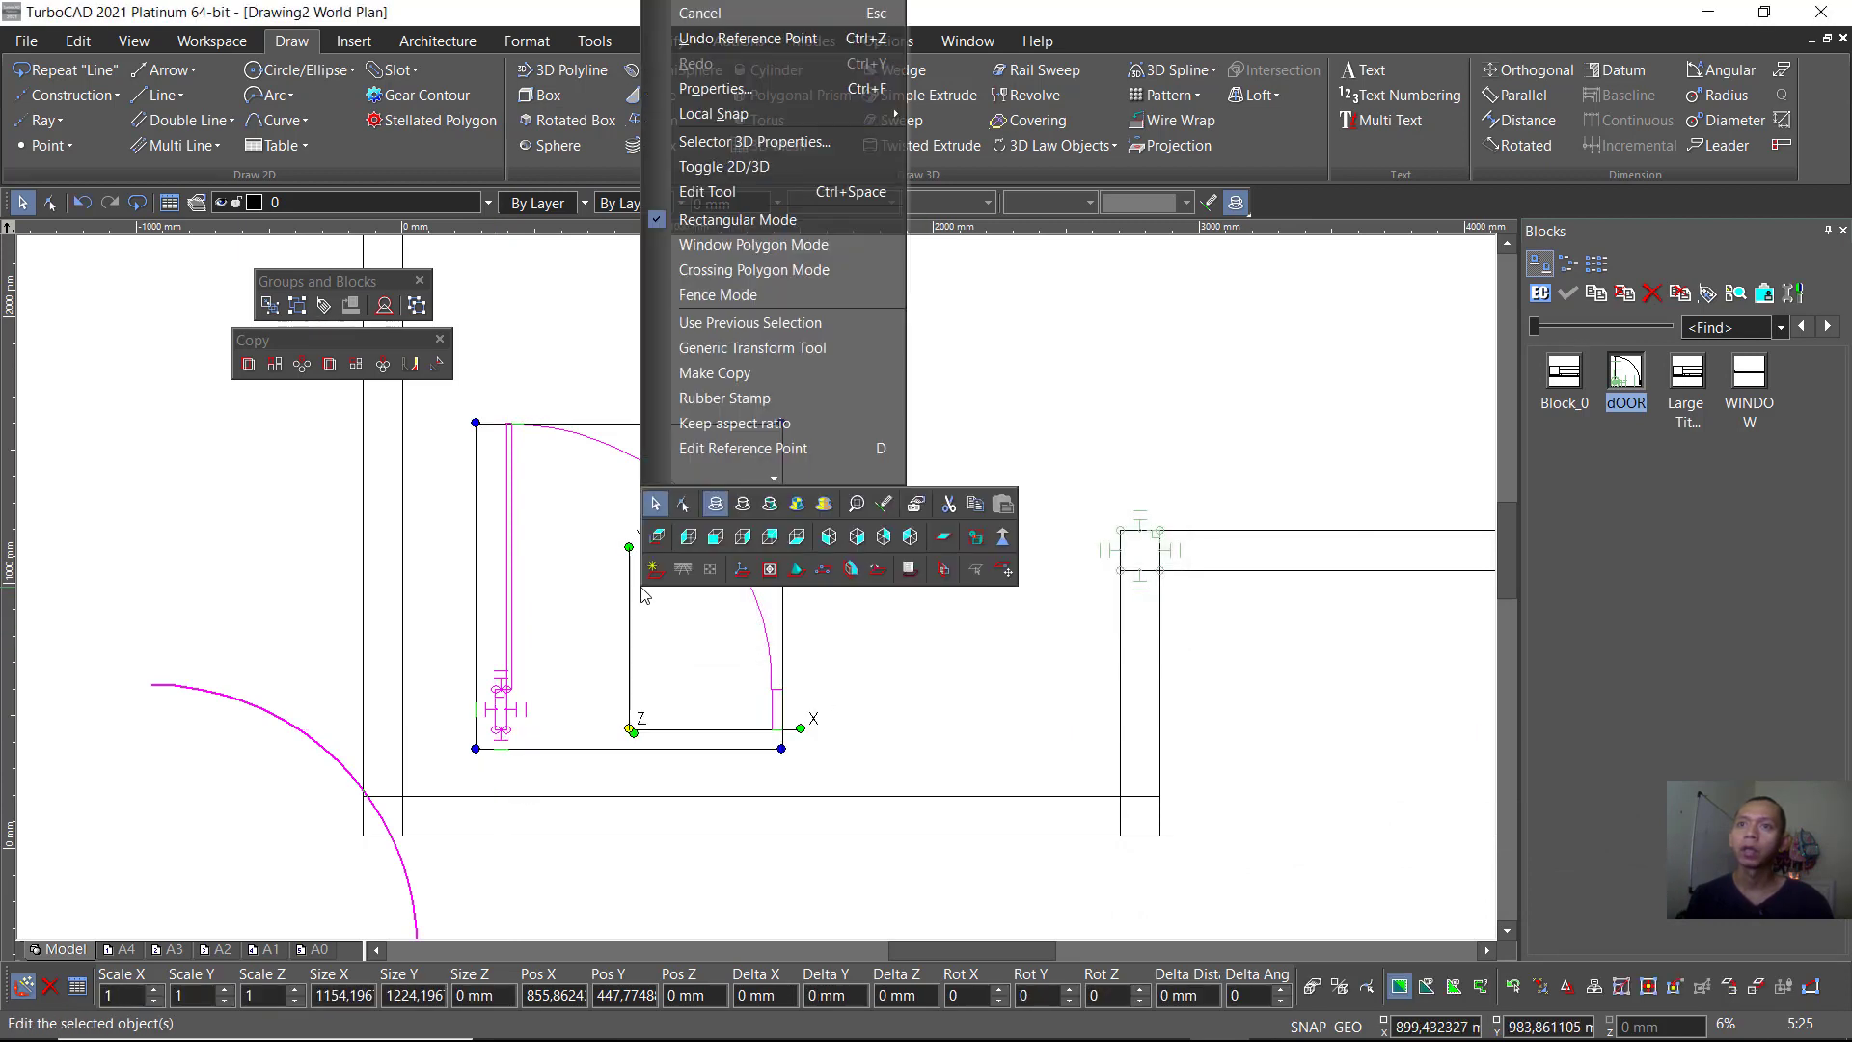
left_click(768, 448)
scroll(503, 748, "up", 5)
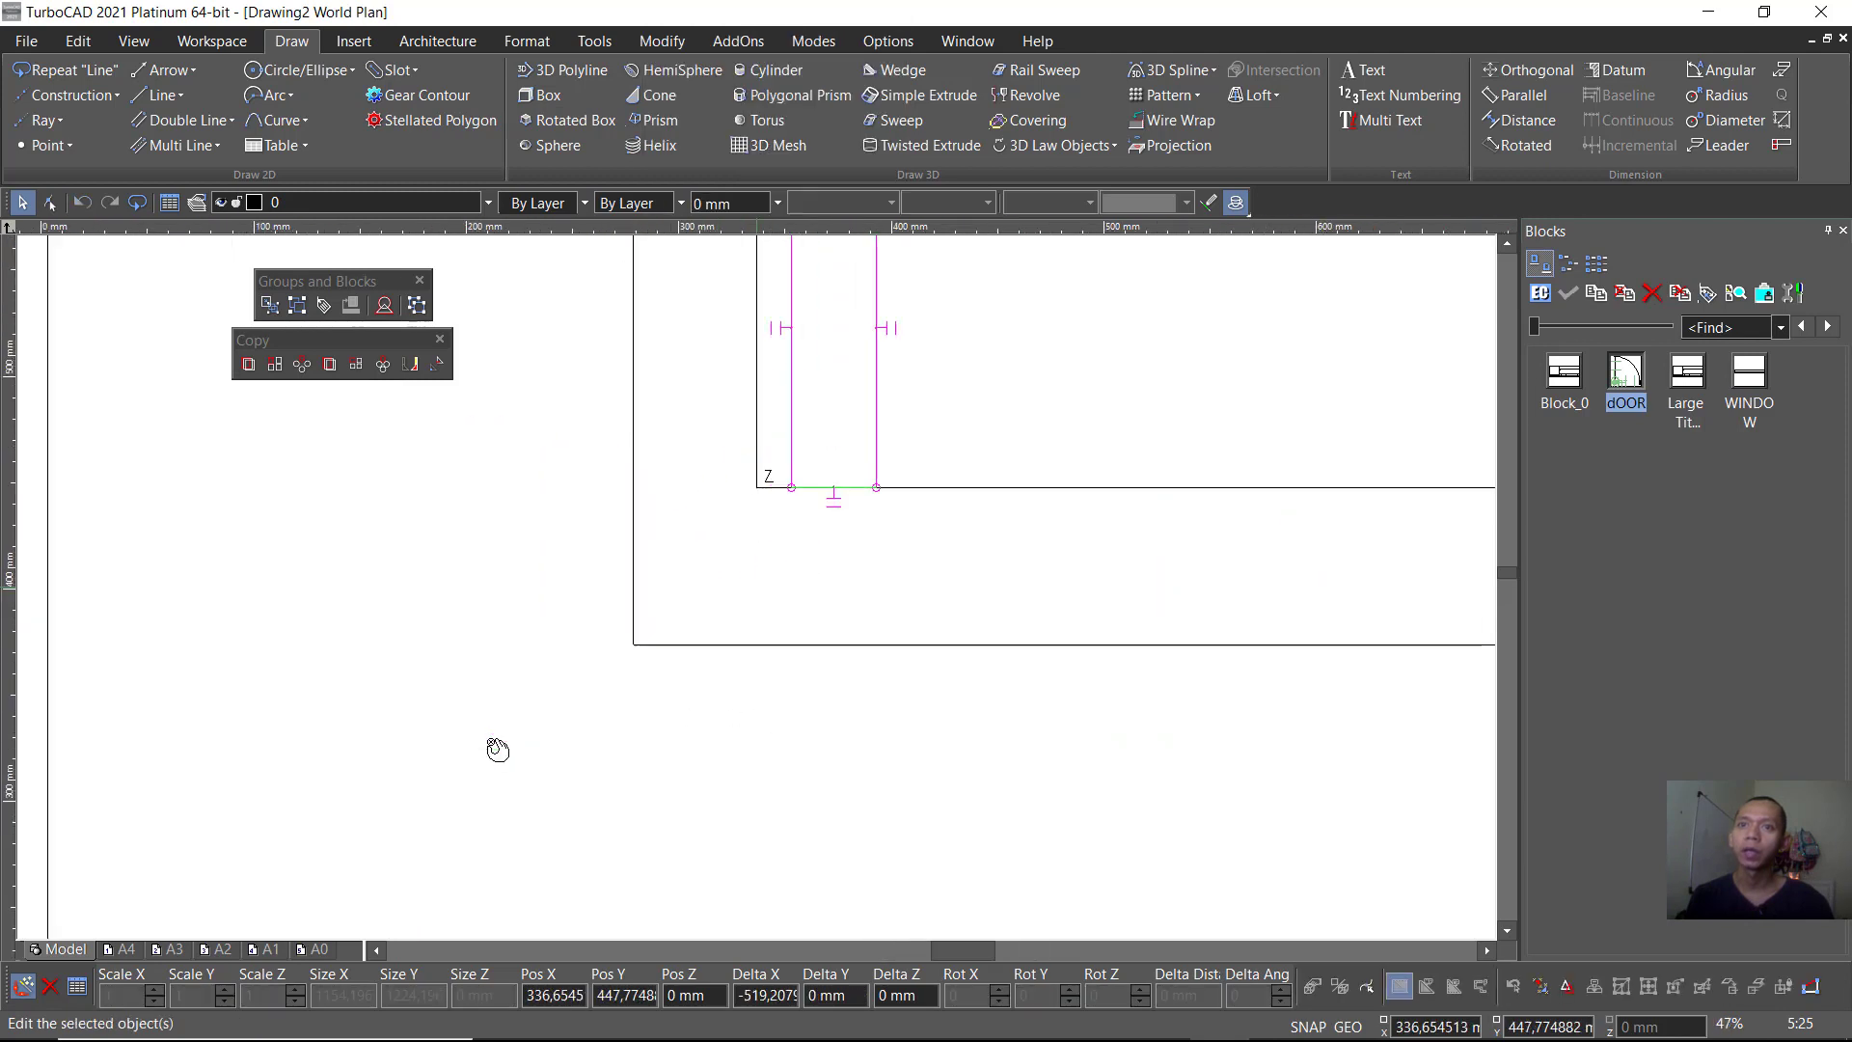
left_click(792, 487)
scroll(786, 488, "down", 5)
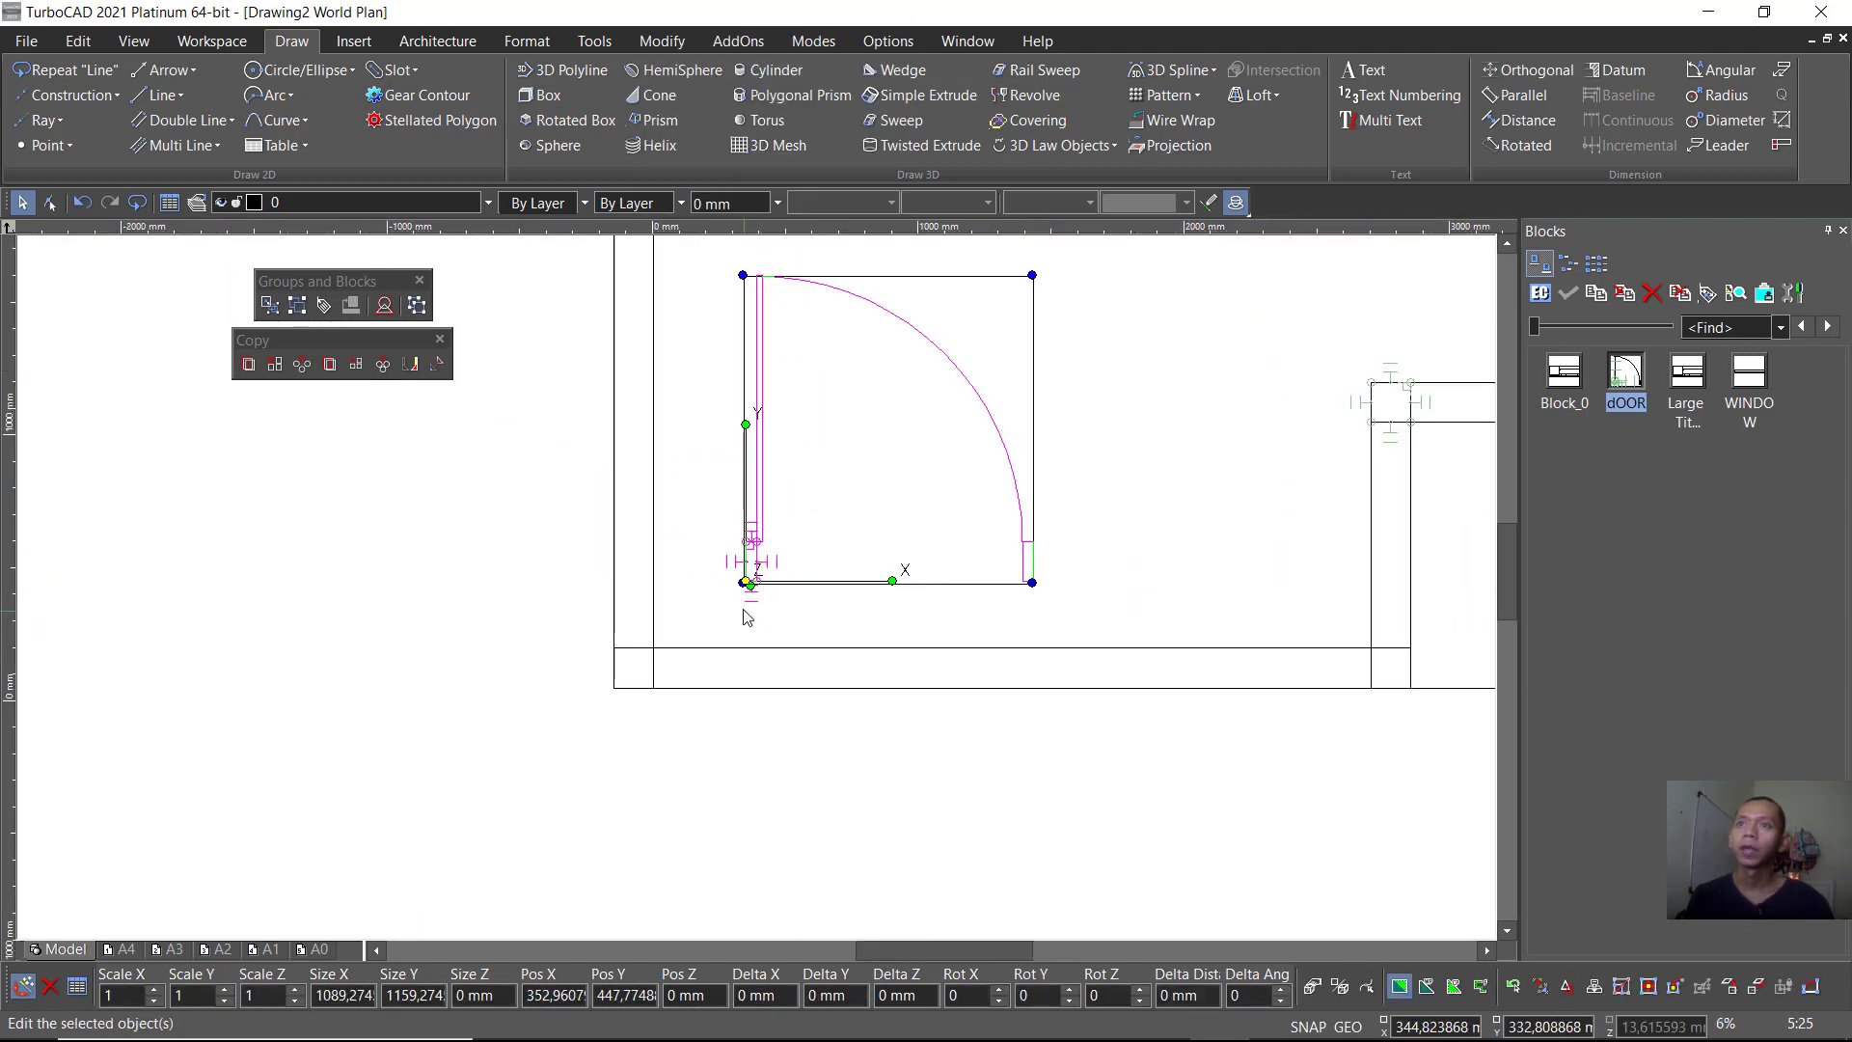
scroll(748, 618, "up", 2)
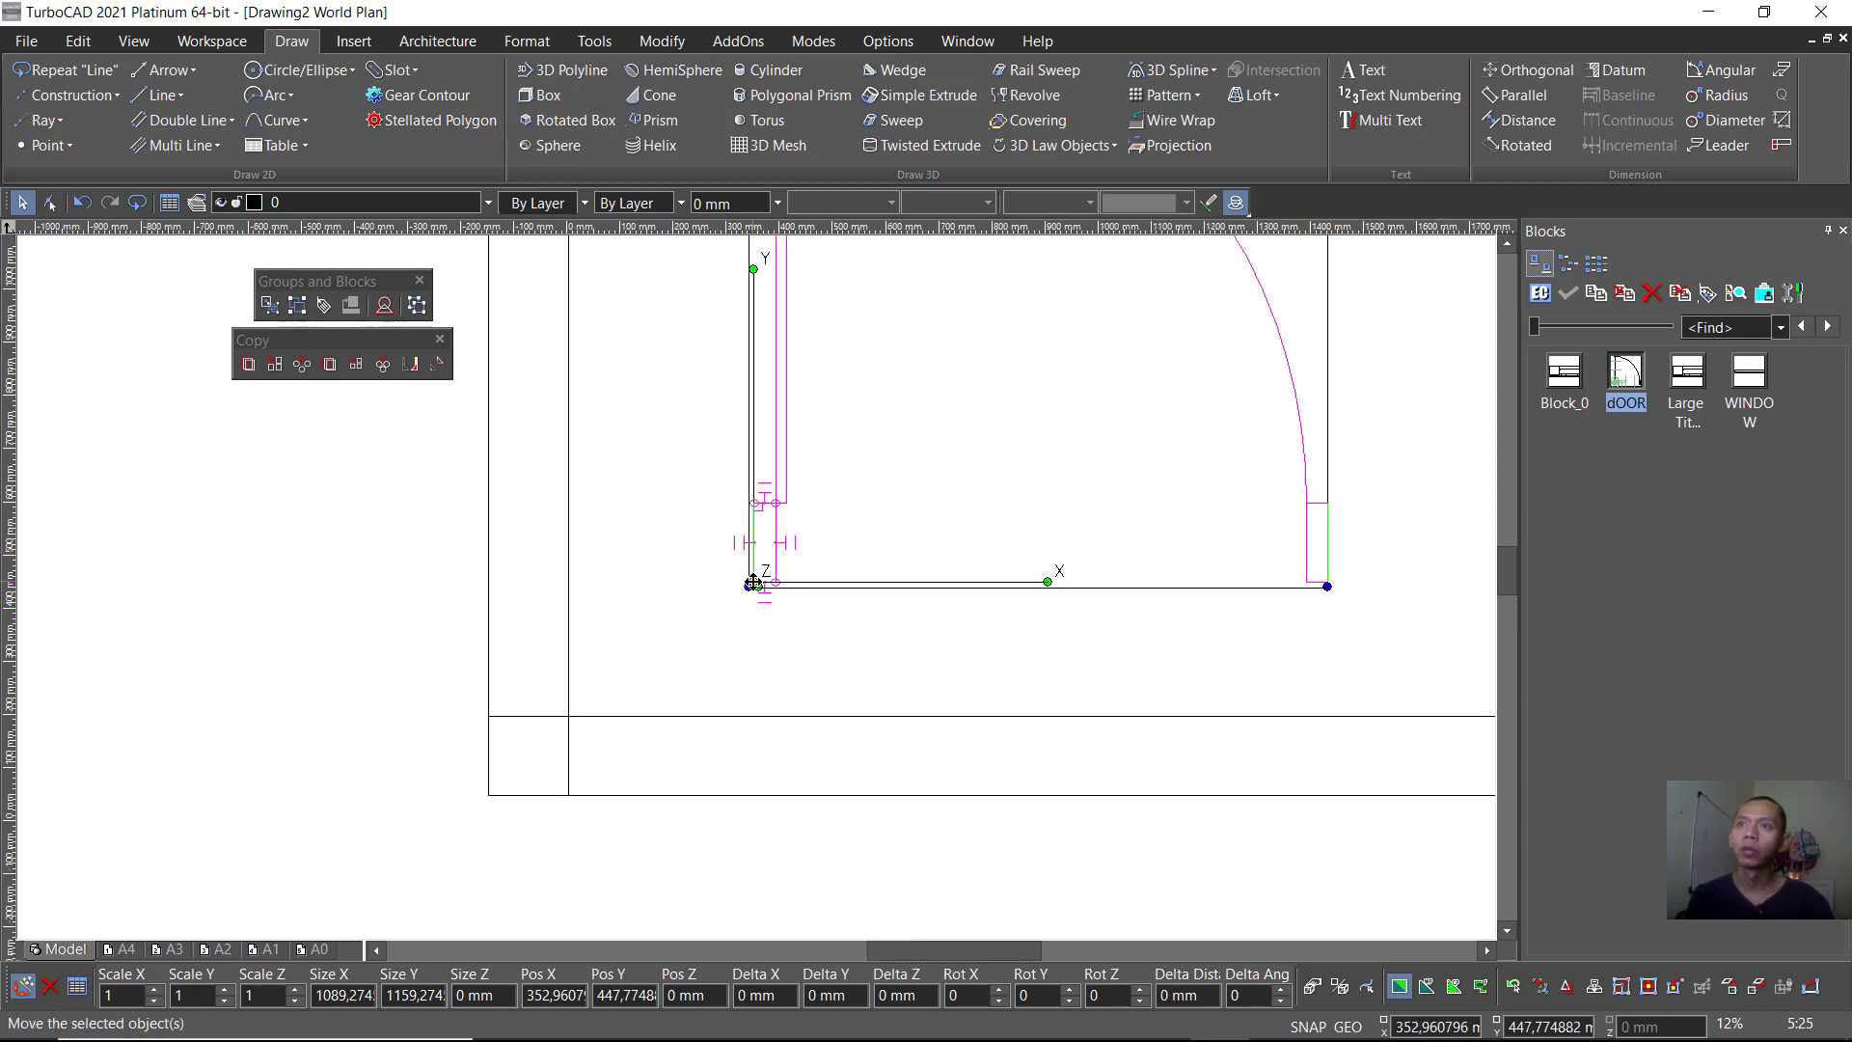
Step: Move the door into the plan's lower-left wall corner
left_click_drag(752, 583, 570, 798)
scroll(972, 541, "down", 5)
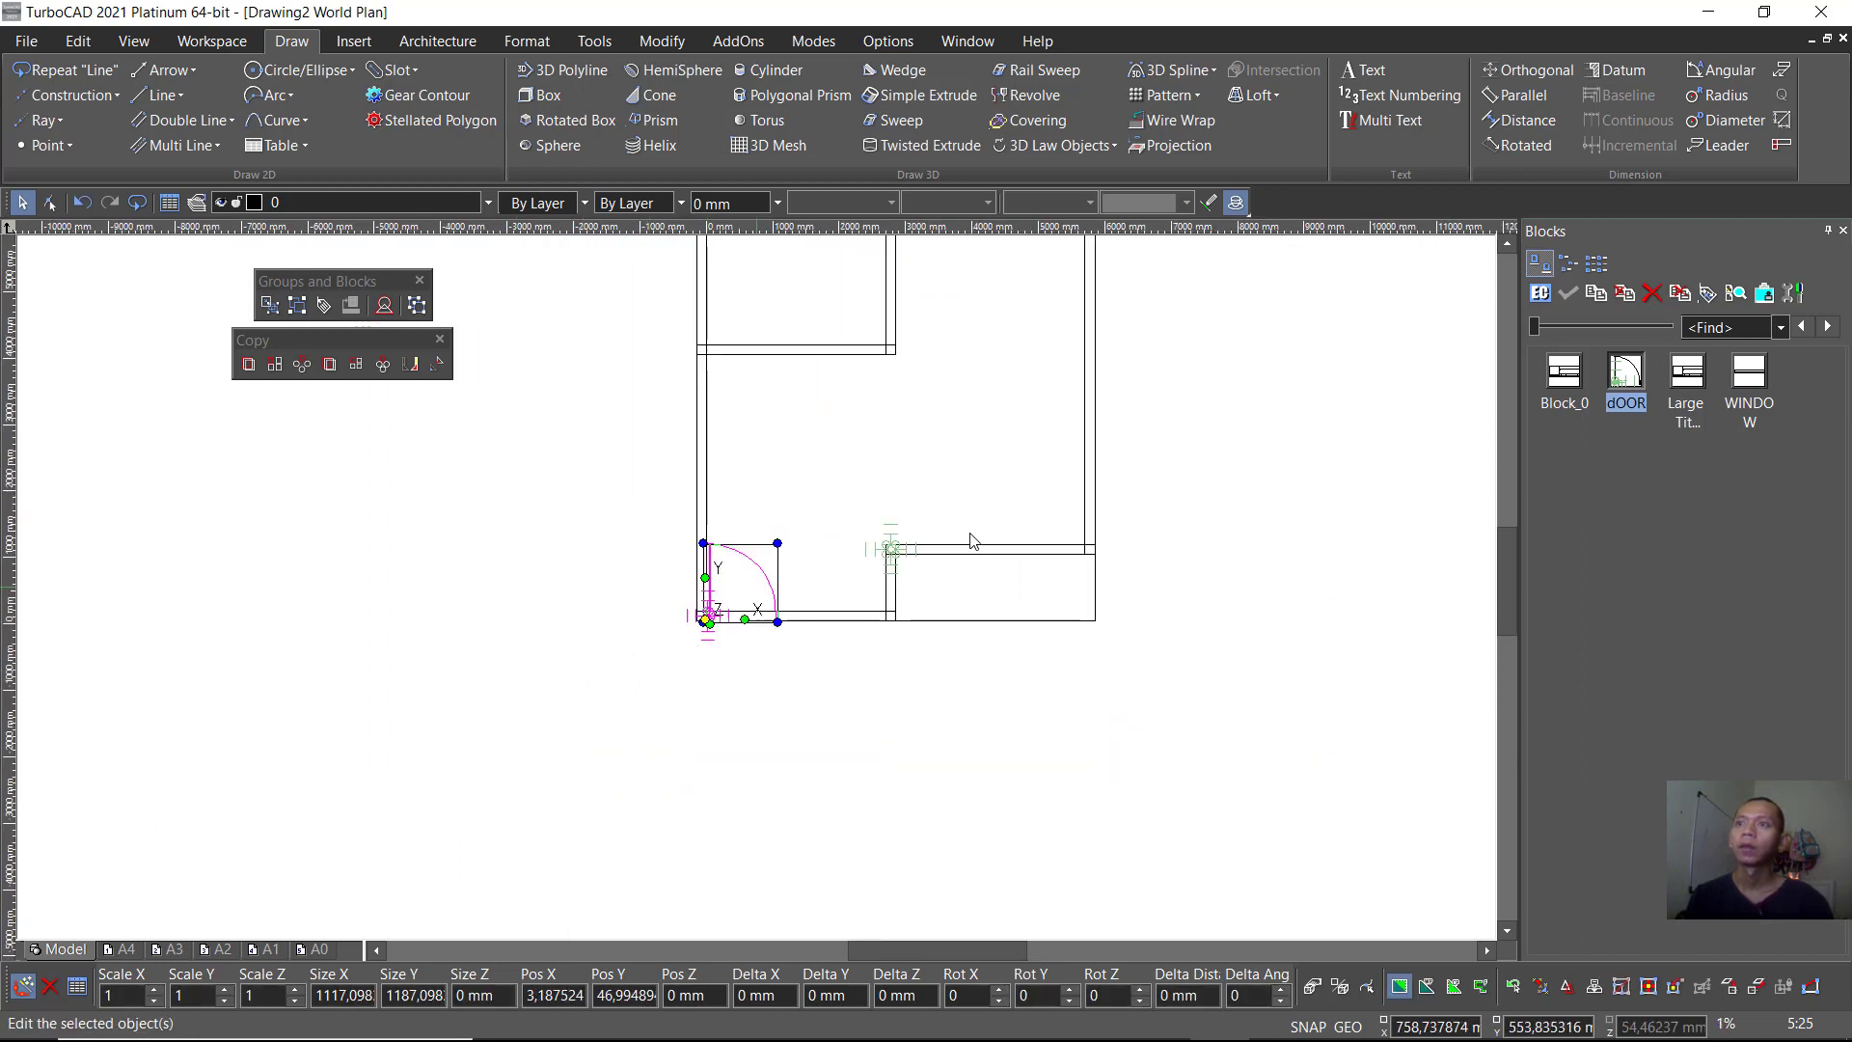
scroll(746, 534, "up", 1)
scroll(750, 626, "down", 1)
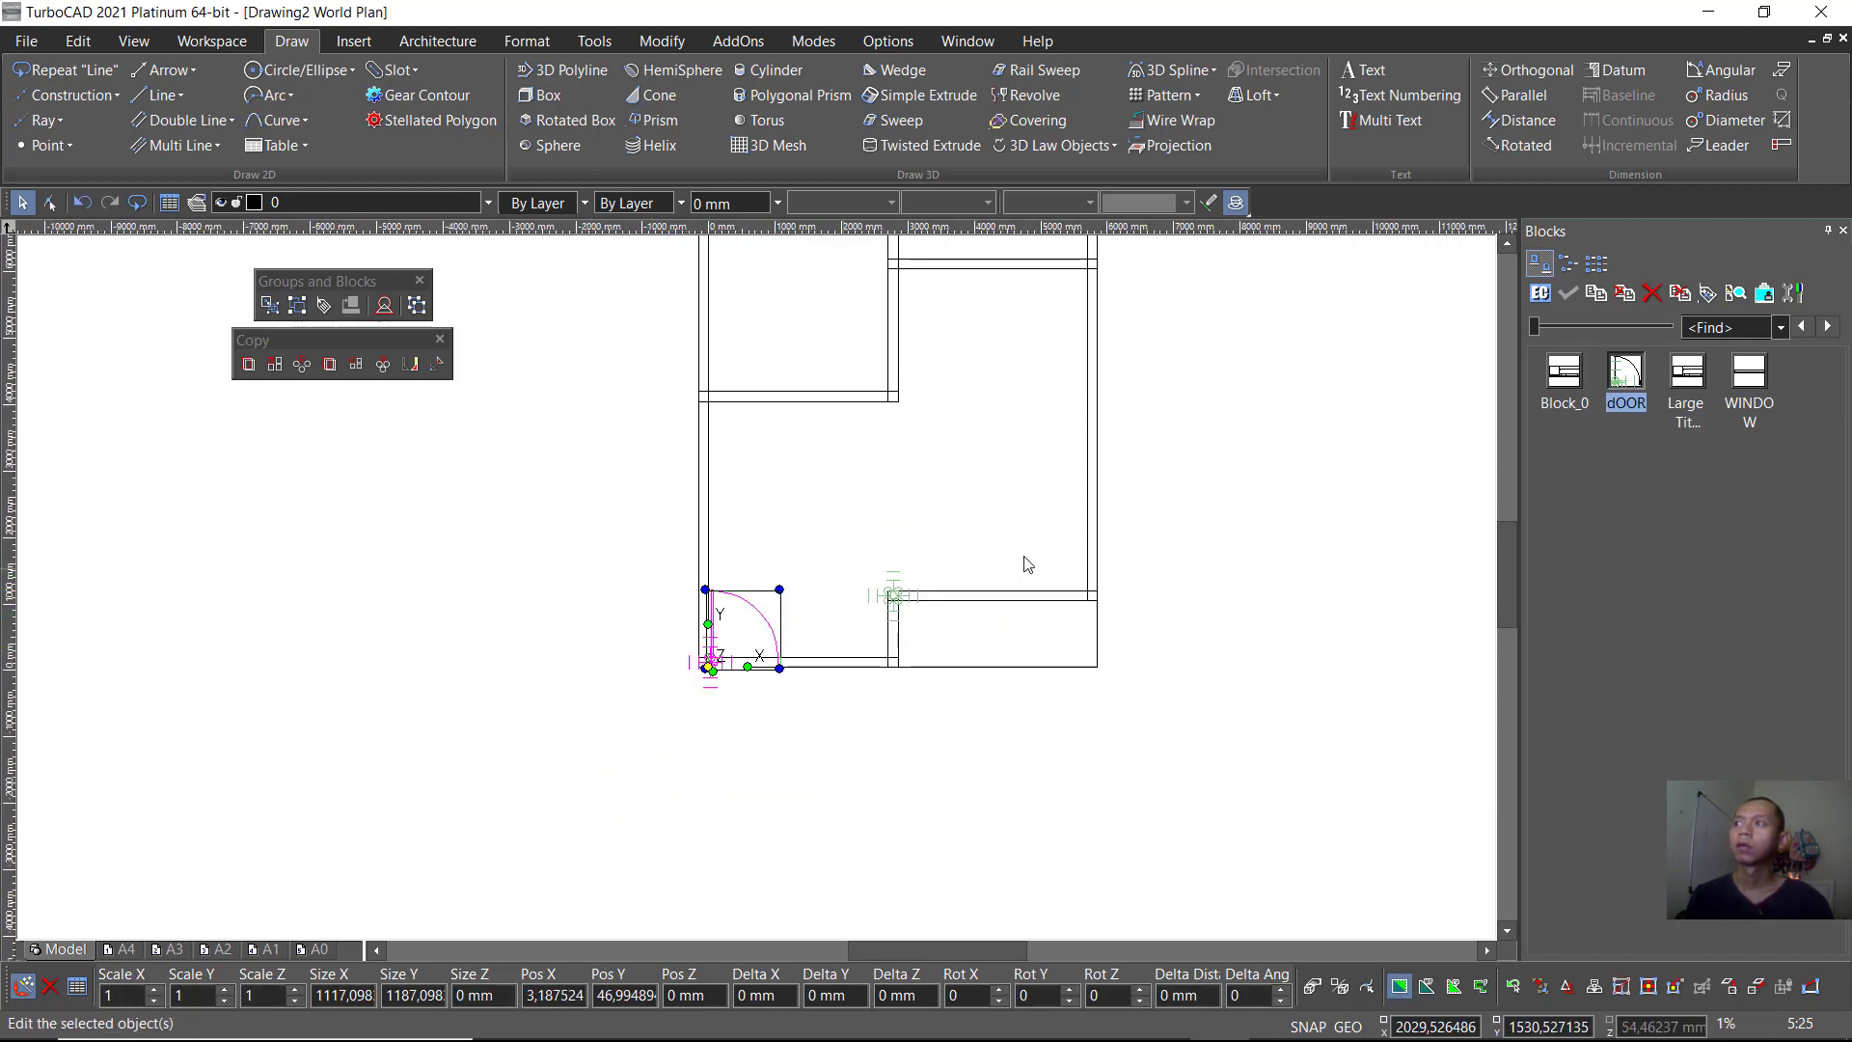
Step: Insert another dOOR block and mirror-copy it about a vertical line
left_click_drag(1634, 386, 829, 477)
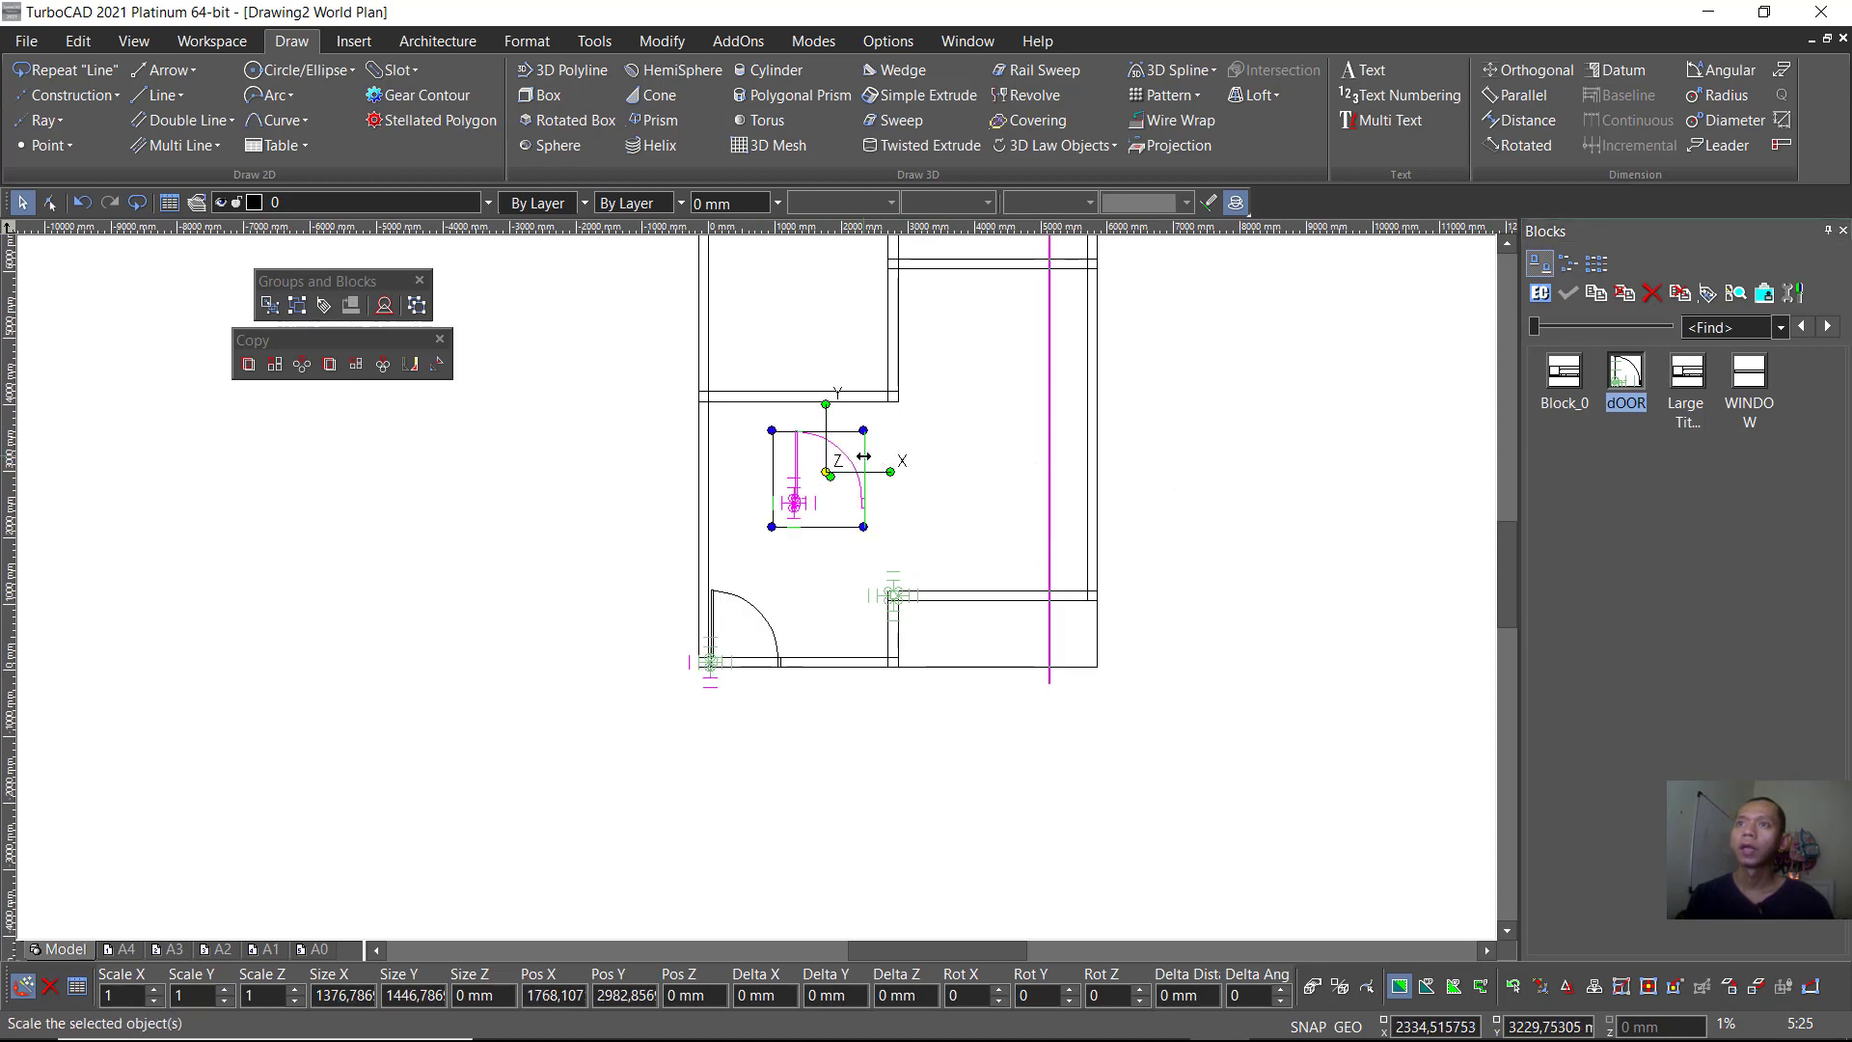
scroll(959, 322, "up", 2)
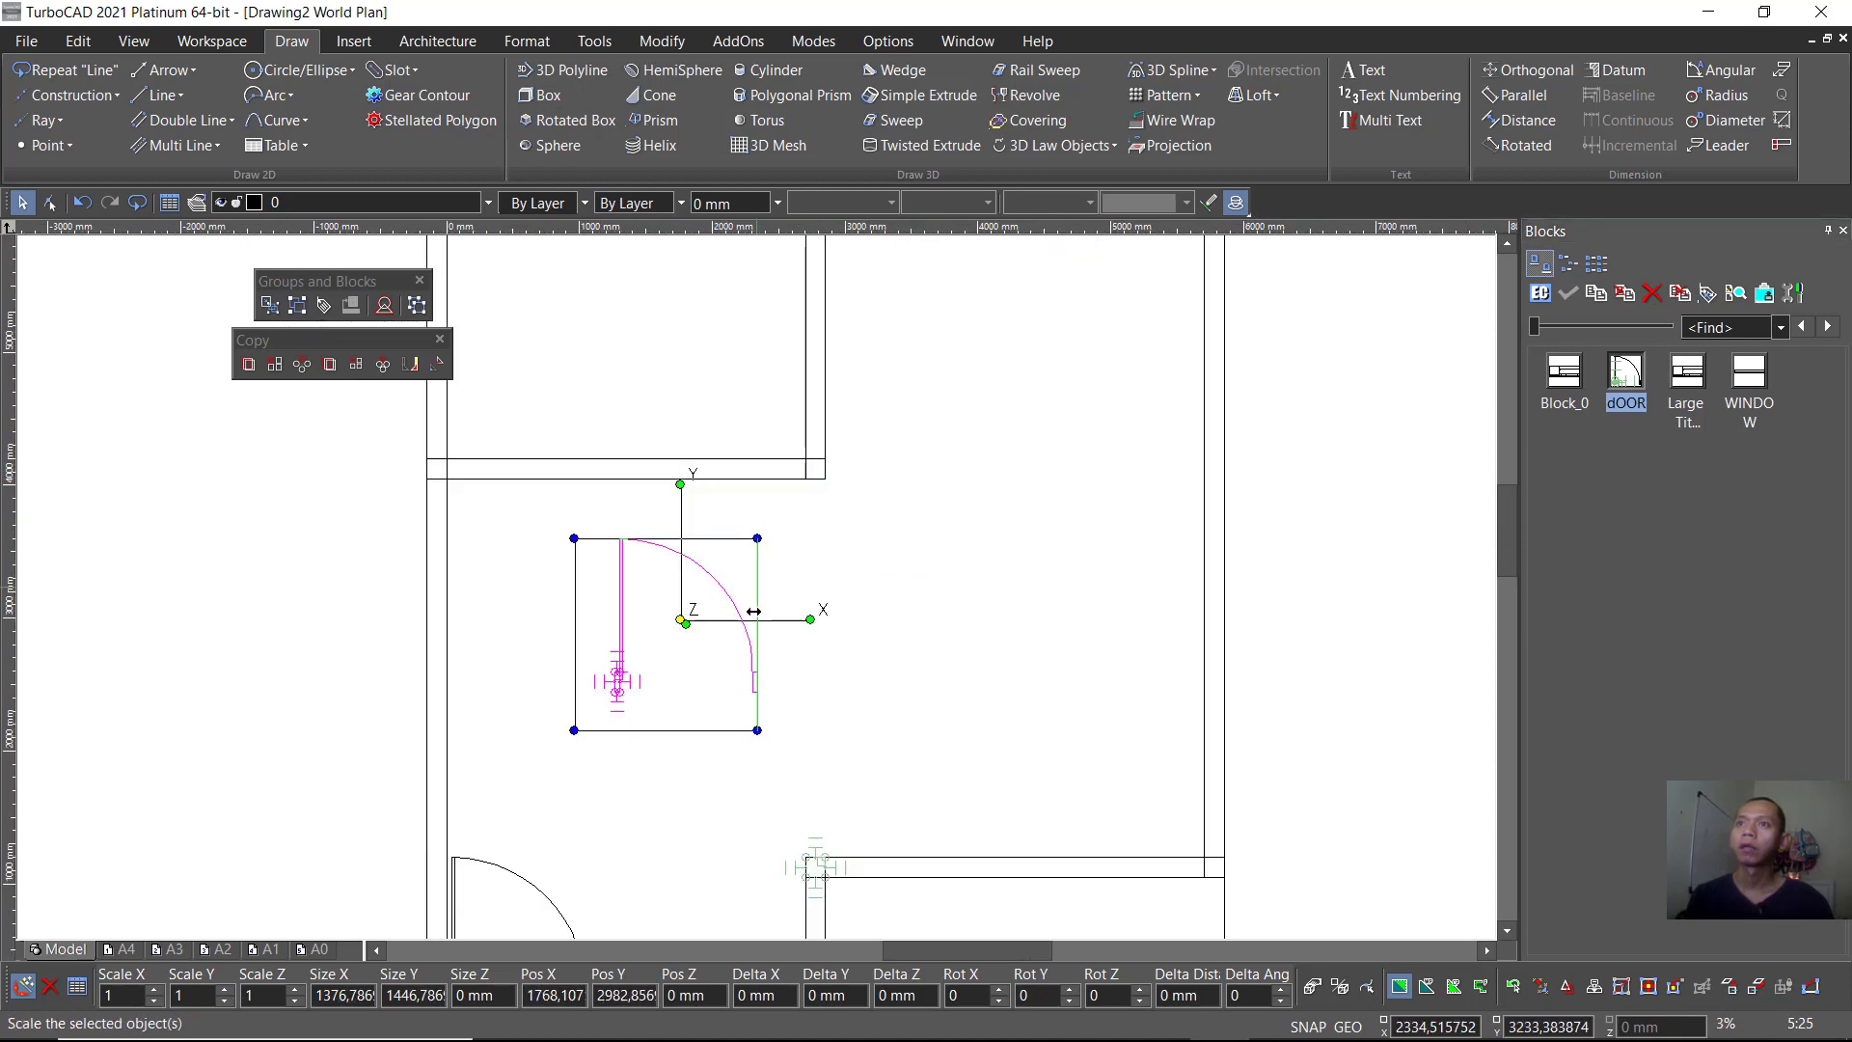
left_click(410, 365)
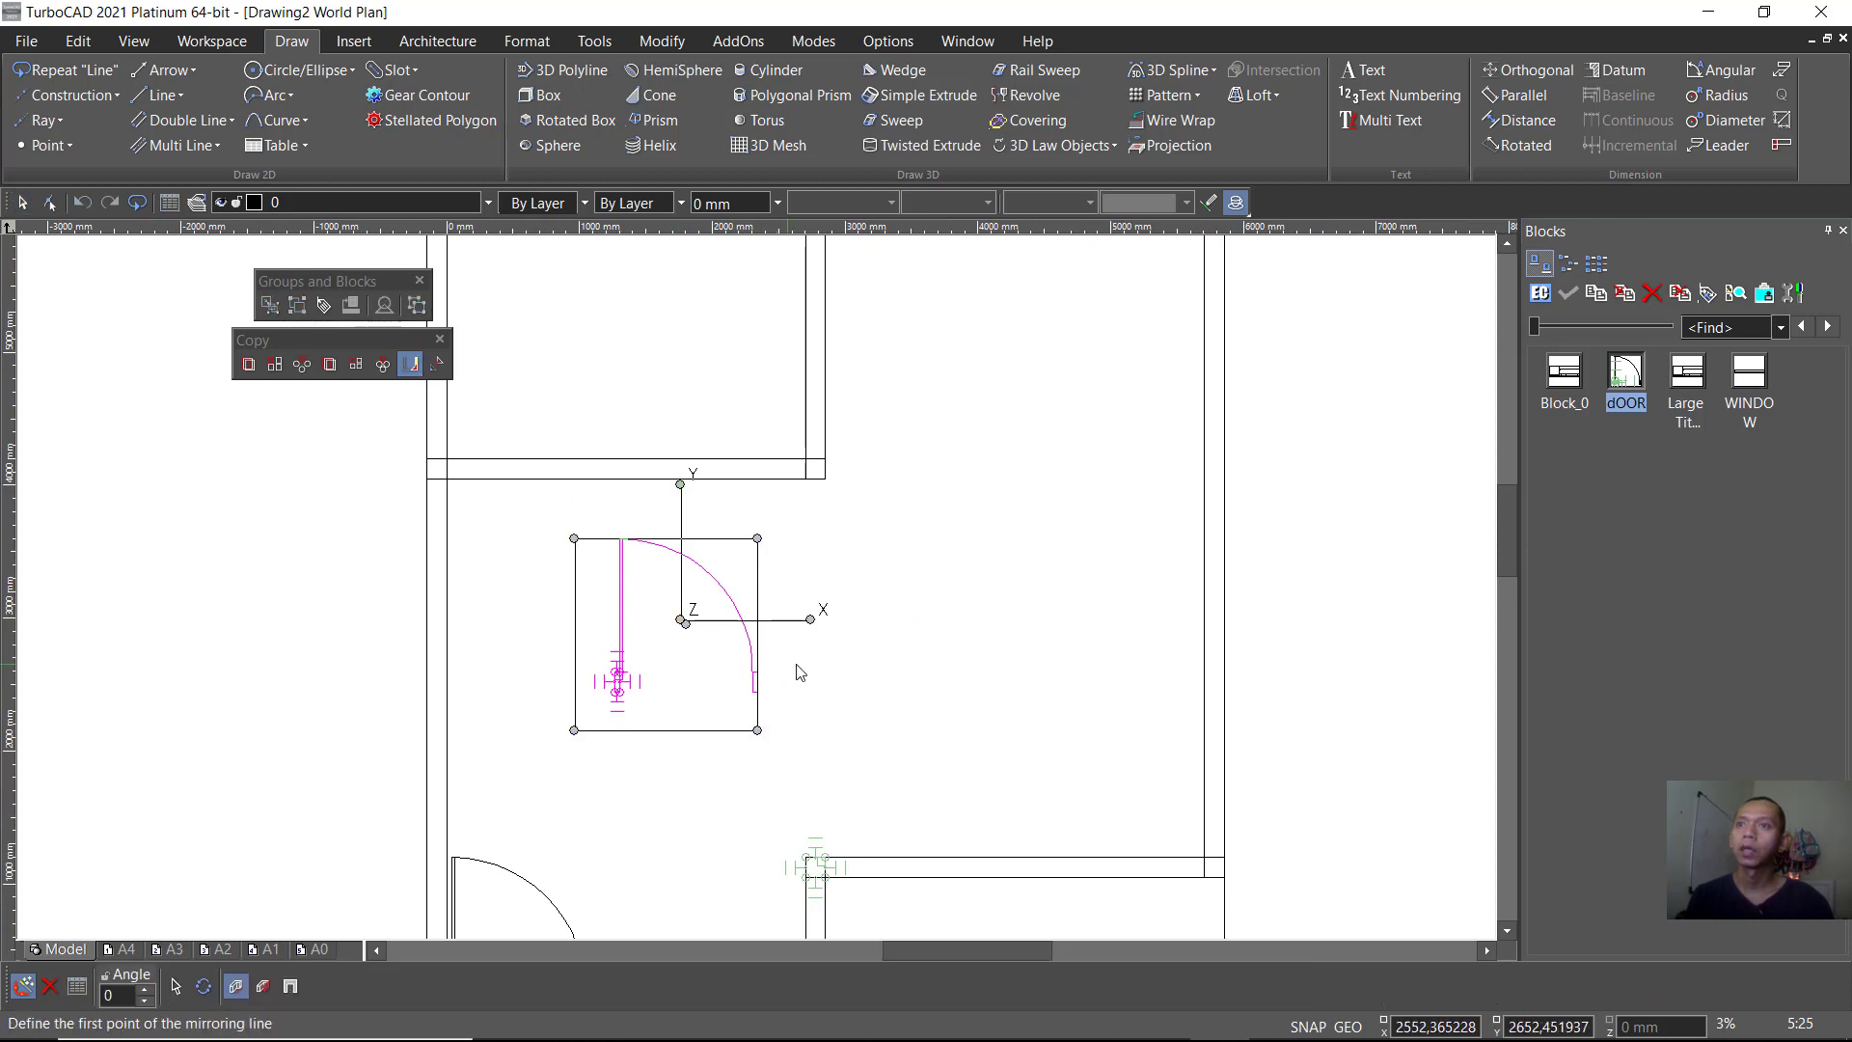
left_click(847, 673)
left_click(849, 539)
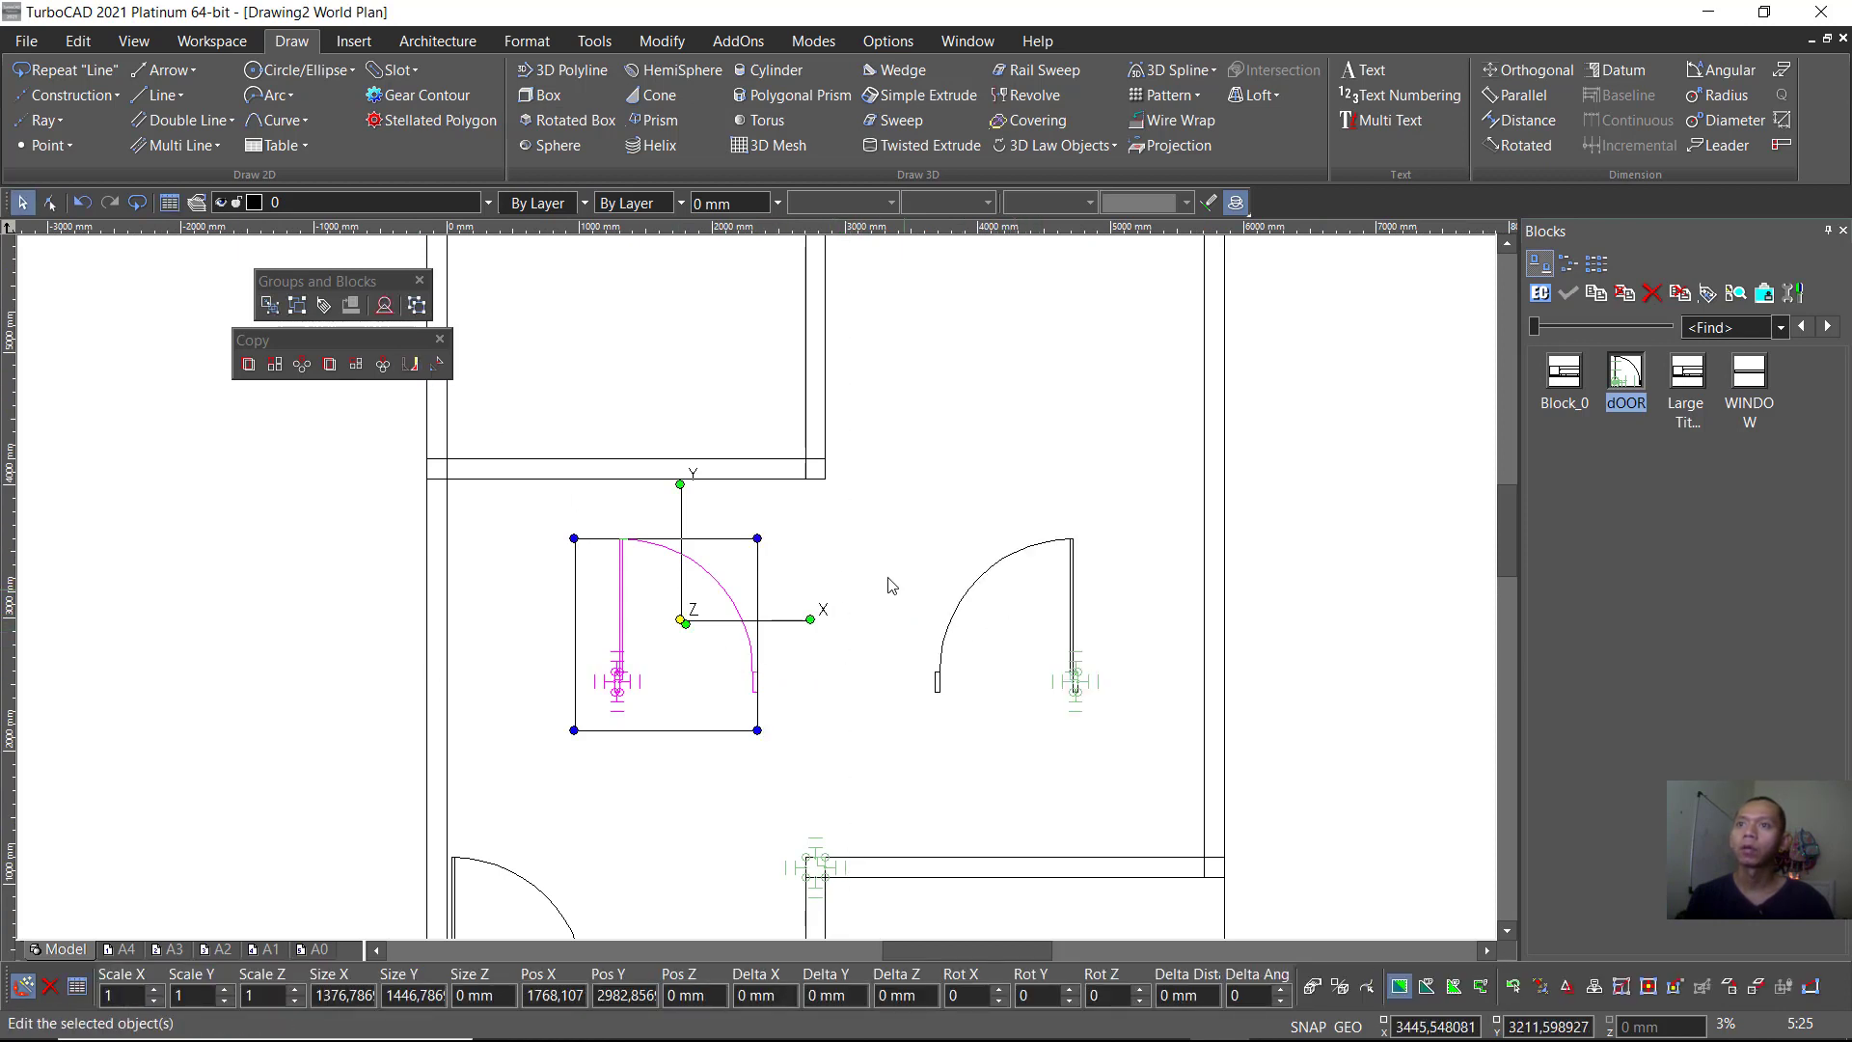
Step: Delete the original, unmirrored left door
left_click(825, 605)
scroll(819, 604, "down", 2)
scroll(762, 598, "up", 2)
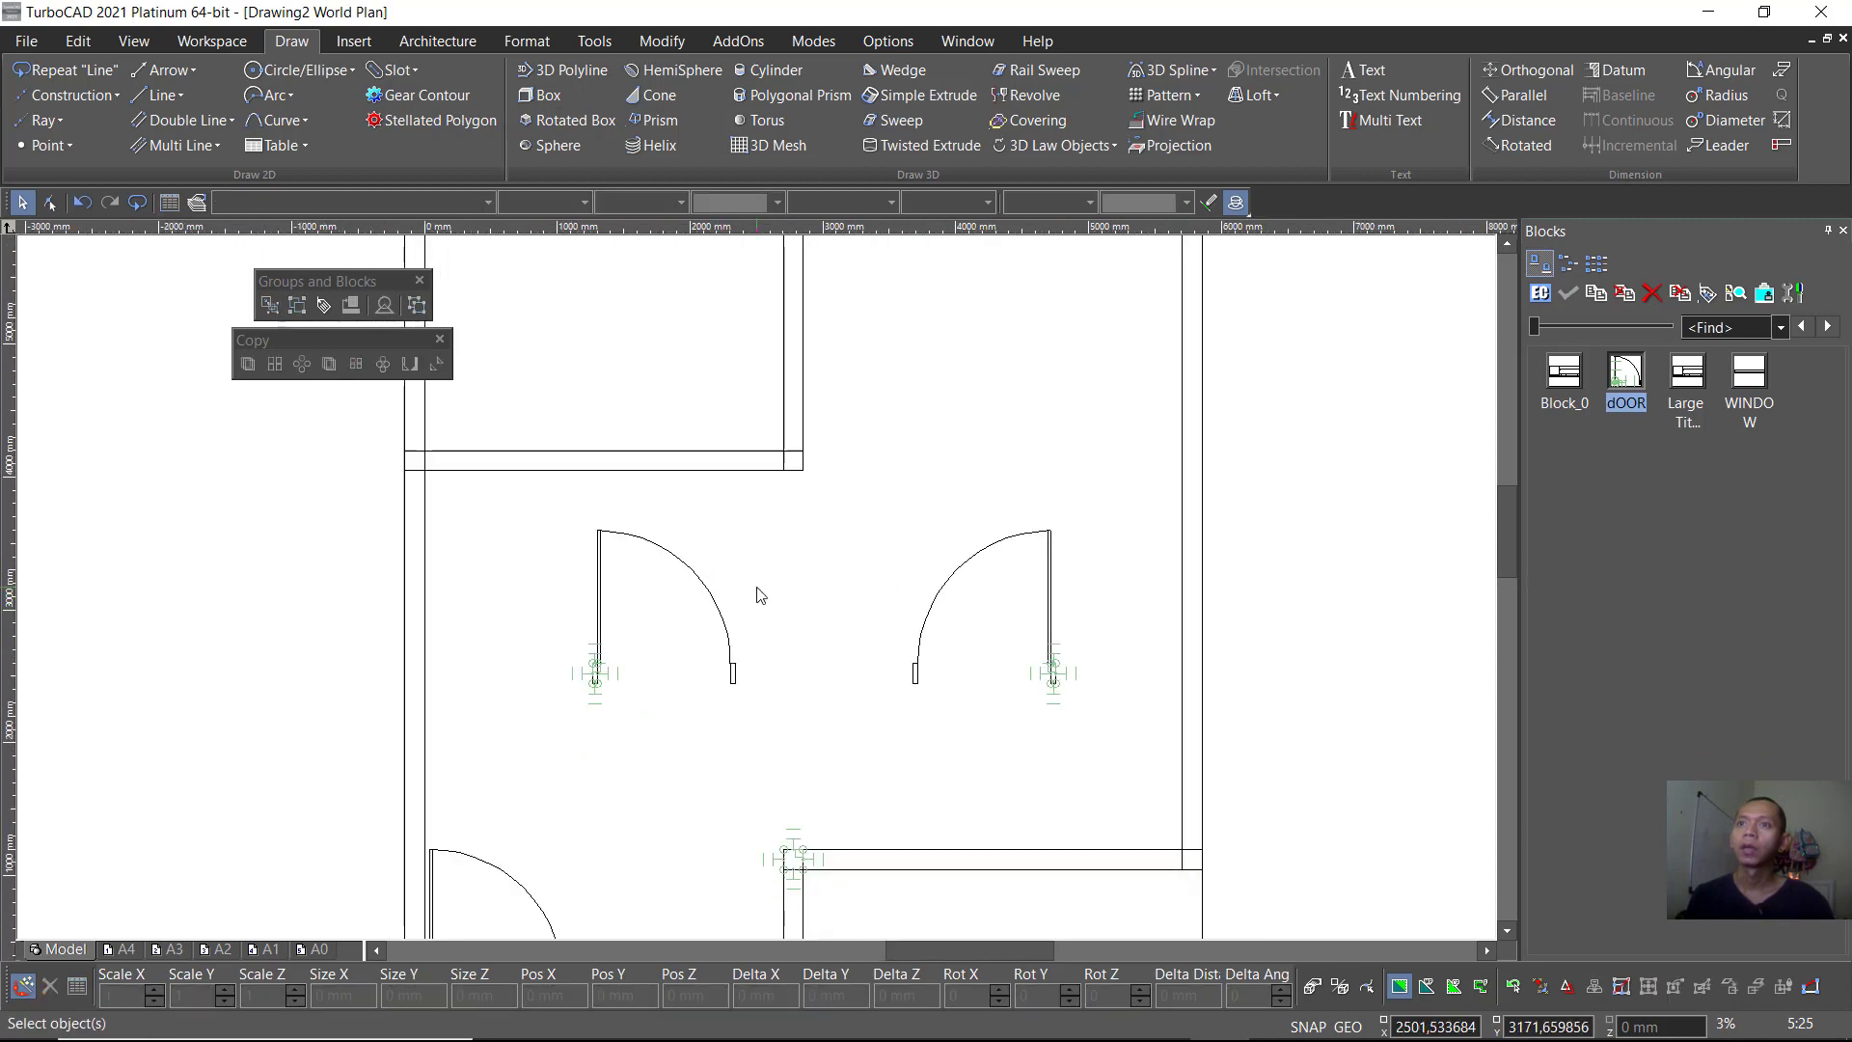
left_click(716, 613)
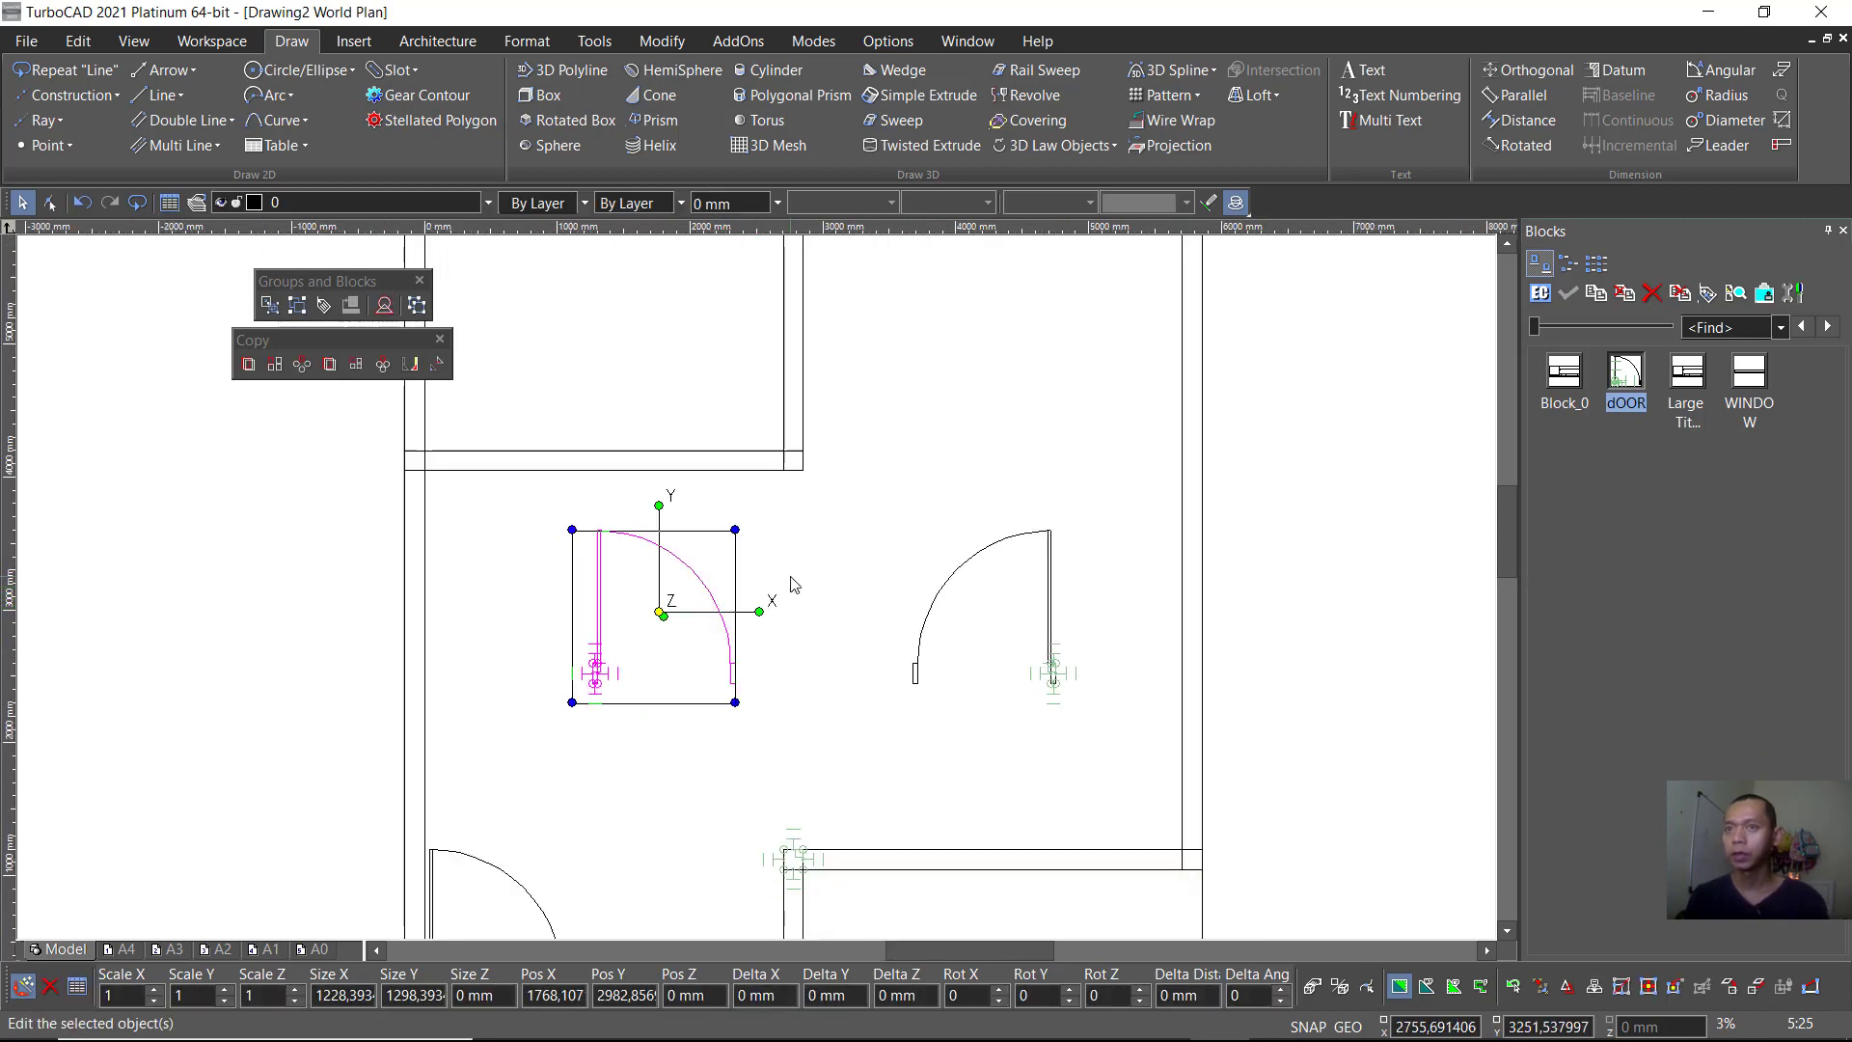
key("Delete")
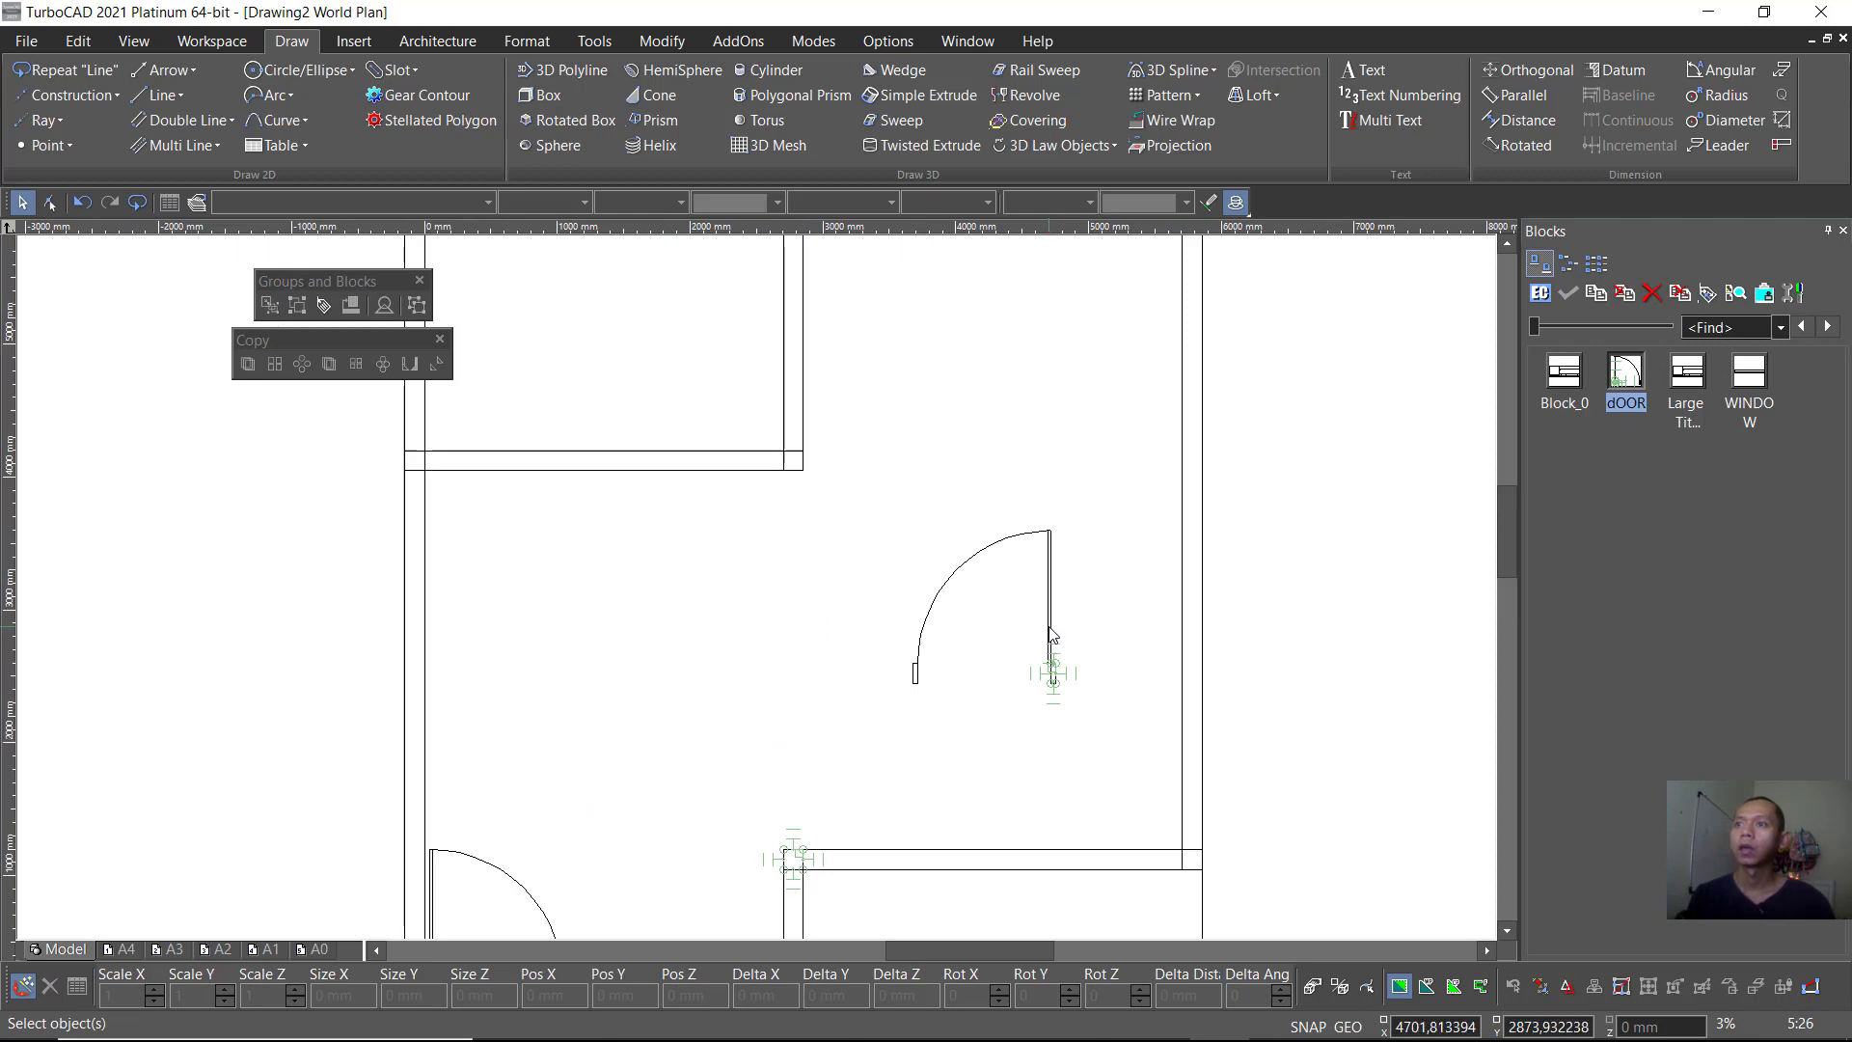
Step: Linear-copy the mirrored door about 1786 mm upward
left_click(1052, 634)
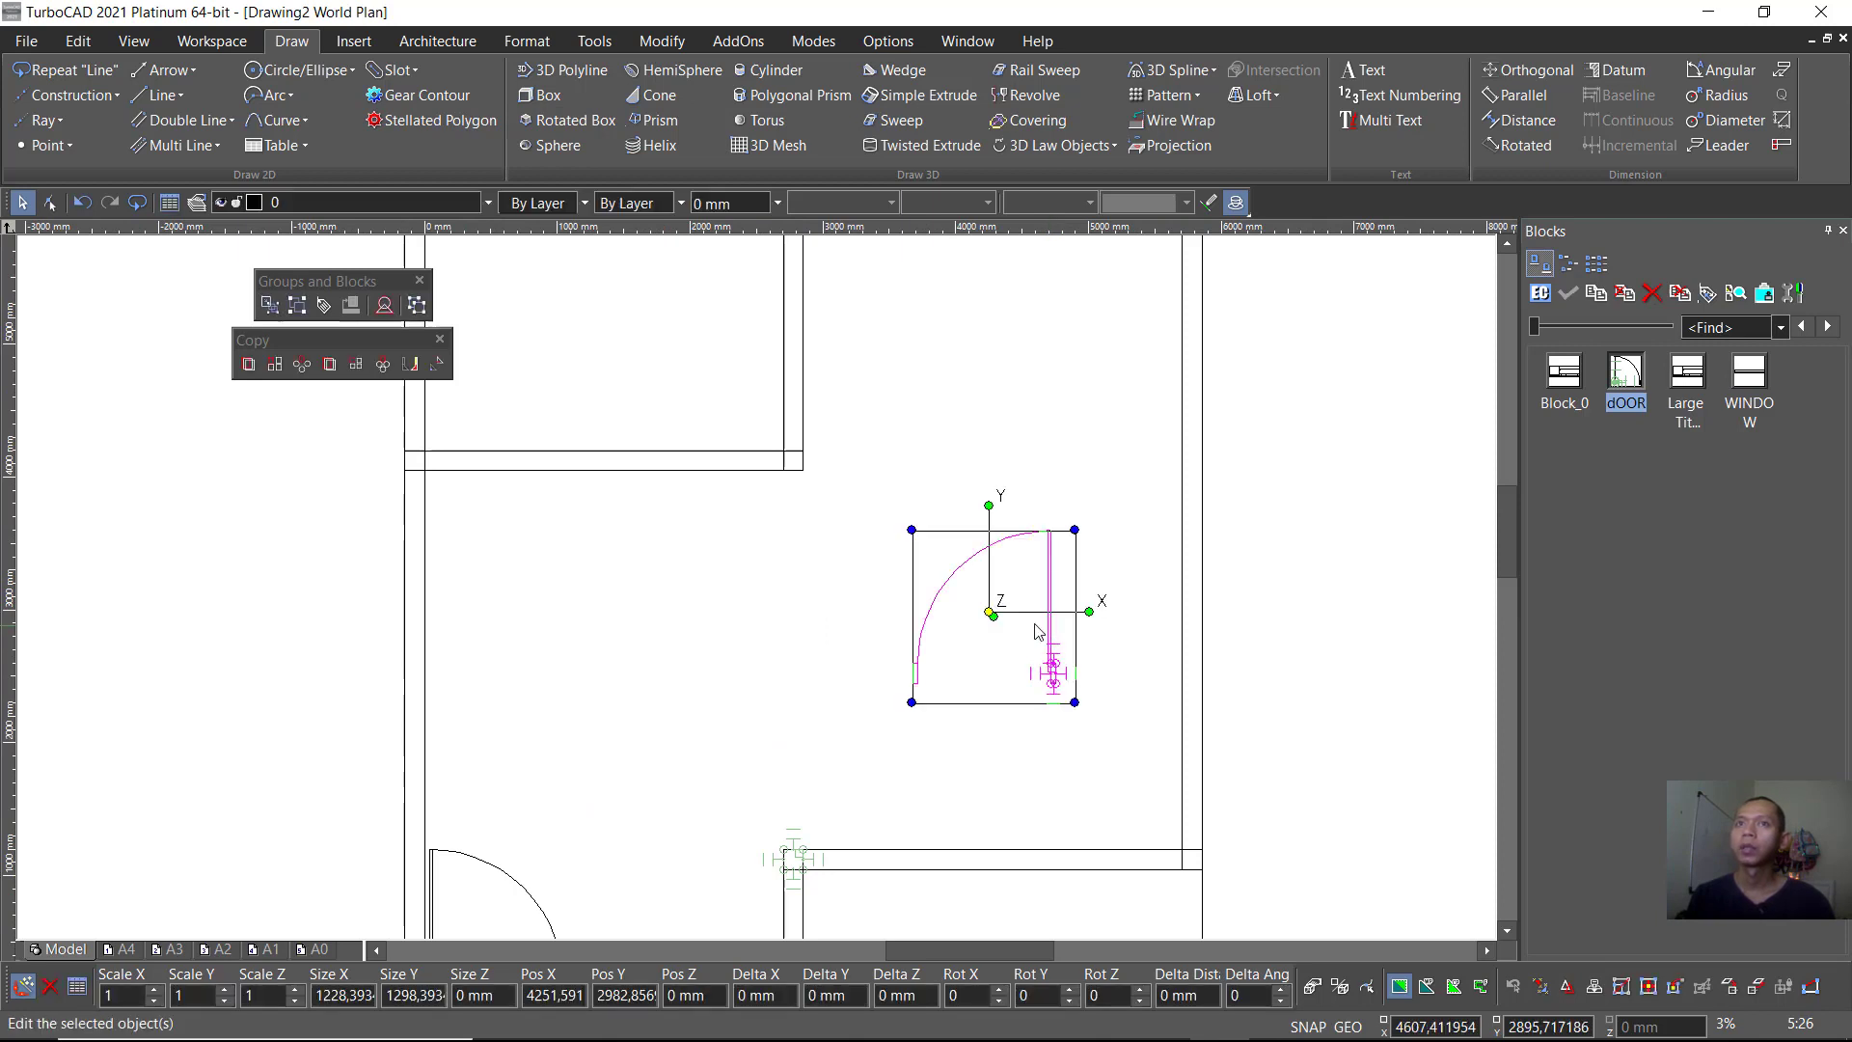
left_click(249, 366)
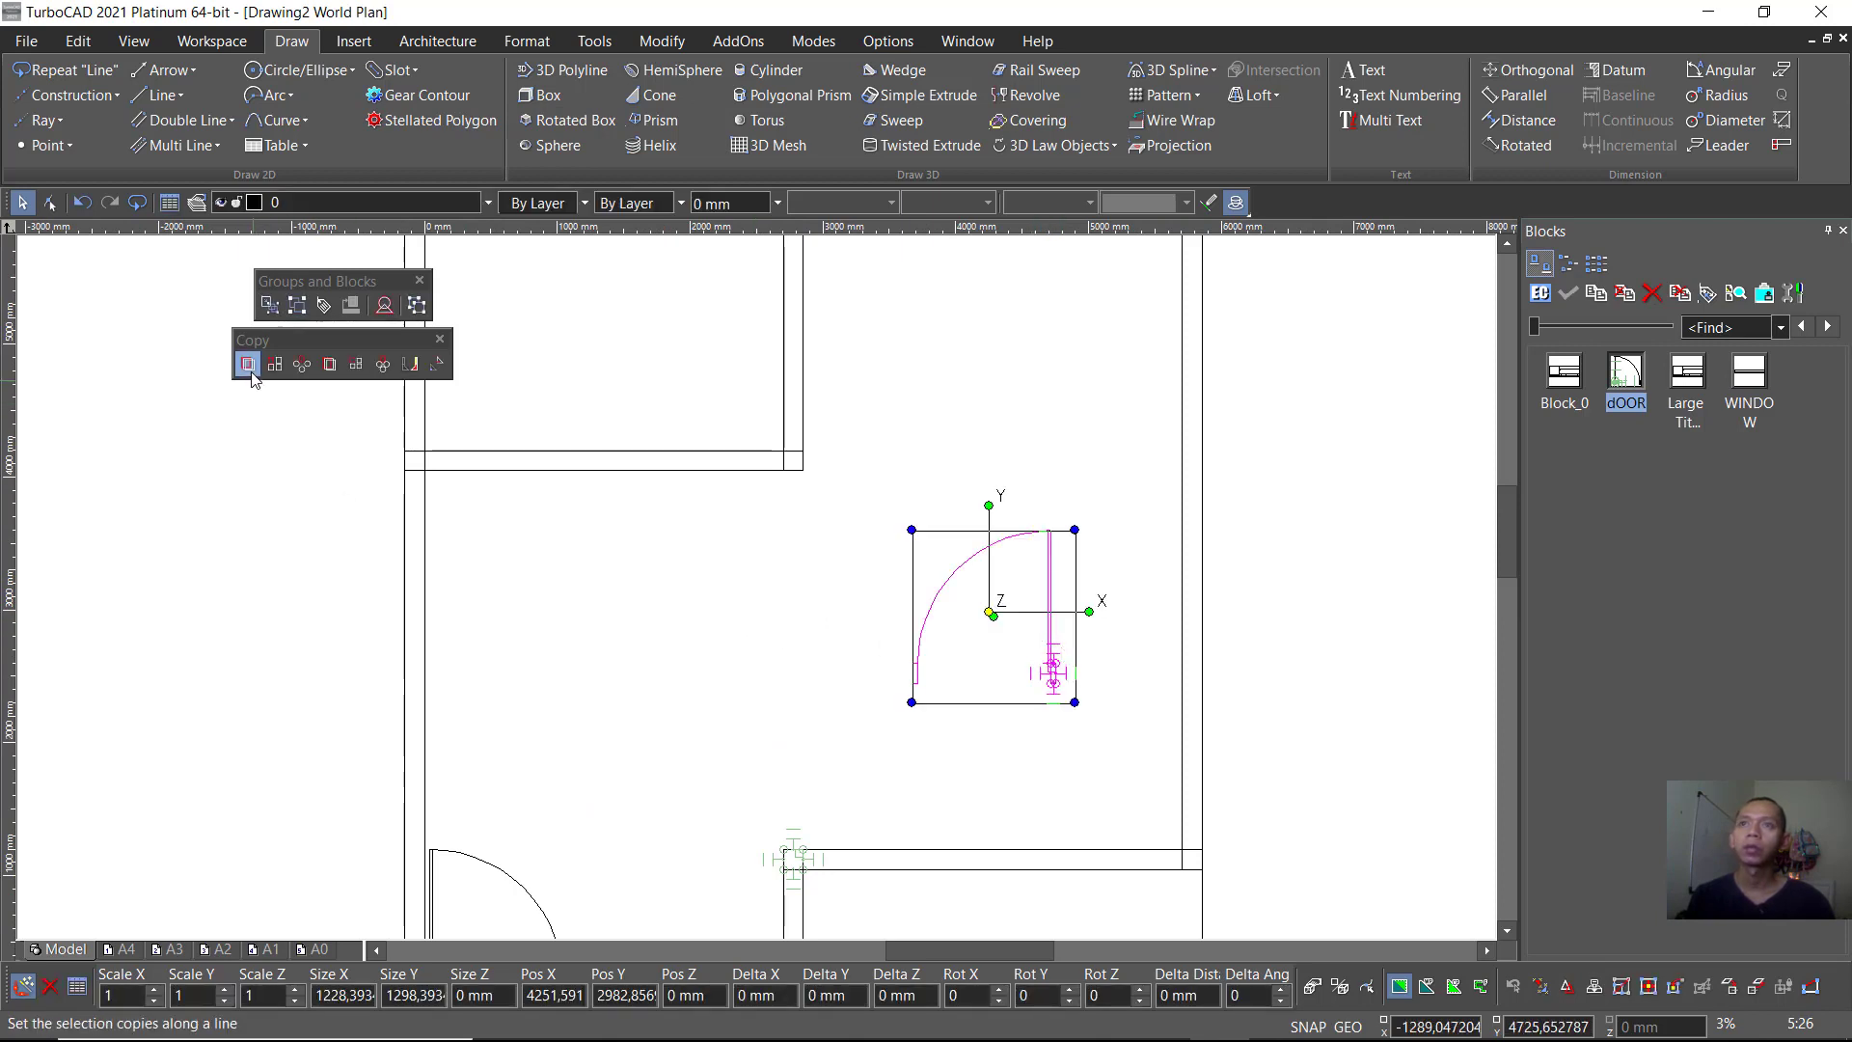
left_click(982, 376)
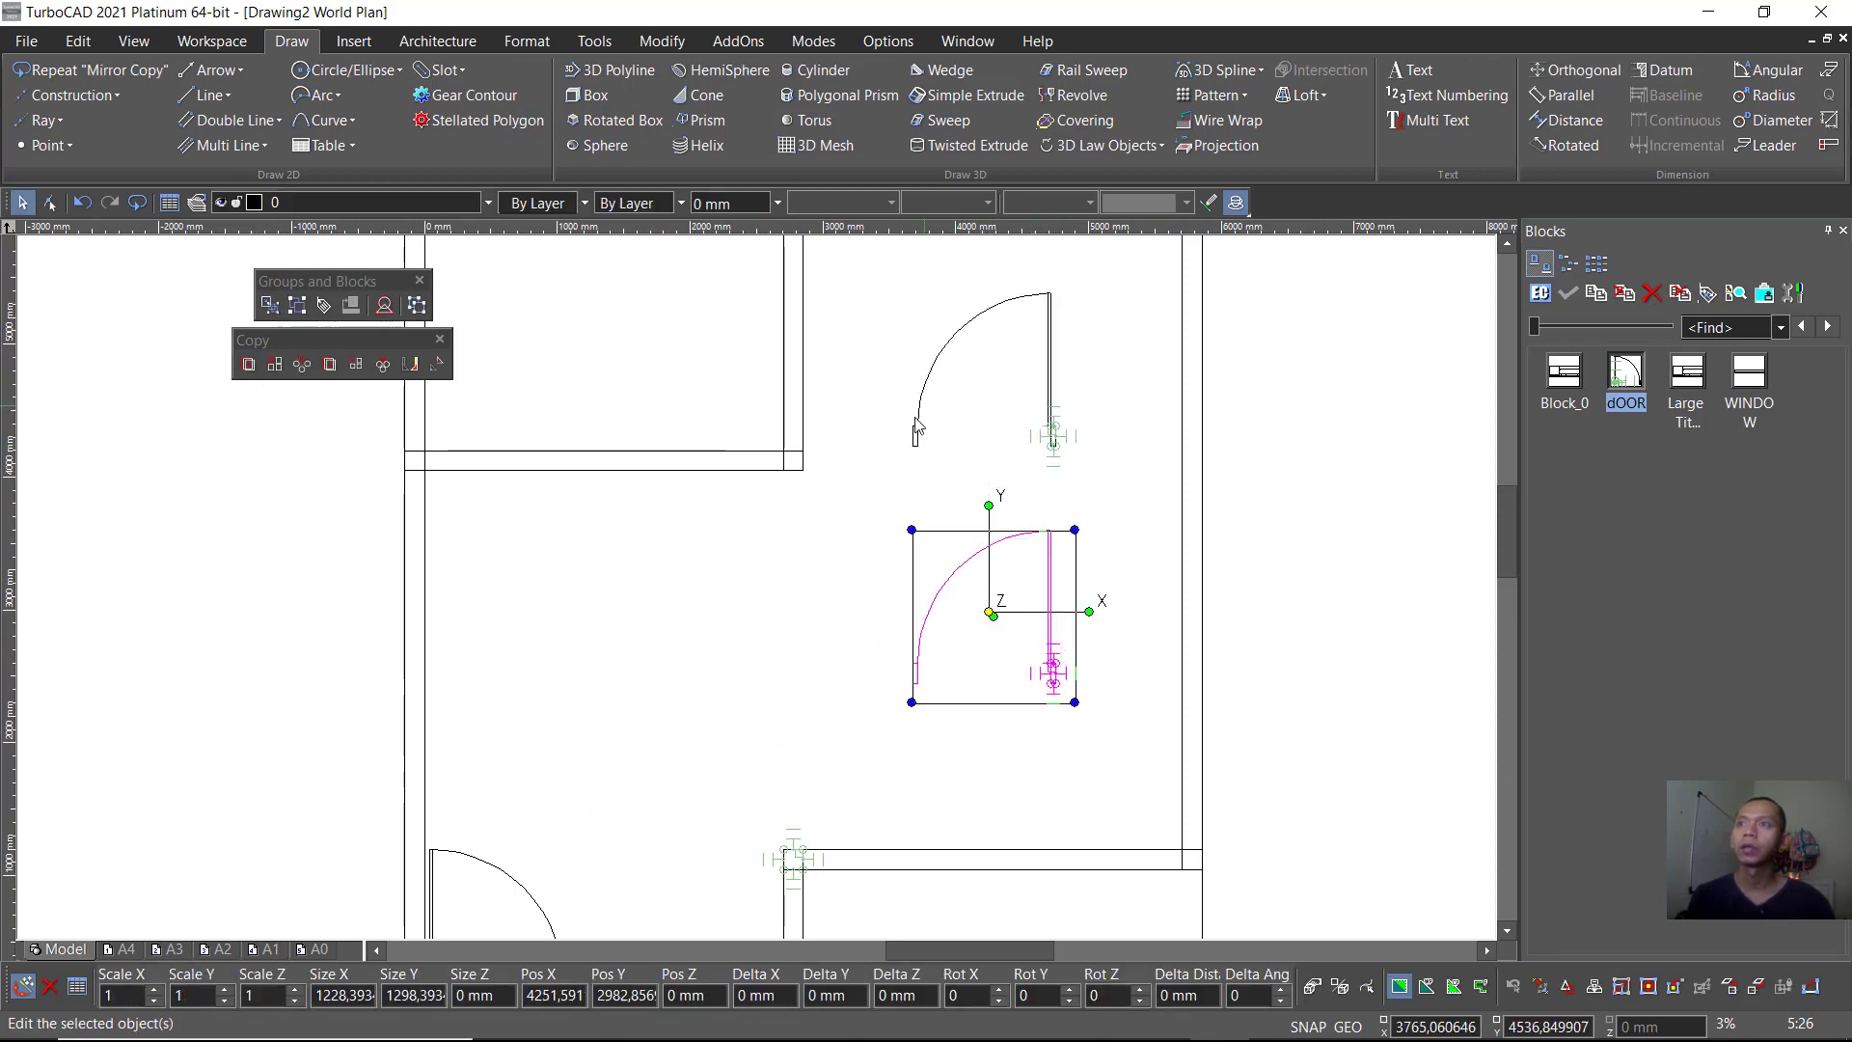
left_click(845, 596)
left_click(1057, 646)
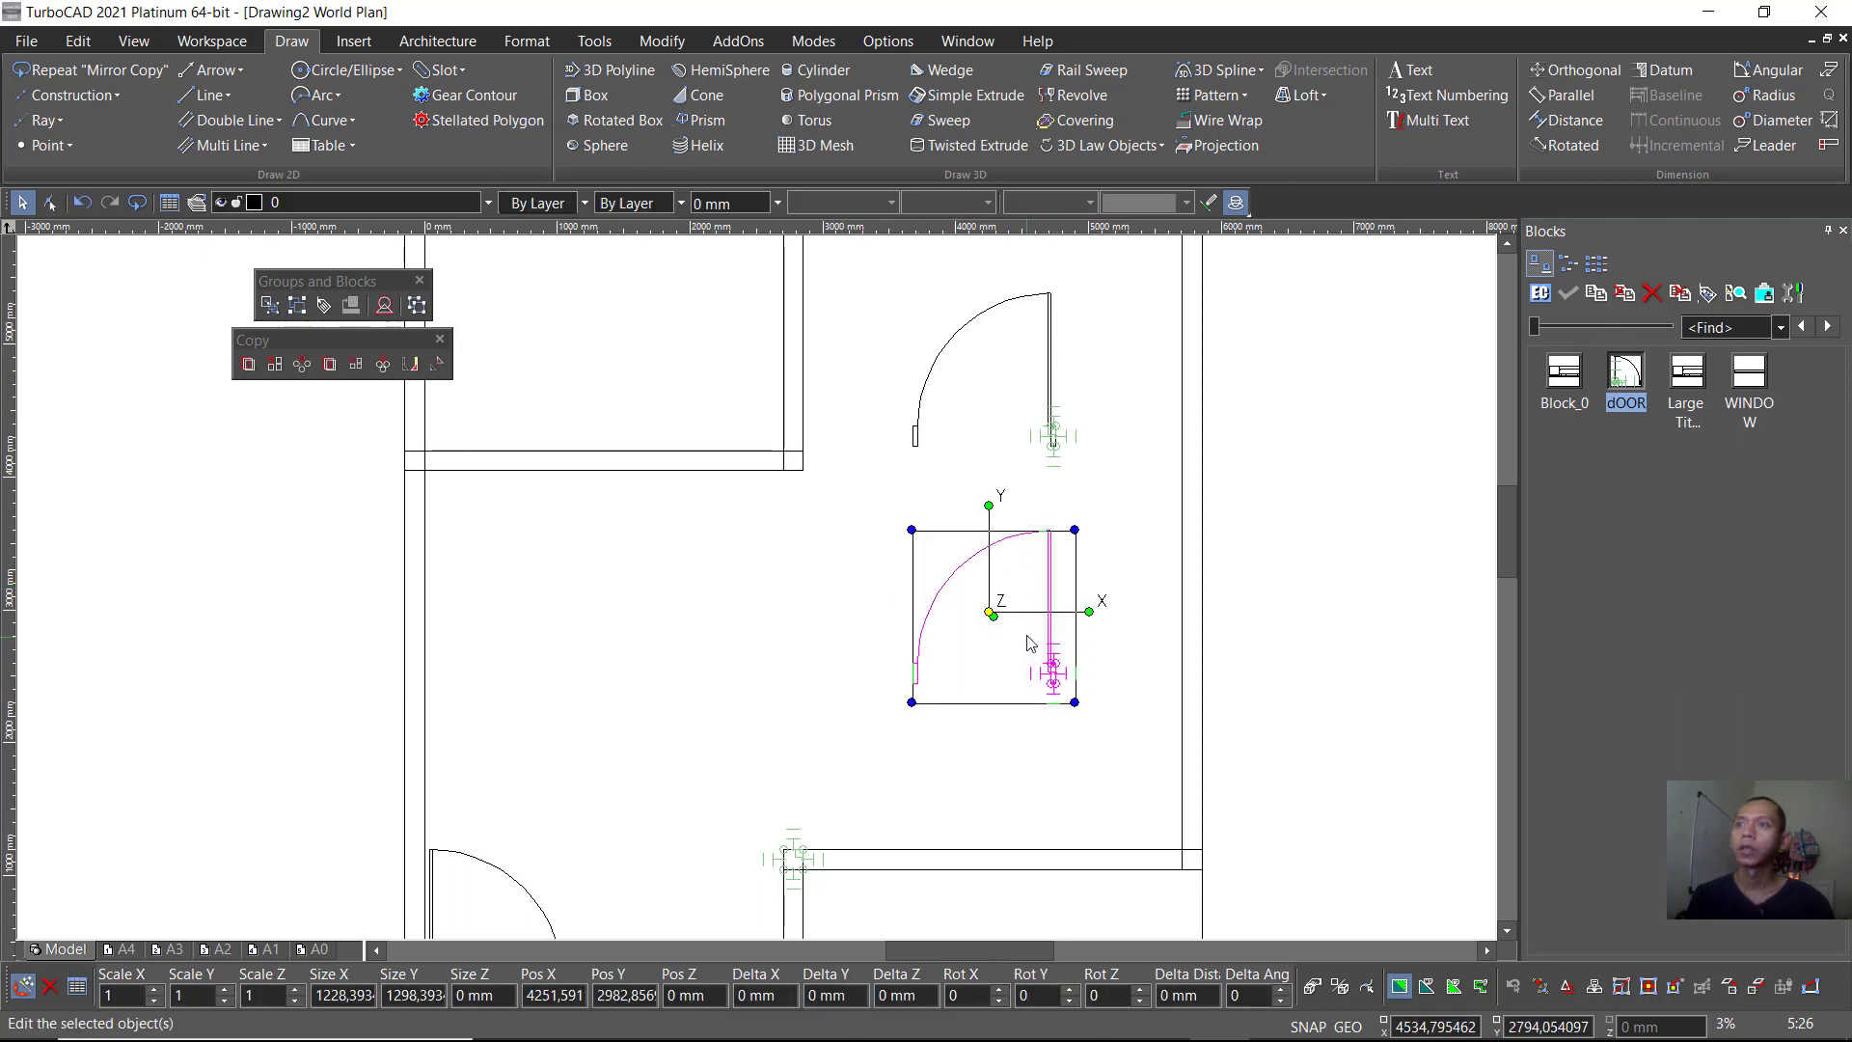
scroll(1030, 644, "down", 2)
scroll(710, 583, "up", 3)
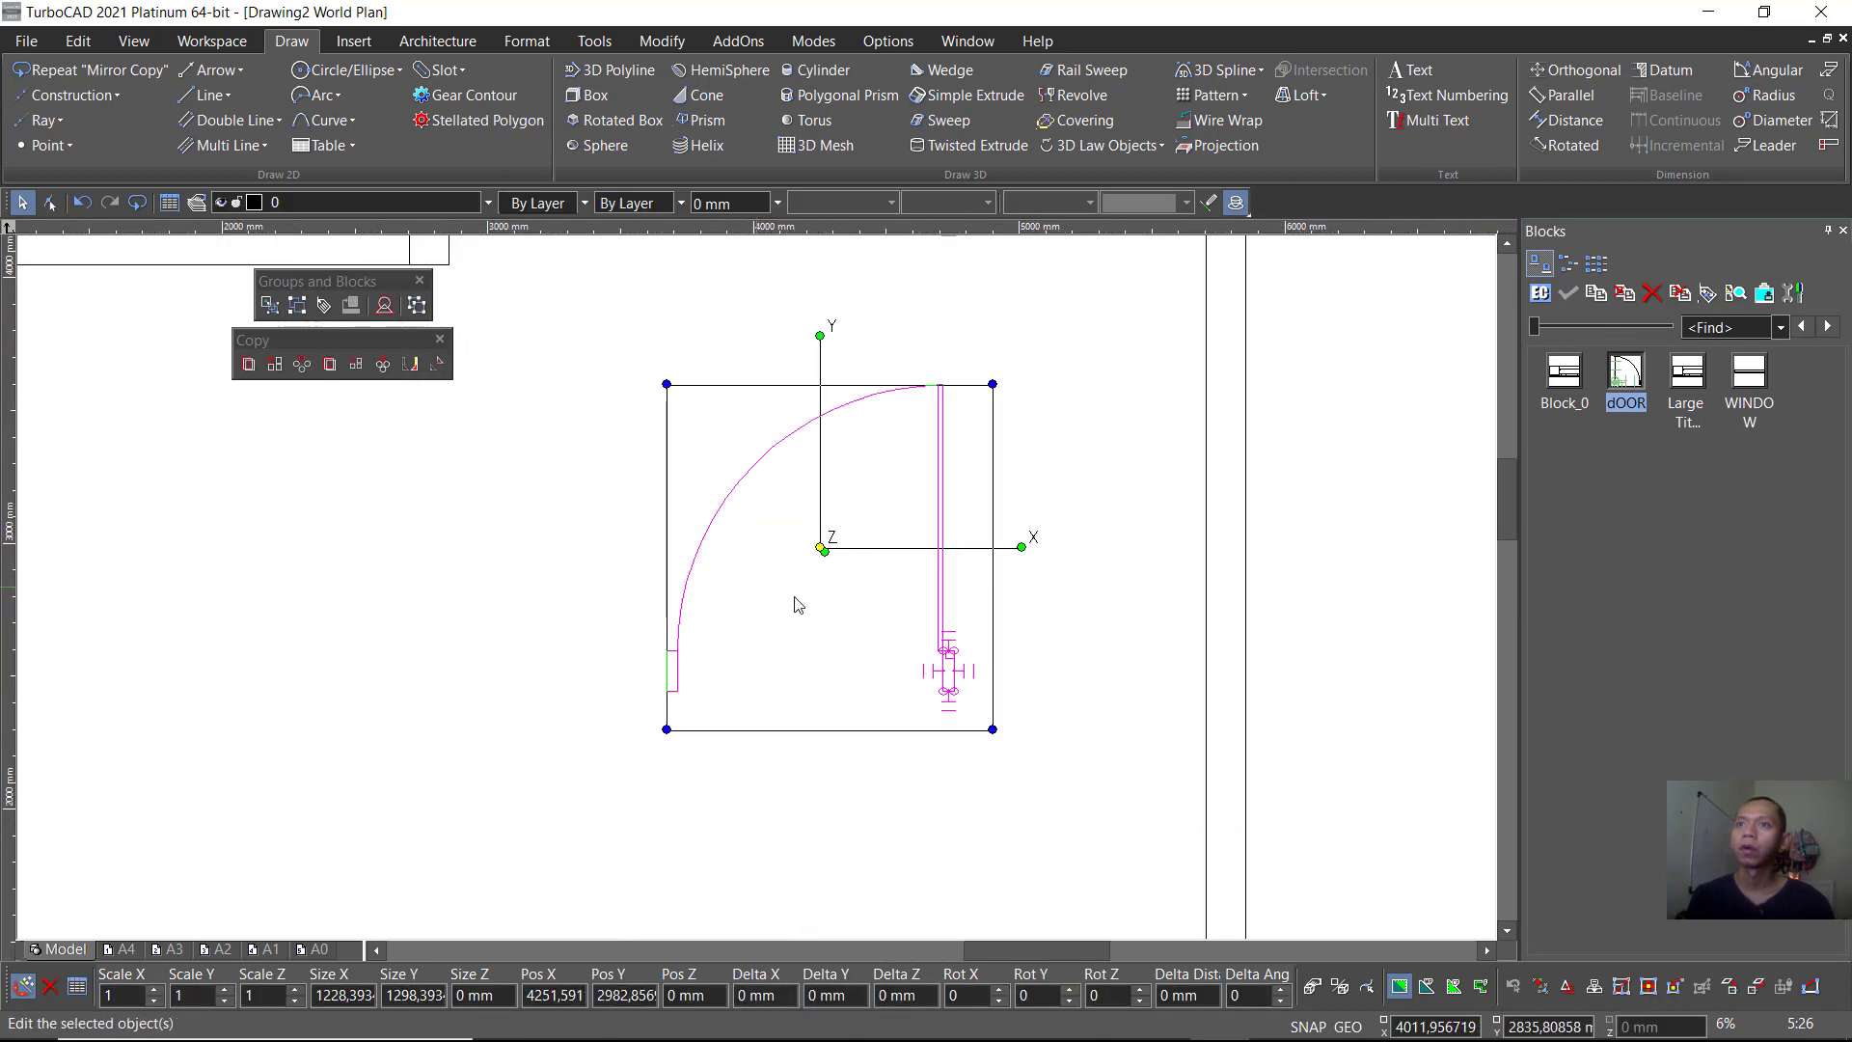
Step: Set the door's reference point at its bottom-right hinge corner
right_click(876, 569)
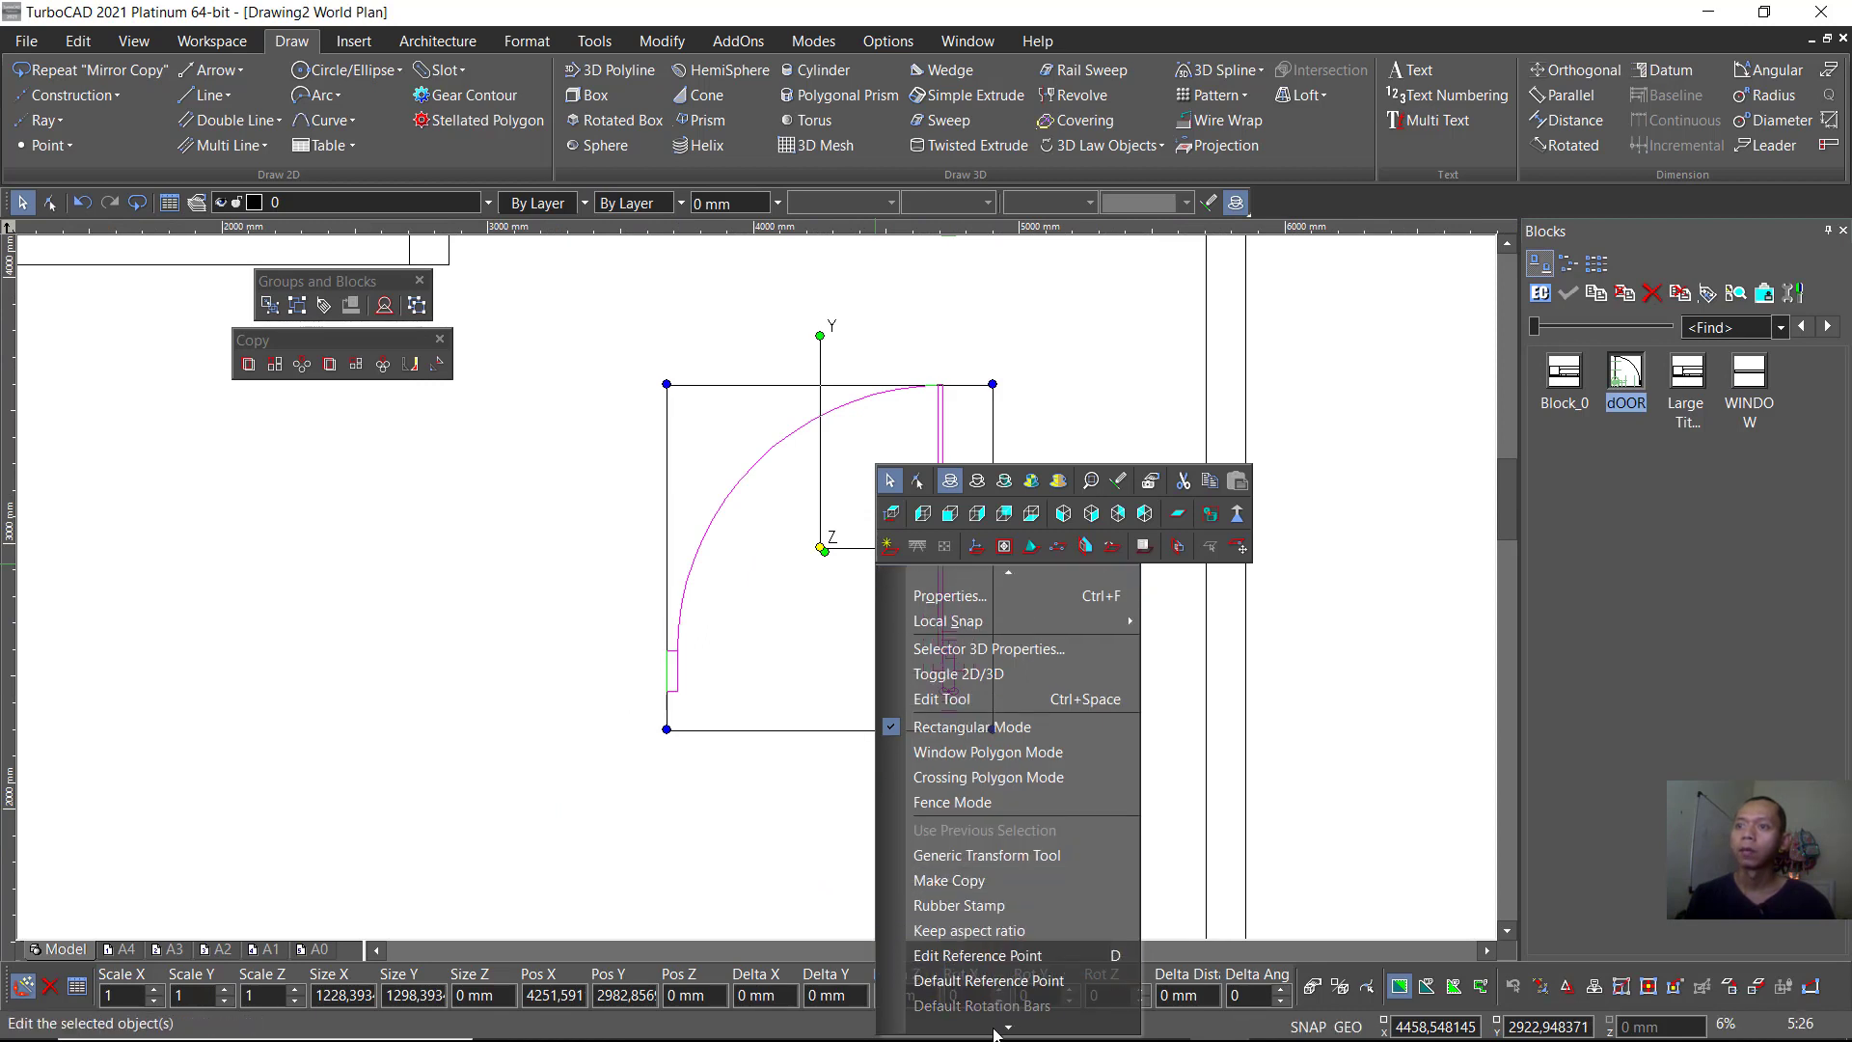
left_click(970, 955)
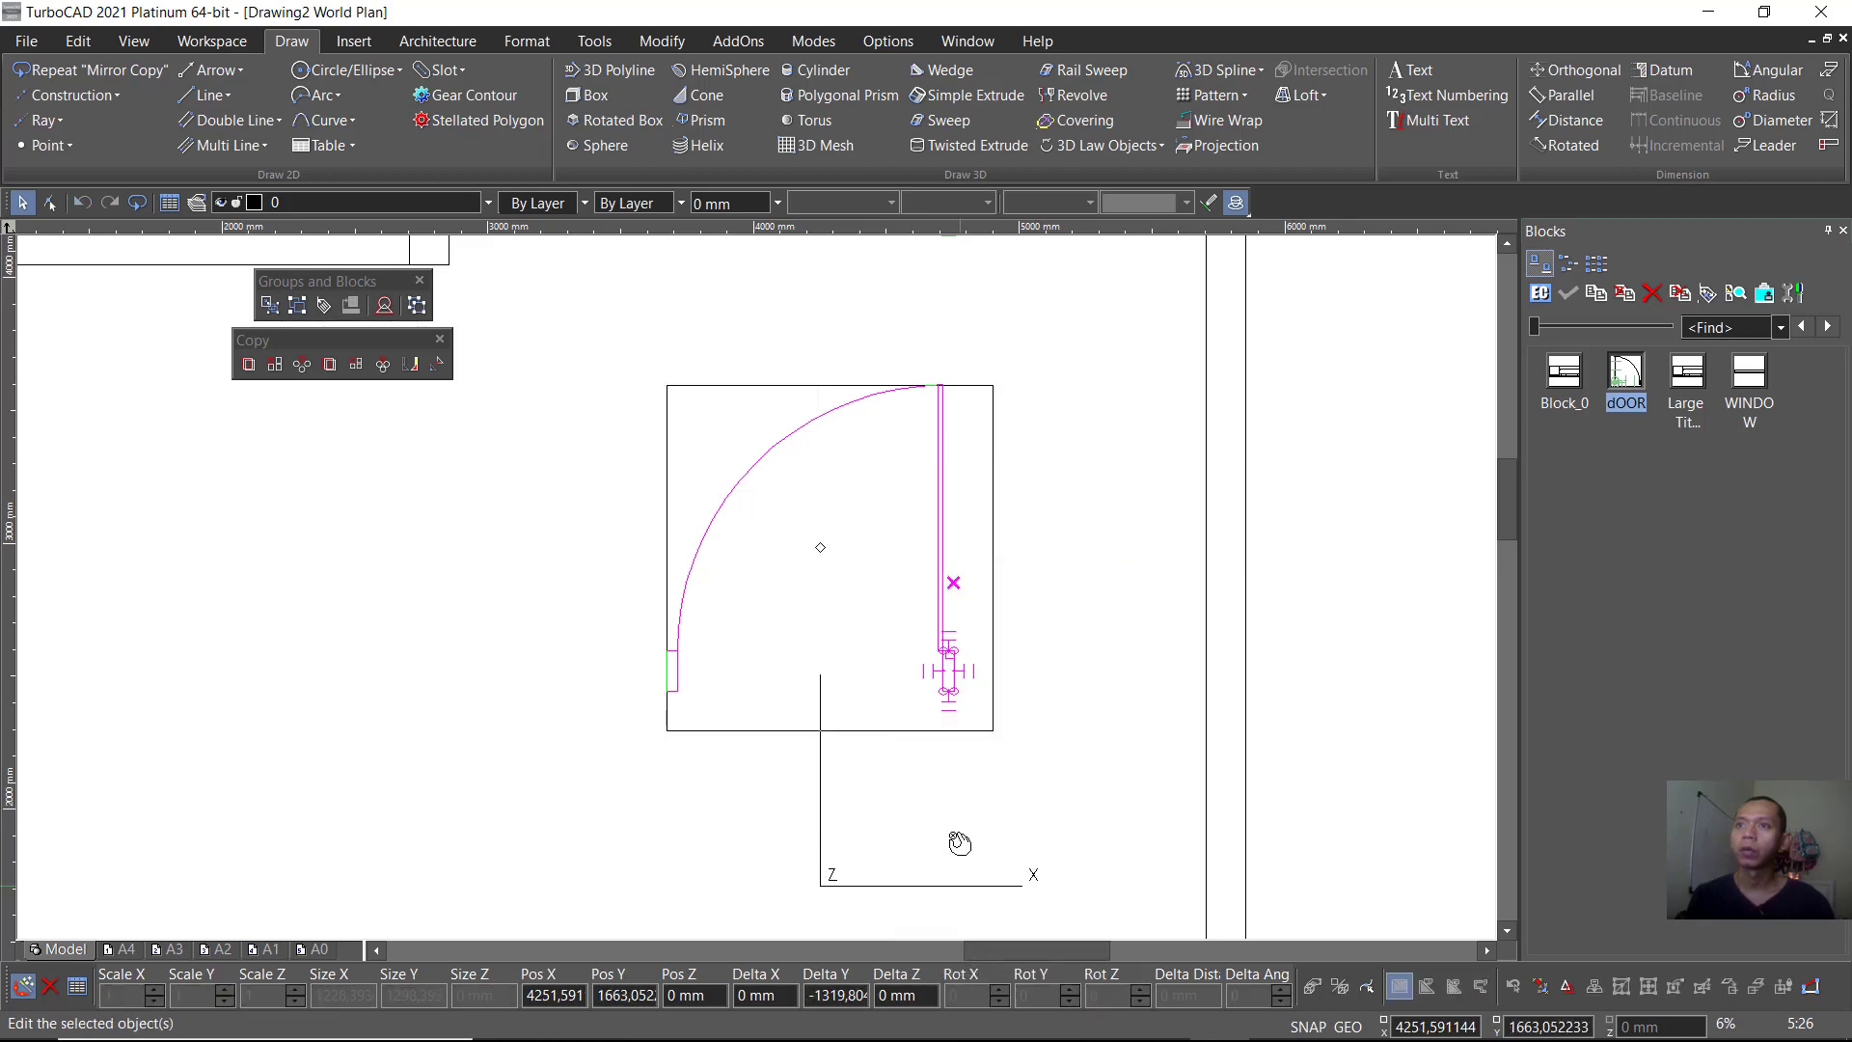
left_click(955, 695)
right_click(907, 715)
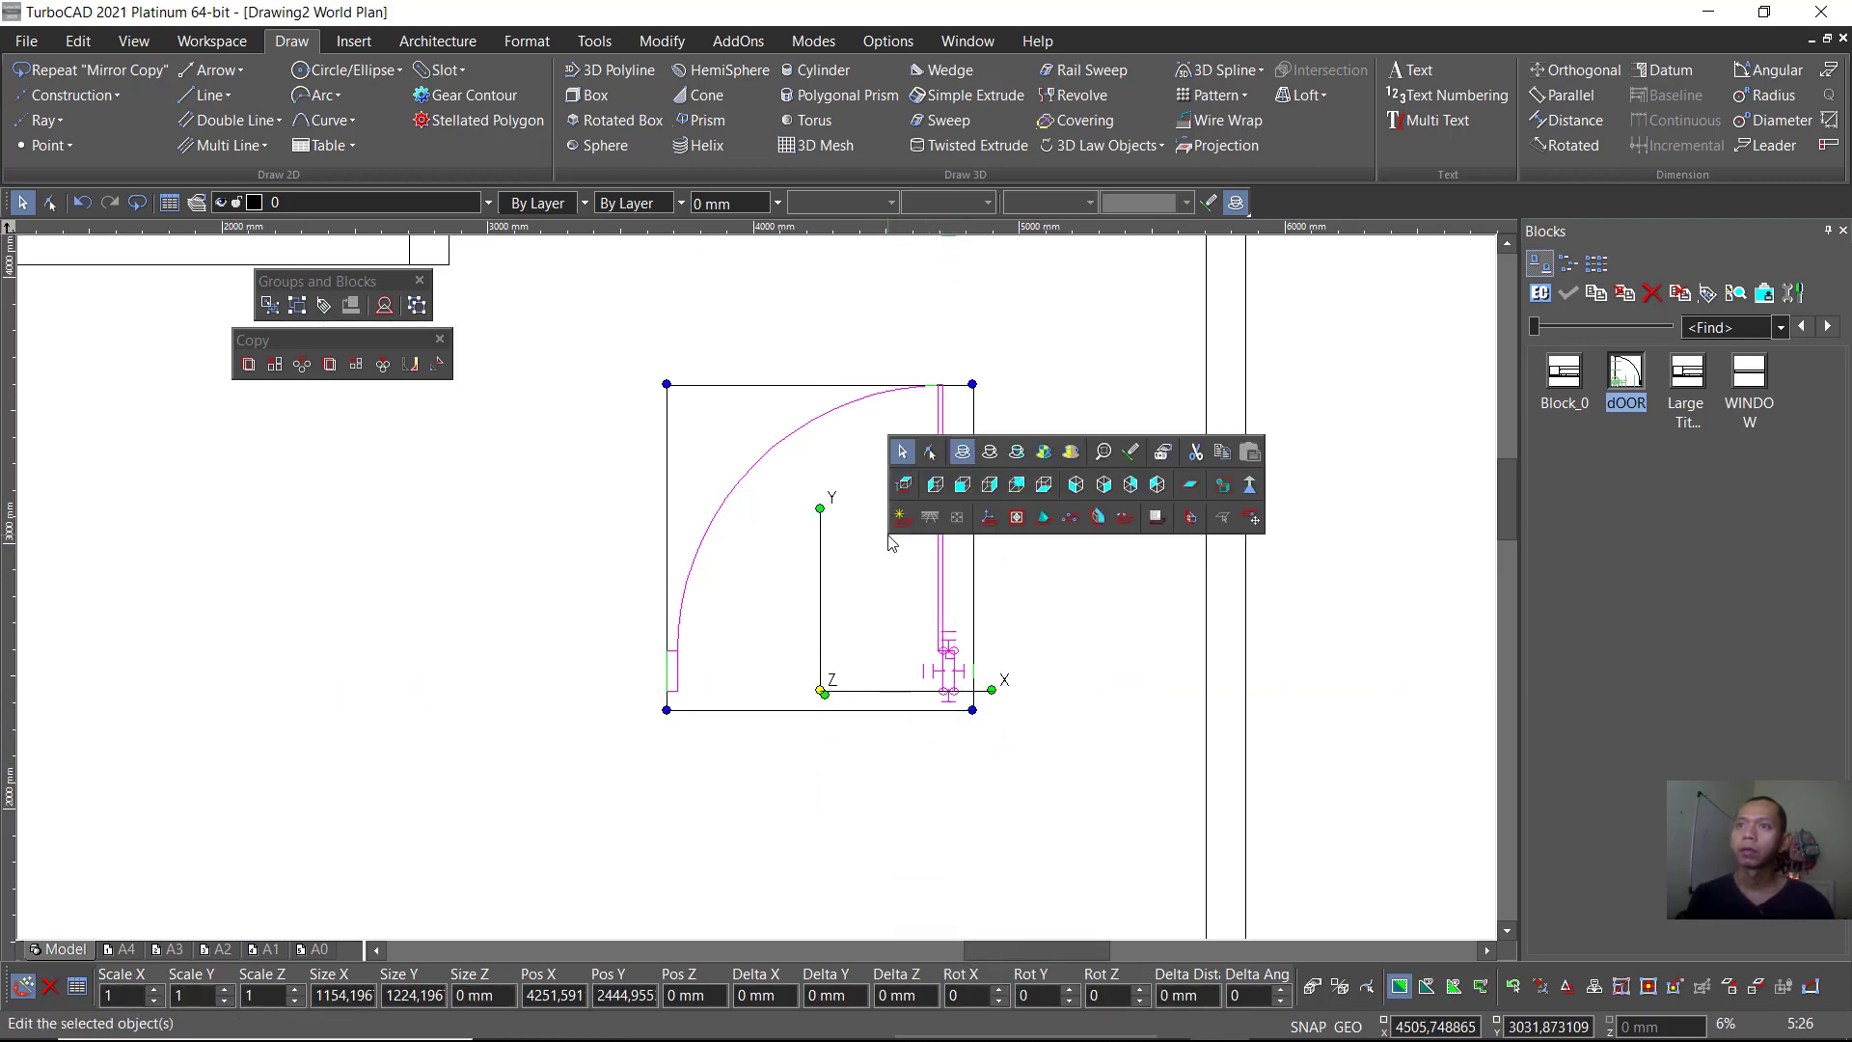
left_click(1001, 958)
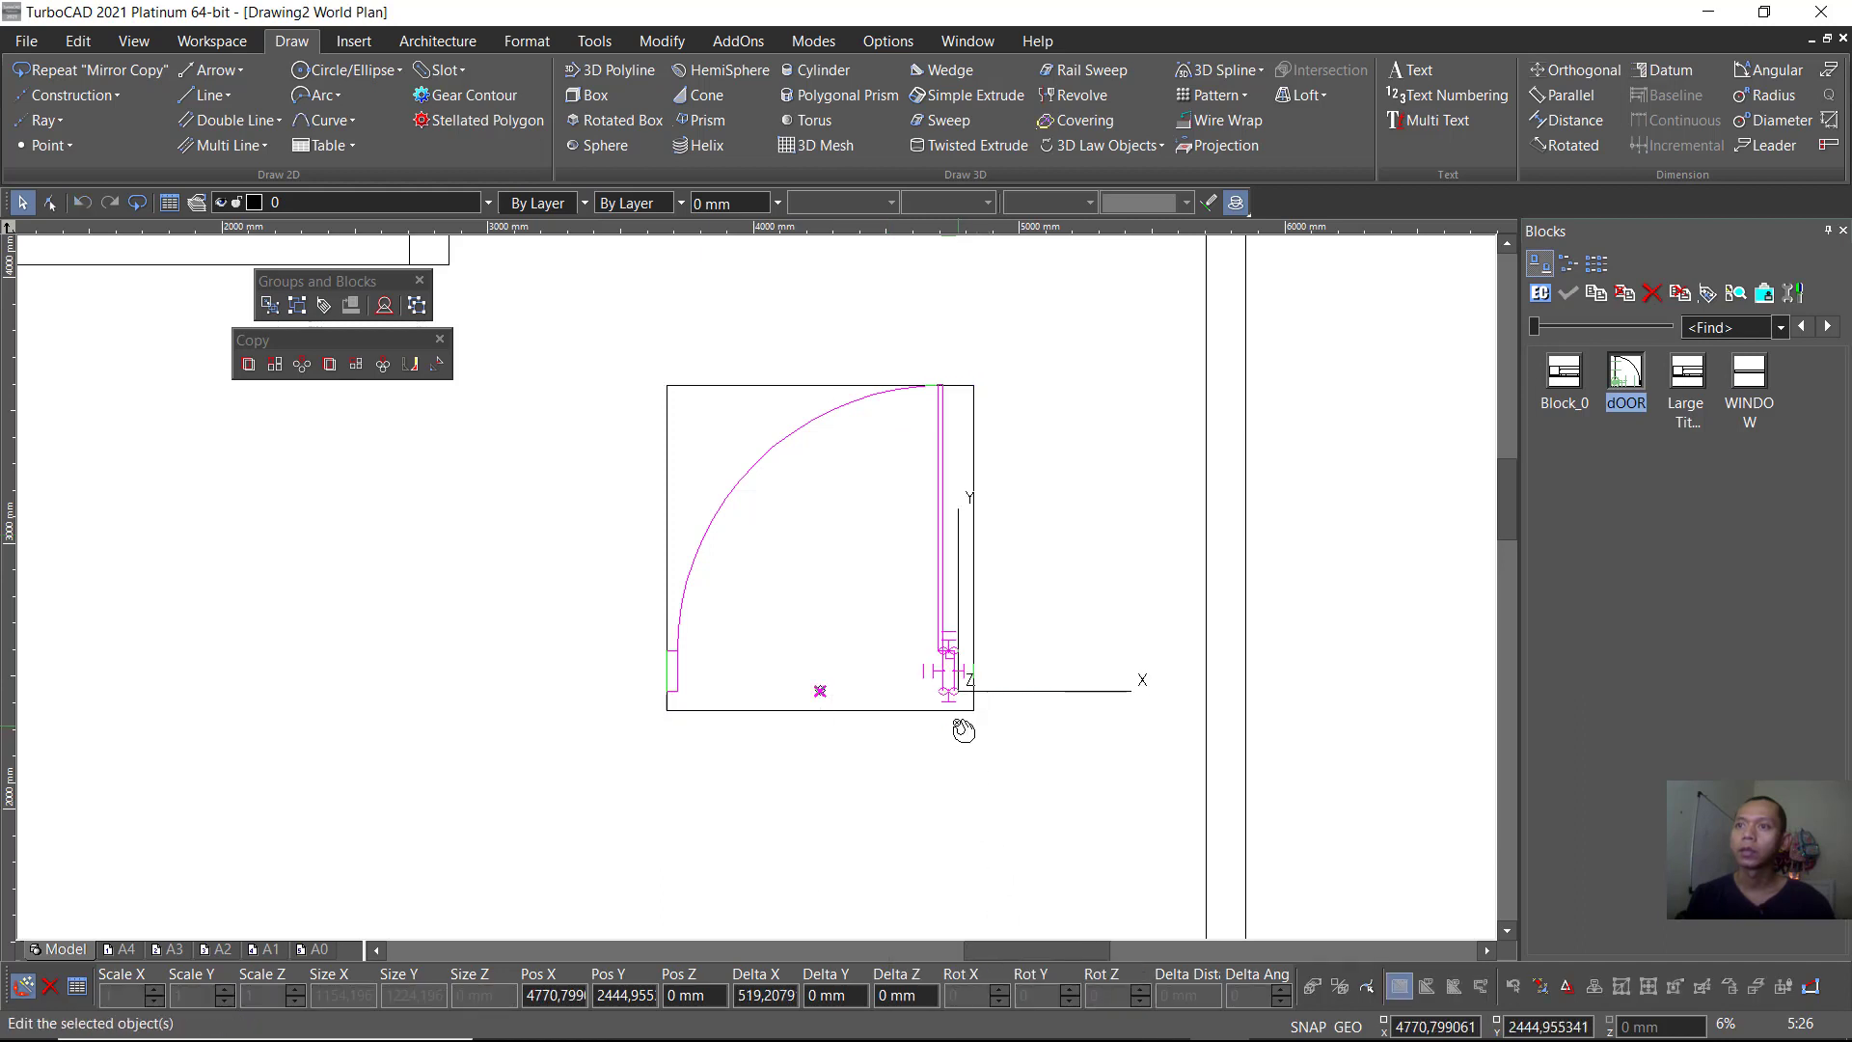
left_click(955, 691)
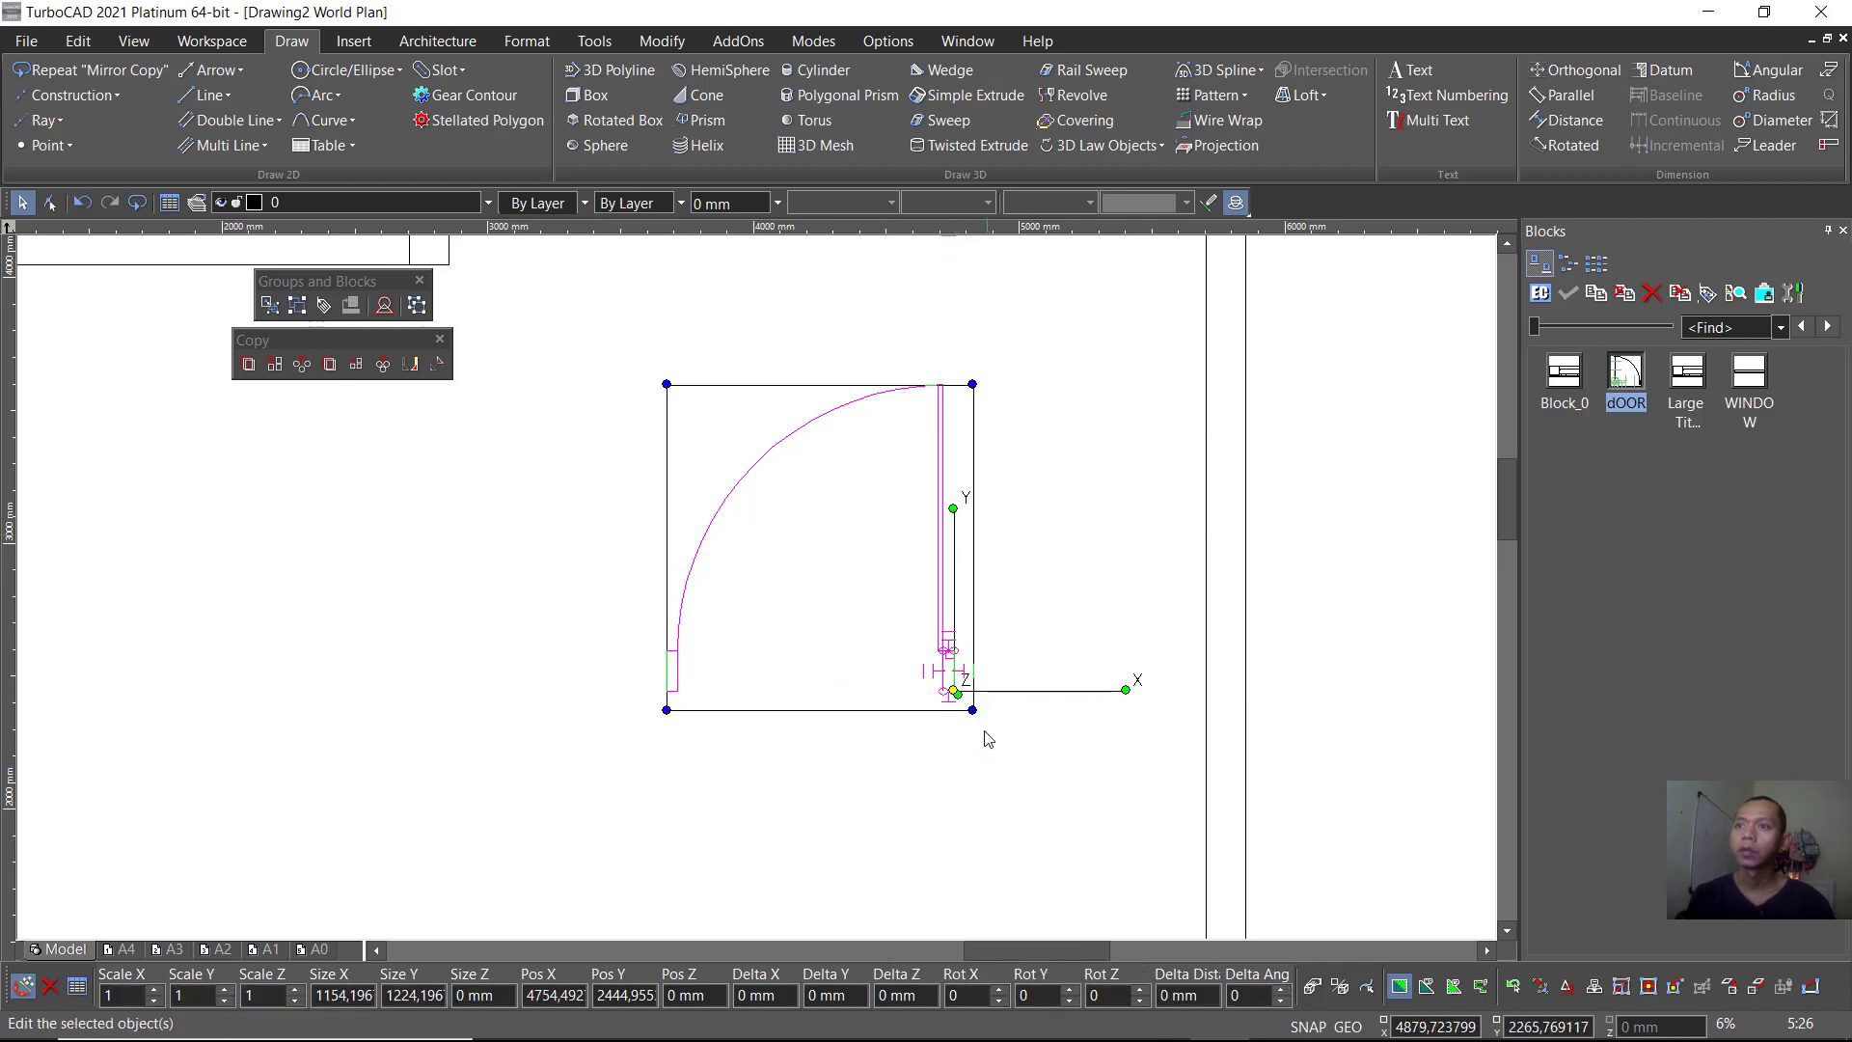
Step: Move the door onto the interior wall junction
scroll(958, 709, "down", 2)
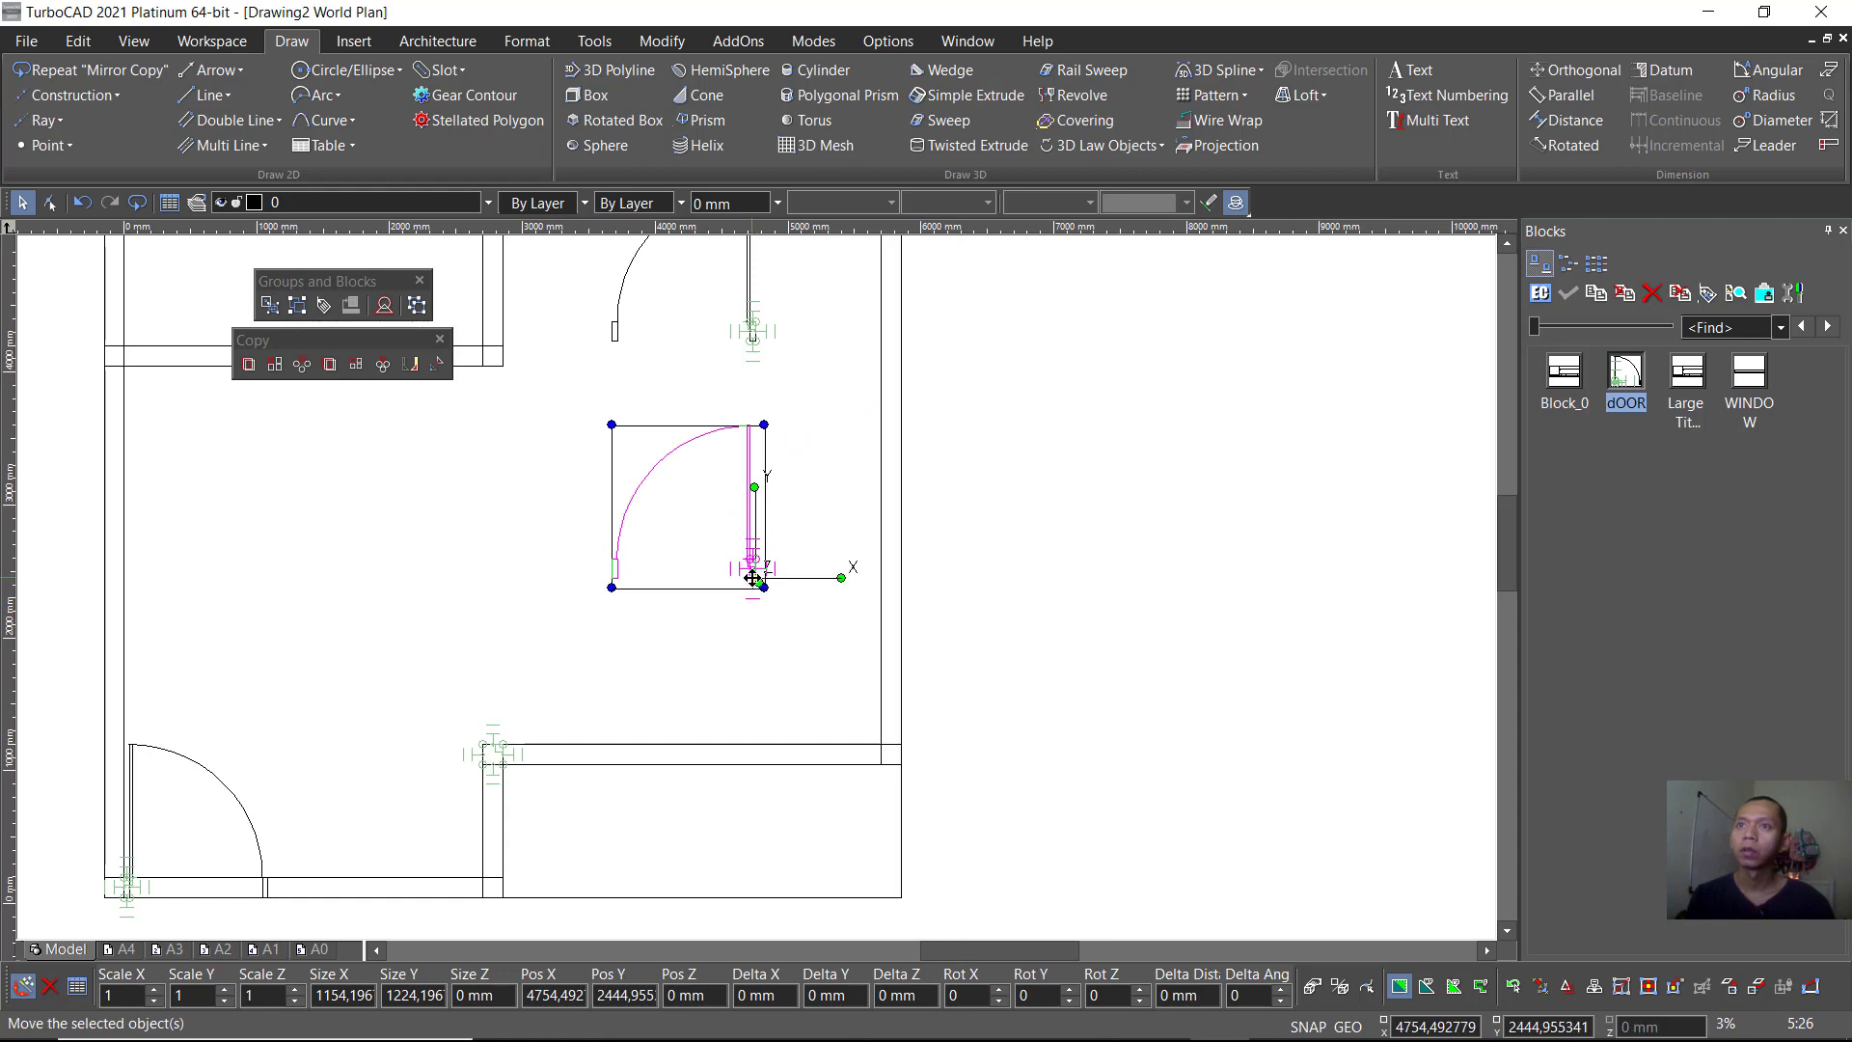
left_click(753, 577)
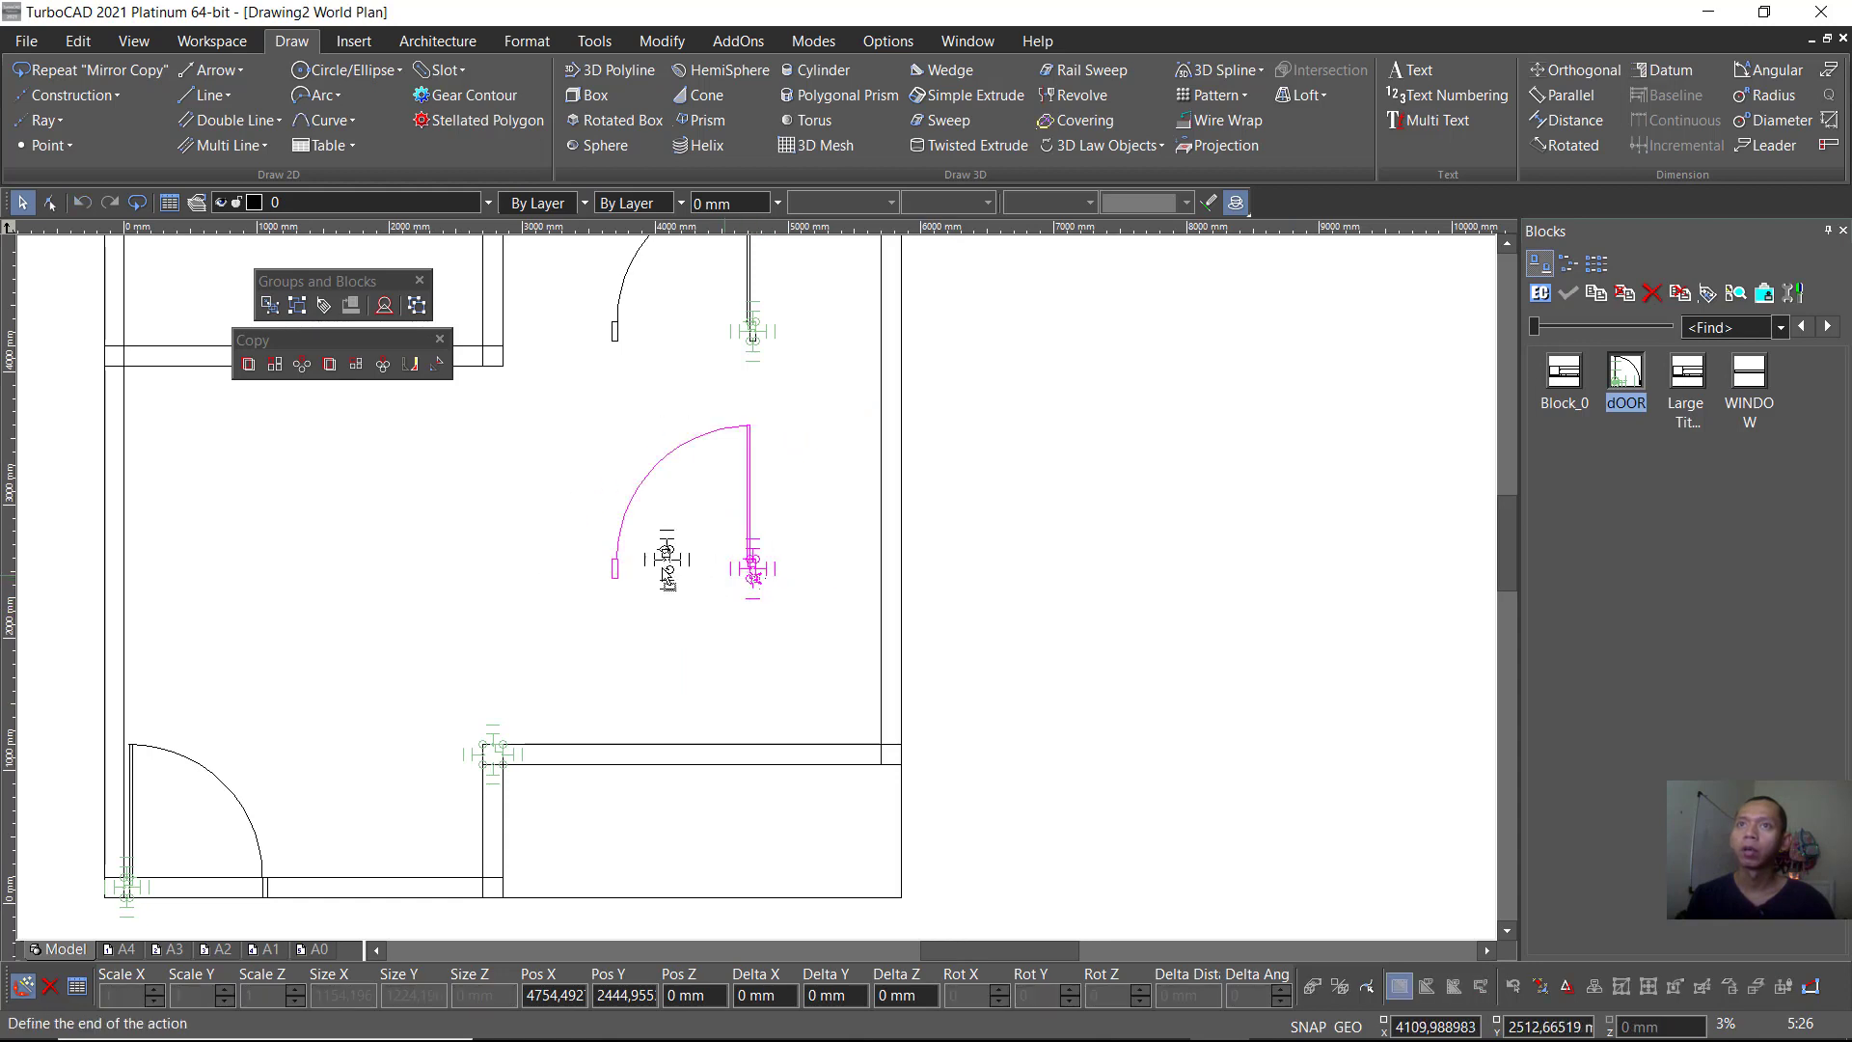
left_click(482, 365)
scroll(869, 734, "down", 2)
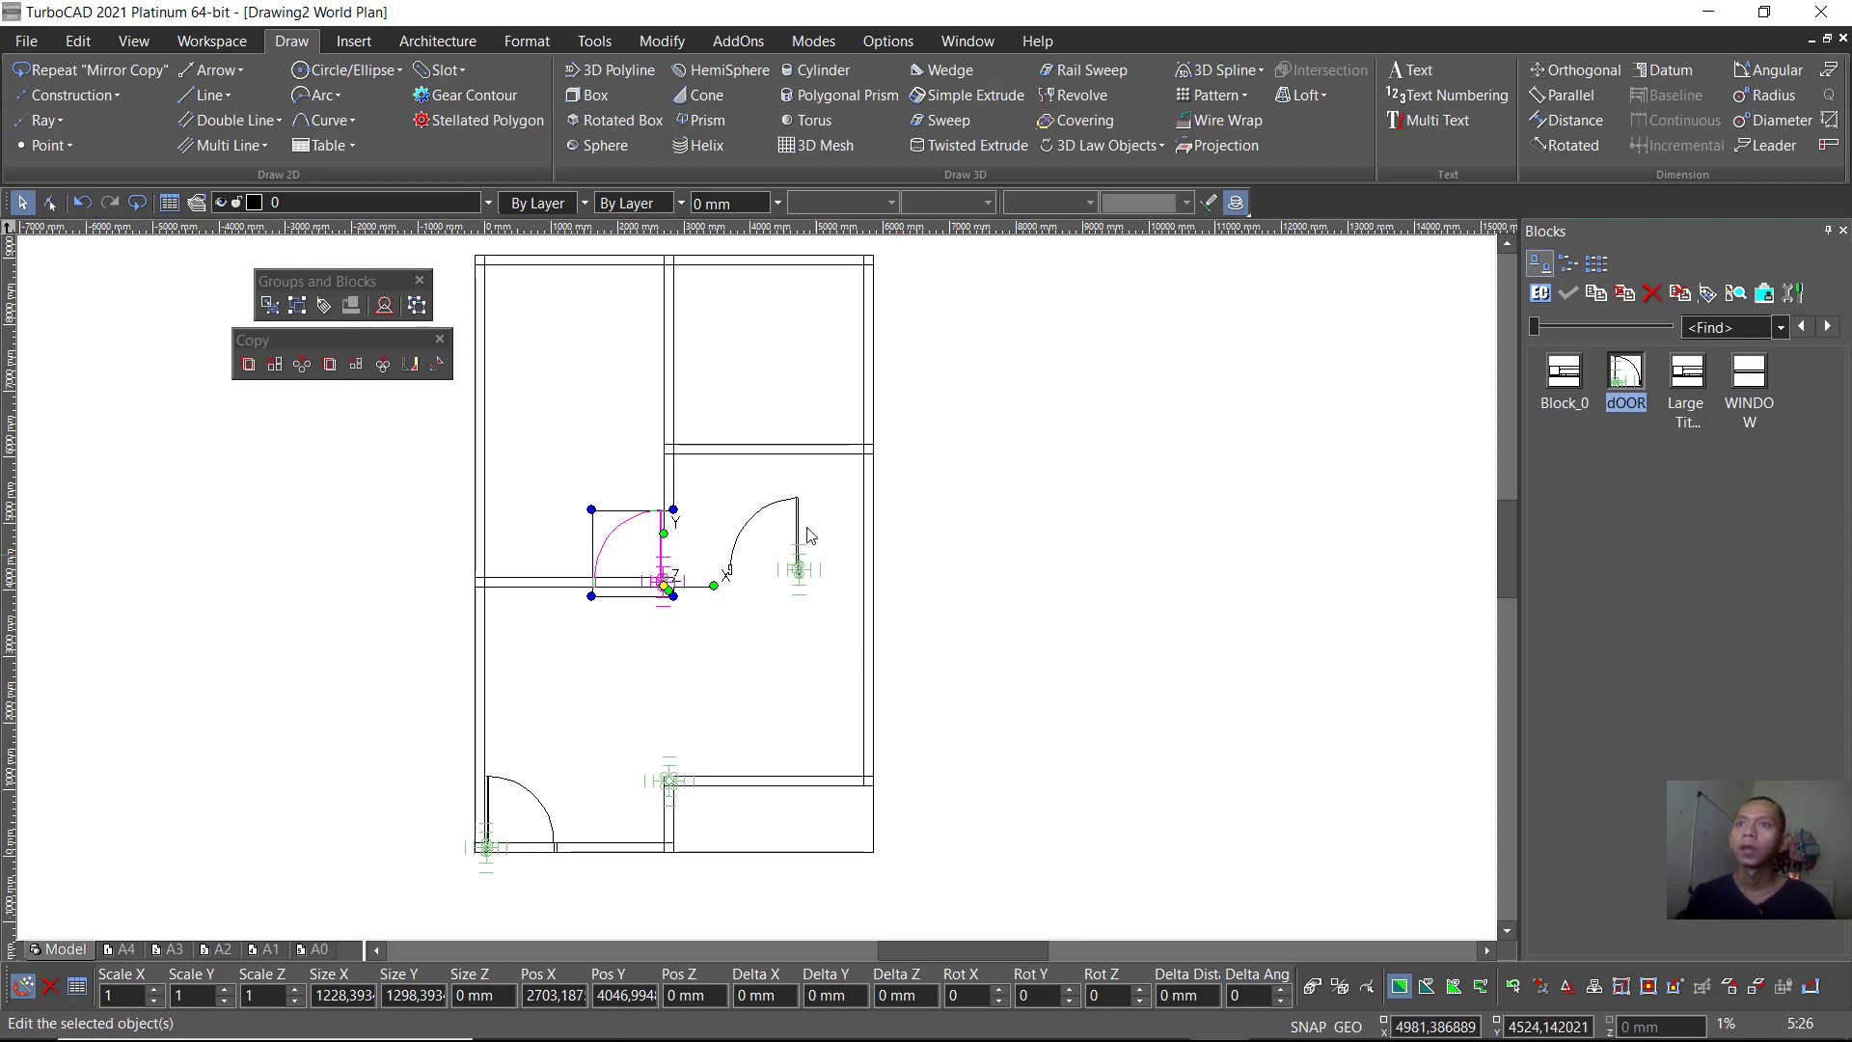
scroll(809, 536, "up", 2)
Step: Select the right door and set its reference point at the bottom-right corner
scroll(762, 591, "up", 1)
scroll(764, 589, "down", 1)
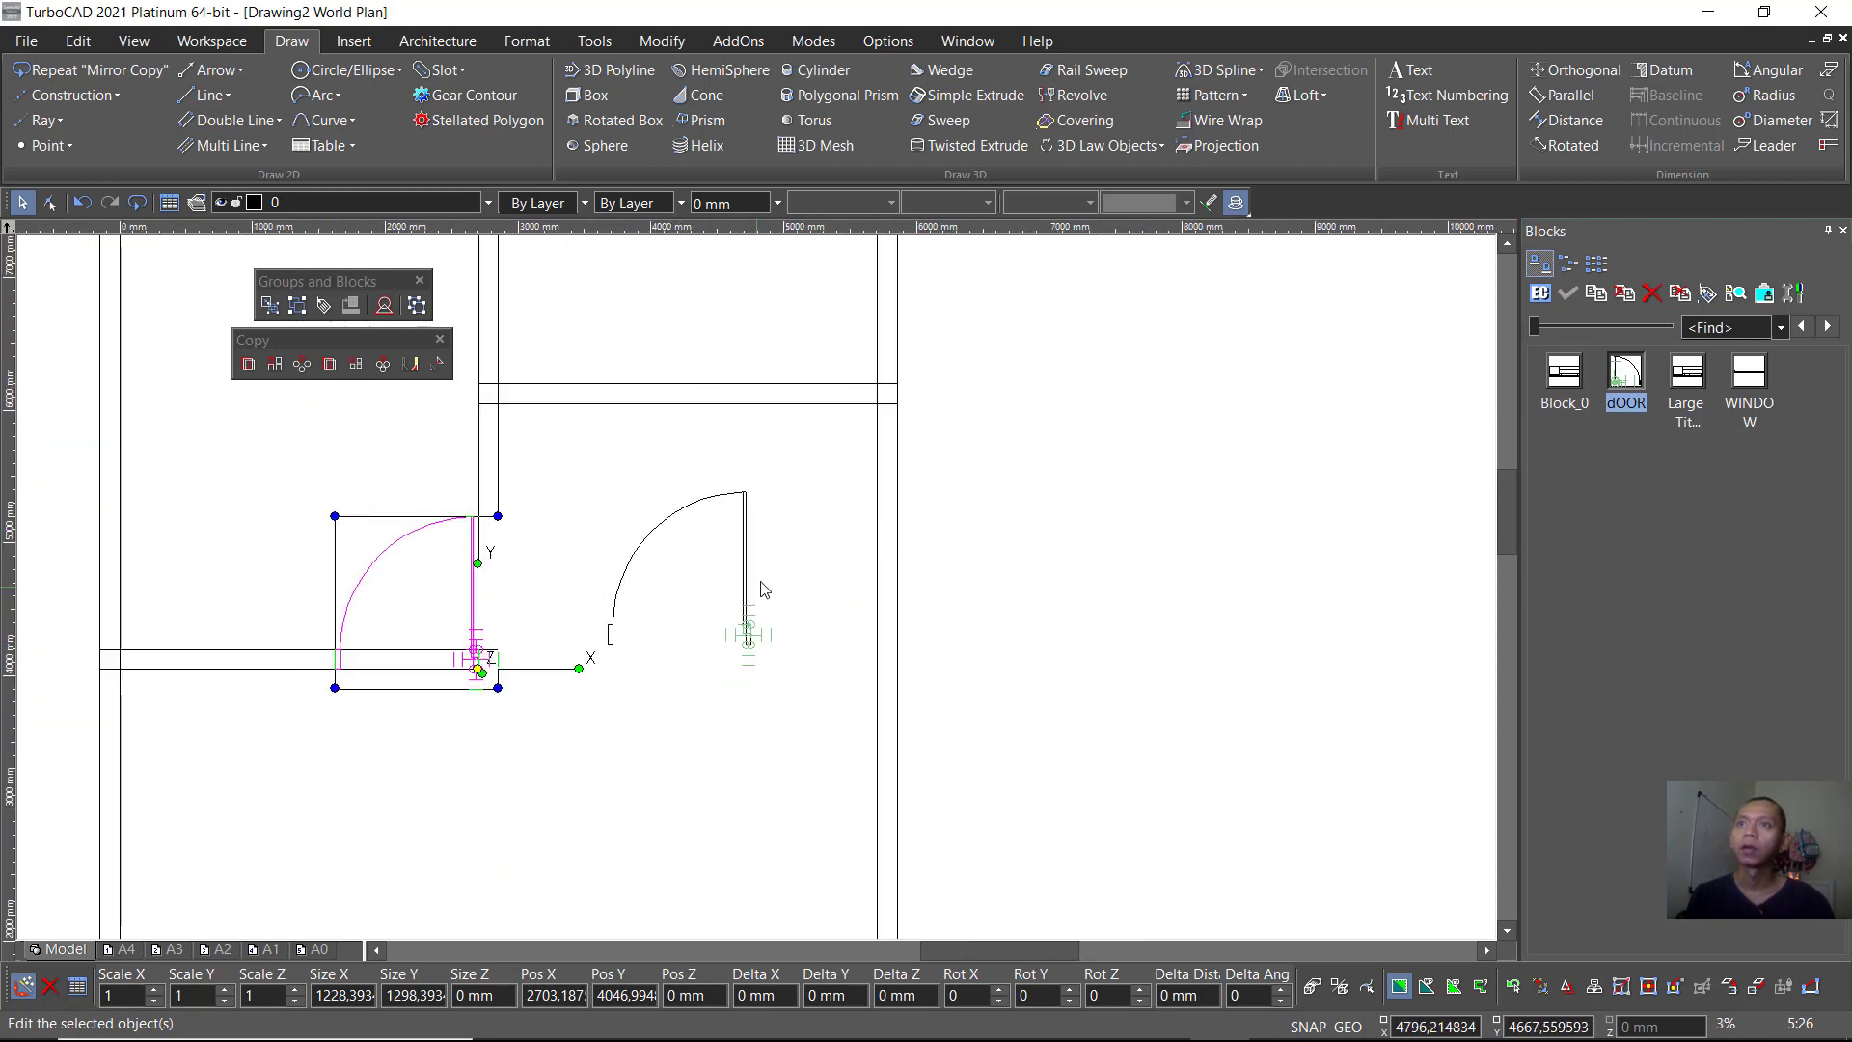
left_click_drag(793, 548, 713, 640)
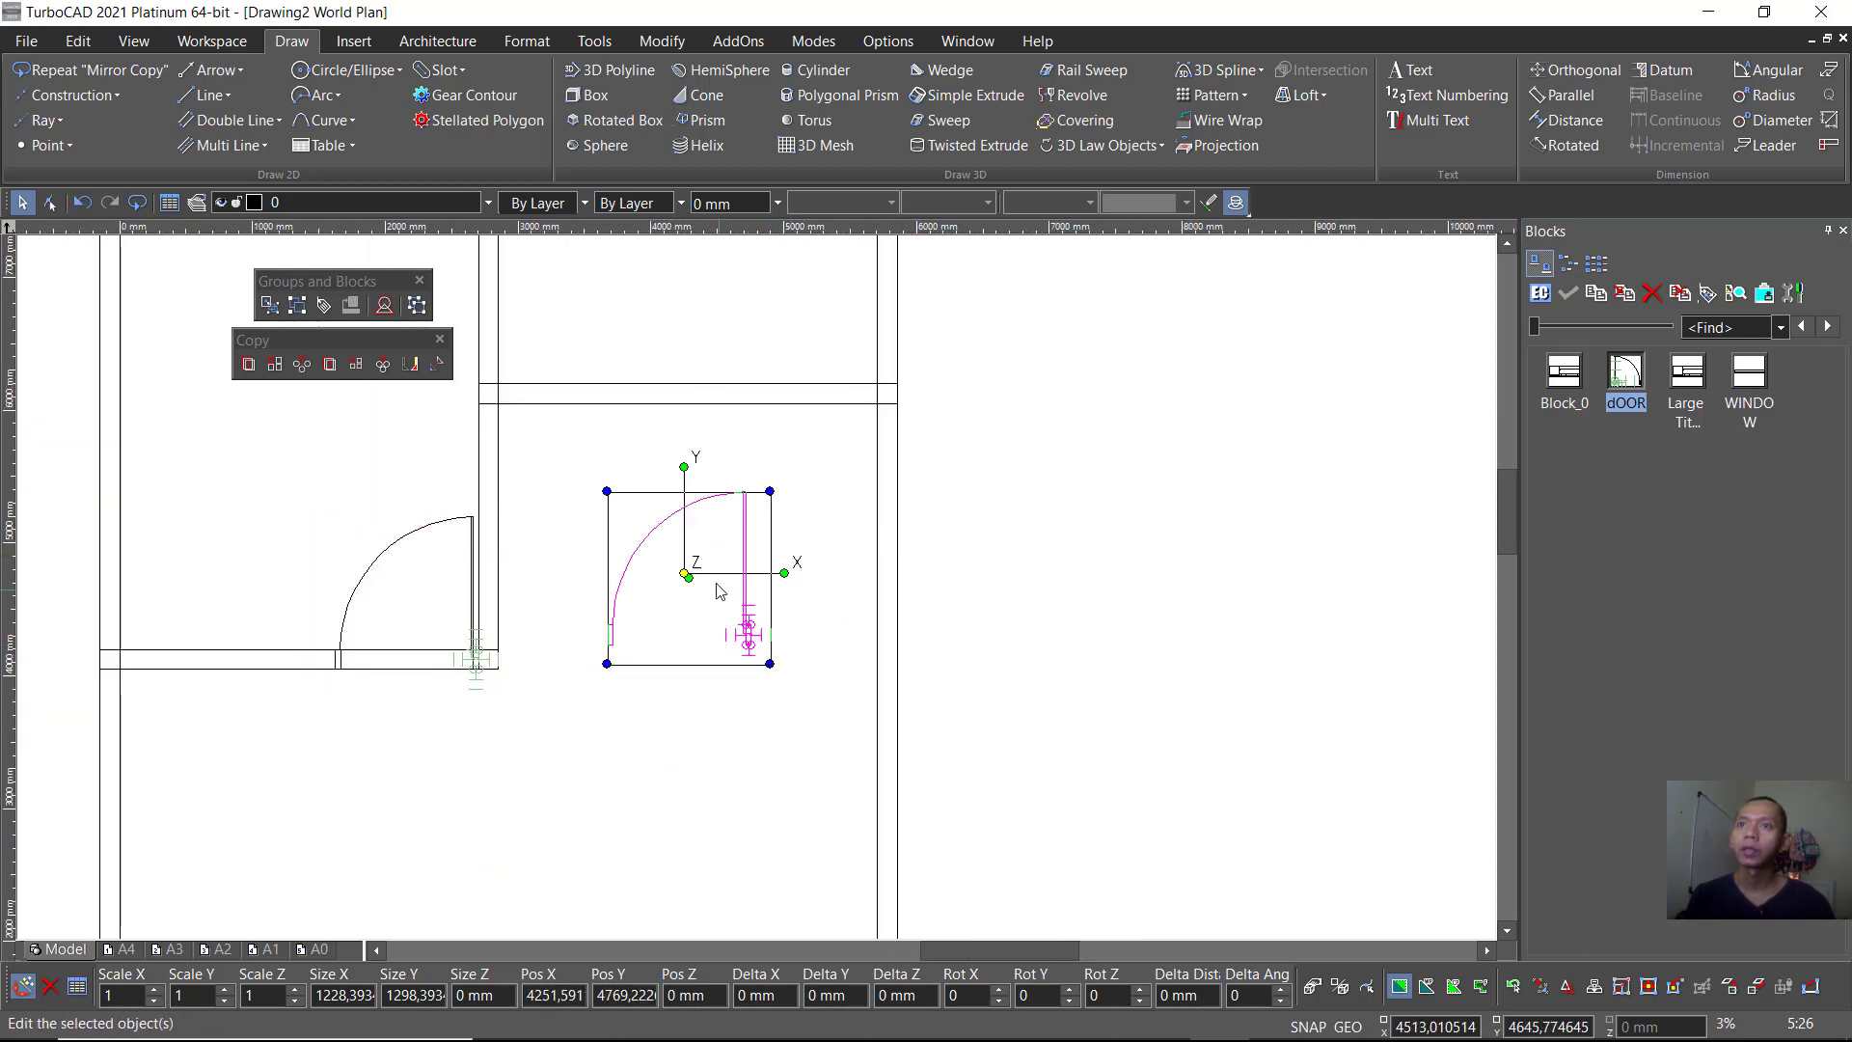
right_click(719, 591)
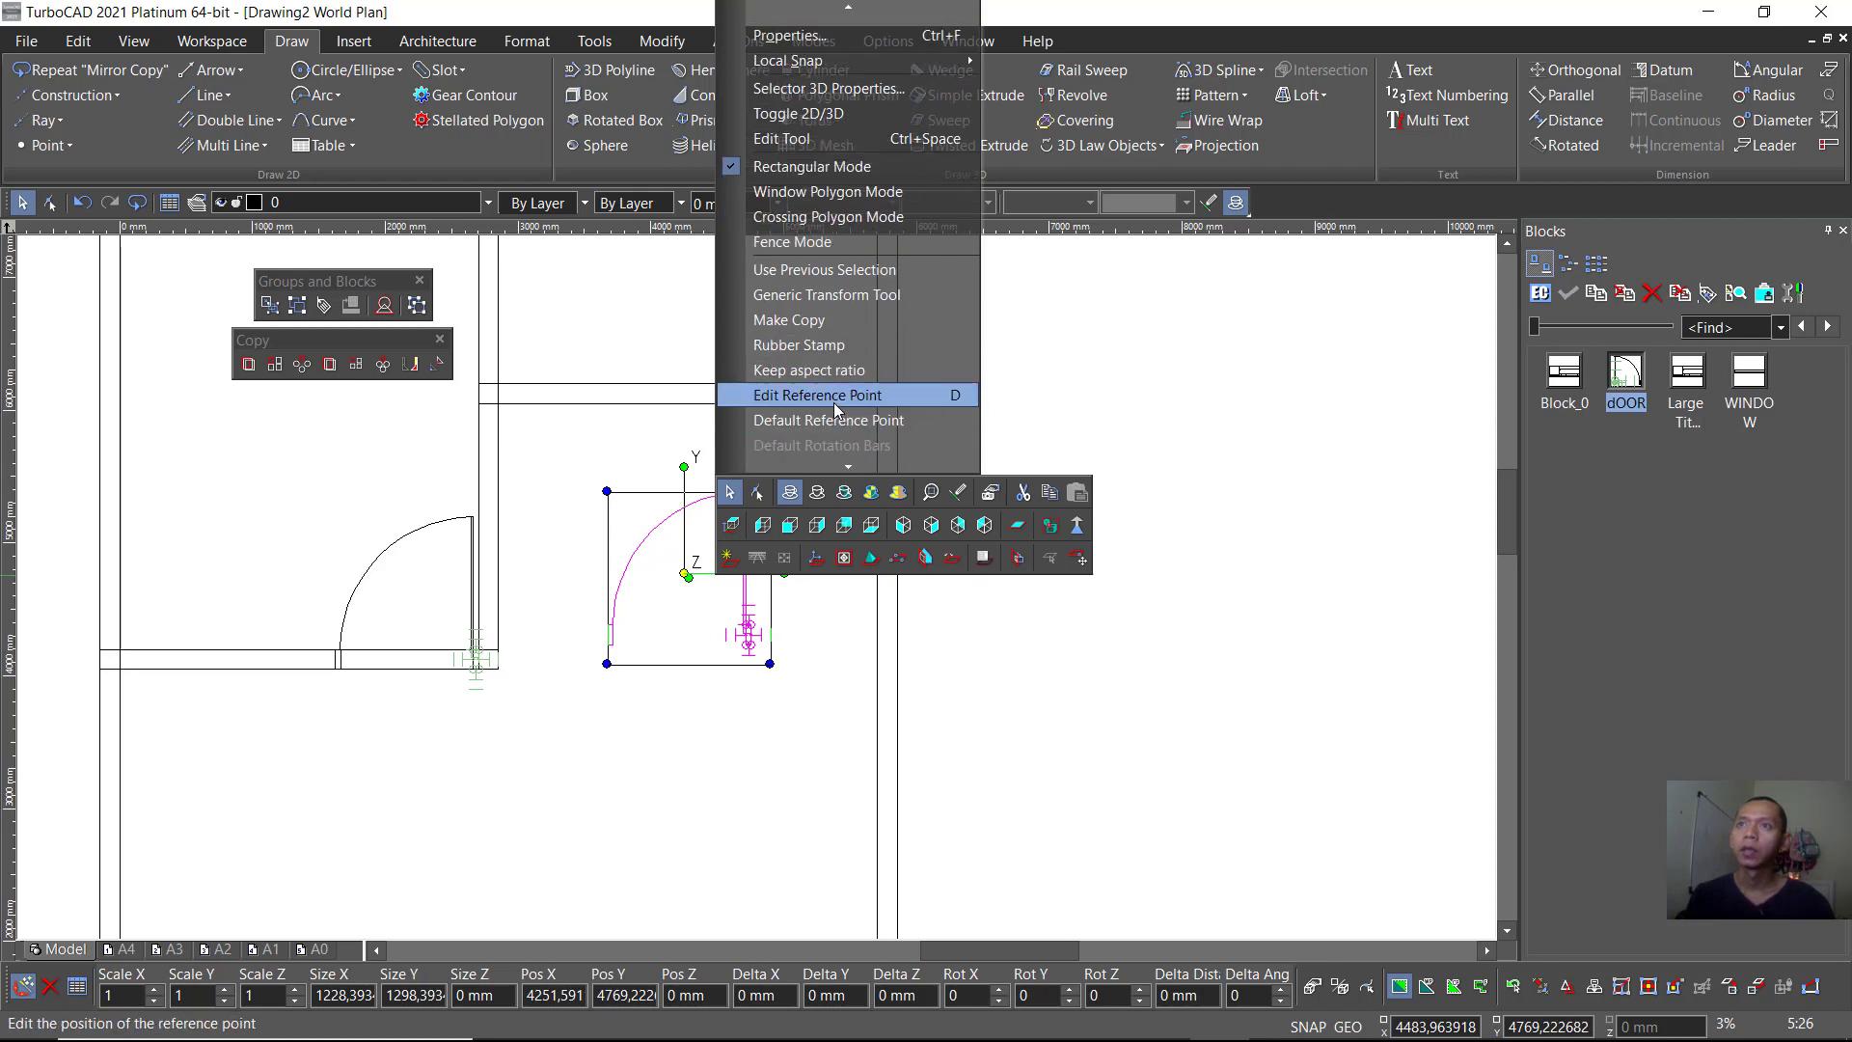
left_click(835, 415)
scroll(755, 636, "up", 2)
scroll(757, 639, "up", 2)
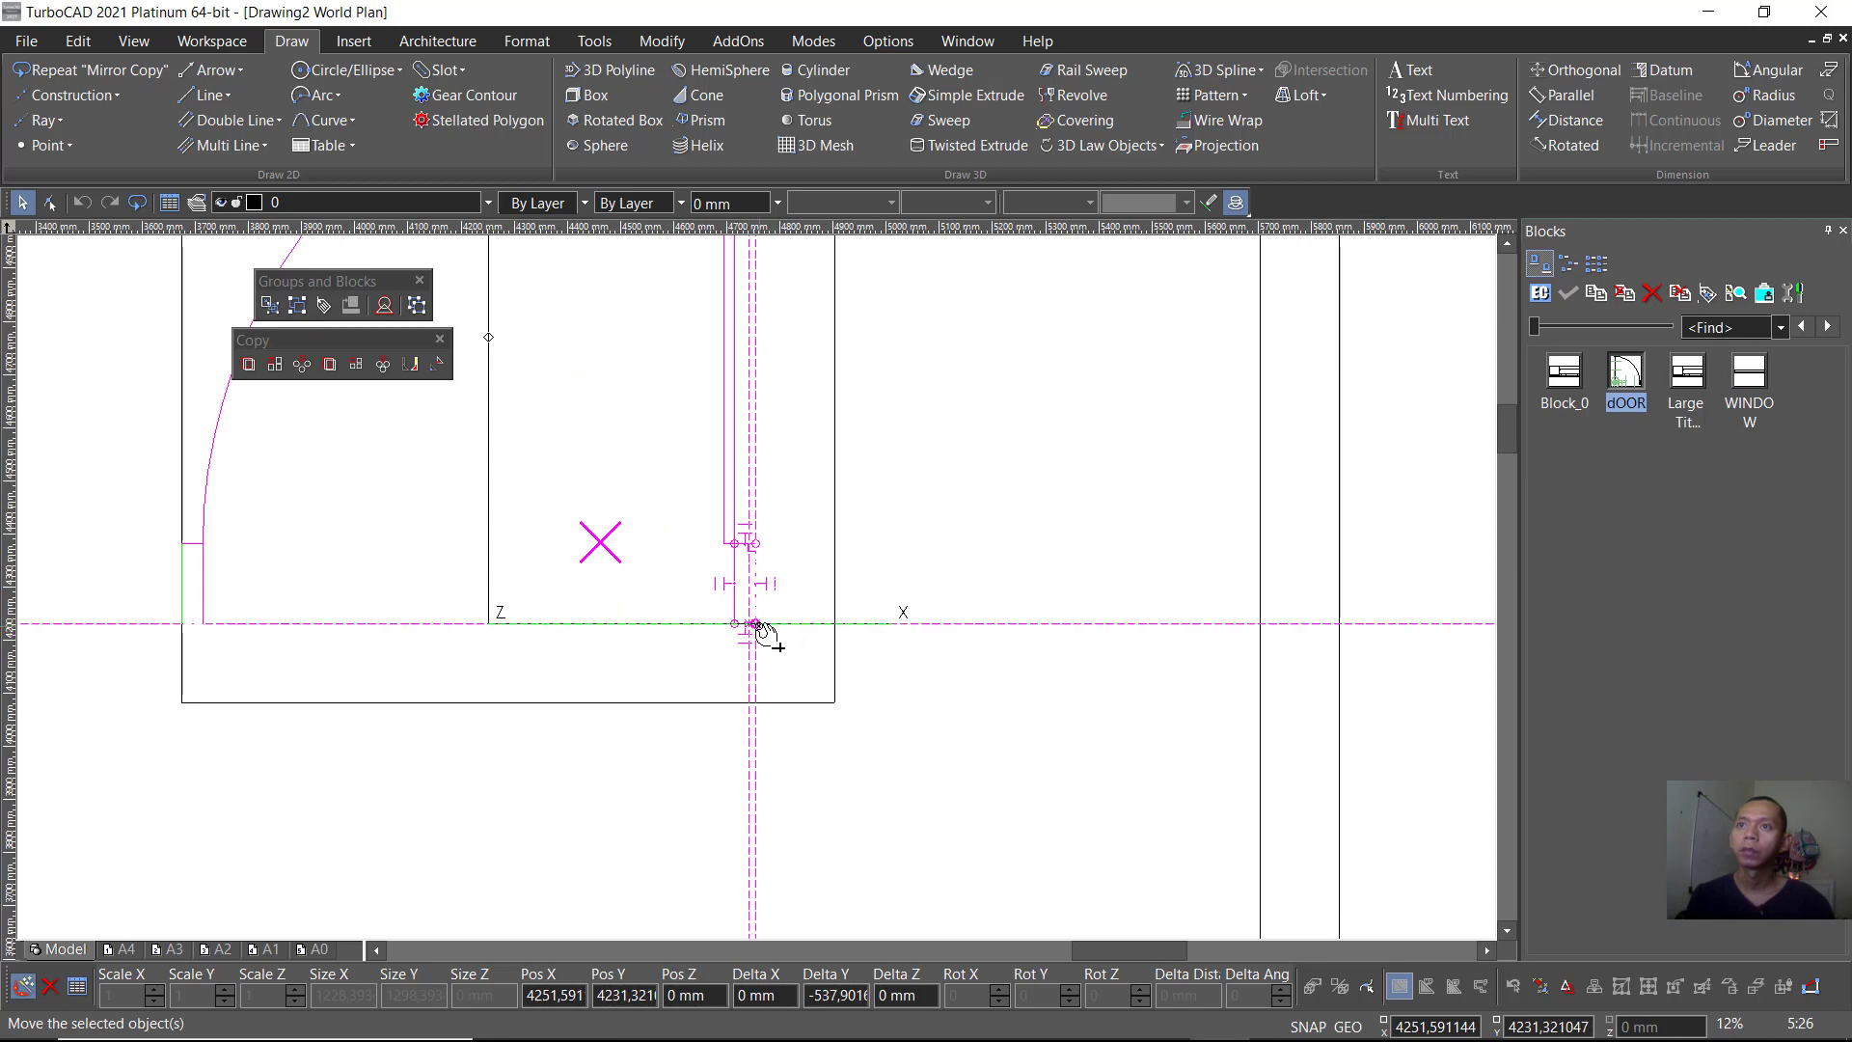
left_click(755, 627)
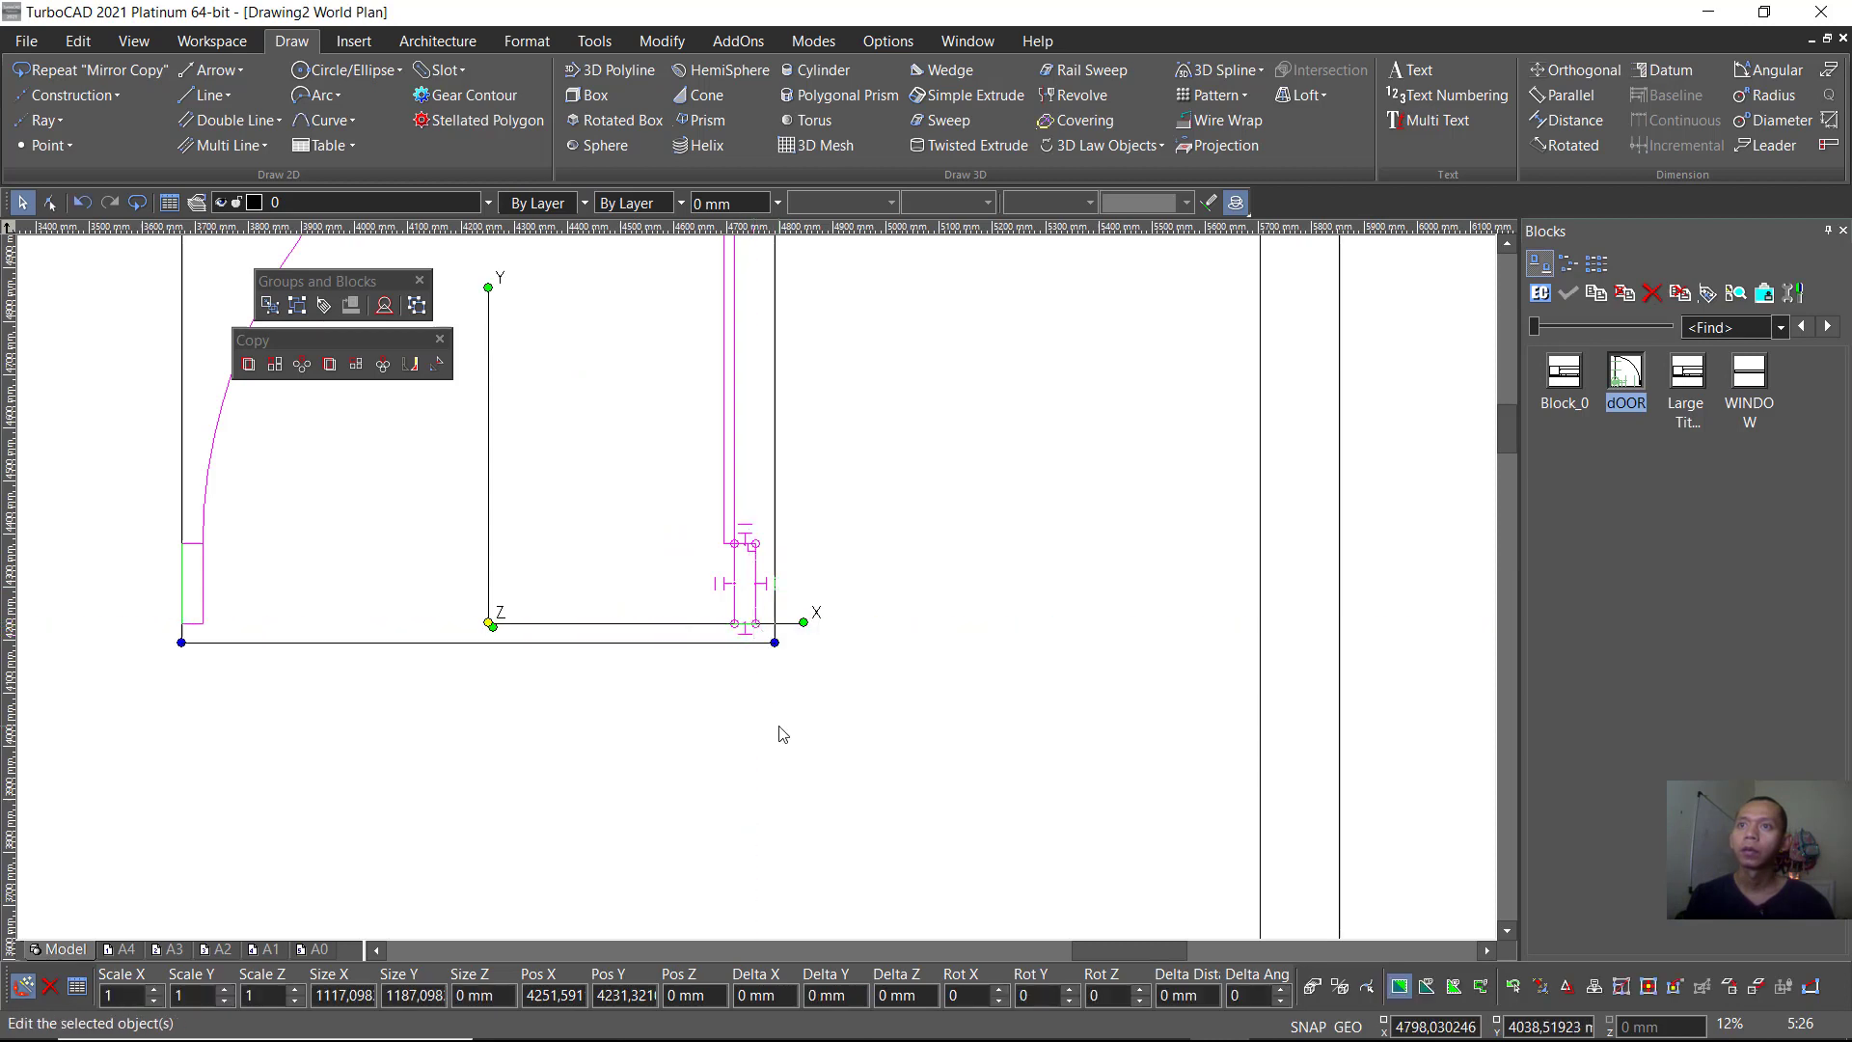
right_click(646, 547)
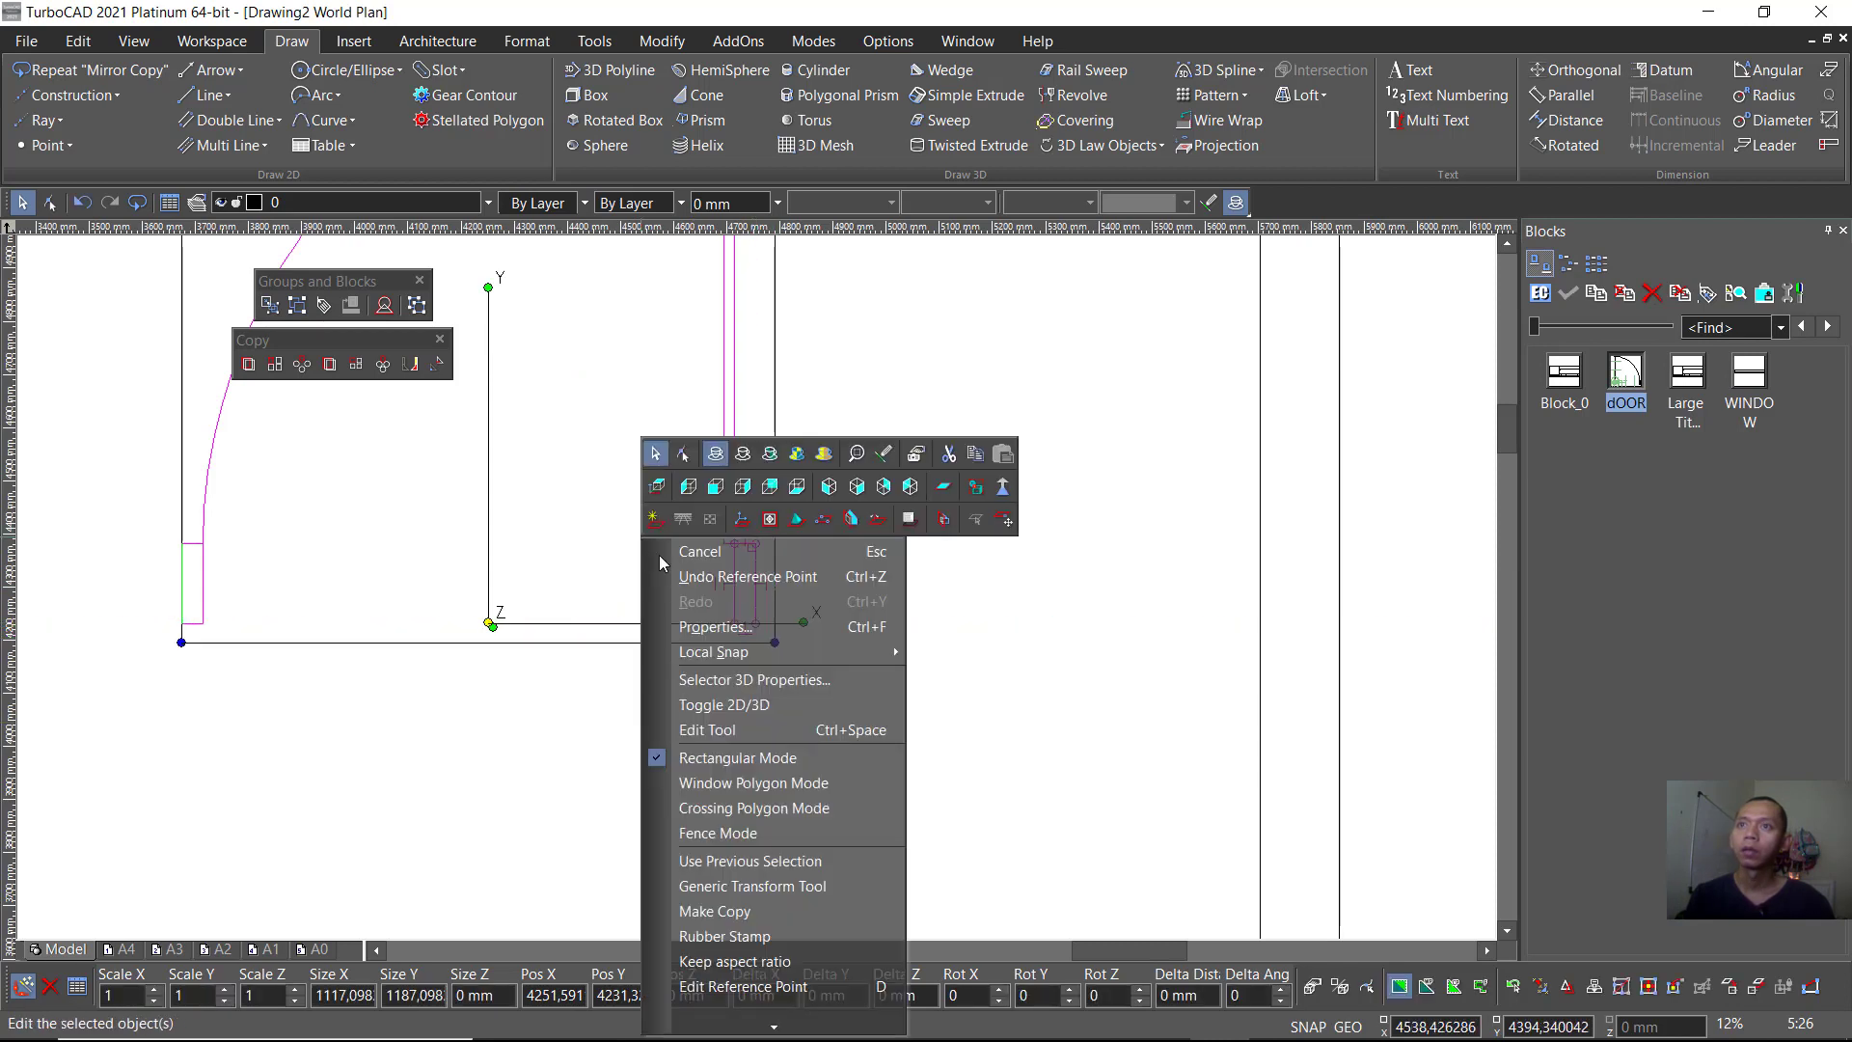
left_click(775, 986)
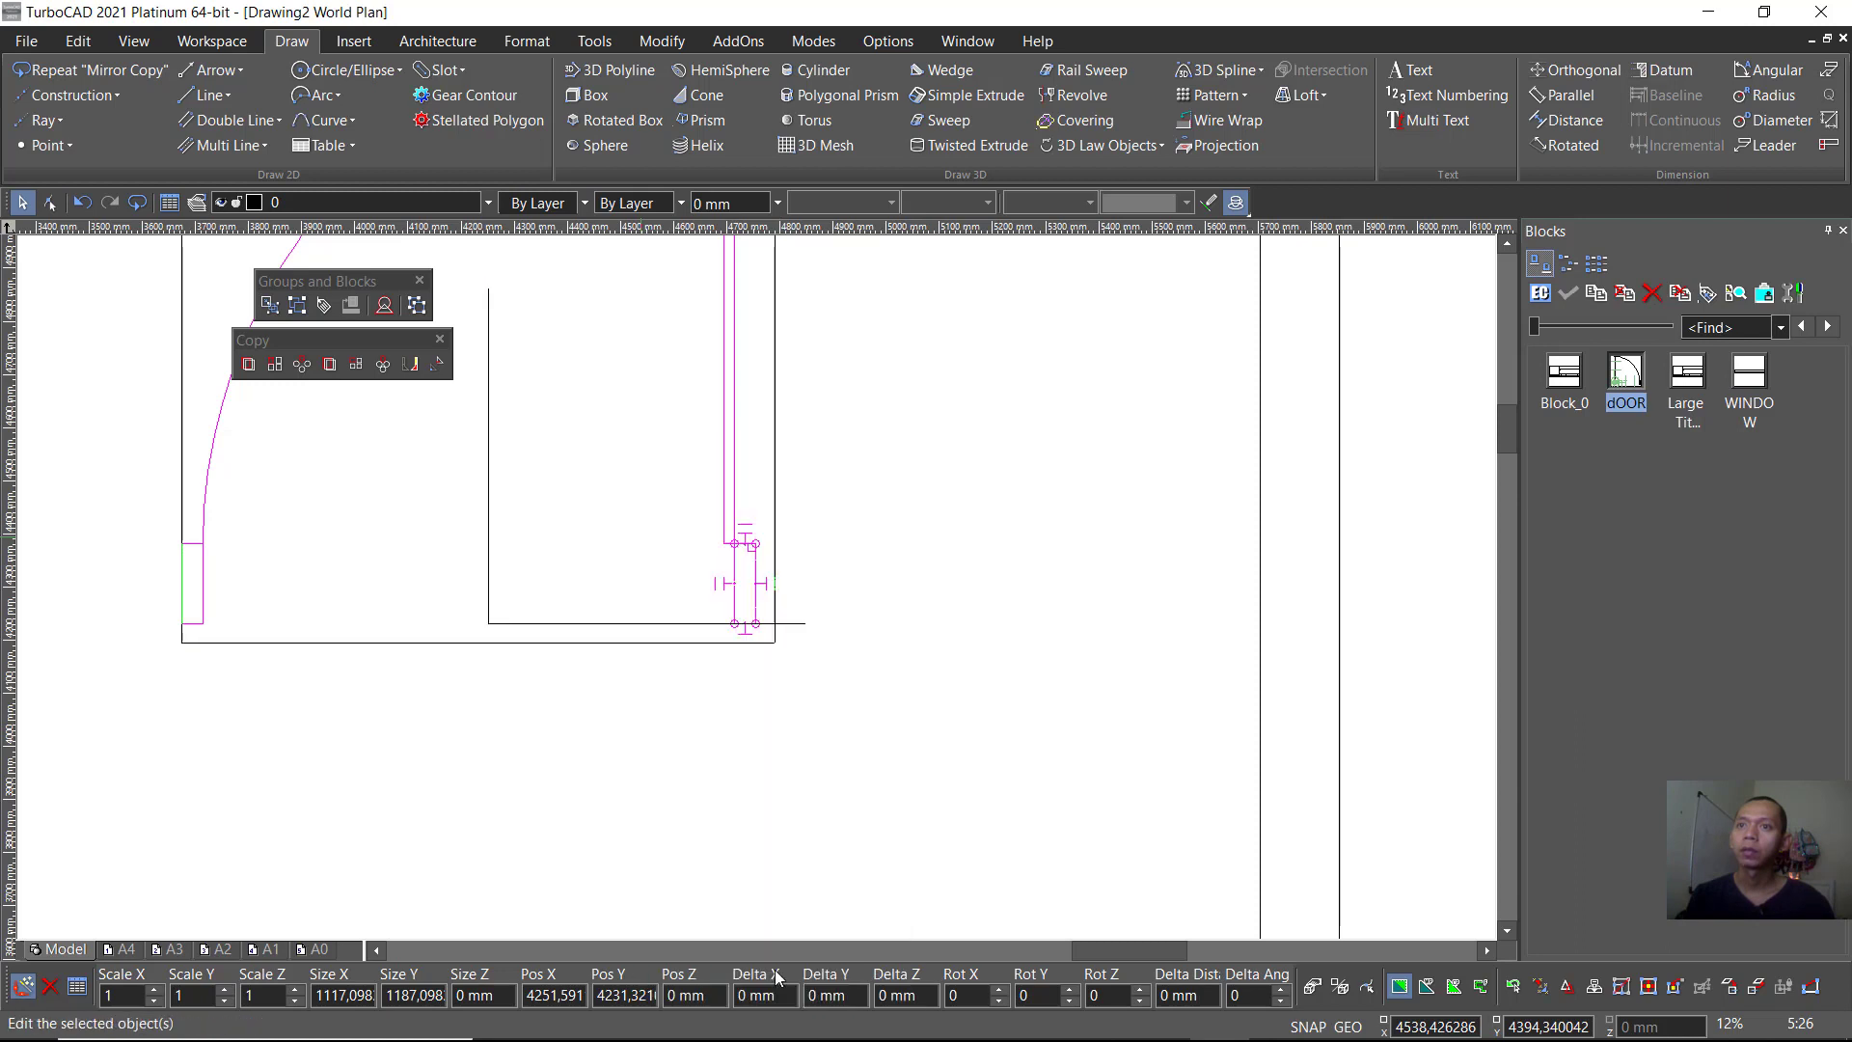
left_click(760, 627)
Step: Place a mirrored door copy at the upper wall corner and zoom out to the plan
scroll(807, 653, "down", 2)
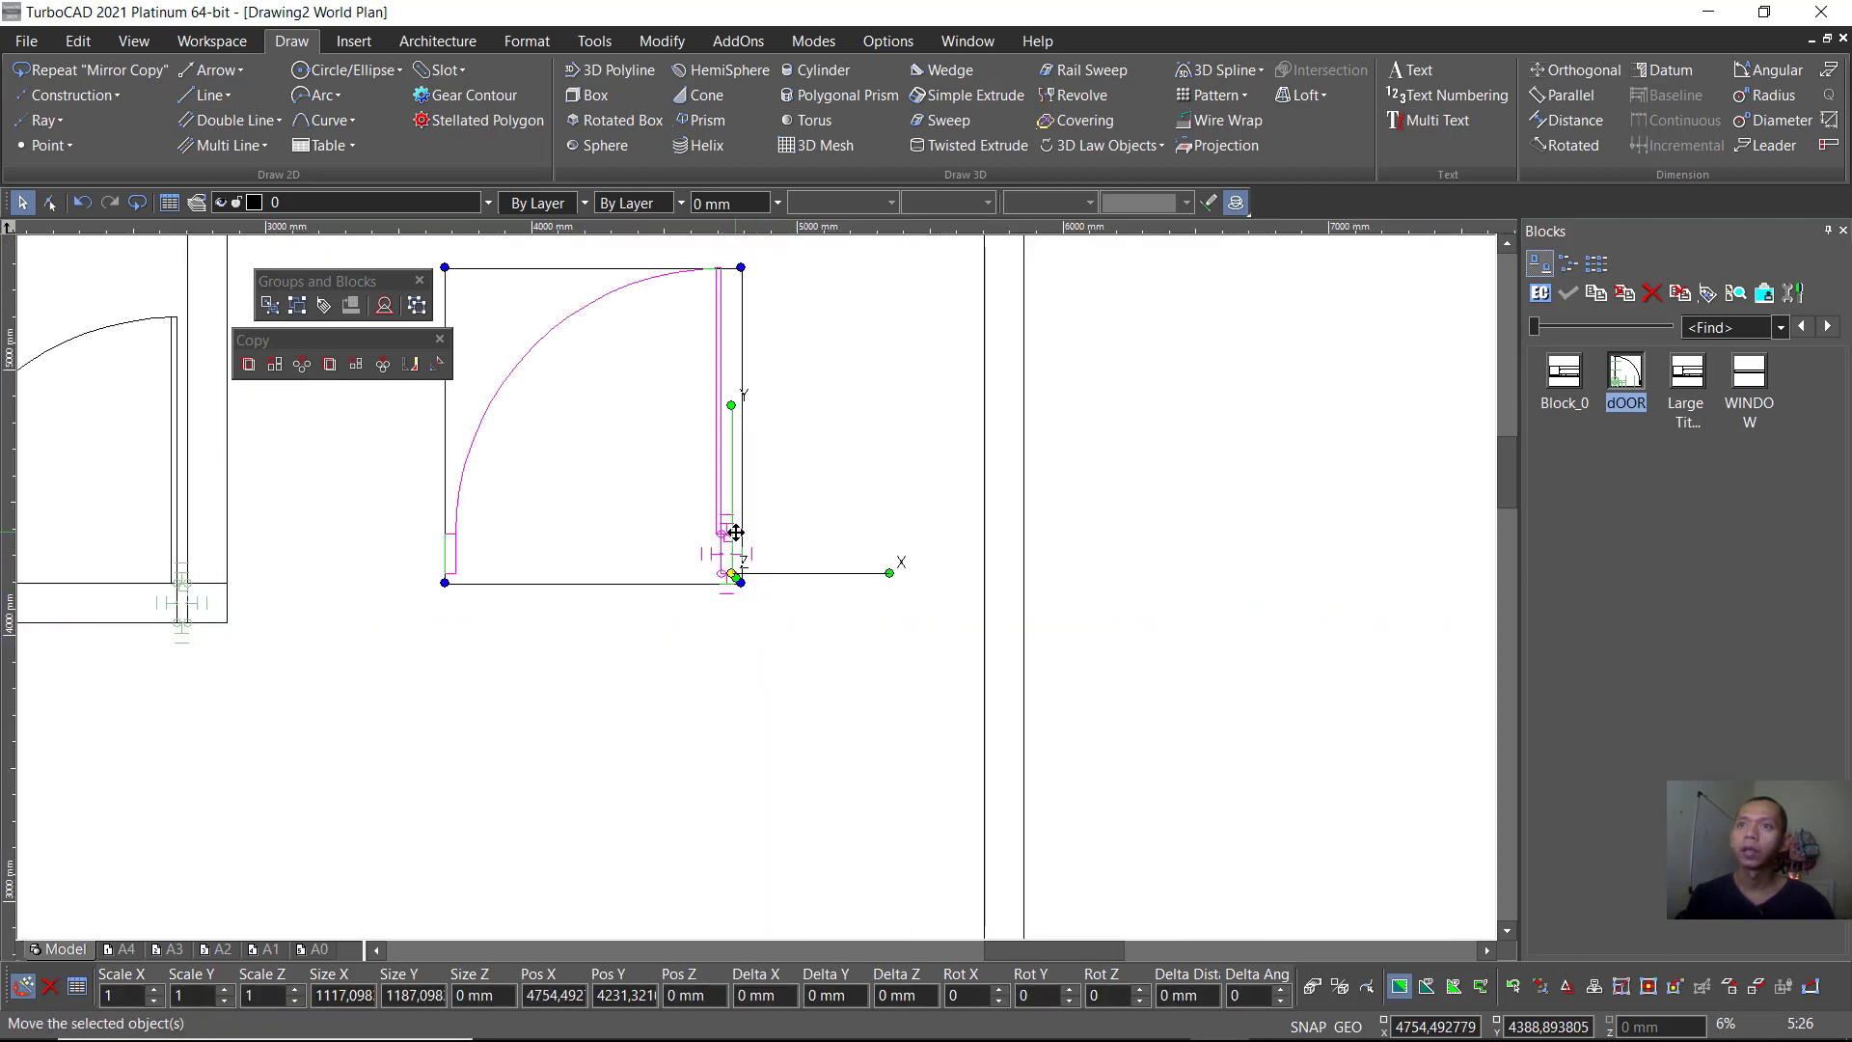
scroll(735, 533, "down", 2)
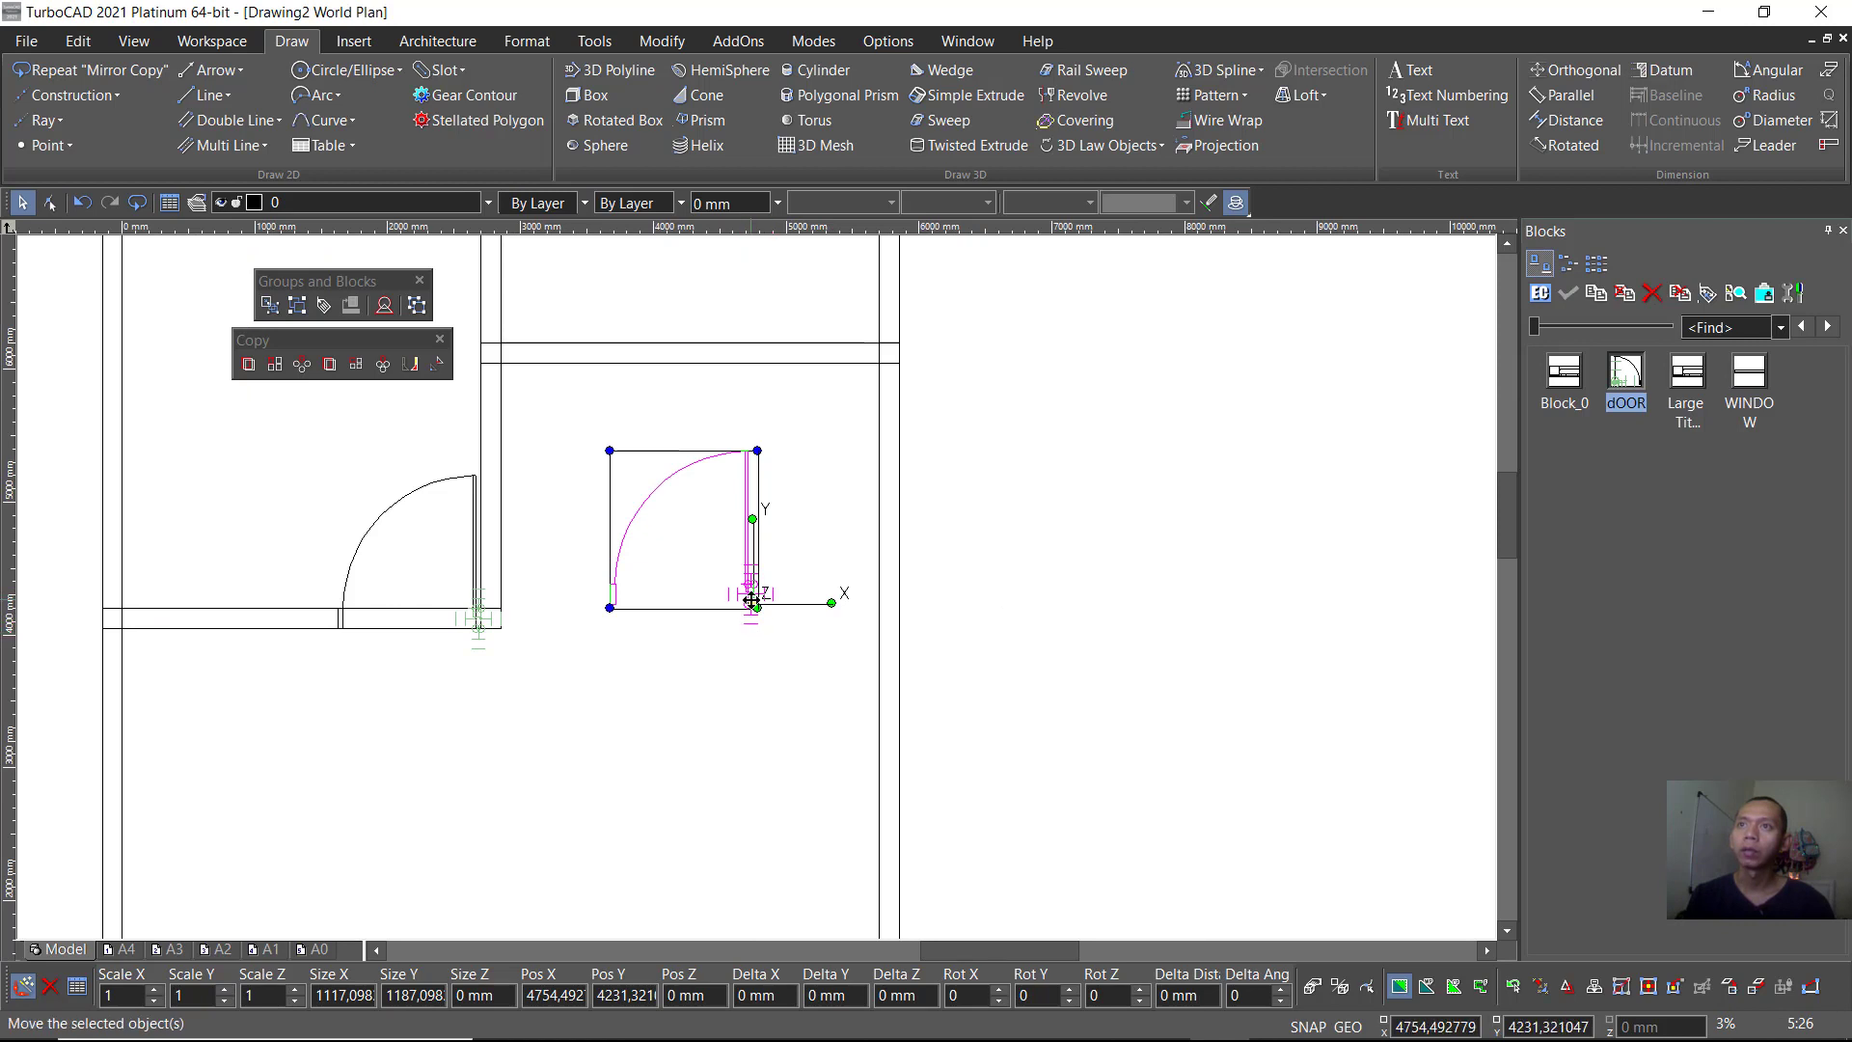
left_click_drag(752, 600, 868, 367)
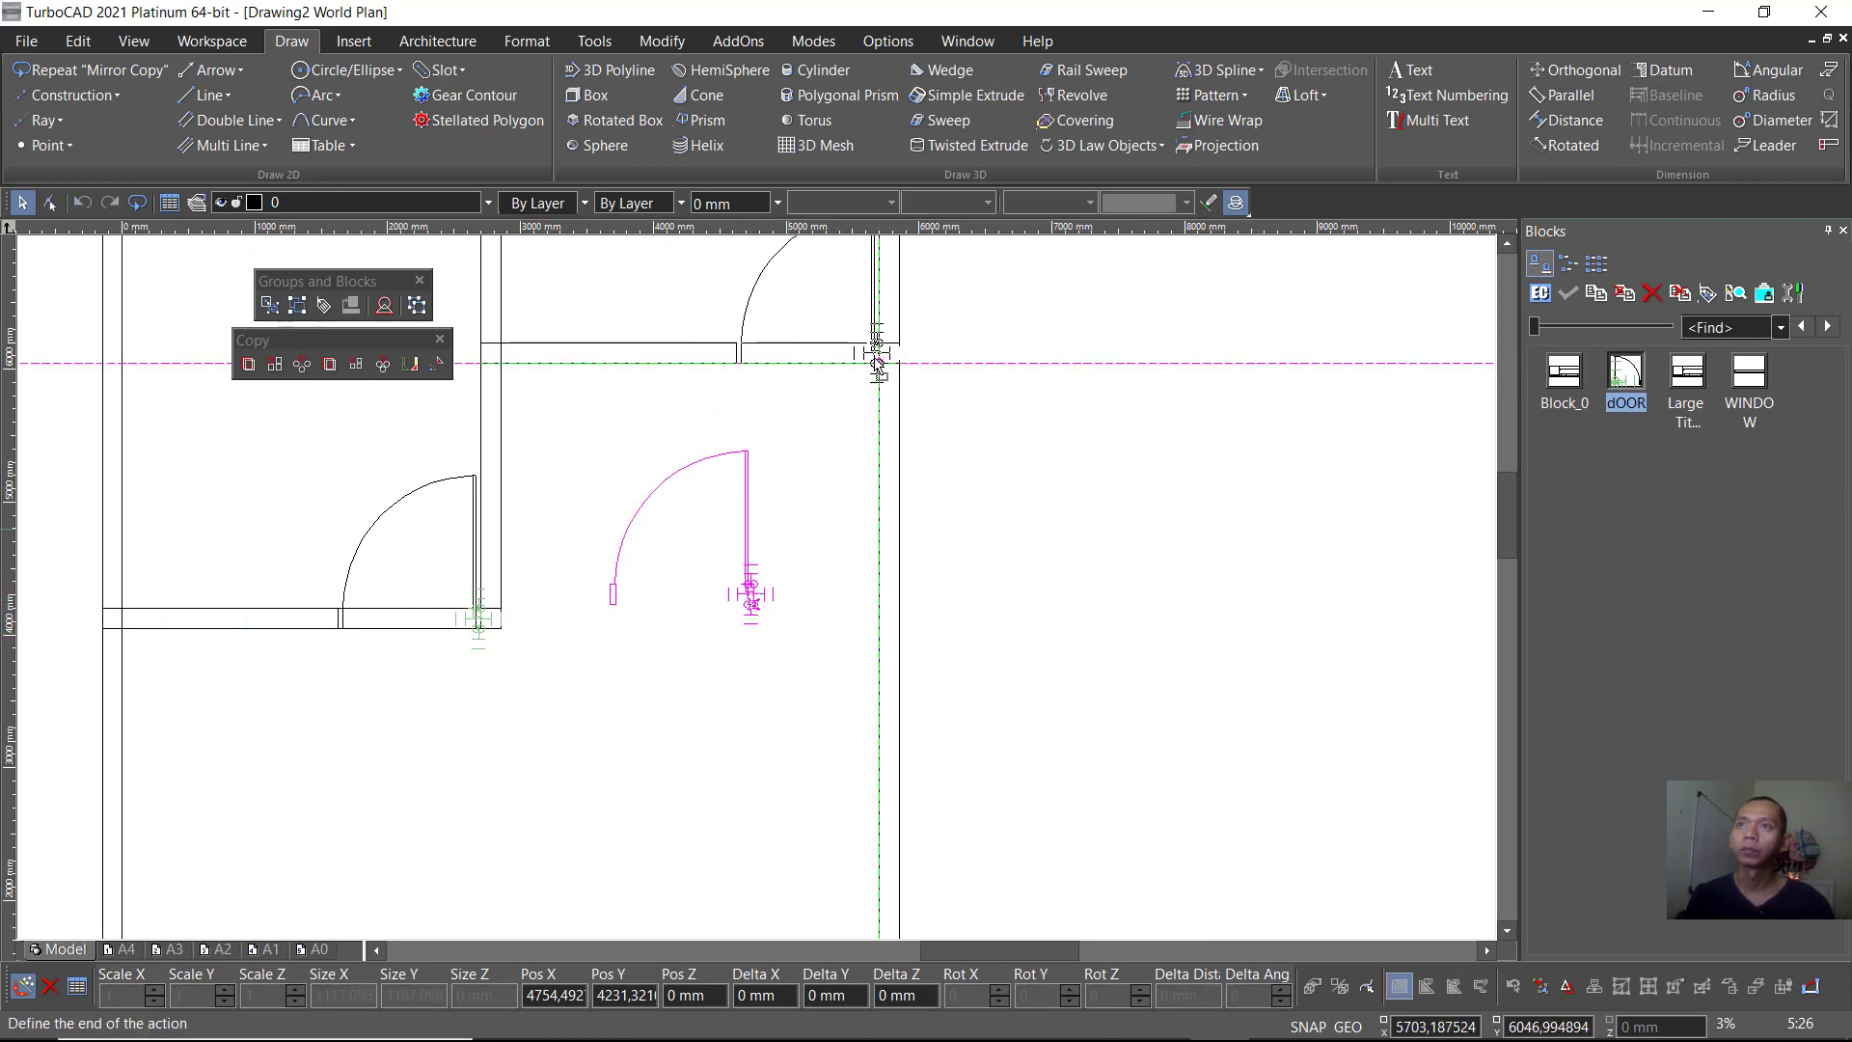
left_click(876, 364)
left_click(715, 575)
scroll(719, 644, "down", 3)
scroll(718, 644, "up", 2)
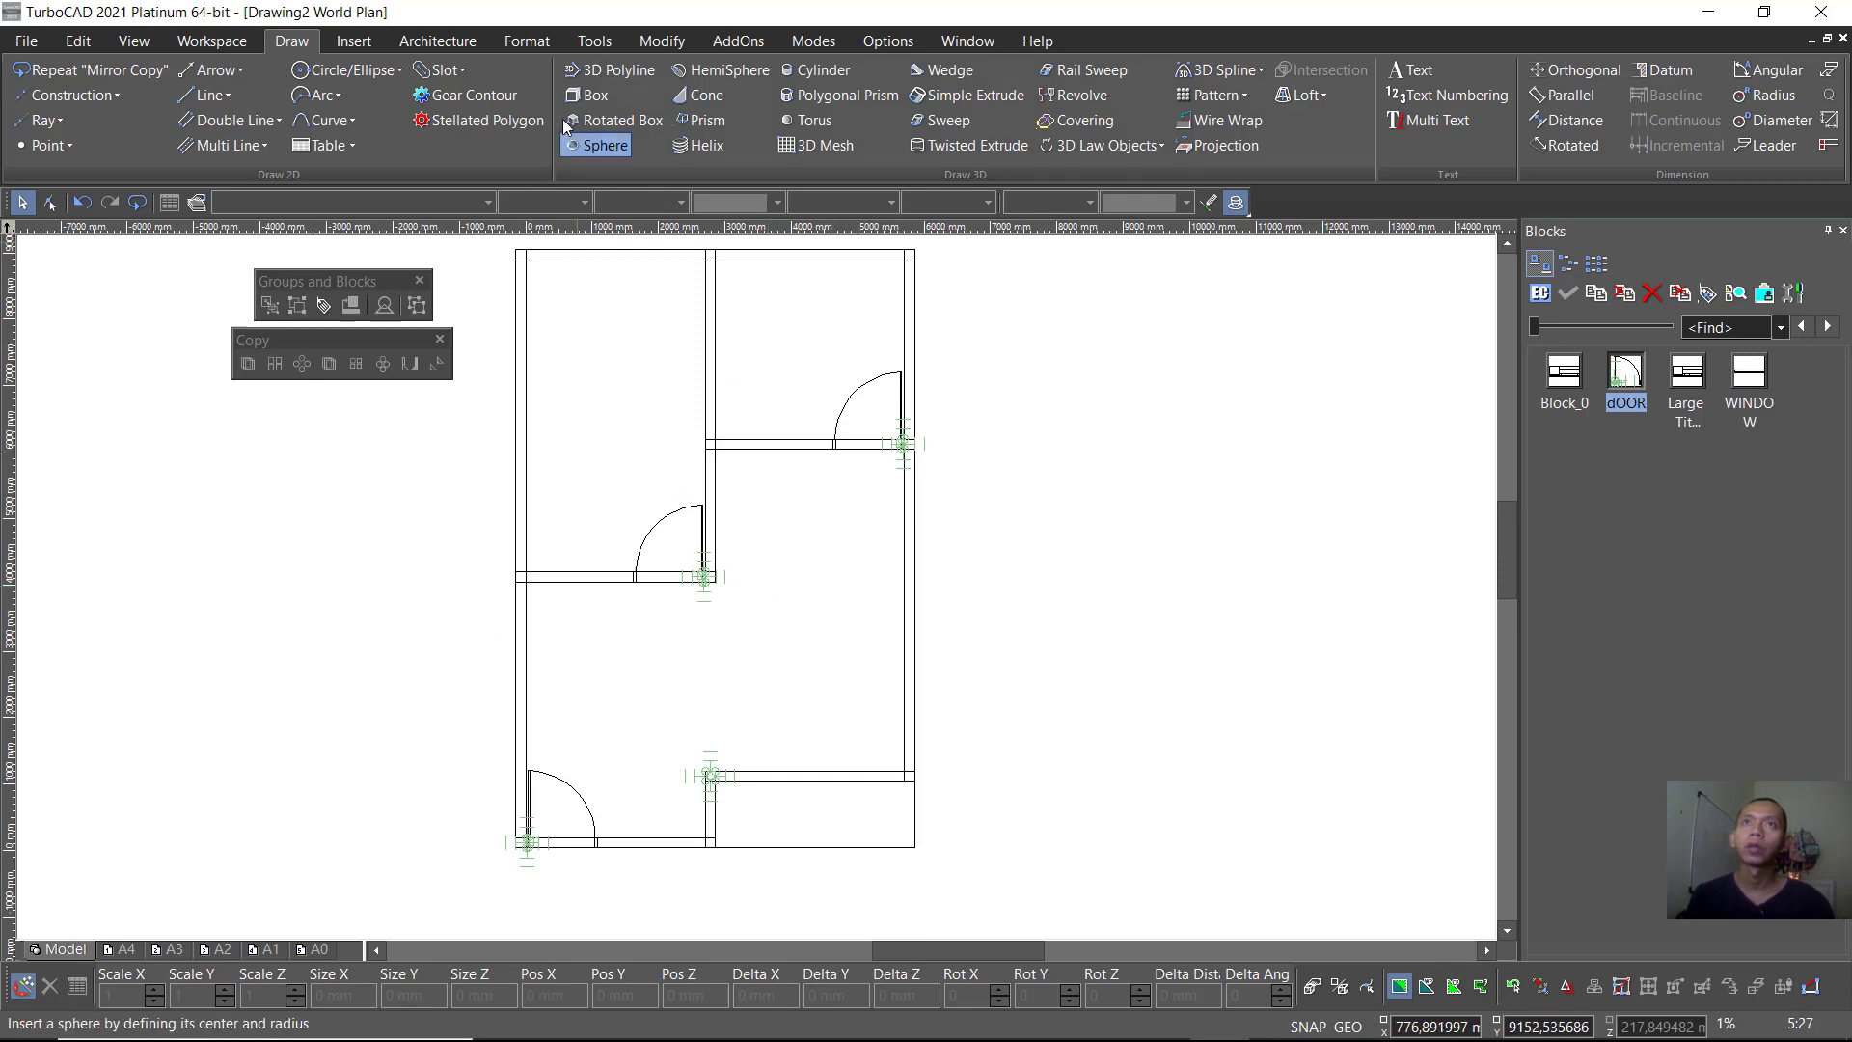
Step: Split the upper wall line under the bottom-left door at the swing end and jamb
left_click(657, 40)
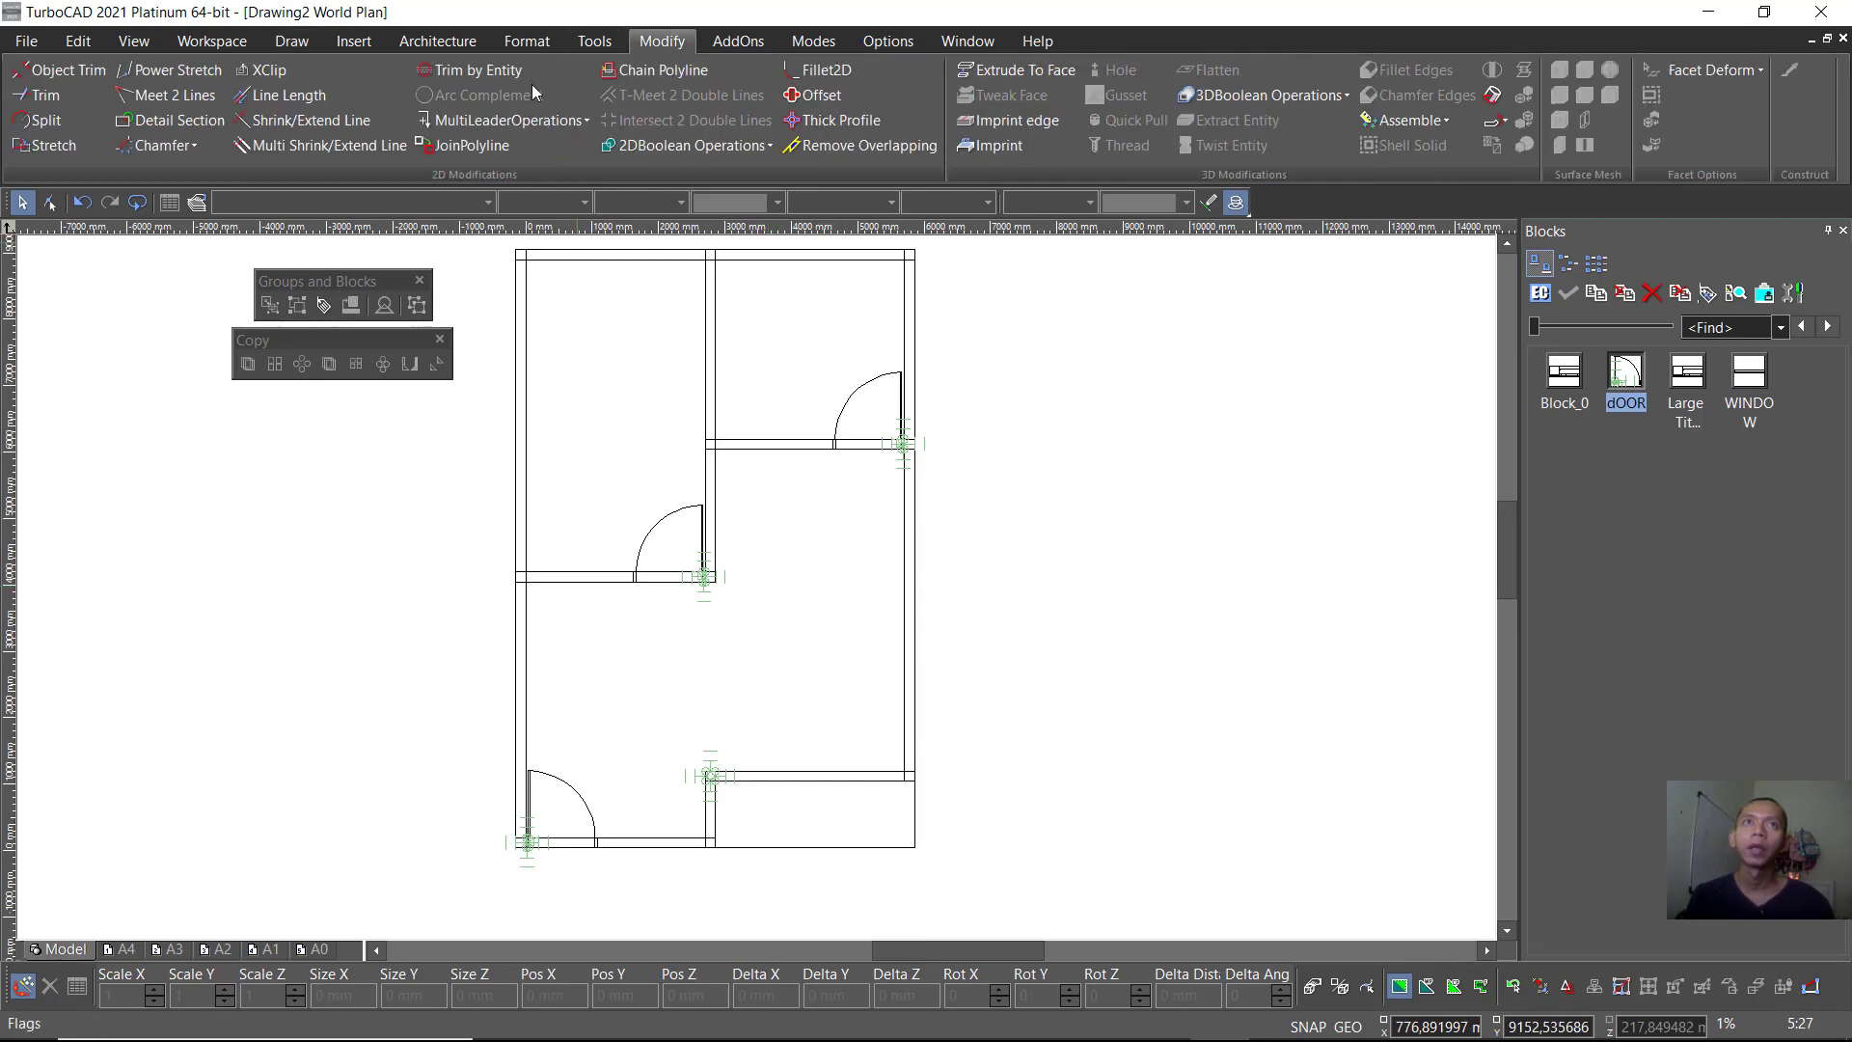
left_click(44, 120)
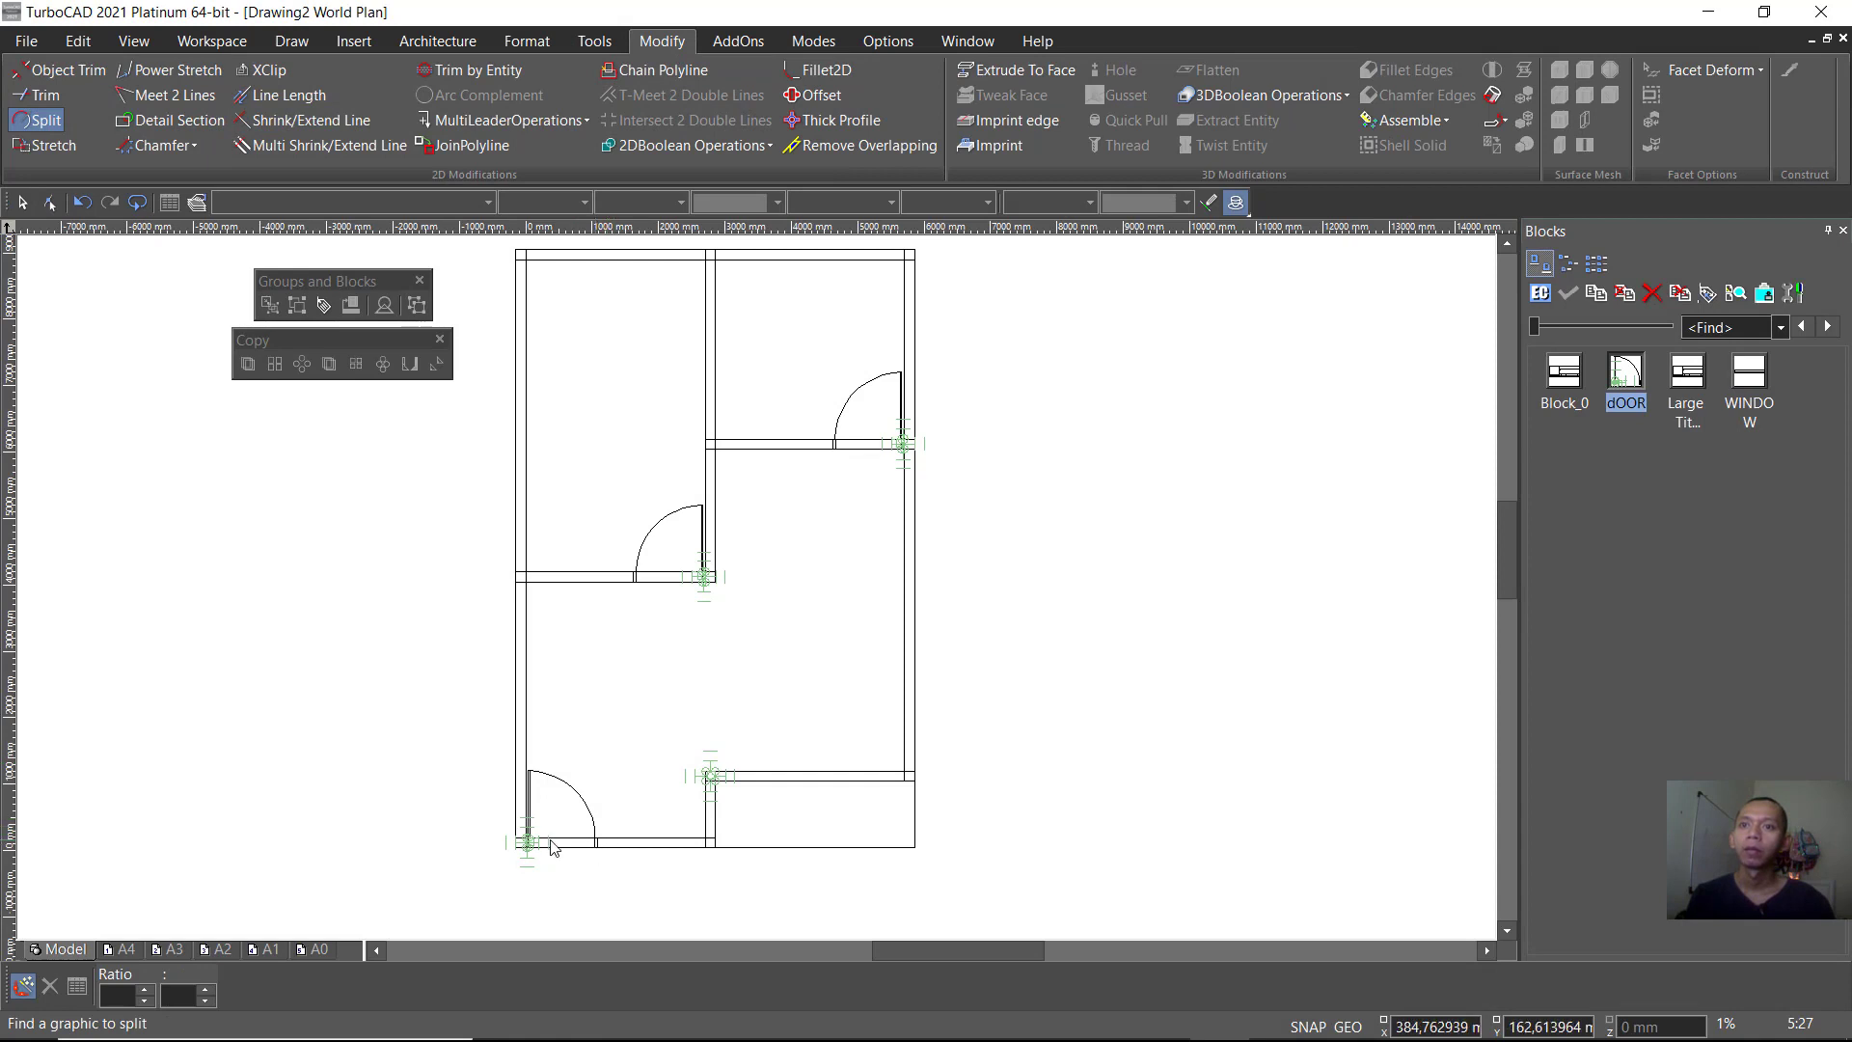
scroll(552, 841, "up", 2)
scroll(854, 521, "up", 3)
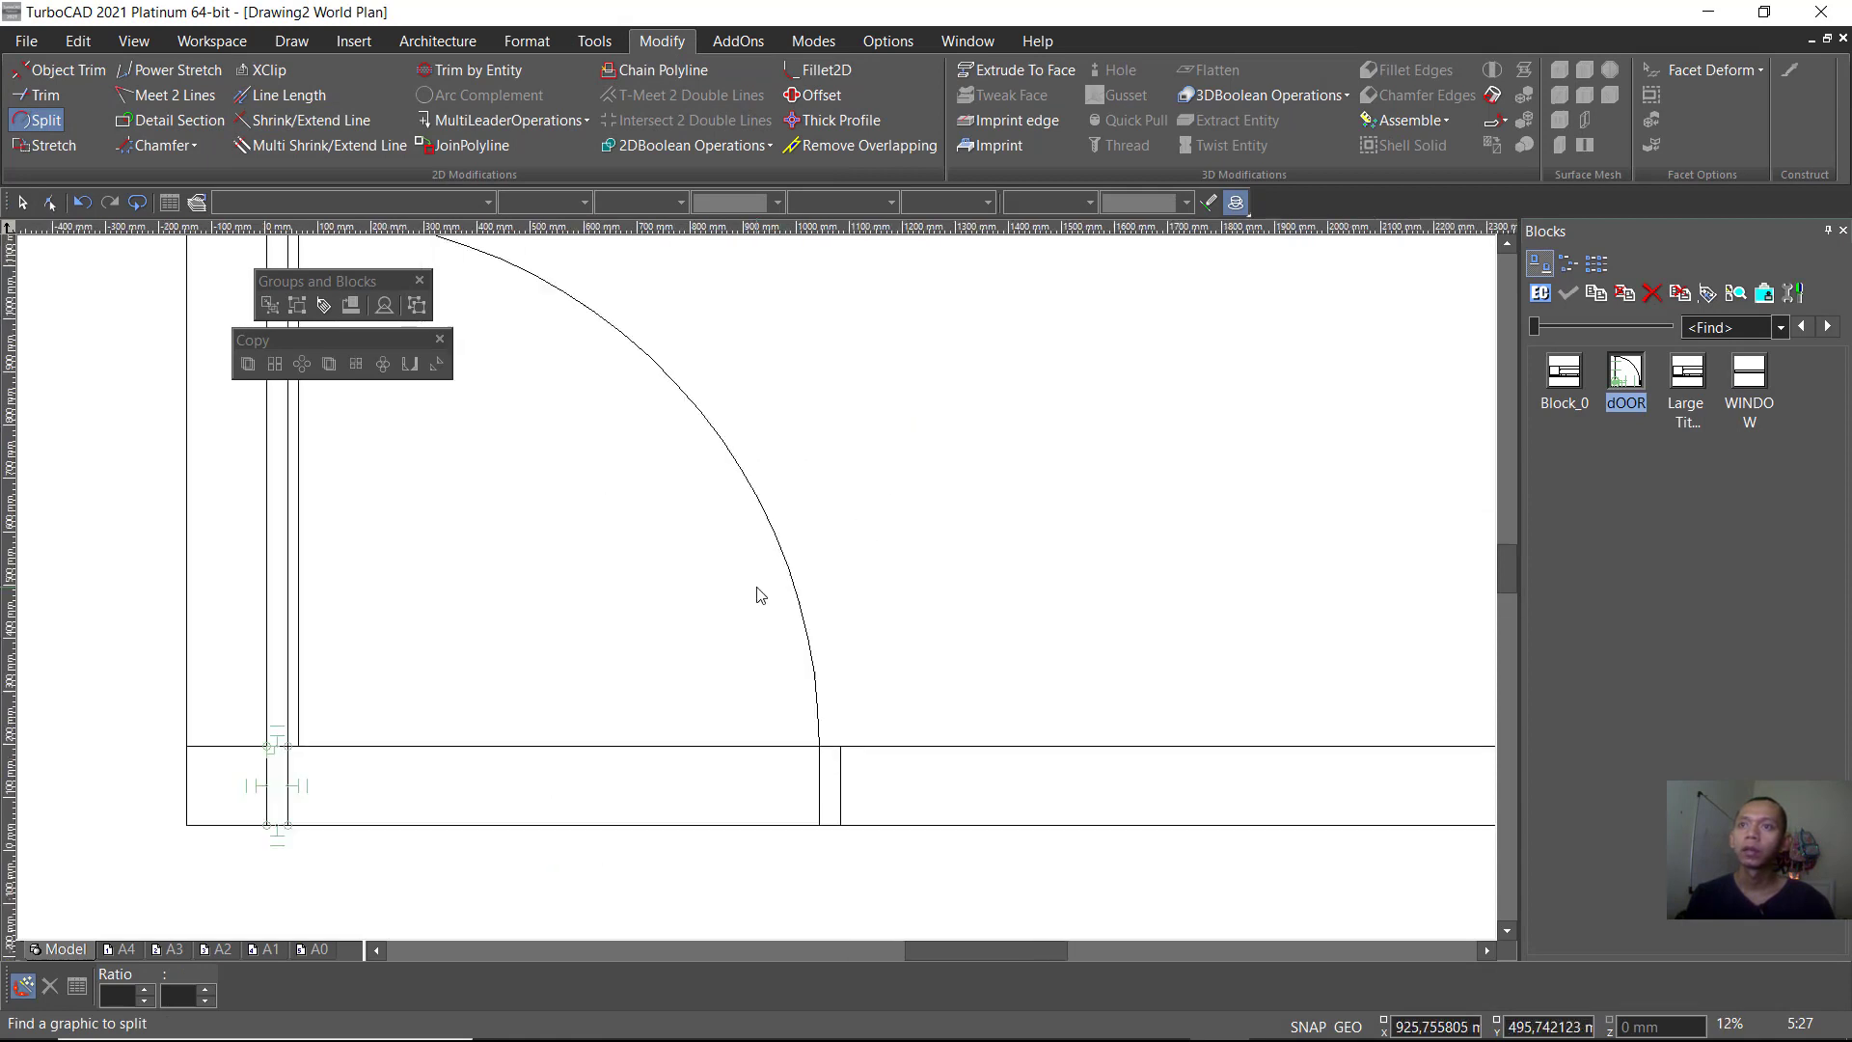
left_click(693, 745)
left_click(831, 763)
left_click(497, 748)
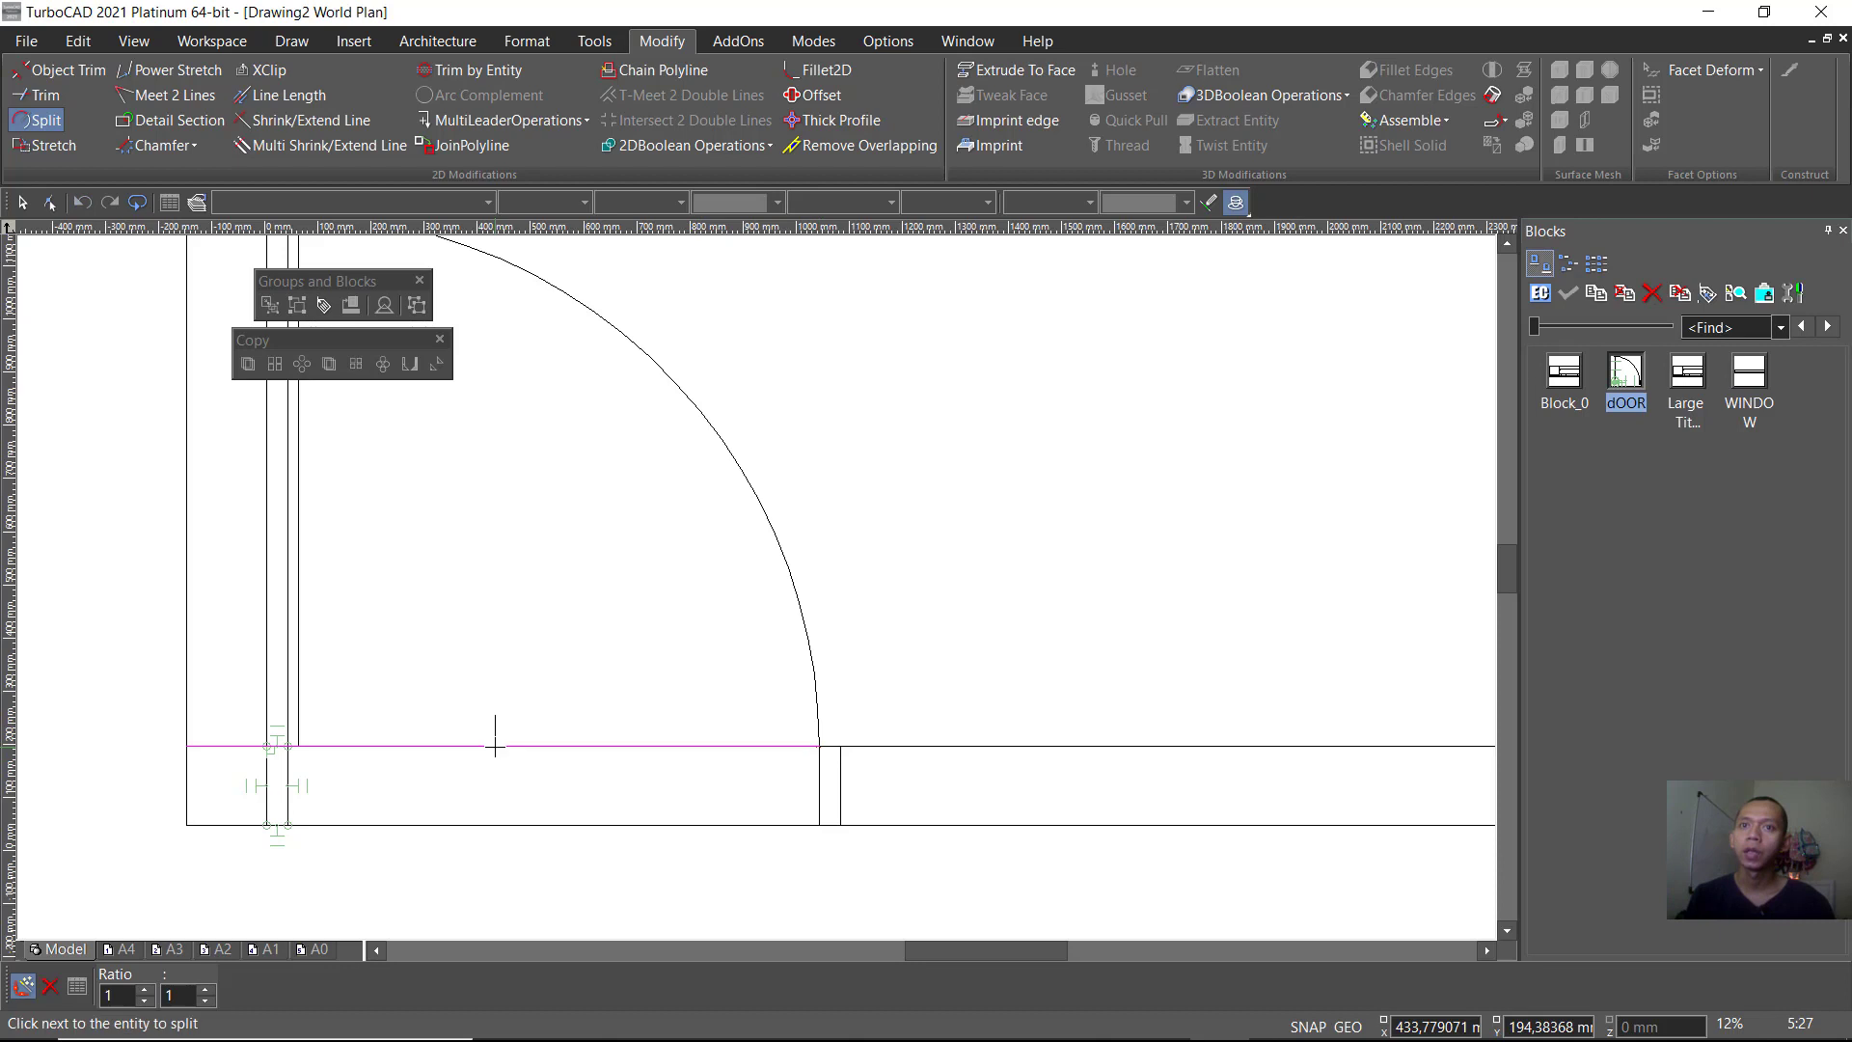
left_click(299, 750)
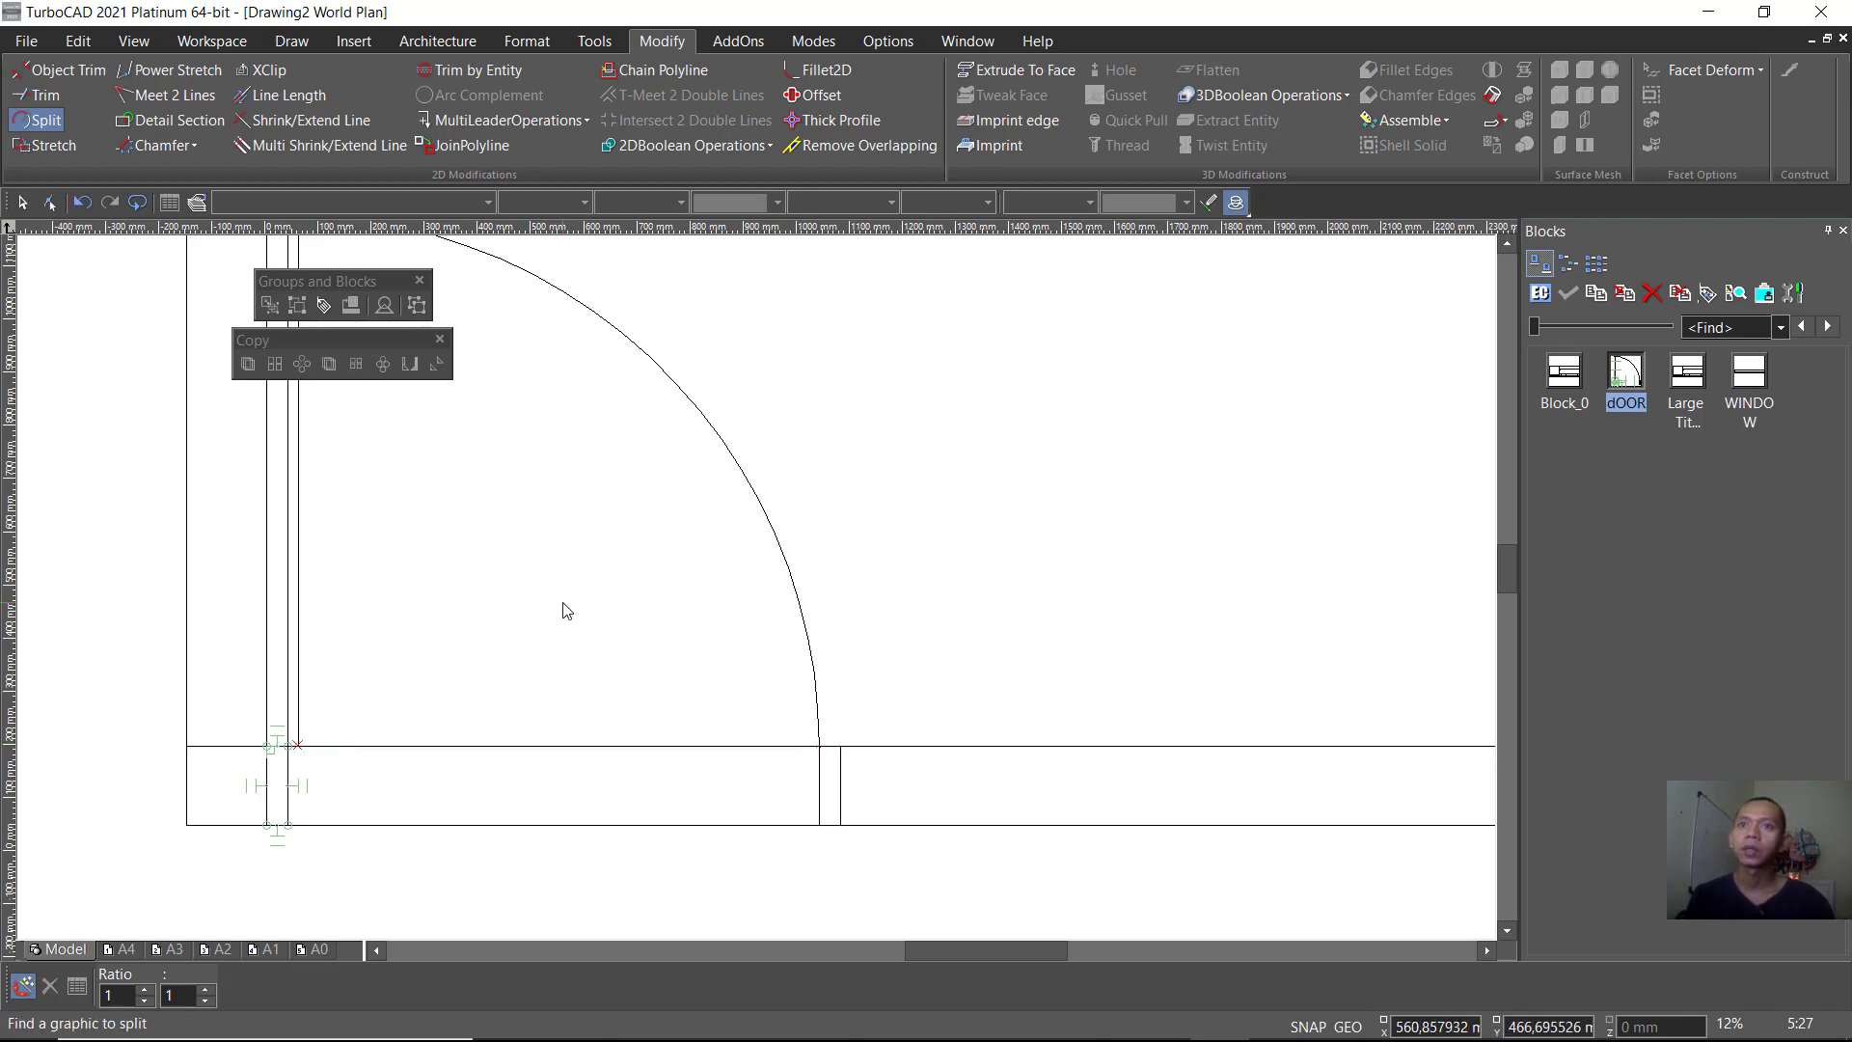
Step: Remove the wall piece beneath the door swing
key("Escape")
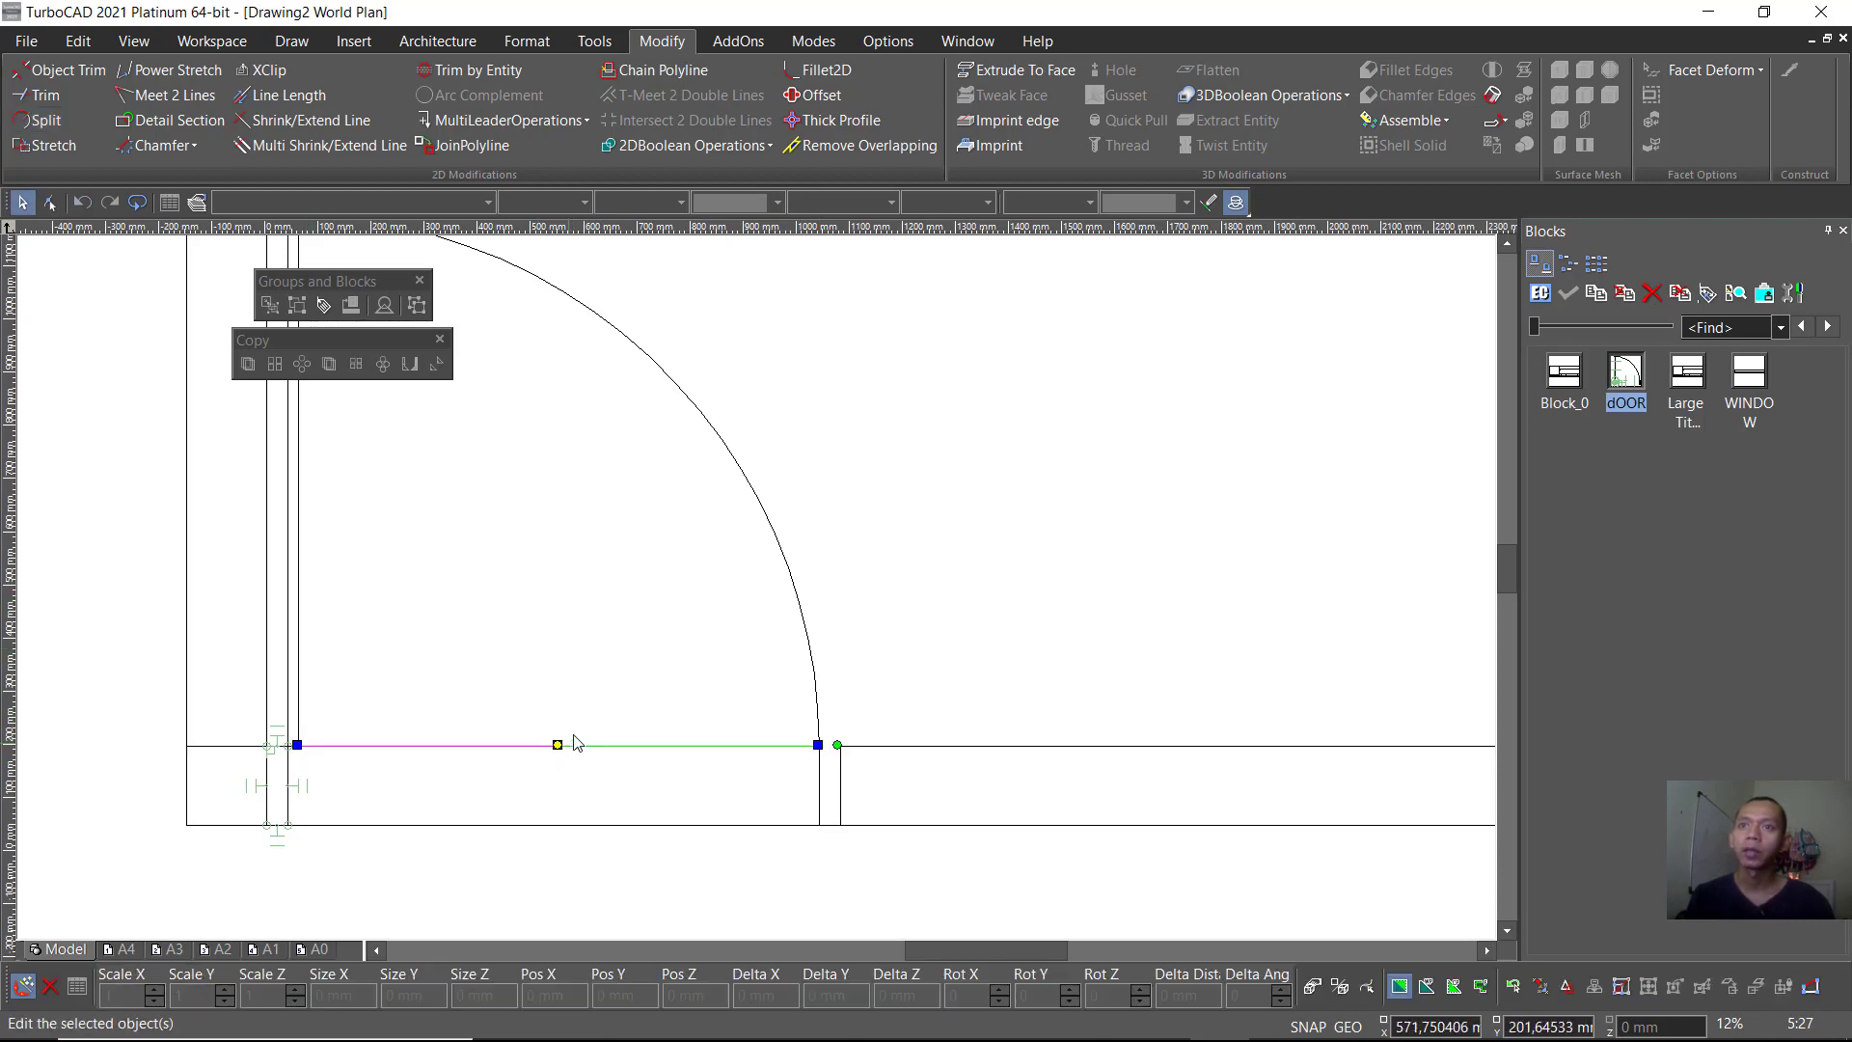
left_click(569, 749)
key("Escape")
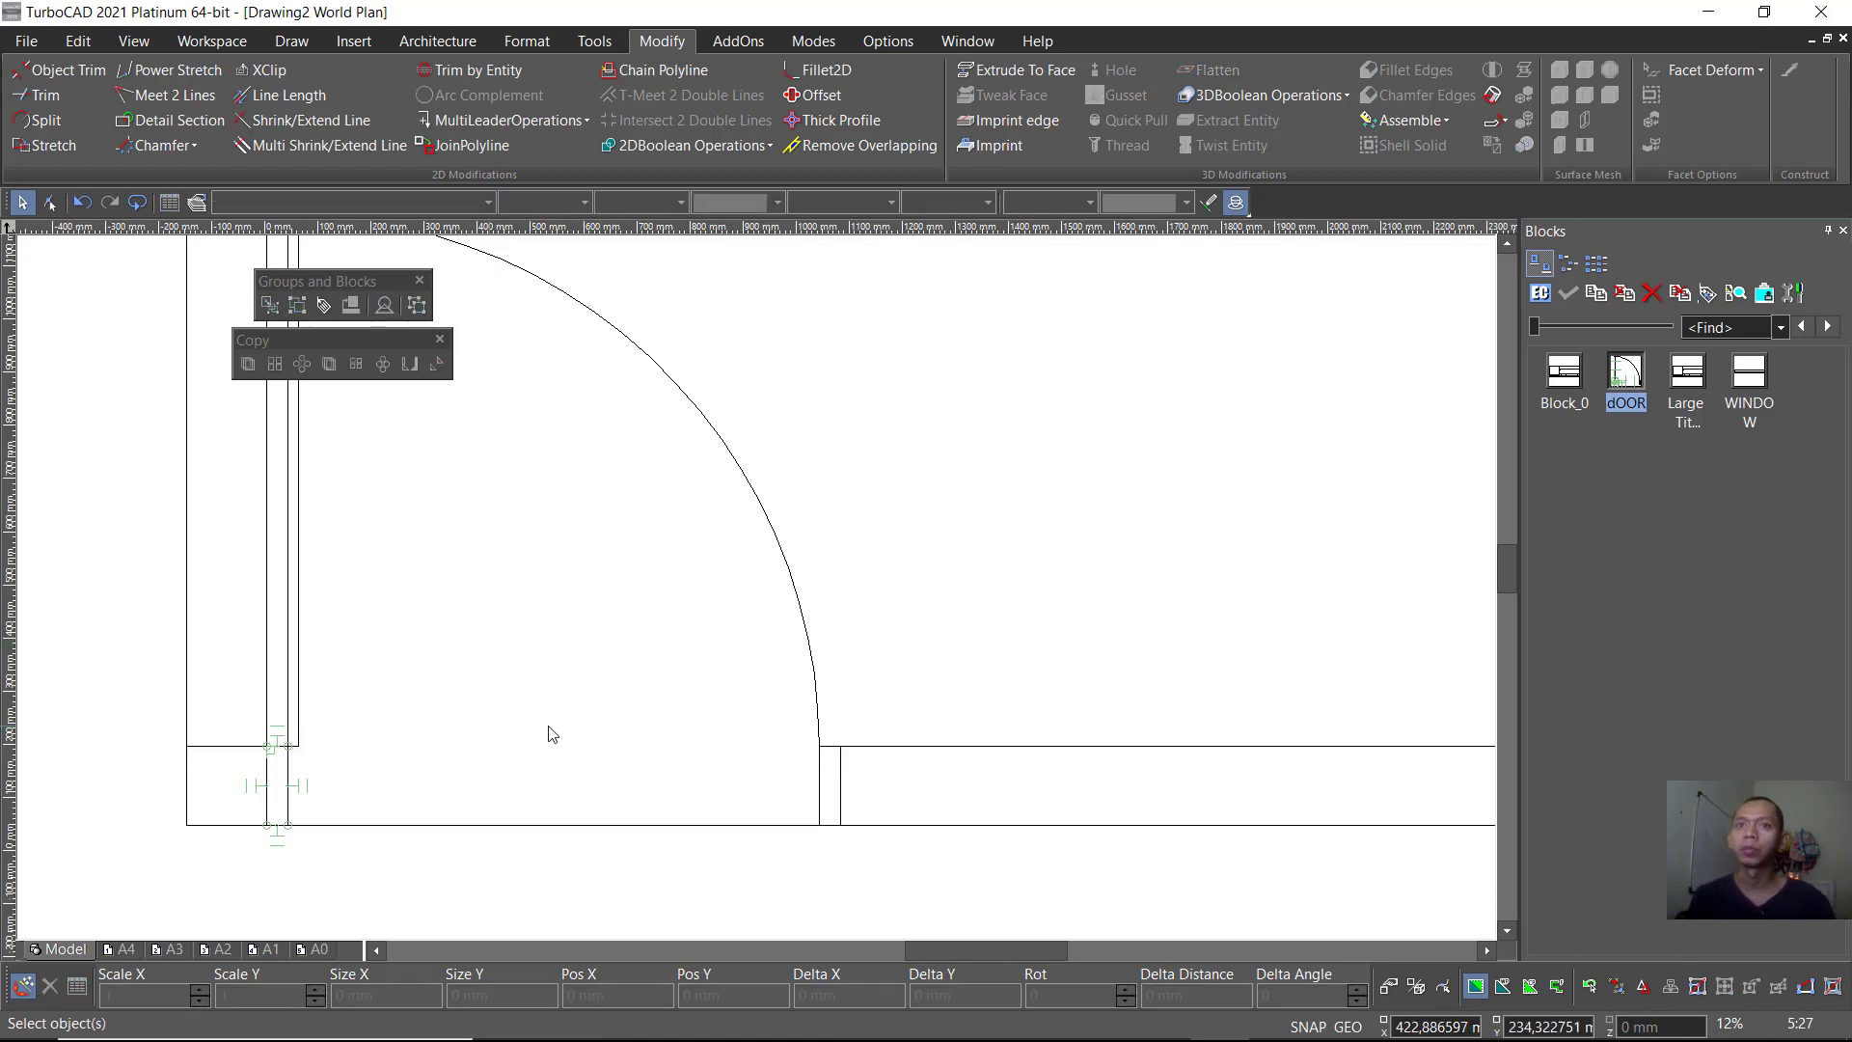
Step: Split the middle door's upper wall line at the swing end and the jamb
scroll(748, 642, "down", 10)
scroll(762, 675, "up", 4)
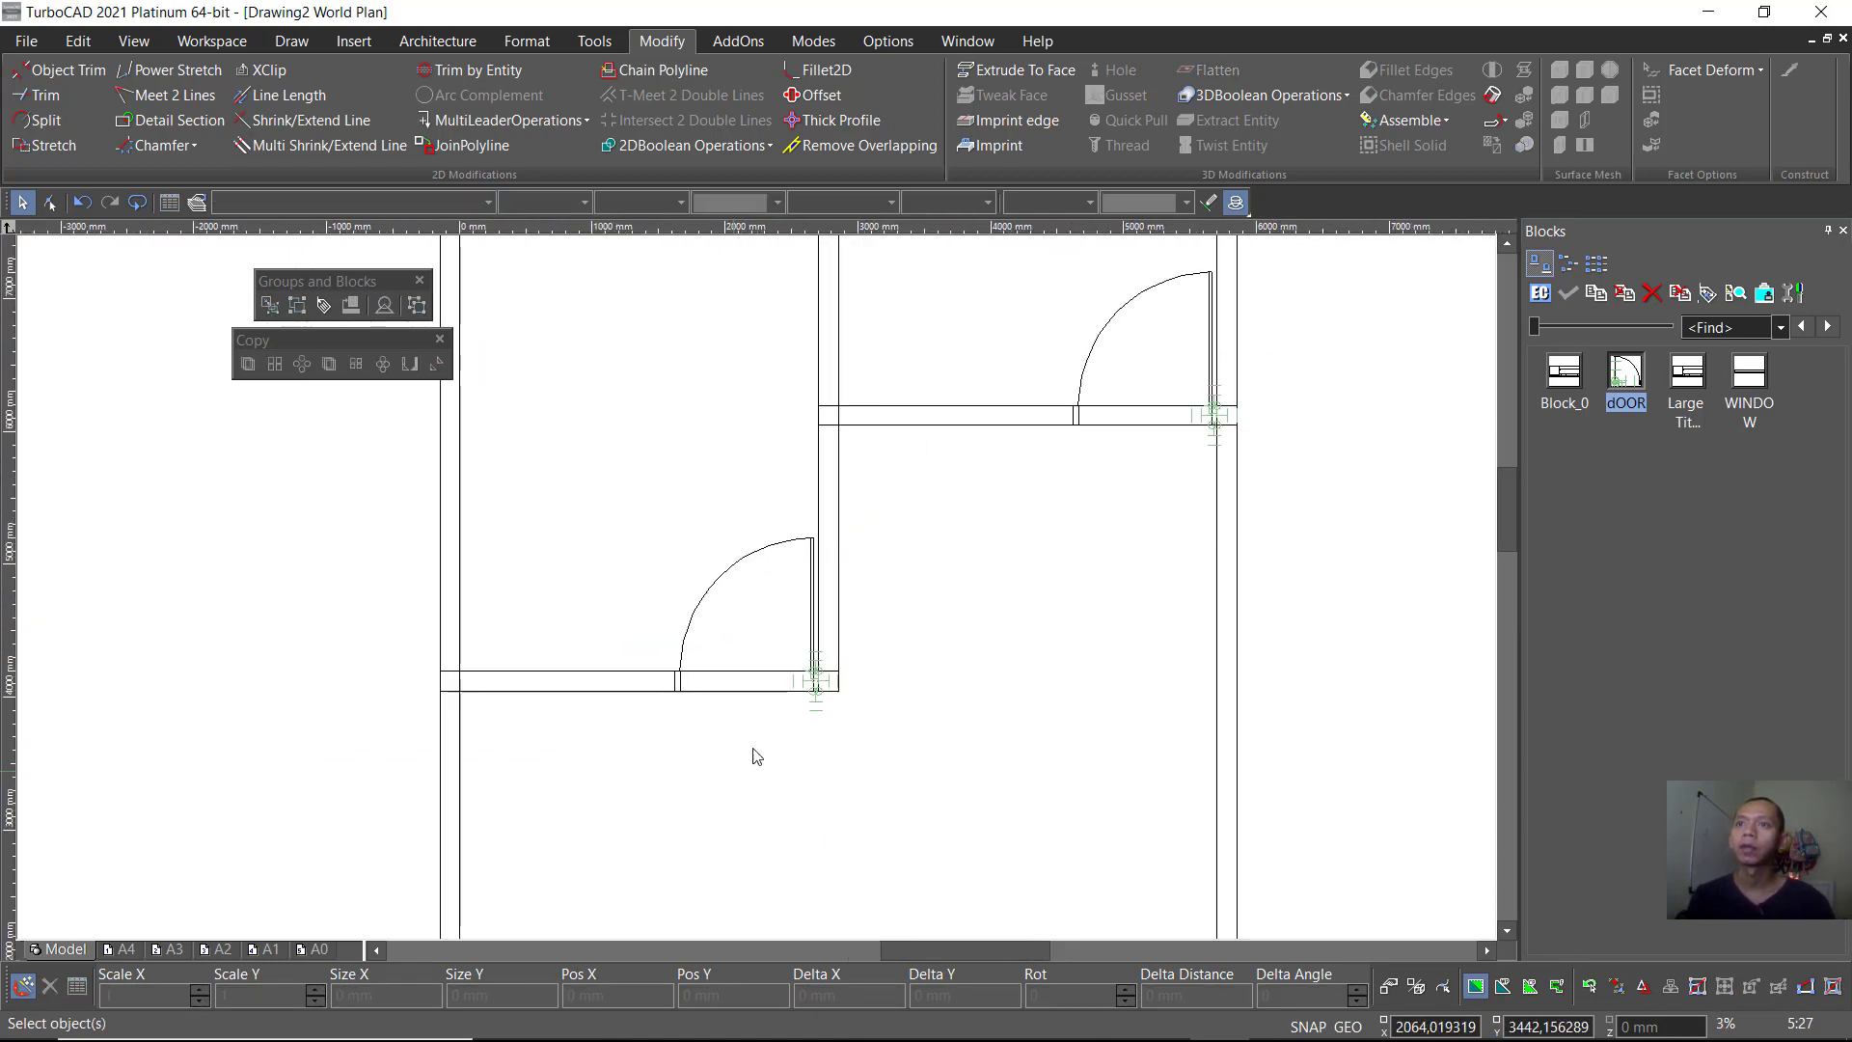
scroll(749, 604, "up", 3)
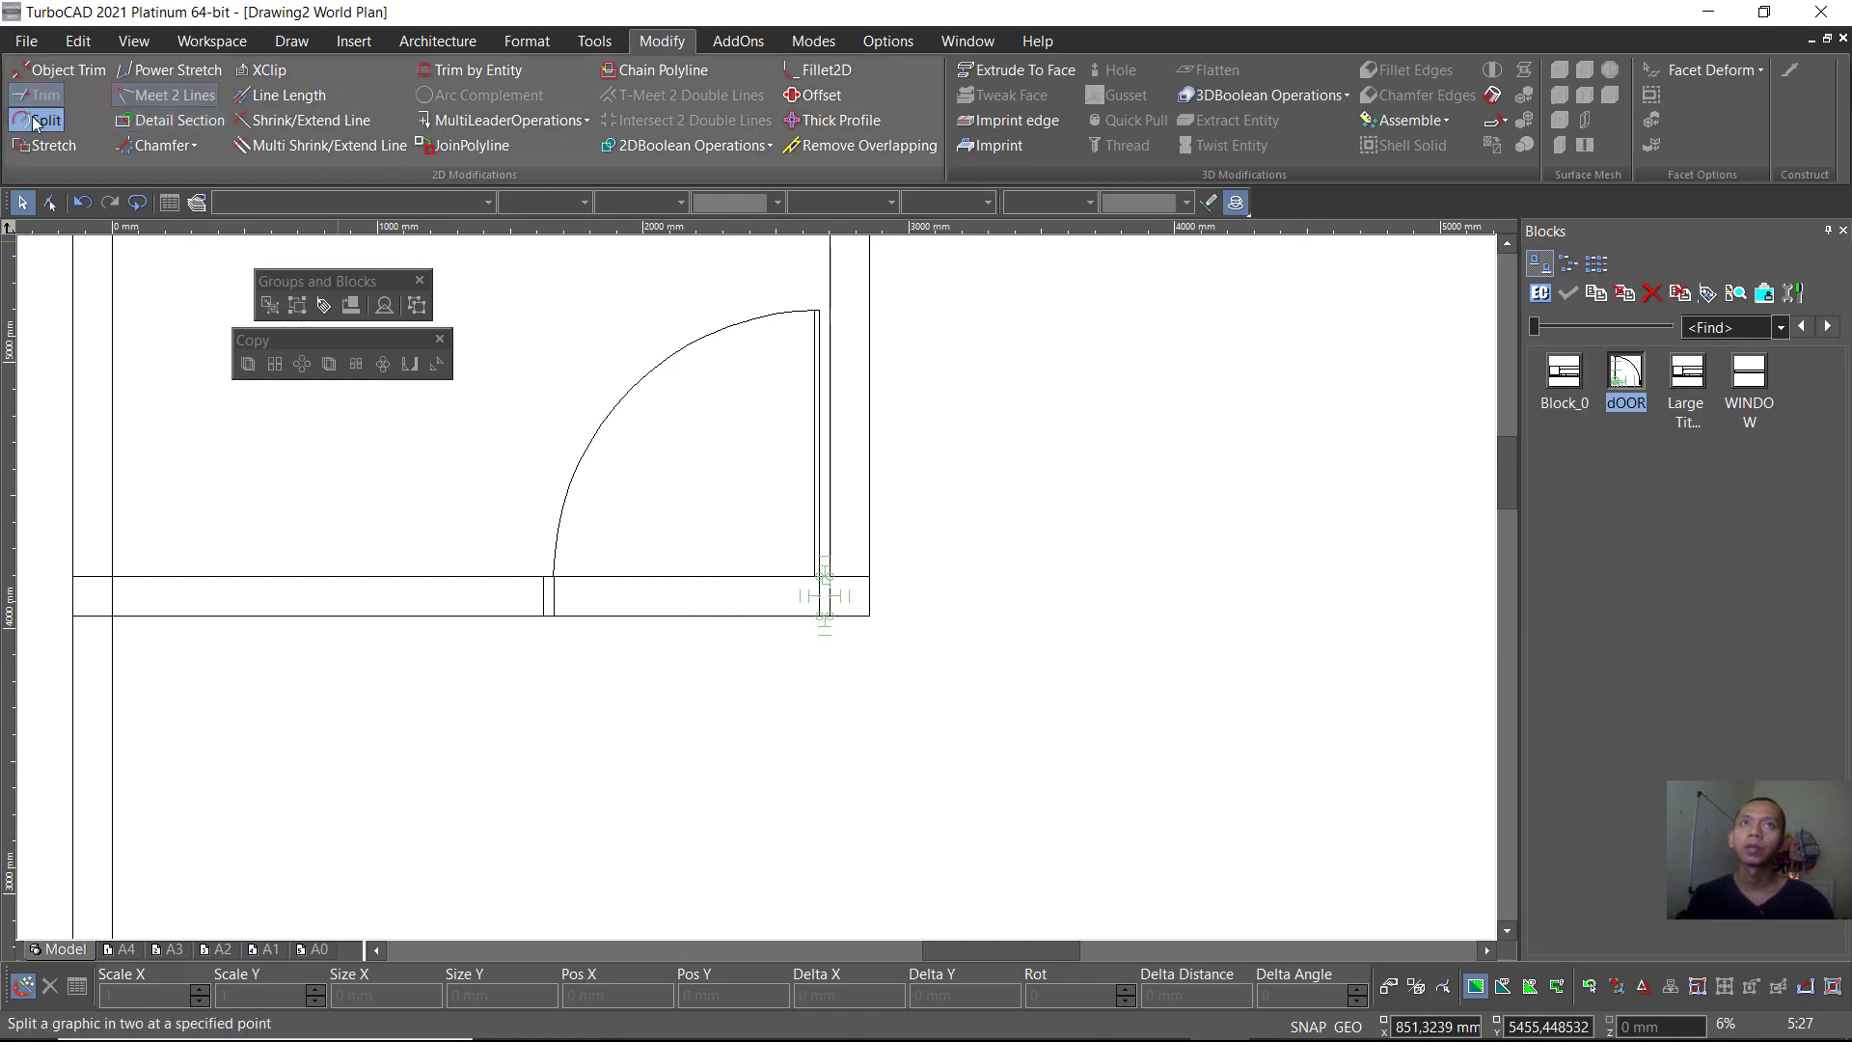
left_click(39, 120)
scroll(708, 551, "up", 2)
scroll(780, 580, "up", 2)
left_click(780, 573)
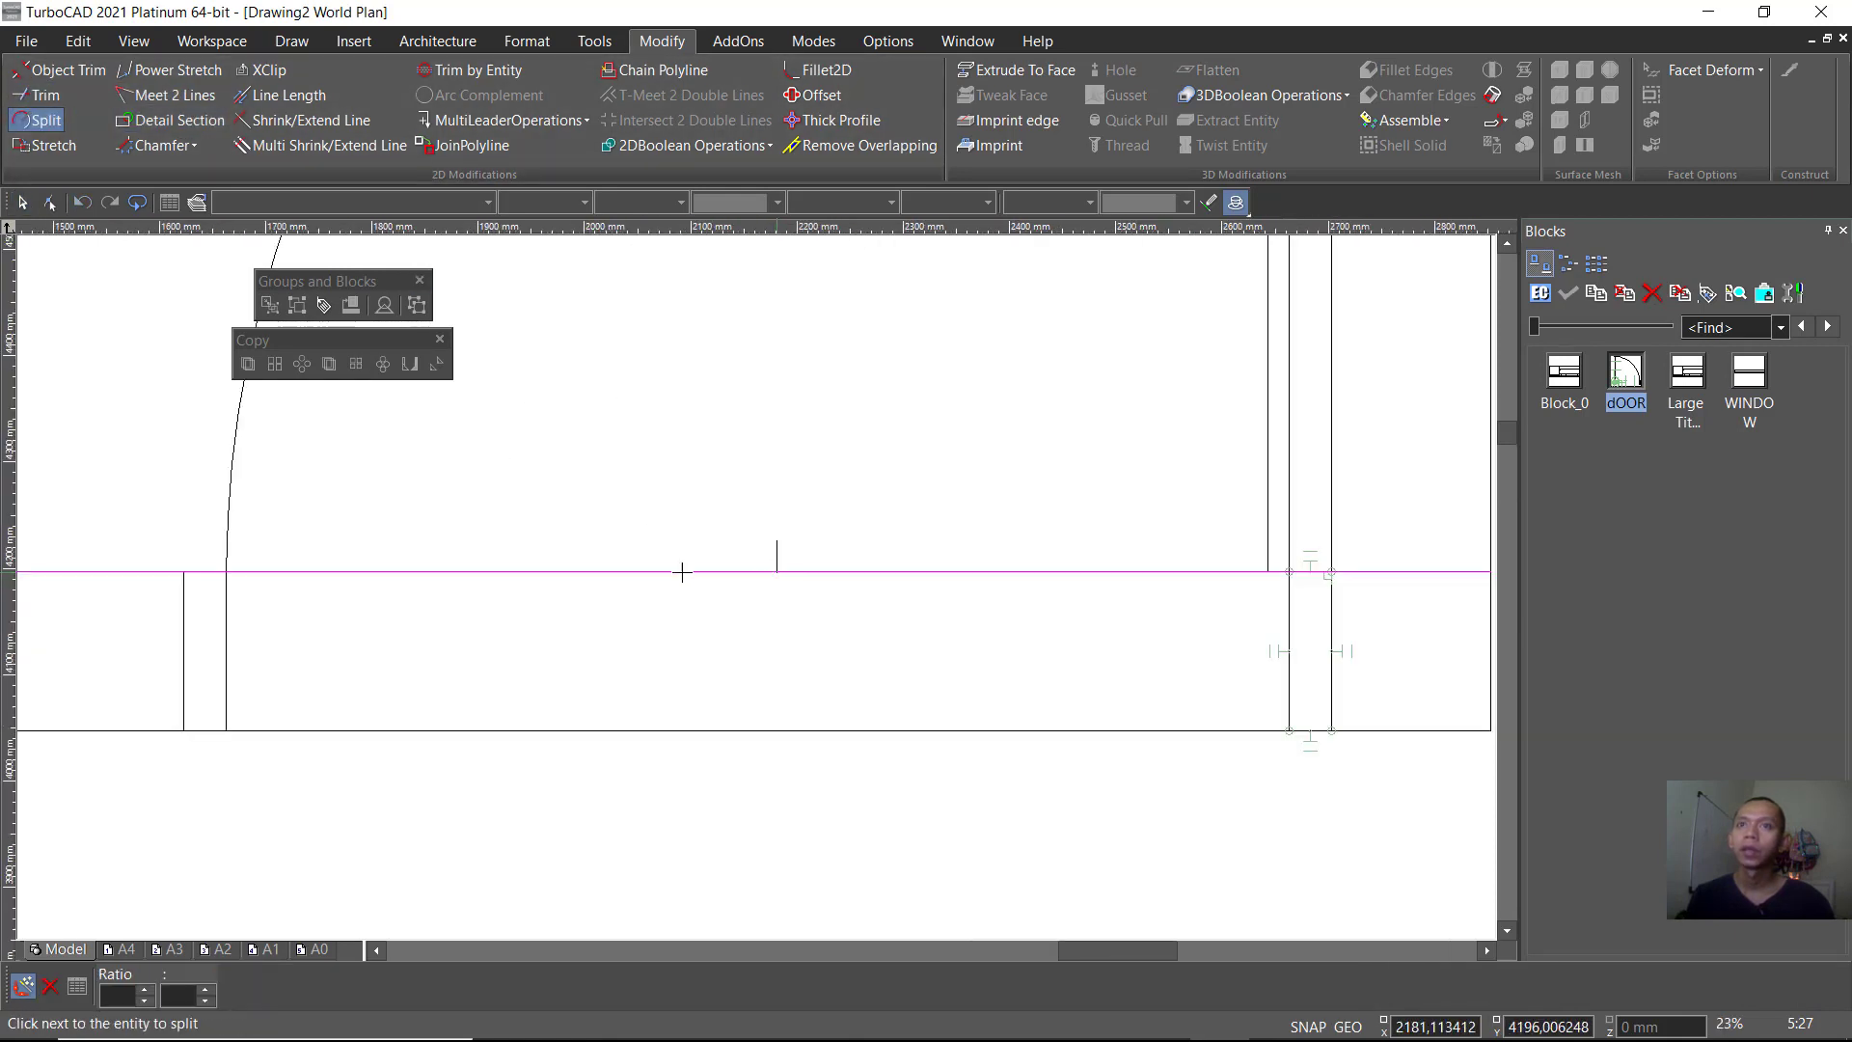
left_click(237, 573)
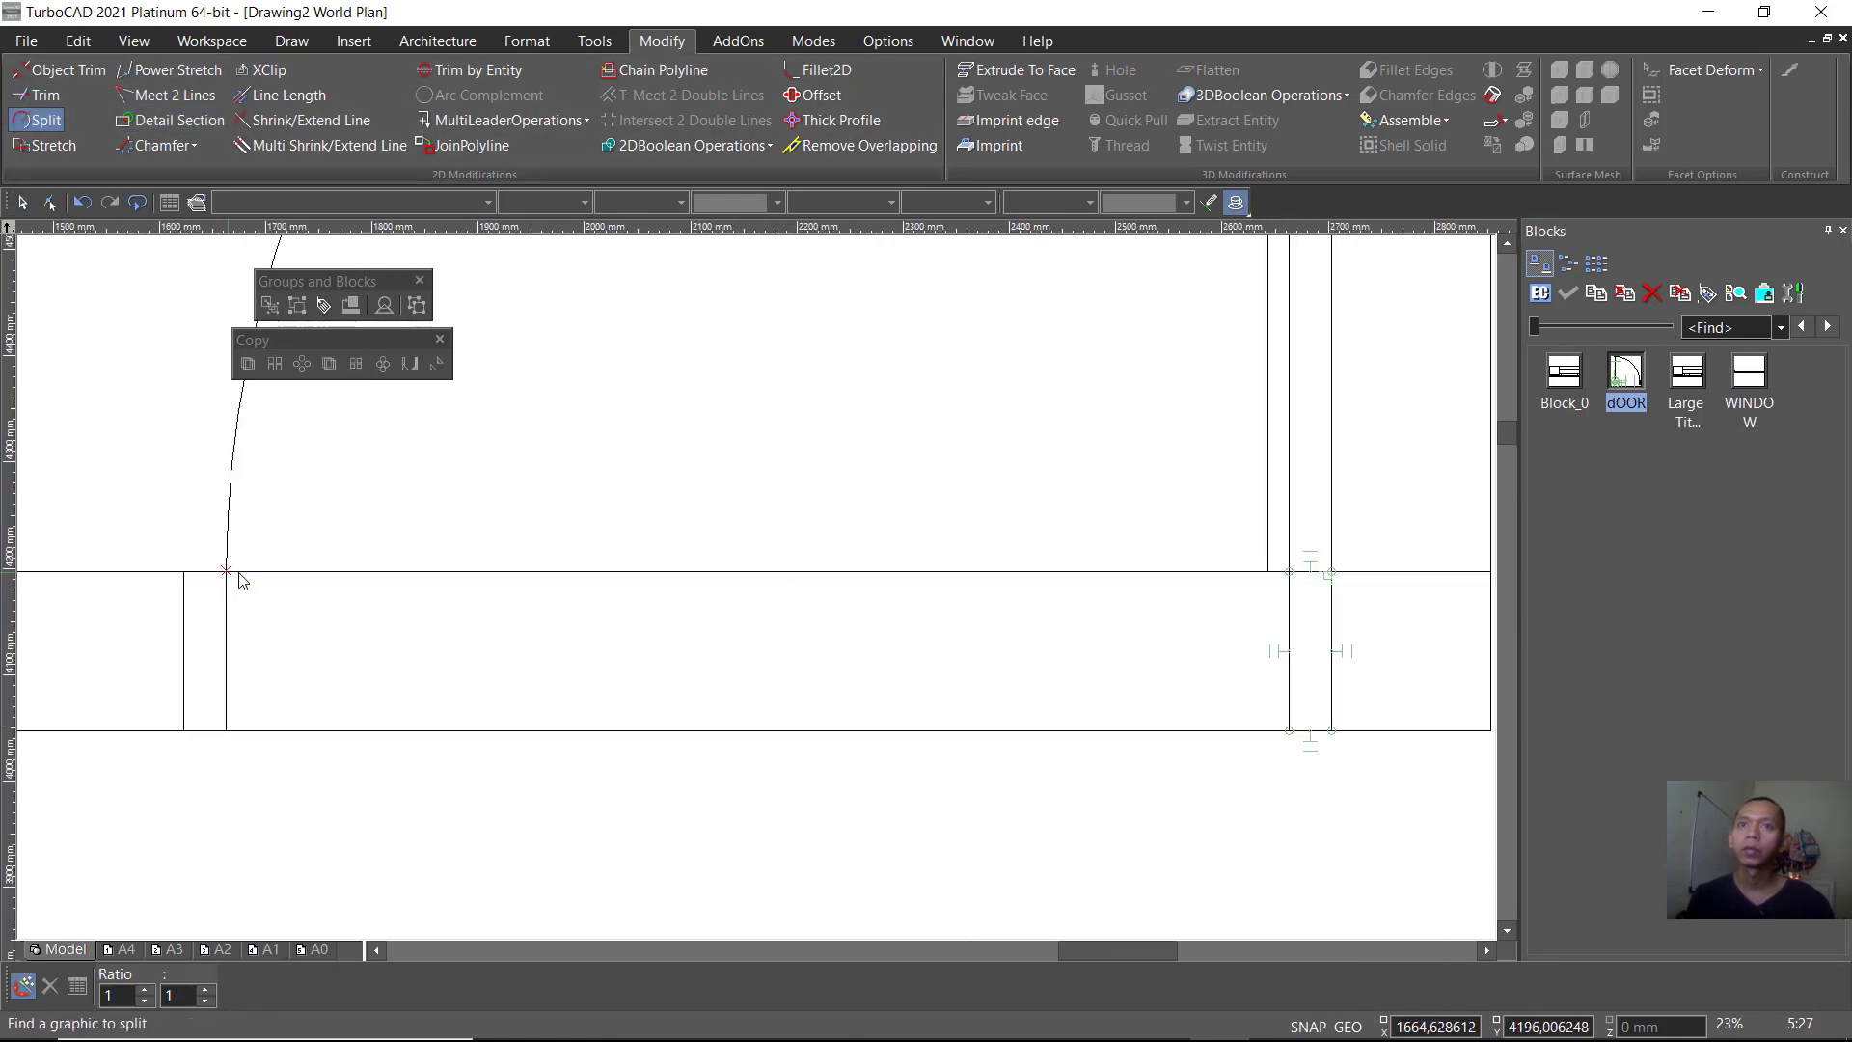
left_click(767, 571)
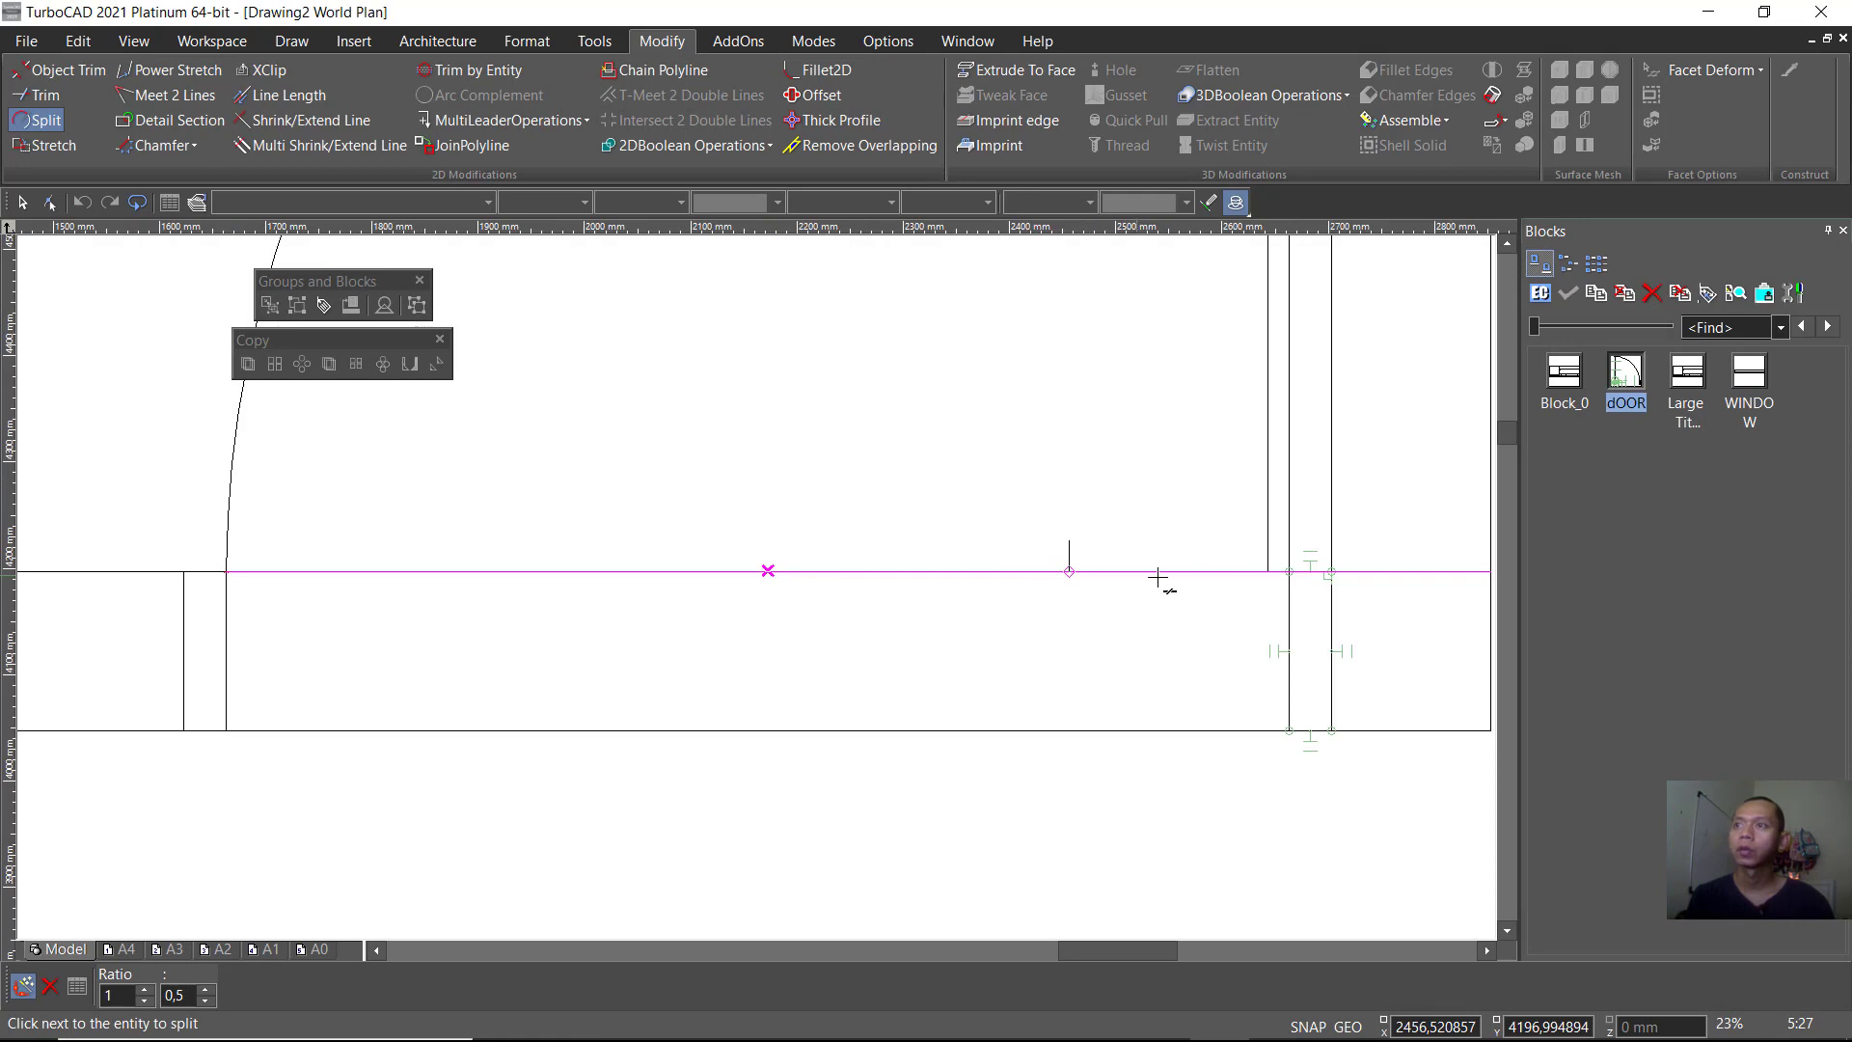
left_click(1268, 571)
Step: Split the lower wall line below the swing end and at the jamb
left_click(921, 732)
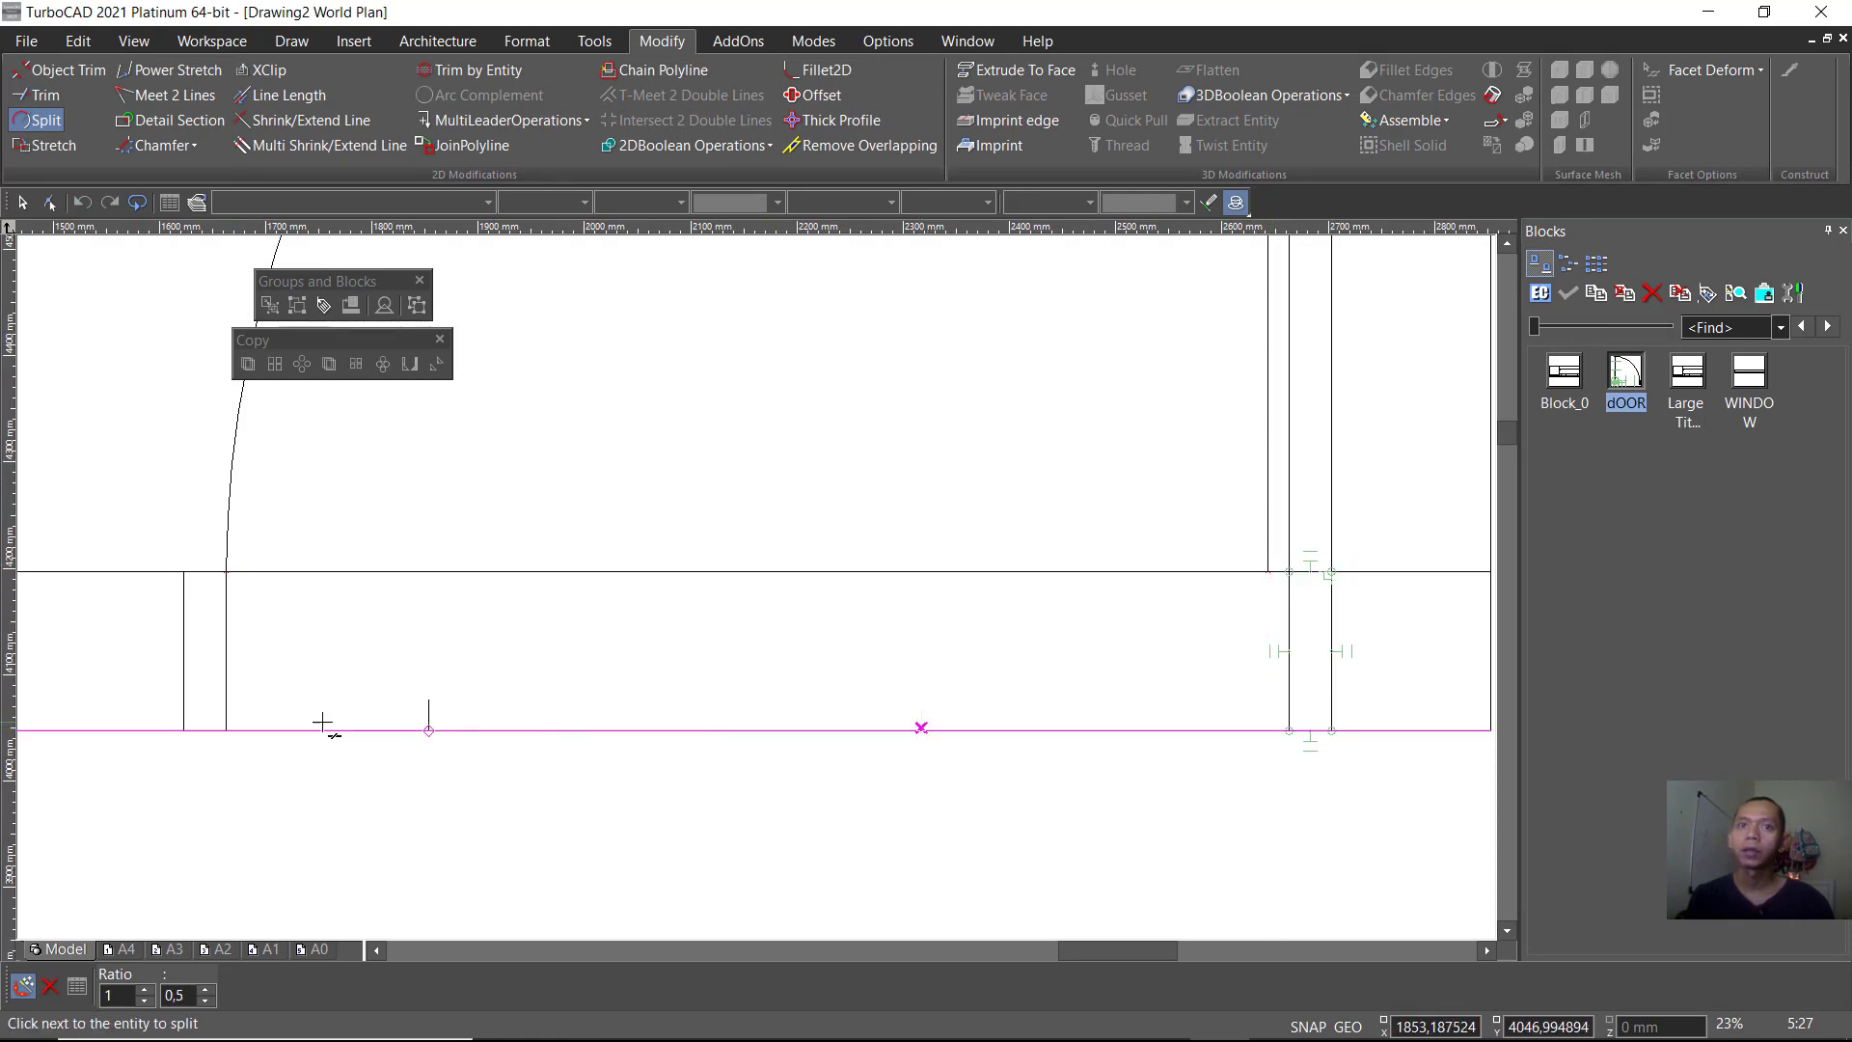
left_click(237, 726)
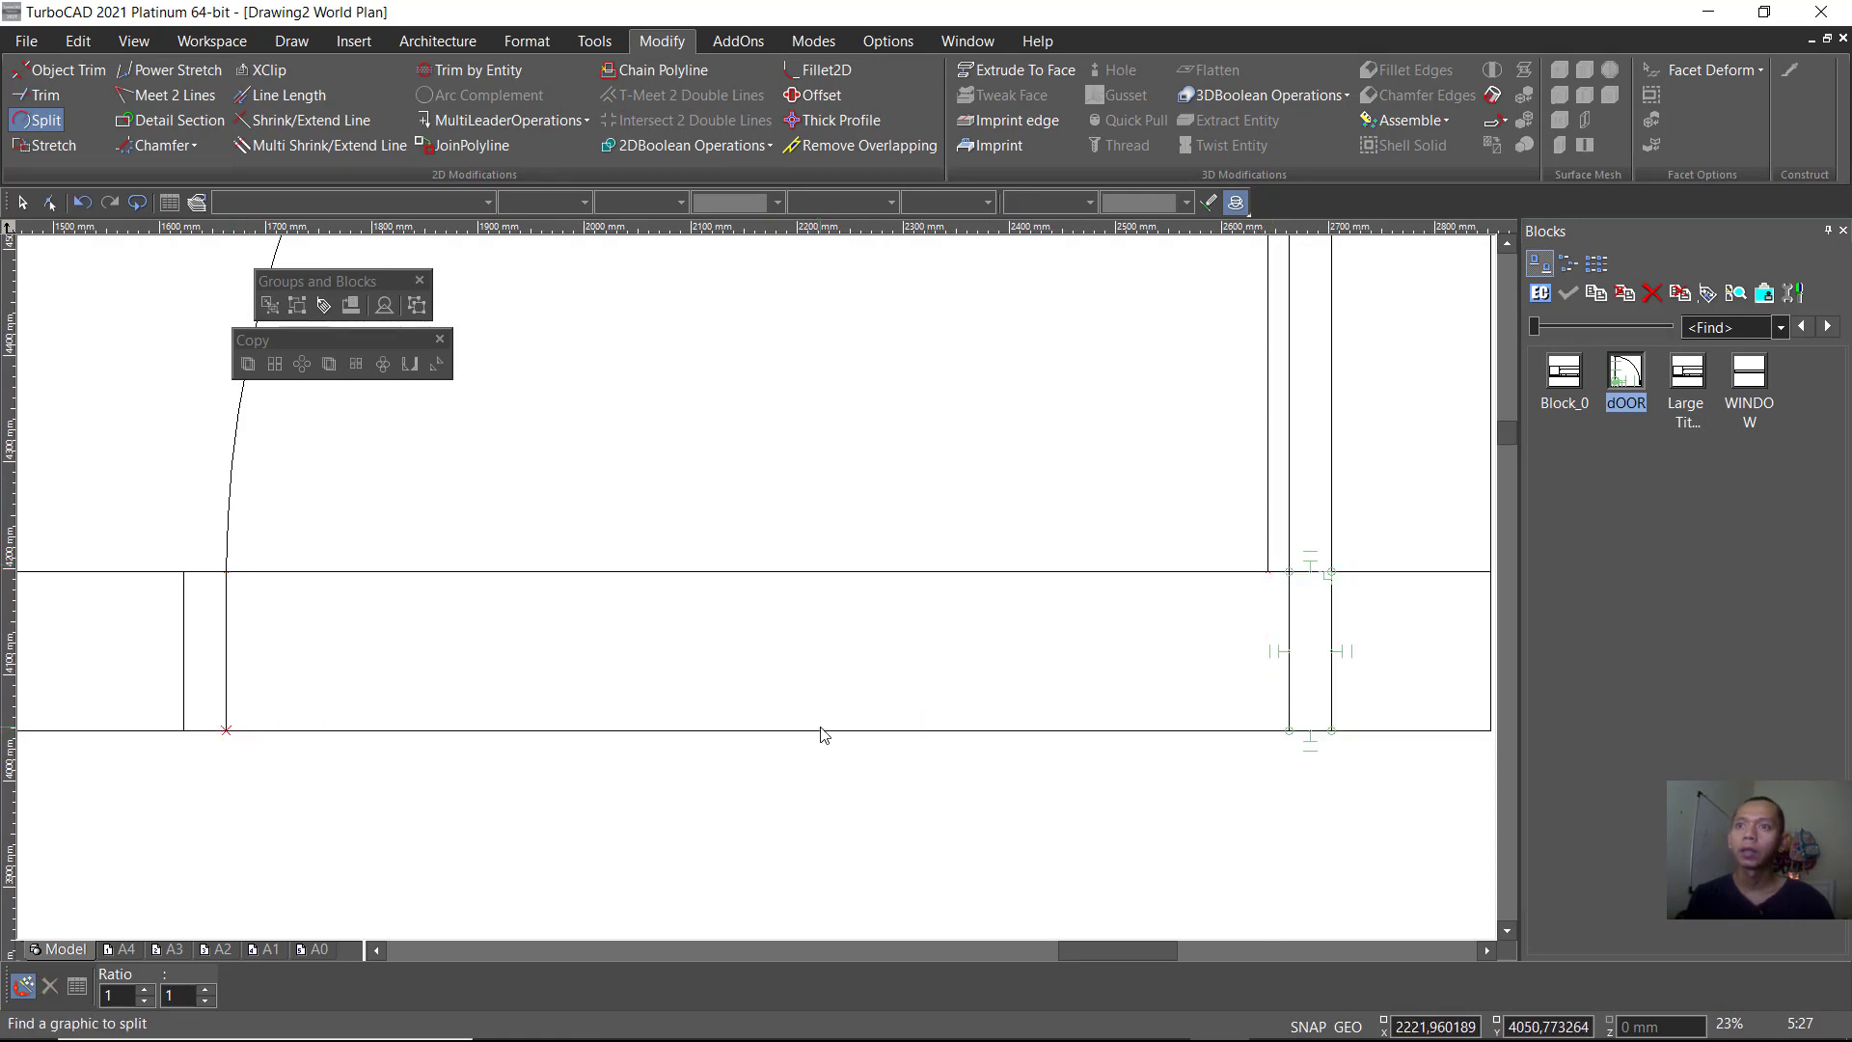
left_click(821, 730)
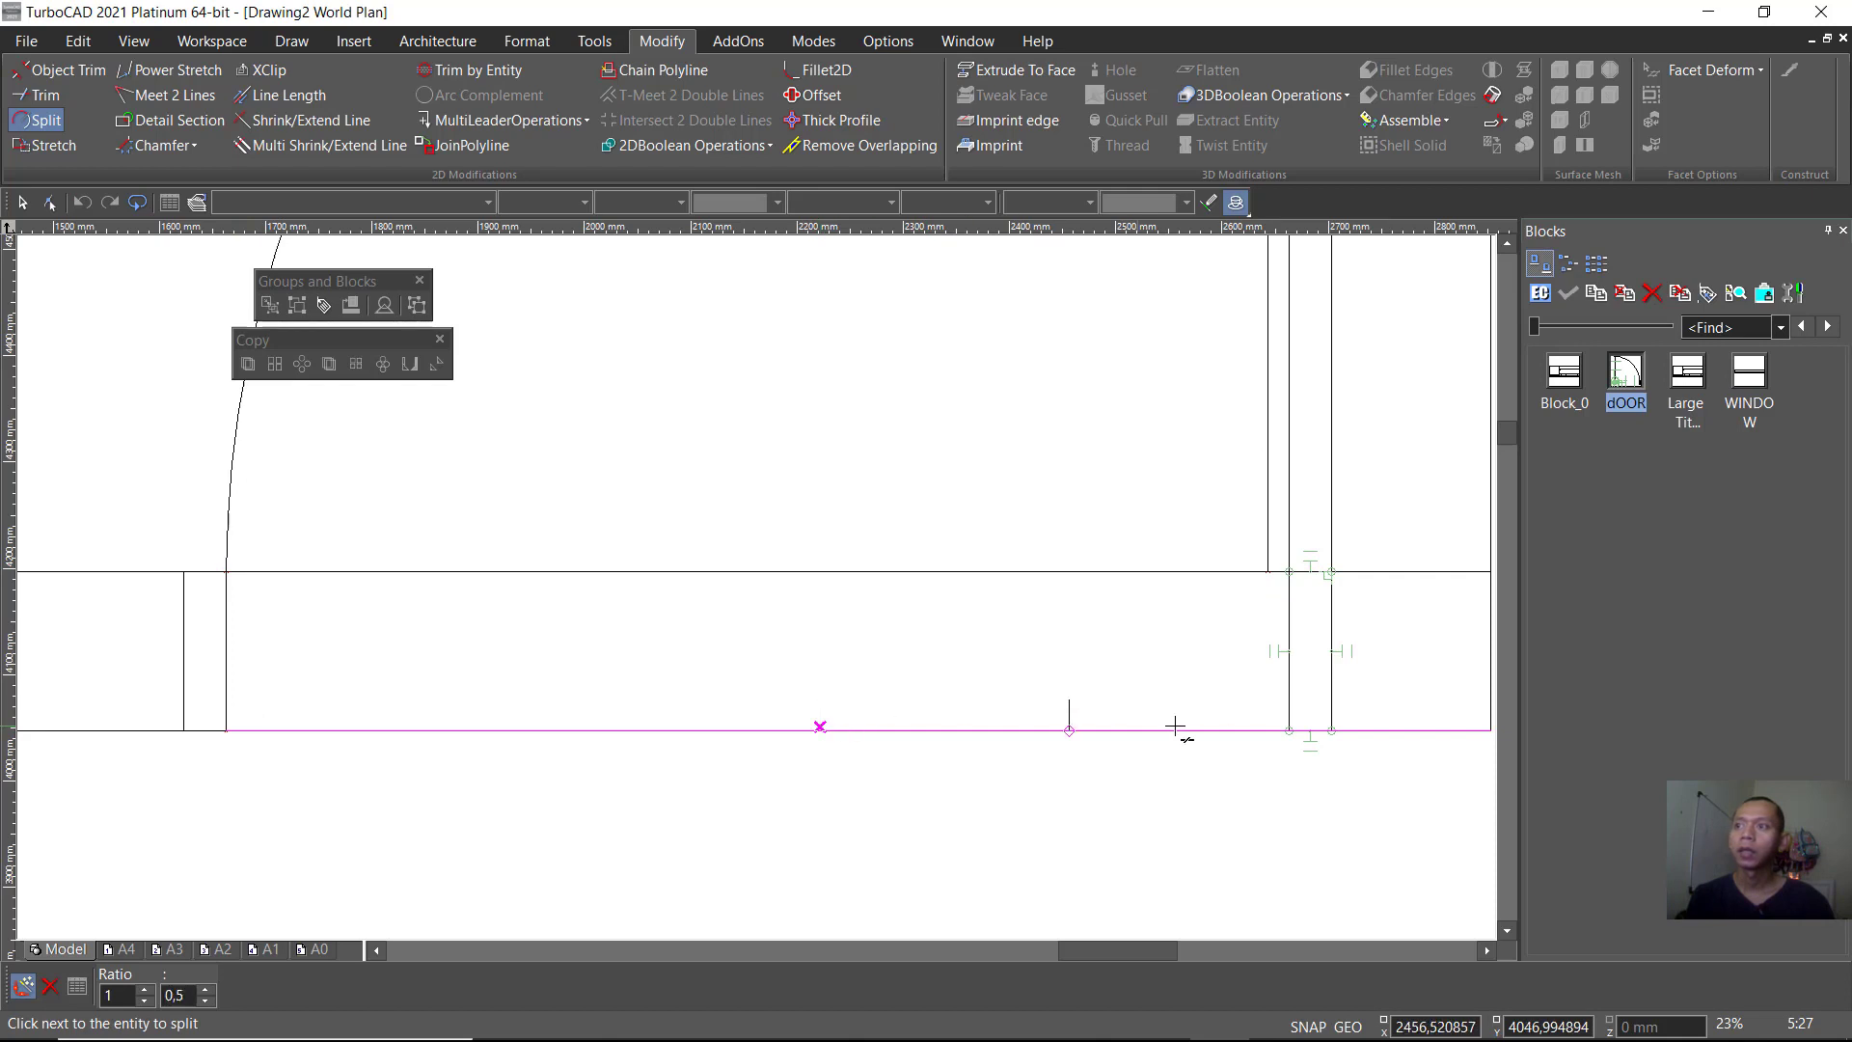
left_click(1289, 730)
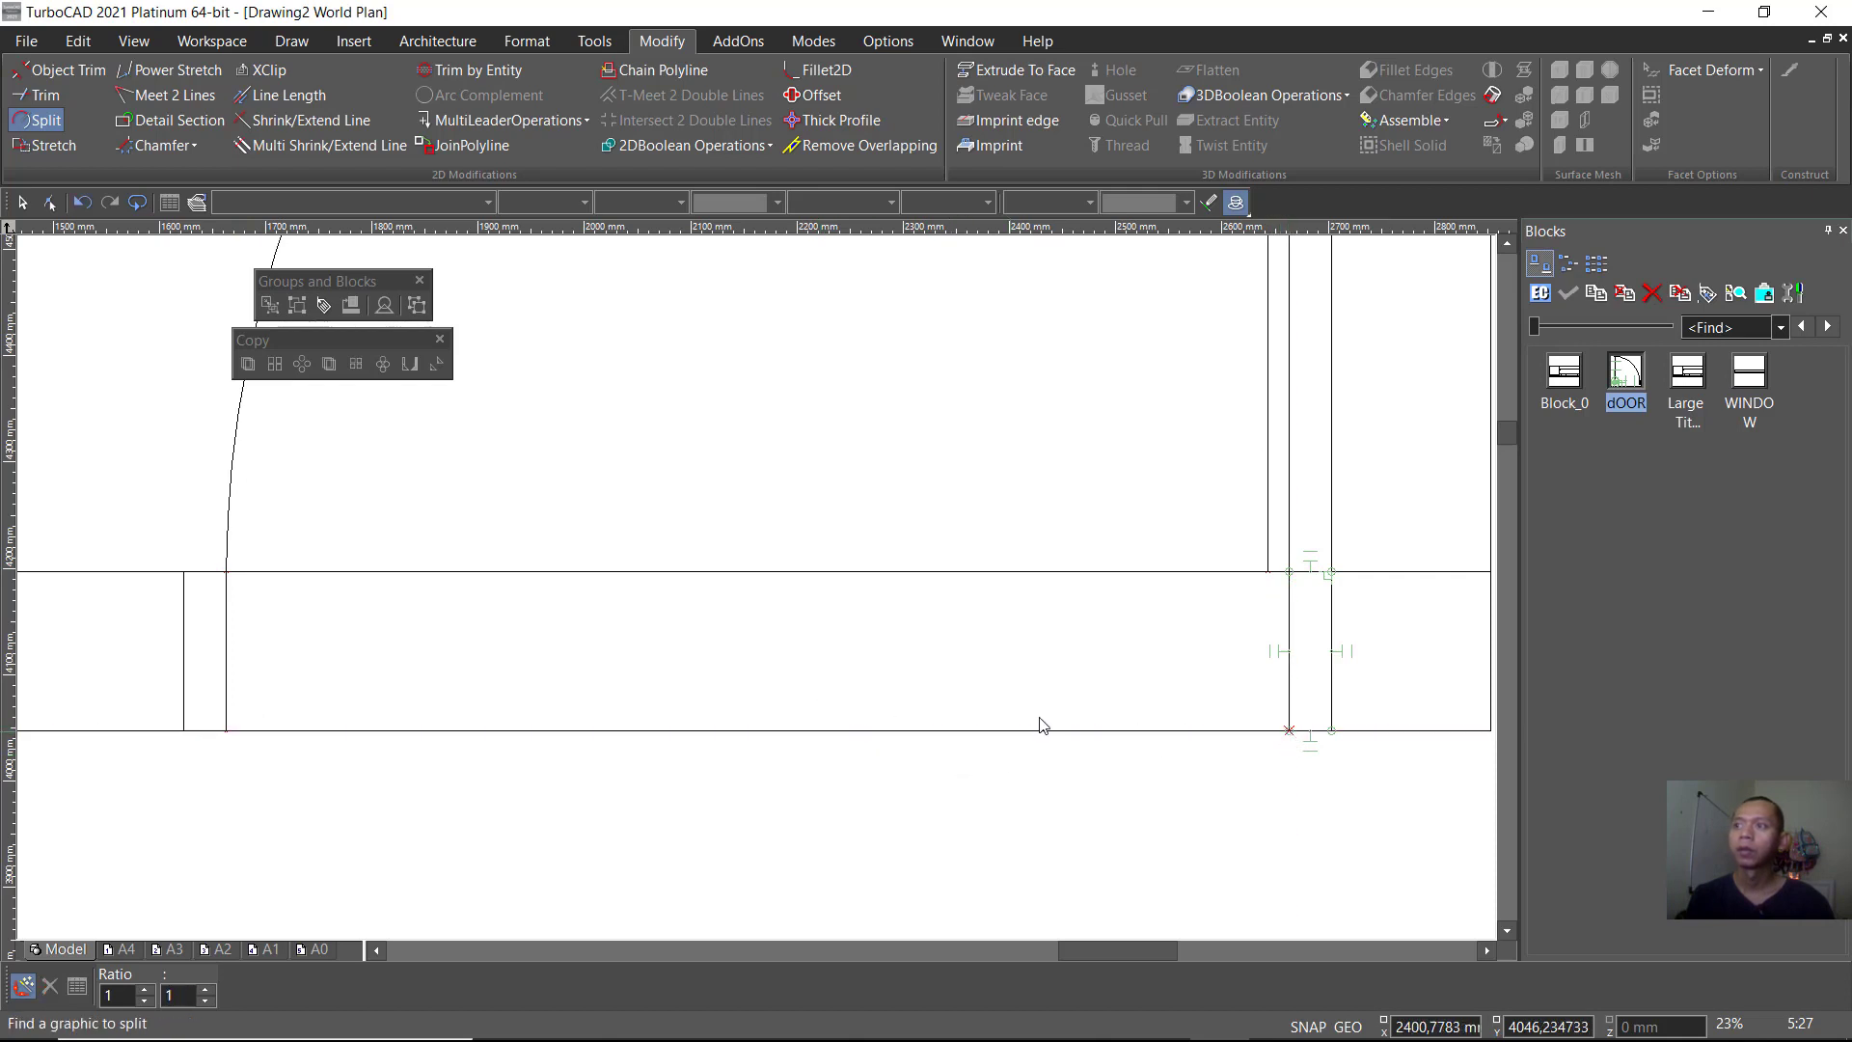
key("Escape")
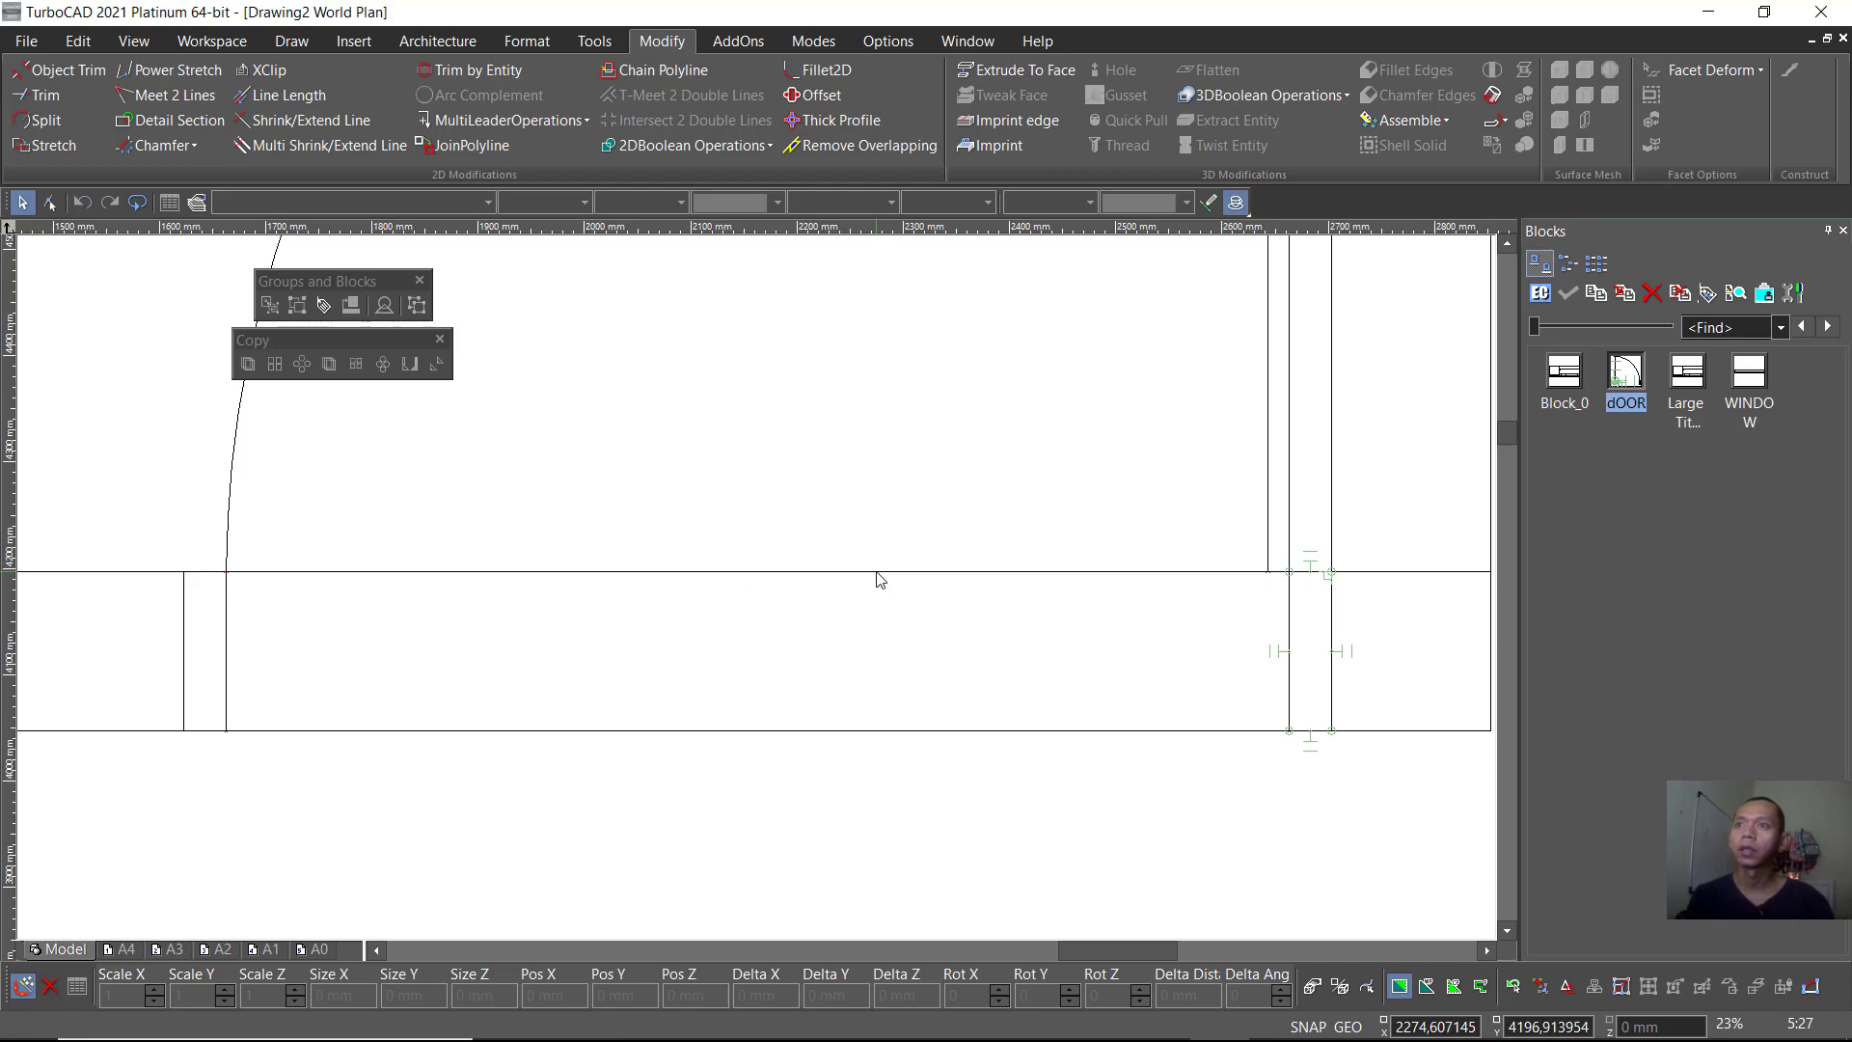
Step: Delete the upper and lower wall pieces inside the doorway
left_click(879, 571)
key("Delete")
left_click(849, 731)
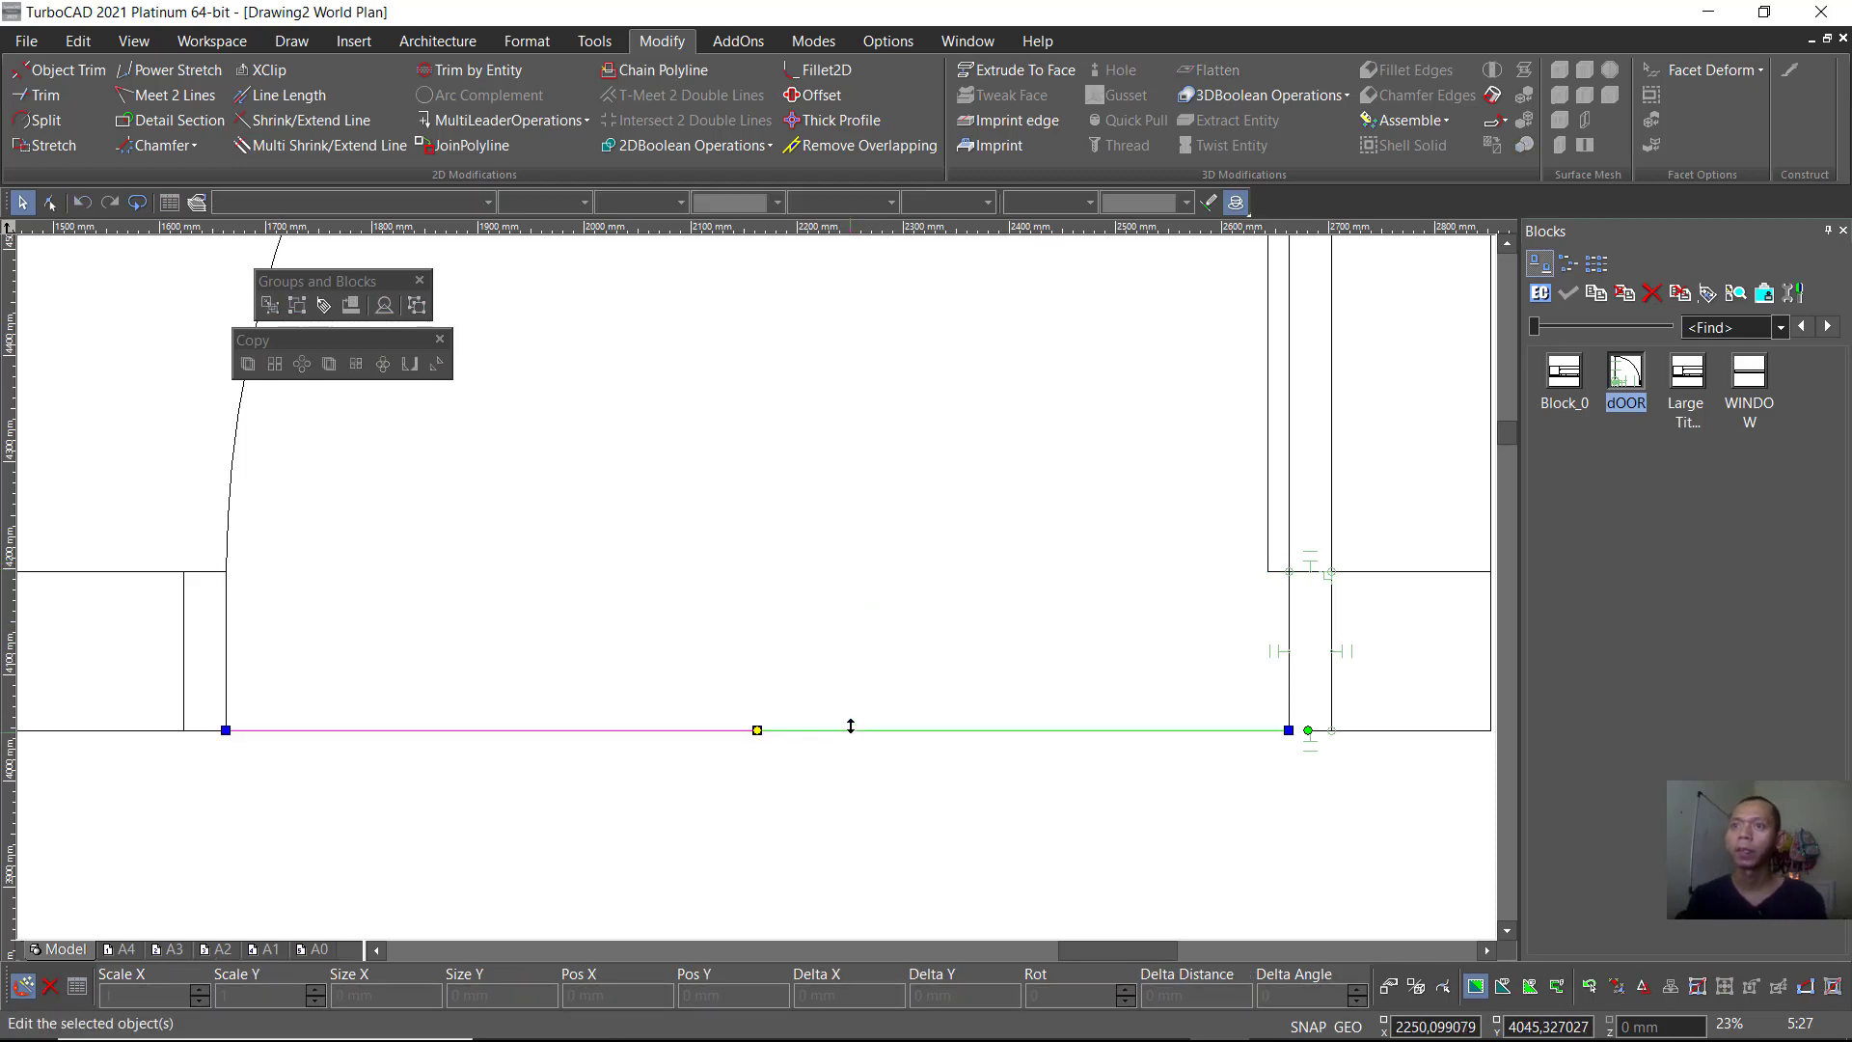
key("Delete")
scroll(763, 594, "down", 10)
scroll(743, 574, "up", 3)
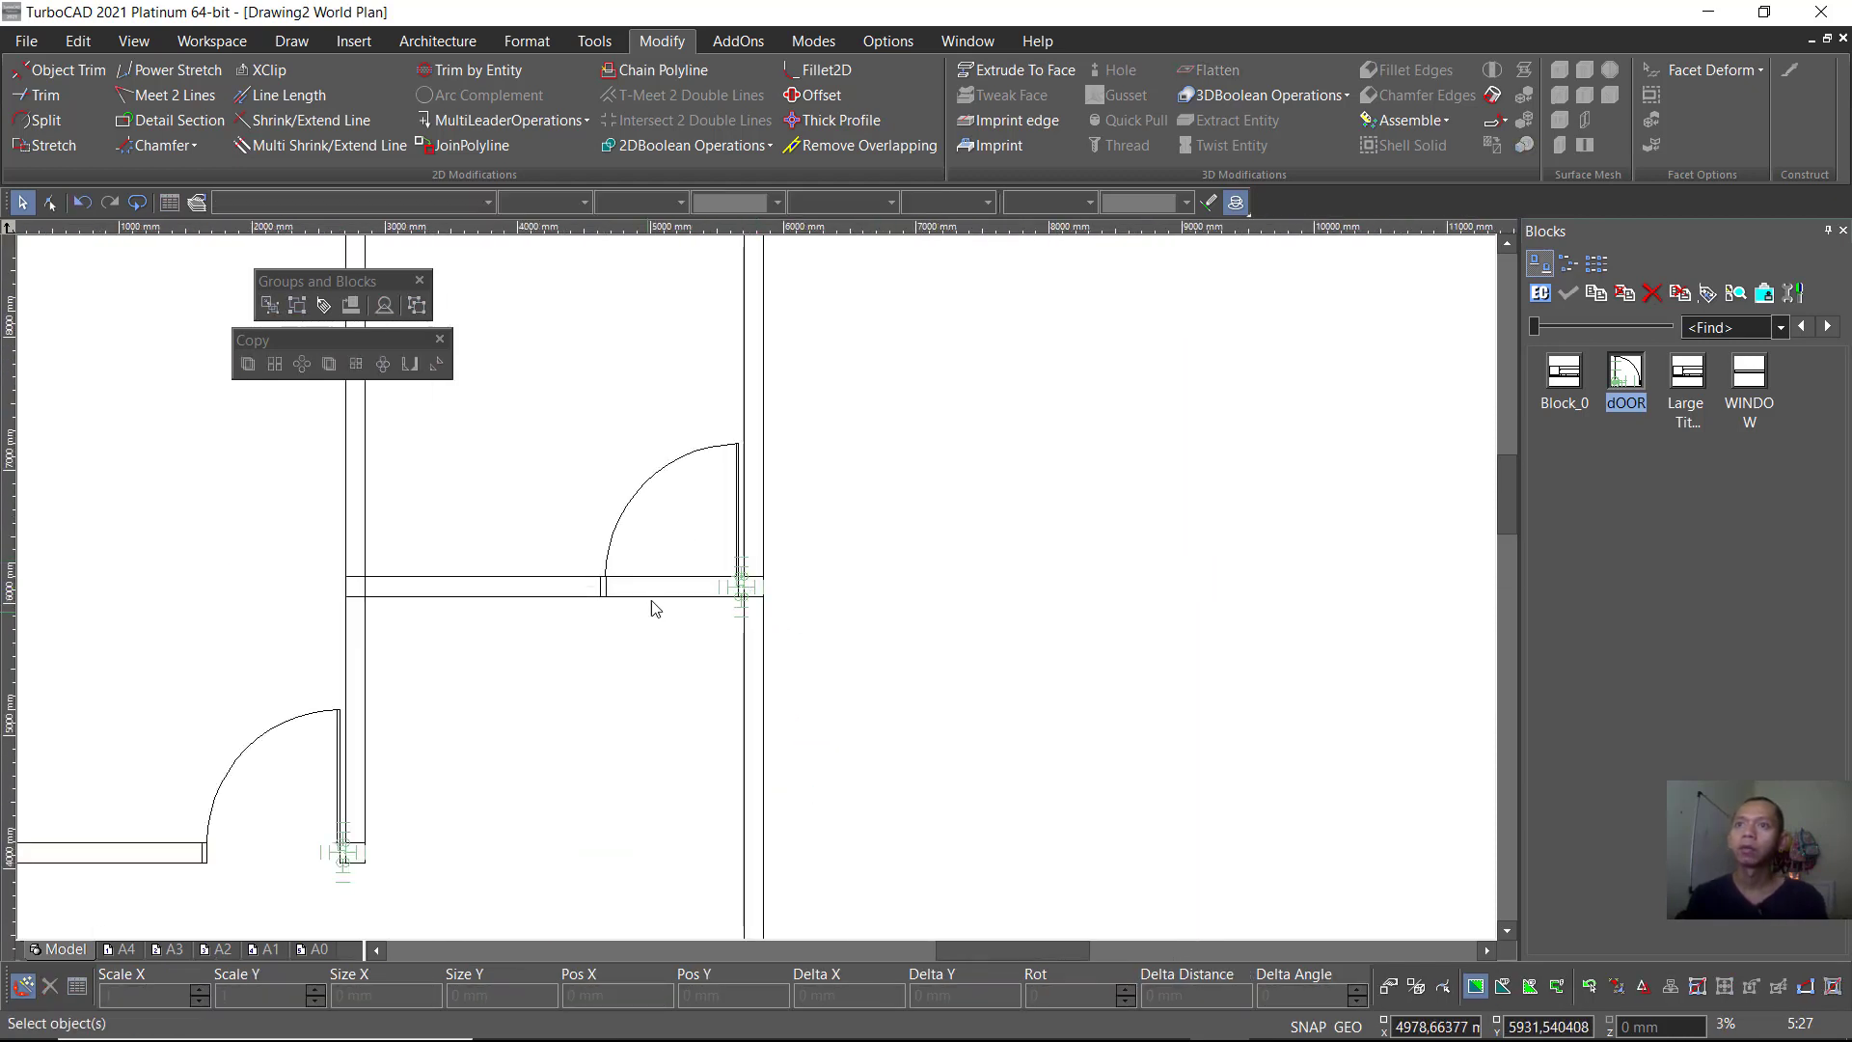
scroll(650, 608, "up", 3)
Step: Split the upper-right door's upper and lower wall lines at the swing end and jamb
scroll(744, 604, "up", 3)
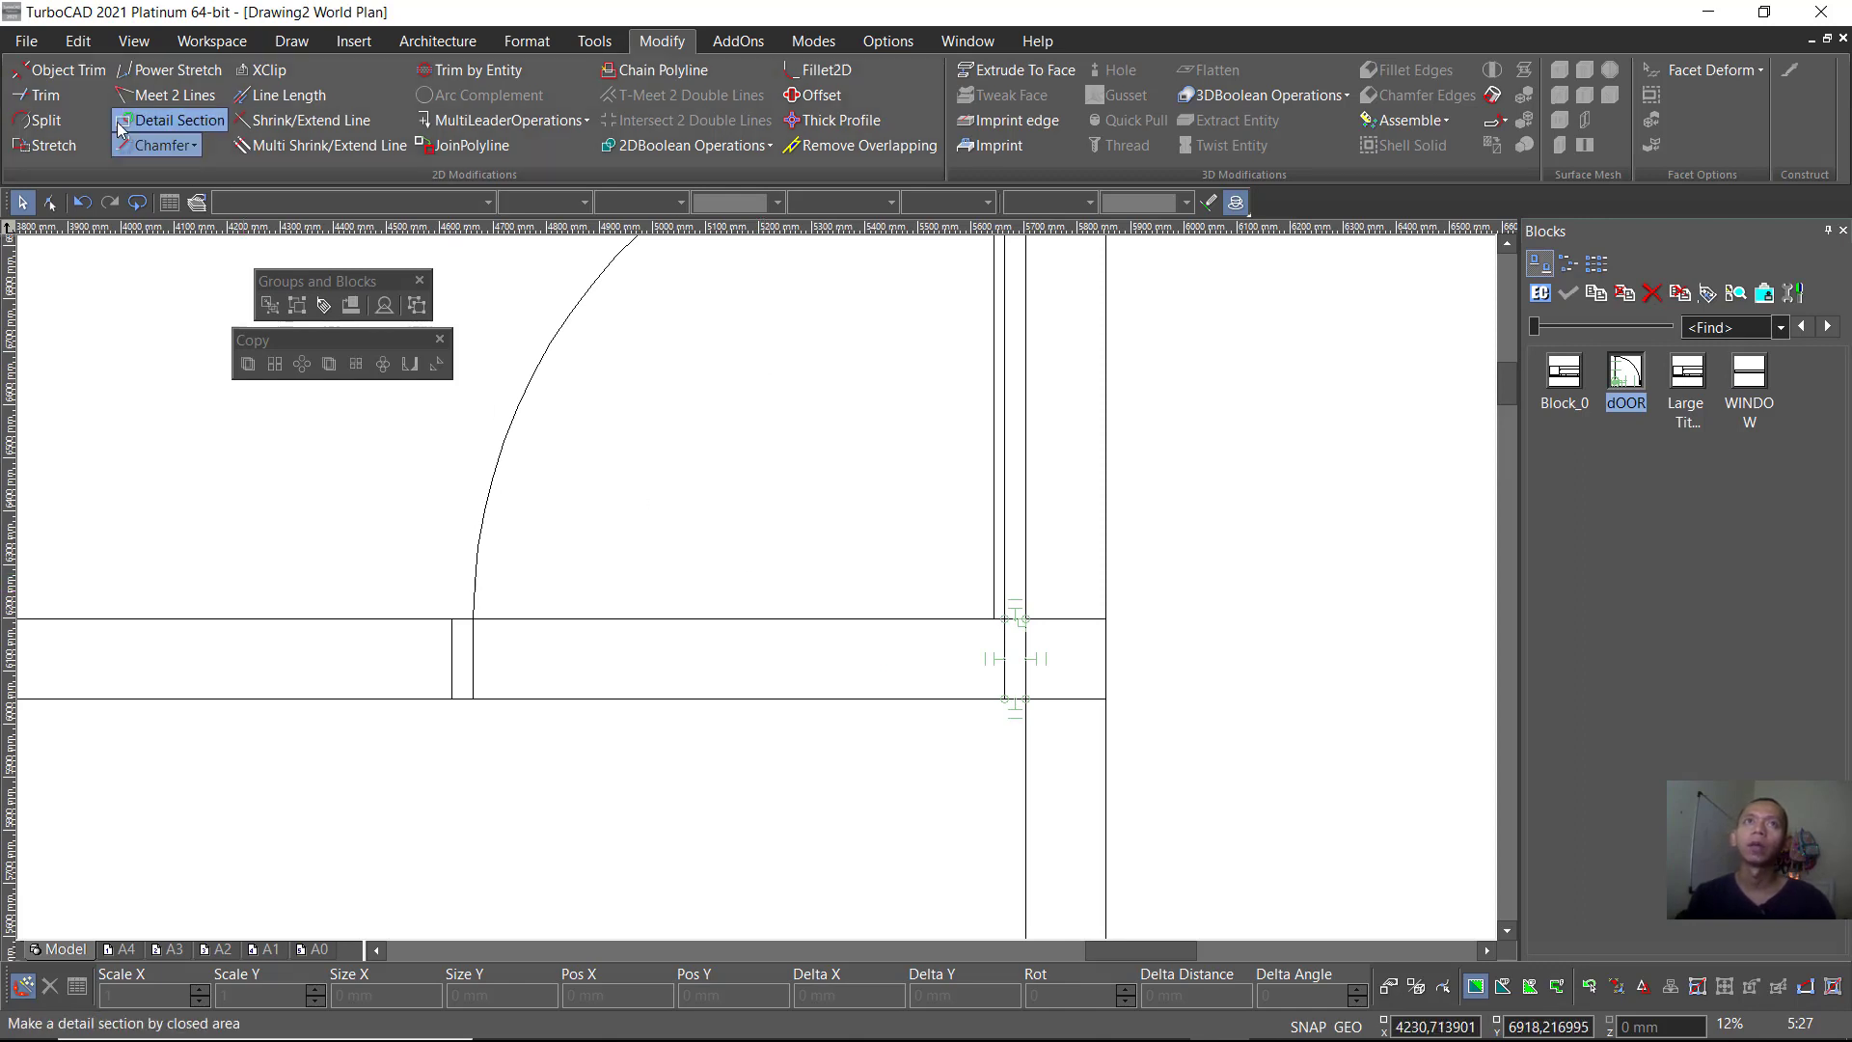
left_click(41, 120)
left_click(559, 618)
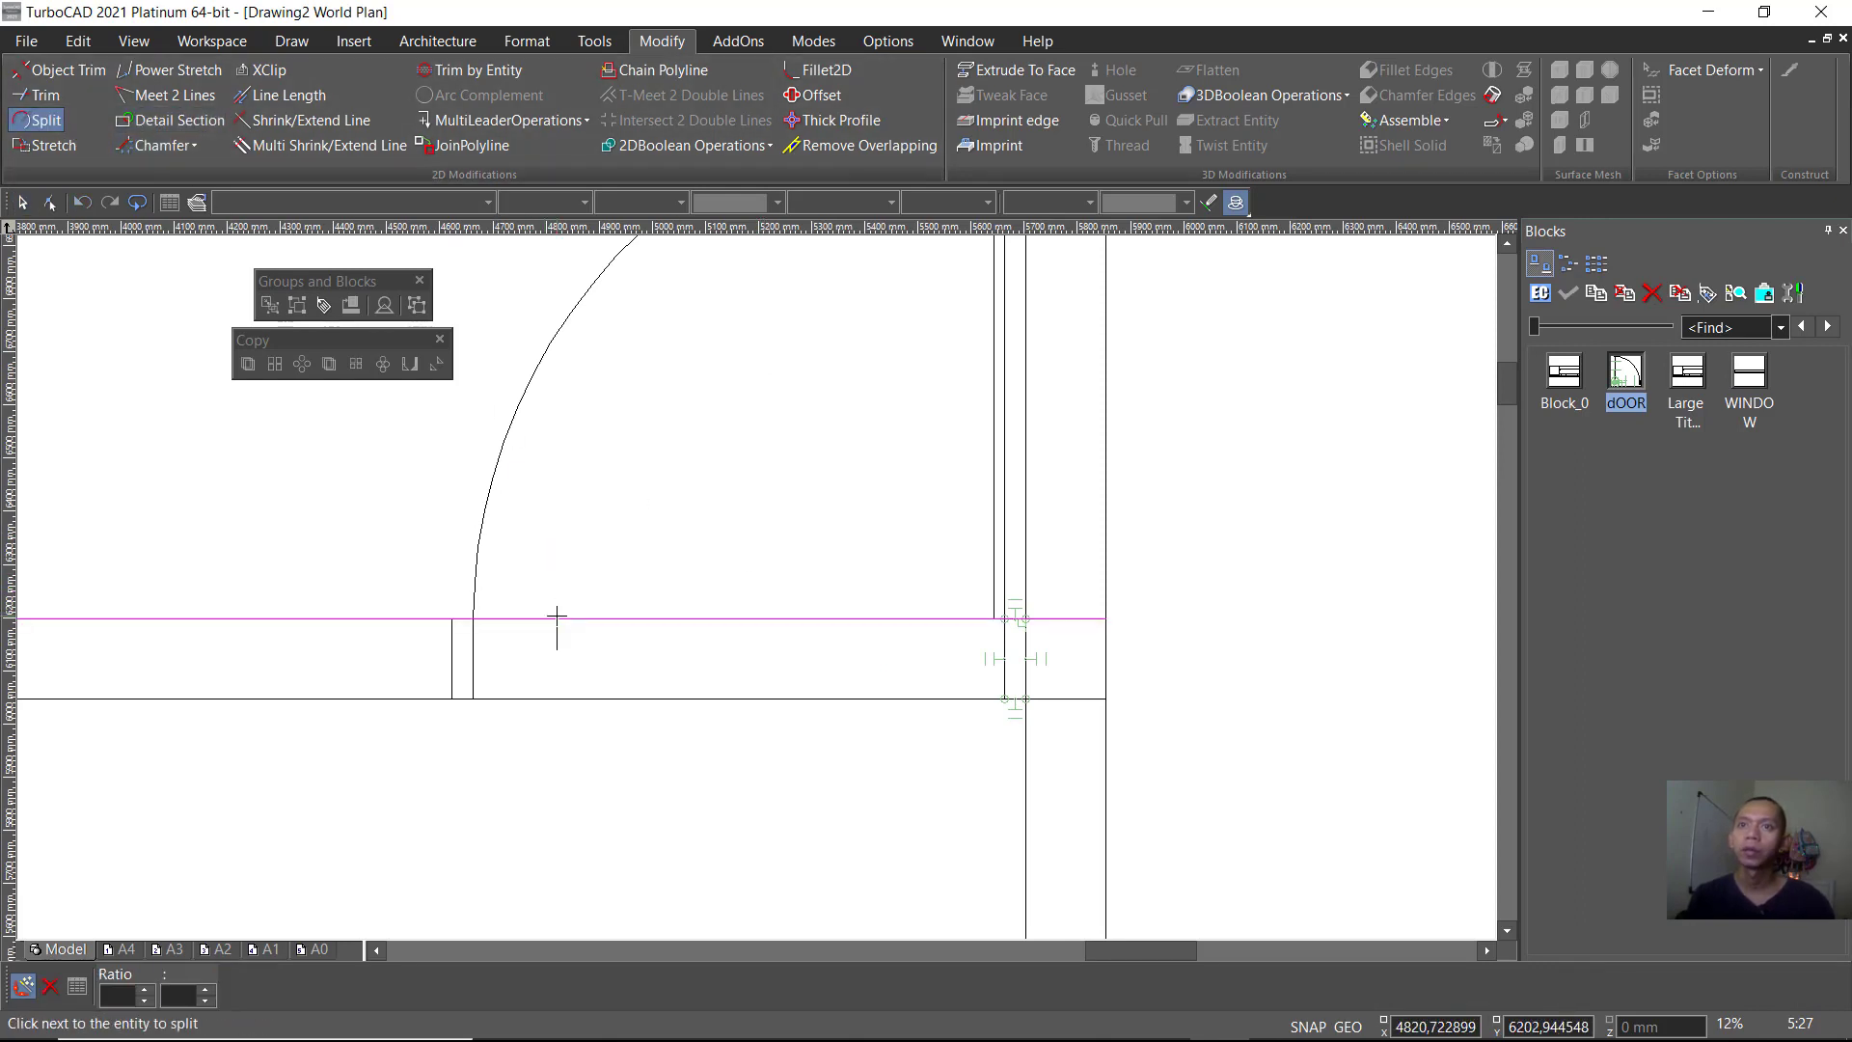
left_click(474, 618)
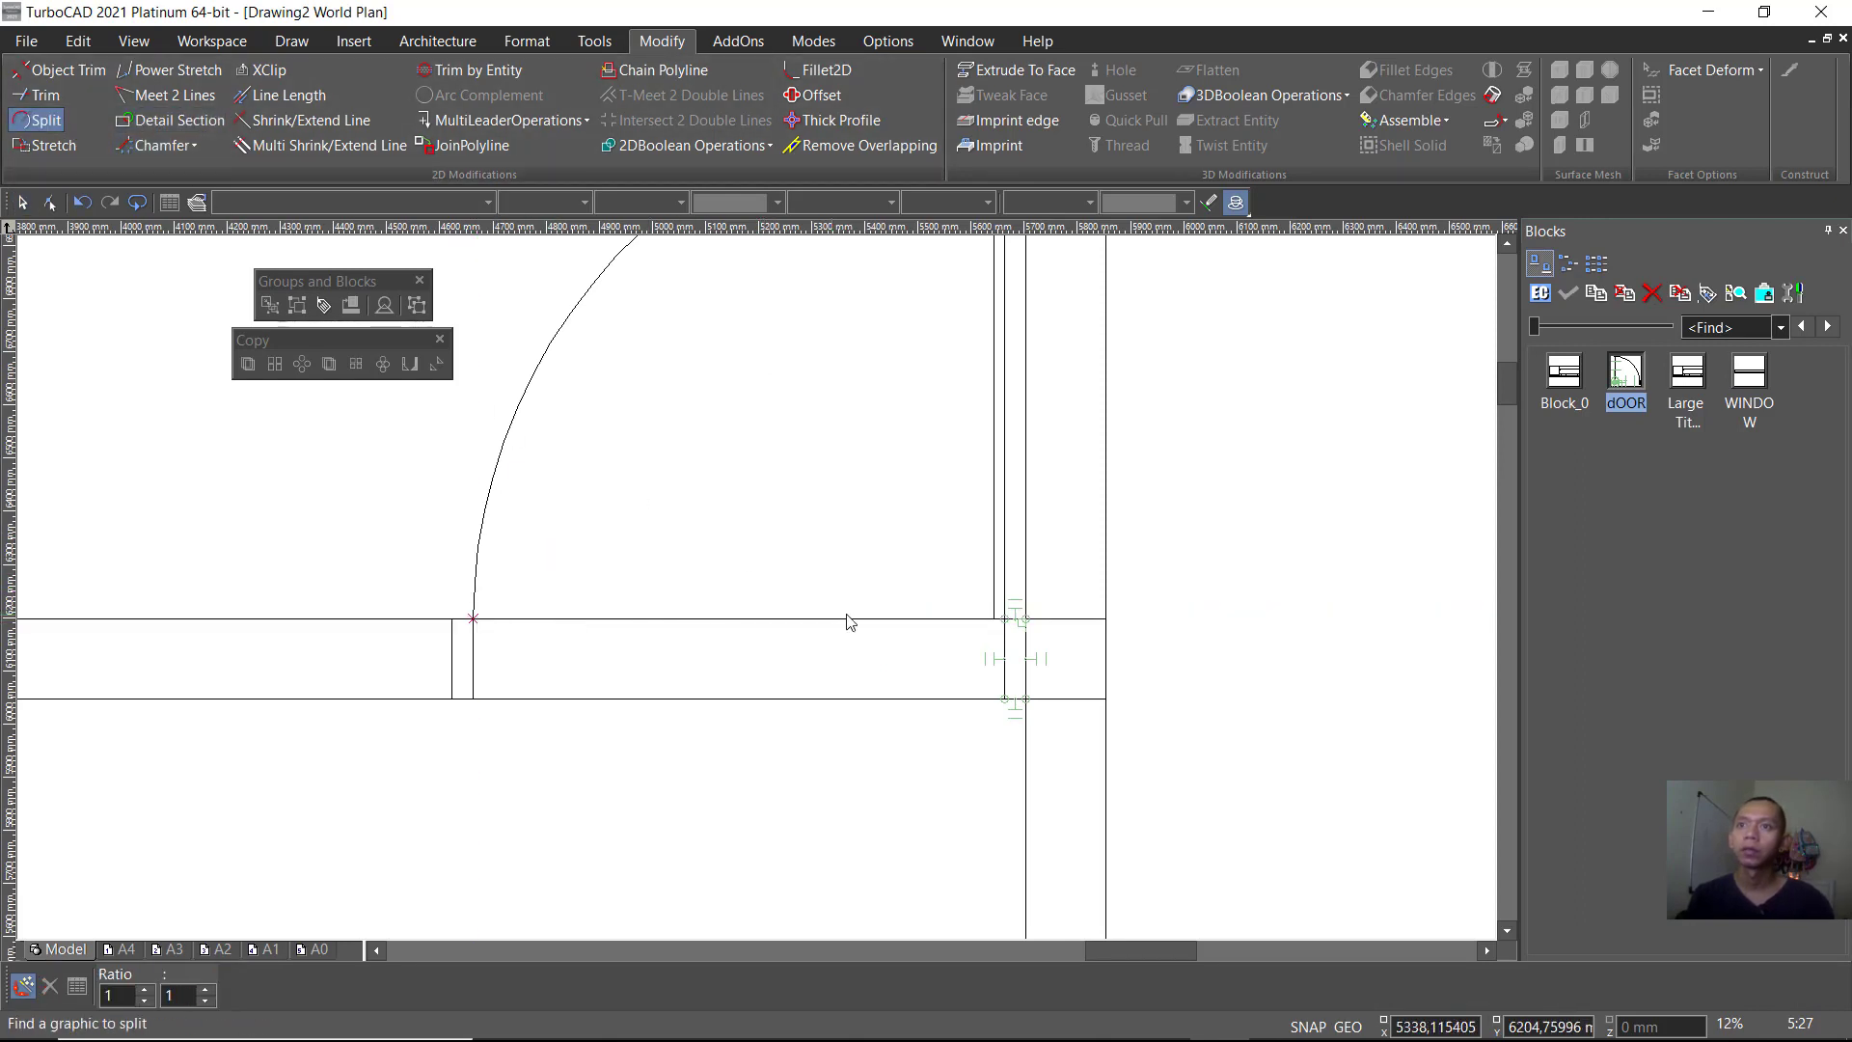
left_click(801, 697)
left_click(473, 698)
left_click(782, 699)
left_click(1005, 698)
left_click(781, 619)
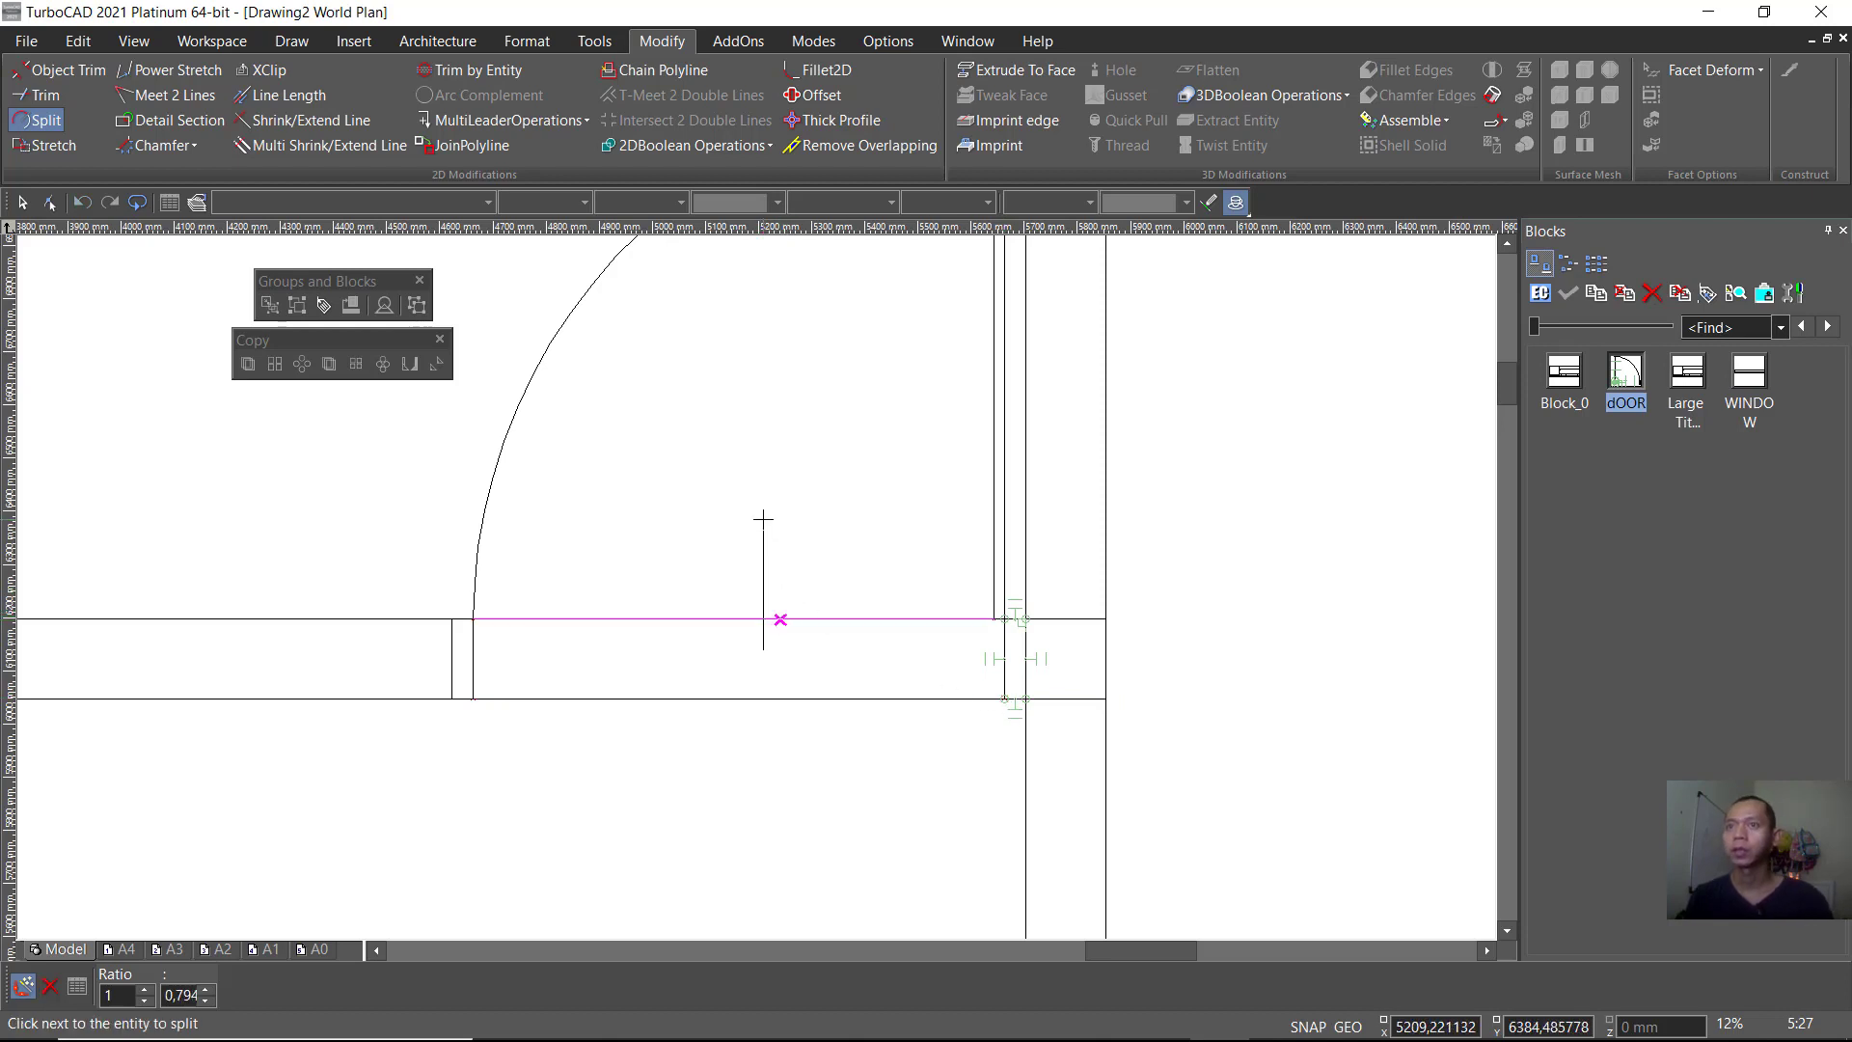
left_click(763, 518)
Step: Delete the upper doorway piece and the selected lower wall segment
key("Escape")
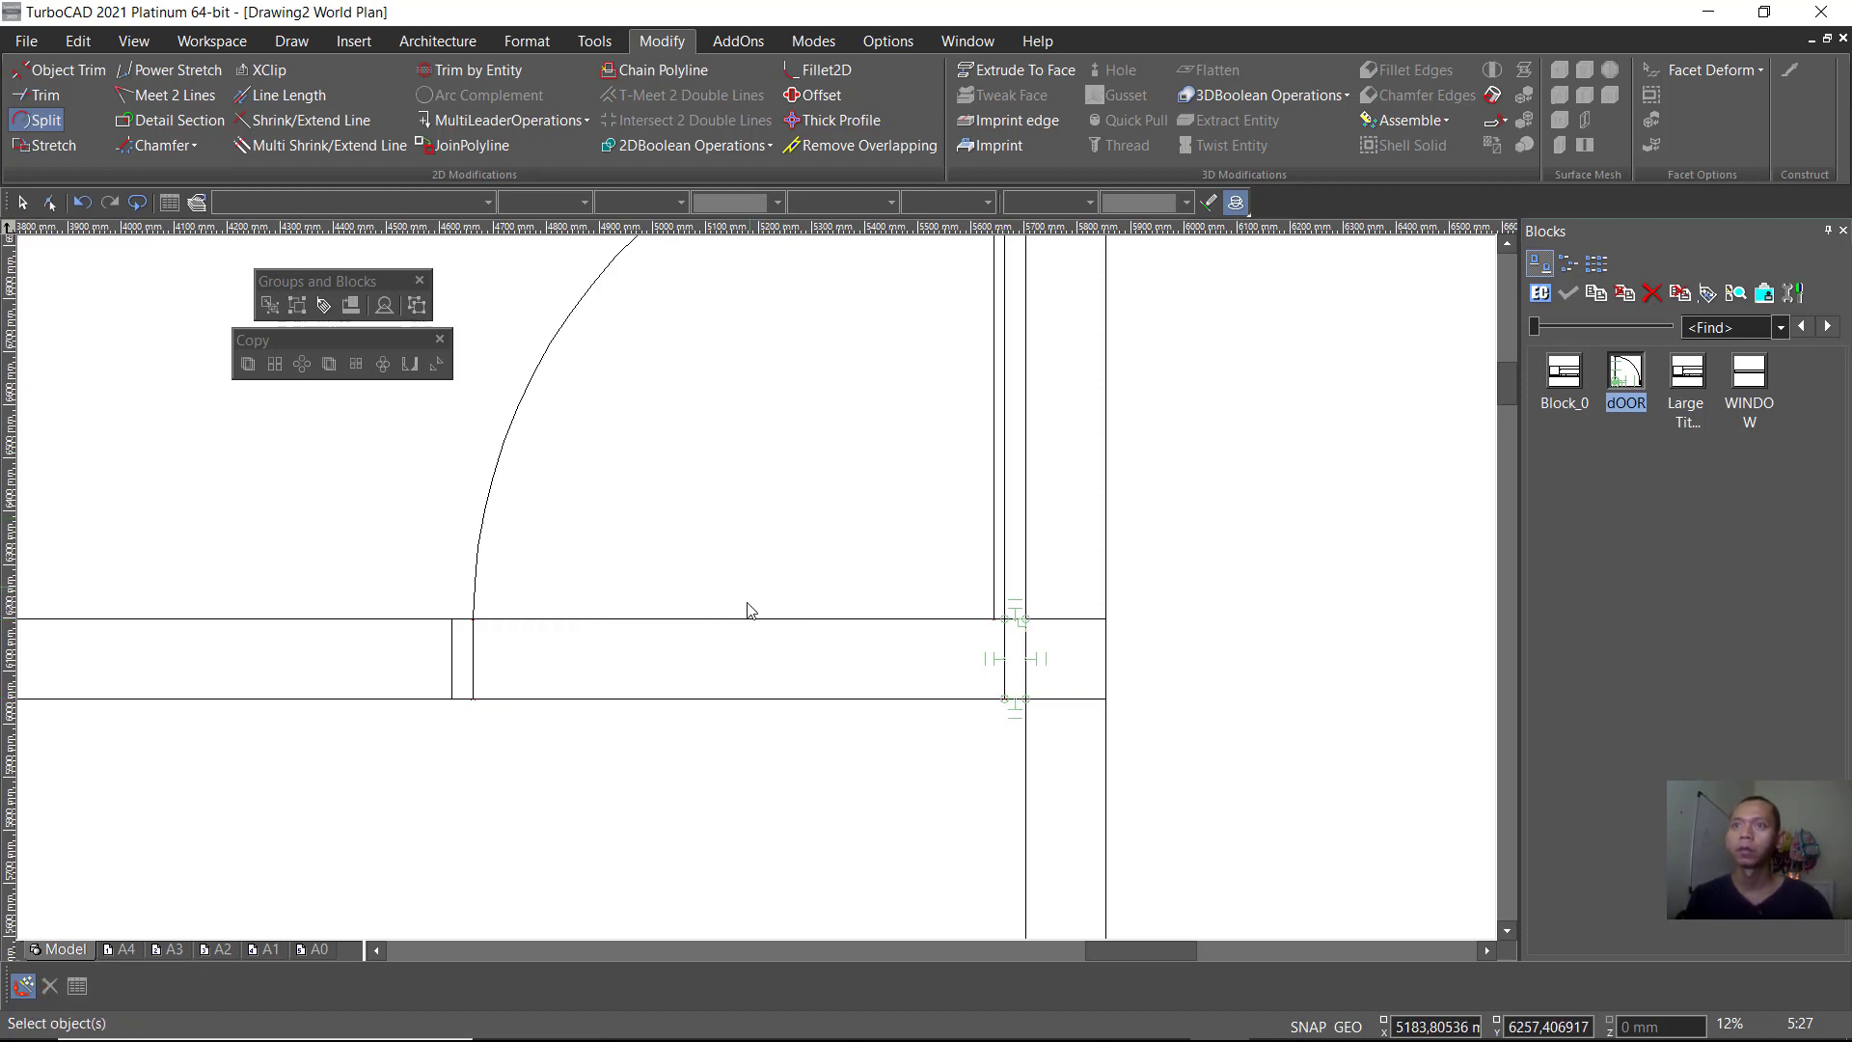
left_click(744, 620)
key("Delete")
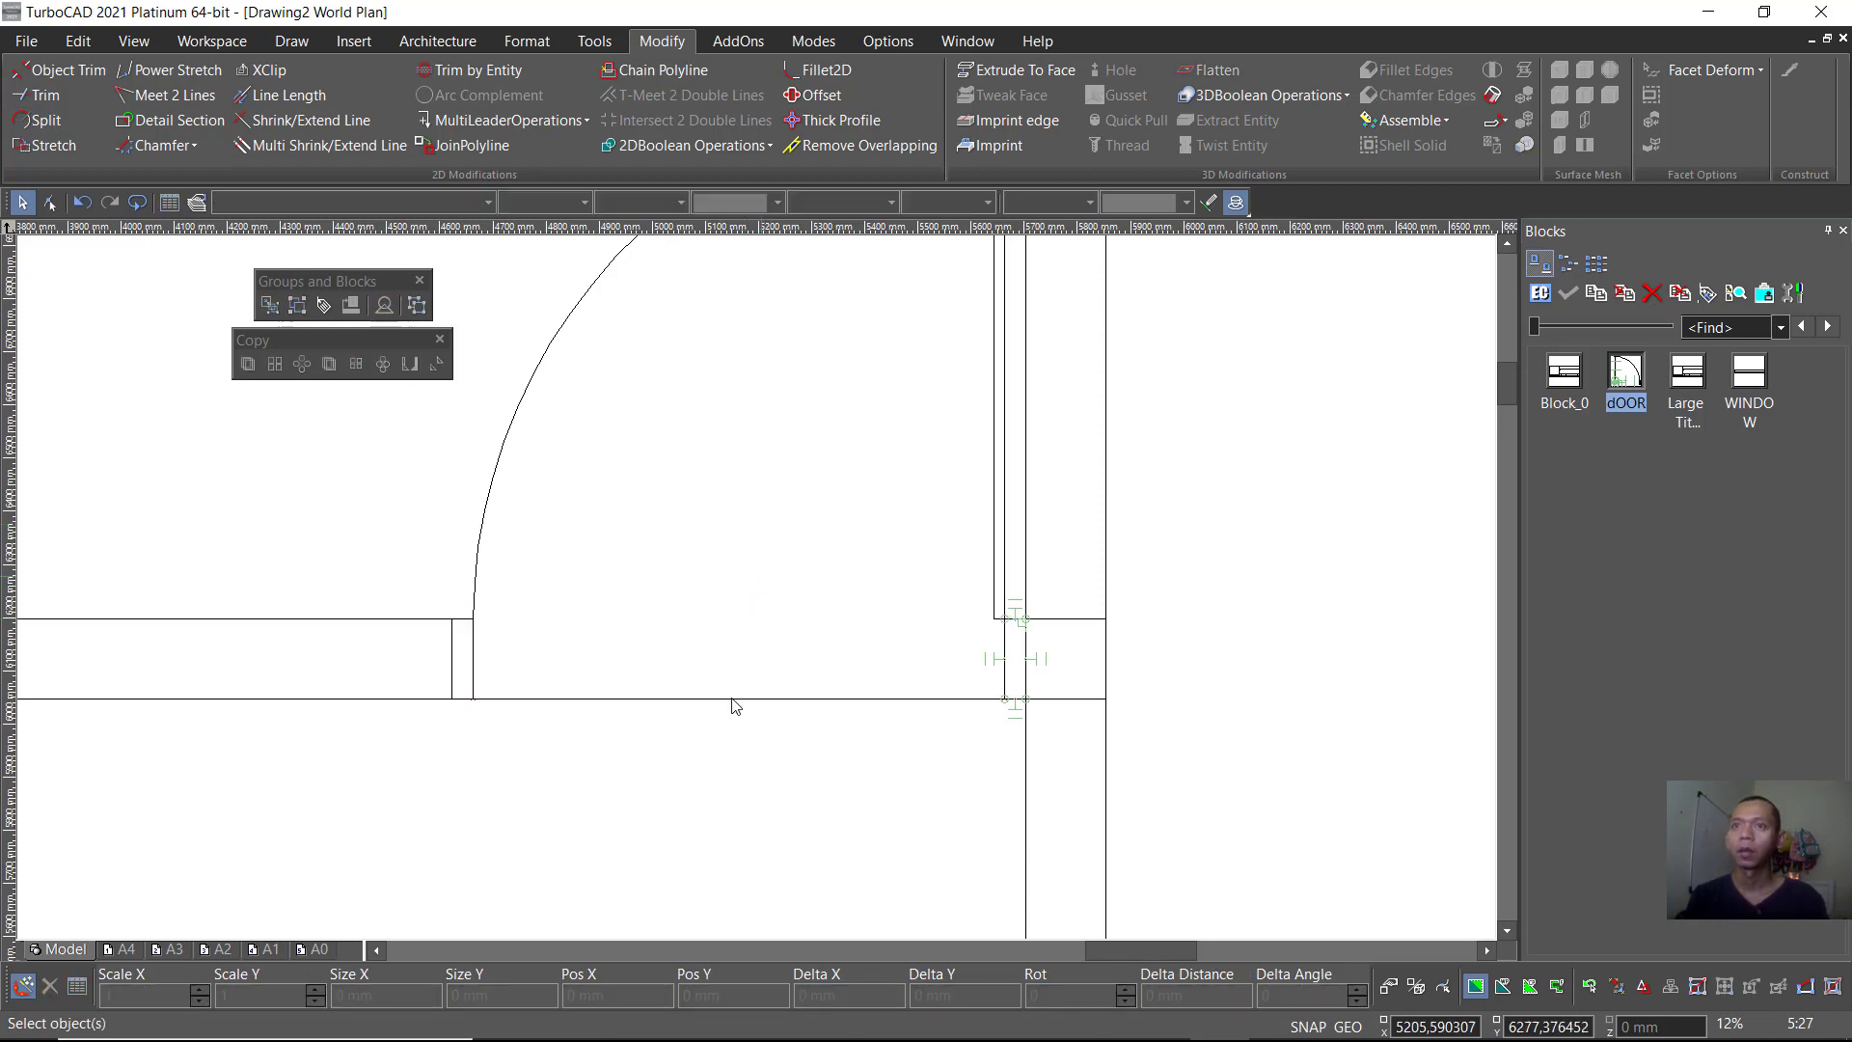
left_click(731, 699)
key("Delete")
Step: Centre the whole floor plan in view and open the toolbar Customize dialog
scroll(750, 592, "down", 5)
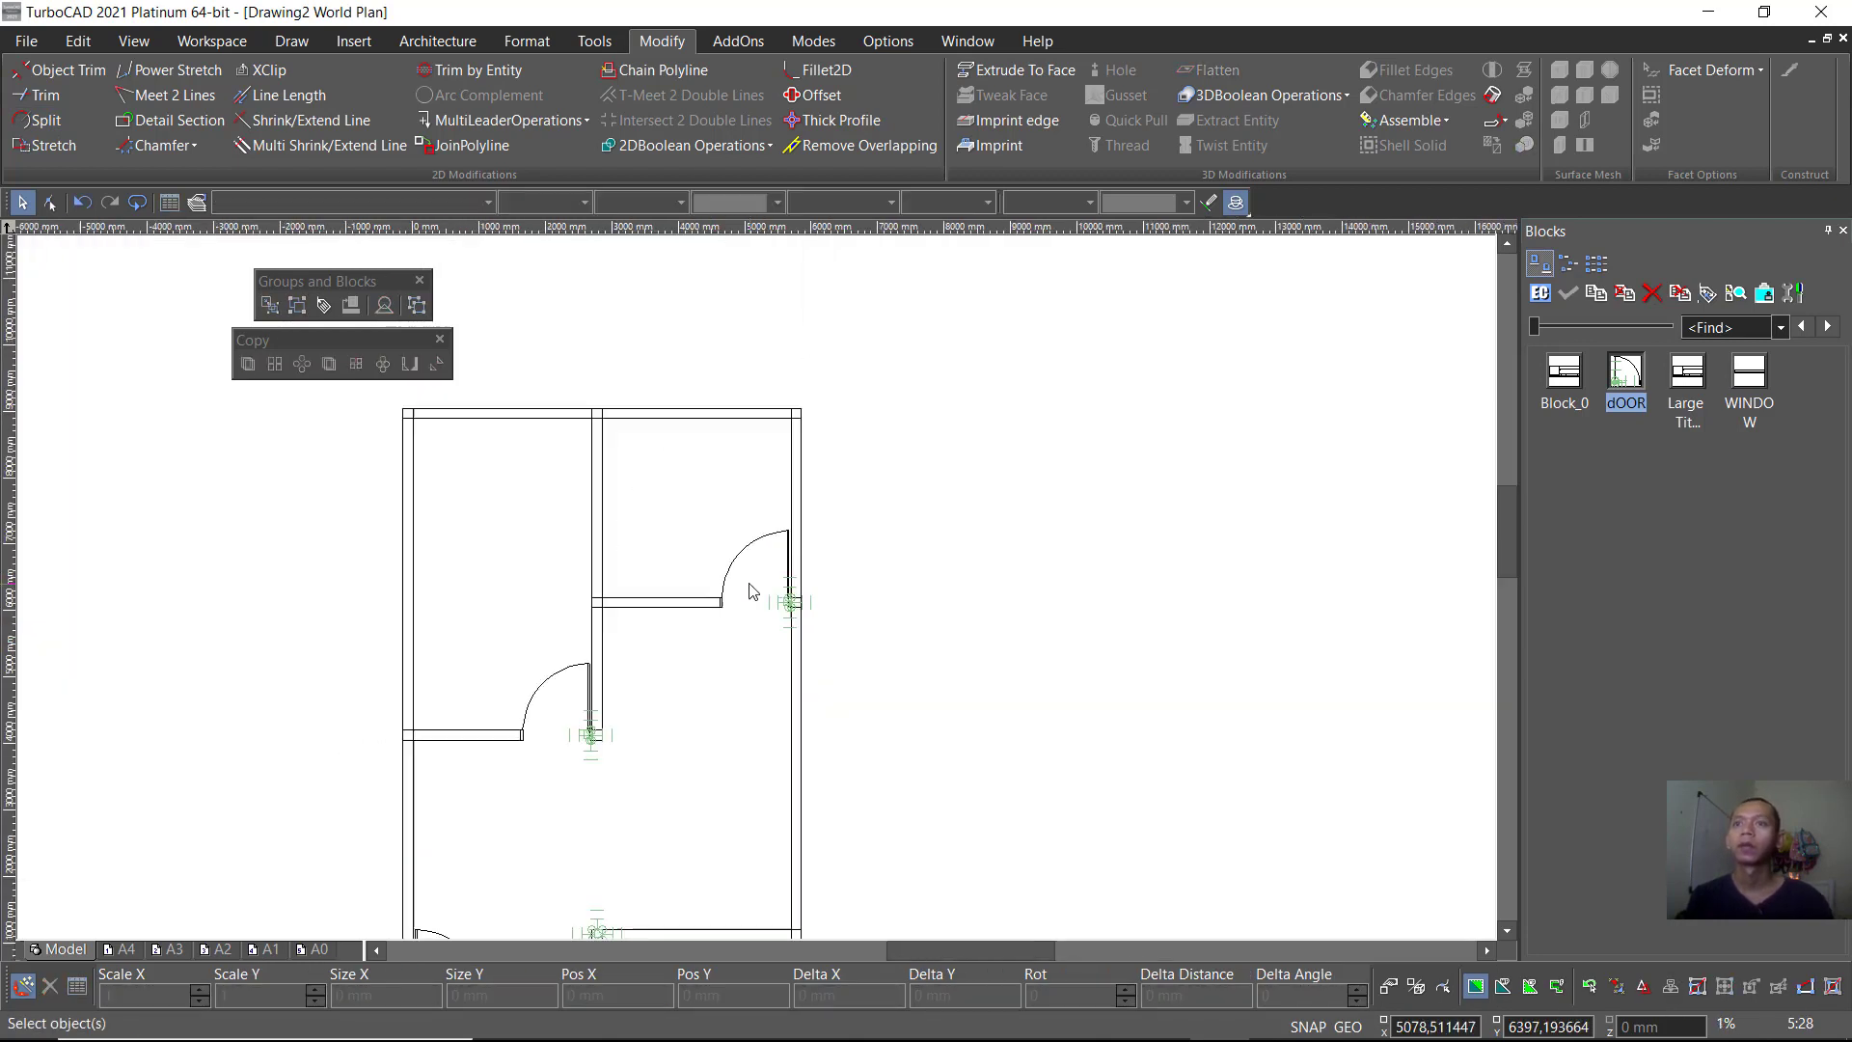
scroll(680, 691, "up", 2)
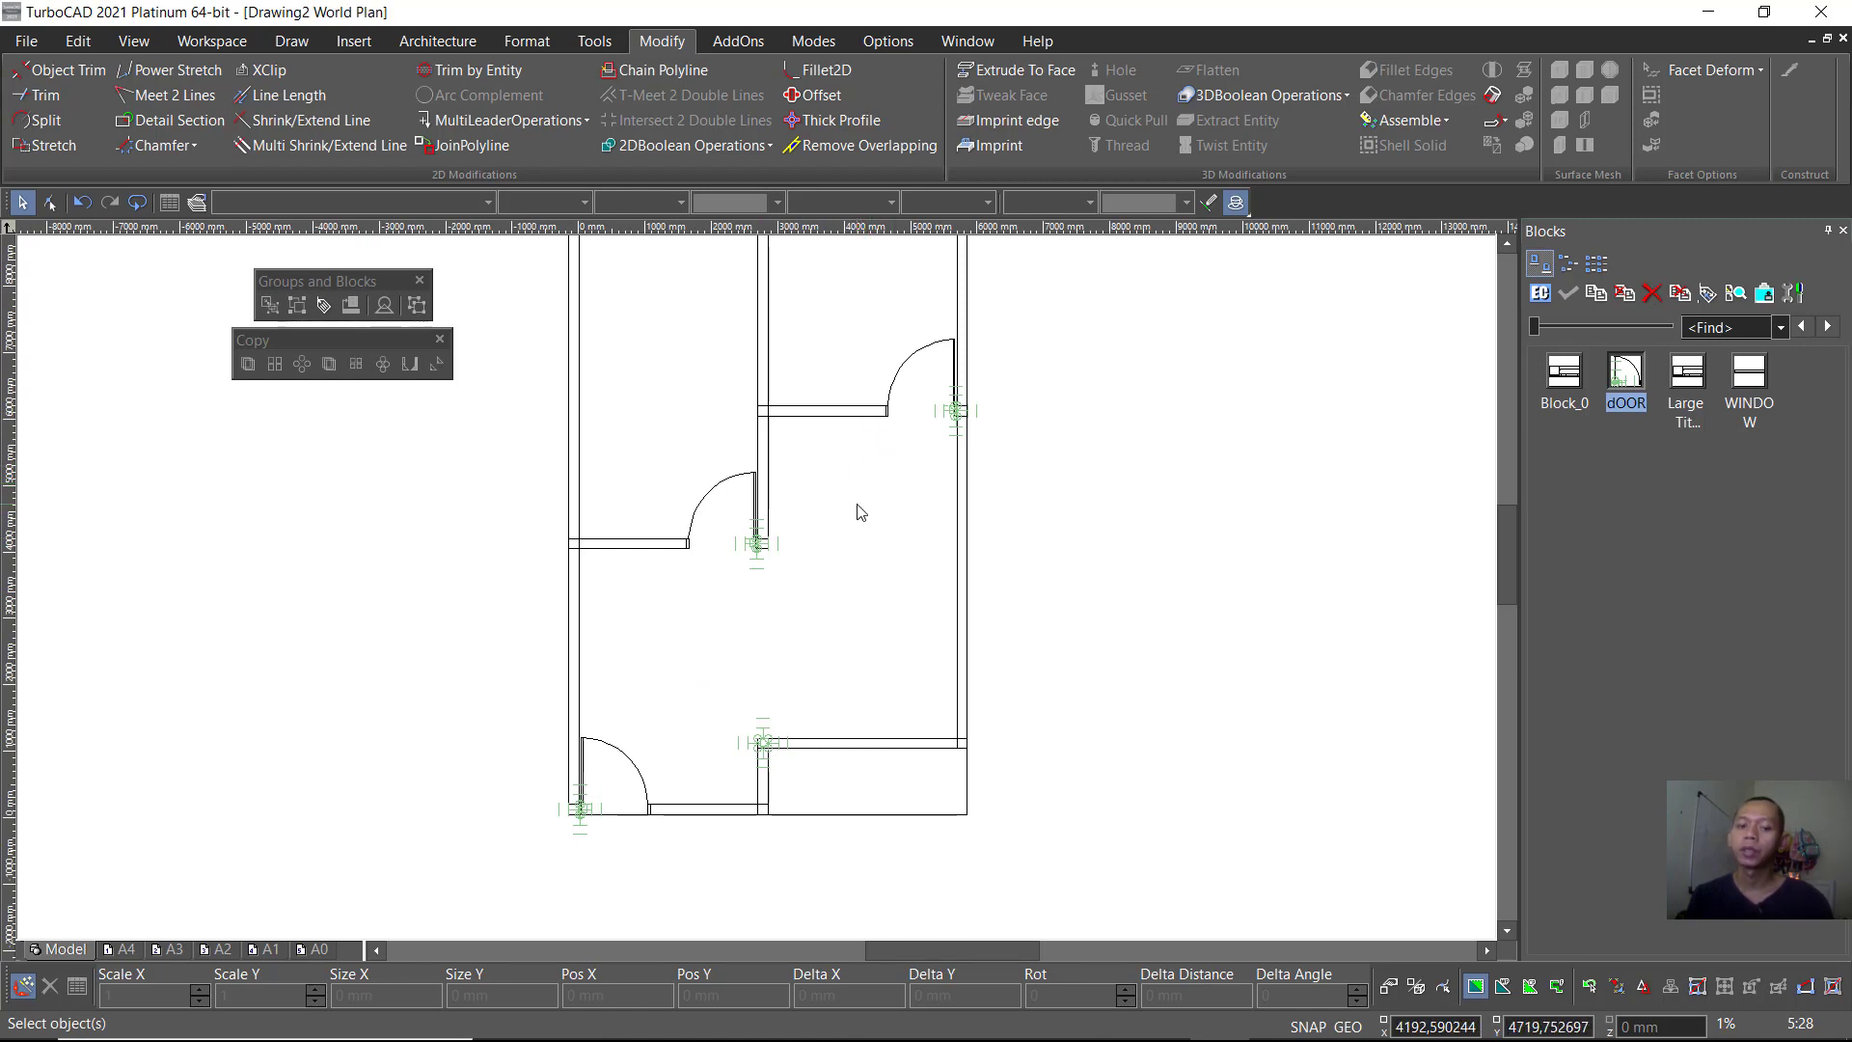
middle_click_drag(849, 487, 871, 537)
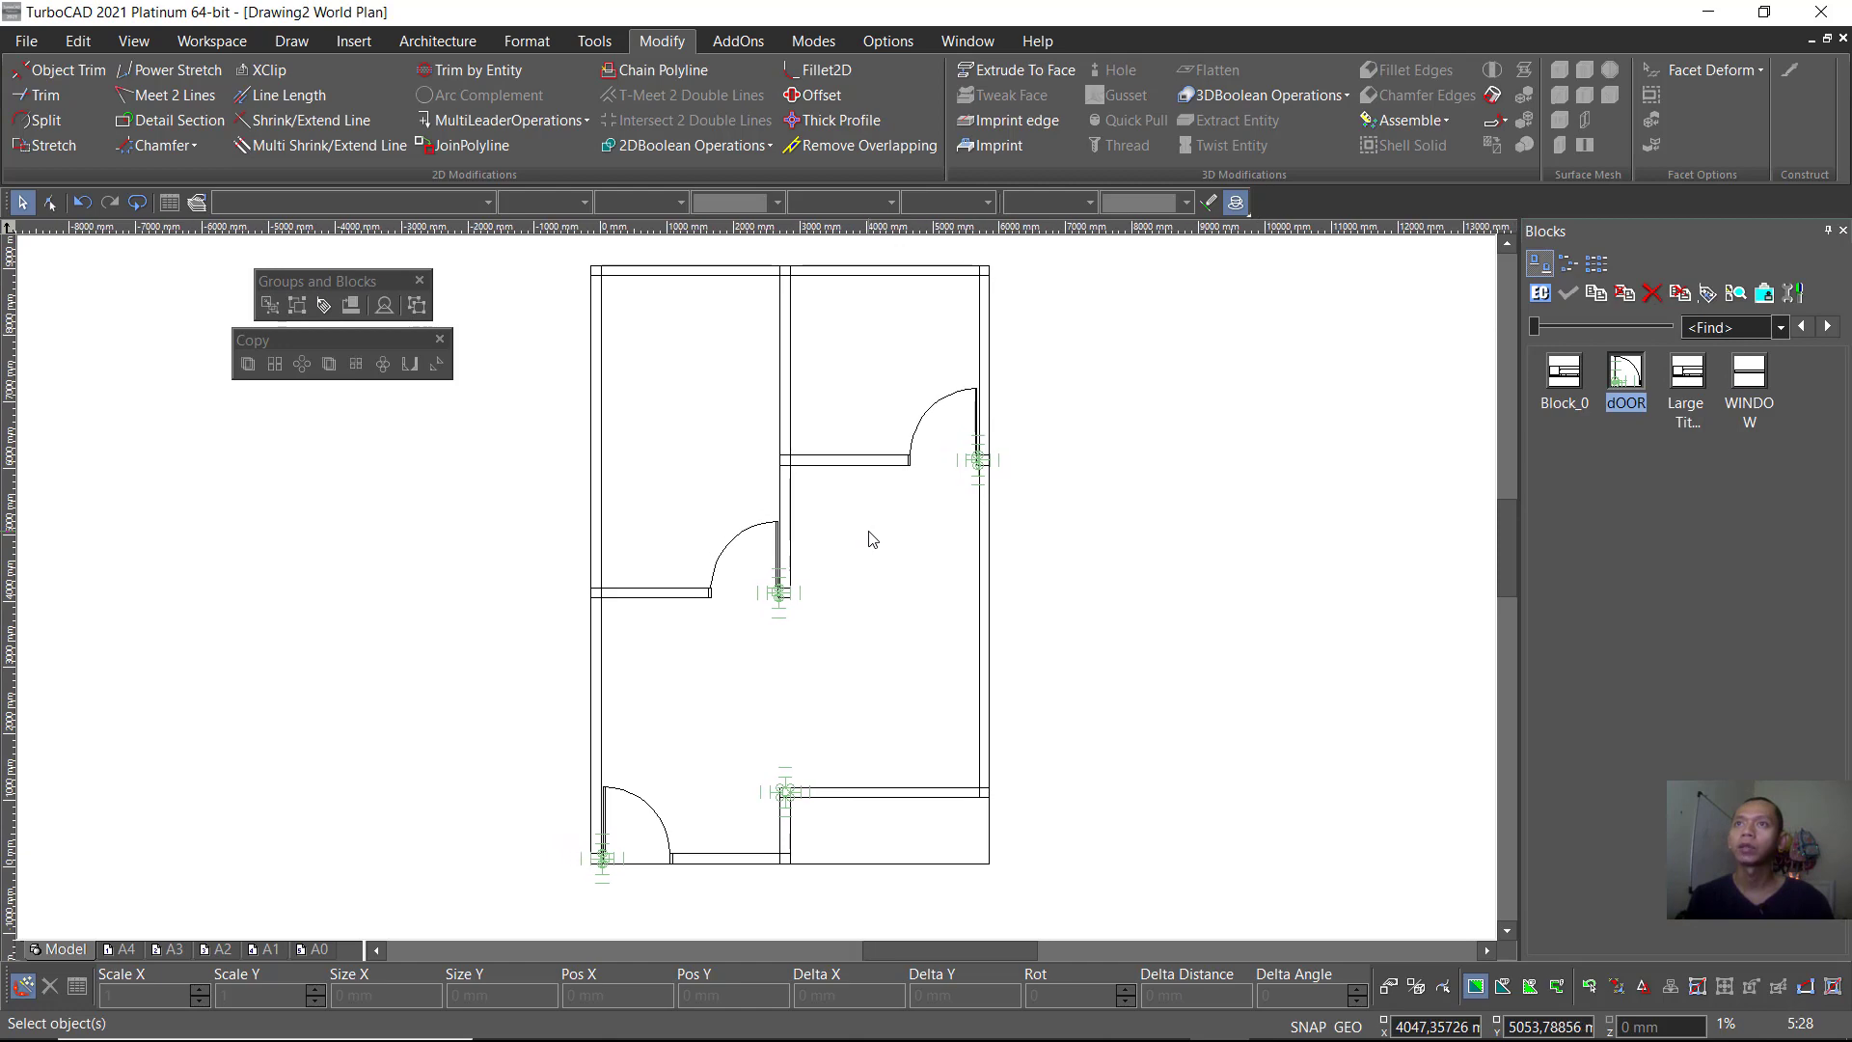
double_click(366, 276)
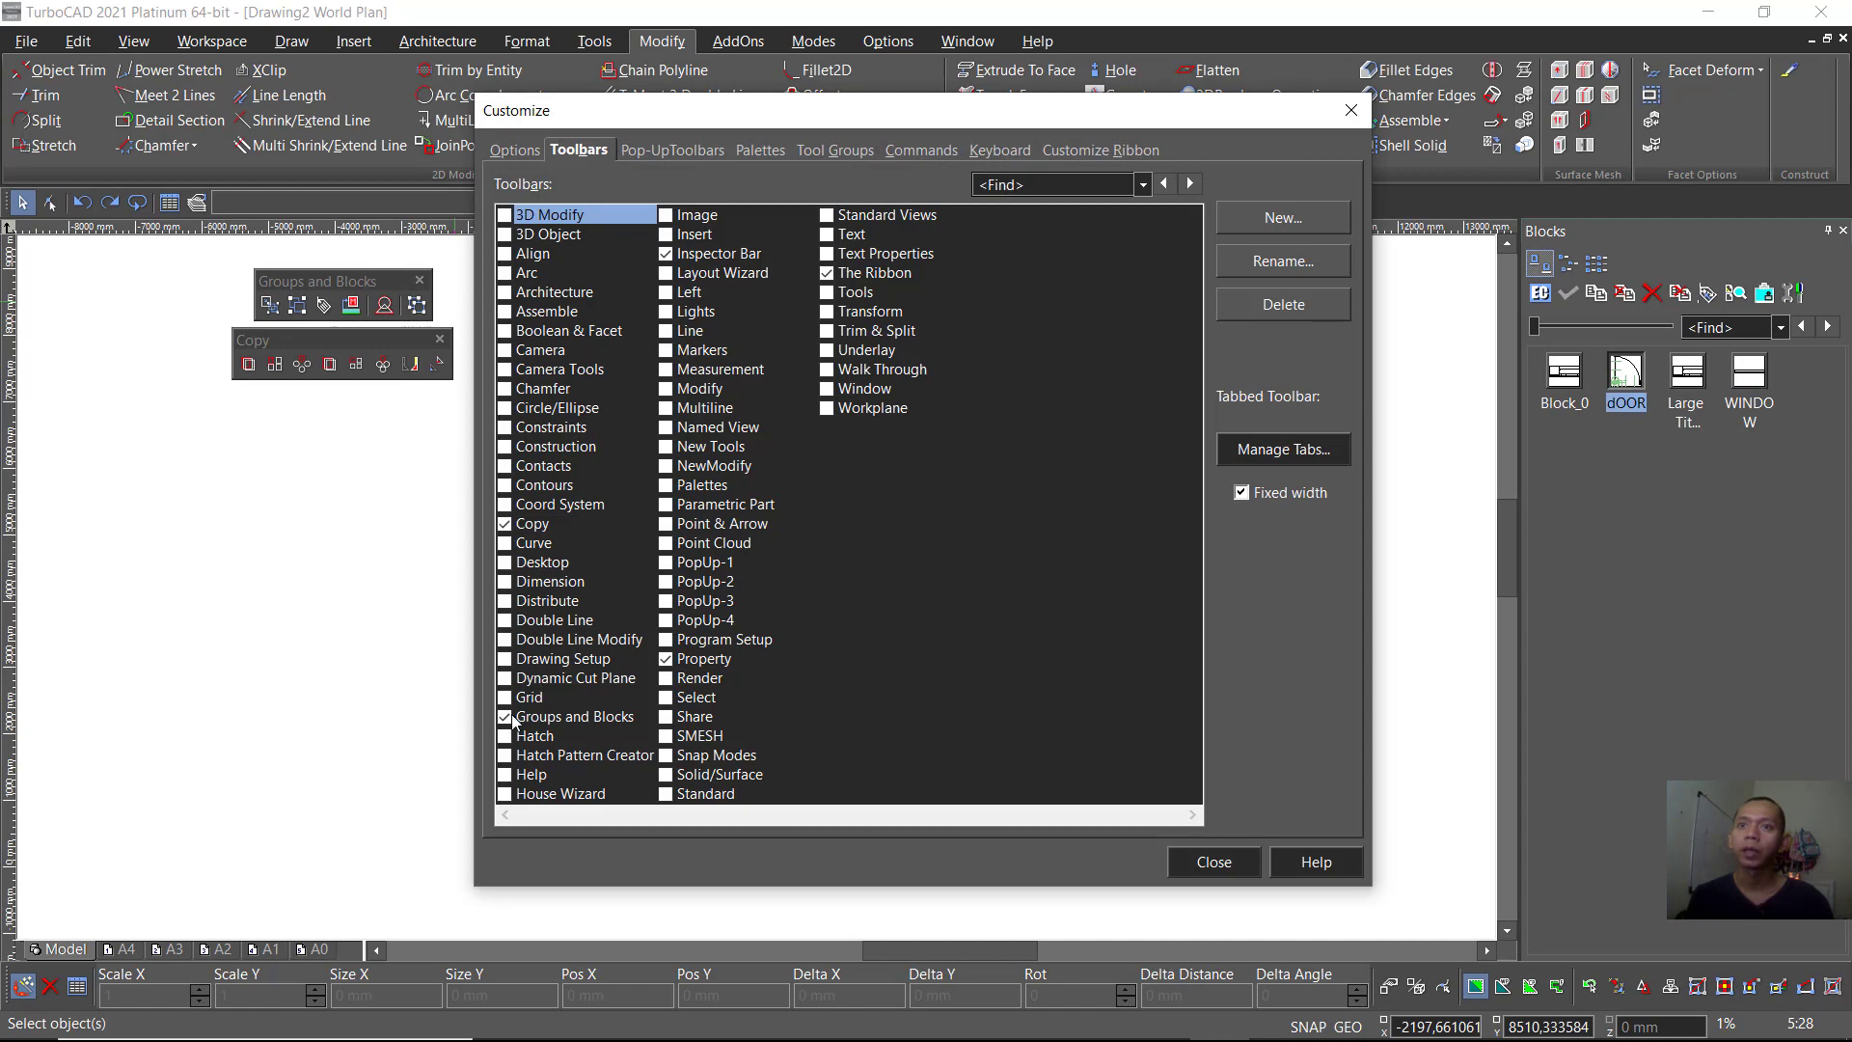
Step: Enable the Hatch toolbar, close Customize, and park it below the Copy toolbar
left_click(511, 738)
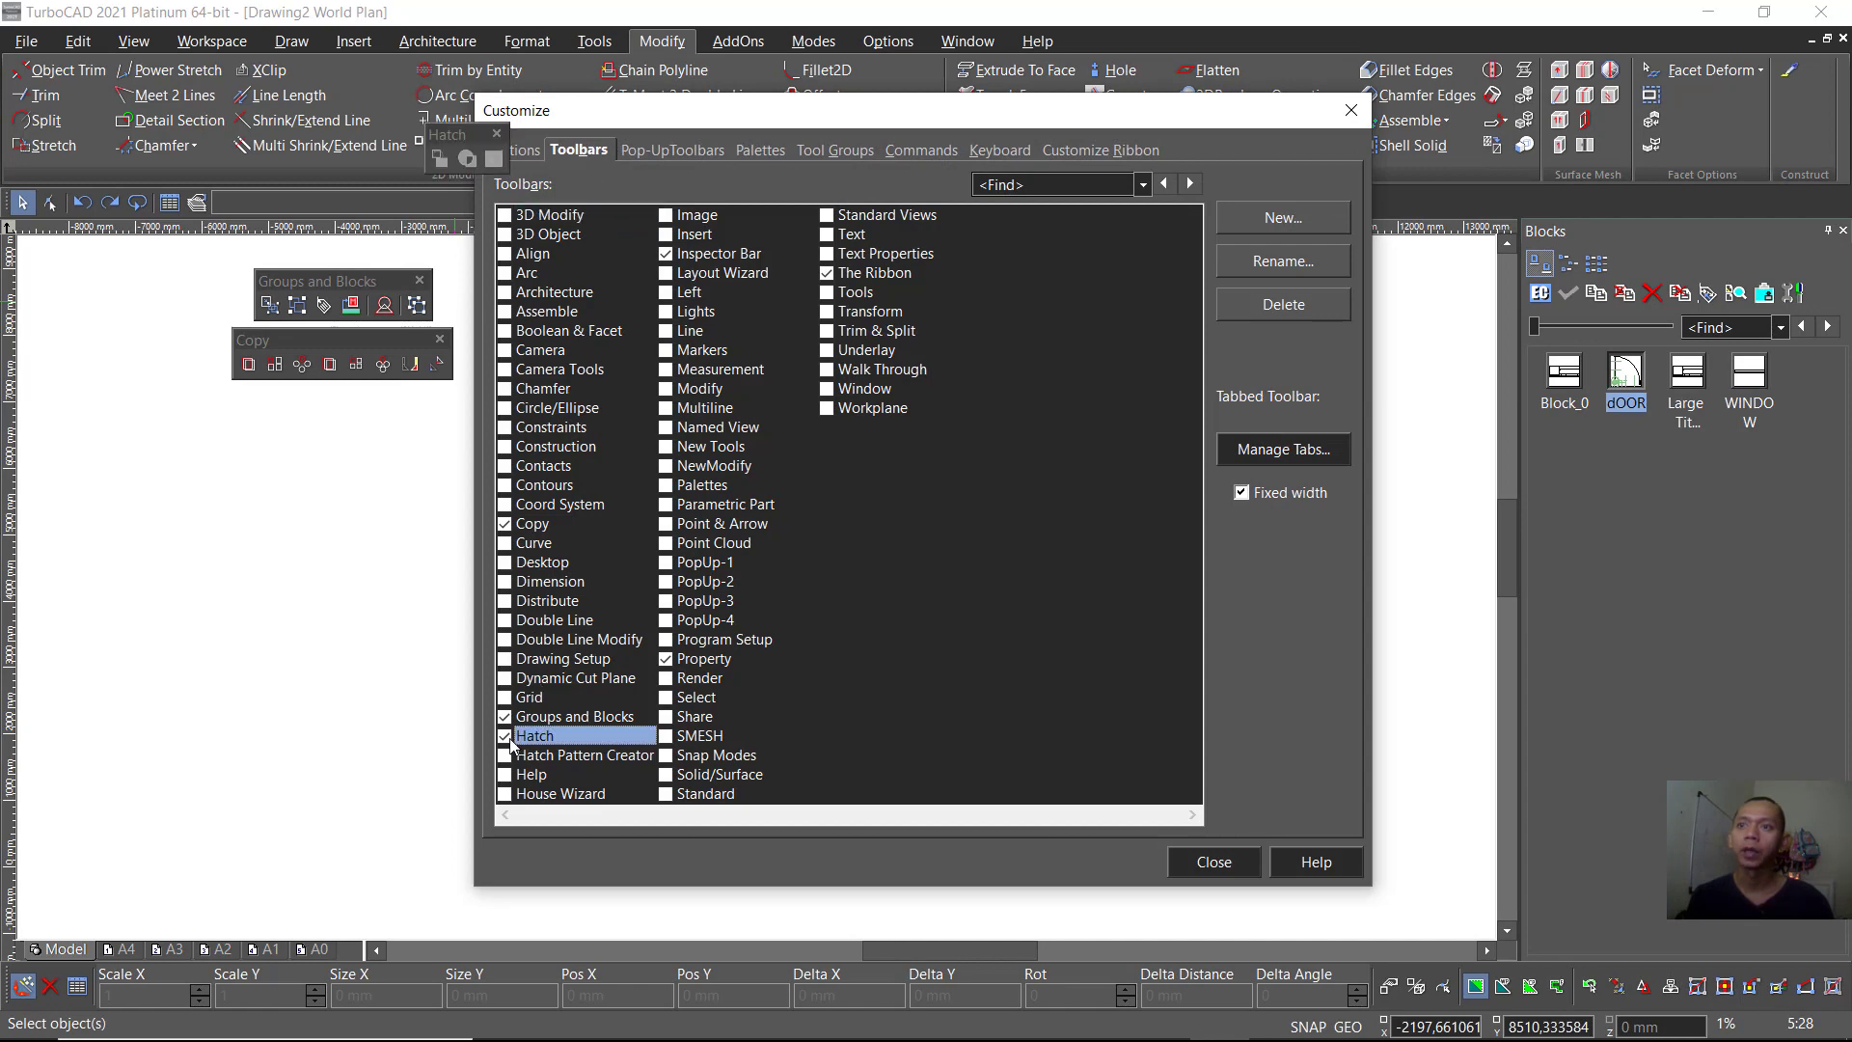
left_click(1214, 862)
mouse_move(447, 134)
left_mouse_down()
mouse_move(400, 430)
mouse_move(331, 422)
left_mouse_up()
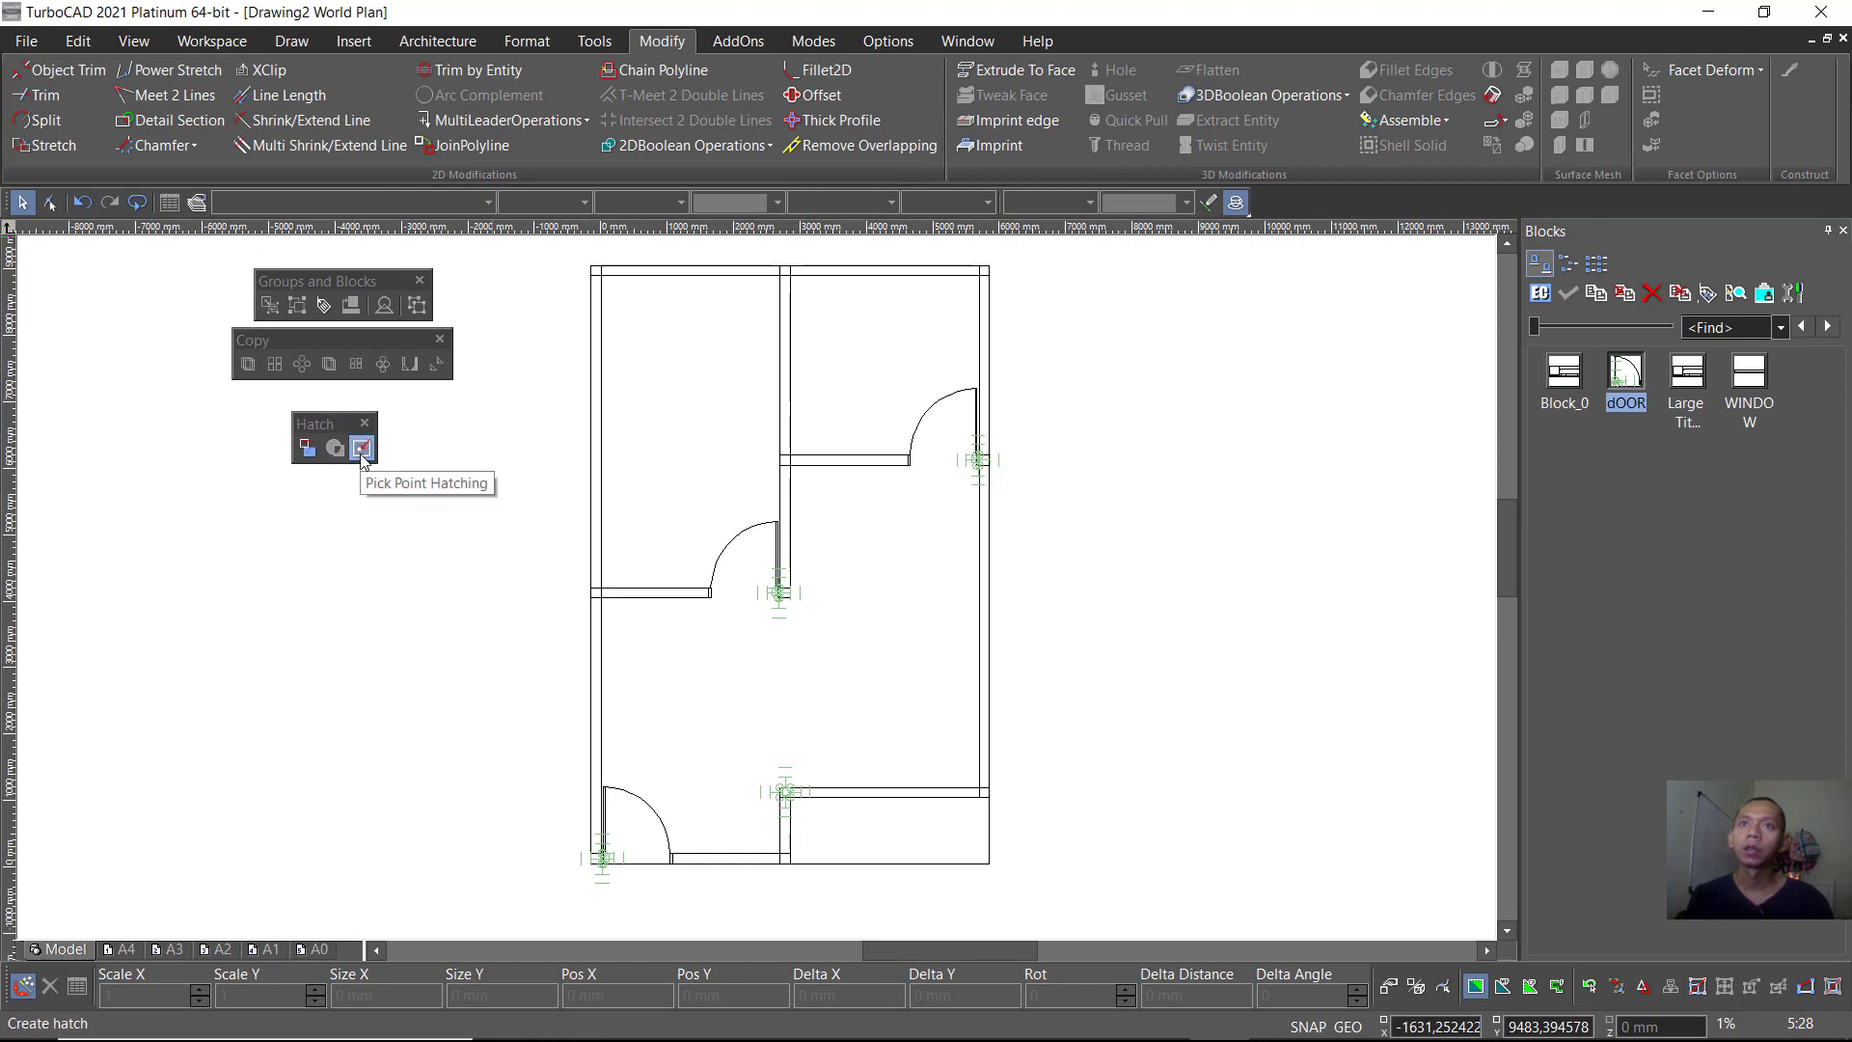
Step: Give Pick Point Hatching the L45 brush pattern with scale 200
double_click(361, 449)
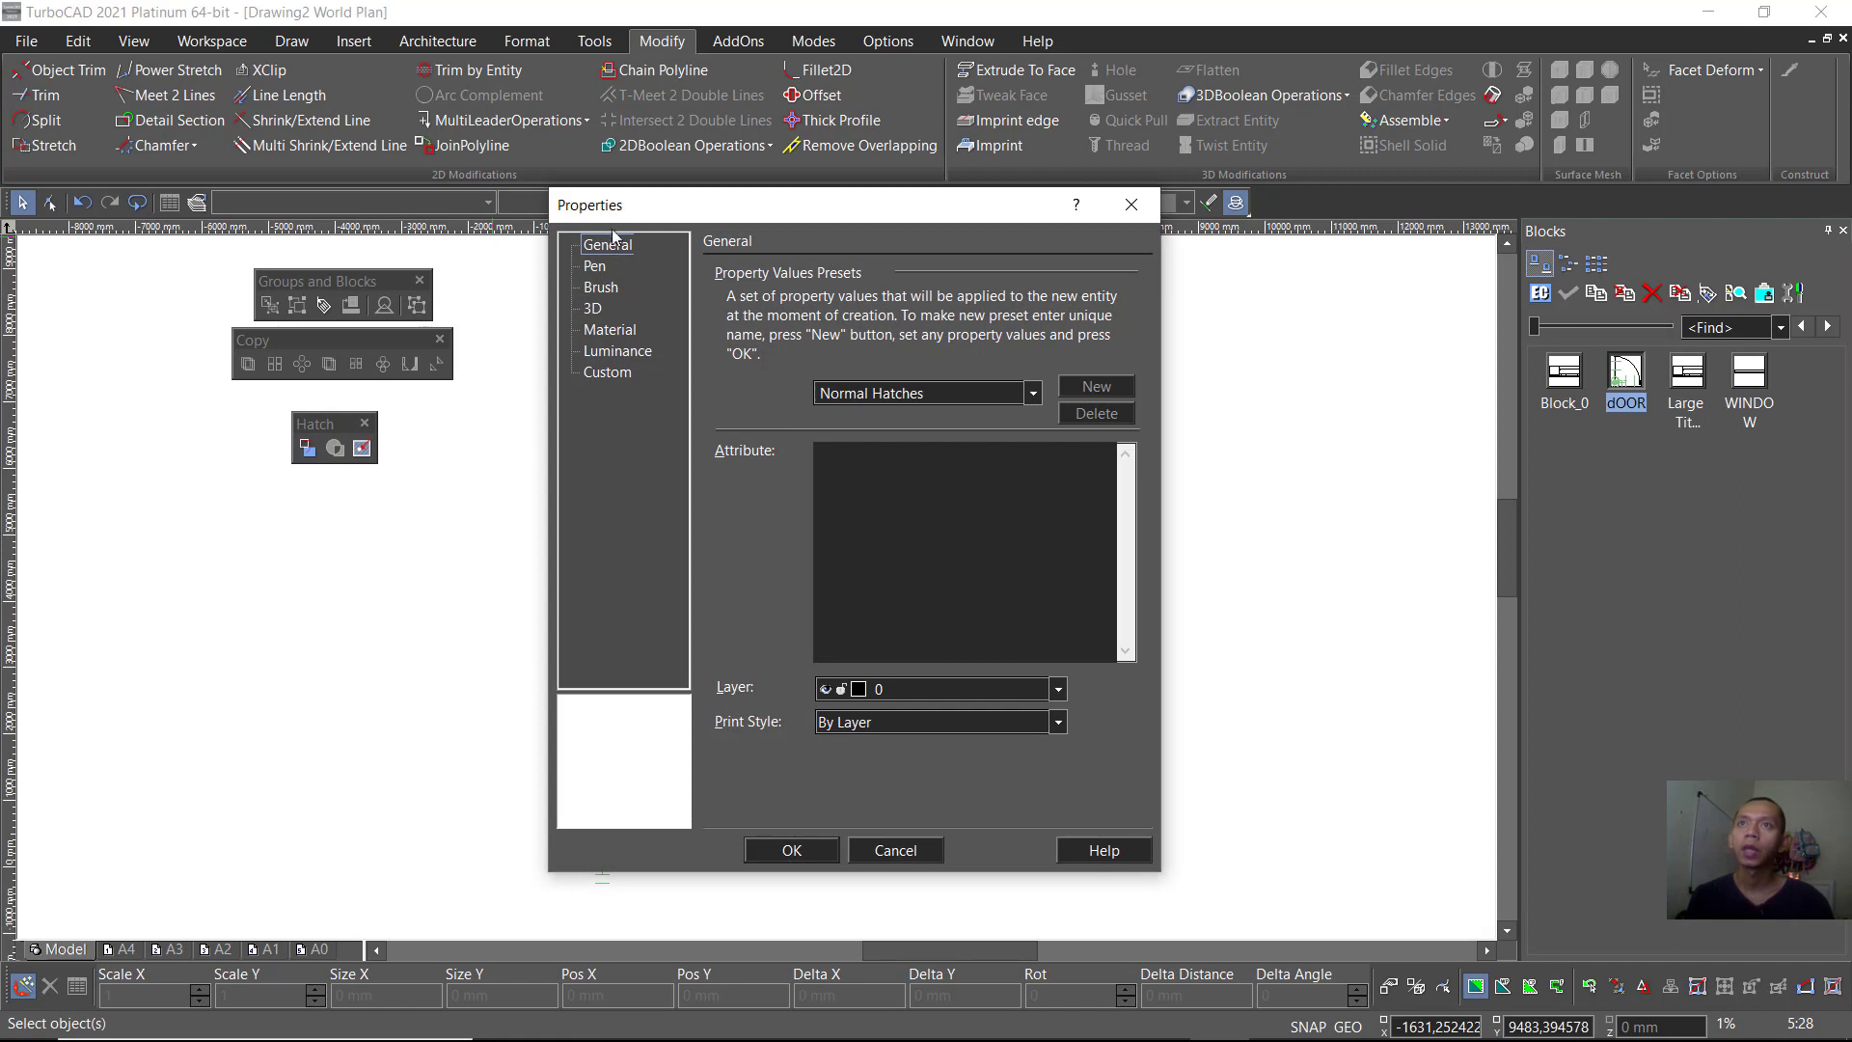
left_click(599, 309)
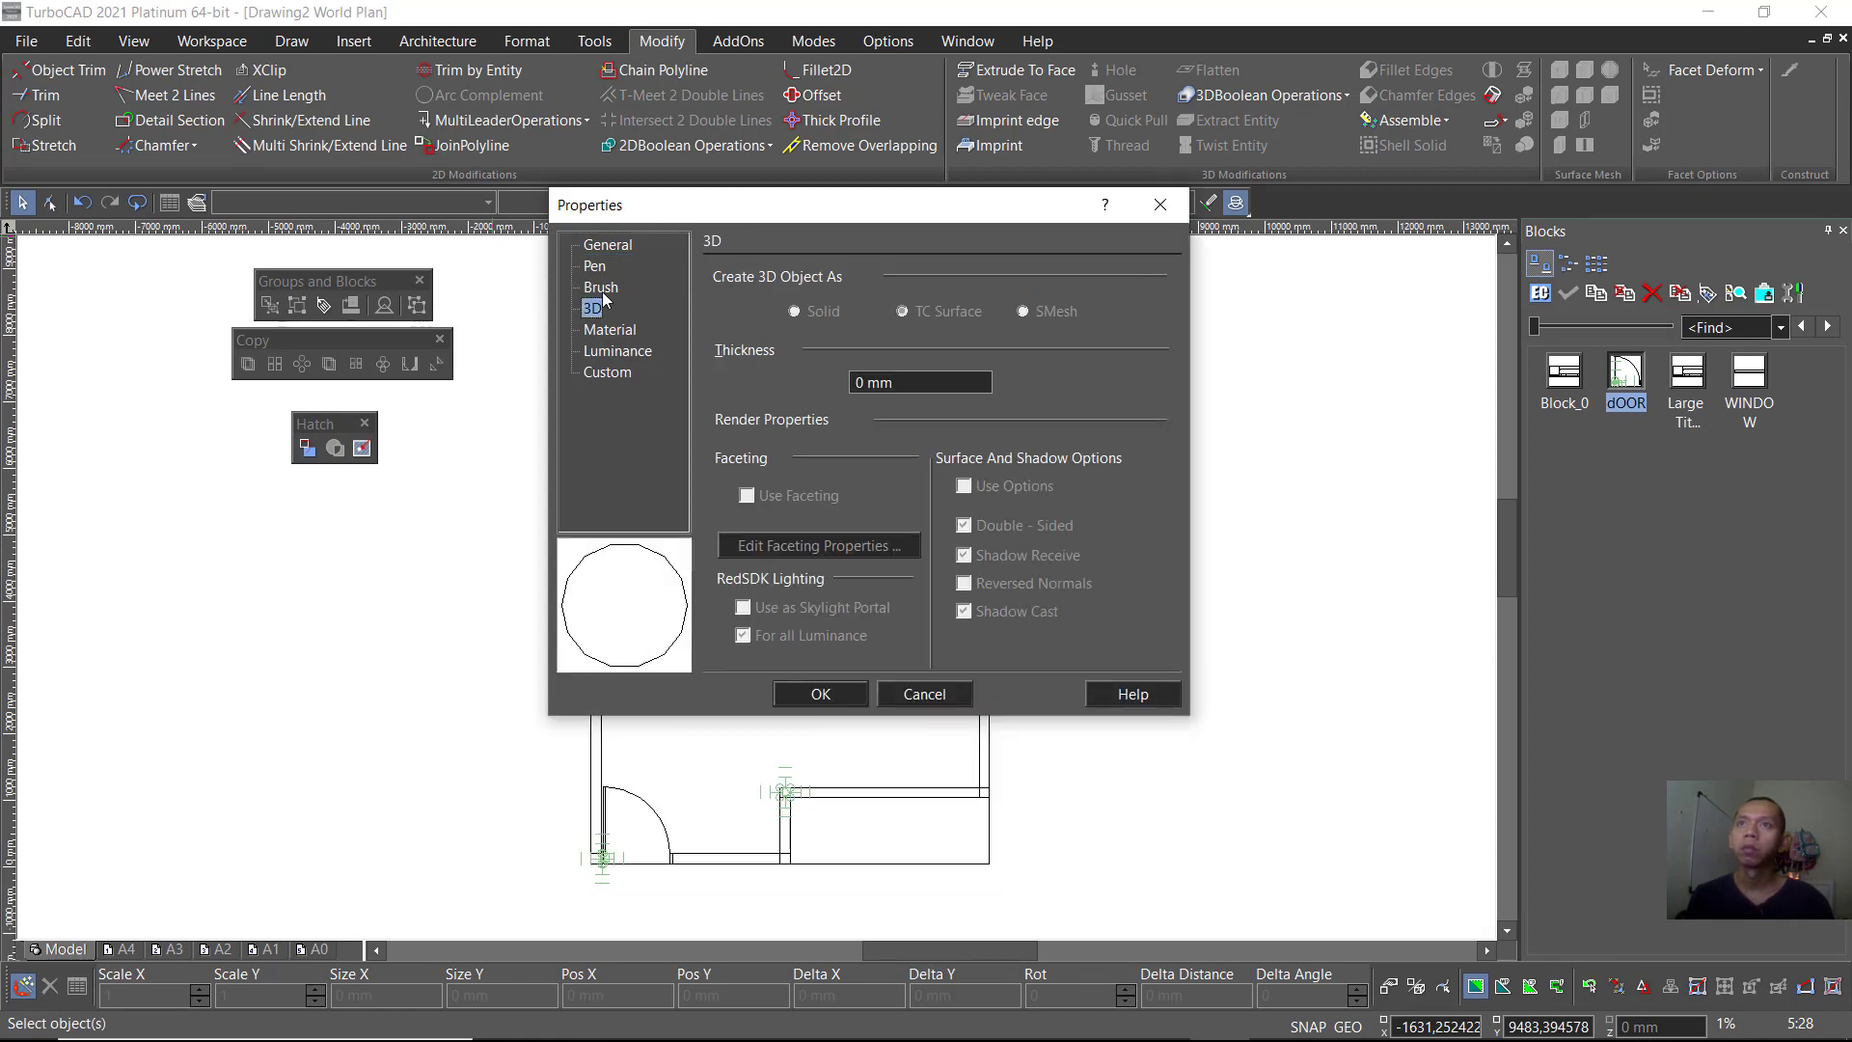
left_click(607, 291)
left_click(847, 550)
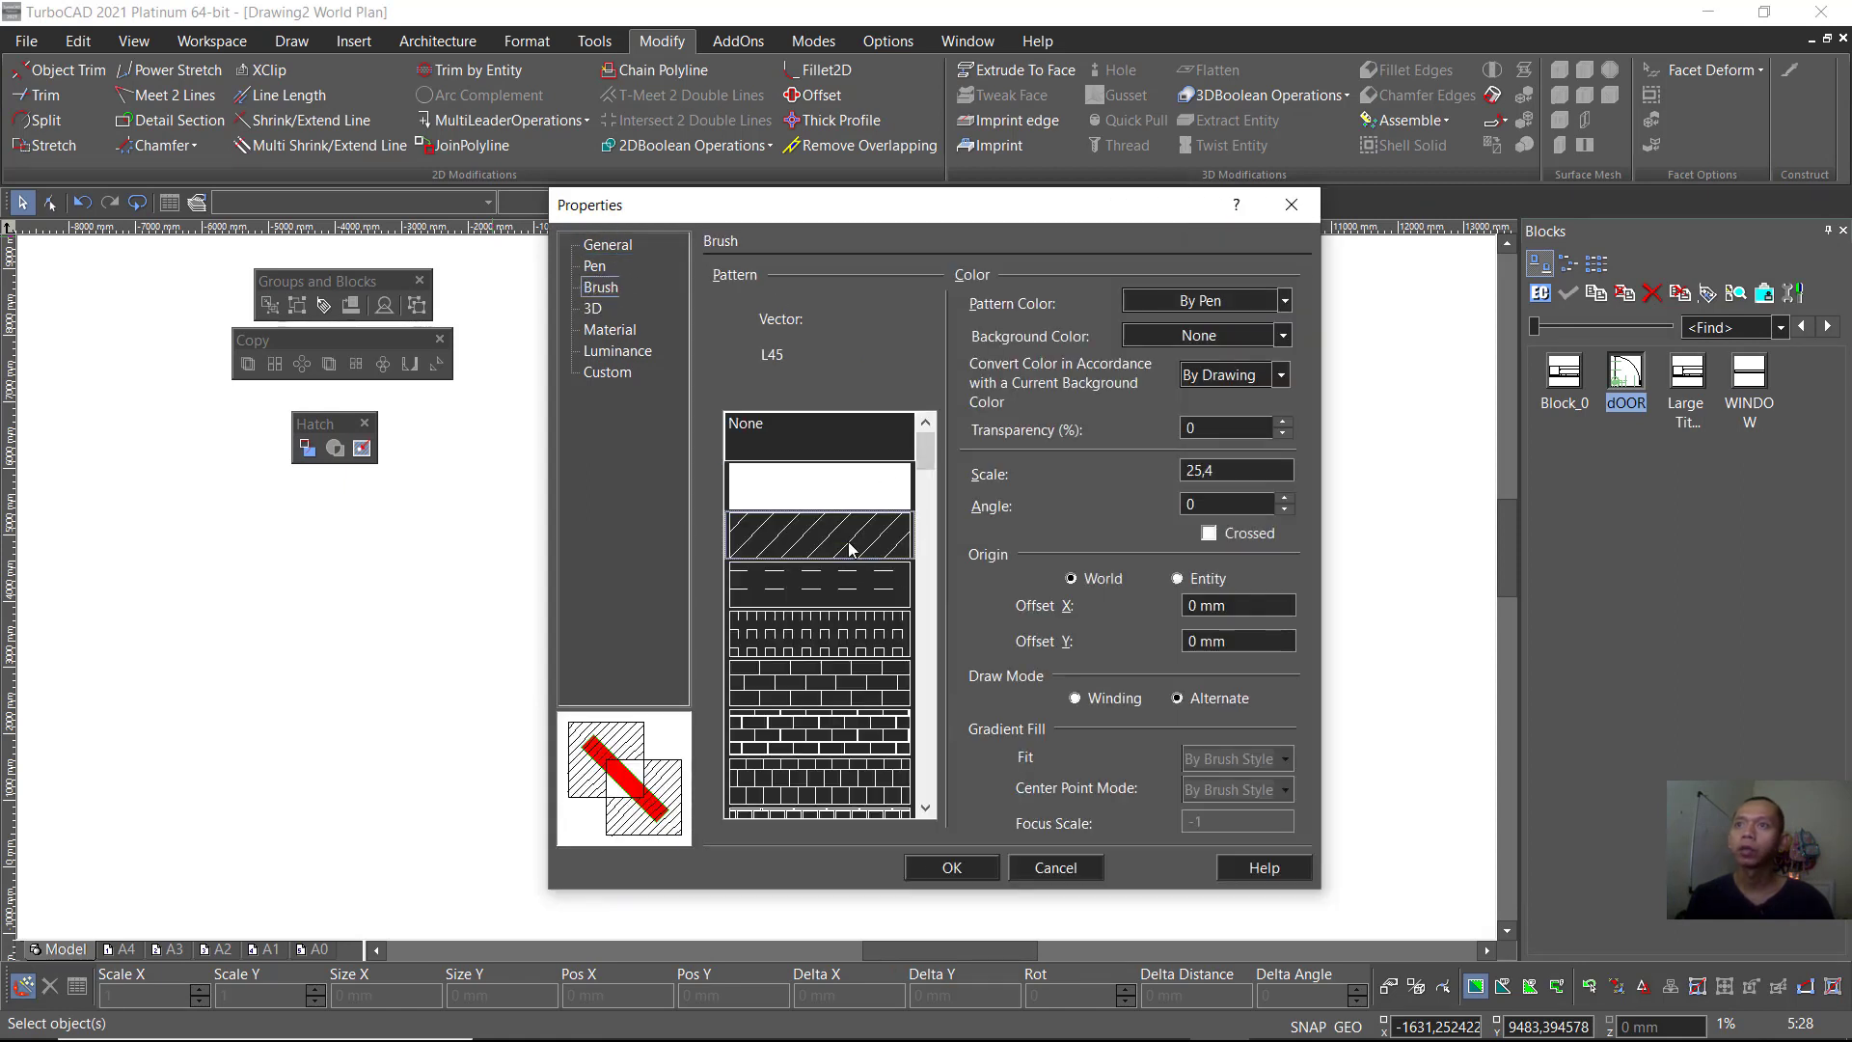
double_click(1238, 471)
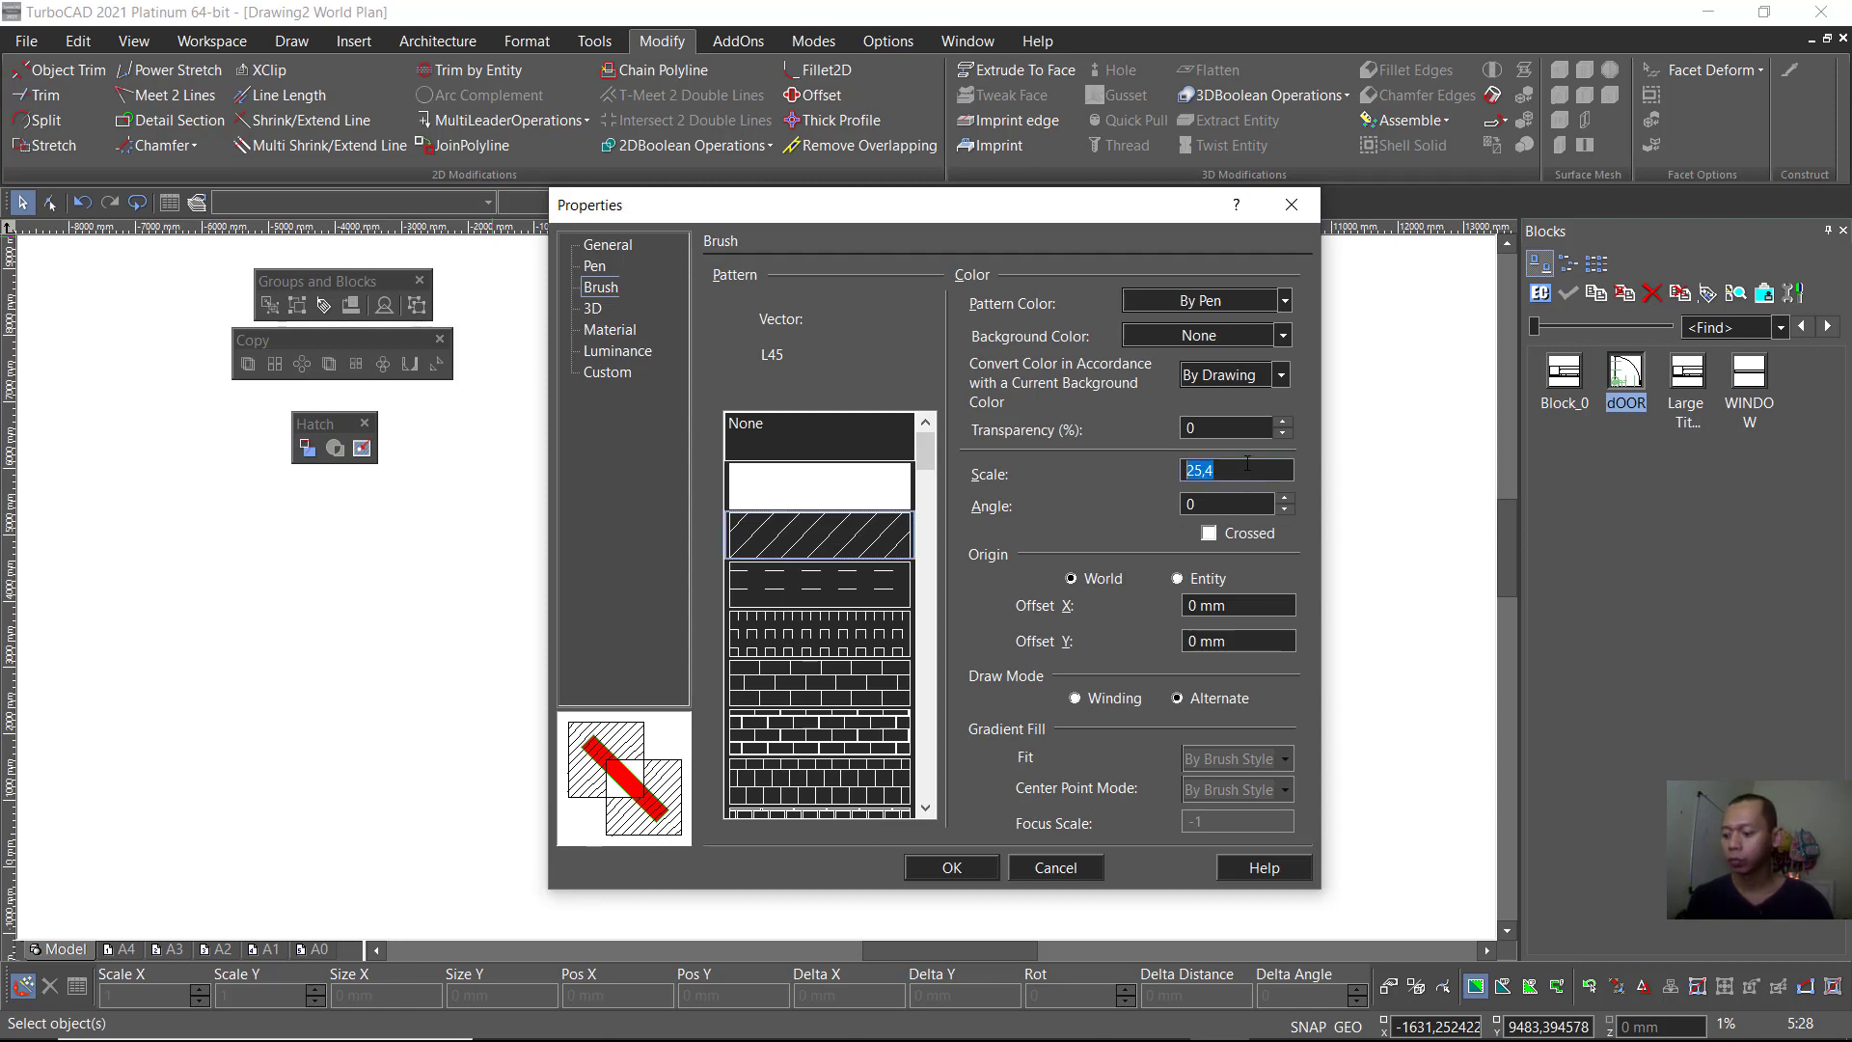
type("200")
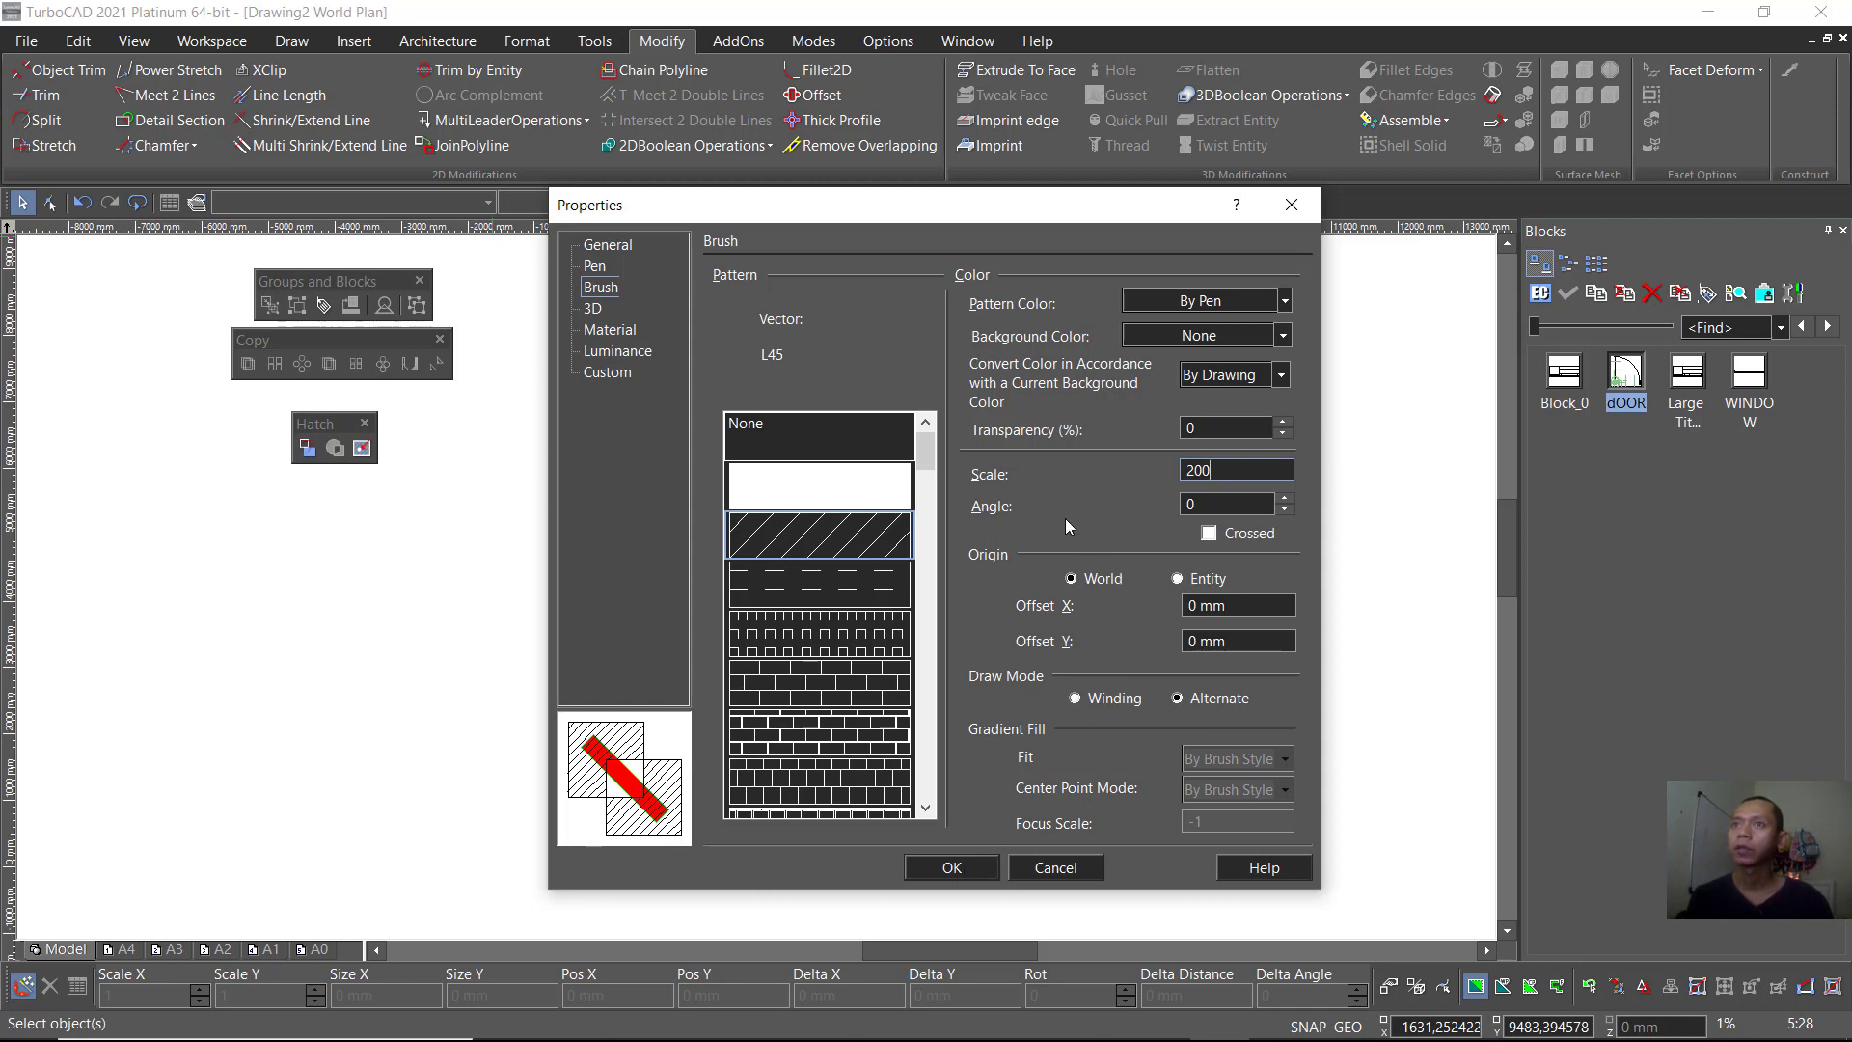
left_click(594, 246)
Step: Set the hatch pen colour to Coral and apply the properties with OK
left_click(593, 266)
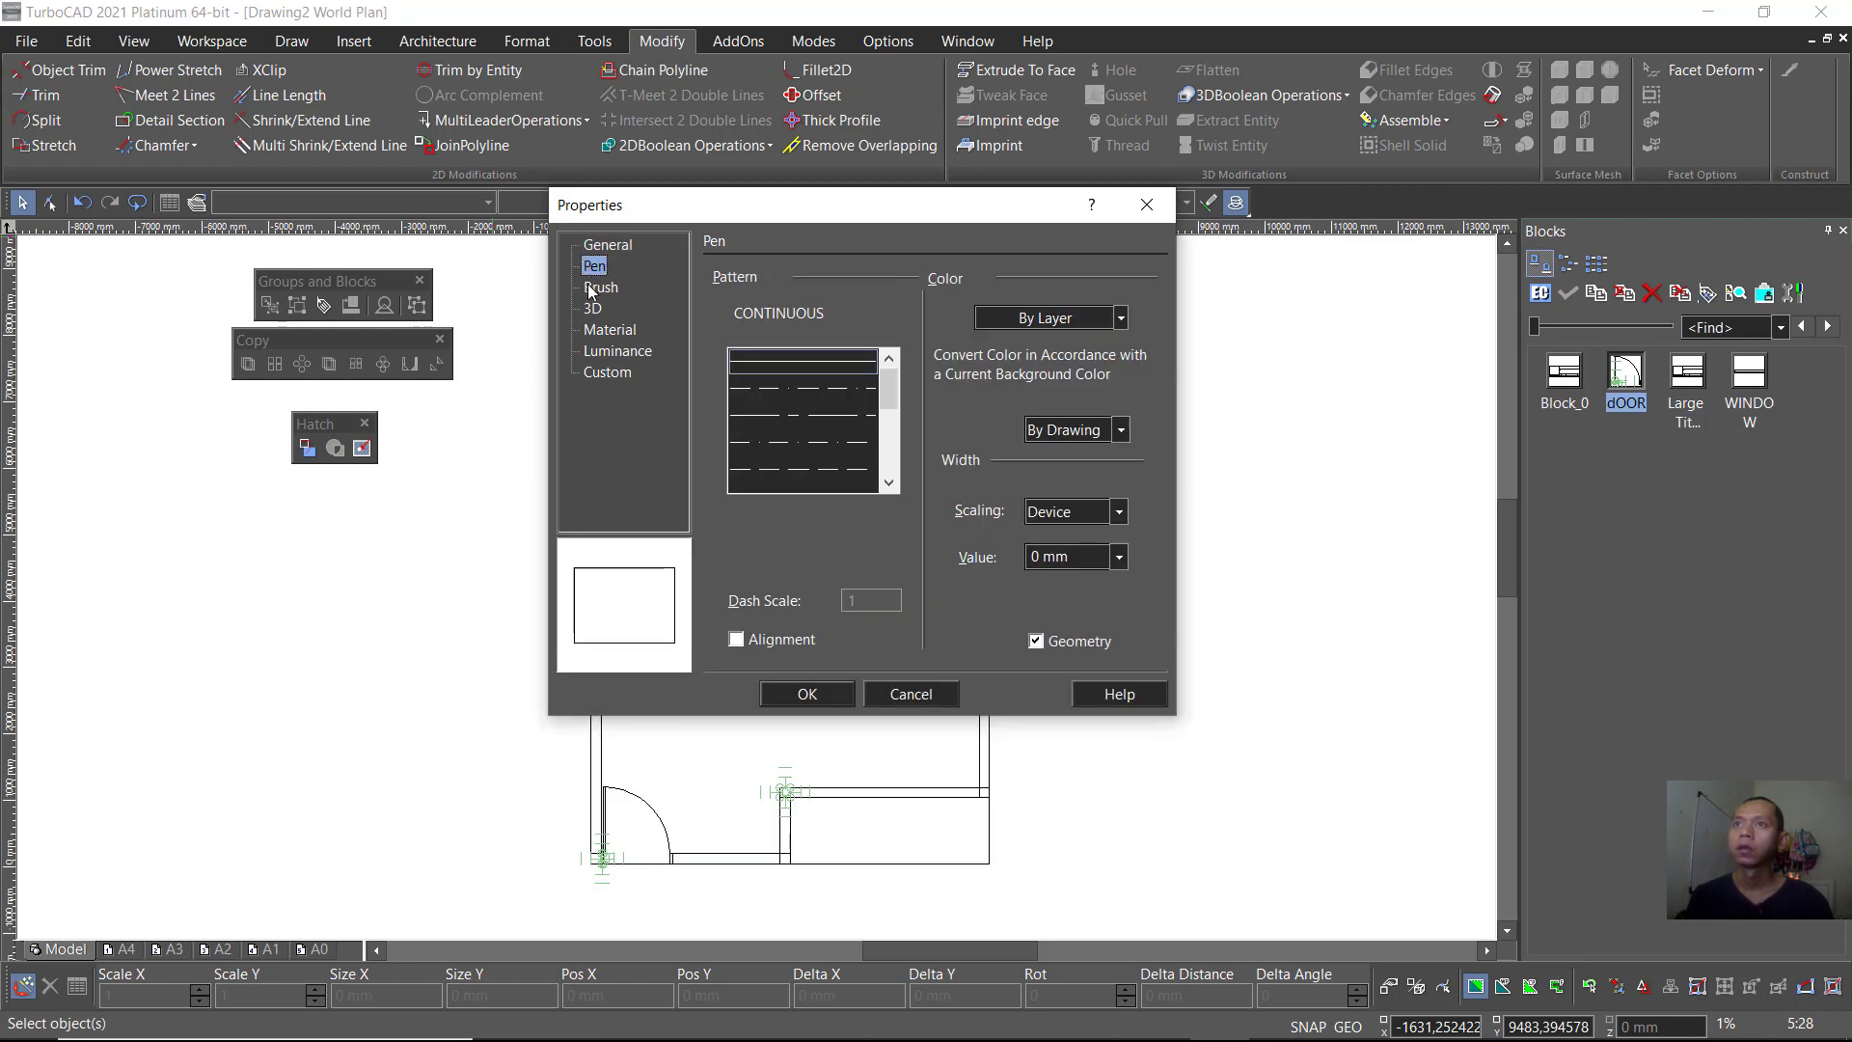
left_click(593, 309)
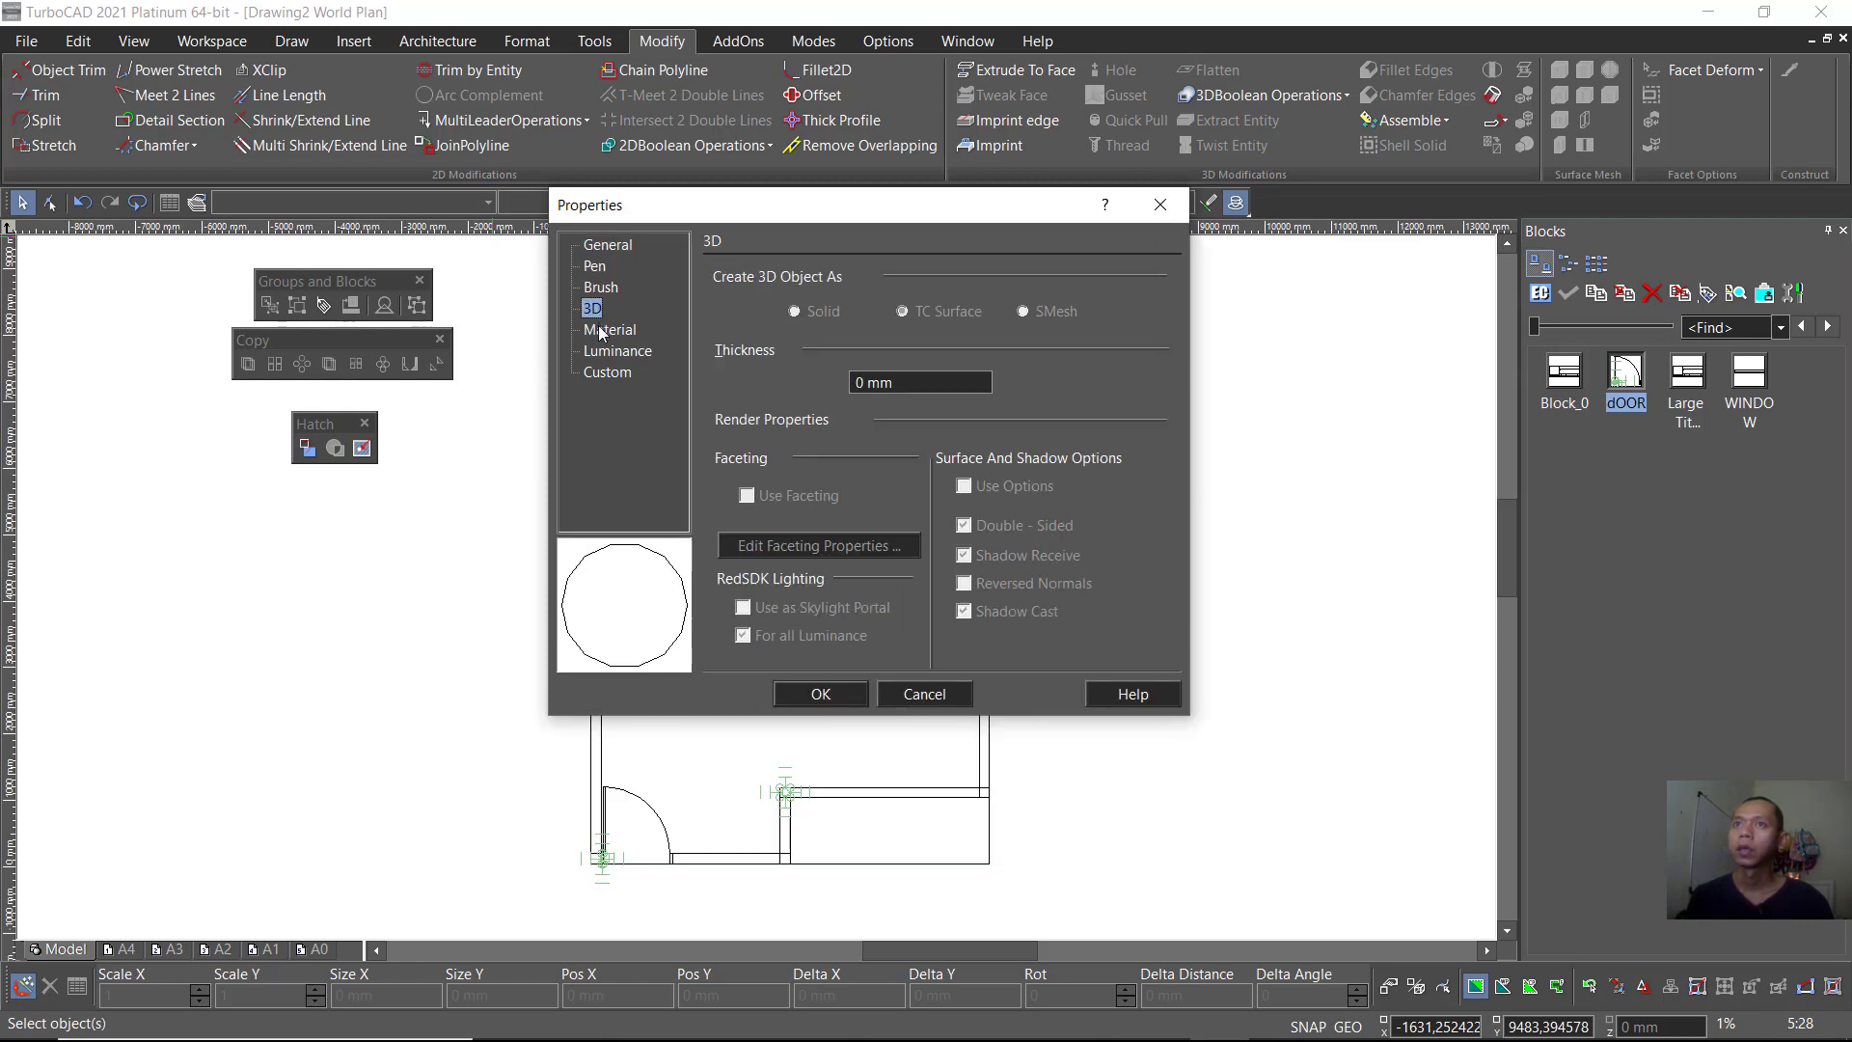
left_click(607, 332)
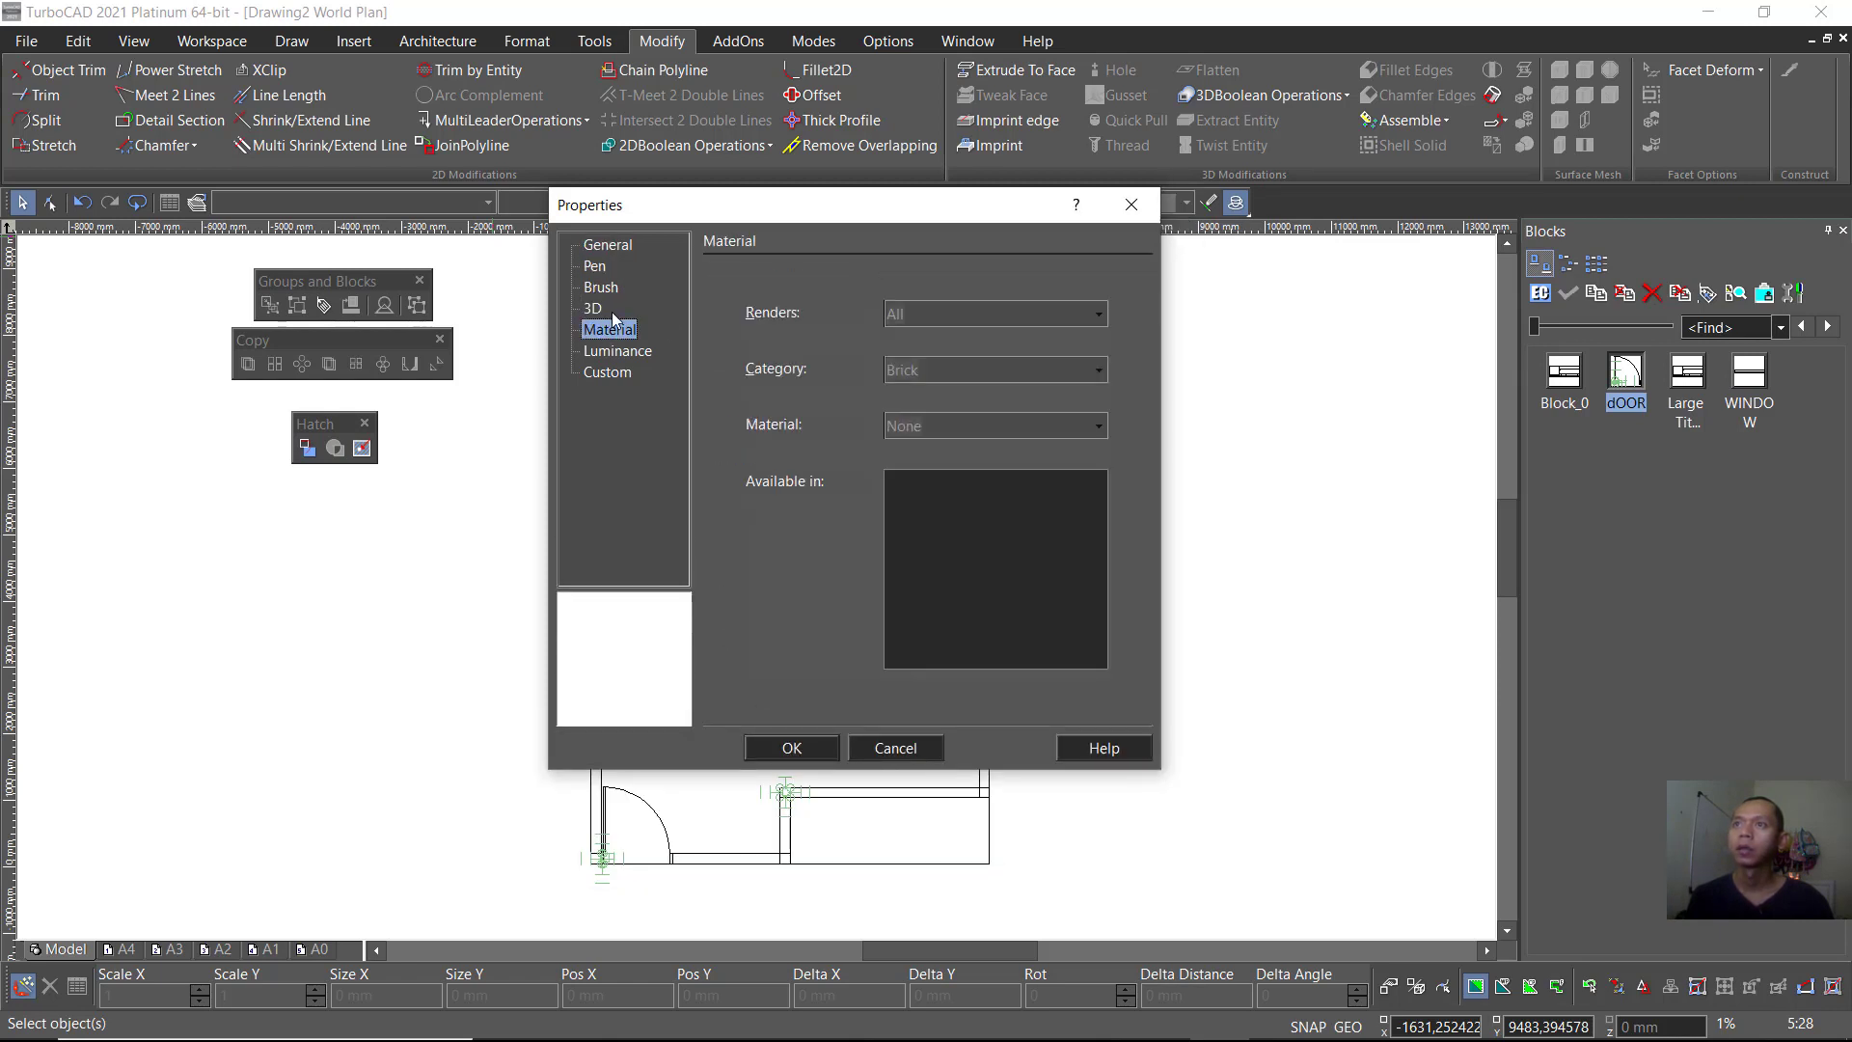
left_click(594, 308)
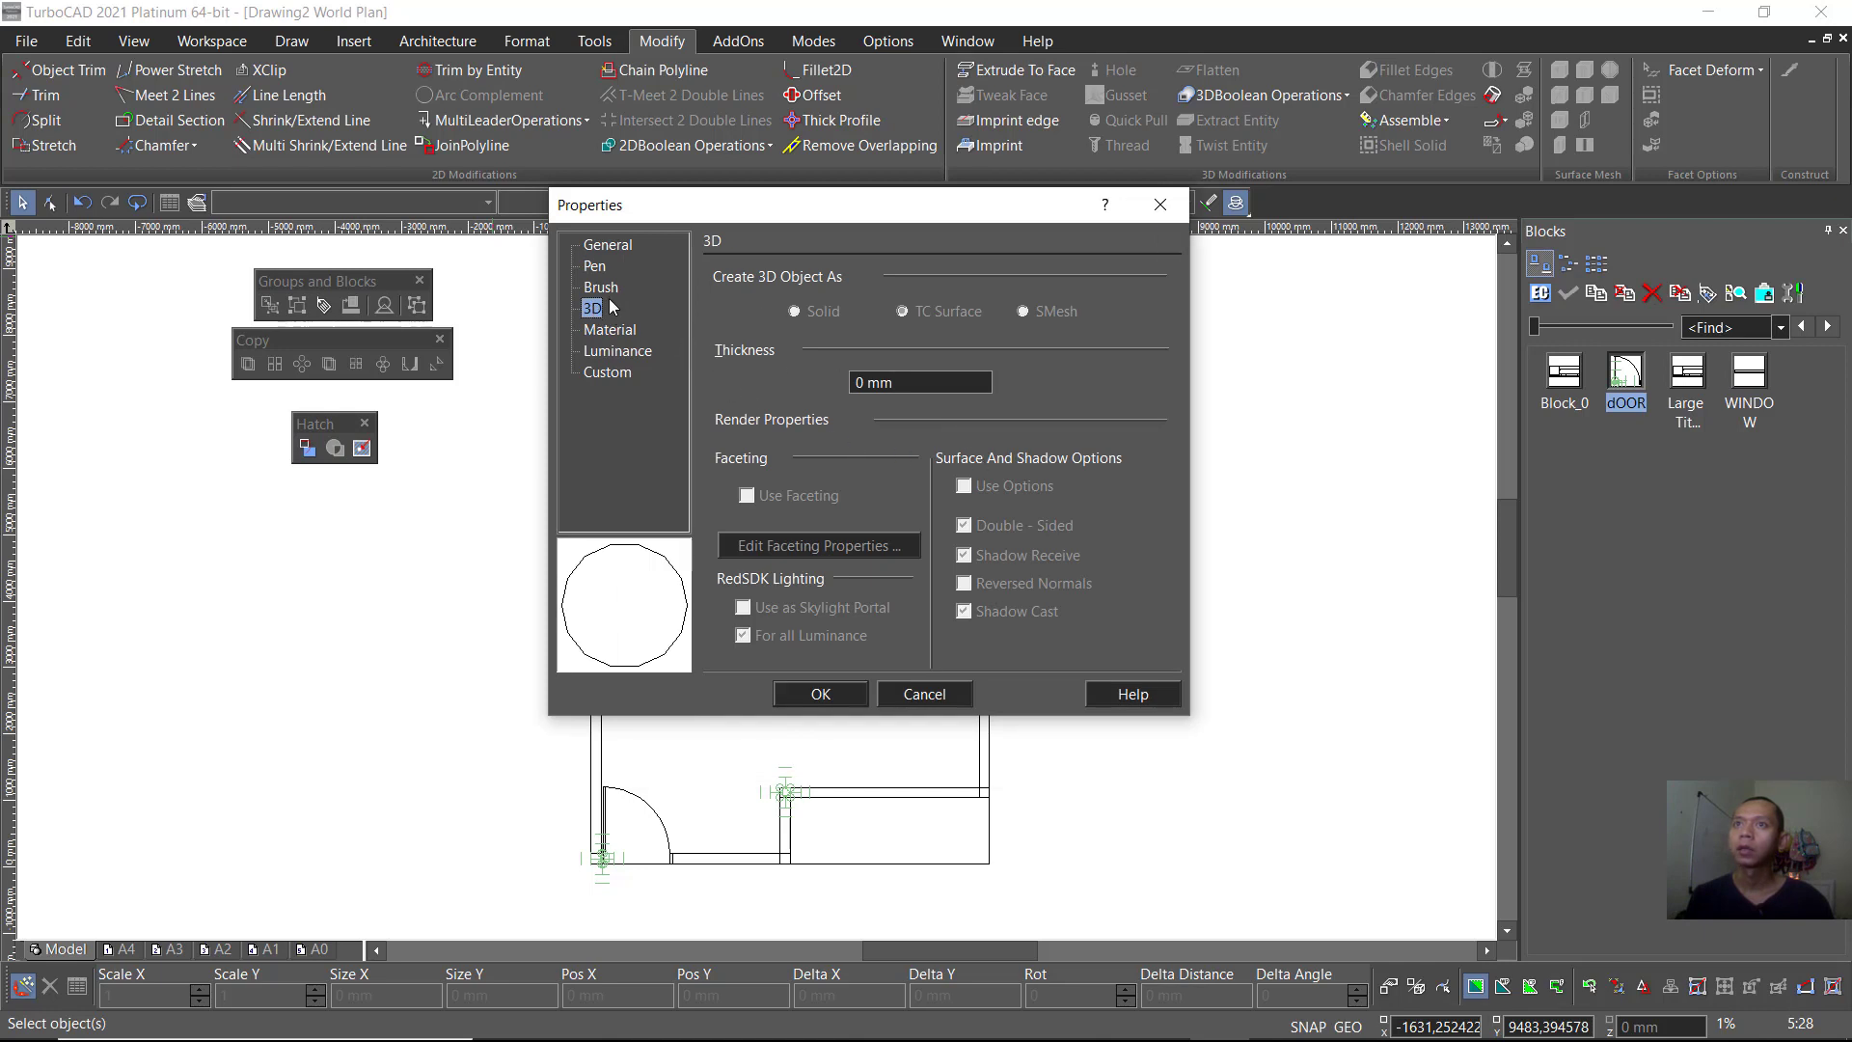
left_click(600, 287)
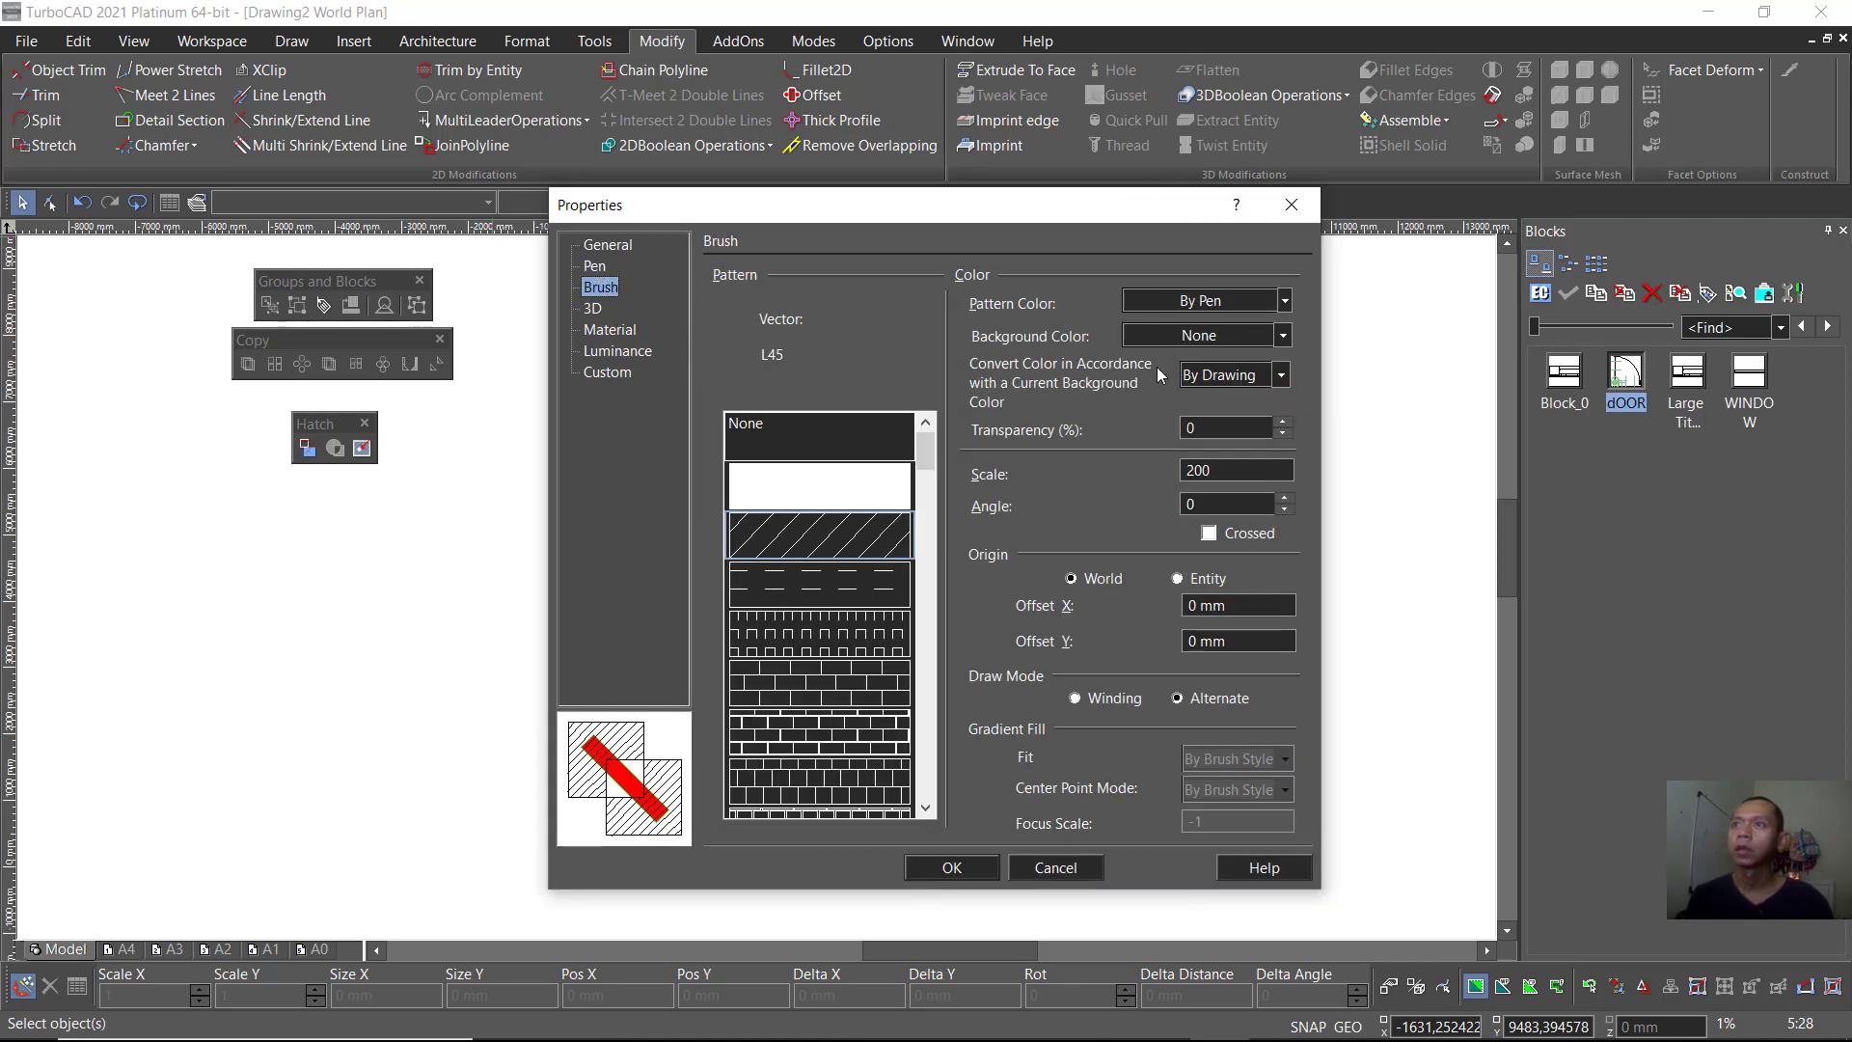
left_click(595, 266)
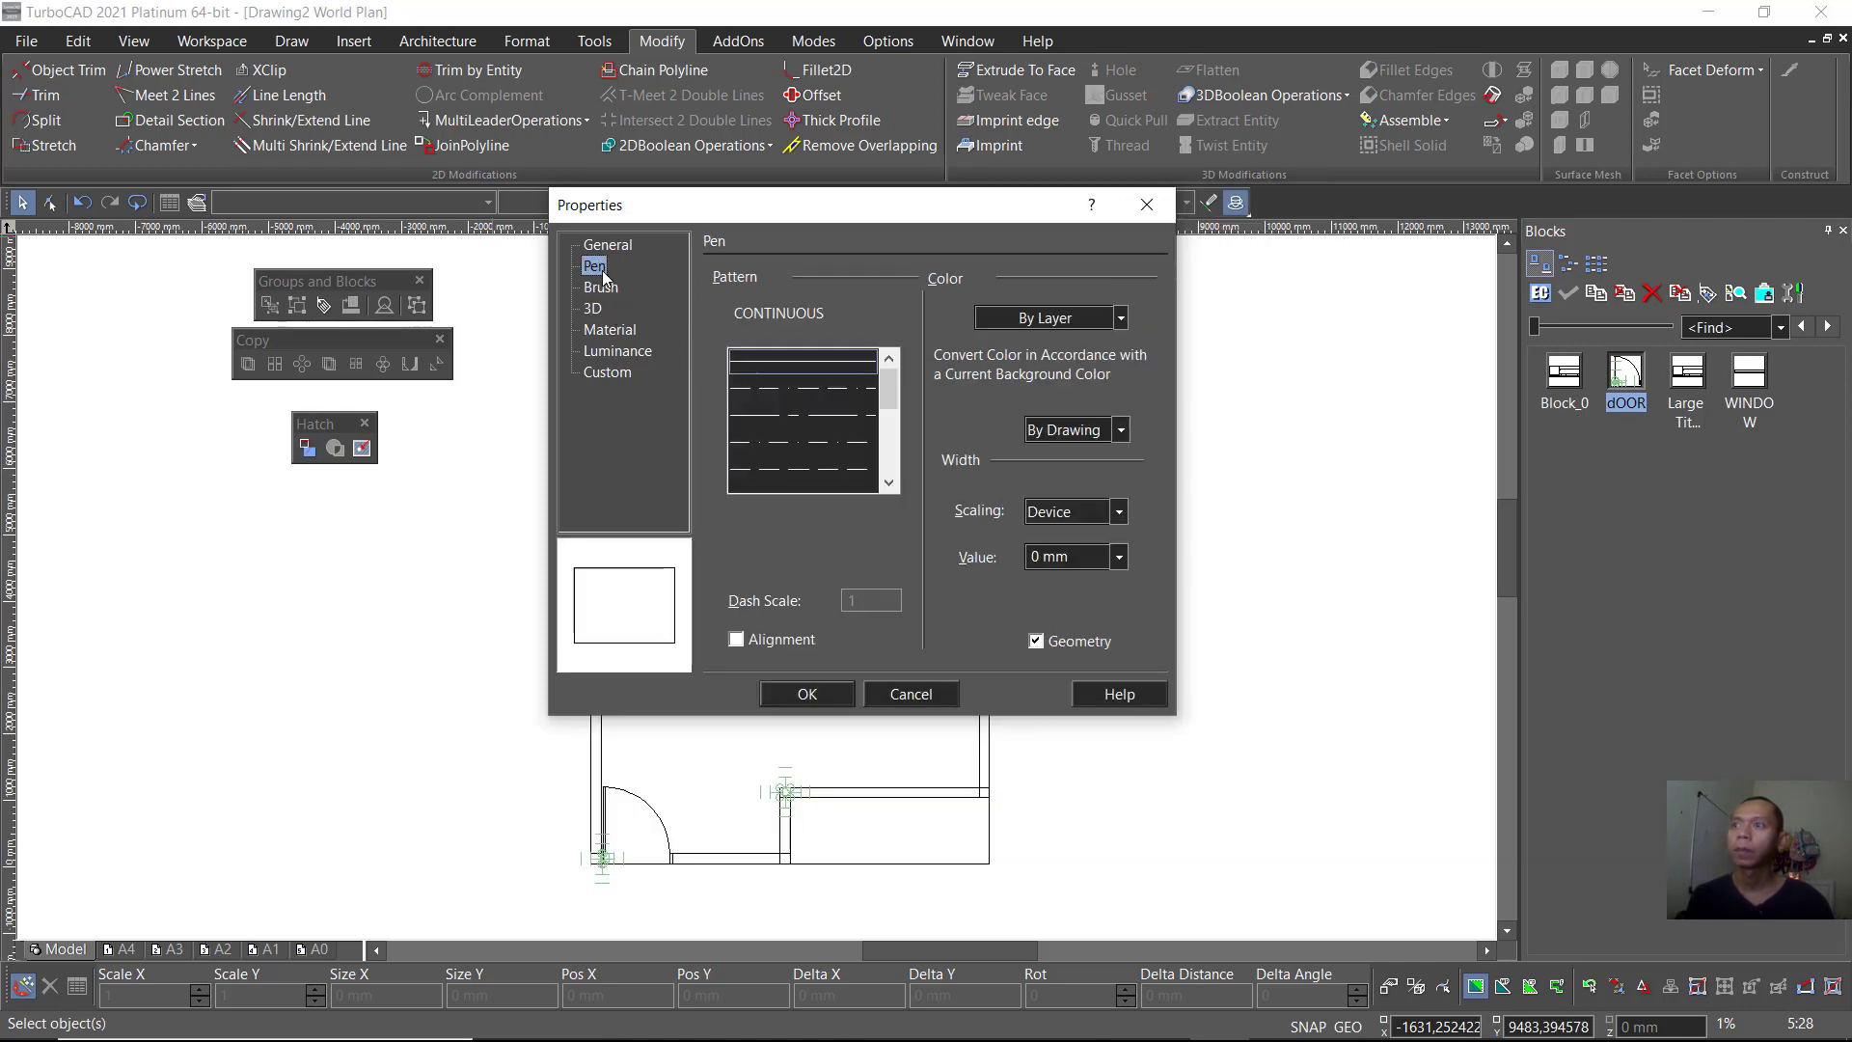
left_click(1088, 318)
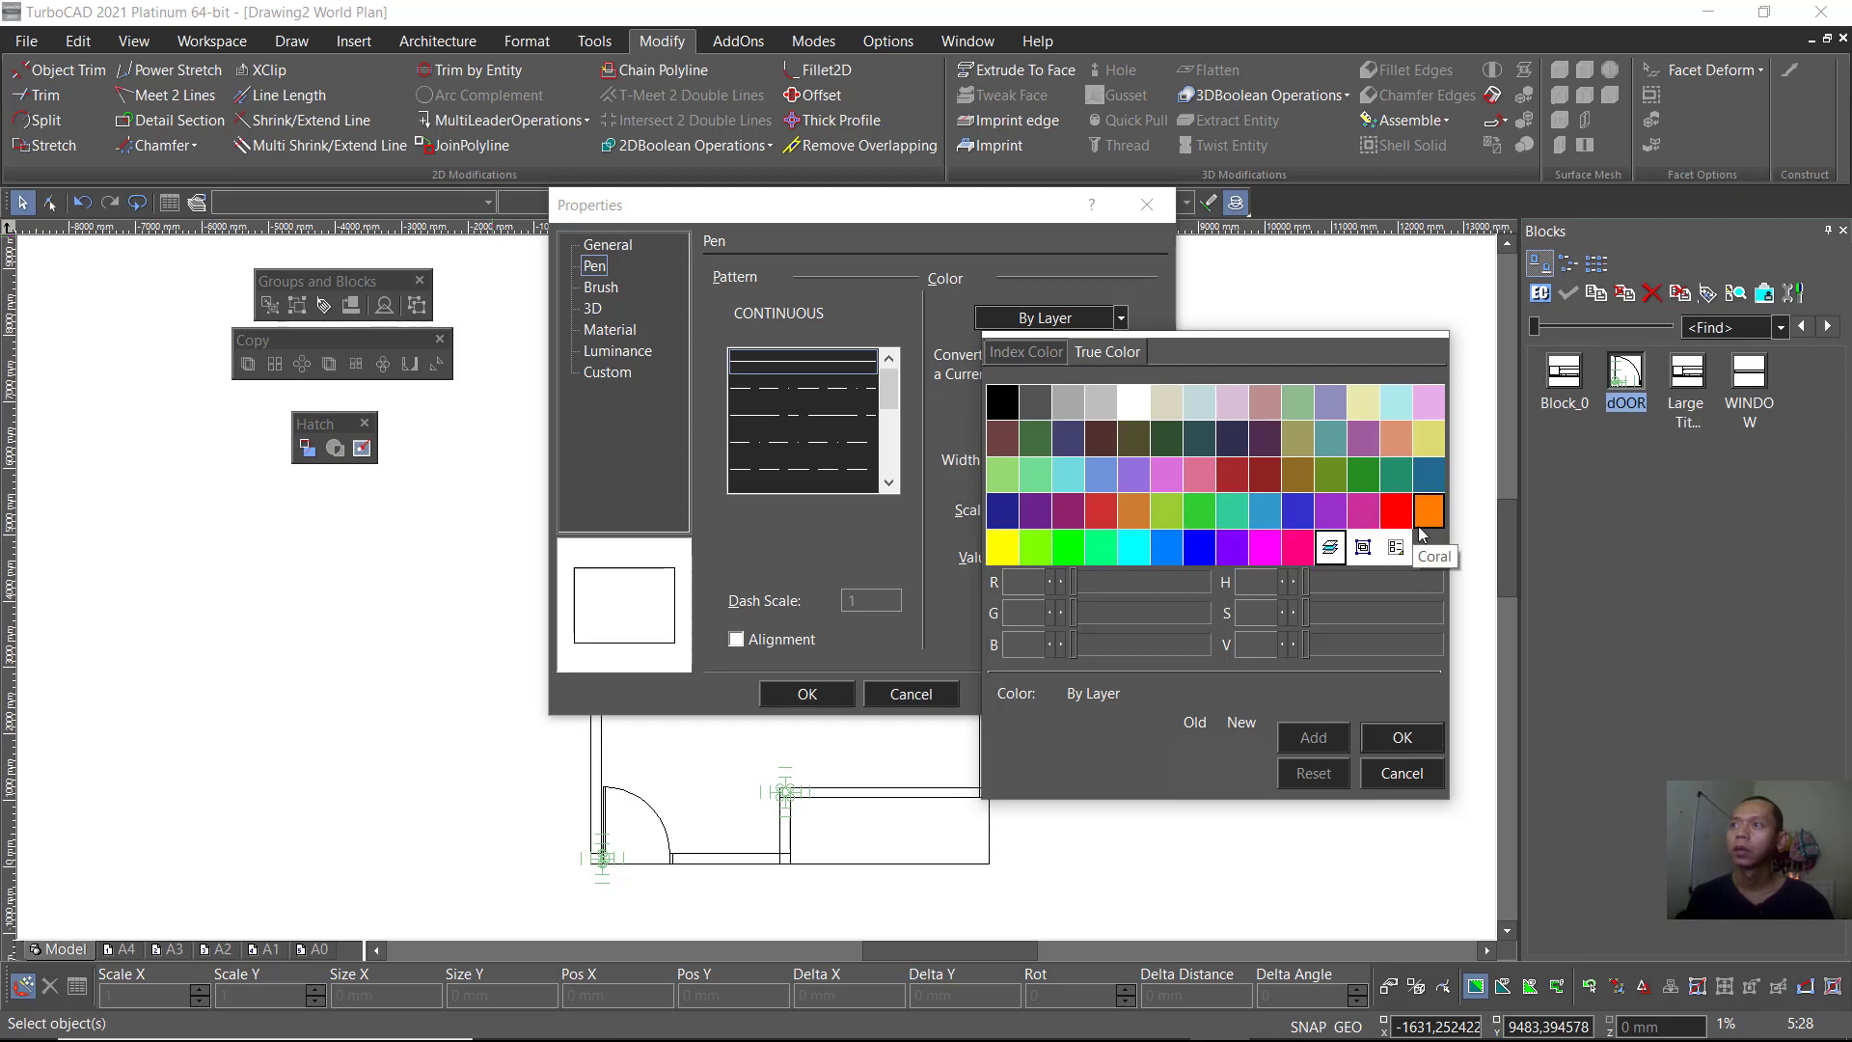
left_click(1431, 519)
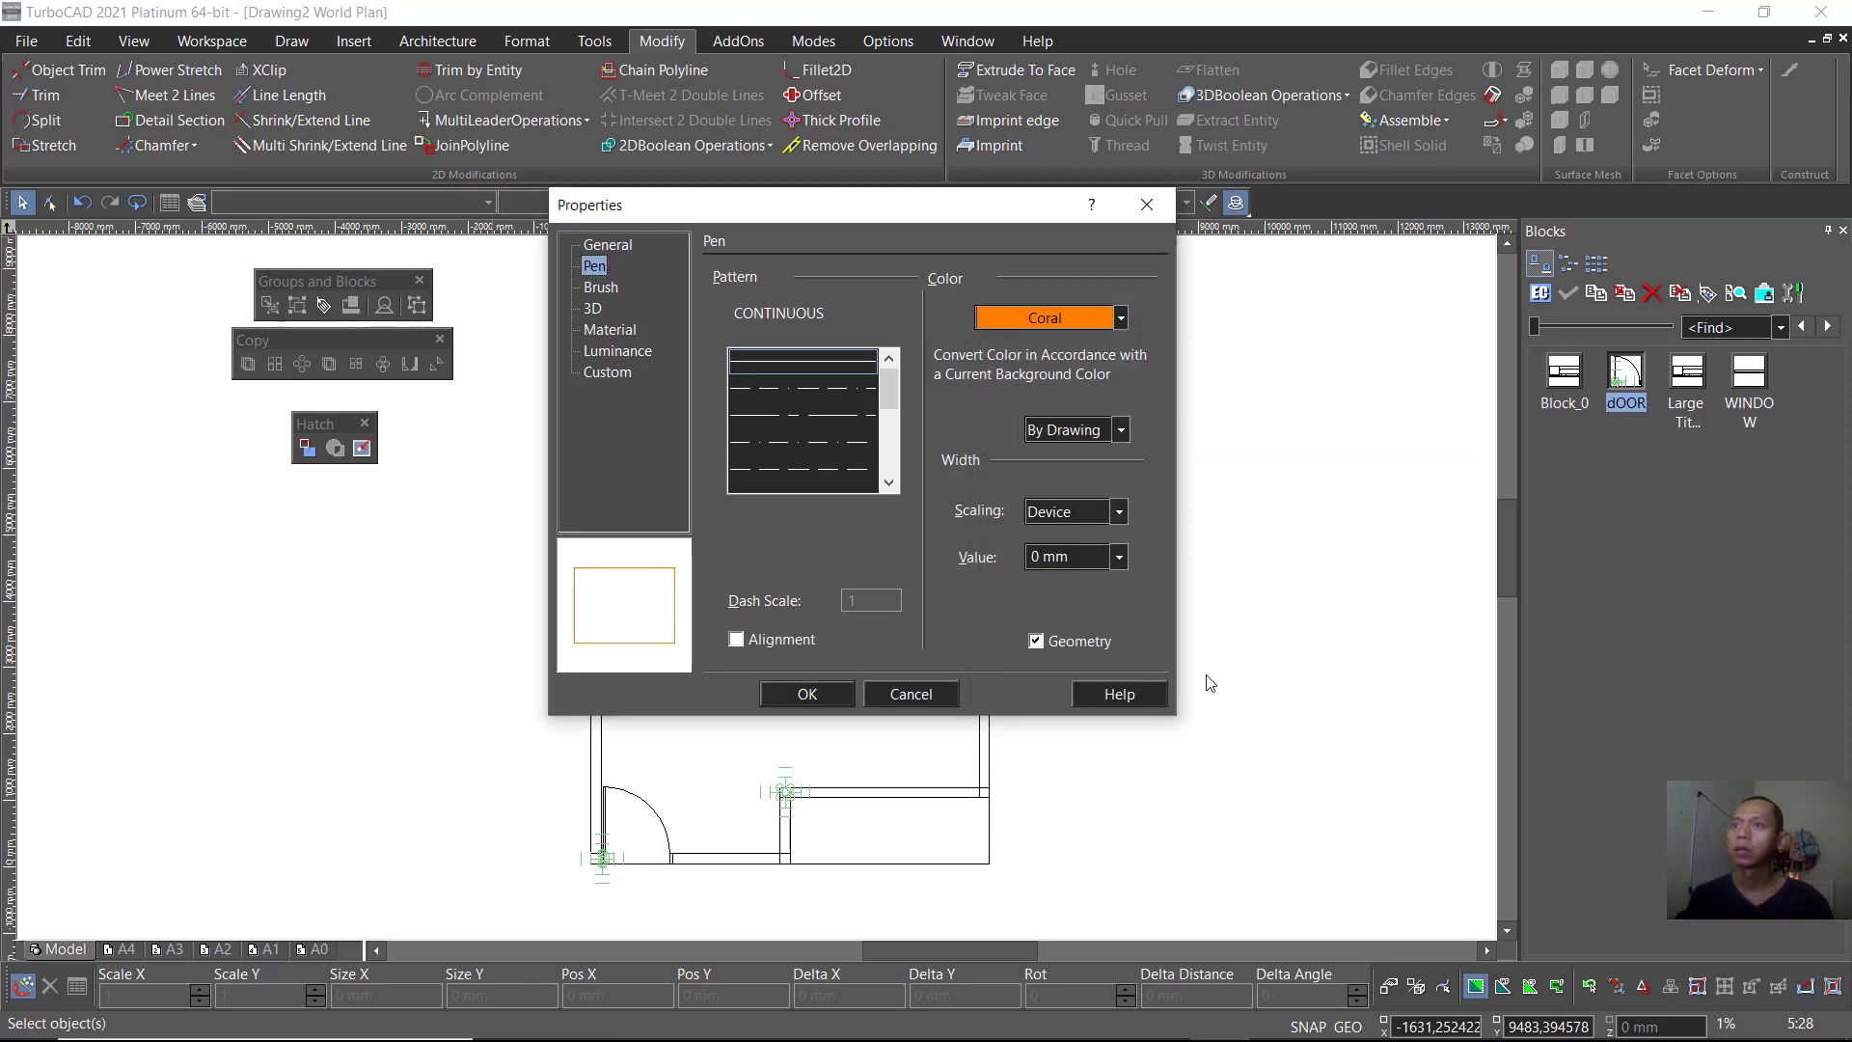
left_click(789, 692)
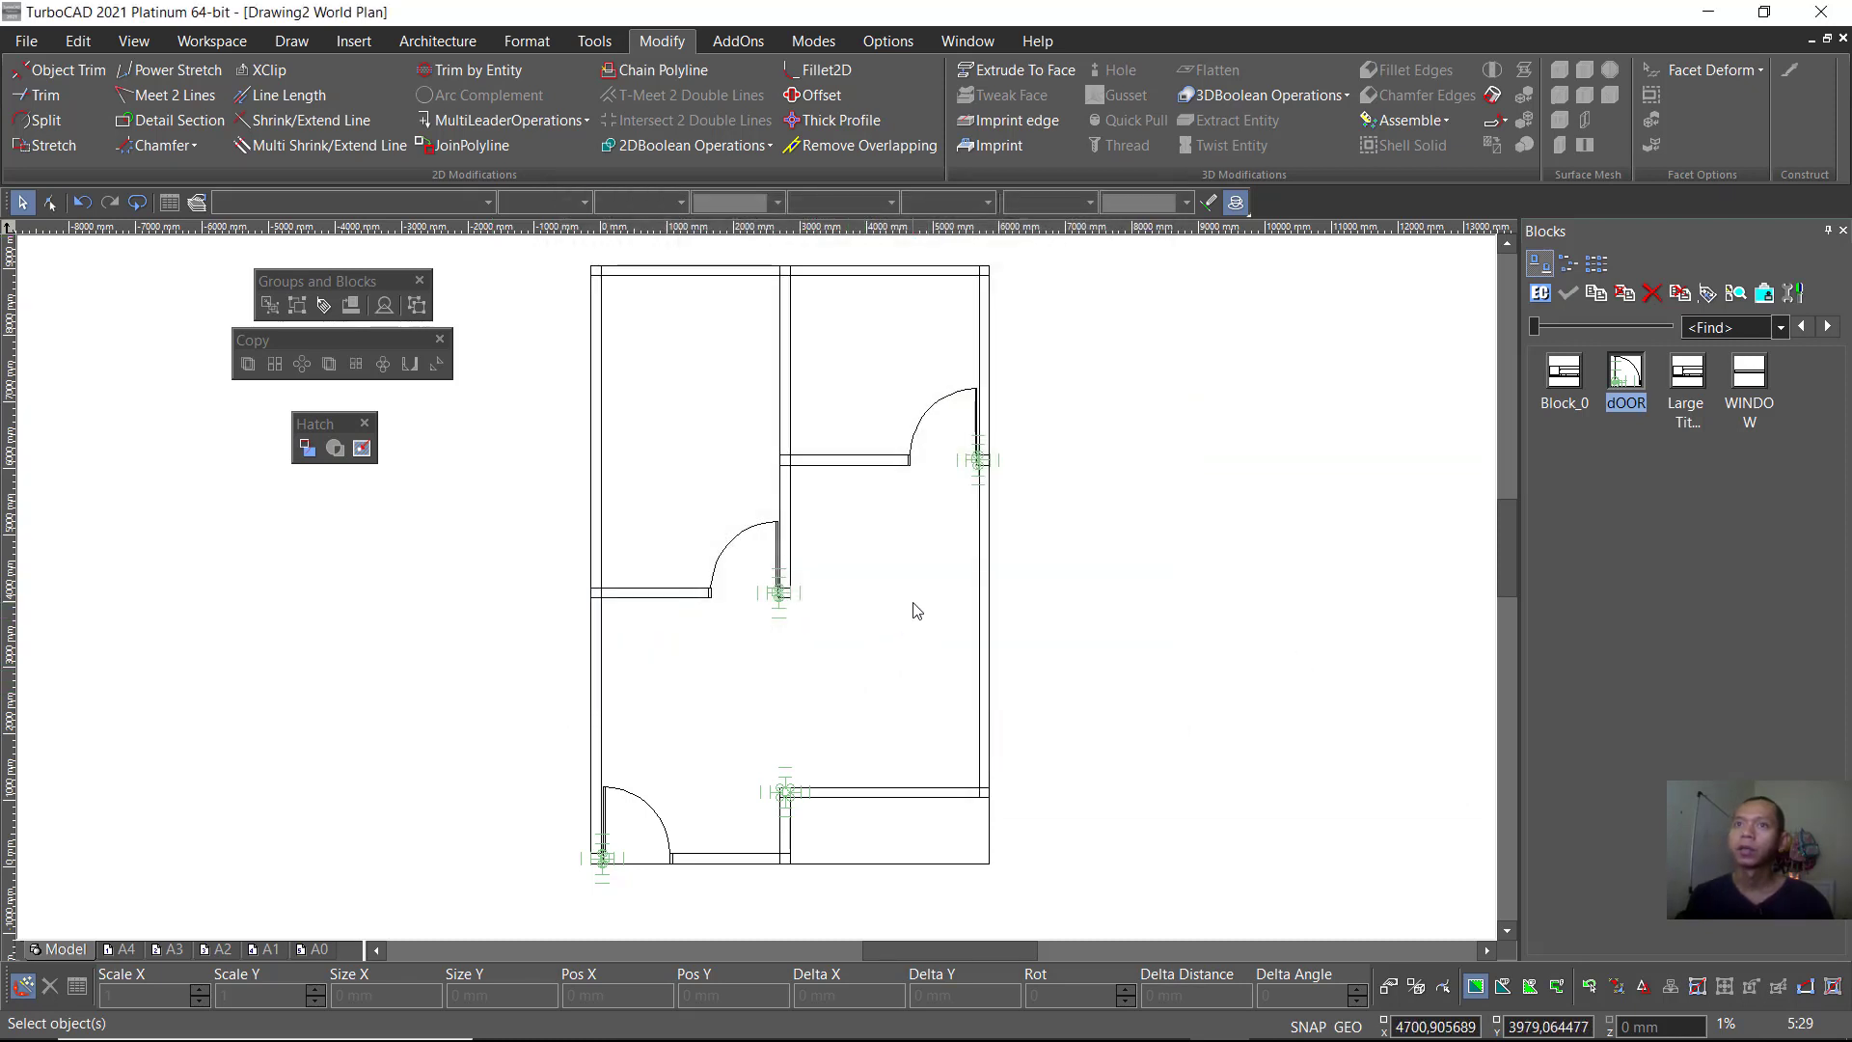
Step: Hatch the bottom walls, the left wall sections and the top wall's left half
left_click(367, 459)
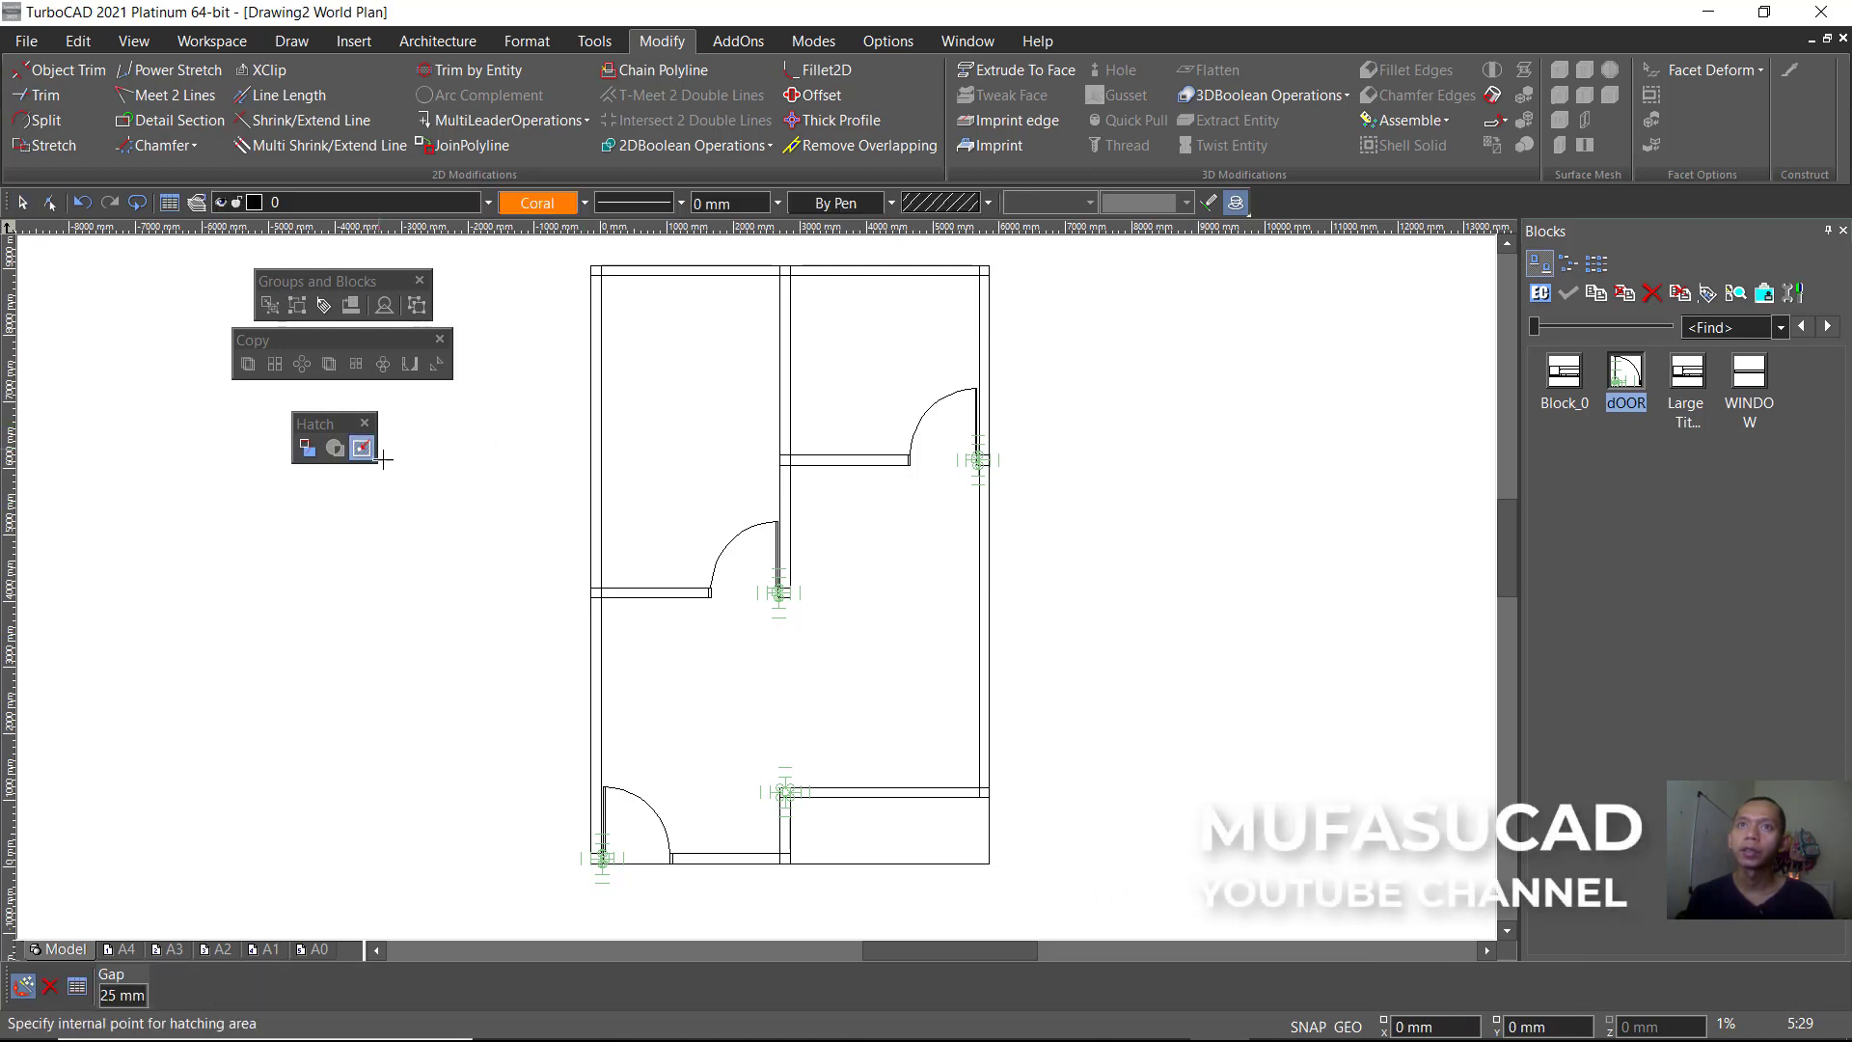
left_click(835, 792)
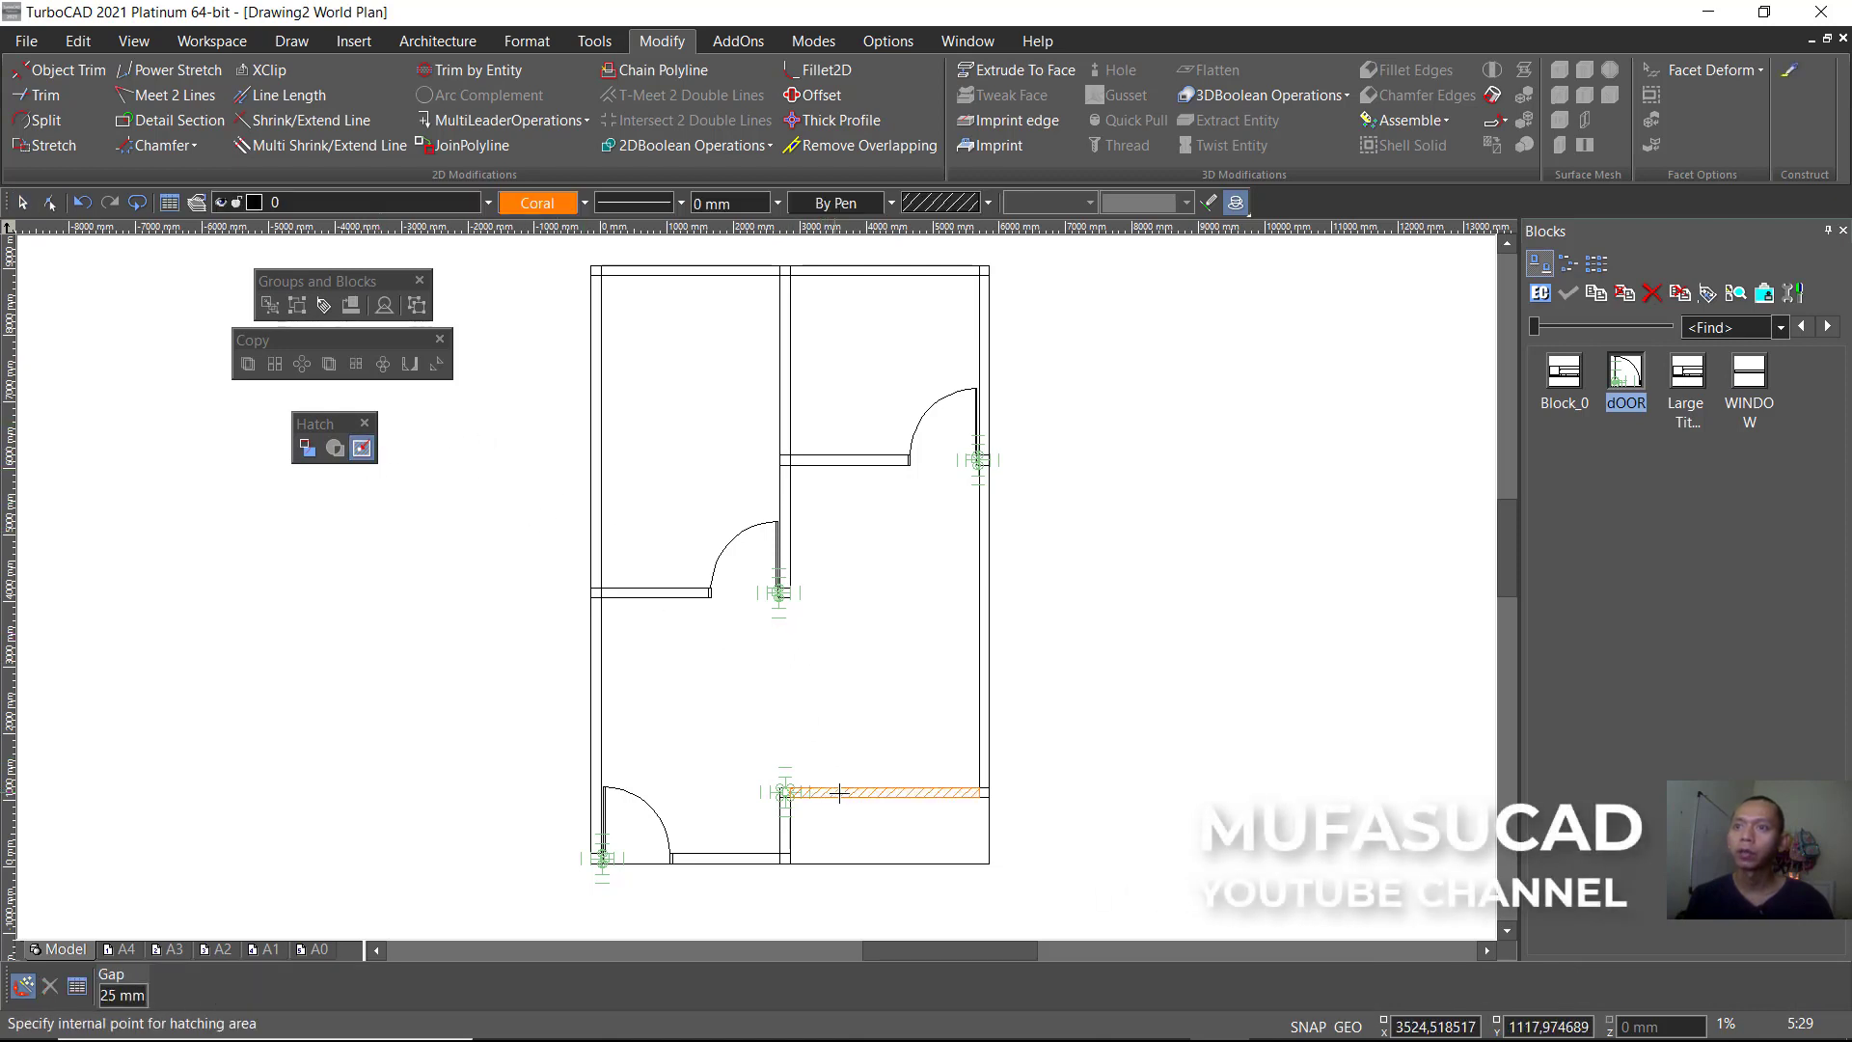
left_click(726, 858)
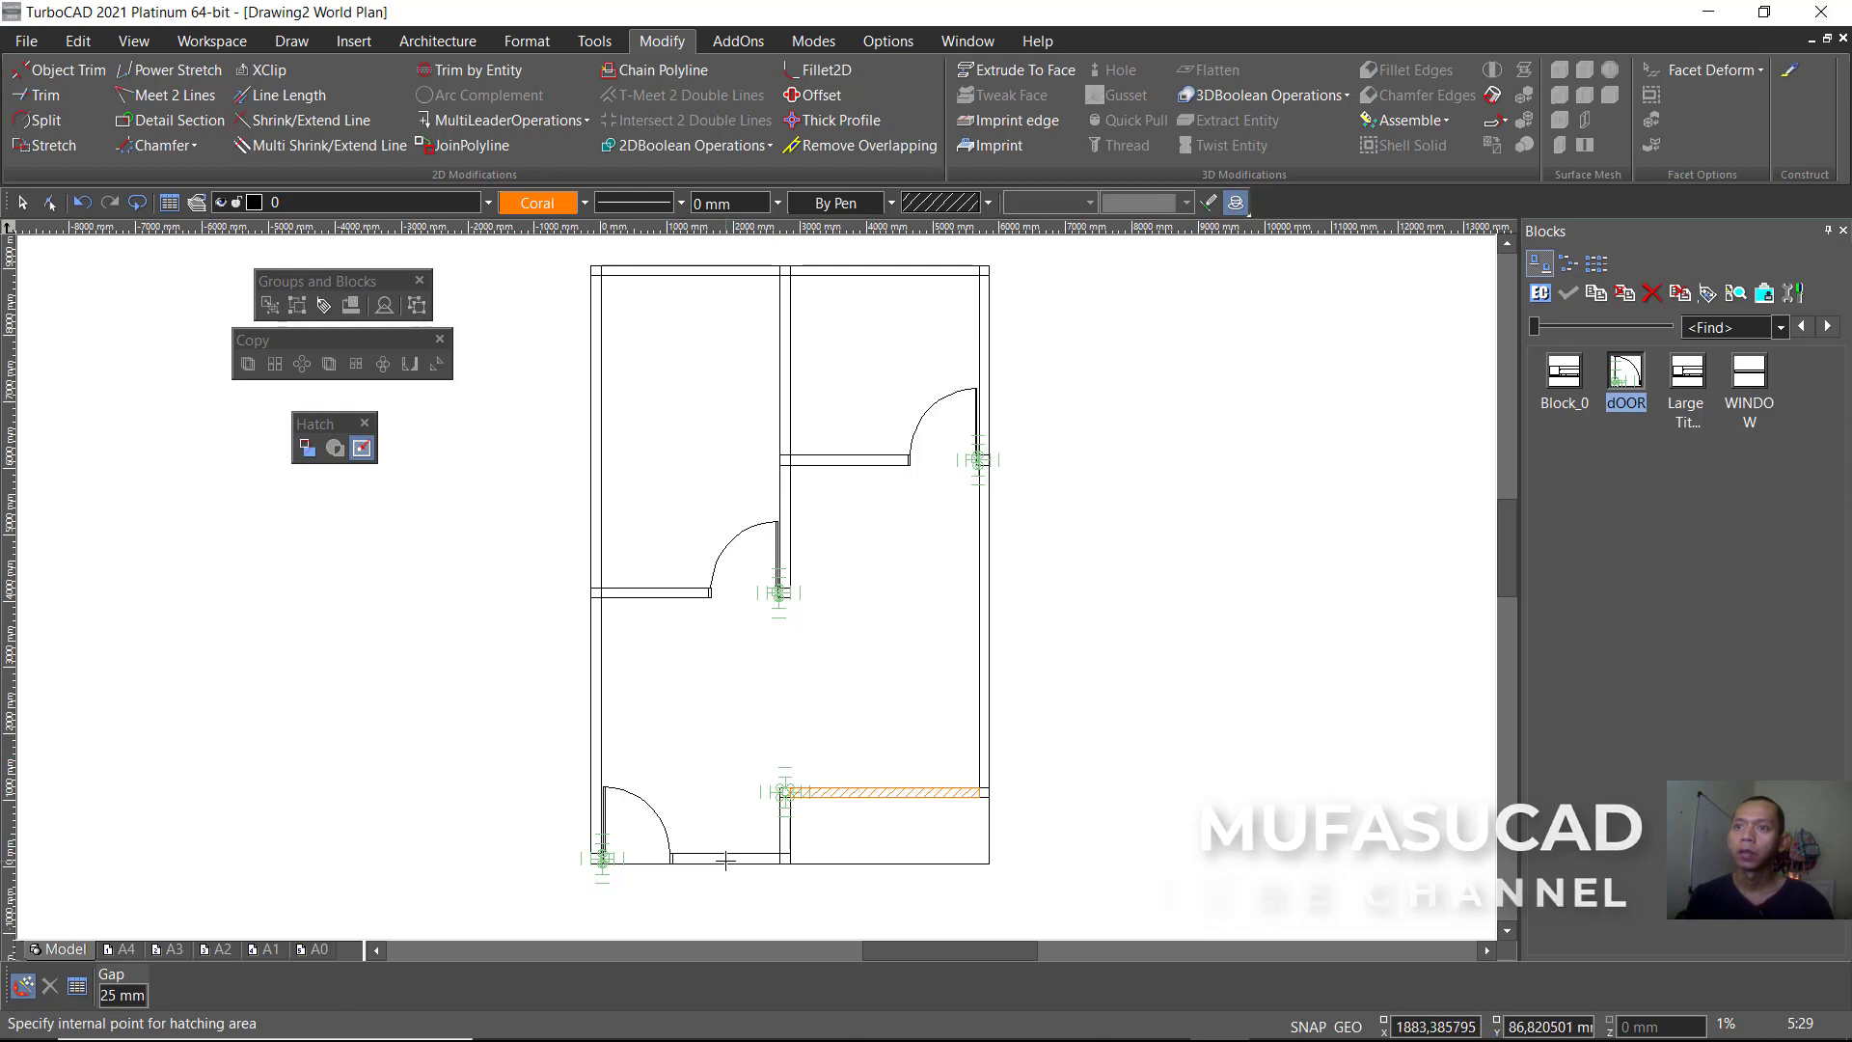
left_click(786, 829)
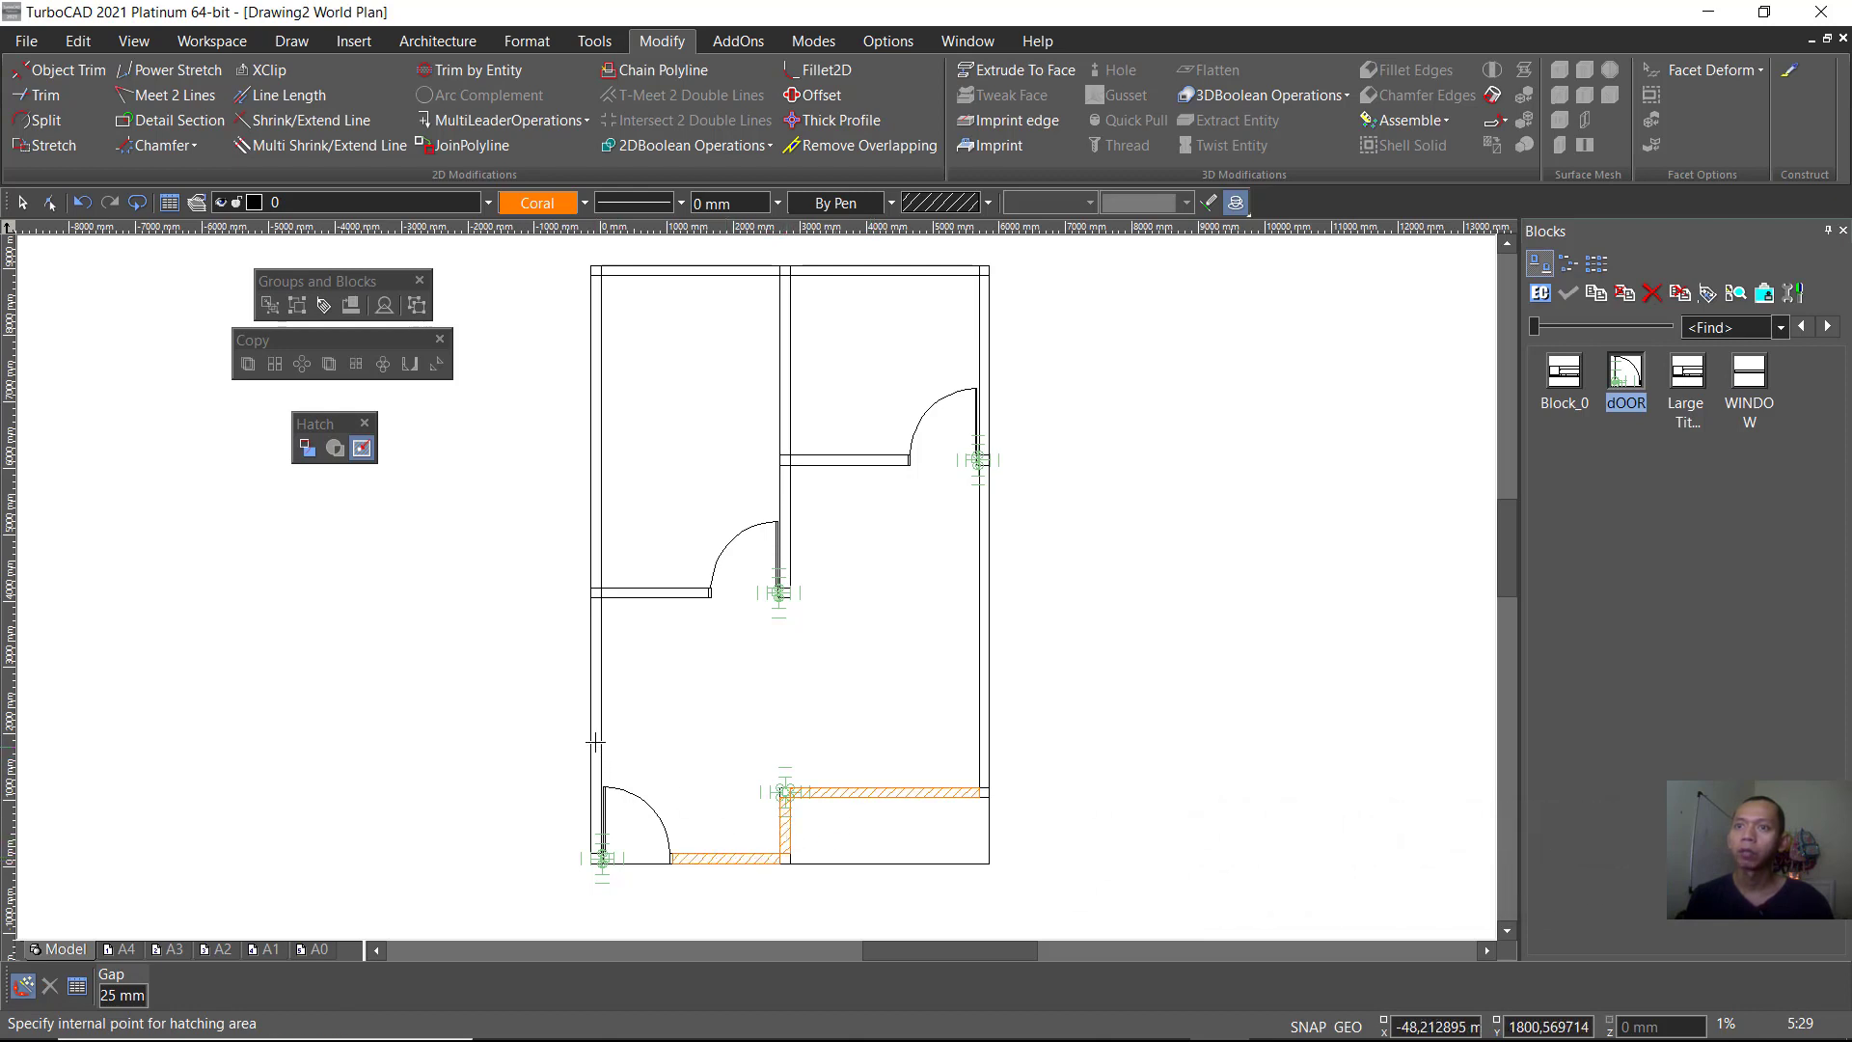
left_click(595, 742)
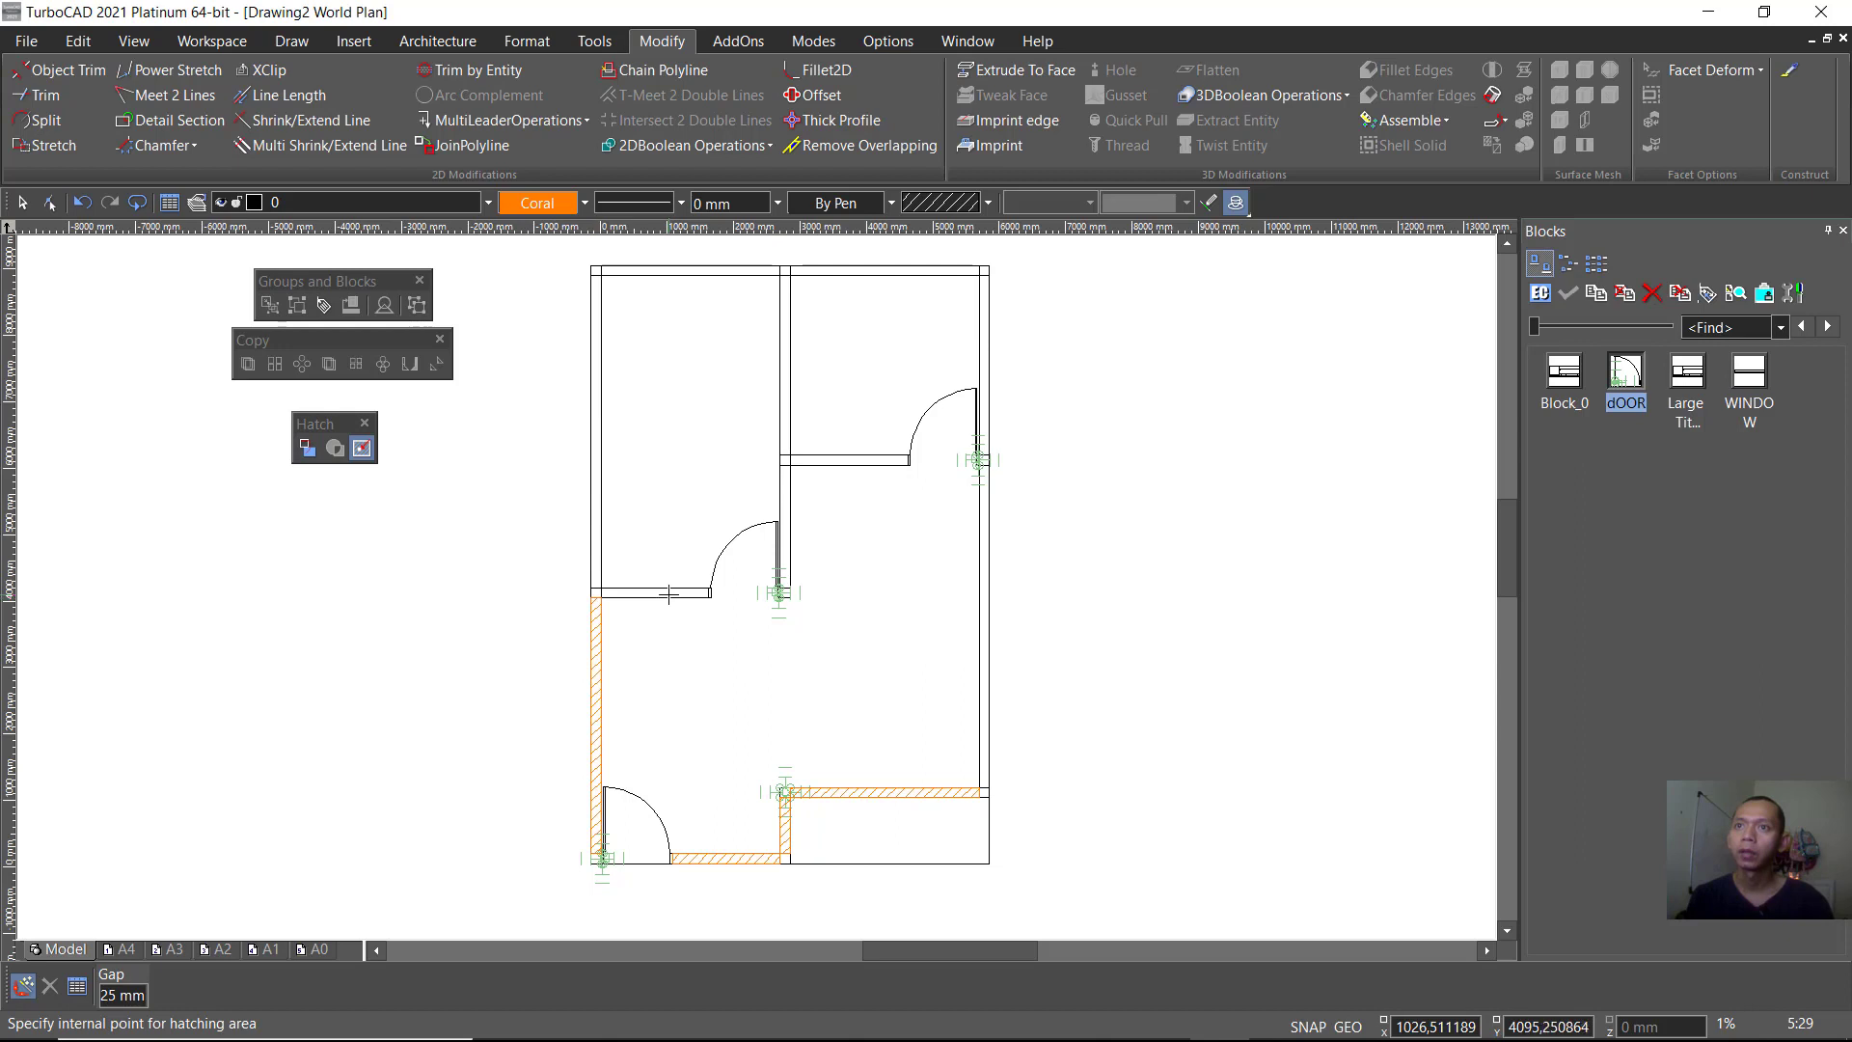
left_click(669, 594)
left_click(596, 529)
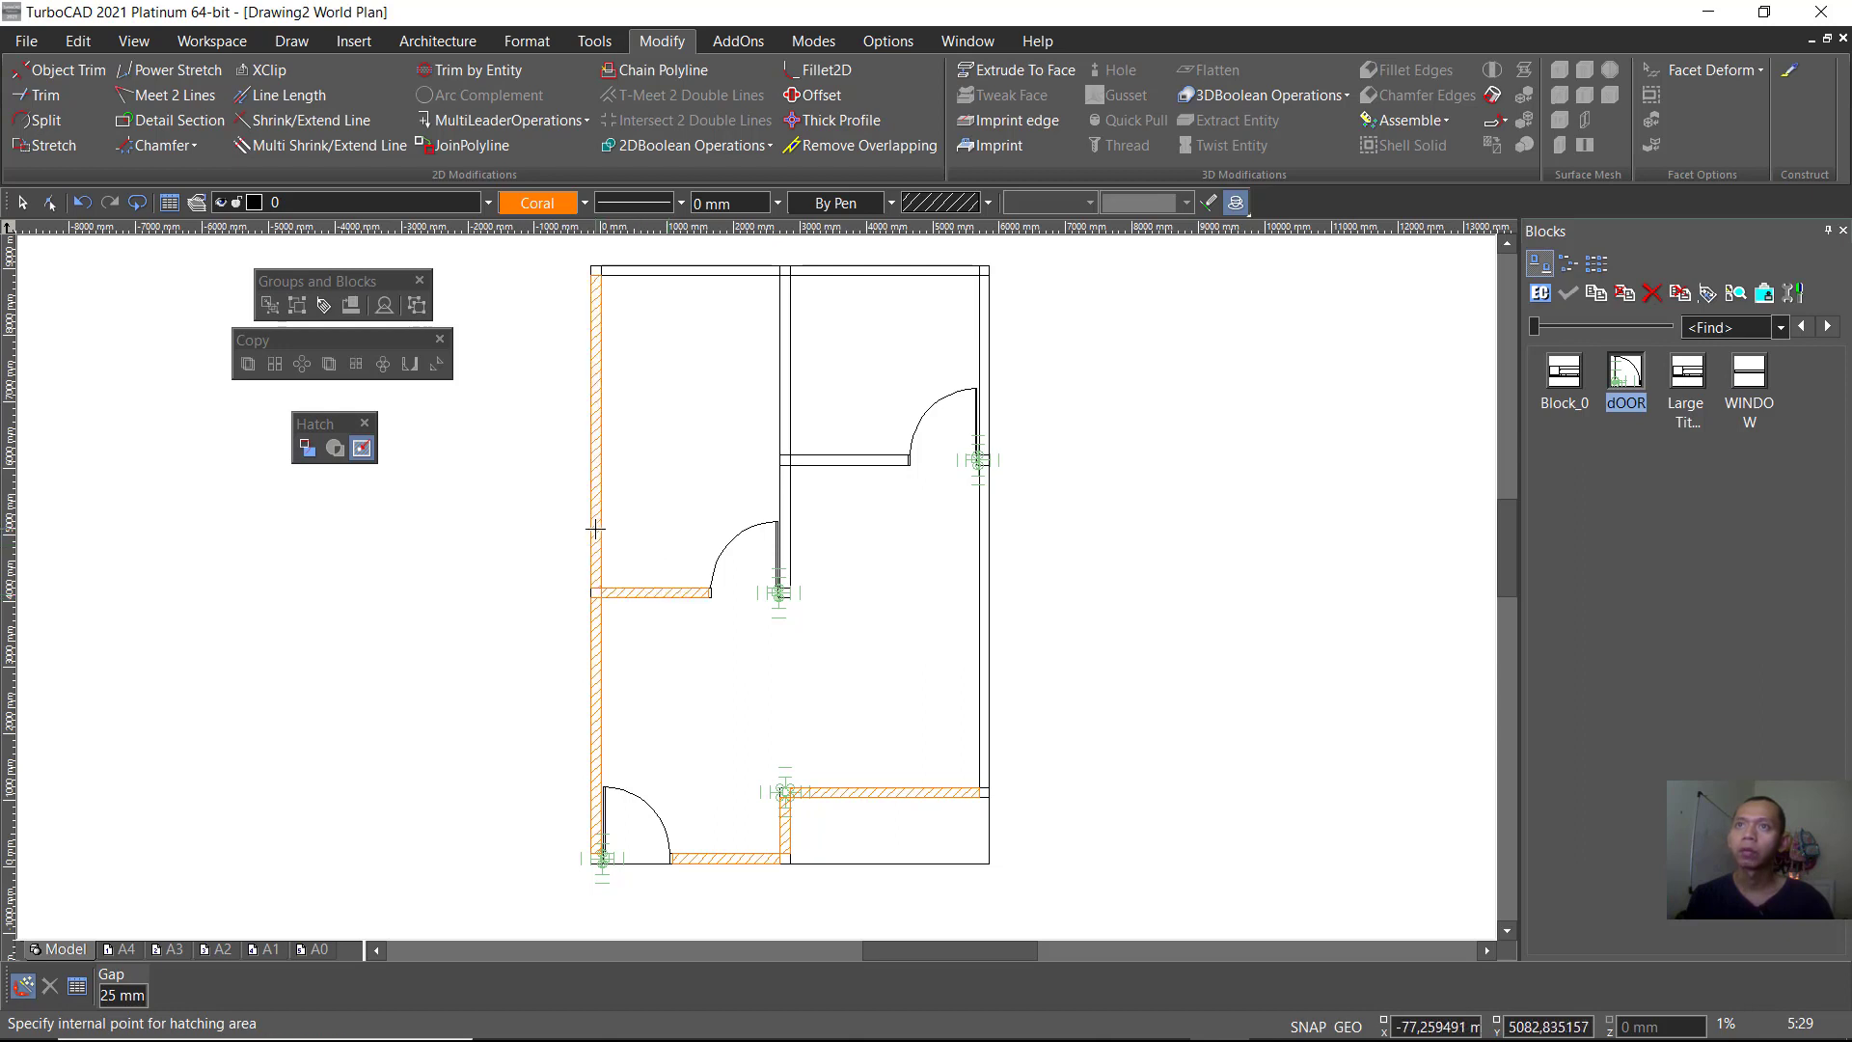
left_click(743, 270)
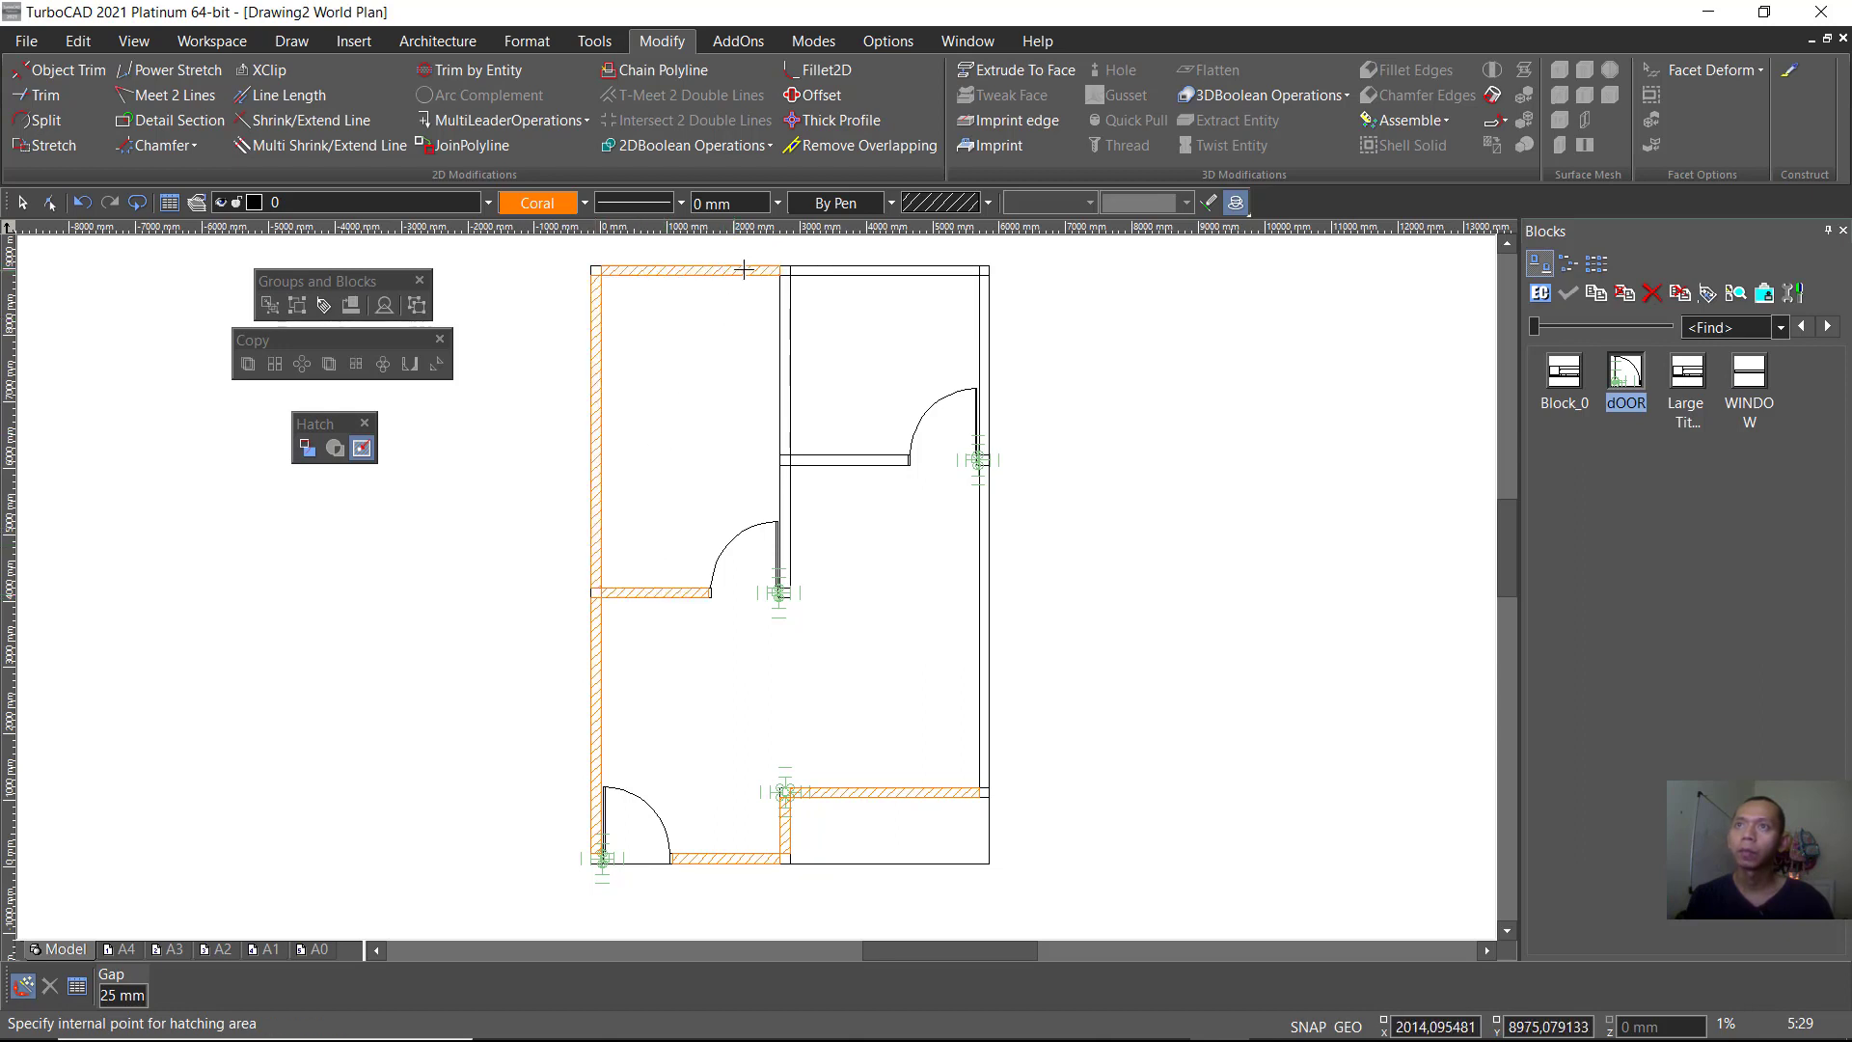
Step: Hatch the top wall's right half, the right walls and the middle walls
left_click(843, 270)
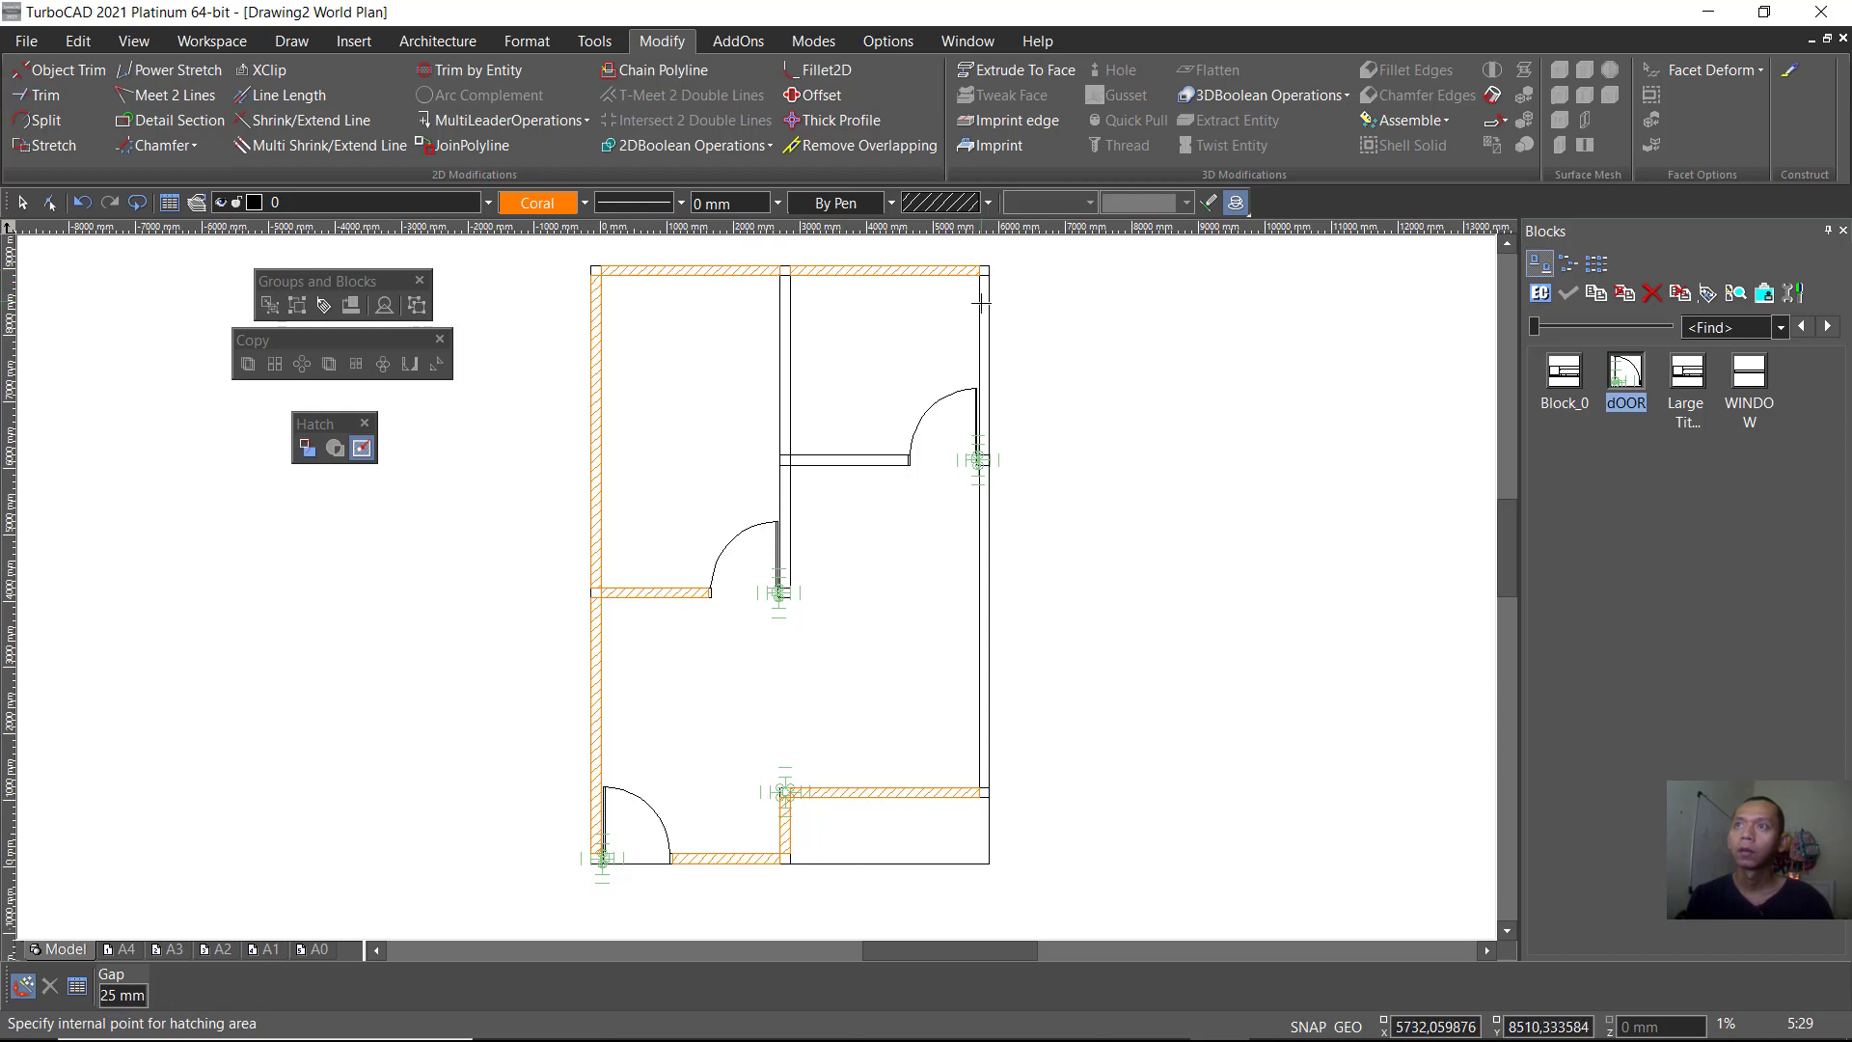
left_click(982, 304)
left_click(862, 460)
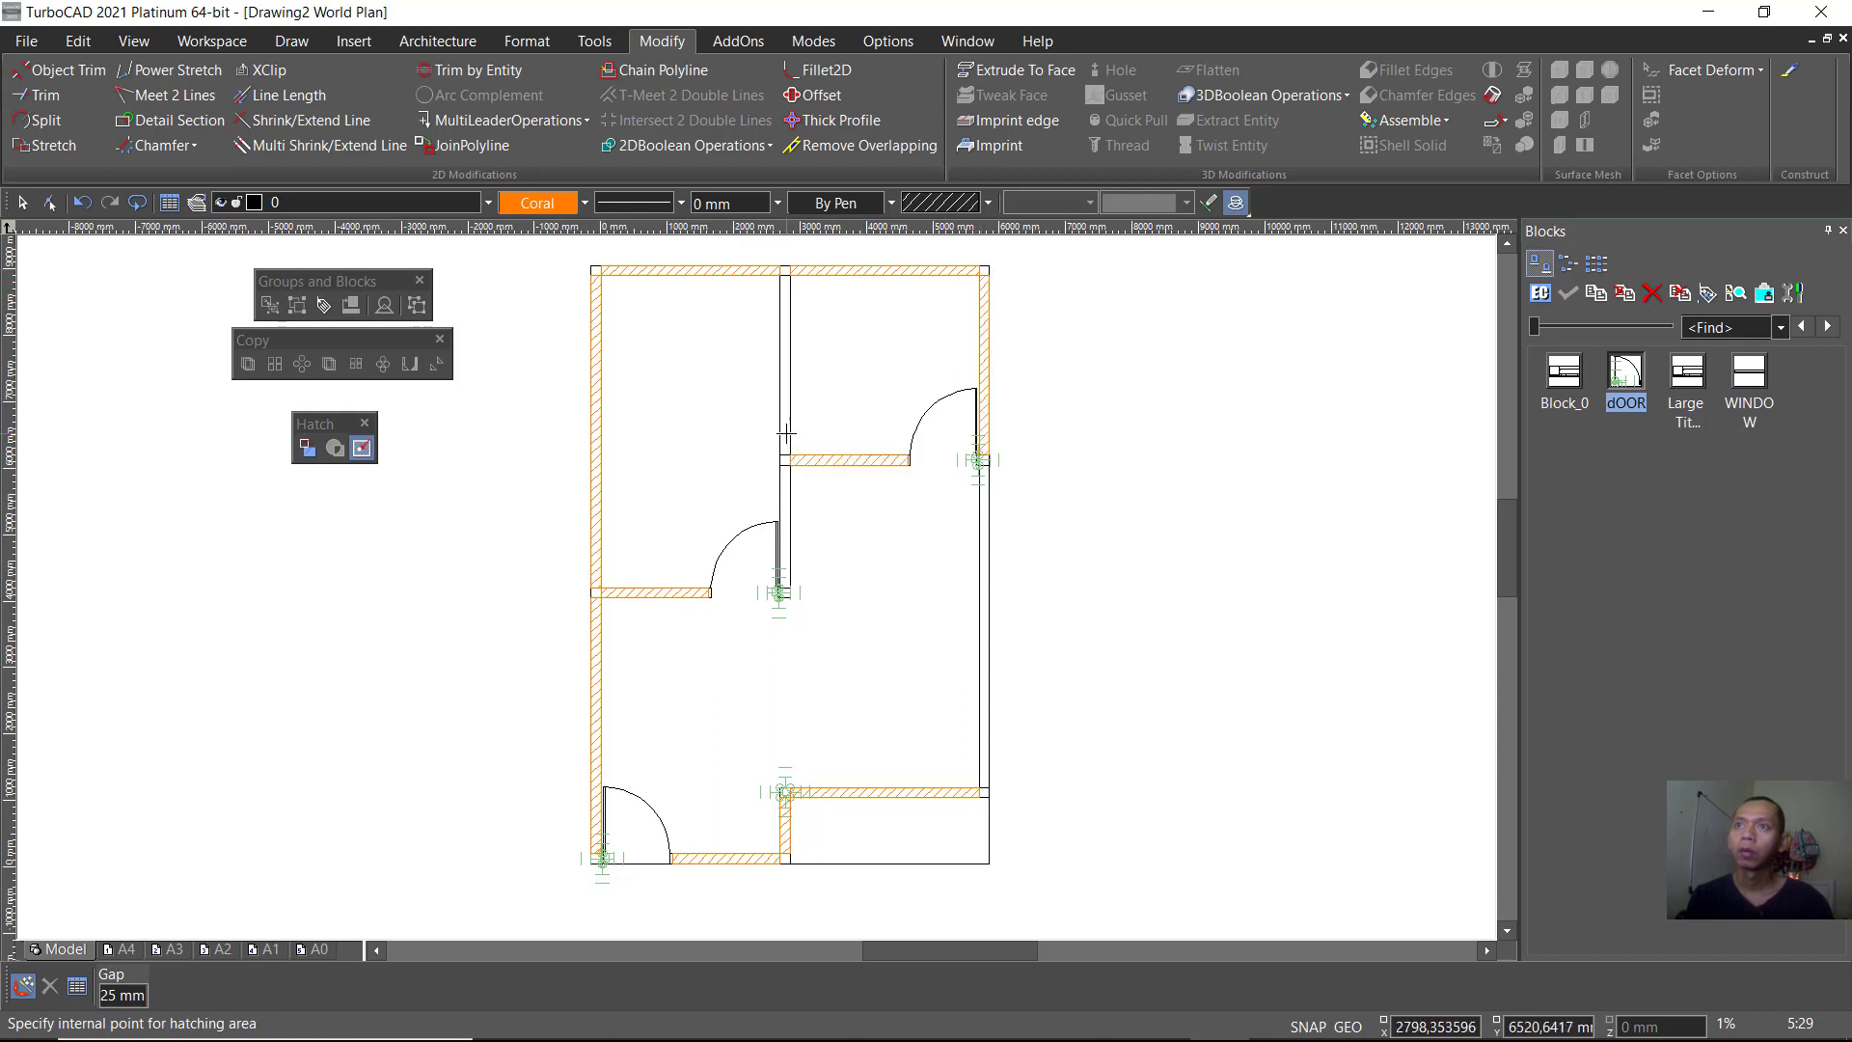
left_click(785, 435)
left_click(786, 550)
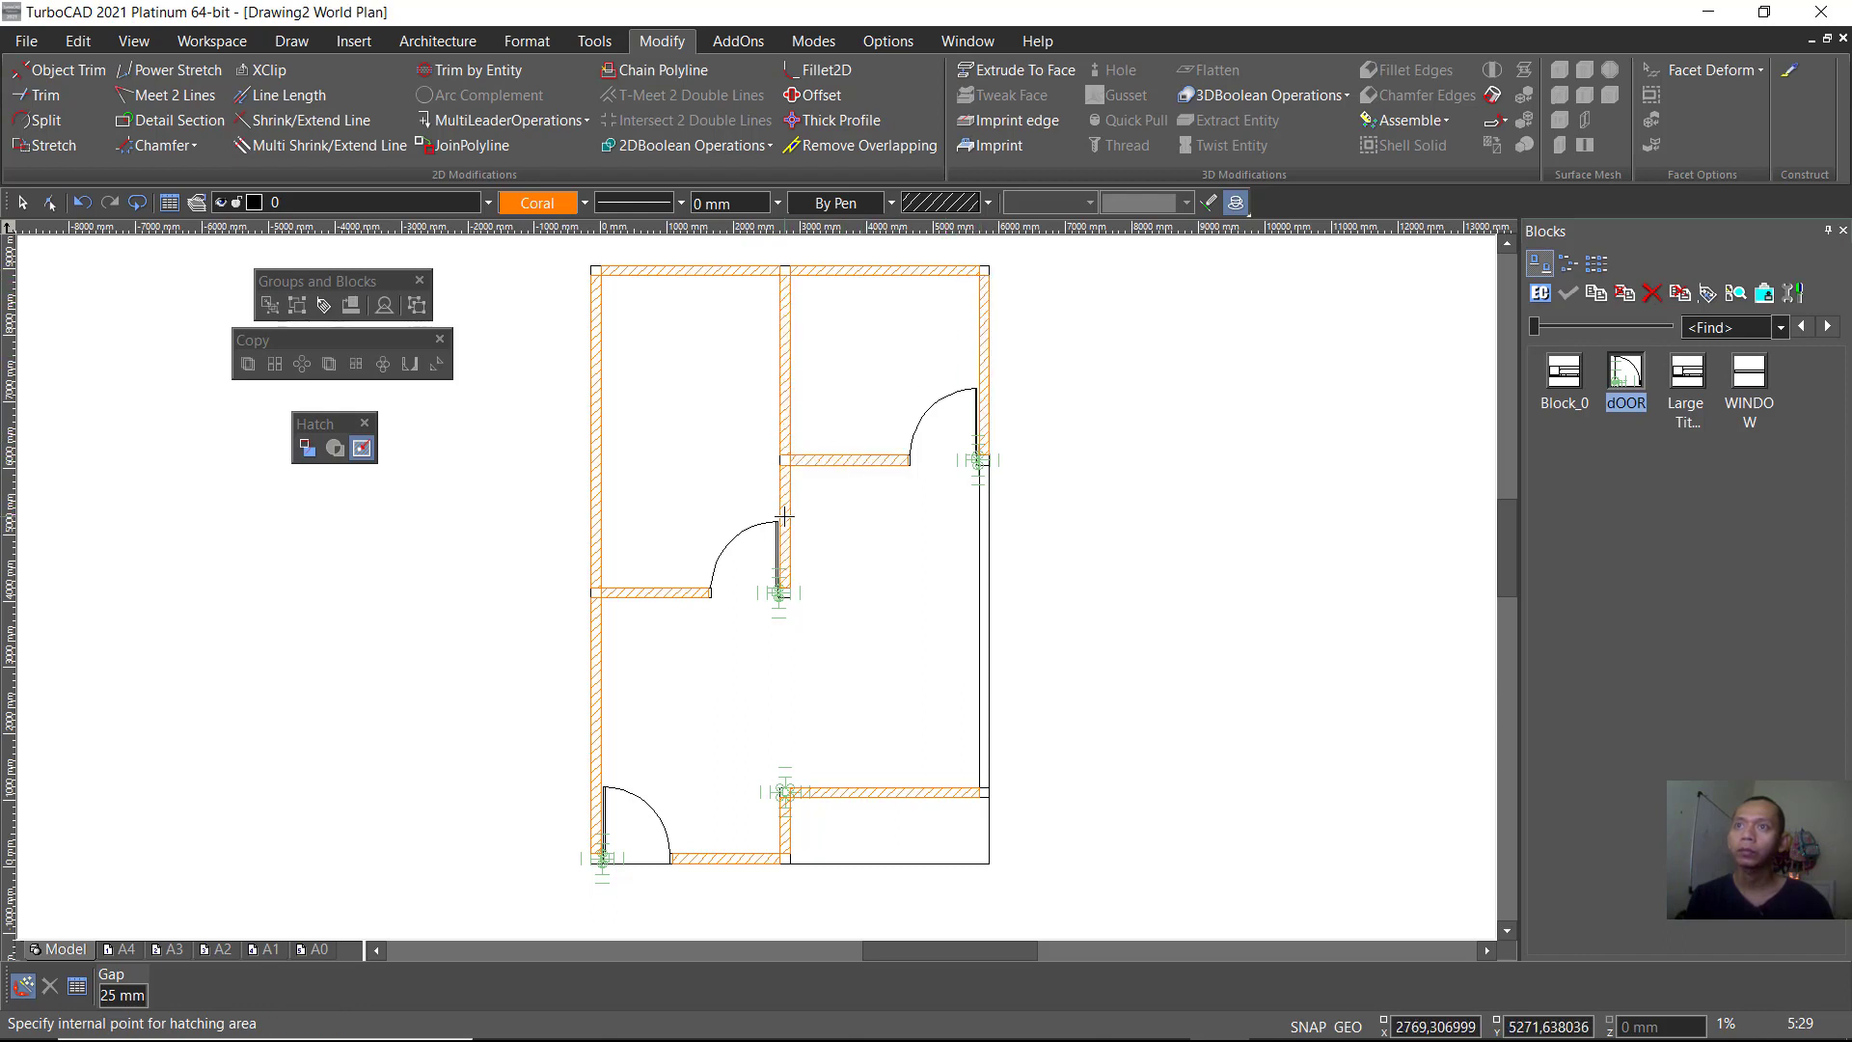
left_click(983, 576)
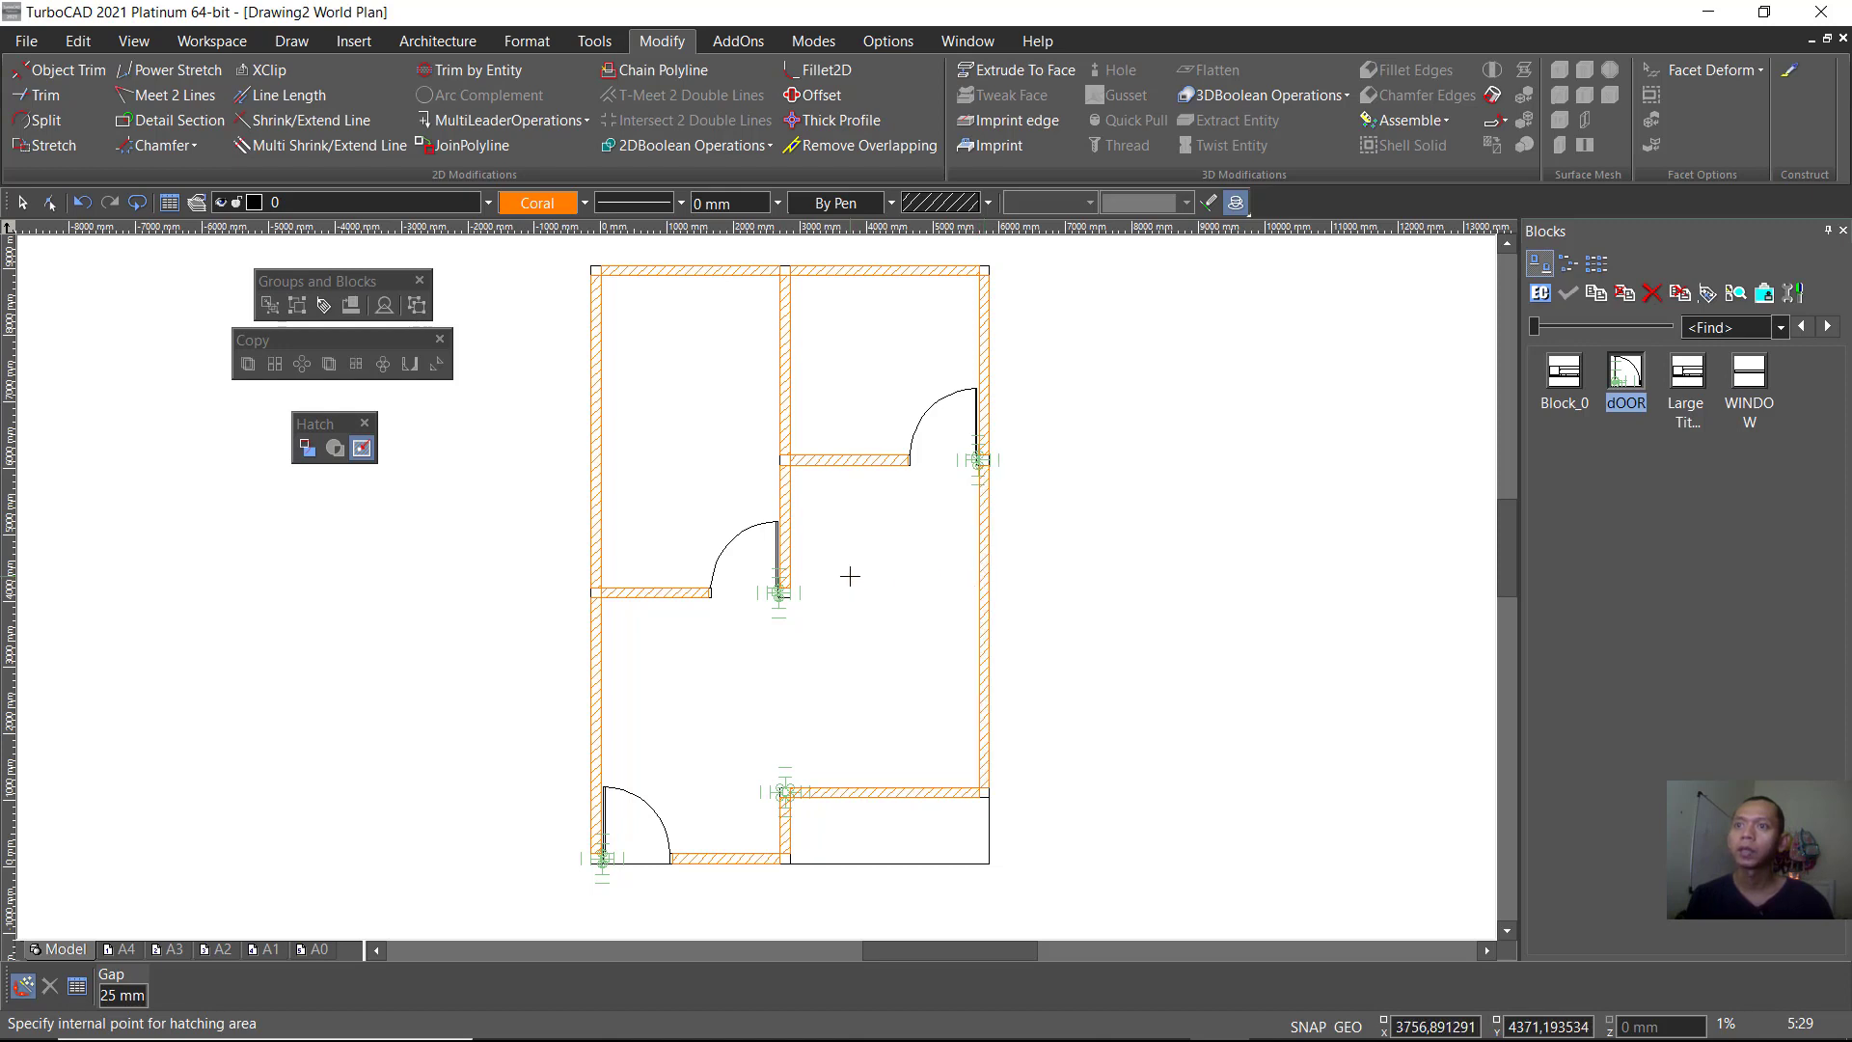
key("Escape")
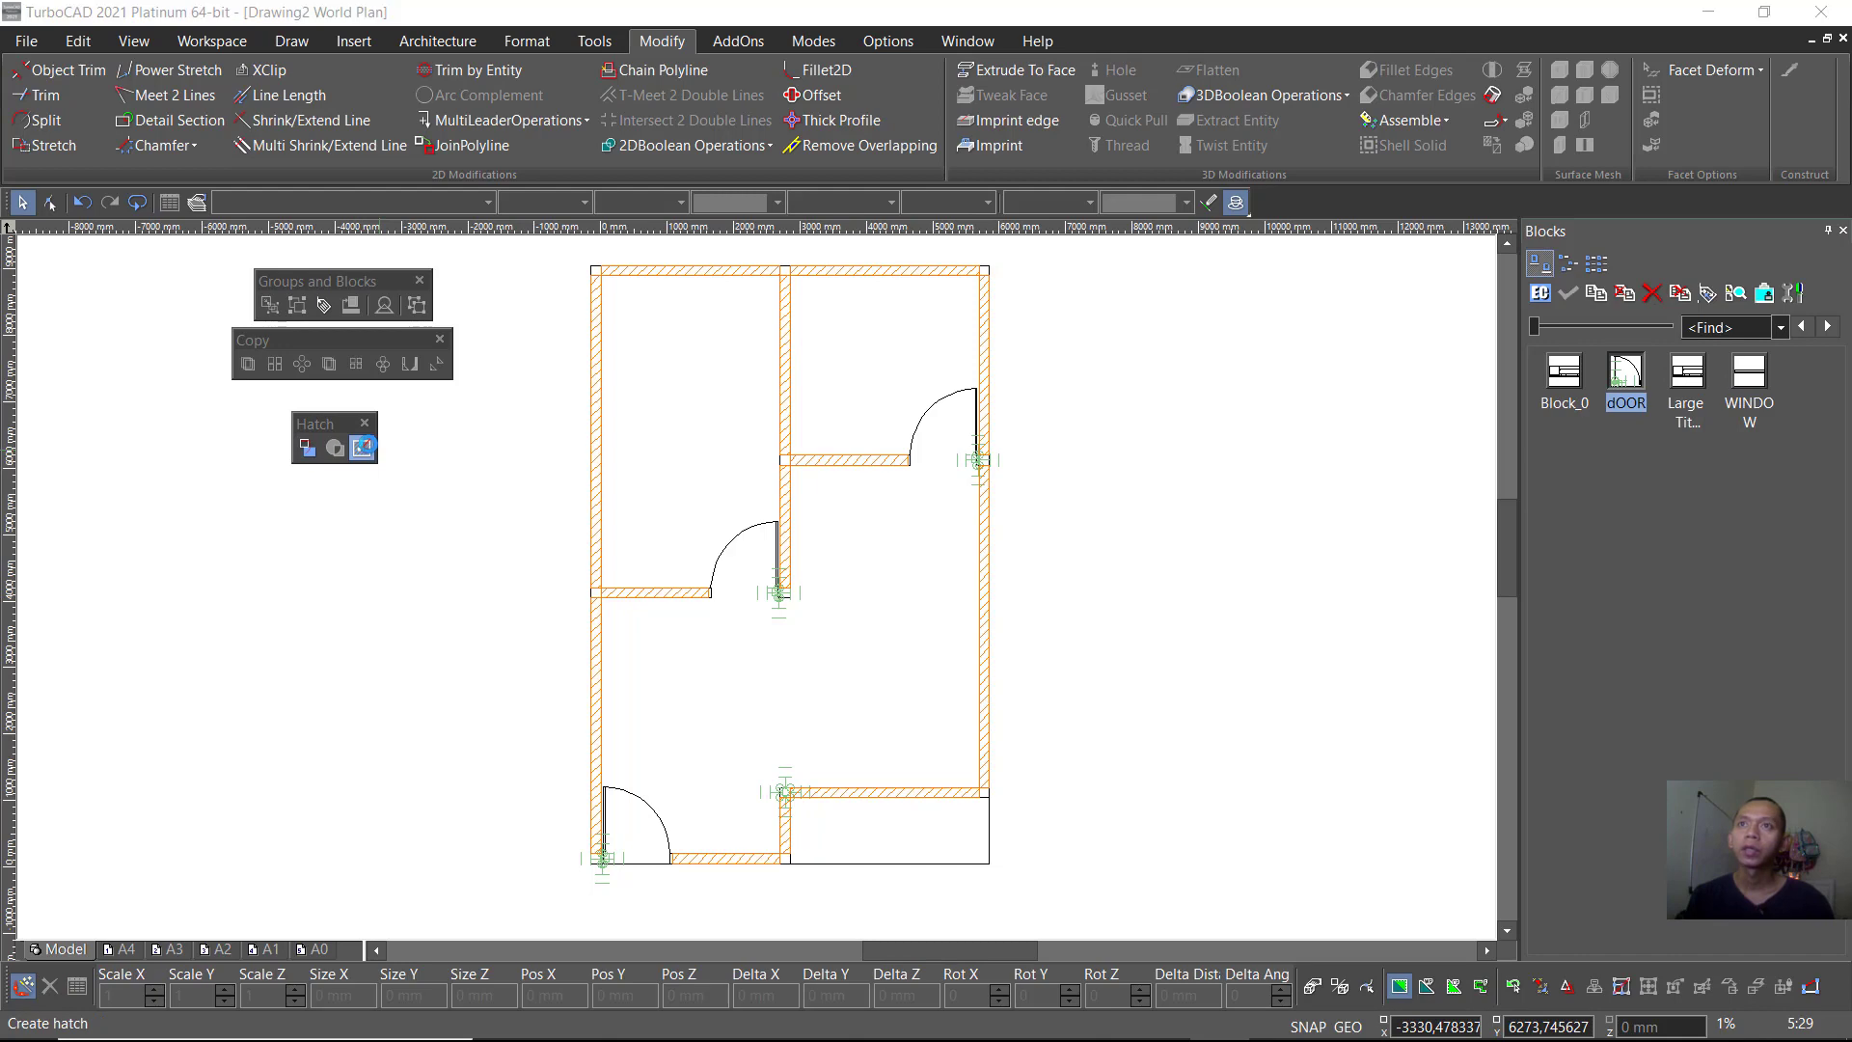
Step: Switch the hatch to a solid Indian Red fill and restart hatching
left_click(361, 448)
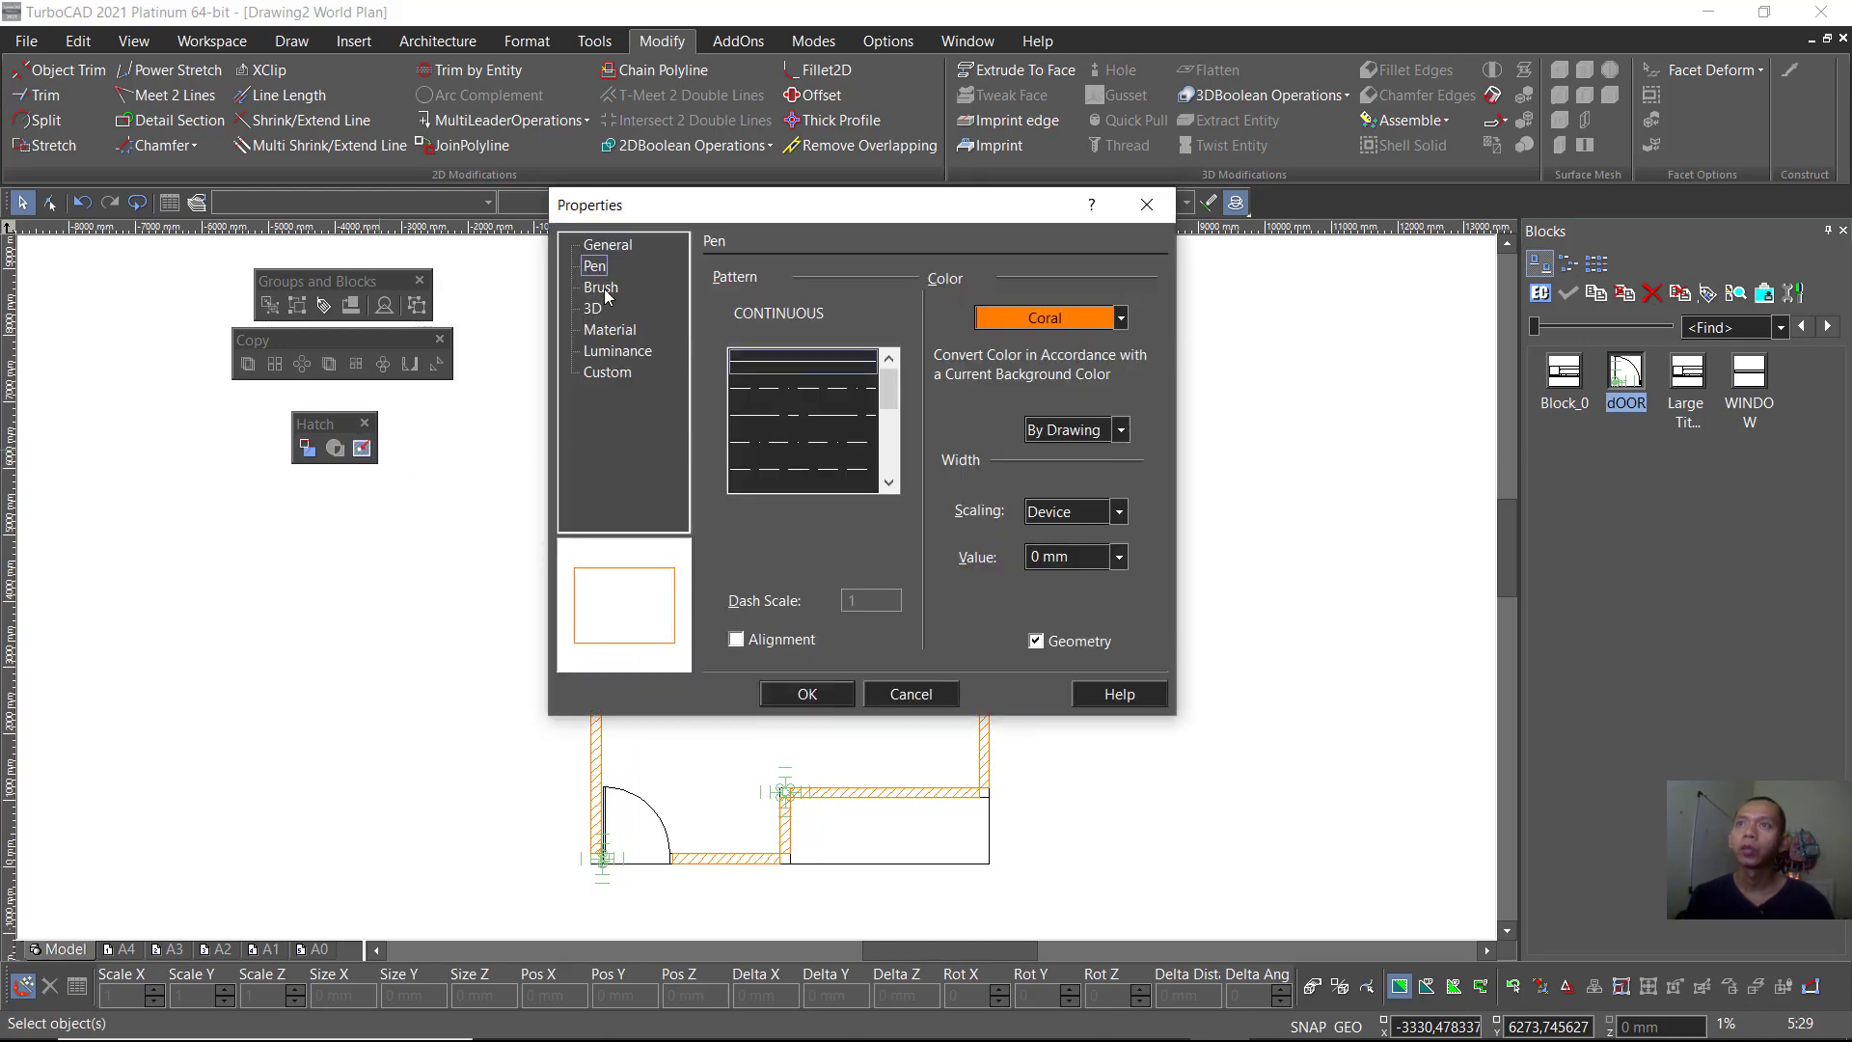
left_click(600, 287)
left_click(797, 445)
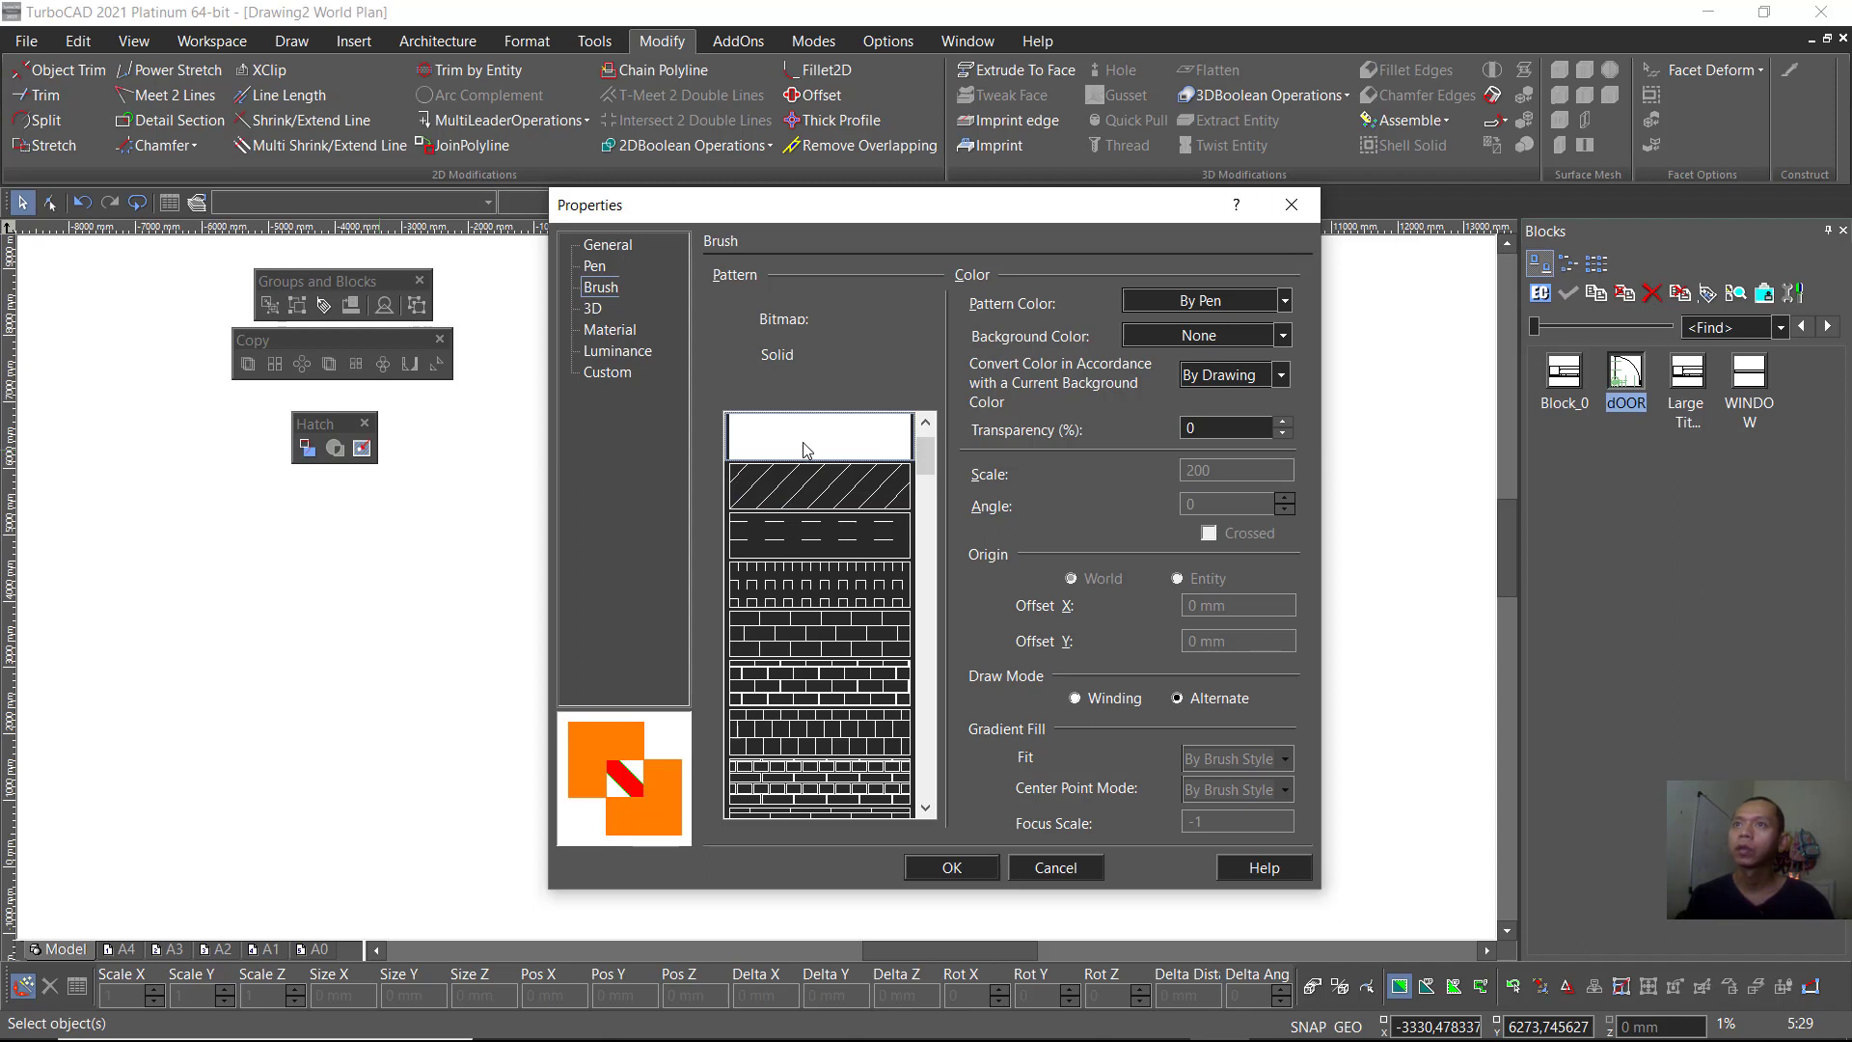
left_click(598, 269)
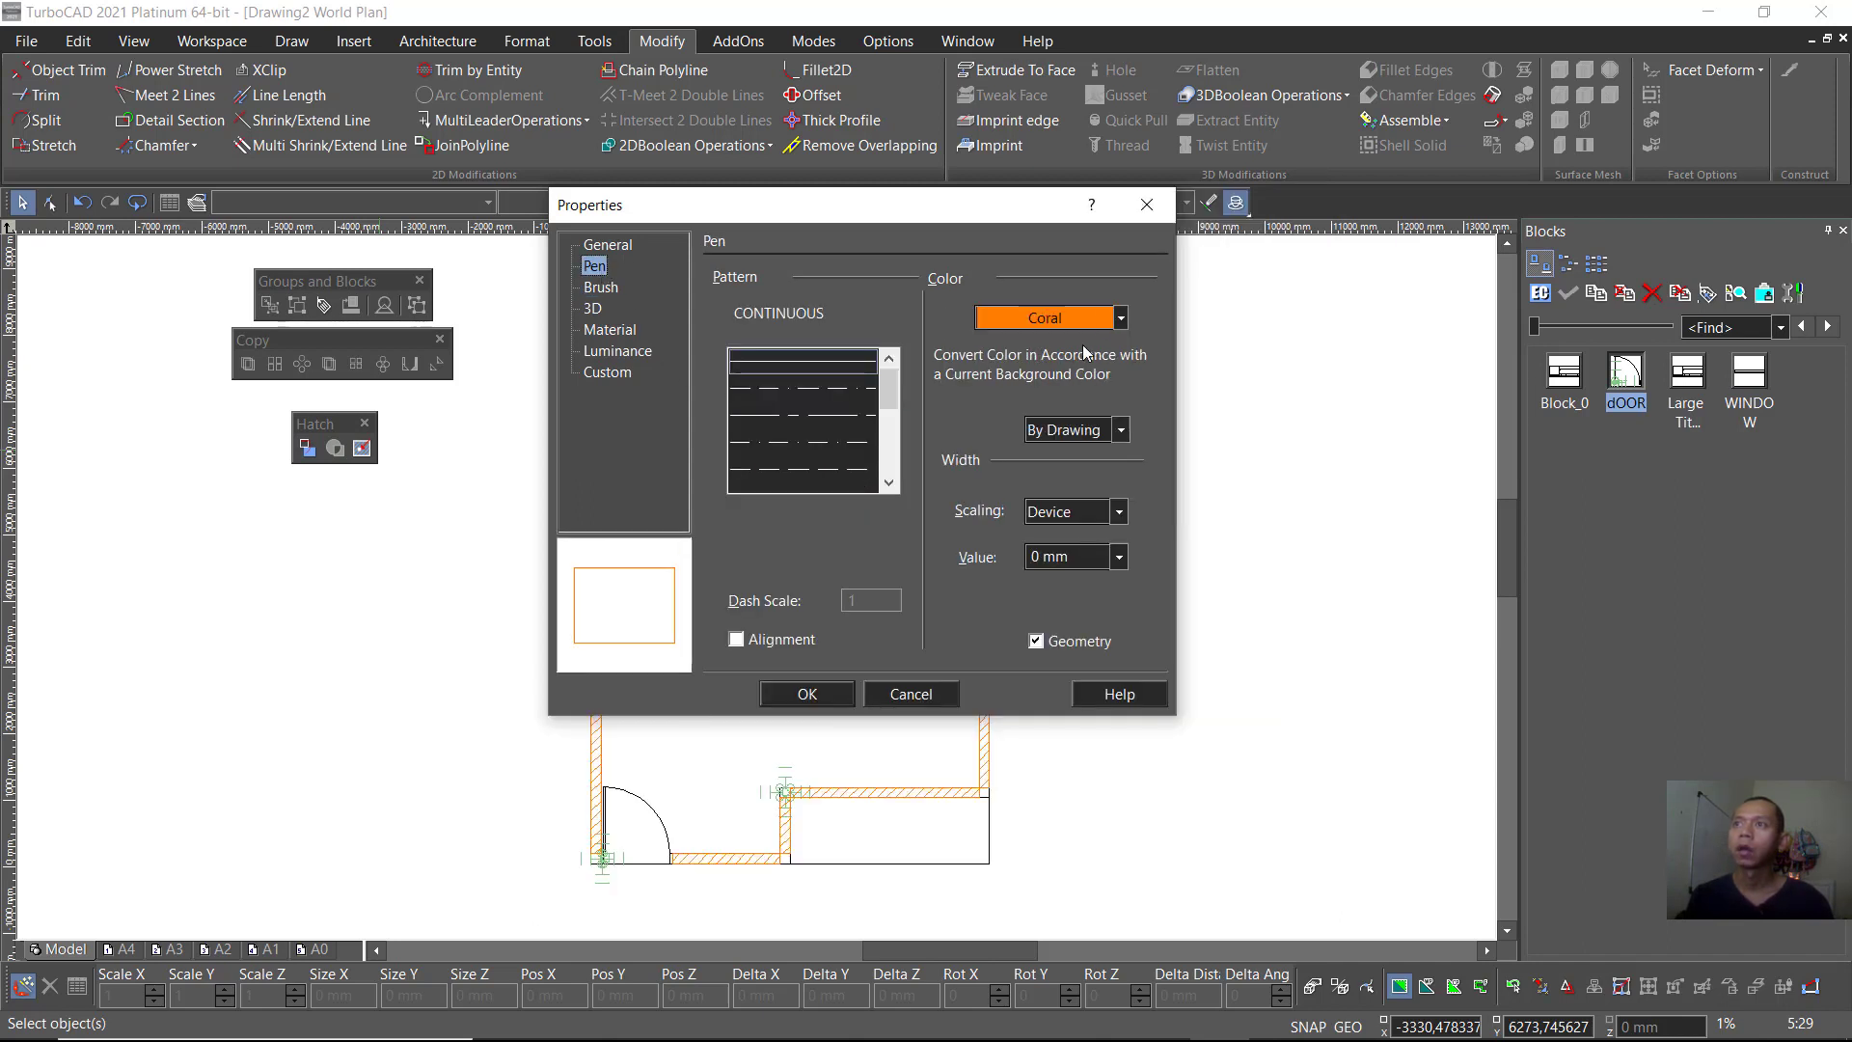
left_click(1104, 319)
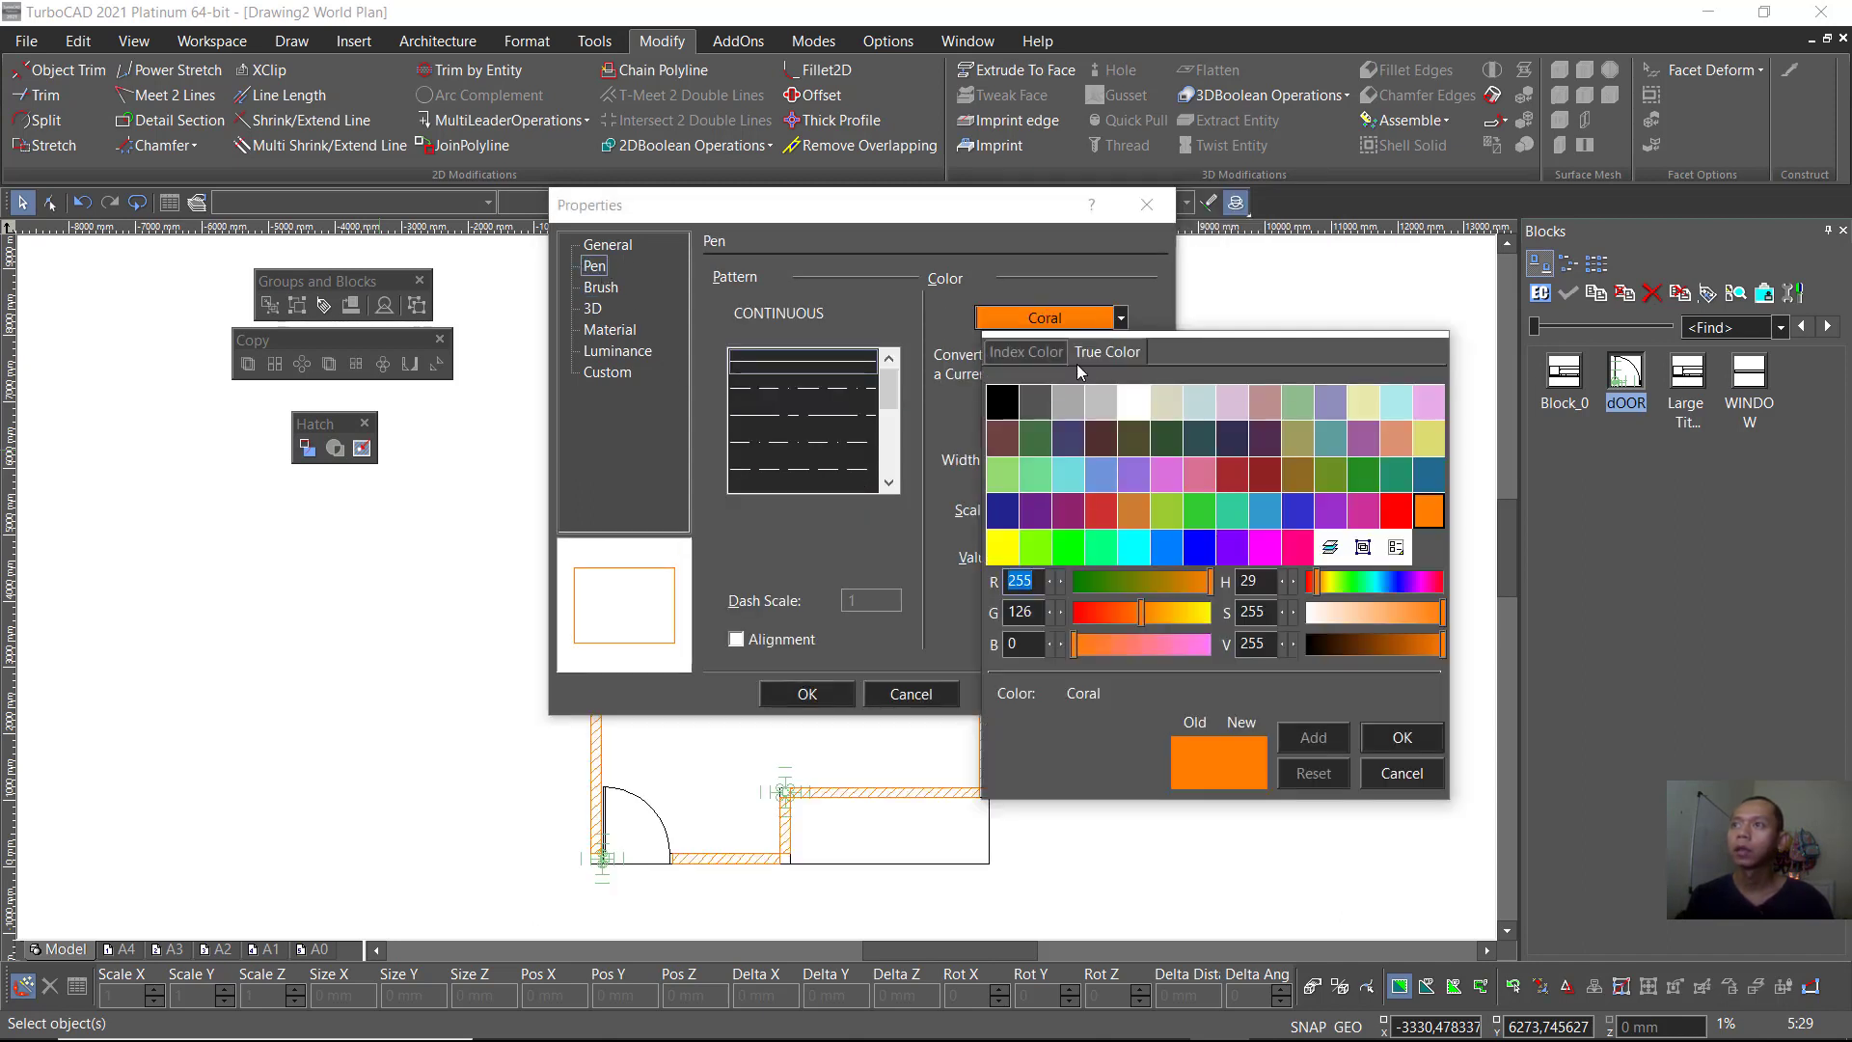
left_click(1105, 441)
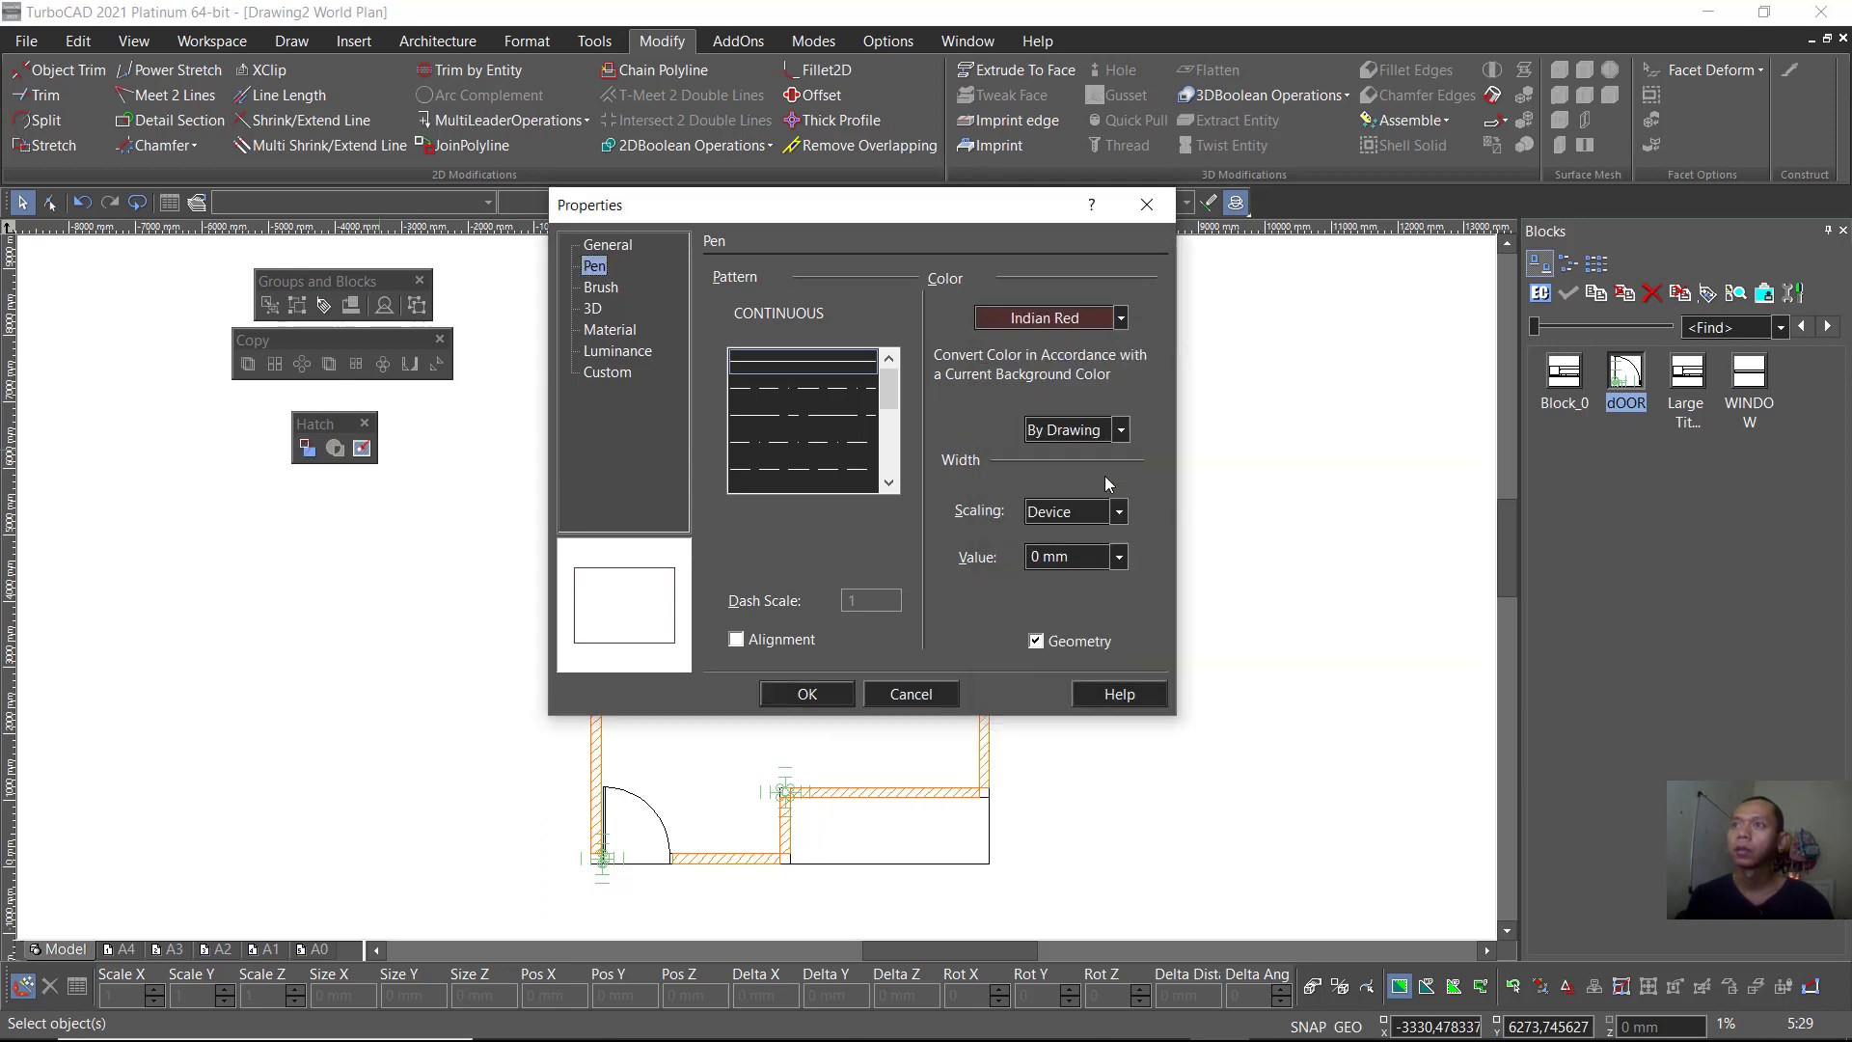
left_click(826, 697)
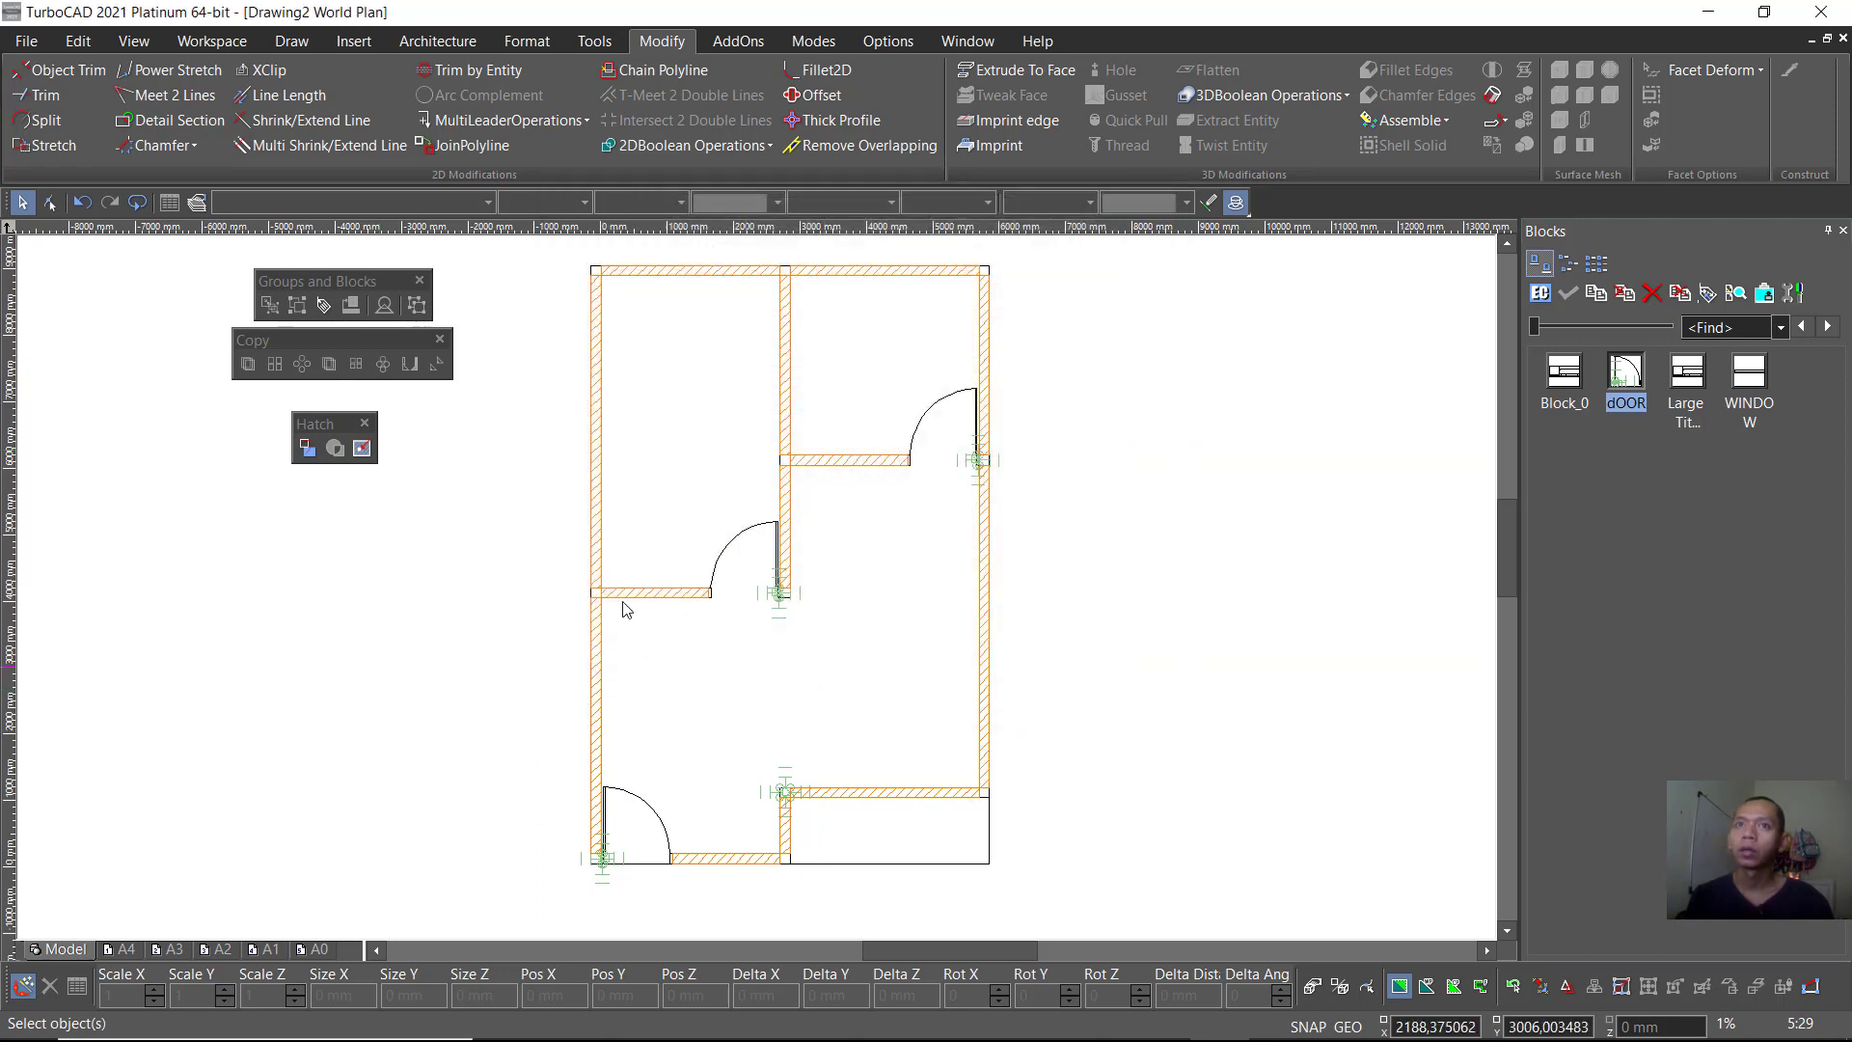
left_click(363, 449)
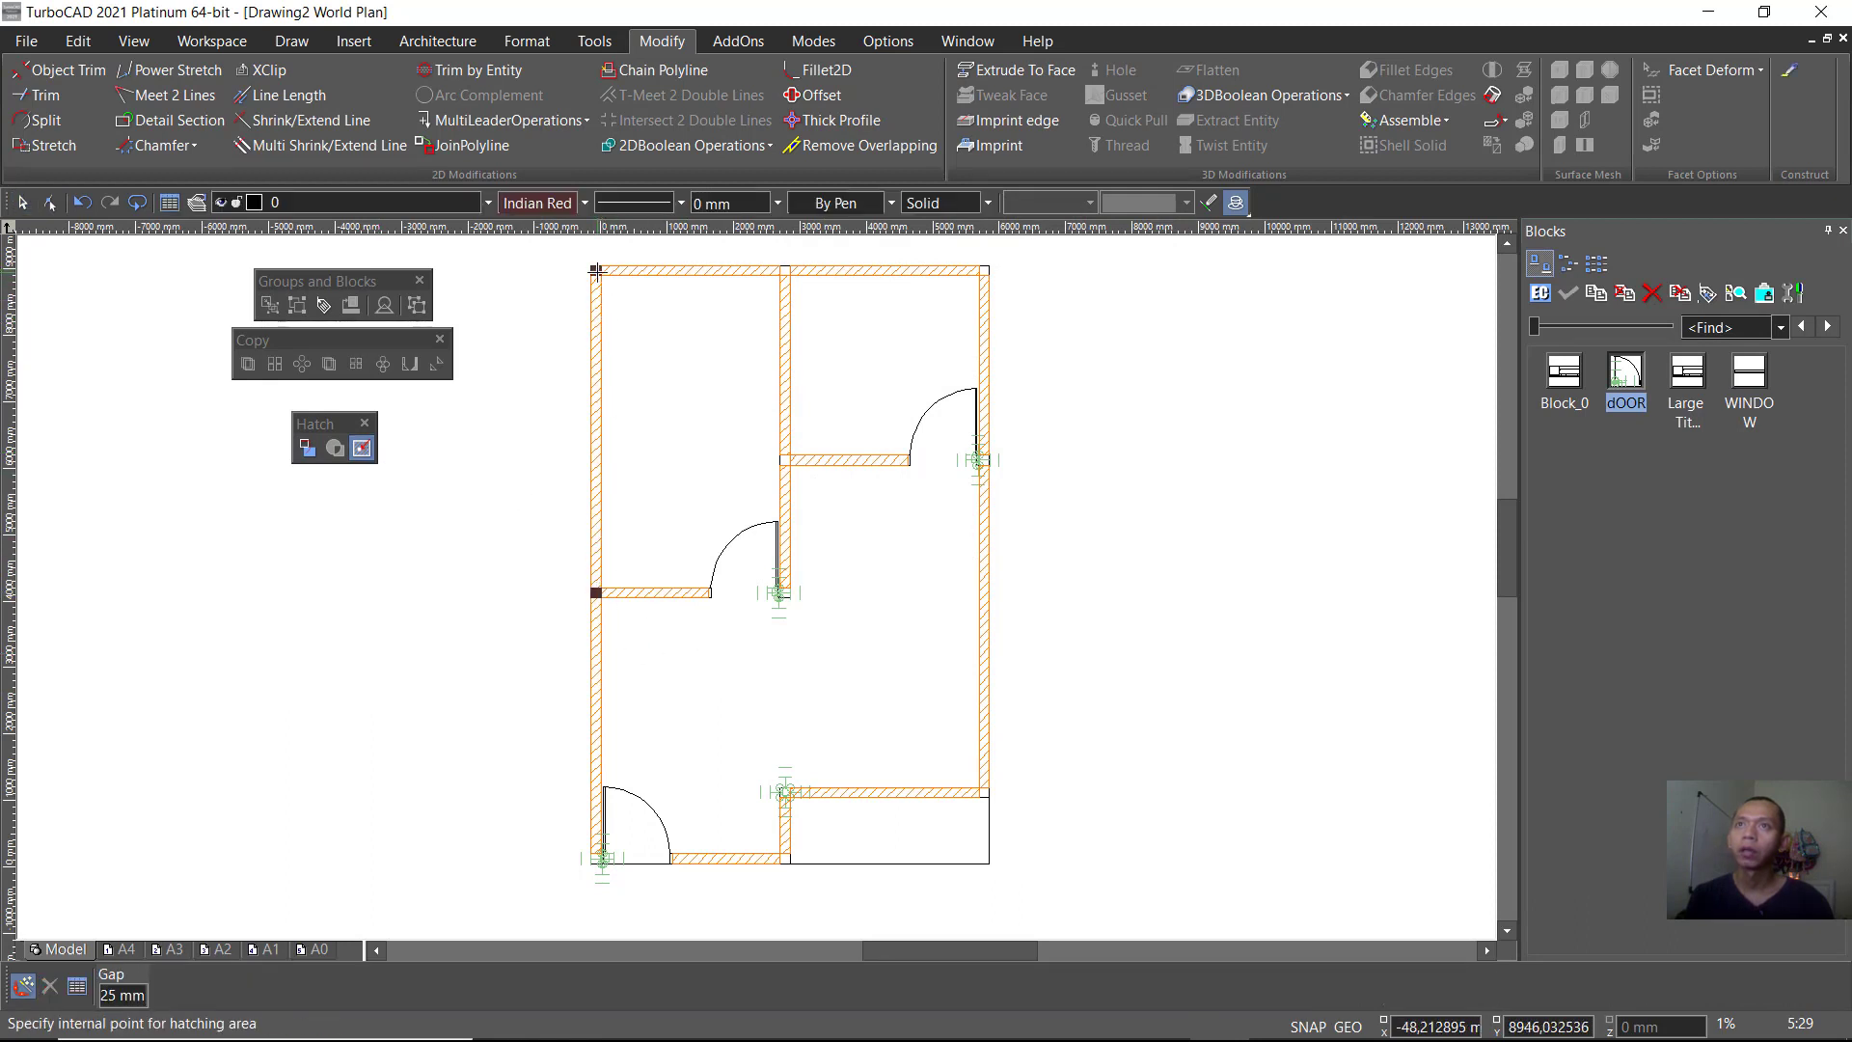
Step: Fill the five wall corner and junction squares with solid Indian Red columns
left_click(785, 269)
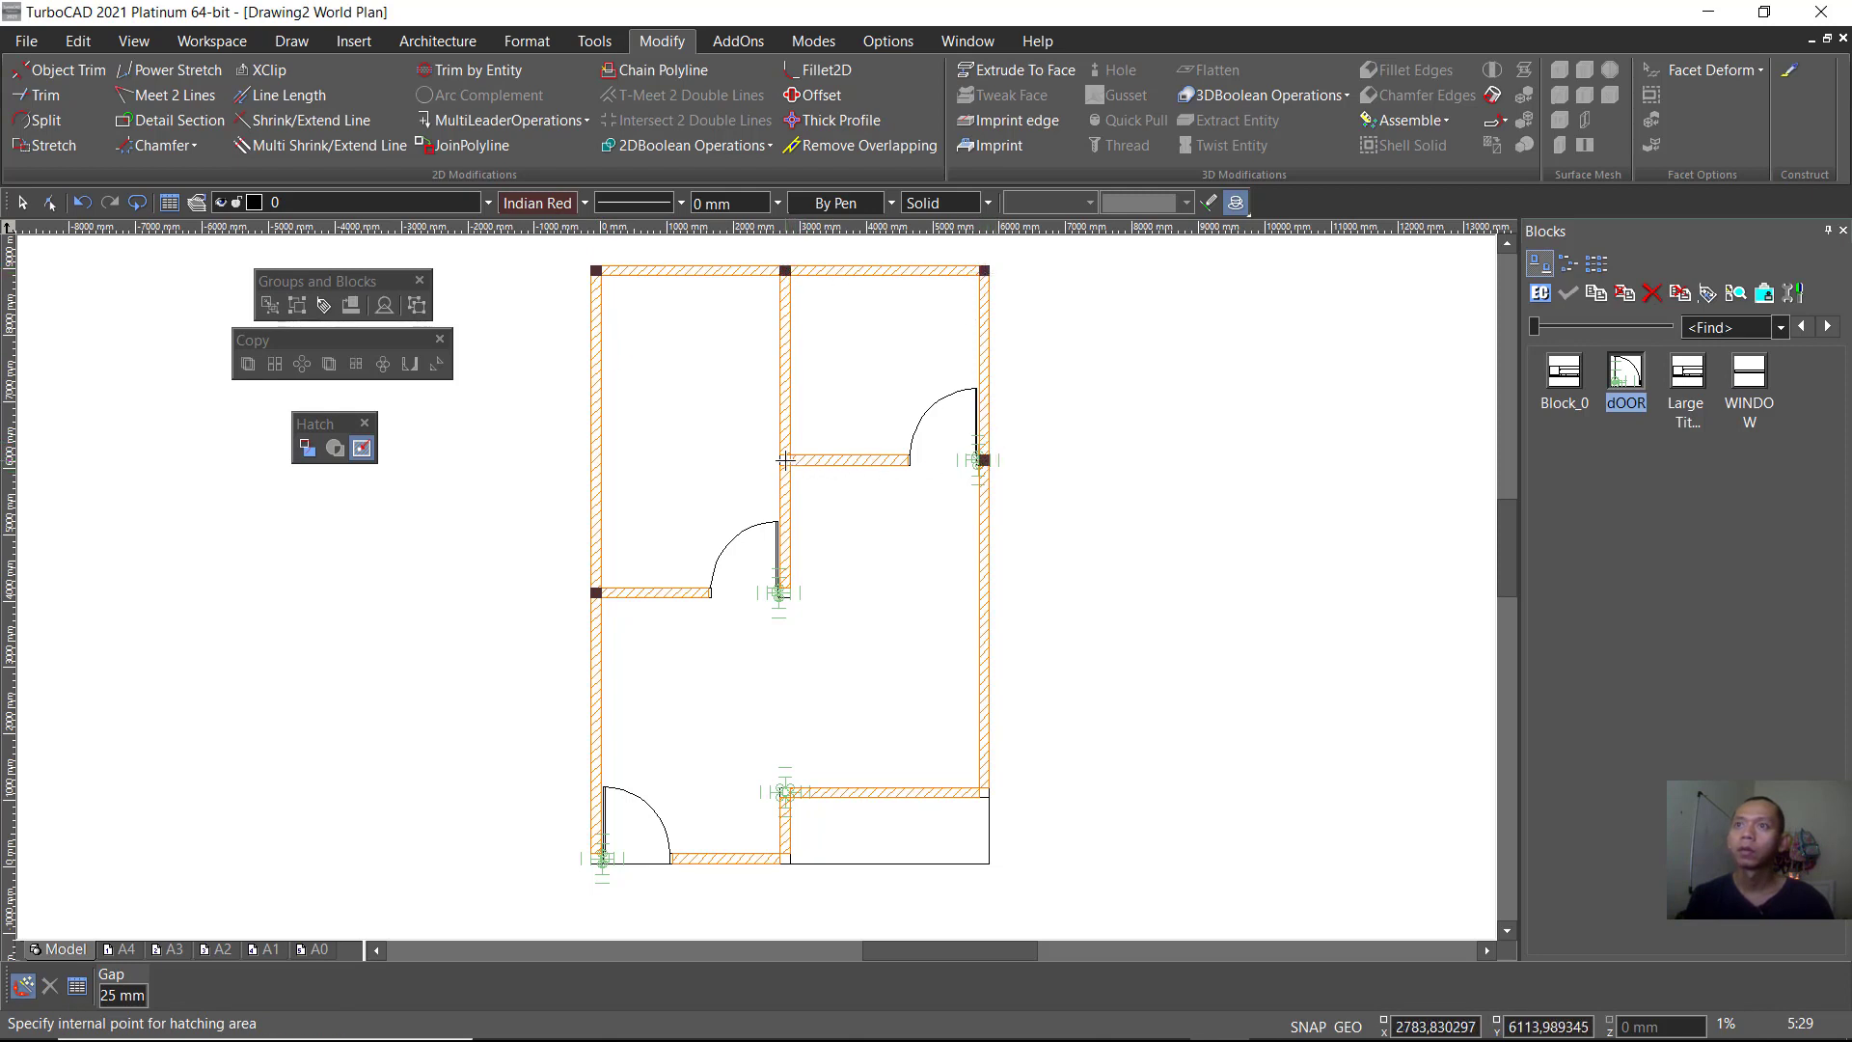
left_click(782, 593)
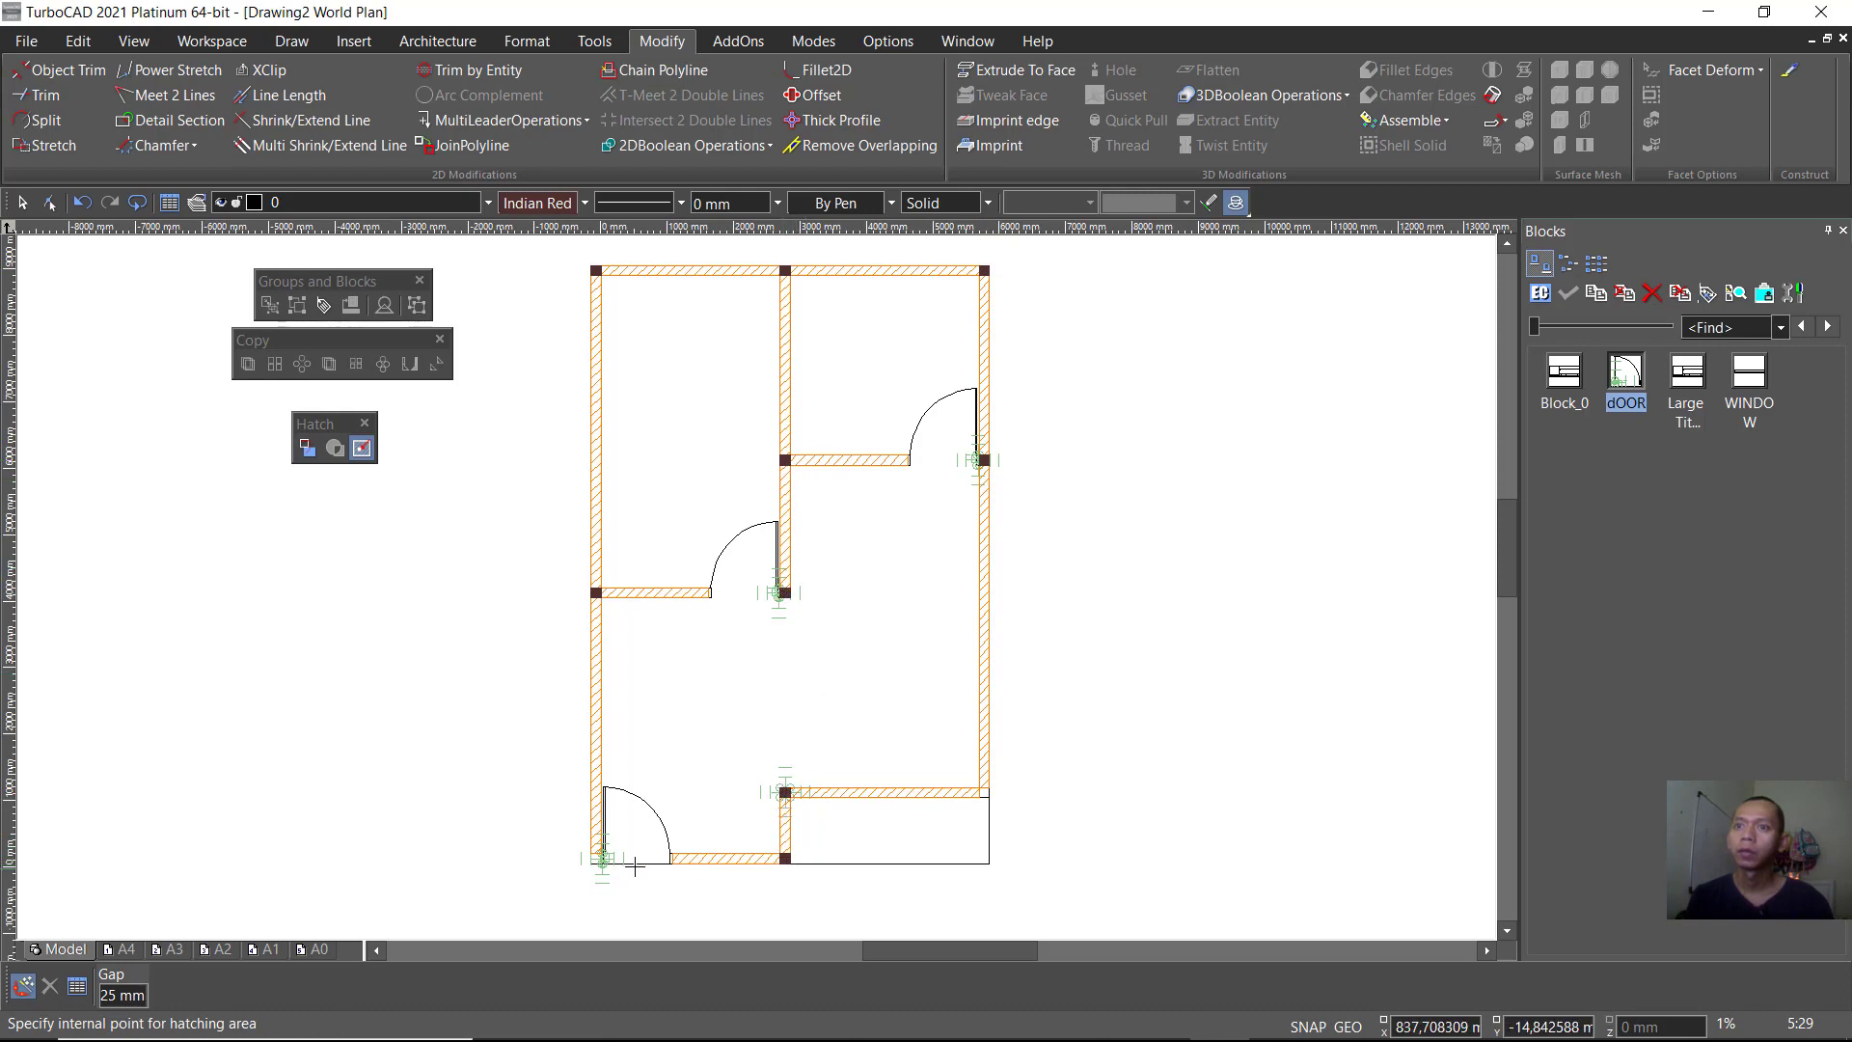
left_click(600, 857)
left_click(984, 791)
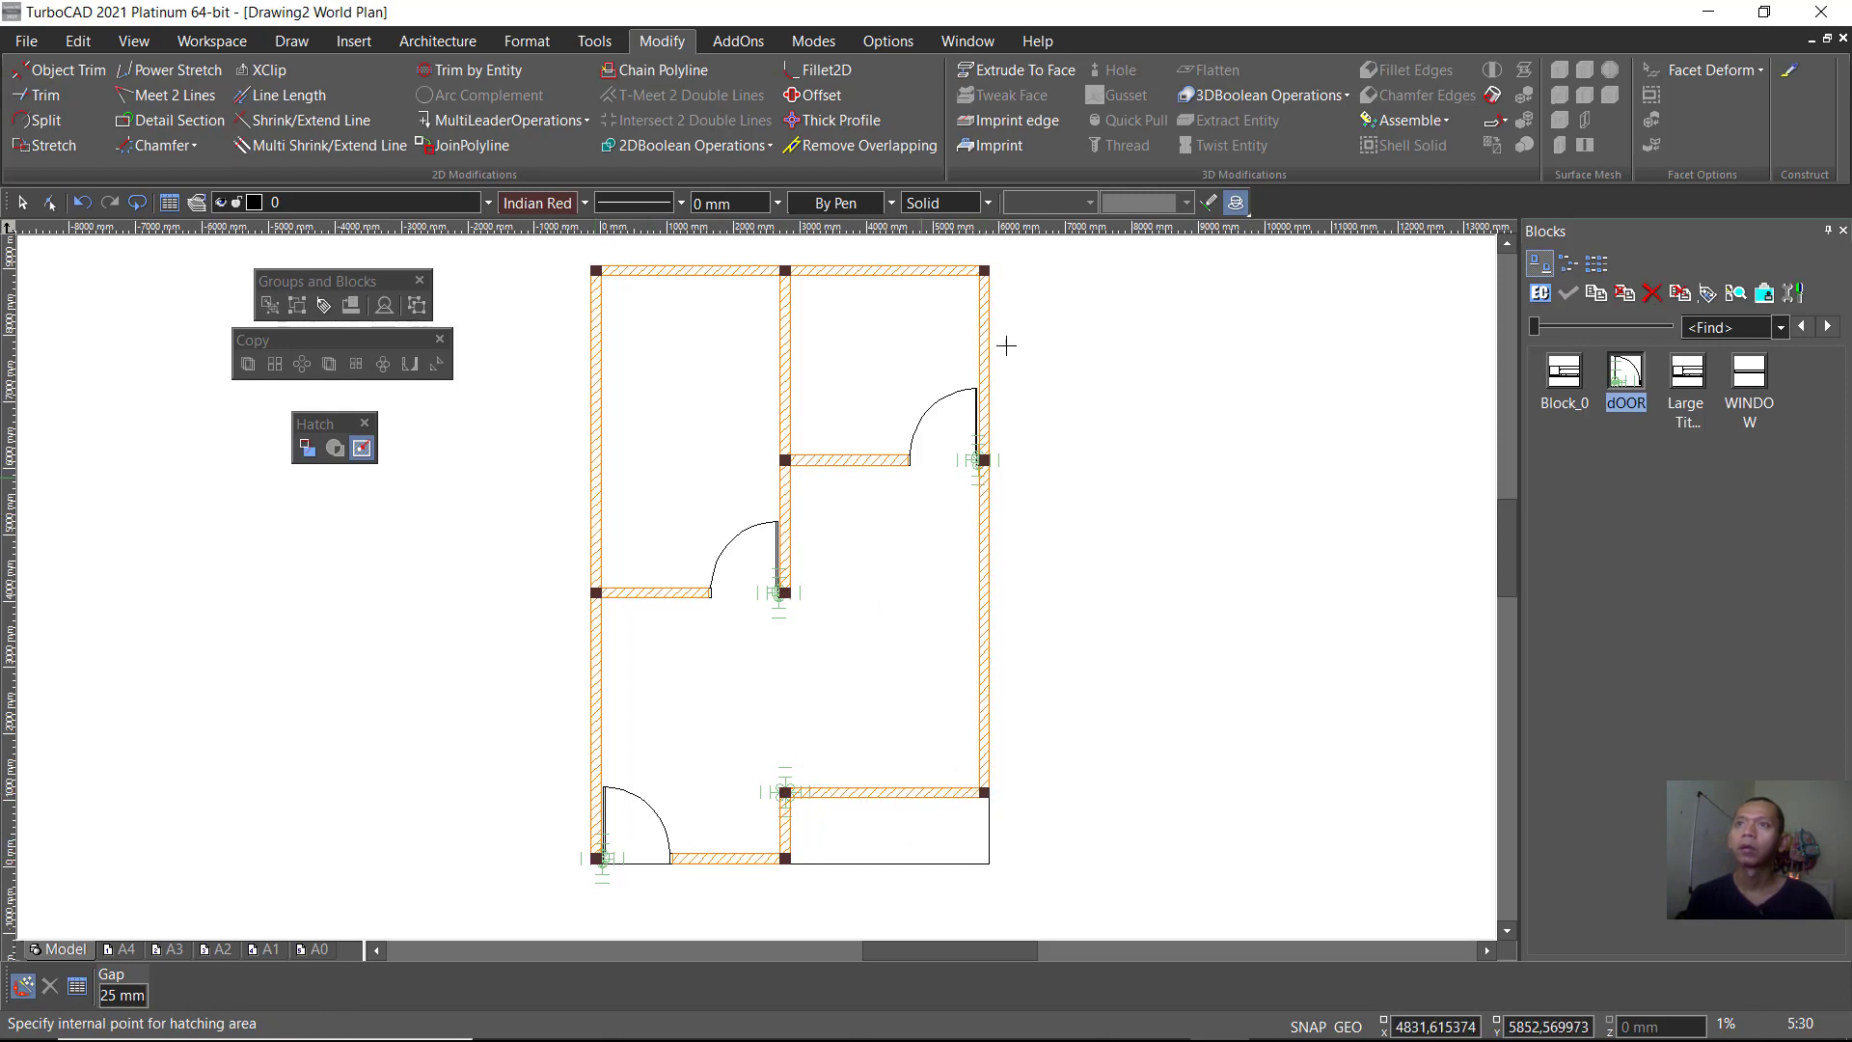
left_click(982, 460)
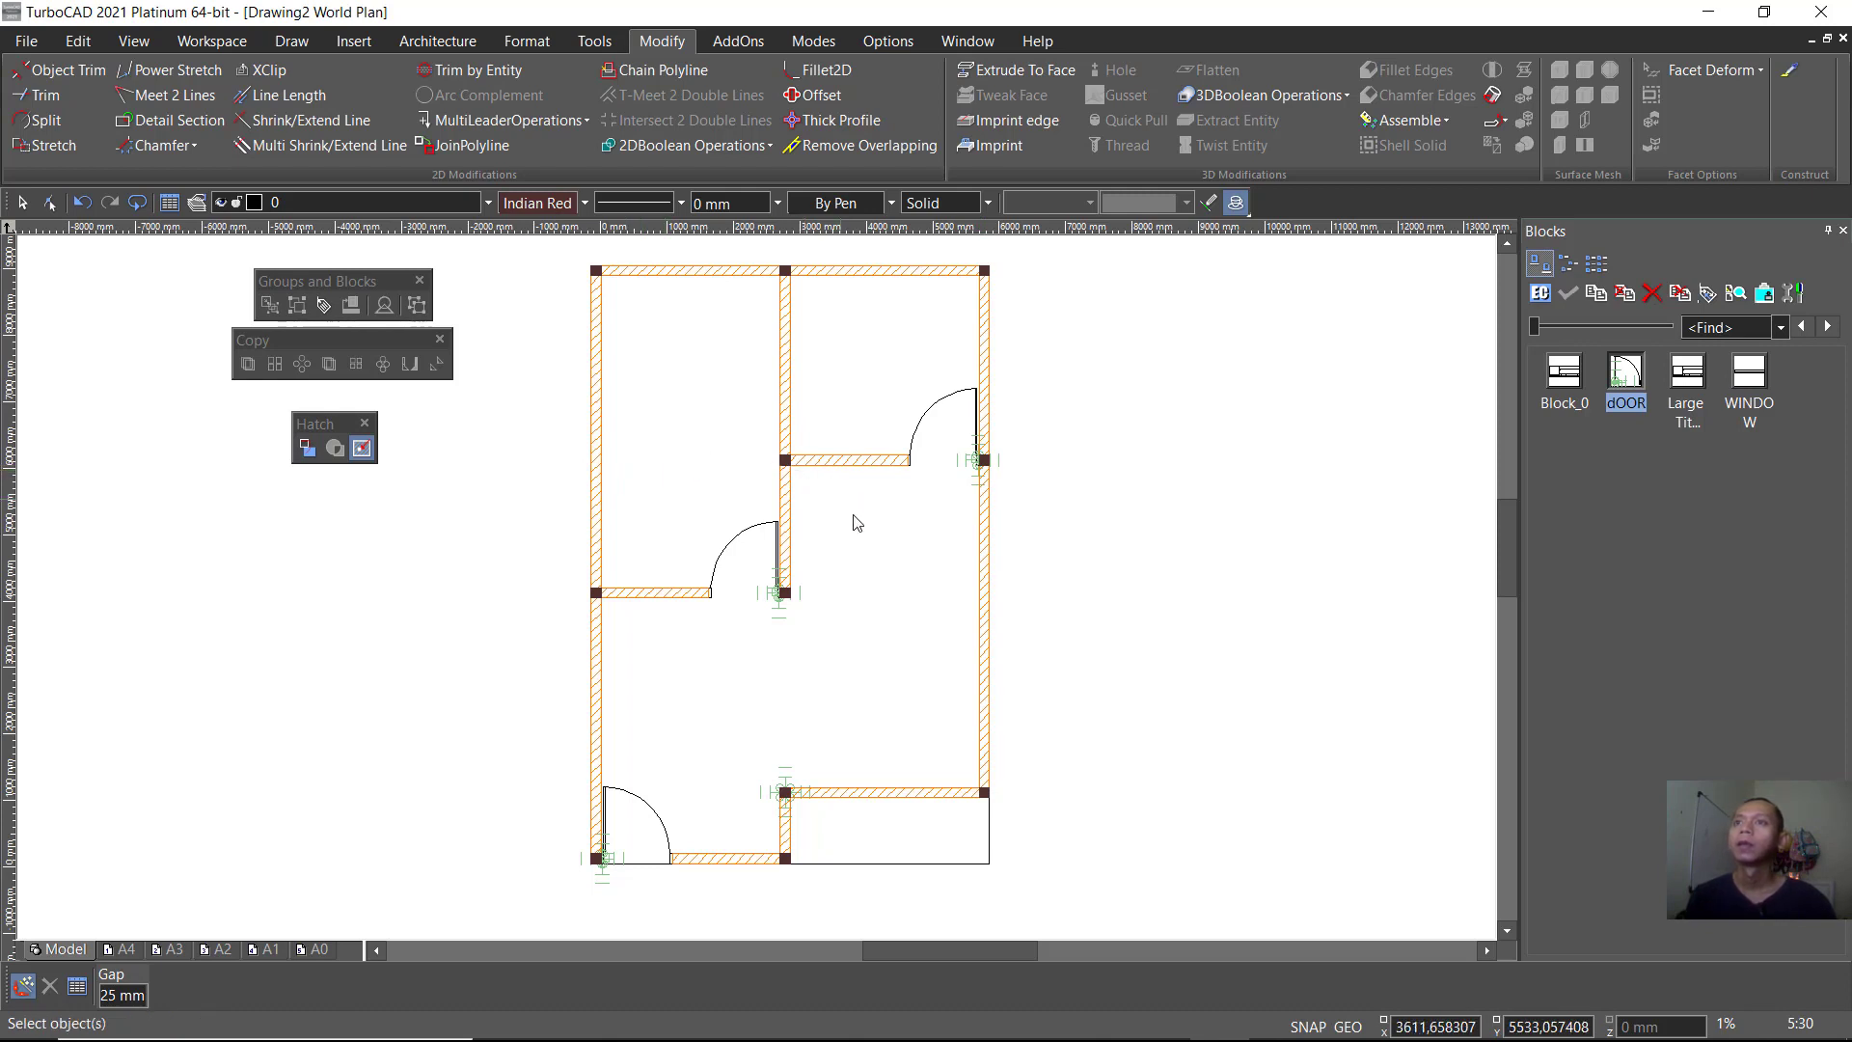
key("Escape")
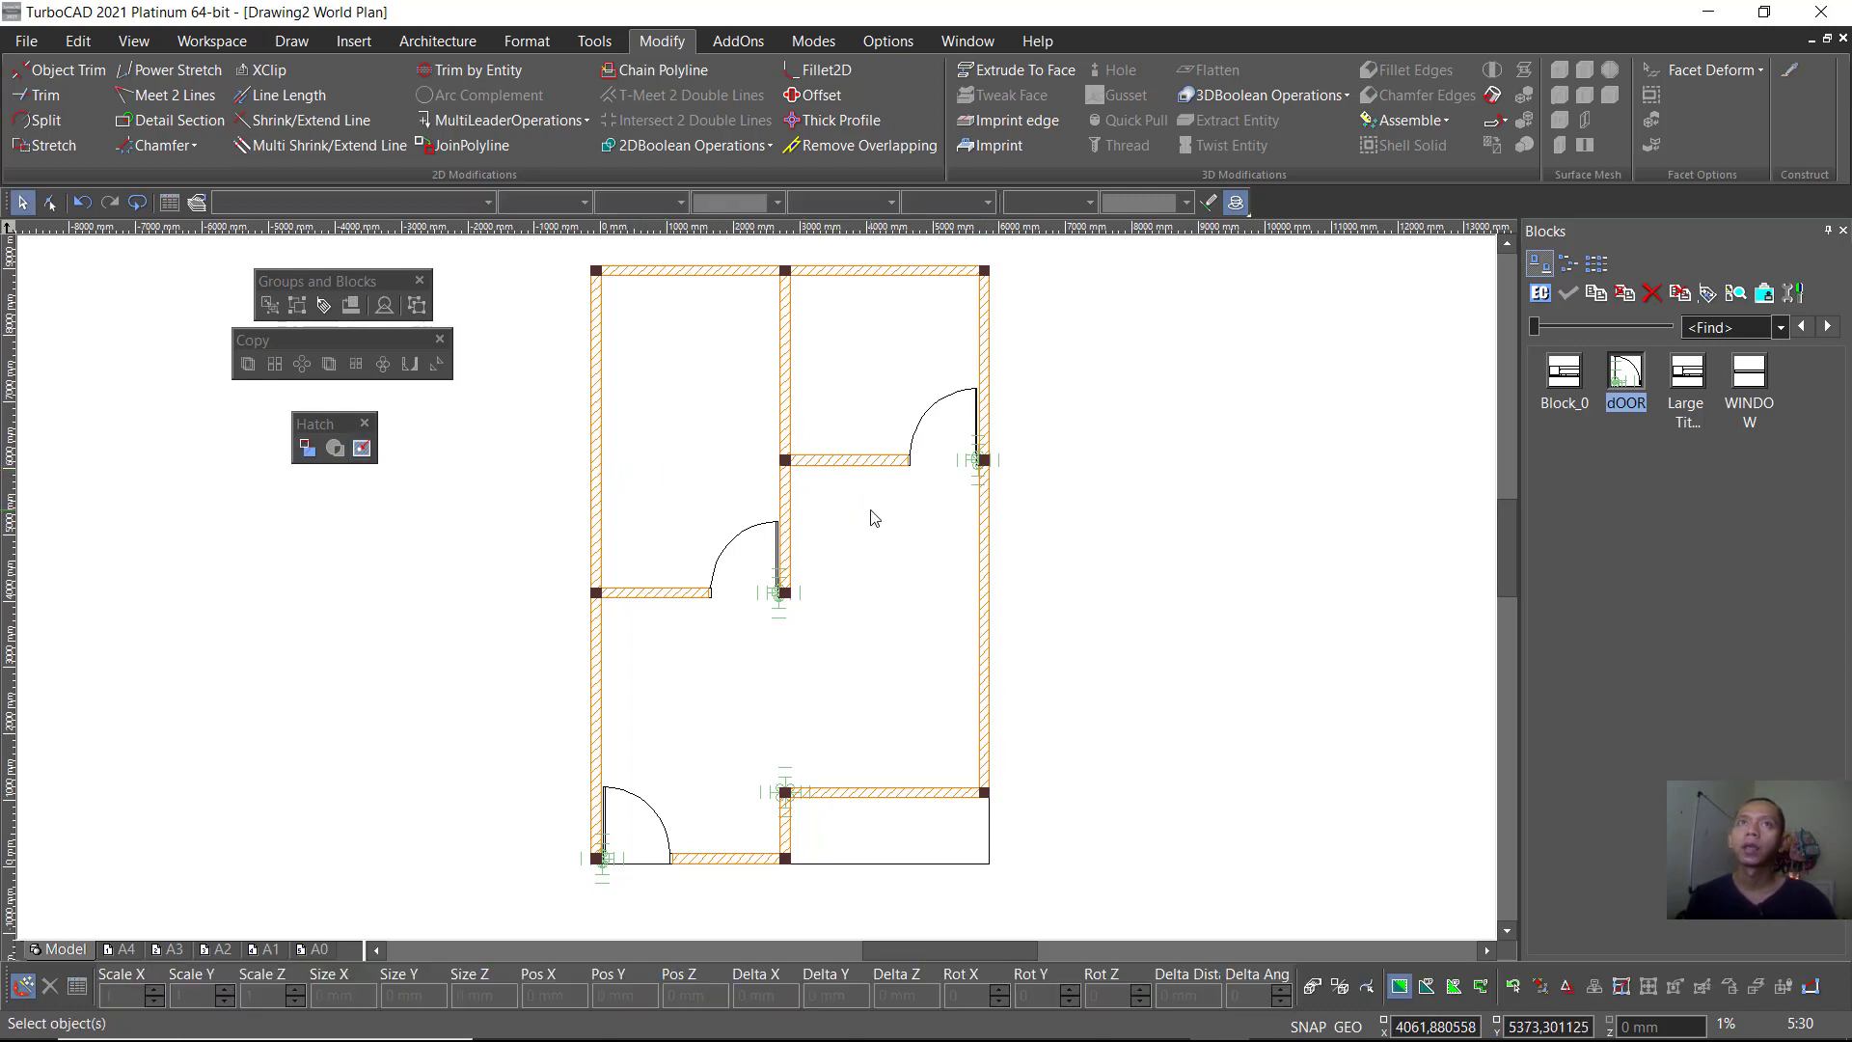
Step: Place a text label reading R in the upper-left room
left_click(287, 40)
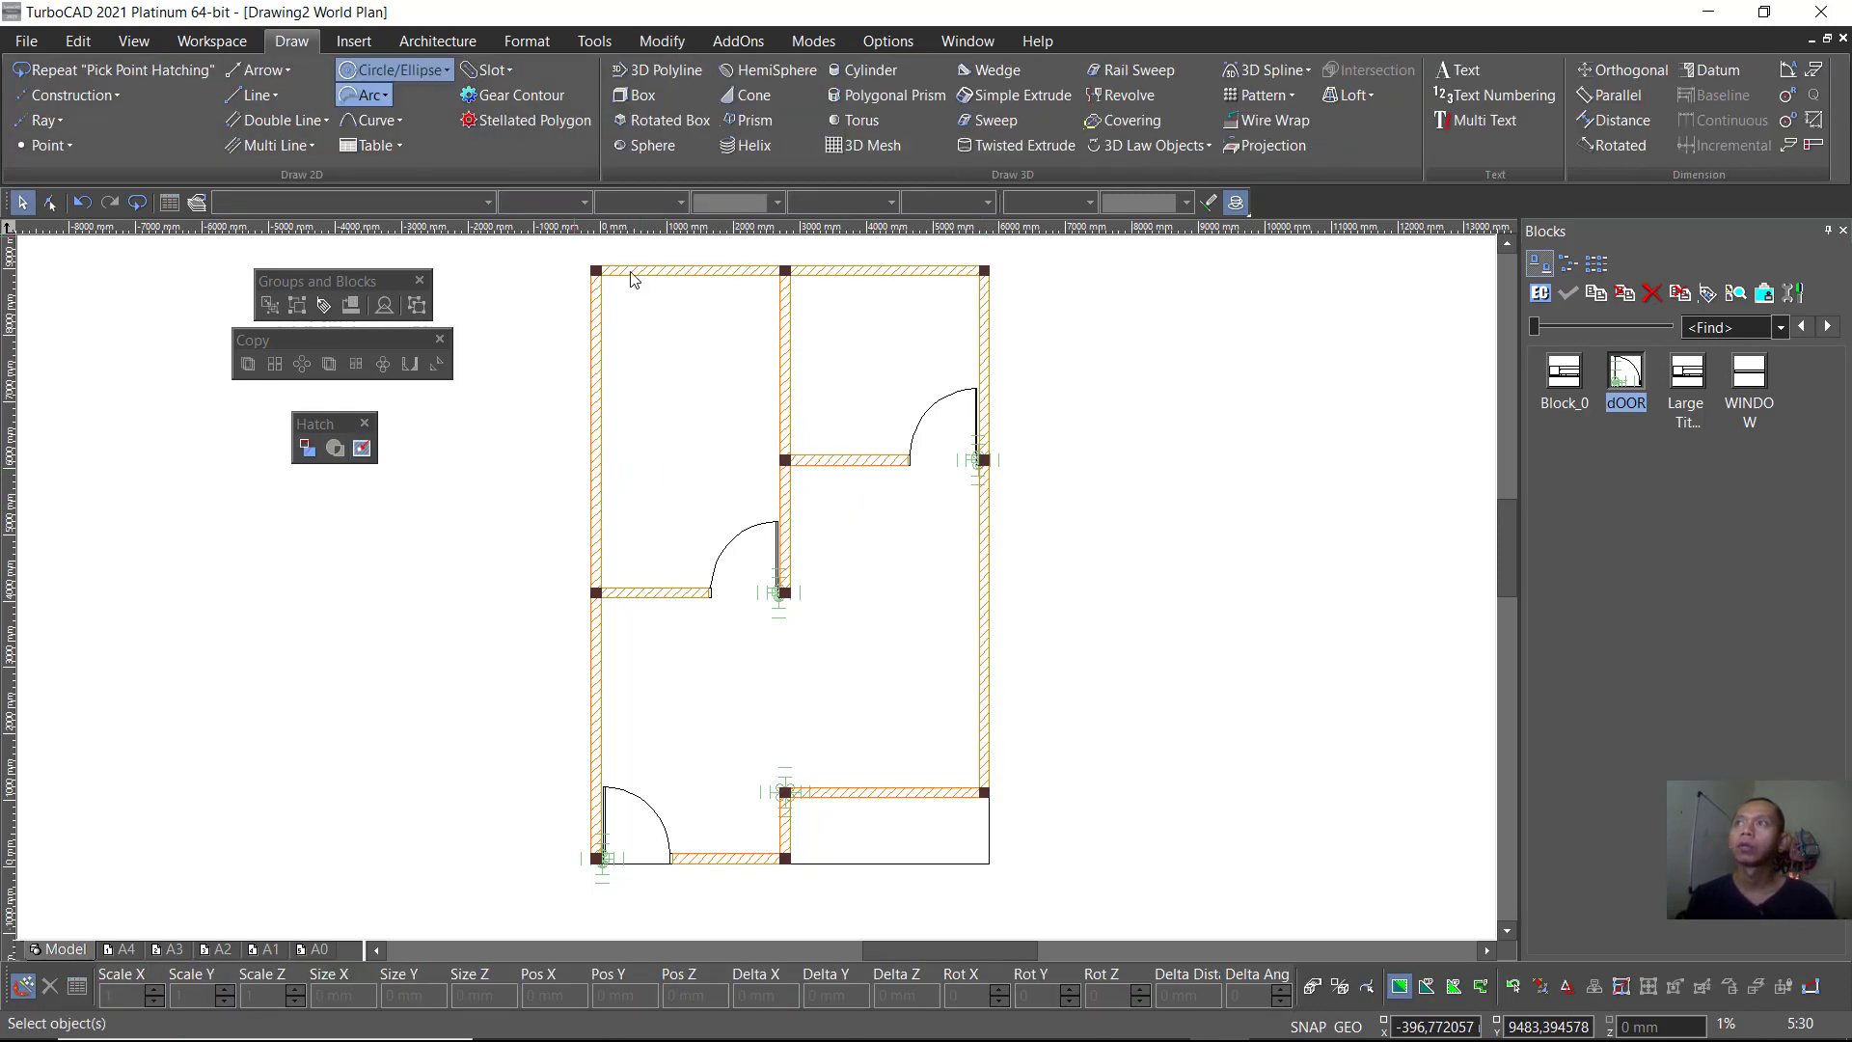
left_click(1458, 70)
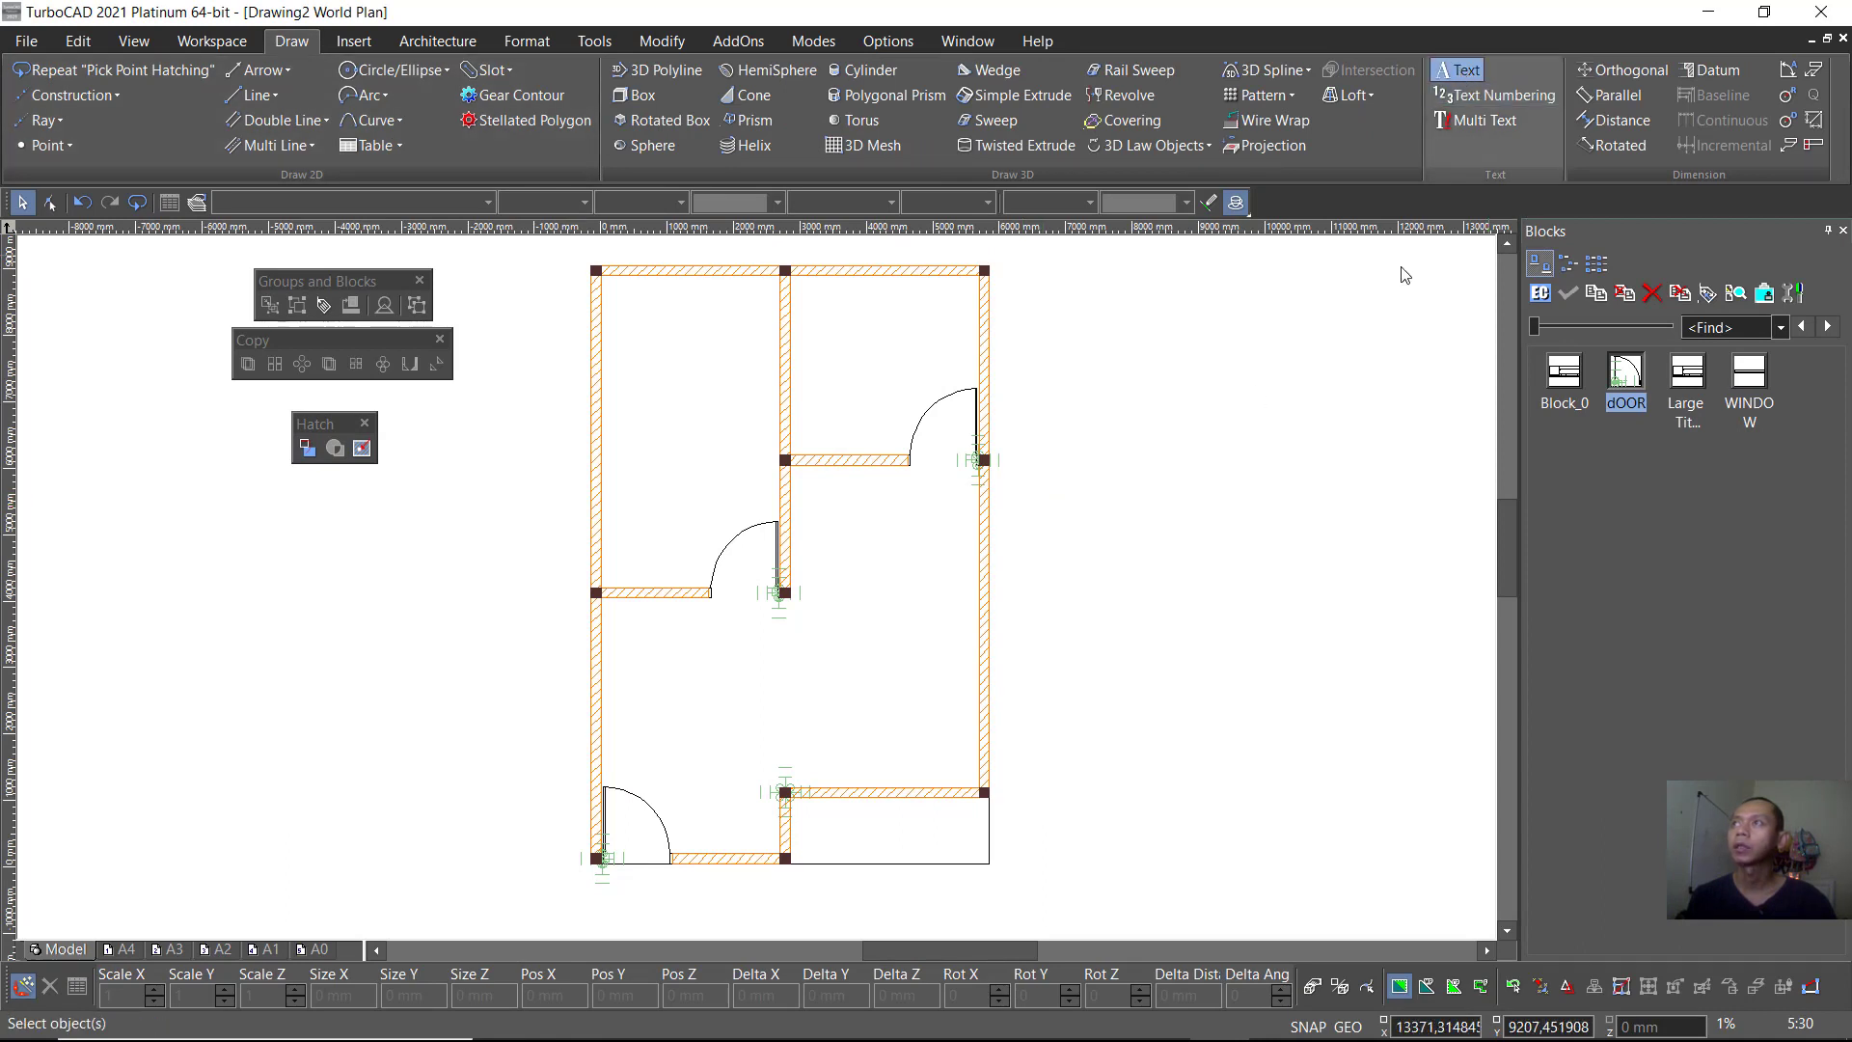
left_click(630, 362)
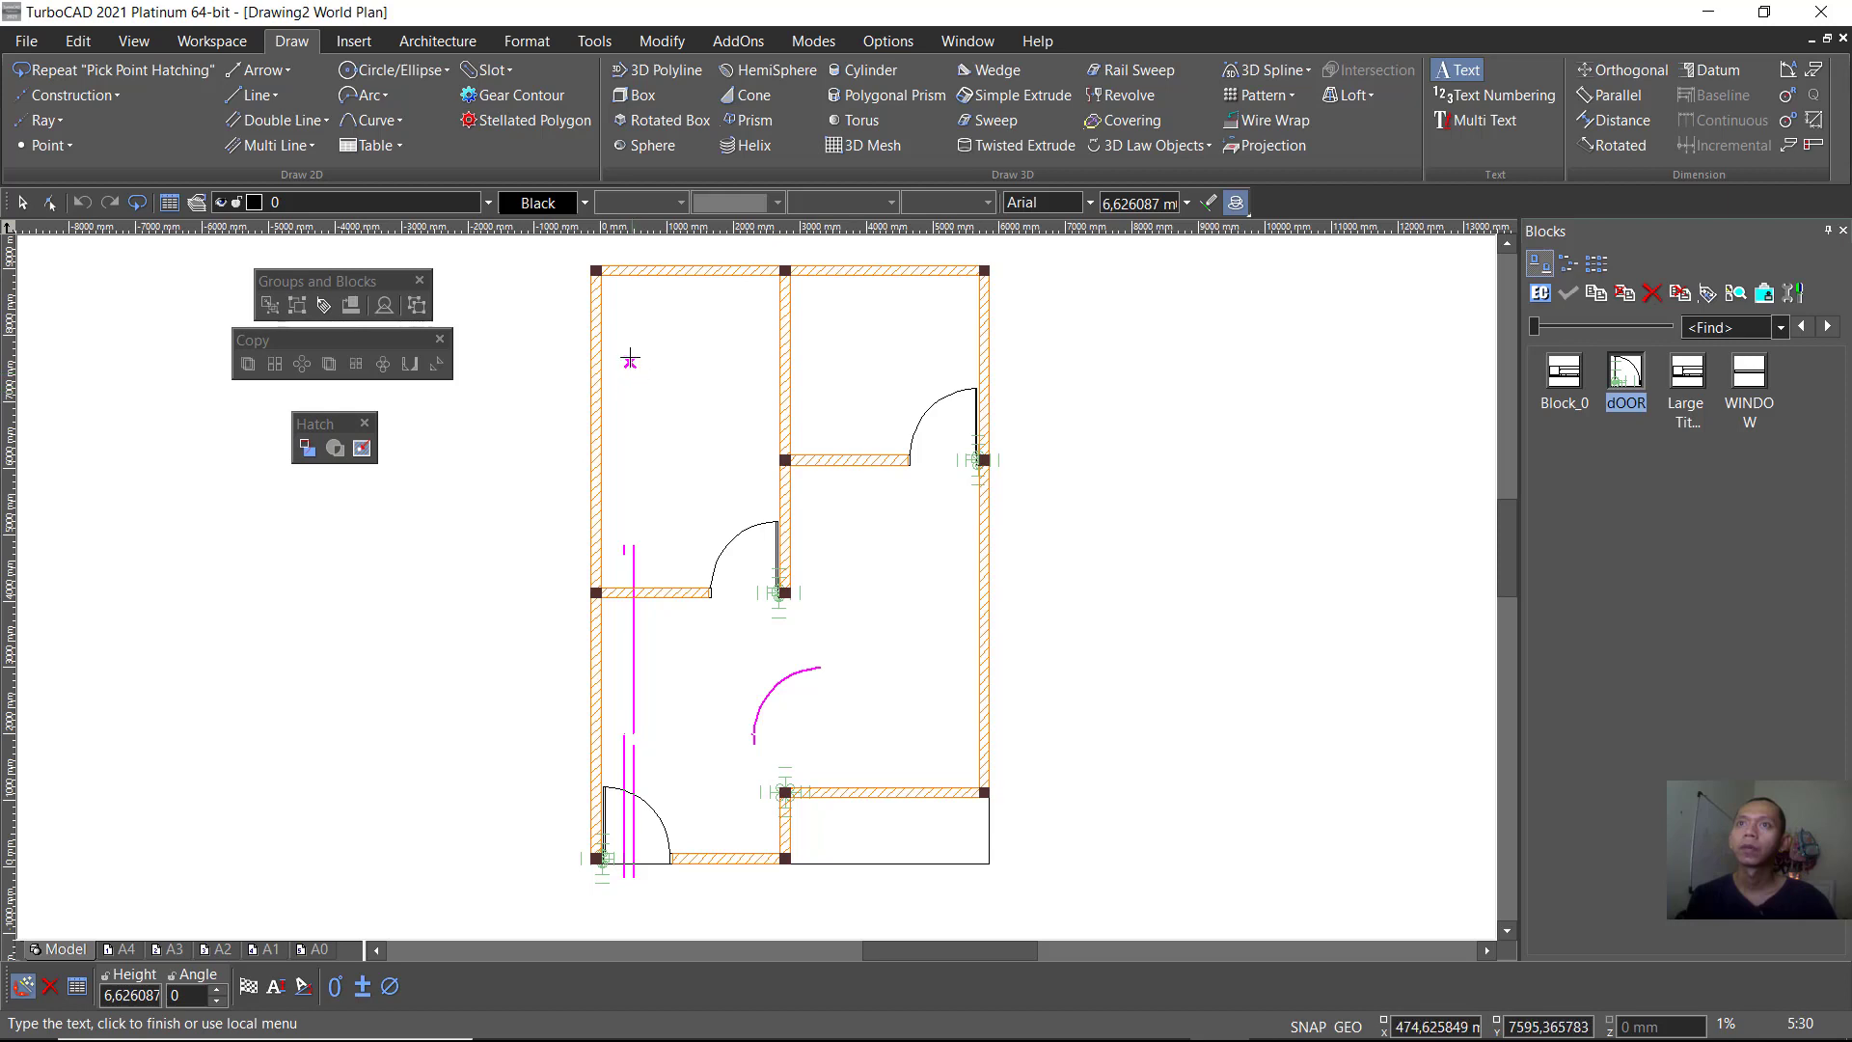
scroll(639, 374, "up", 2)
scroll(757, 588, "up", 2)
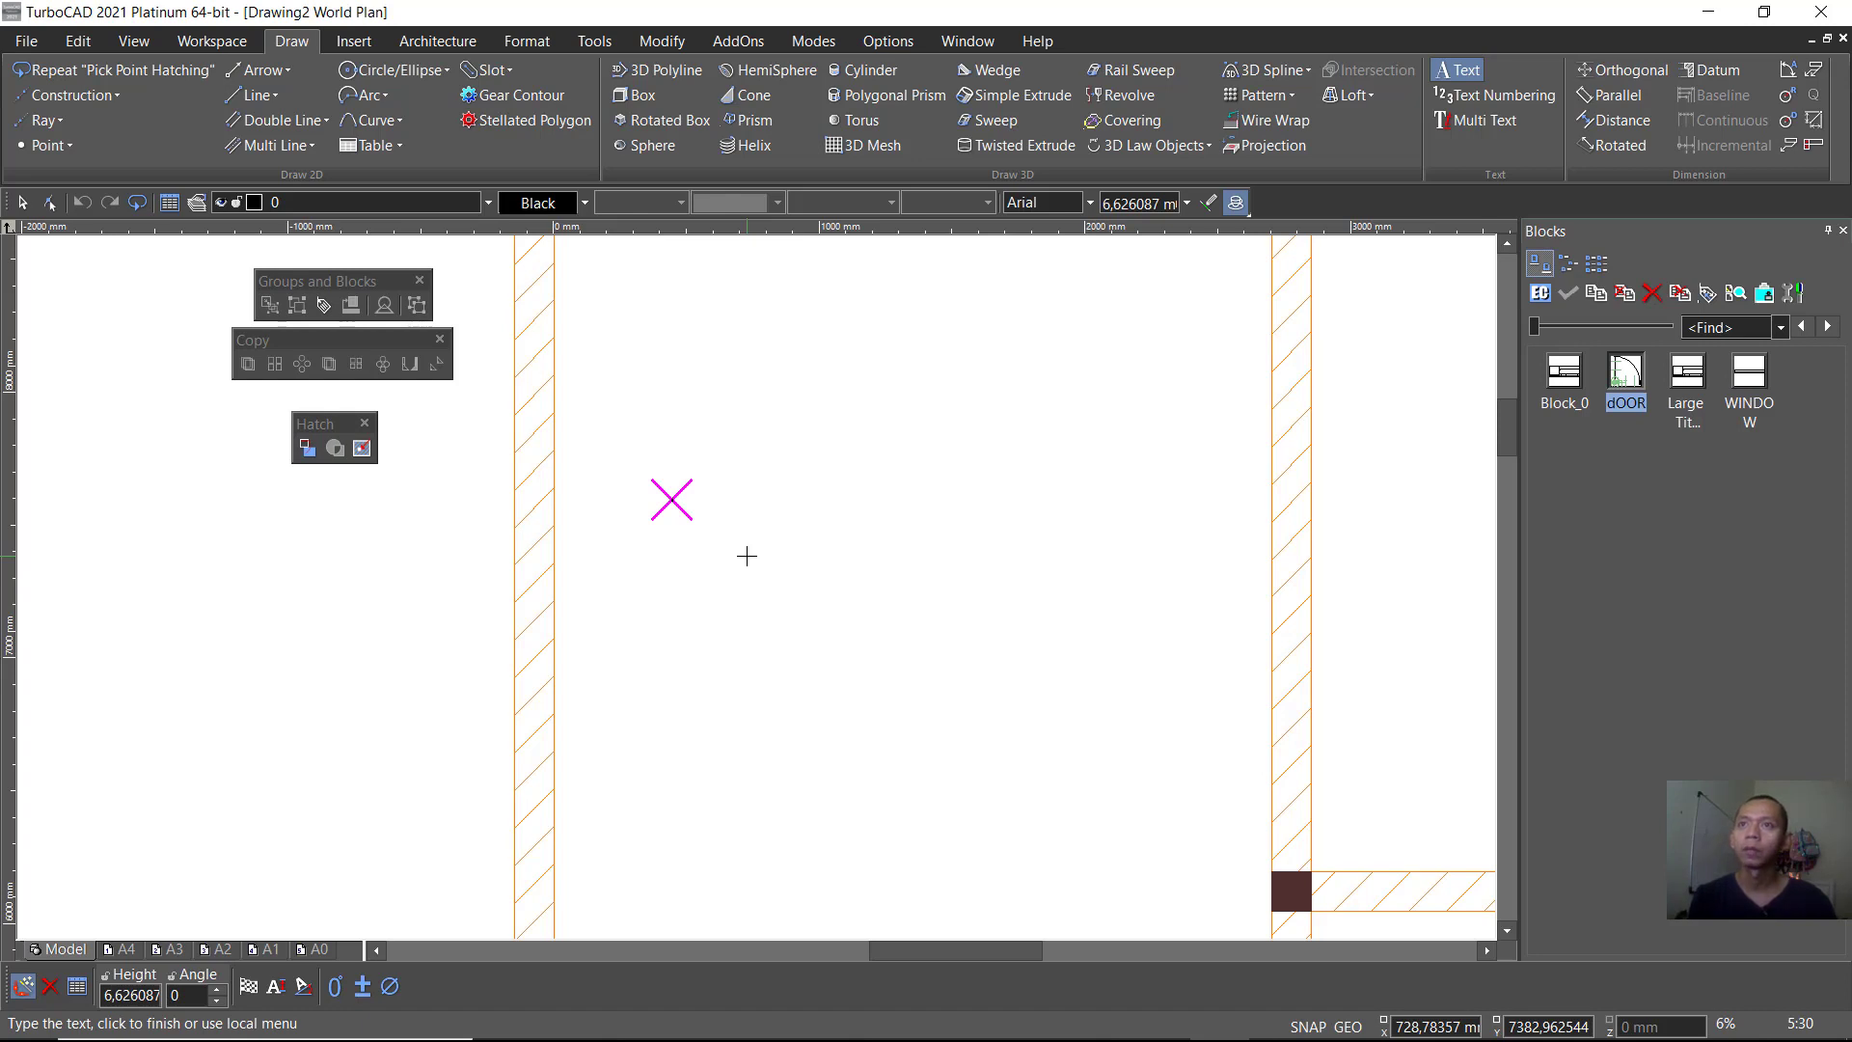
left_click(757, 501)
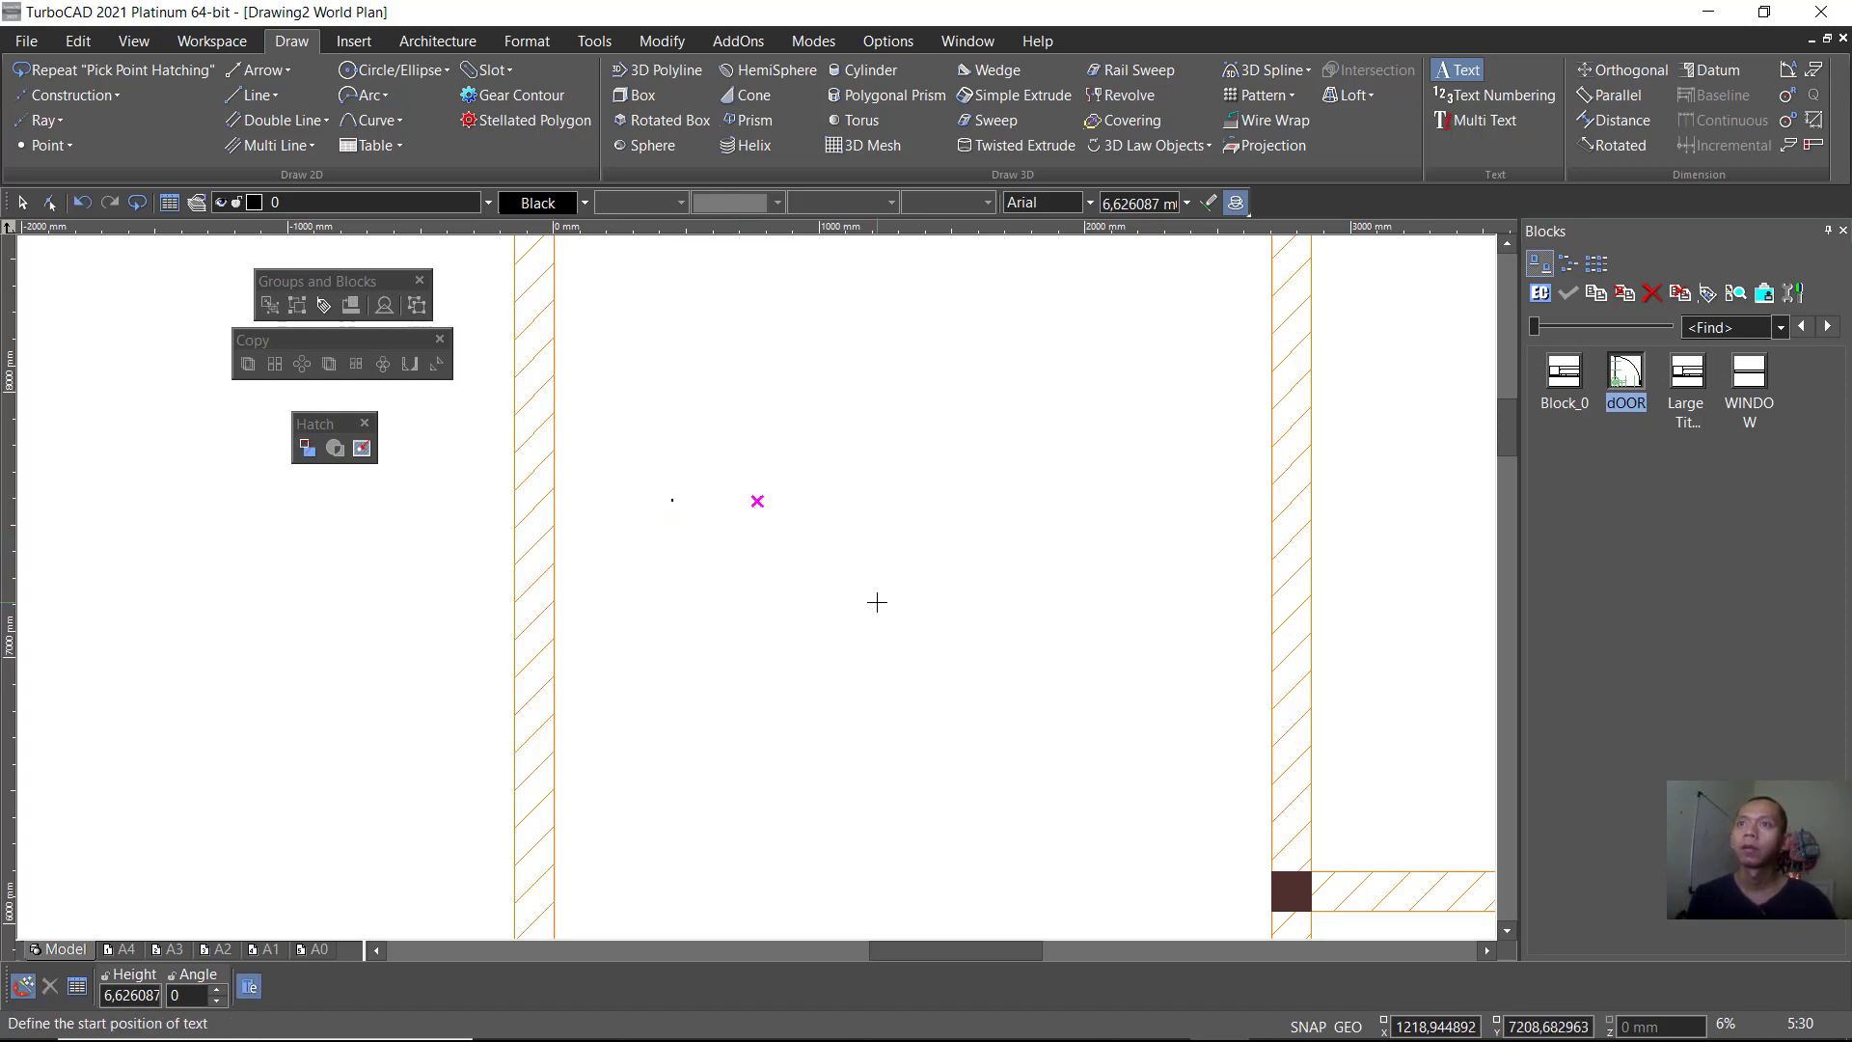
key("Escape")
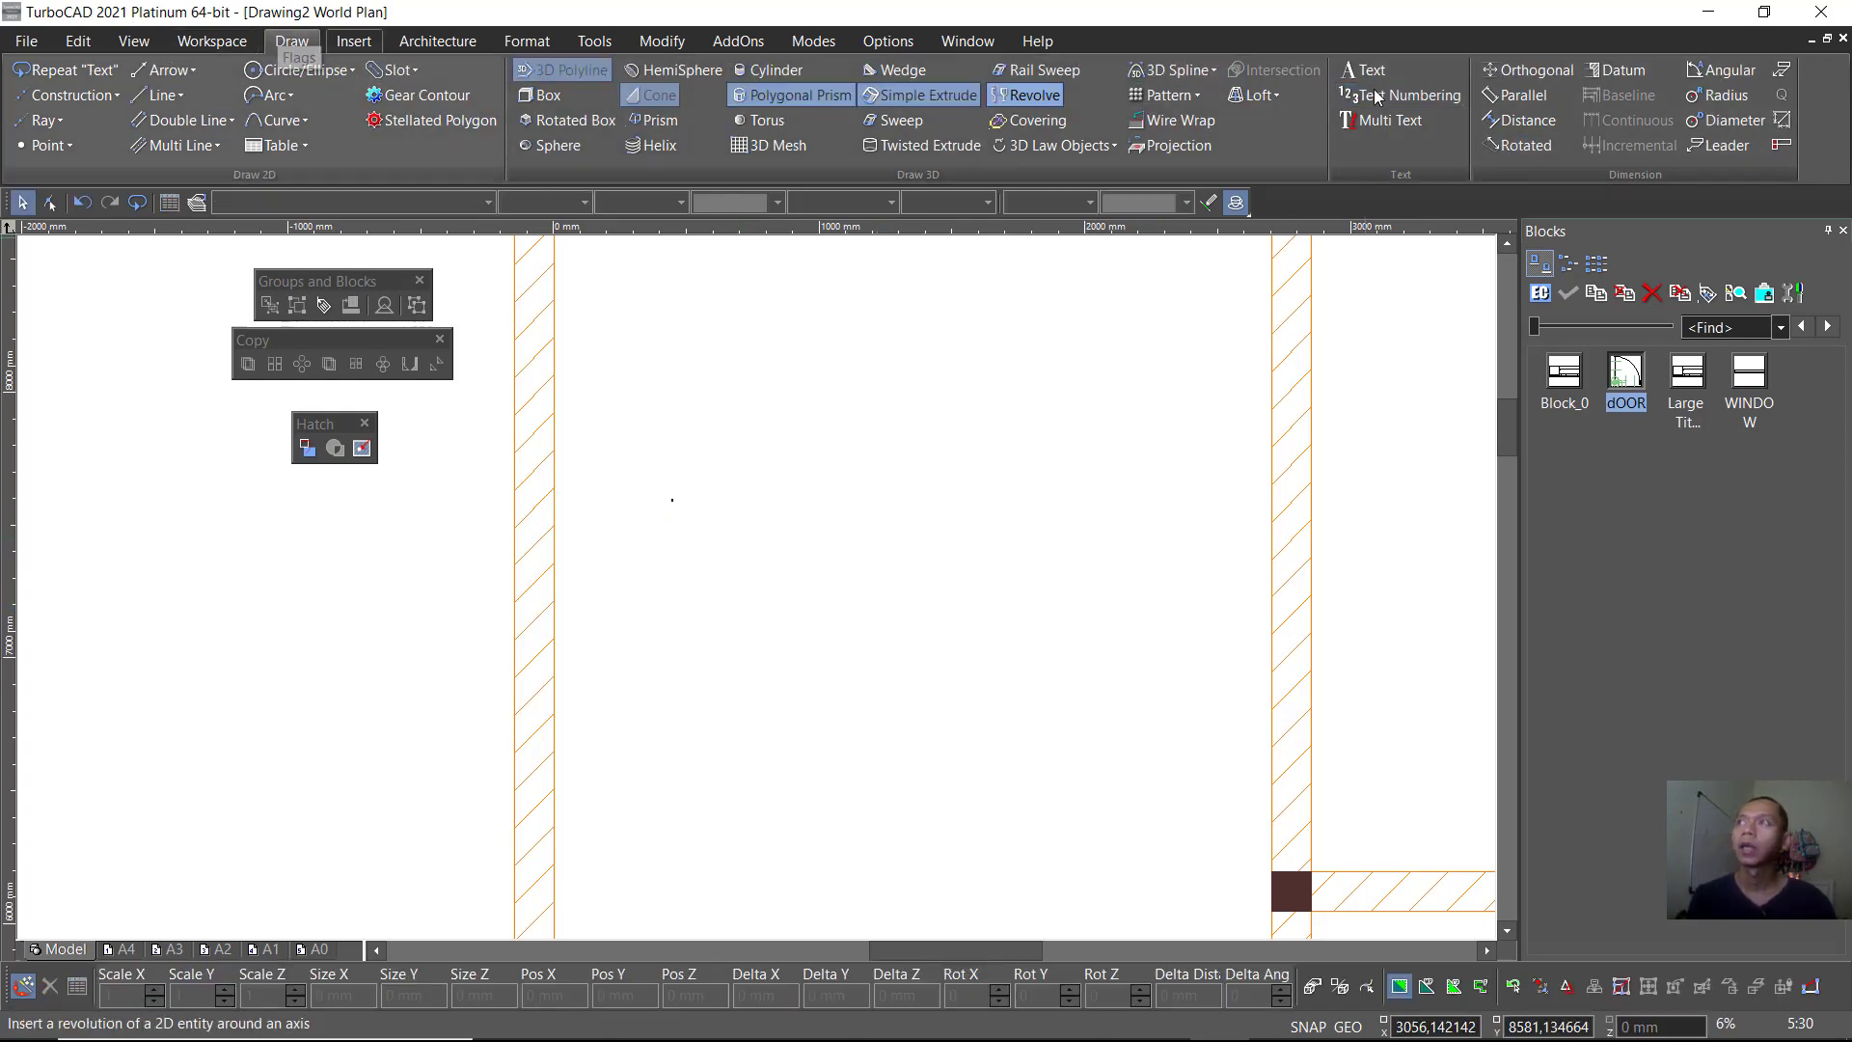
Step: Cancel a second text placement, zoom in, and select the R label
left_click(1362, 70)
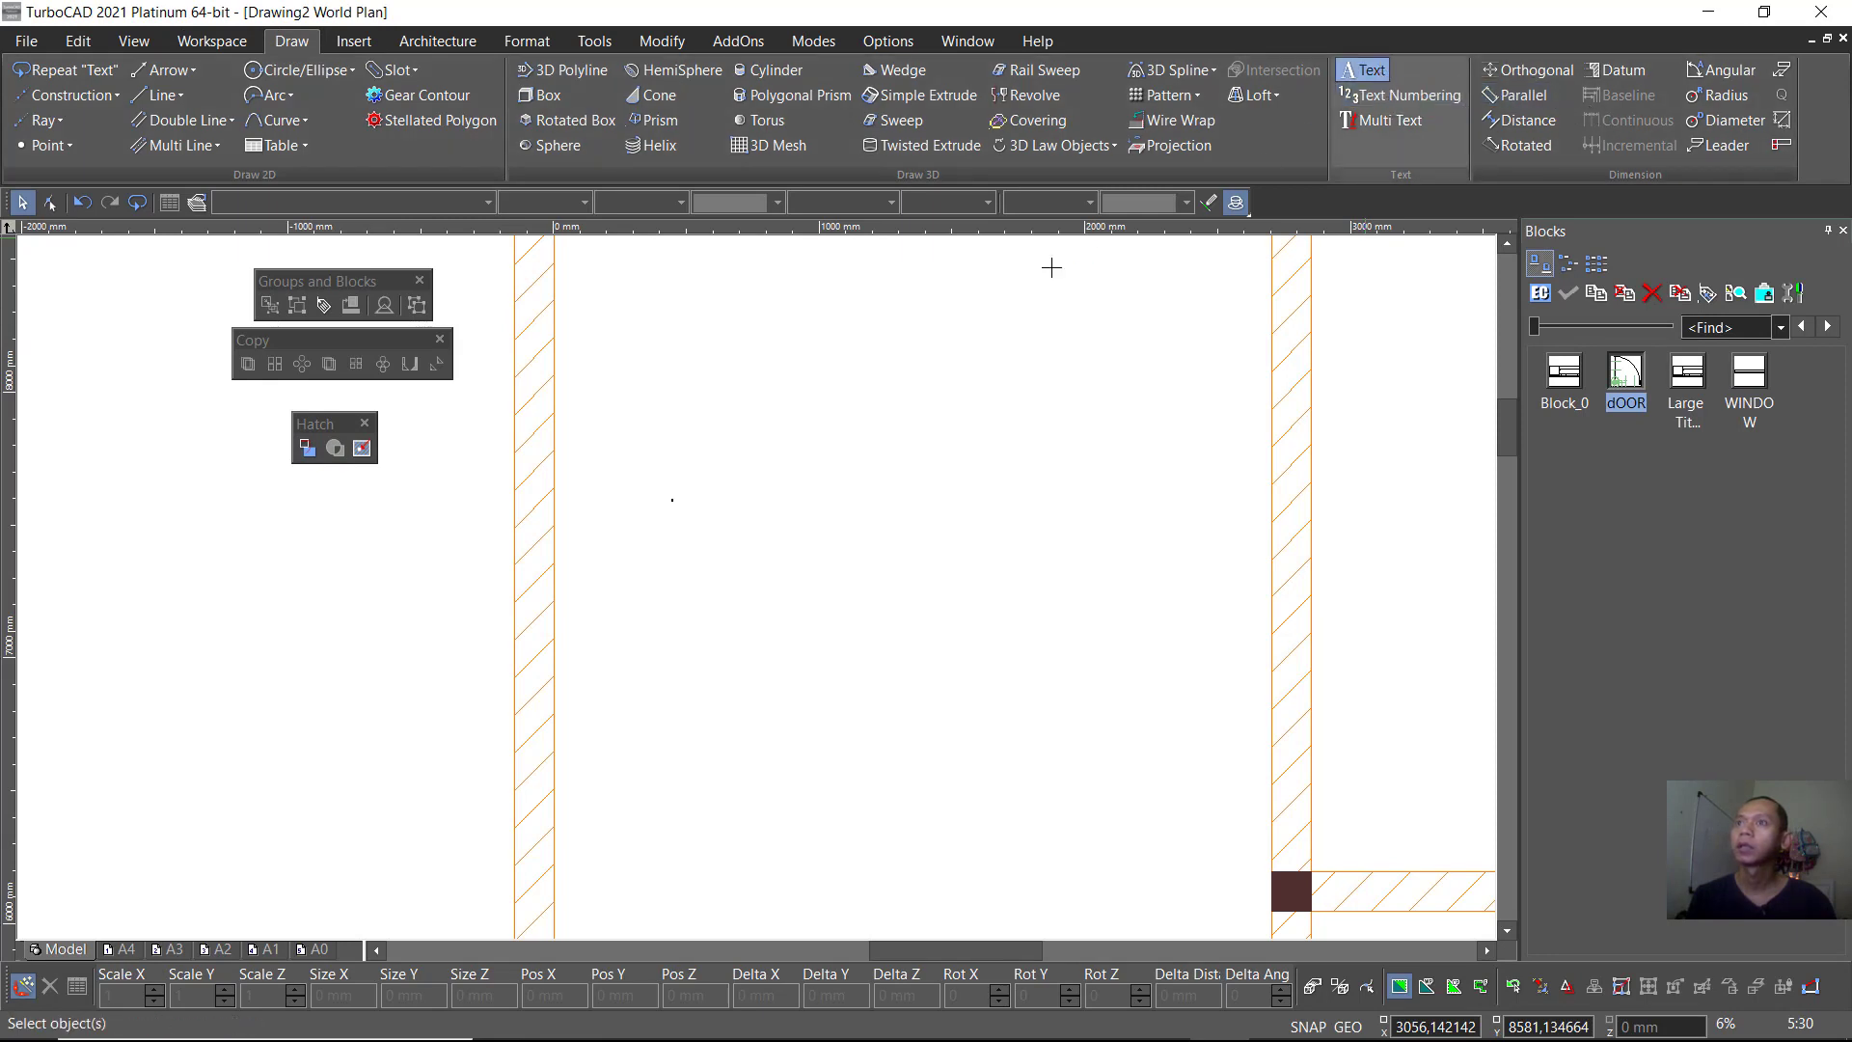
left_click(732, 474)
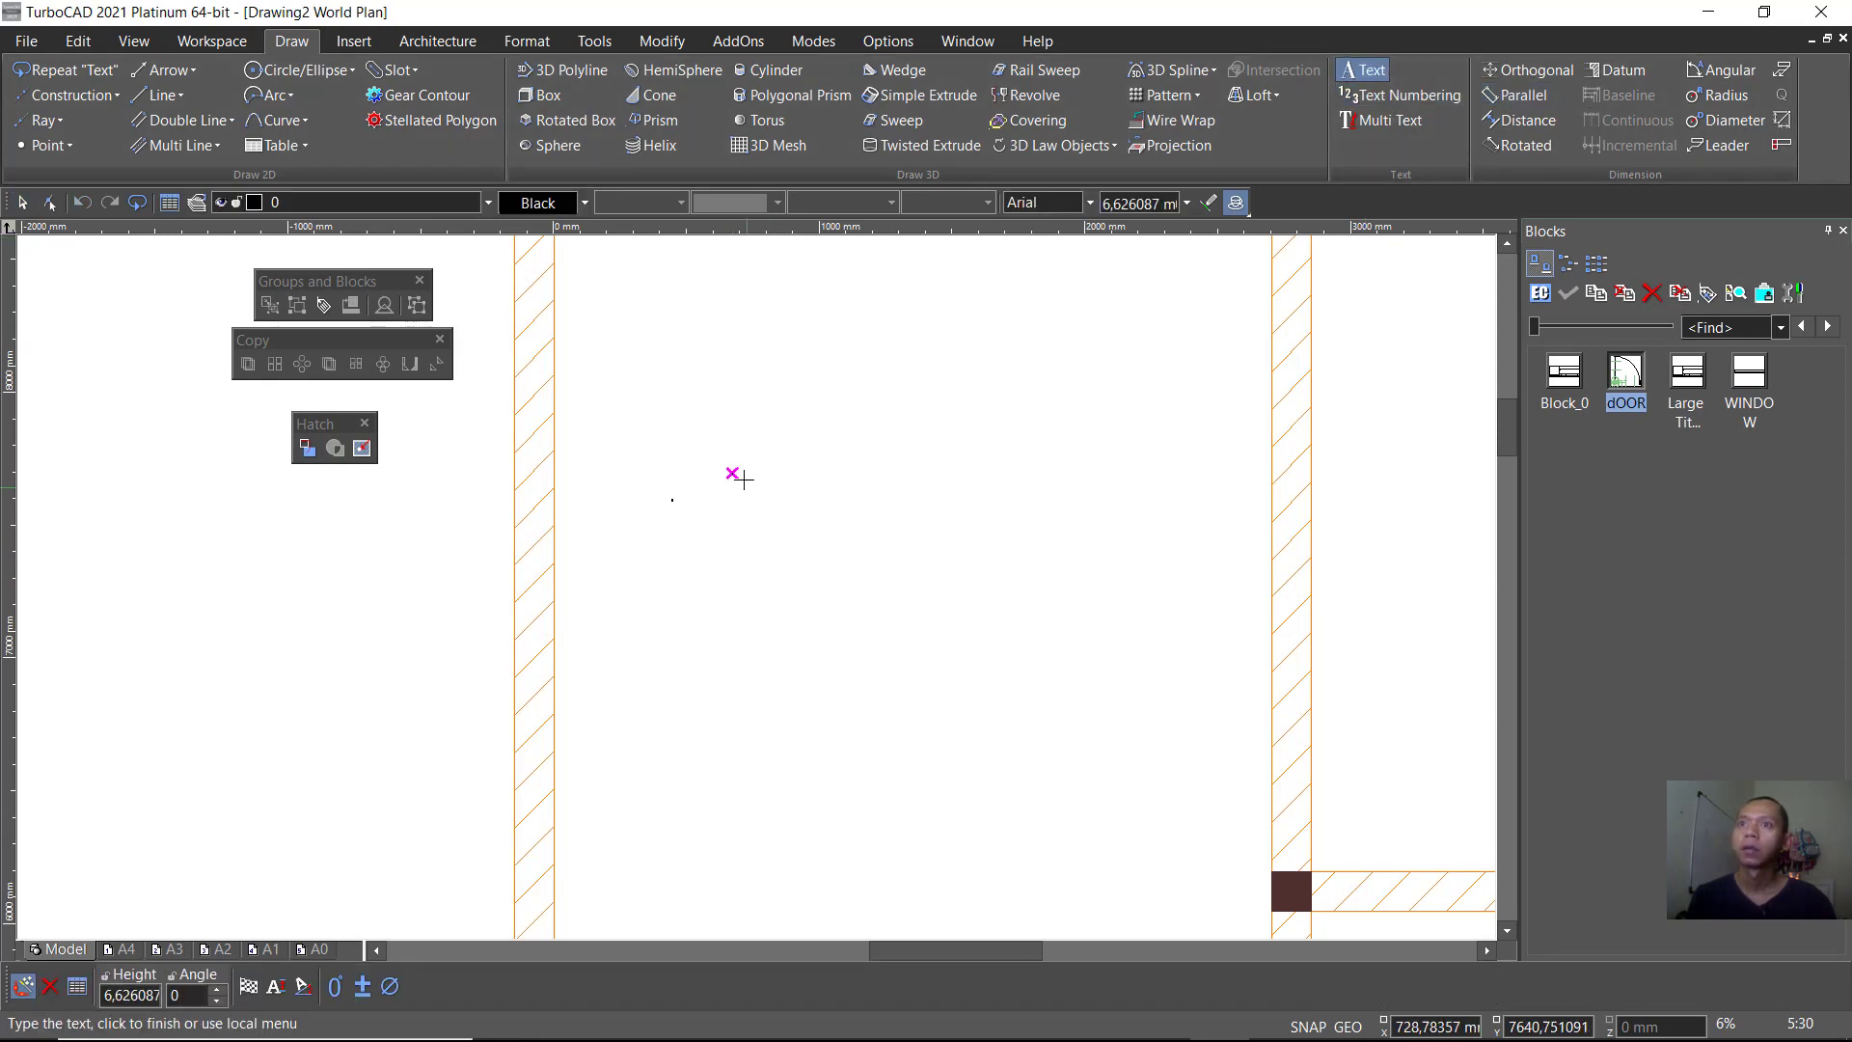
key("Escape")
scroll(738, 487, "up", 2)
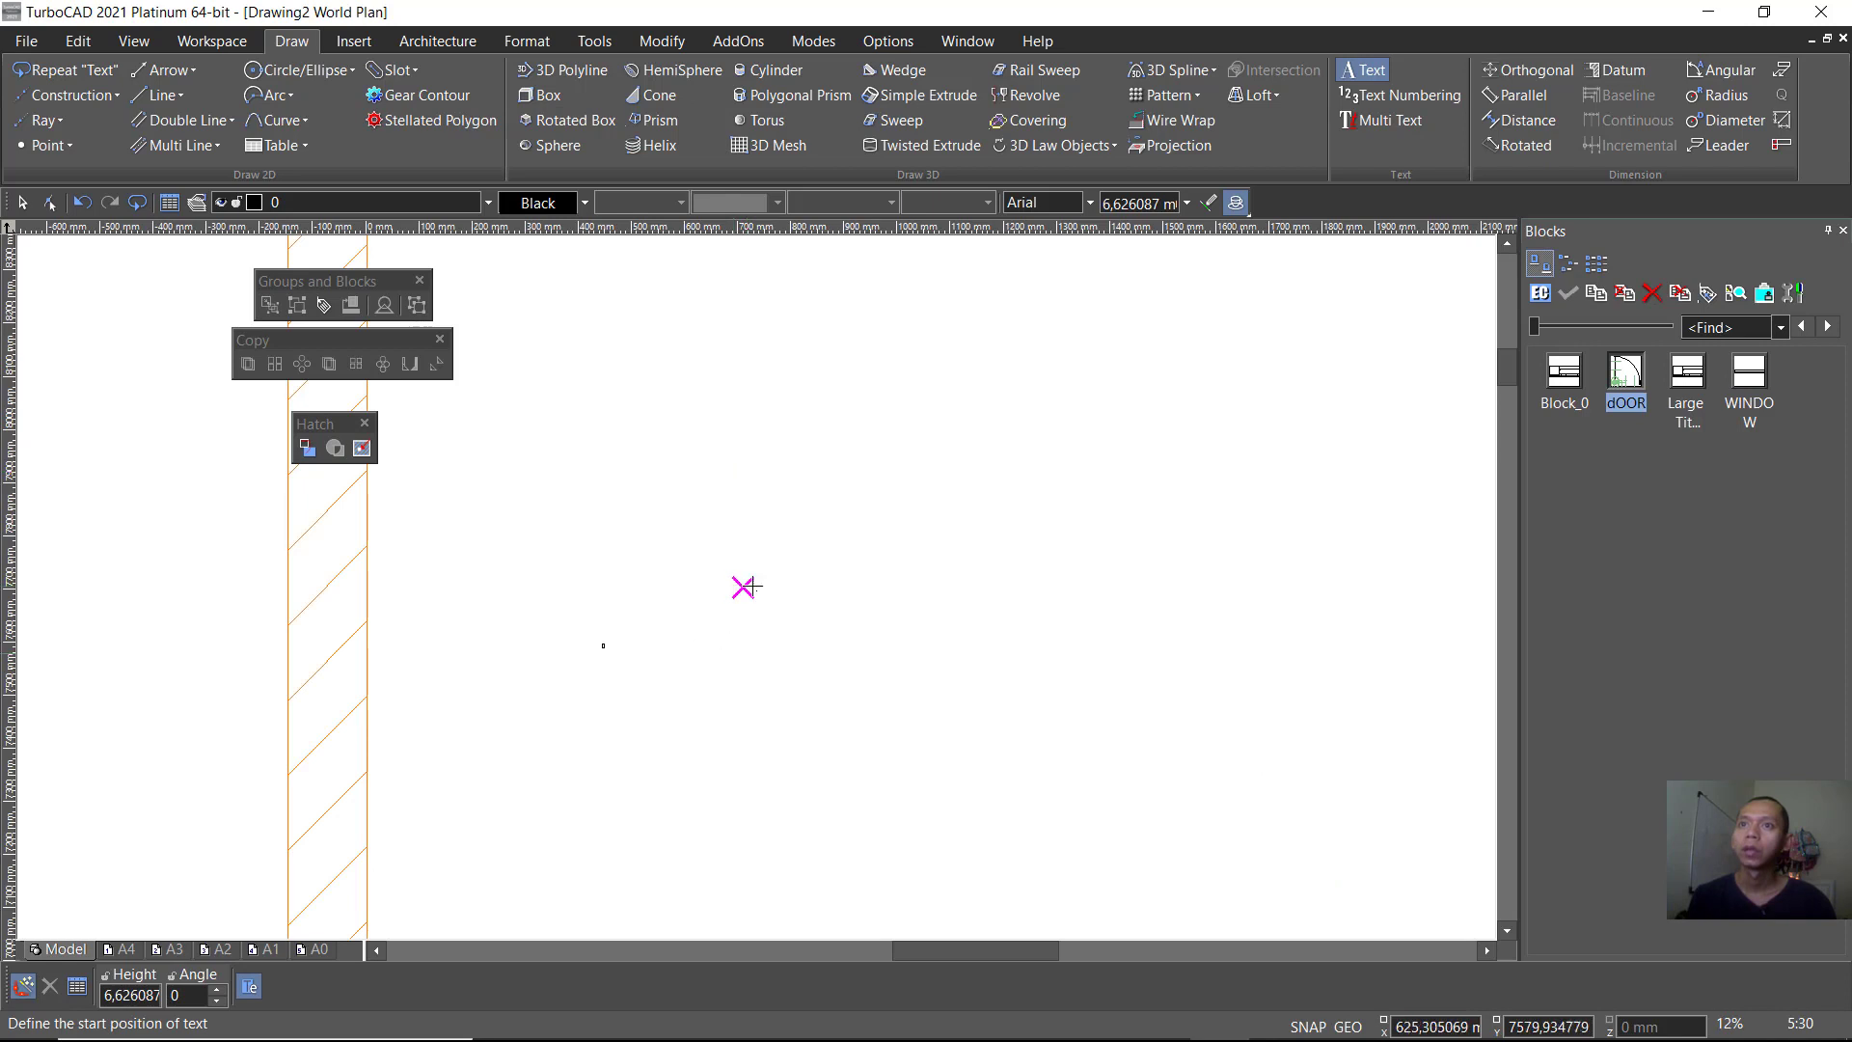
scroll(738, 550, "up", 2)
scroll(752, 574, "up", 2)
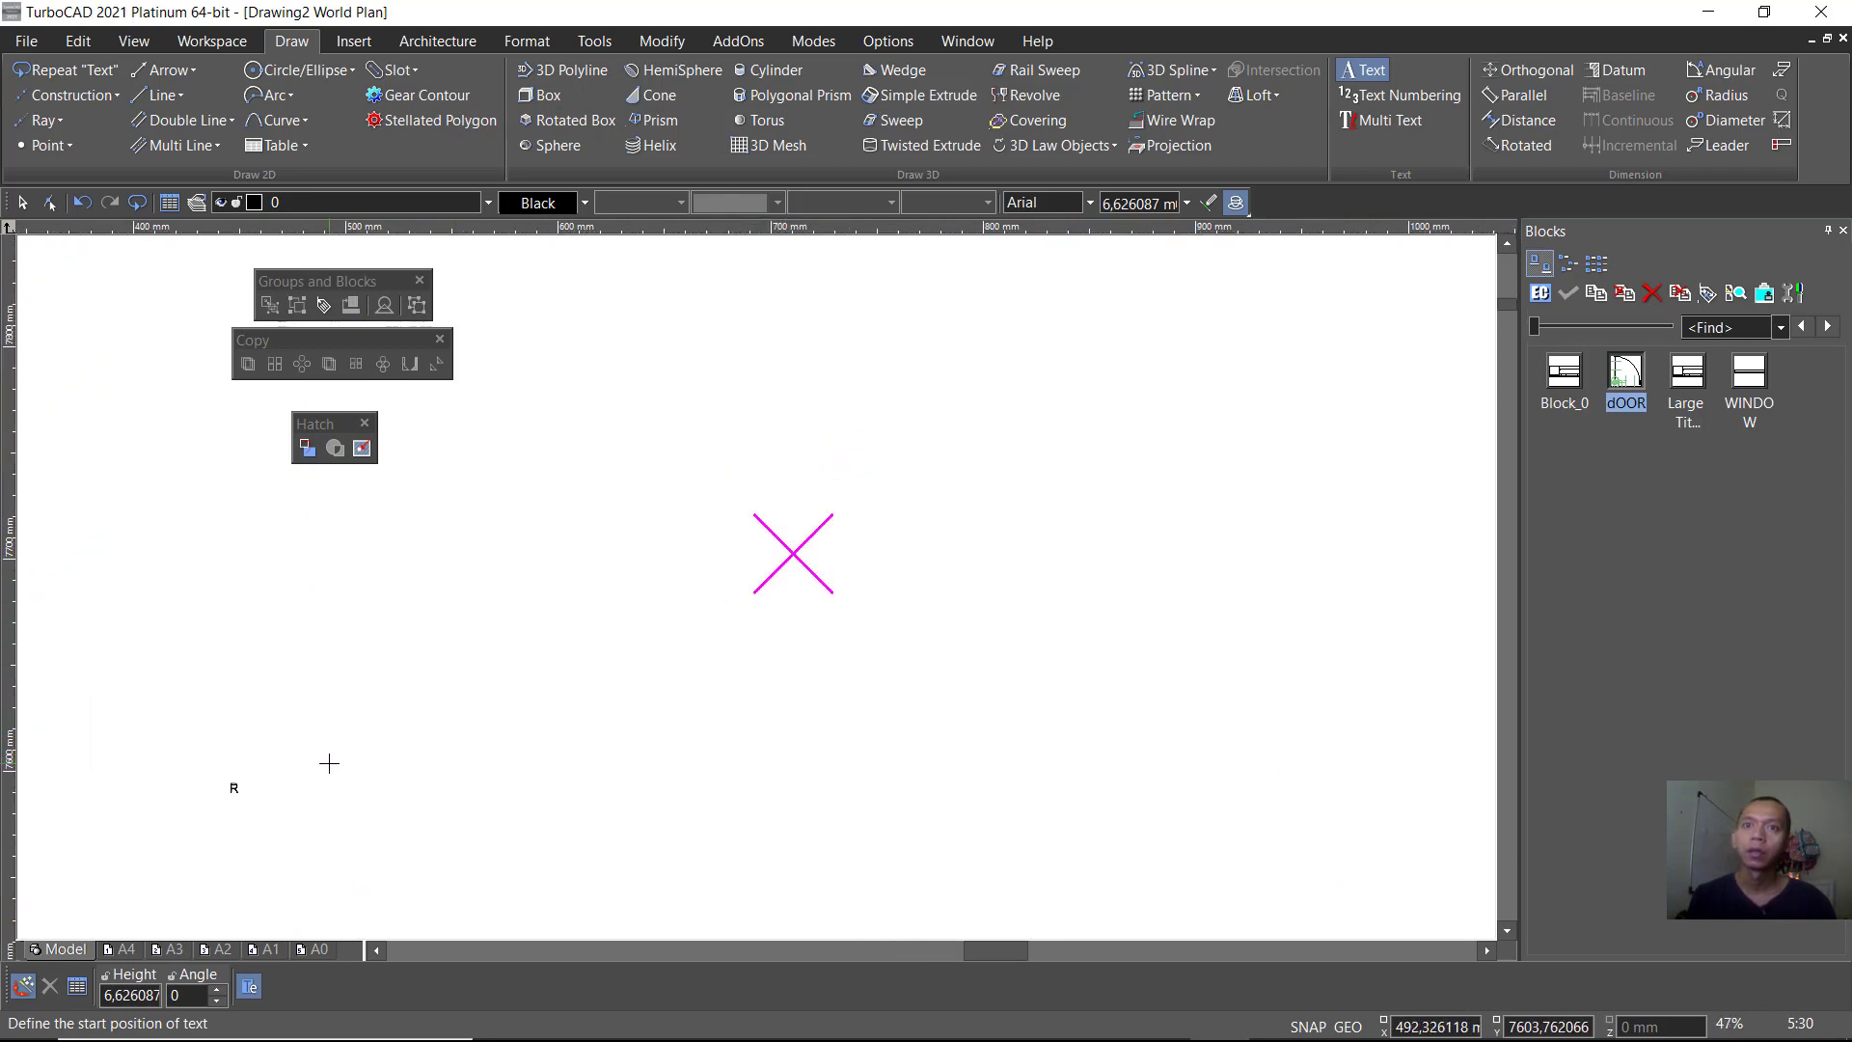
key("Escape")
left_click(241, 793)
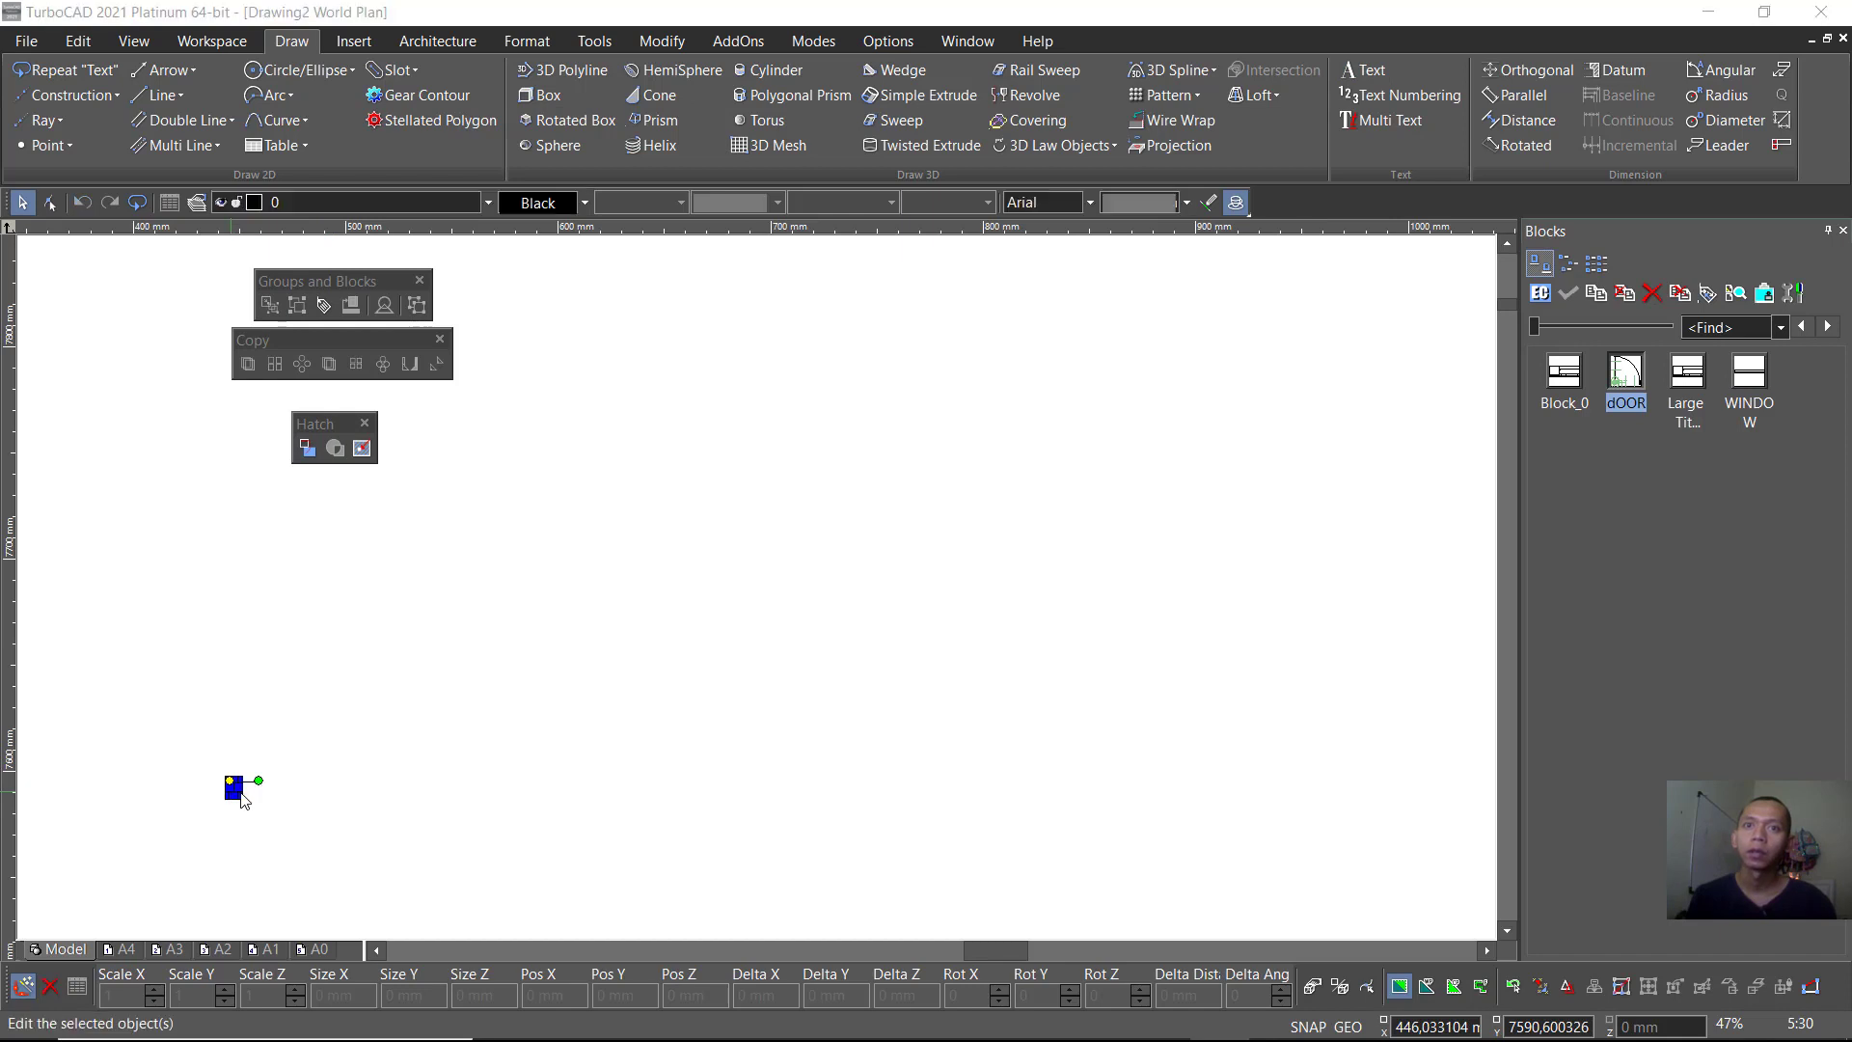
Step: Change the R label's text to 'ROOM 1' and show its Text page settings
double_click(241, 793)
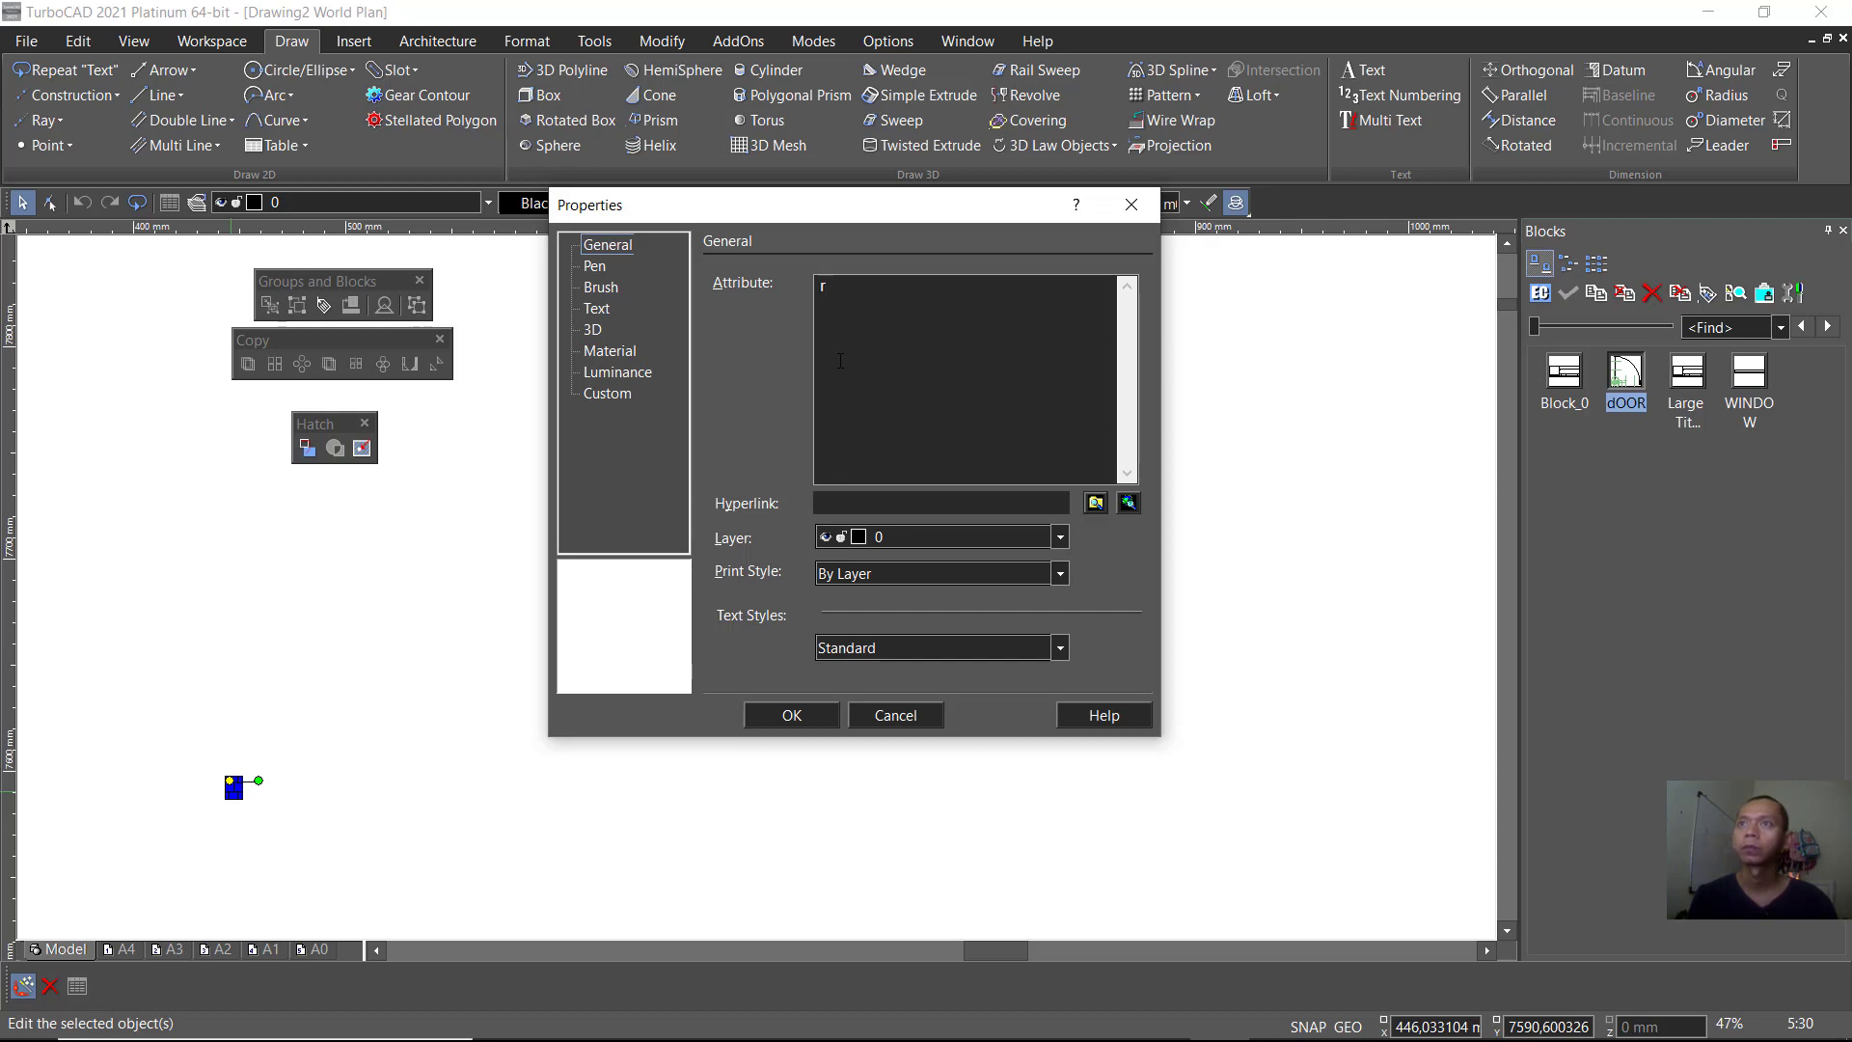
type("OOM 1")
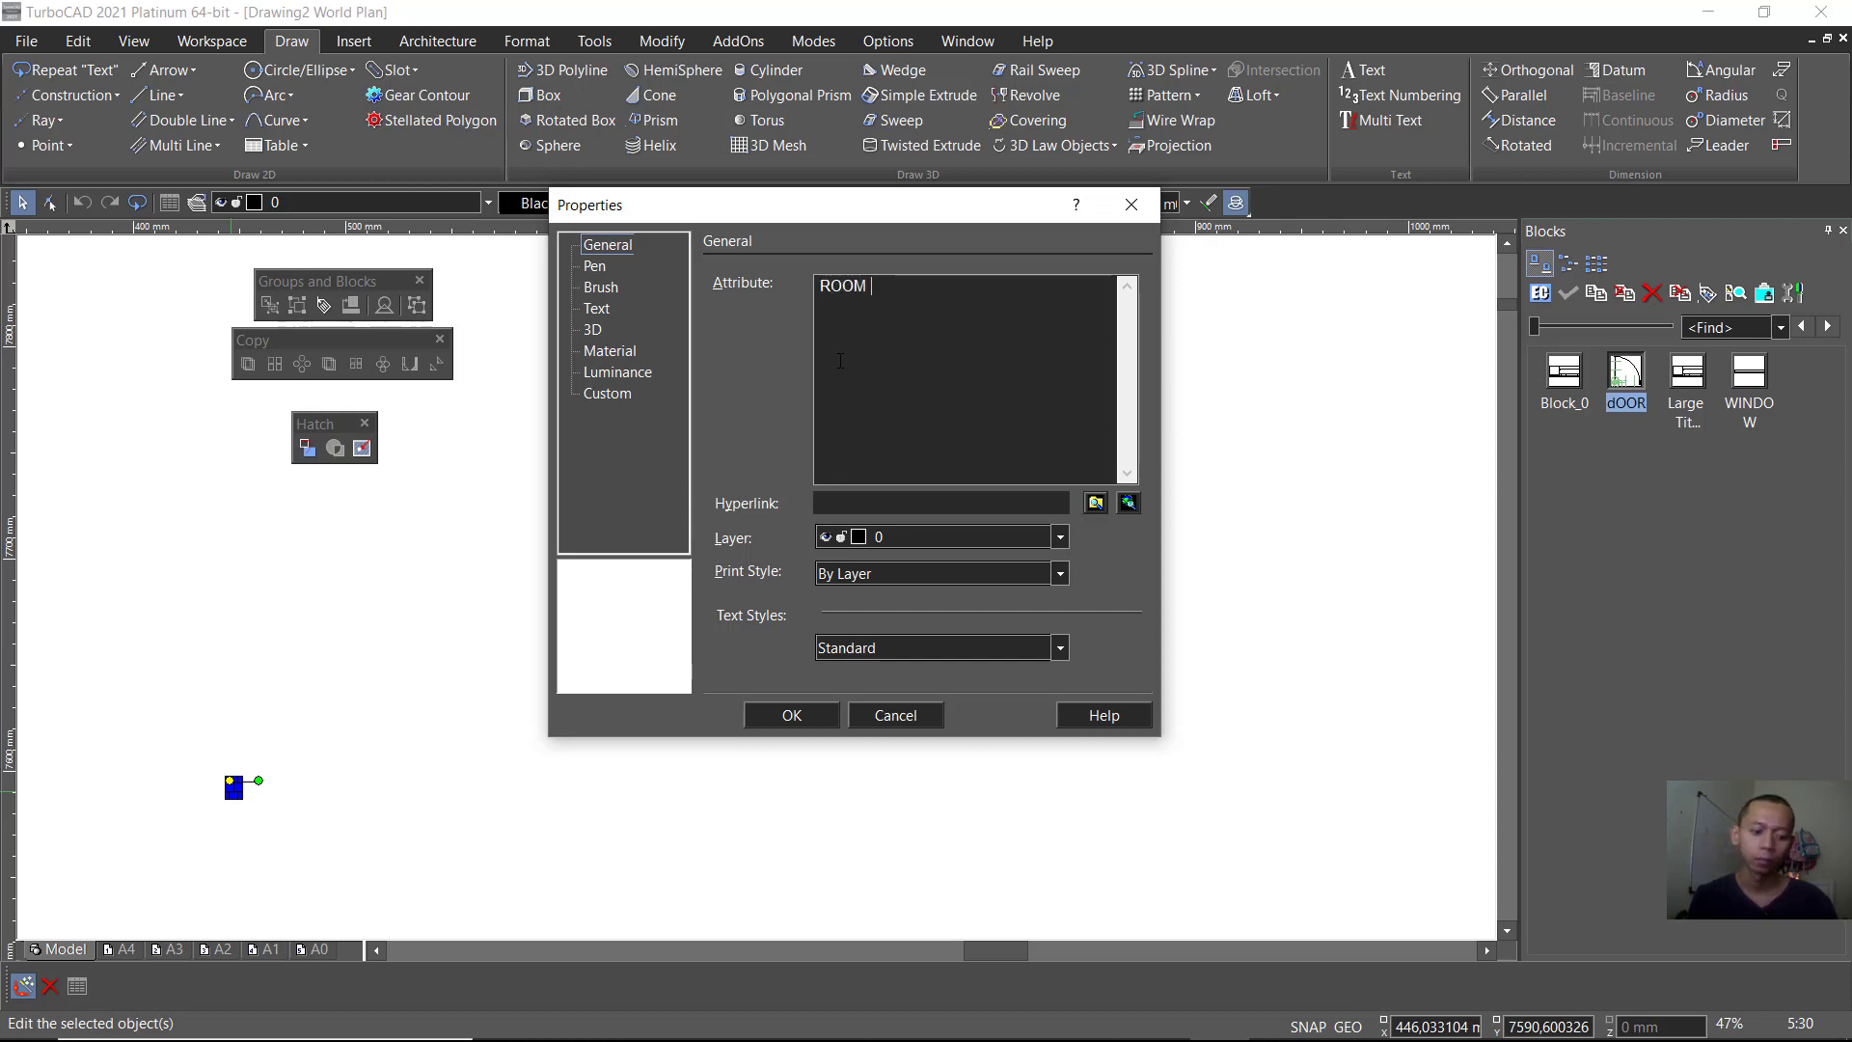
left_click(596, 309)
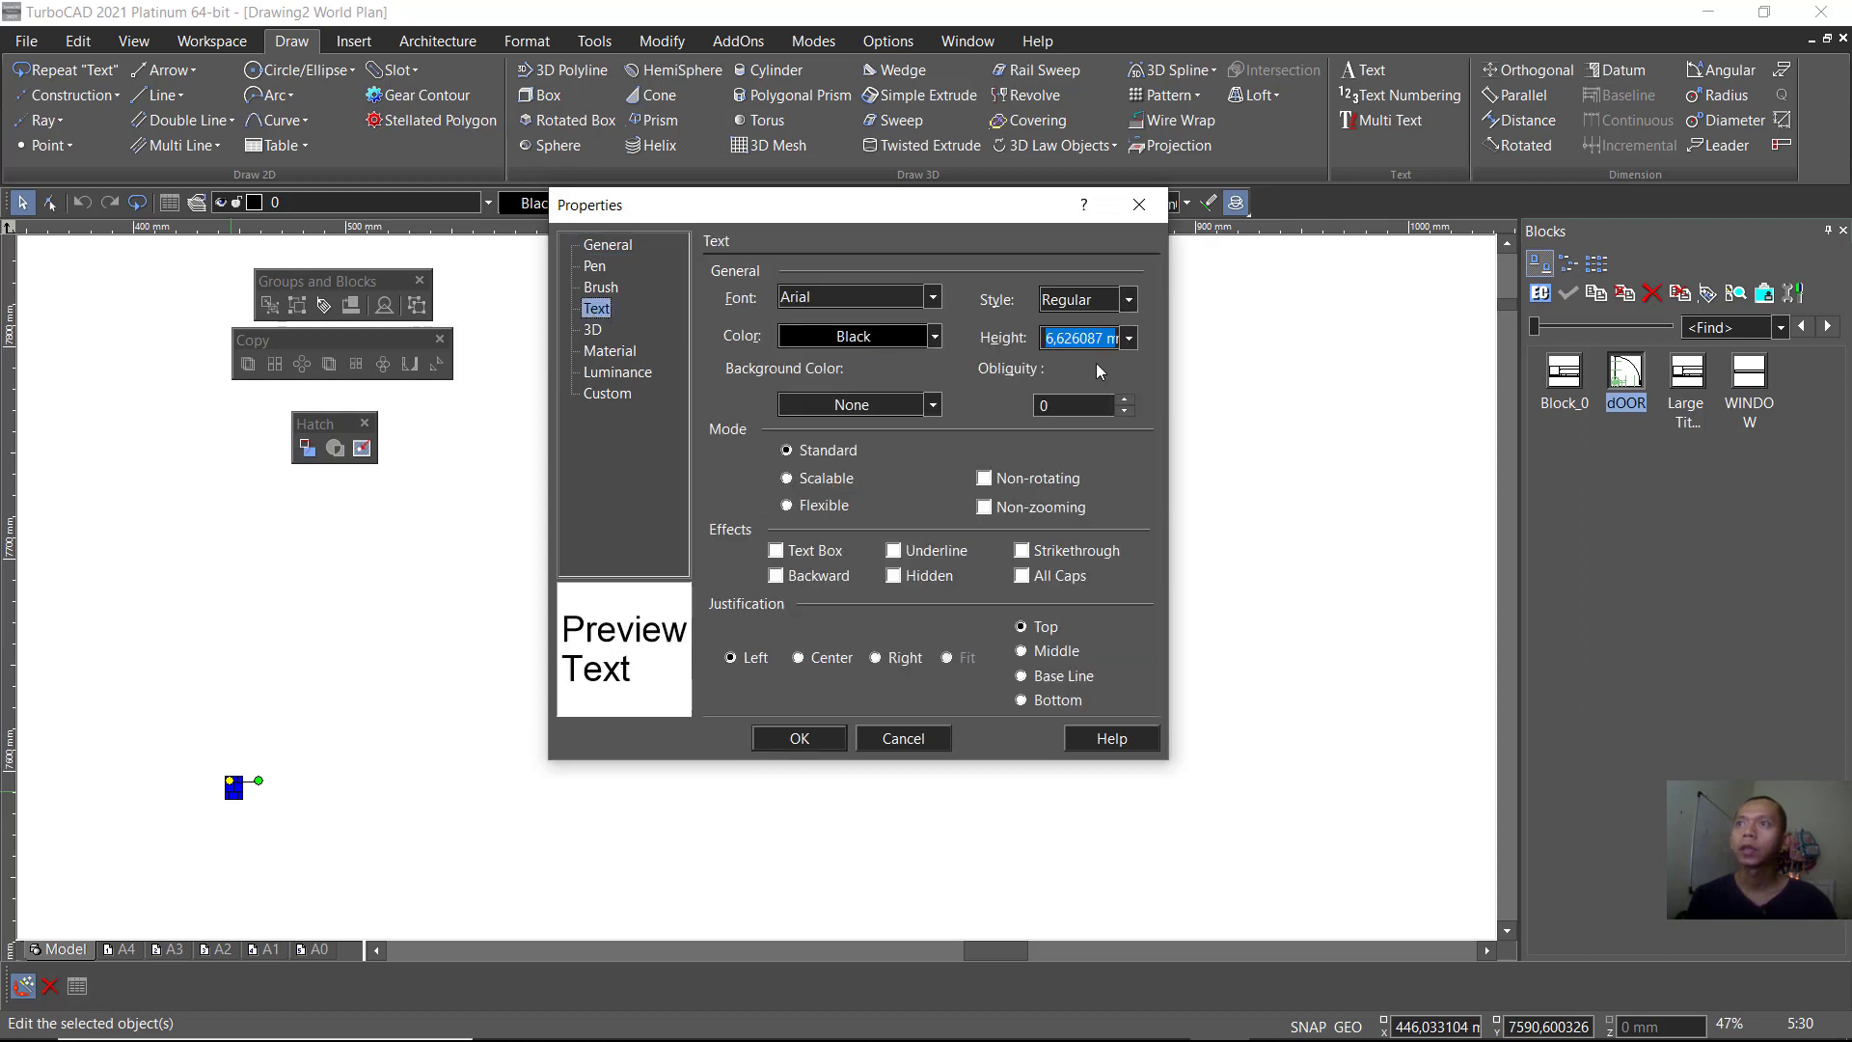
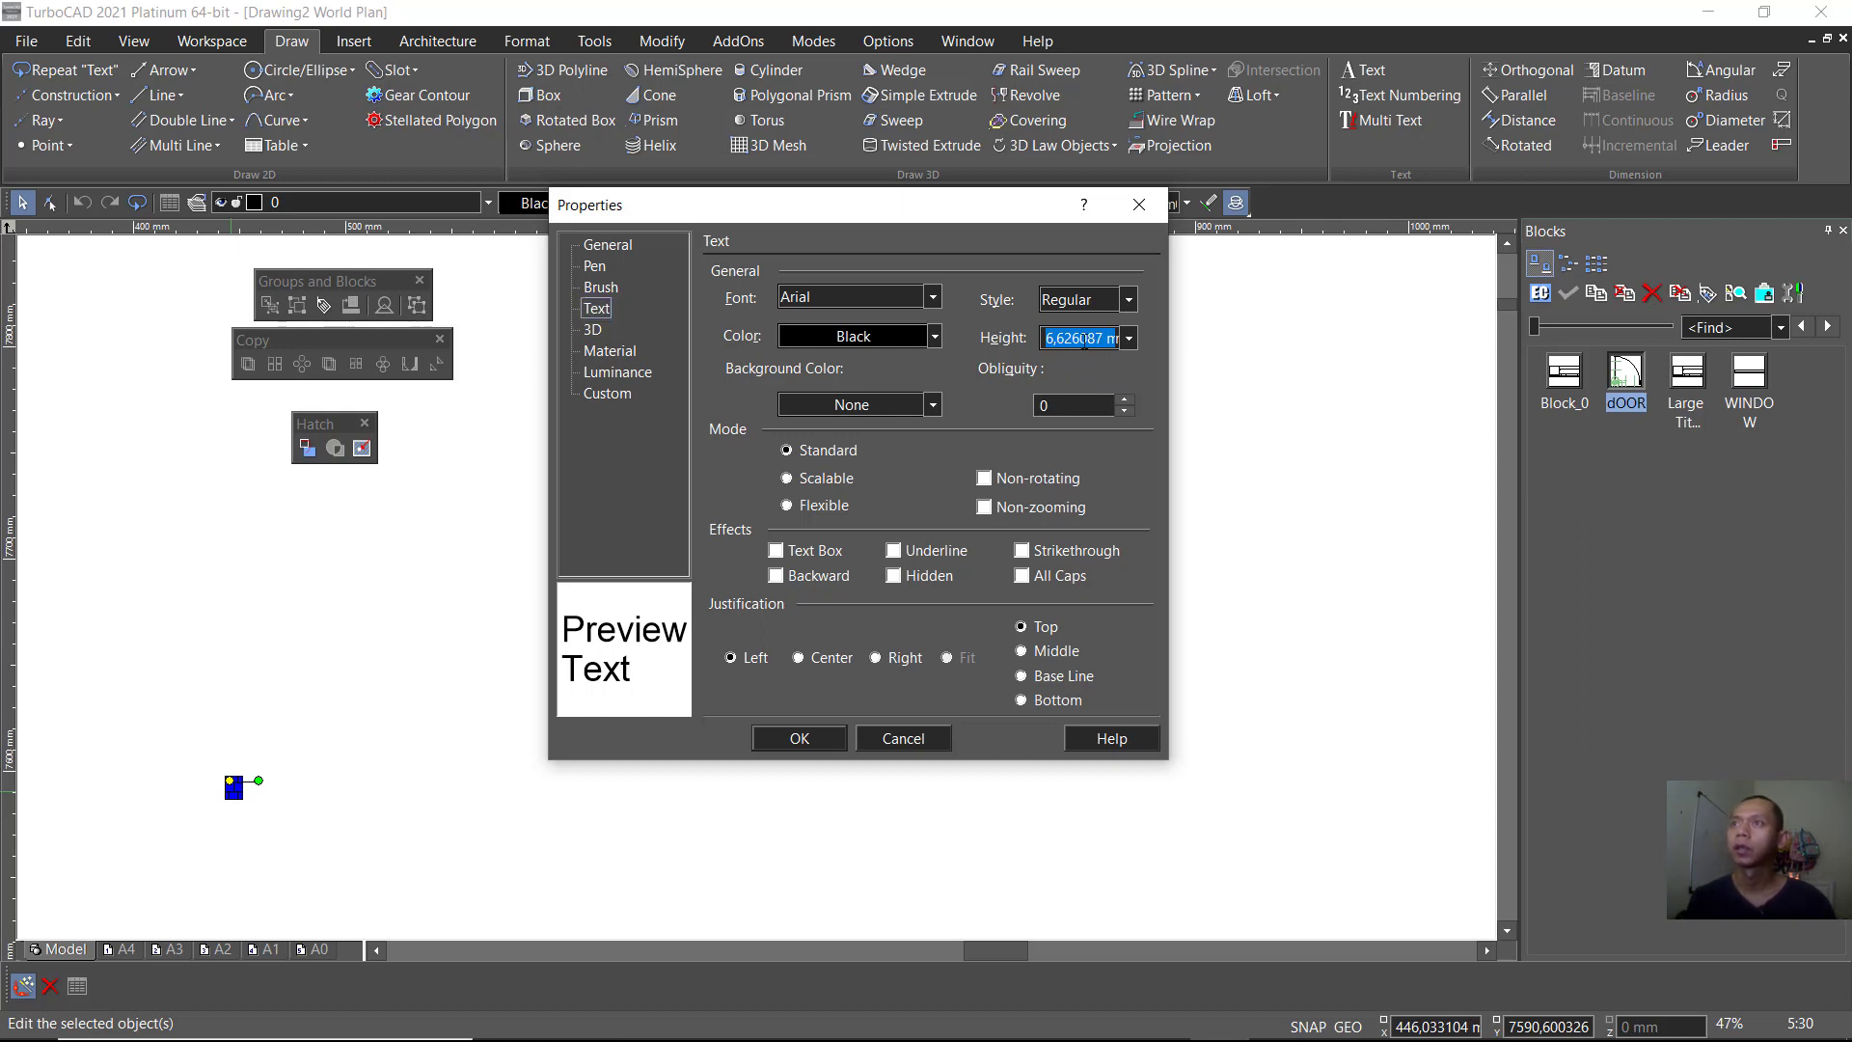
Step: Replace the ROOM 1 label's text height with 250
key("BackSpace")
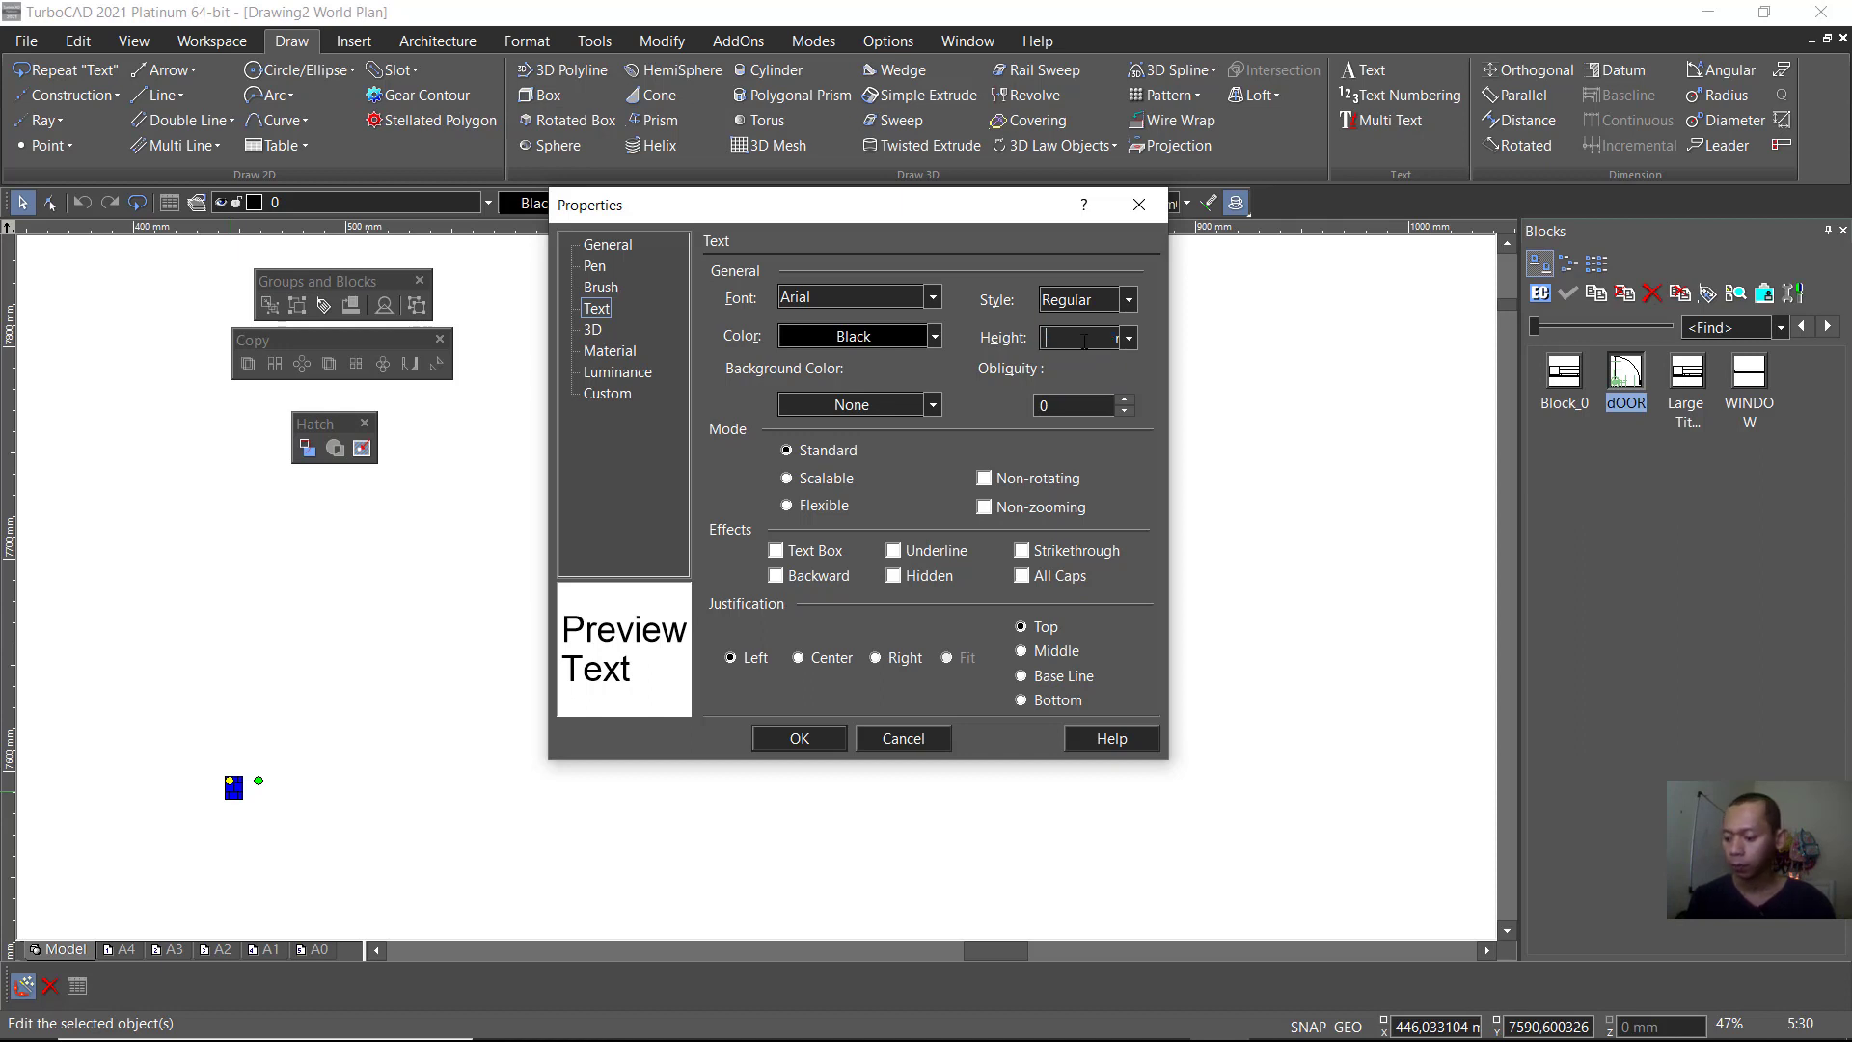
type("2")
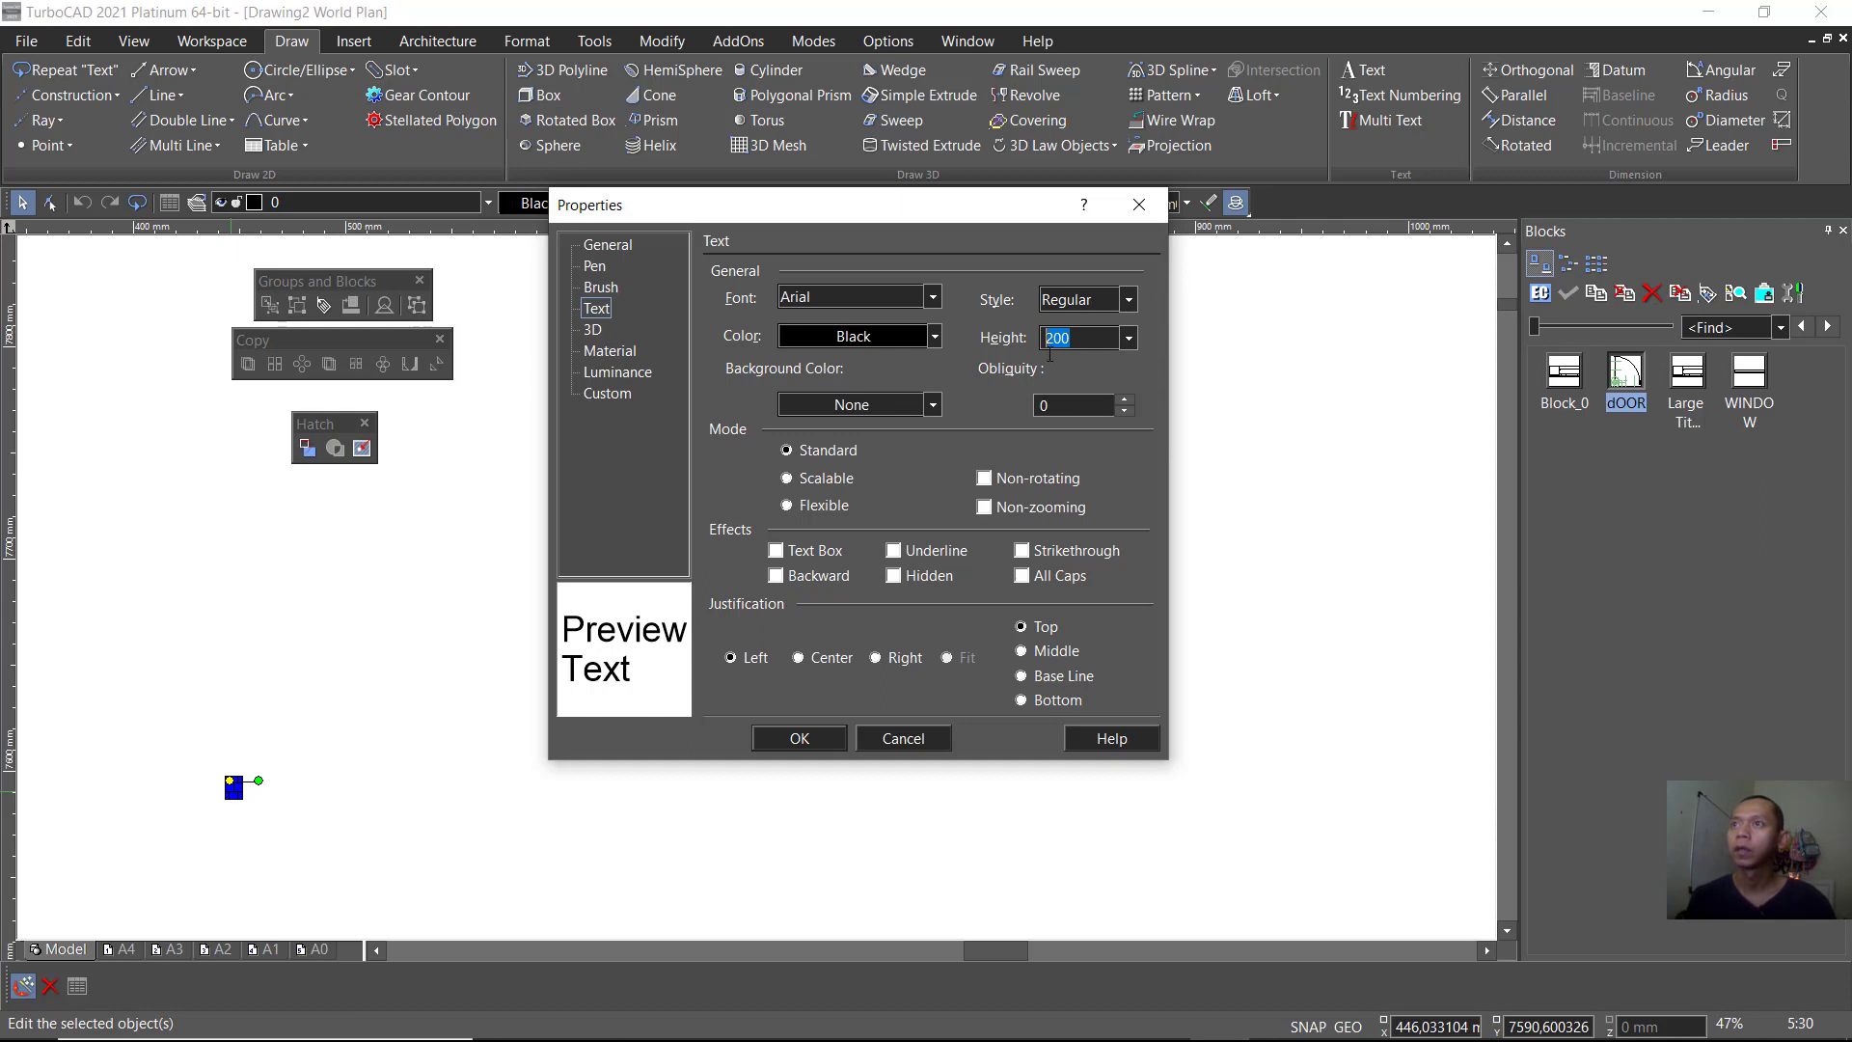
type("50")
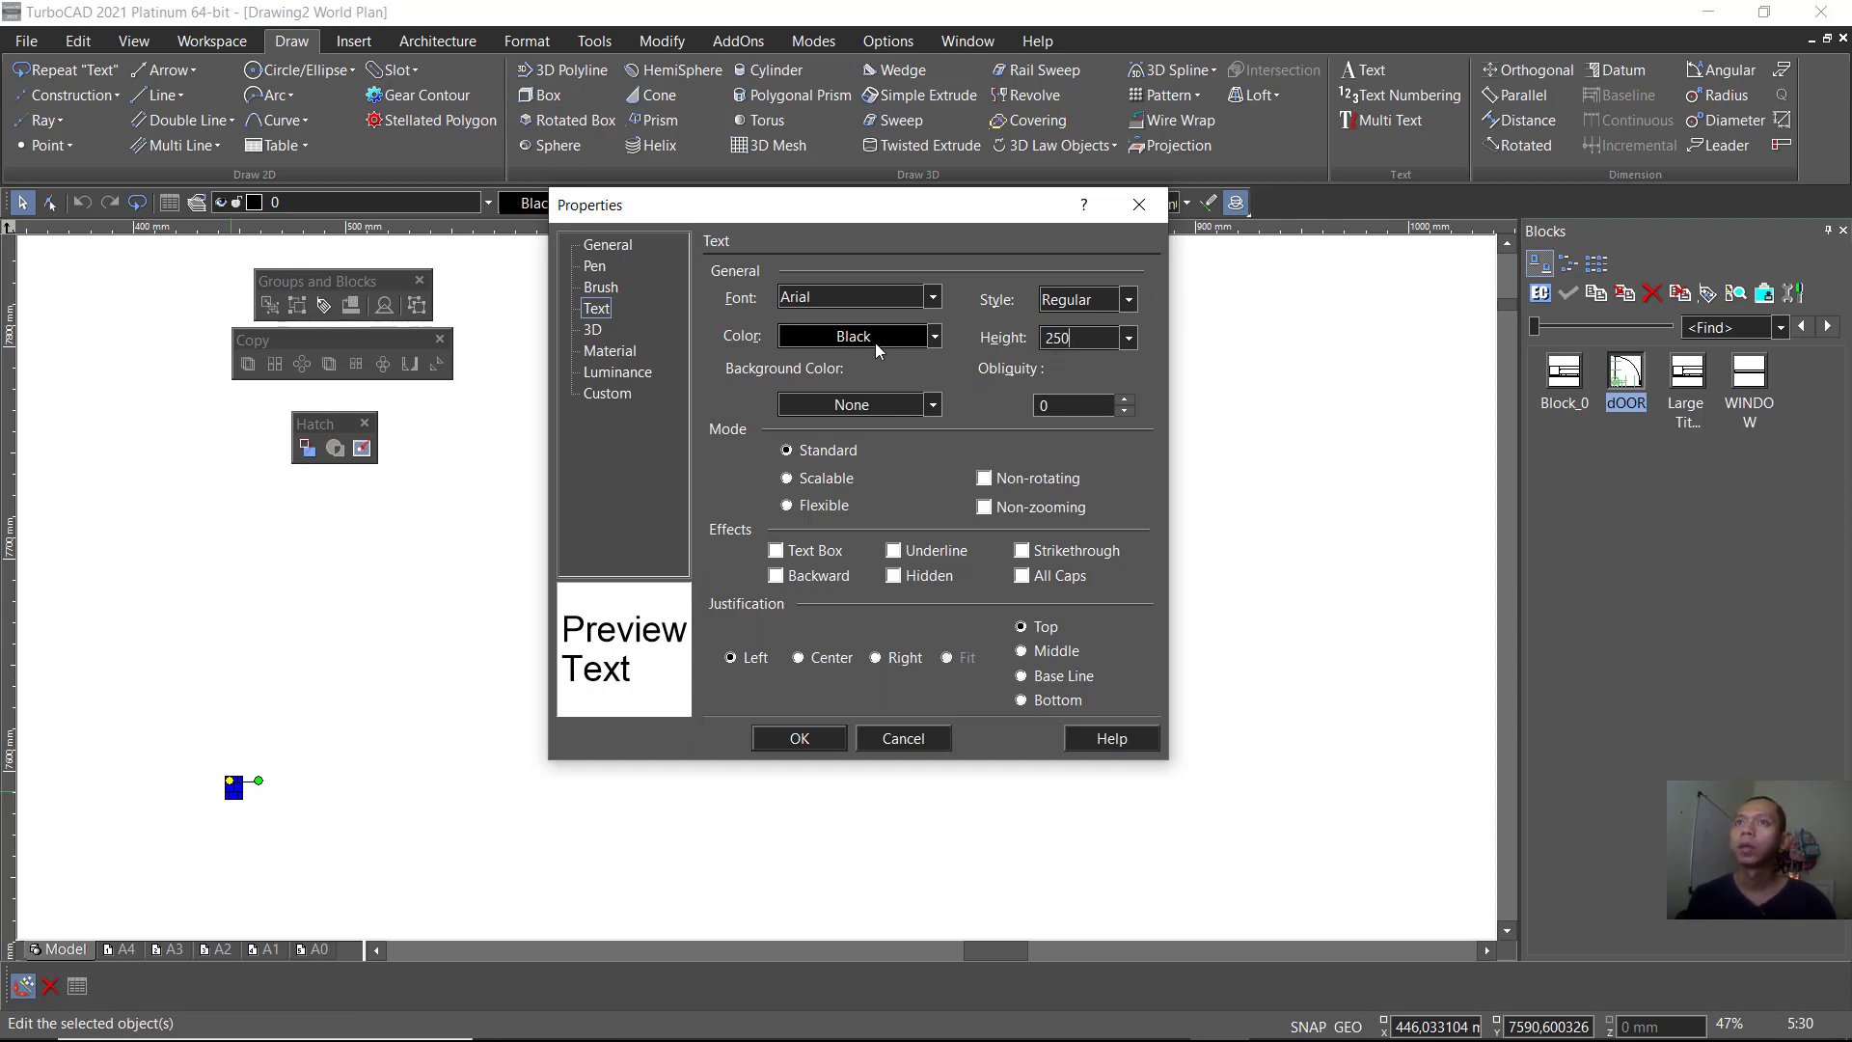
Step: Apply the 250 mm text height and zoom out to see the room
left_click(803, 741)
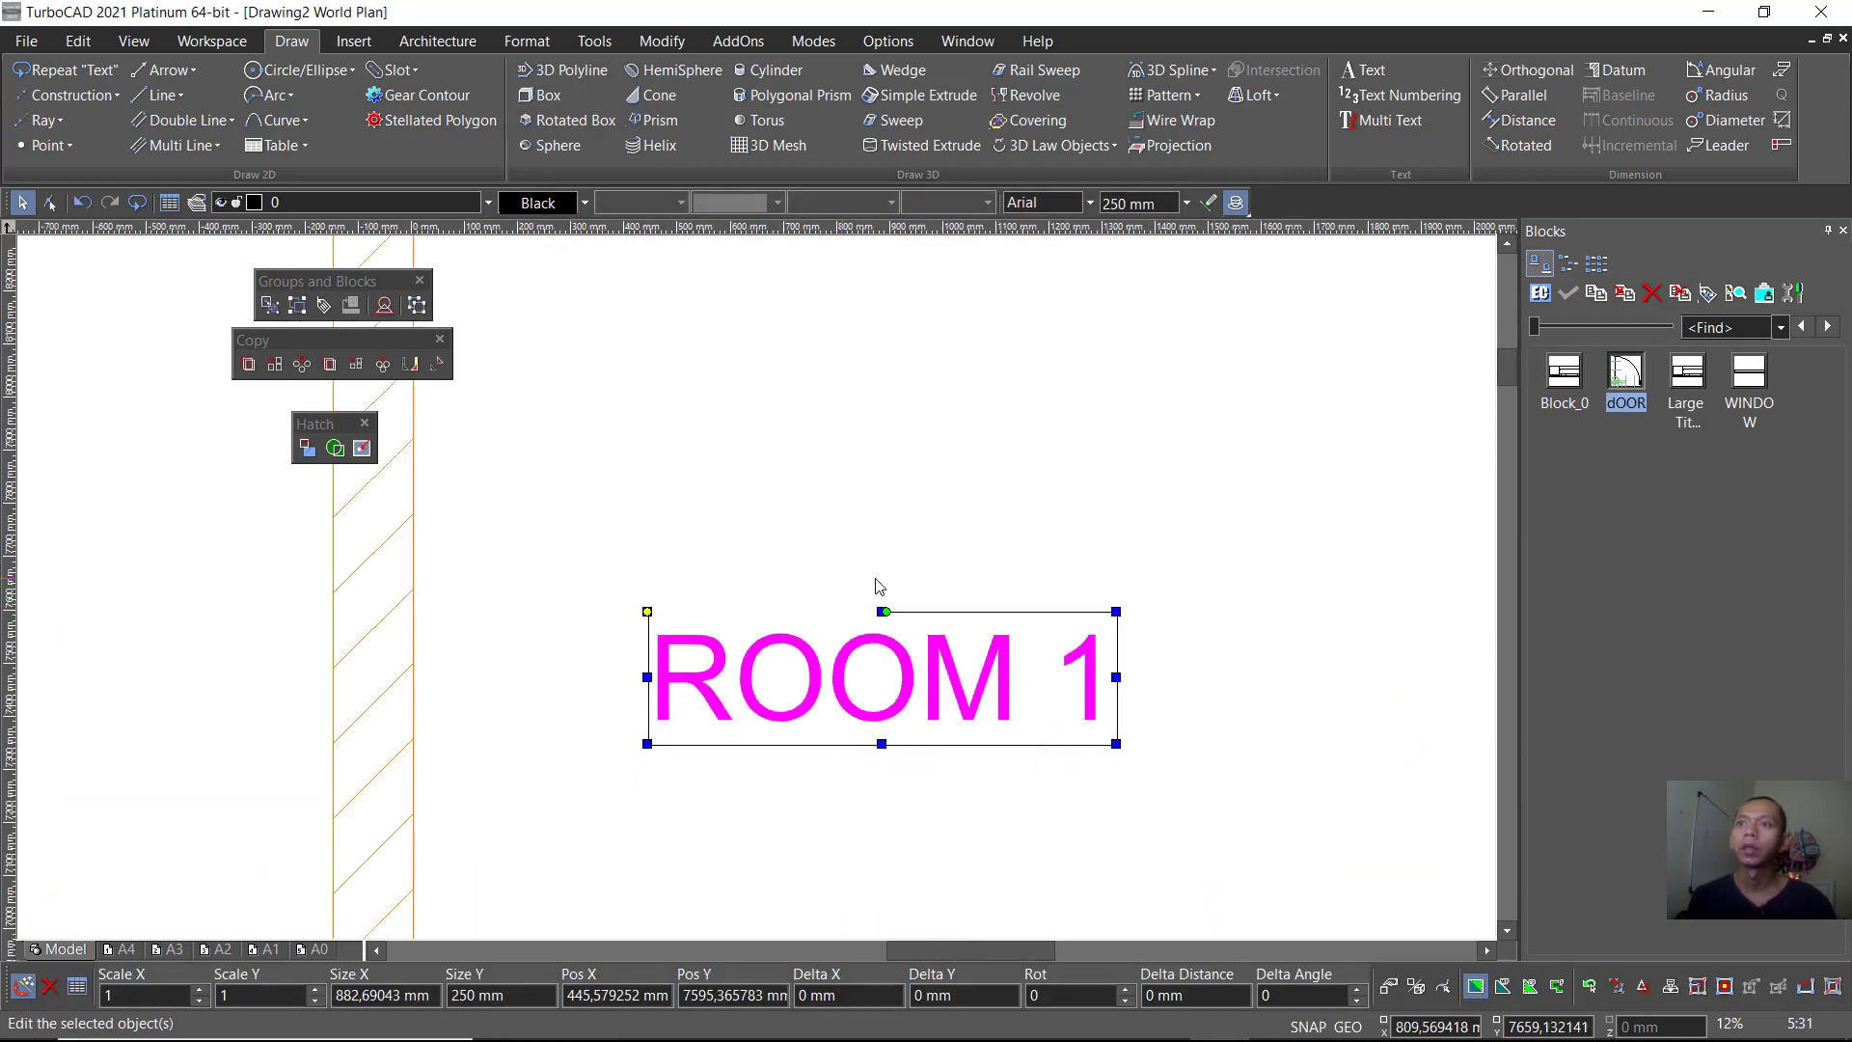
scroll(878, 586, "down", 1)
scroll(775, 595, "down", 1)
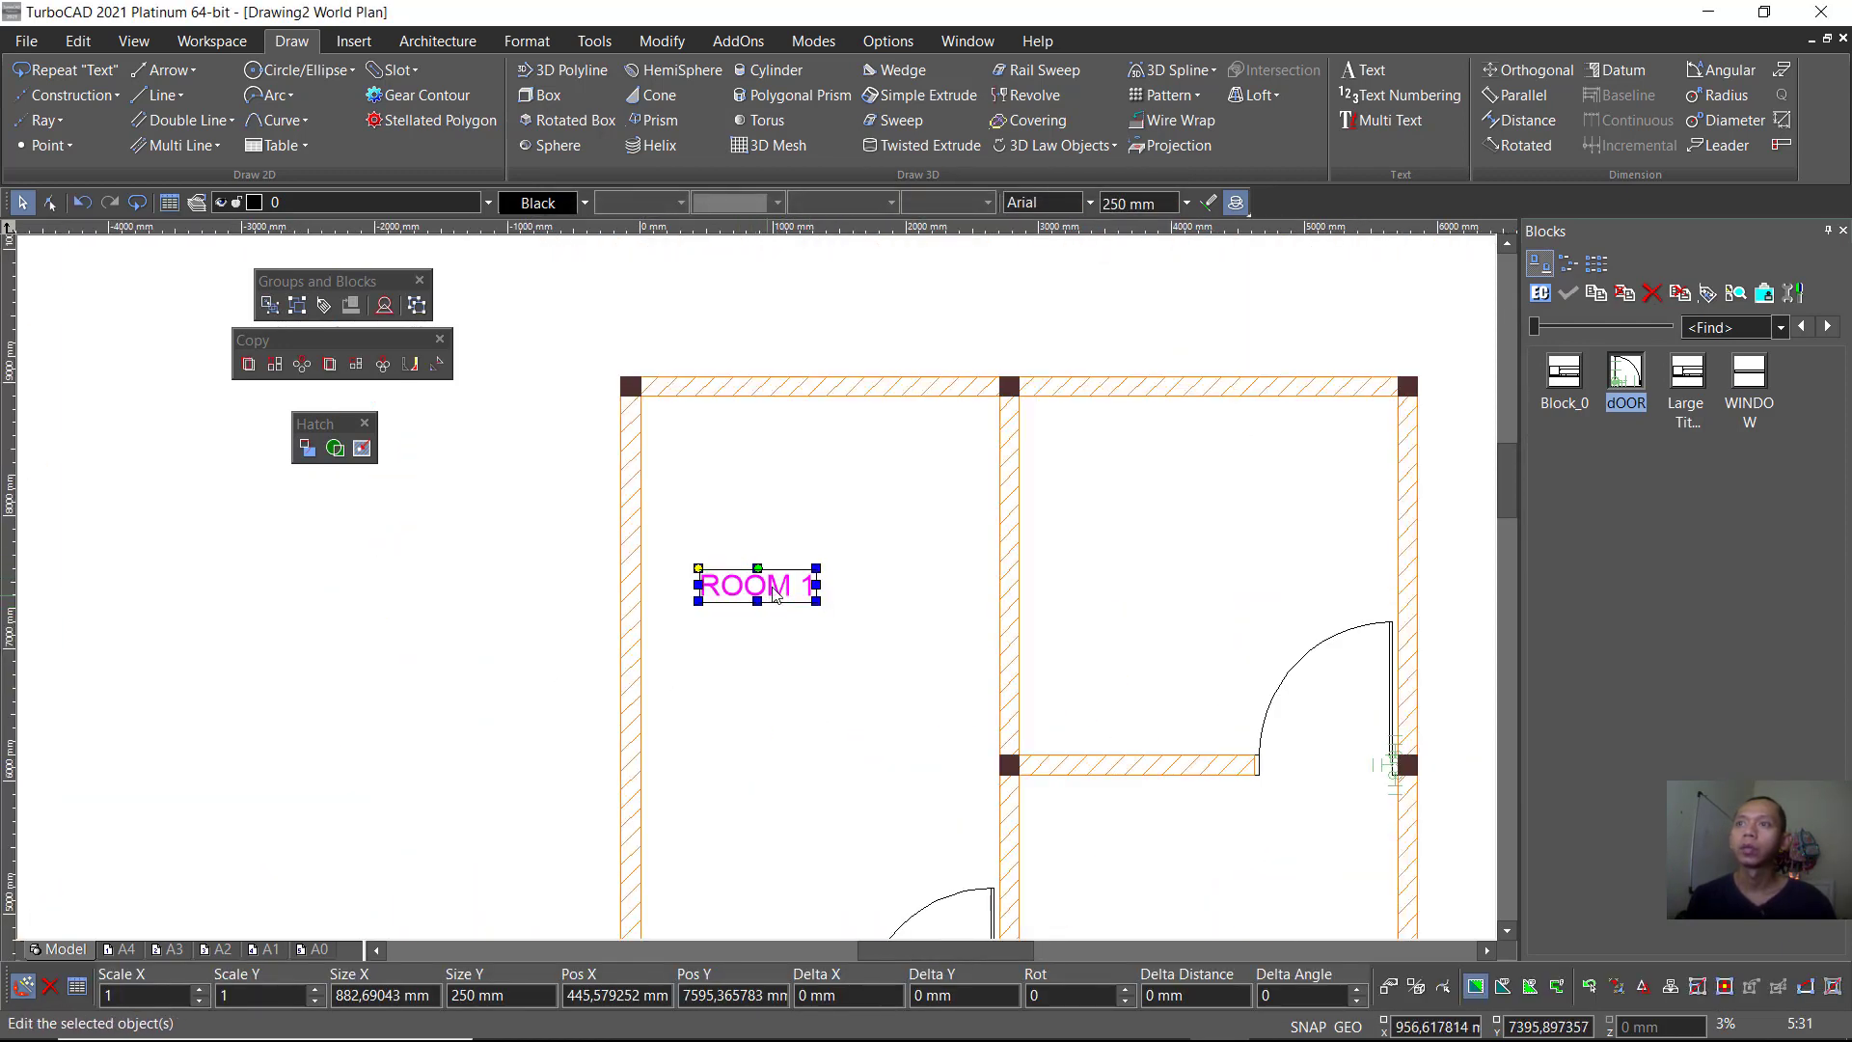
scroll(777, 595, "down", 1)
scroll(791, 599, "up", 1)
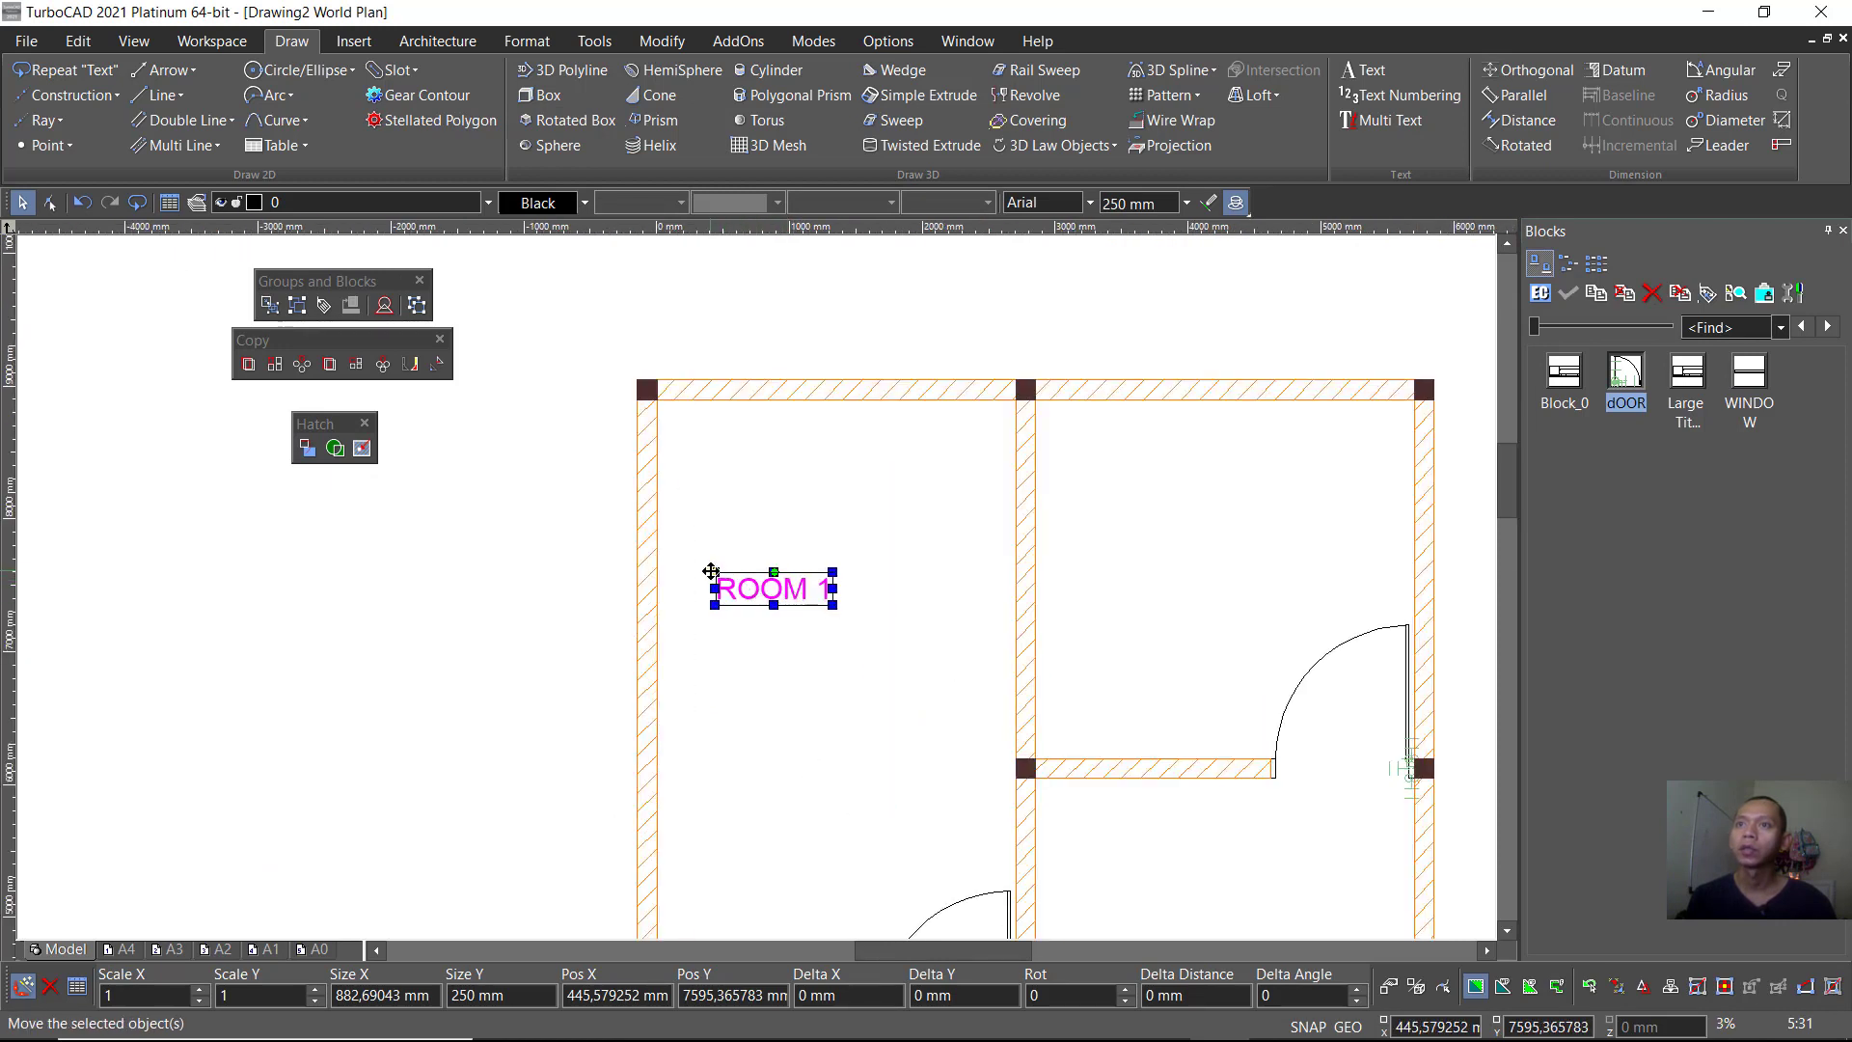
Step: Move the ROOM 1 label lower and further right inside the upper-left room
left_click(711, 571)
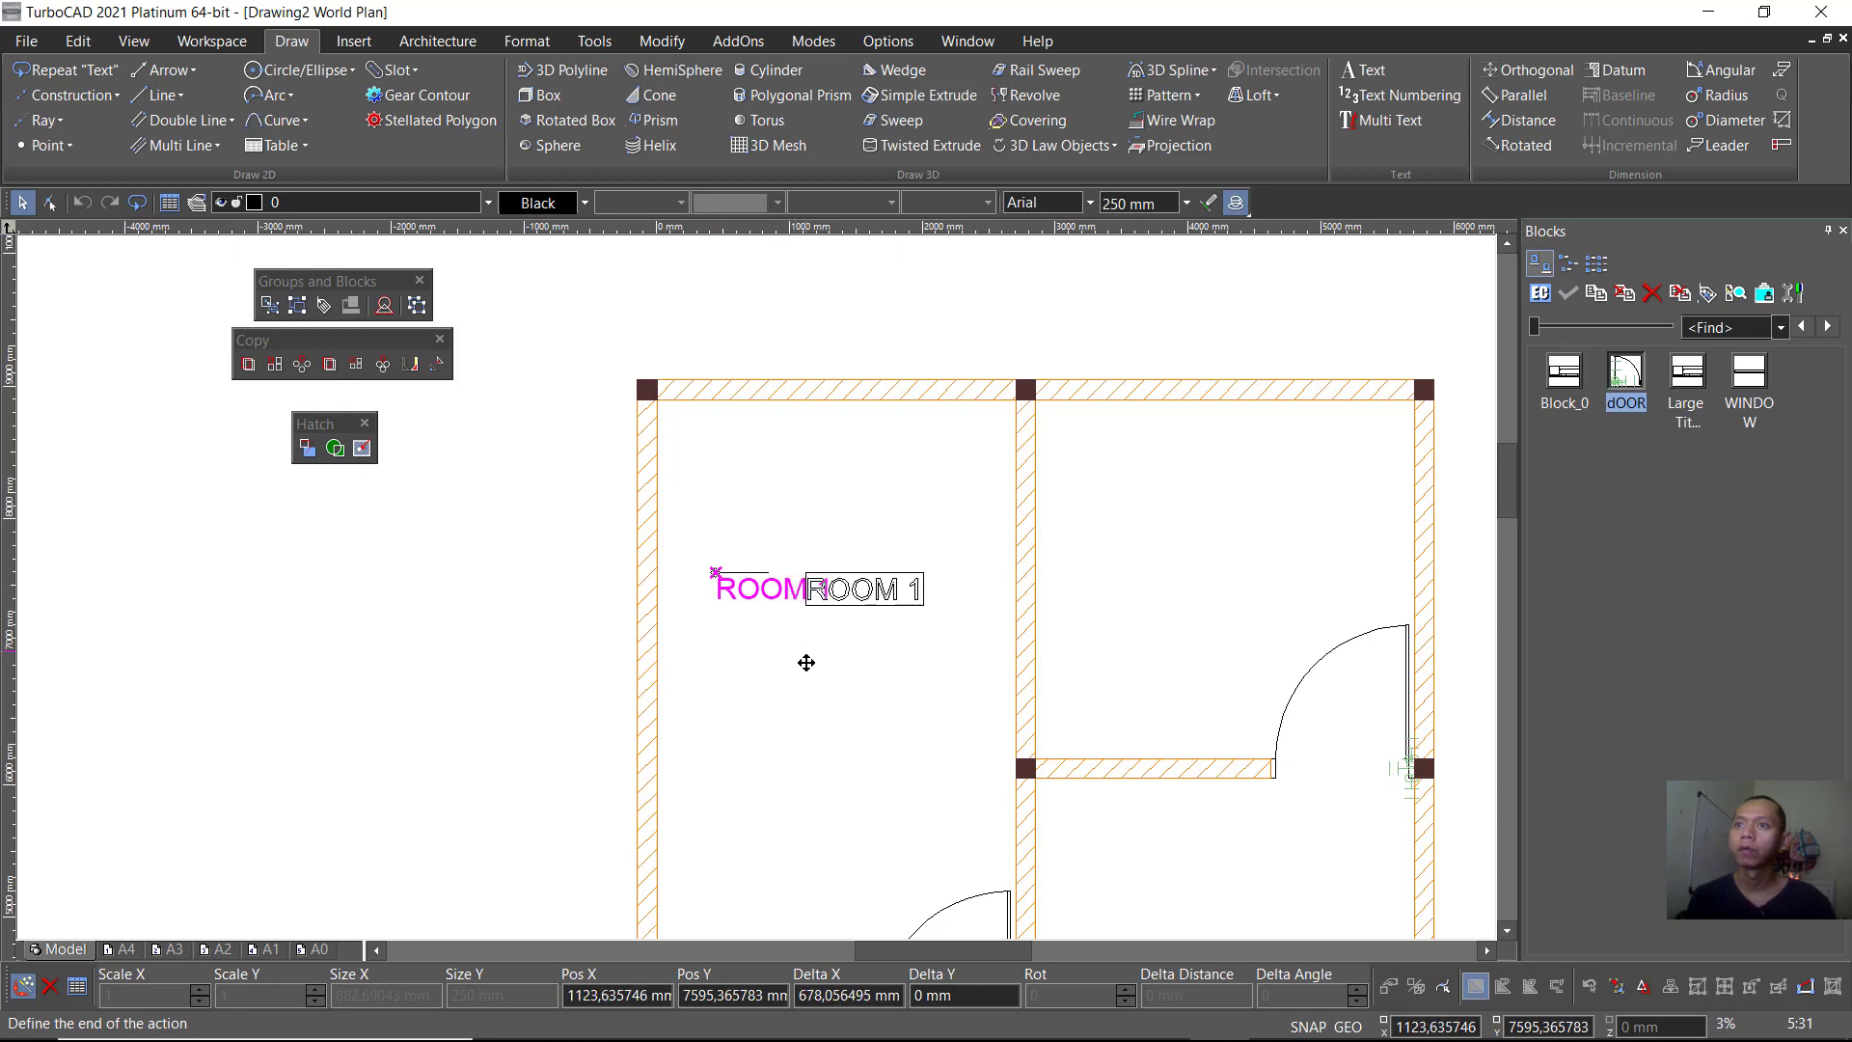
left_click(716, 680)
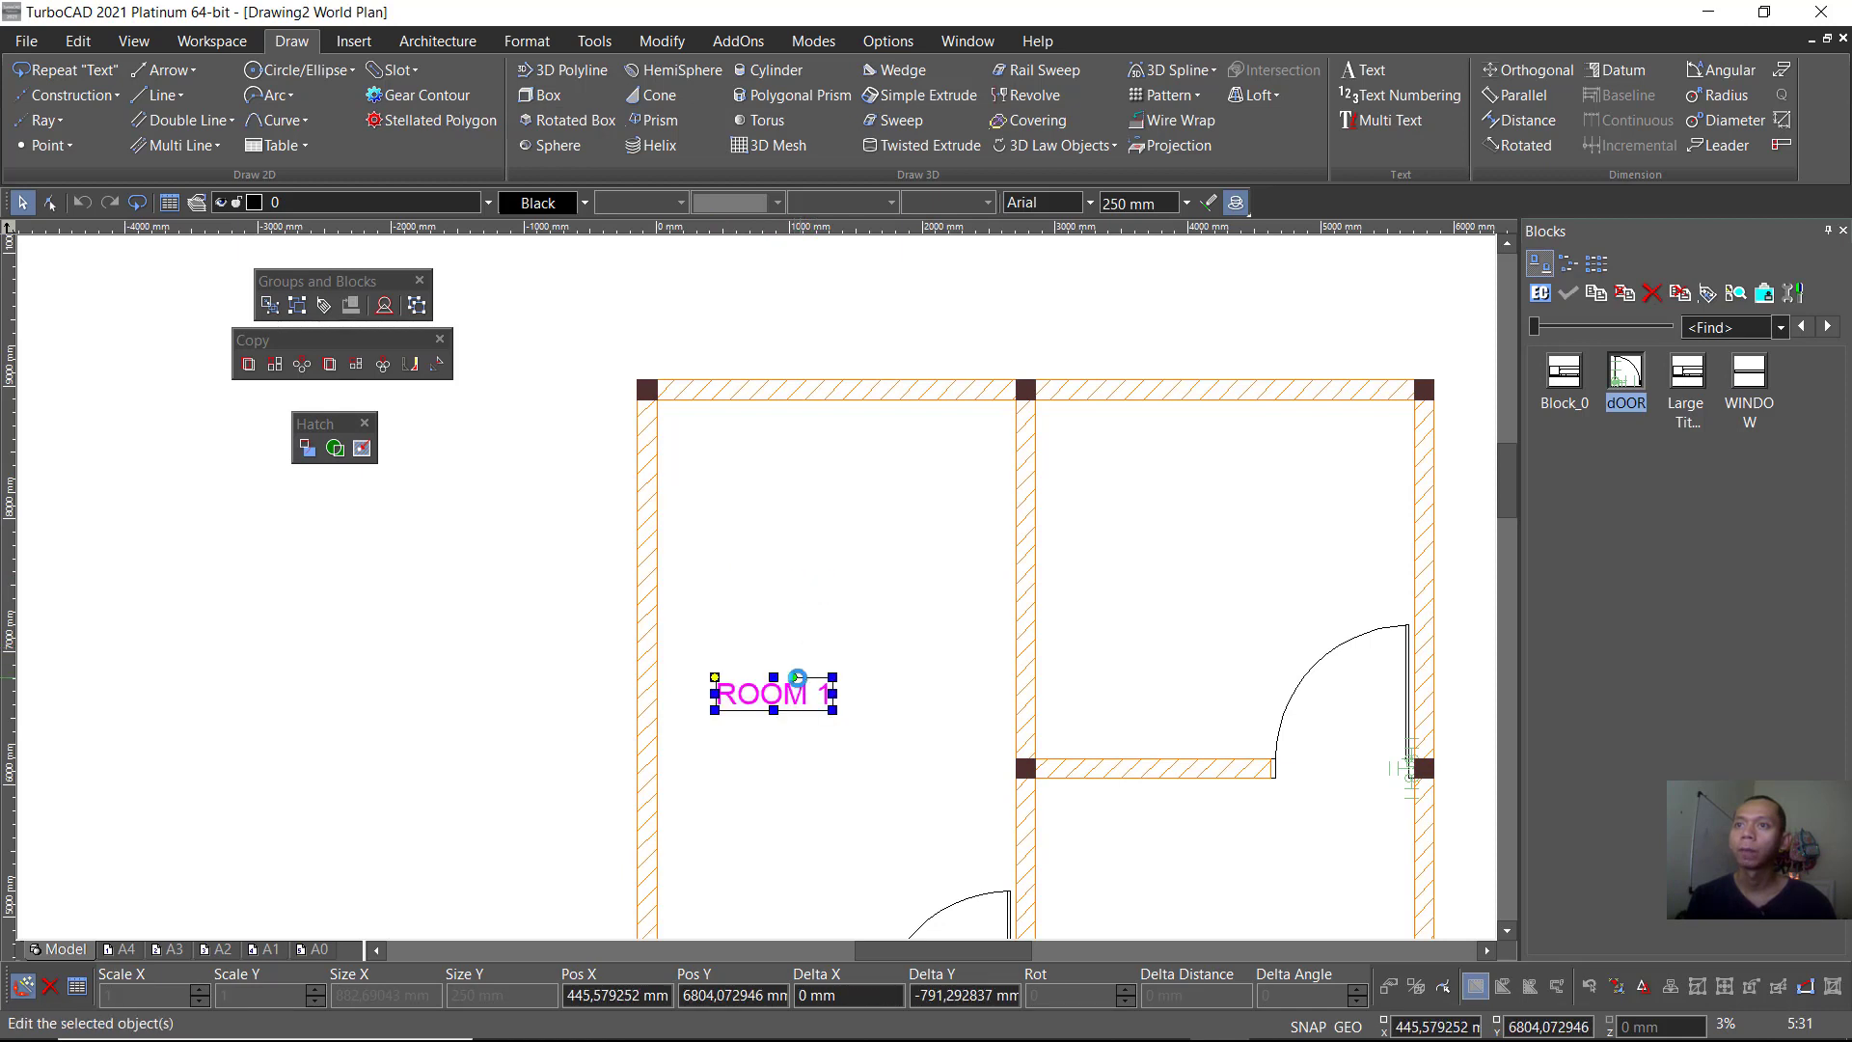
left_click(716, 680)
left_click(775, 679)
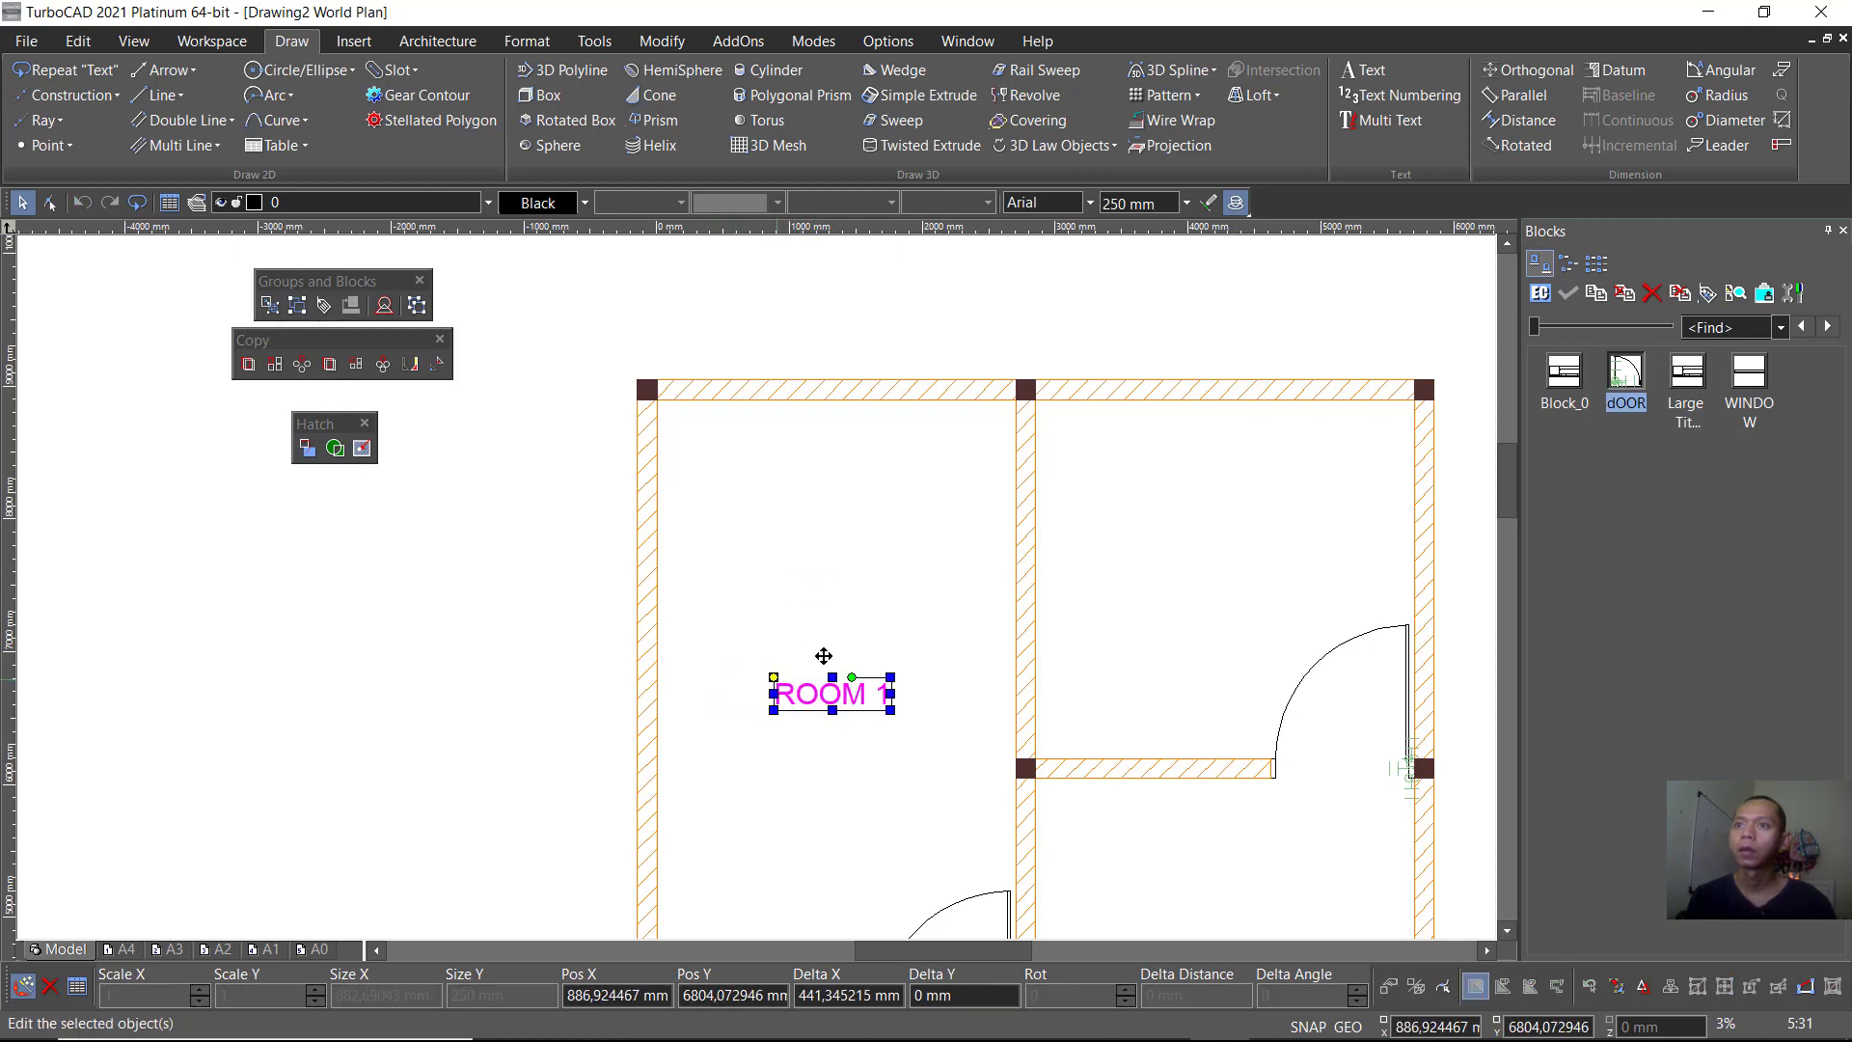
scroll(880, 608, "down", 2)
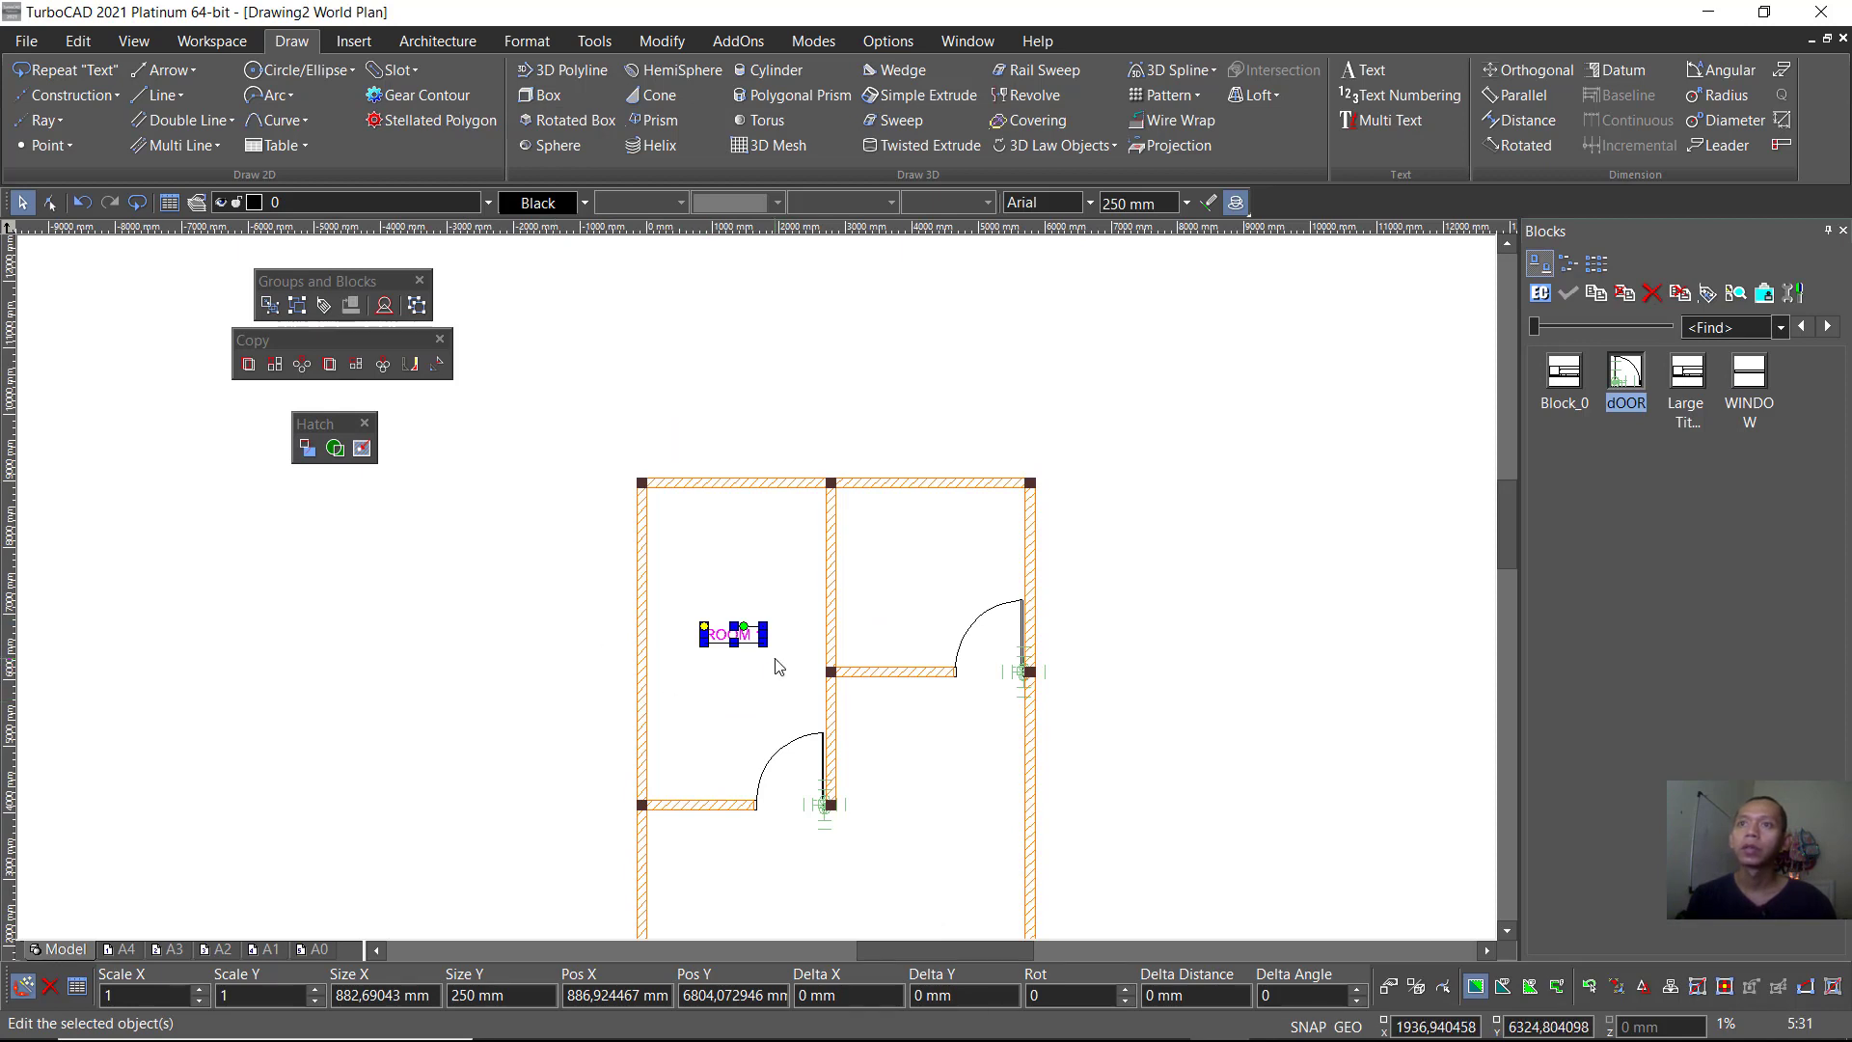
left_click(248, 364)
Step: Linear-copy the ROOM 1 label into the lower-left, upper-right and lower rooms
scroll(726, 687, "down", 2)
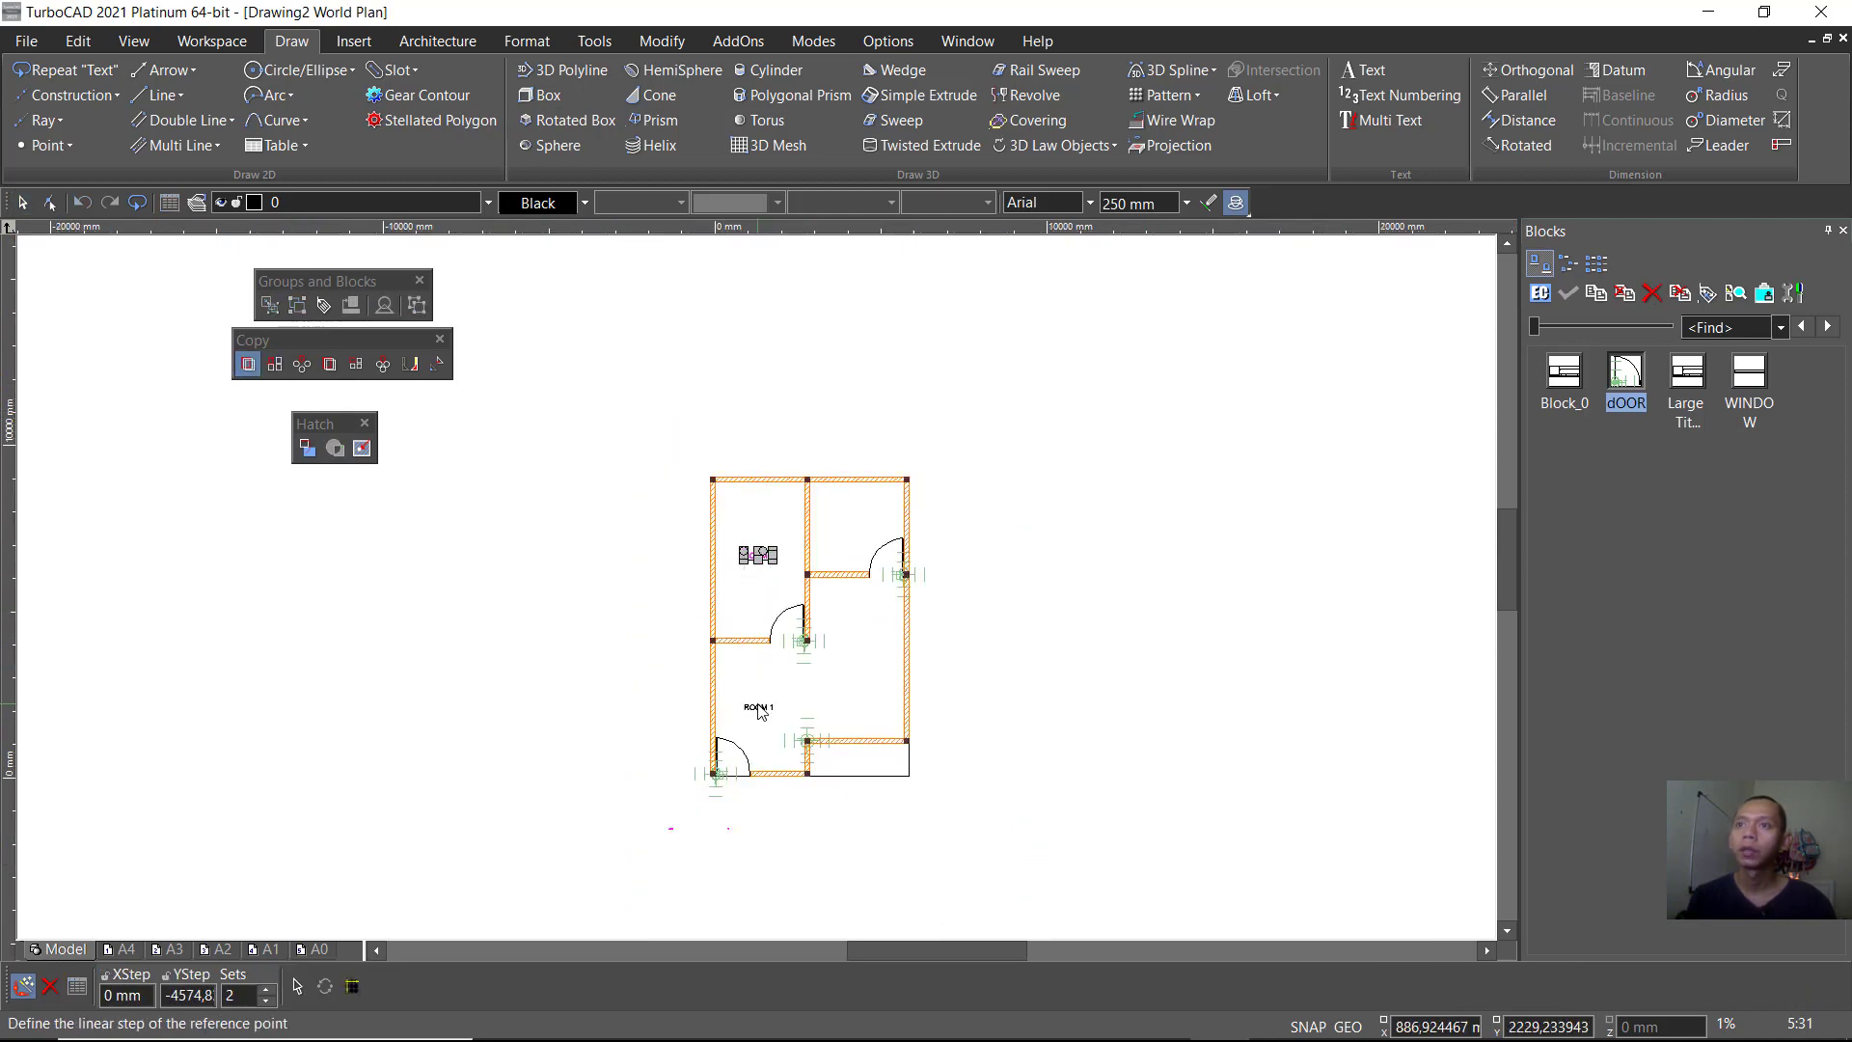
left_click(762, 711)
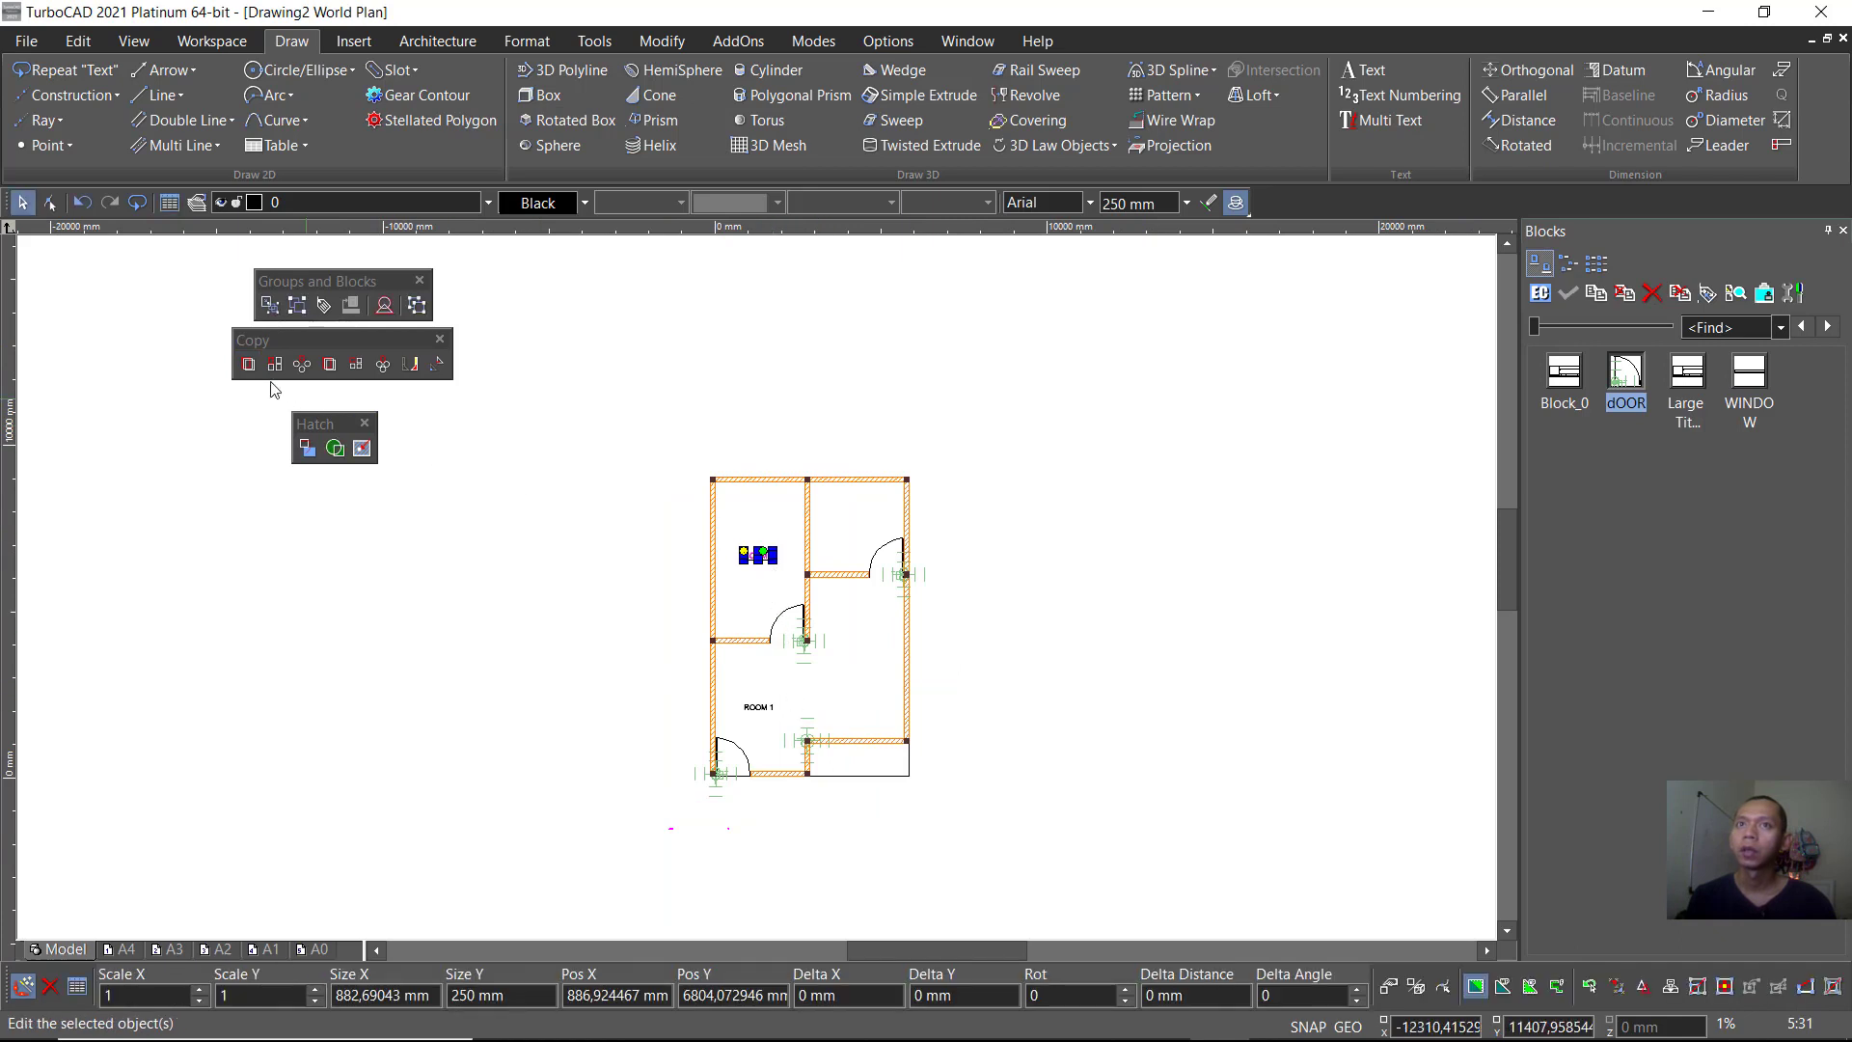
left_click(248, 364)
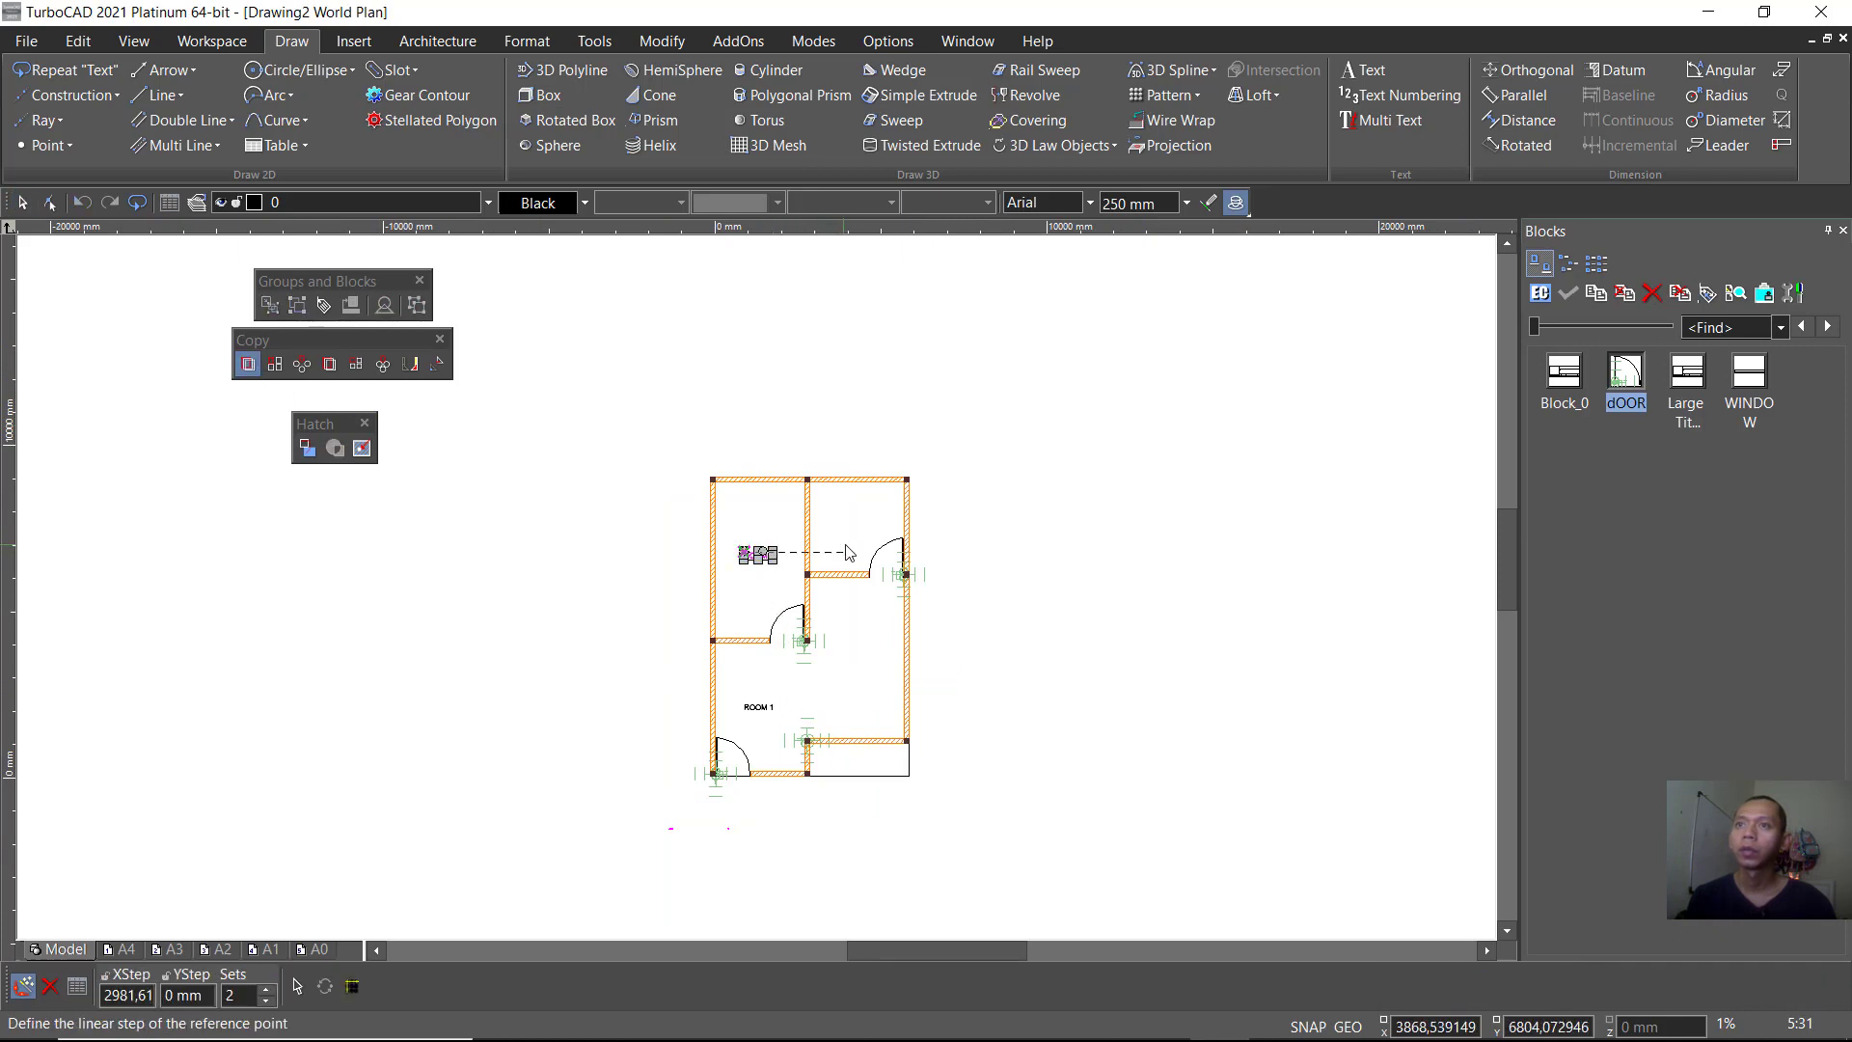
left_click(847, 553)
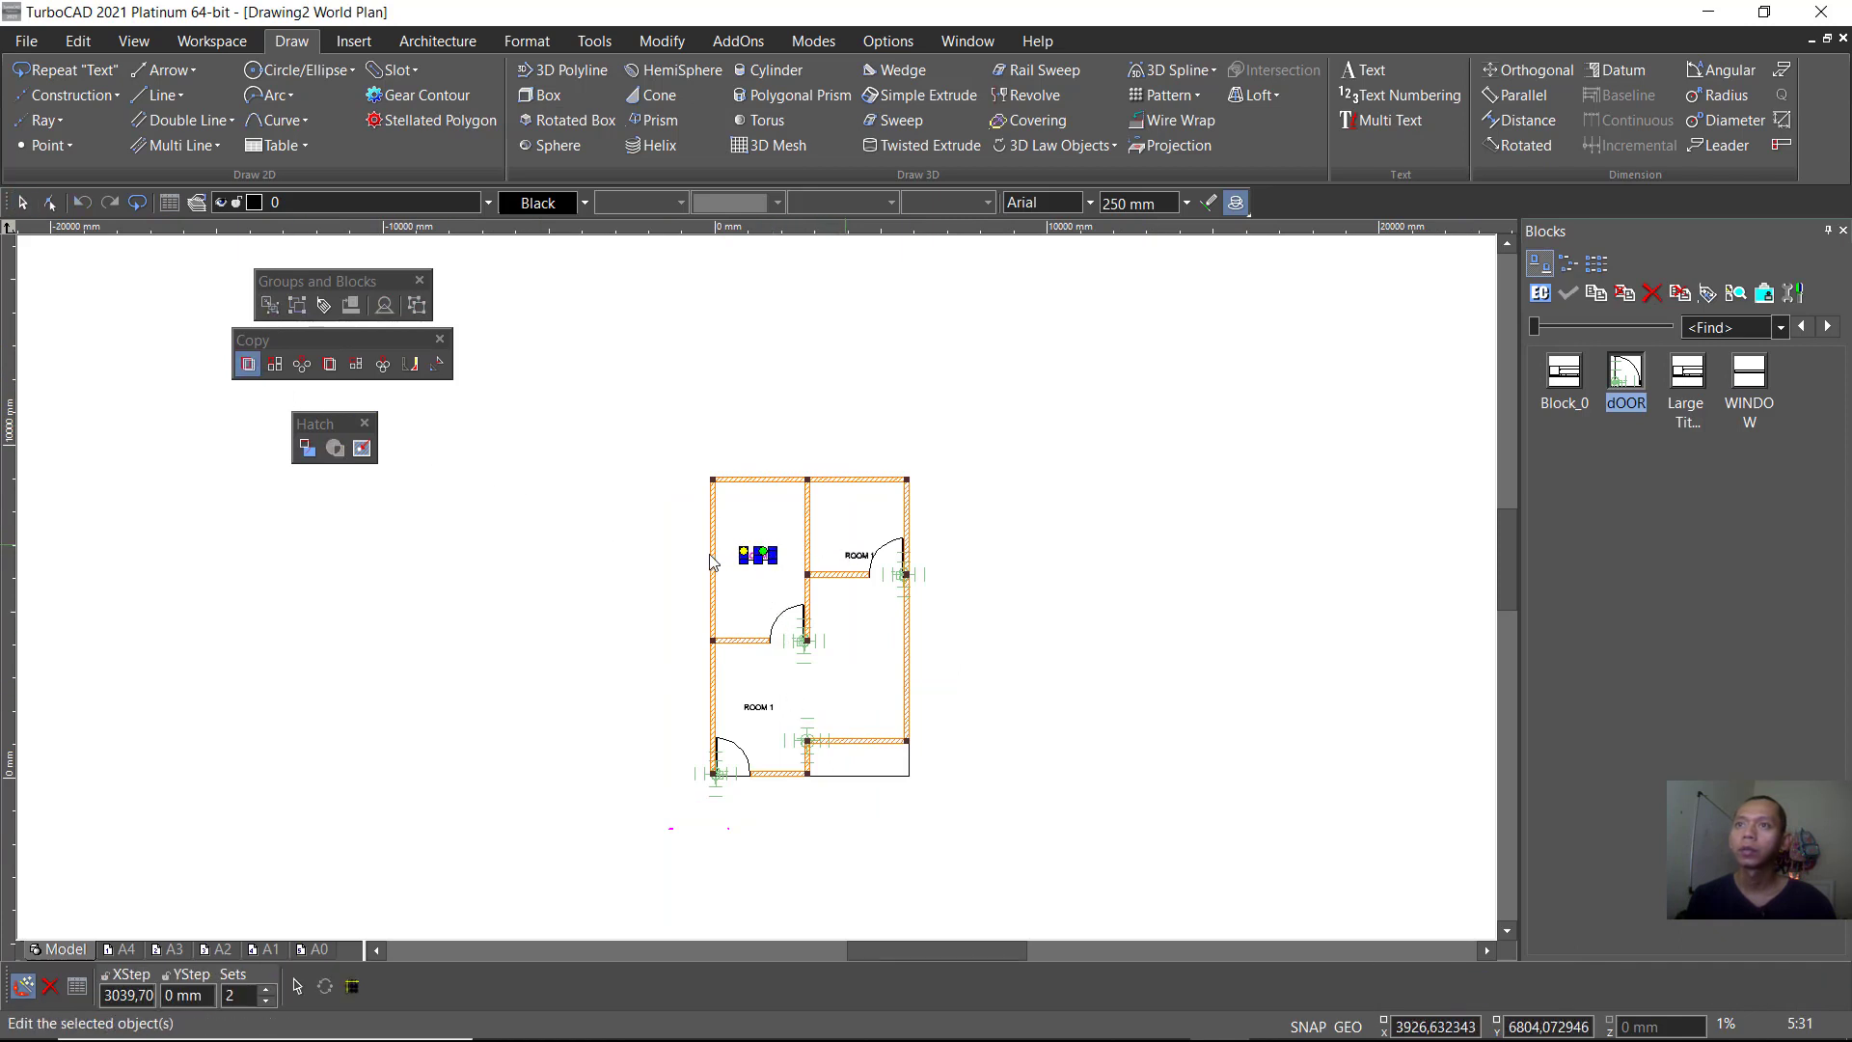
left_click(862, 557)
left_click(248, 364)
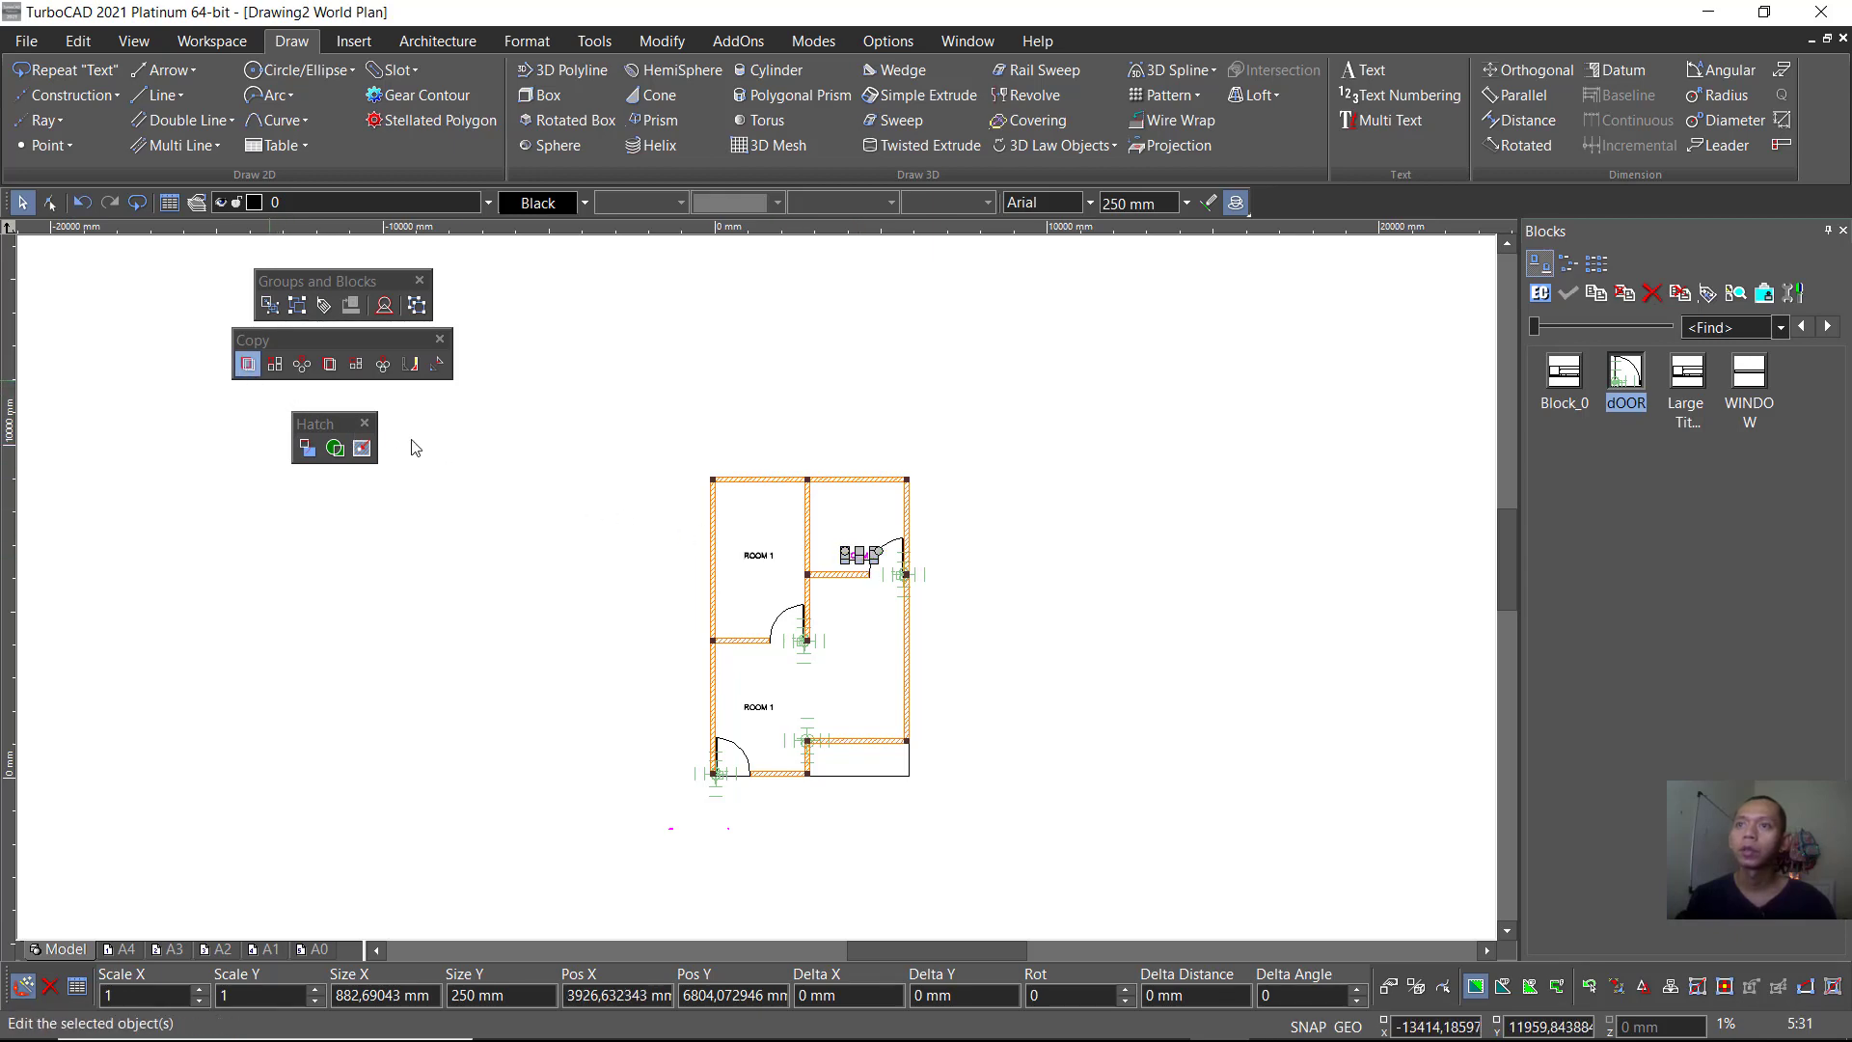
left_click(860, 664)
Step: Move the upper-right room's label copy higher into place
scroll(835, 620, "up", 2)
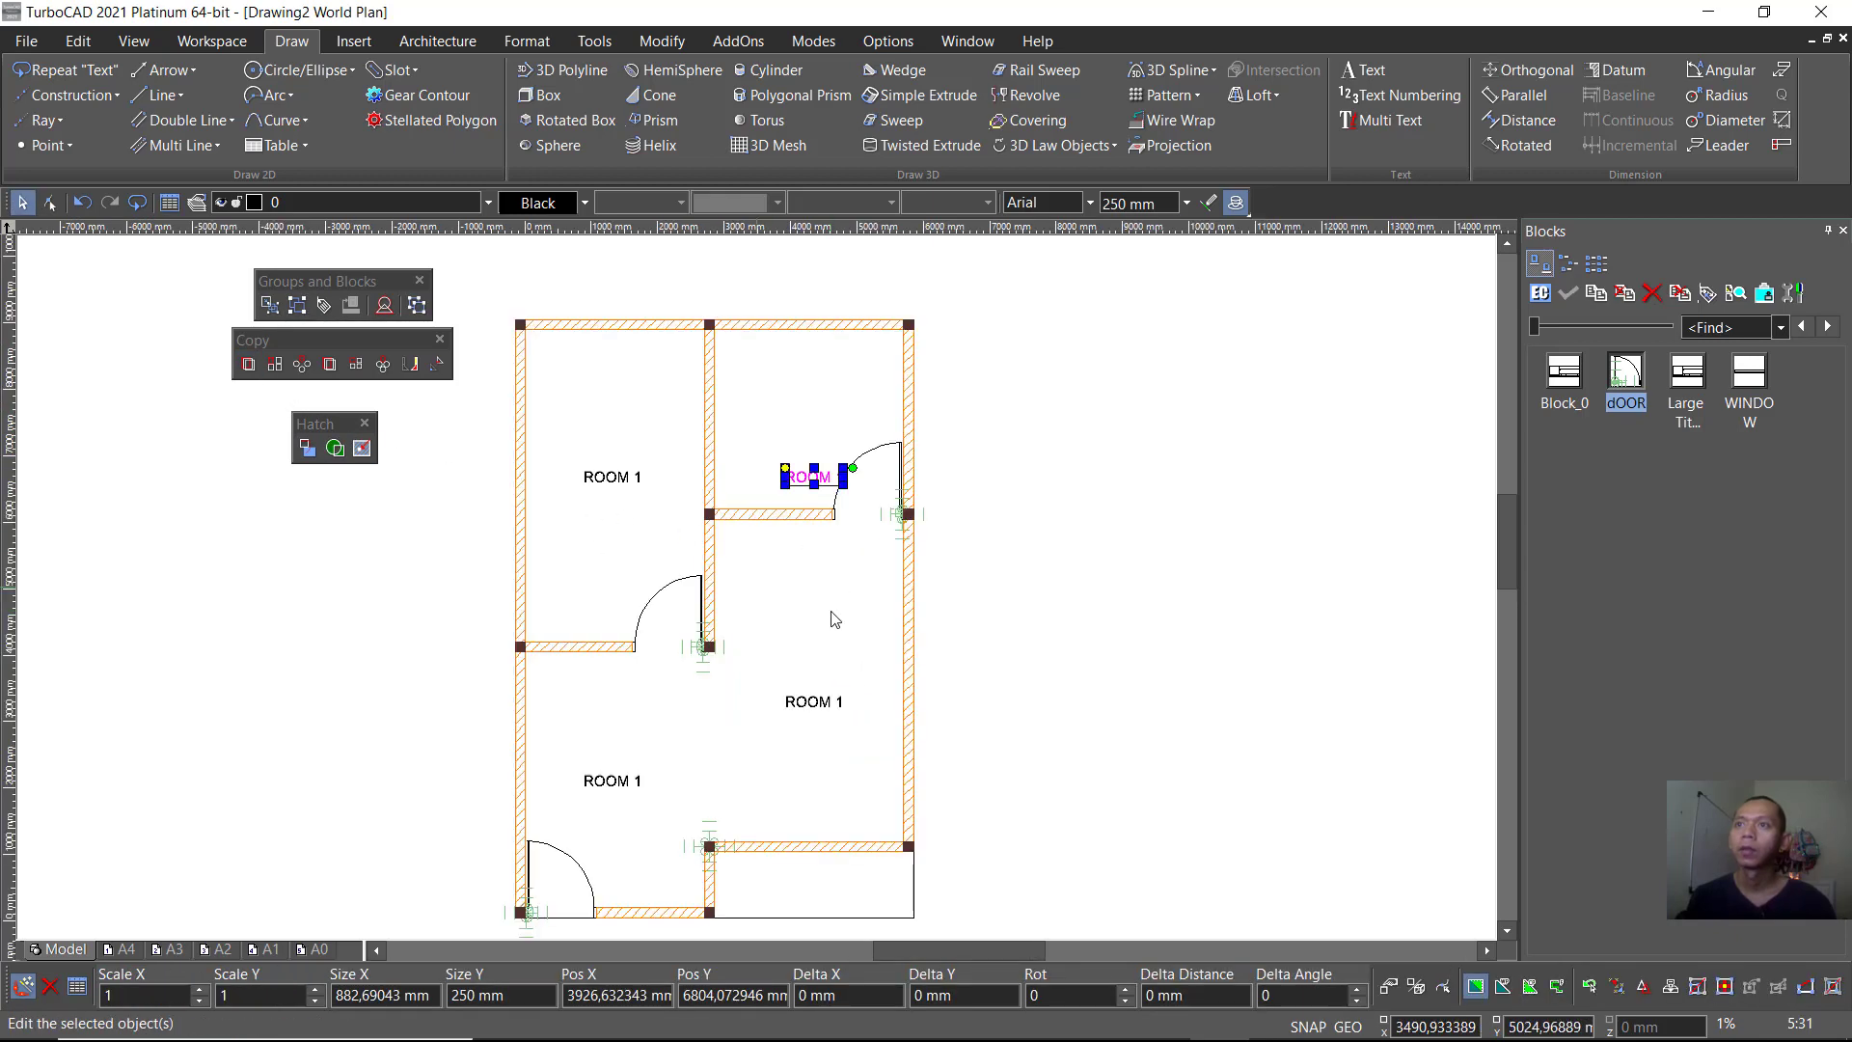
scroll(756, 592, "up", 2)
scroll(758, 617, "down", 2)
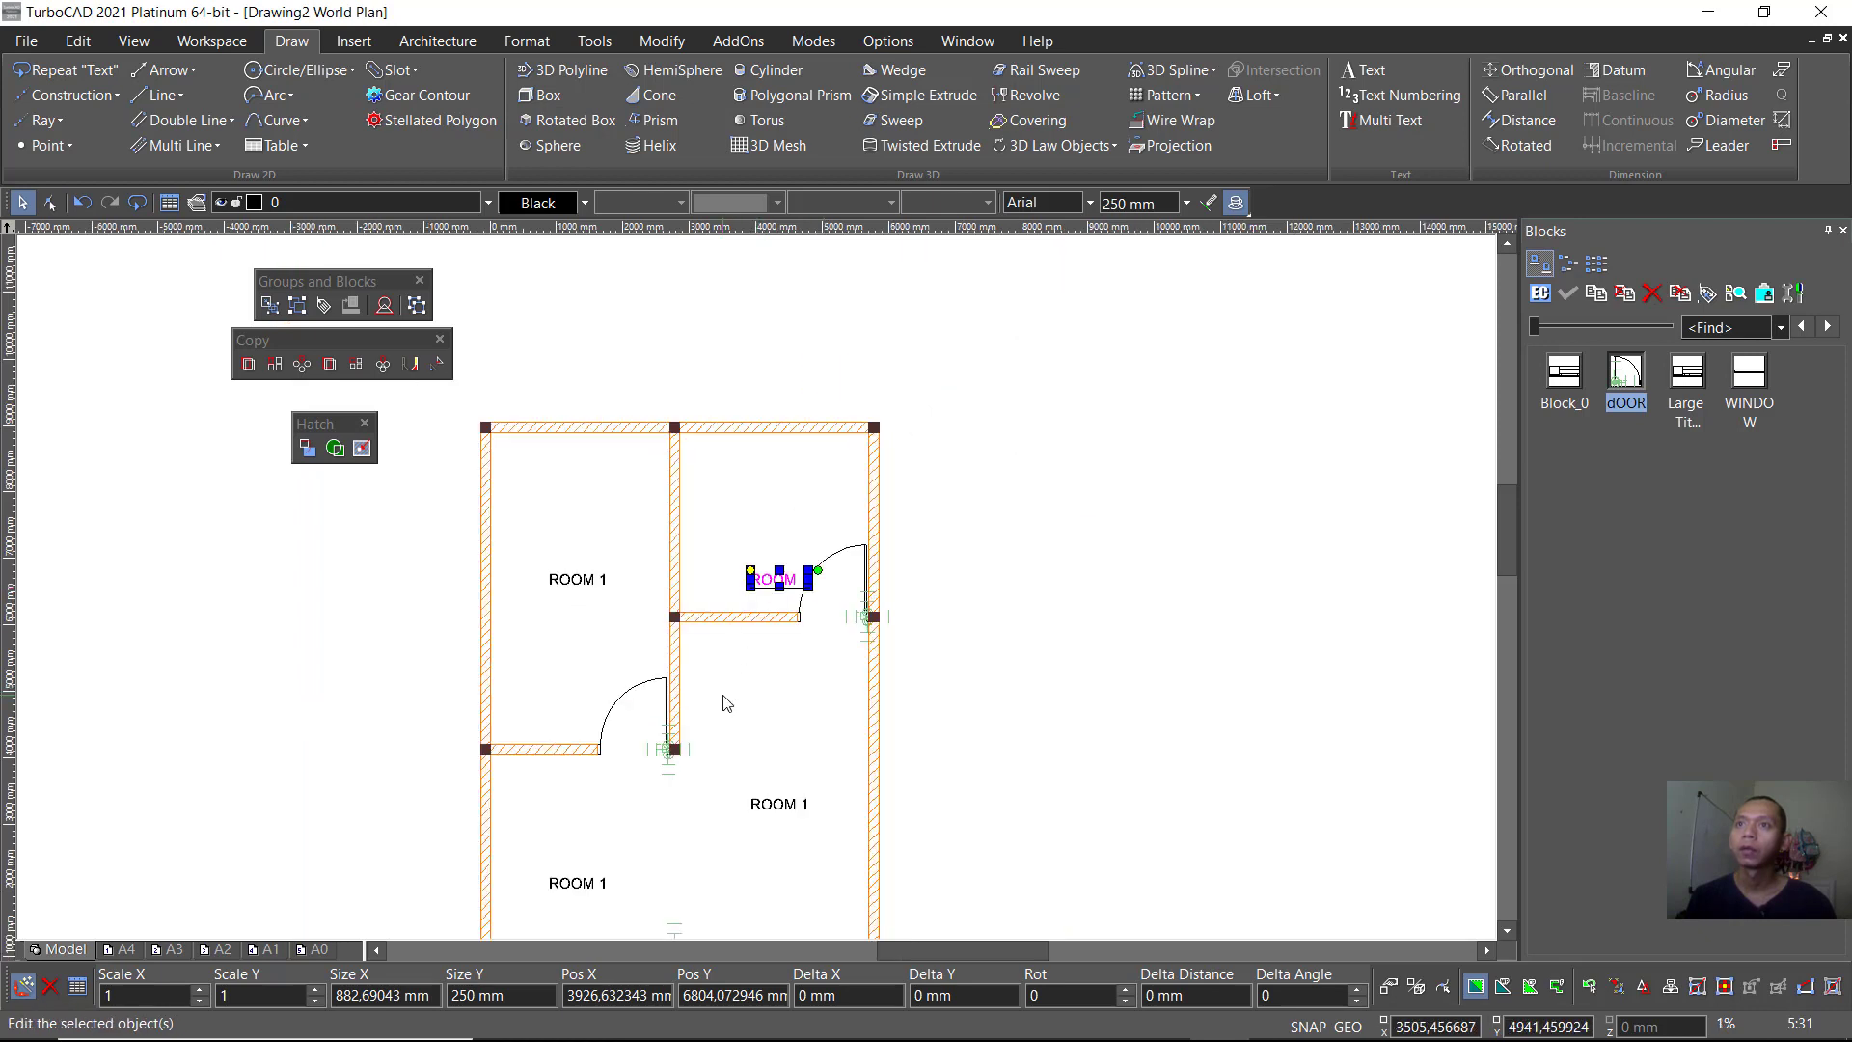
left_click(752, 571)
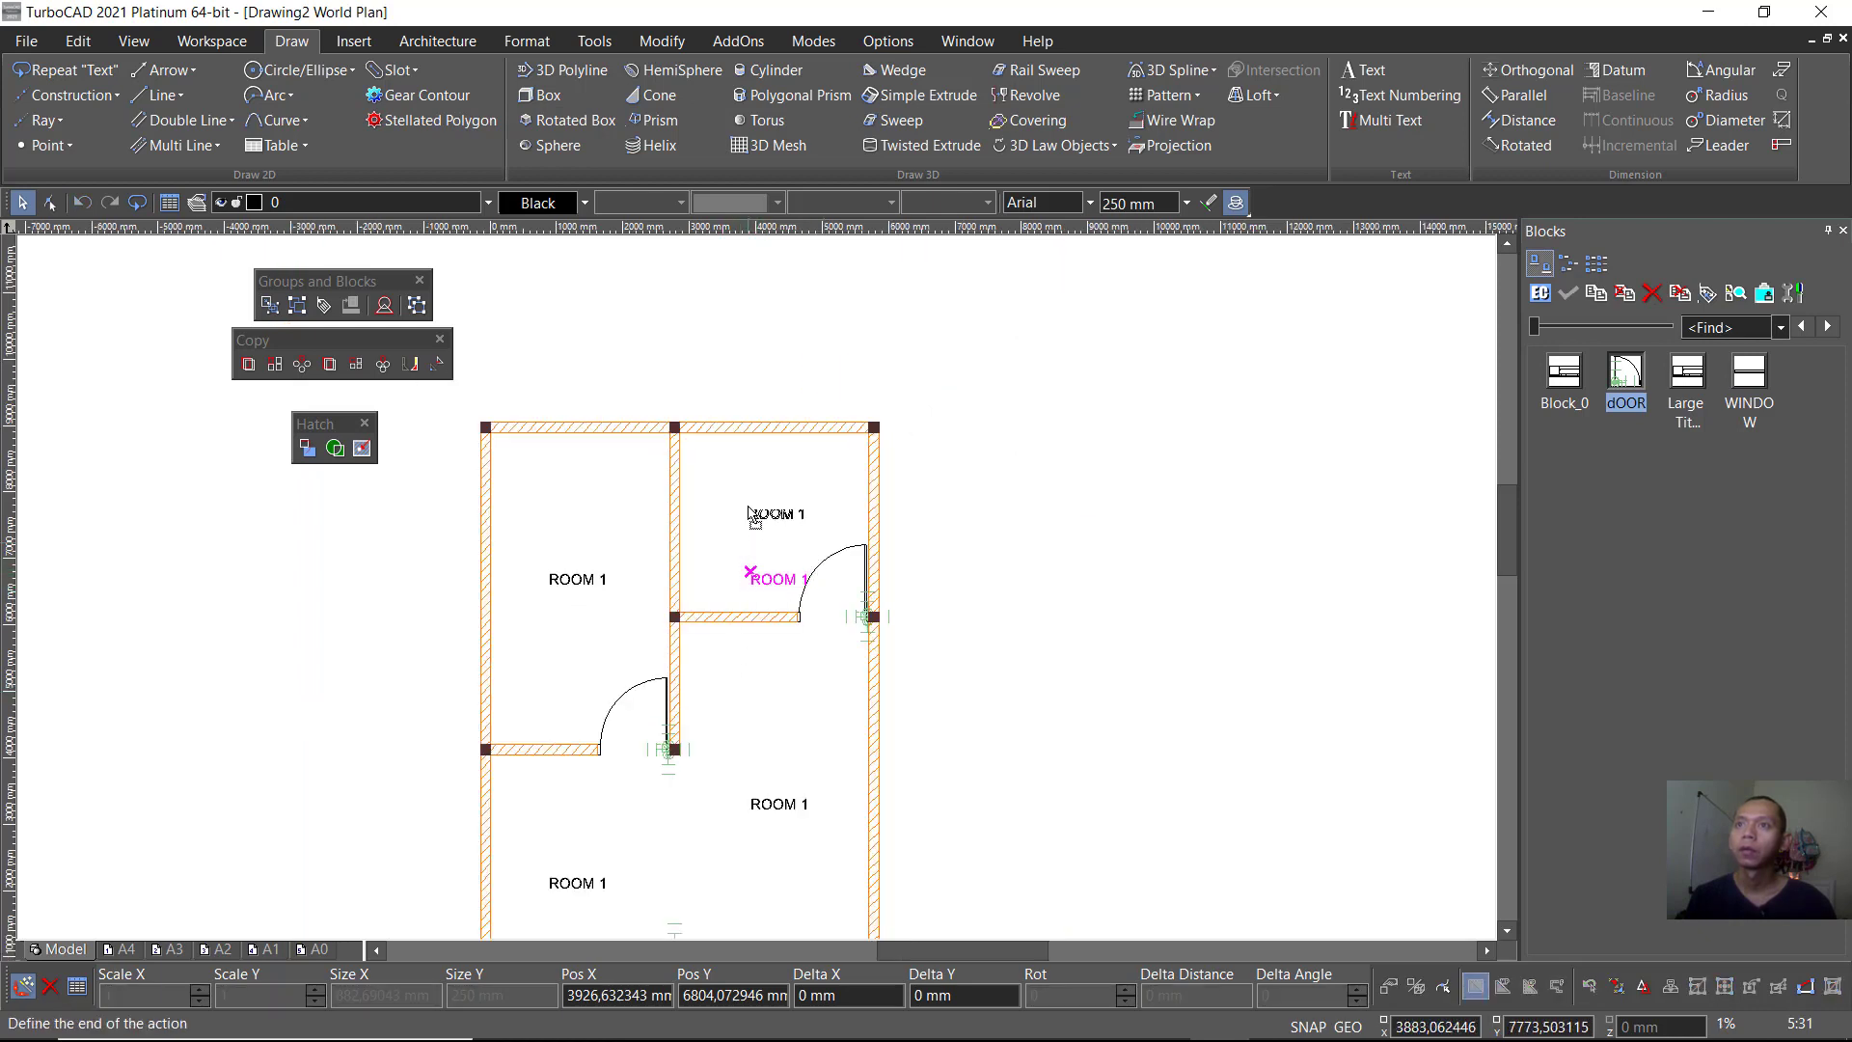
left_click(745, 518)
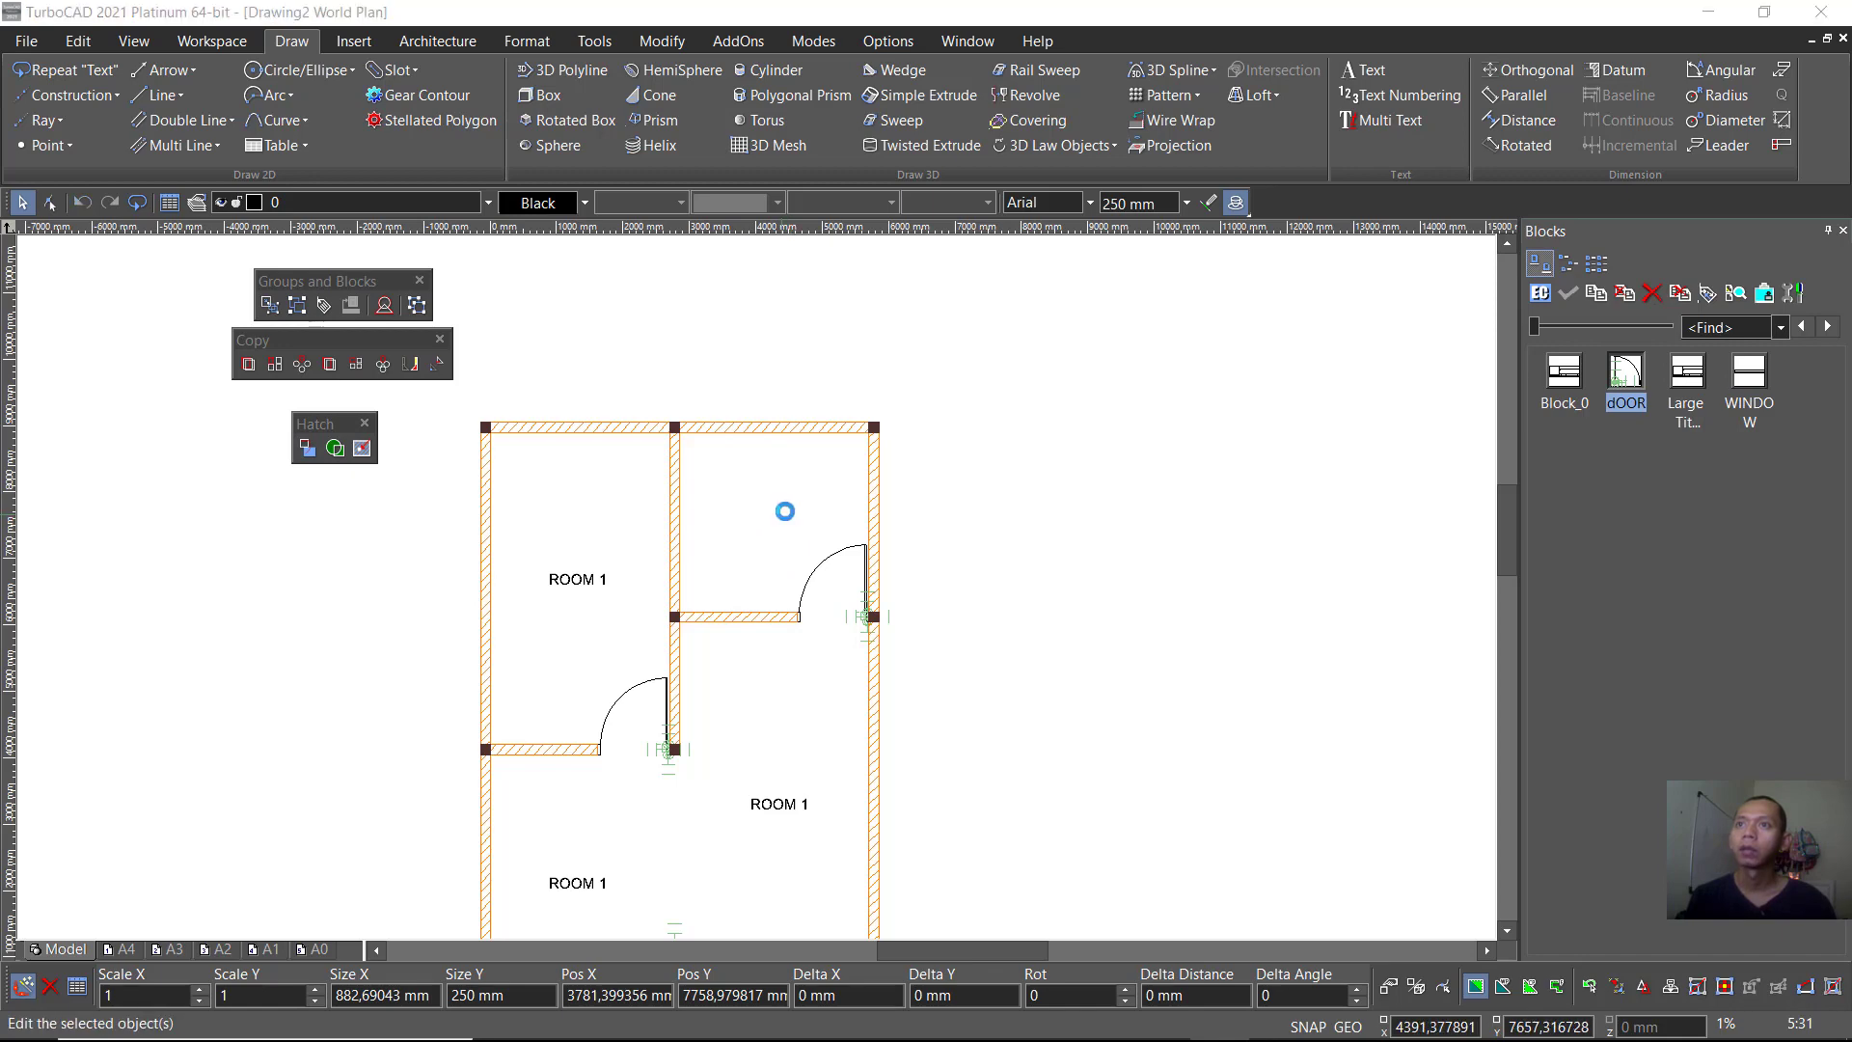
Step: Rename the right-hand label copies to ROOM 2 and ROOM 3
double_click(786, 519)
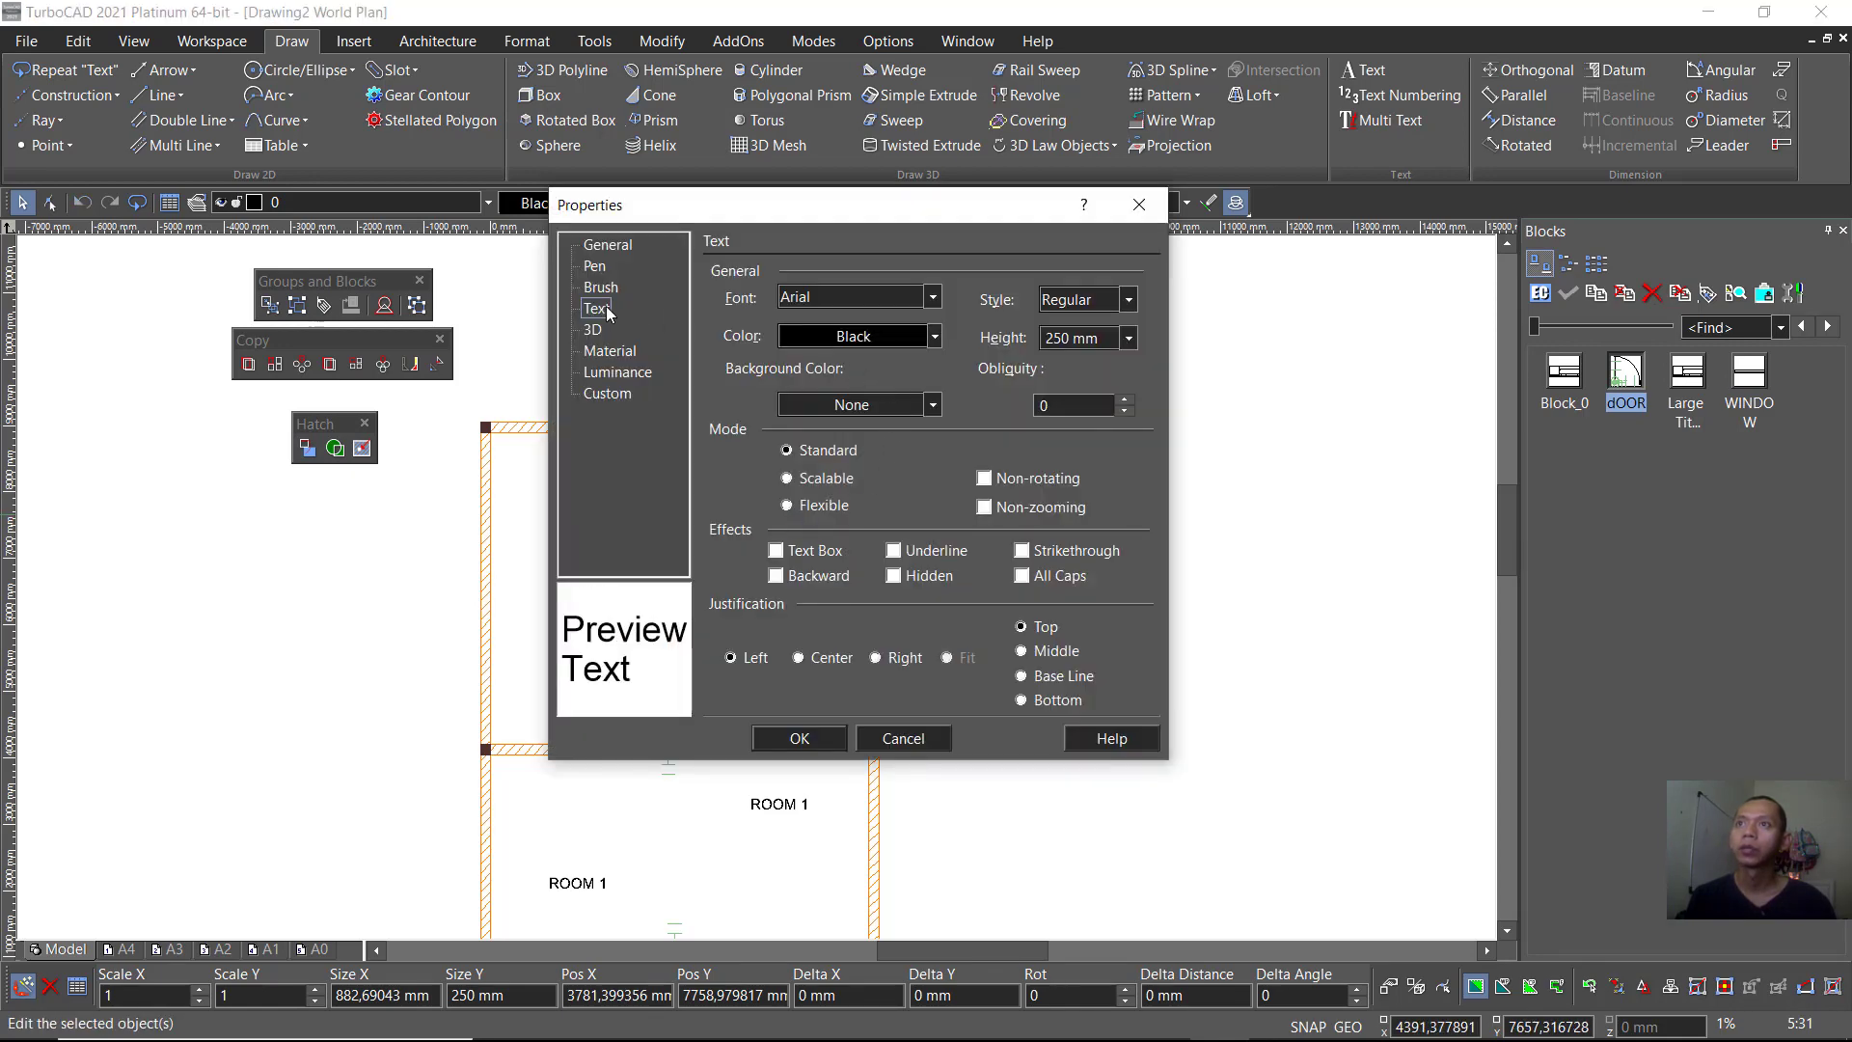
left_click(607, 246)
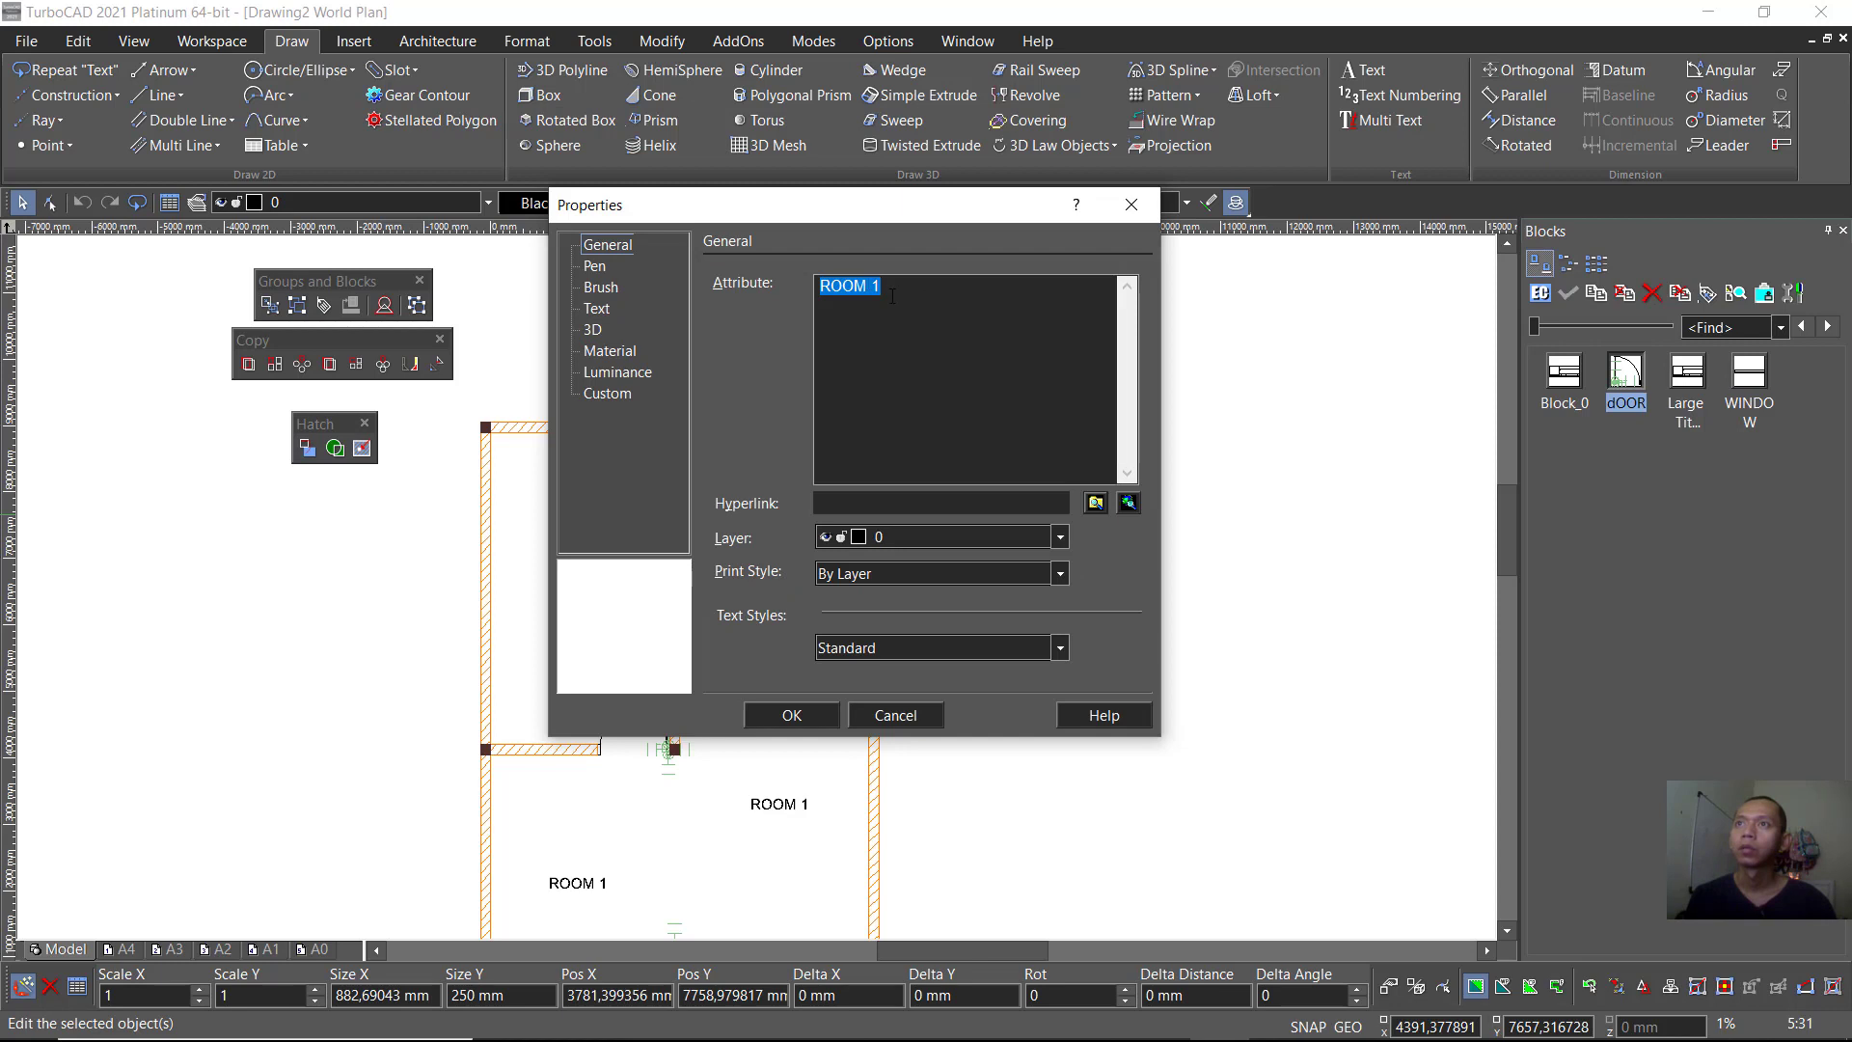
left_click(880, 291)
type("2")
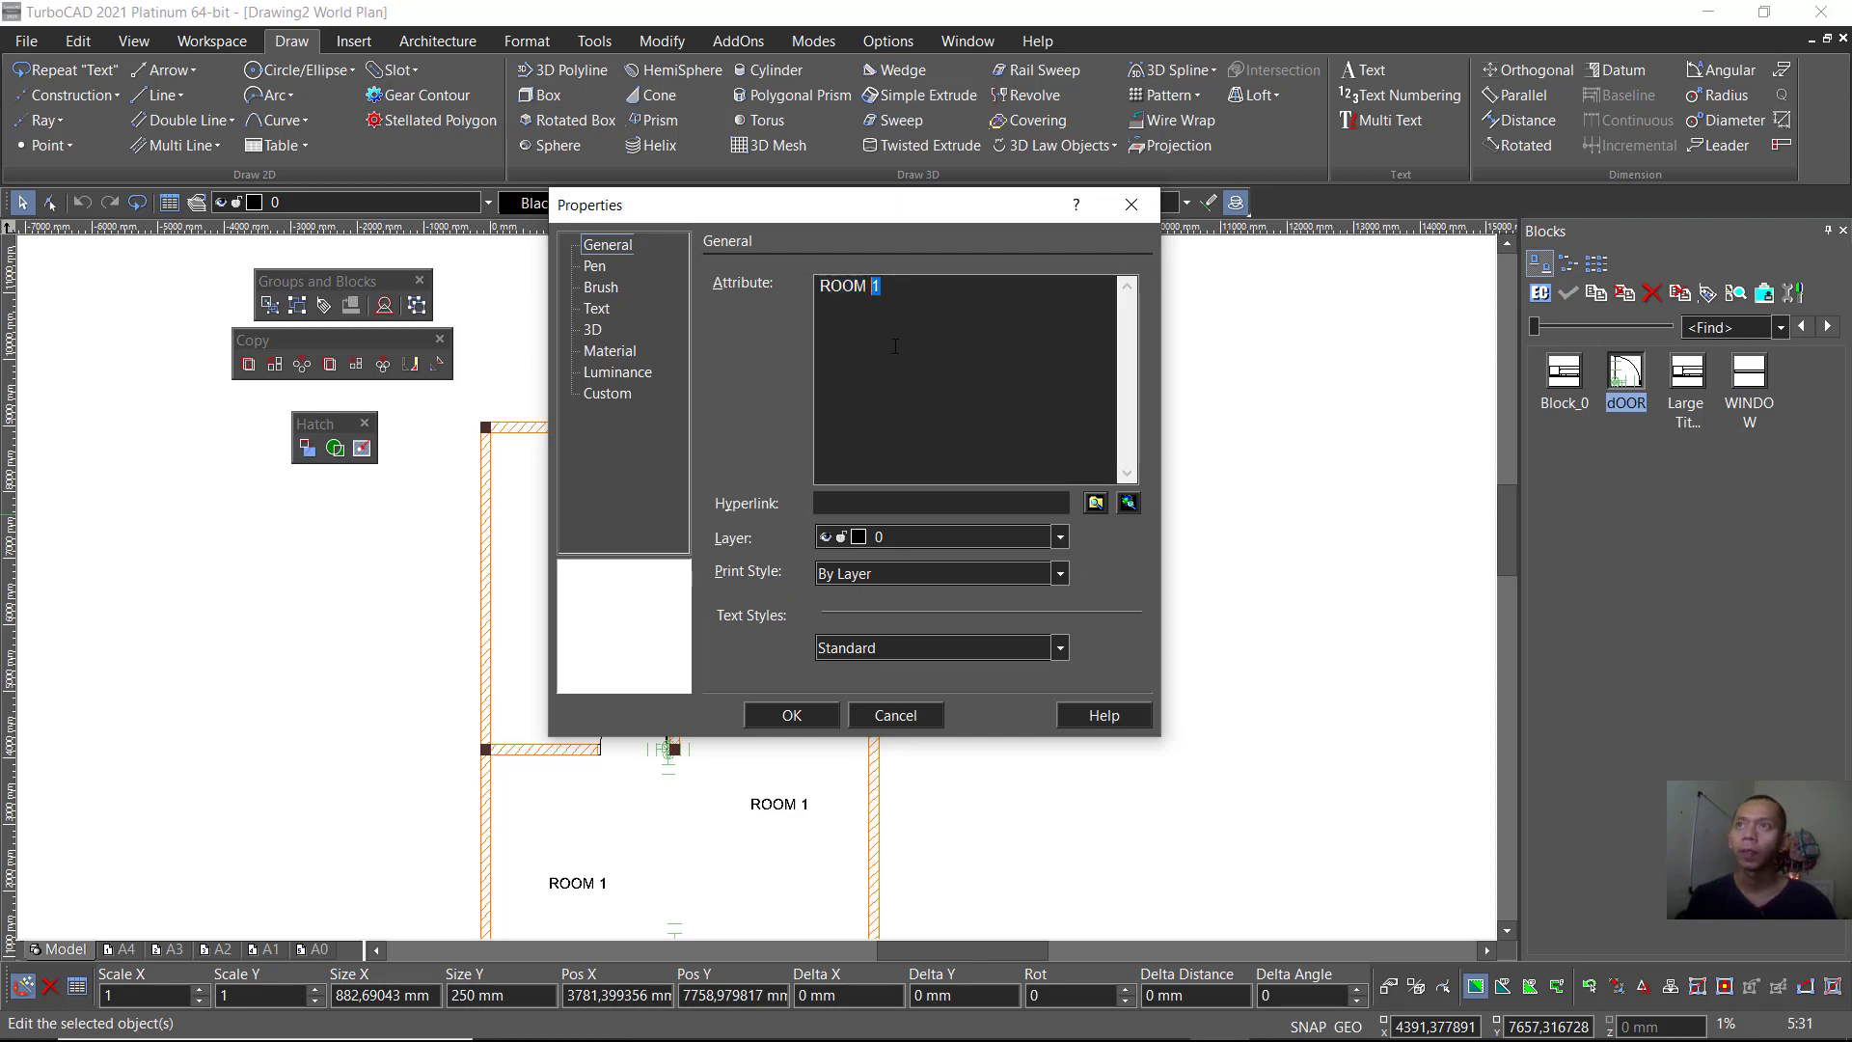
left_click(805, 715)
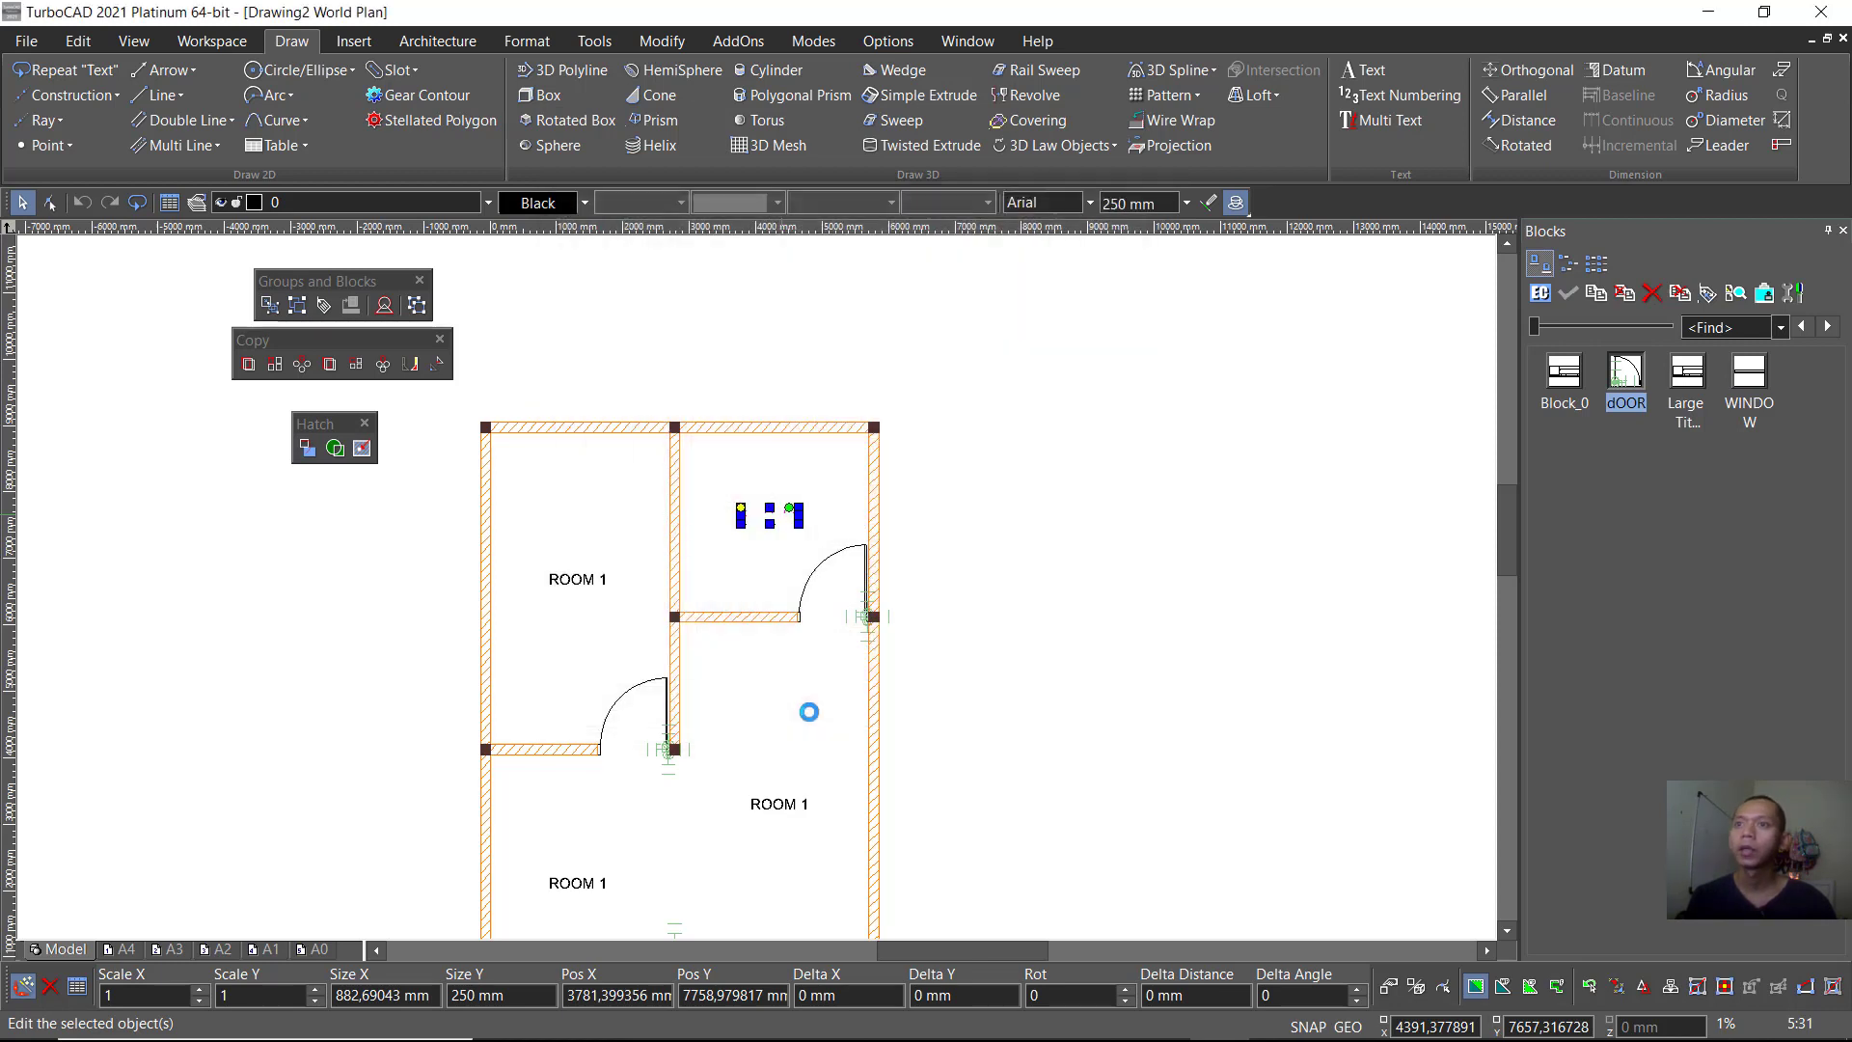
left_click(790, 808)
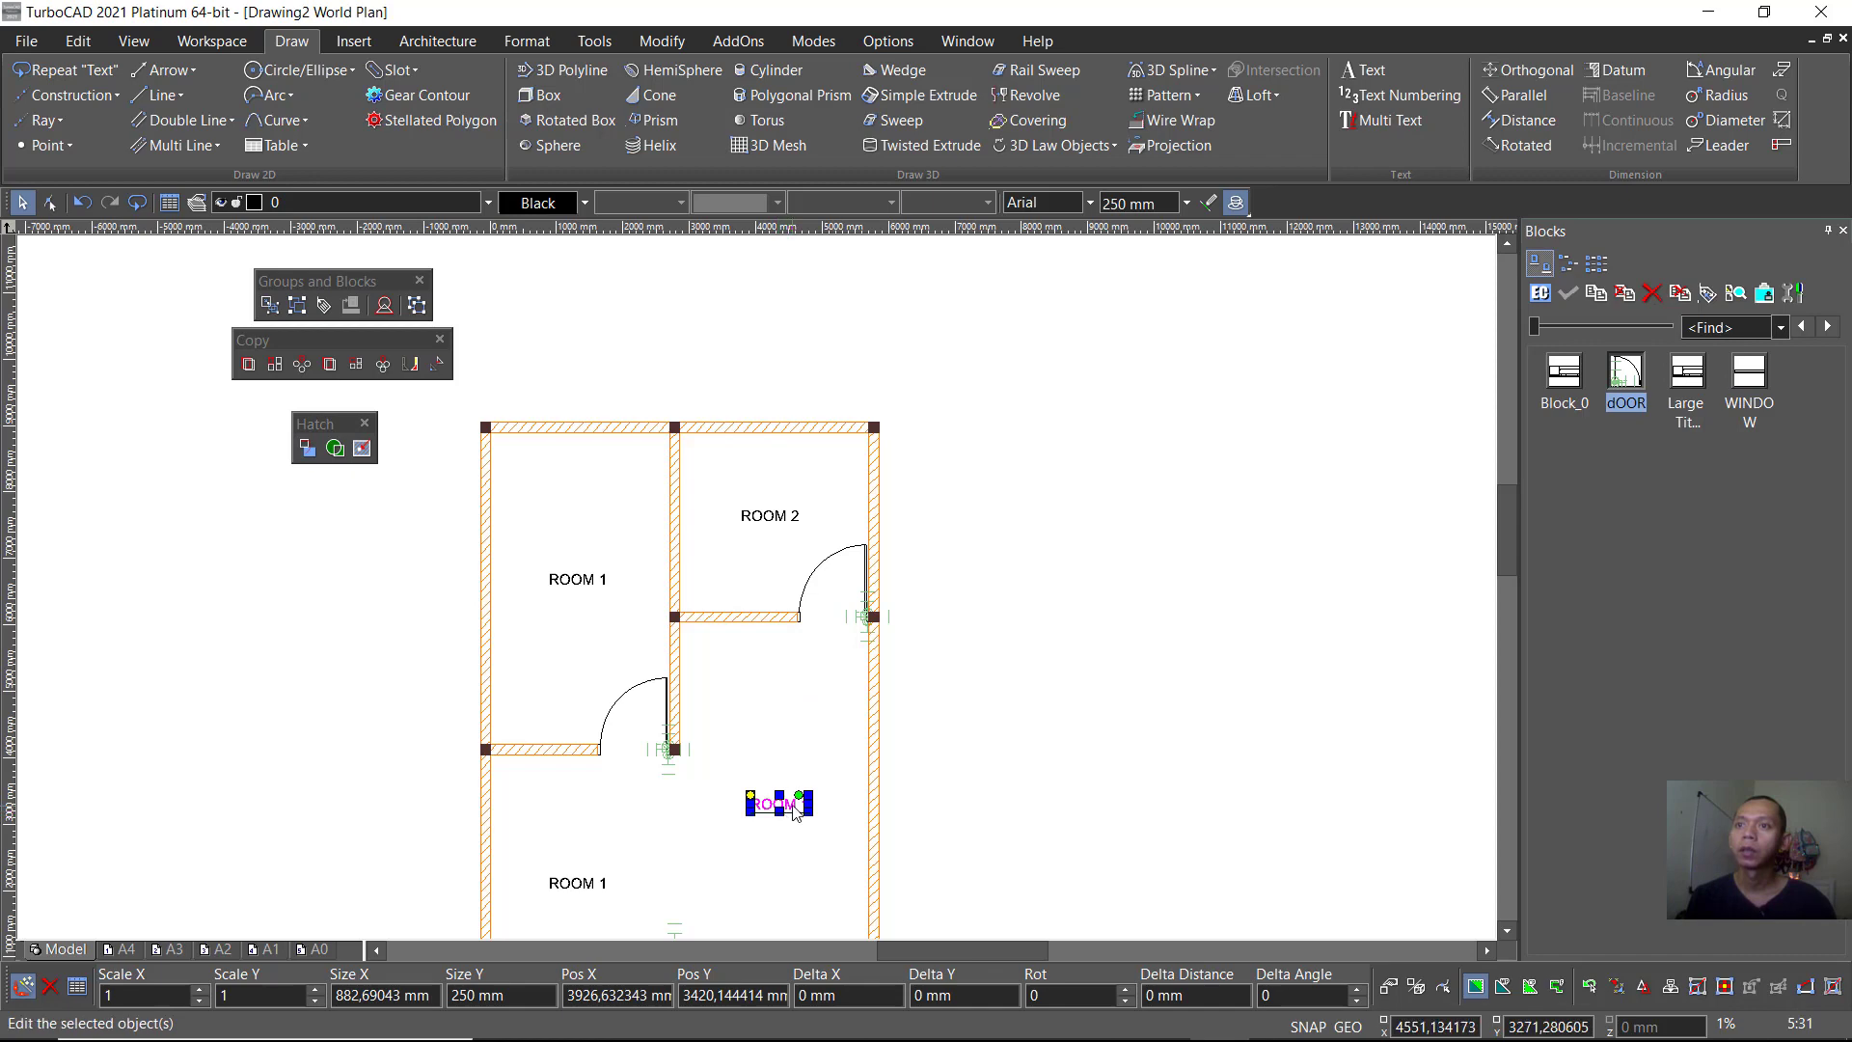
double_click(797, 807)
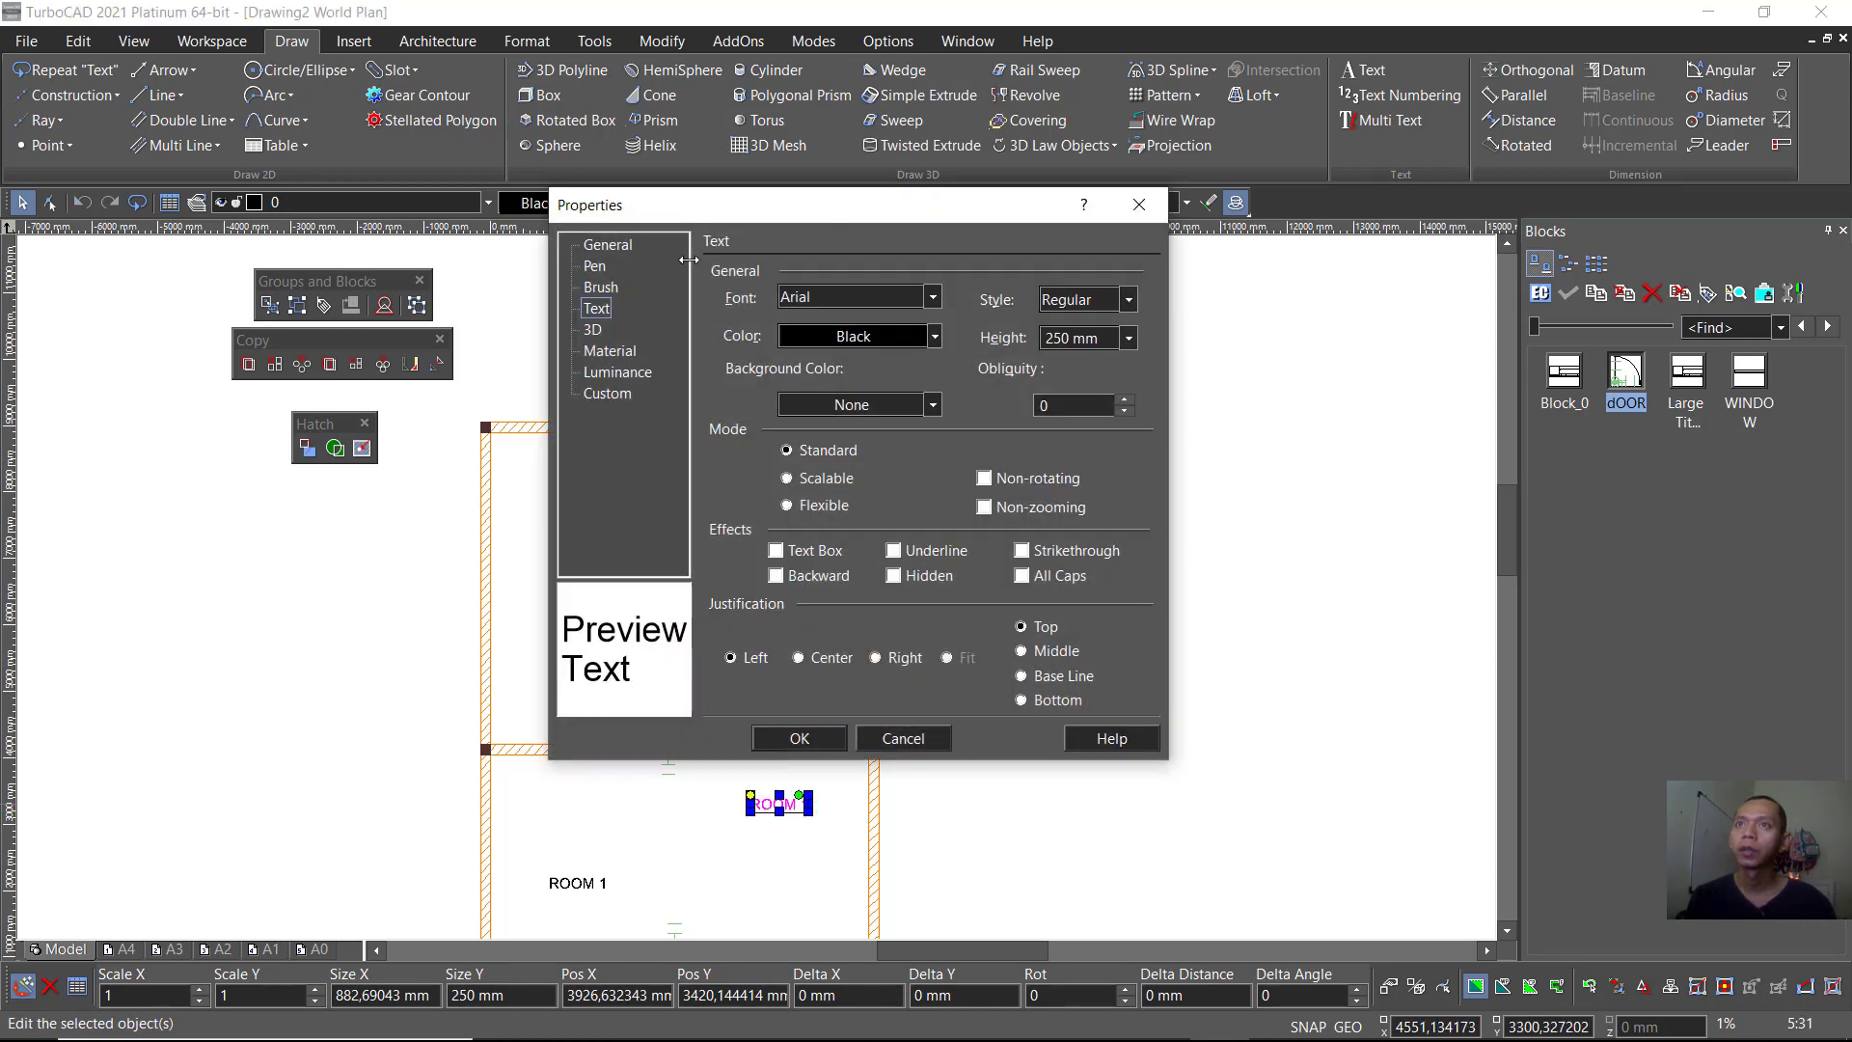
left_click(607, 245)
type("ROOM 3")
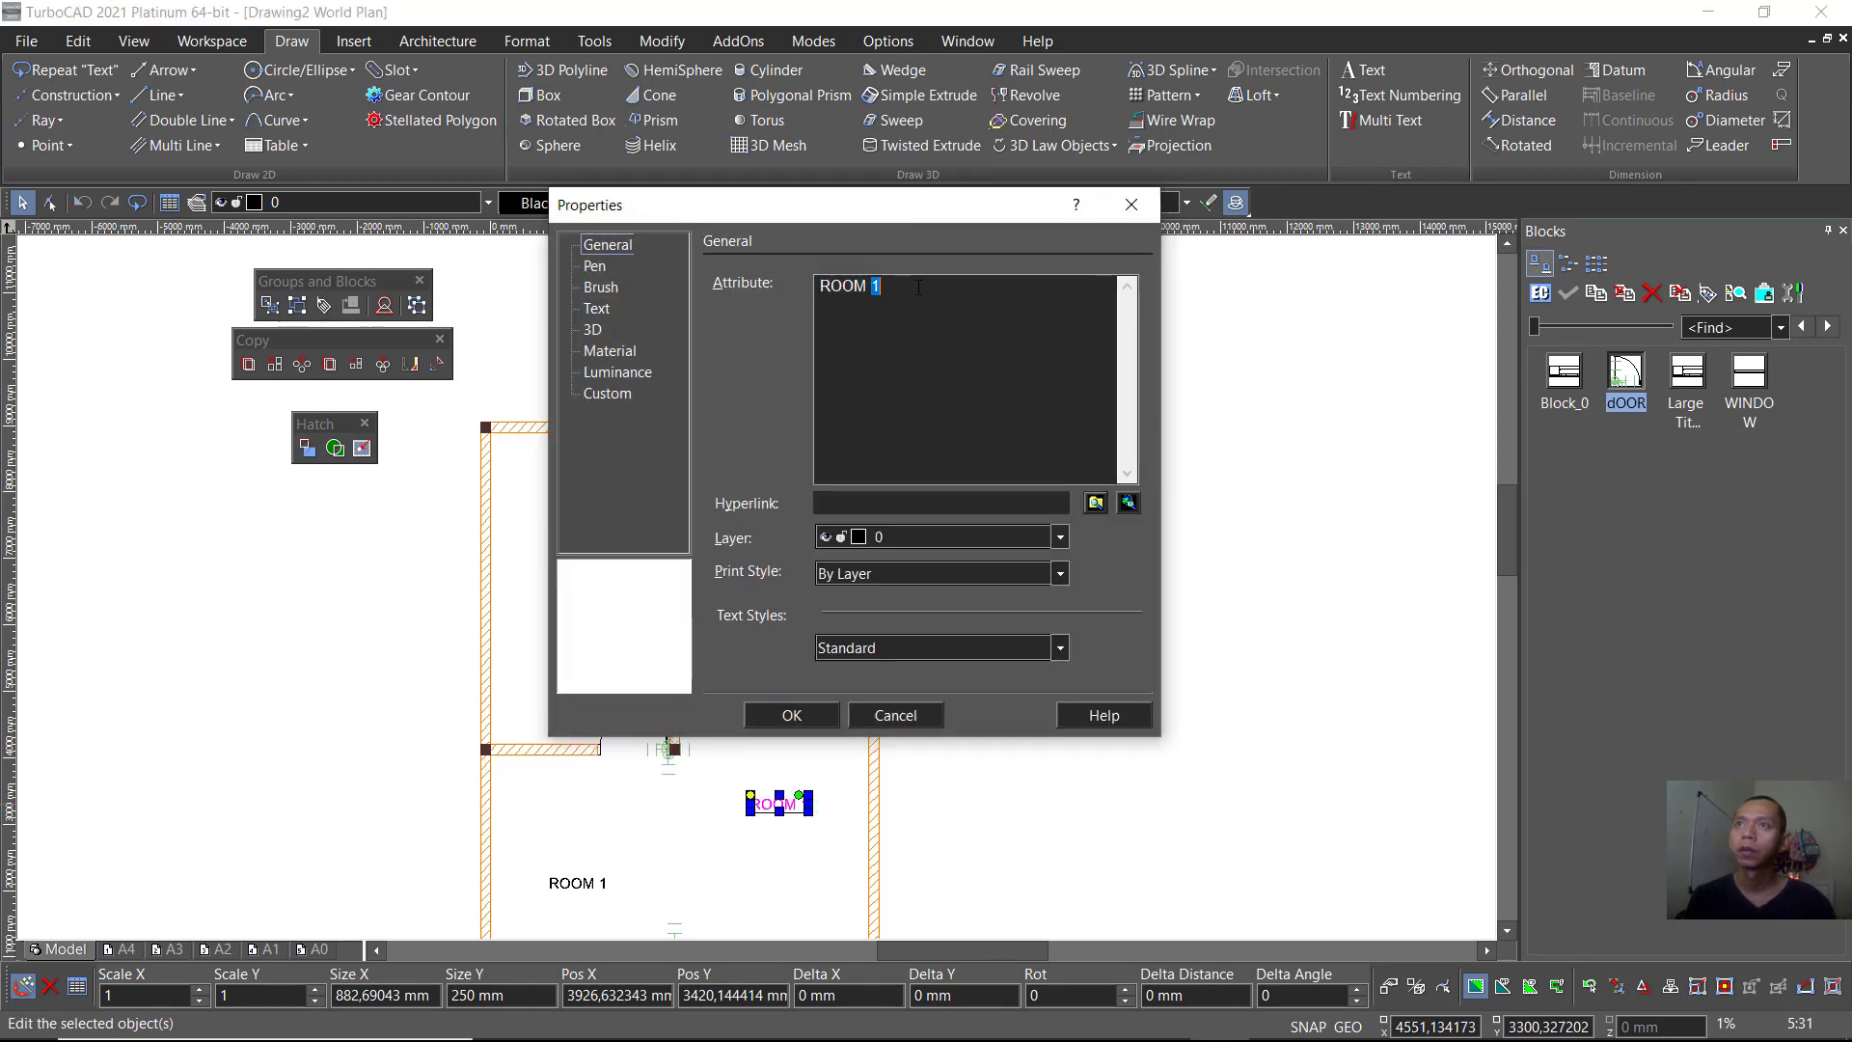
left_click(792, 715)
Step: Rename the lower-left label copy to ROOM 4
left_click_drag(780, 804, 596, 882)
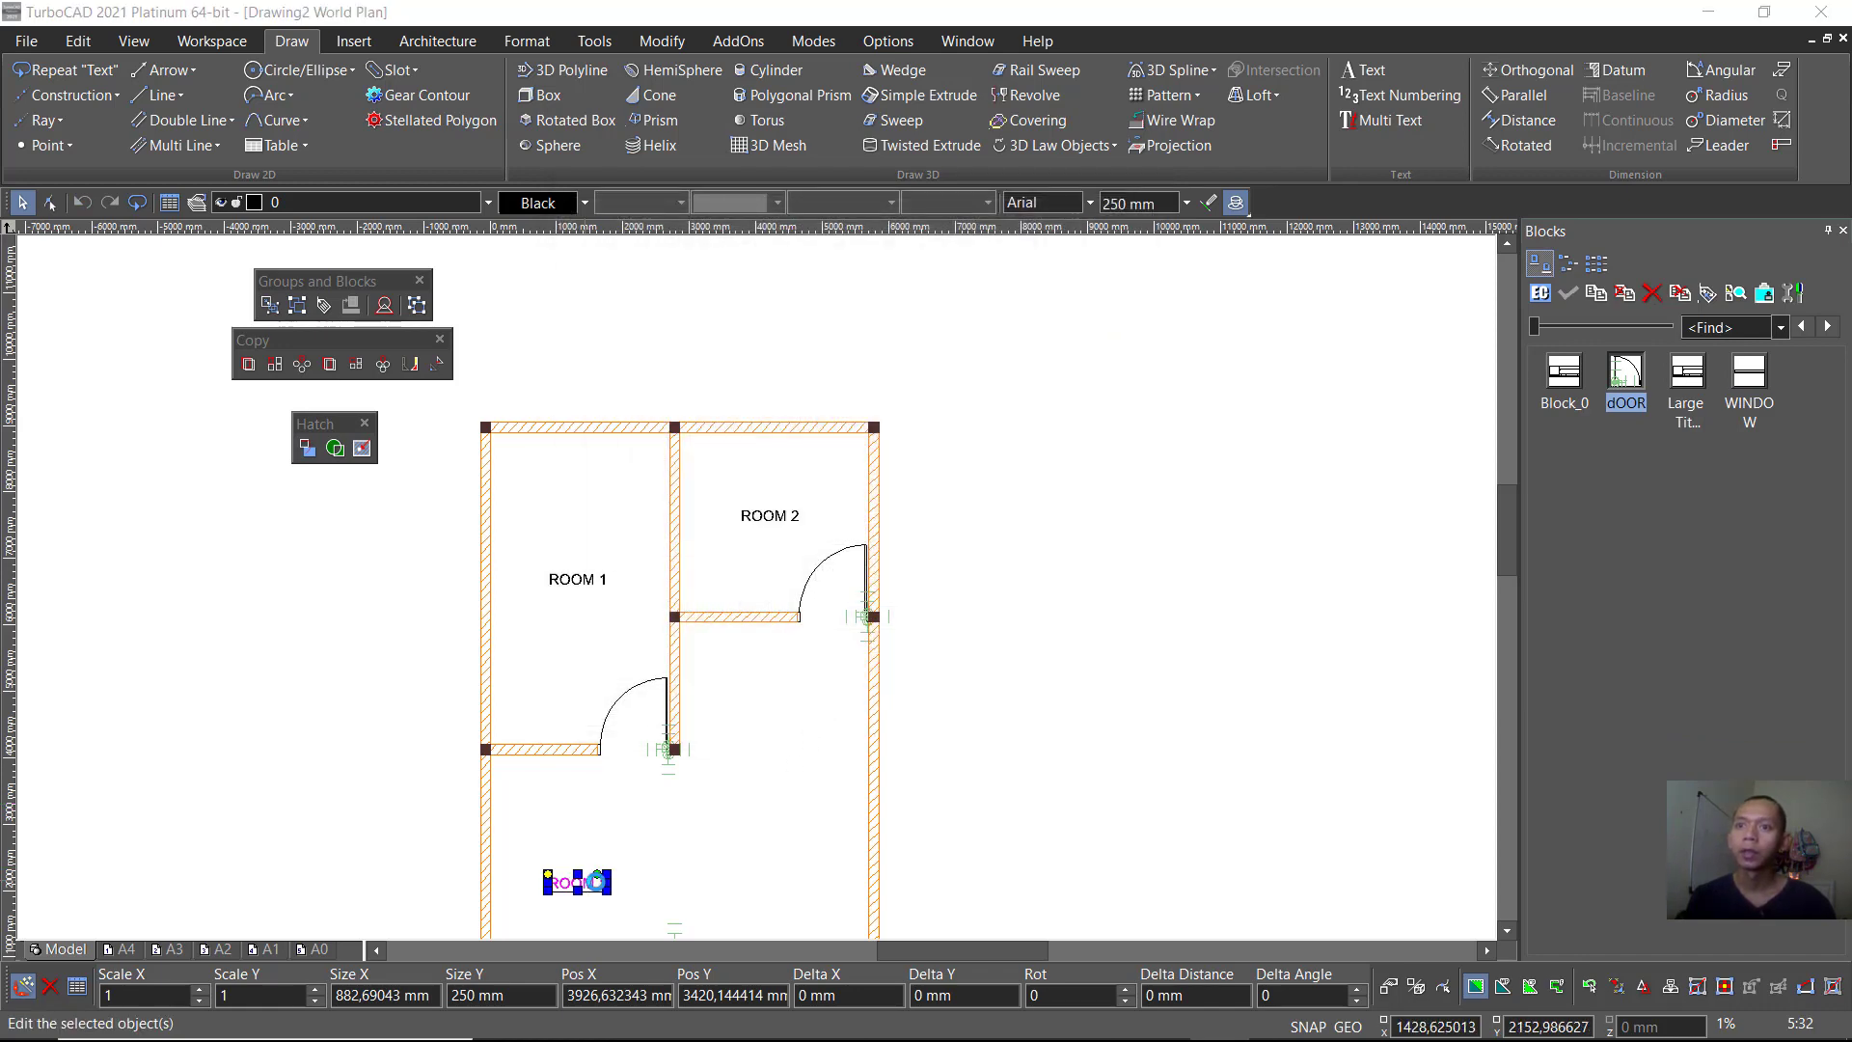
double_click(597, 881)
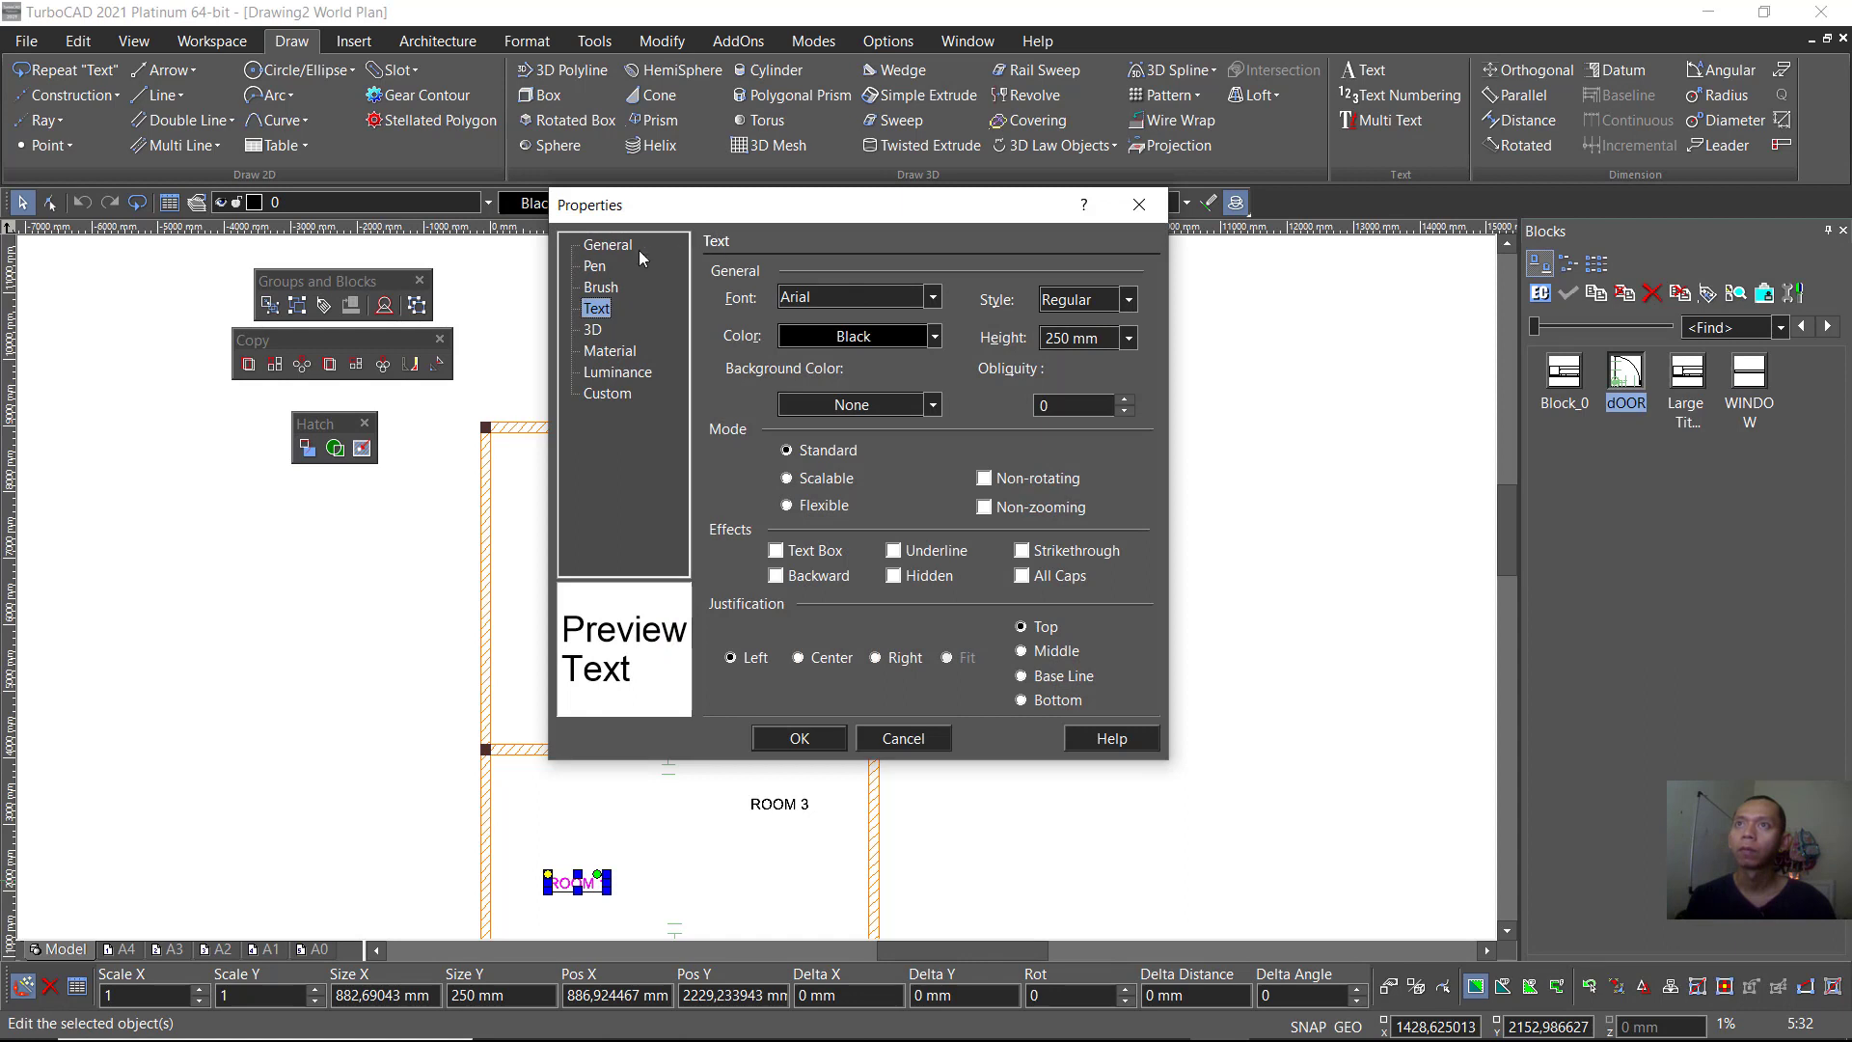
left_click(637, 245)
left_click(880, 287)
key("BackSpace")
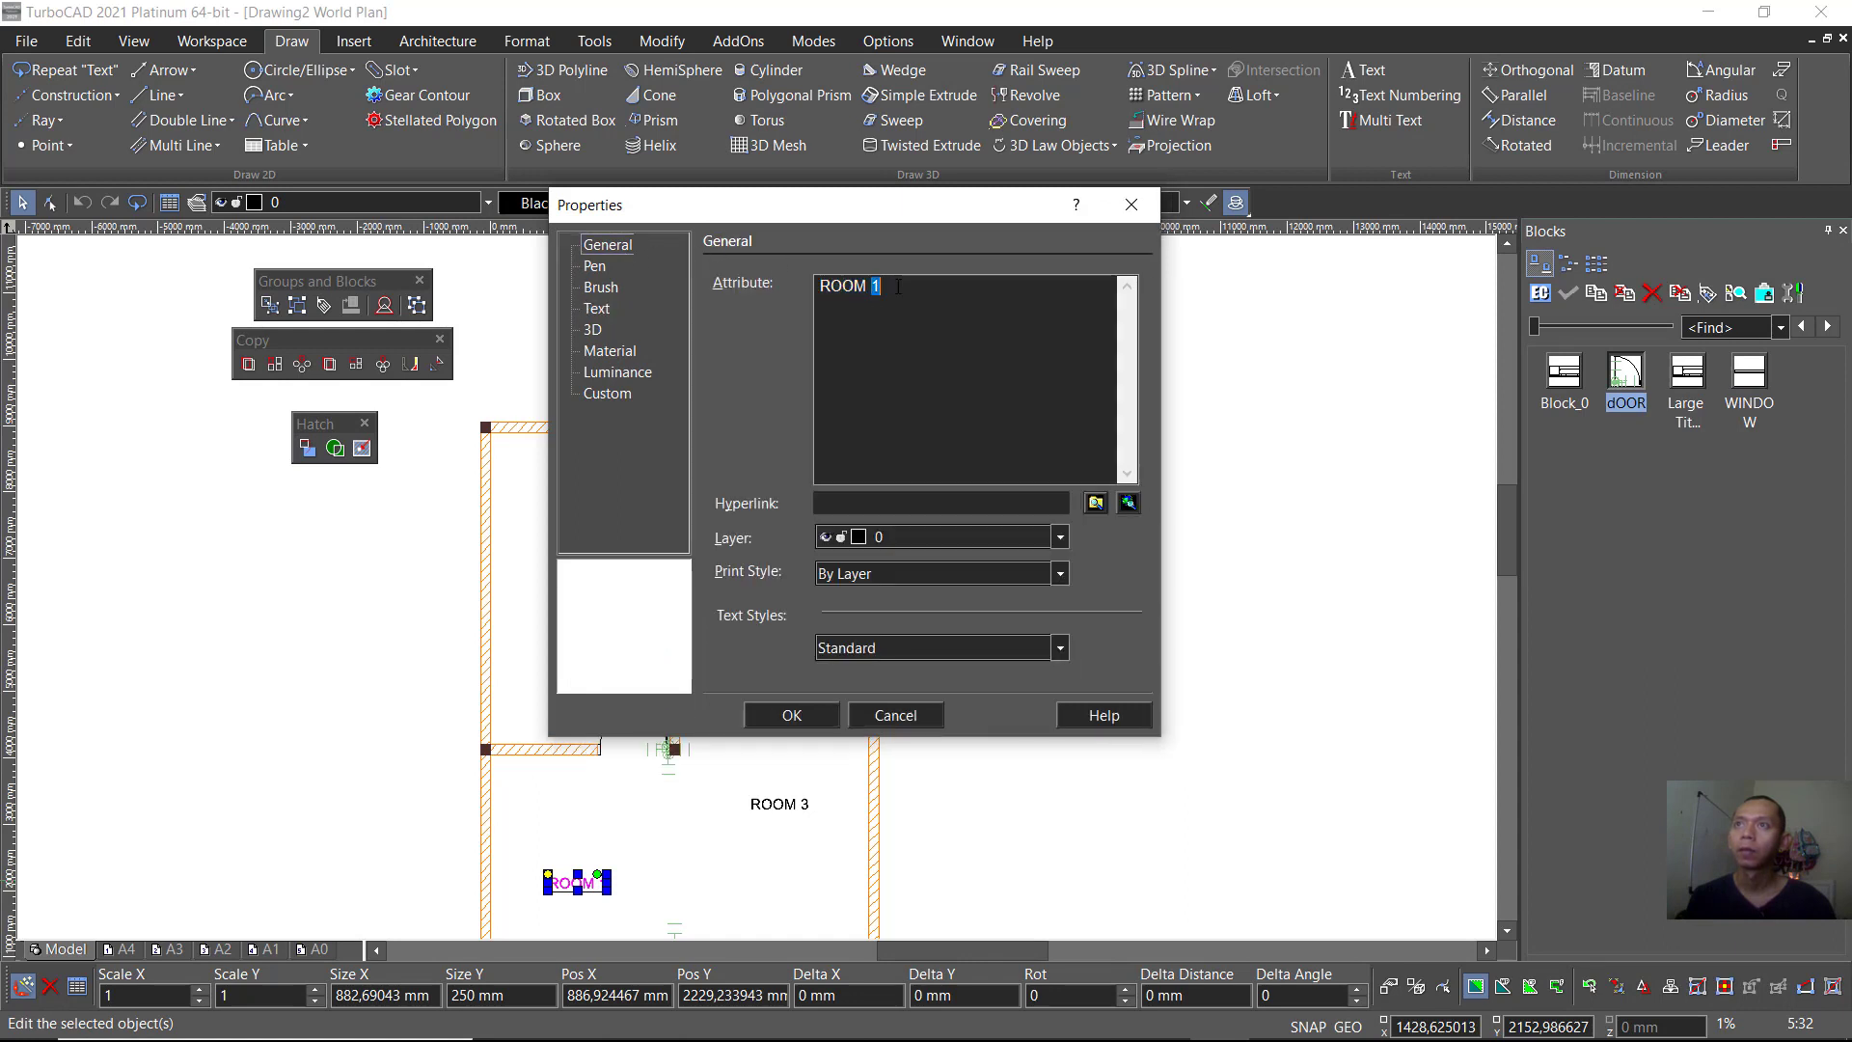
type("4")
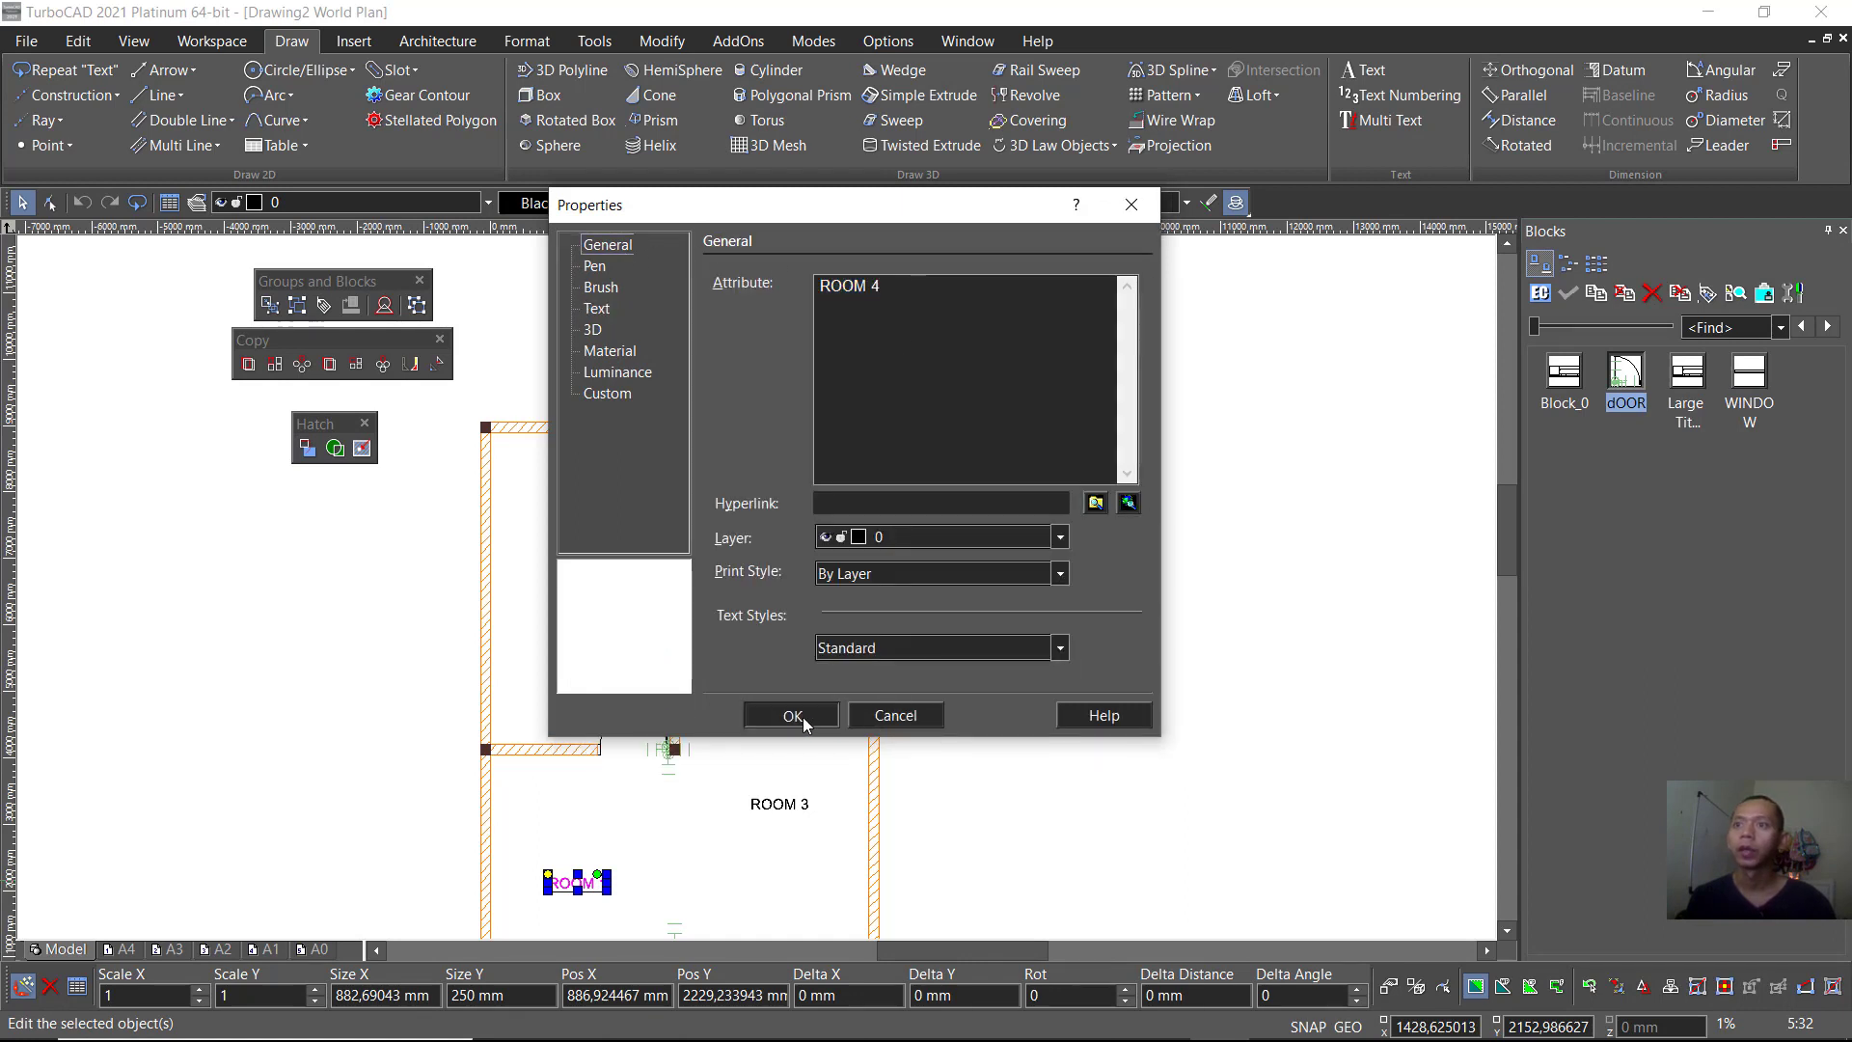
left_click(803, 721)
left_click(1067, 649)
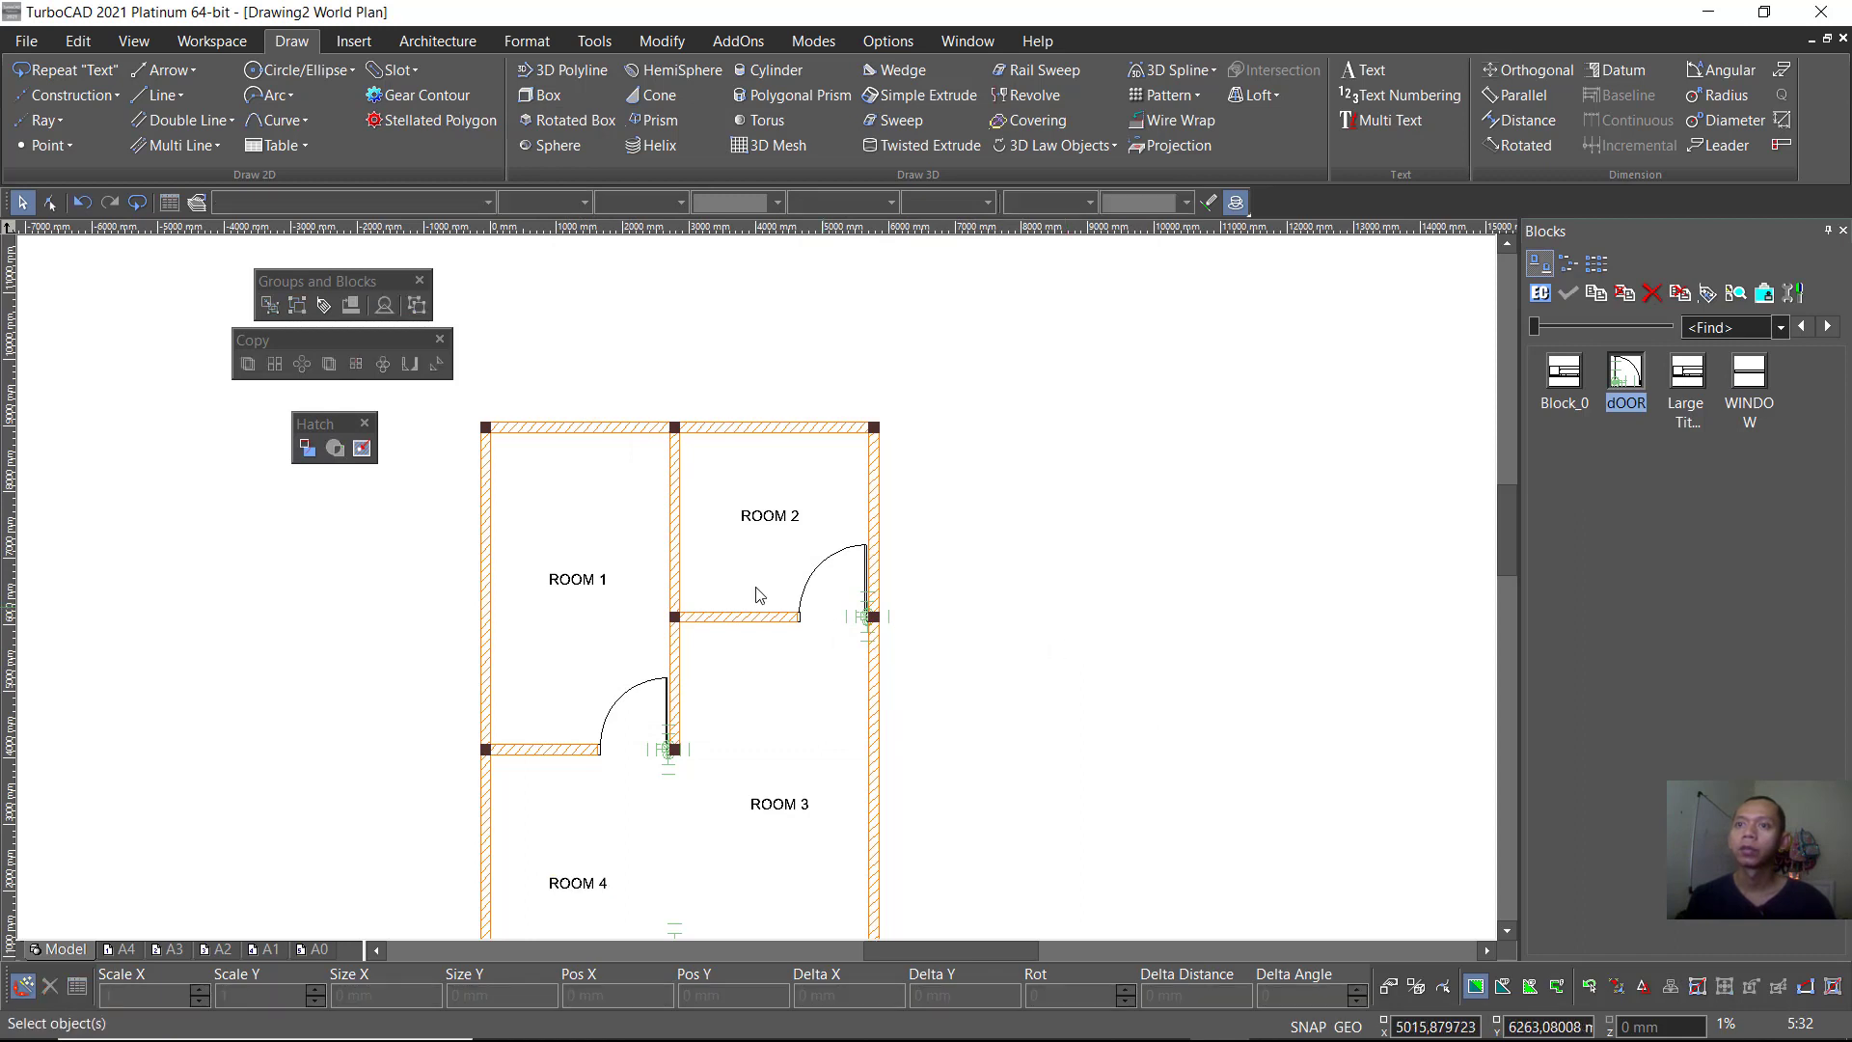
Step: Select everything with Ctrl+A and pan so the whole floor plan is visible
scroll(759, 595, "down", 3)
scroll(608, 675, "up", 3)
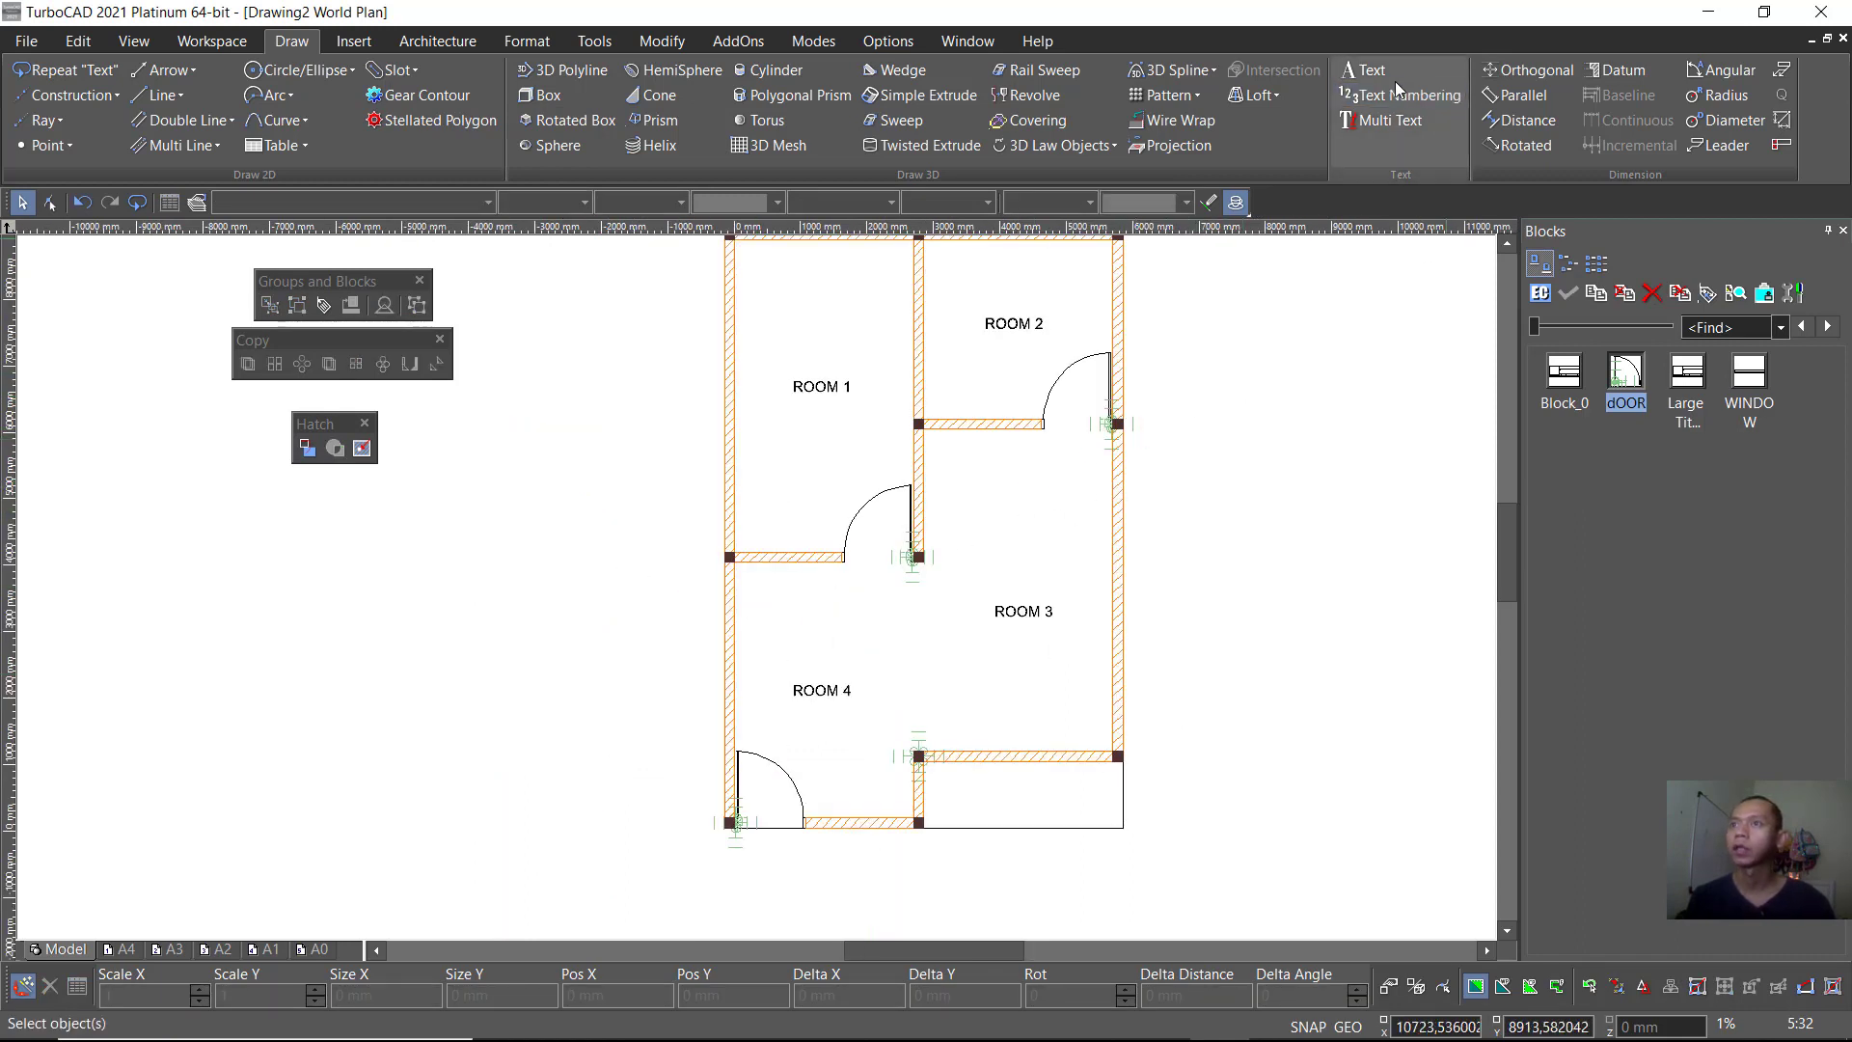
key("ctrl+a")
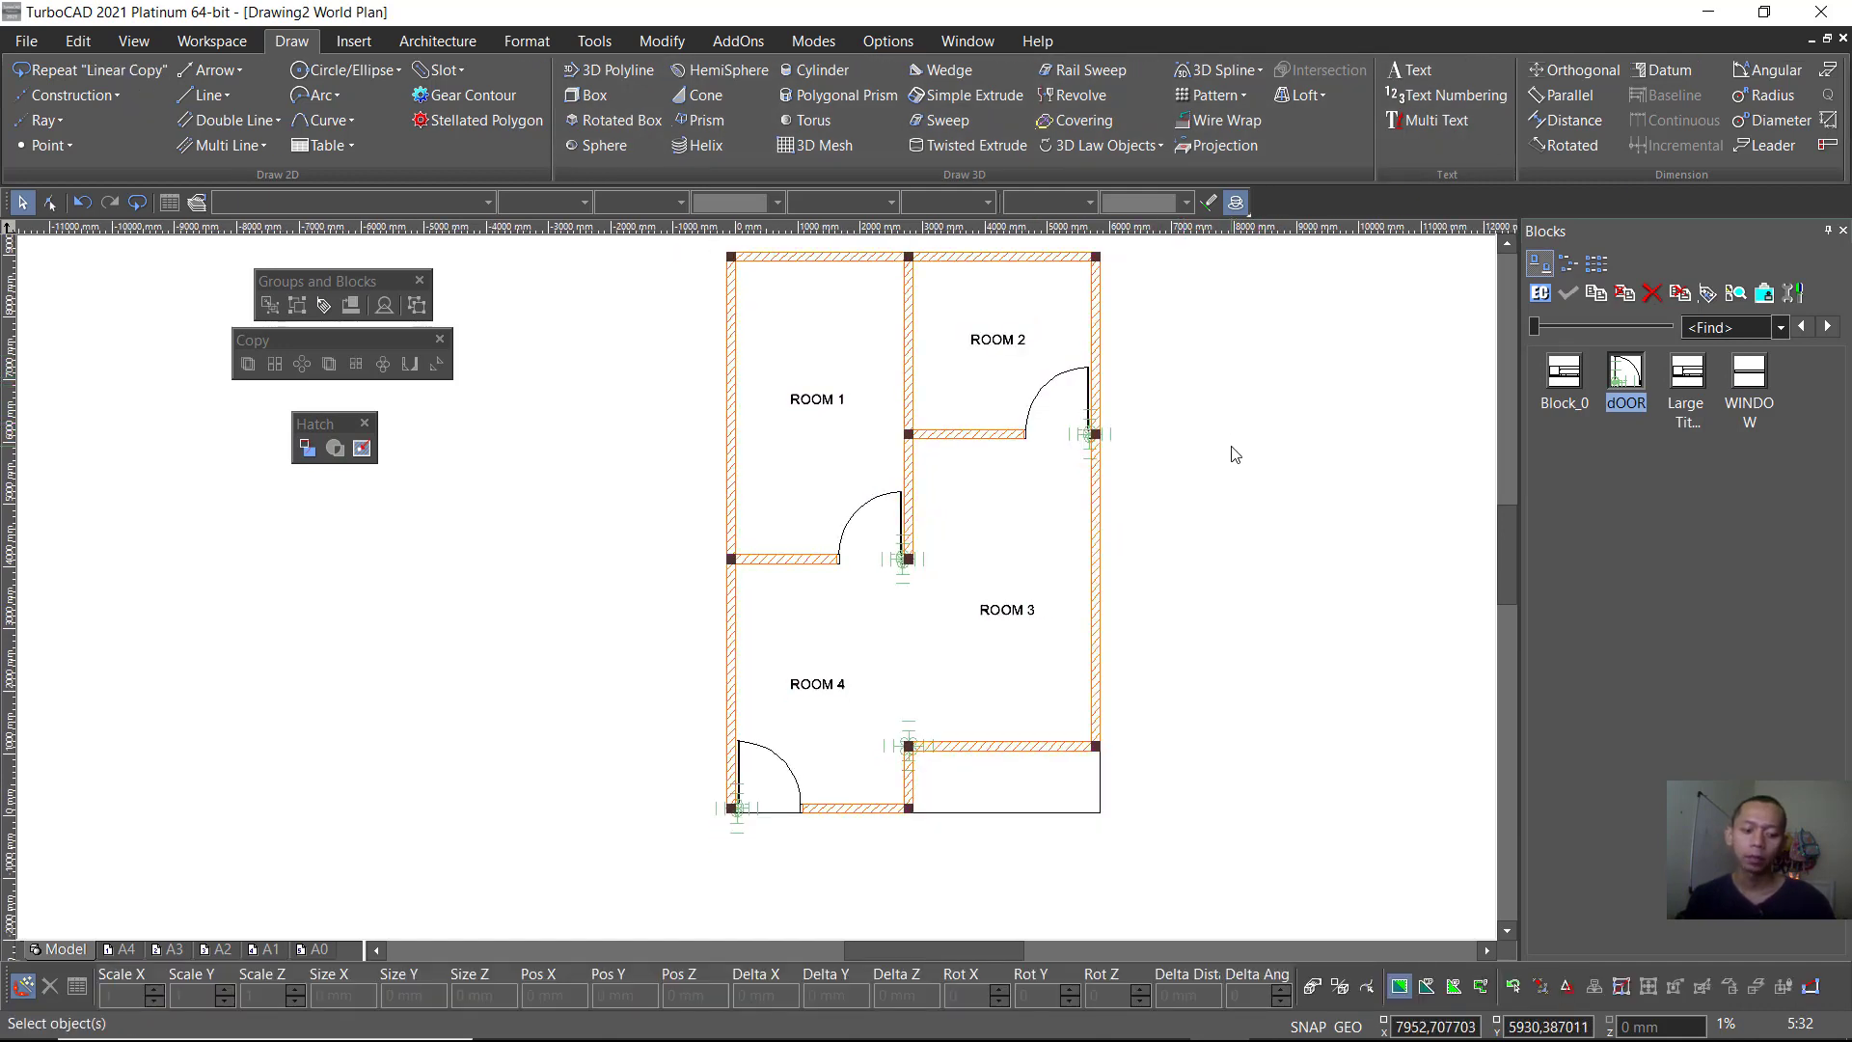
middle_click_drag(1232, 406, 1114, 446)
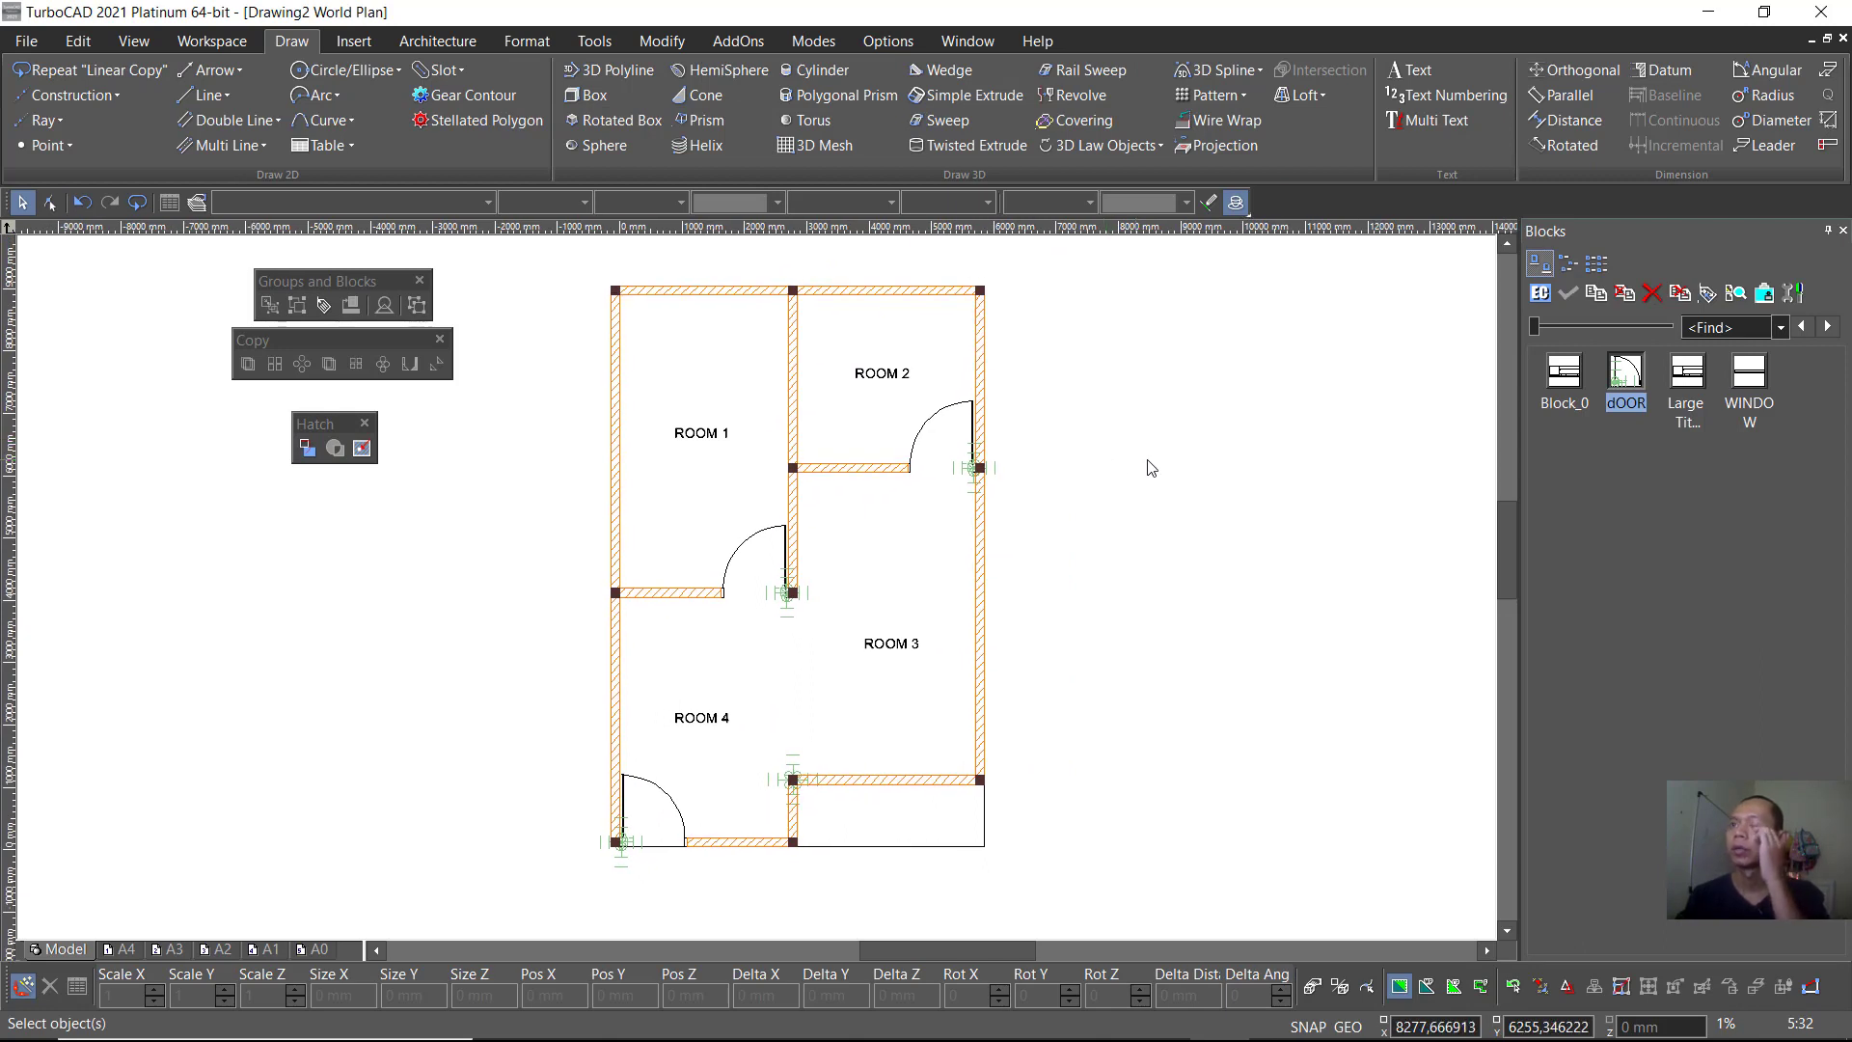
Step: Set new-dimension defaults to 120 mm arrows, 180 mm text height and 6,5 mm text gap
double_click(1567, 97)
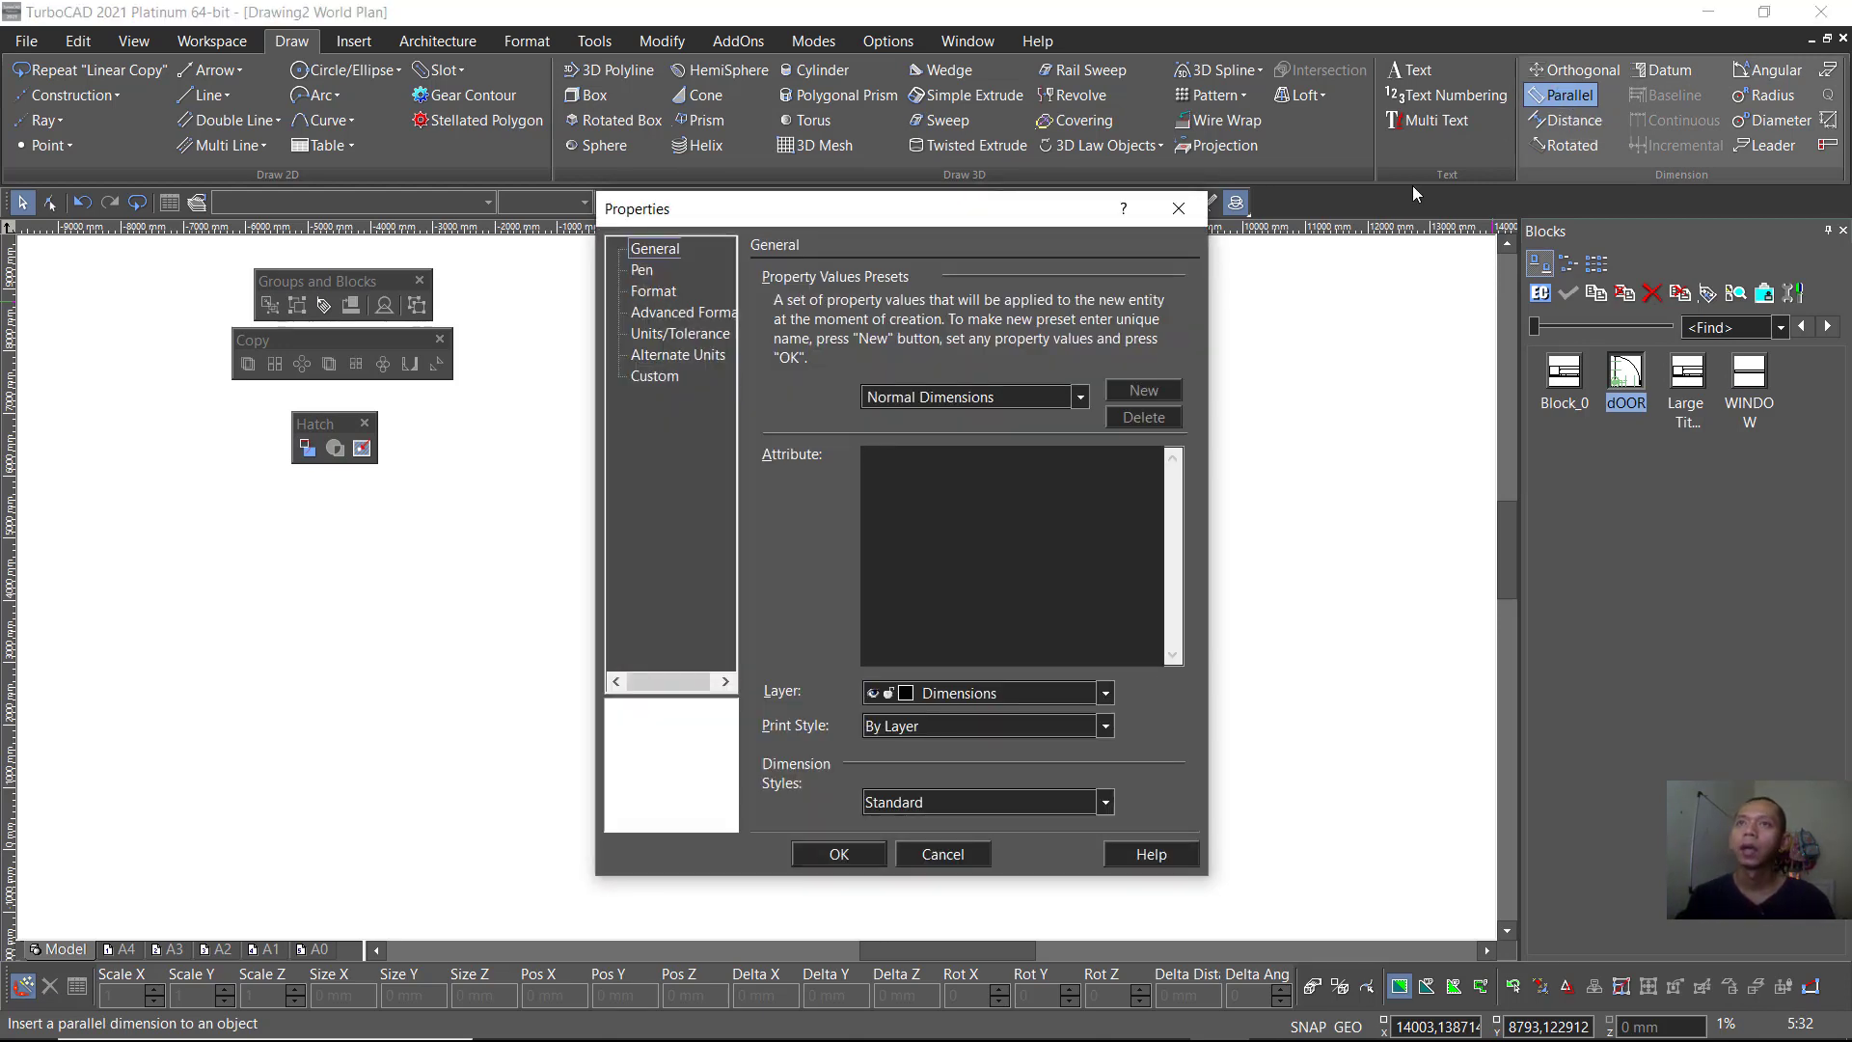
left_click(654, 291)
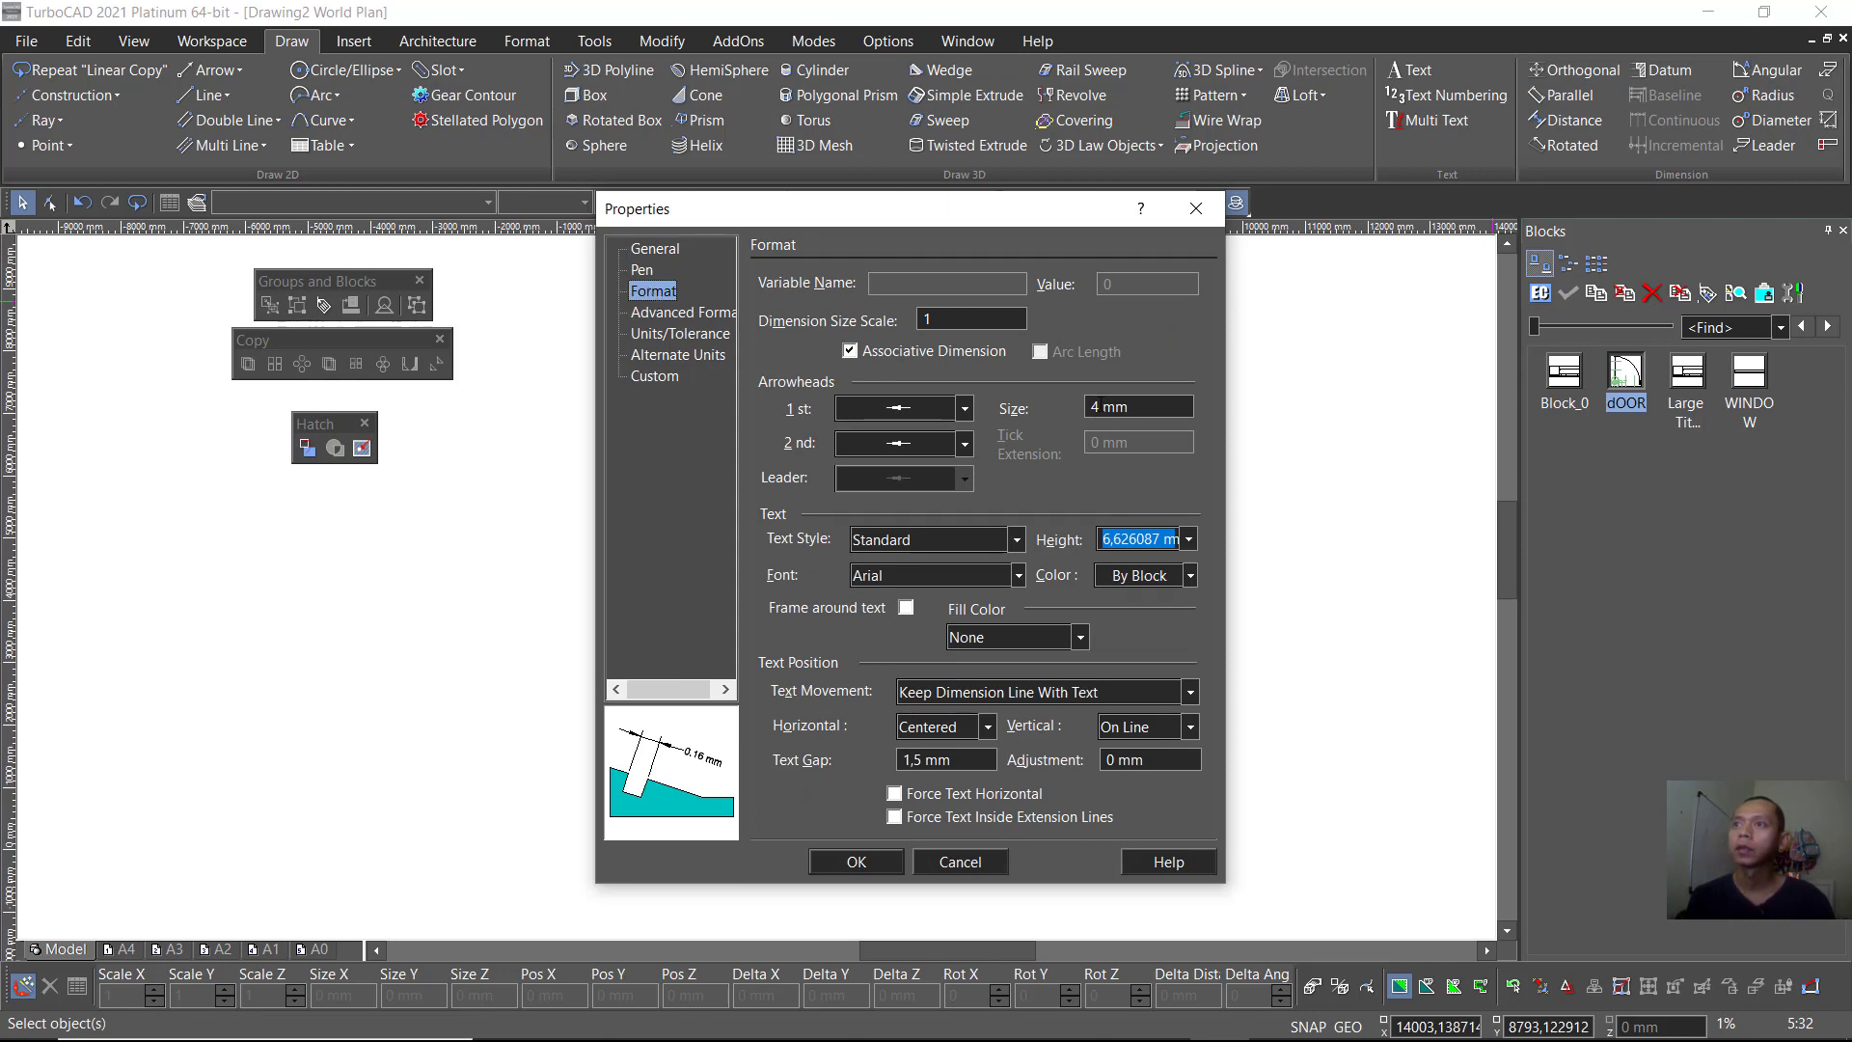
left_click(1094, 407)
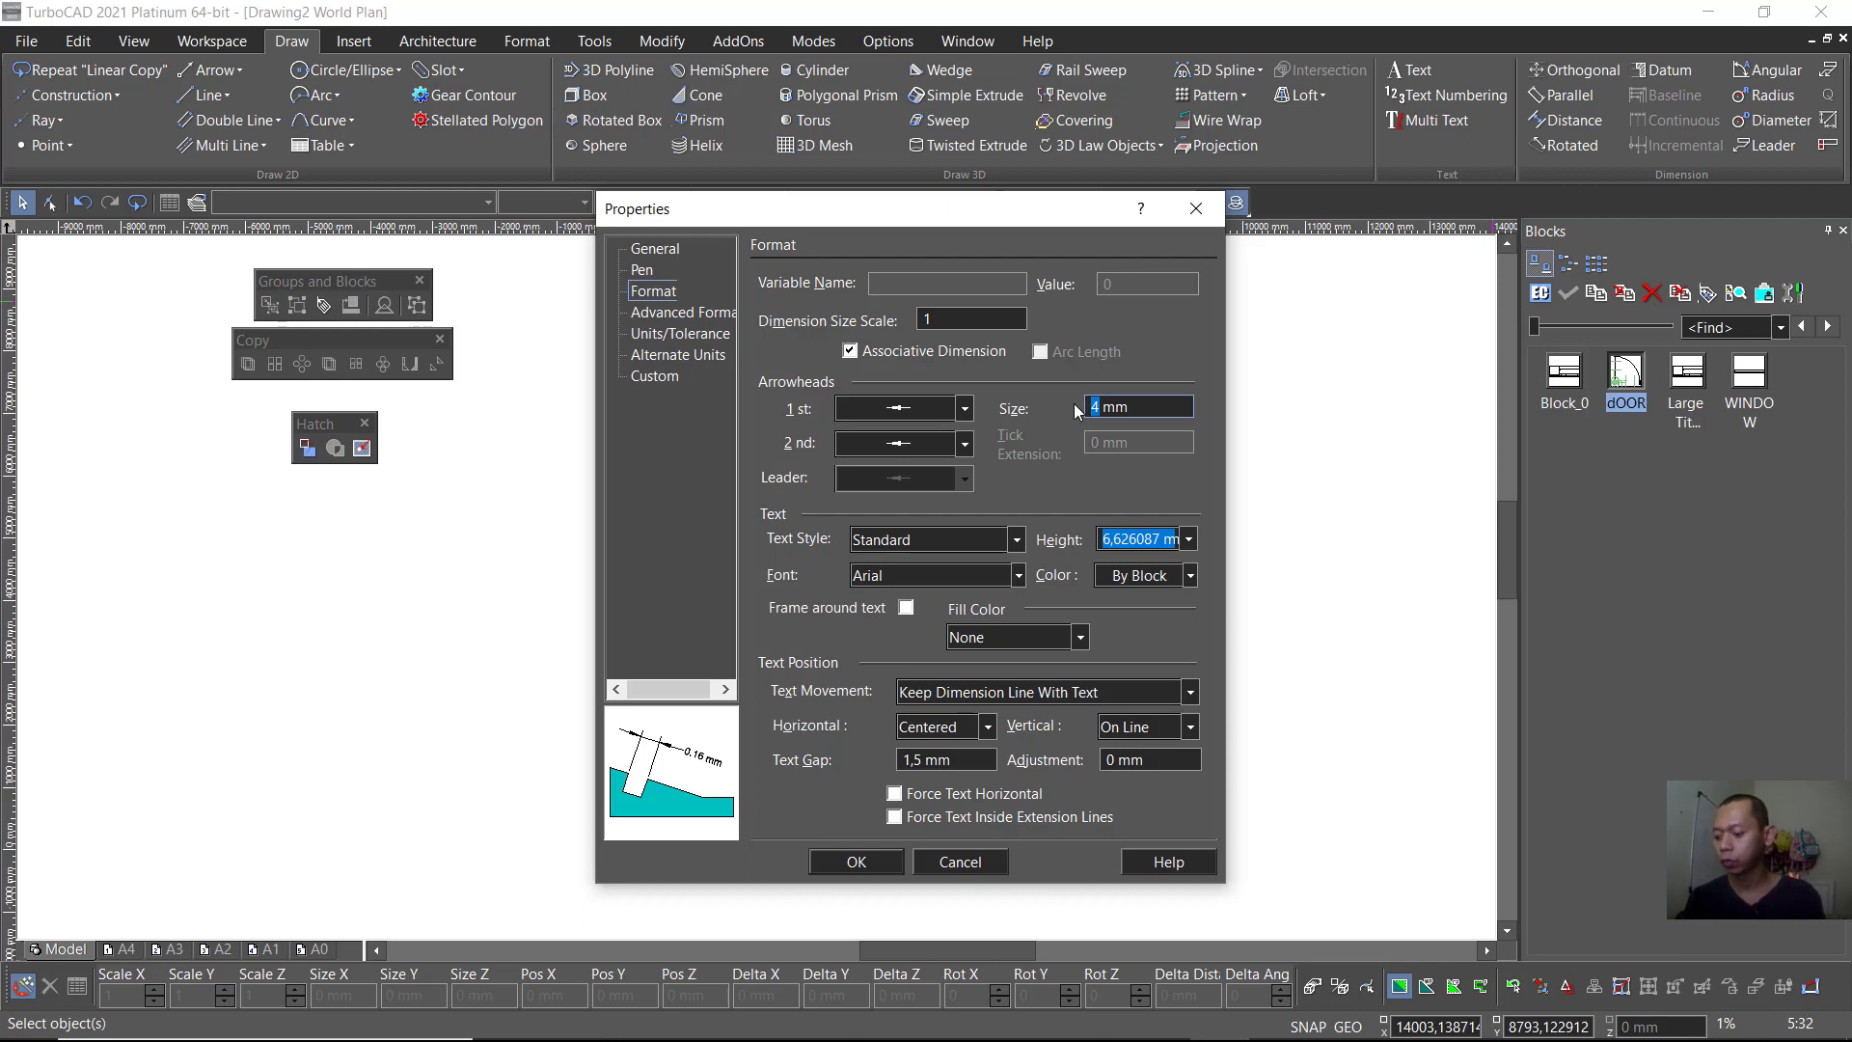
type("120")
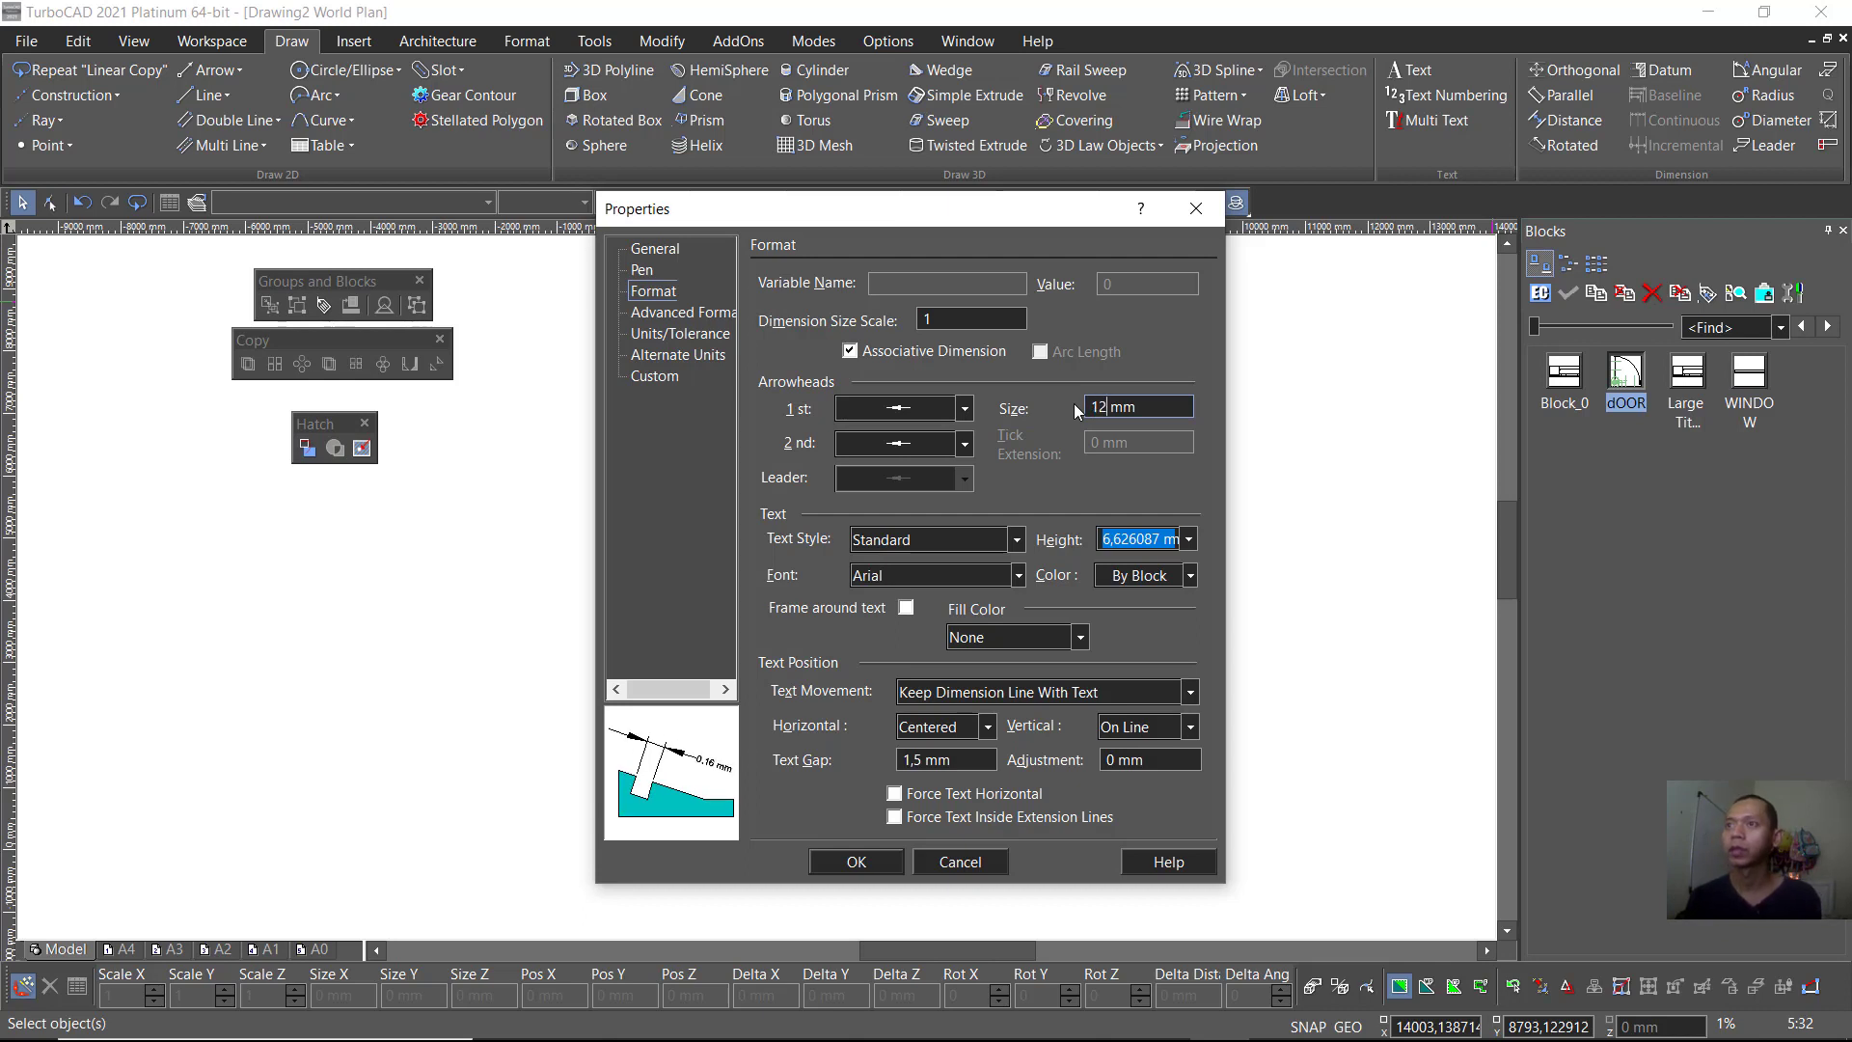
left_click(1165, 538)
left_click_drag(1165, 539, 1101, 538)
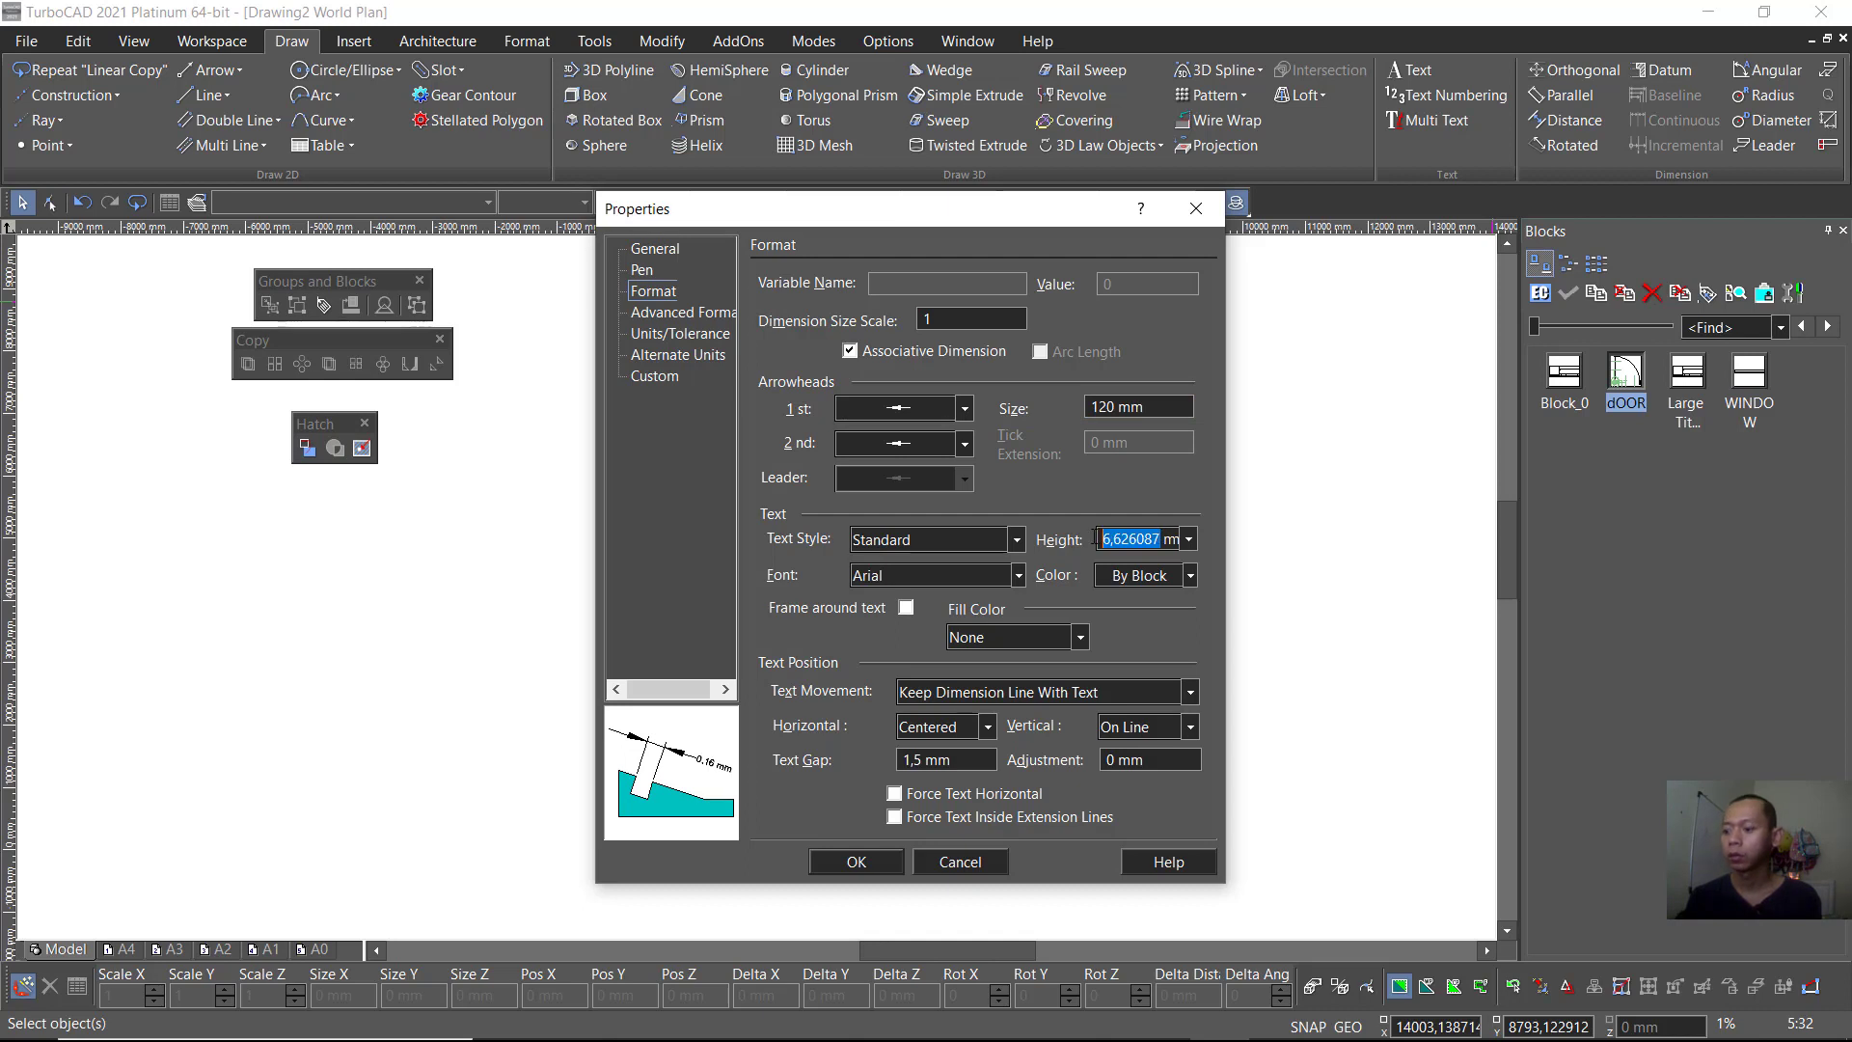
type("1")
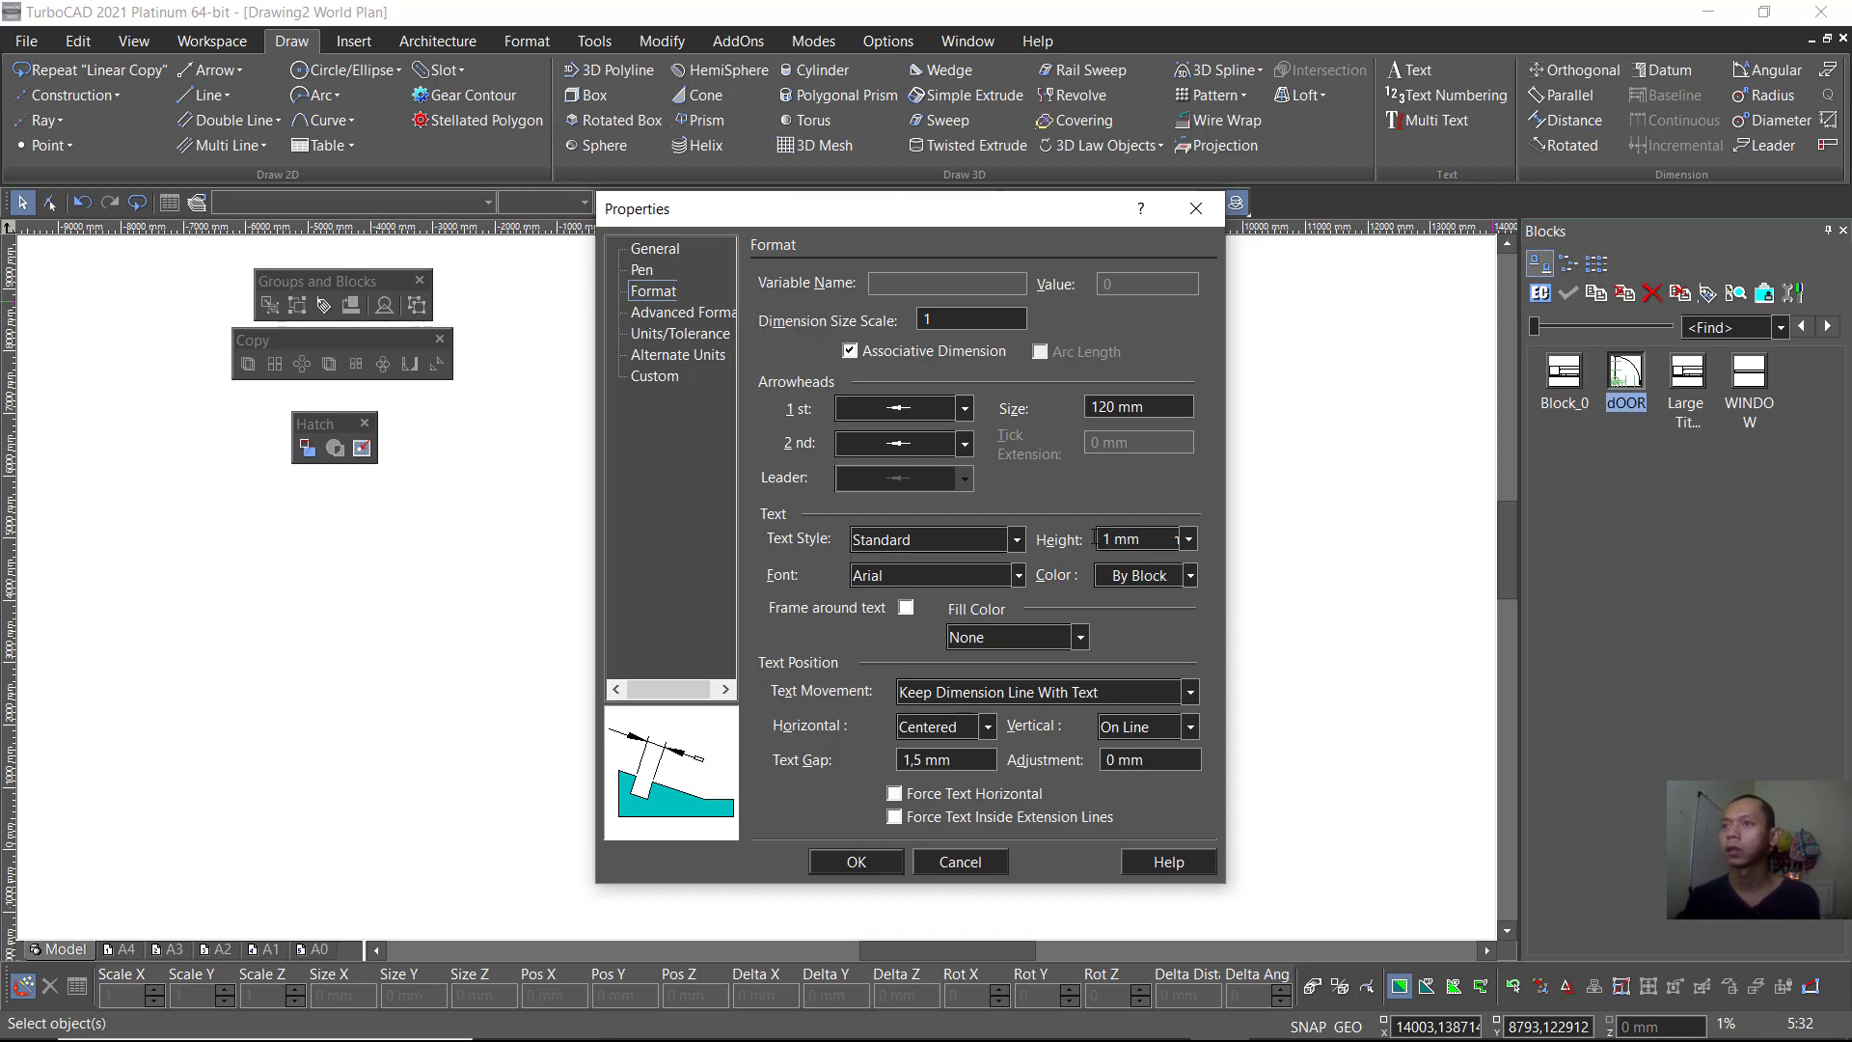
type("8")
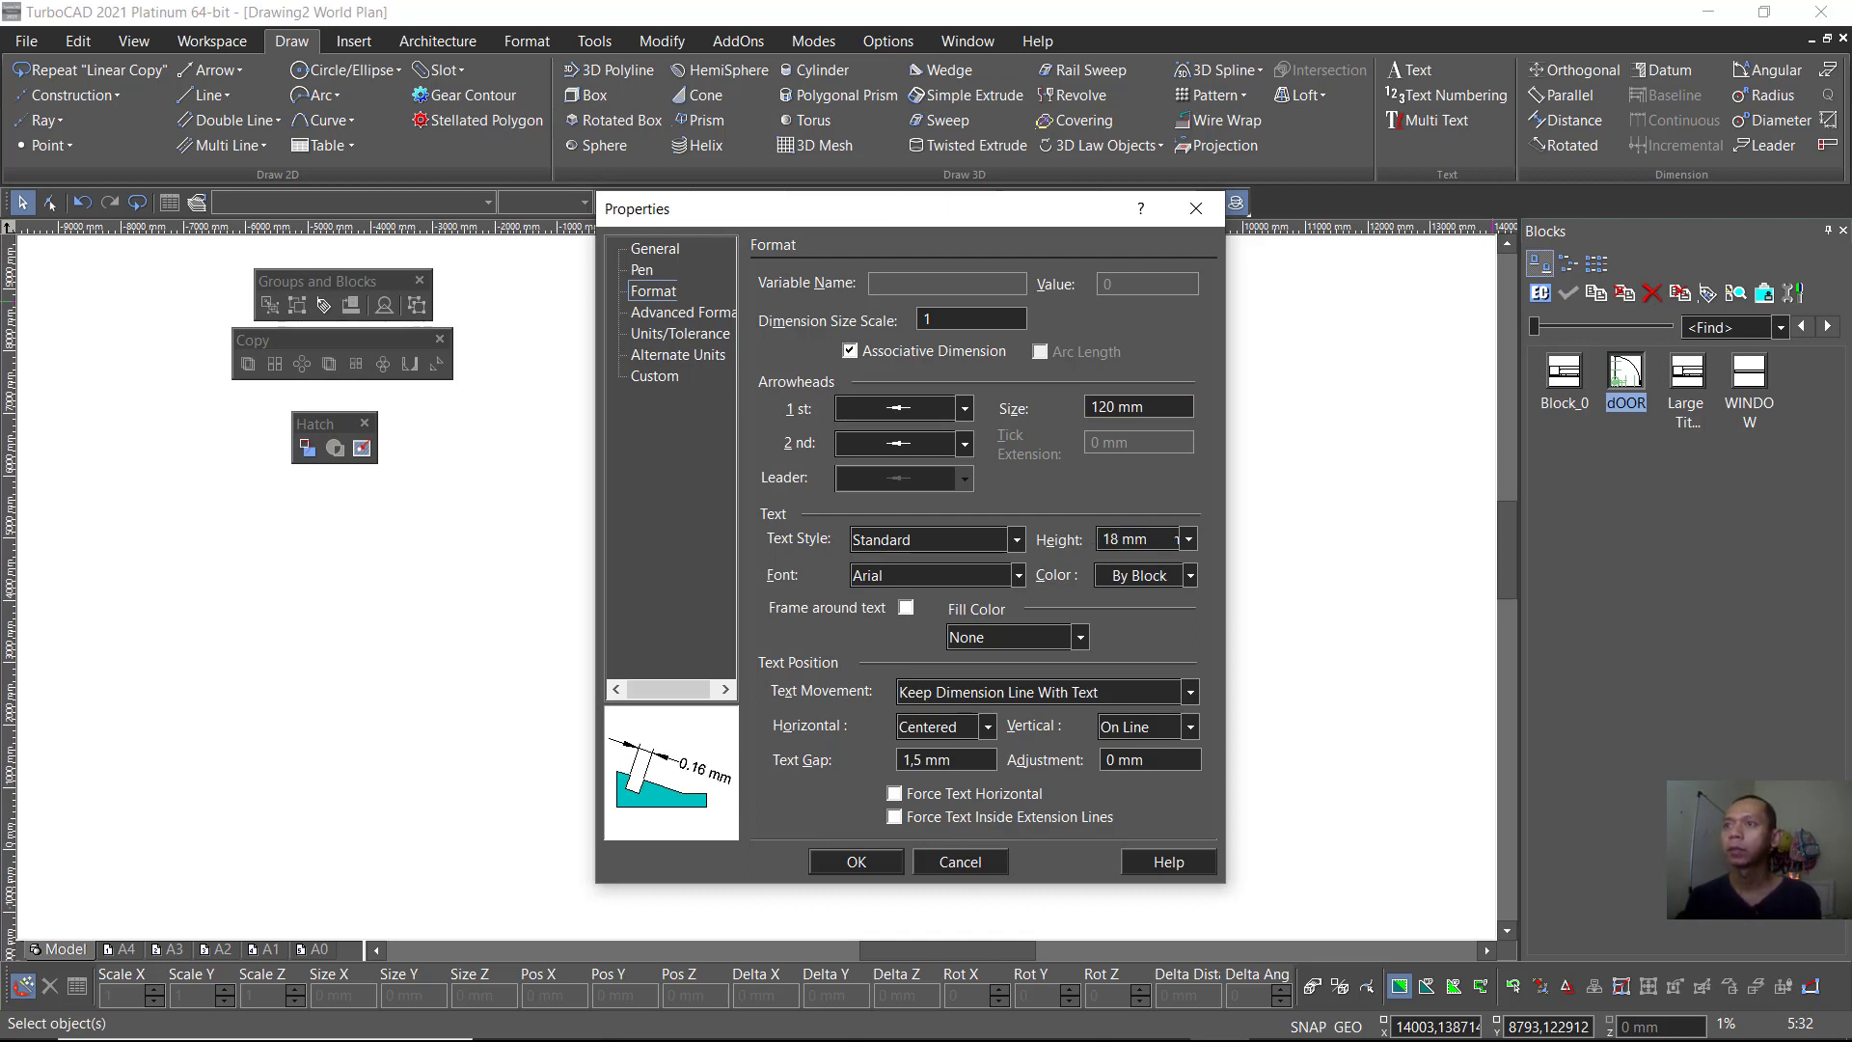
type("0")
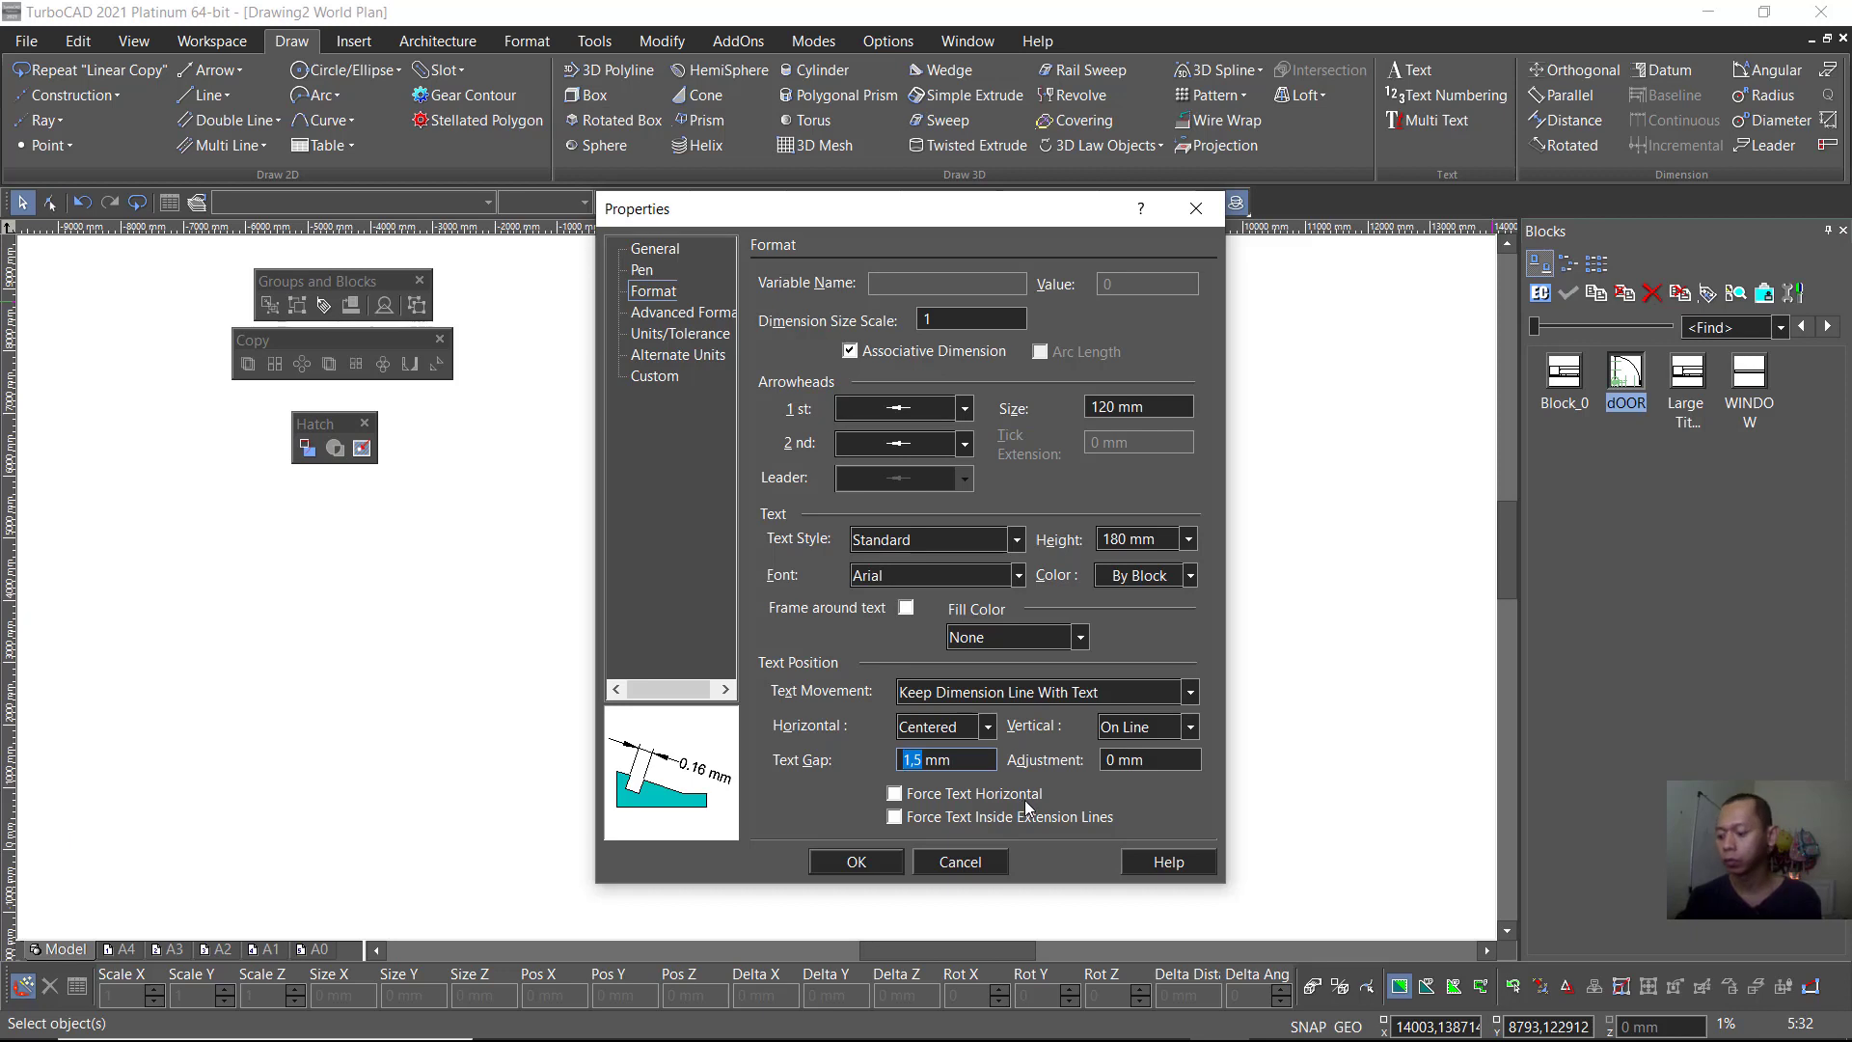
type("4")
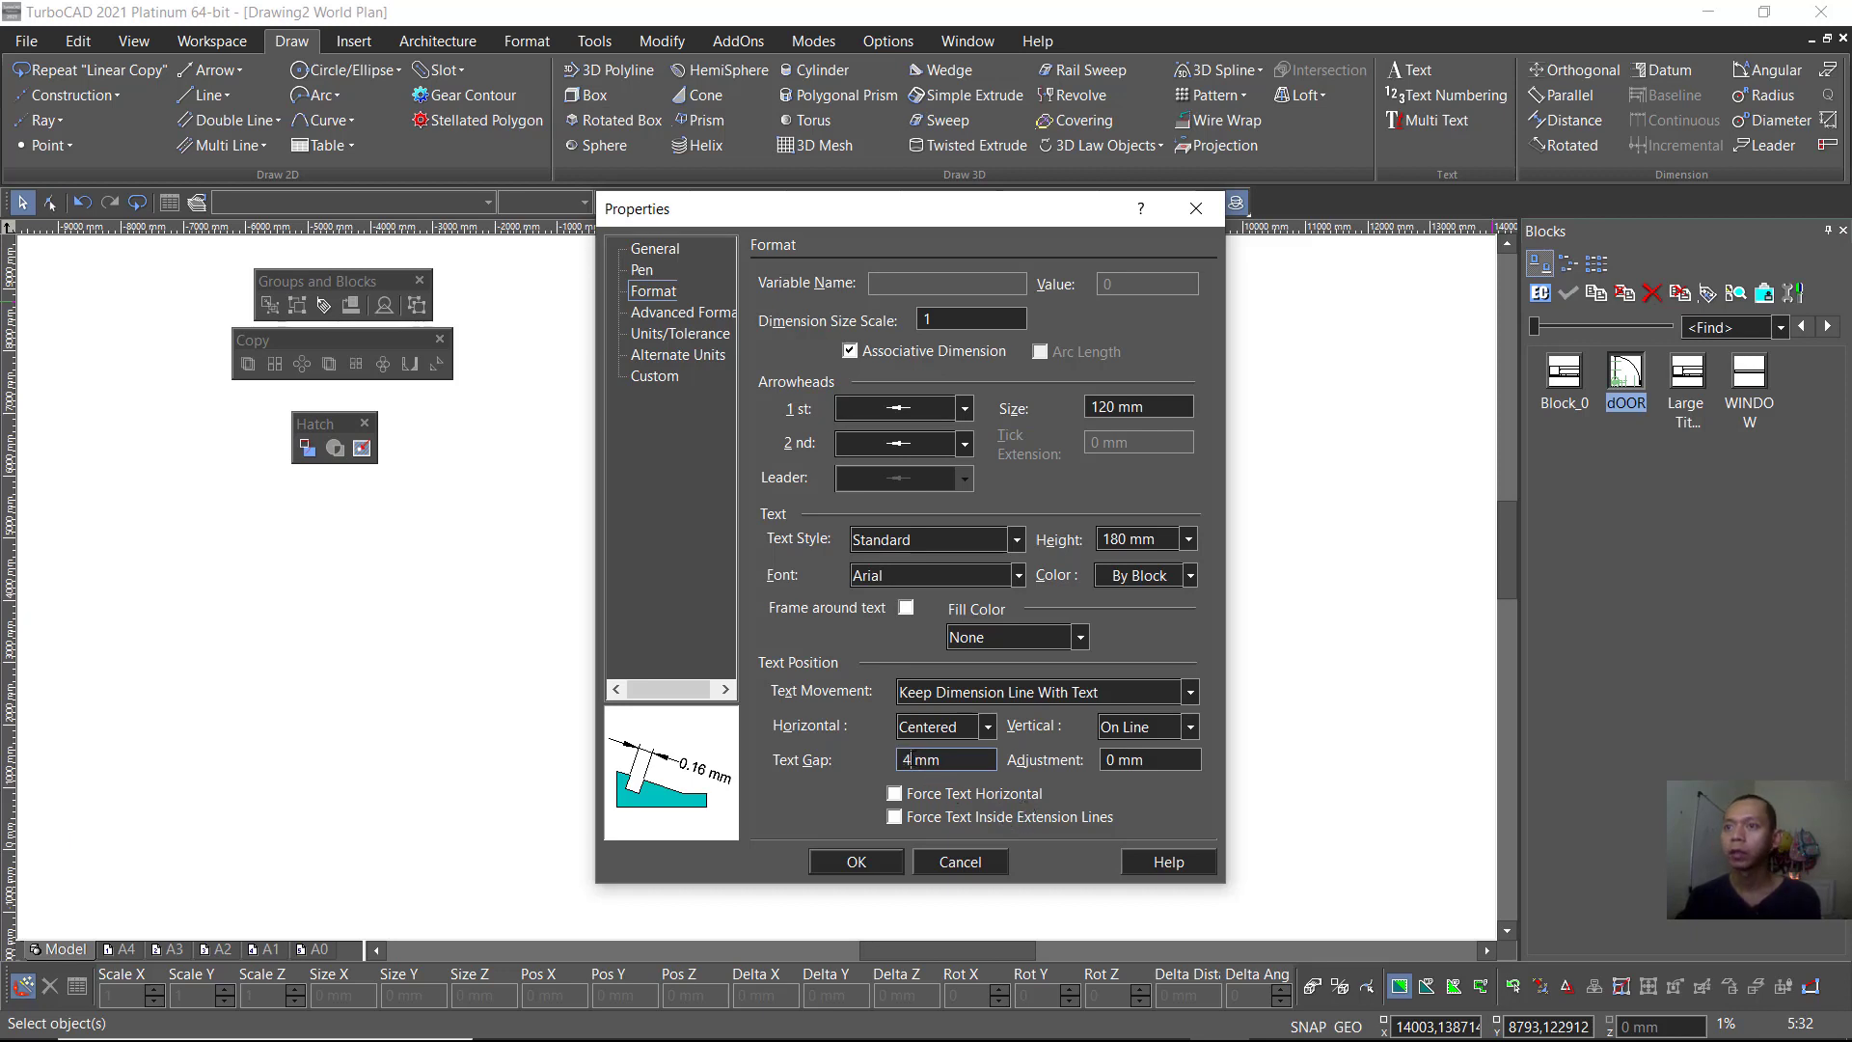
key("shift+Left")
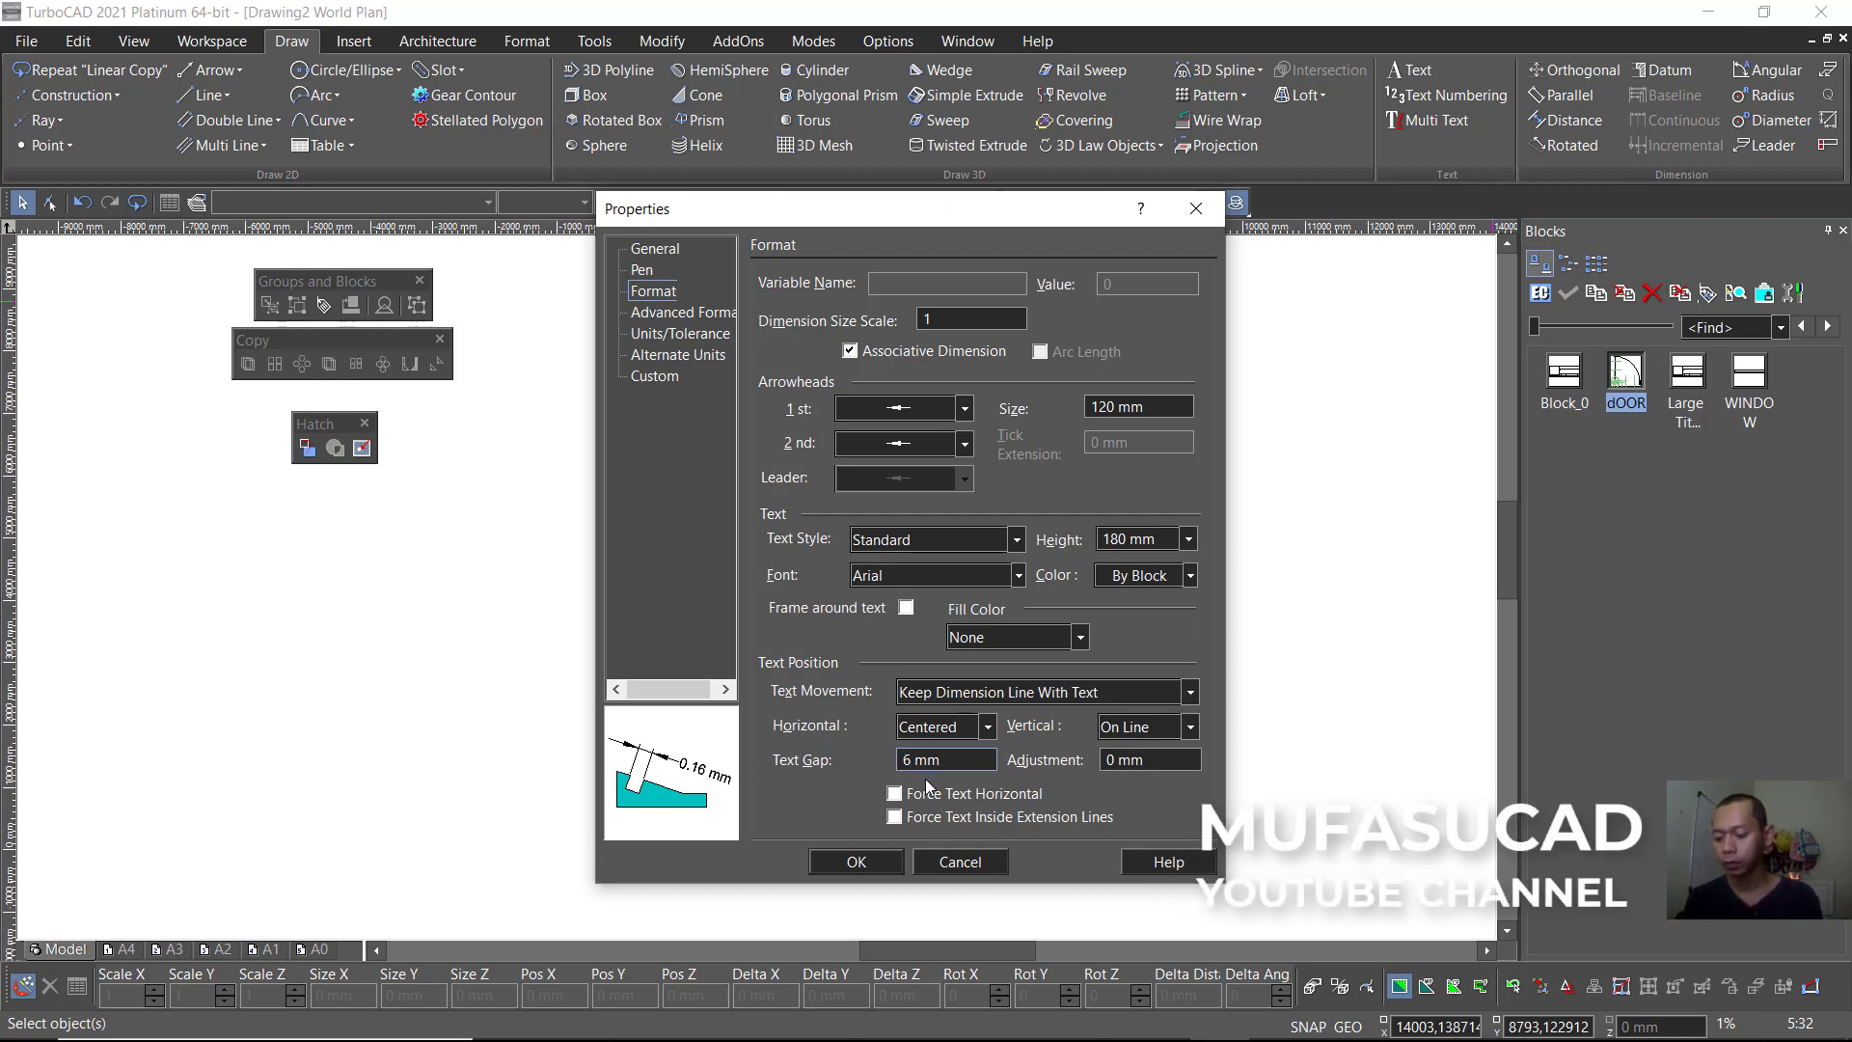
type(",5")
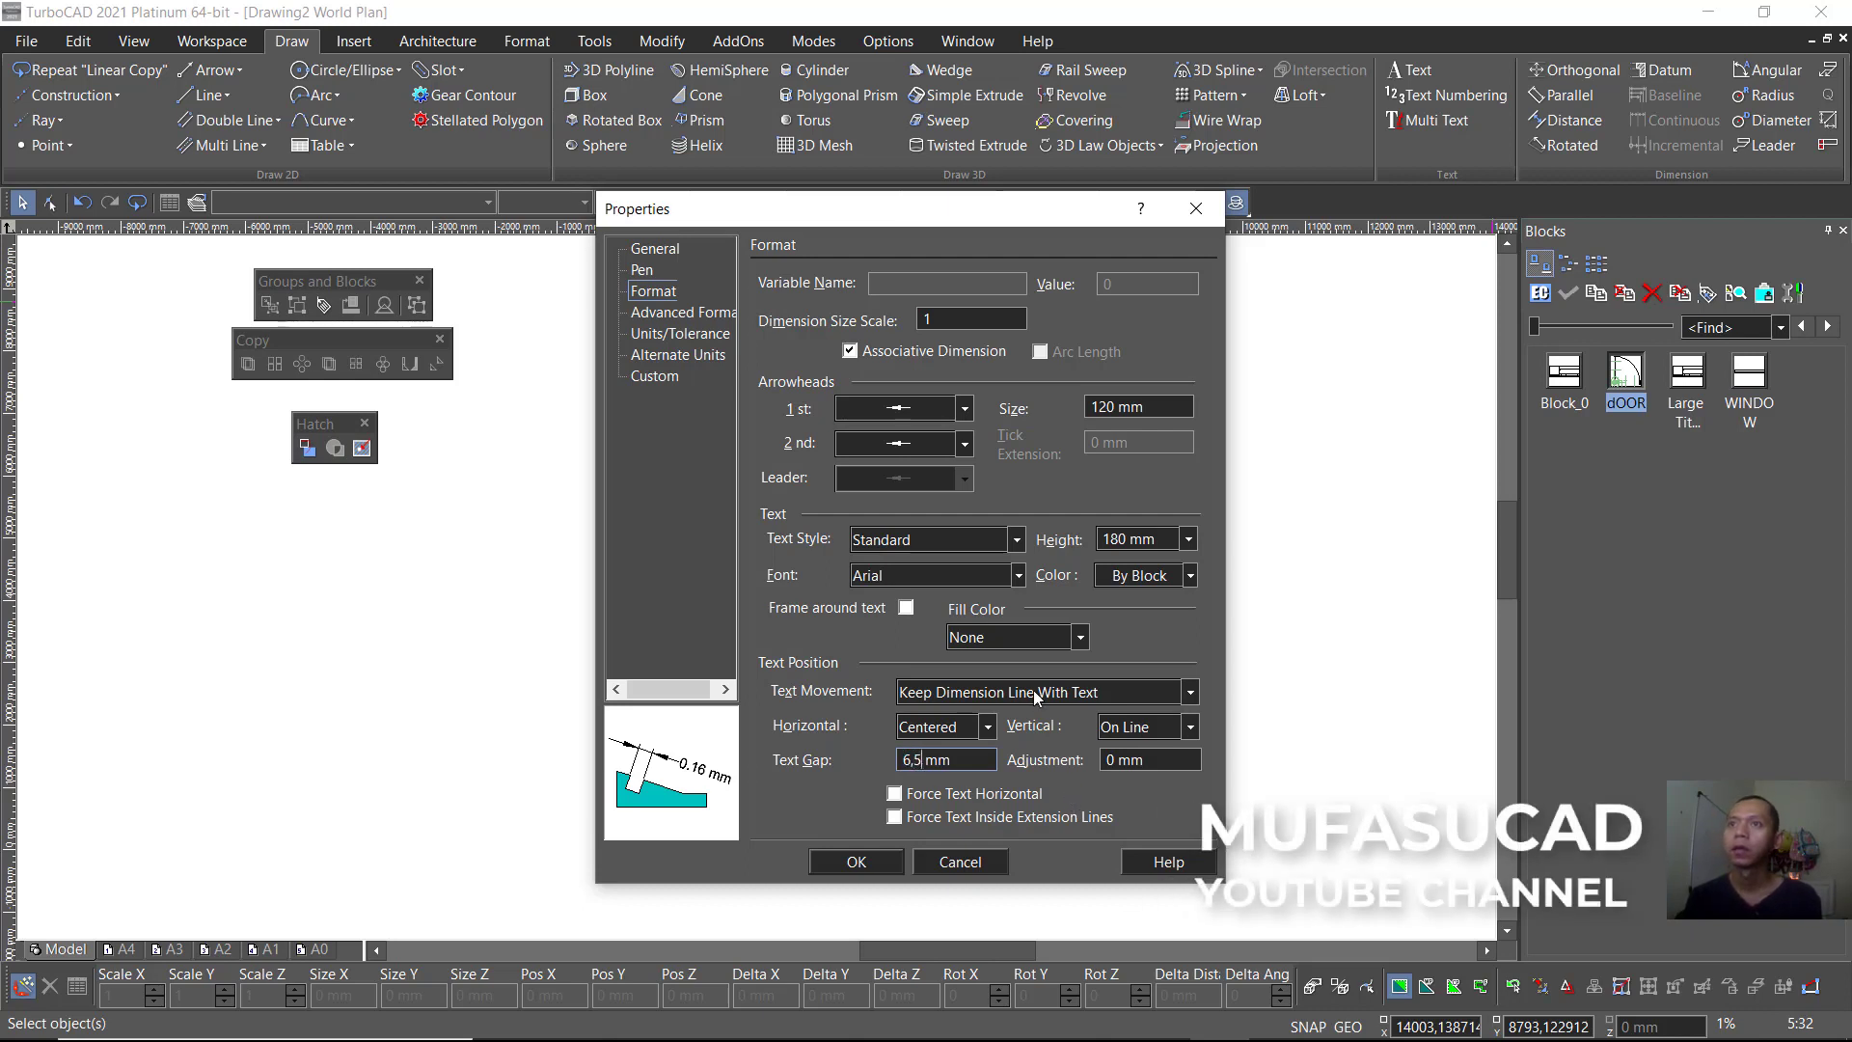
left_click(715, 315)
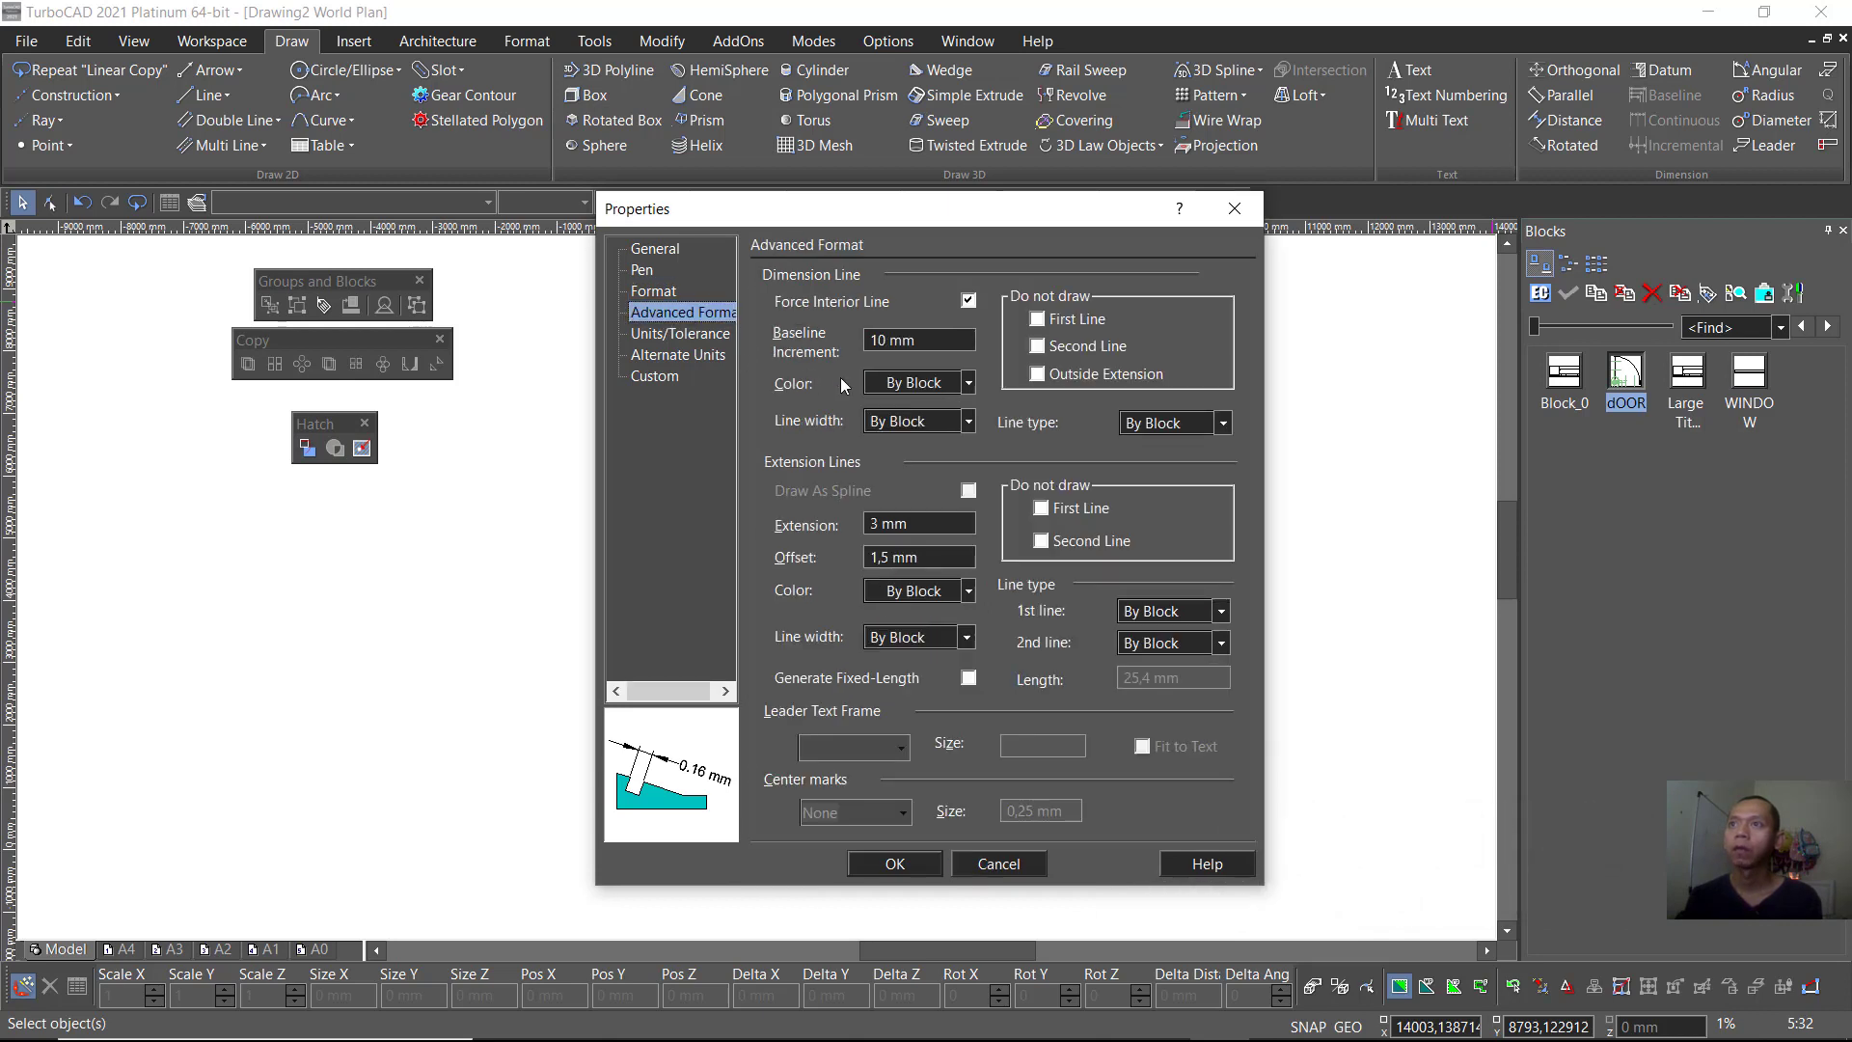
Step: Set baseline increment 30, extension 9, offset 4 and text gap 4,5 for new dimensions
left_click(883, 340)
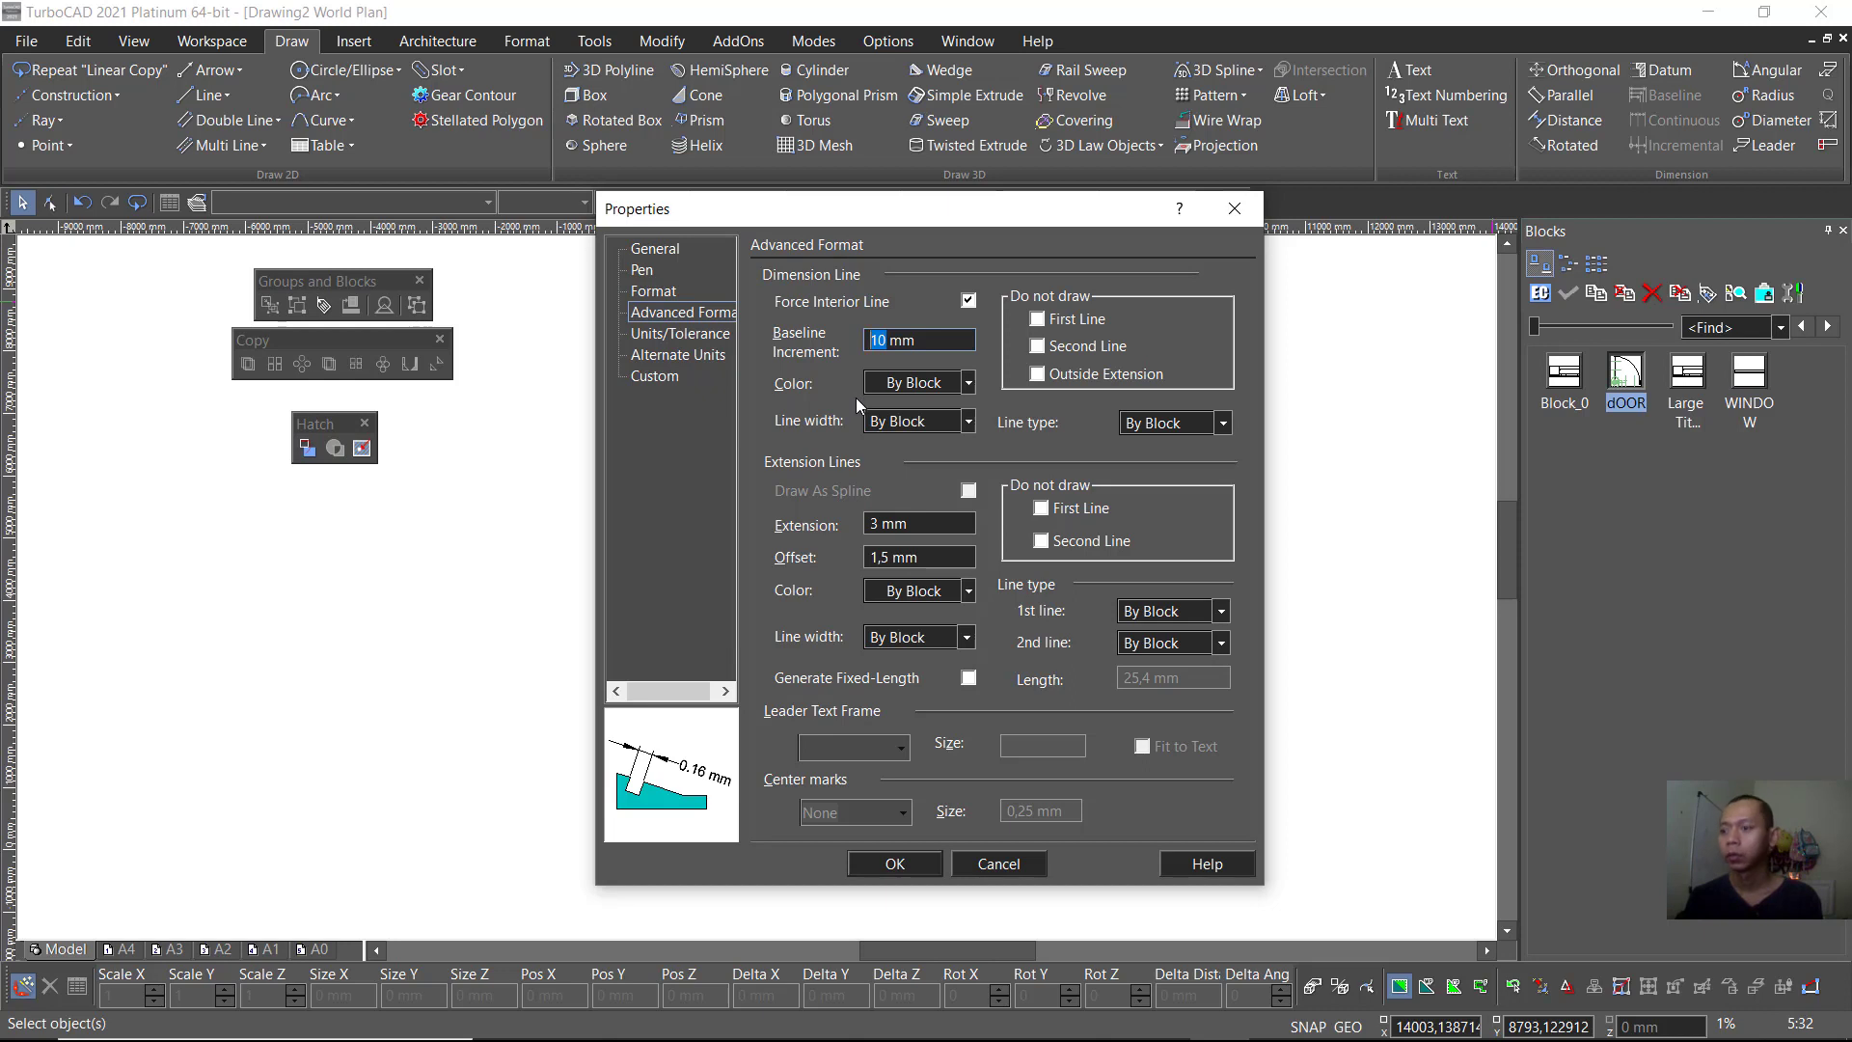
type("3")
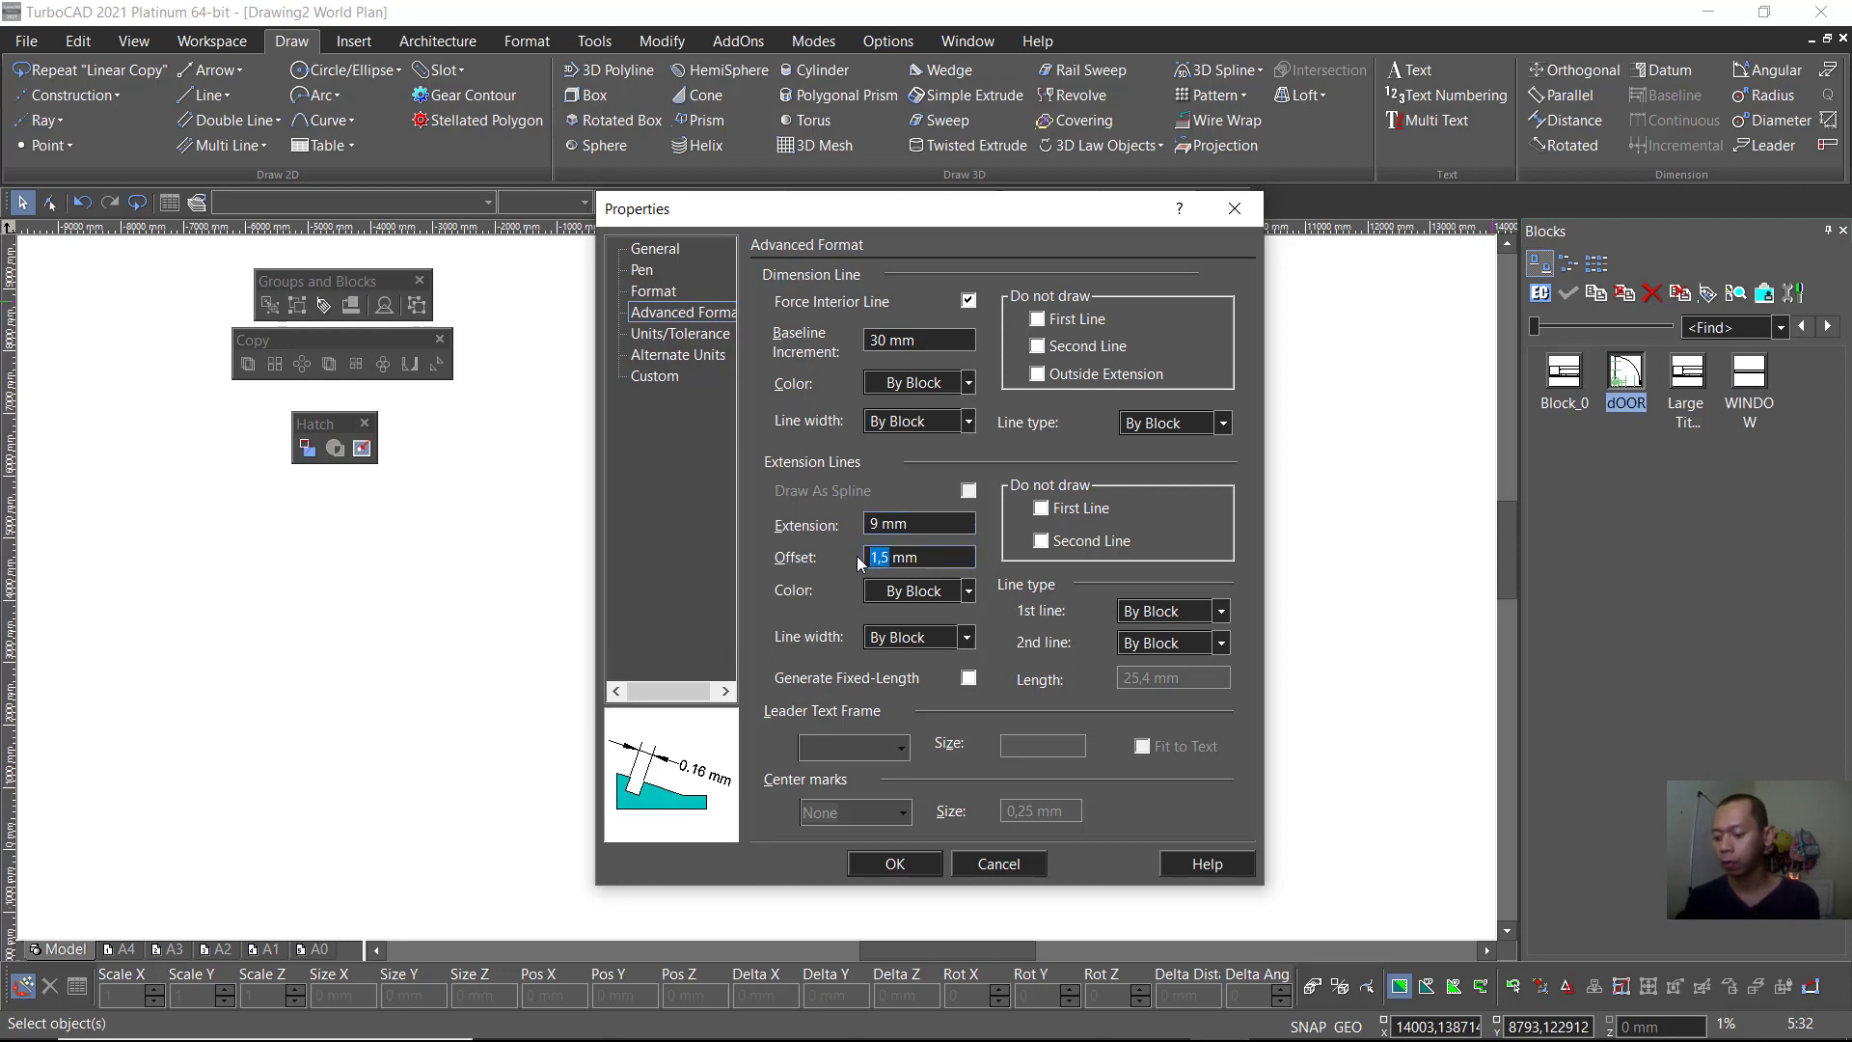
type("4")
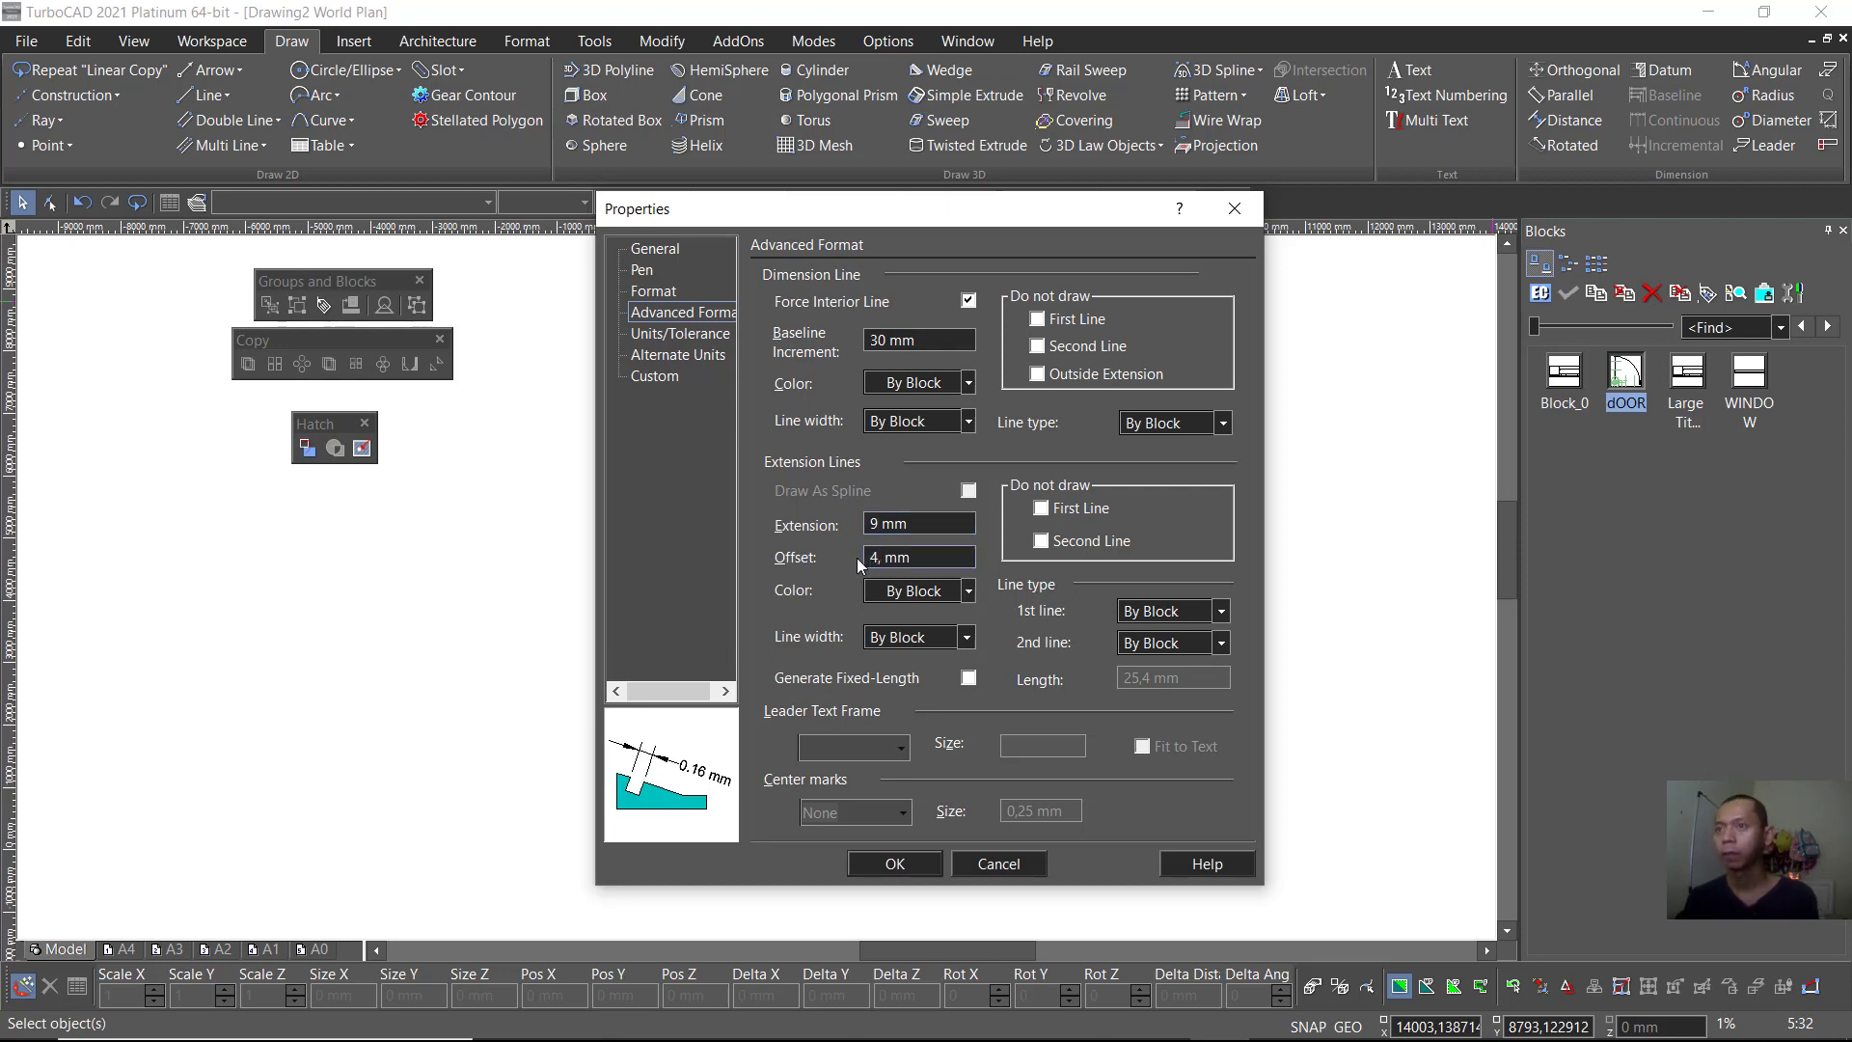
left_click(668, 293)
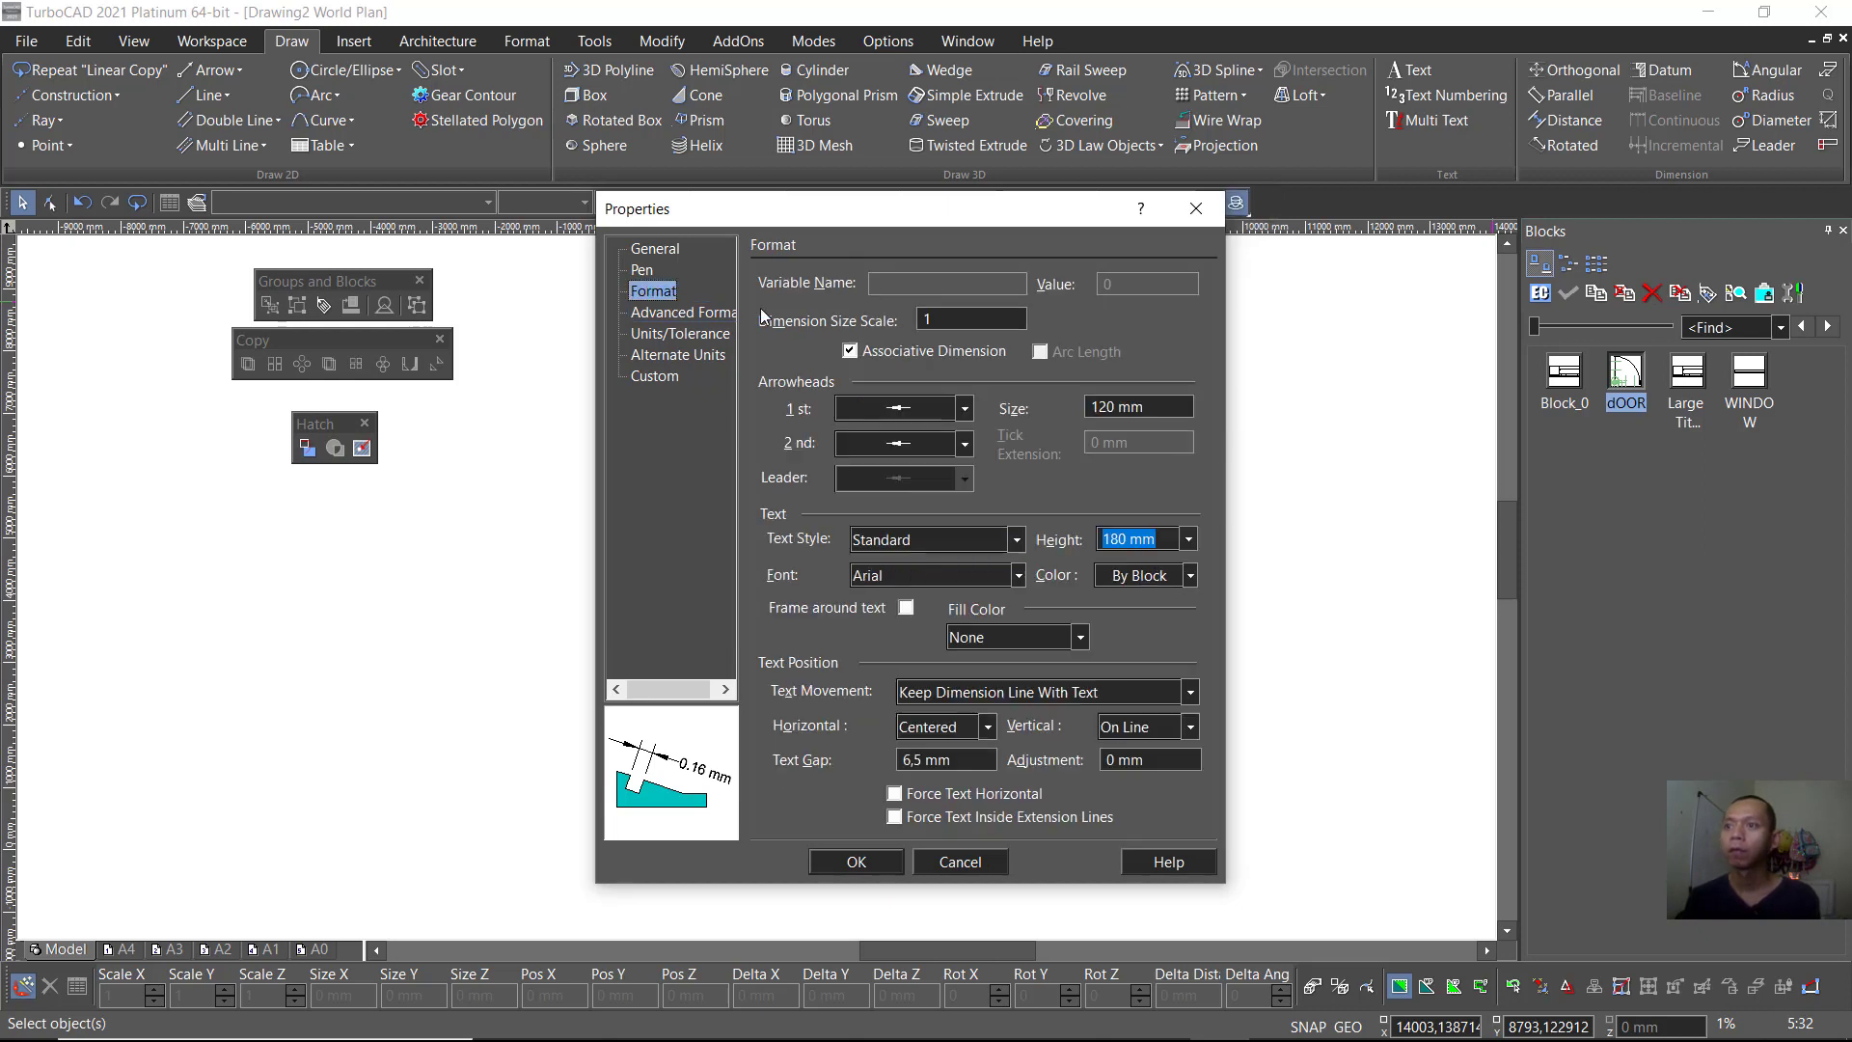
left_click_drag(922, 759, 870, 756)
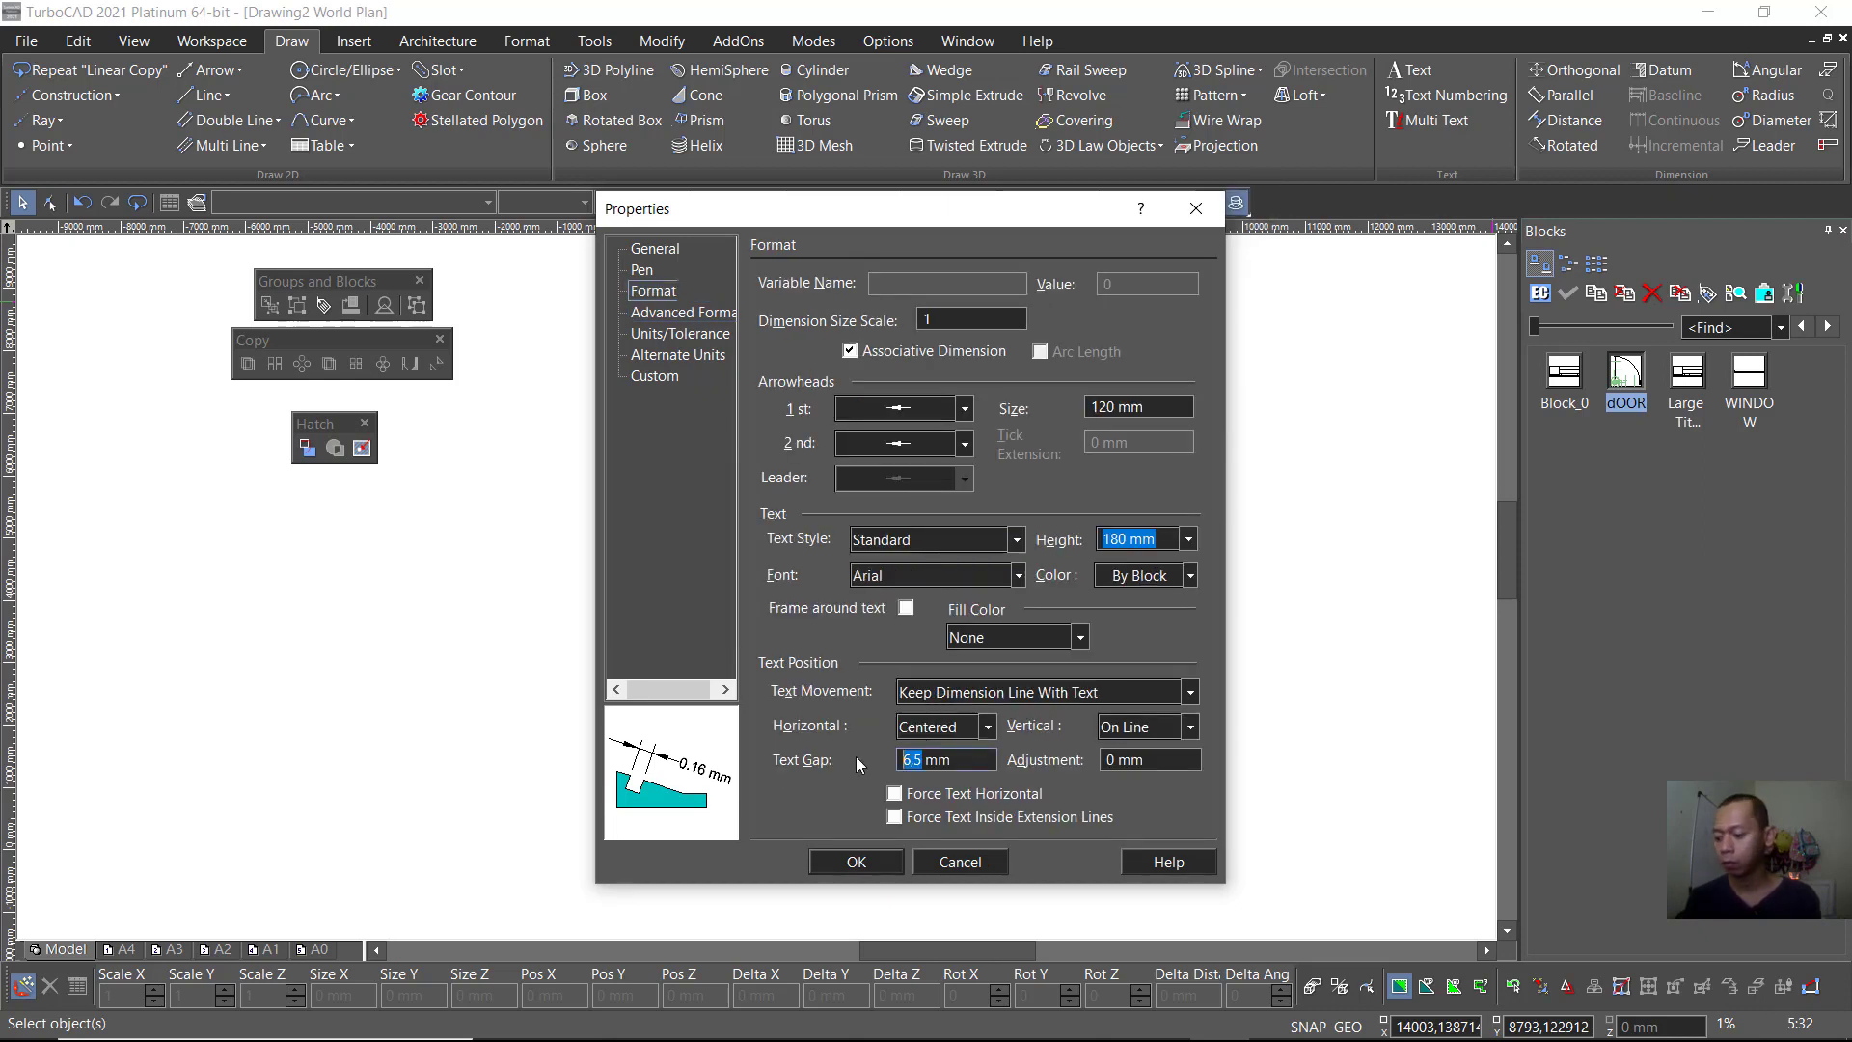
type("4,")
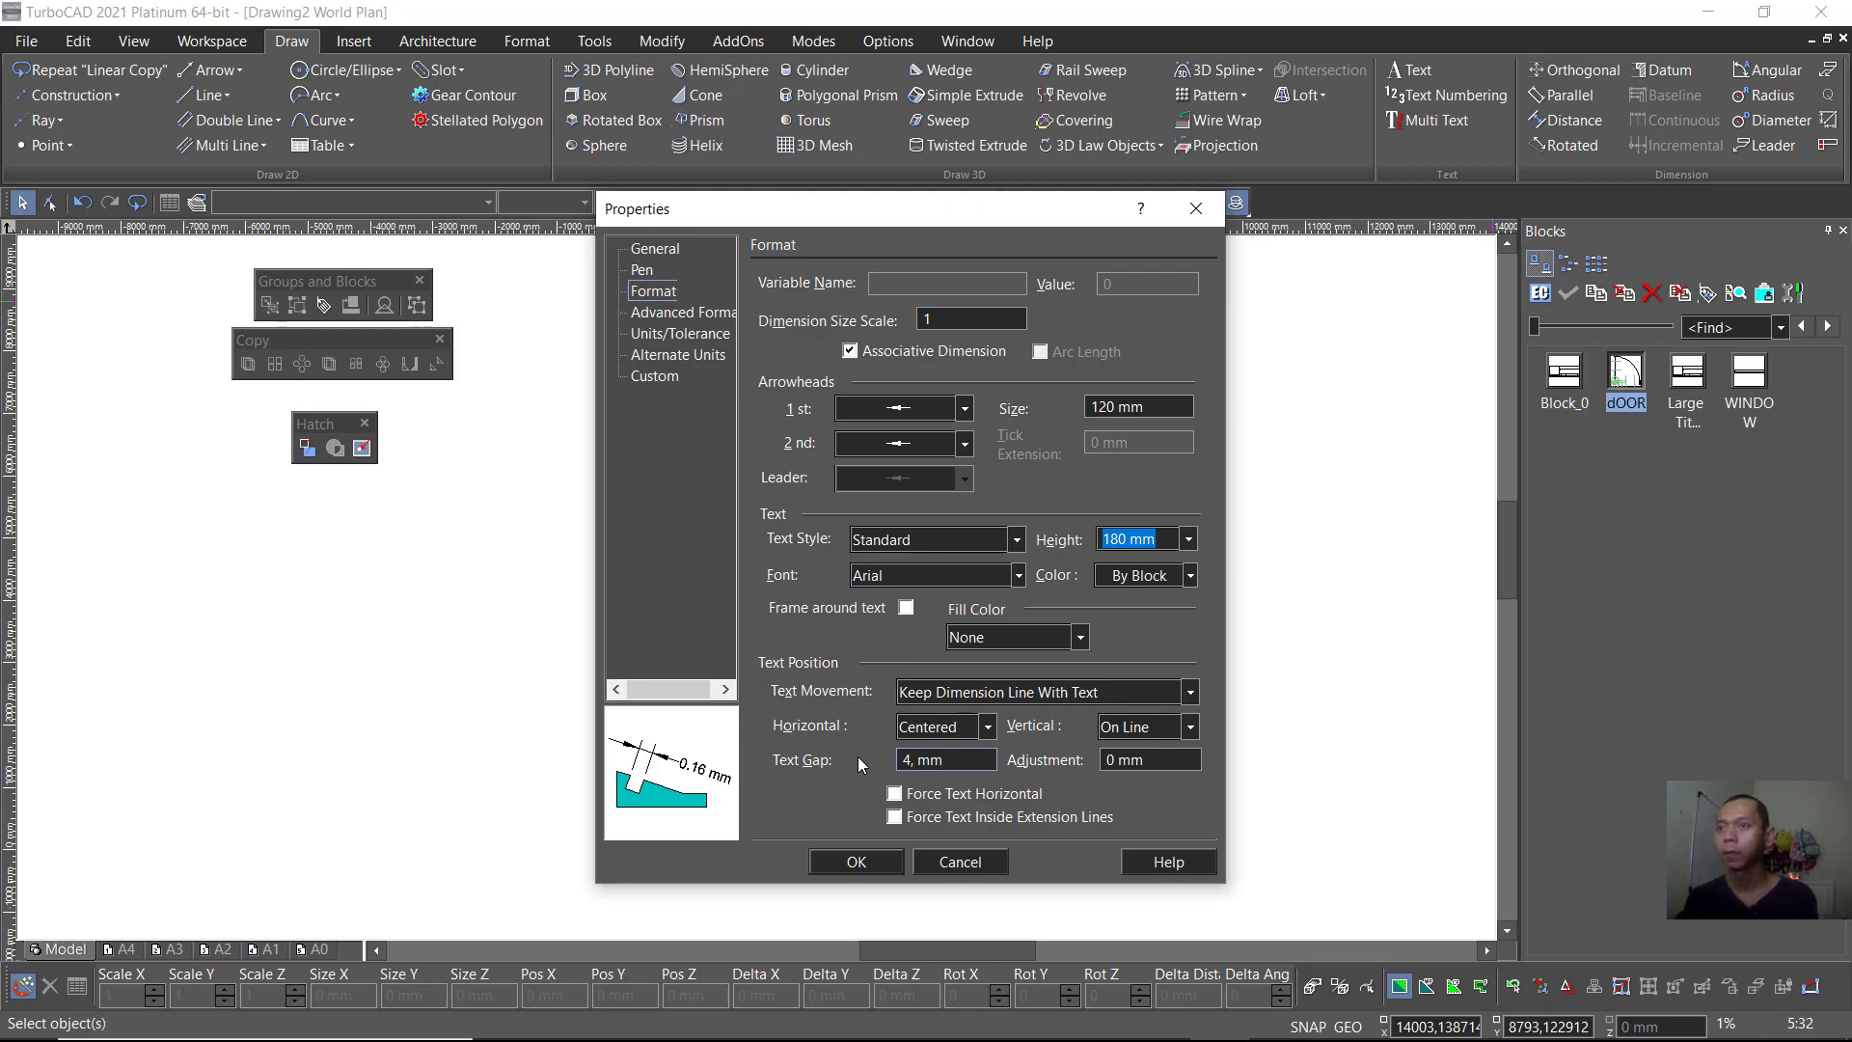
type("5")
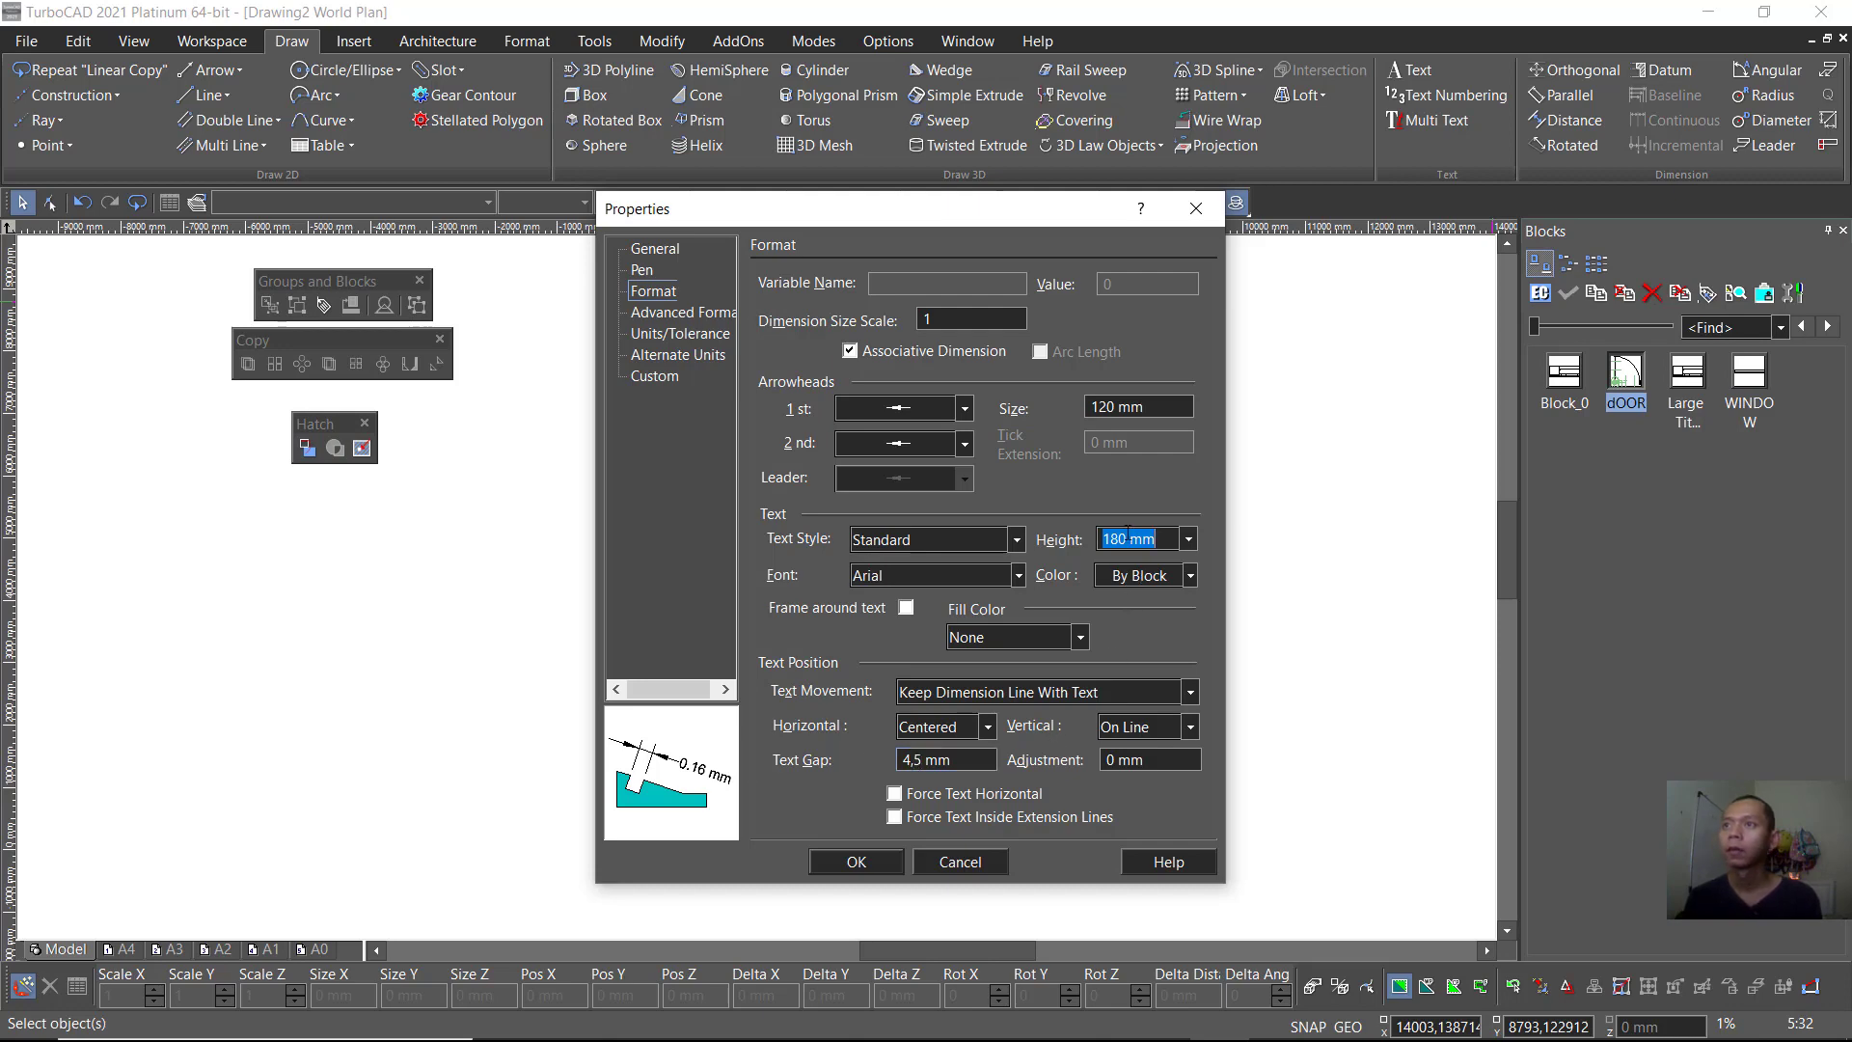
Step: Apply the dimension settings and dimension ROOM 4's bottom wall as 3000,00 mm
left_click(856, 862)
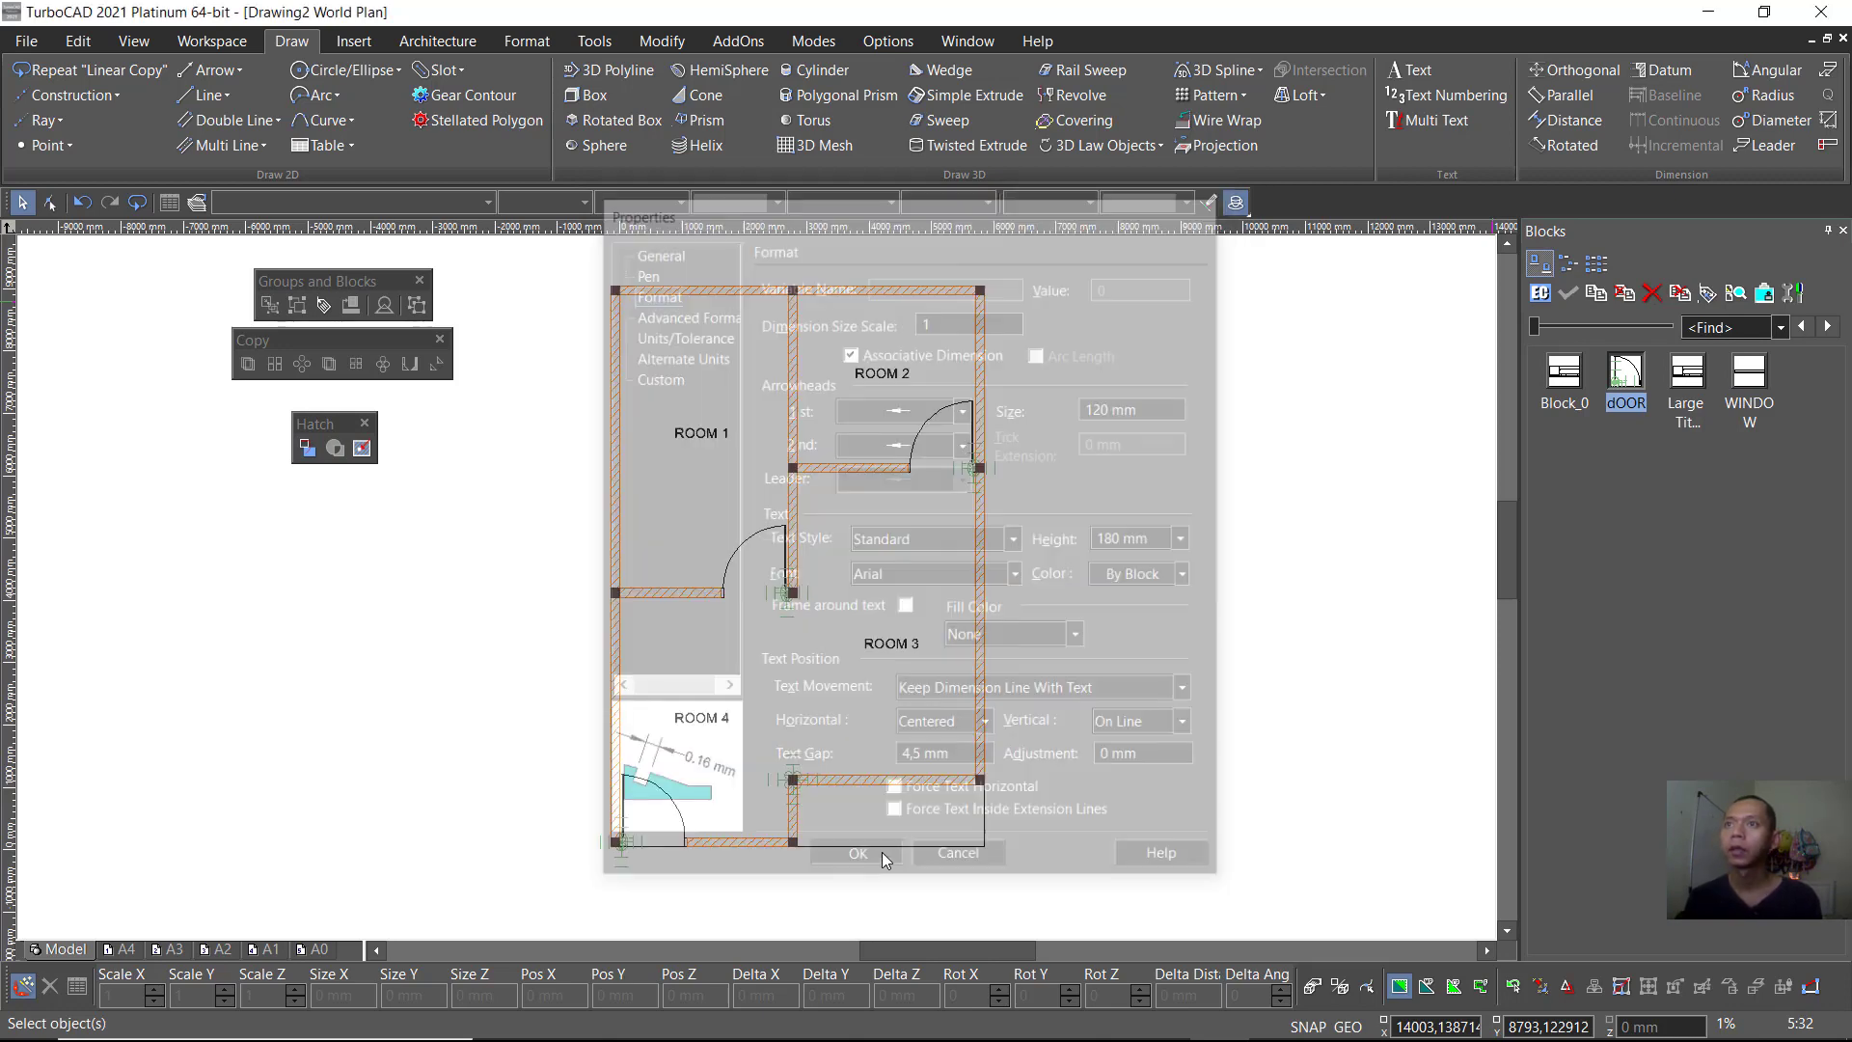
left_click(1554, 67)
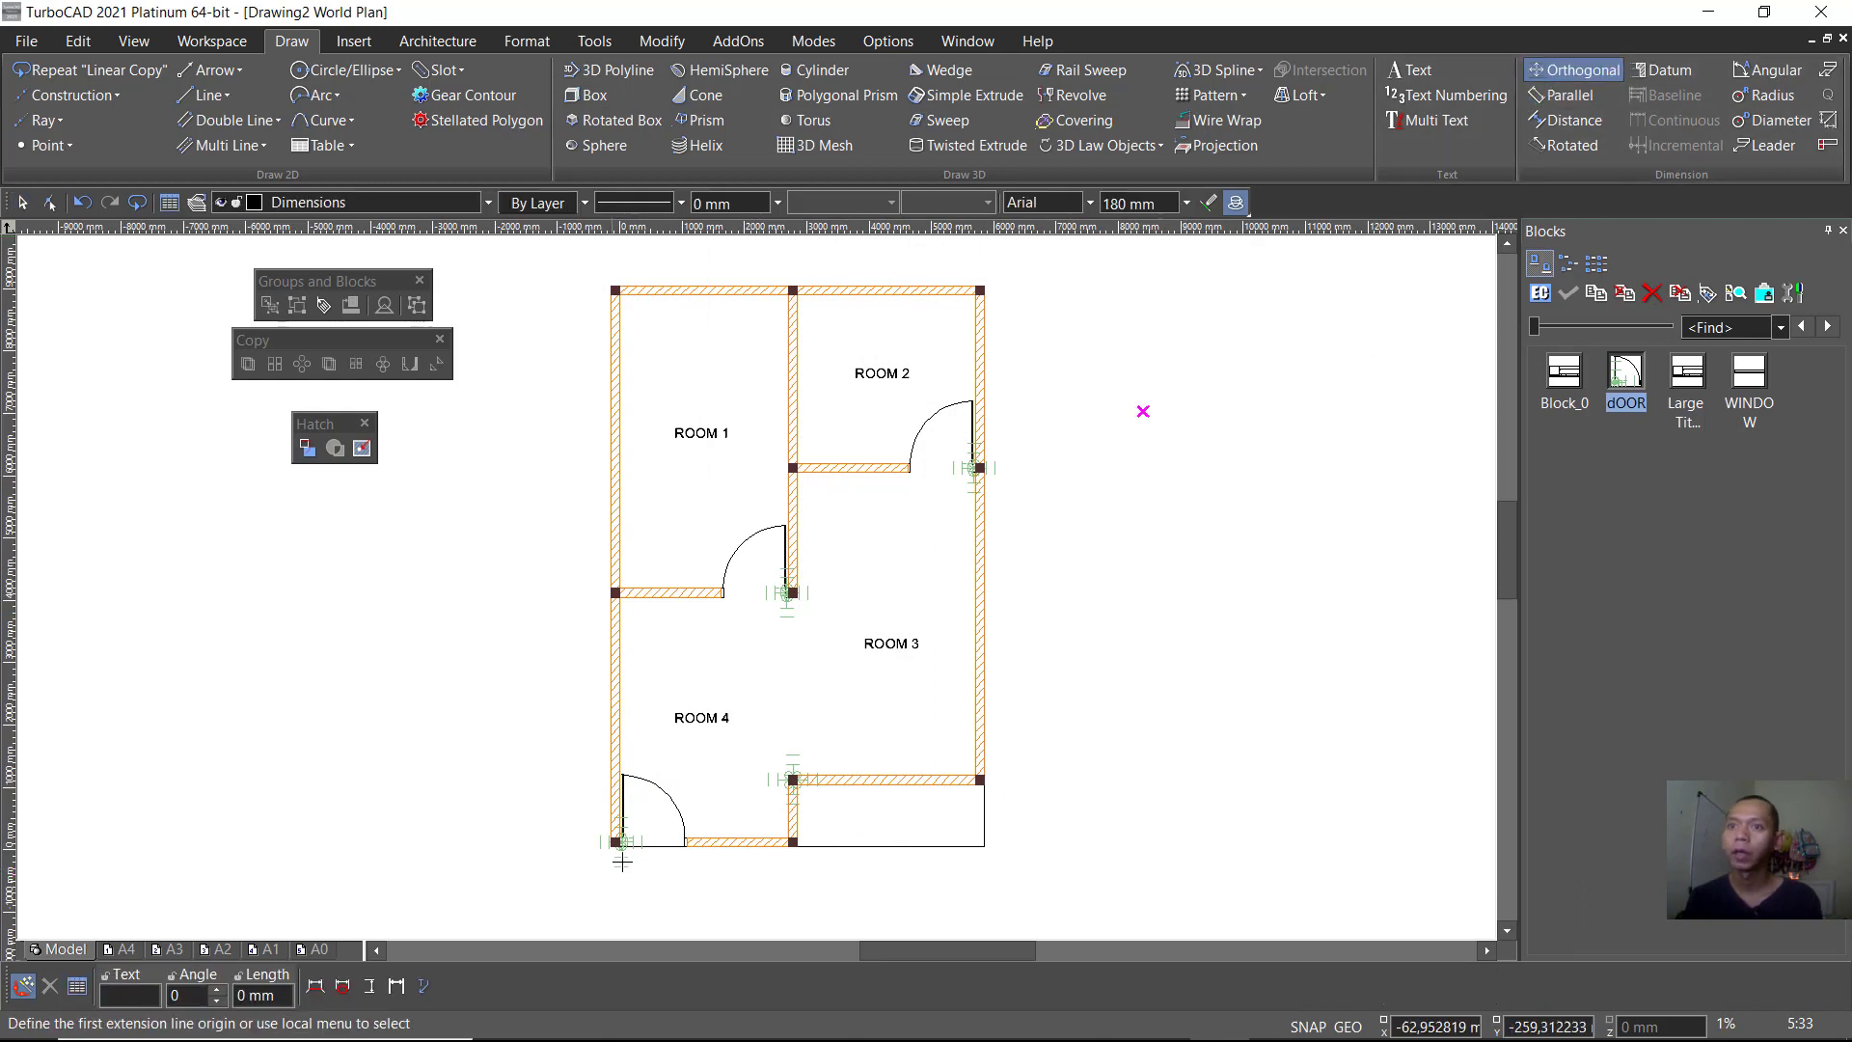
scroll(621, 849, "up", 3)
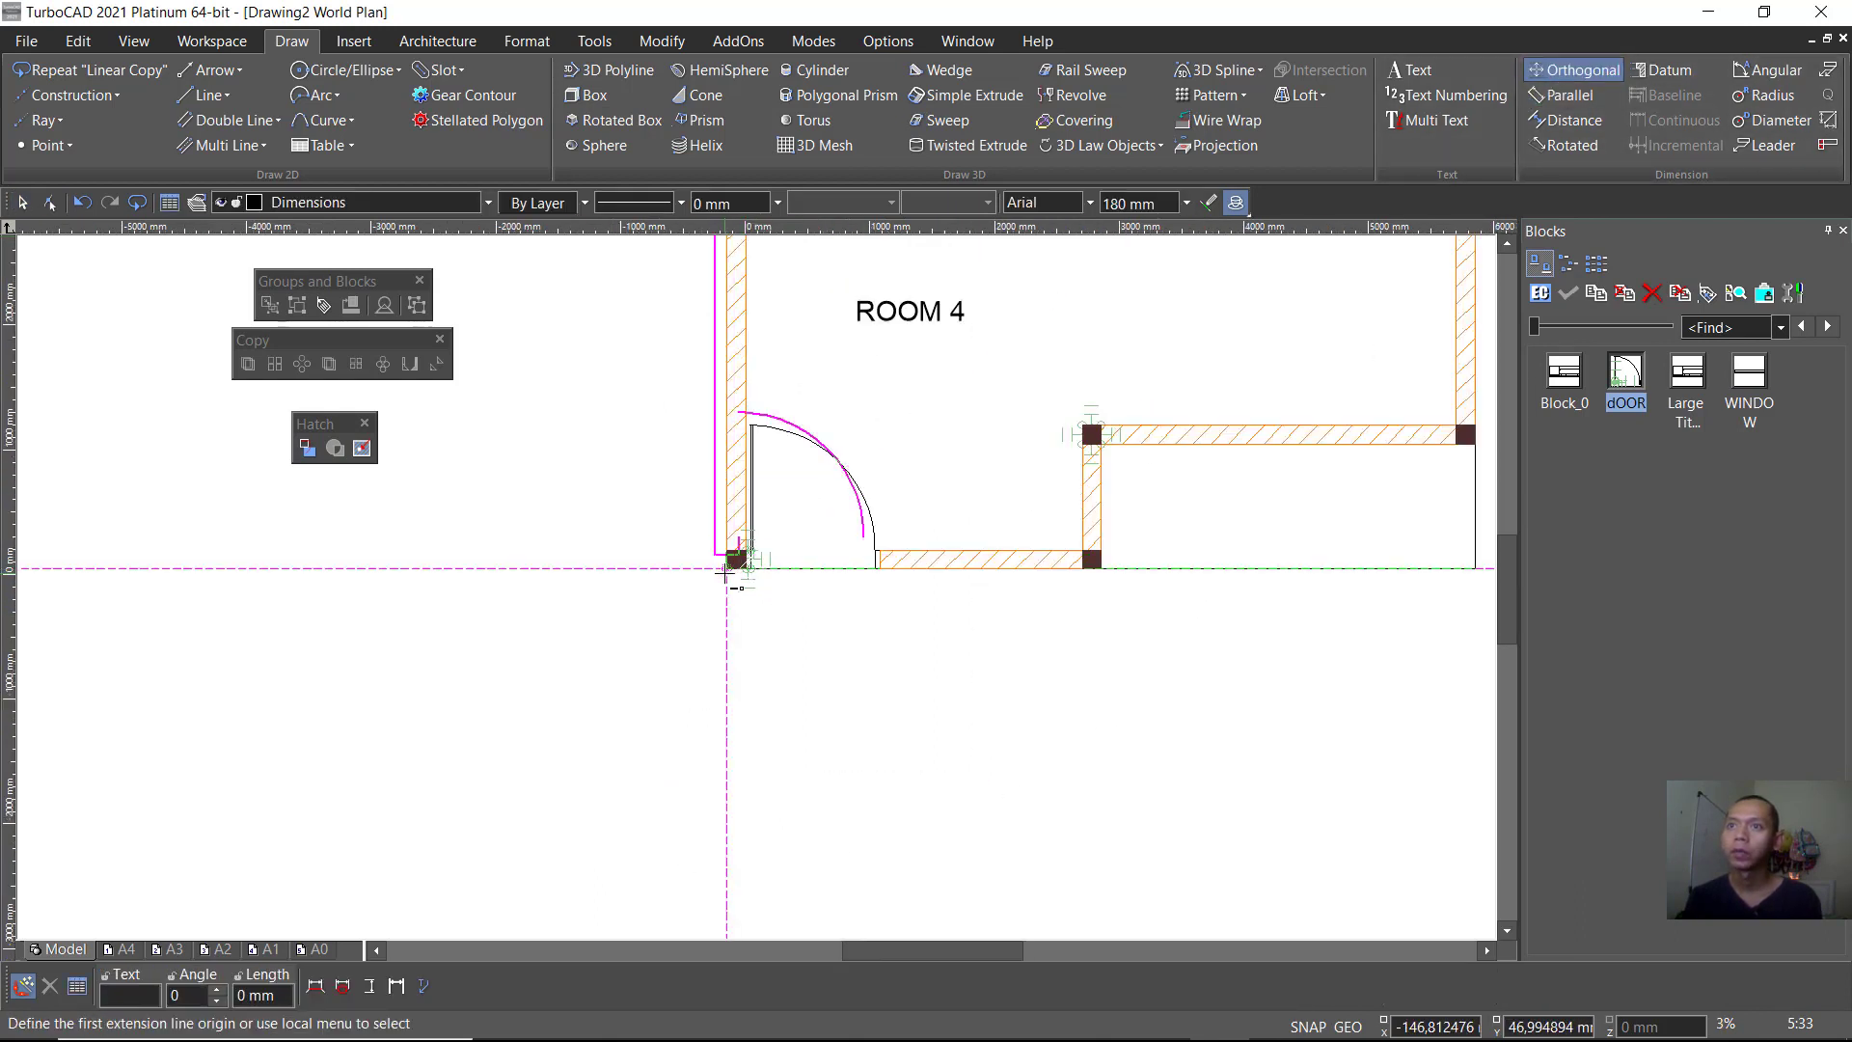
left_click(733, 569)
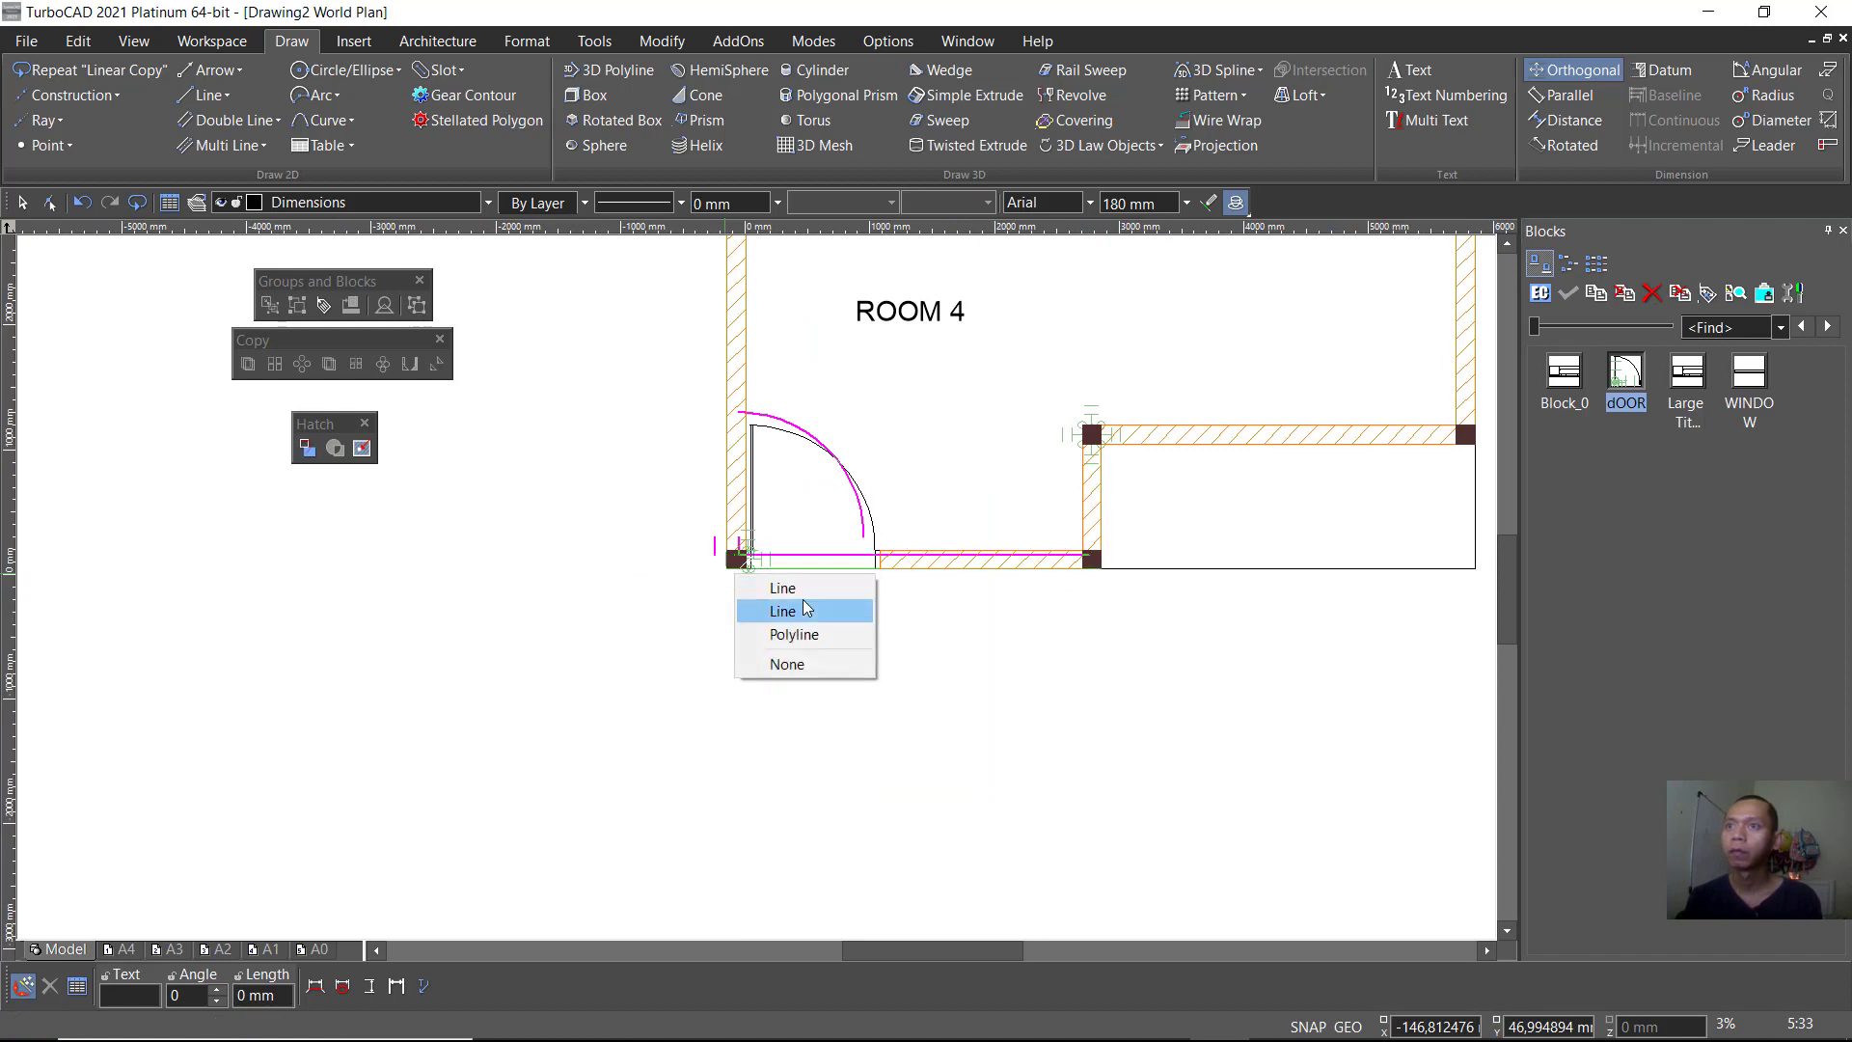
left_click(802, 610)
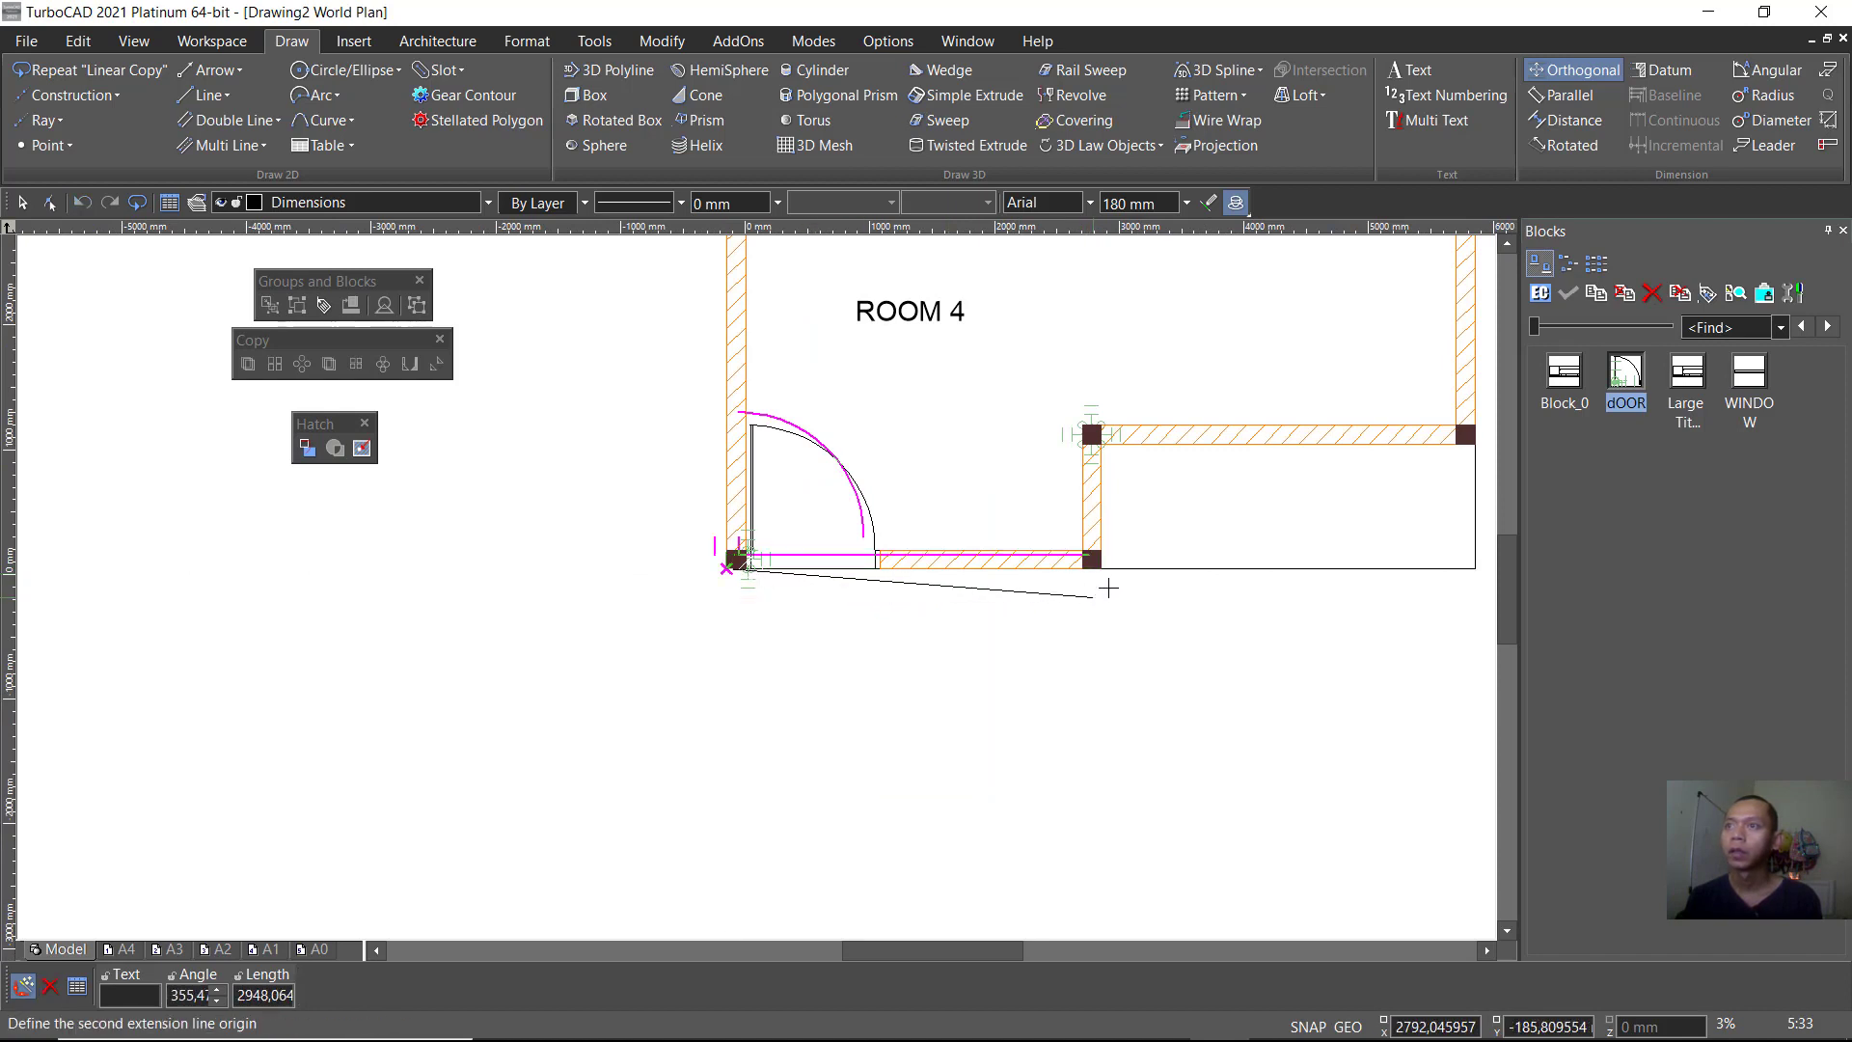
left_click(1102, 571)
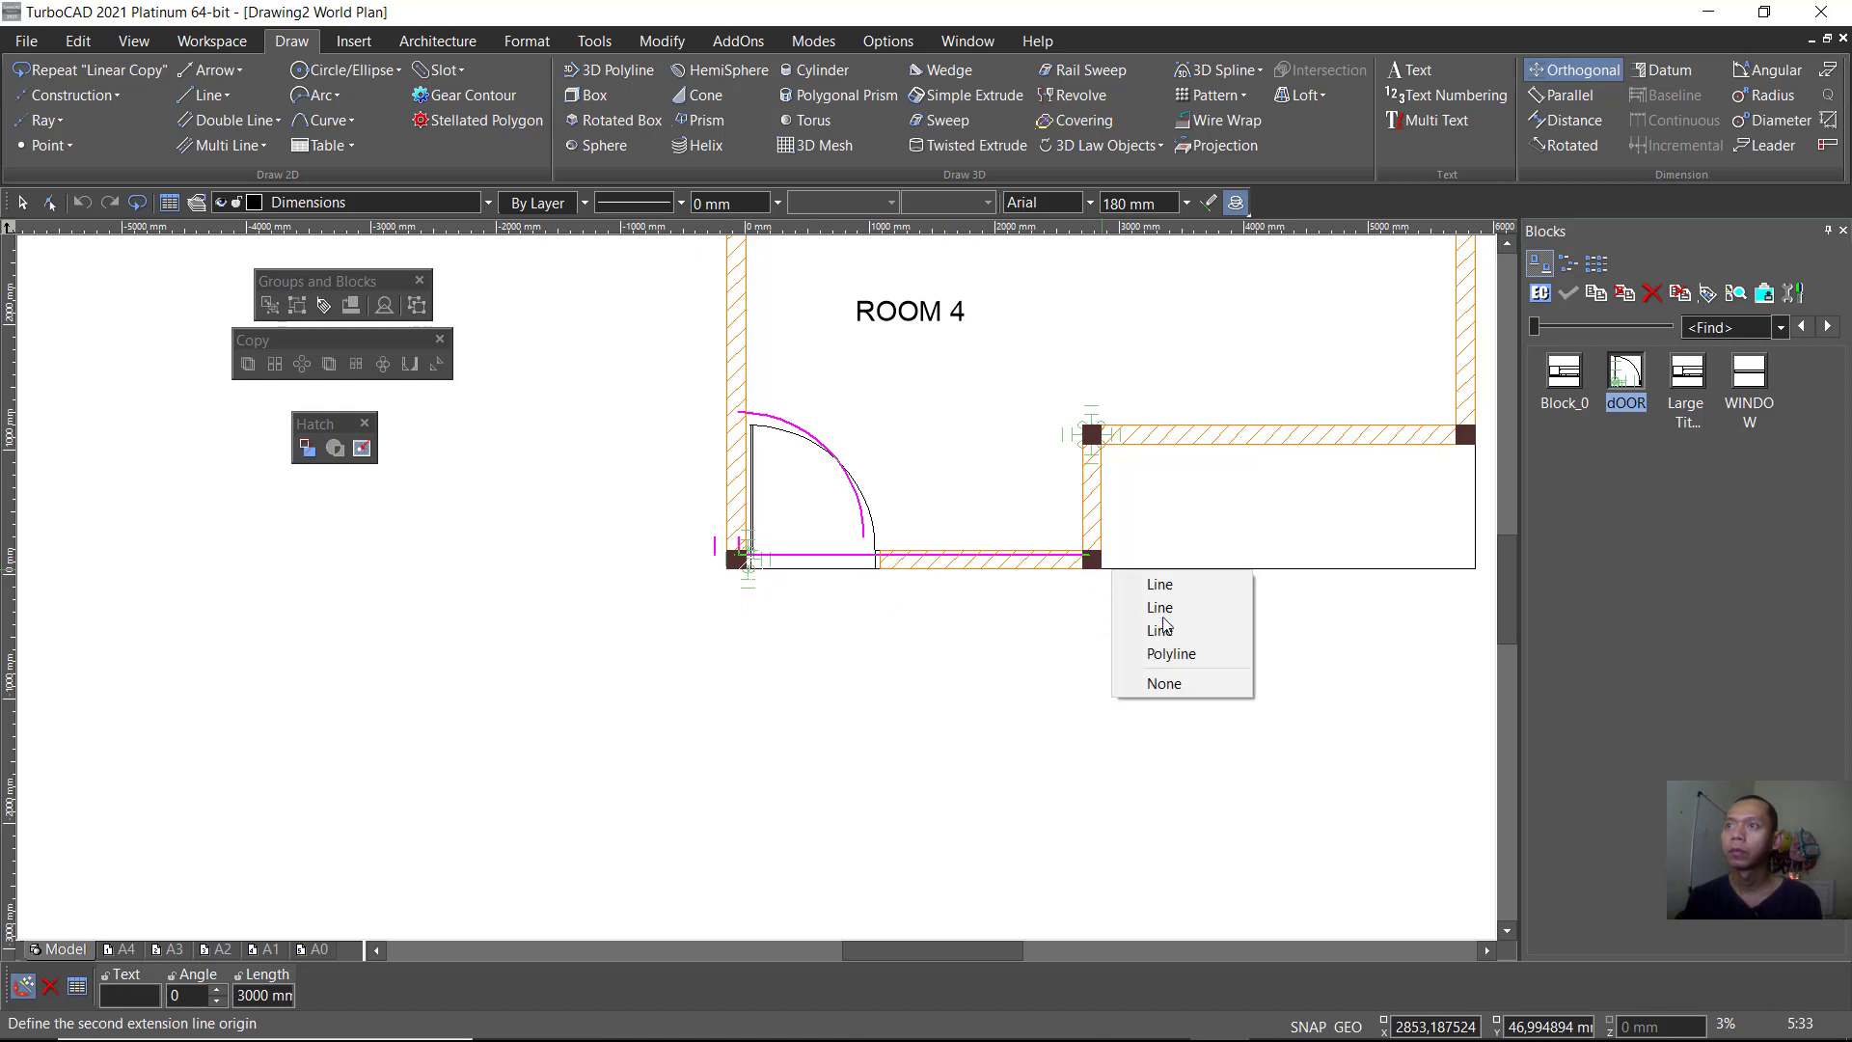
left_click(1162, 585)
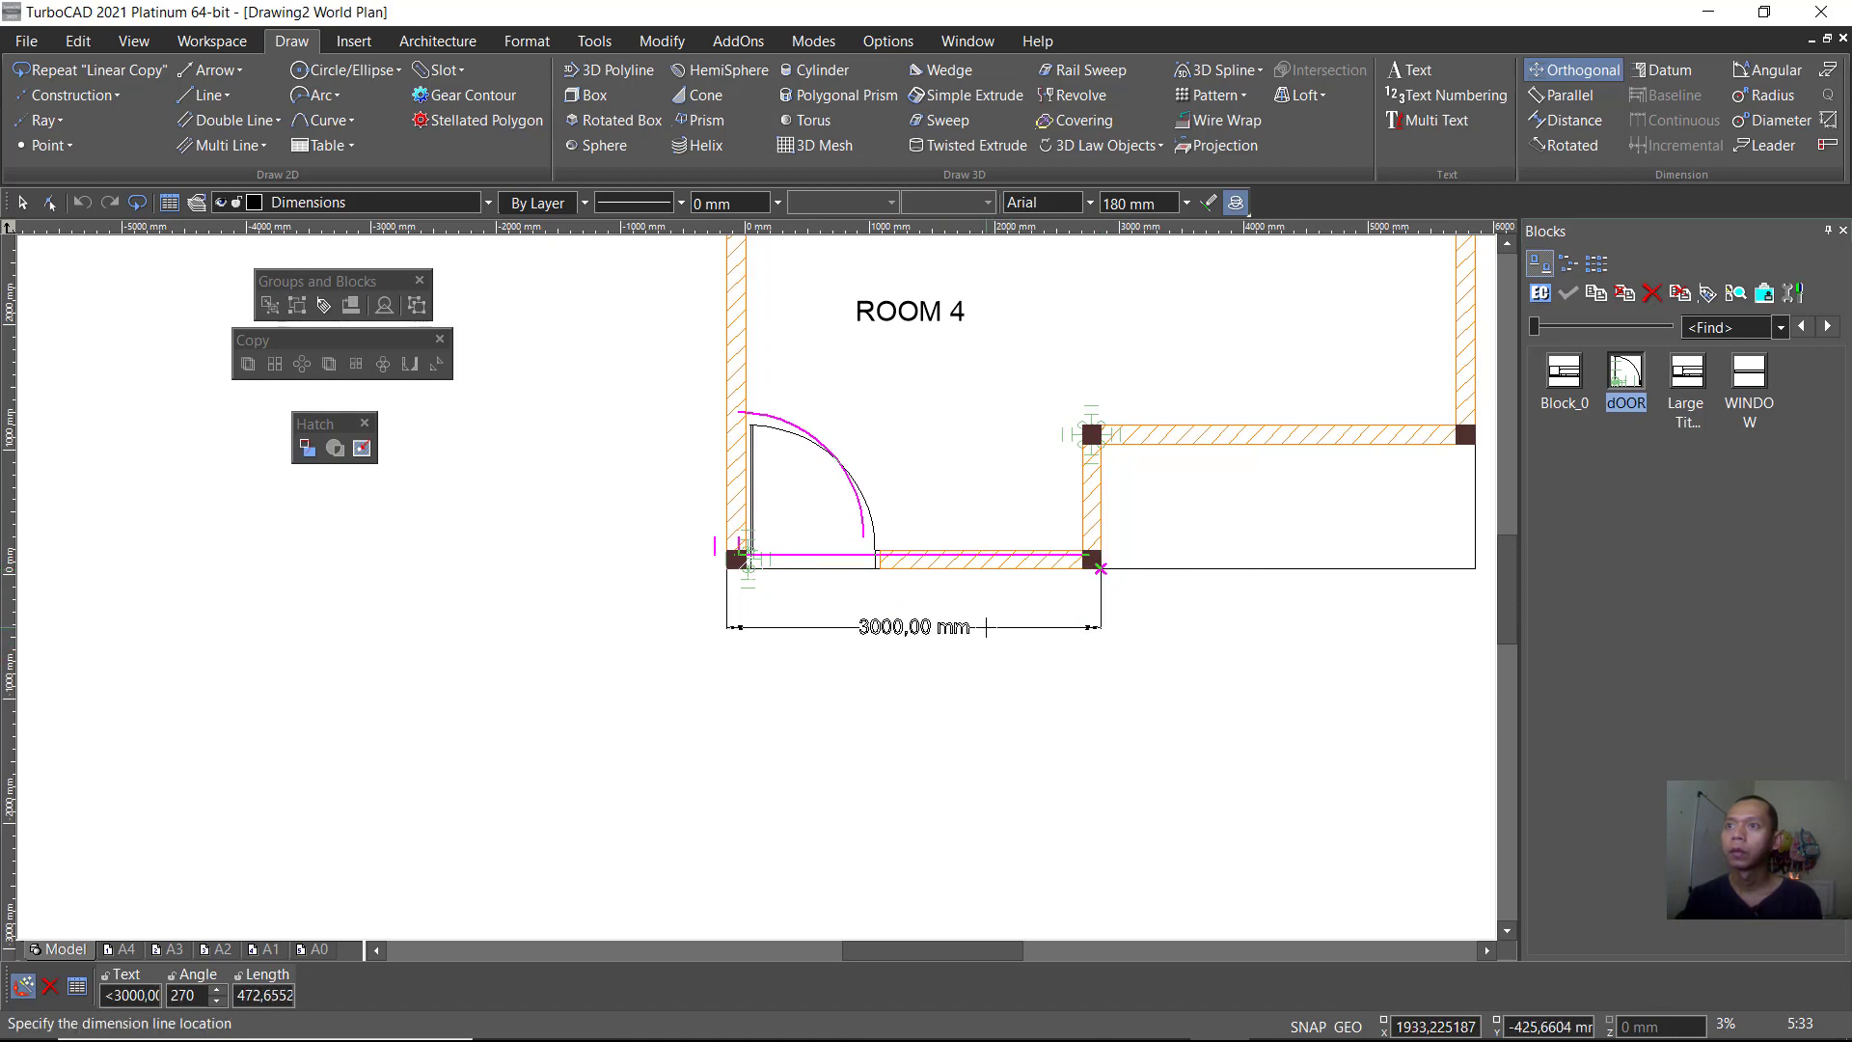
left_click(986, 616)
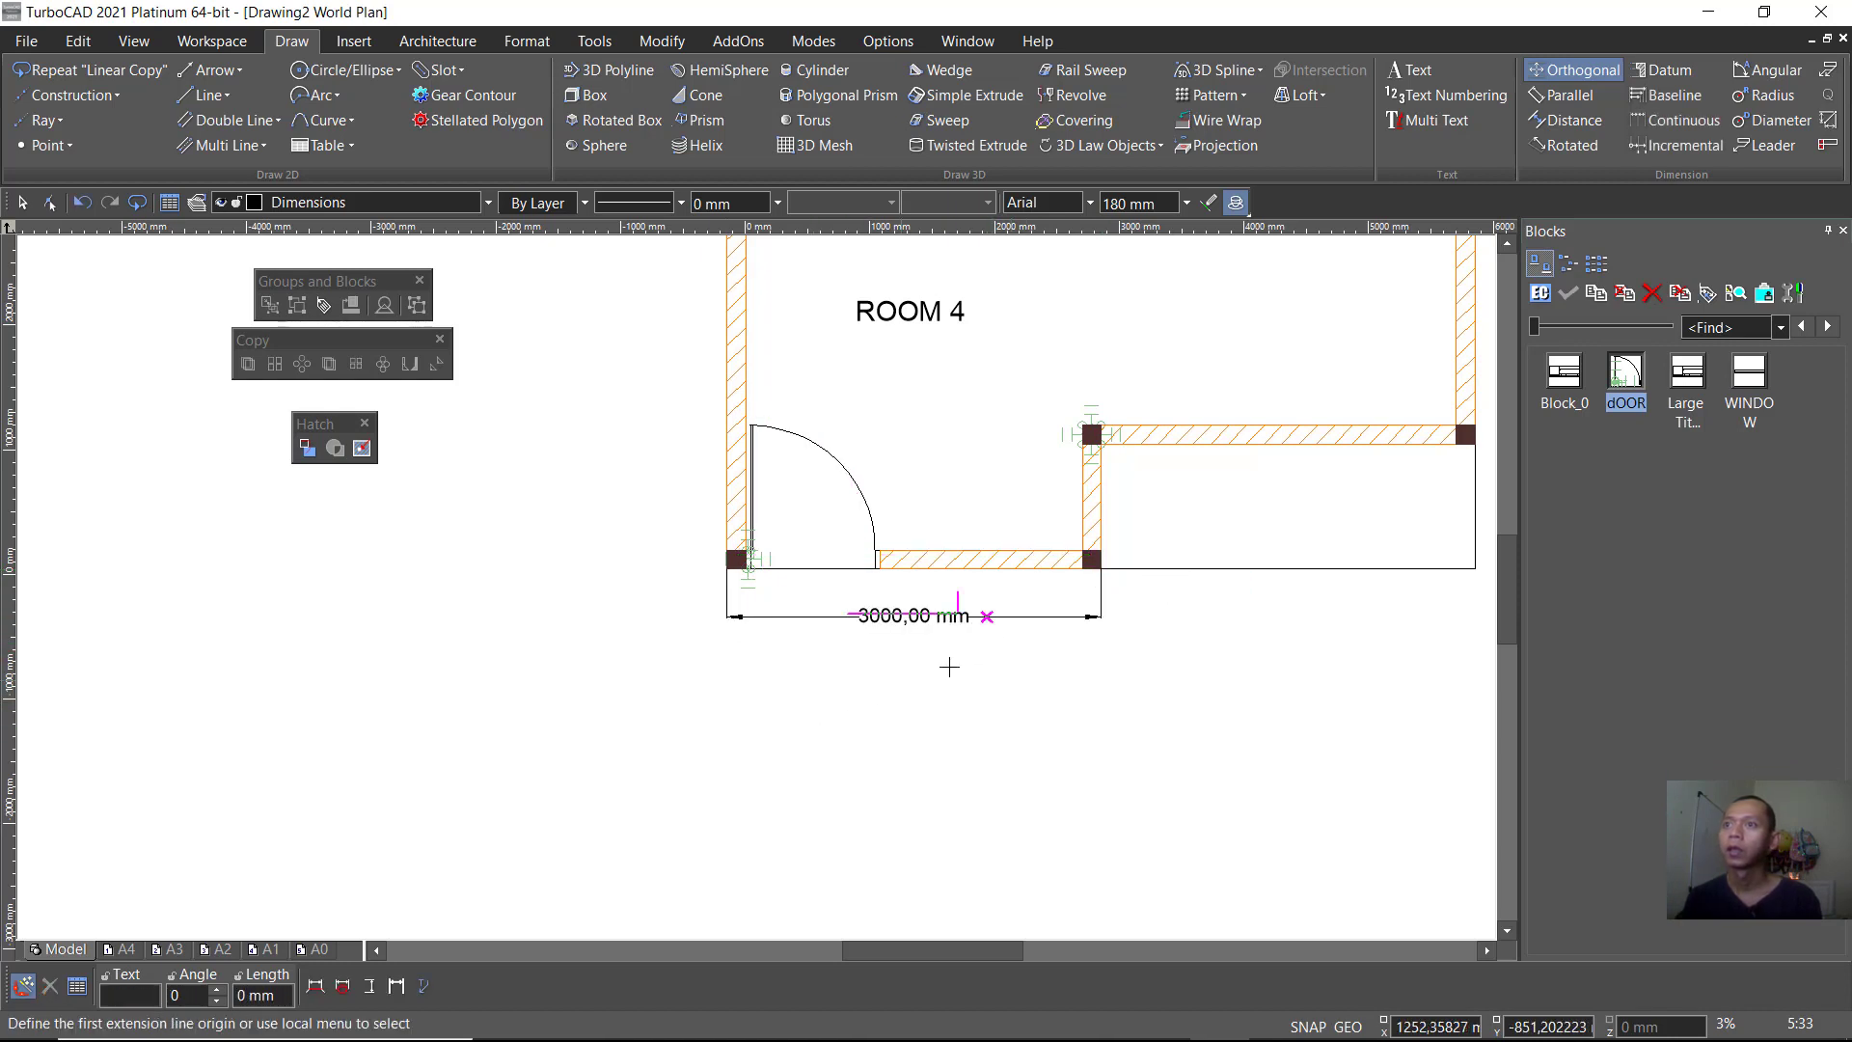
key("Escape")
Step: Set the ROOM 4 dimension's precision to 0 so it reads 3000
left_click(879, 627)
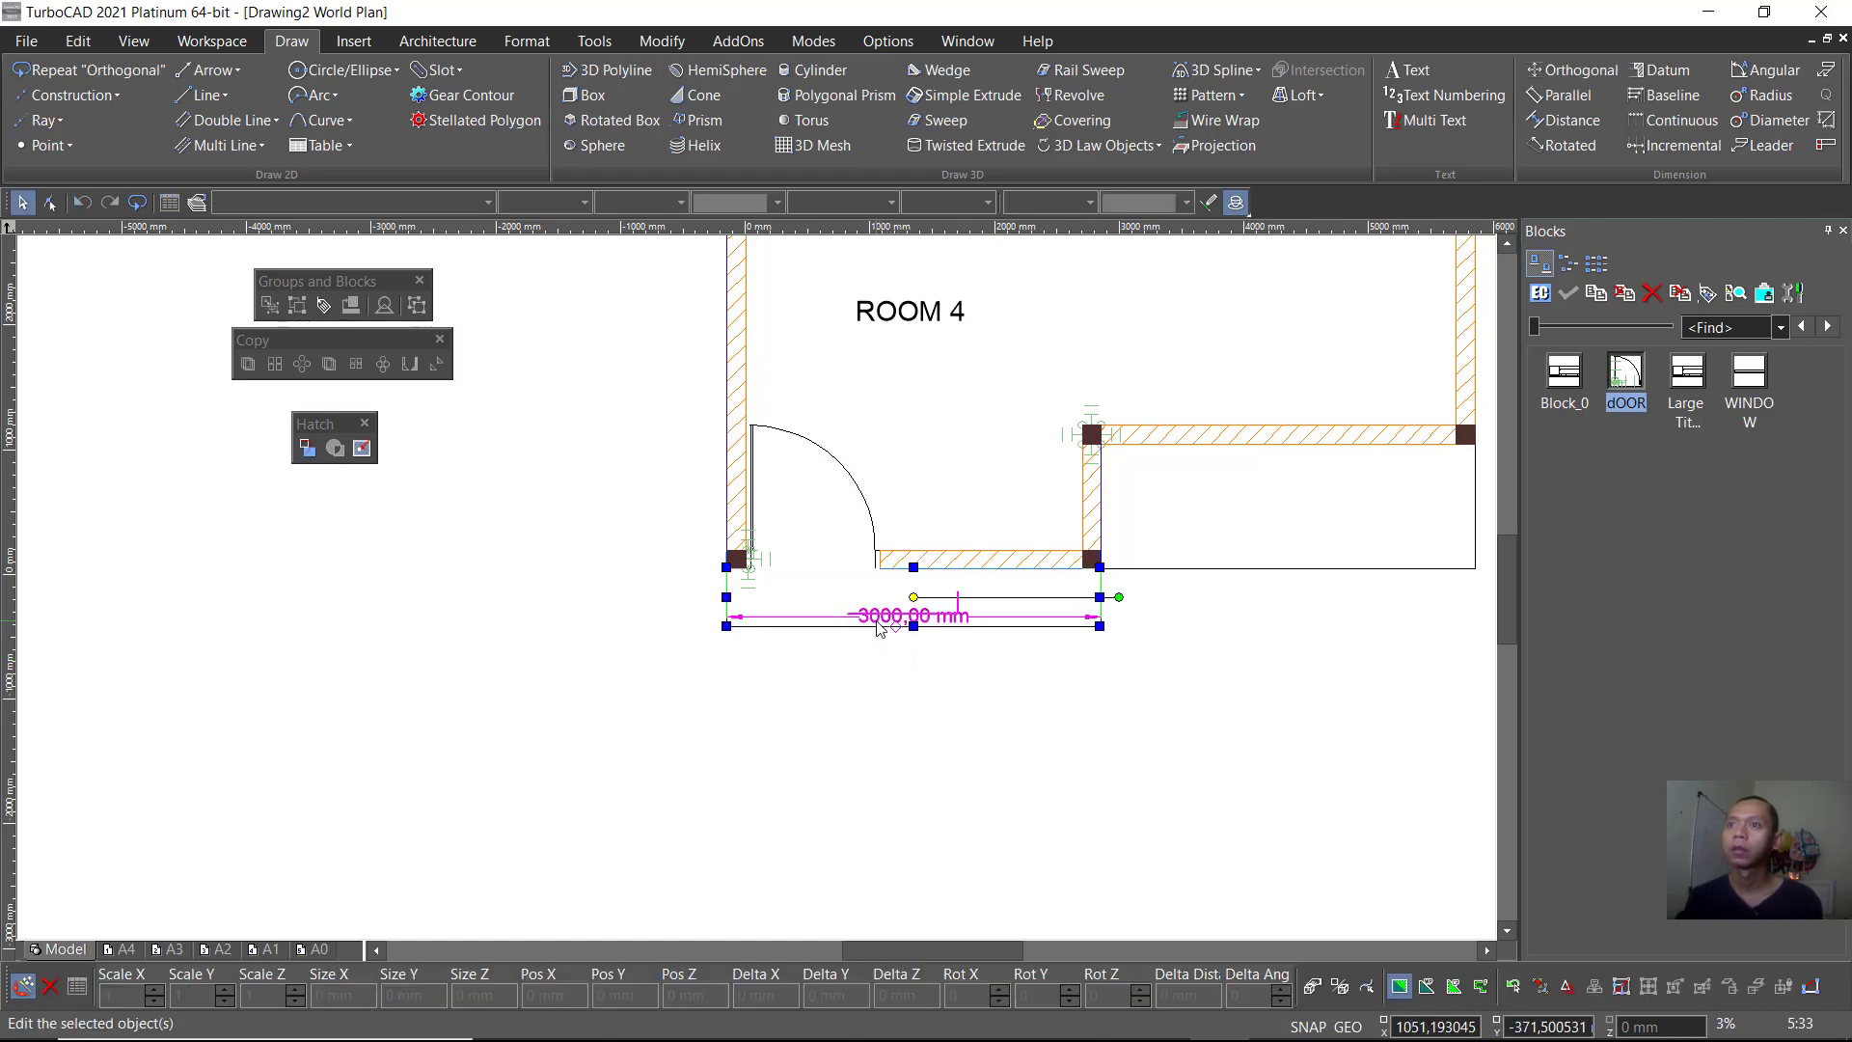
double_click(876, 615)
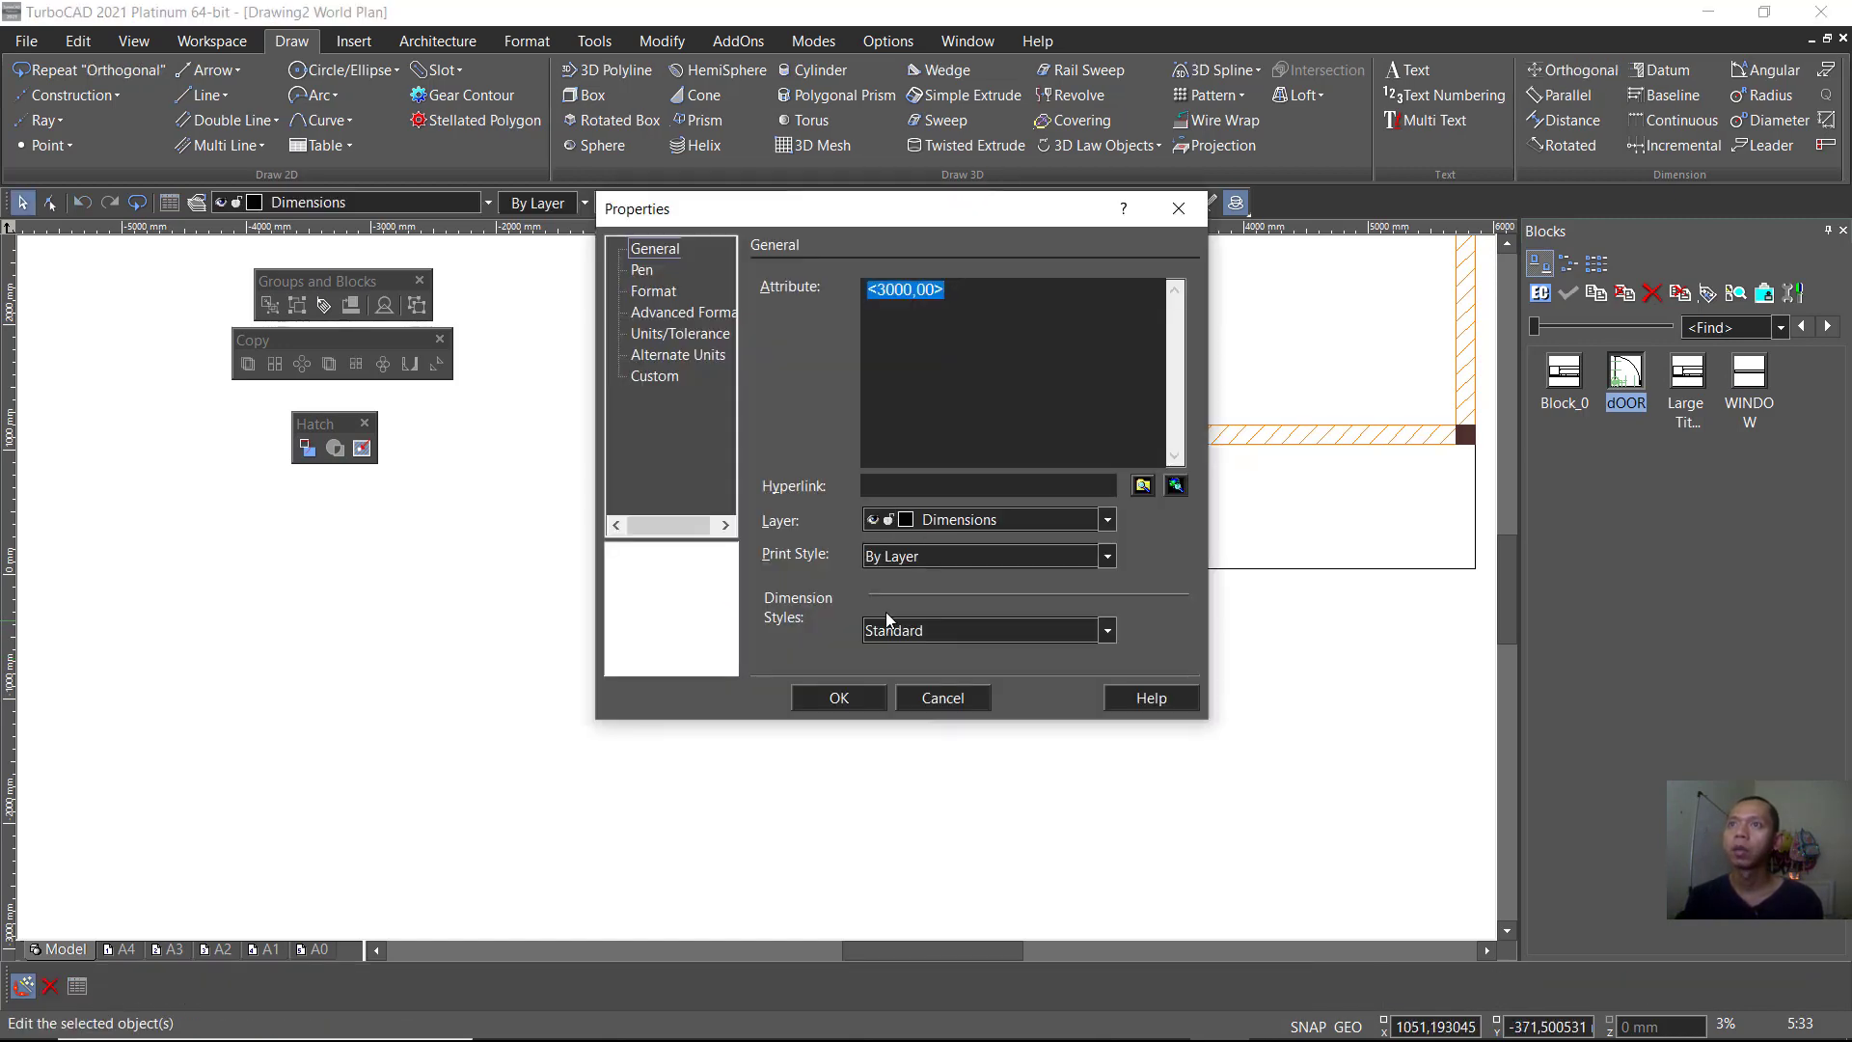
left_click(680, 314)
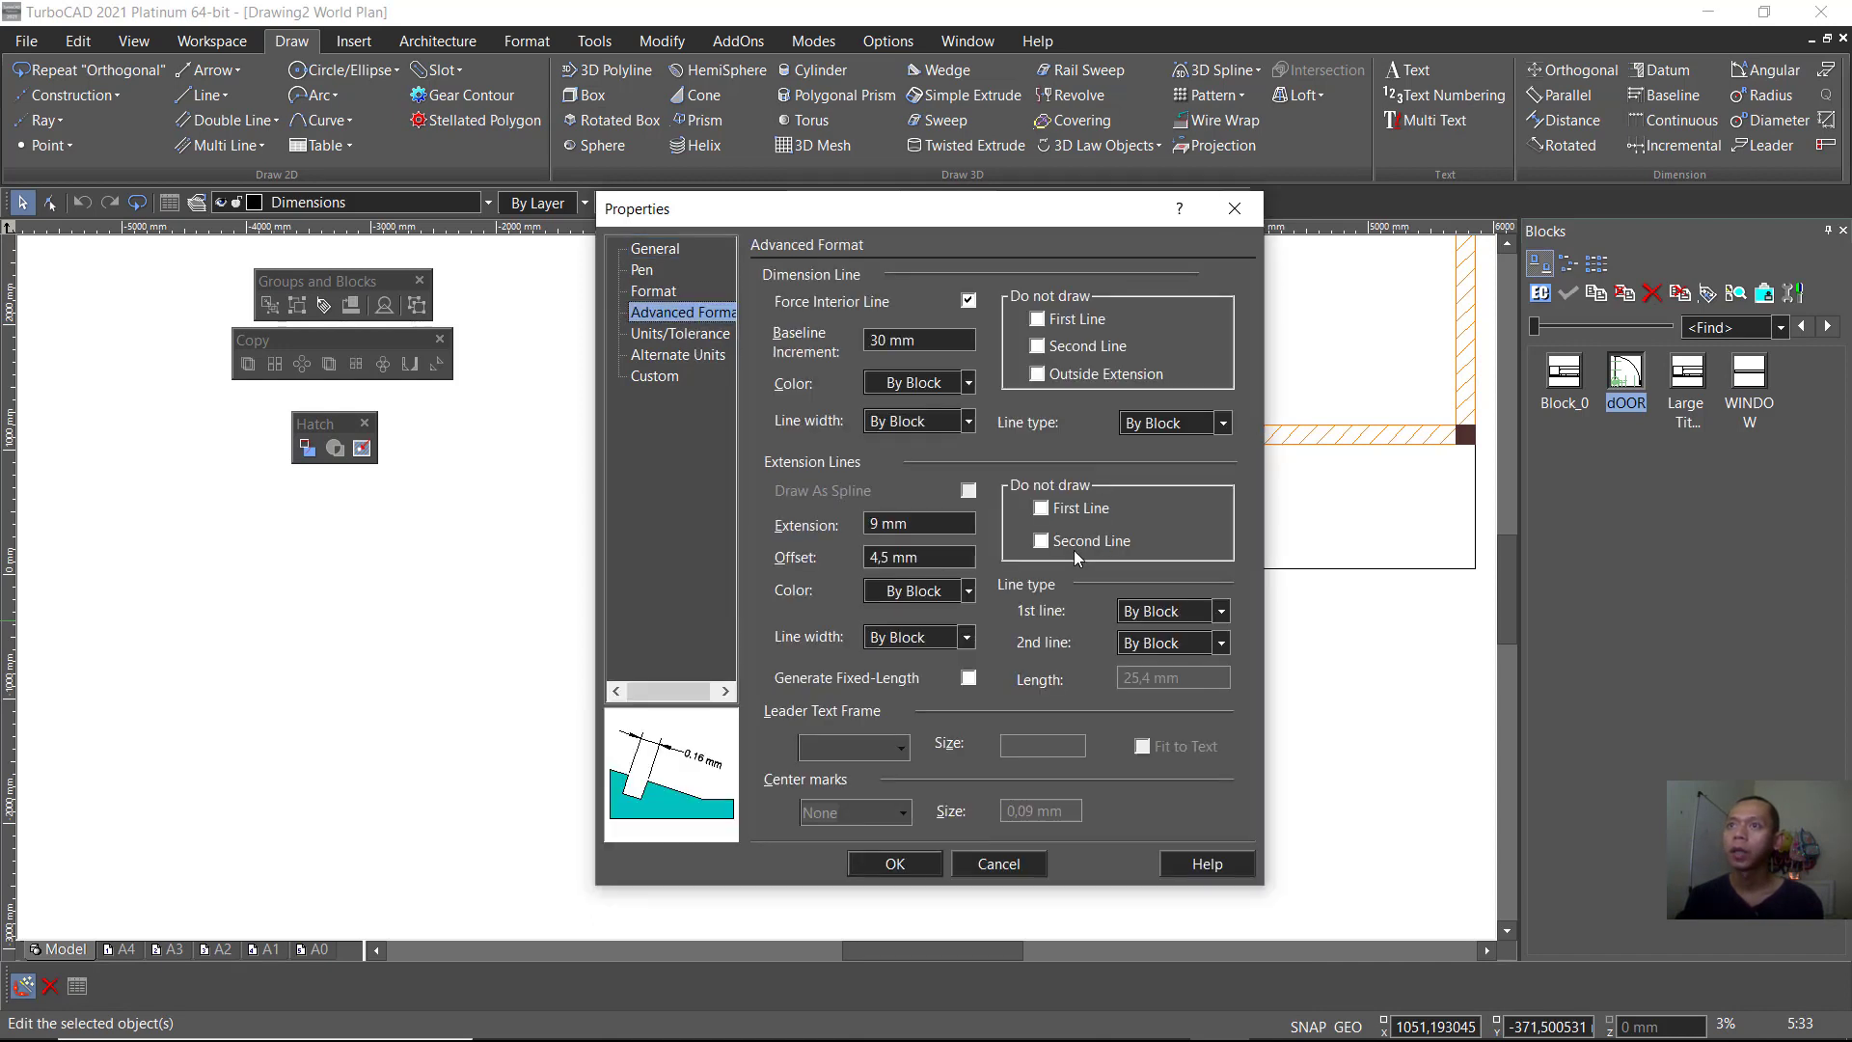
left_click(666, 333)
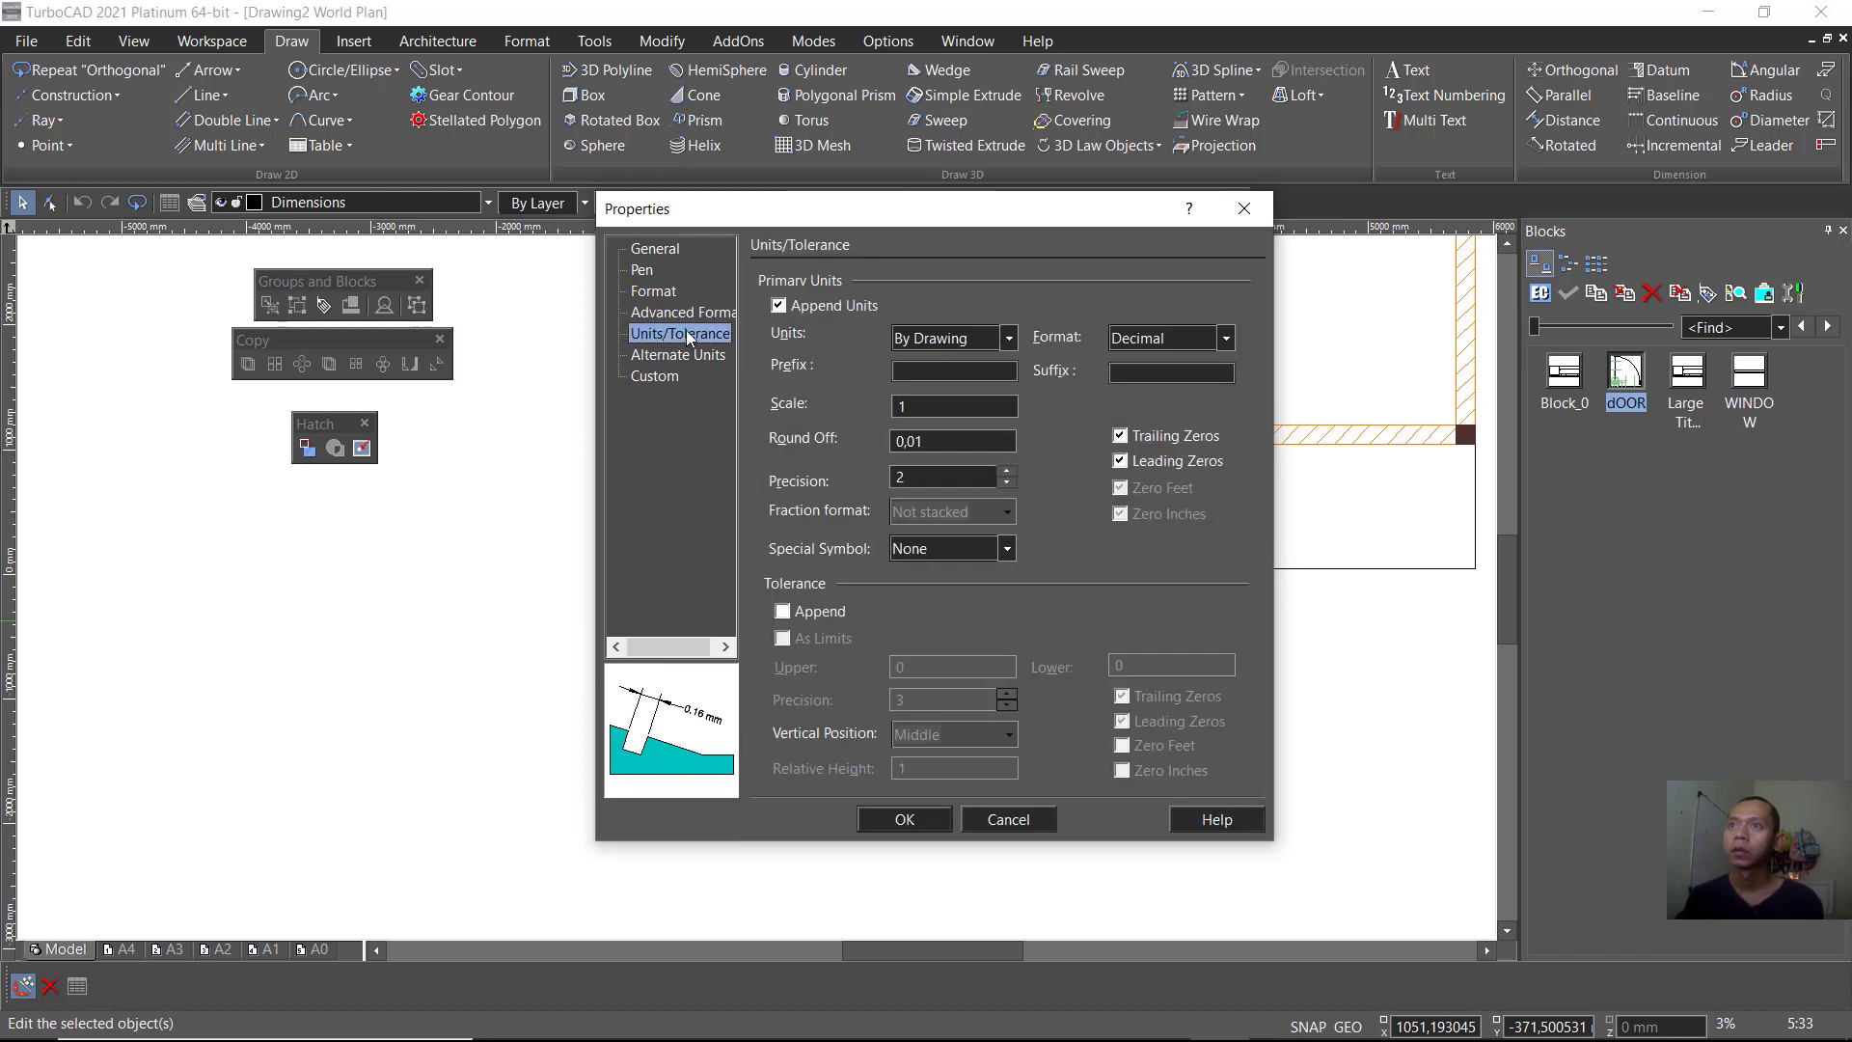
double_click(1010, 483)
left_click(934, 822)
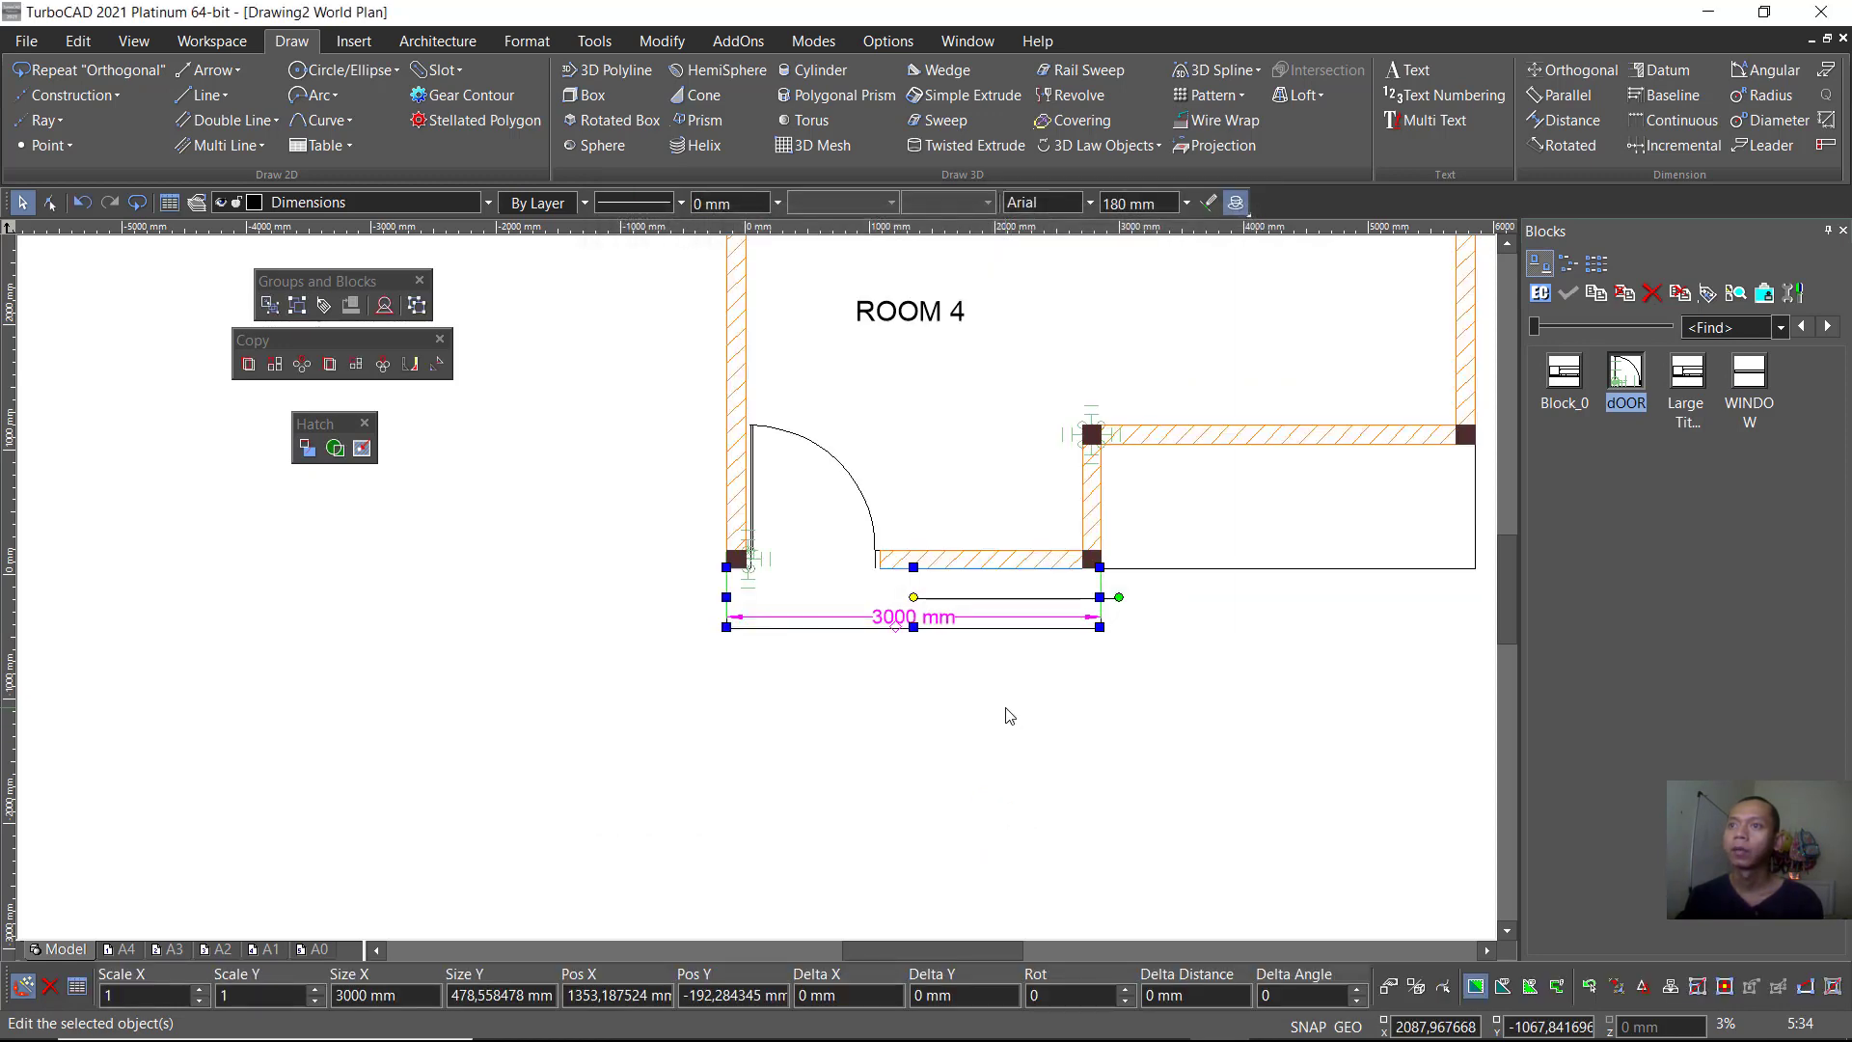
Step: Make the Orthogonal dimension tool default to precision 0
double_click(1573, 70)
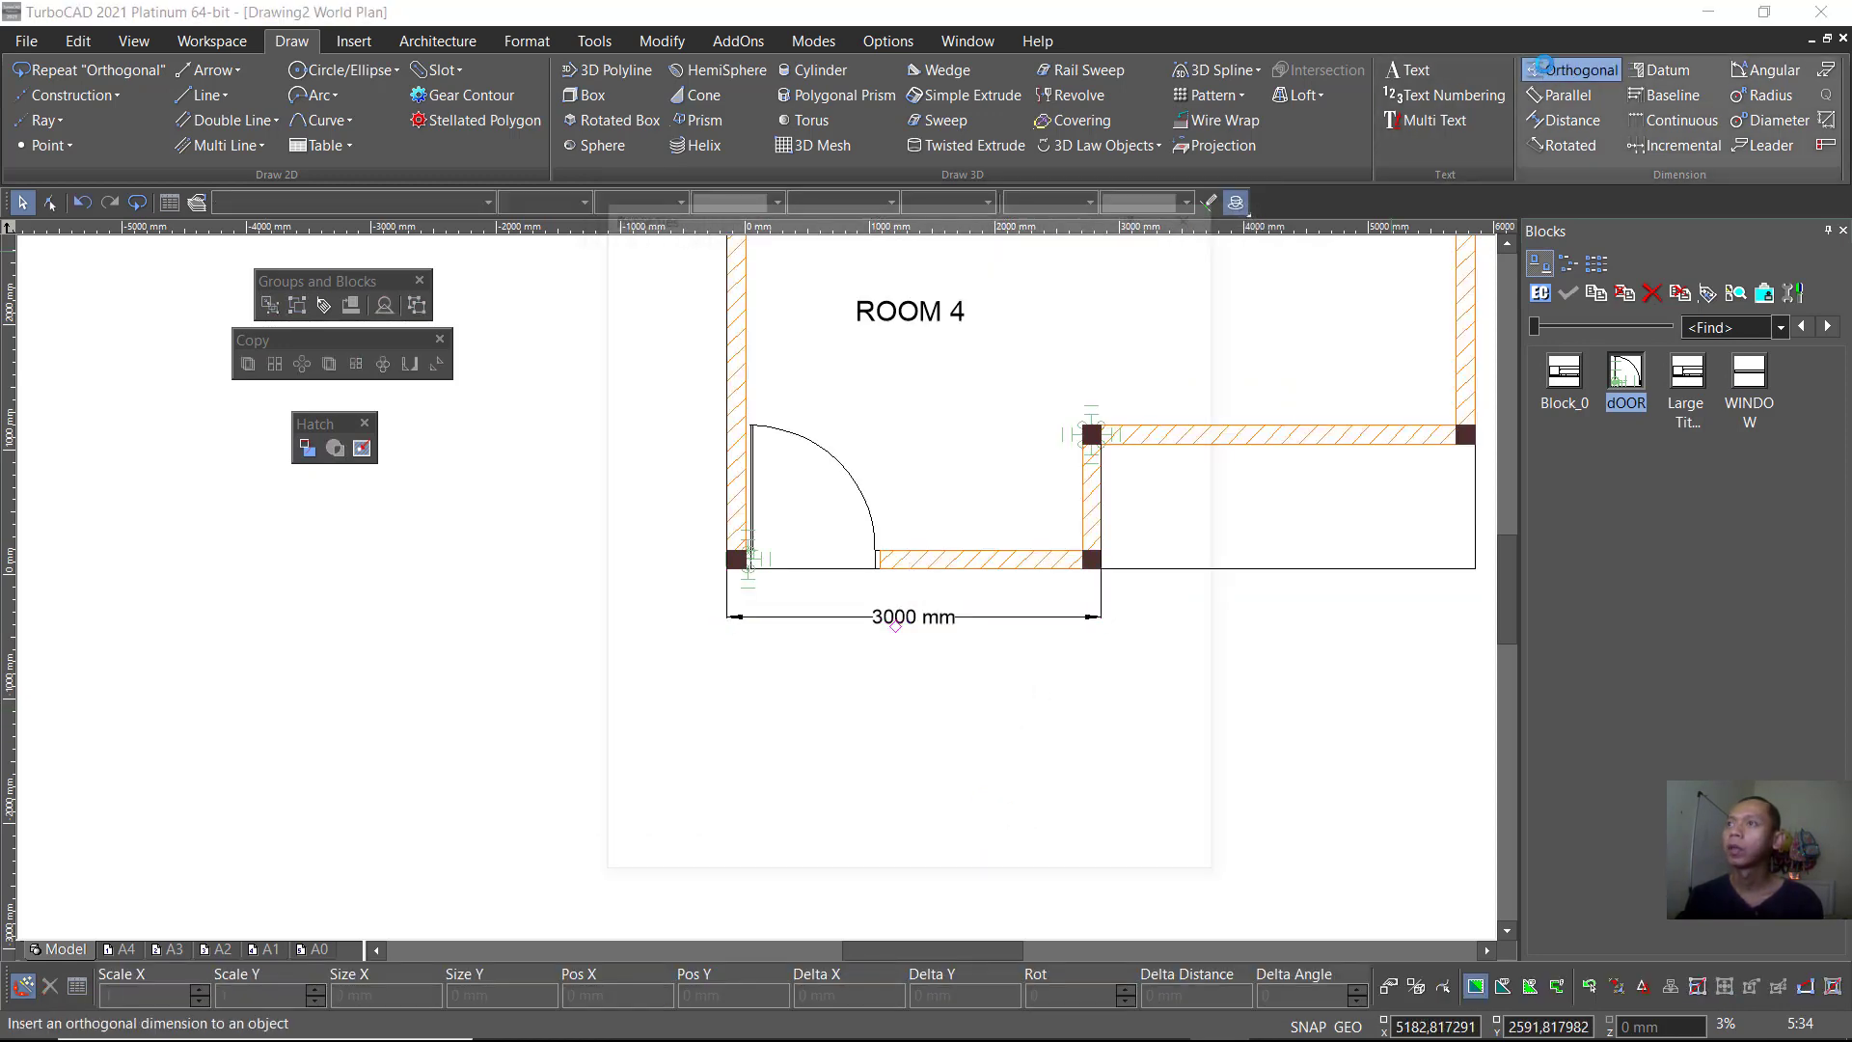
left_click(664, 332)
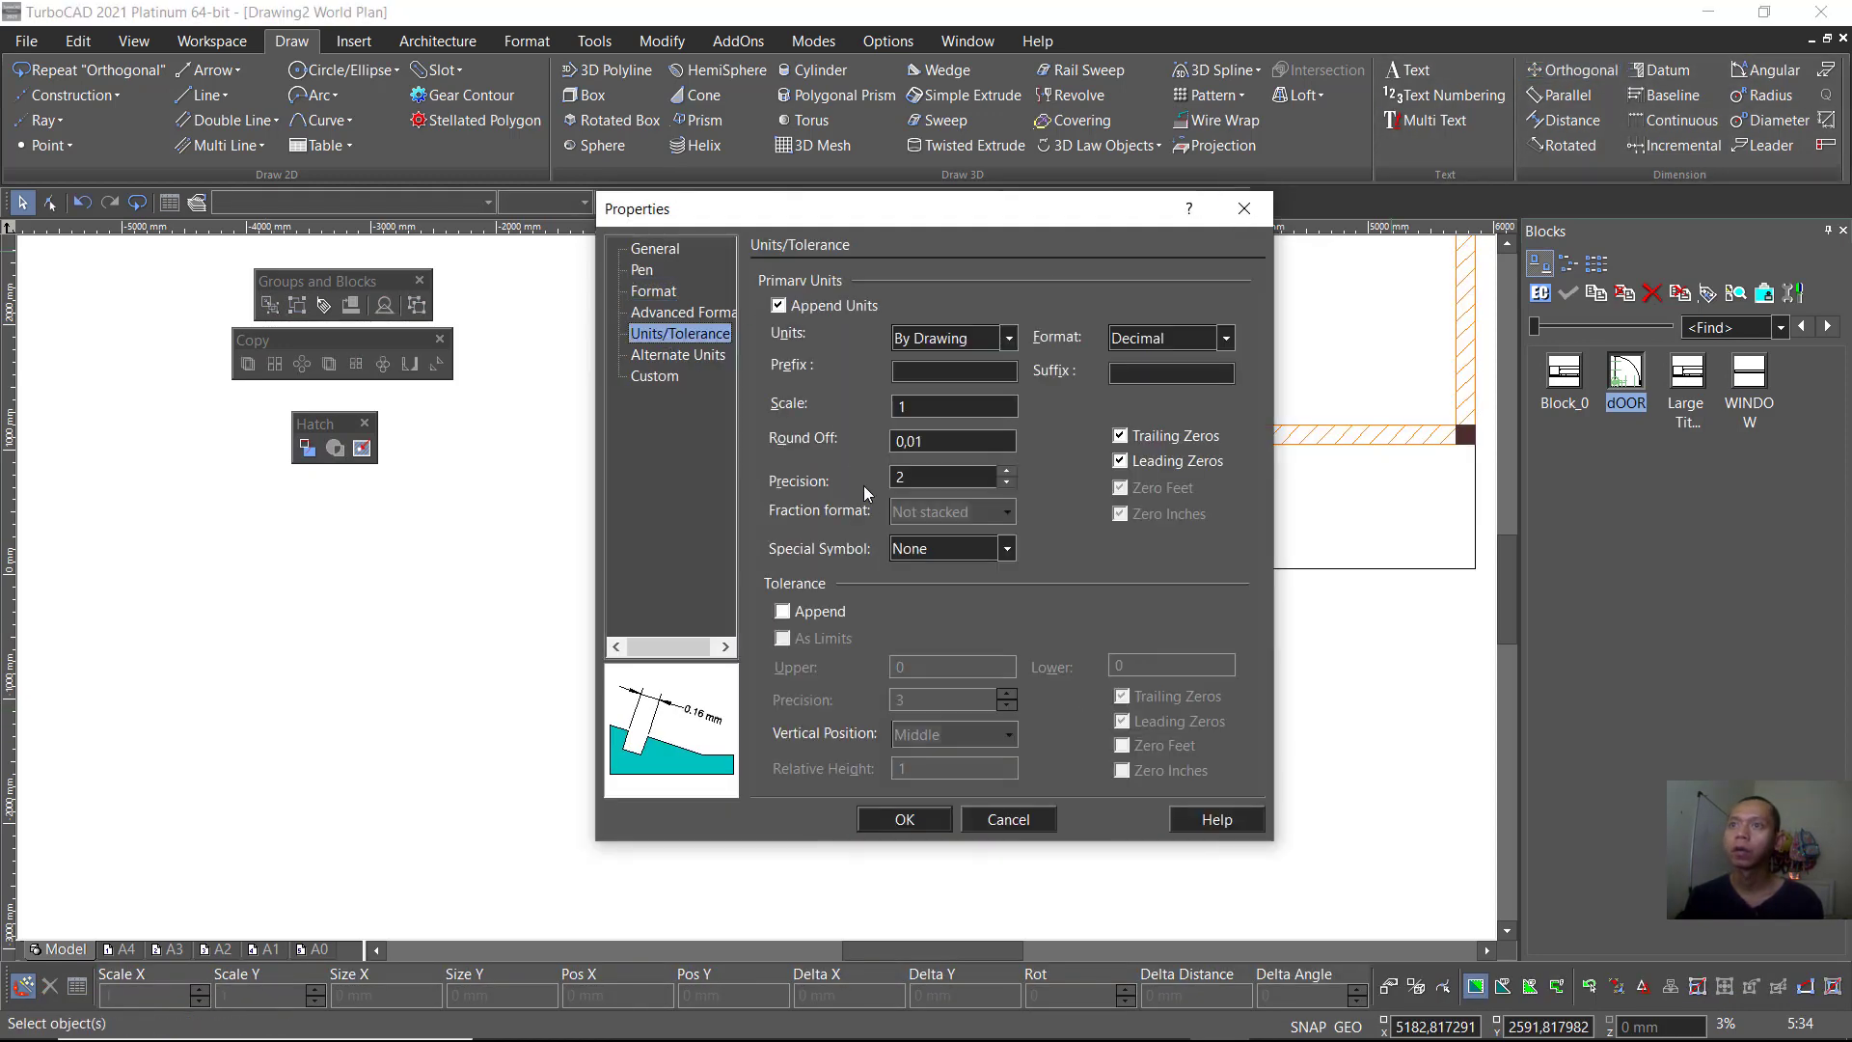
double_click(1005, 485)
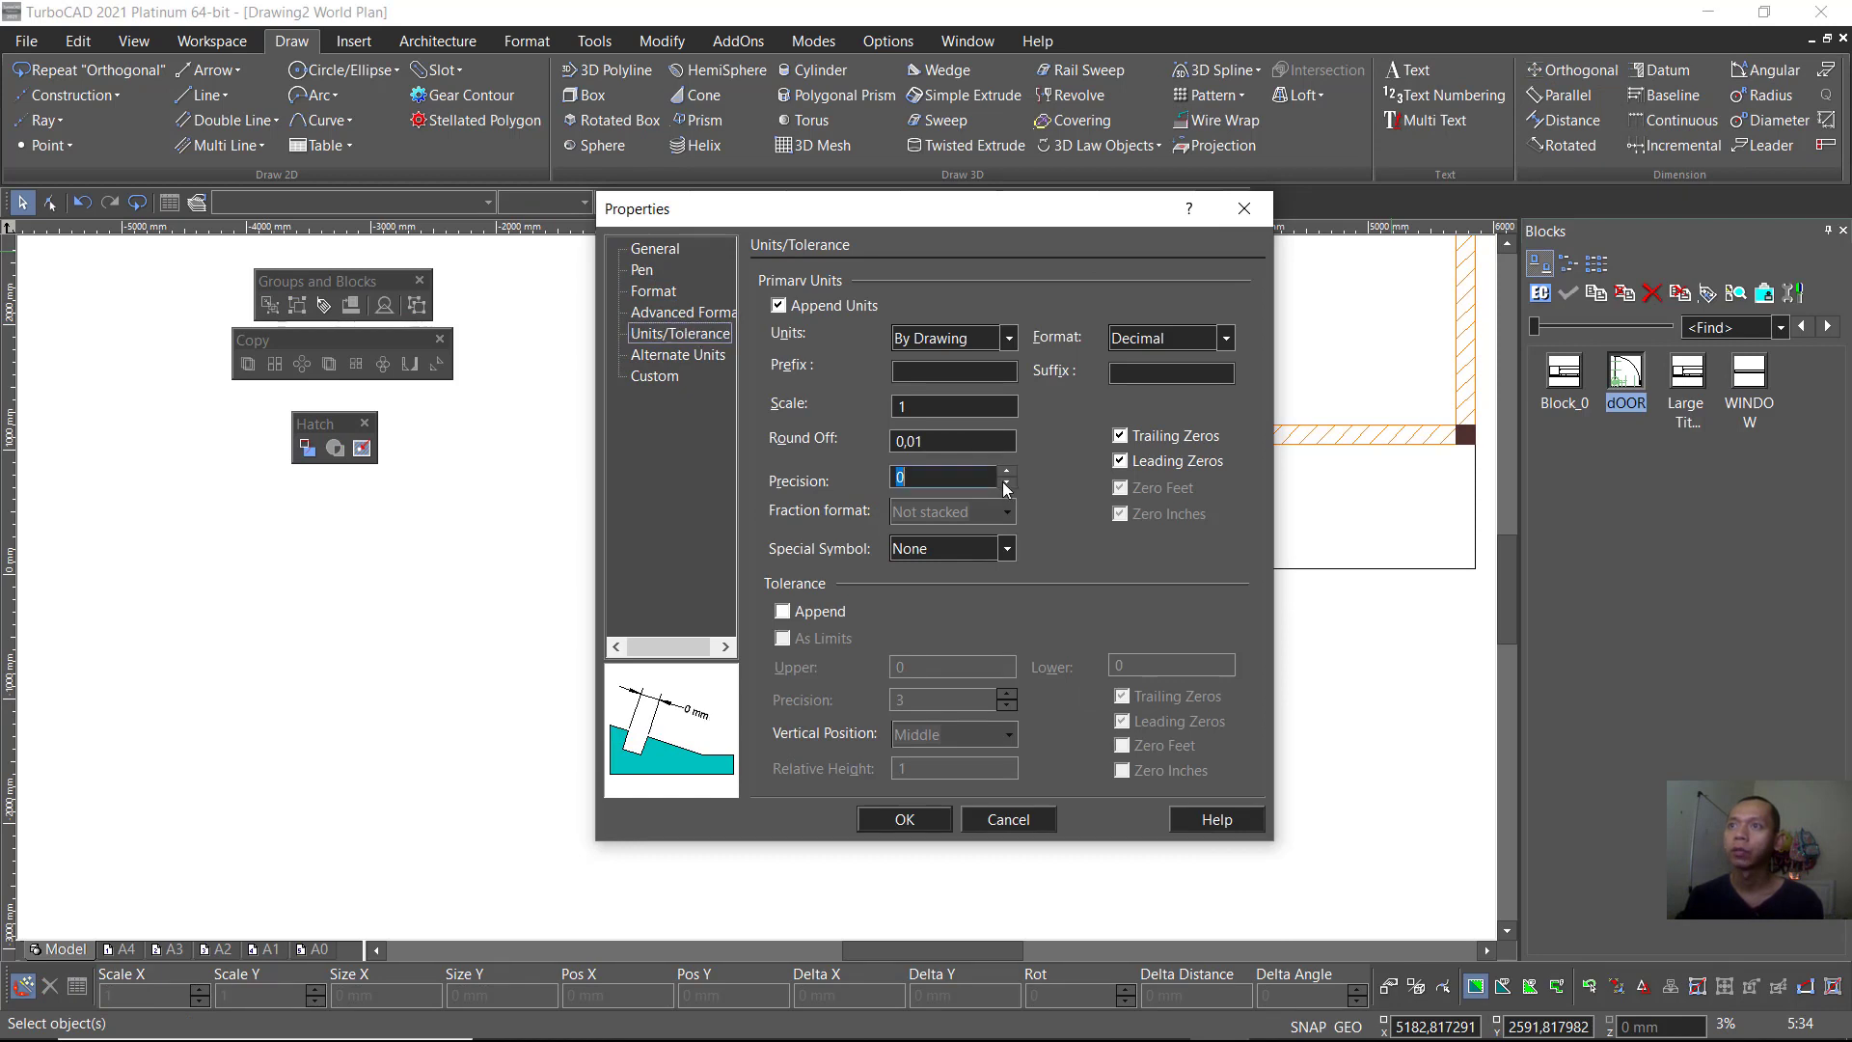
left_click(923, 823)
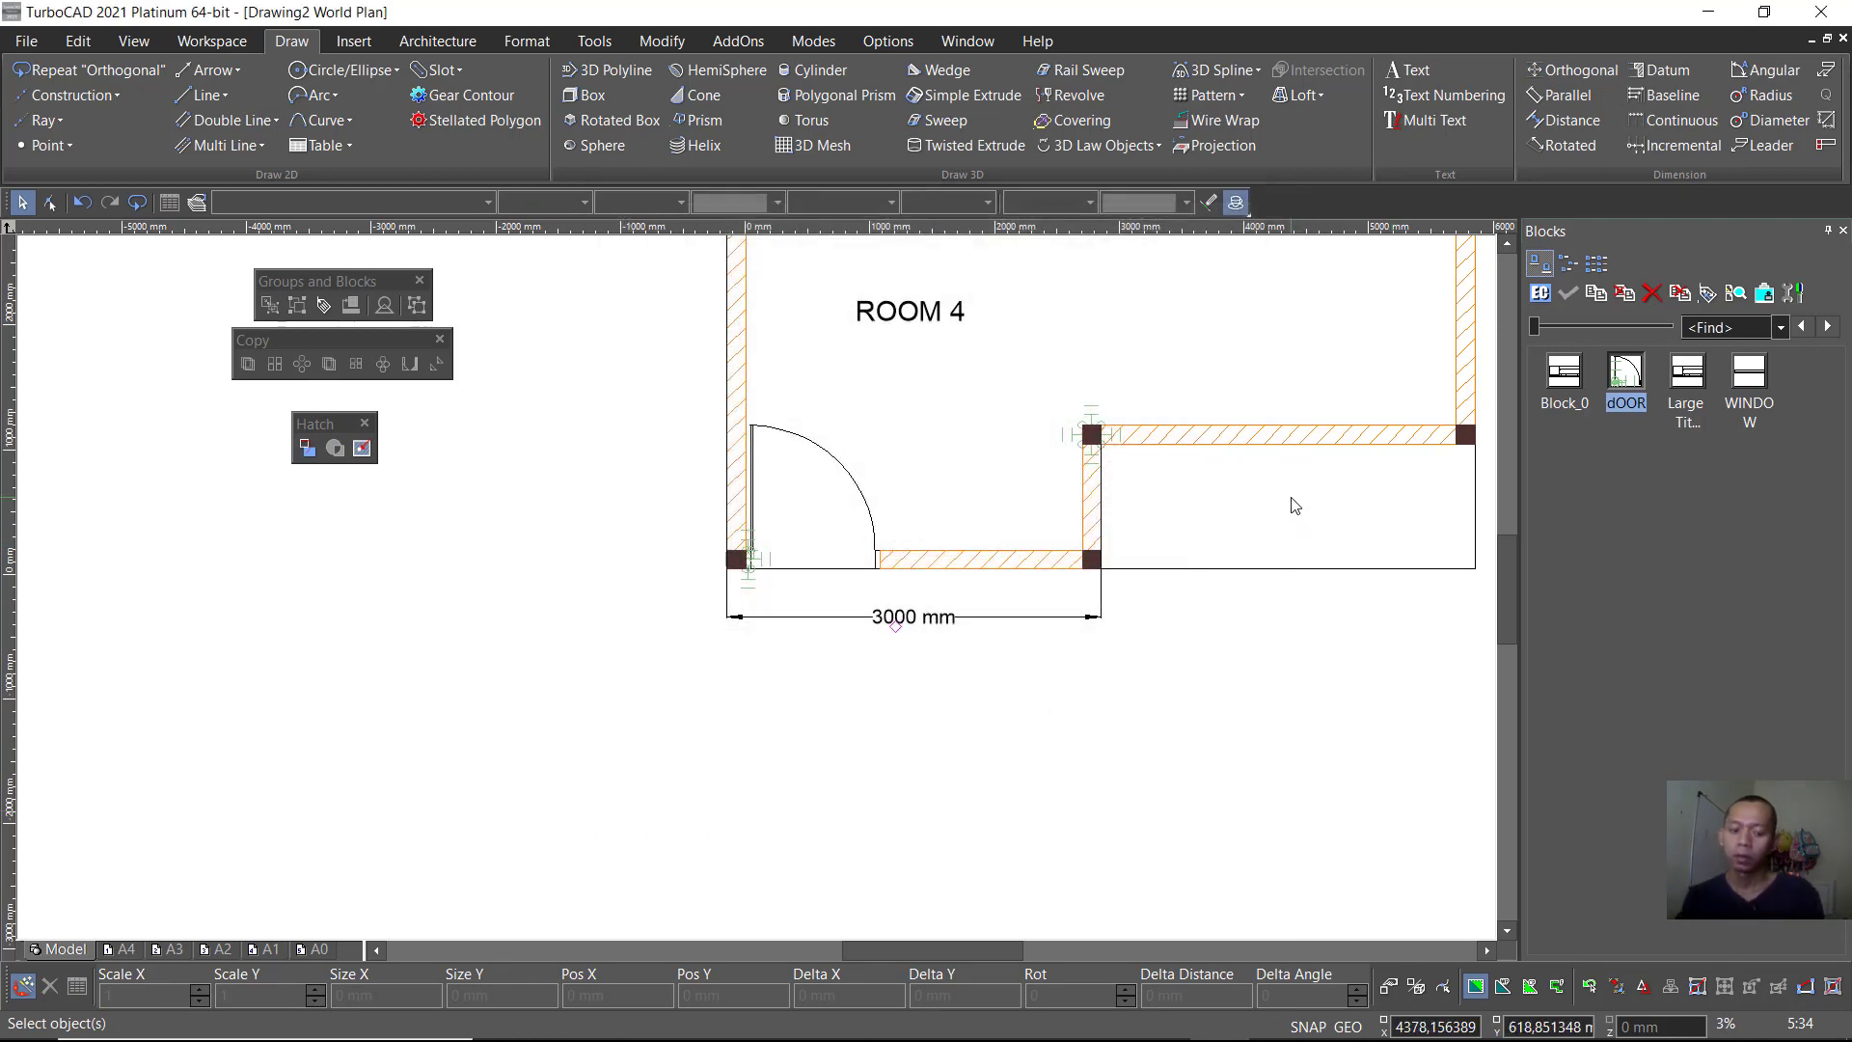
Step: Add a second 3000 mm and an overall 6000 mm dimension along the bottom
mouse_move(1293, 510)
middle_mouse_down()
mouse_move(1141, 563)
mouse_move(1081, 616)
middle_mouse_up()
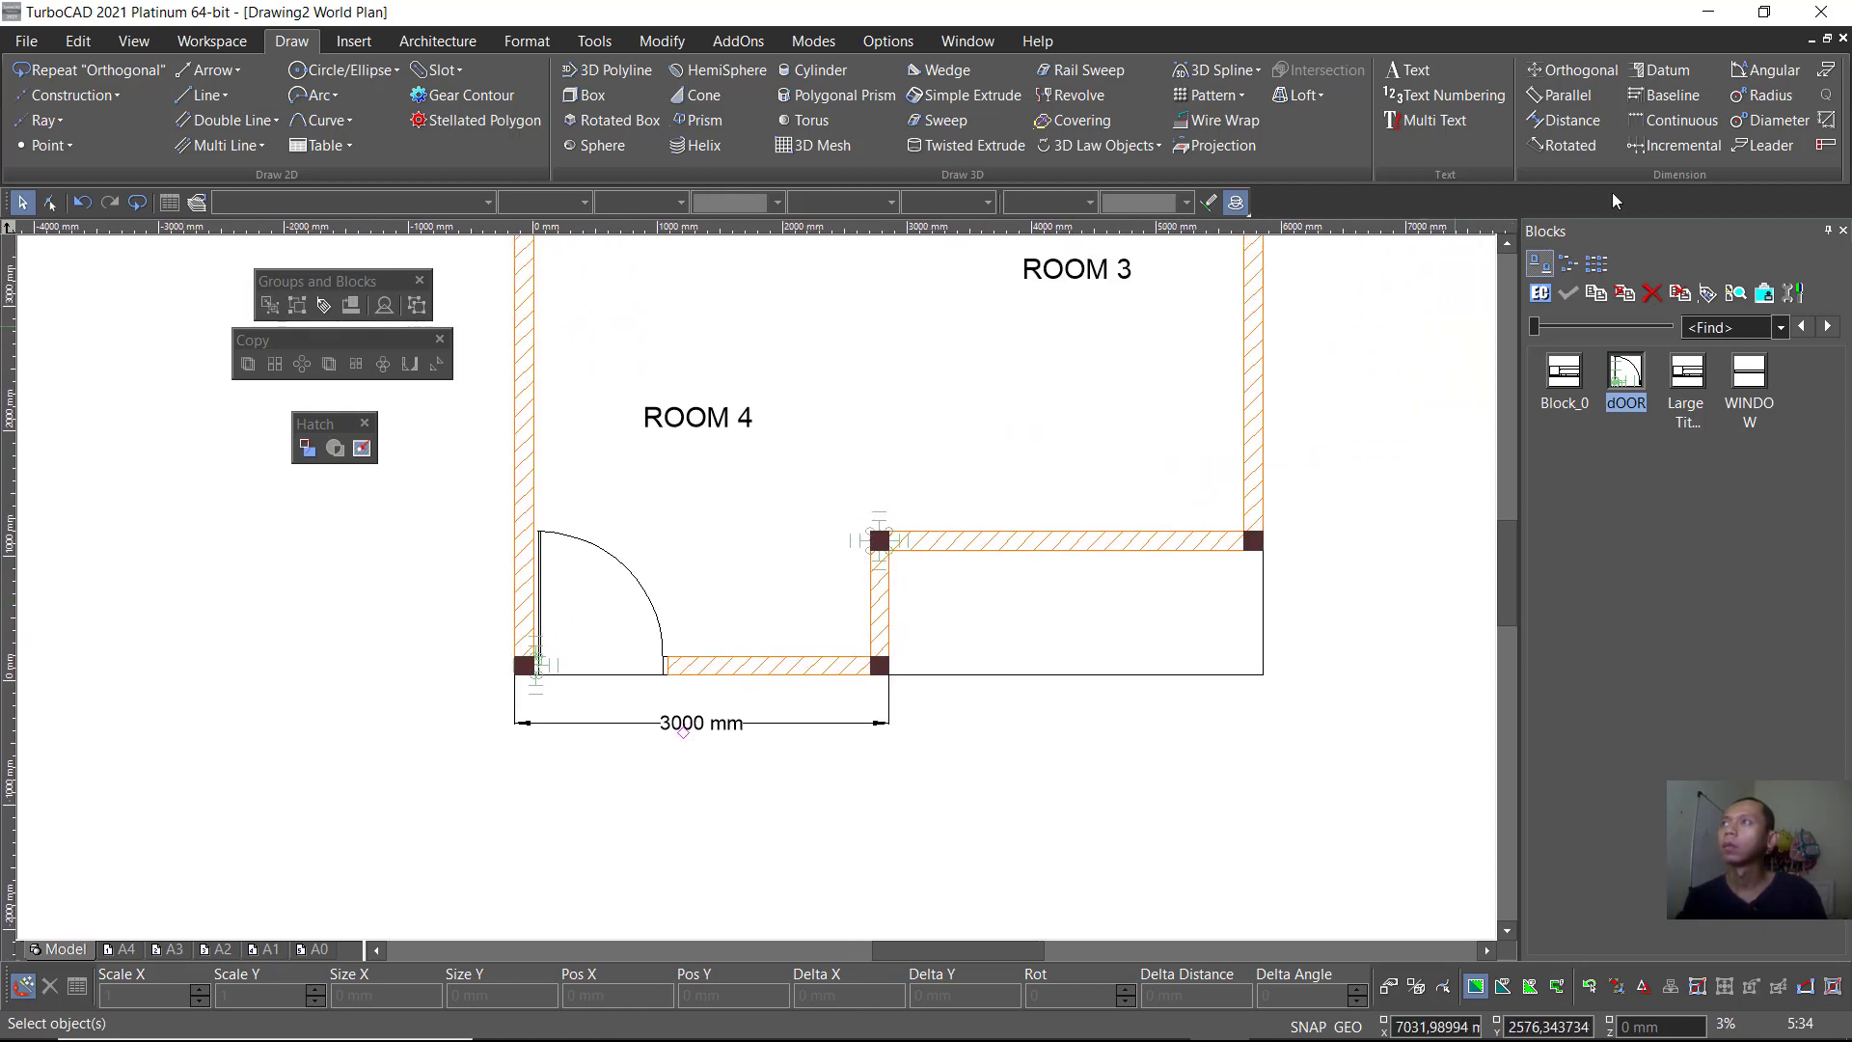
left_click(1585, 73)
left_click(889, 673)
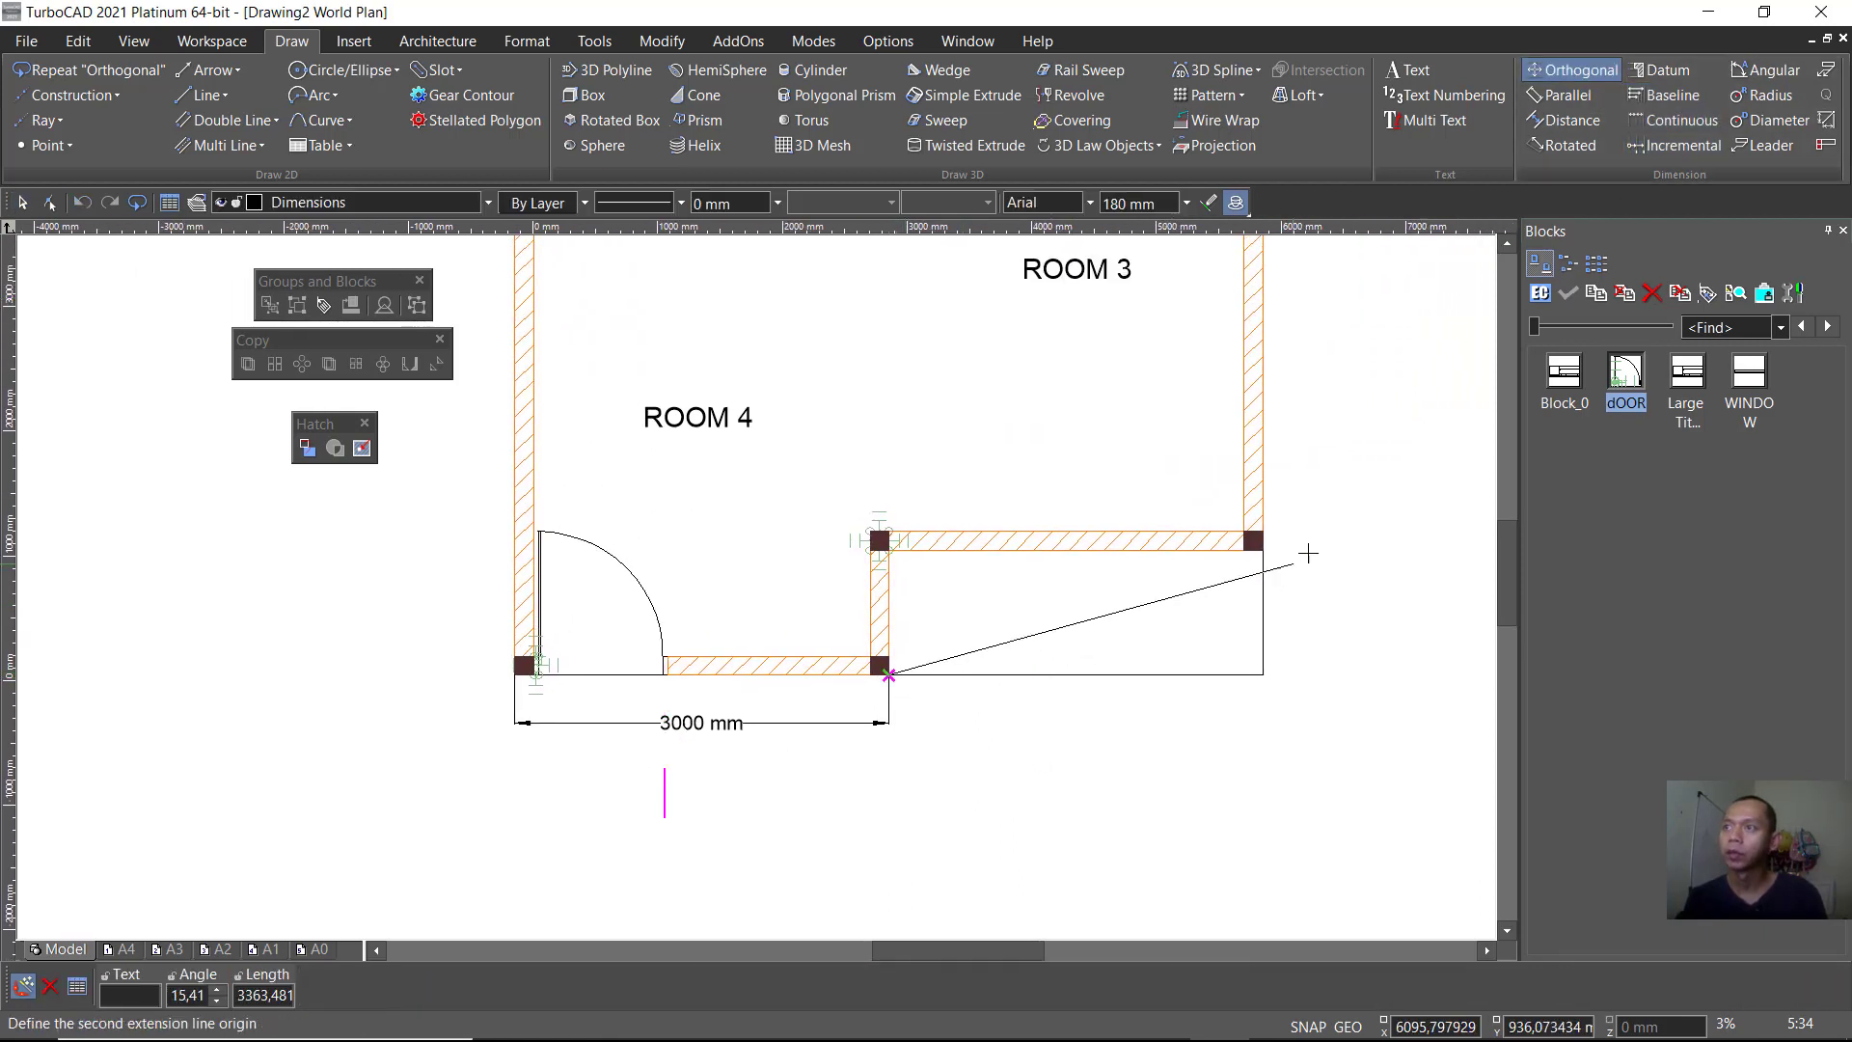
left_click(1259, 673)
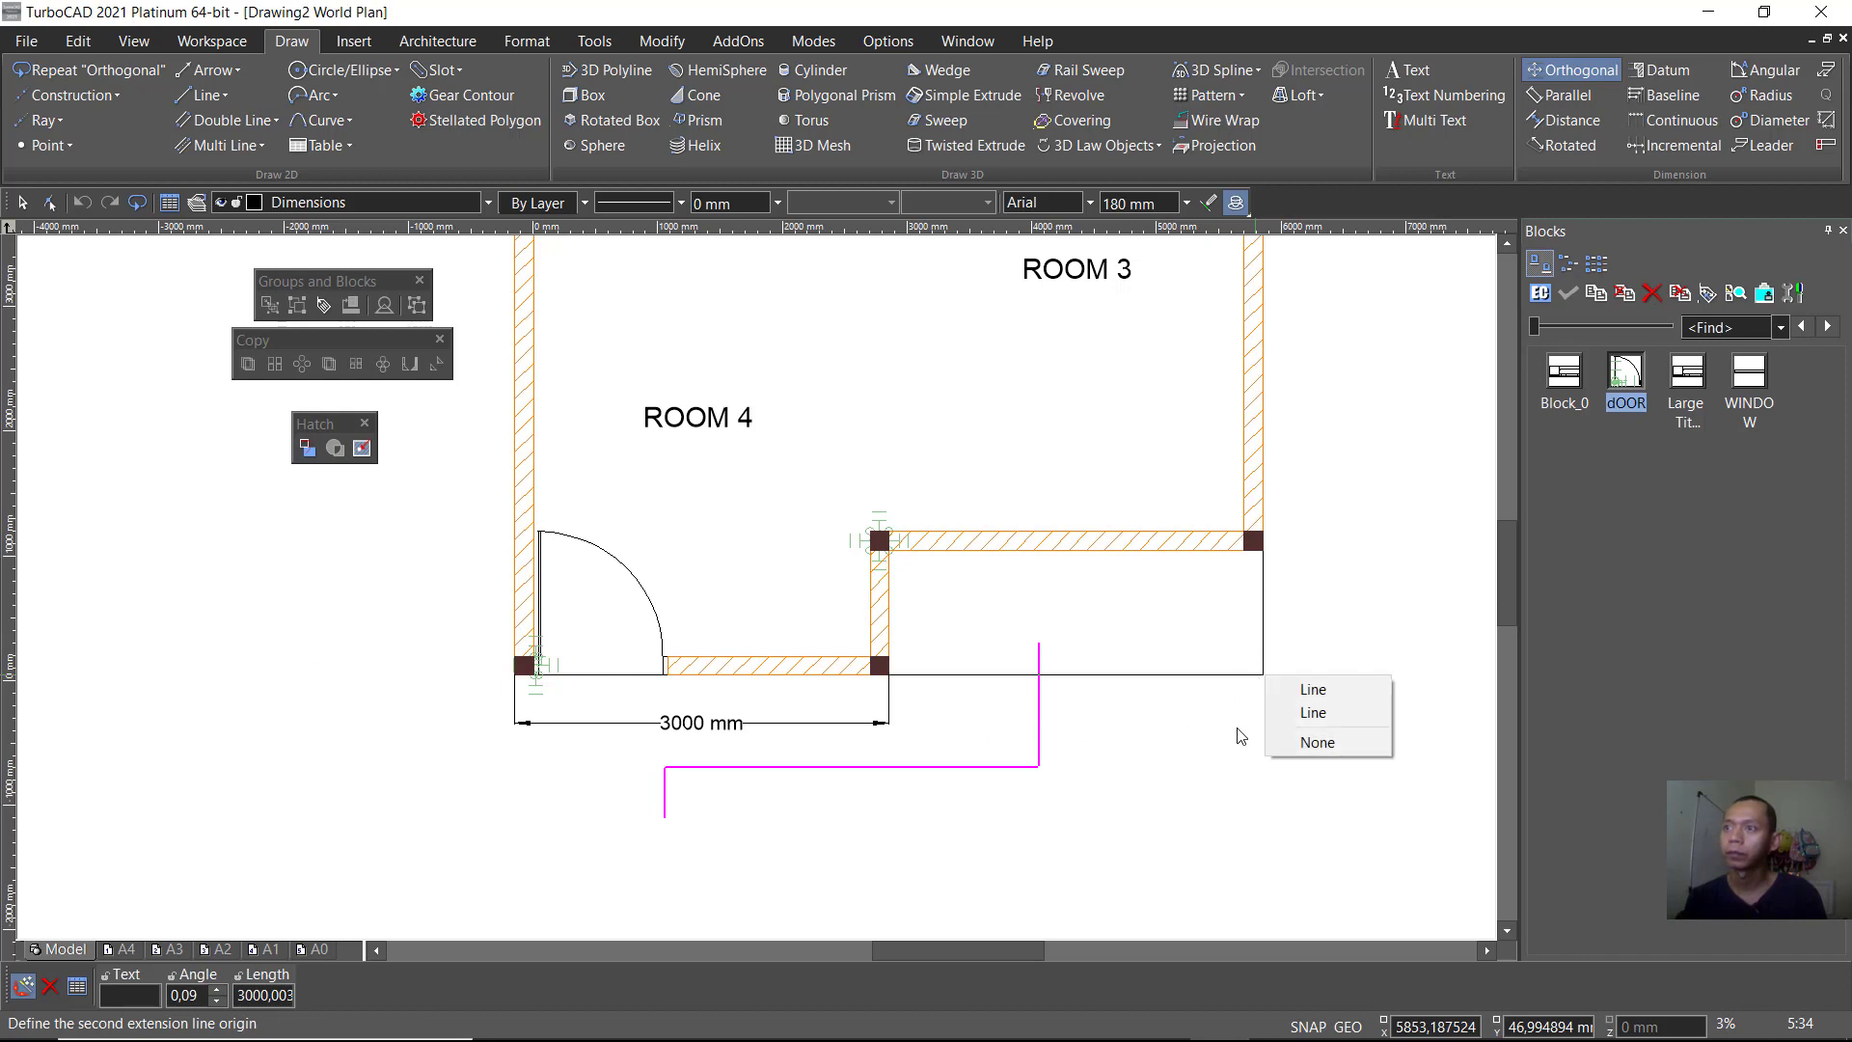
left_click(1313, 689)
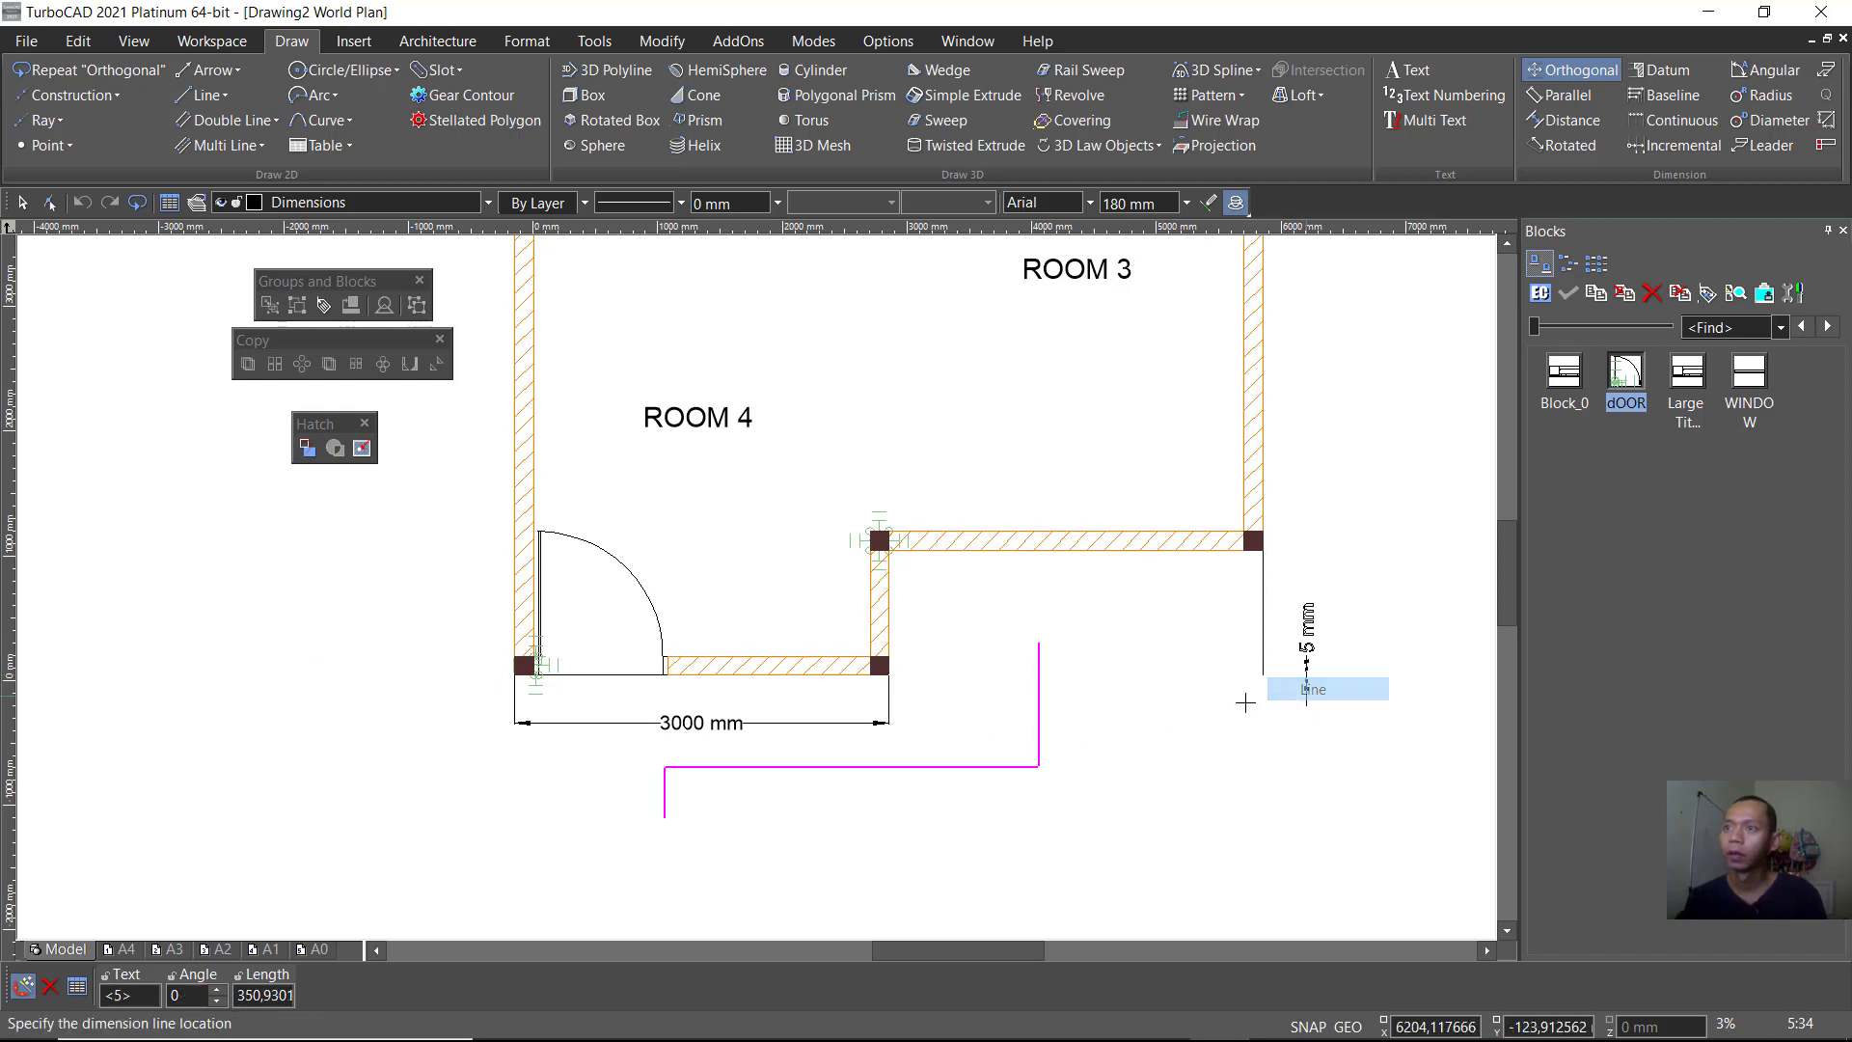
left_click(893, 724)
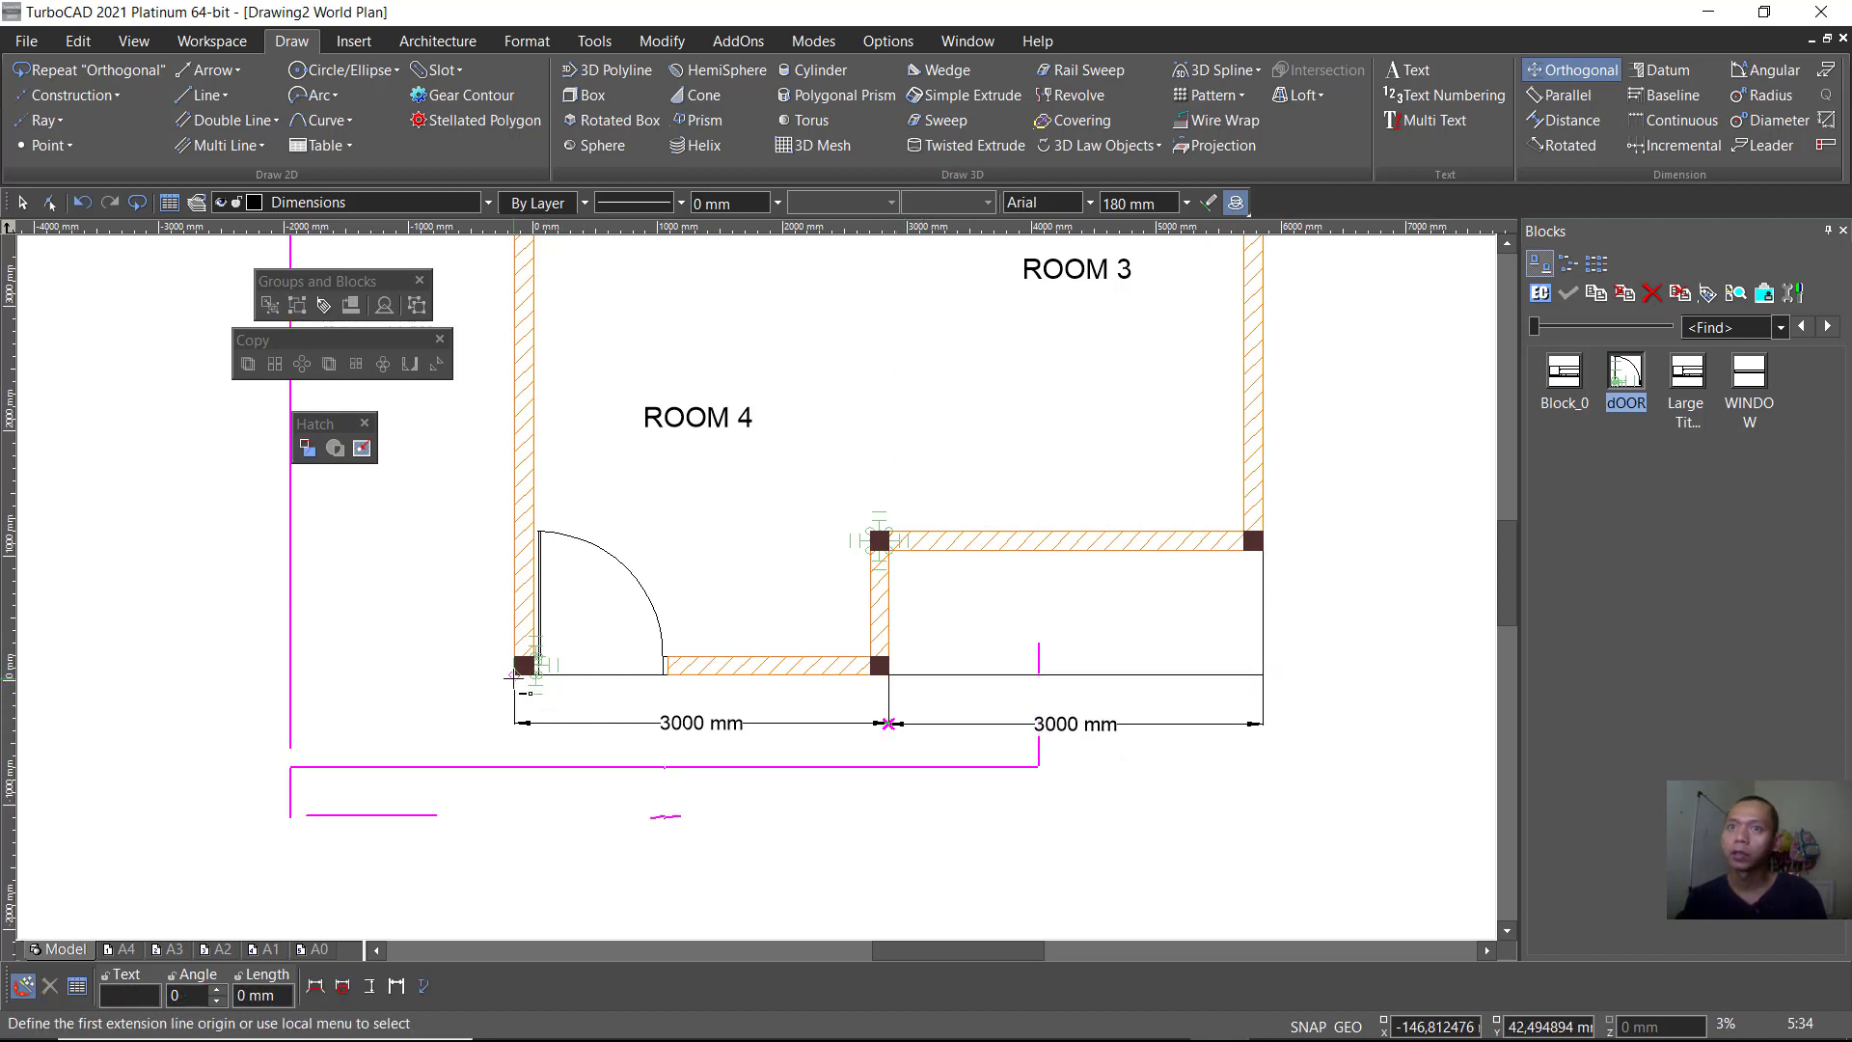
left_click(514, 675)
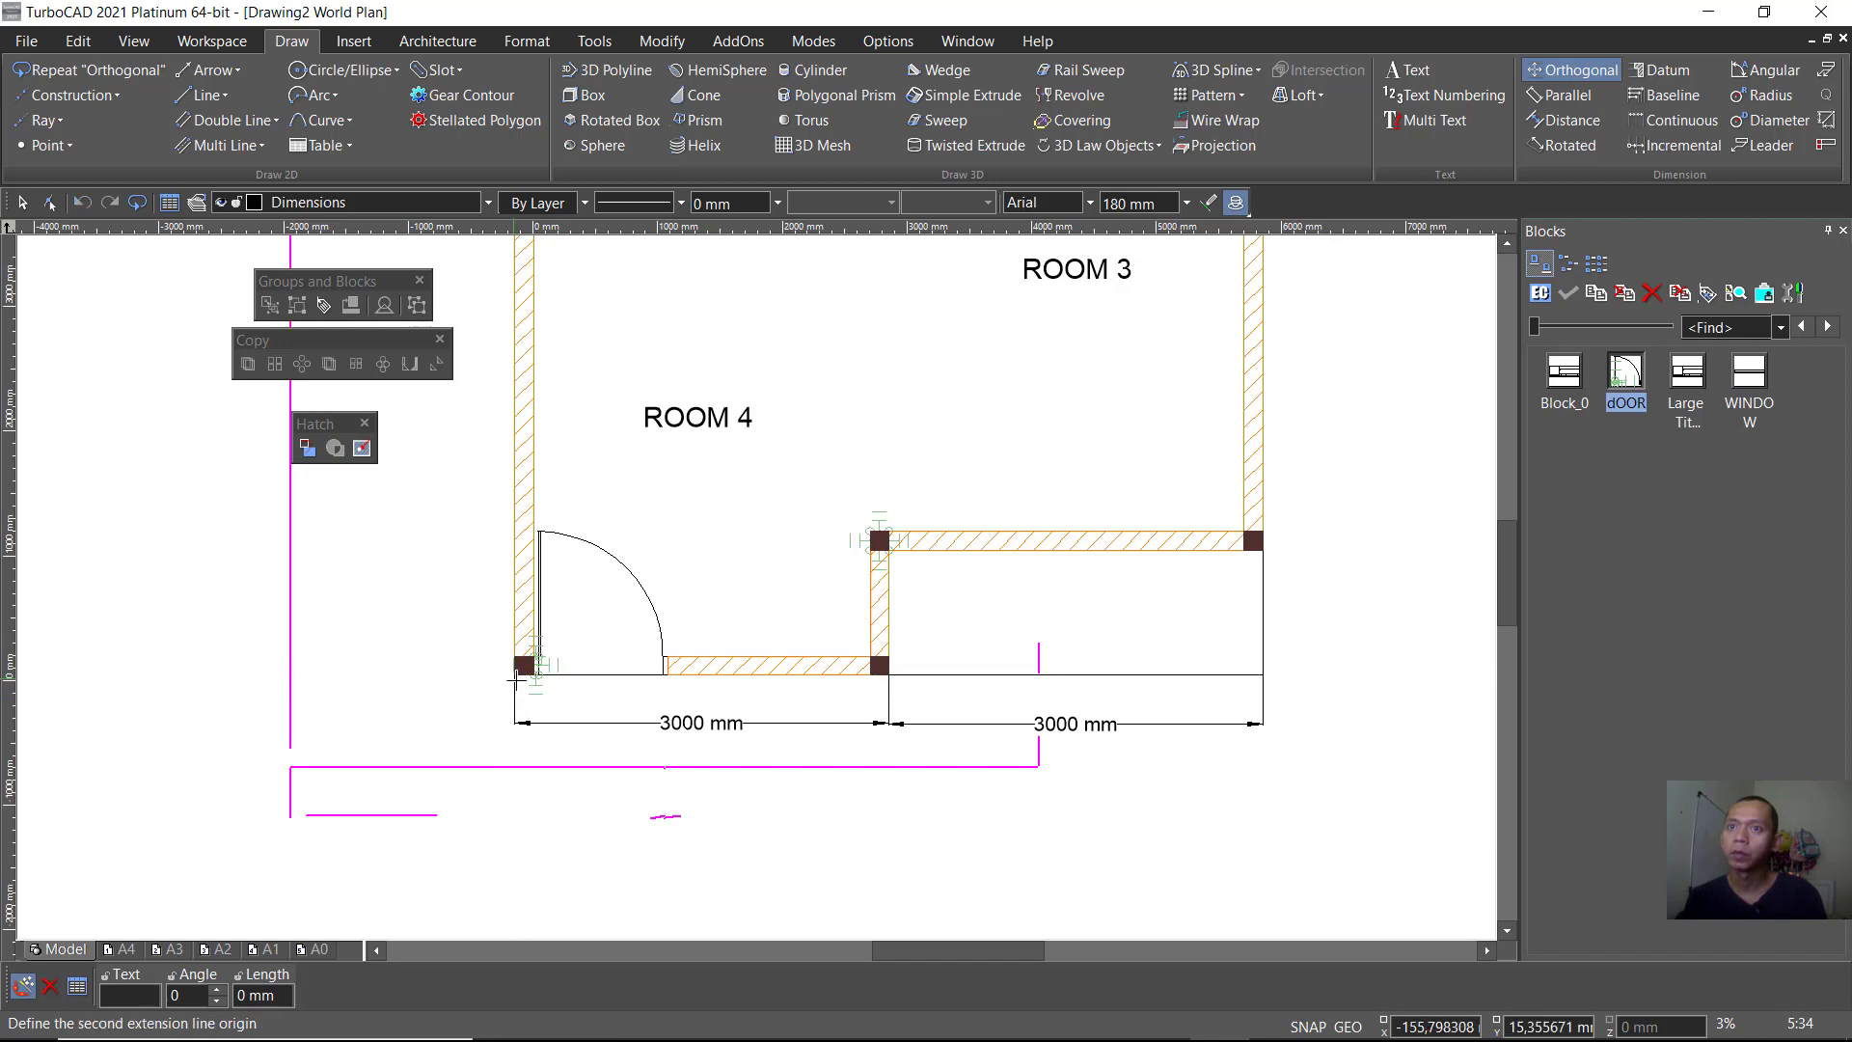
left_click(1263, 675)
left_click(1065, 763)
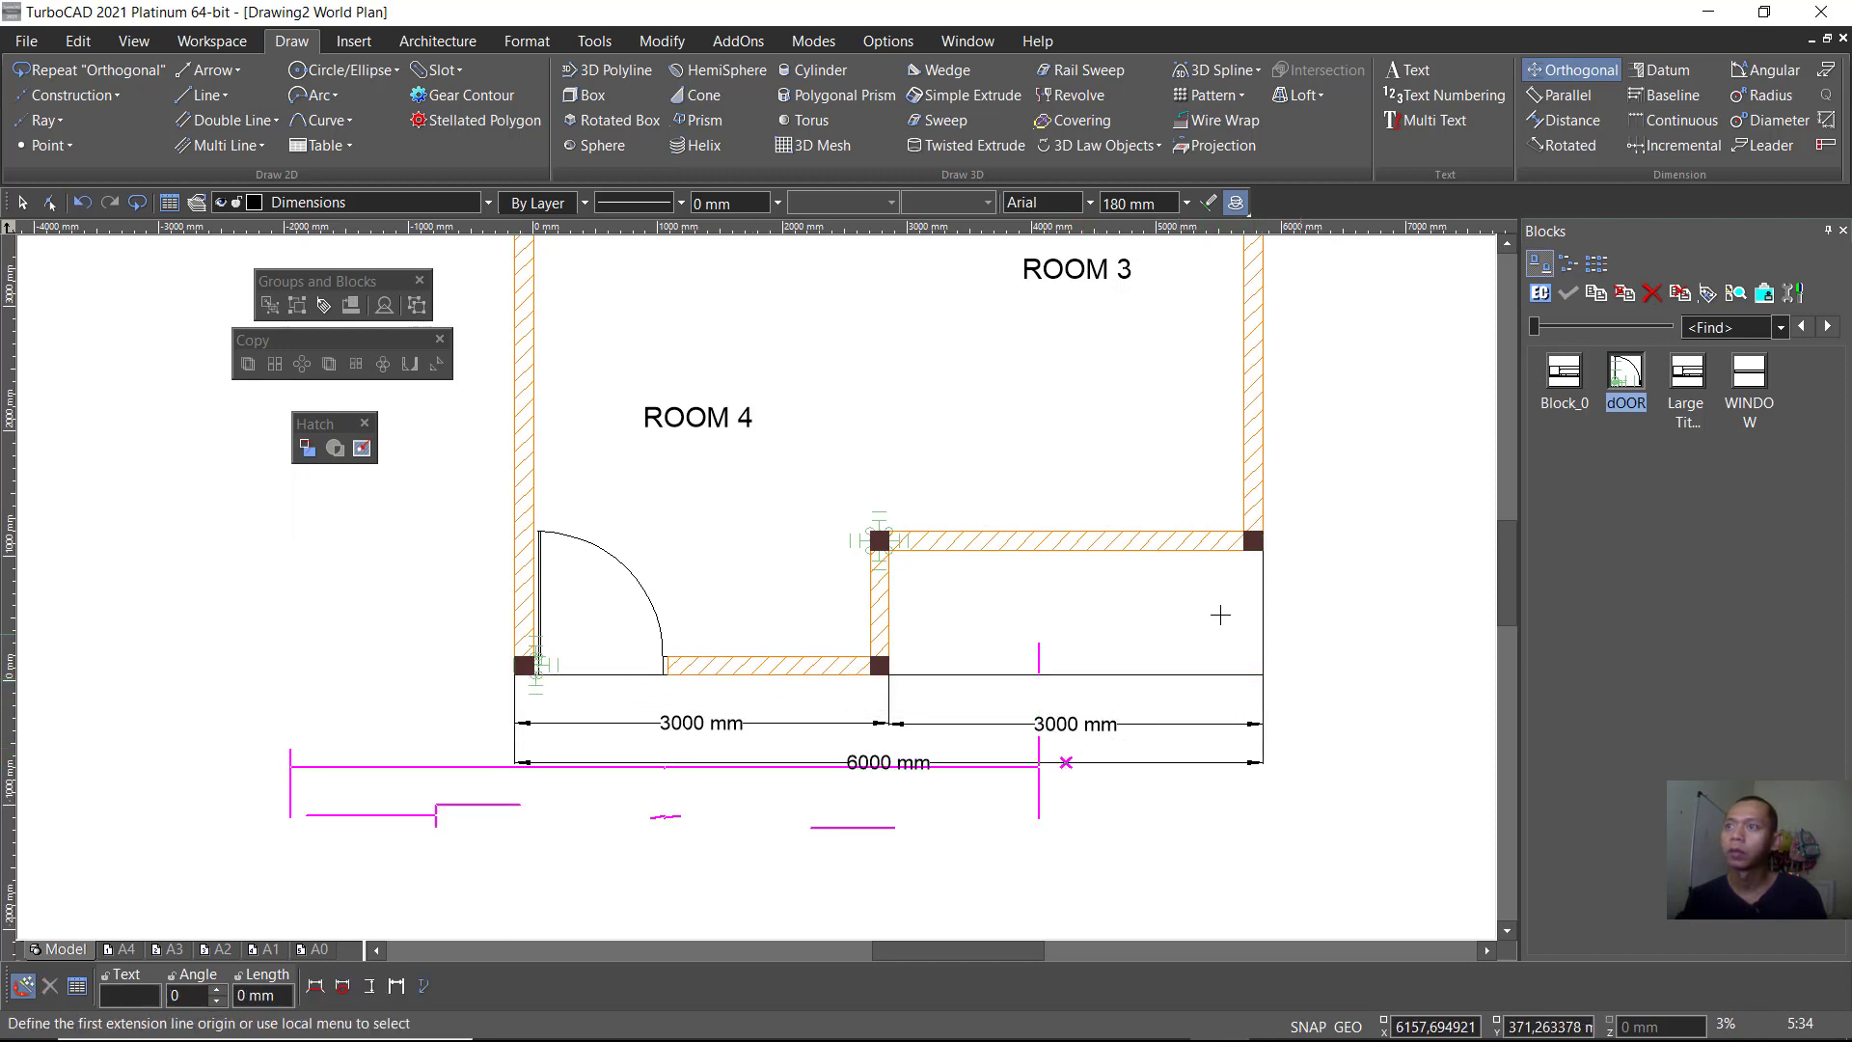
Step: Add stacked 5000 mm and 3000 mm vertical dimensions on the right side
scroll(1294, 500, "down", 2)
scroll(801, 420, "up", 2)
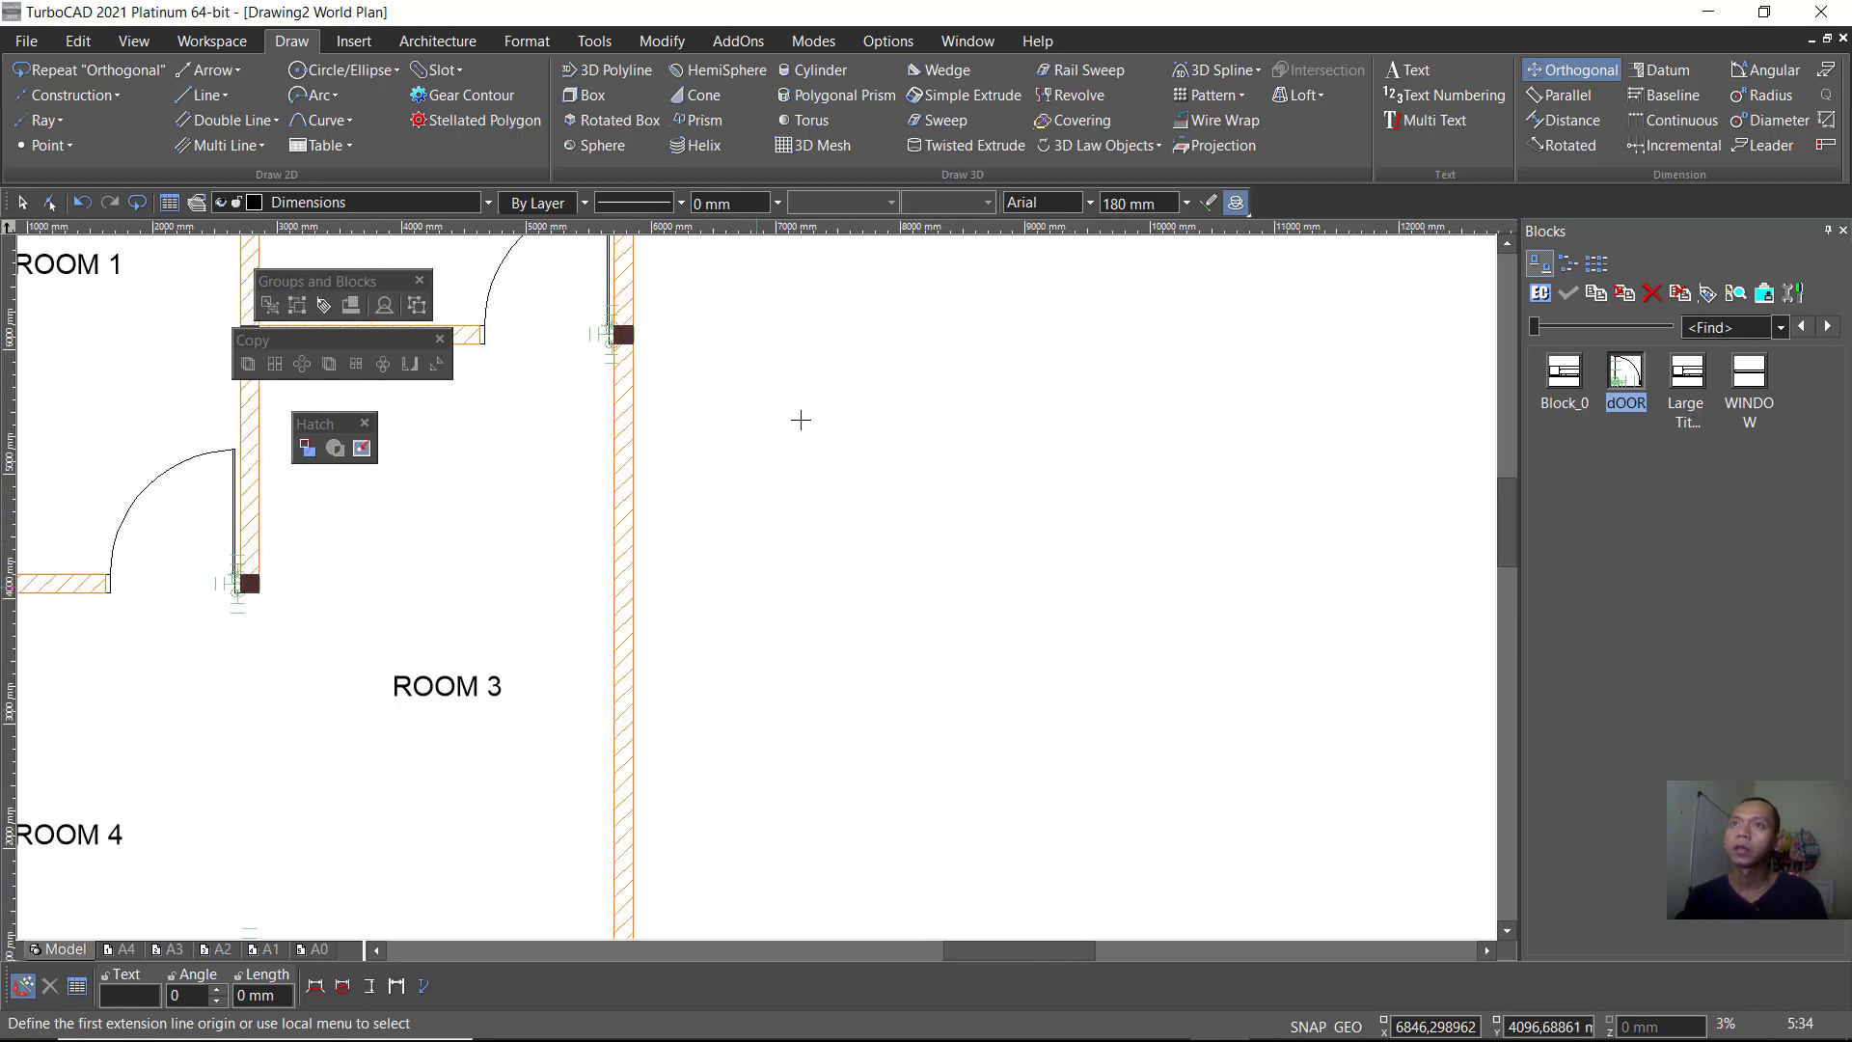
scroll(836, 570, "down", 2)
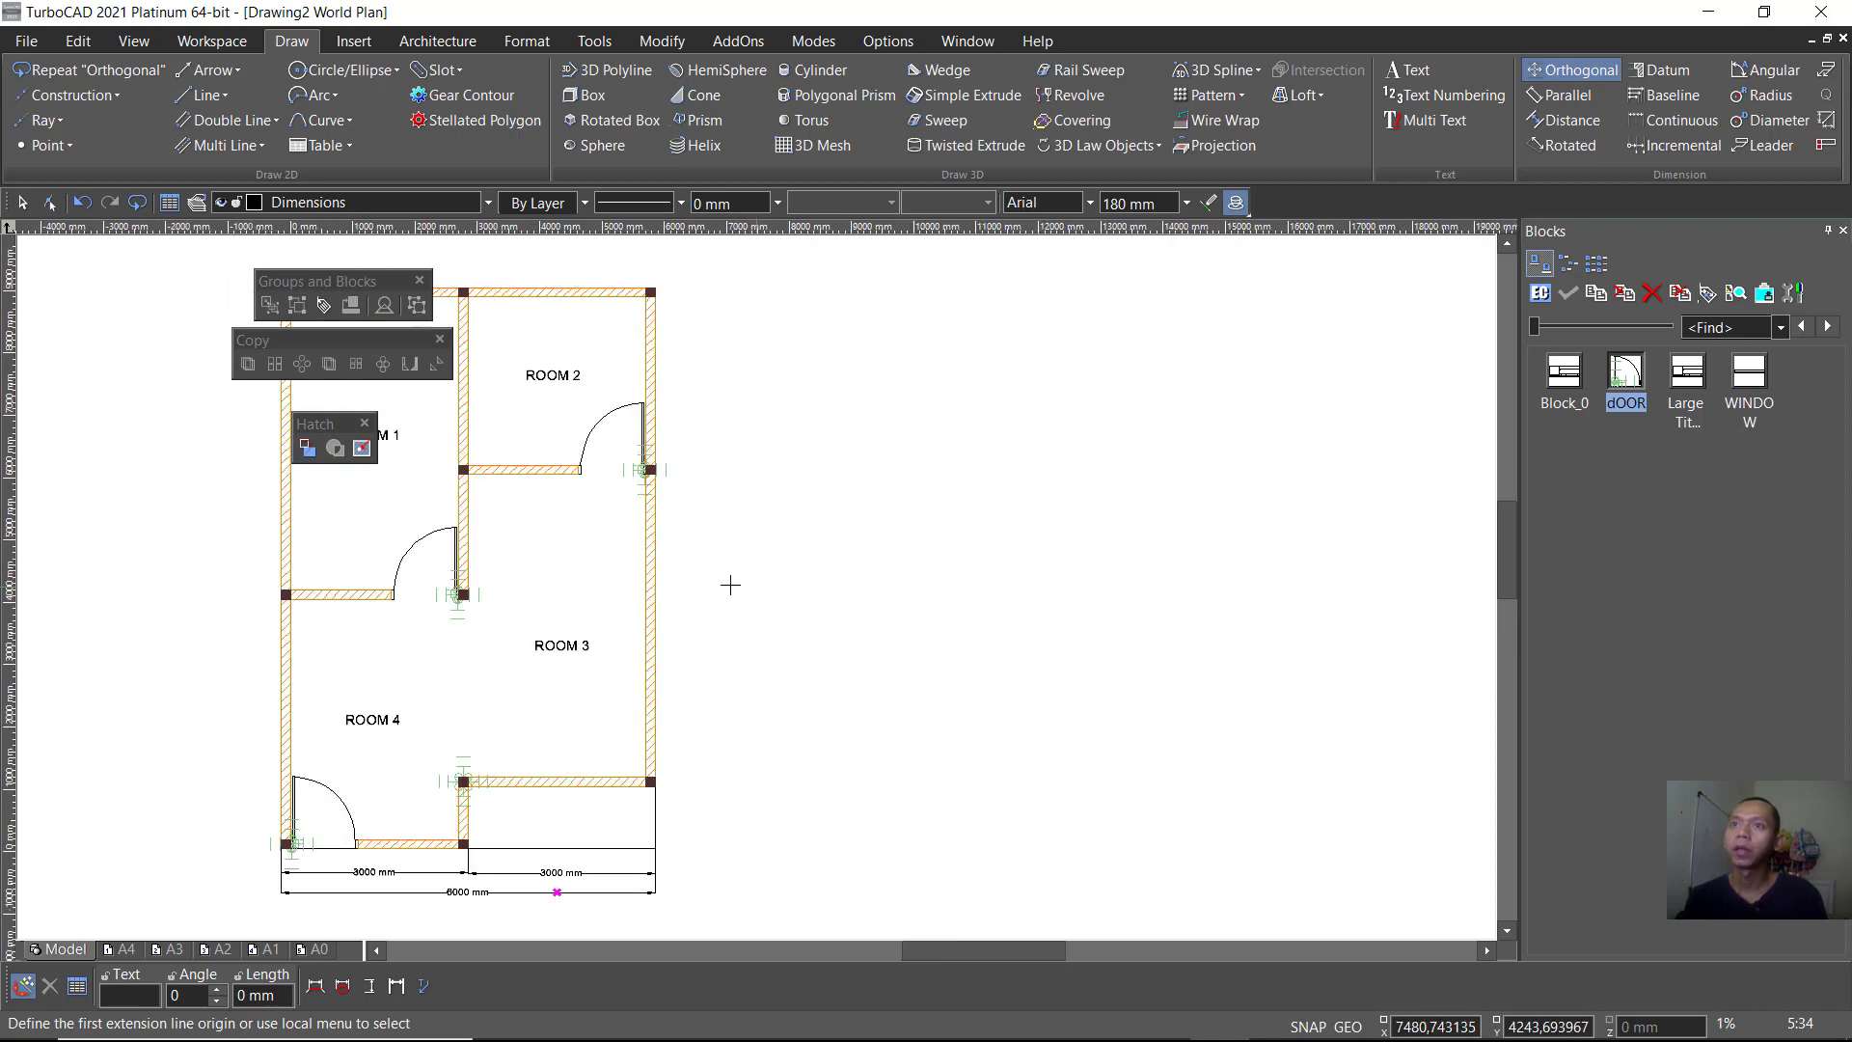
left_click(673, 793)
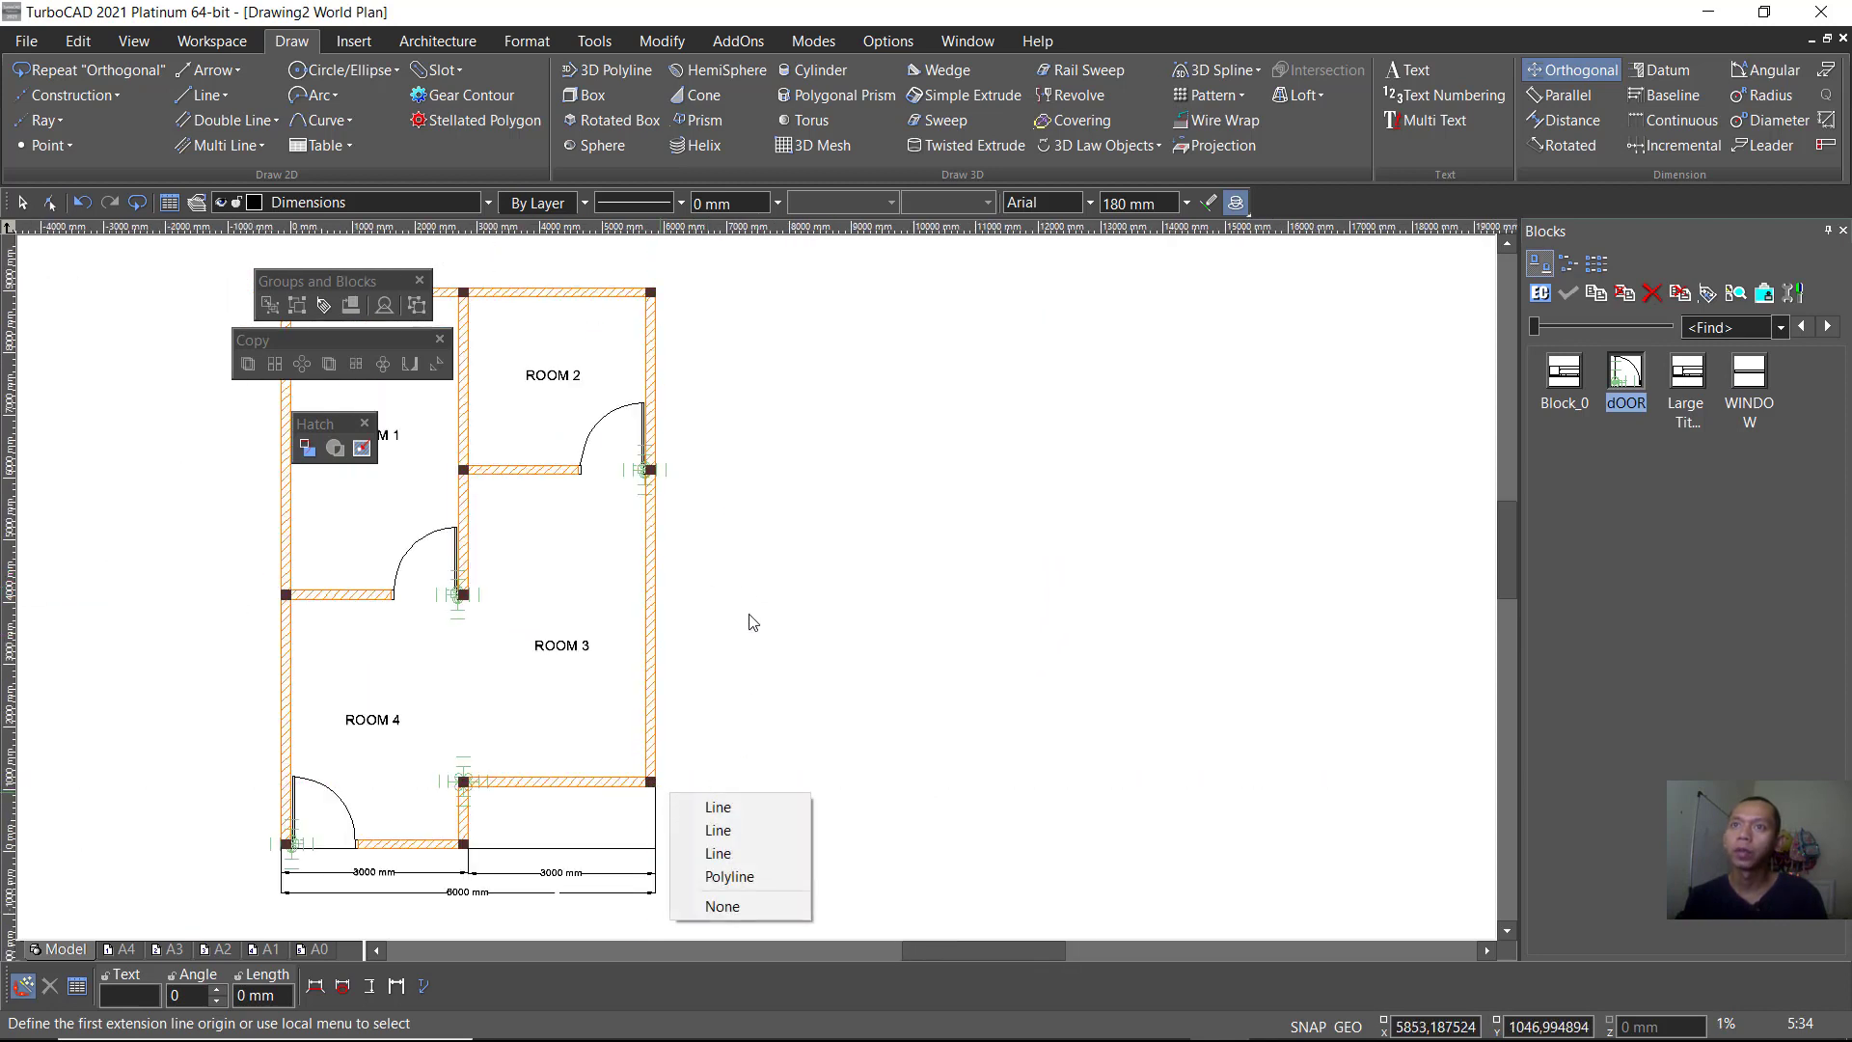
left_click(718, 807)
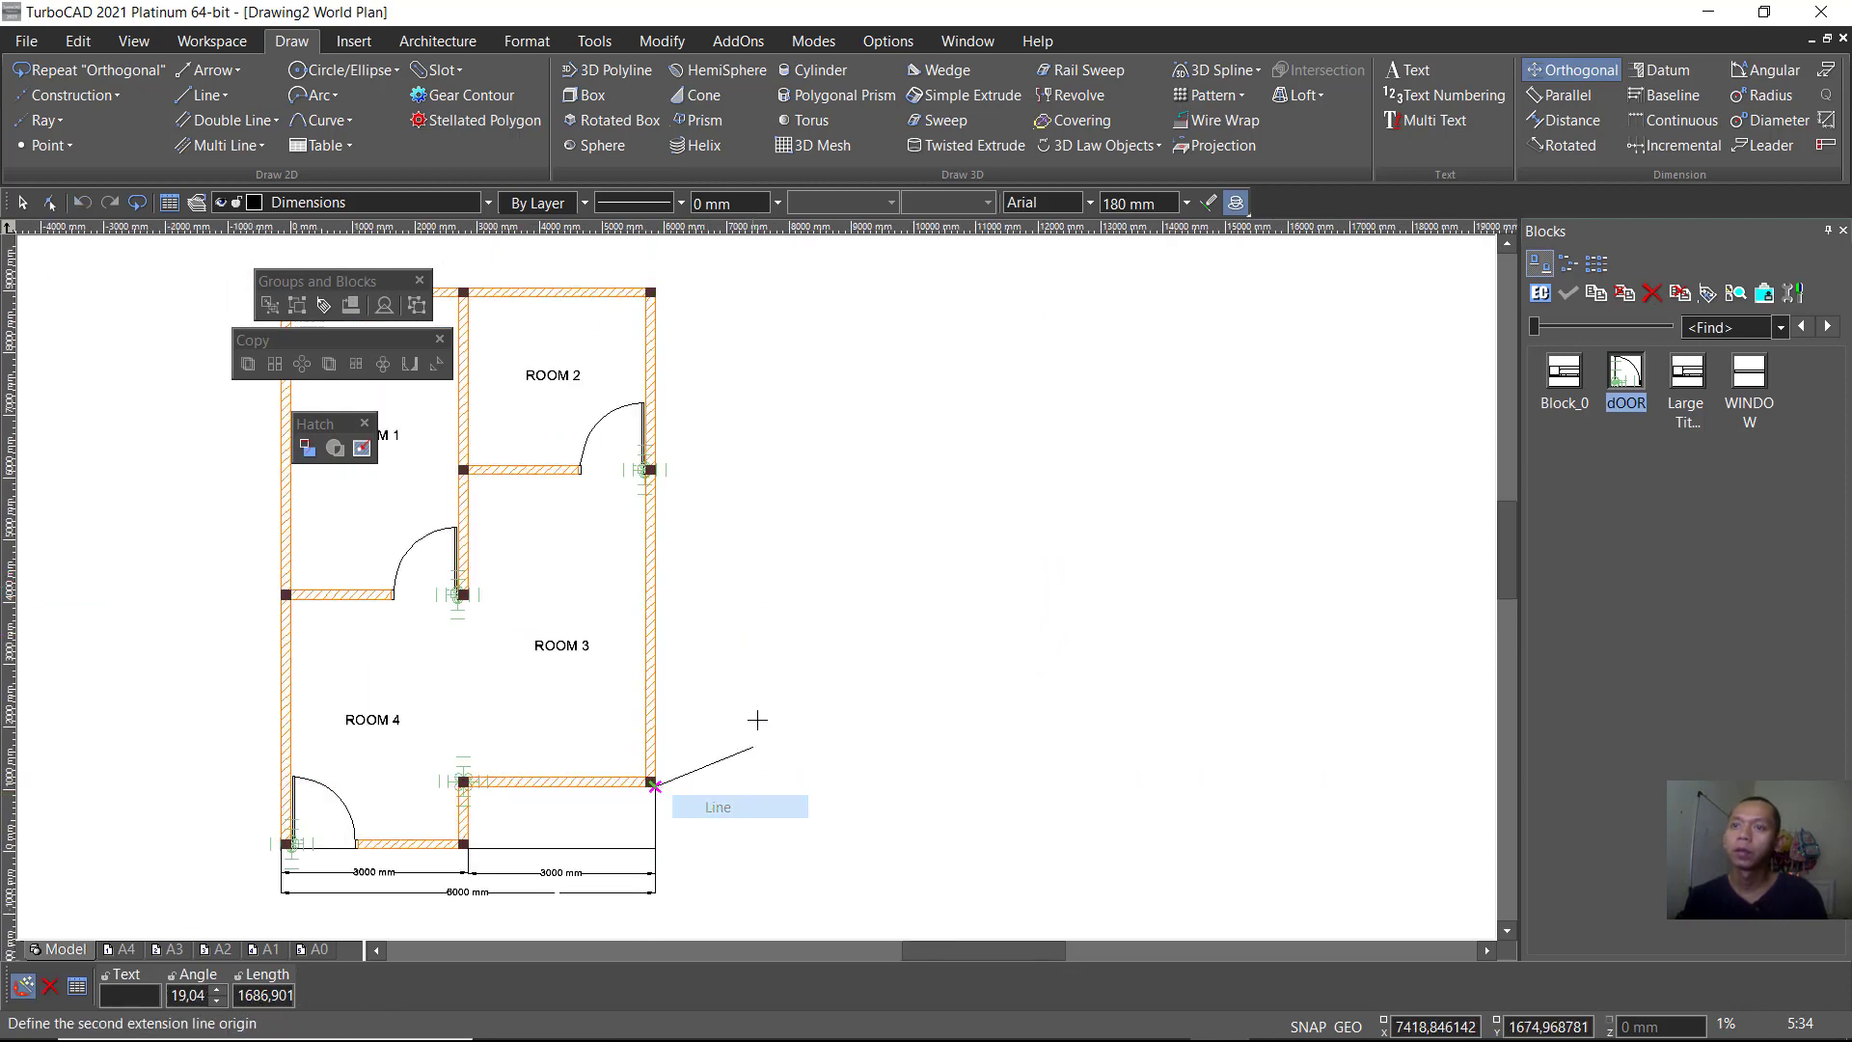
left_click(654, 472)
left_click(701, 492)
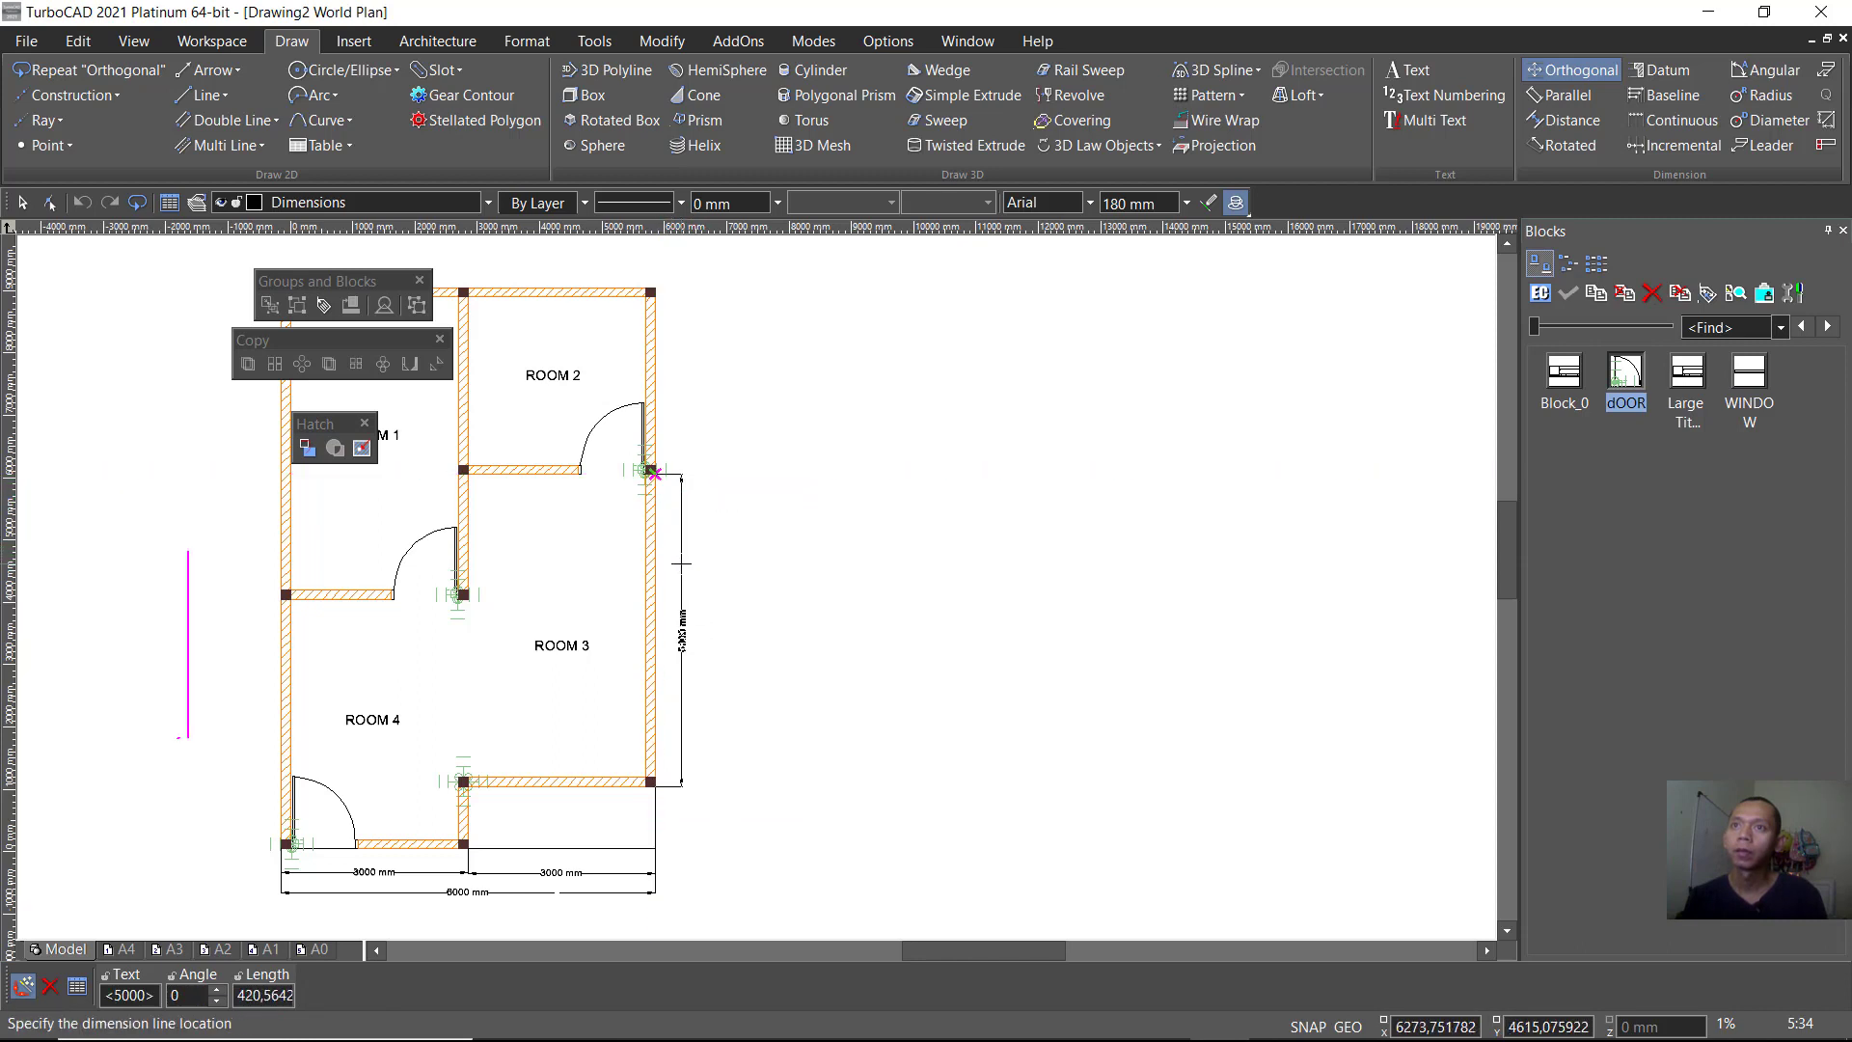
left_click(680, 563)
left_click(654, 471)
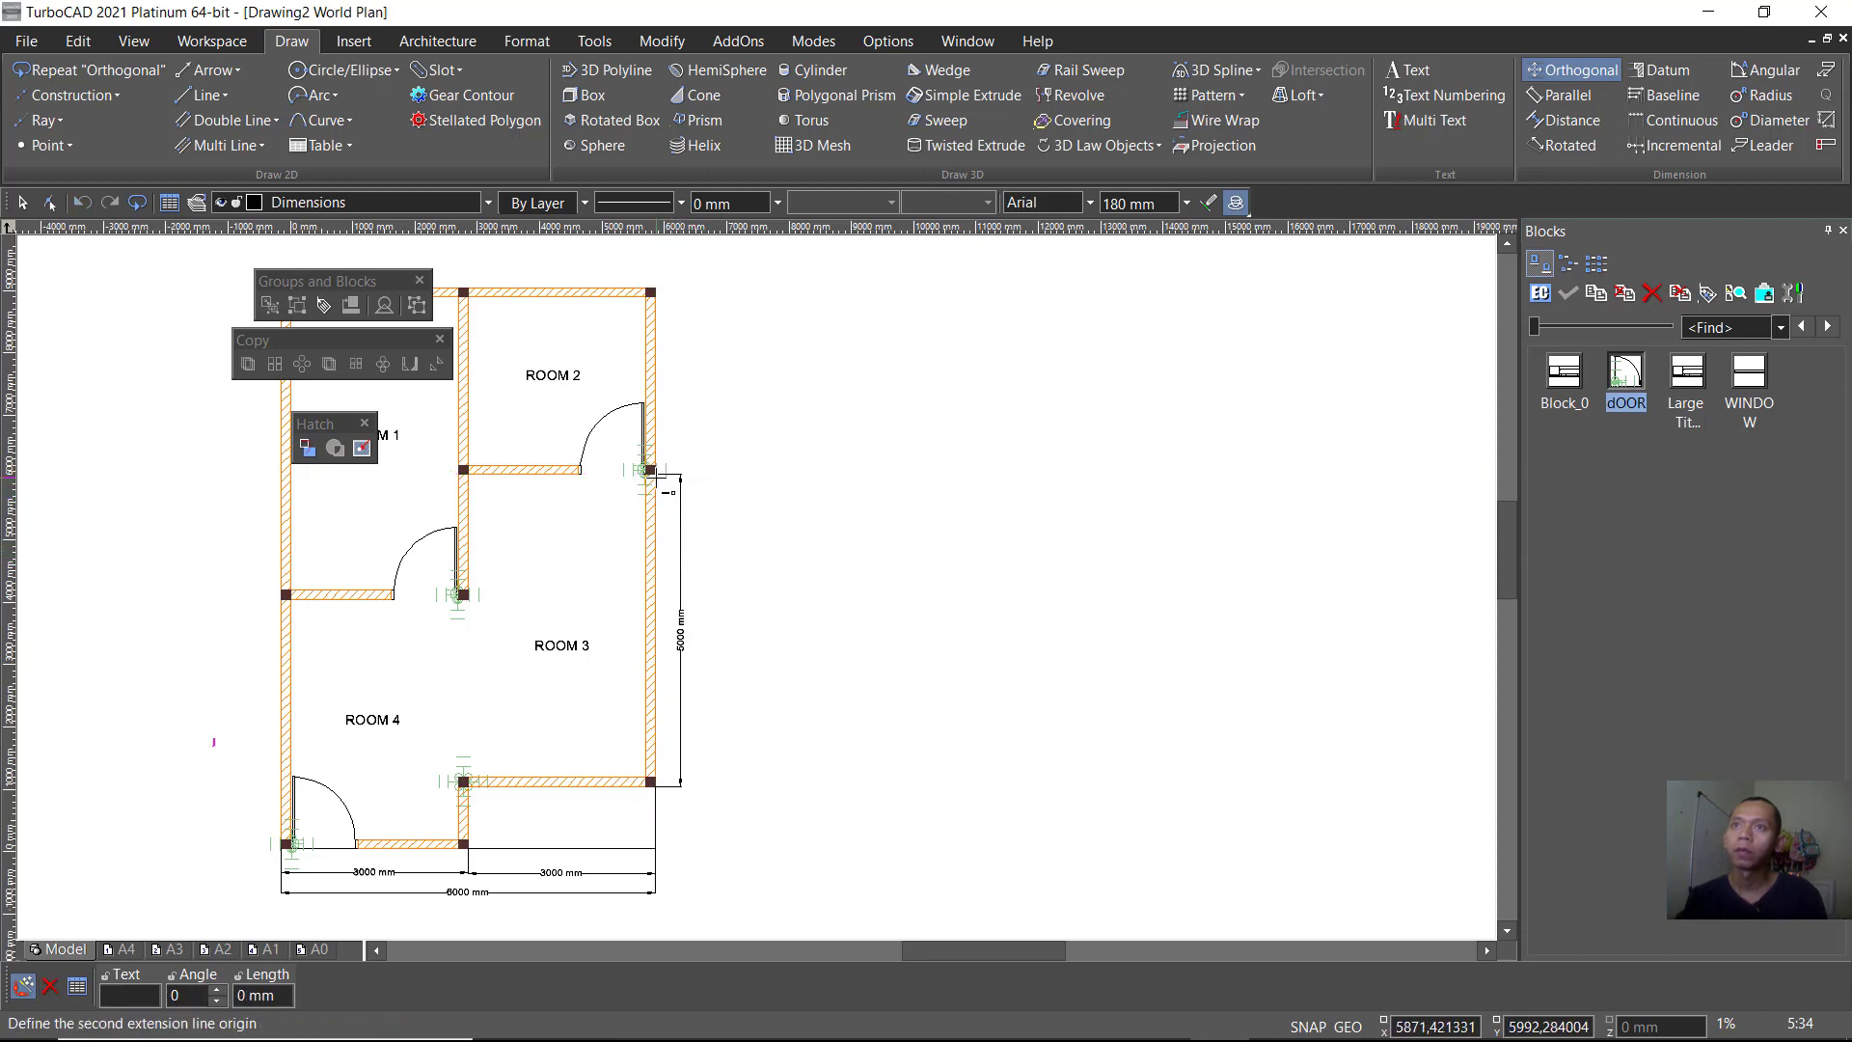
left_click(658, 289)
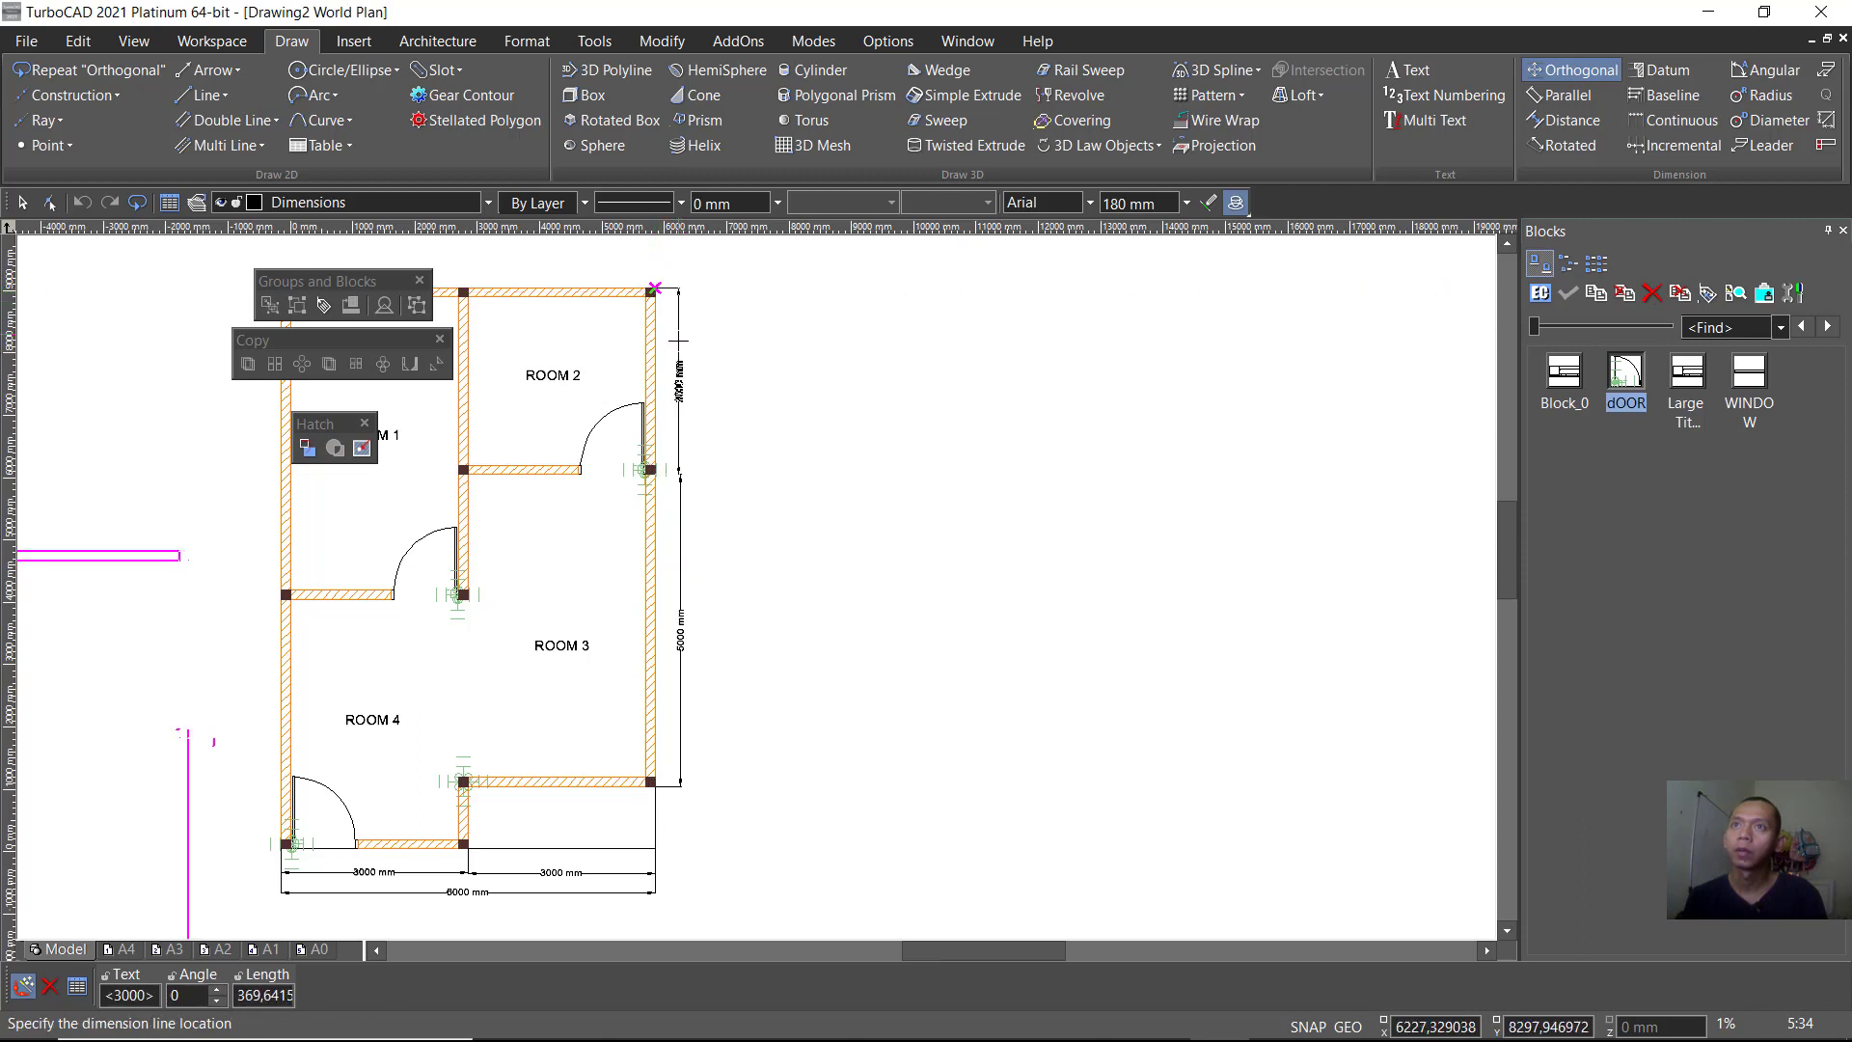
left_click(680, 473)
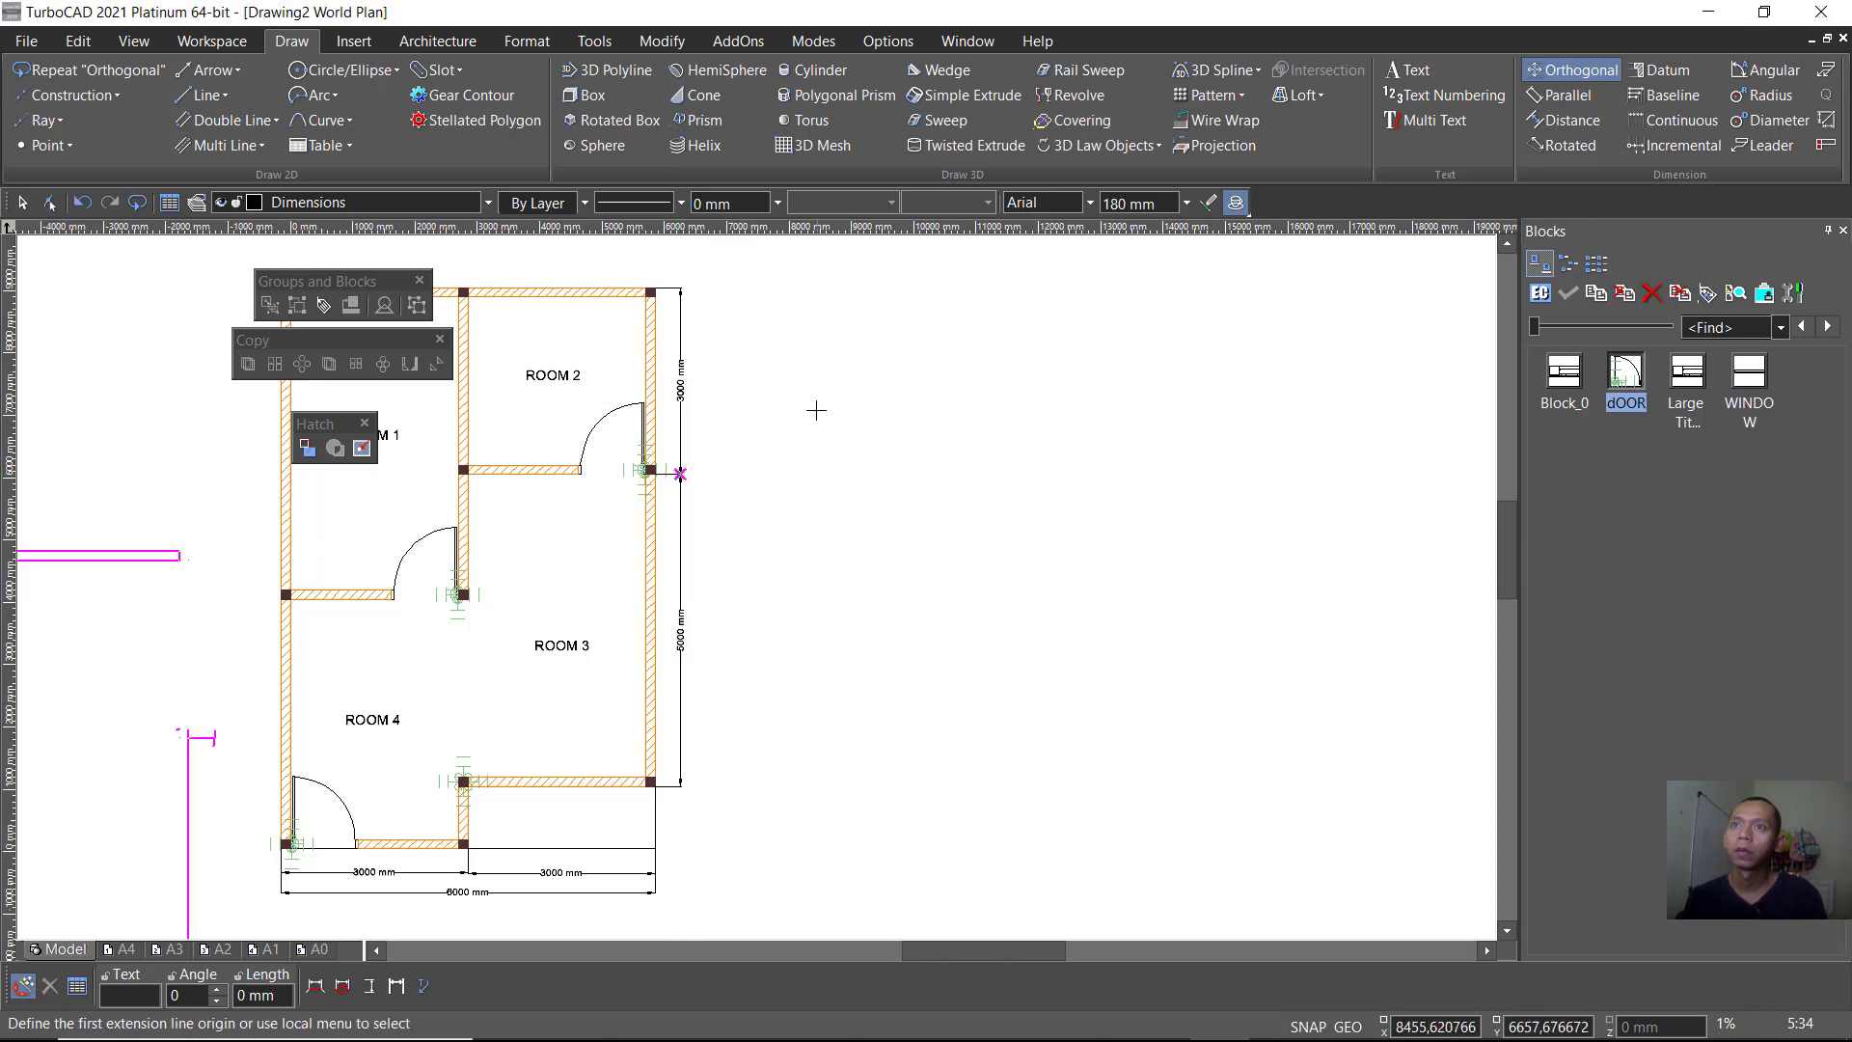
Step: Add an overall 8000 mm vertical dimension further right of the plan
left_click(655, 288)
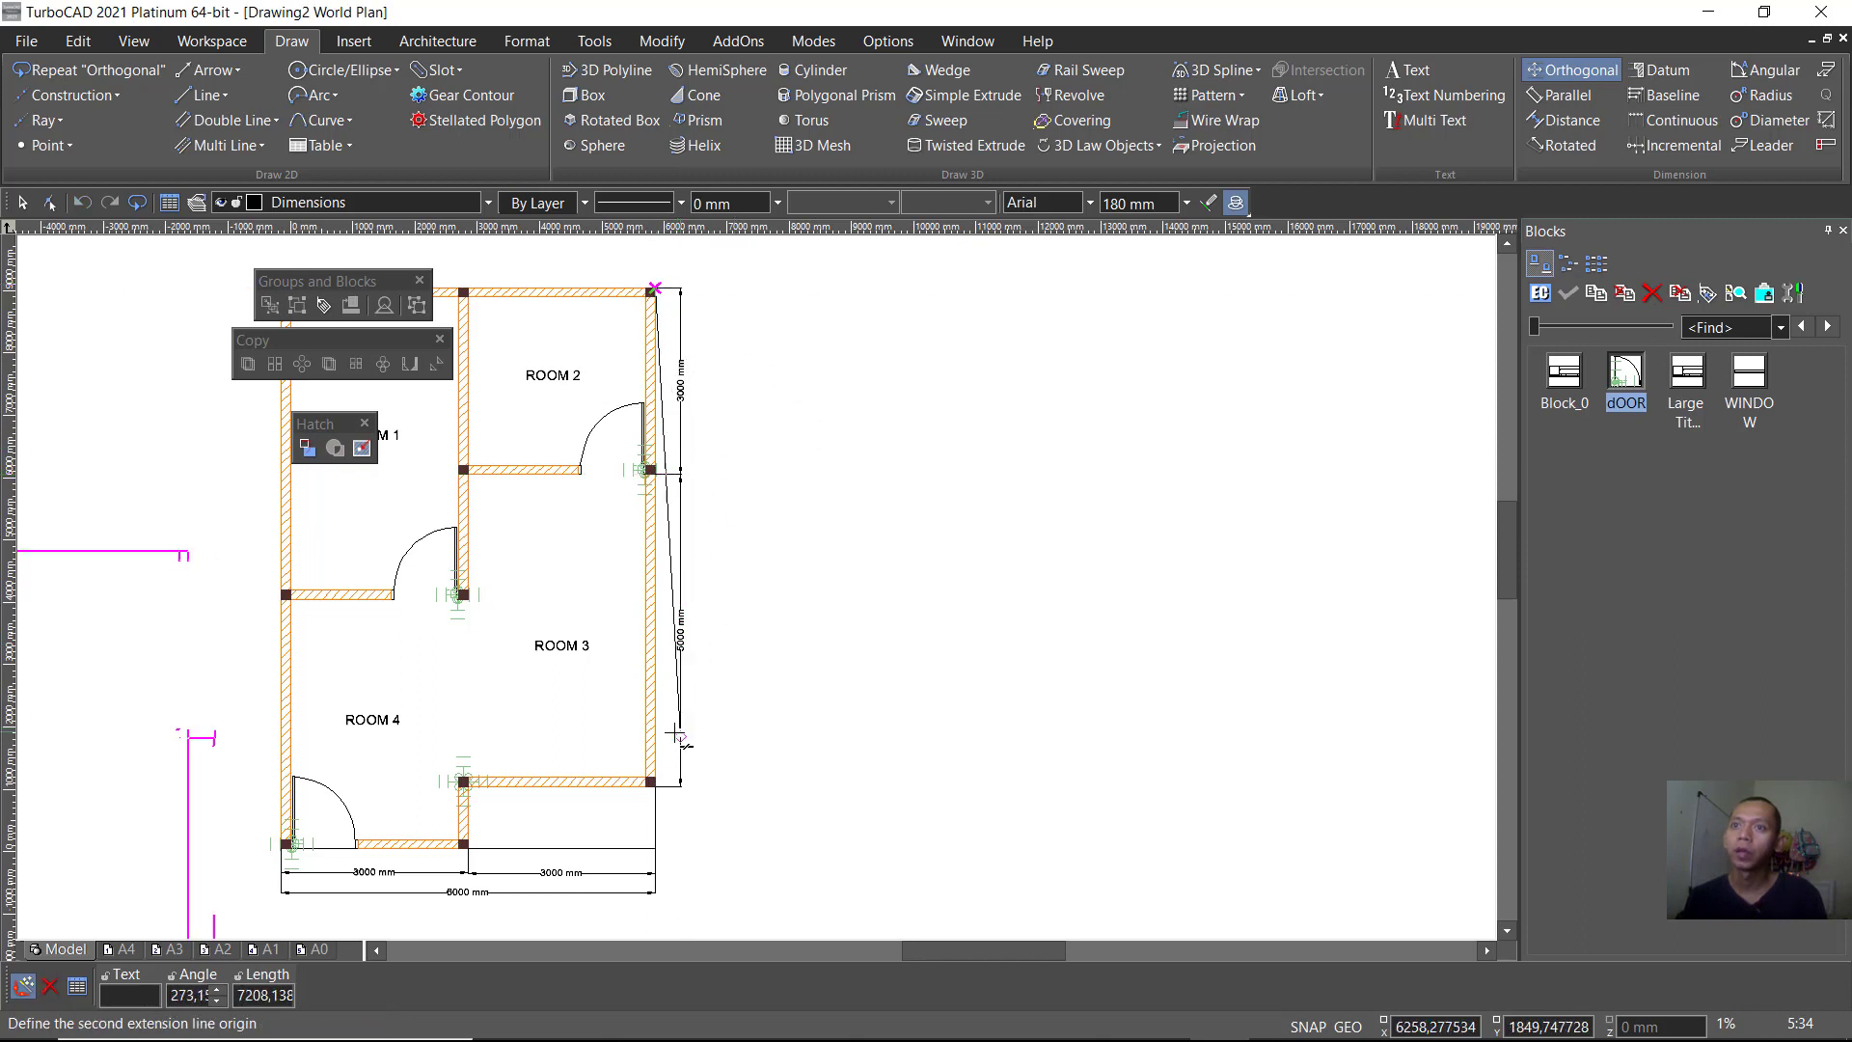
left_click(655, 786)
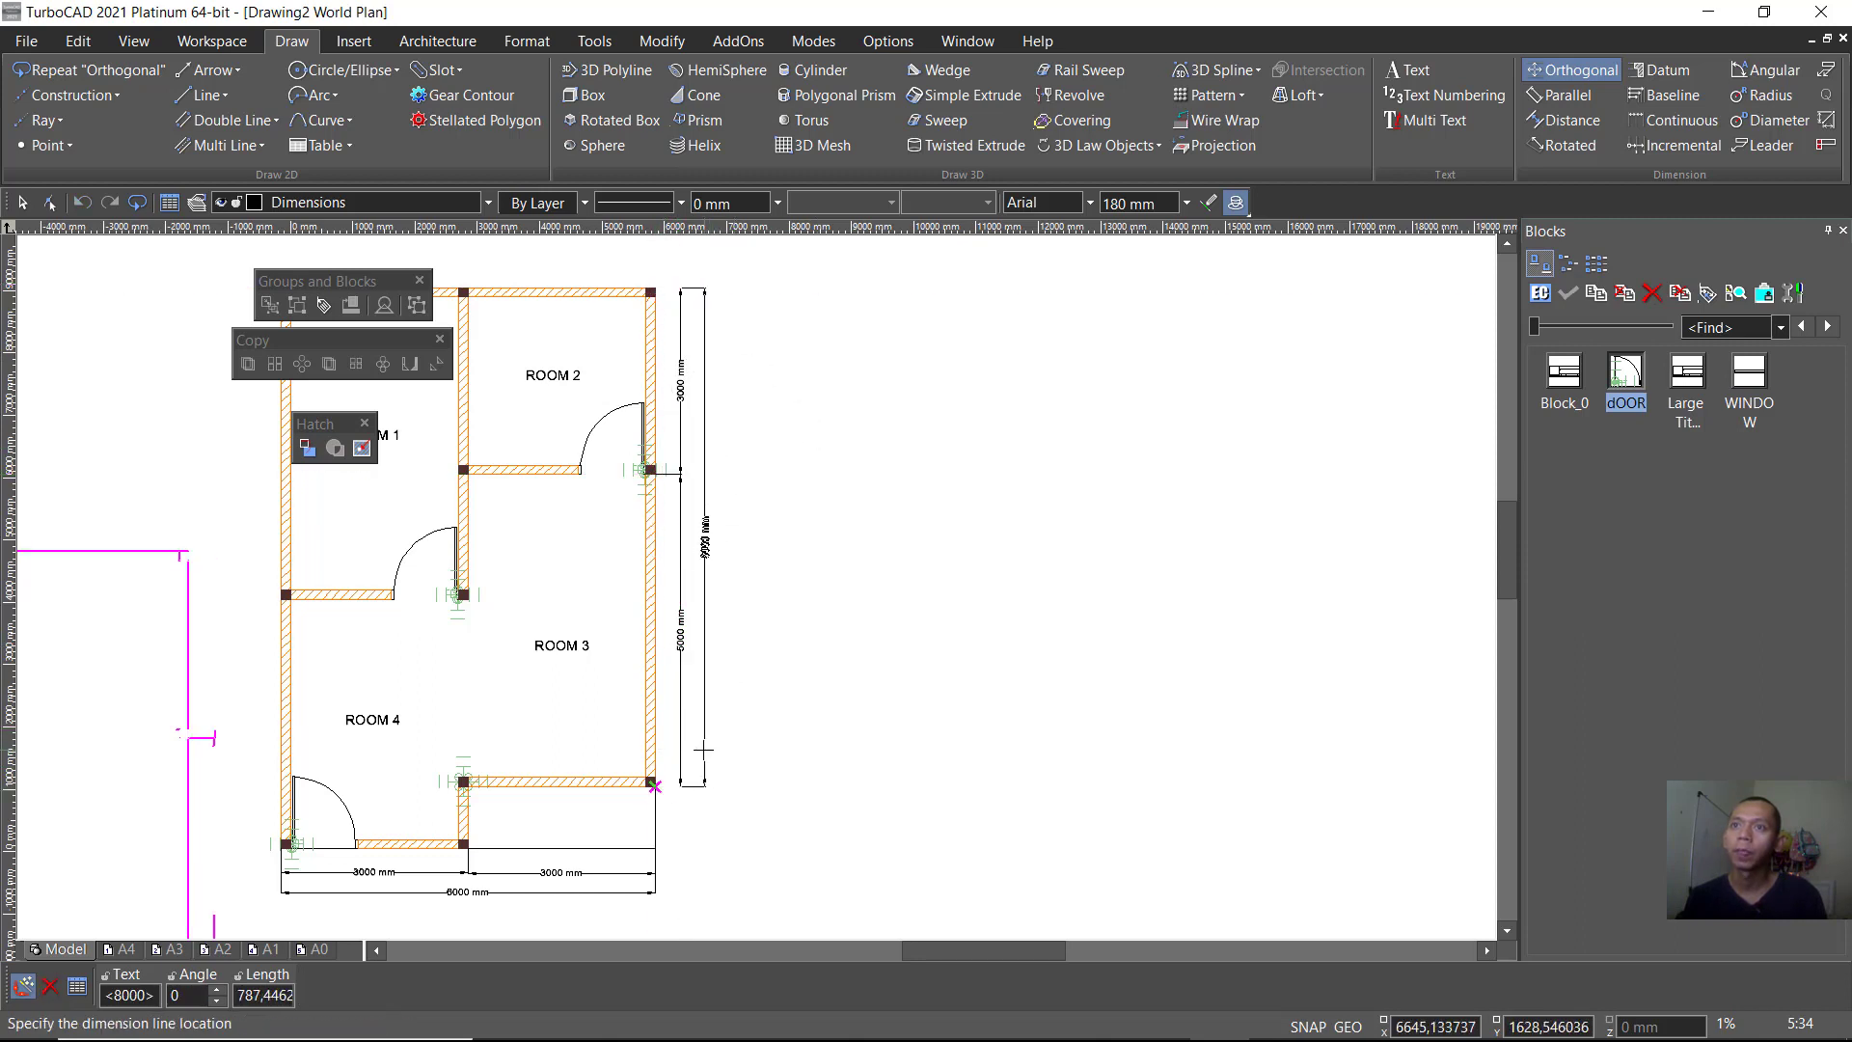
left_click(703, 749)
scroll(703, 750, "down", 3)
Step: Add two 3000 mm dimensions along the top wall, above ROOM 2 and the left room
scroll(720, 418, "up", 3)
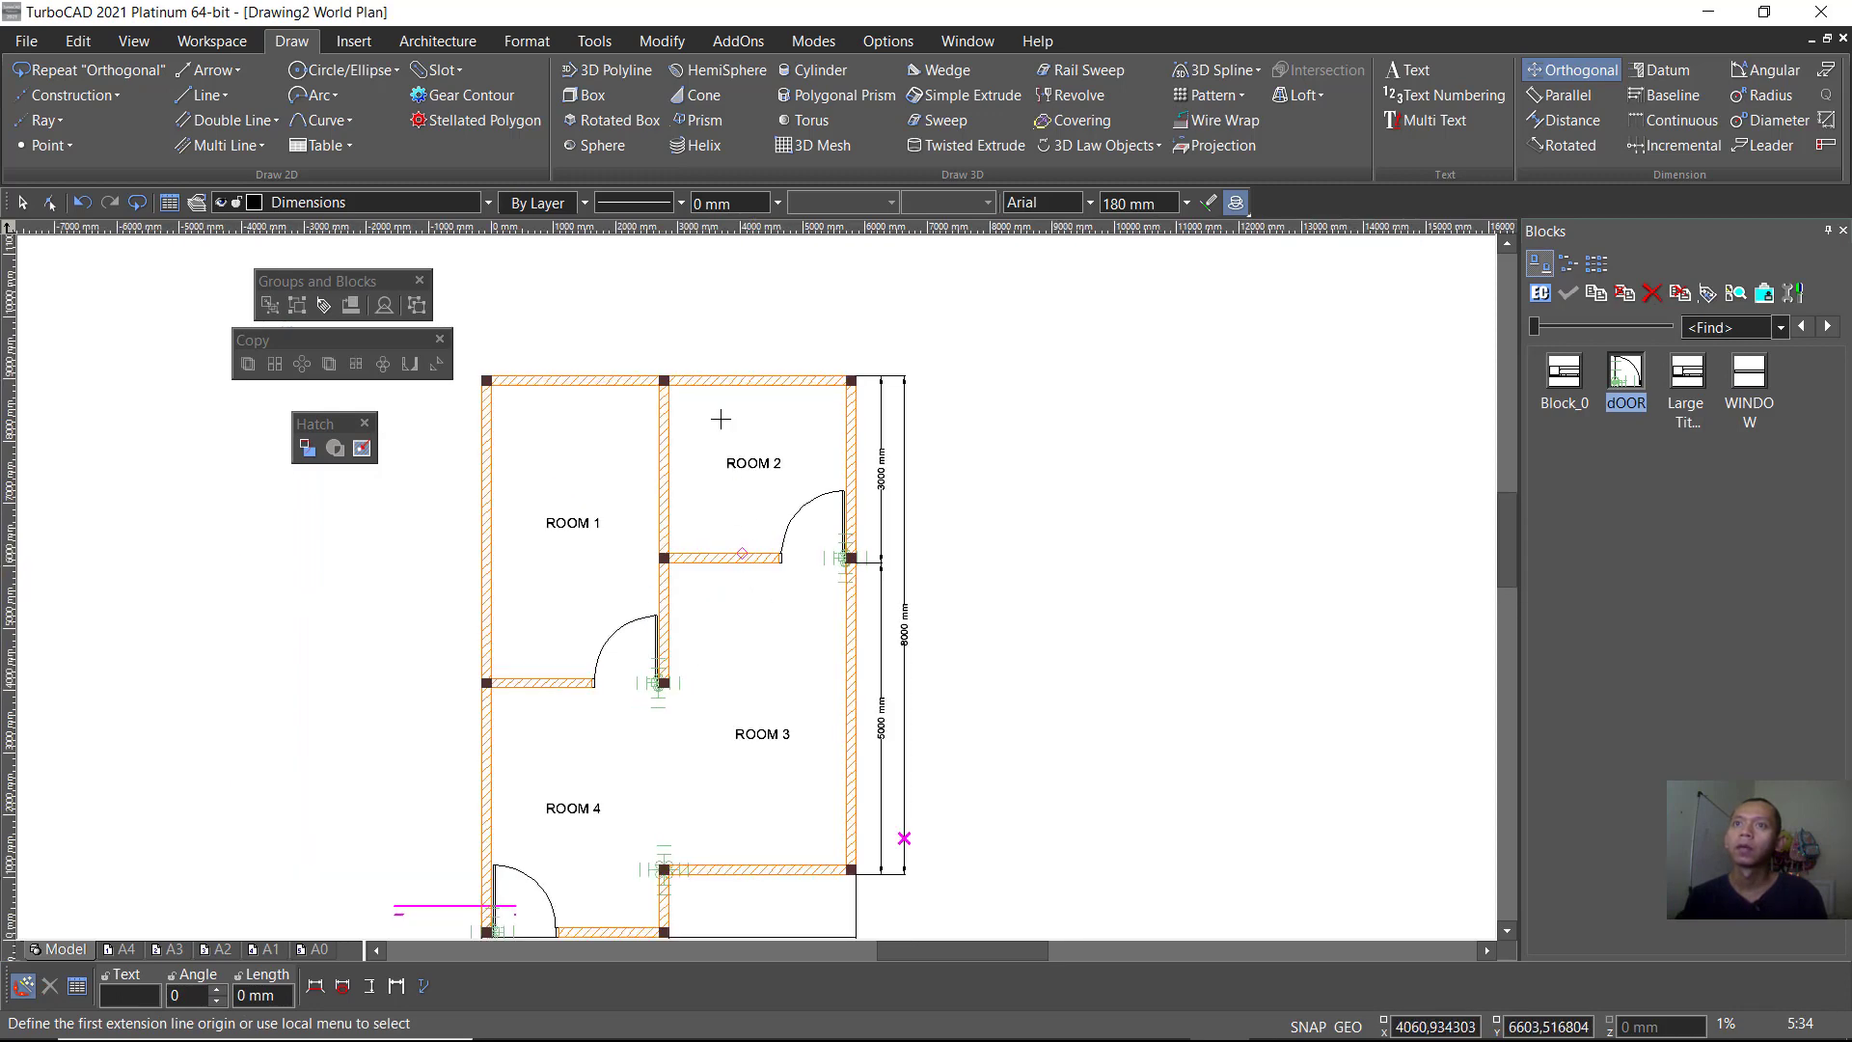
scroll(683, 308, "up", 3)
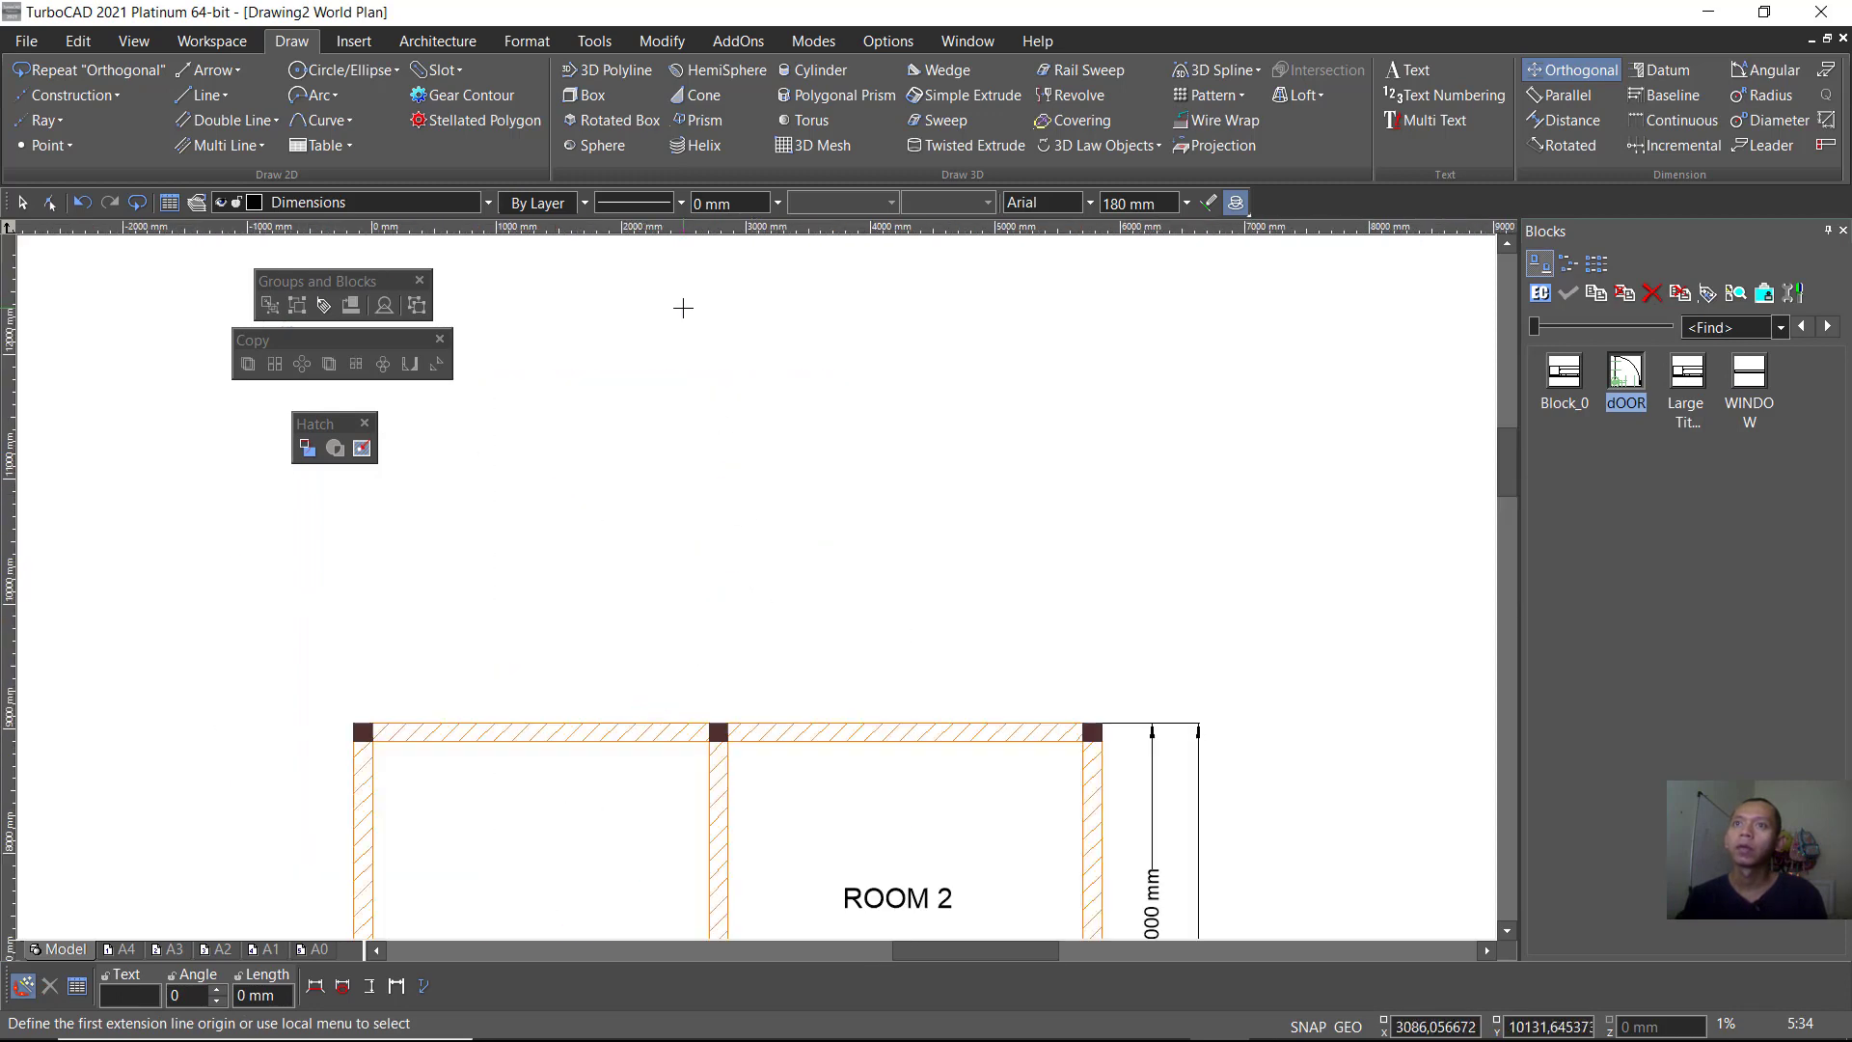
left_click(1102, 722)
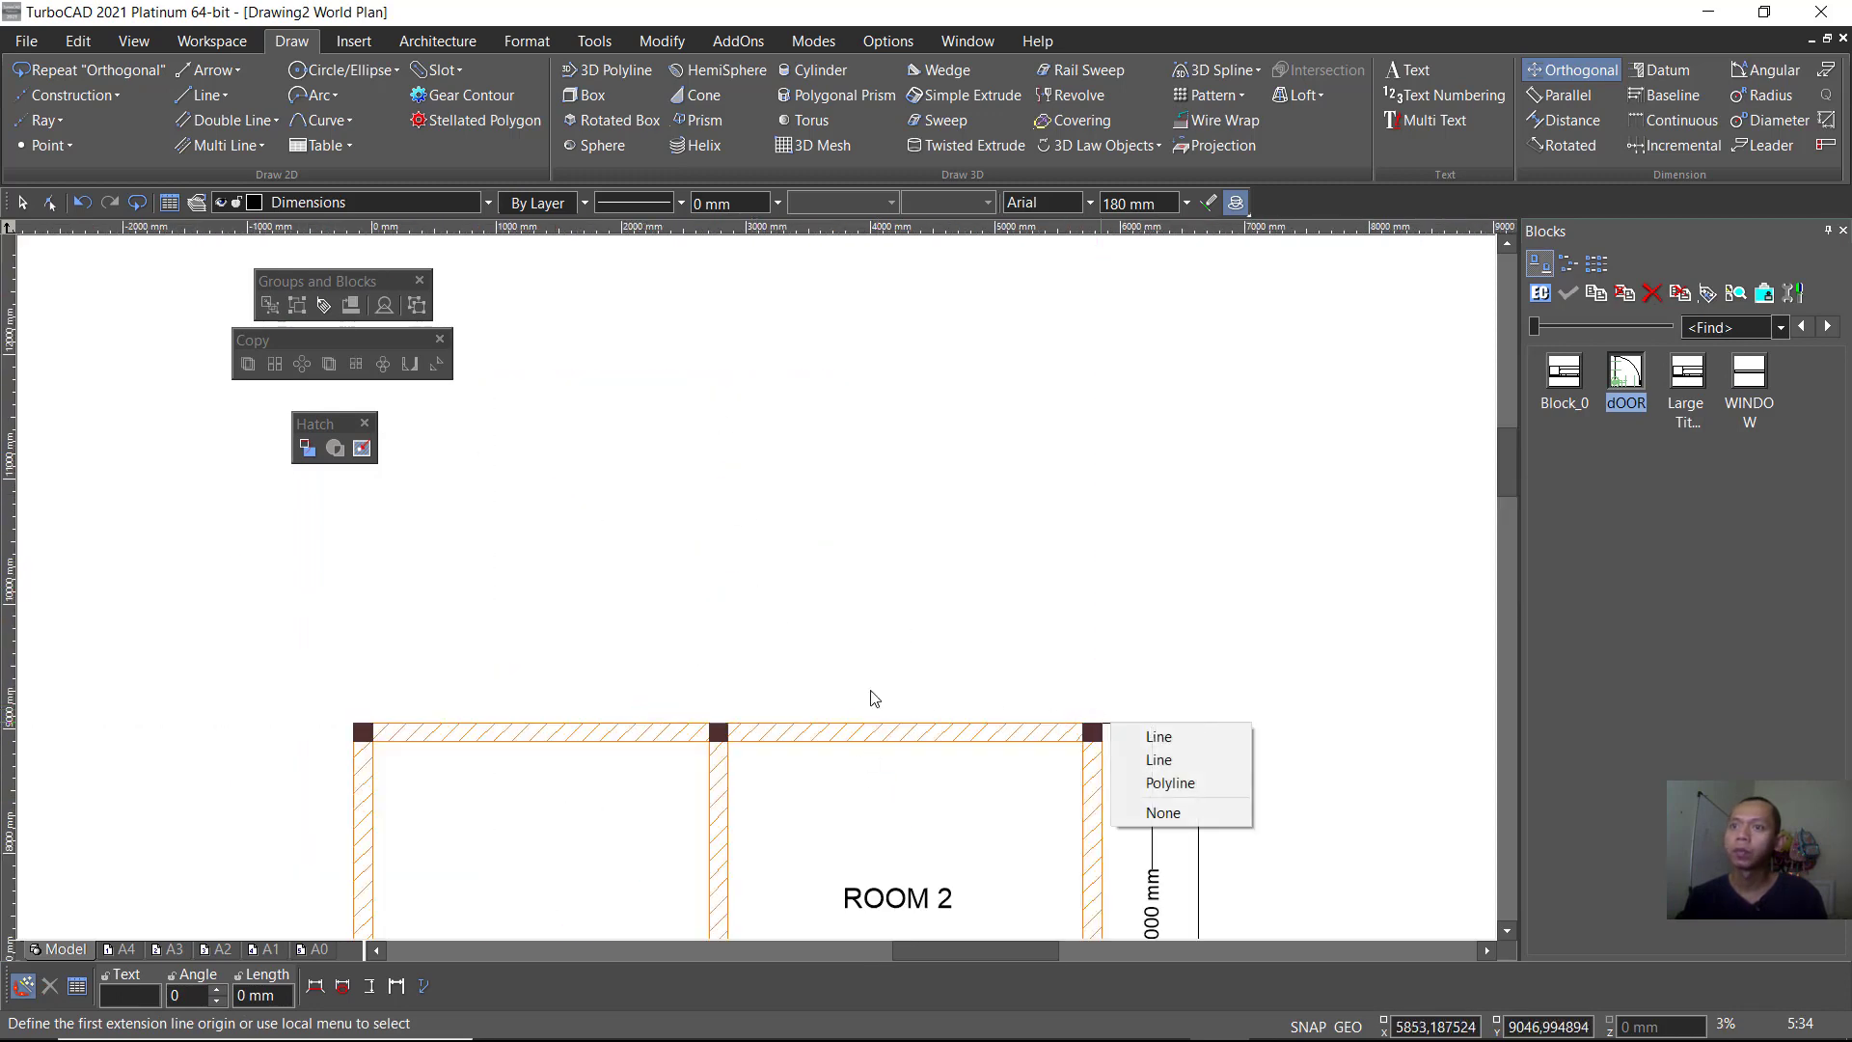
left_click(1179, 738)
left_click(725, 722)
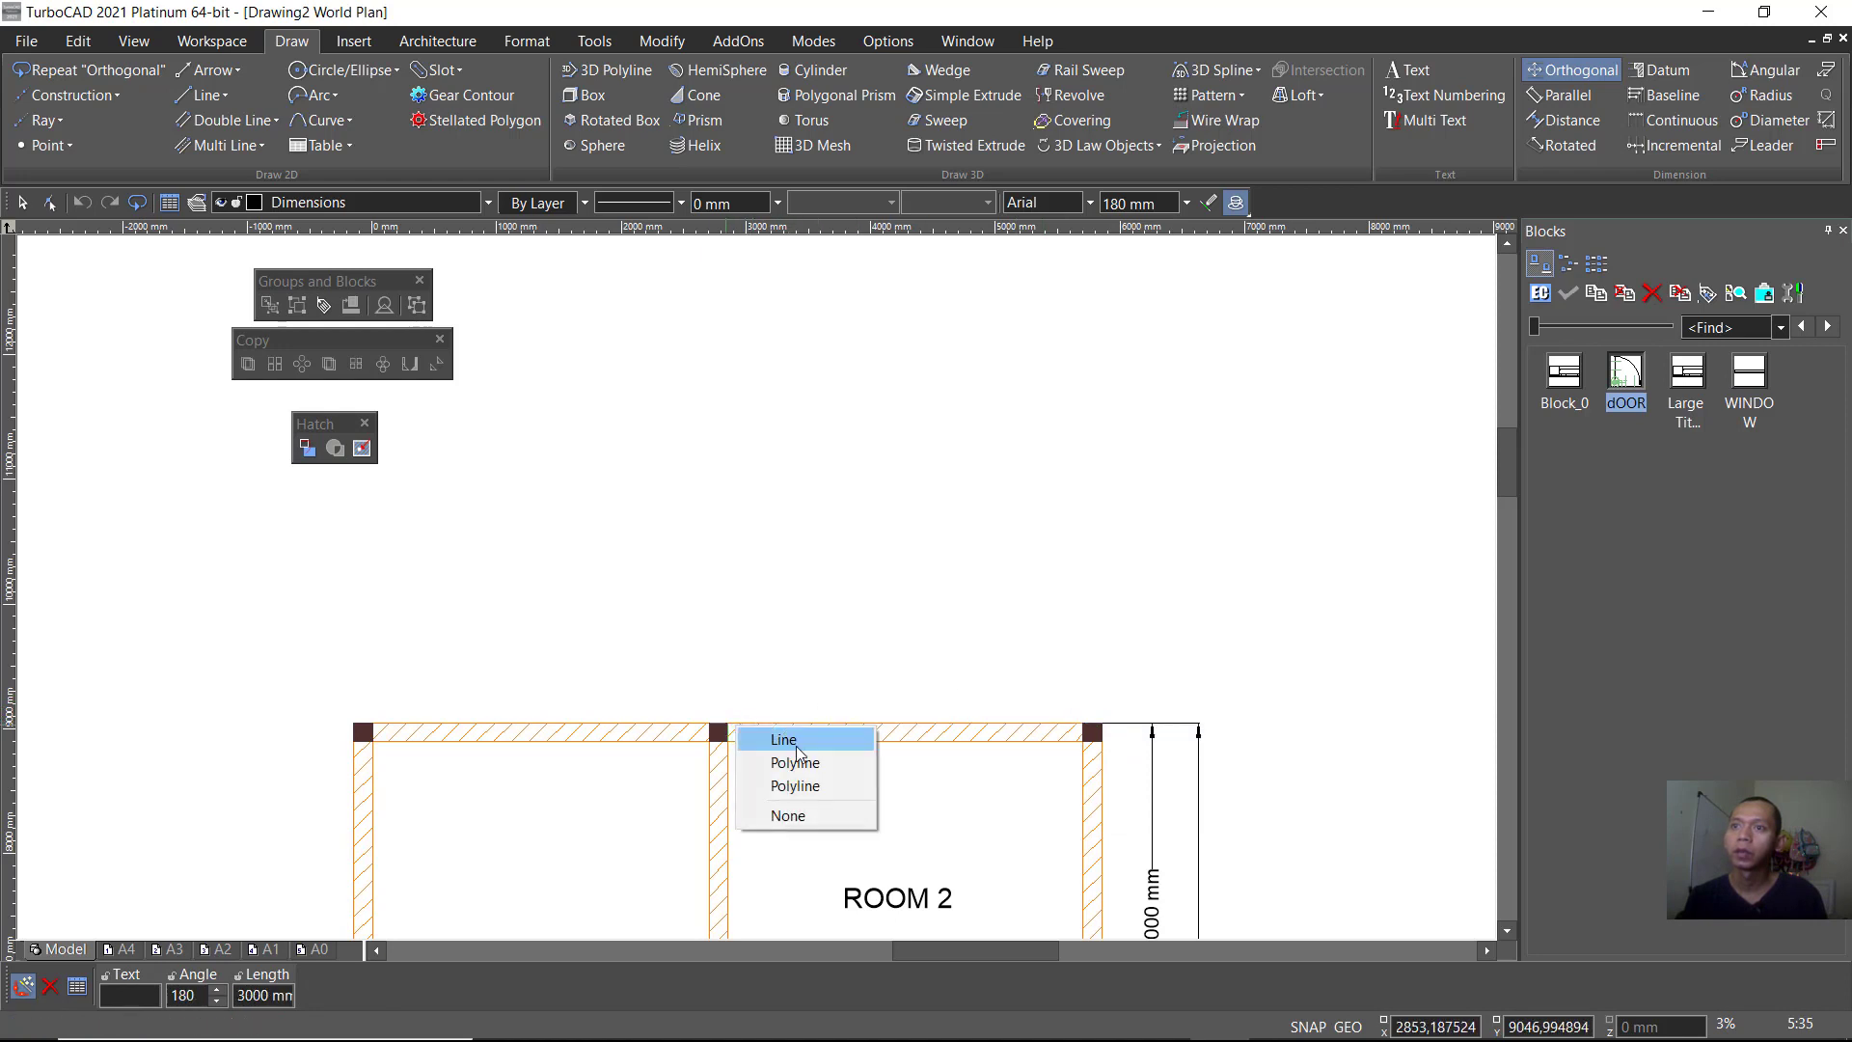
left_click(781, 736)
left_click(823, 680)
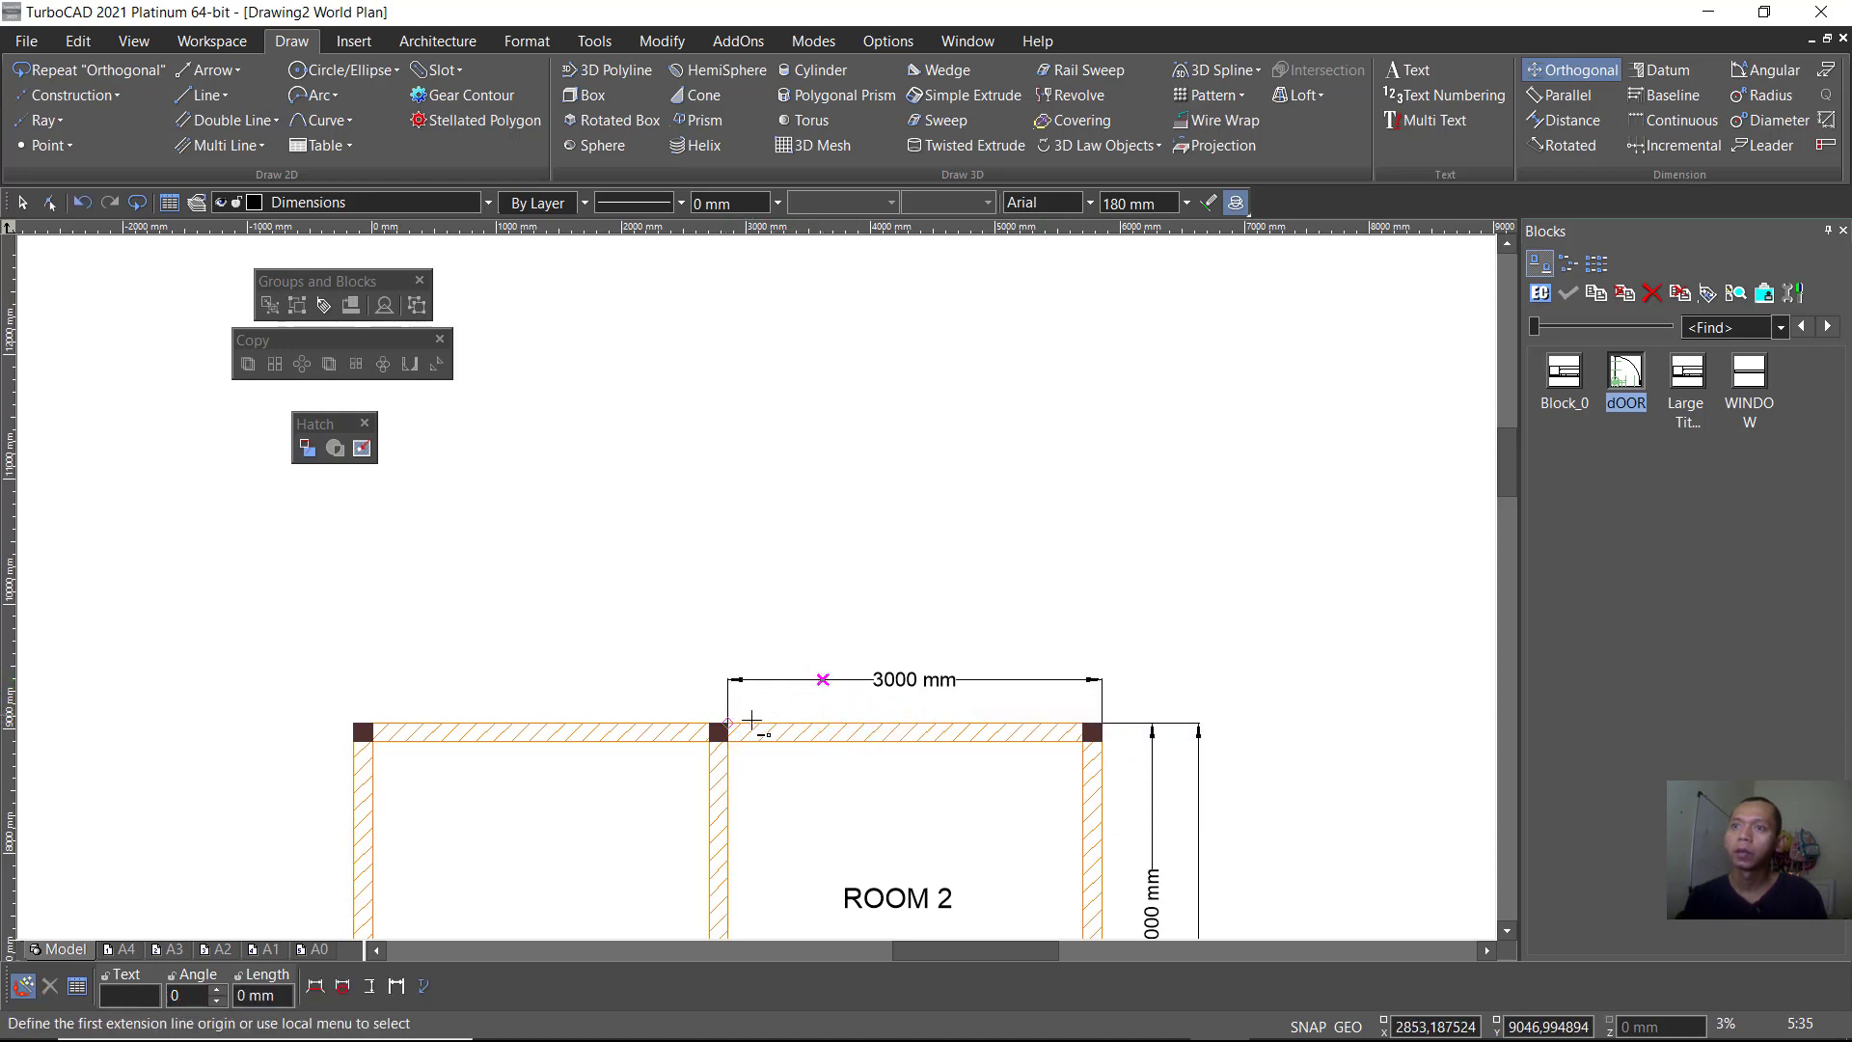
left_click(729, 722)
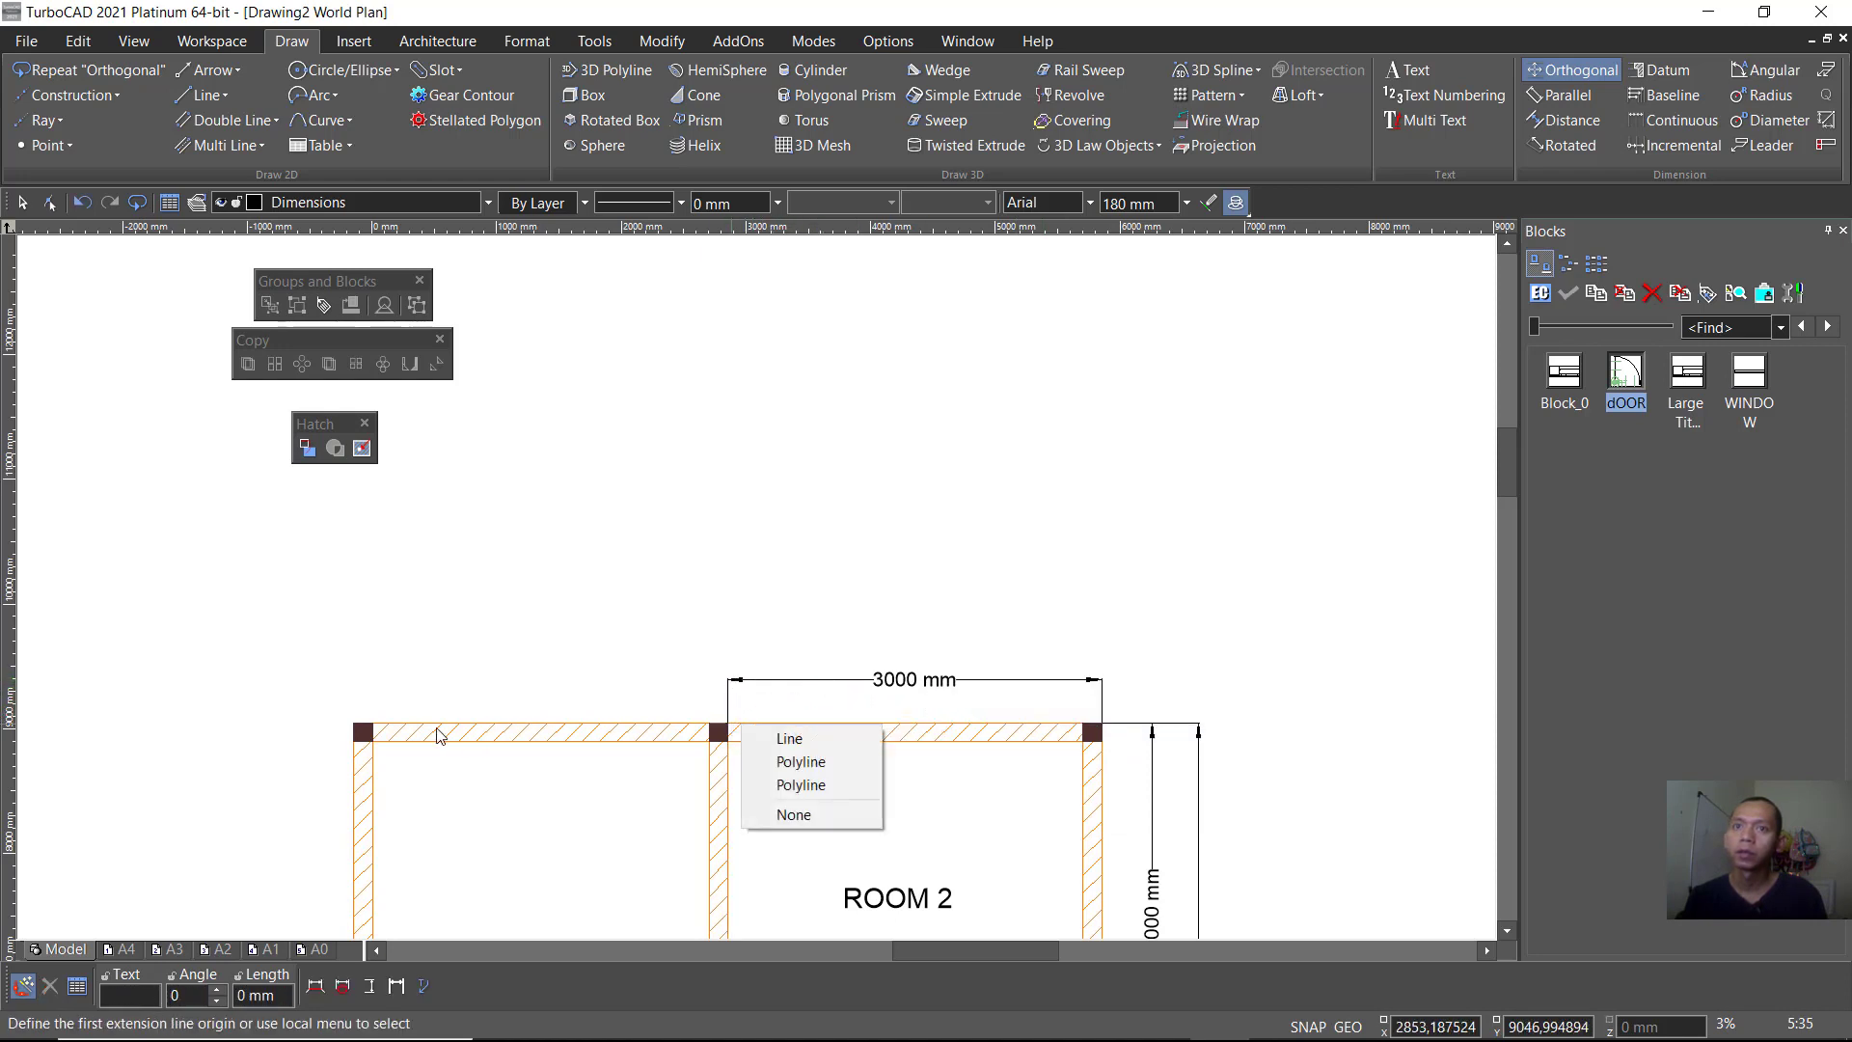
left_click(789, 738)
left_click(353, 722)
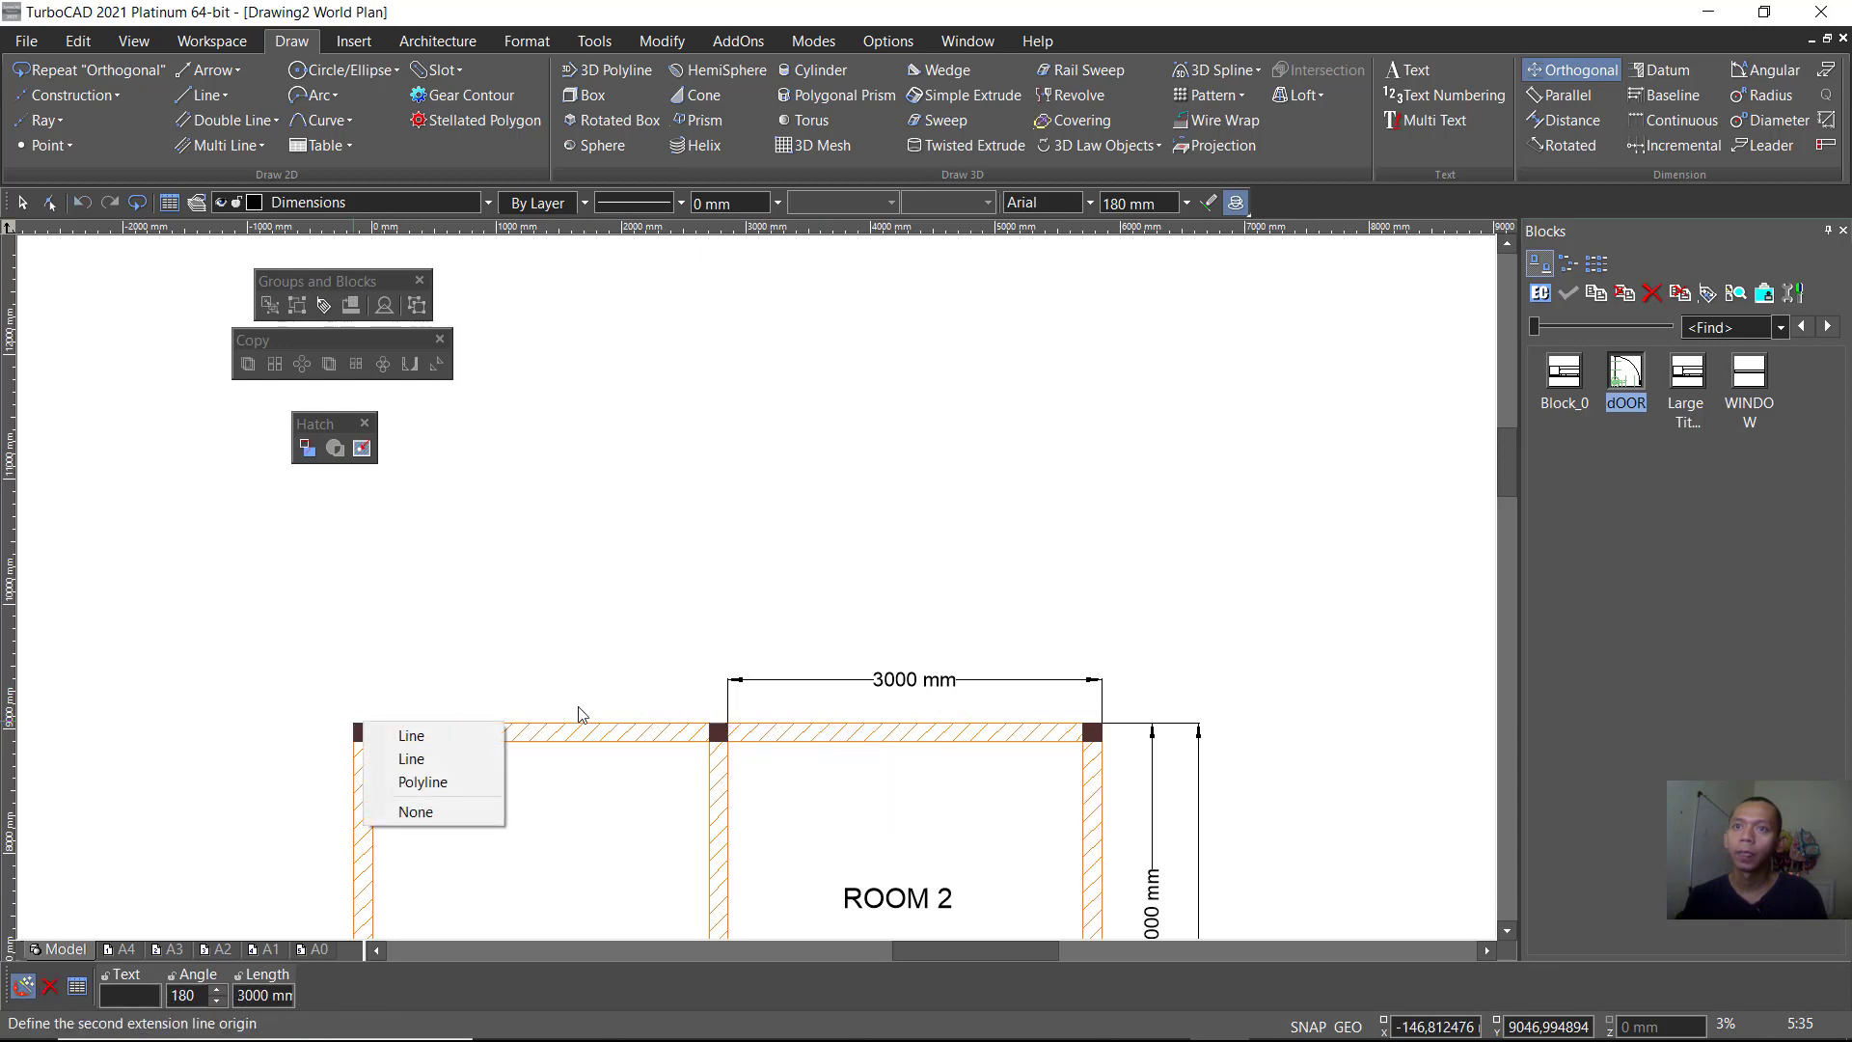
left_click(457, 735)
left_click(725, 680)
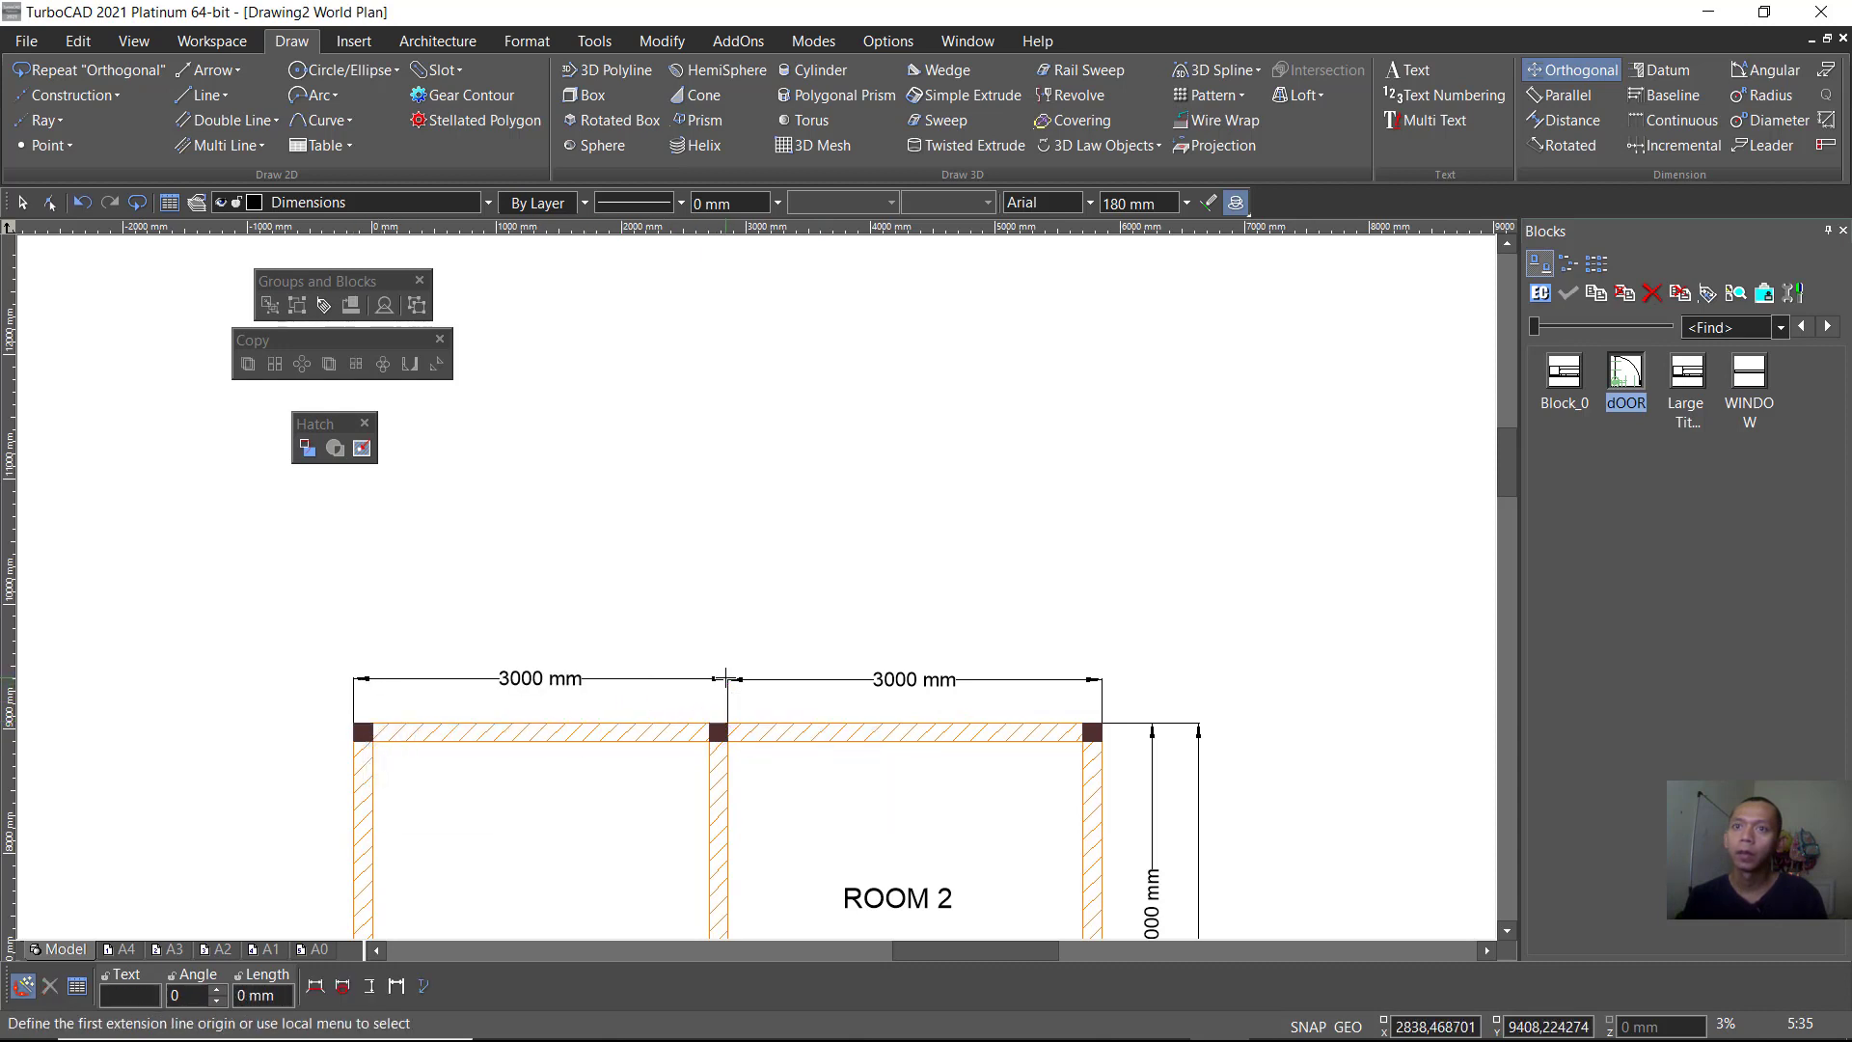
Step: Try the overall top dimension corner to corner, cancelling two misaligned 6014 mm results
left_click(354, 728)
left_click(411, 737)
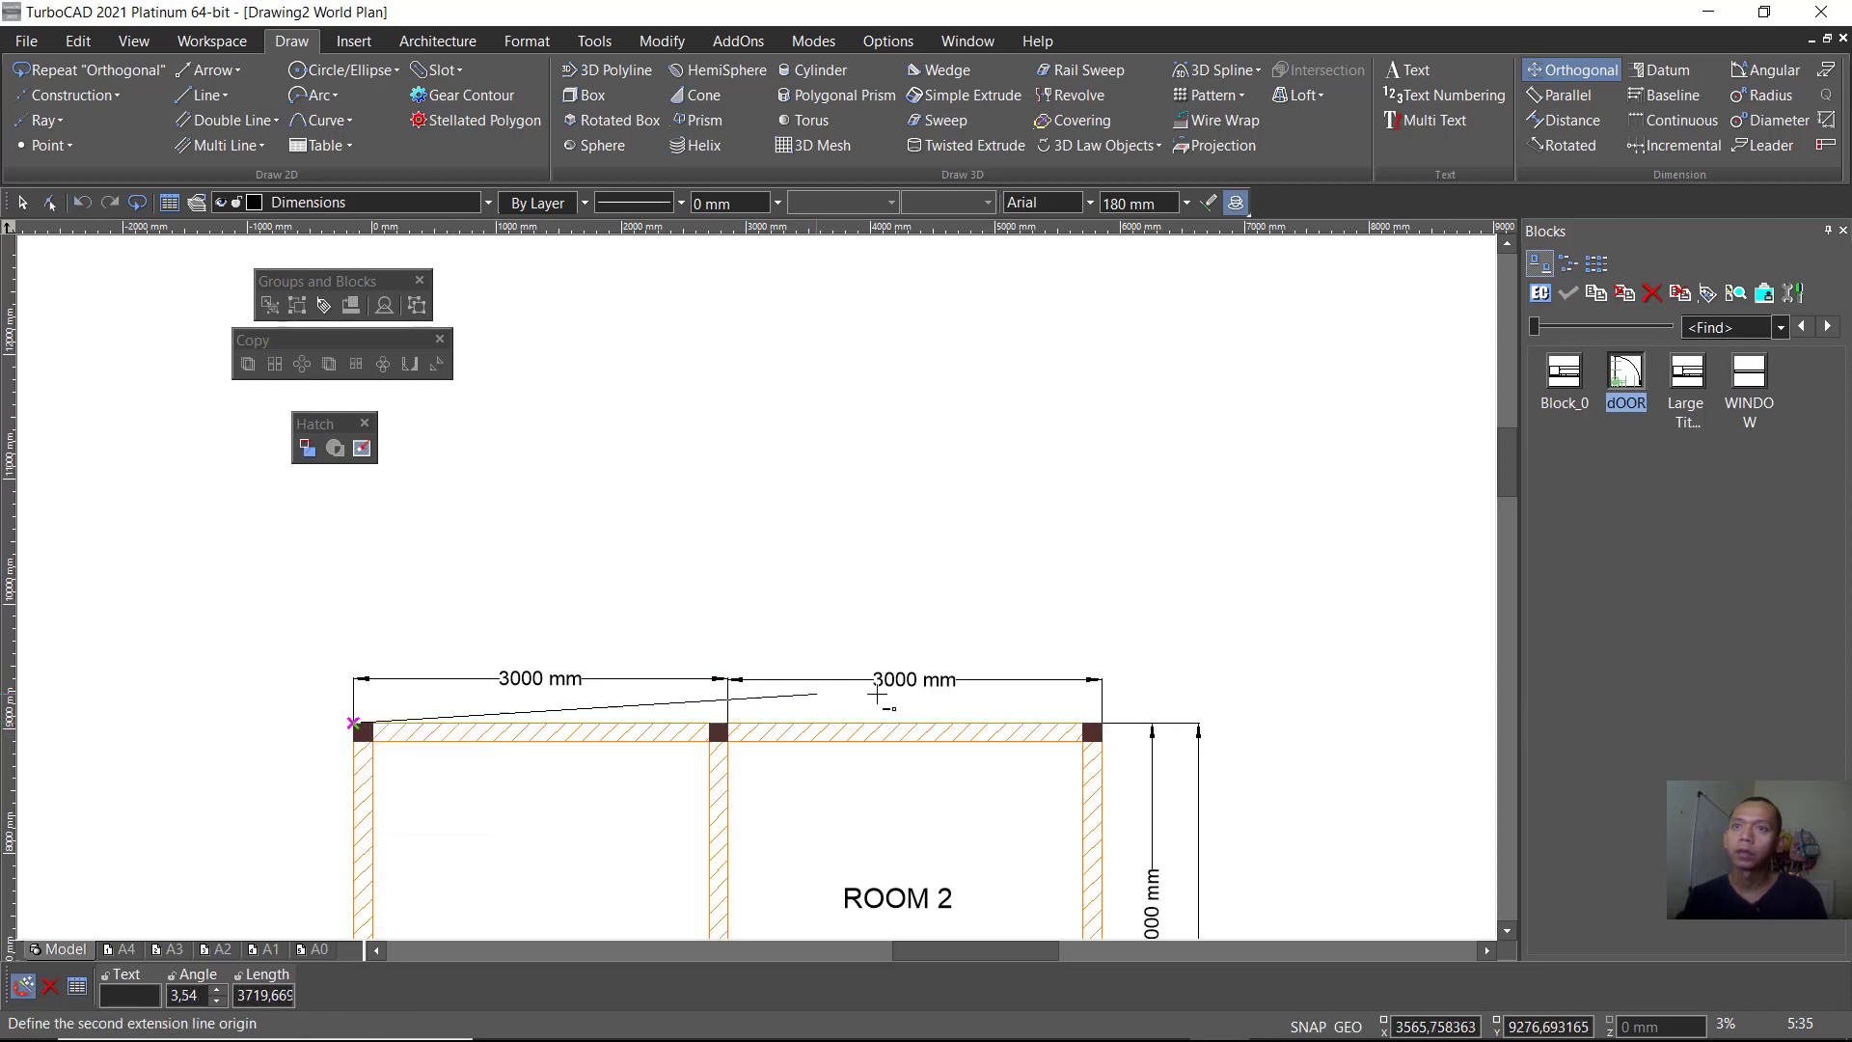
left_click(1104, 723)
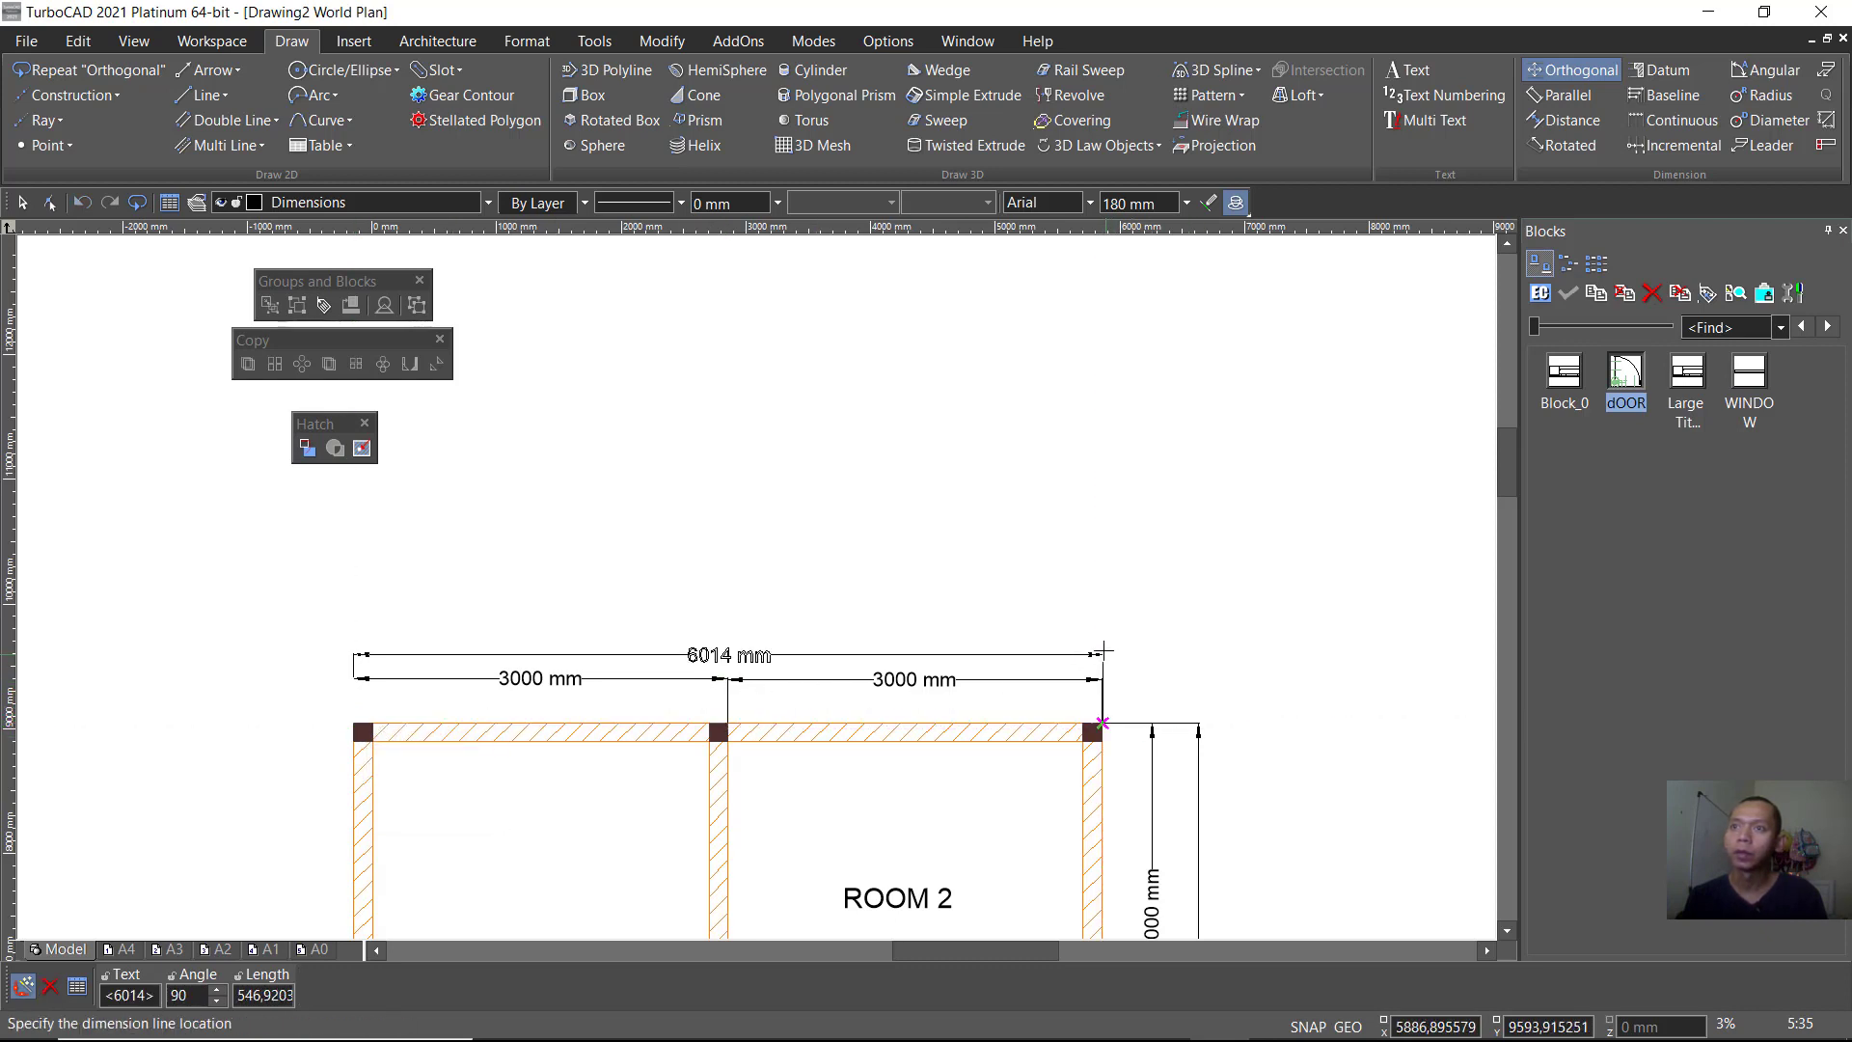
key("Escape")
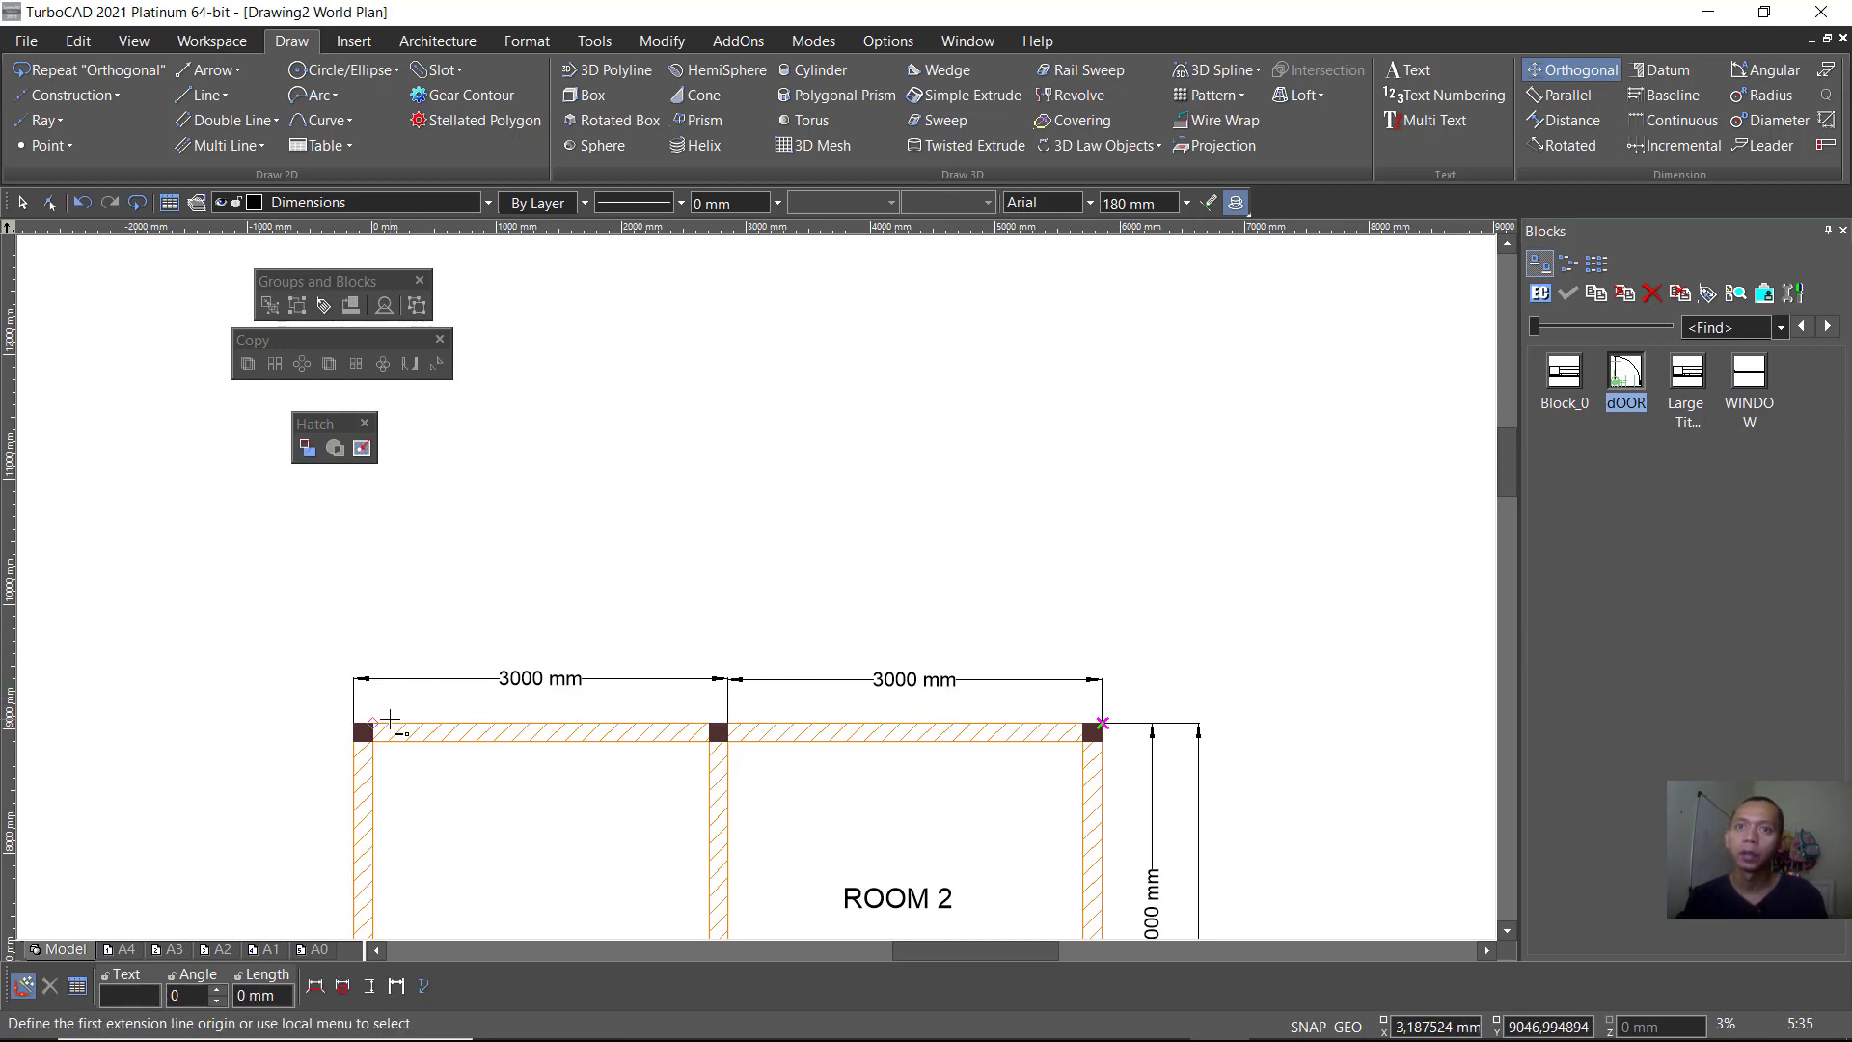
left_click(351, 722)
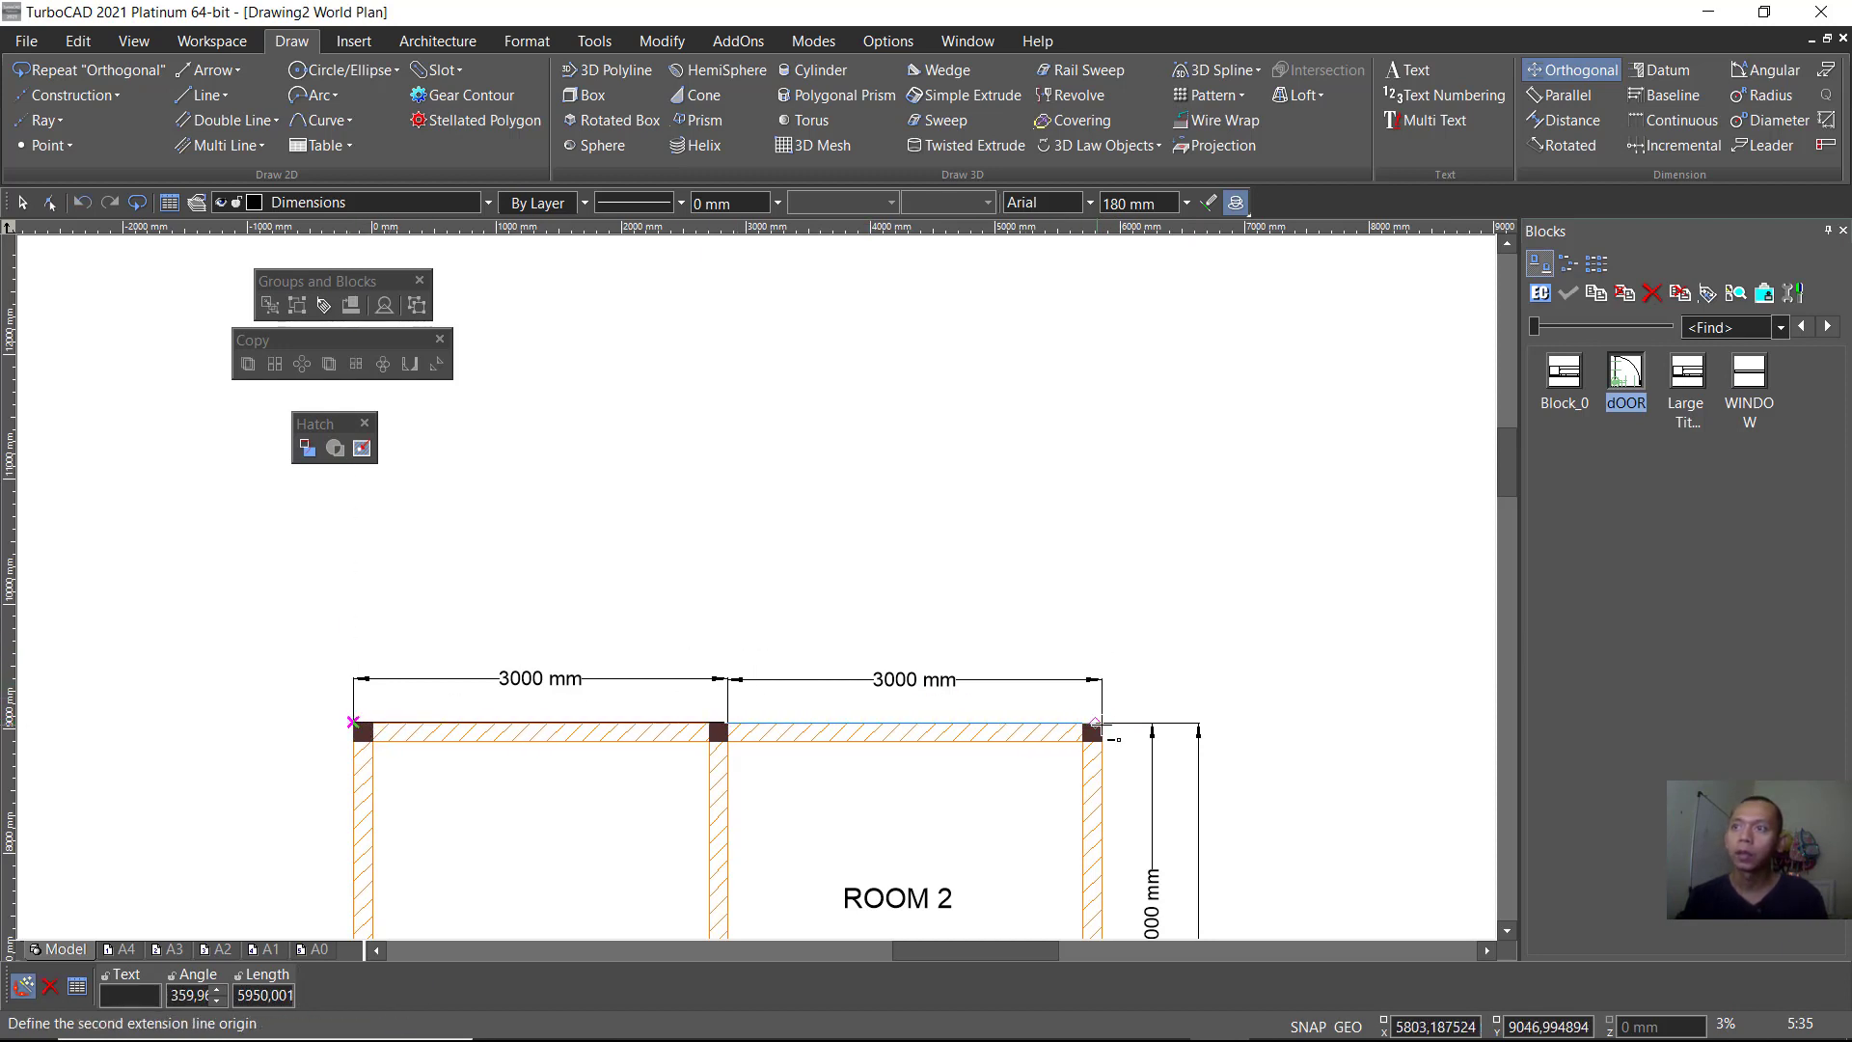
left_click(1102, 723)
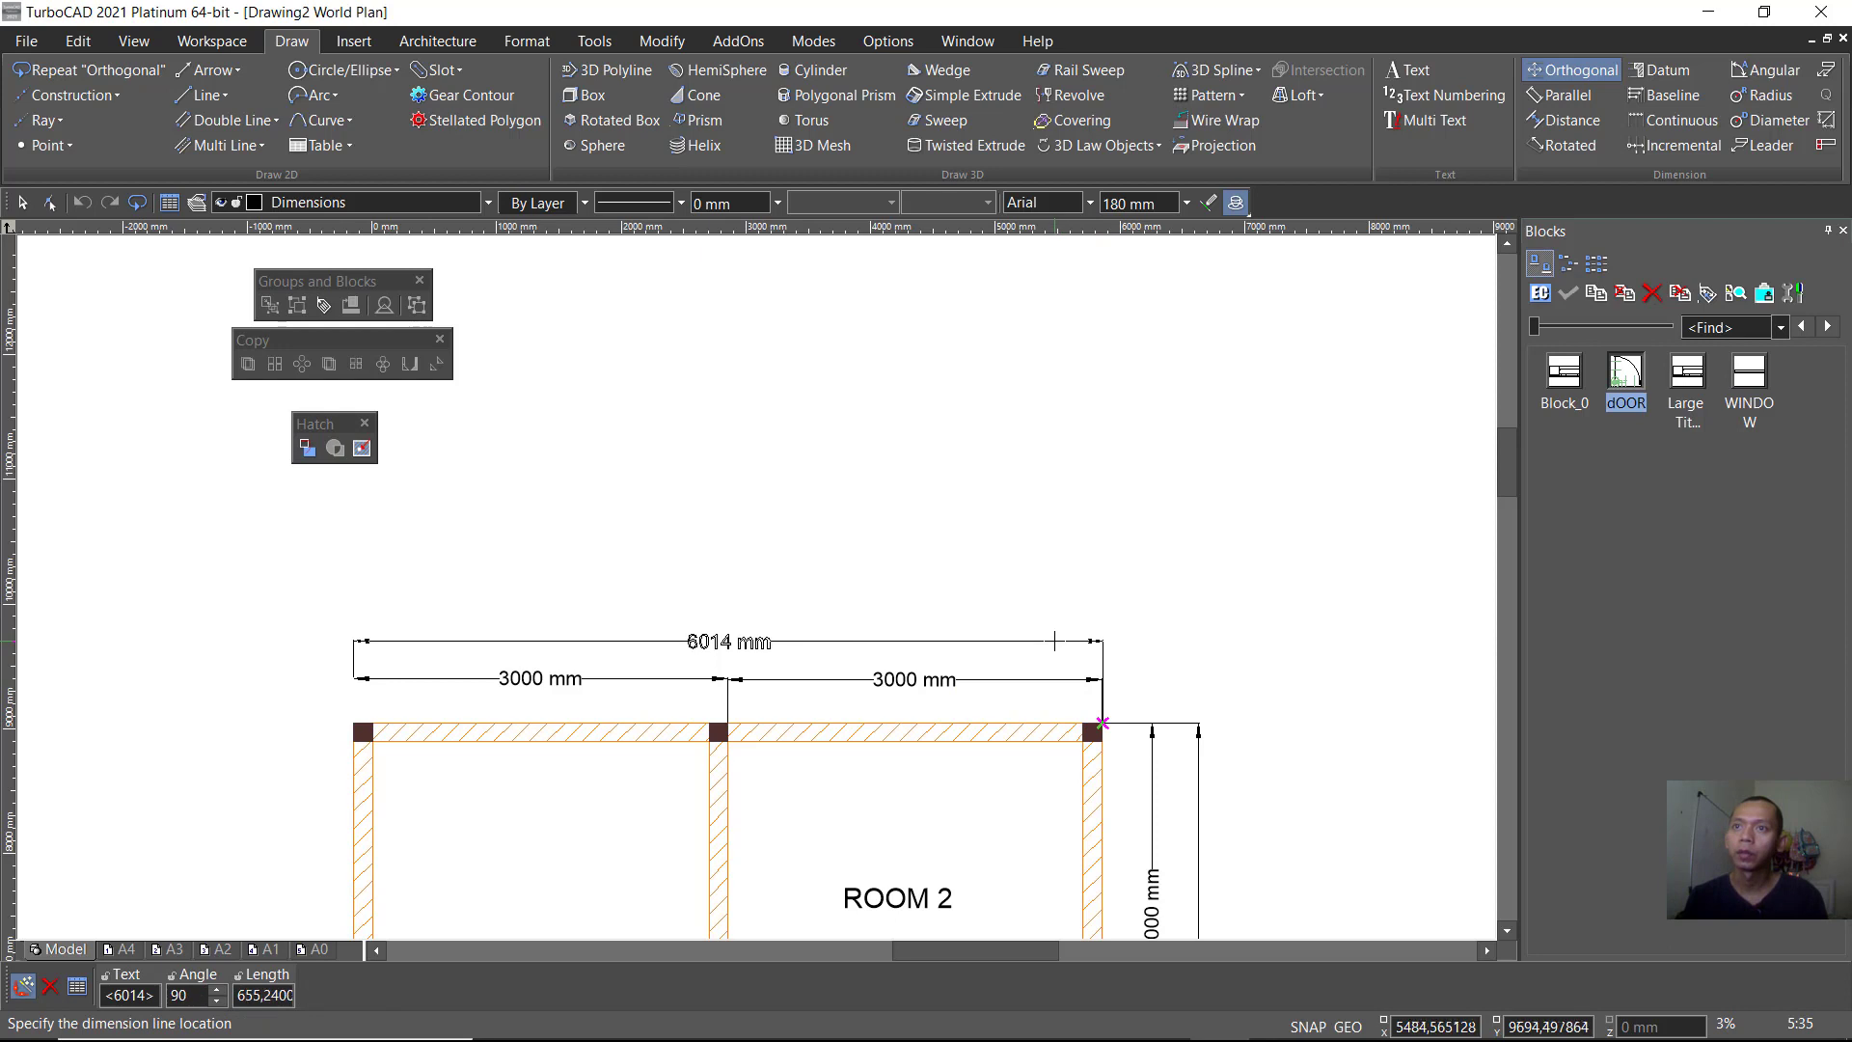
key("Escape")
scroll(1116, 733, "up", 3)
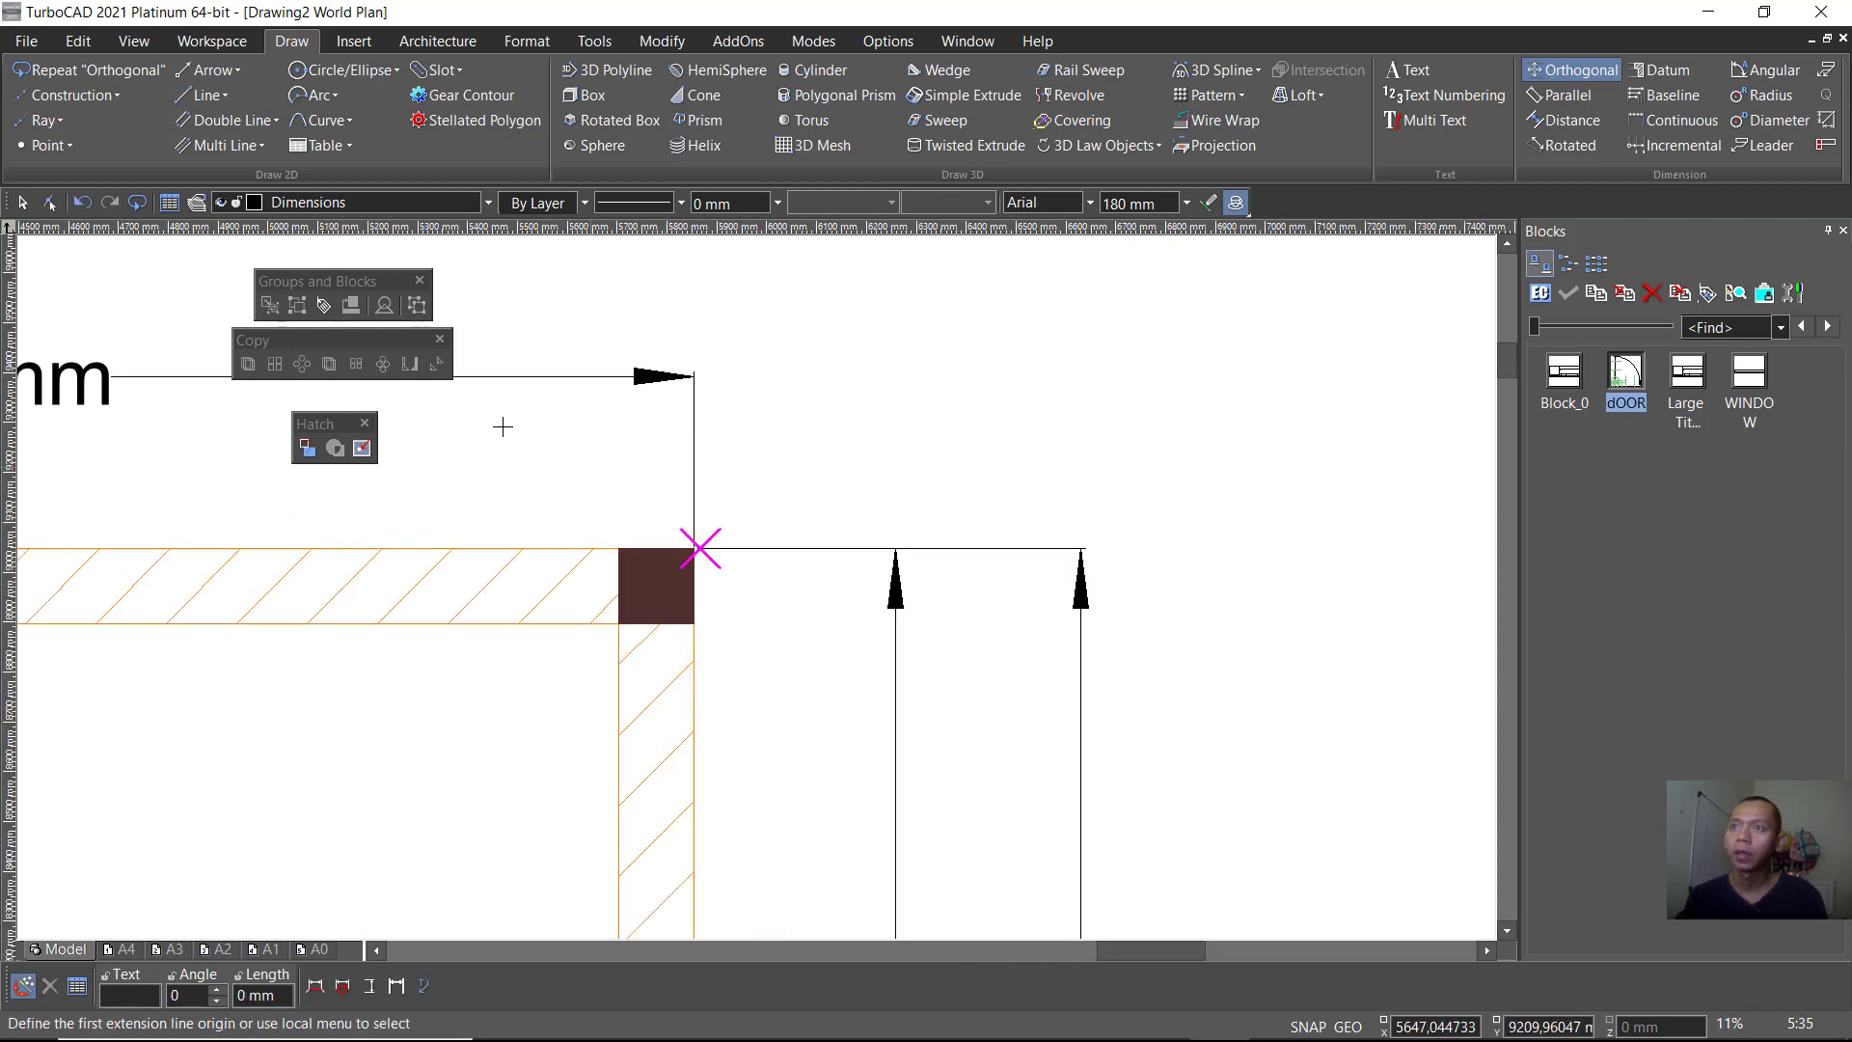
scroll(640, 514, "up", 2)
Step: Snap to the outer top wall corners, place the 6000 mm dimension above, and dismiss the warning
right_click(811, 627)
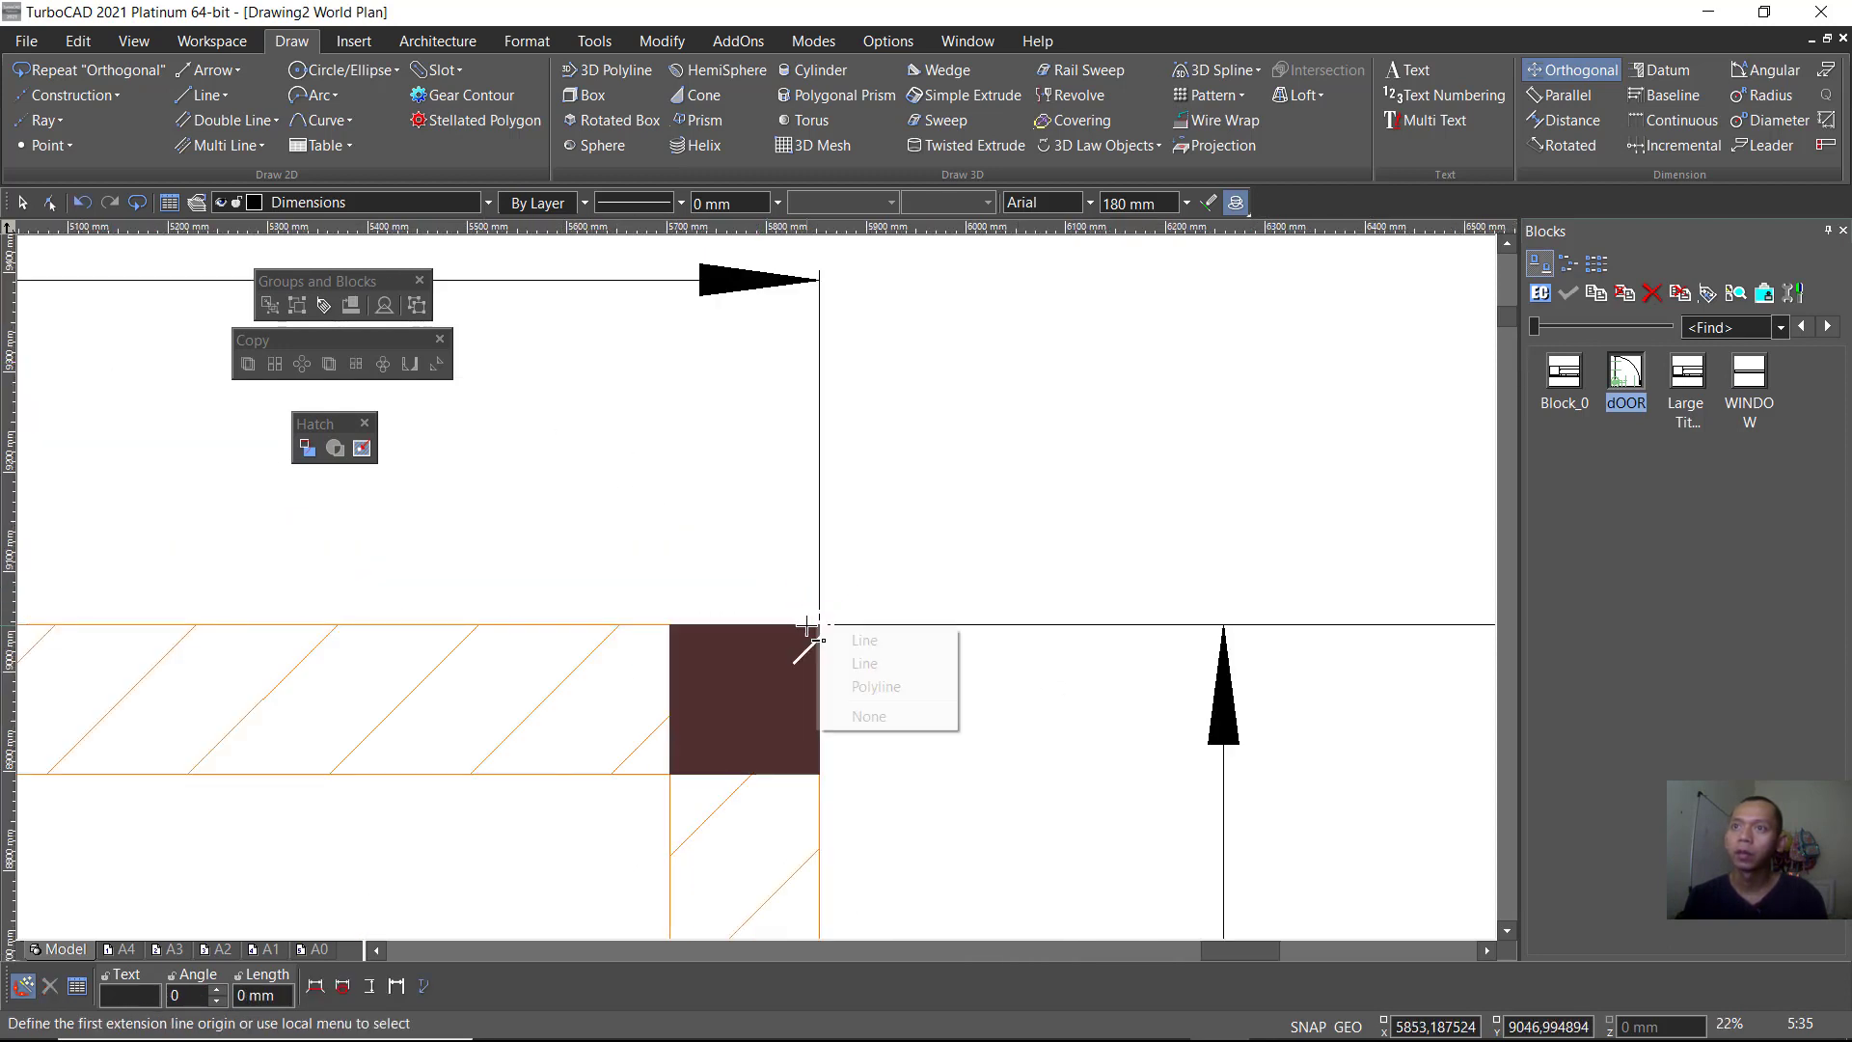
left_click(849, 638)
scroll(657, 644, "down", 5)
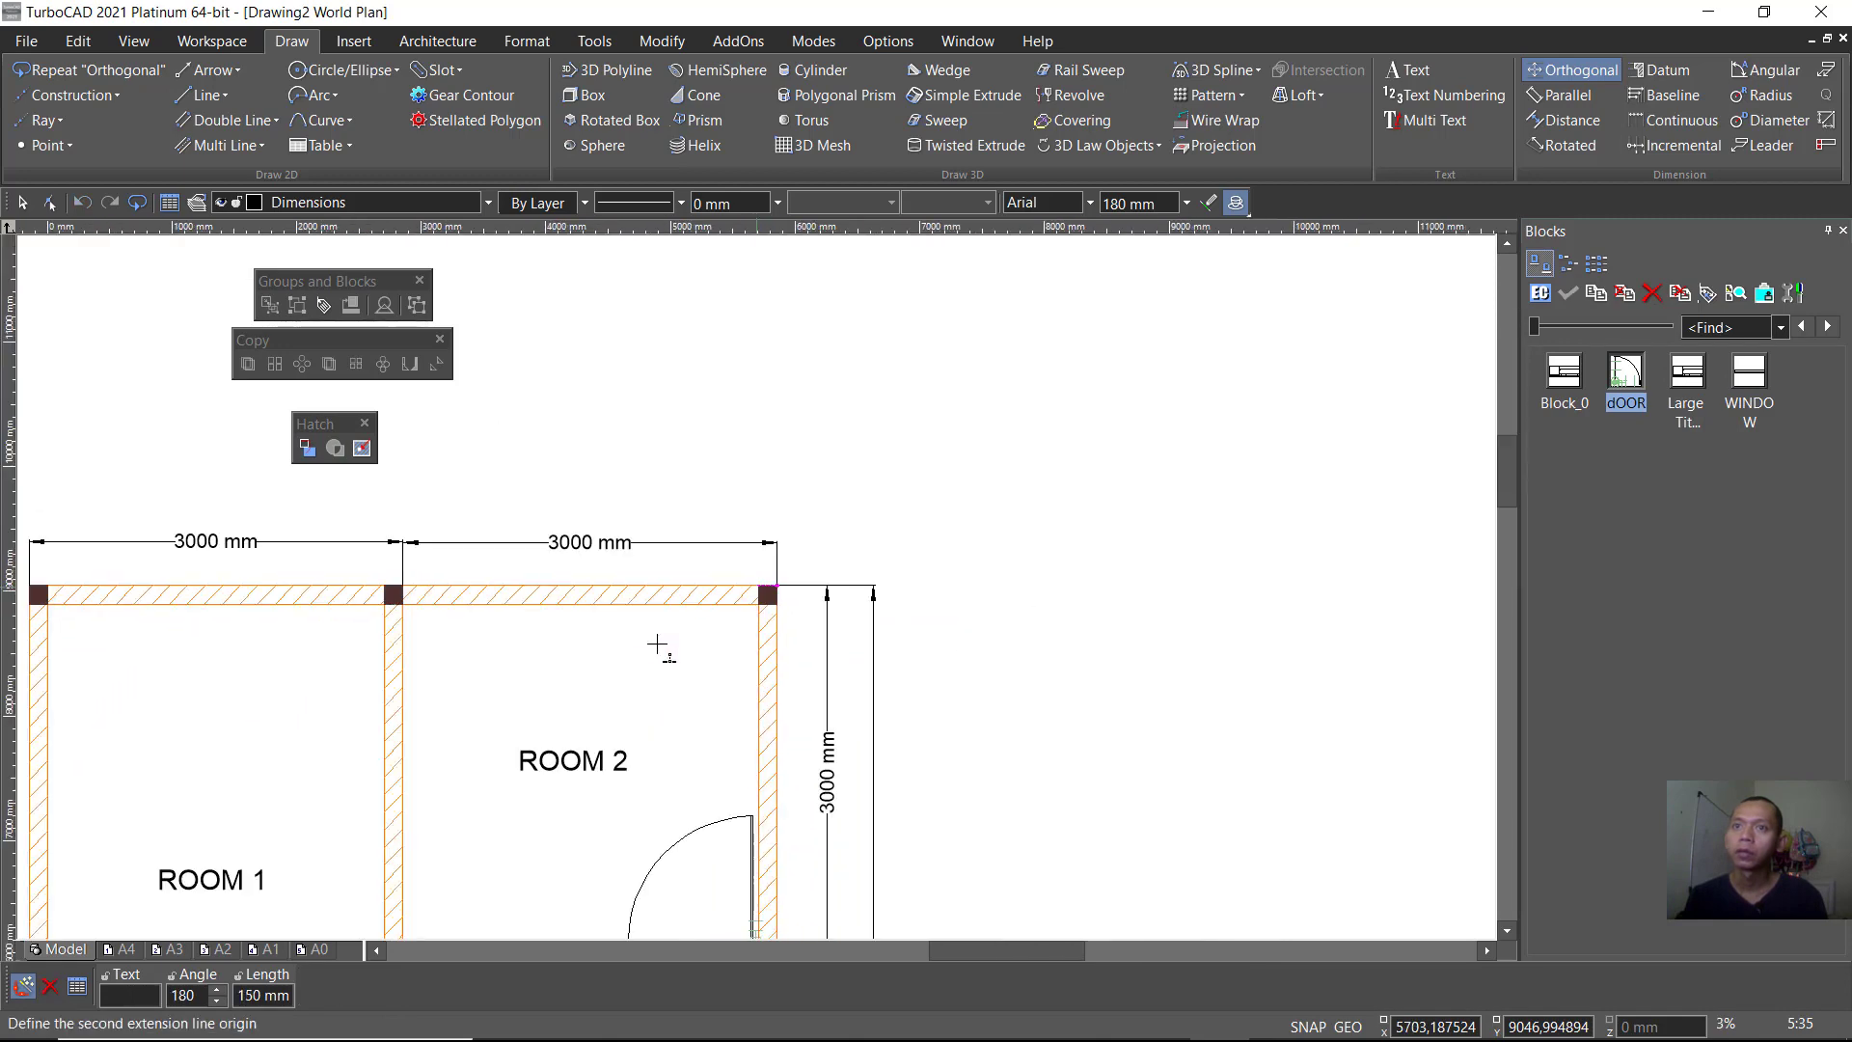
scroll(654, 649, "down", 1)
scroll(988, 542, "up", 3)
scroll(719, 595, "up", 2)
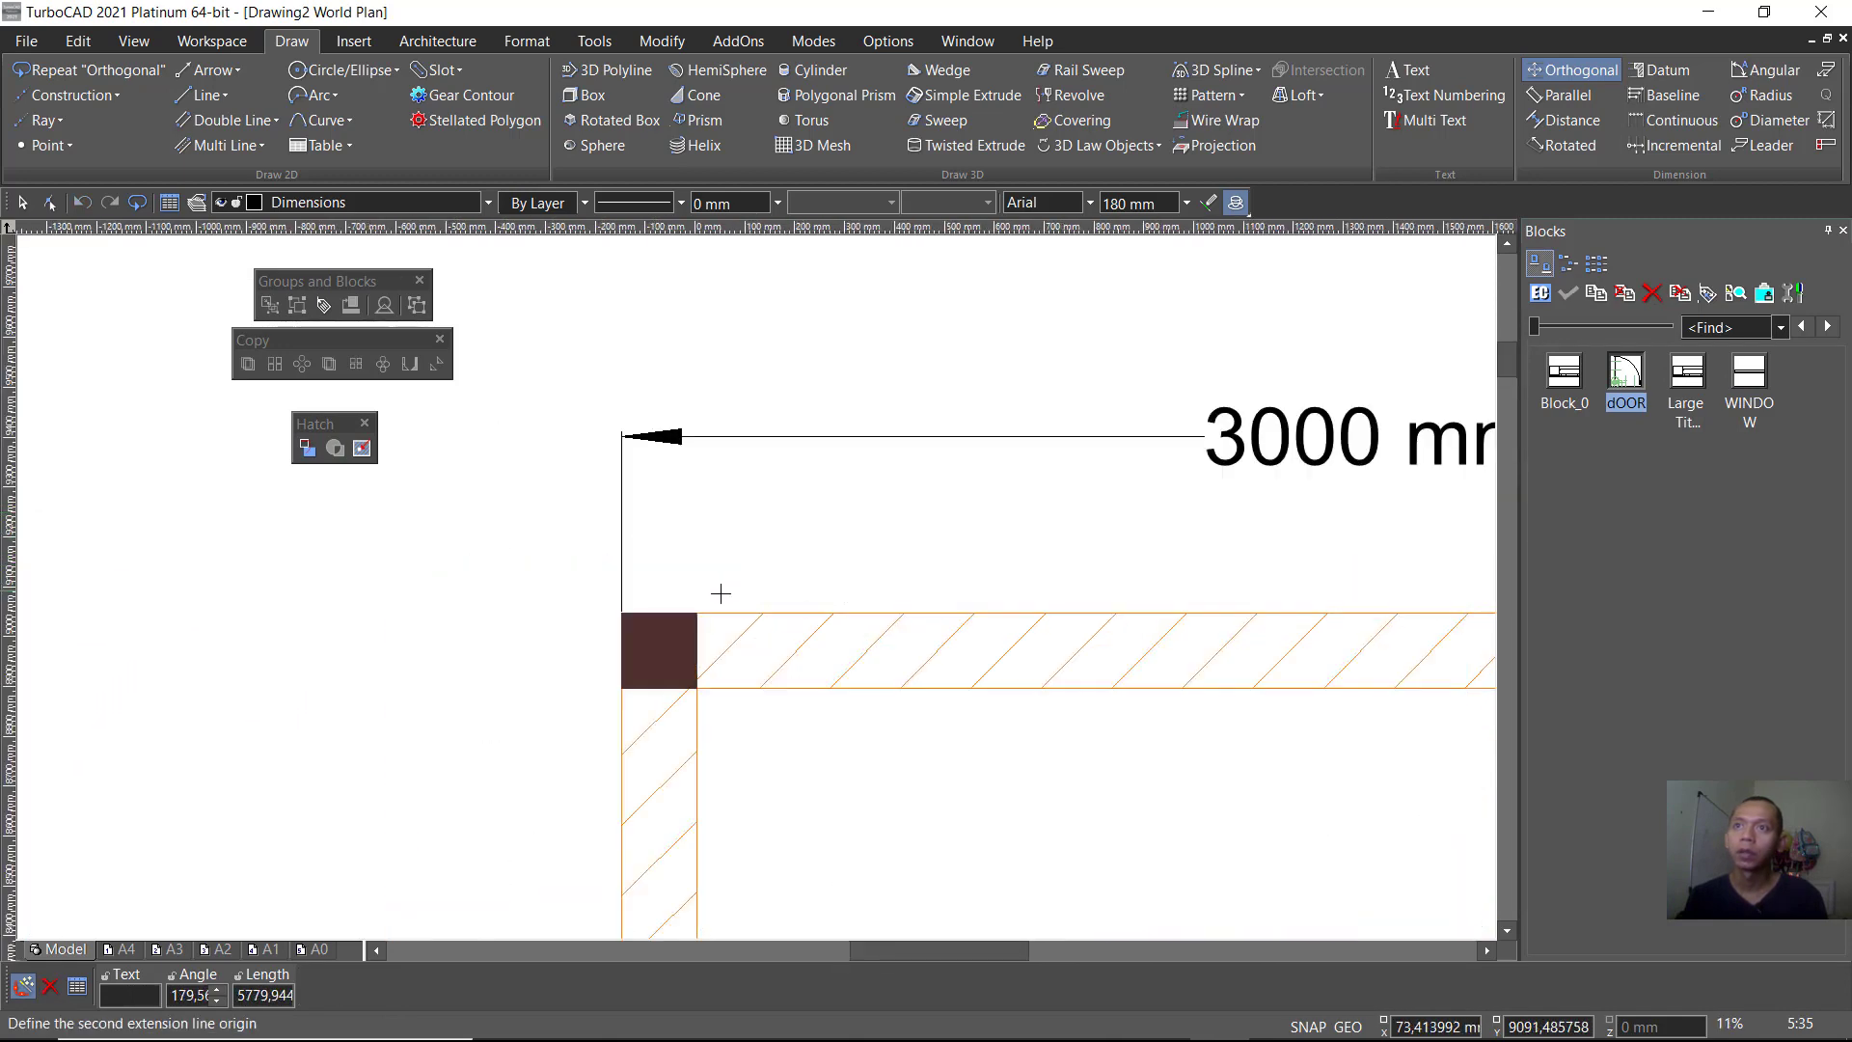
scroll(756, 591, "up", 2)
scroll(758, 587, "up", 2)
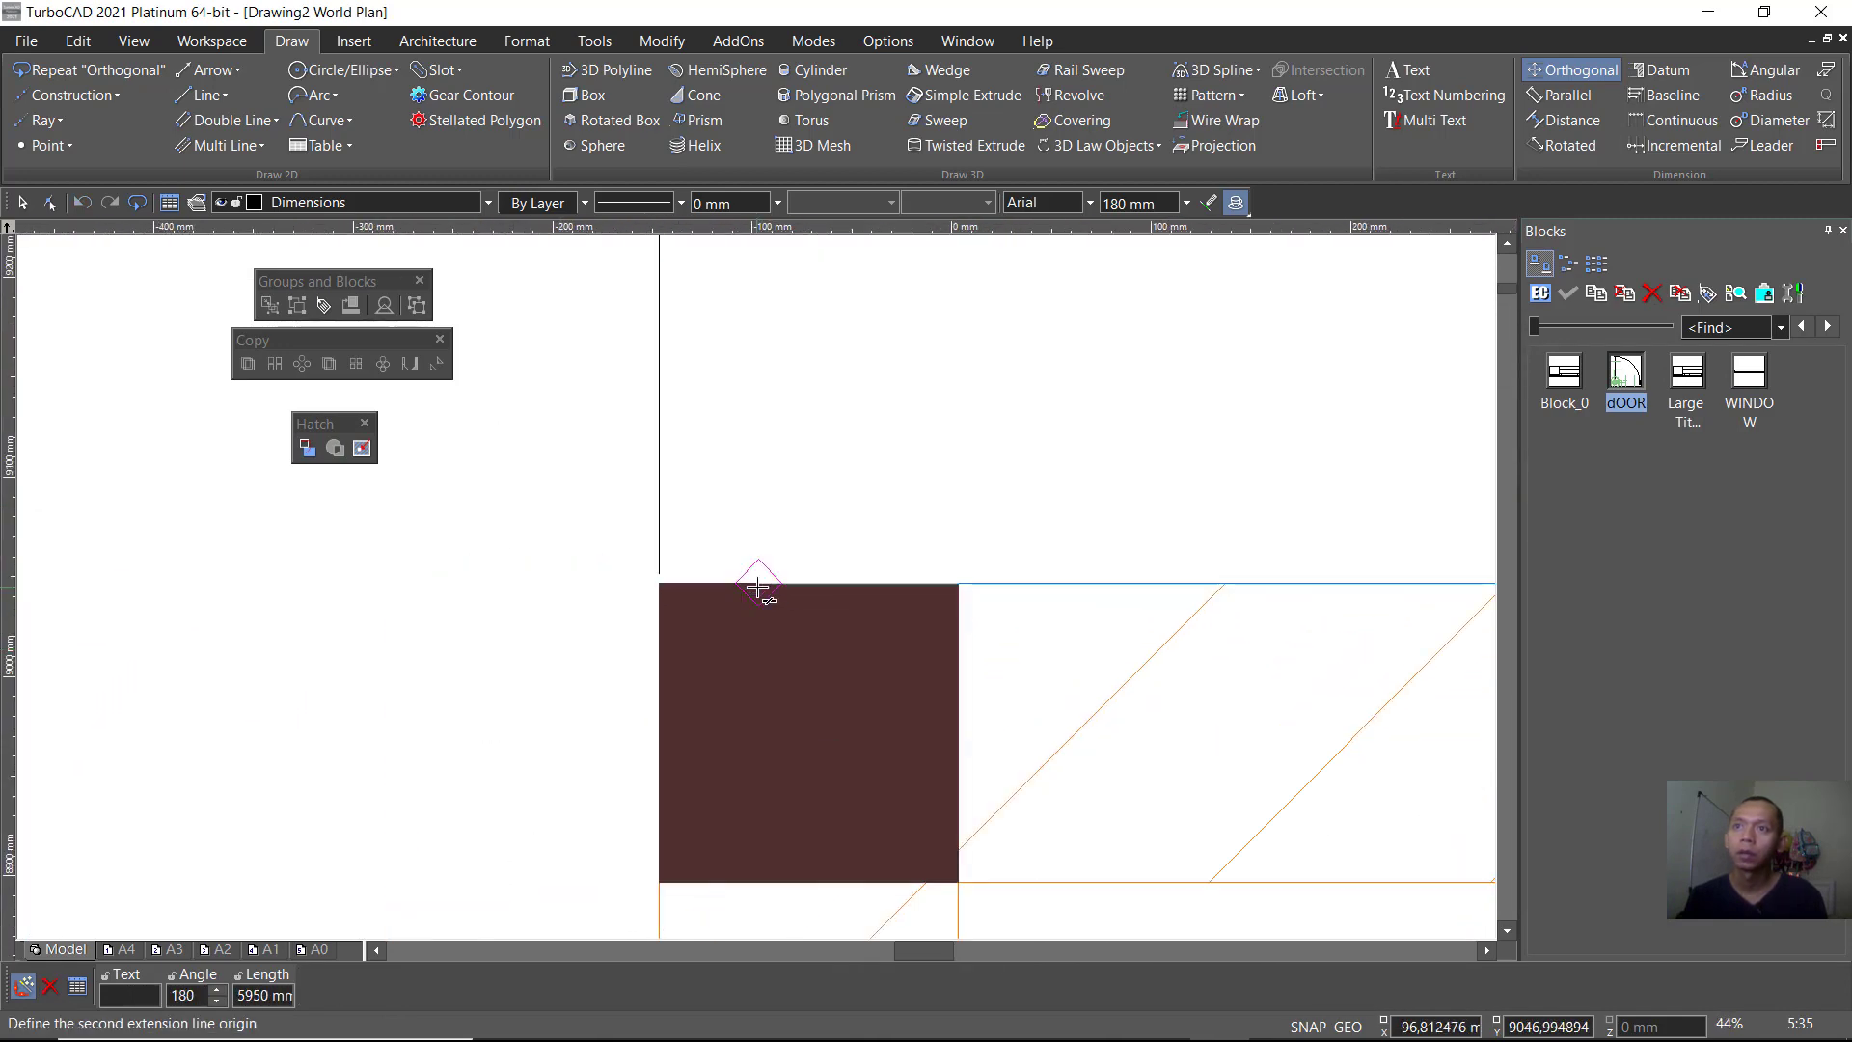
left_click(666, 586)
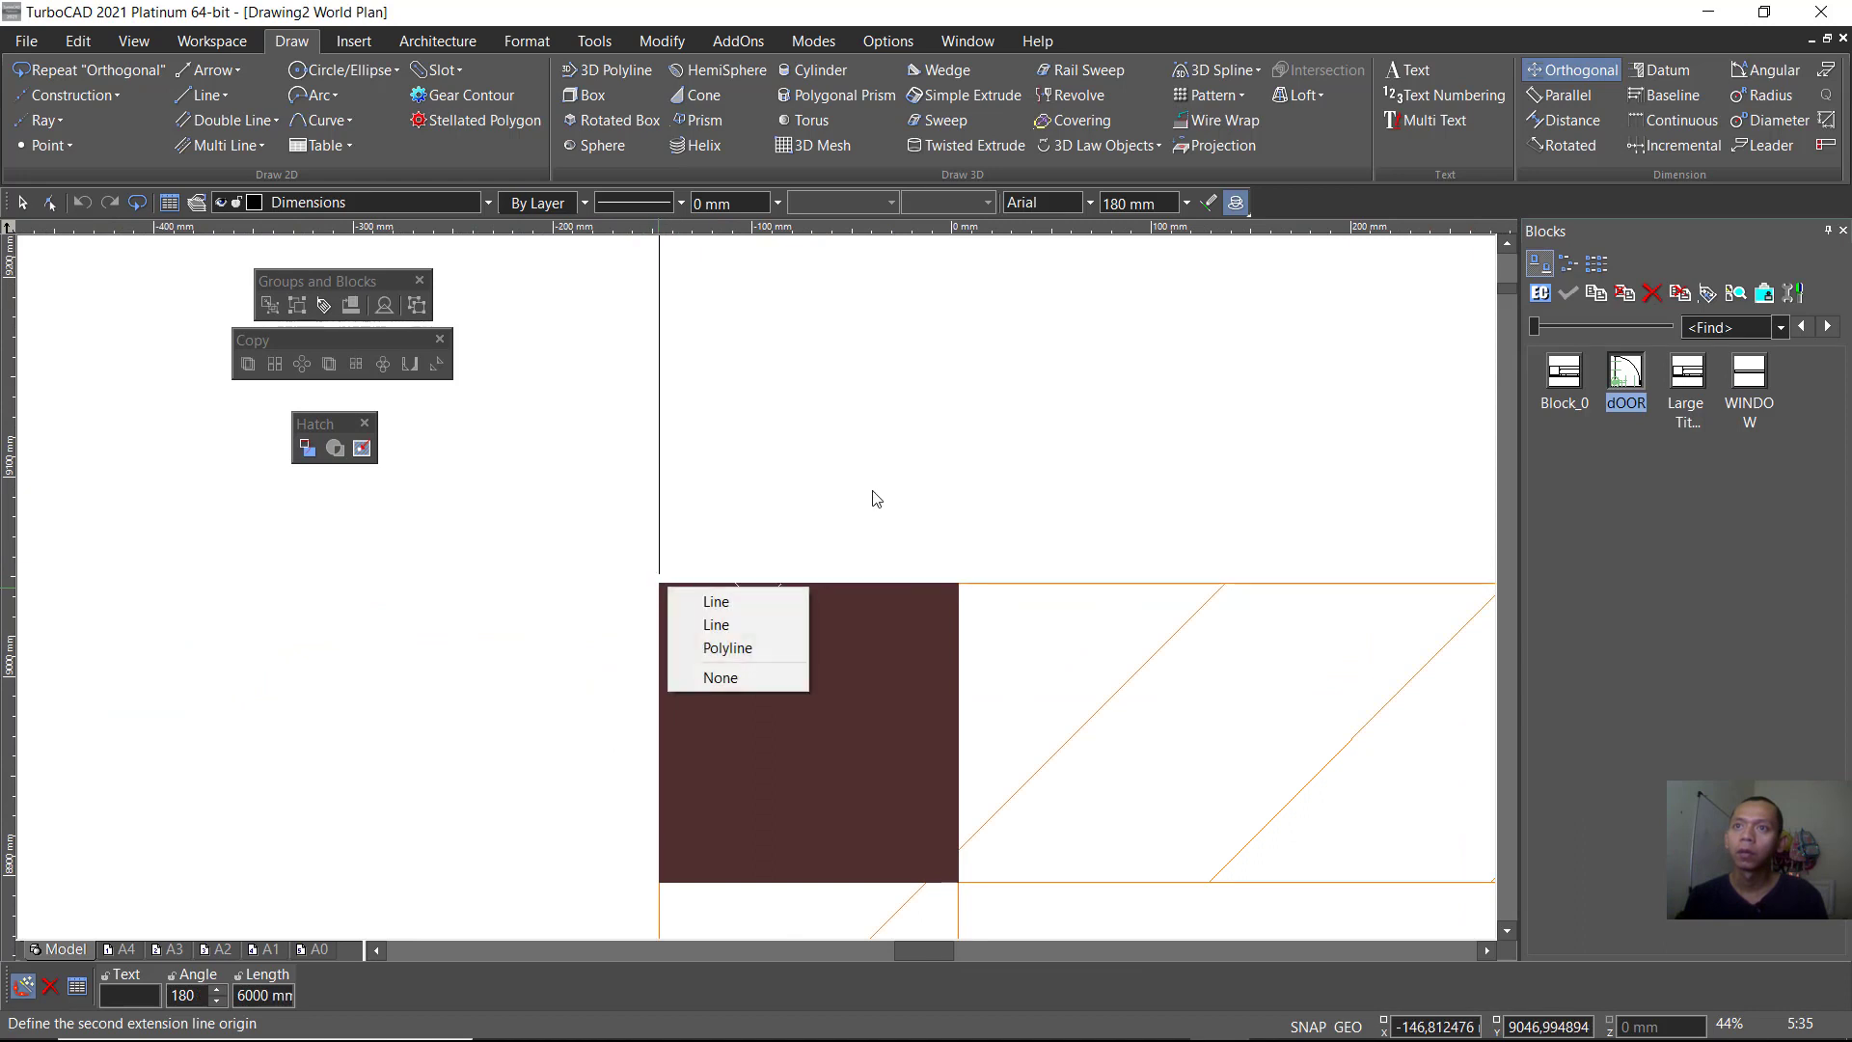
left_click(762, 602)
scroll(965, 521, "down", 4)
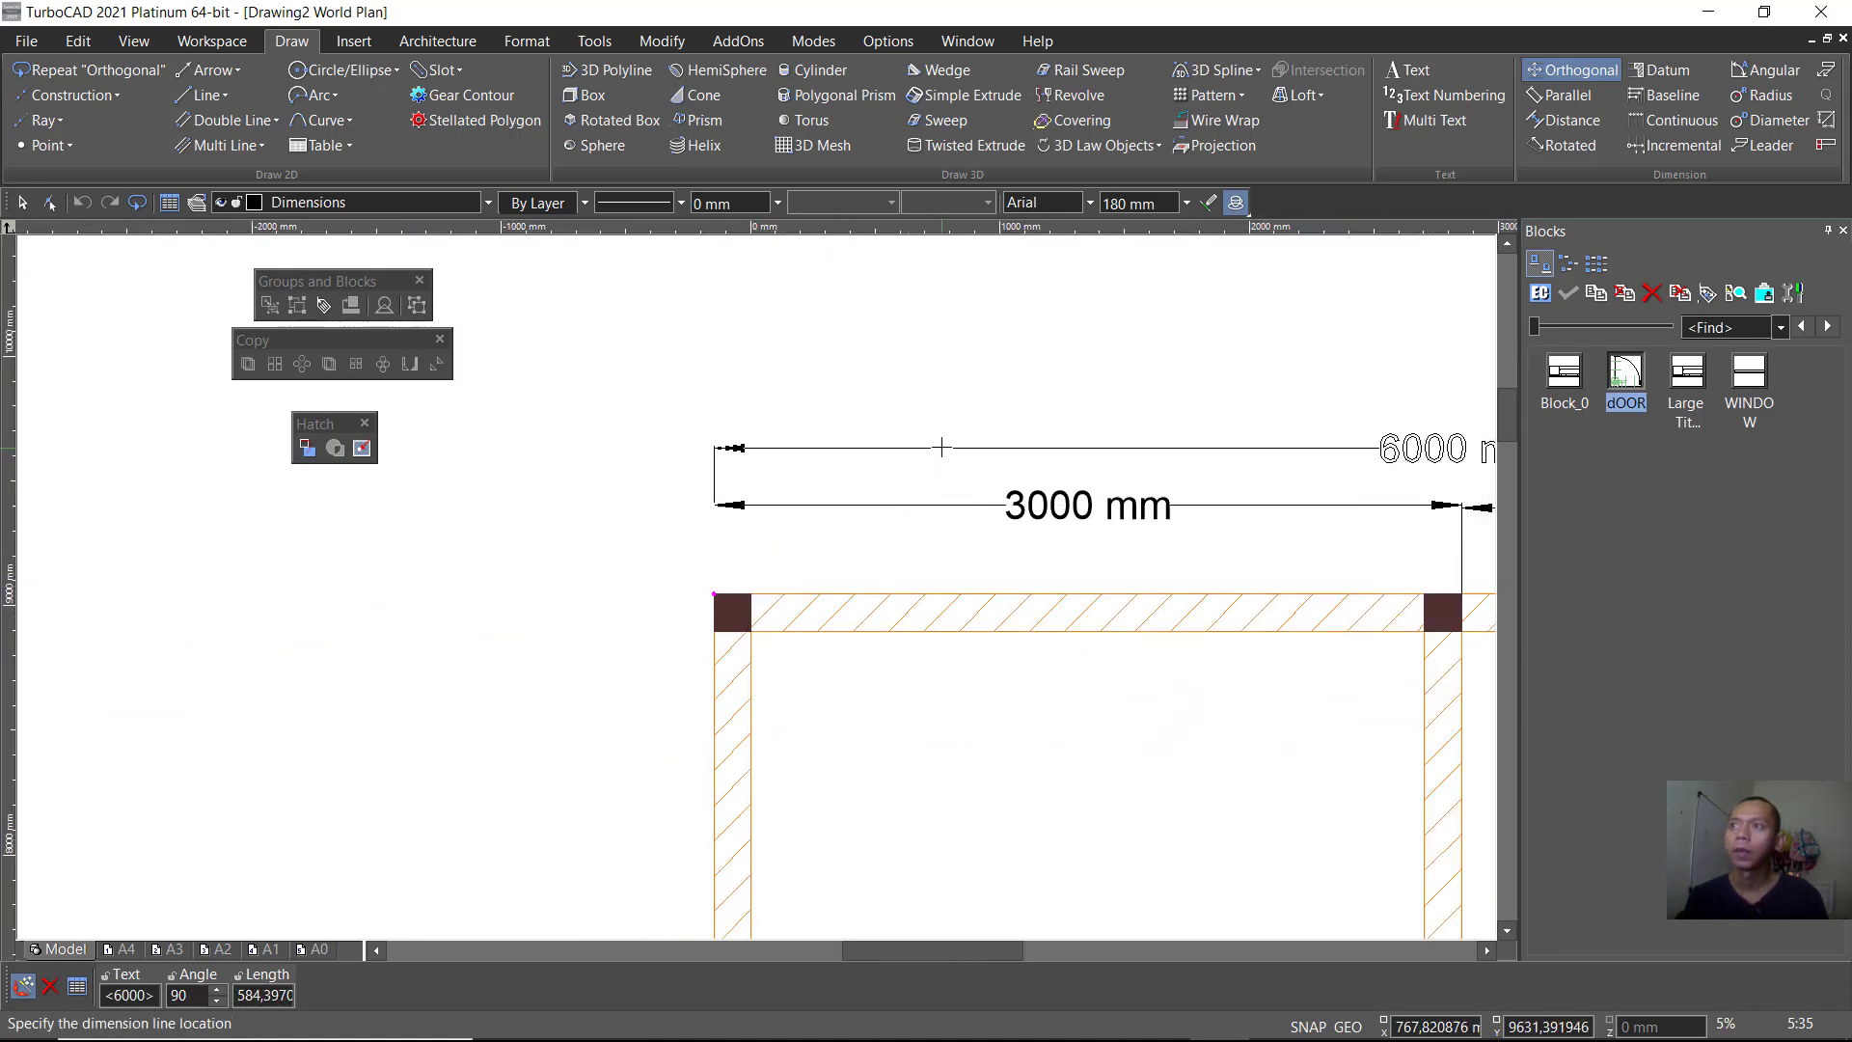
left_click(955, 416)
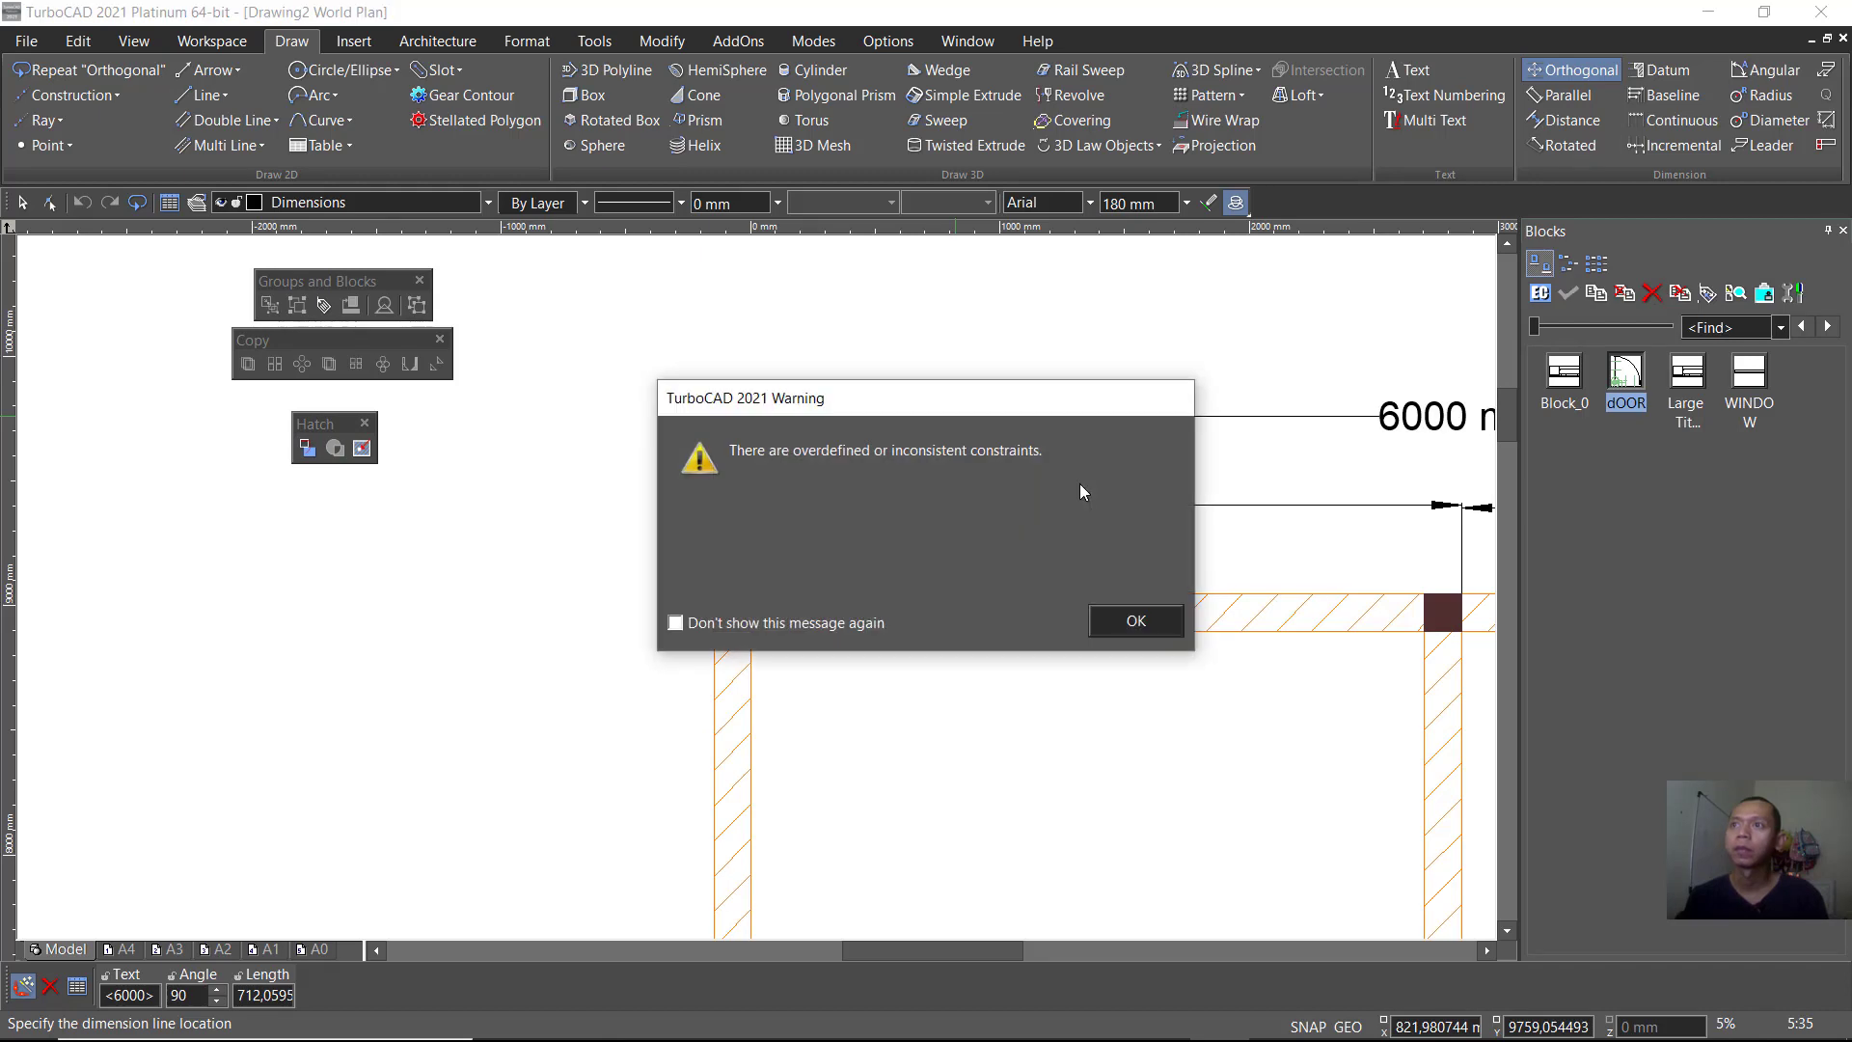
left_click(1111, 610)
scroll(666, 622, "down", 2)
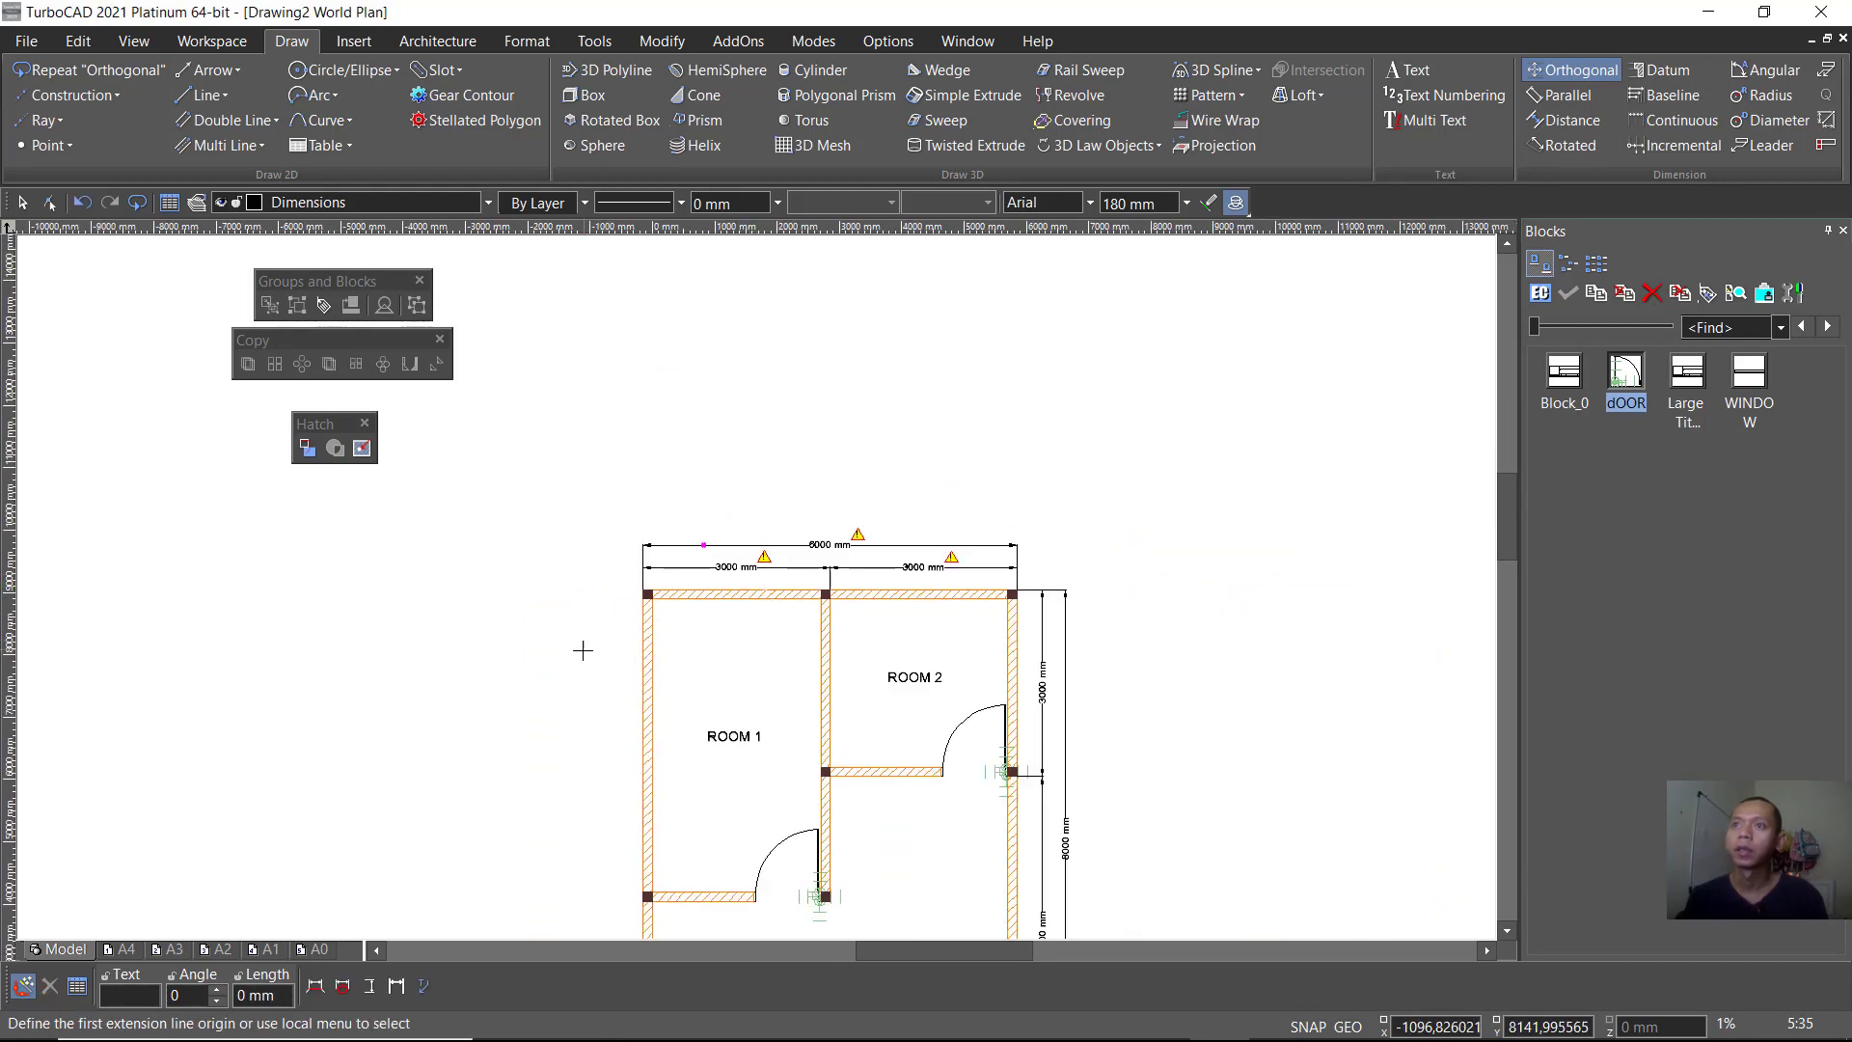
Step: Place a 5000 mm vertical dimension left of ROOM 1 and dismiss the constraints warning
scroll(690, 533, "up", 2)
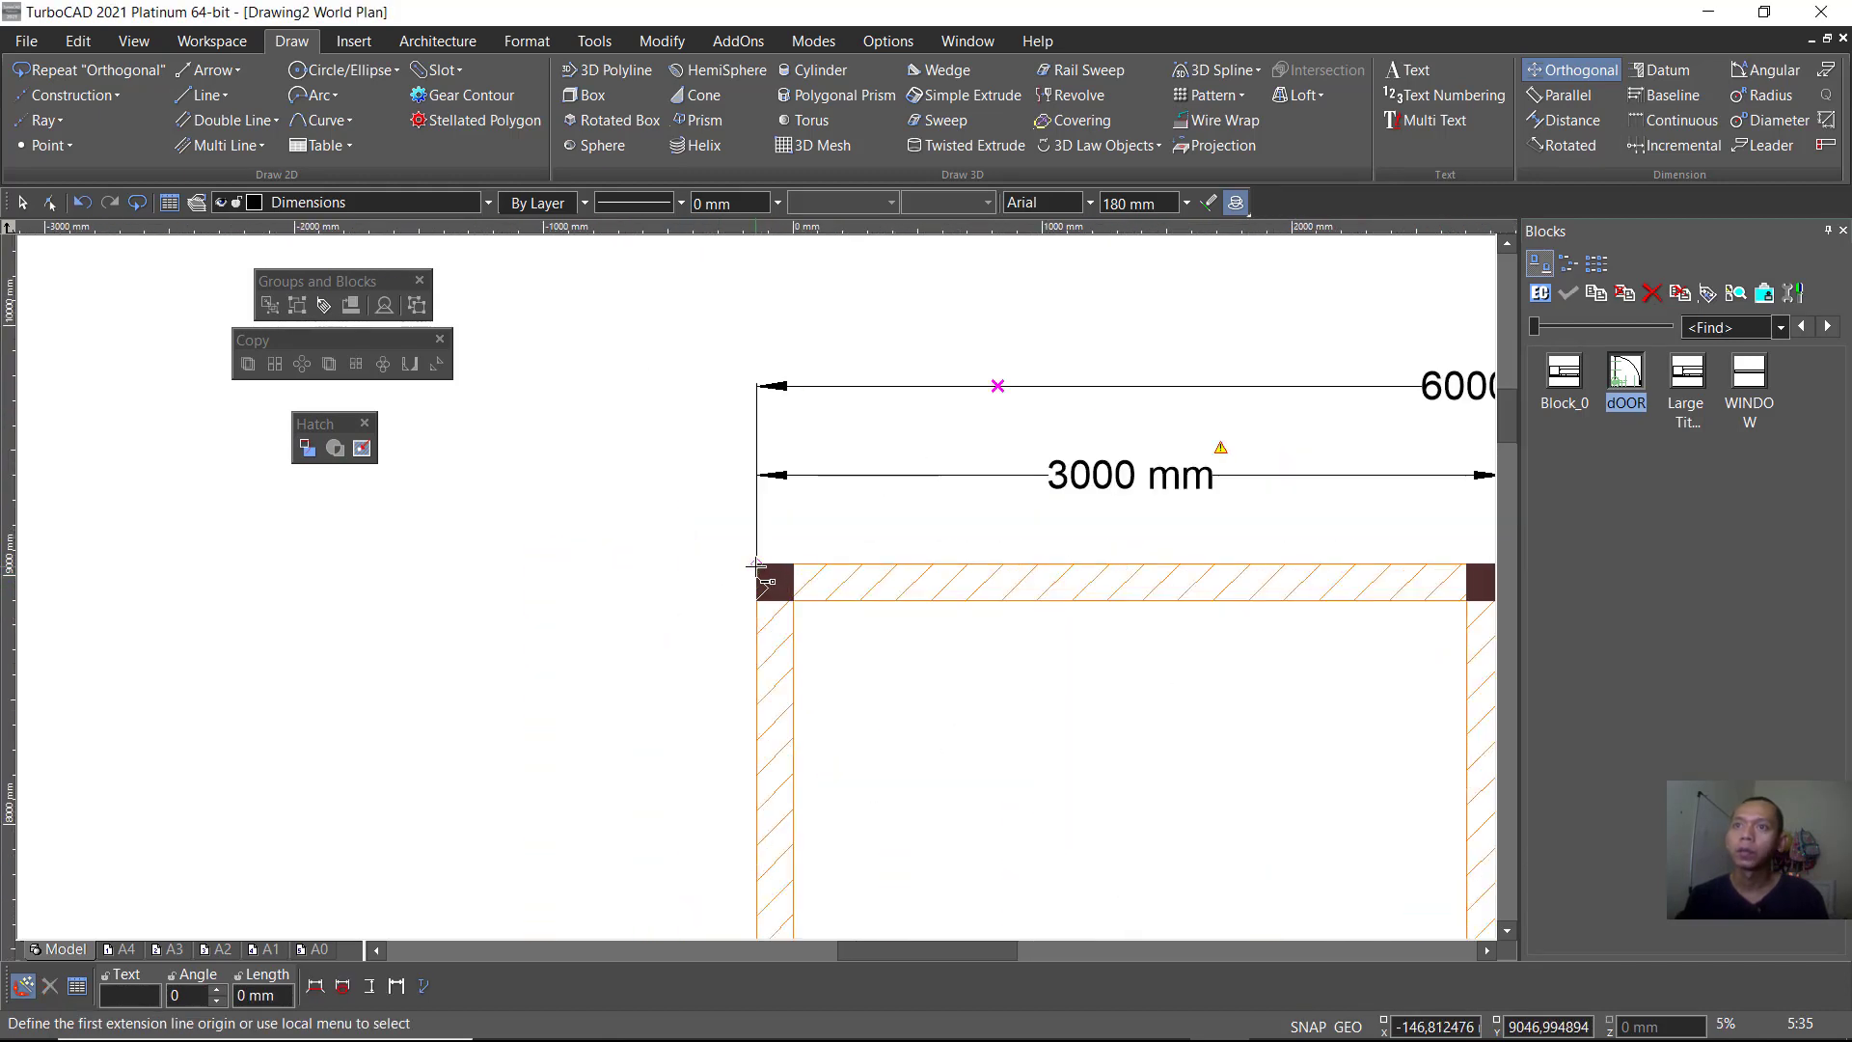
right_click(756, 567)
left_click(810, 583)
scroll(757, 596, "down", 2)
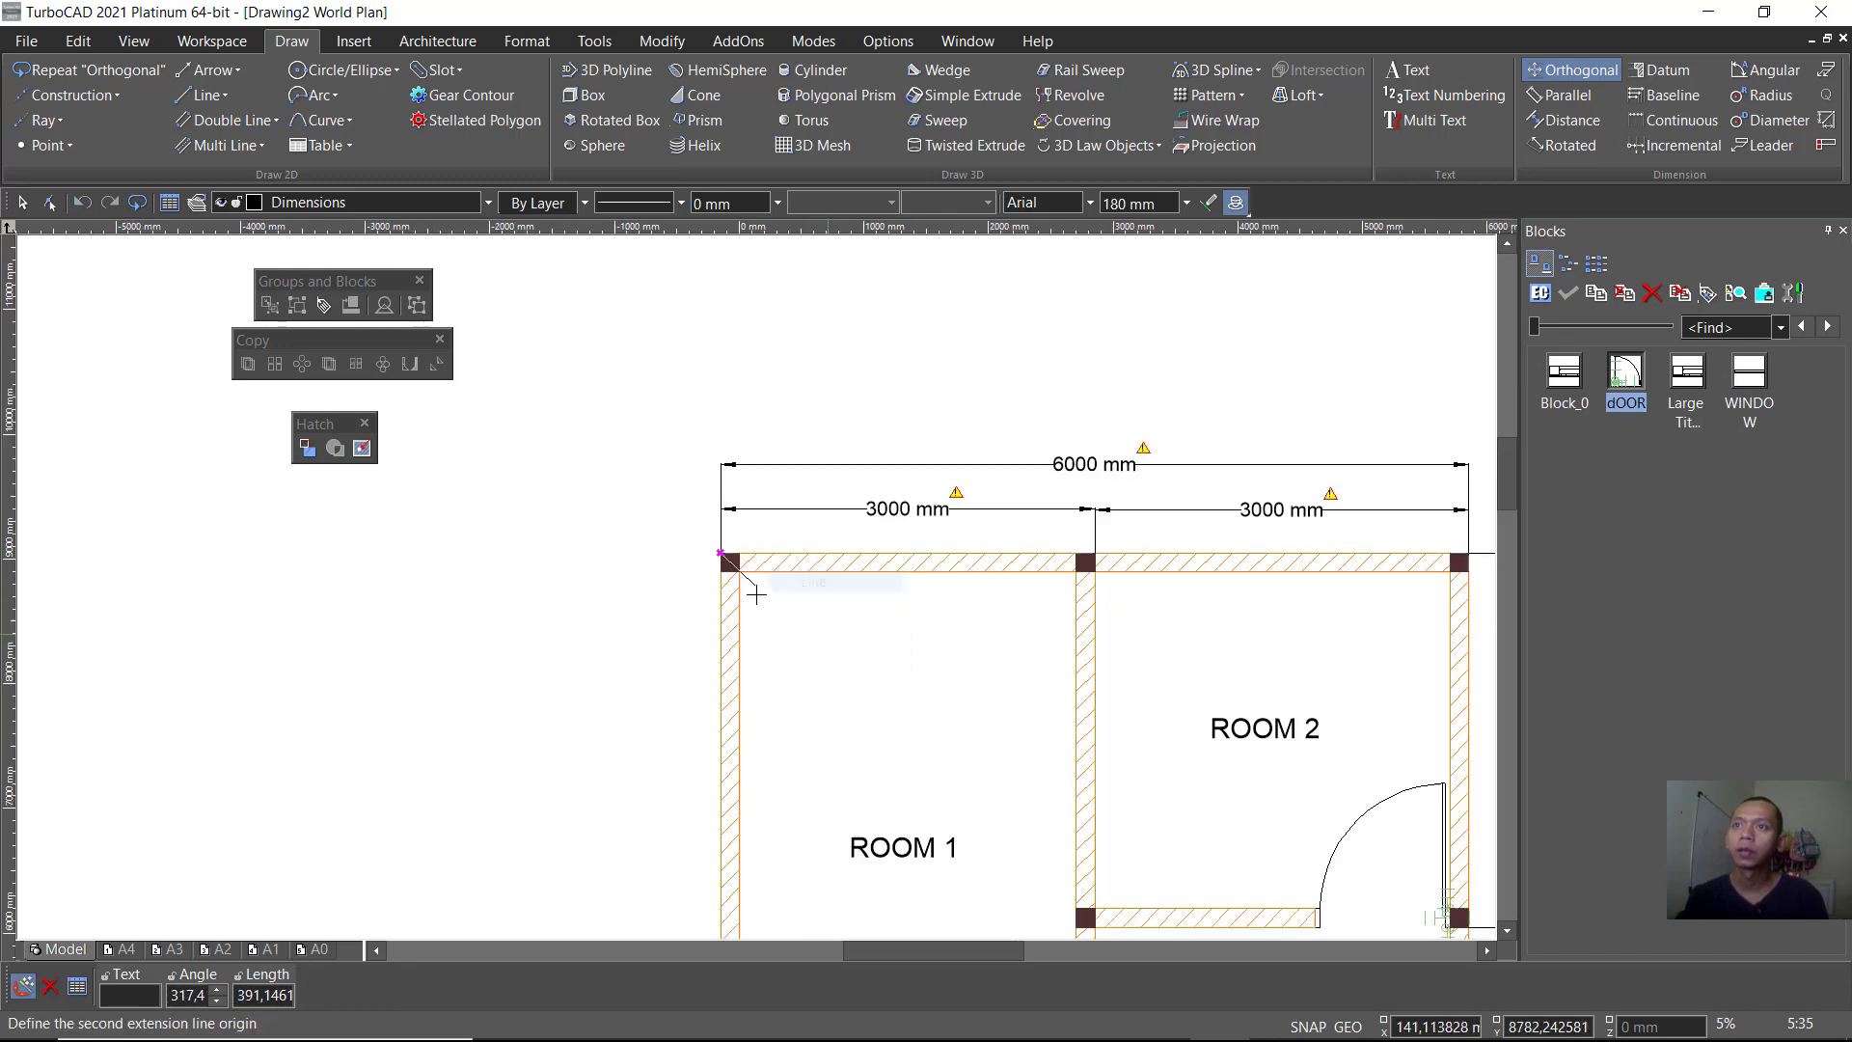
scroll(756, 595, "down", 2)
scroll(733, 656, "up", 2)
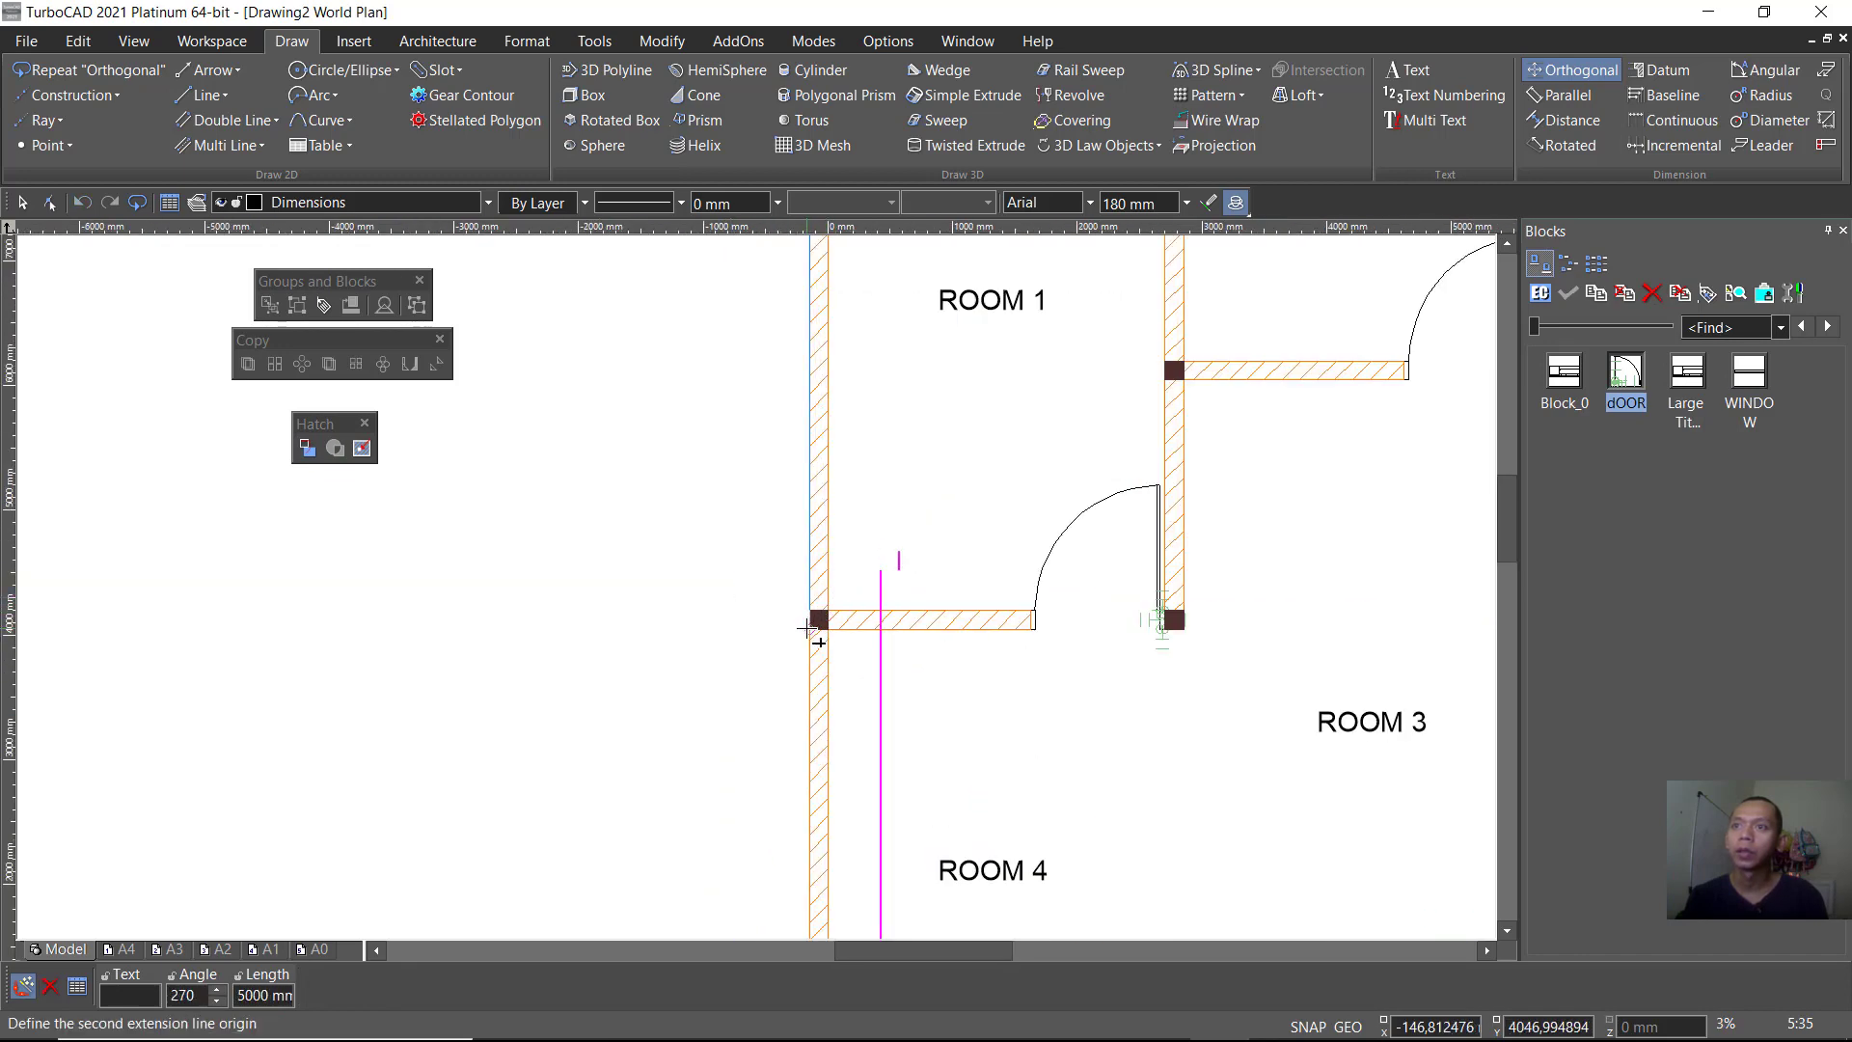
right_click(809, 629)
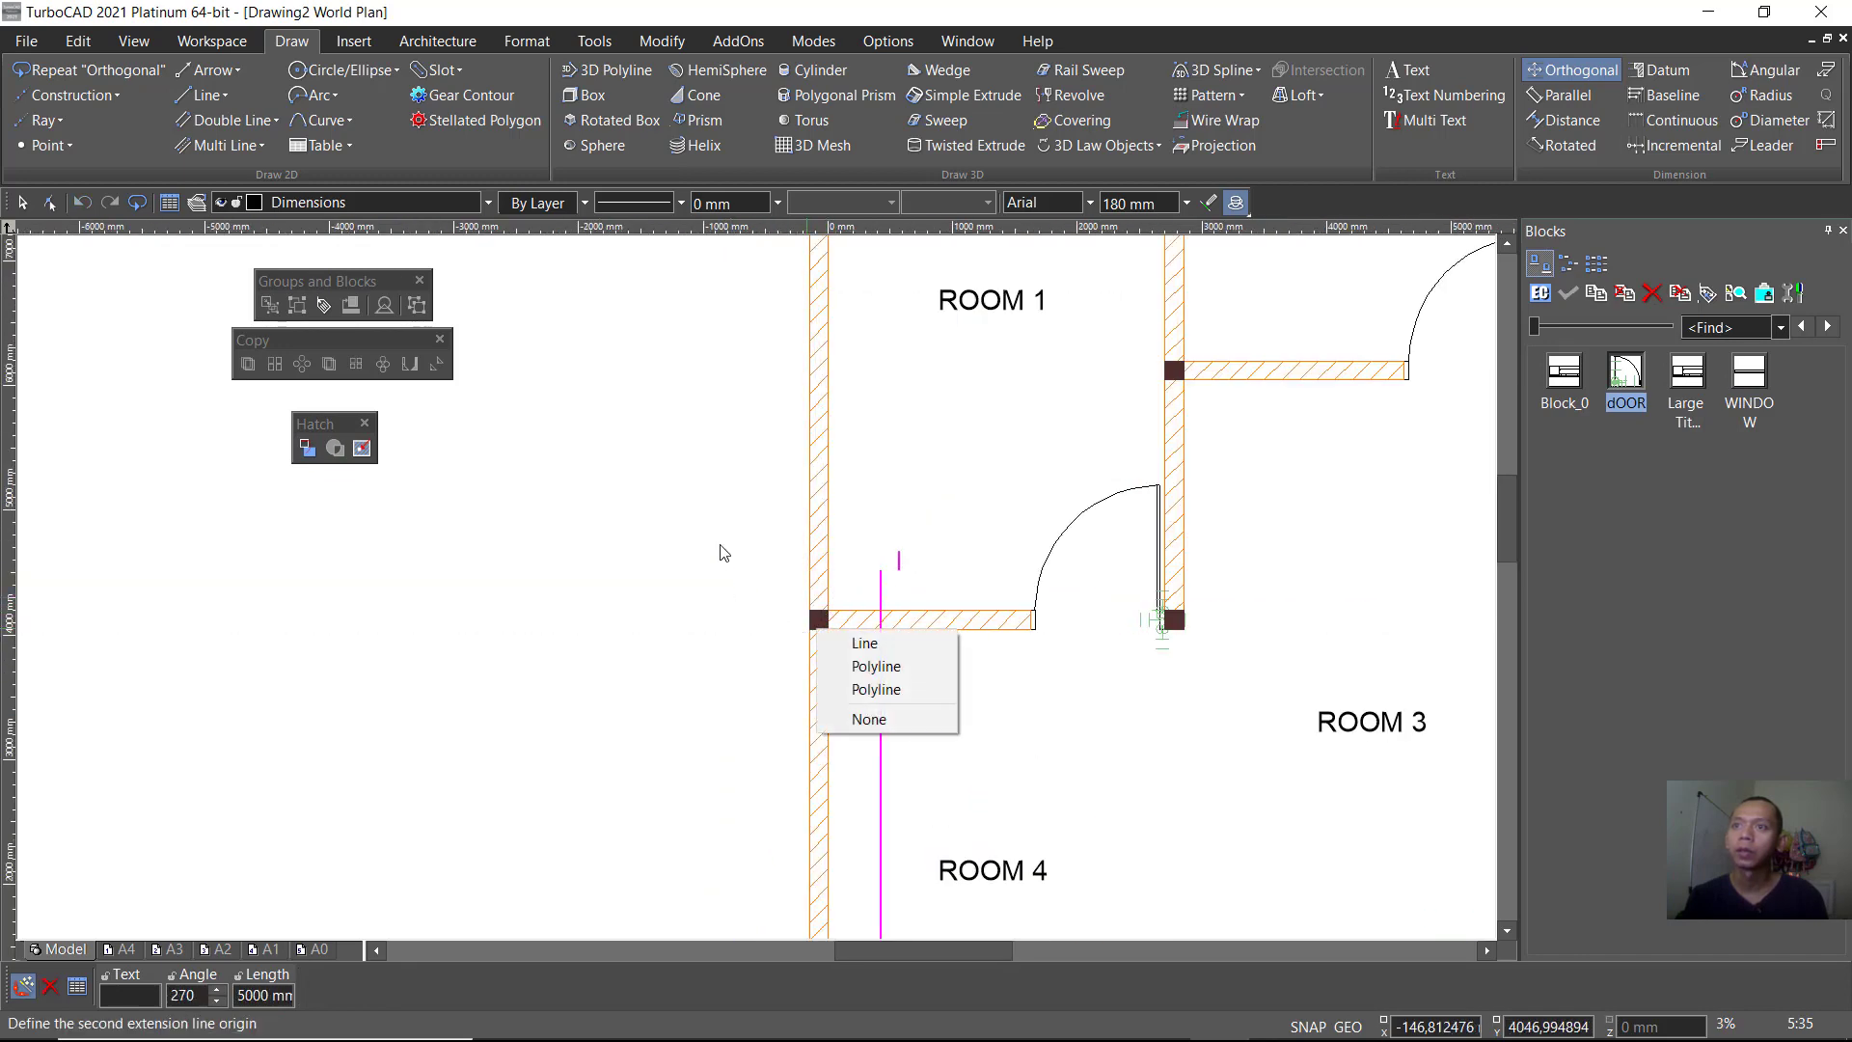
left_click(861, 642)
left_click(752, 618)
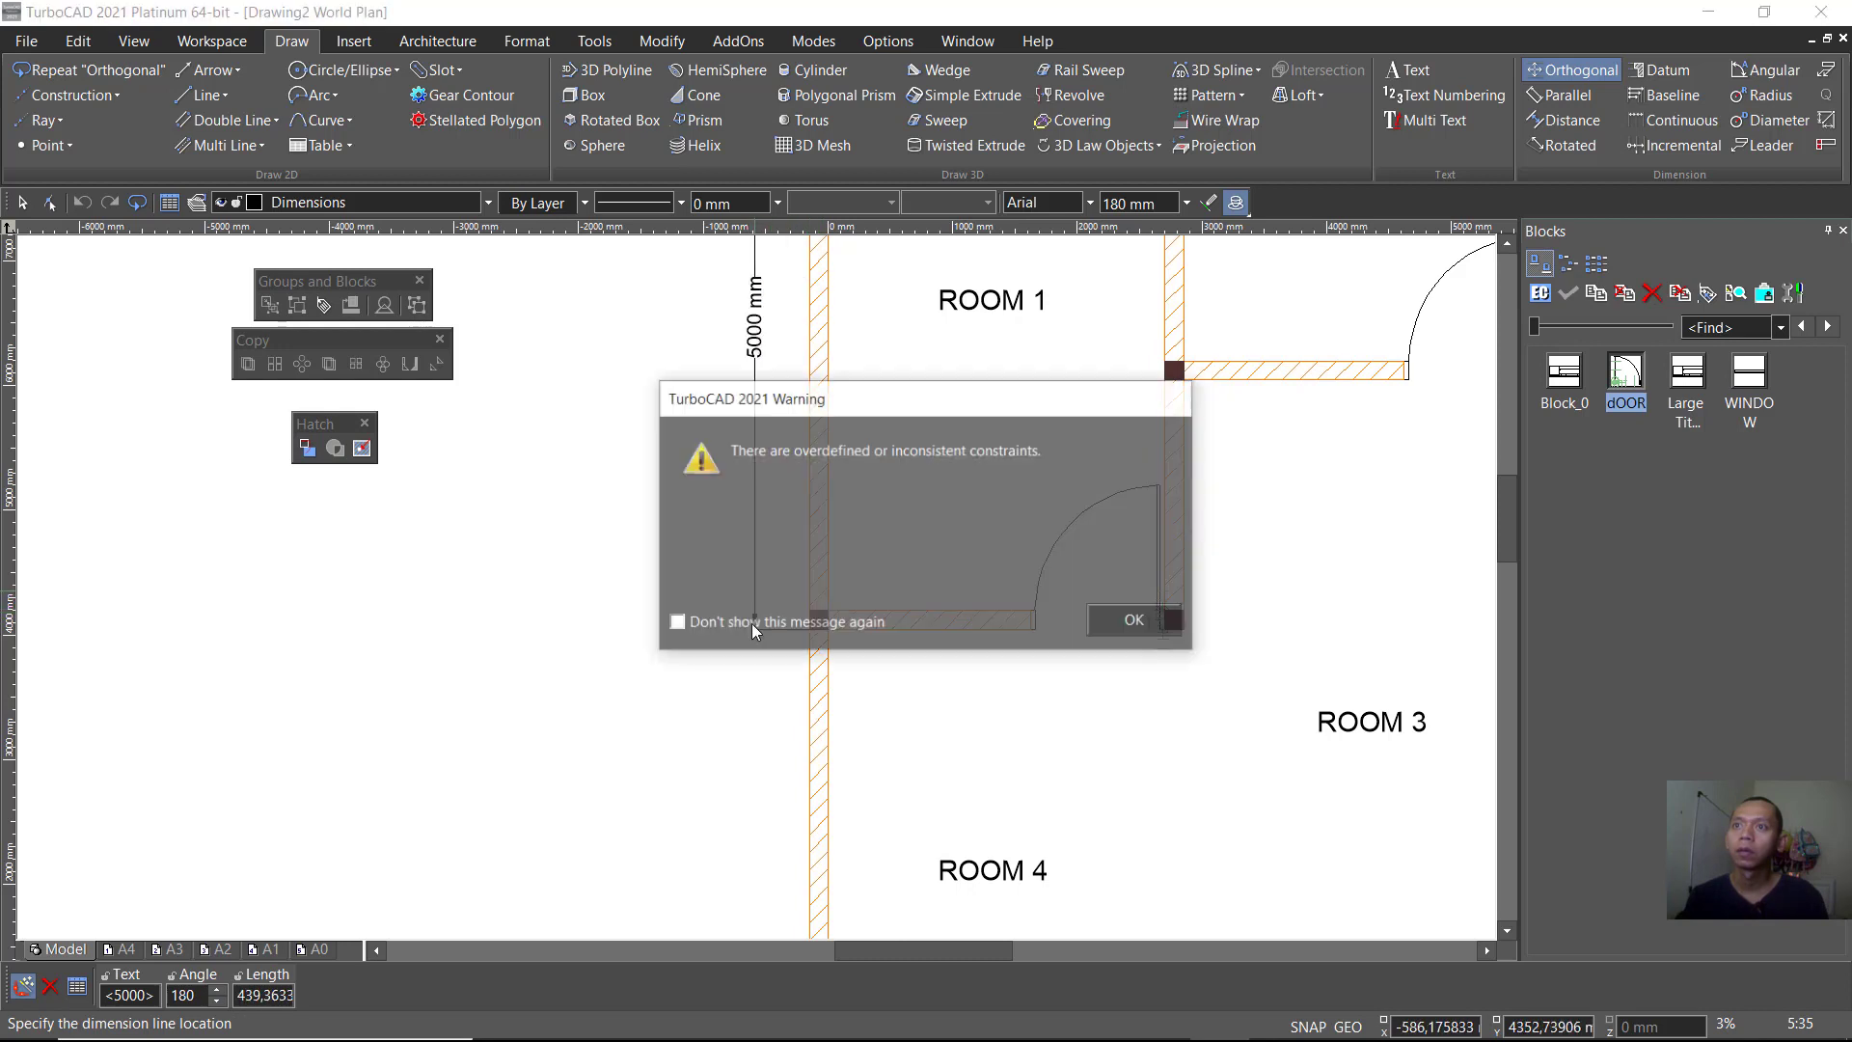
left_click(1125, 626)
Step: Add a 4000 mm vertical dimension along ROOM 4's left wall
right_click(880, 615)
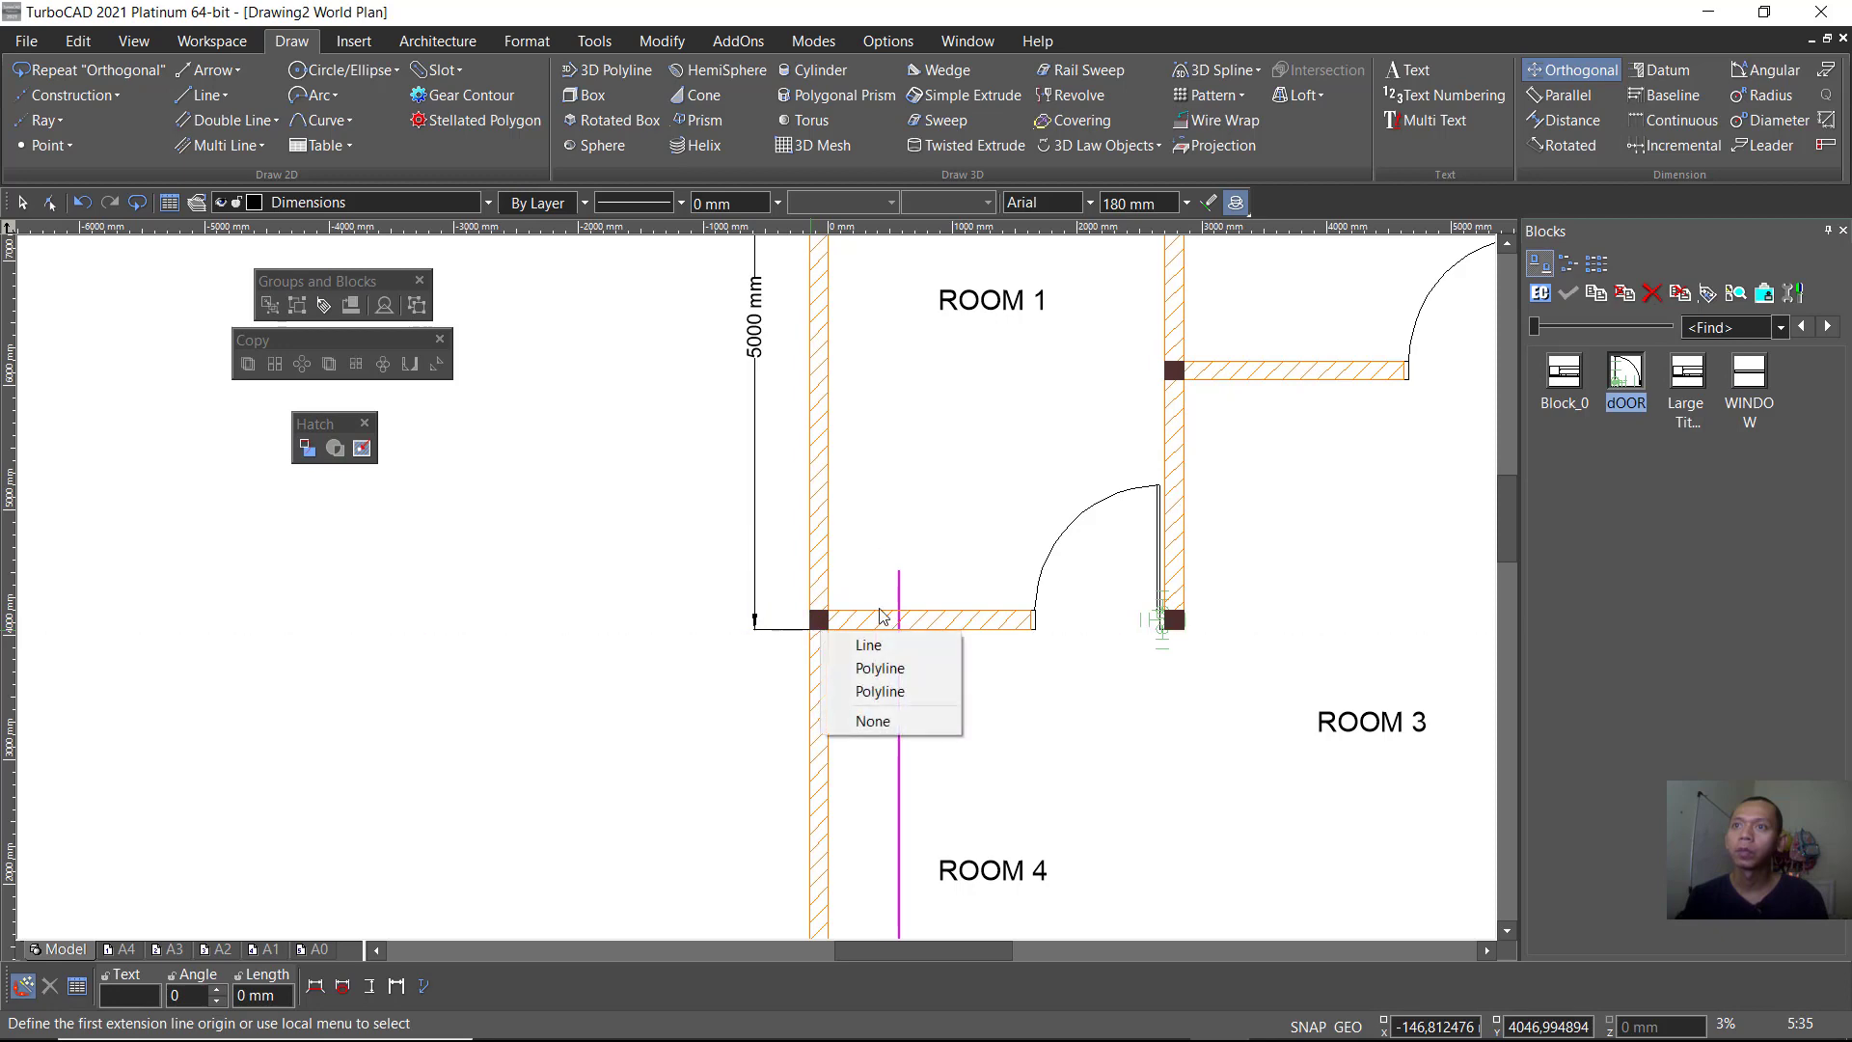
left_click(869, 644)
scroll(830, 632, "down", 3)
scroll(737, 628, "down", 2)
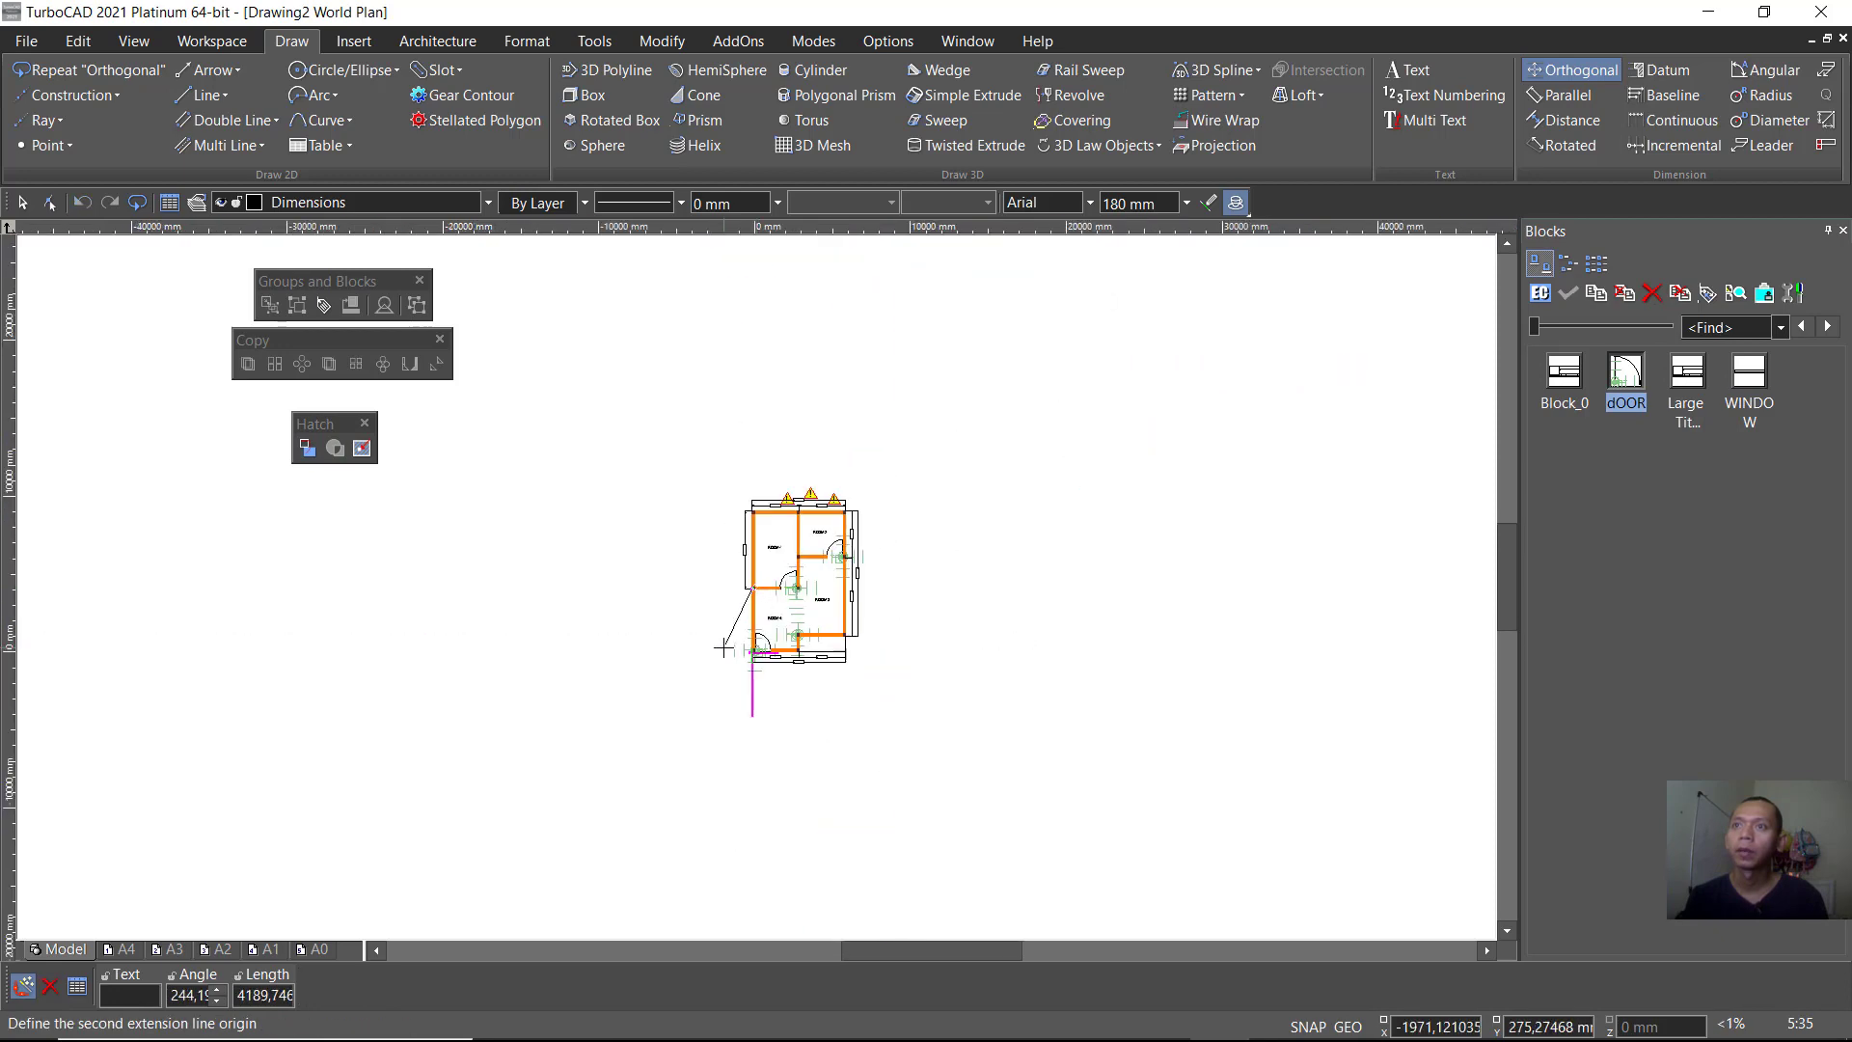
scroll(945, 580, "up", 5)
scroll(945, 580, "up", 2)
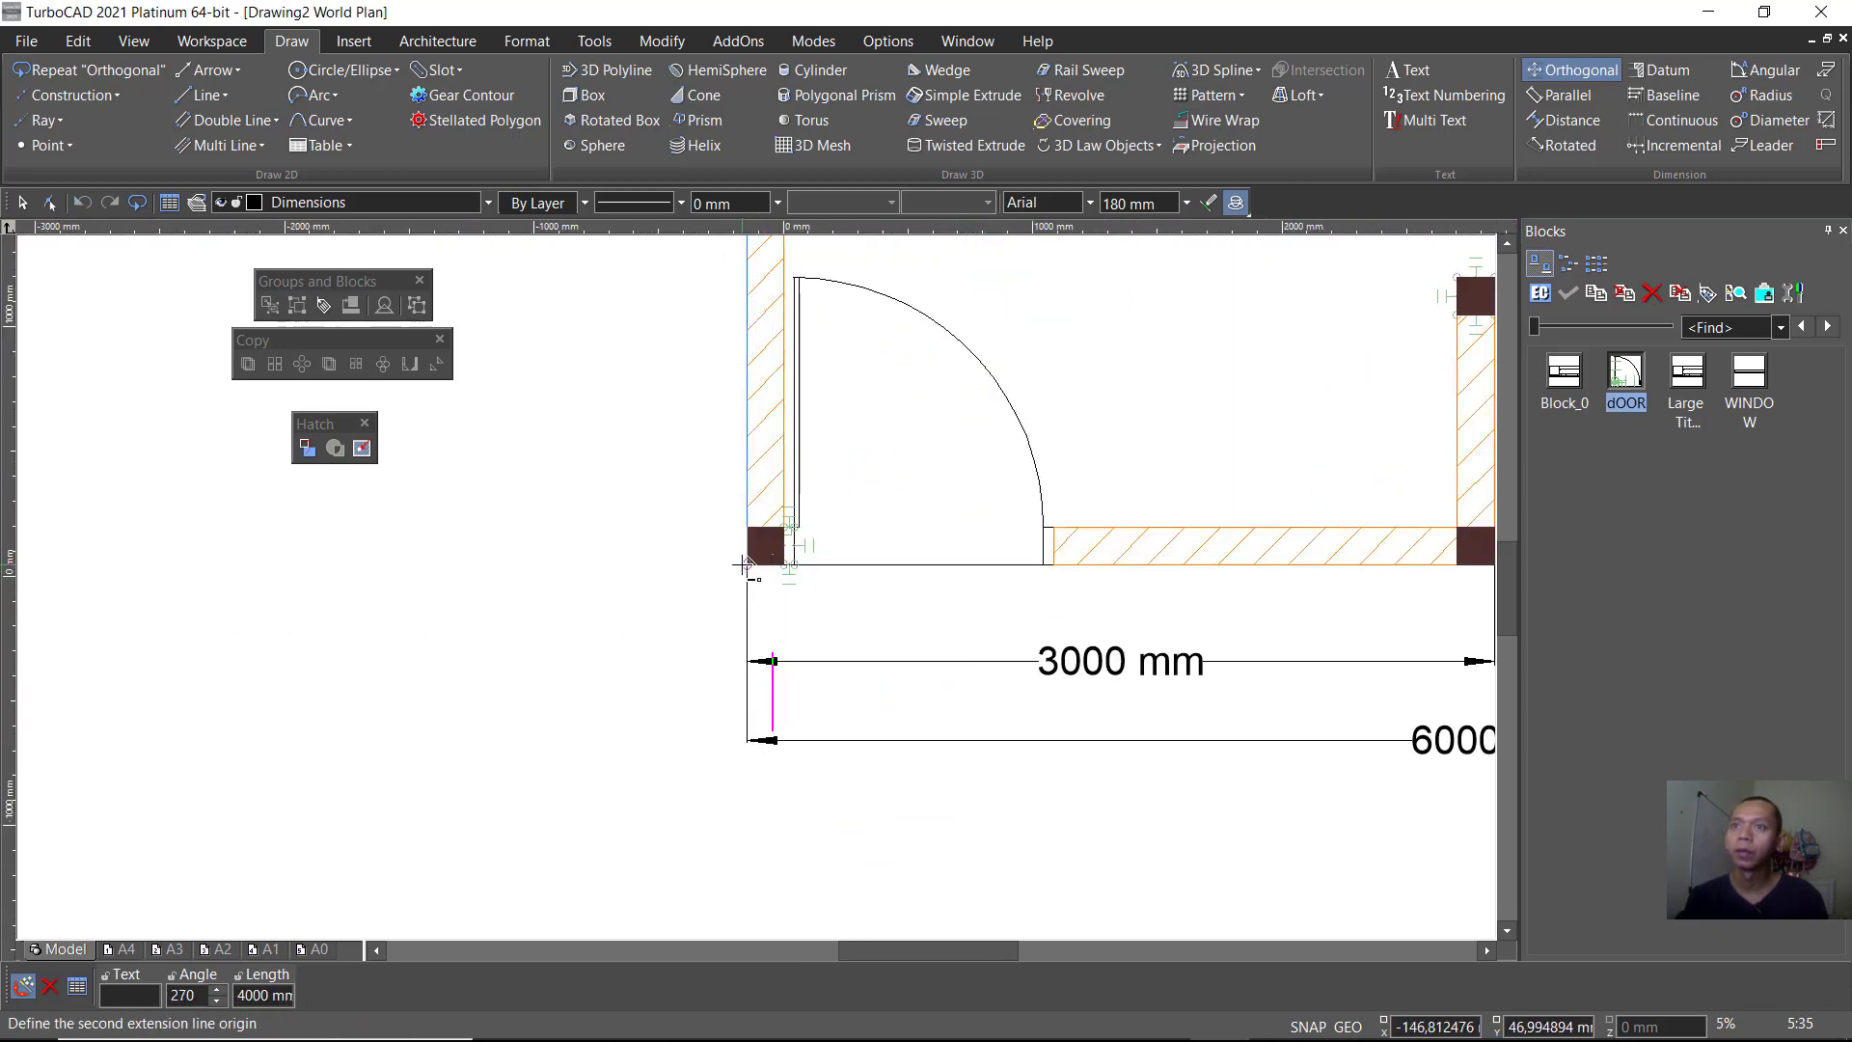
right_click(750, 568)
left_click(800, 579)
scroll(765, 607, "down", 3)
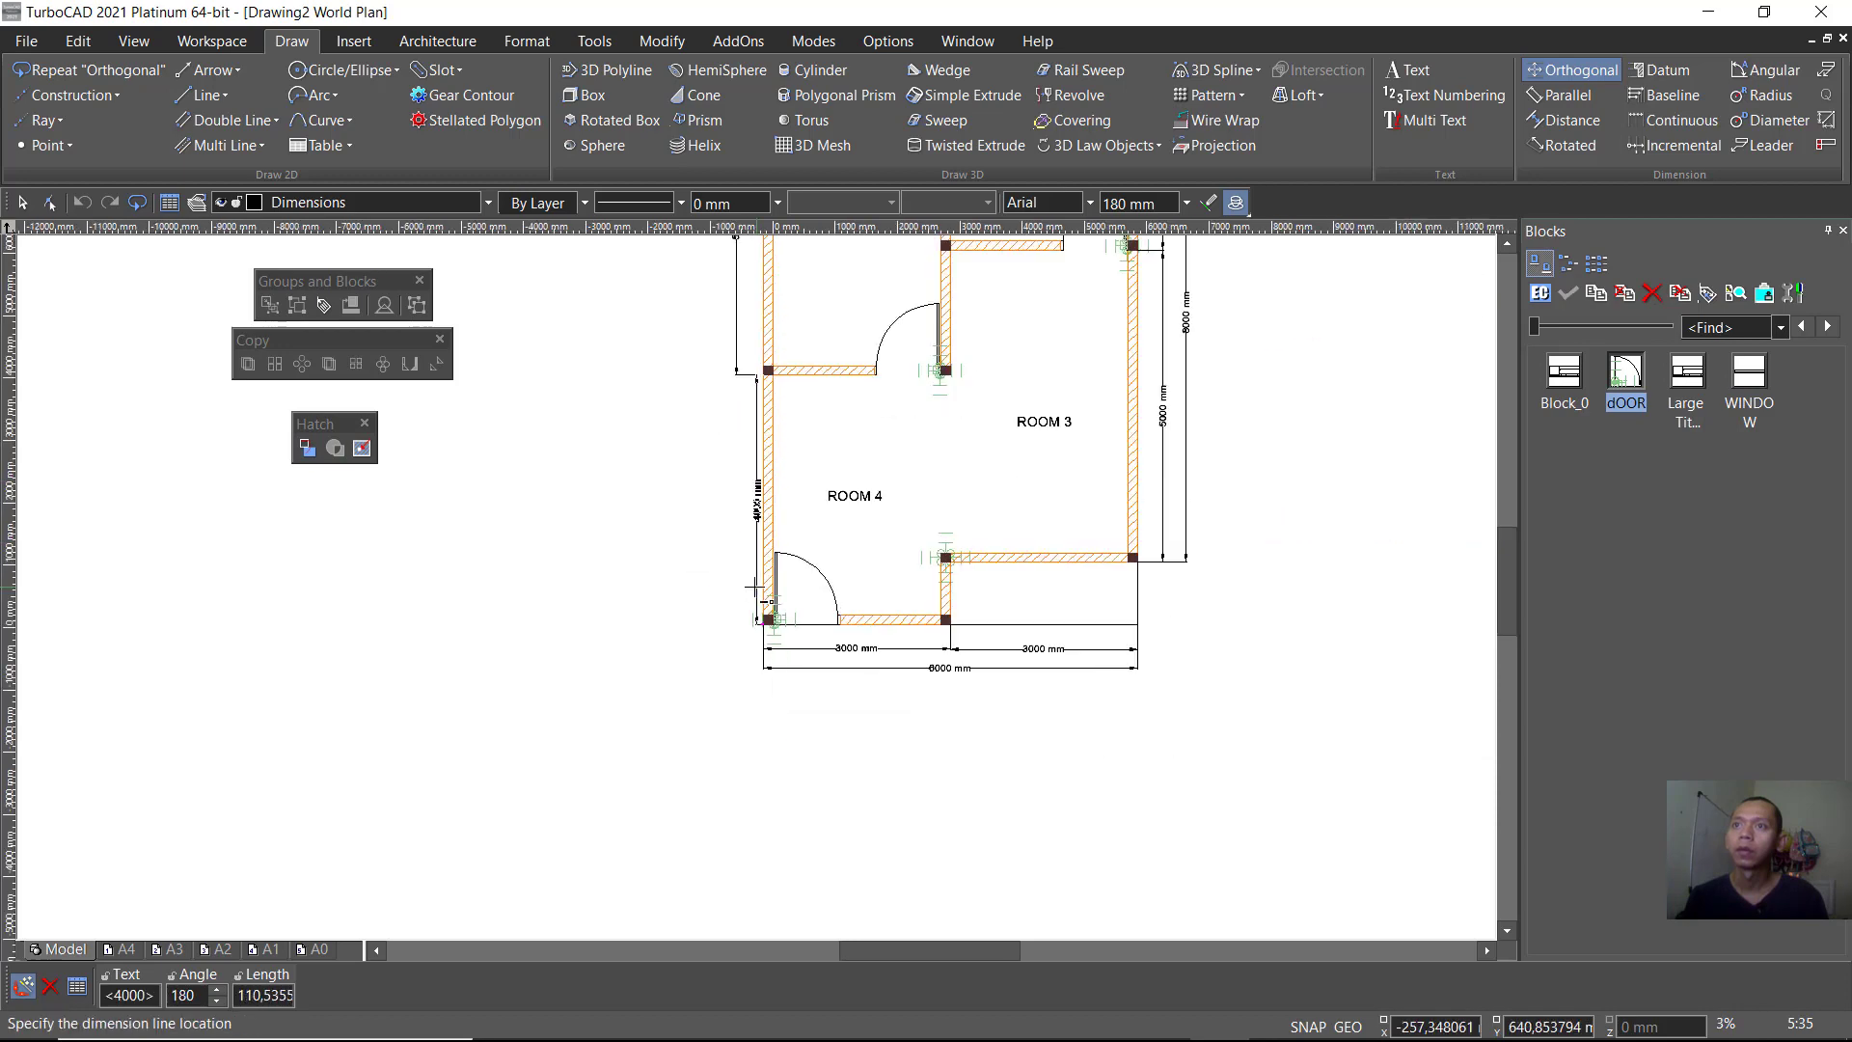
scroll(765, 608, "down", 2)
scroll(762, 579, "up", 4)
left_click(758, 552)
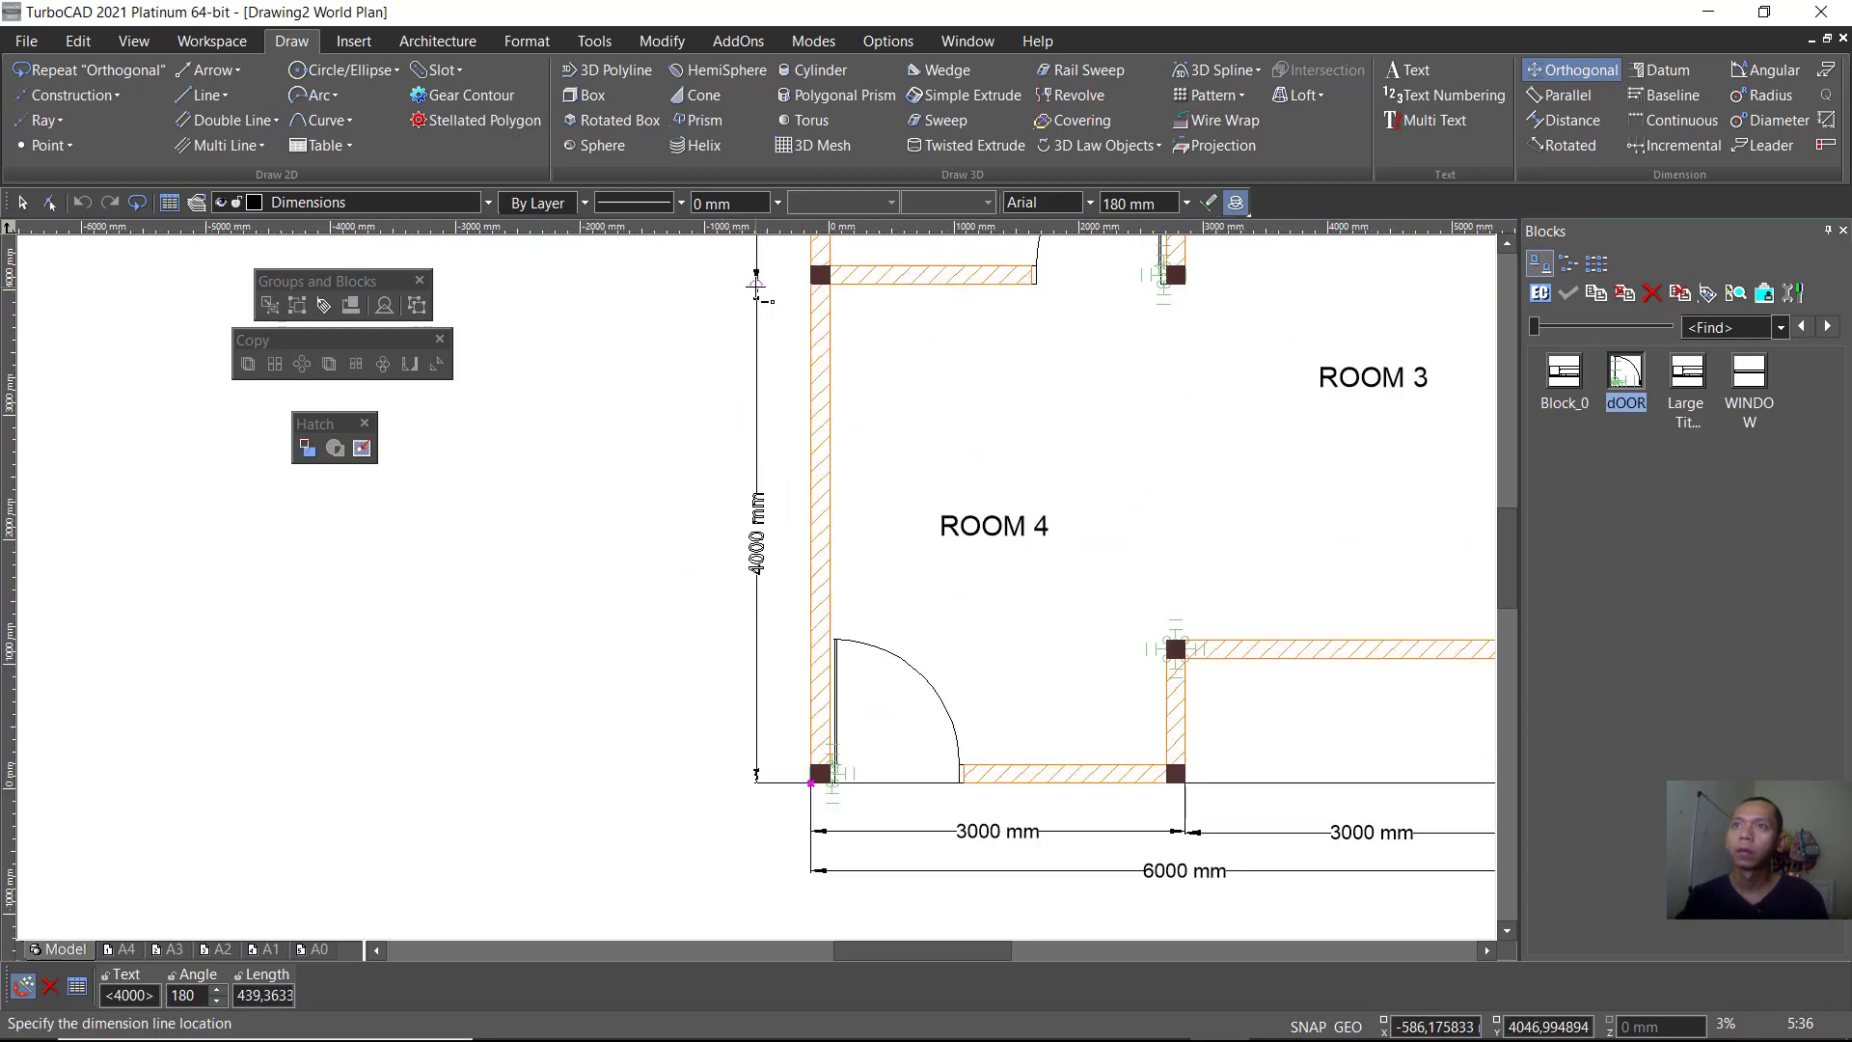
Step: Place the 9005 mm overall dimension along the left side, bottom-left to top-left corner
left_click(815, 776)
scroll(815, 776, "down", 3)
scroll(758, 352, "up", 4)
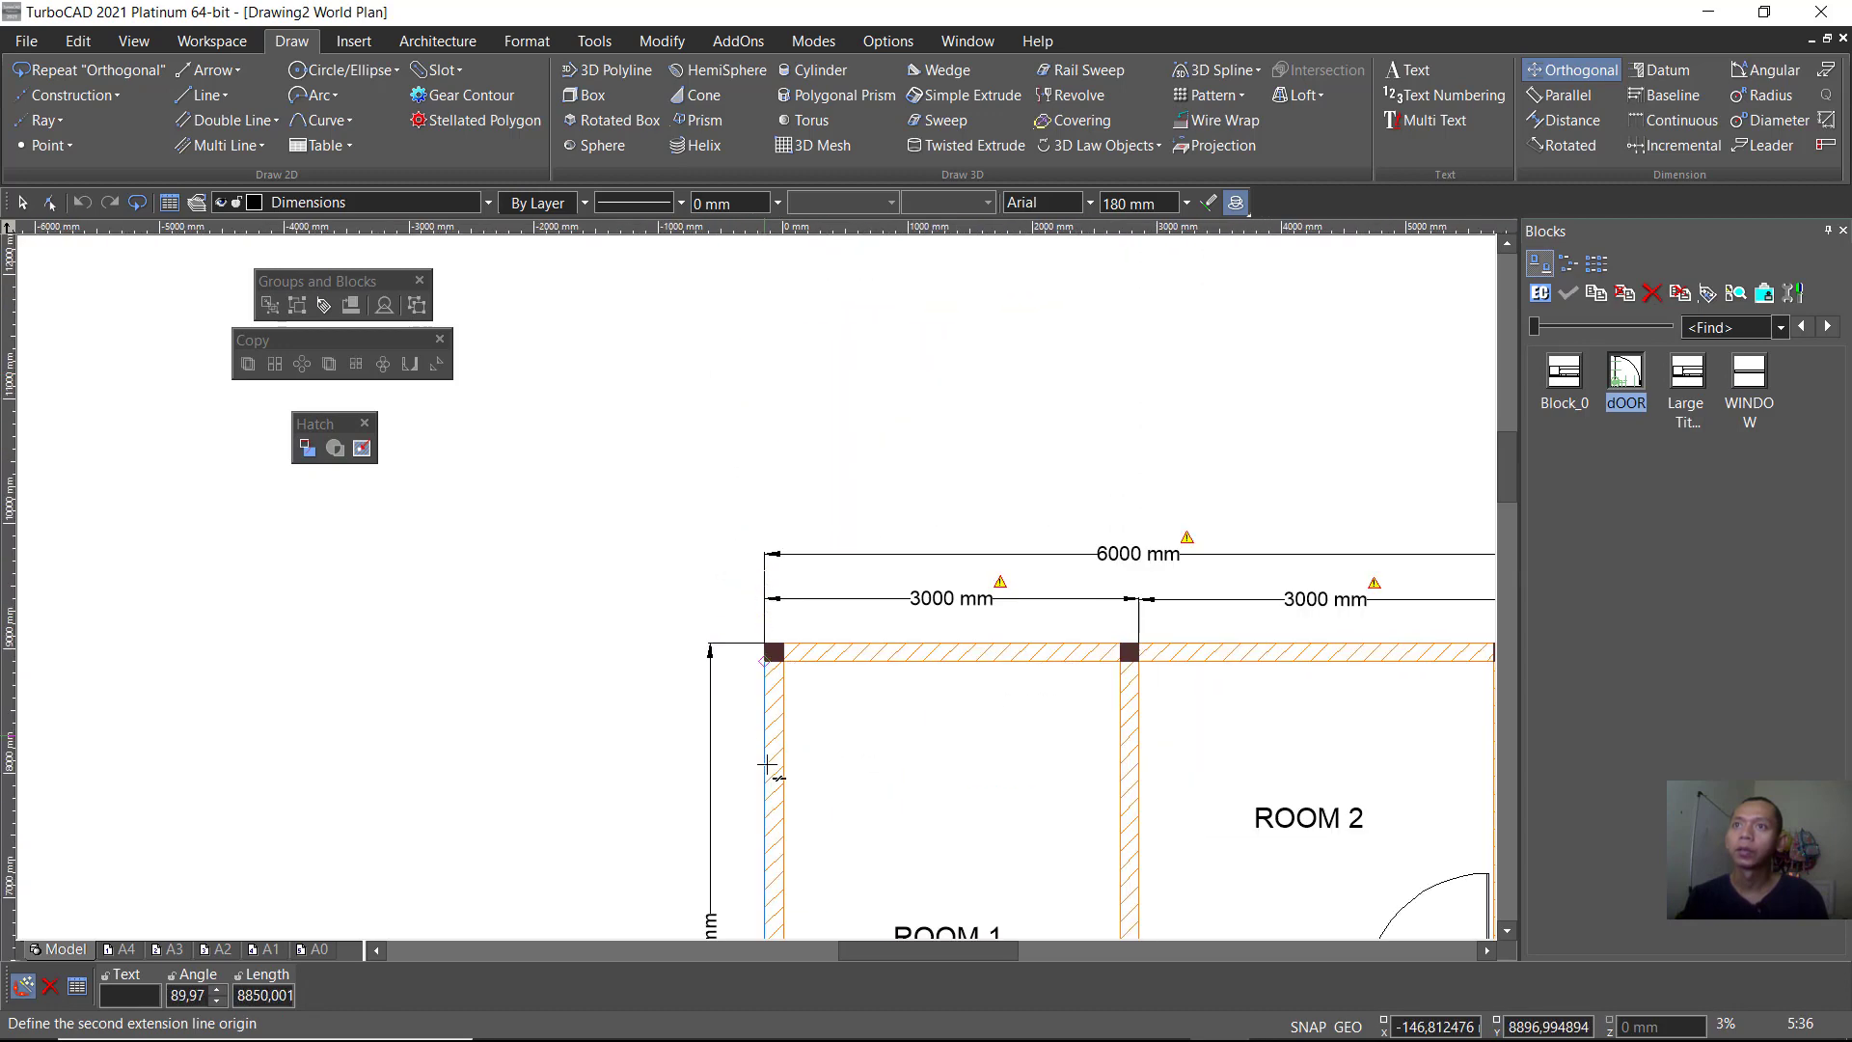
scroll(729, 439, "up", 2)
left_click(724, 443)
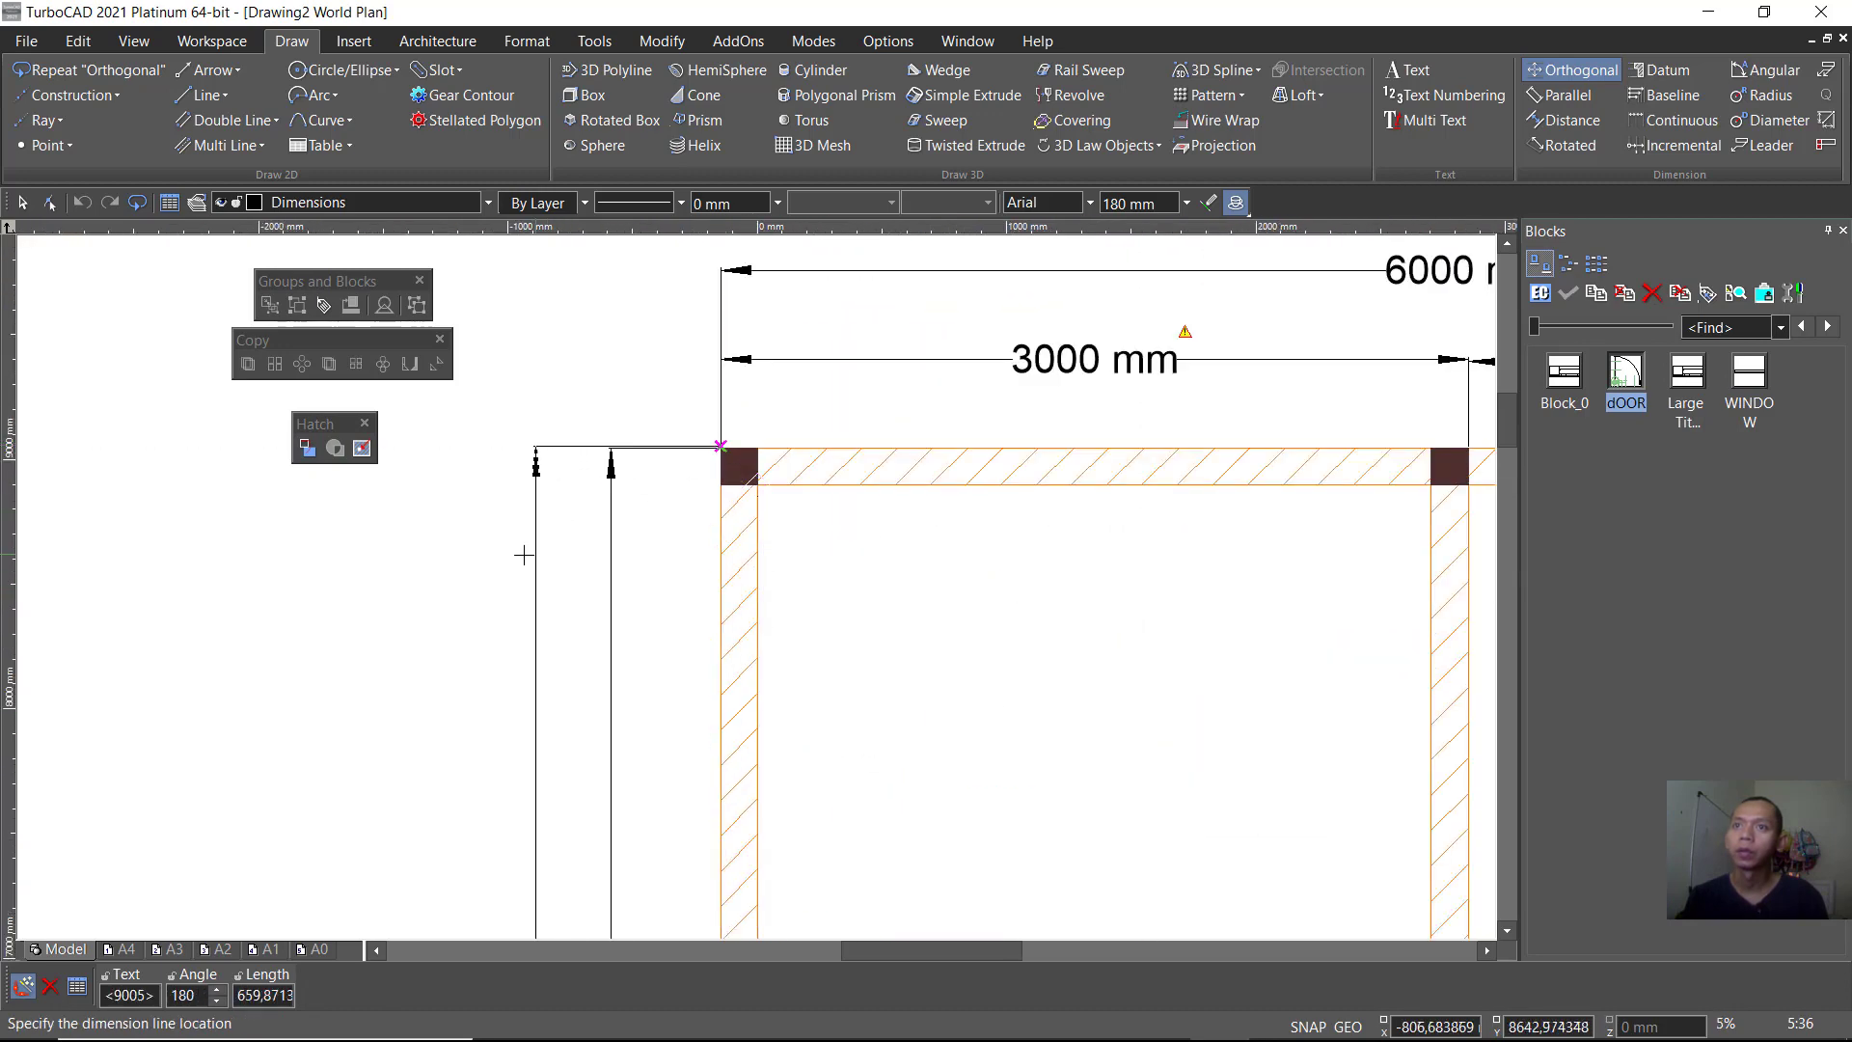
left_click(495, 563)
scroll(917, 527, "down", 5)
scroll(860, 558, "up", 2)
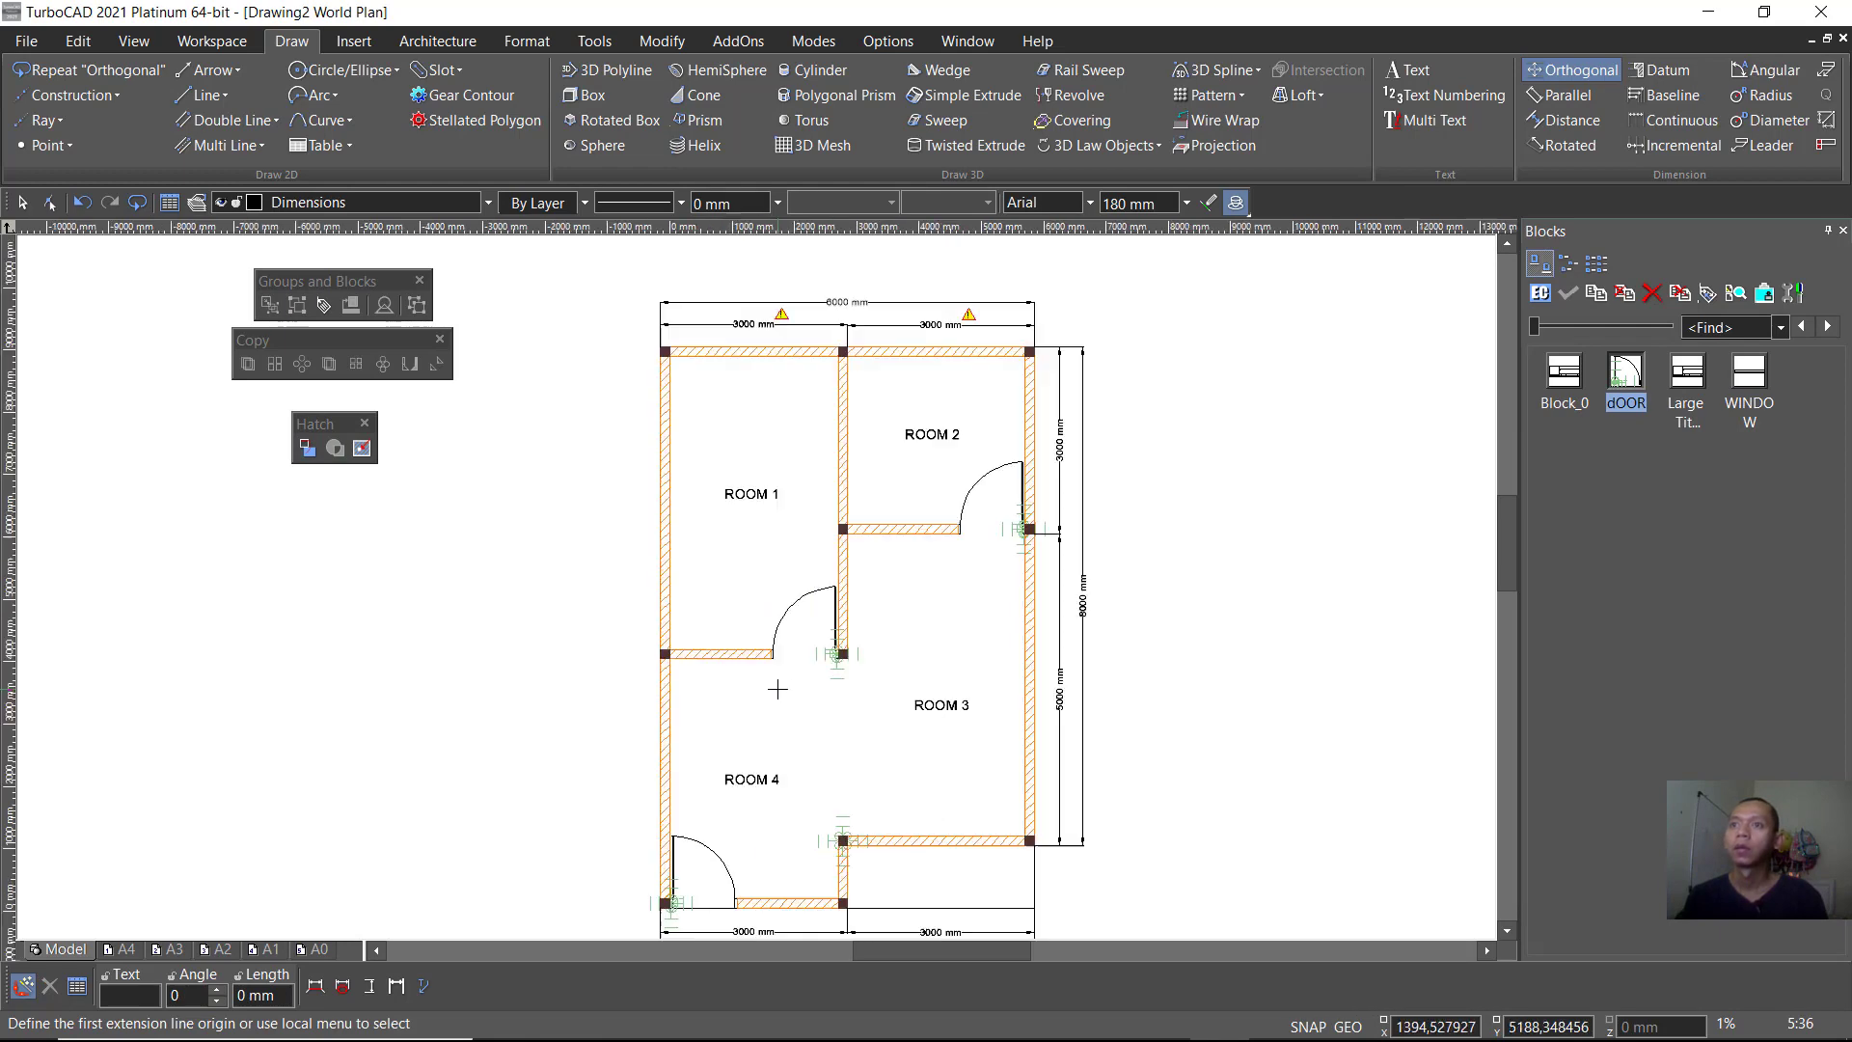
key("Escape")
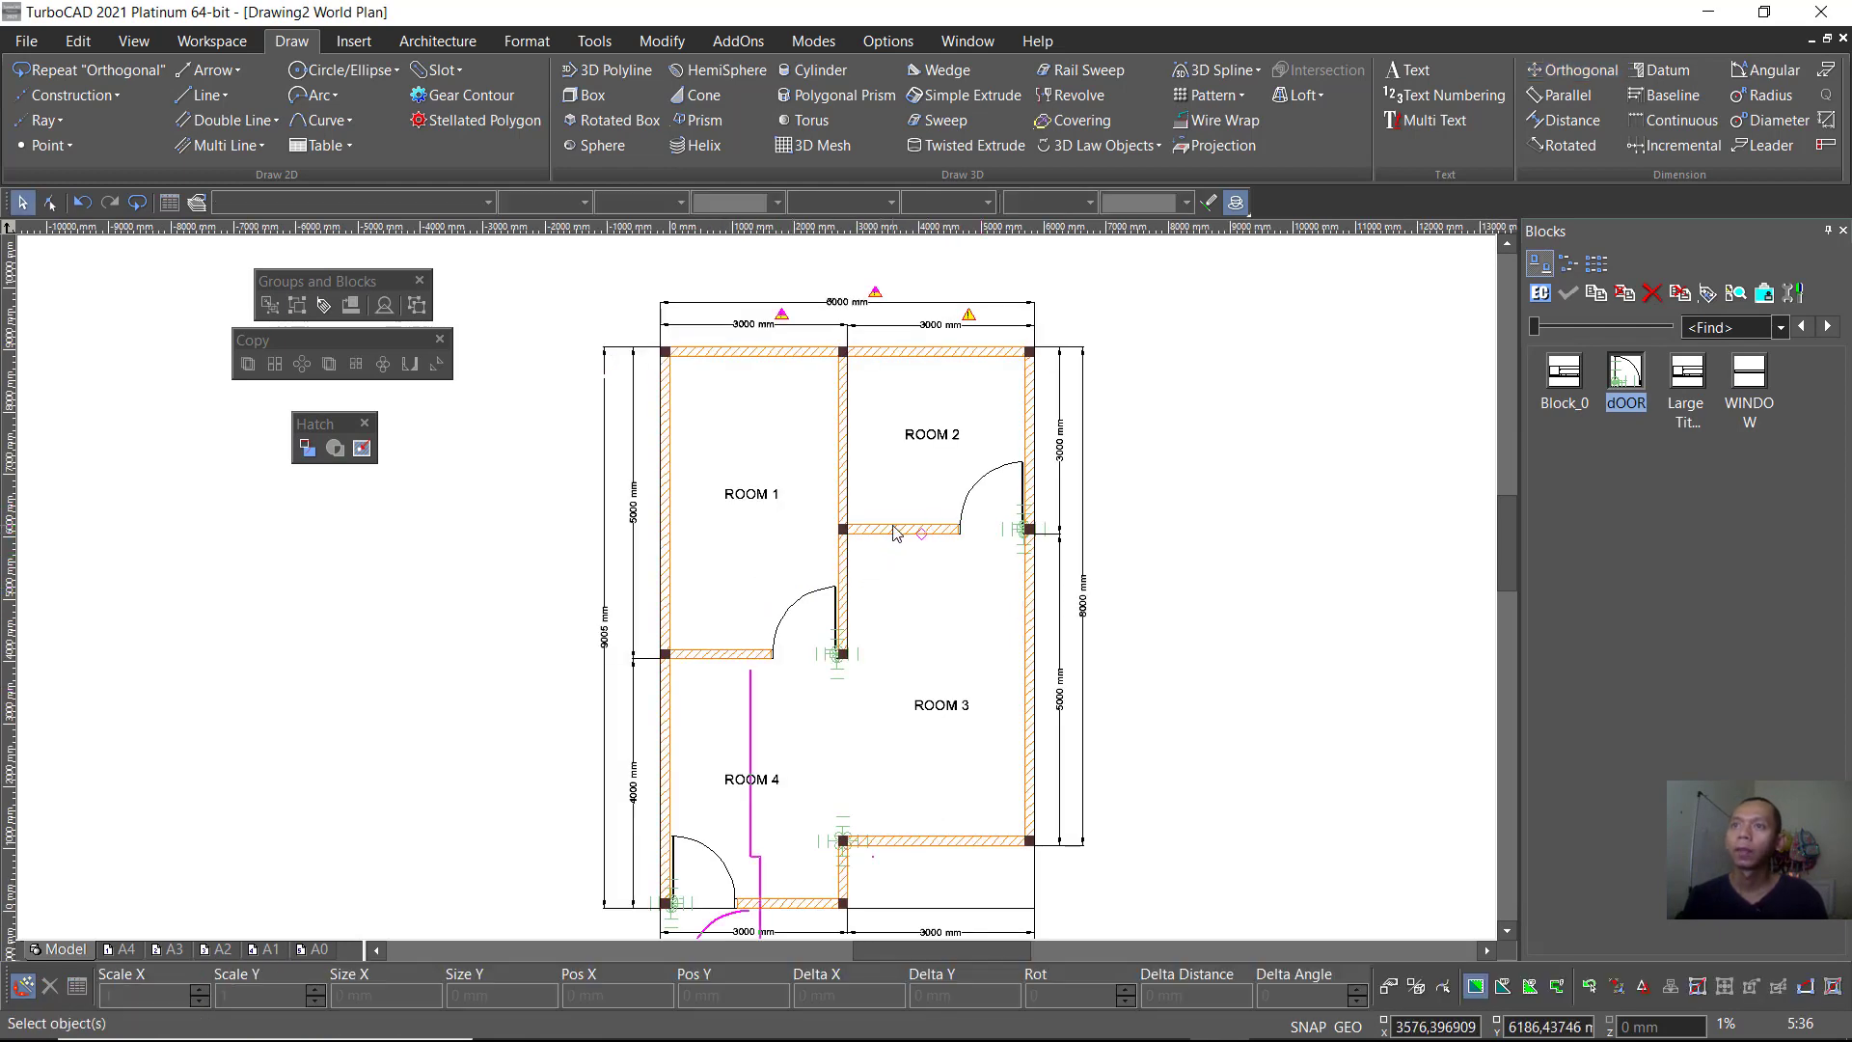
scroll(843, 570, "up", 2)
scroll(759, 604, "down", 2)
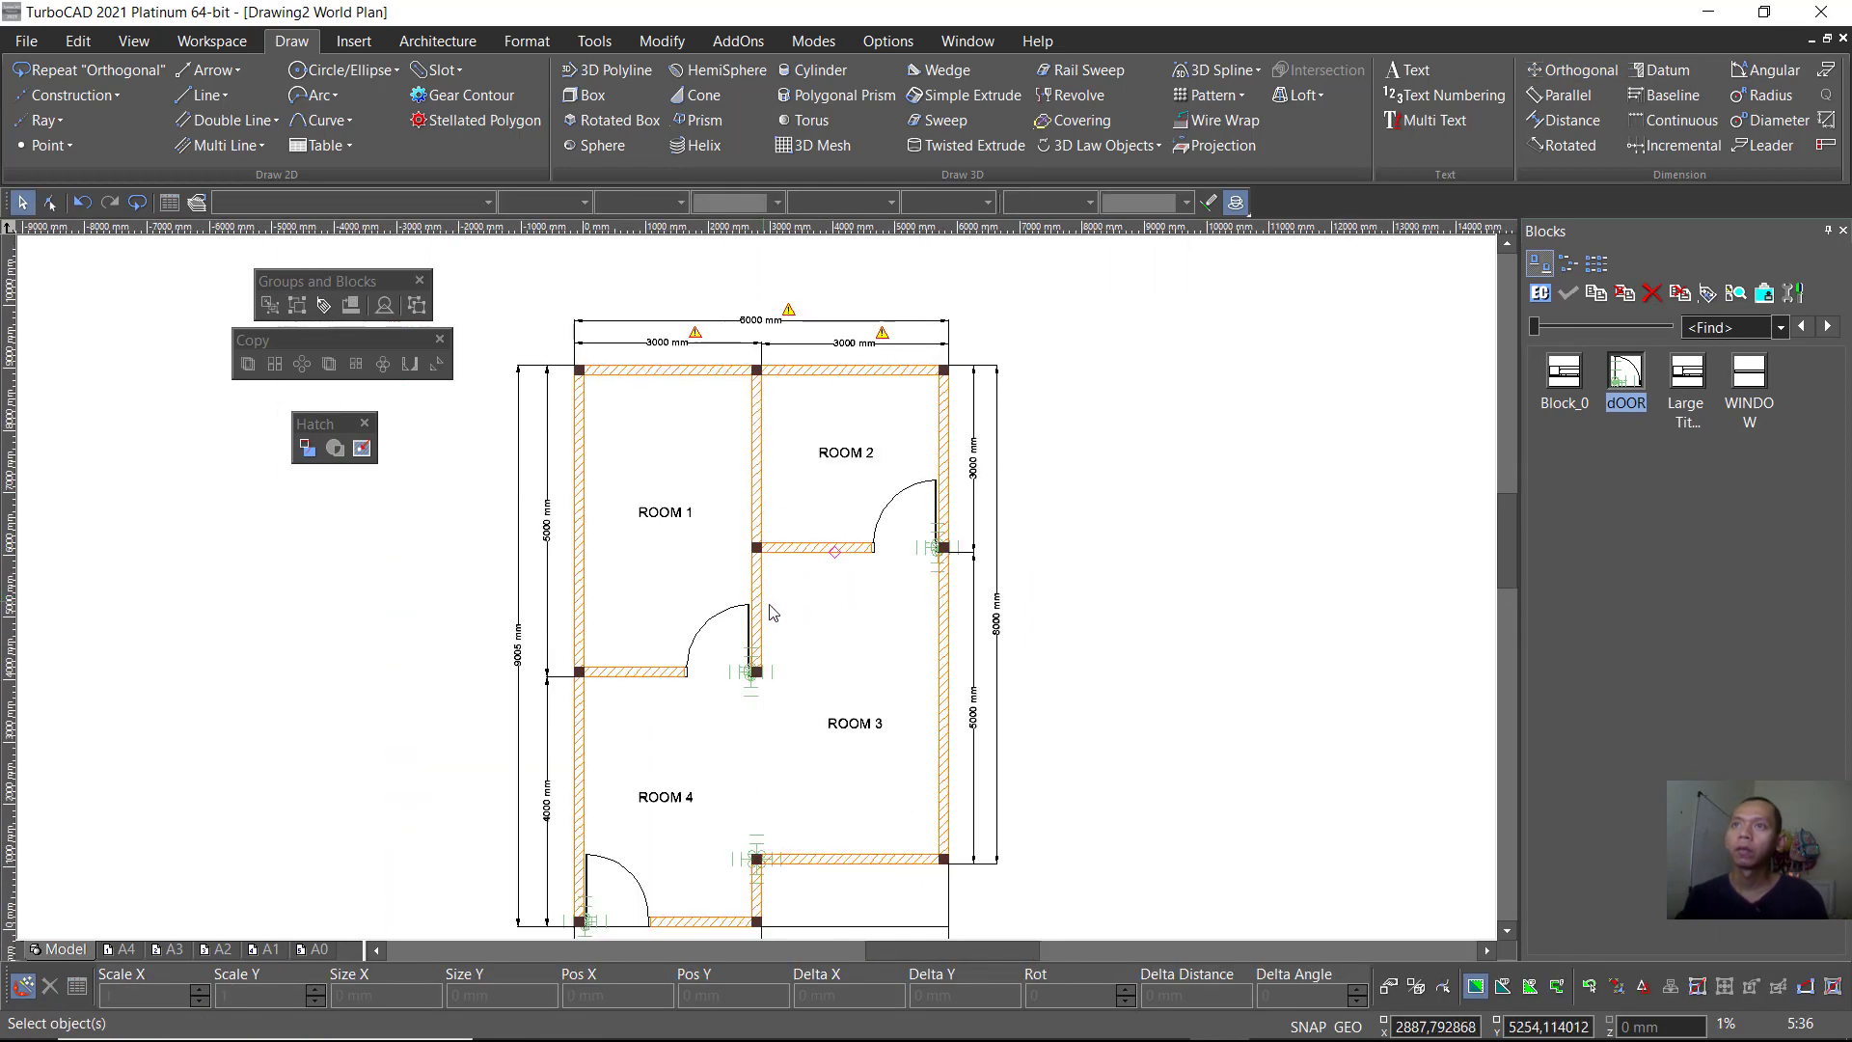
key("ctrl+z")
key("ctrl+y")
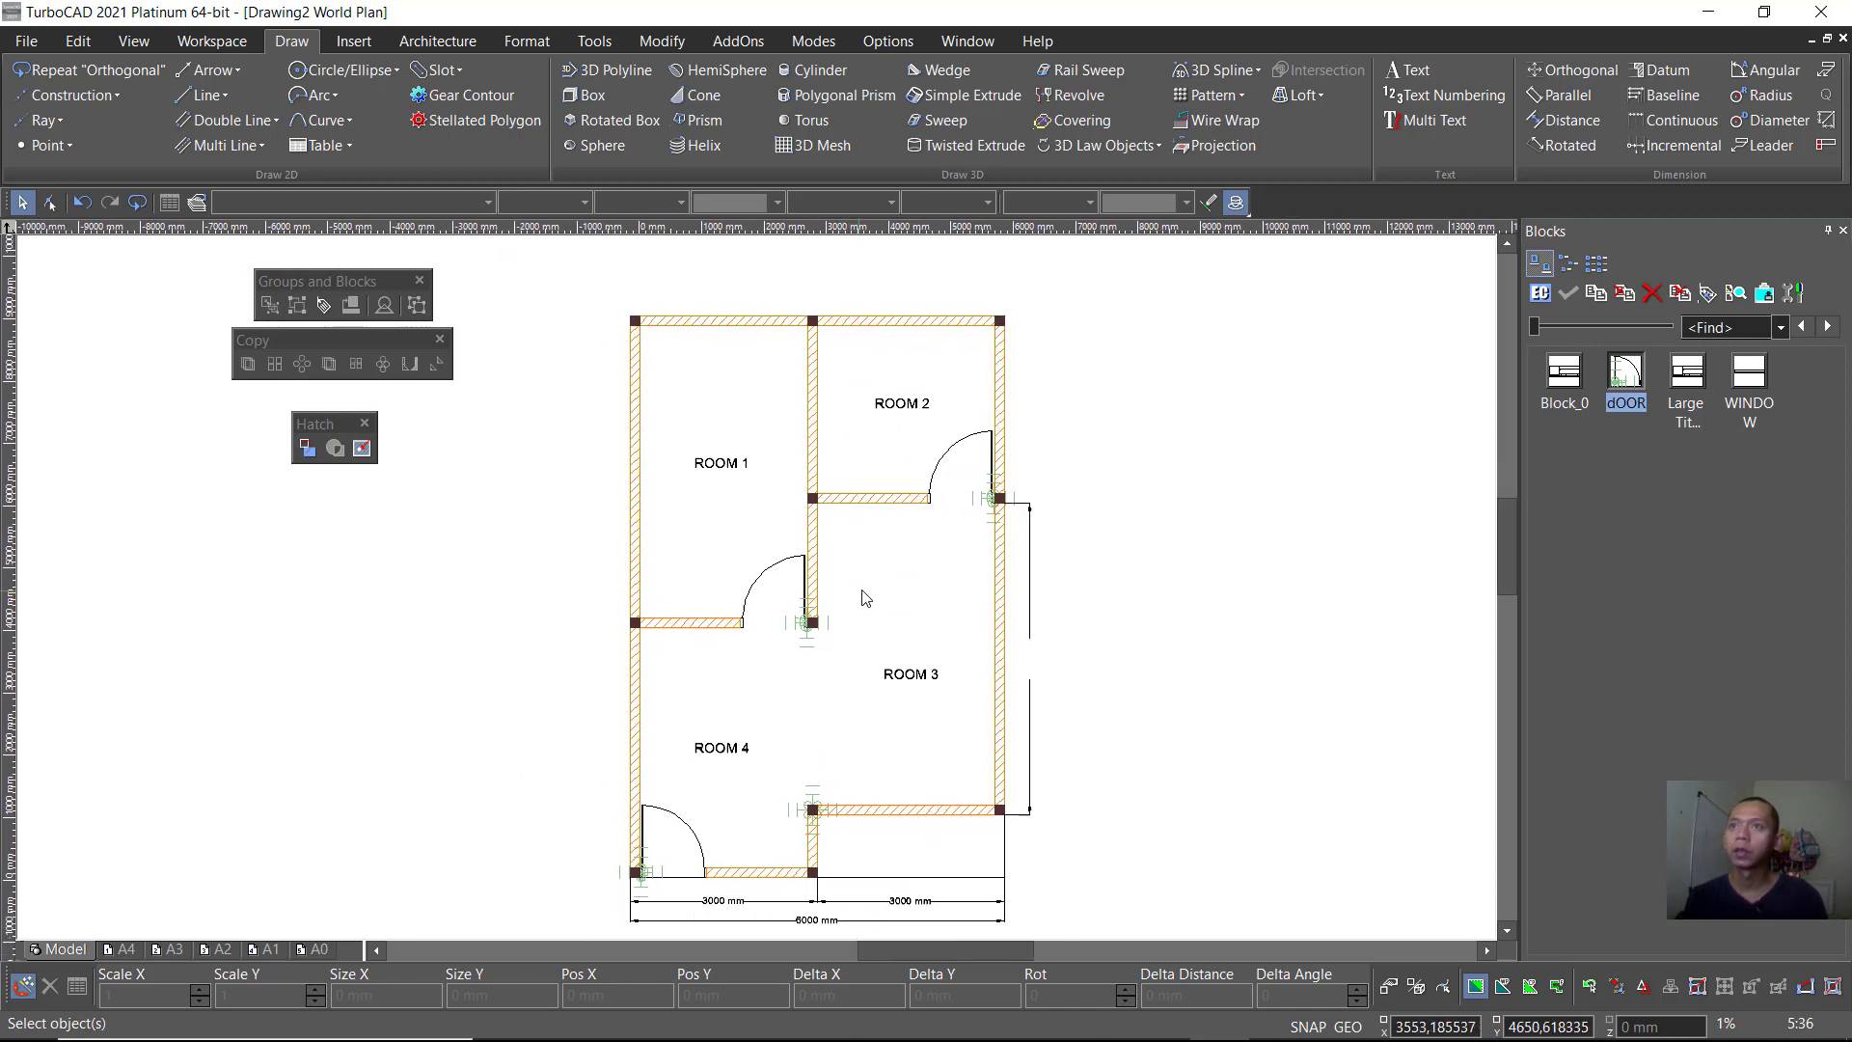